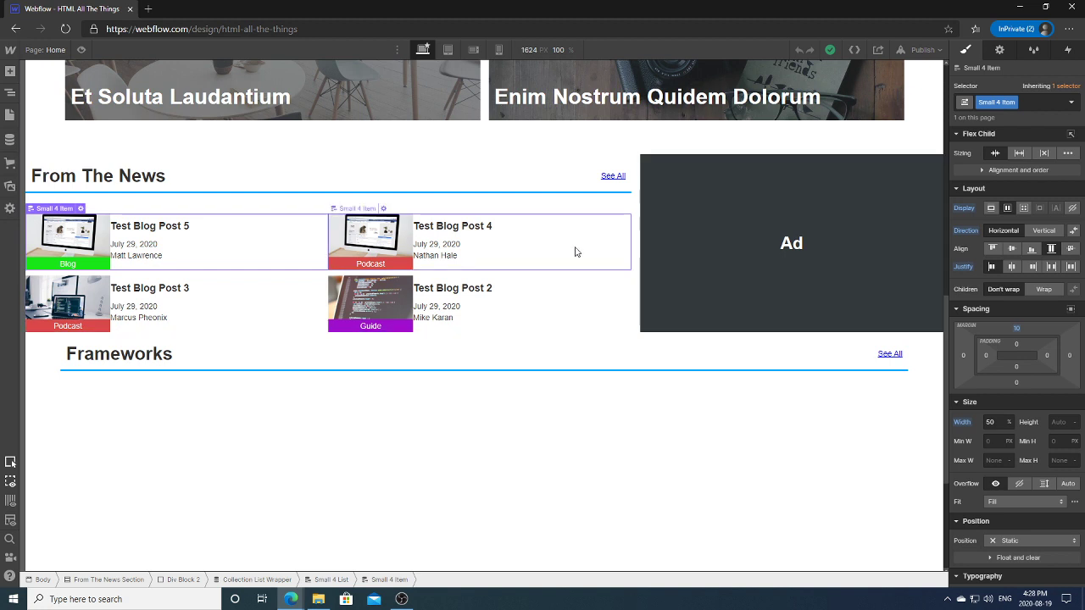
Inspect the From The News grid in the Navigator, selecting the news collection list and Div Block 2.
{"action": "left_click", "coordinate": [575, 252]}
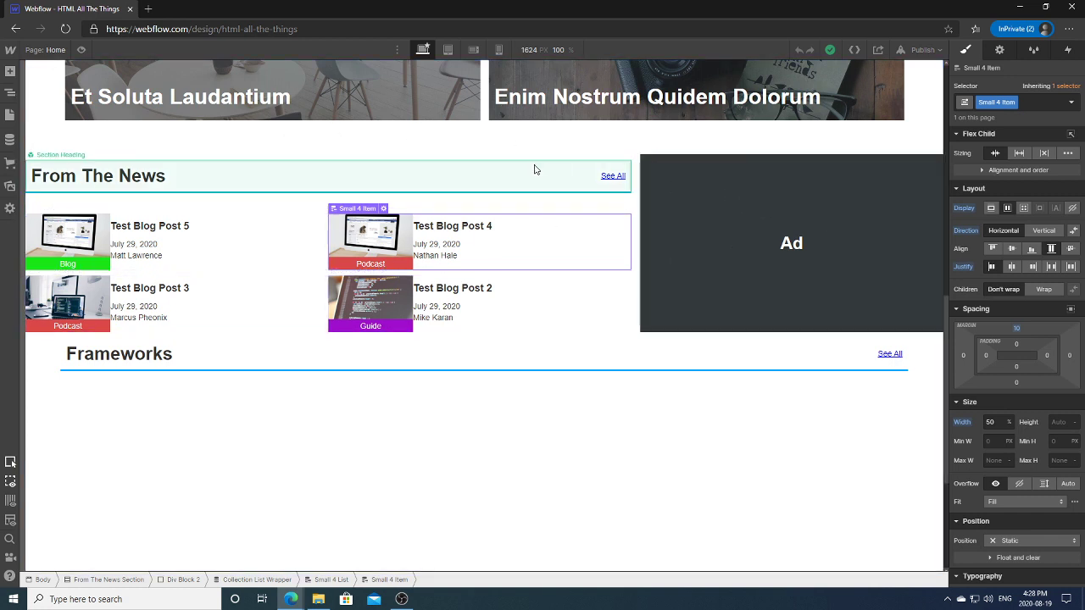
{"action": "left_click", "coordinate": [327, 175]}
{"action": "left_click", "coordinate": [161, 214]}
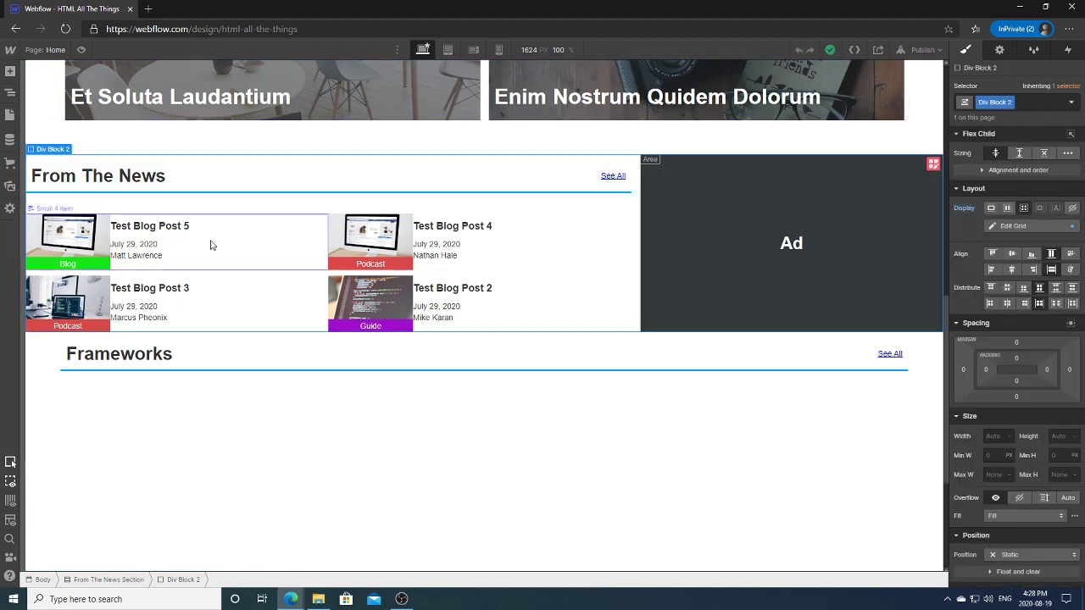
{"action": "left_click", "coordinate": [211, 243]}
{"action": "left_click", "coordinate": [11, 94]}
{"action": "left_click", "coordinate": [75, 229]}
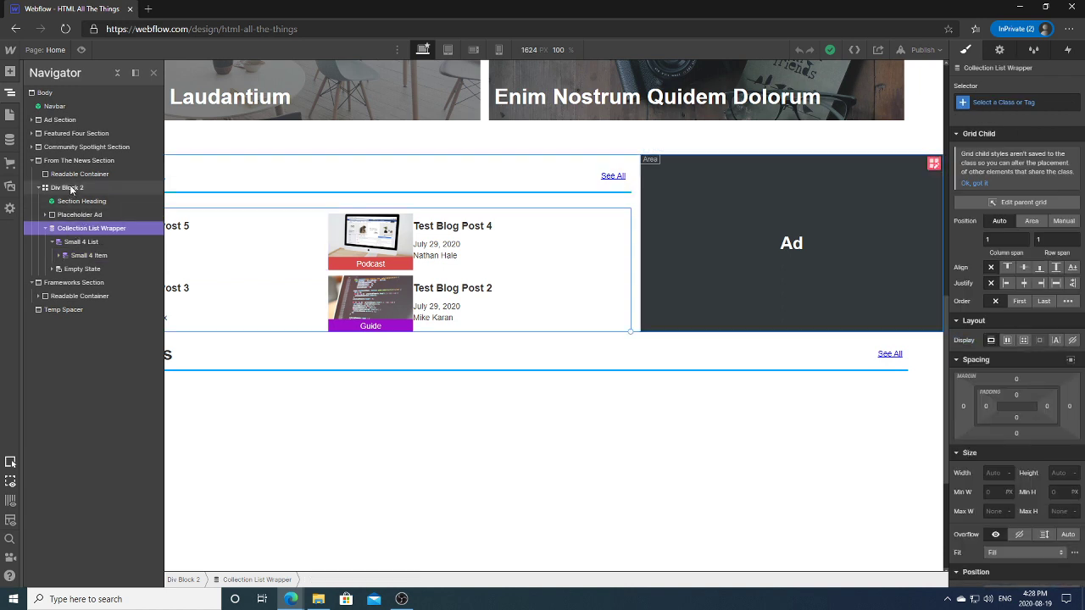
{"action": "left_click", "coordinate": [71, 190]}
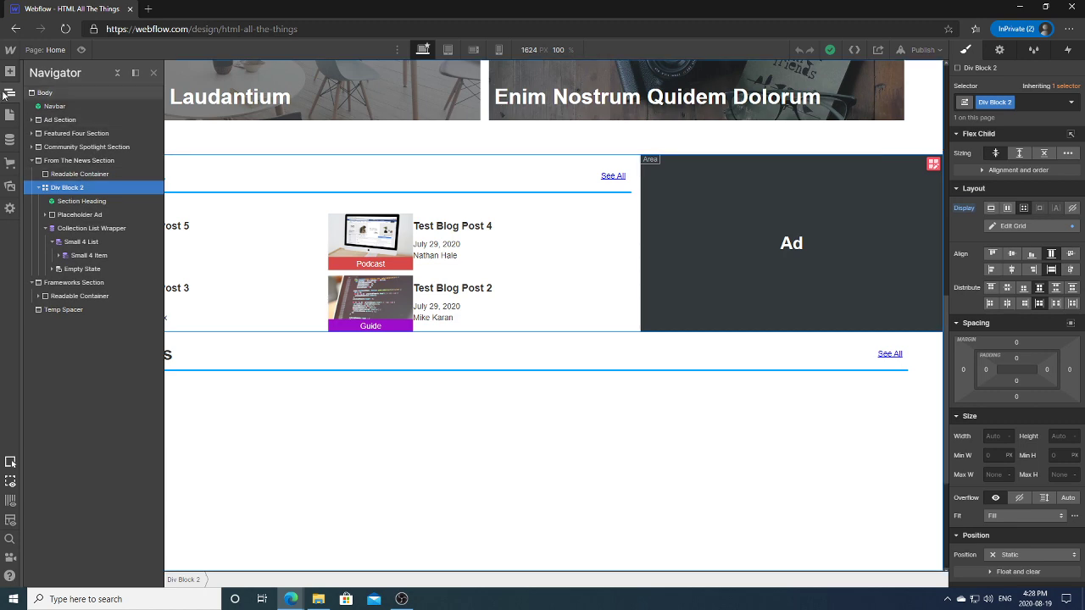
Check the full-width canvas, selecting the Ad placeholder and Test Blog Posts 4 and 5.
{"action": "key", "text": "z"}
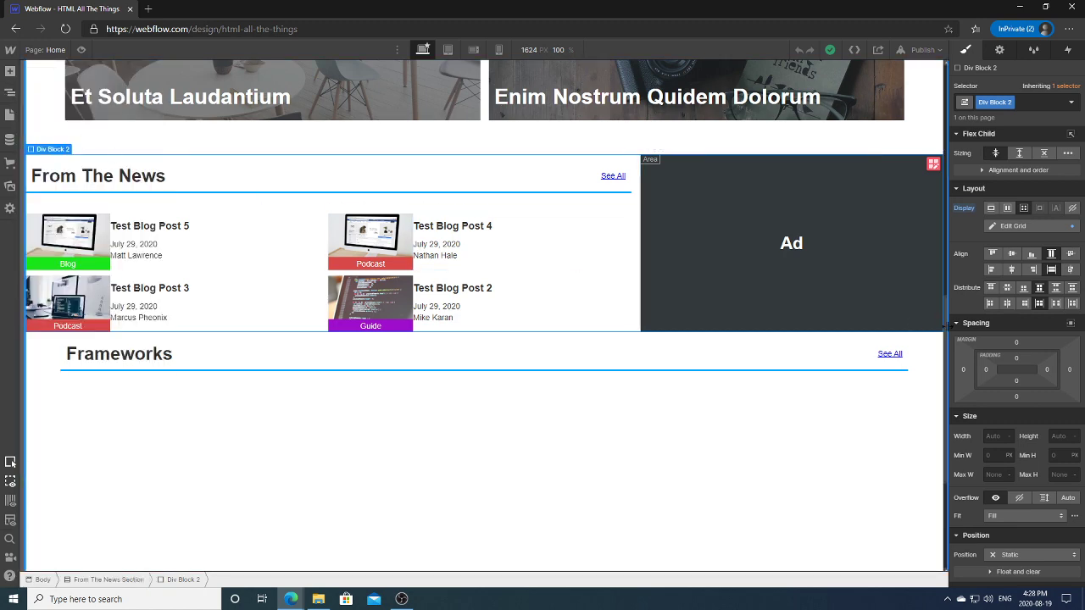
{"action": "left_click_drag", "start_coordinate": [946, 326], "coordinate": [949, 91]}
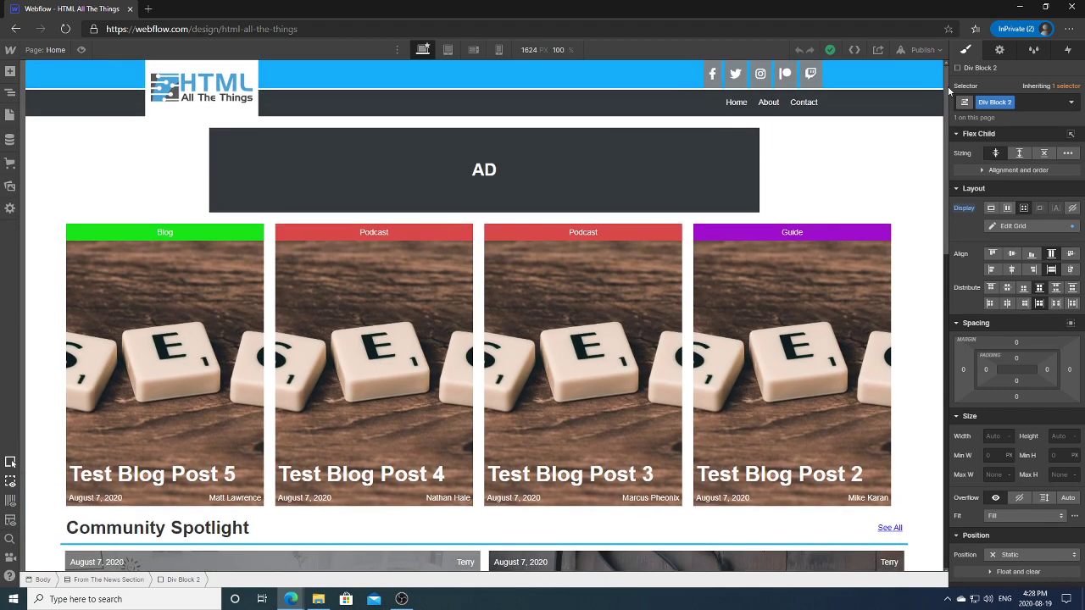
{"action": "left_click_drag", "start_coordinate": [948, 91], "coordinate": [934, 306]}
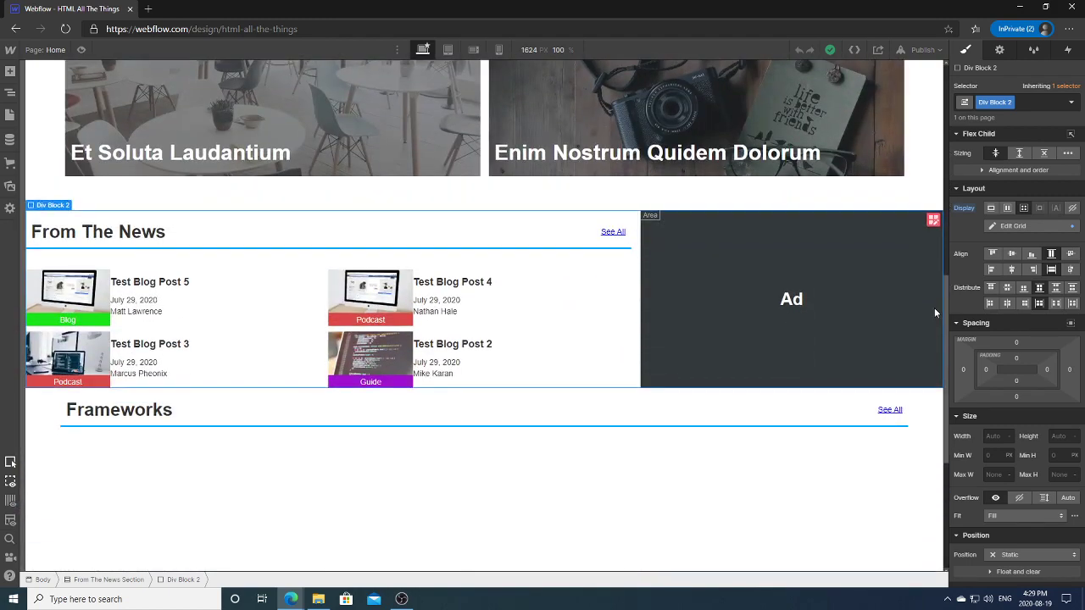
{"action": "left_click", "coordinate": [683, 261]}
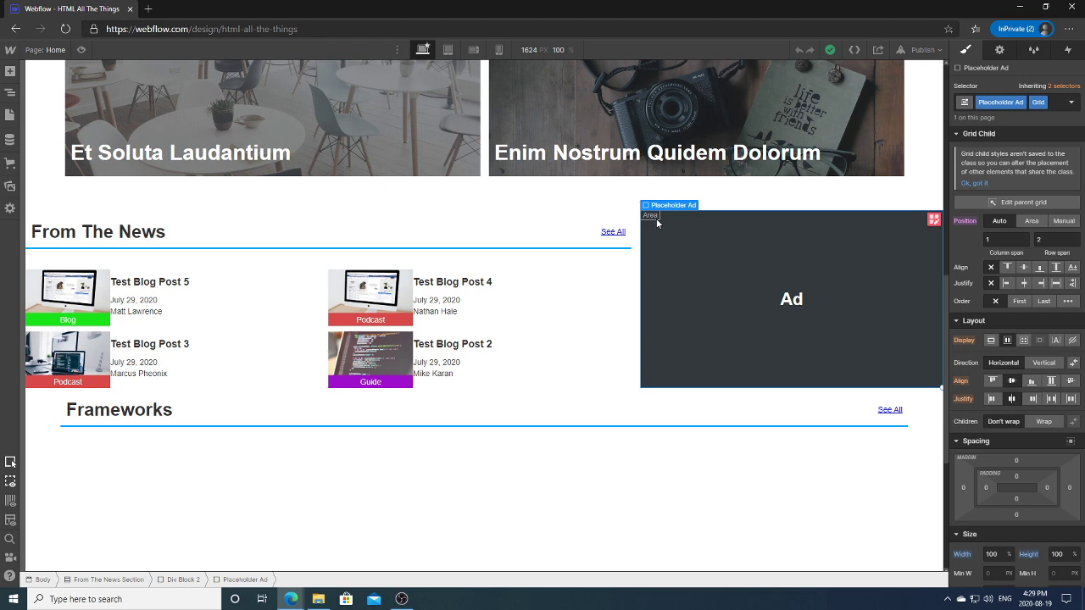
{"action": "left_click", "coordinate": [600, 303]}
{"action": "left_click", "coordinate": [271, 317]}
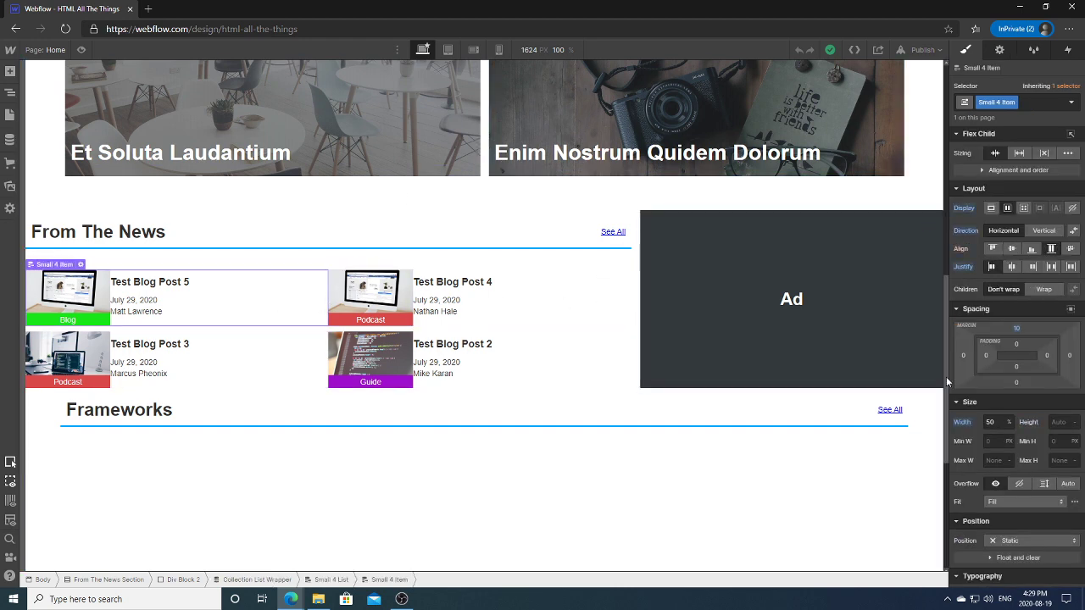
{"action": "left_click_drag", "start_coordinate": [950, 376], "coordinate": [947, 274]}
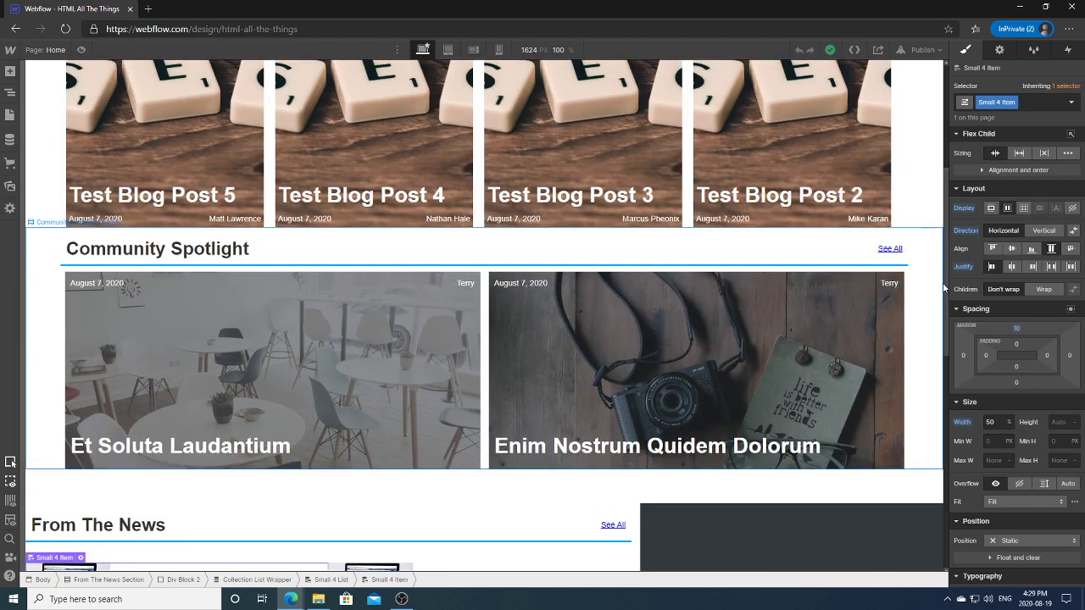
{"action": "scroll", "coordinate": [948, 285], "scroll_direction": "up", "scroll_amount": 2}
{"action": "scroll", "coordinate": [941, 224], "scroll_direction": "up", "scroll_amount": 2}
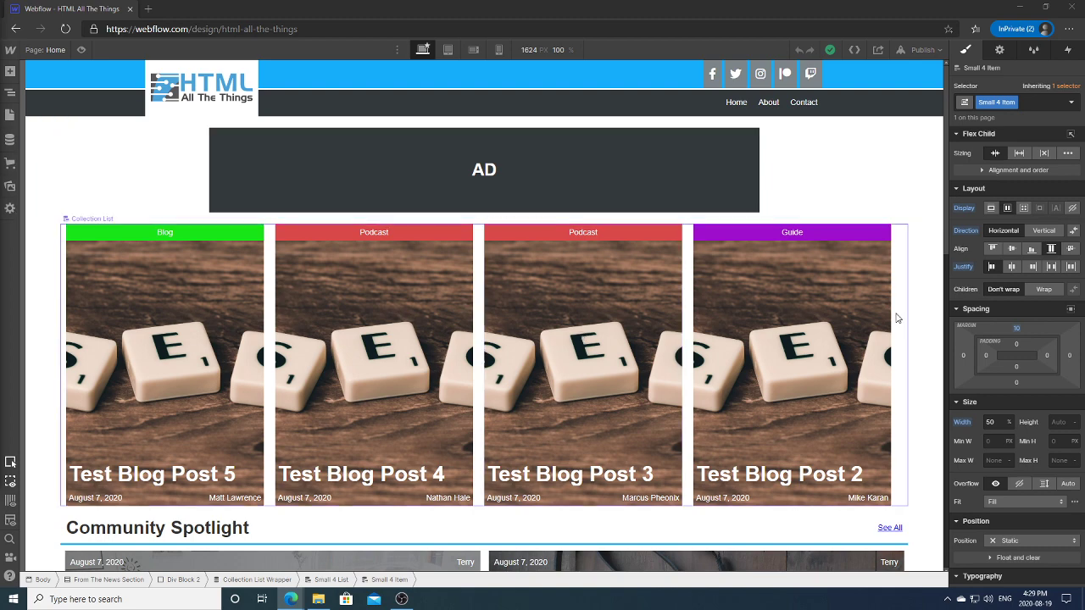
{"action": "left_click_drag", "start_coordinate": [947, 199], "coordinate": [947, 253]}
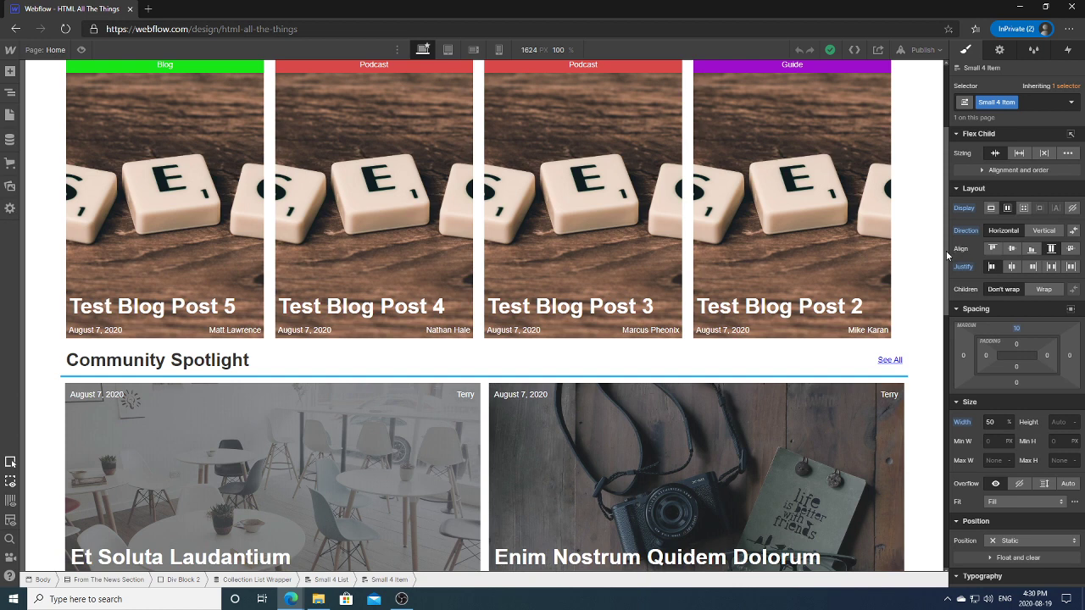
{"action": "left_click_drag", "start_coordinate": [947, 254], "coordinate": [946, 283]}
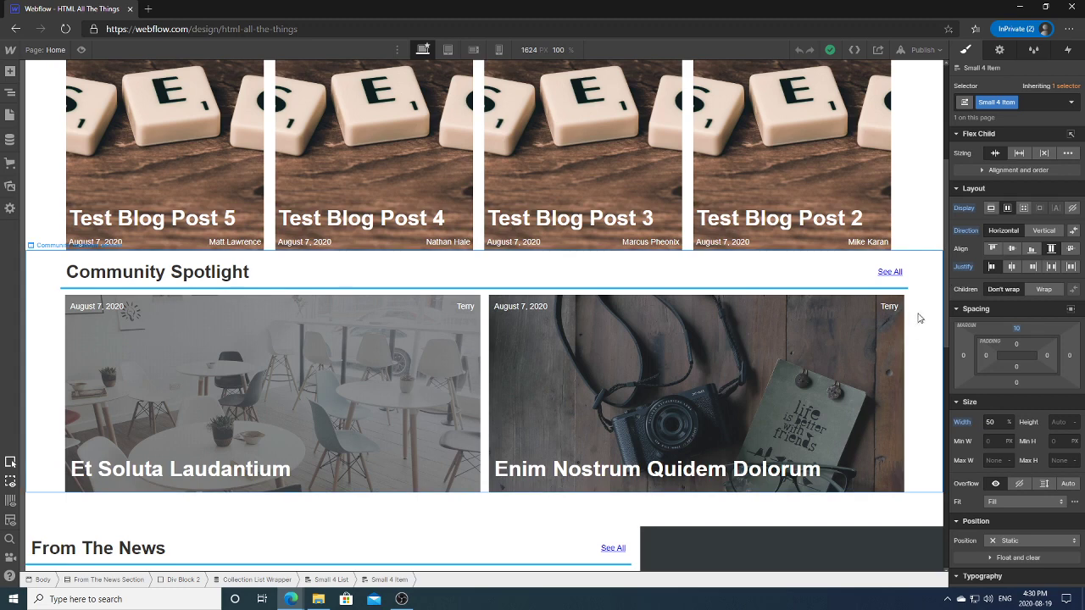
{"action": "left_click", "coordinate": [485, 381]}
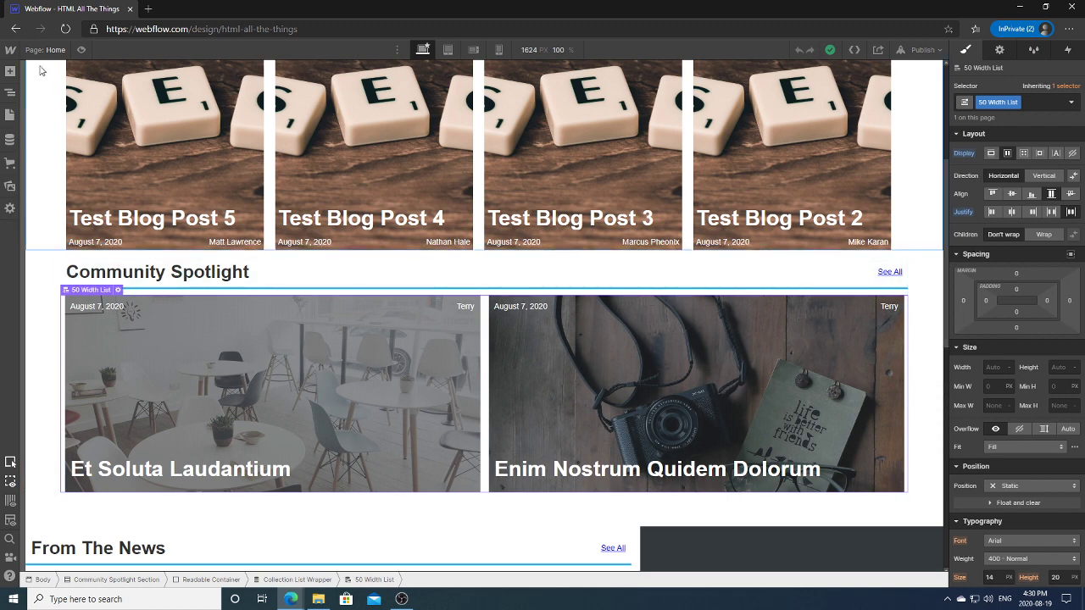
{"action": "left_click", "coordinate": [10, 92]}
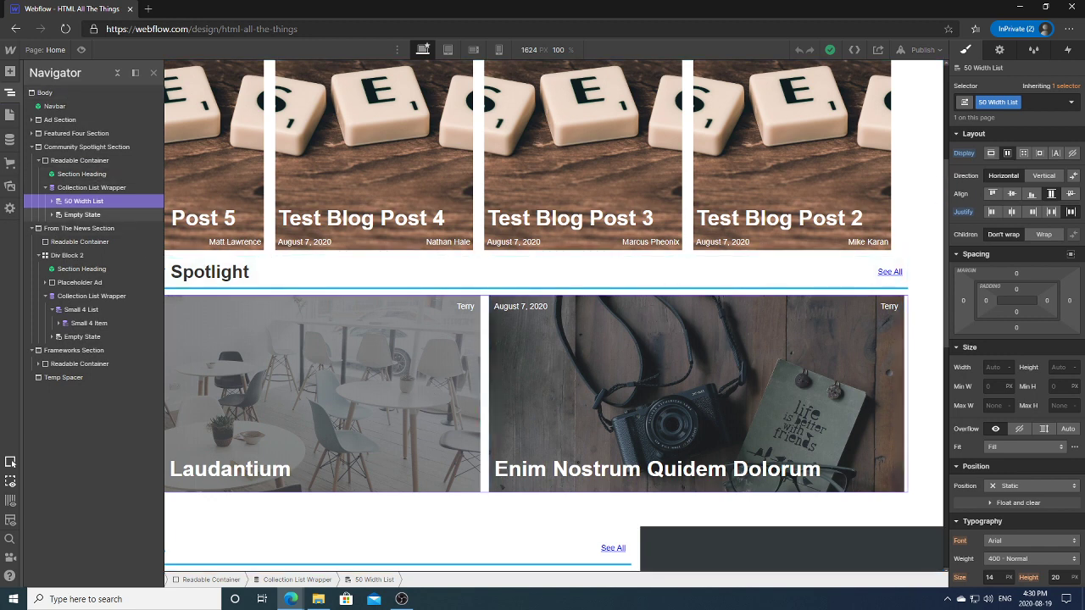
{"action": "left_click", "coordinate": [86, 162]}
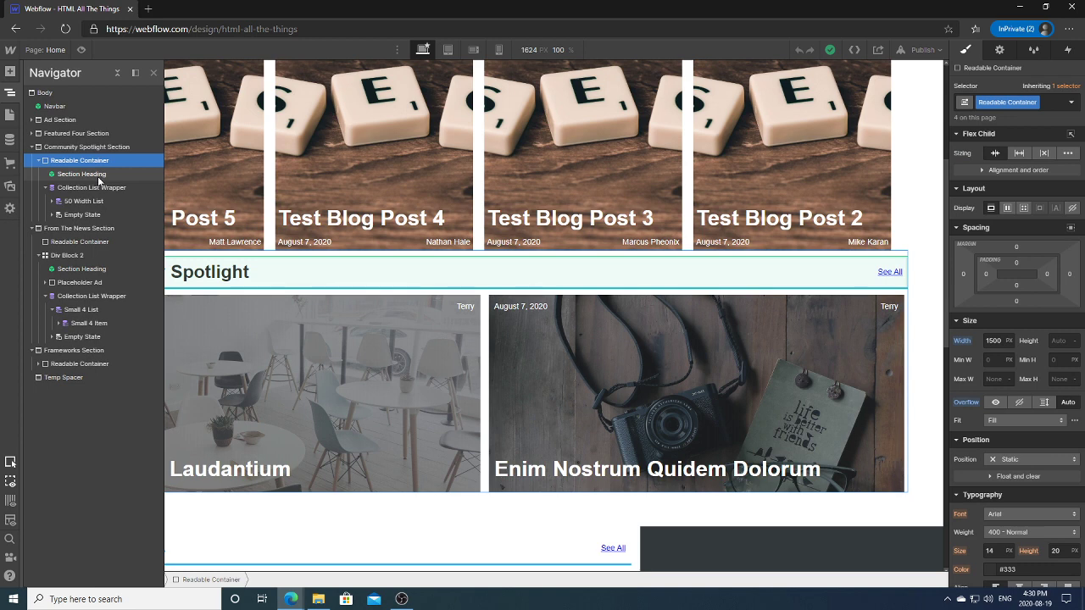
{"action": "key", "text": "z"}
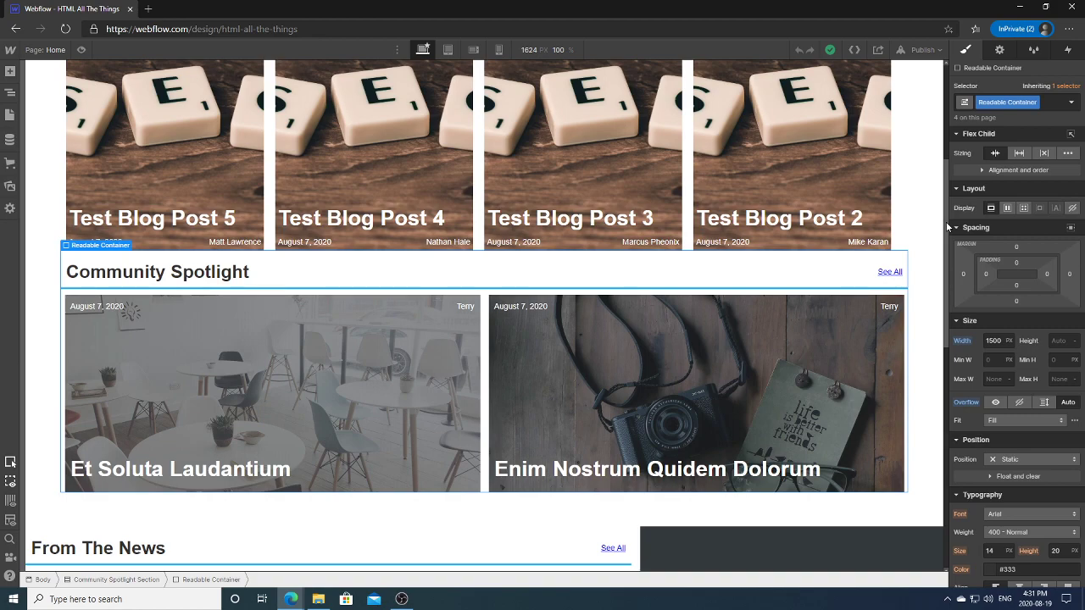
{"action": "mouse_move", "coordinate": [948, 227]}
{"action": "left_mouse_down"}
{"action": "mouse_move", "coordinate": [950, 292]}
{"action": "mouse_move", "coordinate": [951, 227]}
{"action": "left_mouse_up"}
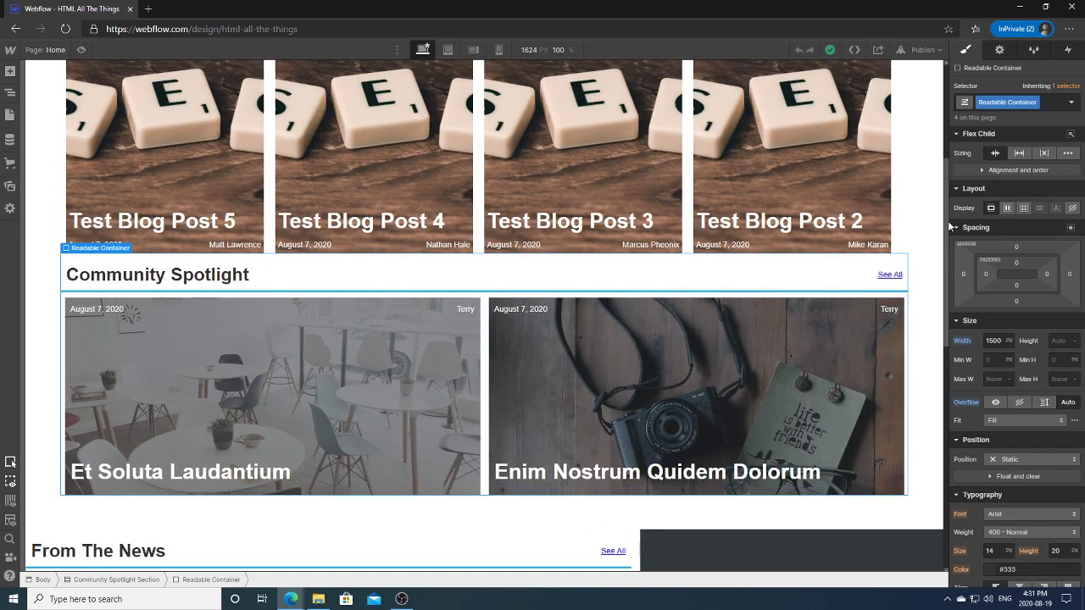
{"action": "left_click_drag", "start_coordinate": [950, 223], "coordinate": [954, 256]}
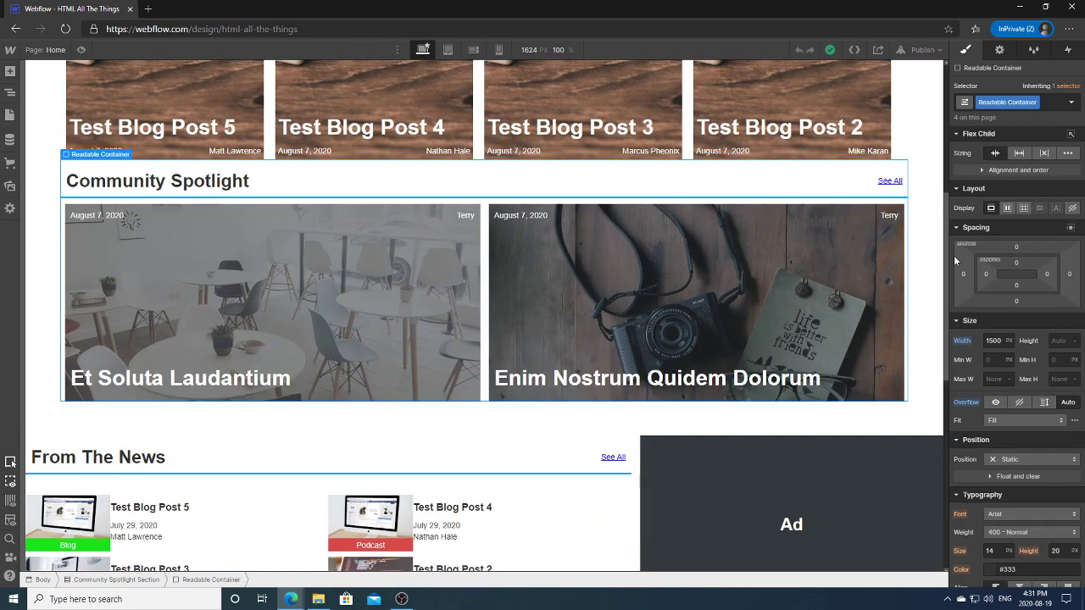
{"action": "left_click_drag", "start_coordinate": [954, 255], "coordinate": [953, 254]}
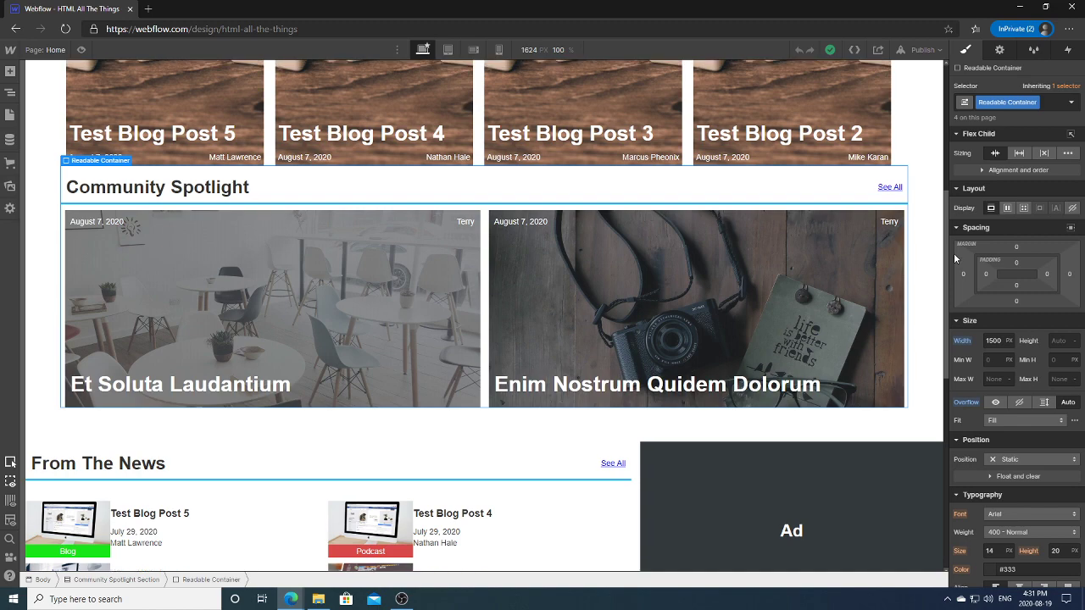
{"action": "left_click_drag", "start_coordinate": [954, 253], "coordinate": [957, 283]}
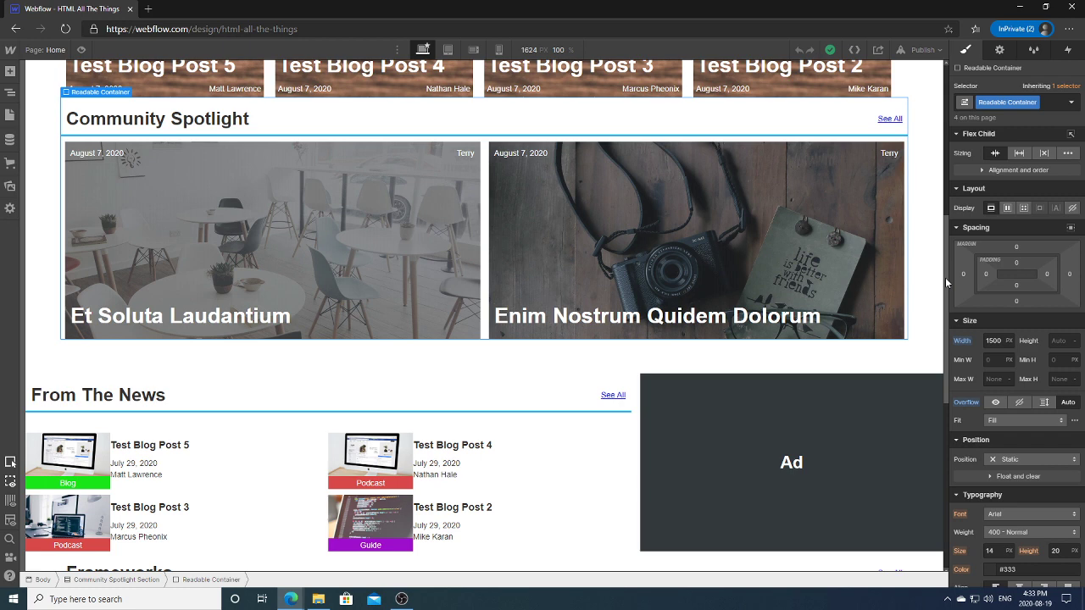
Select Test Blog Posts 4 and 5, then the Small 4 List in the Navigator.
{"action": "left_click_drag", "start_coordinate": [947, 282], "coordinate": [944, 320]}
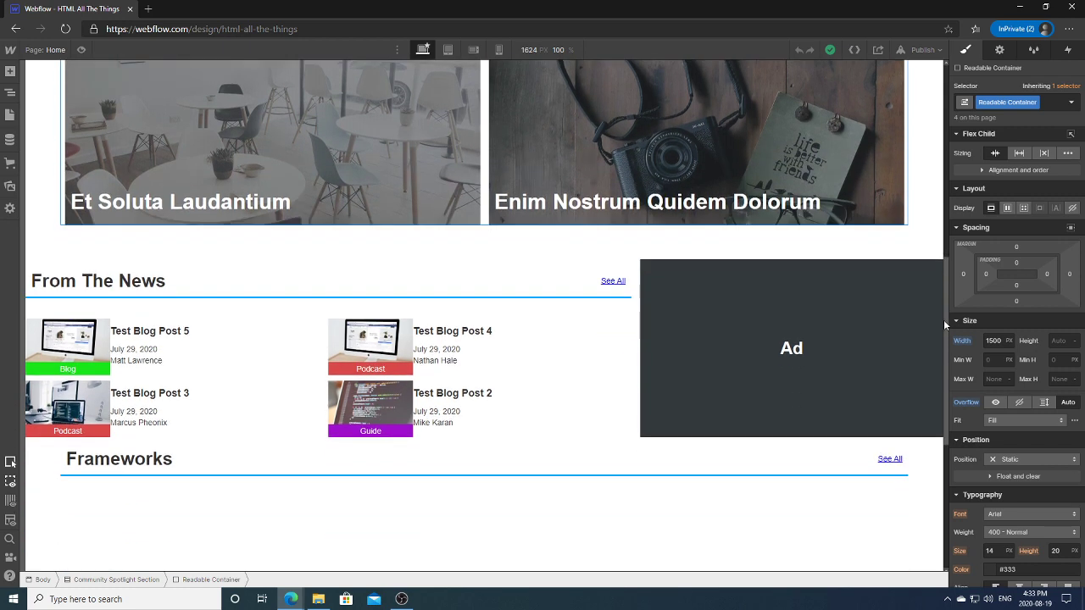
{"action": "left_click", "coordinate": [556, 350]}
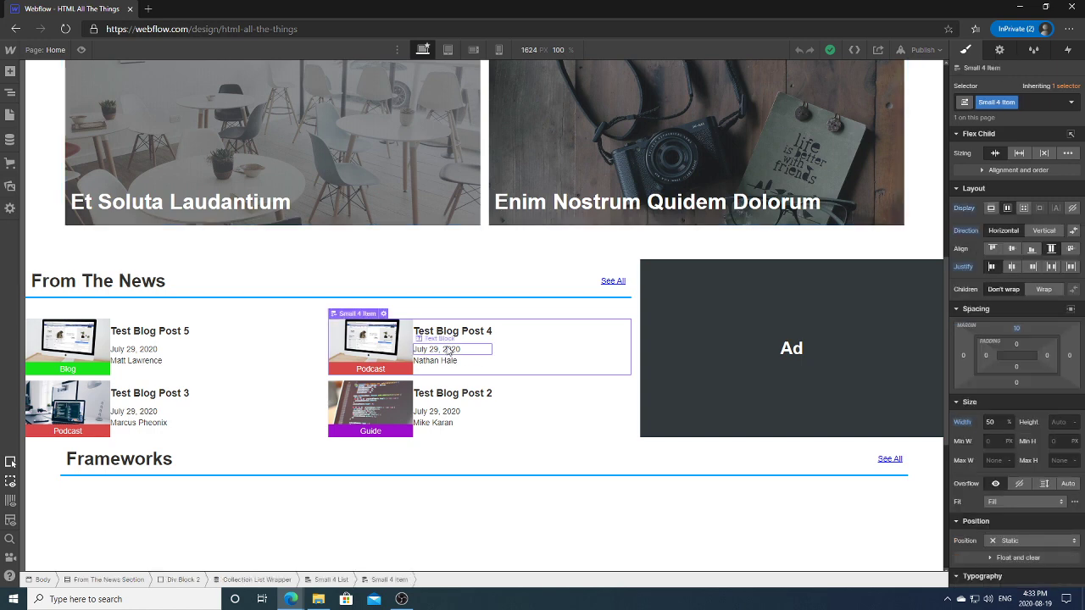
{"action": "left_click", "coordinate": [296, 354]}
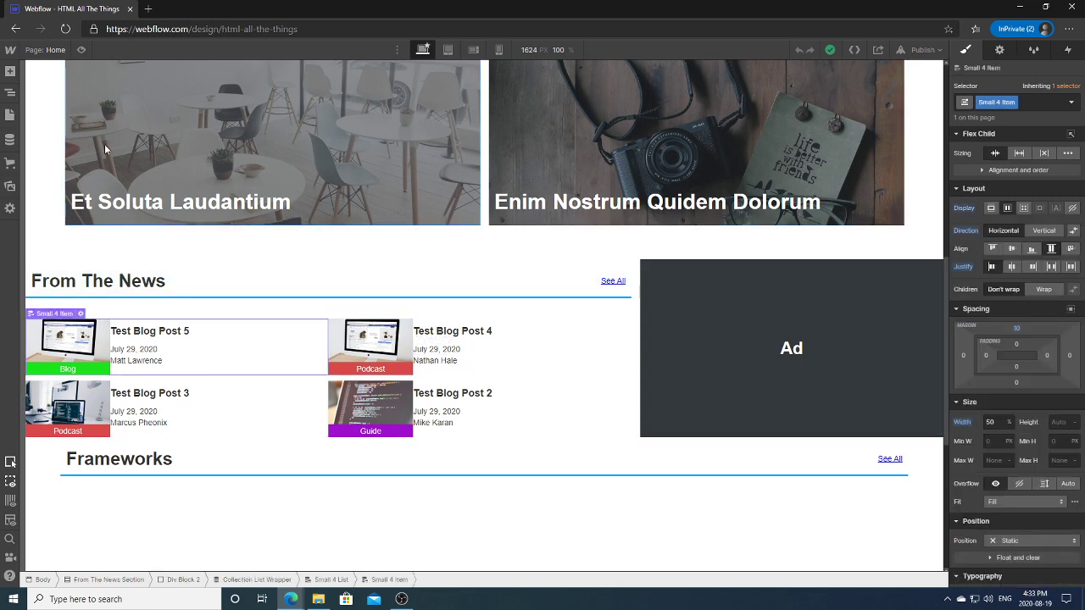
{"action": "key", "text": "z"}
{"action": "left_click", "coordinate": [94, 308]}
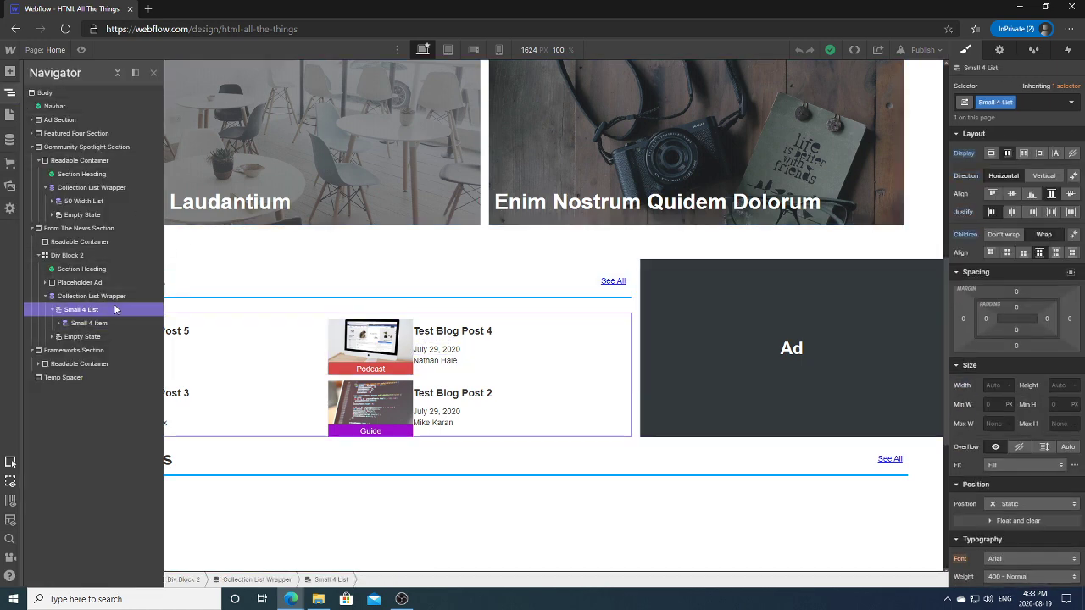
Reselect the Div Block 2 grid container from the Navigator.
{"action": "left_click", "coordinate": [10, 92]}
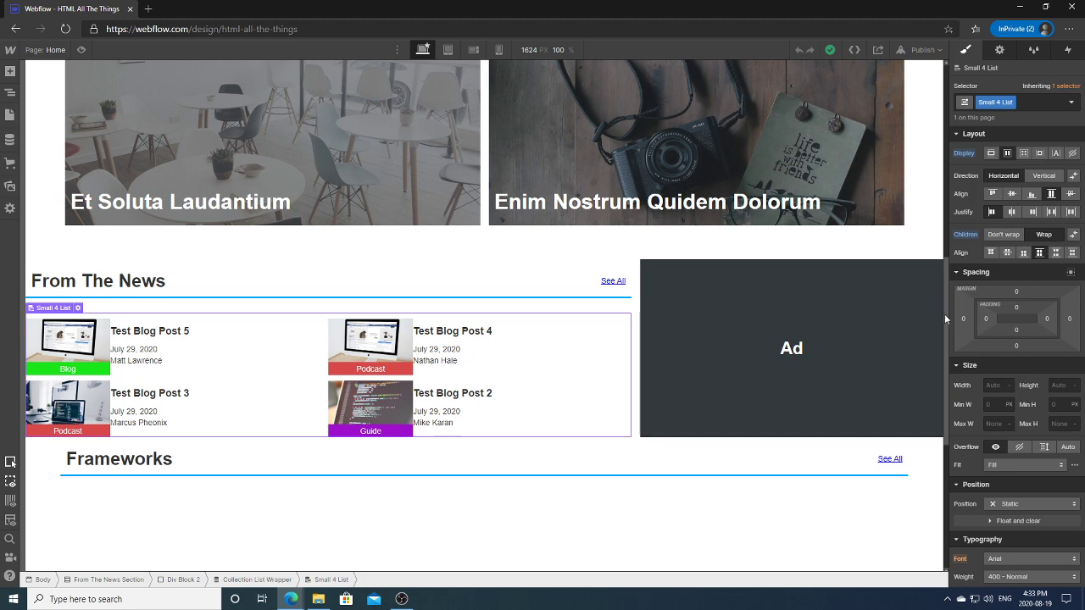
{"action": "scroll", "coordinate": [533, 290], "scroll_direction": "down", "scroll_amount": 1}
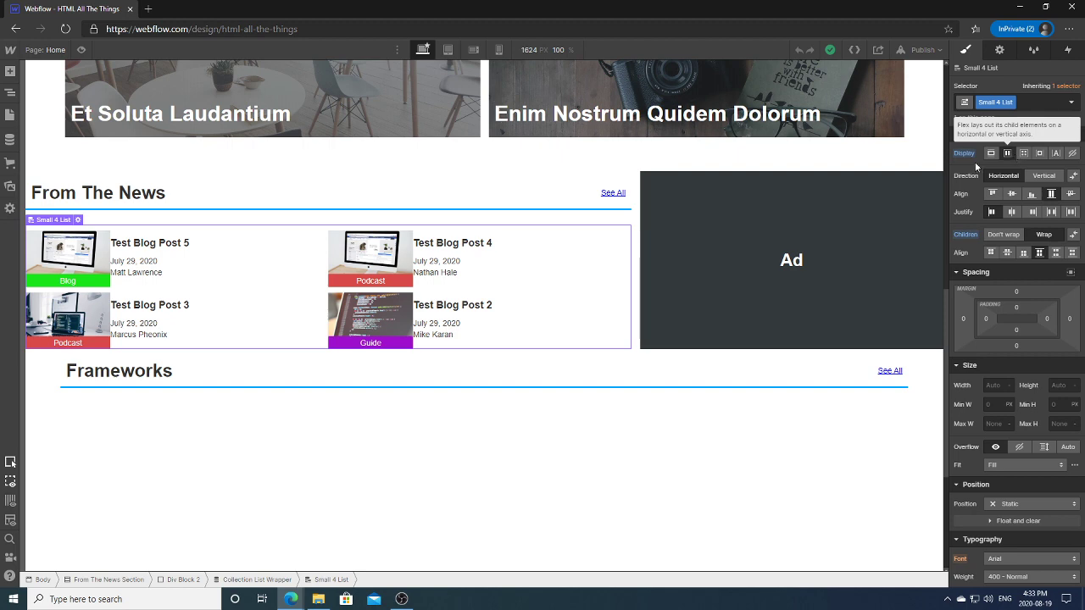
{"action": "left_click", "coordinate": [10, 91]}
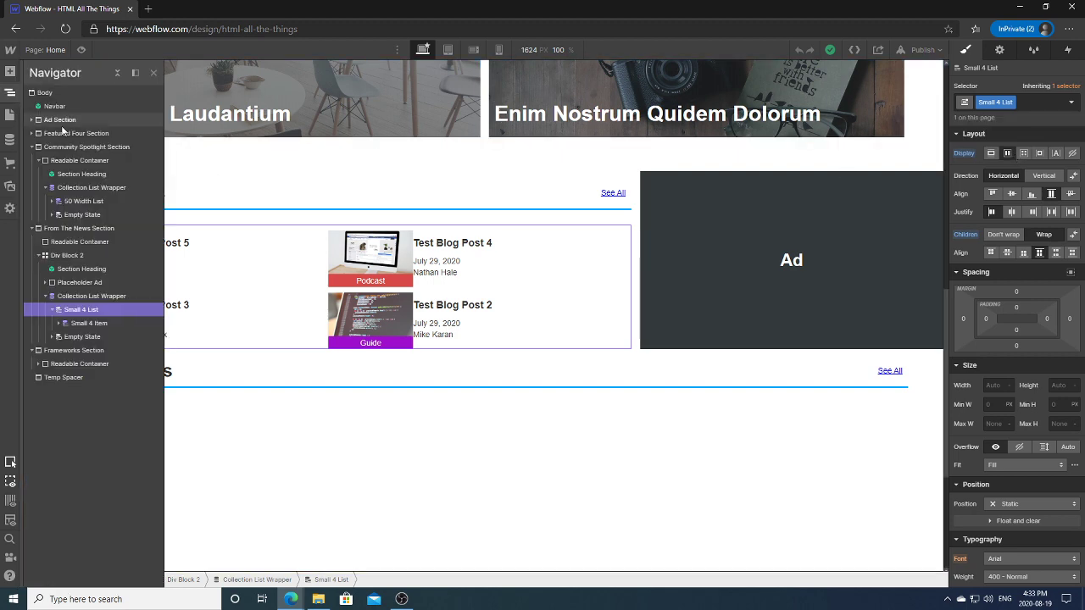
{"action": "left_click", "coordinate": [71, 255]}
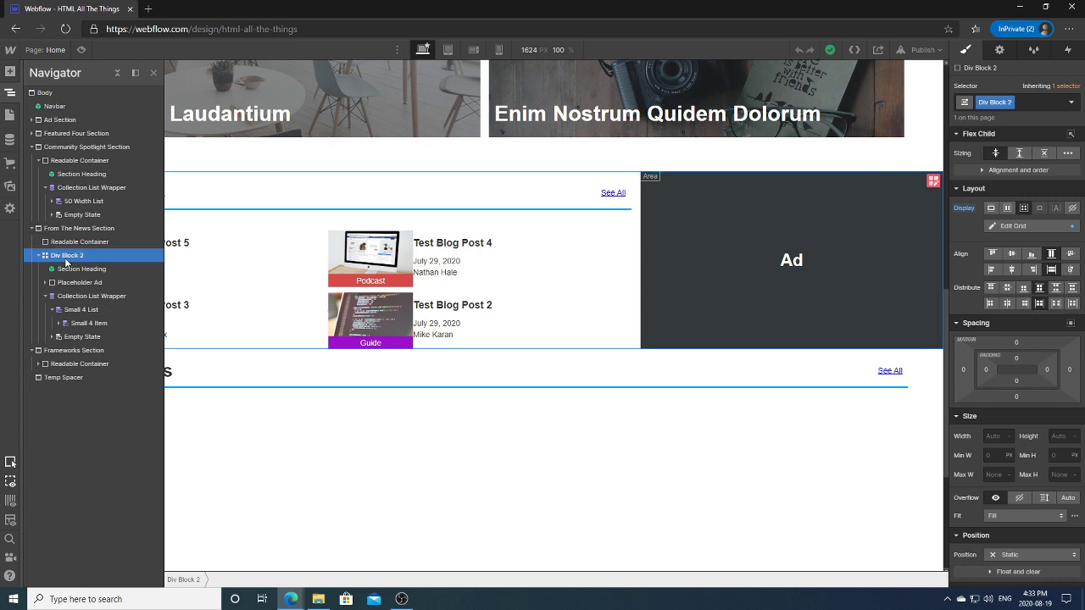
Move Div Block 2 into the From The News readable container.
{"action": "left_click_drag", "start_coordinate": [66, 262], "coordinate": [63, 244]}
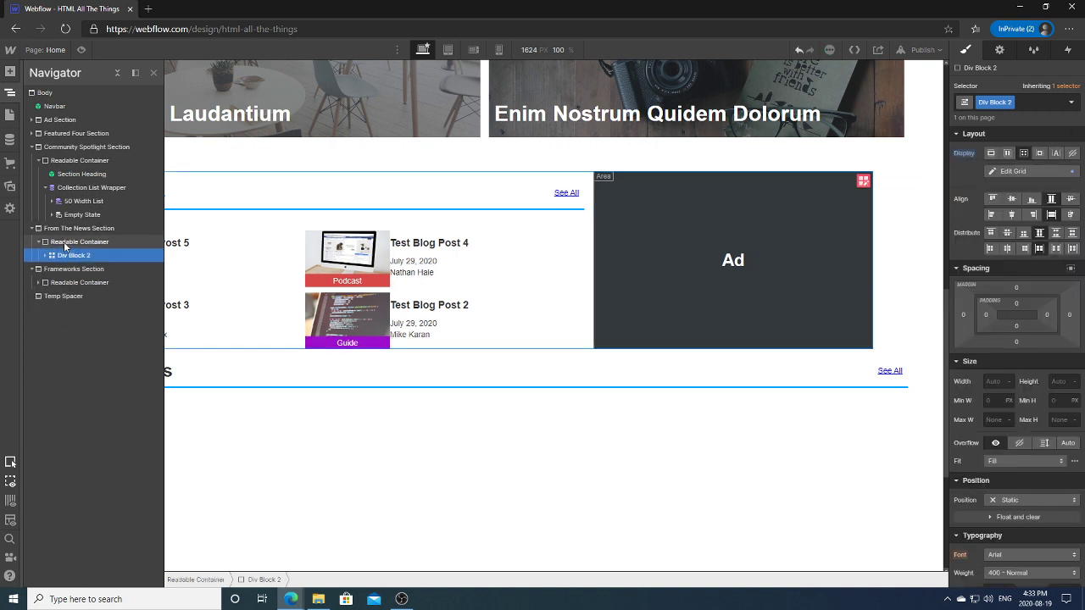
{"action": "left_click", "coordinate": [12, 91]}
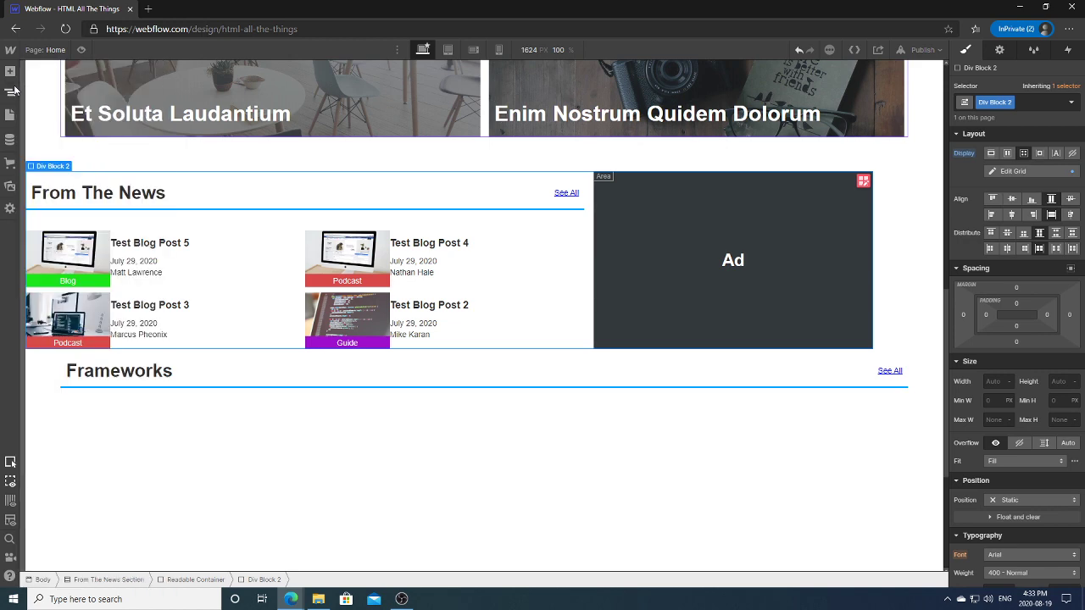
{"action": "left_click", "coordinate": [11, 91]}
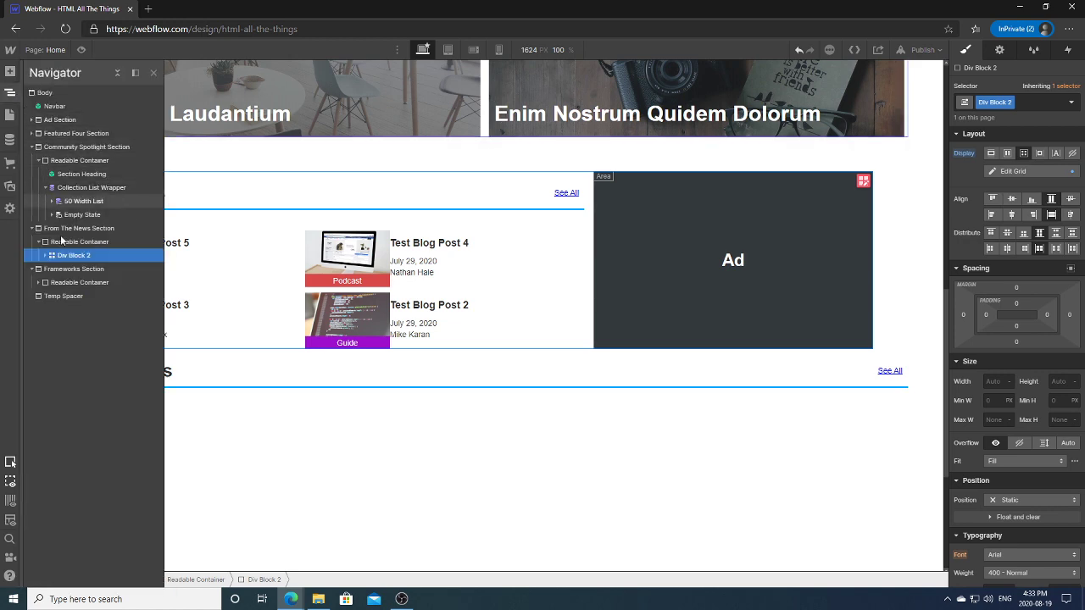
Center the From The News Section's contents and preview the 768 px tablet view.
{"action": "left_click", "coordinate": [68, 243]}
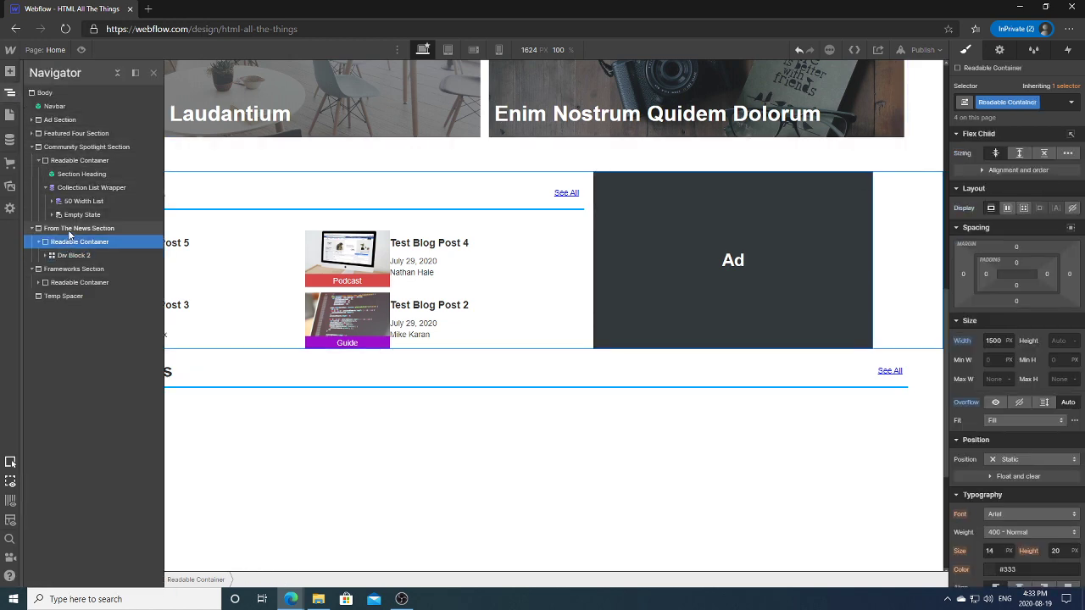
{"action": "left_click", "coordinate": [67, 228]}
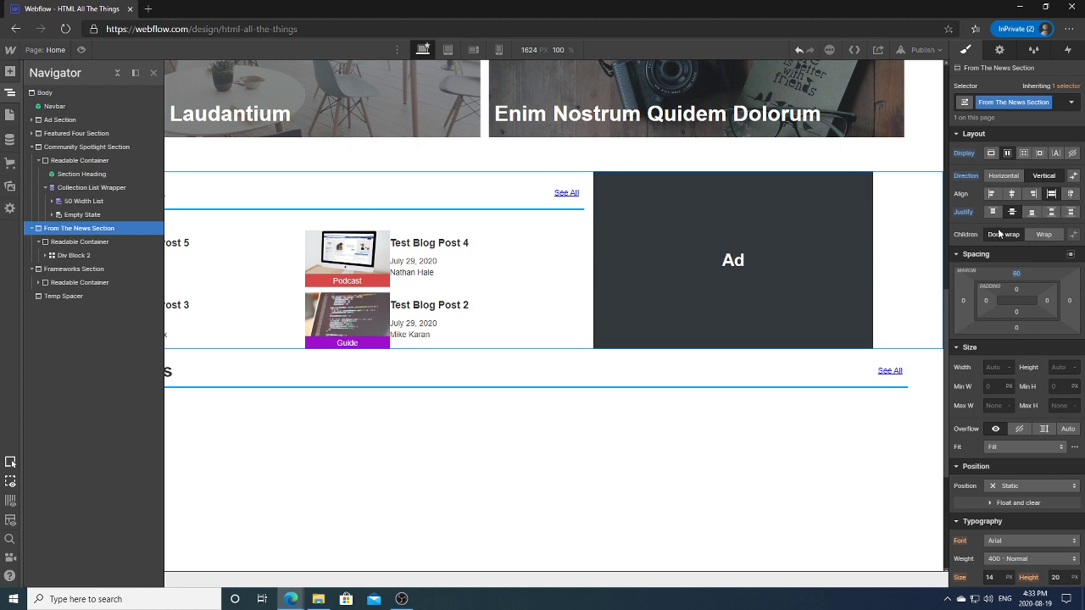
{"action": "left_click", "coordinate": [1013, 195]}
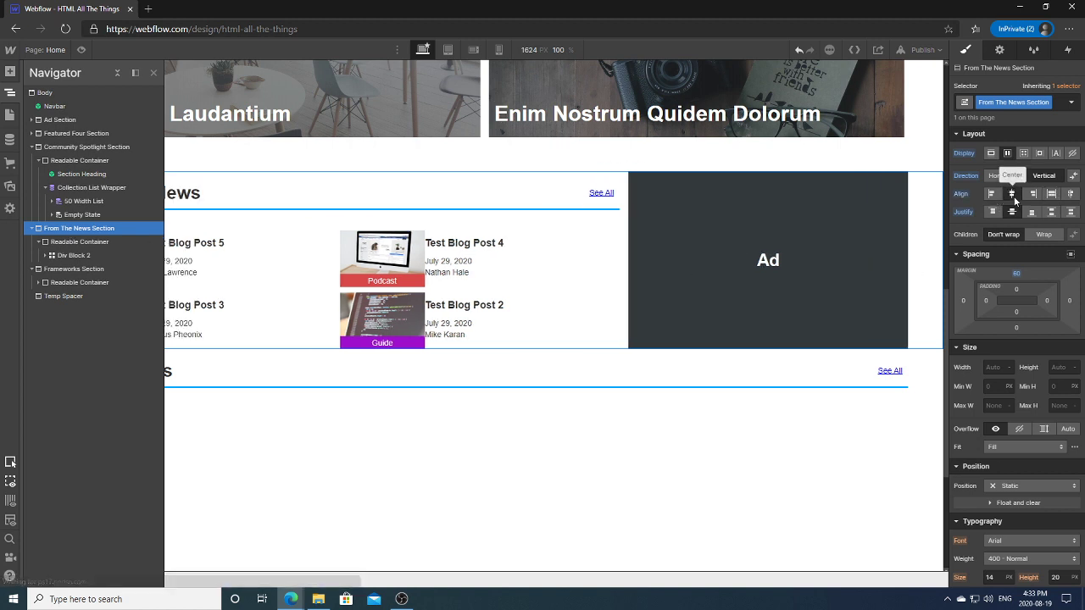
{"action": "left_click", "coordinate": [15, 94]}
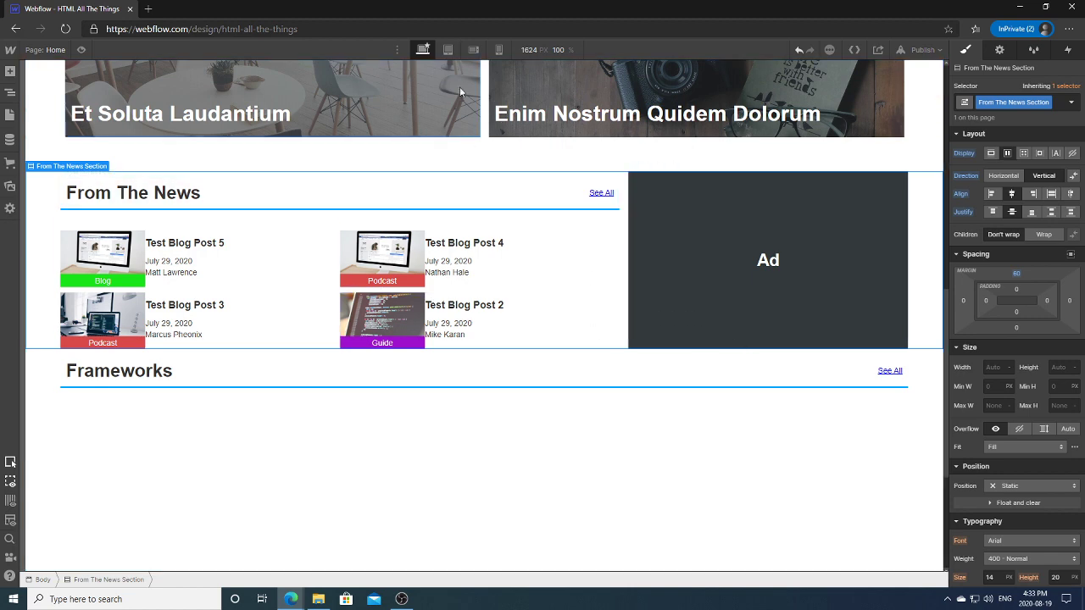
{"action": "left_click", "coordinate": [446, 52]}
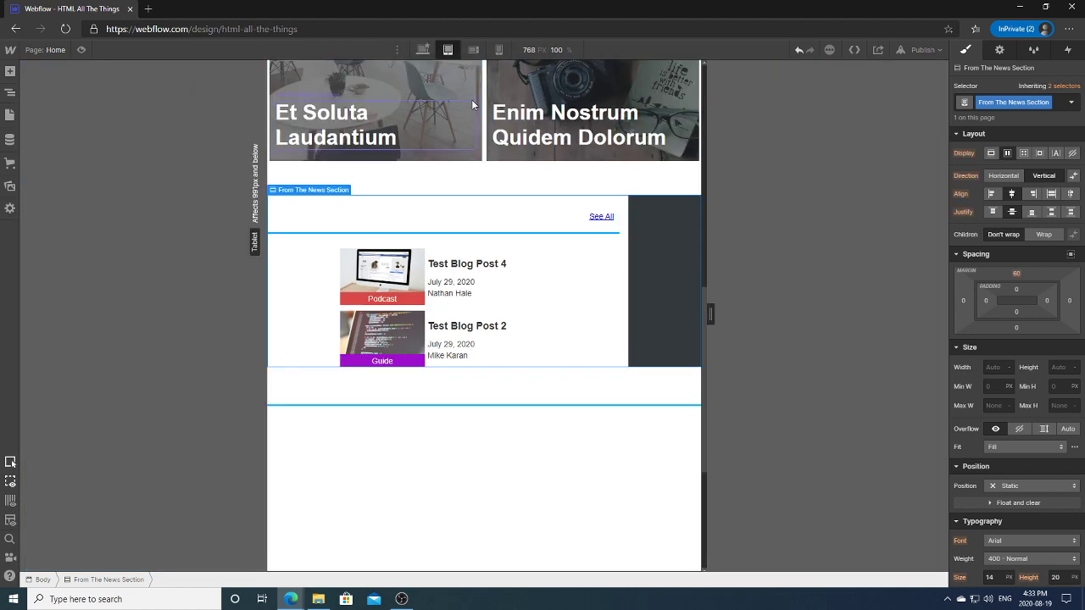
Check the layout at about 991 px, then return to desktop and select Test Blog Post 3.
{"action": "mouse_move", "coordinate": [712, 314]}
{"action": "left_mouse_down"}
{"action": "mouse_move", "coordinate": [805, 319]}
{"action": "mouse_move", "coordinate": [726, 316]}
{"action": "left_mouse_up"}
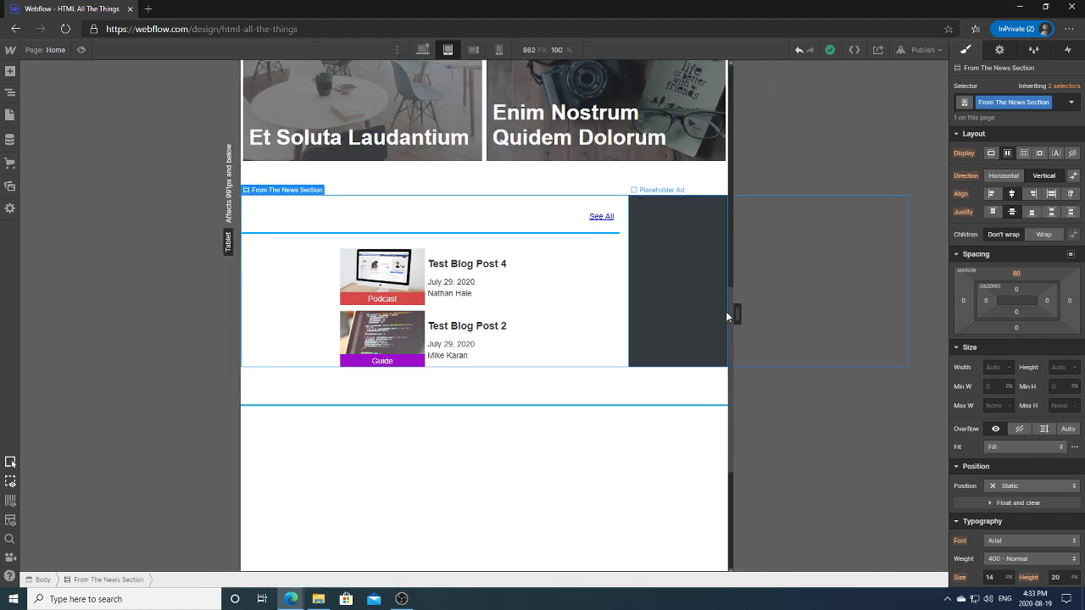
{"action": "left_click", "coordinate": [423, 50]}
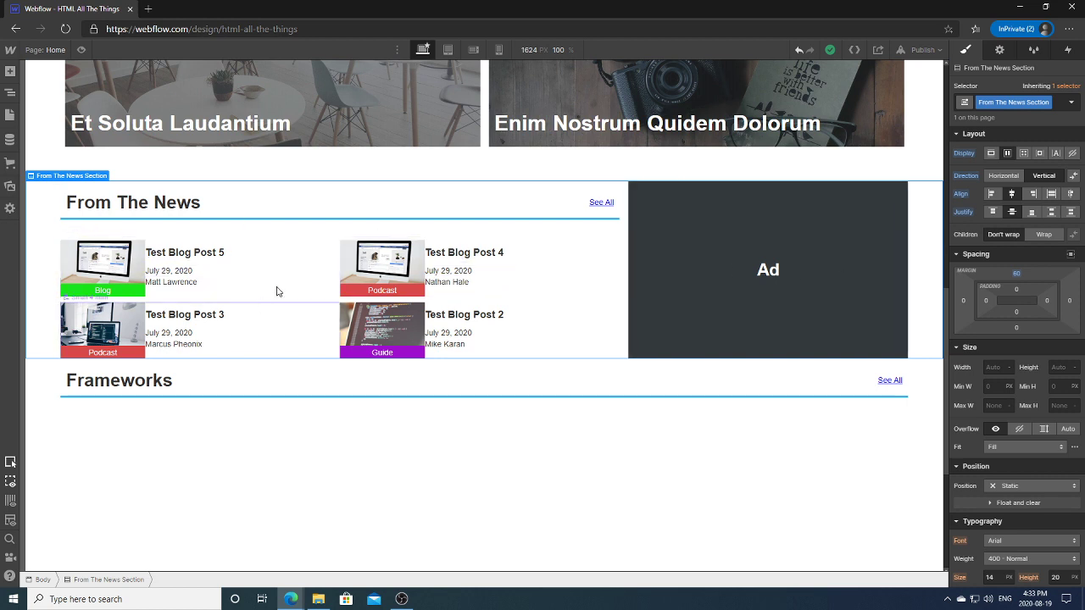
{"action": "left_click", "coordinate": [311, 332]}
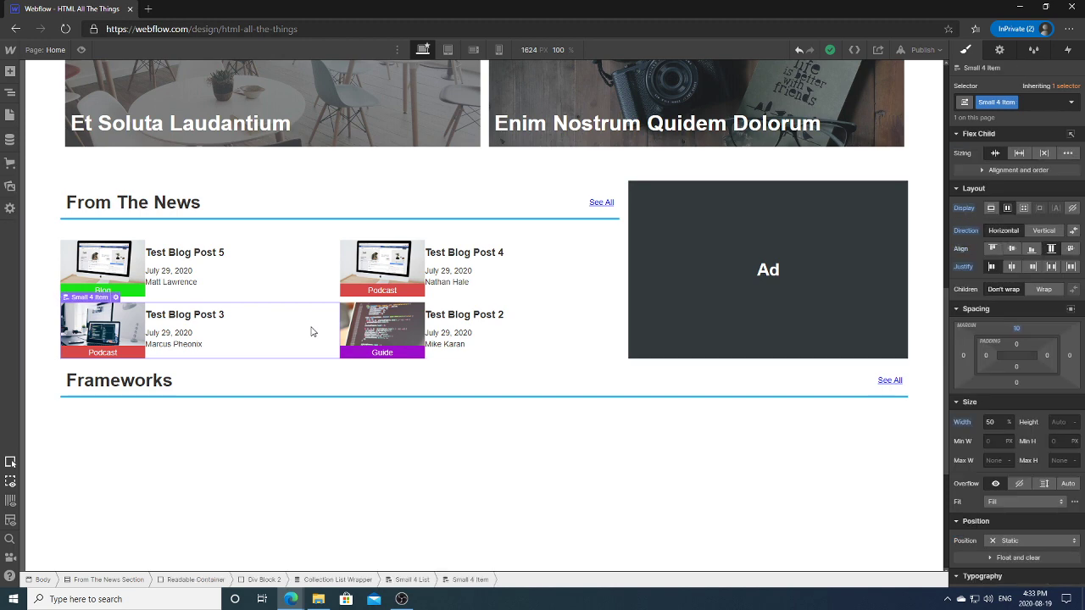
Inspect Test Blog Post 5's author binding, then switch to the Website 2020 folder.
{"action": "left_click", "coordinate": [222, 253]}
{"action": "left_click", "coordinate": [193, 281]}
{"action": "left_click", "coordinate": [196, 271]}
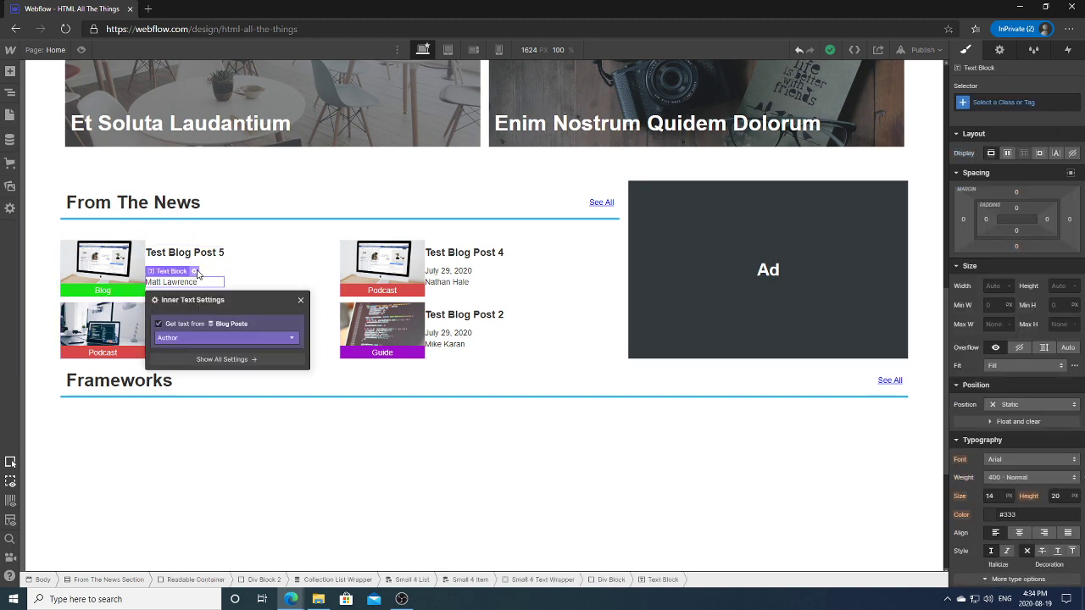
{"action": "left_click", "coordinate": [259, 254]}
{"action": "left_click", "coordinate": [318, 600]}
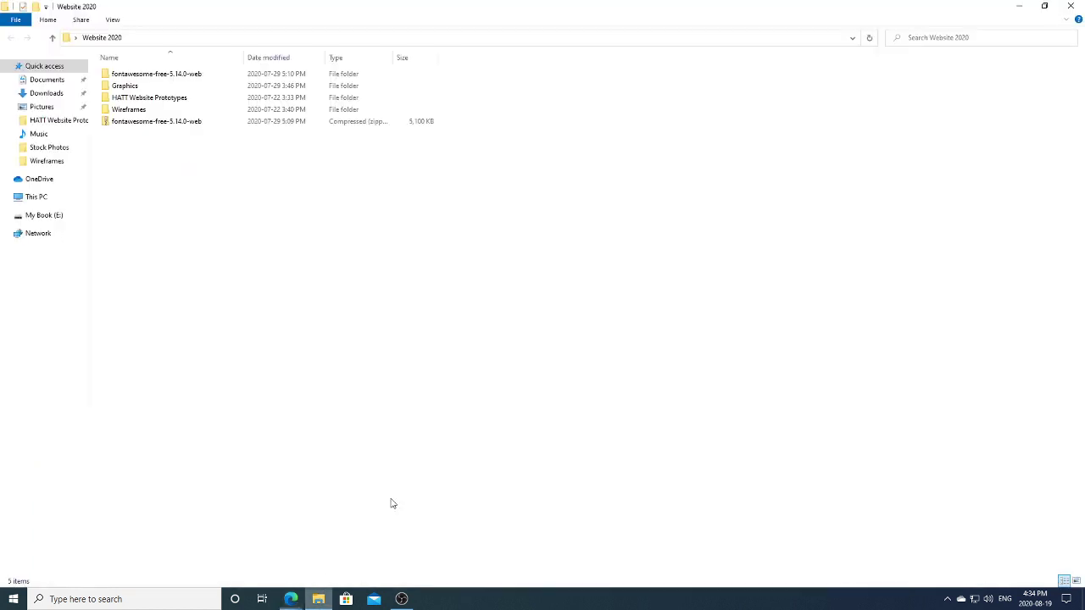
Open HATT Website Prototypes and the 1 - Home Page (1080p).png mockup.
{"action": "double_click", "coordinate": [153, 101]}
{"action": "double_click", "coordinate": [151, 101]}
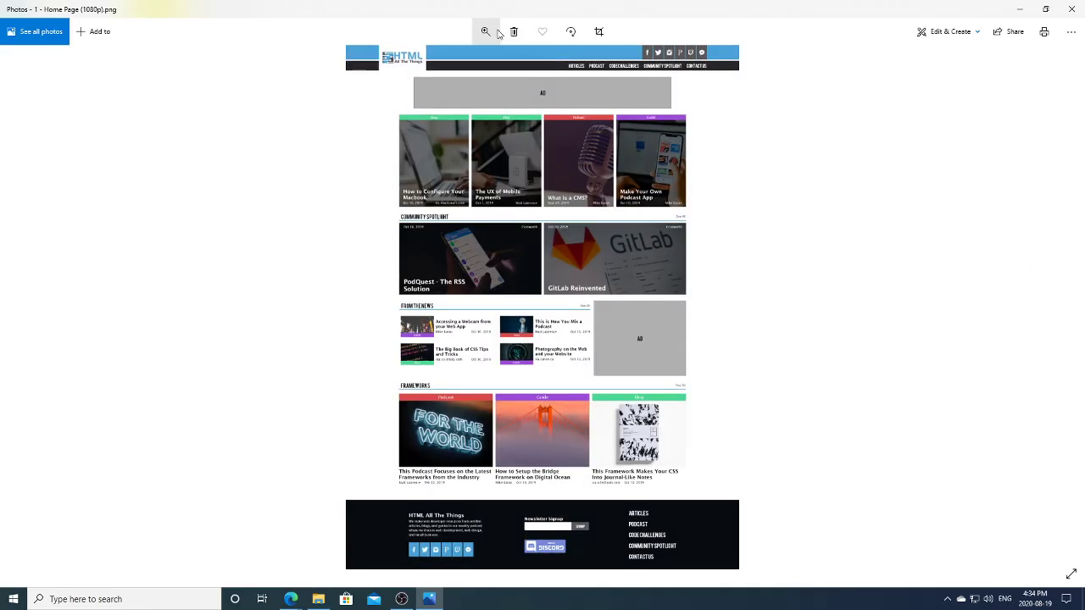
Zoom into the mockup and scroll down to its From The News section.
{"action": "left_click", "coordinate": [486, 32]}
{"action": "left_click_drag", "start_coordinate": [434, 61], "coordinate": [457, 66]}
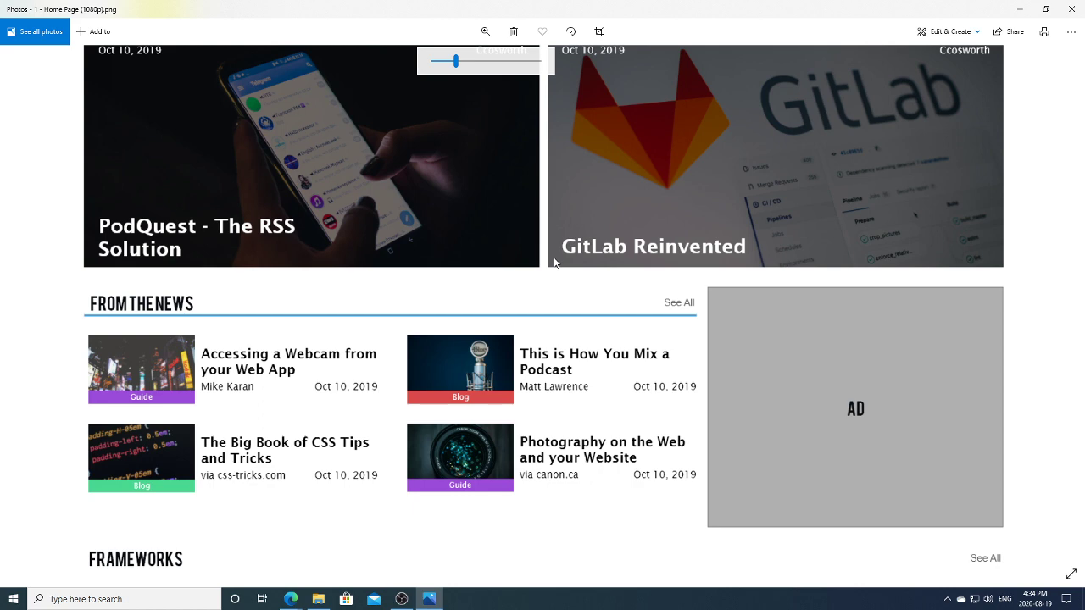
{"action": "scroll", "coordinate": [561, 365], "scroll_direction": "down", "scroll_amount": 1}
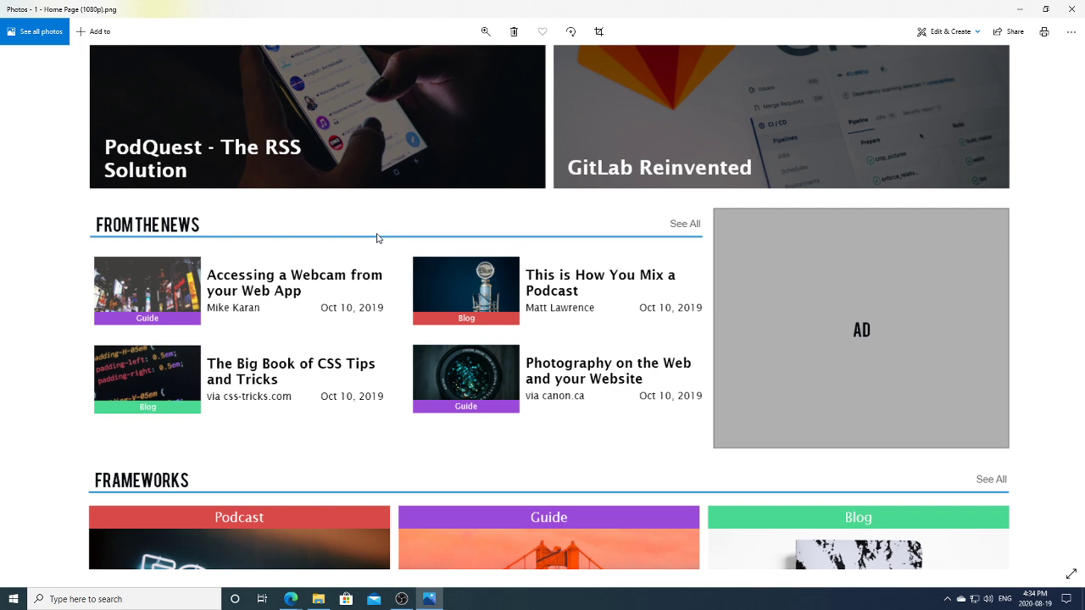
{"action": "scroll", "coordinate": [530, 263], "scroll_direction": "down", "scroll_amount": 1}
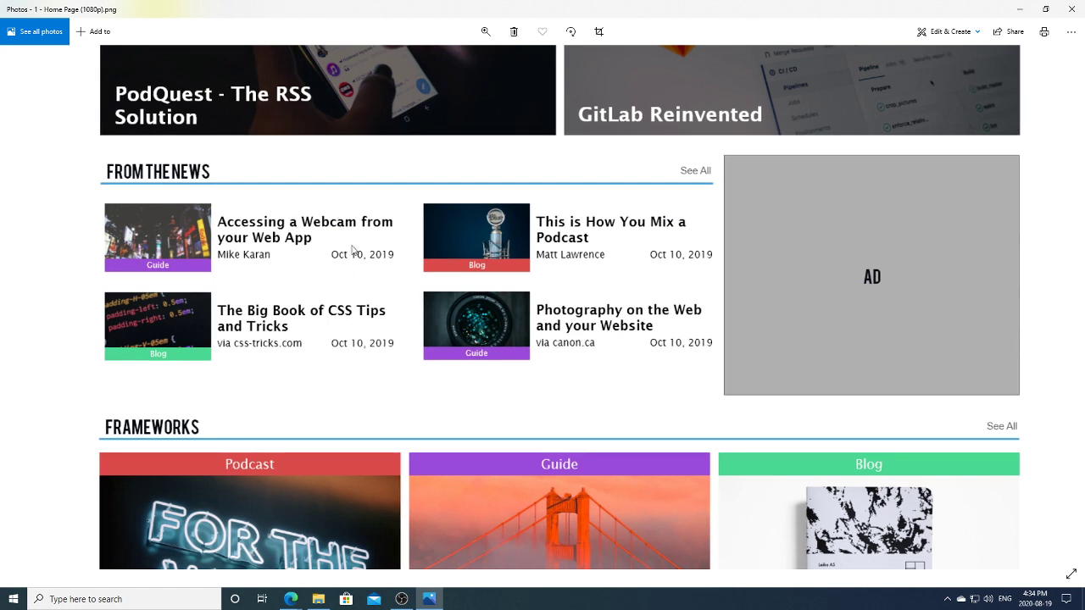
Minimize Photos and bring the Webflow designer back to the front.
{"action": "left_click", "coordinate": [1021, 8]}
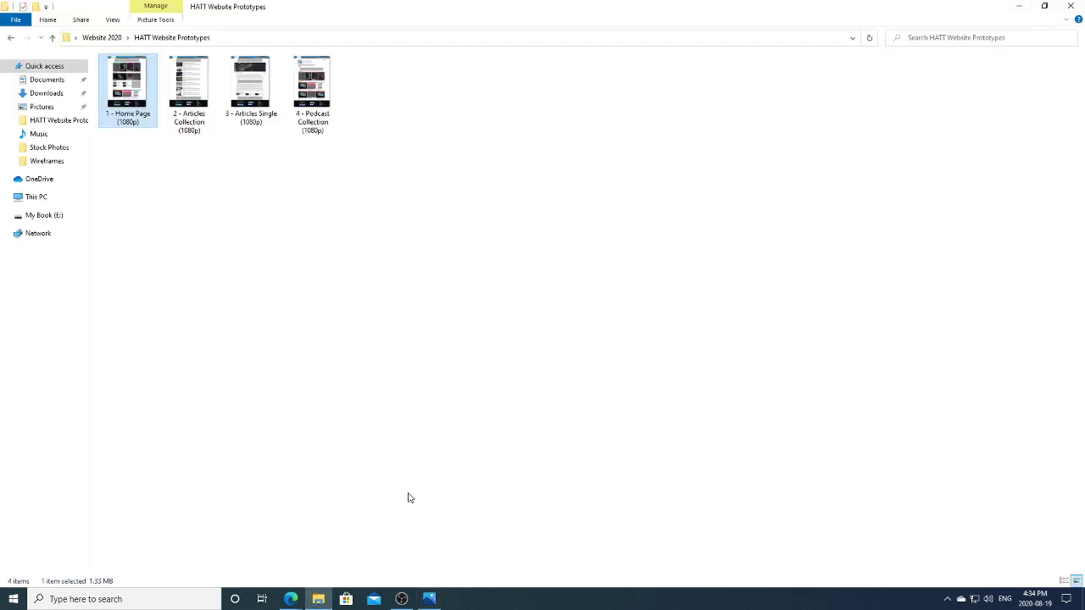
{"action": "mouse_move", "coordinate": [293, 601]}
{"action": "left_click", "coordinate": [251, 555]}
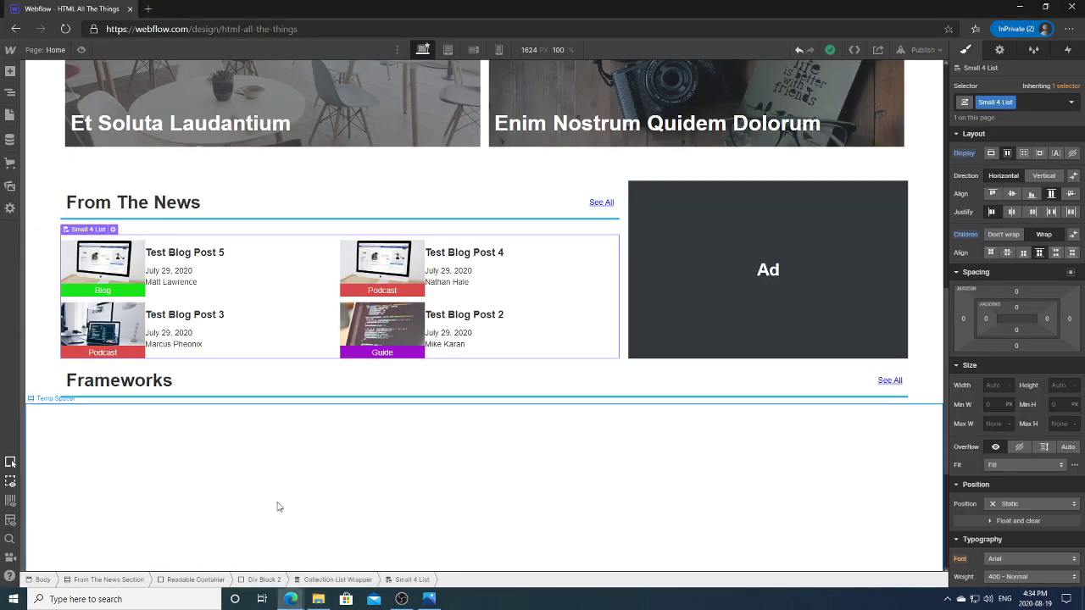
Give the date-and-author div inside Small 4 Text Wrapper the new class Small 4 Meta Wrapper.
{"action": "left_click", "coordinate": [205, 345]}
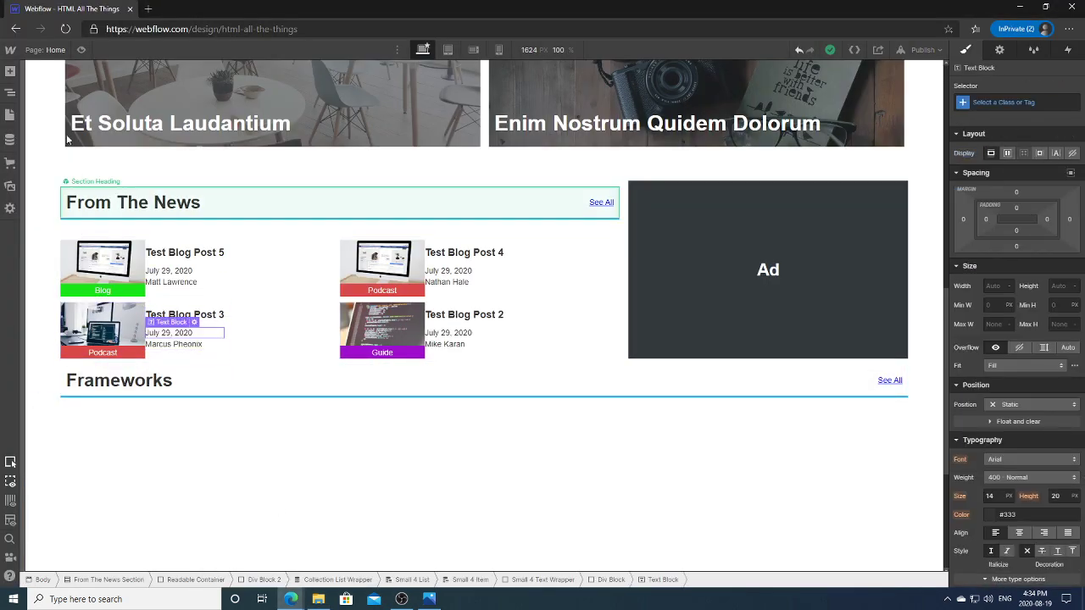
{"action": "left_click", "coordinate": [10, 92]}
{"action": "left_click", "coordinate": [118, 378]}
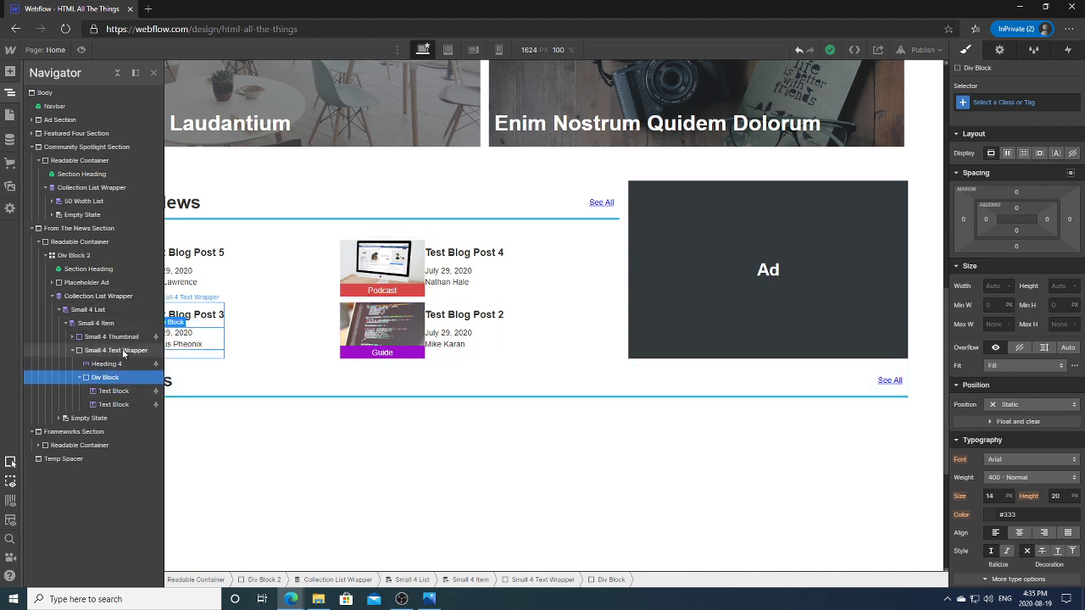
{"action": "left_click", "coordinate": [1001, 101]}
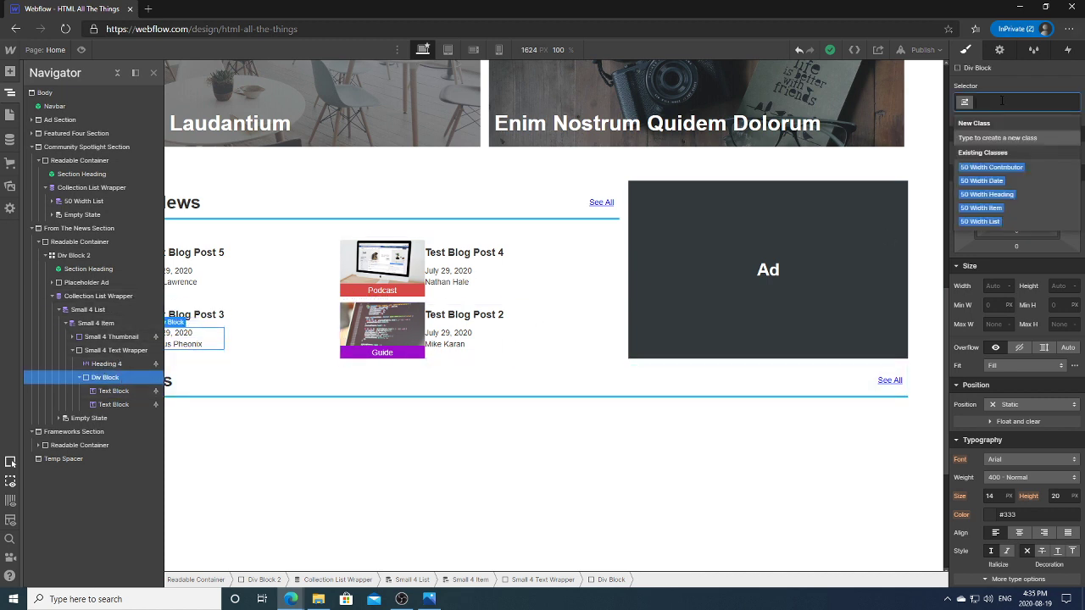
{"action": "type", "text": "Small"}
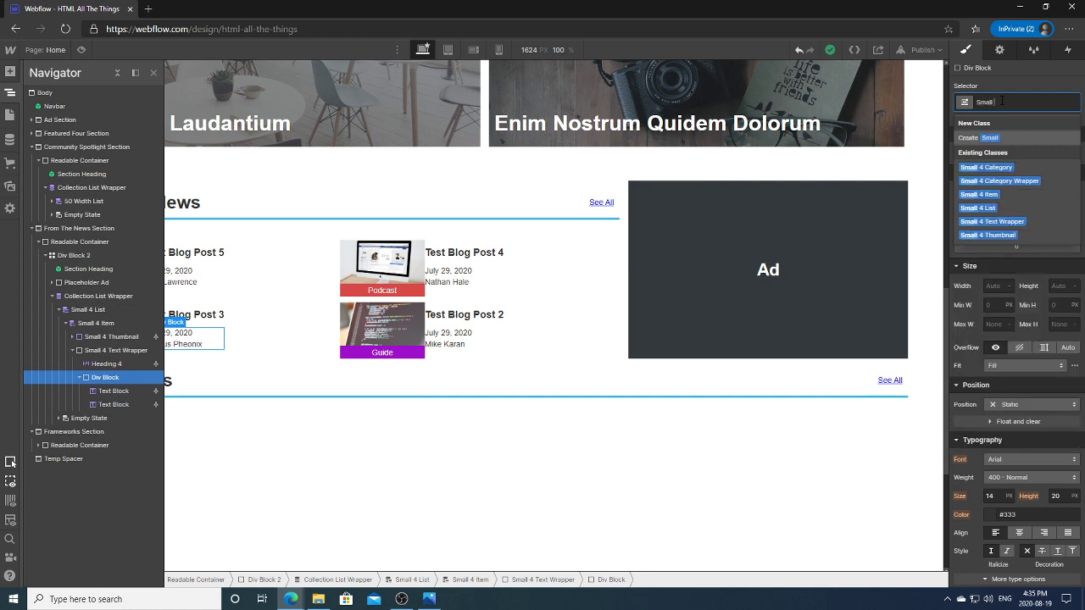
{"action": "type", "text": " 4 Meta Wrapper"}
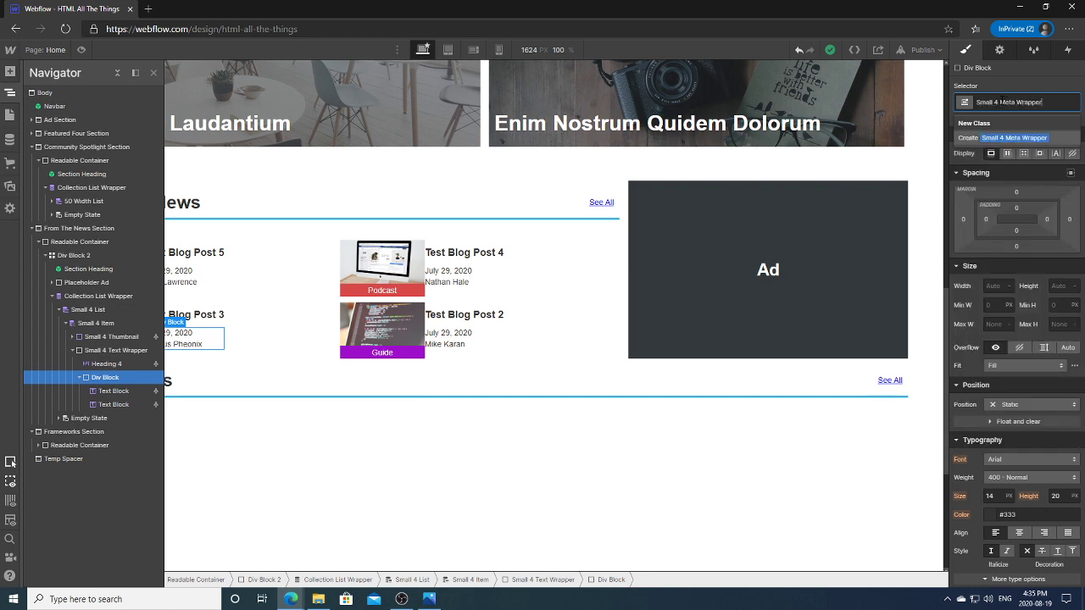
{"action": "key", "text": "Return"}
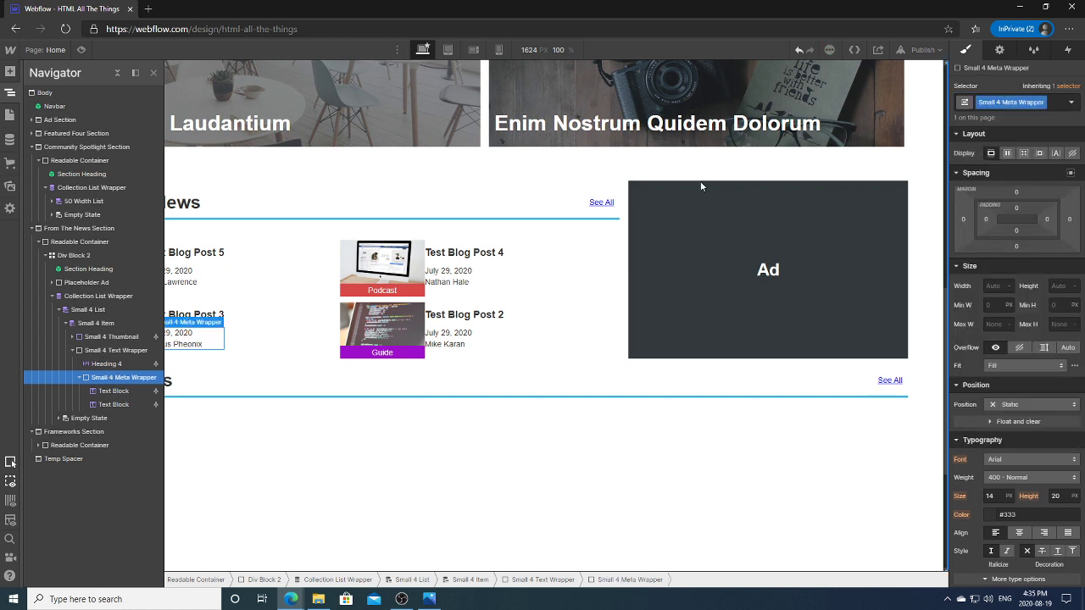
{"action": "left_click", "coordinate": [108, 391]}
{"action": "left_click", "coordinate": [119, 378]}
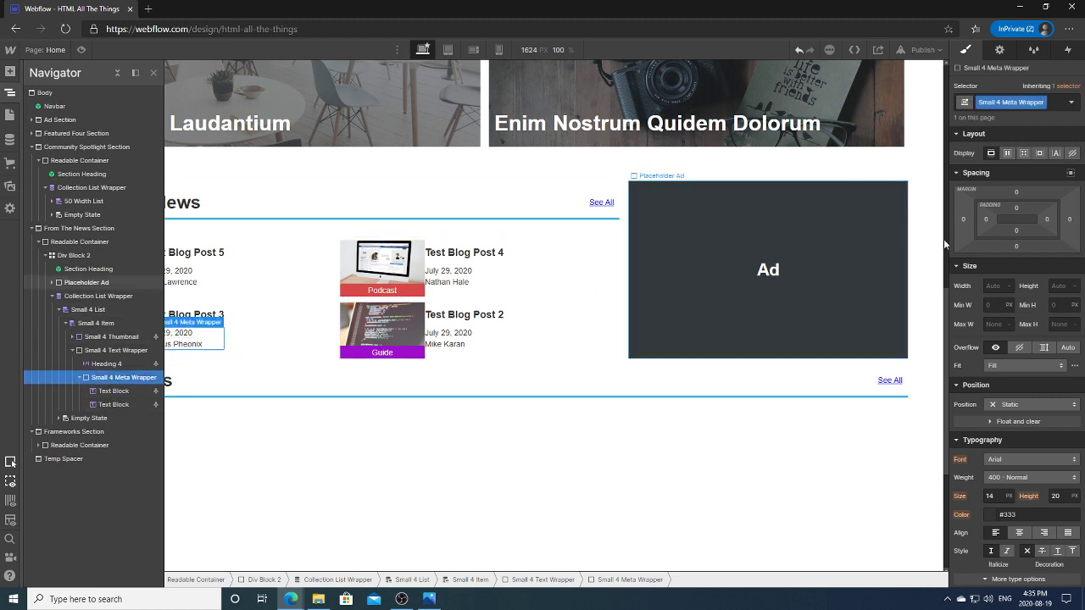
Set Small 4 Meta Wrapper to flex, space-between justify, and 100% width.
{"action": "left_click", "coordinate": [1008, 154]}
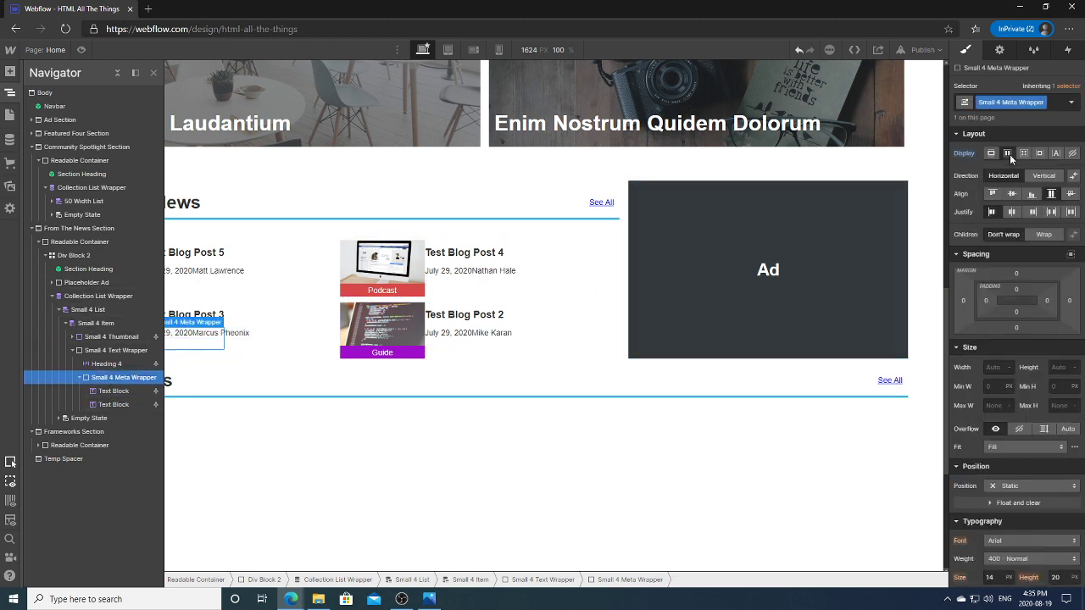
{"action": "left_click", "coordinate": [1055, 214]}
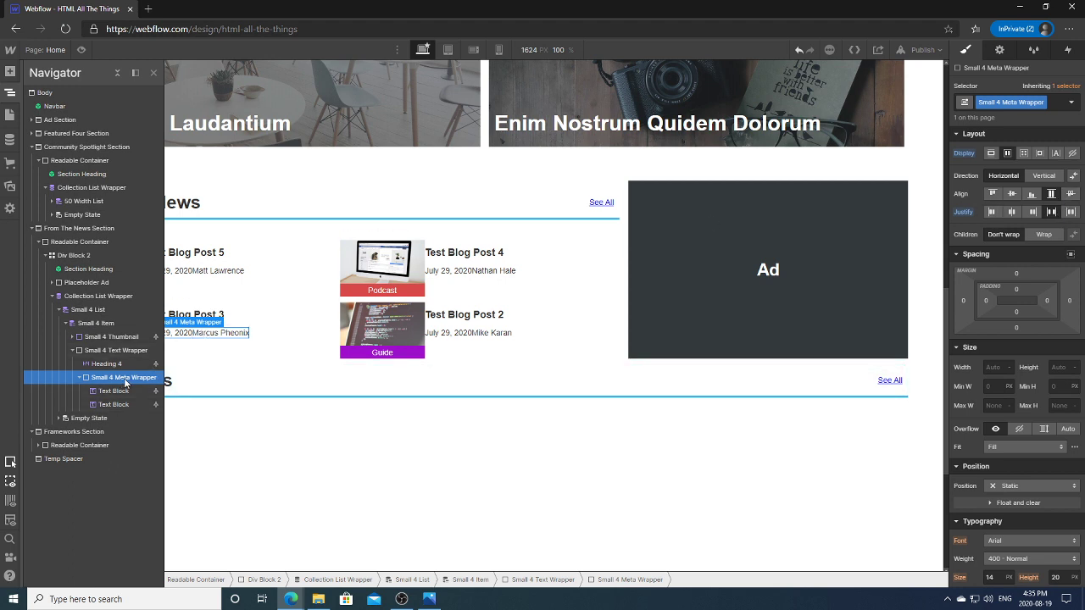
{"action": "left_click", "coordinate": [997, 367]}
{"action": "type", "text": "100%"}
{"action": "key", "text": "Return"}
Try relative position on the Test Blog Post 3 card, then reset it to static.
{"action": "left_click", "coordinate": [298, 319]}
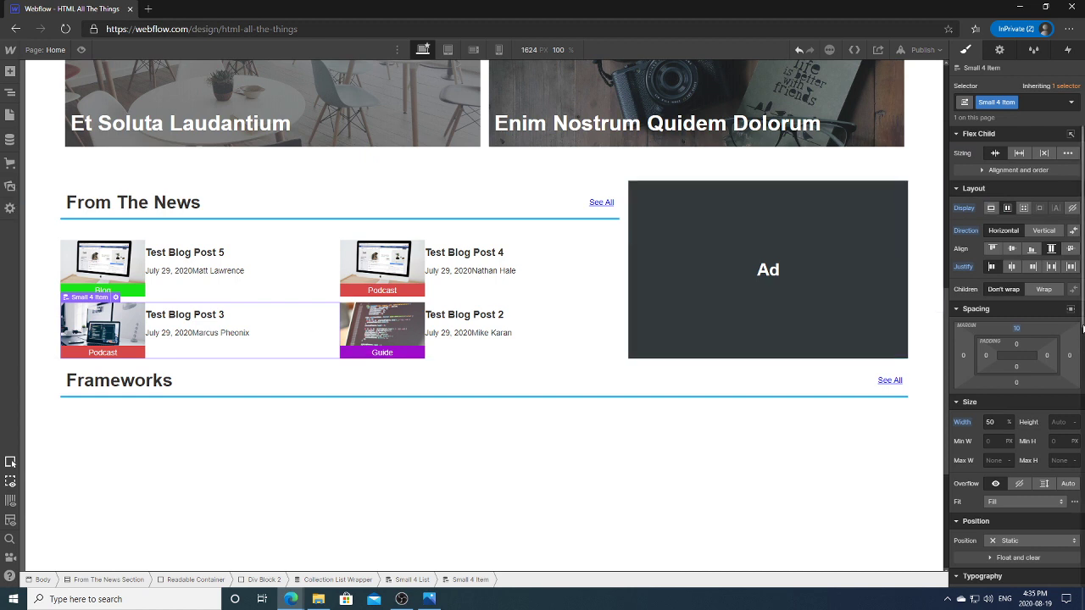
{"action": "scroll", "coordinate": [1077, 339], "scroll_direction": "down", "scroll_amount": 4}
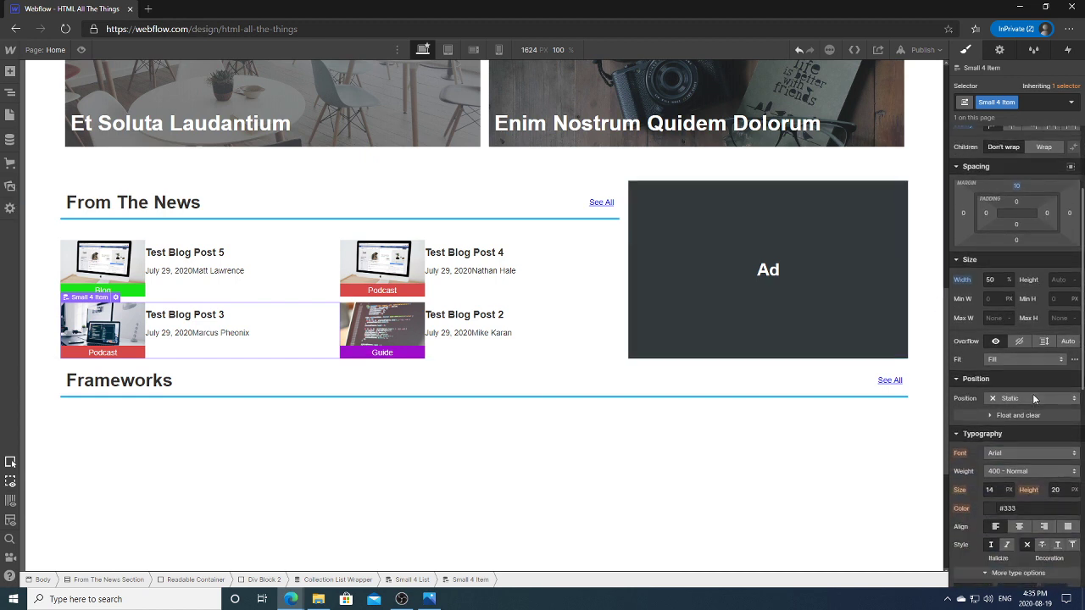
{"action": "left_click", "coordinate": [1030, 399]}
{"action": "left_click", "coordinate": [1011, 412]}
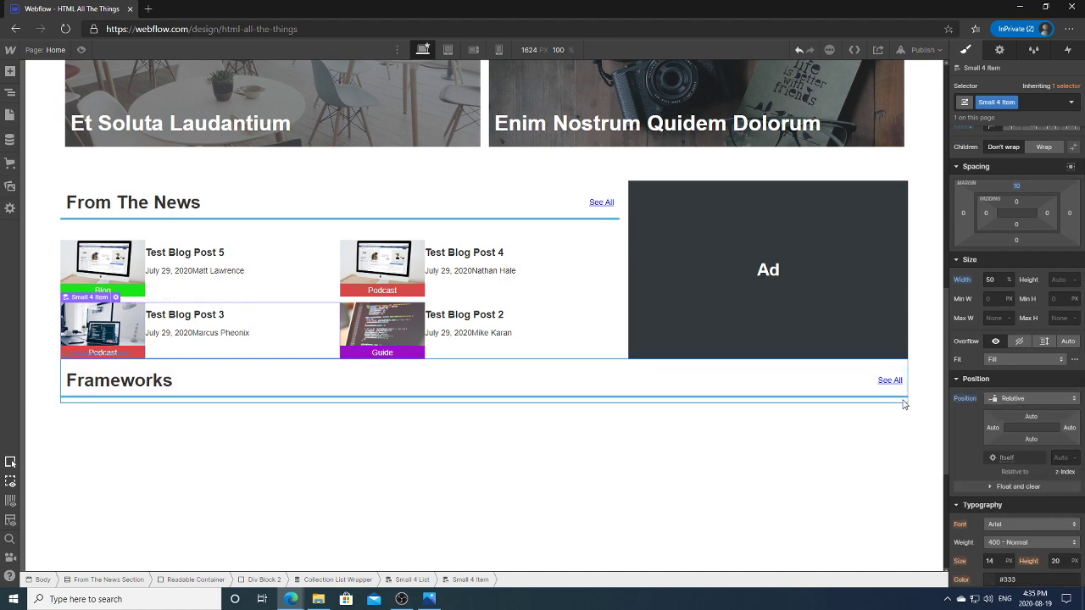
{"action": "left_click", "coordinate": [965, 400]}
{"action": "left_click", "coordinate": [976, 415]}
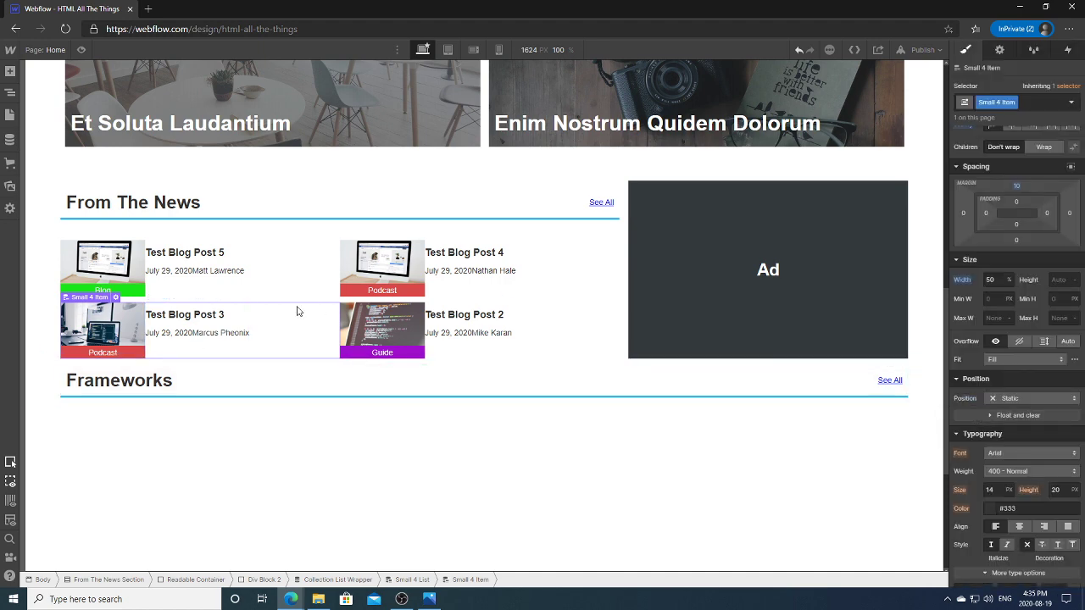
{"action": "left_click", "coordinate": [194, 346]}
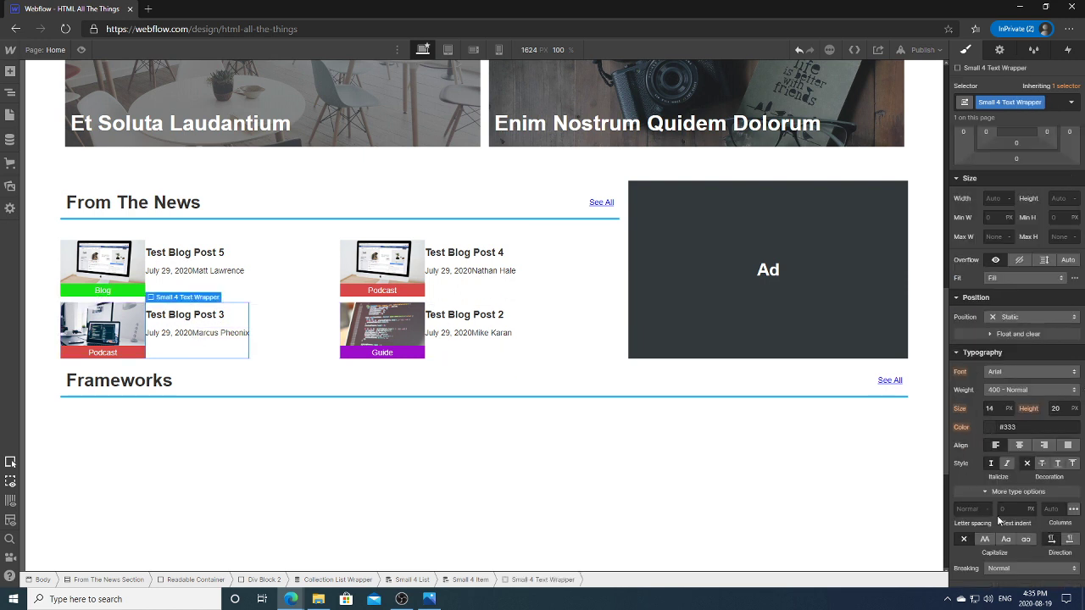
Set the Small 4 Text Wrapper width to 100%.
{"action": "left_click", "coordinate": [994, 198]}
{"action": "type", "text": "100%"}
{"action": "key", "text": "Return"}
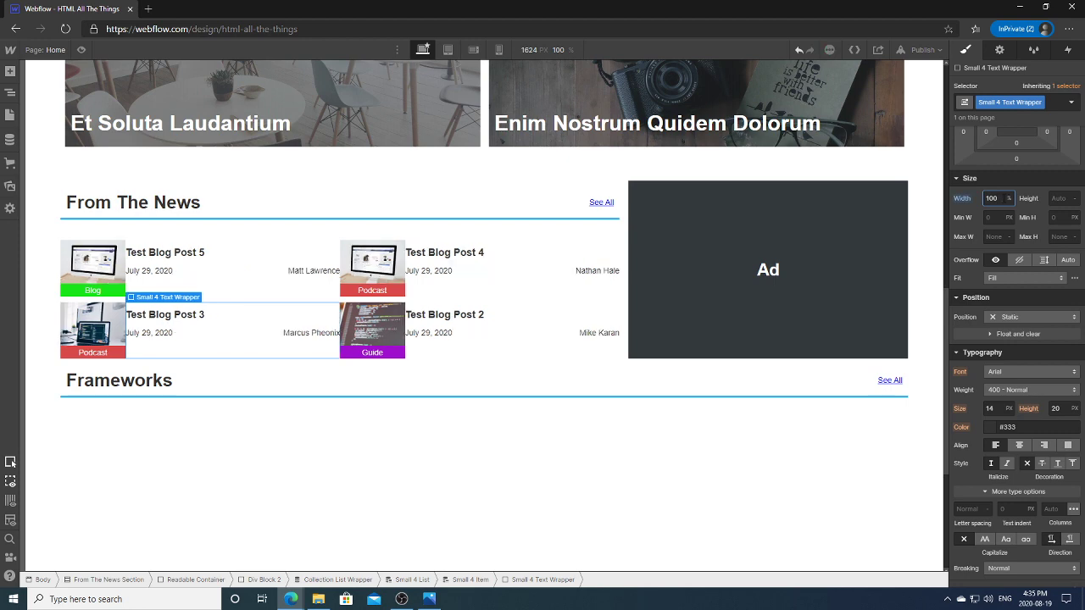
Reset the Small 4 Meta Wrapper width to Auto and reopen the Navigator.
{"action": "left_click", "coordinate": [255, 332]}
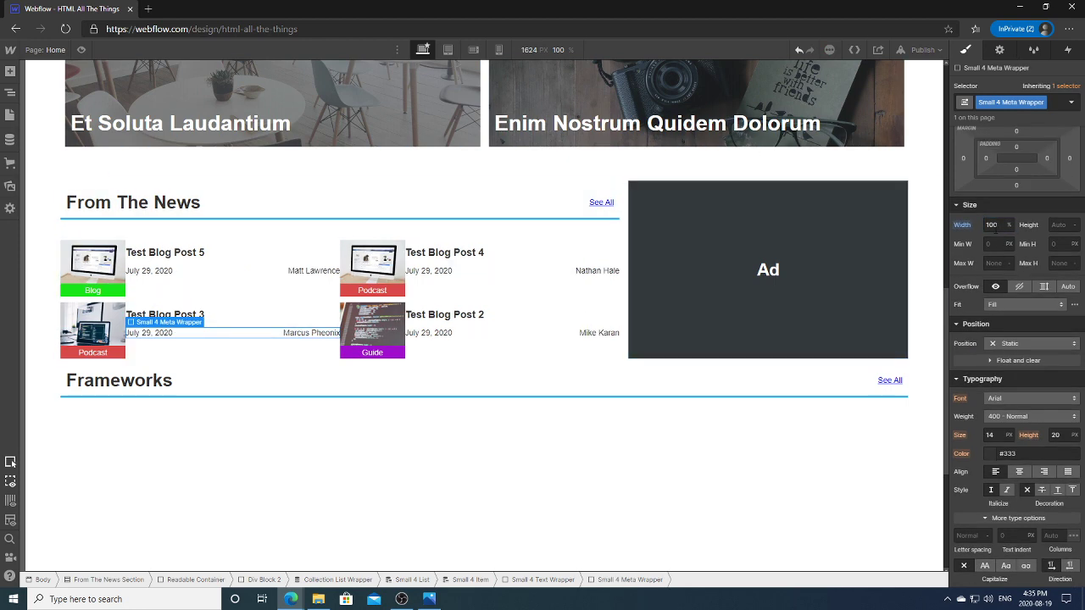
{"action": "left_click", "coordinate": [961, 227]}
{"action": "left_click", "coordinate": [990, 243]}
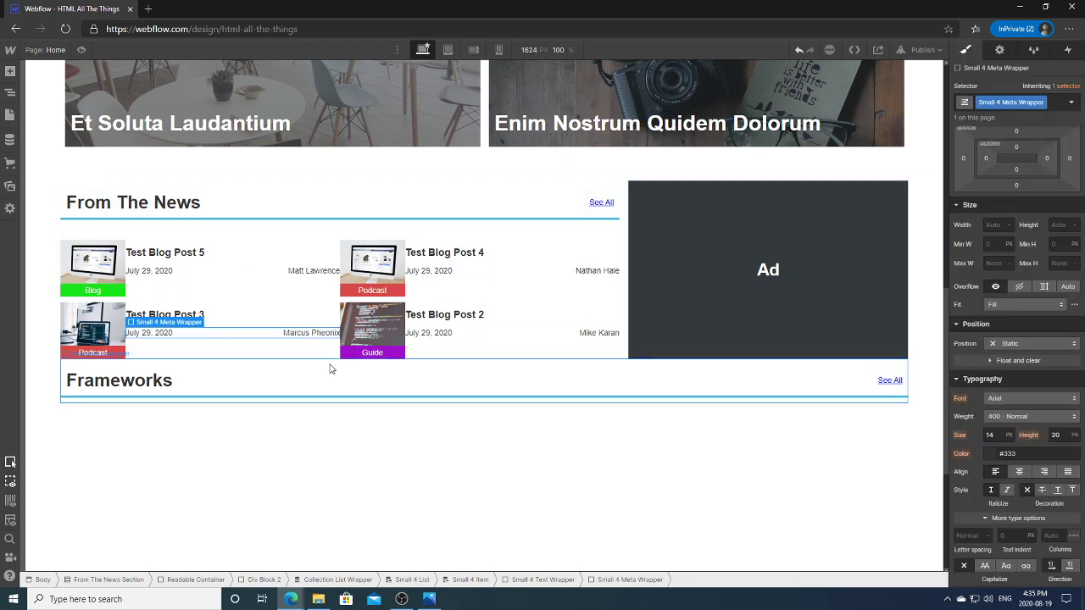
{"action": "left_click", "coordinate": [246, 358]}
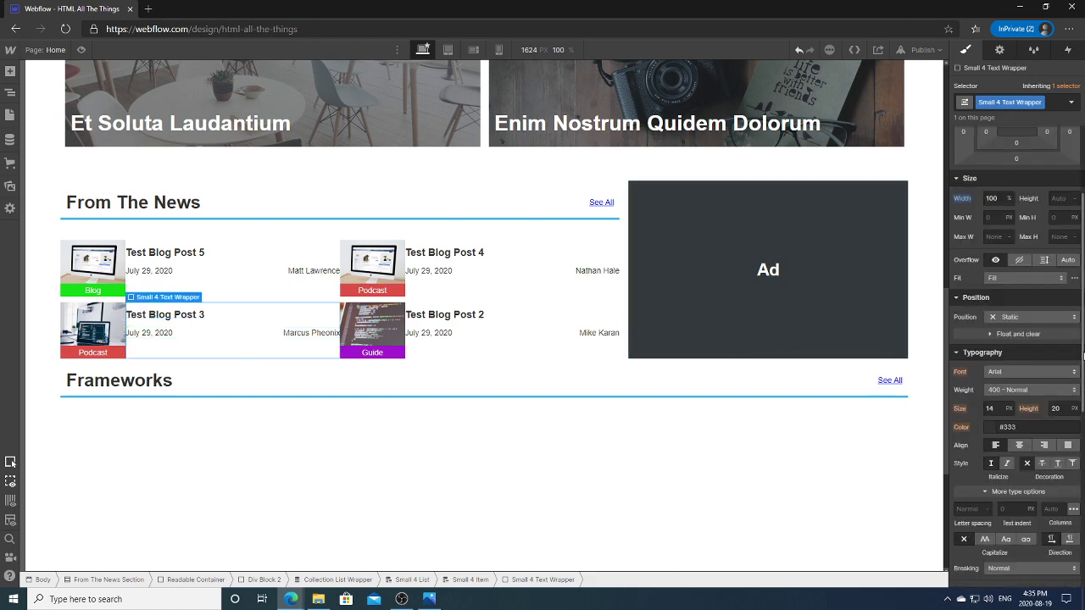
{"action": "scroll", "coordinate": [1083, 356], "scroll_direction": "up", "scroll_amount": 3}
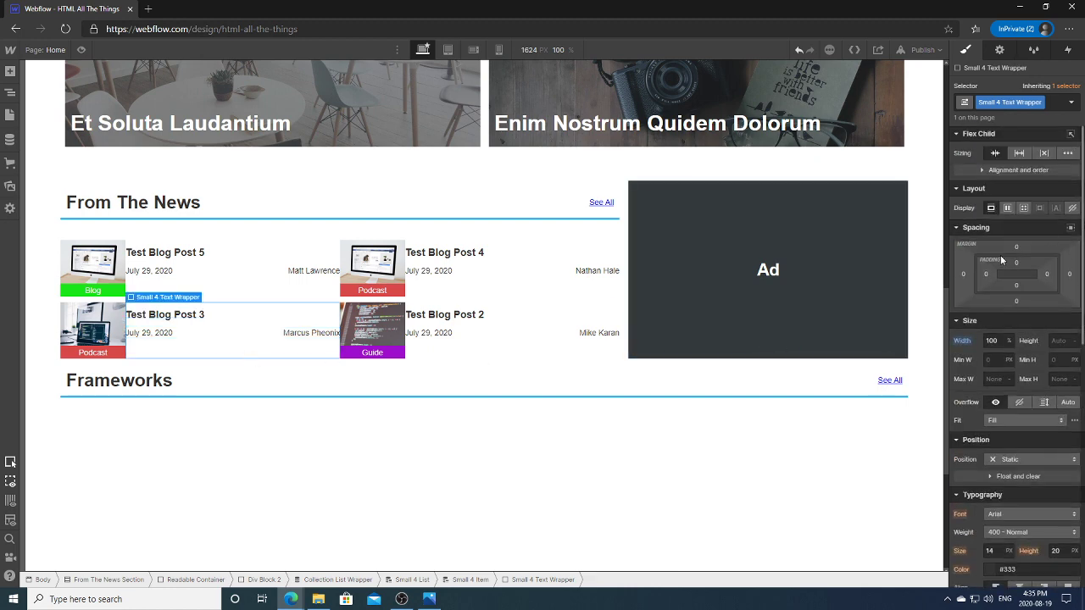
{"action": "left_click", "coordinate": [10, 91]}
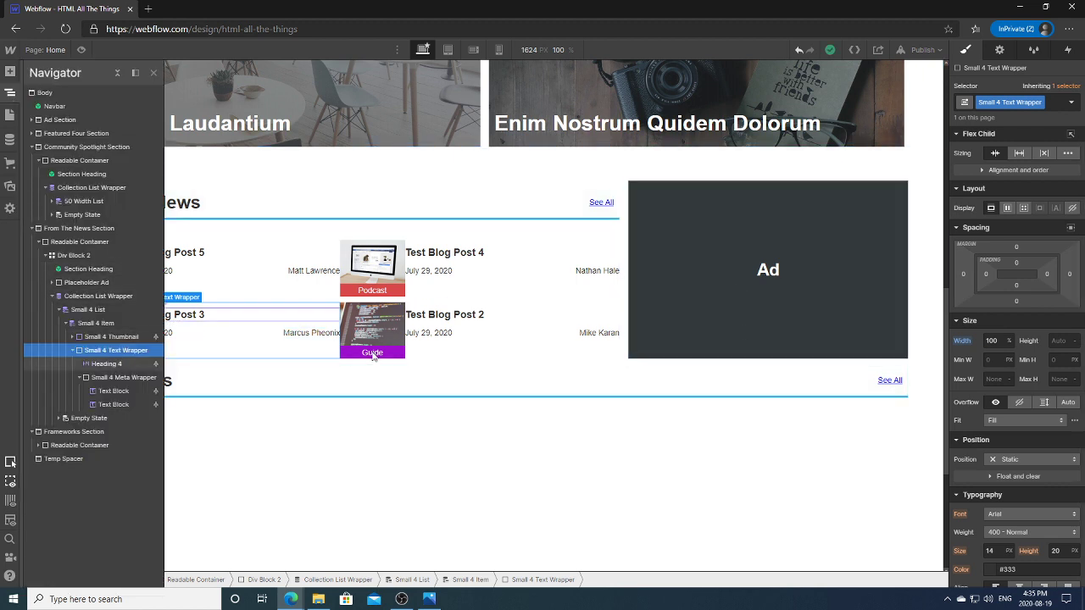
Make the post text wrapper a vertical flexbox with space-between justification.
{"action": "left_click", "coordinate": [1008, 209]}
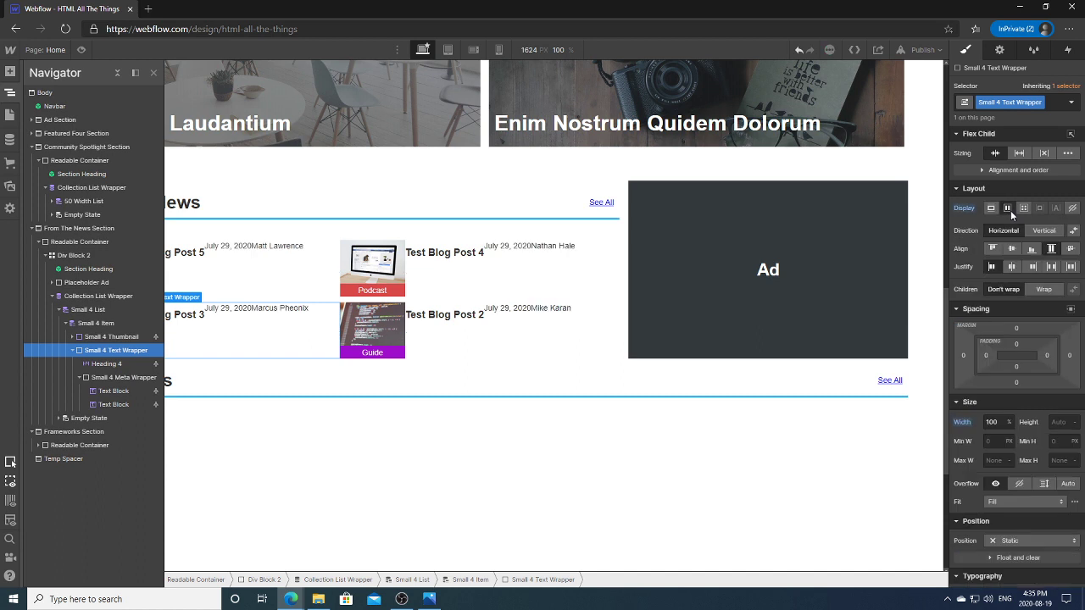
{"action": "left_click", "coordinate": [1046, 231]}
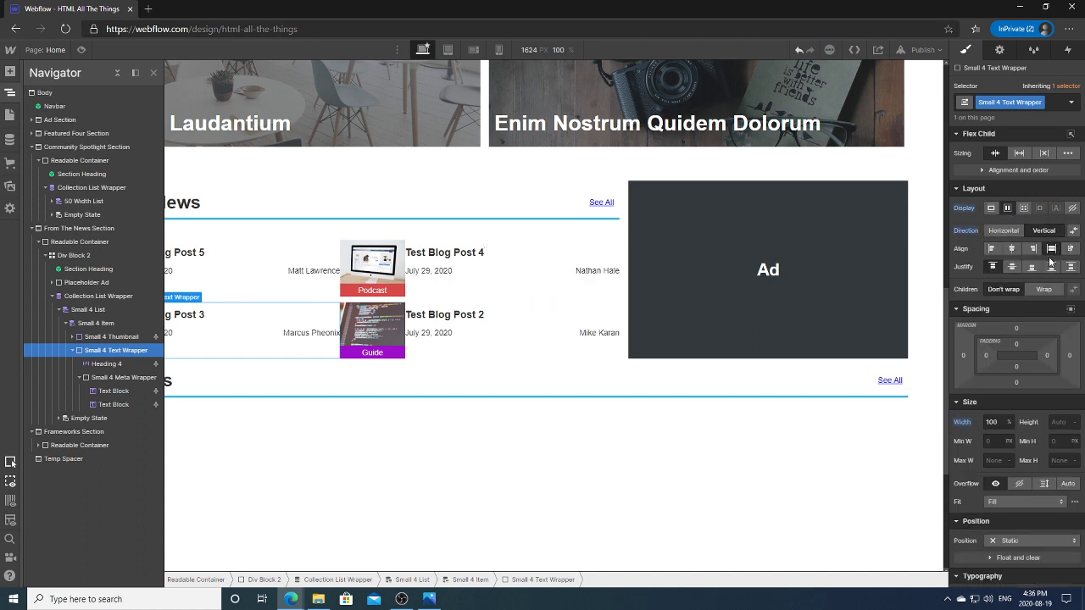
{"action": "left_click", "coordinate": [1052, 267]}
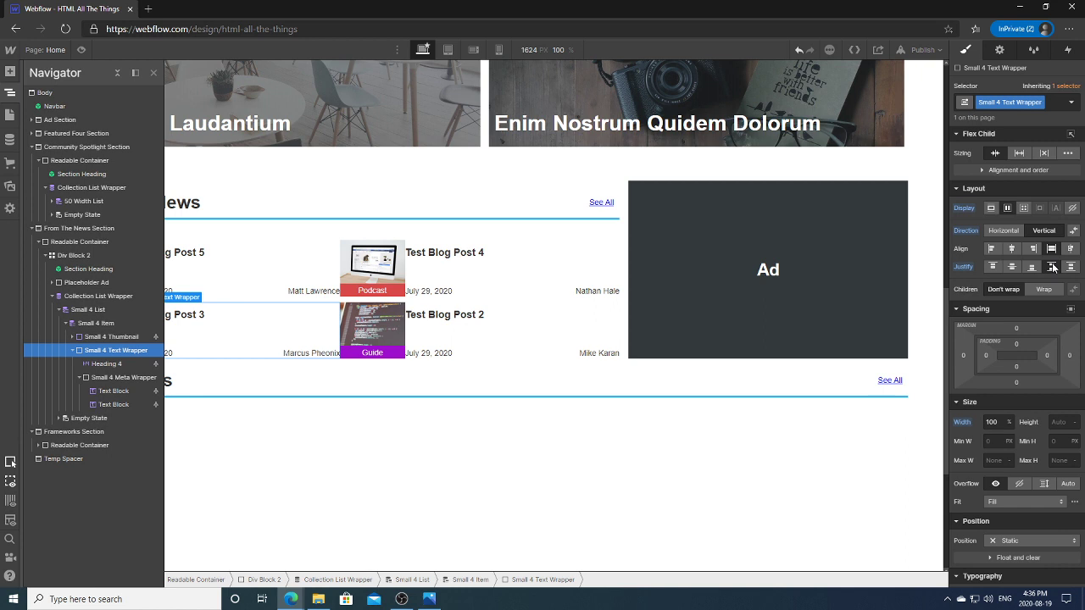
Give the Small 4 Text Wrapper 10 px right and left padding.
{"action": "left_click", "coordinate": [10, 91]}
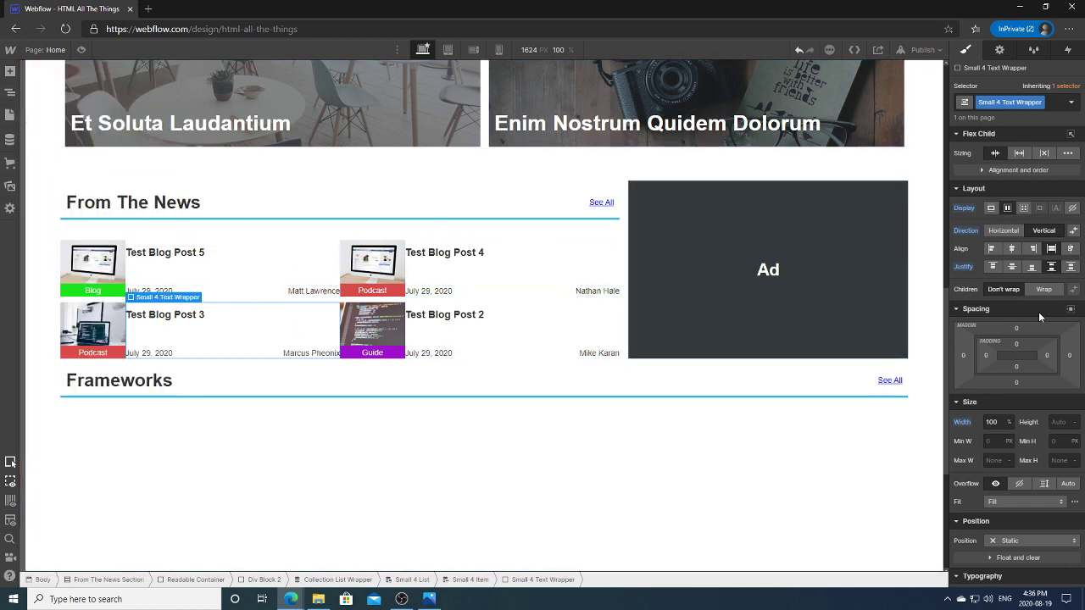
{"action": "left_click", "coordinate": [1047, 355]}
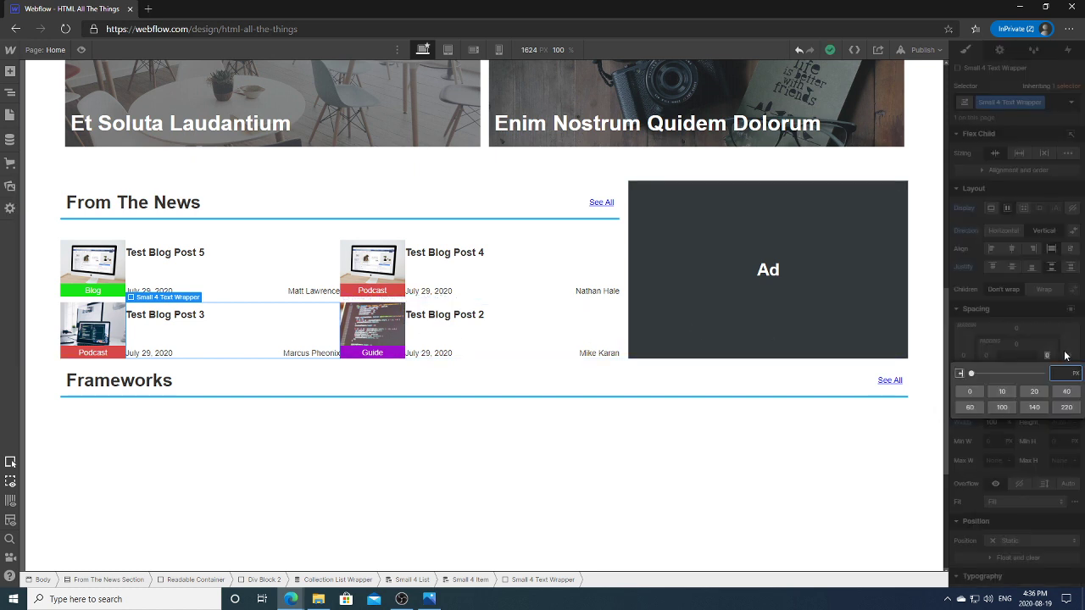
{"action": "left_click", "coordinate": [1003, 390]}
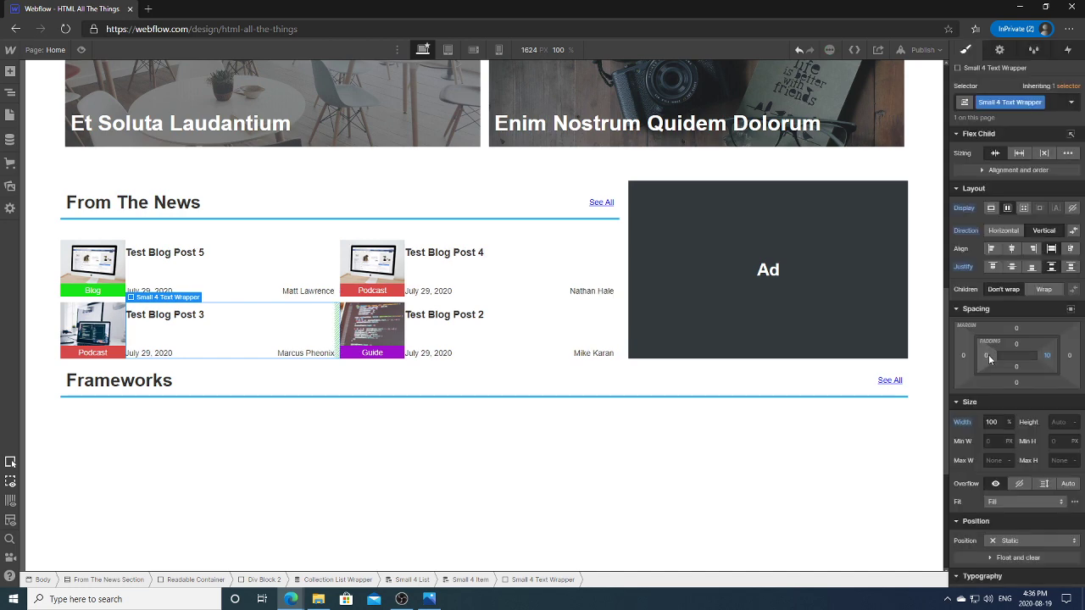
{"action": "left_click", "coordinate": [986, 355]}
{"action": "left_click", "coordinate": [1002, 390]}
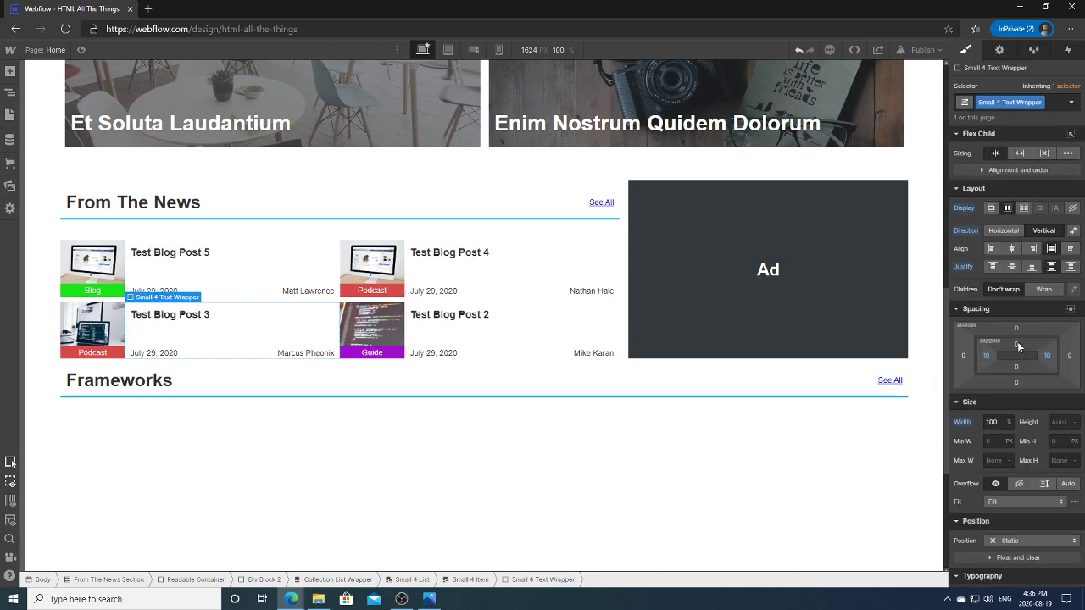
Set the Test Blog Post 3 heading's top margin to 0.
{"action": "left_click", "coordinate": [179, 320]}
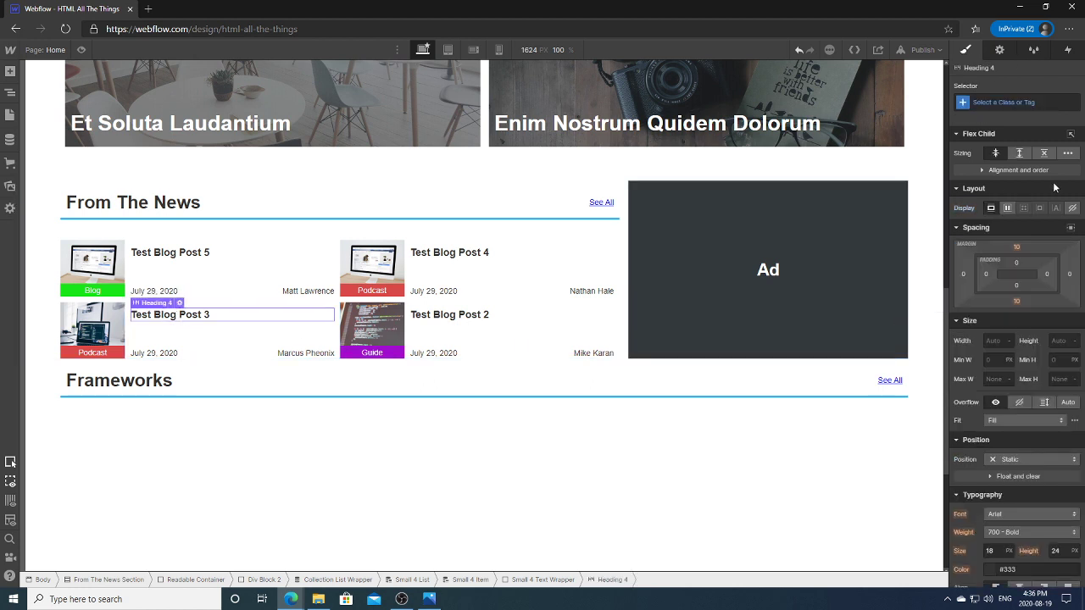
{"action": "left_click", "coordinate": [1016, 247]}
{"action": "left_click", "coordinate": [999, 285]}
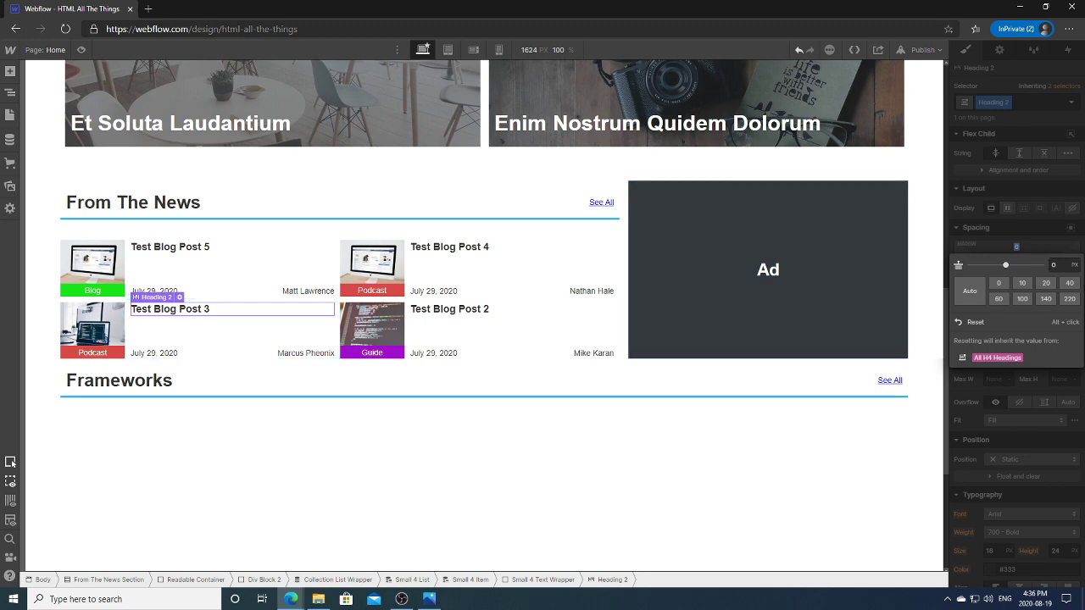
{"action": "left_click", "coordinate": [995, 238]}
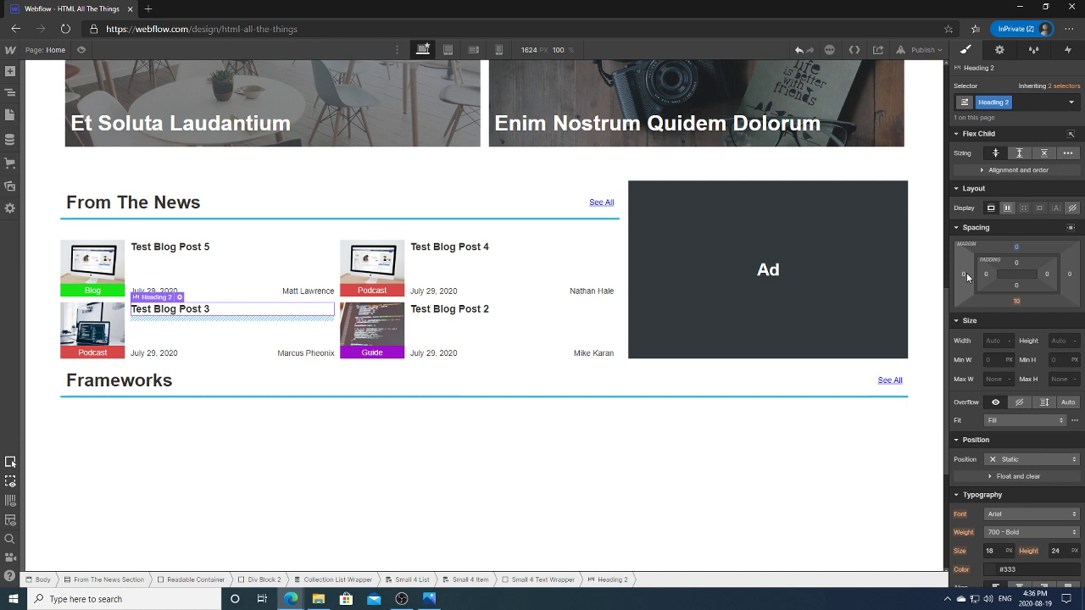
Give the Small 4 Text Wrapper around the heading 10 px top padding.
{"action": "left_click", "coordinate": [261, 336]}
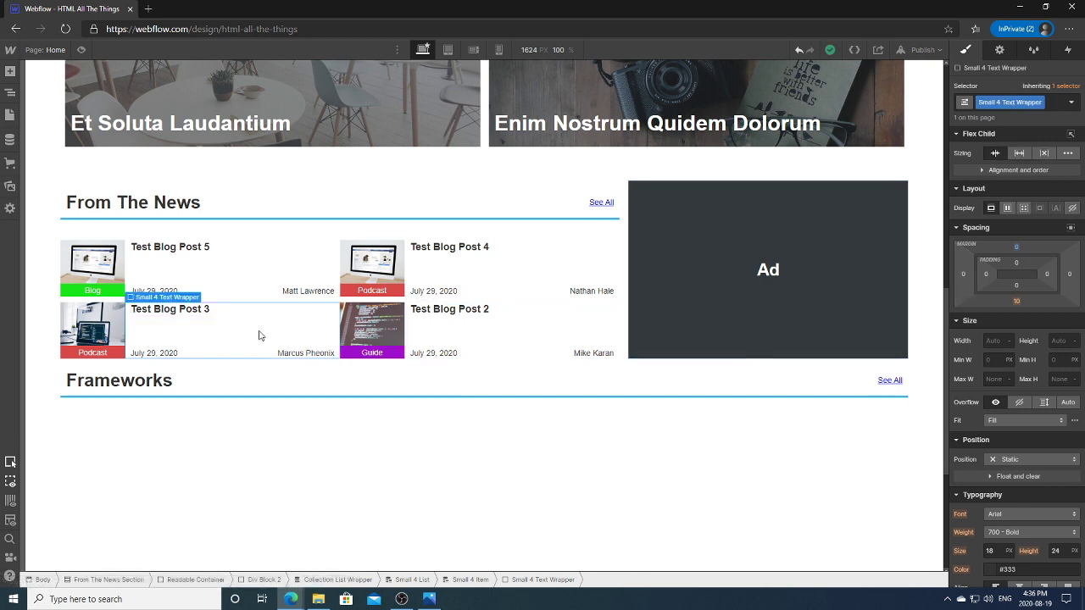
{"action": "left_click", "coordinate": [1018, 349]}
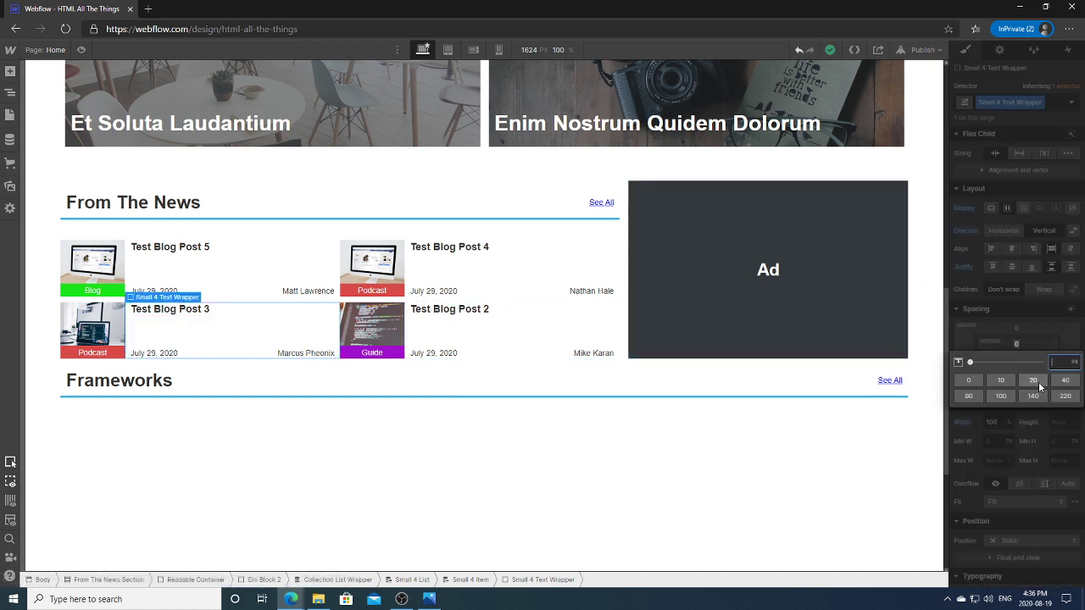
{"action": "left_click", "coordinate": [1002, 379]}
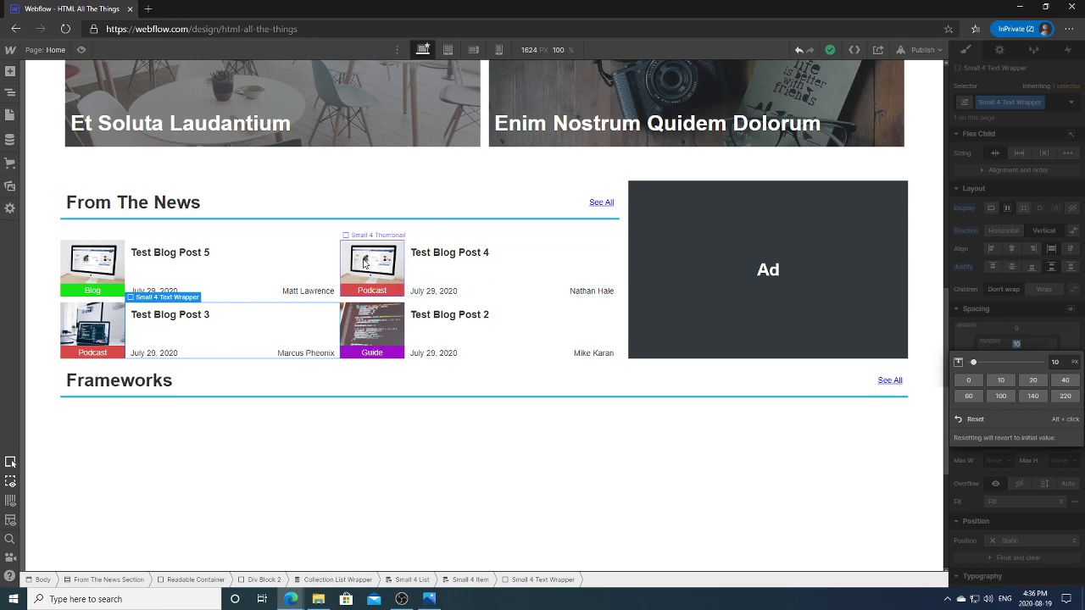
{"action": "left_click", "coordinate": [172, 253]}
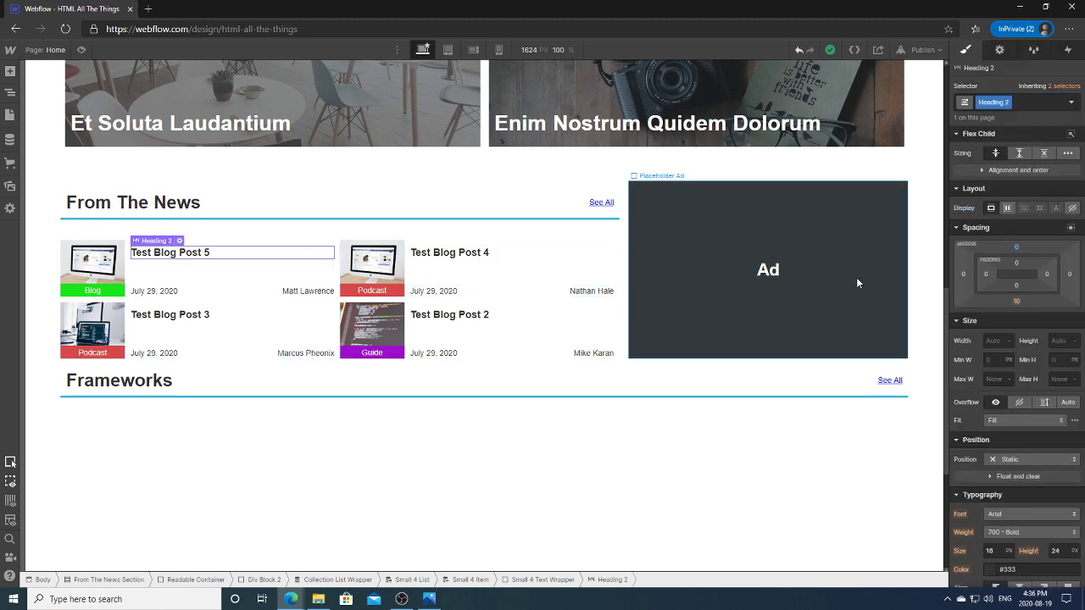
{"action": "scroll", "coordinate": [1017, 254], "scroll_direction": "down", "scroll_amount": 1}
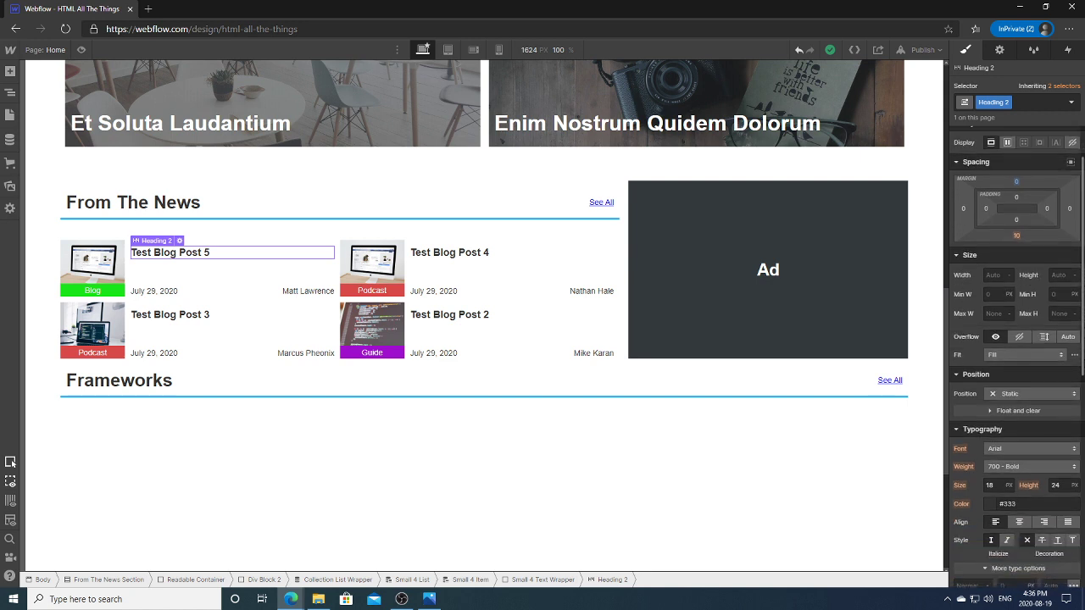
{"action": "scroll", "coordinate": [1009, 339], "scroll_direction": "down", "scroll_amount": 2}
{"action": "left_click", "coordinate": [992, 323]}
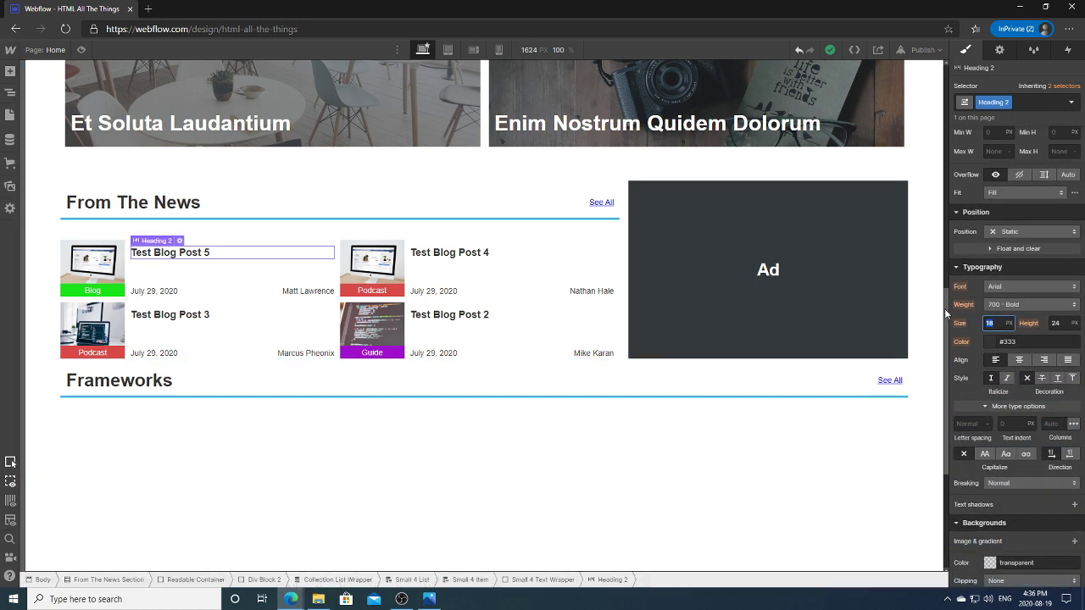
{"action": "scroll", "coordinate": [631, 249], "scroll_direction": "up", "scroll_amount": 5}
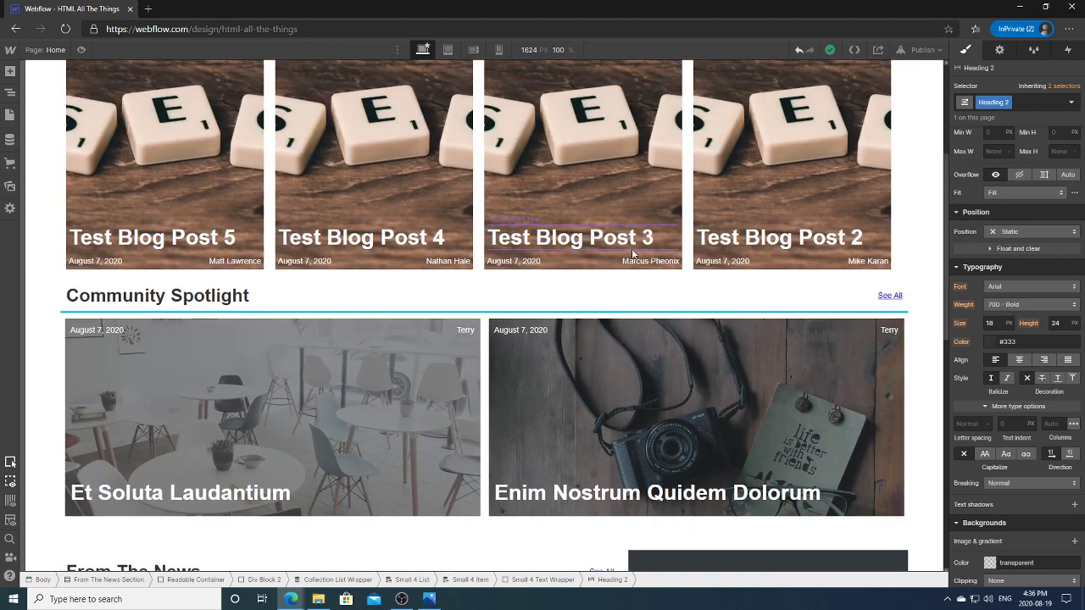
{"action": "left_click", "coordinate": [632, 249]}
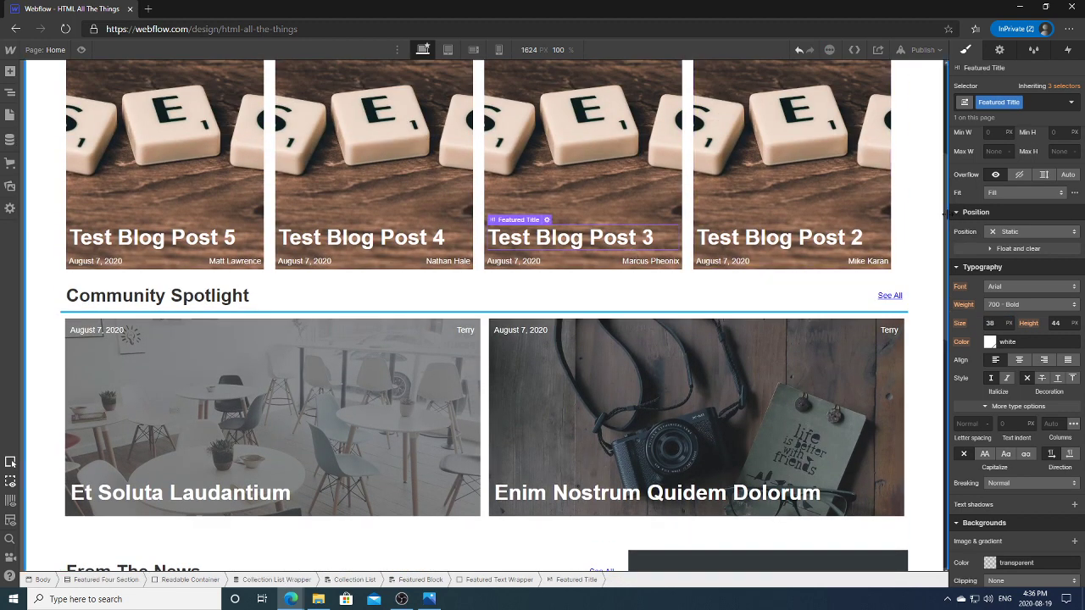
{"action": "scroll", "coordinate": [666, 341], "scroll_direction": "down", "scroll_amount": 2}
{"action": "left_click", "coordinate": [666, 343]}
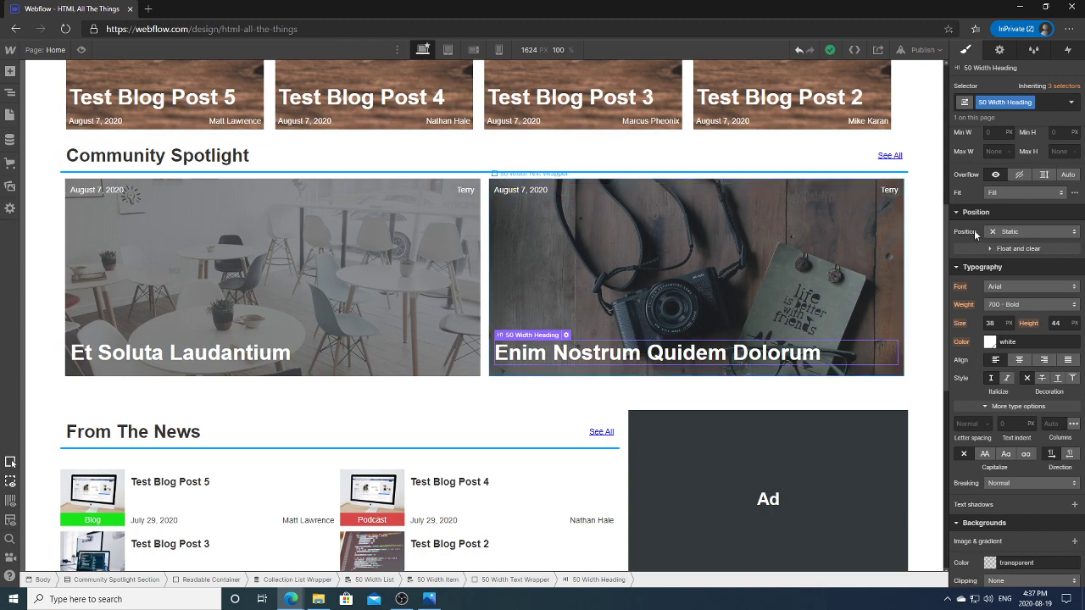
{"action": "scroll", "coordinate": [948, 280], "scroll_direction": "down", "scroll_amount": 2}
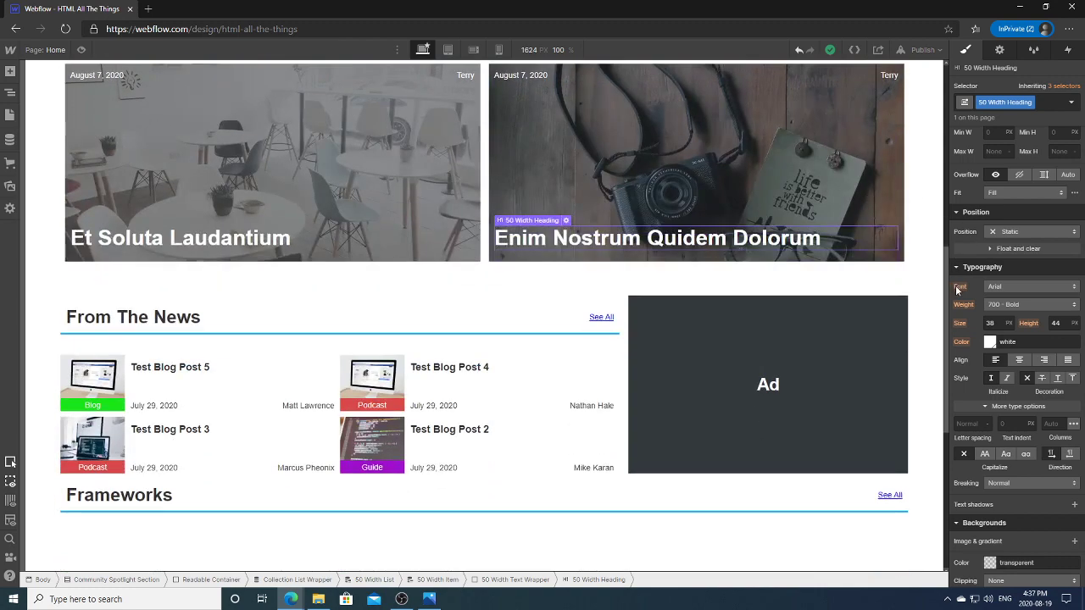
{"action": "left_click", "coordinate": [188, 368]}
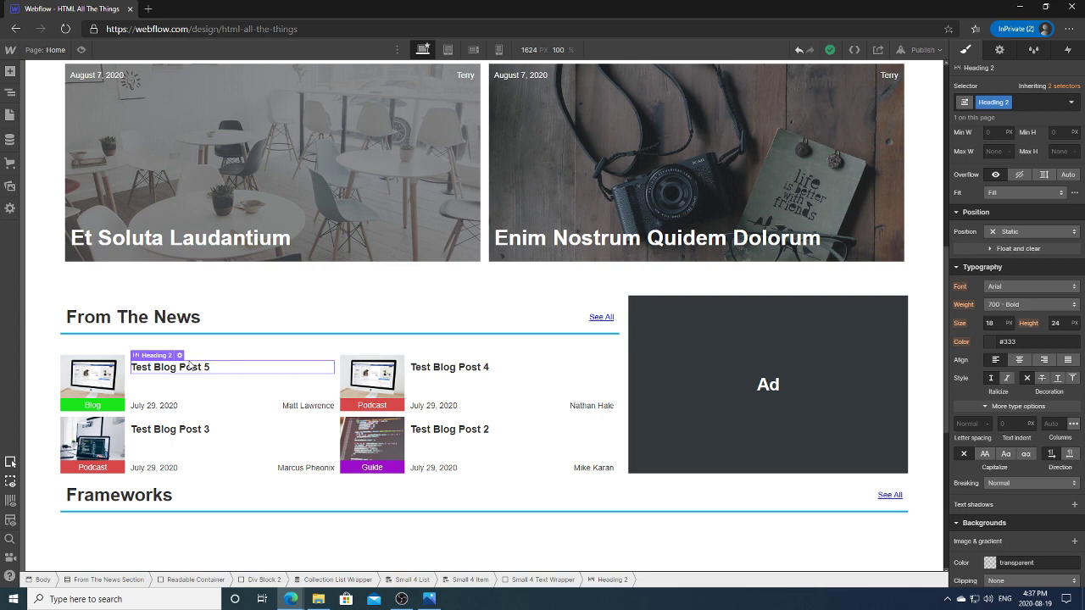
Preview the page at 992 px width, then widen it back to about 1602 px.
{"action": "left_click", "coordinate": [186, 406]}
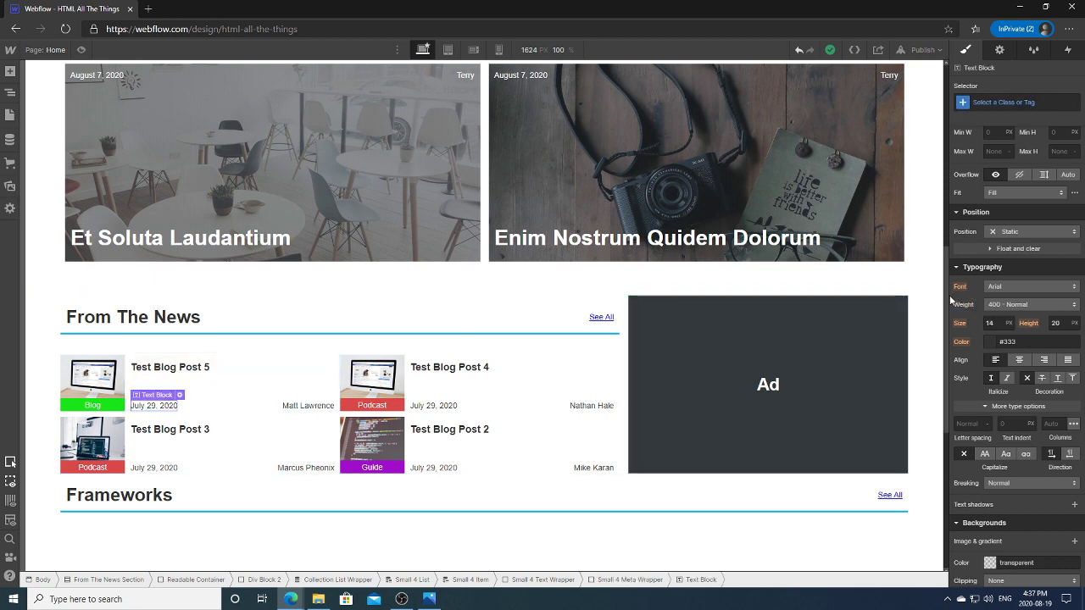
{"action": "left_click_drag", "start_coordinate": [948, 301], "coordinate": [645, 317]}
{"action": "left_click_drag", "start_coordinate": [764, 308], "coordinate": [946, 313]}
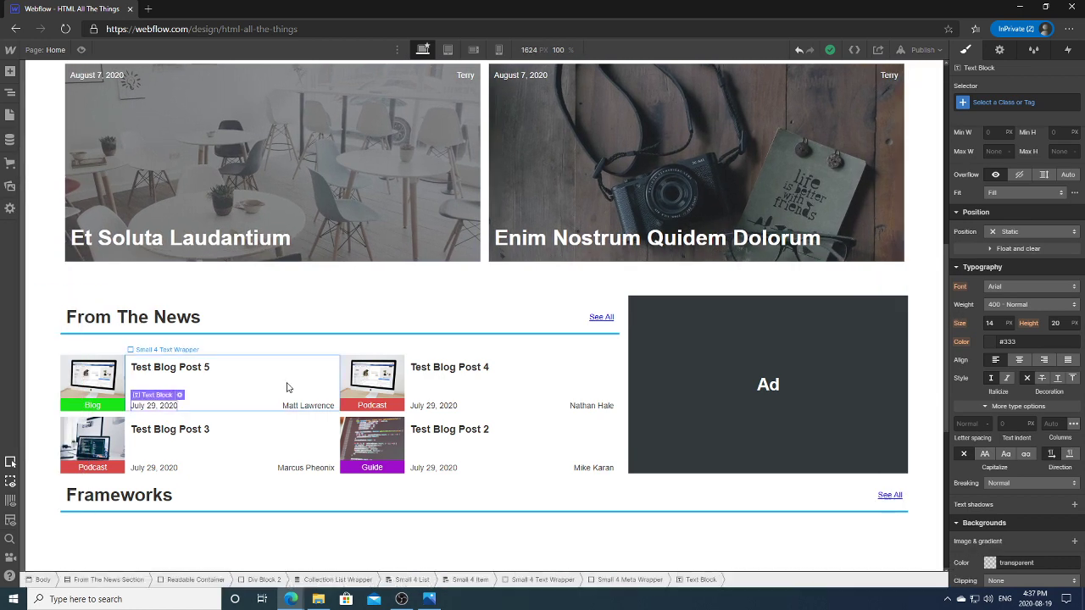
Set the blog post heading font size to 25 px after trying 28 px.
{"action": "left_click", "coordinate": [206, 373]}
{"action": "left_click", "coordinate": [200, 401]}
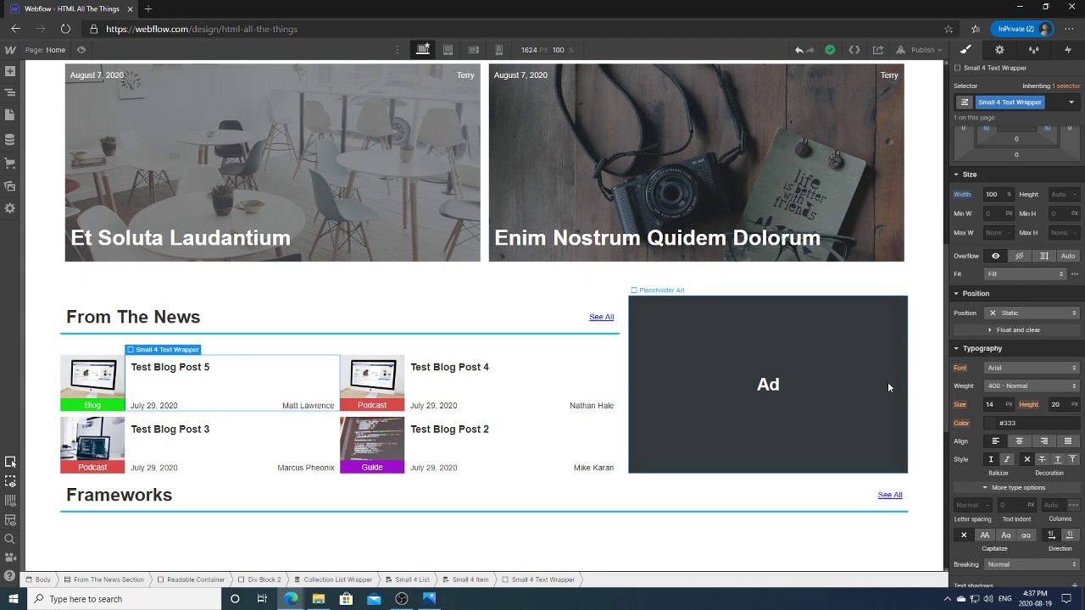
{"action": "left_click", "coordinate": [205, 375]}
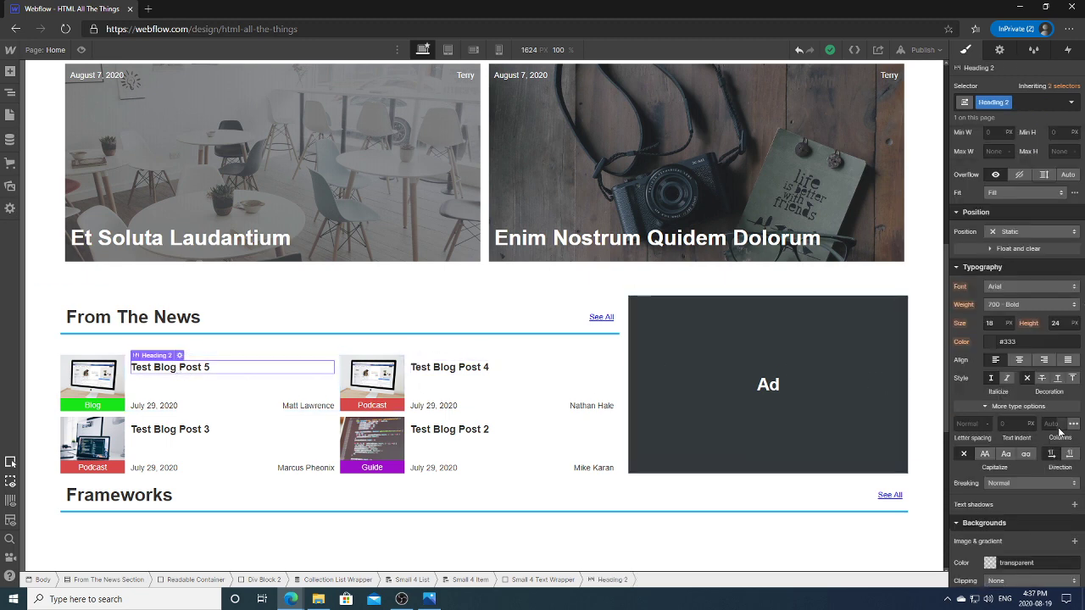
{"action": "left_click", "coordinate": [998, 323]}
{"action": "type", "text": "28"}
{"action": "key", "text": "Return"}
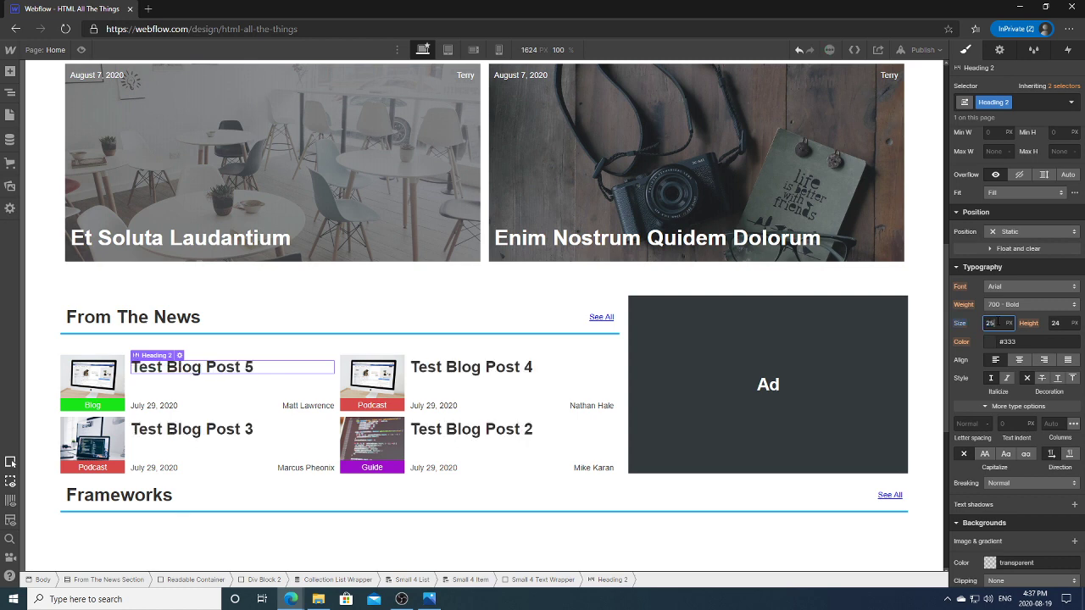
{"action": "key", "text": "Return"}
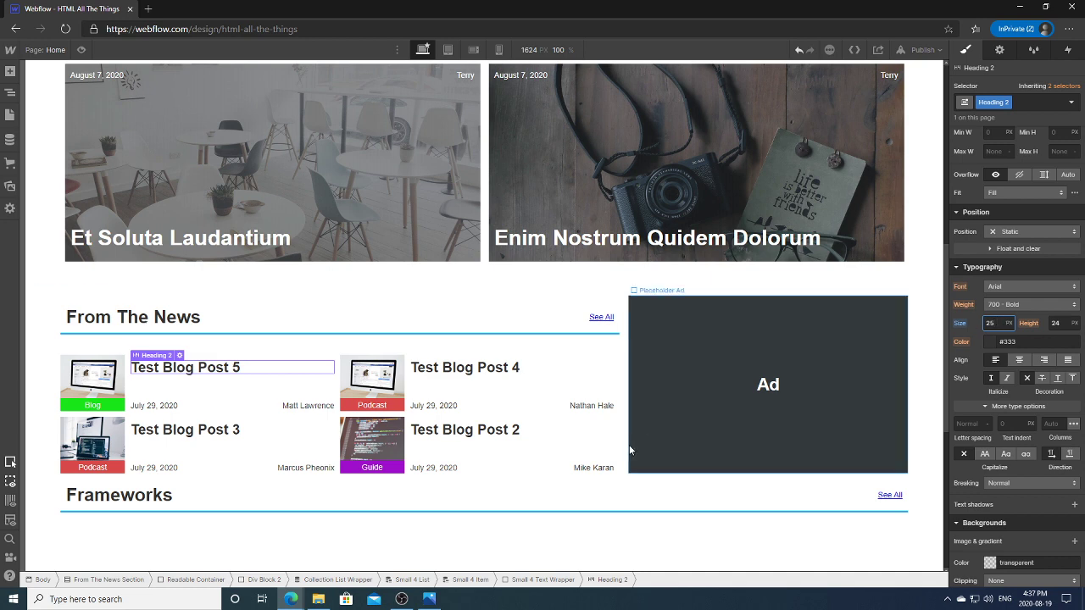
Check the post title's Heading Type settings, then select the Small 4 Text Wrapper.
{"action": "double_click", "coordinate": [193, 370]}
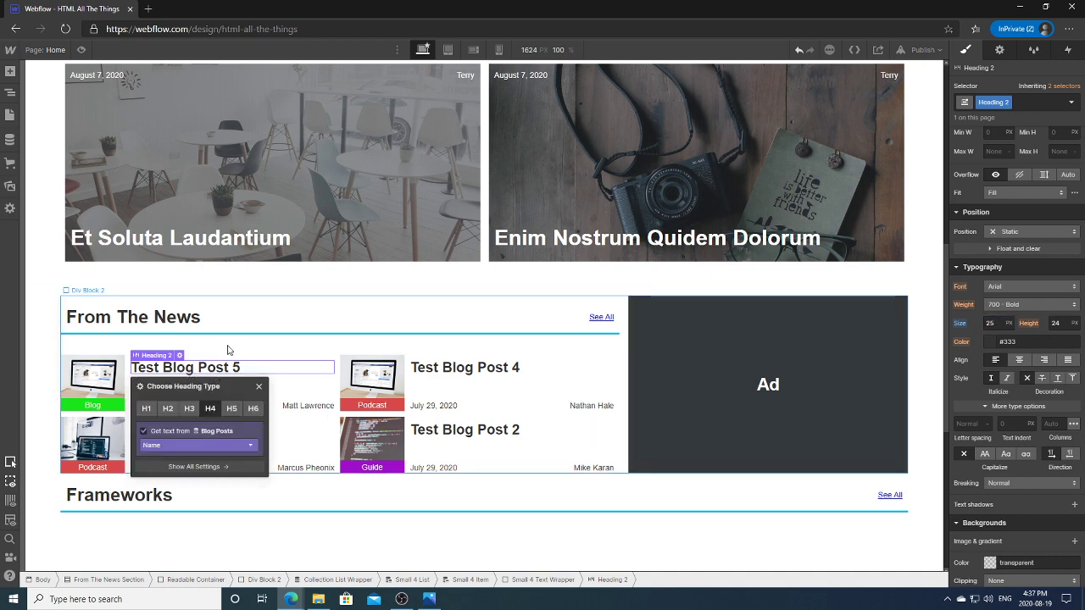
{"action": "left_click", "coordinate": [222, 369]}
{"action": "left_click", "coordinate": [189, 397]}
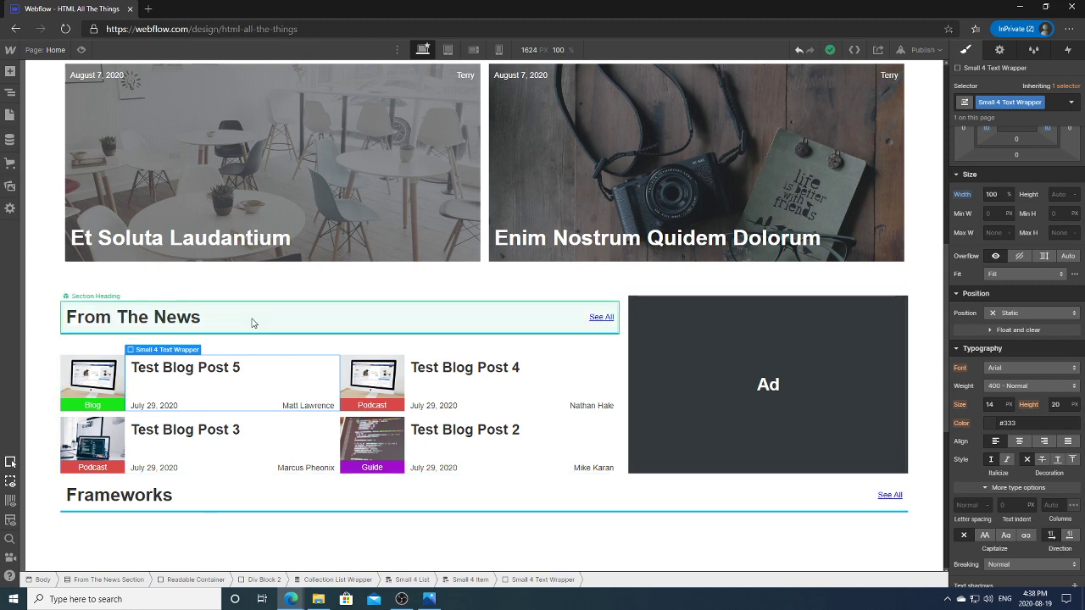
{"action": "left_click", "coordinate": [252, 321]}
{"action": "left_click", "coordinate": [10, 93]}
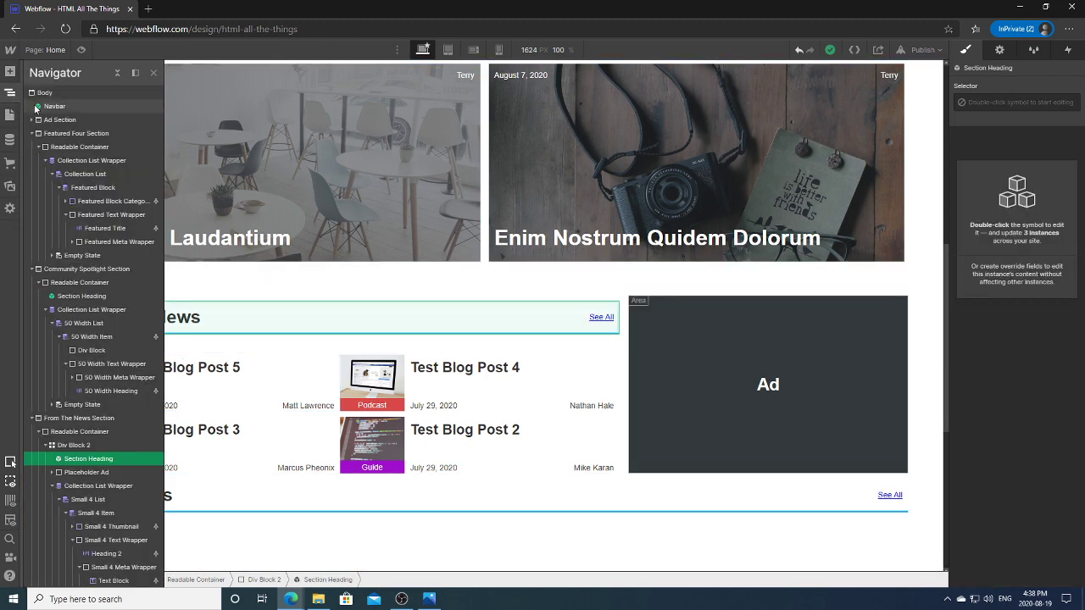
{"action": "left_click", "coordinate": [61, 442]}
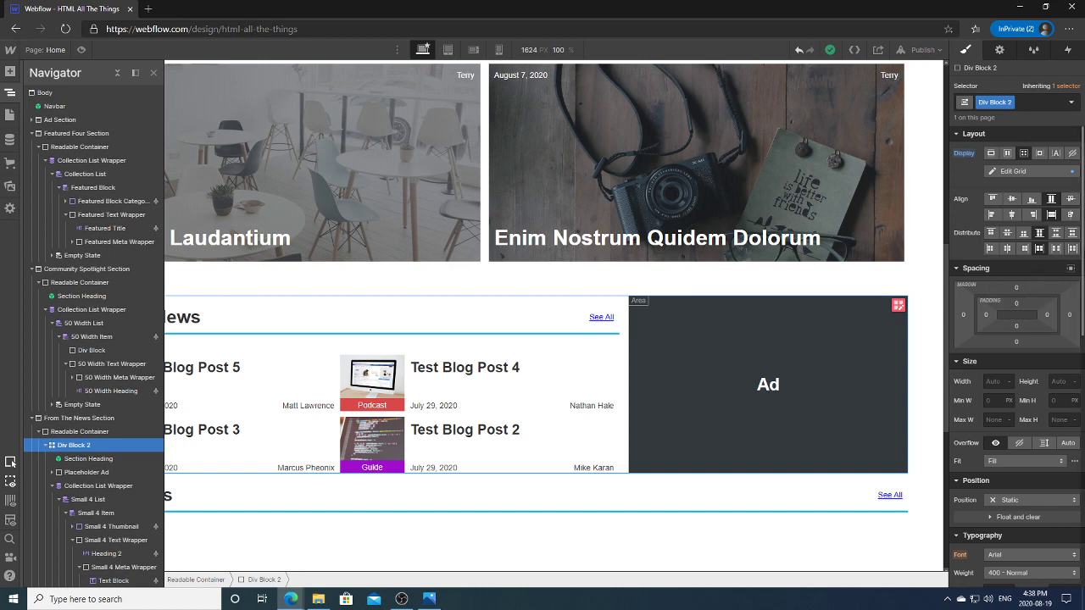
{"action": "left_click", "coordinate": [1045, 172]}
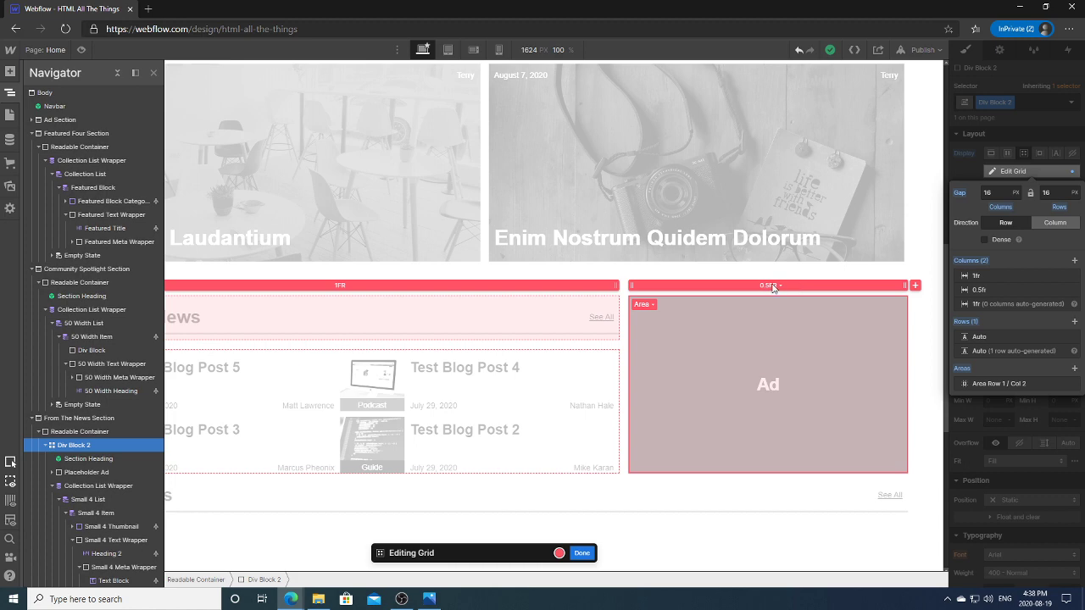
{"action": "left_click", "coordinate": [16, 95]}
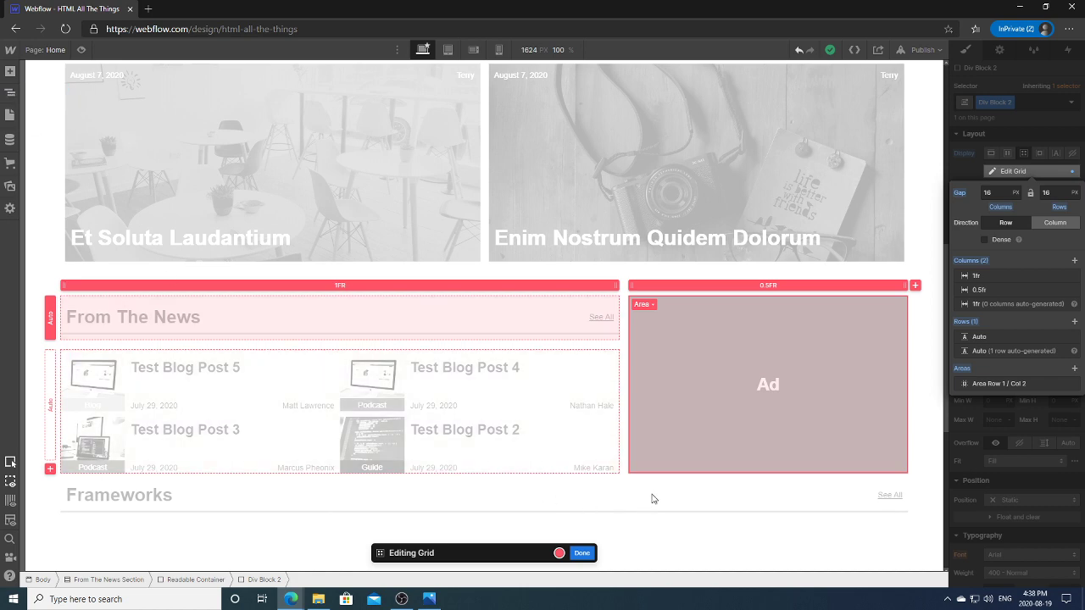
{"action": "left_click", "coordinate": [583, 553]}
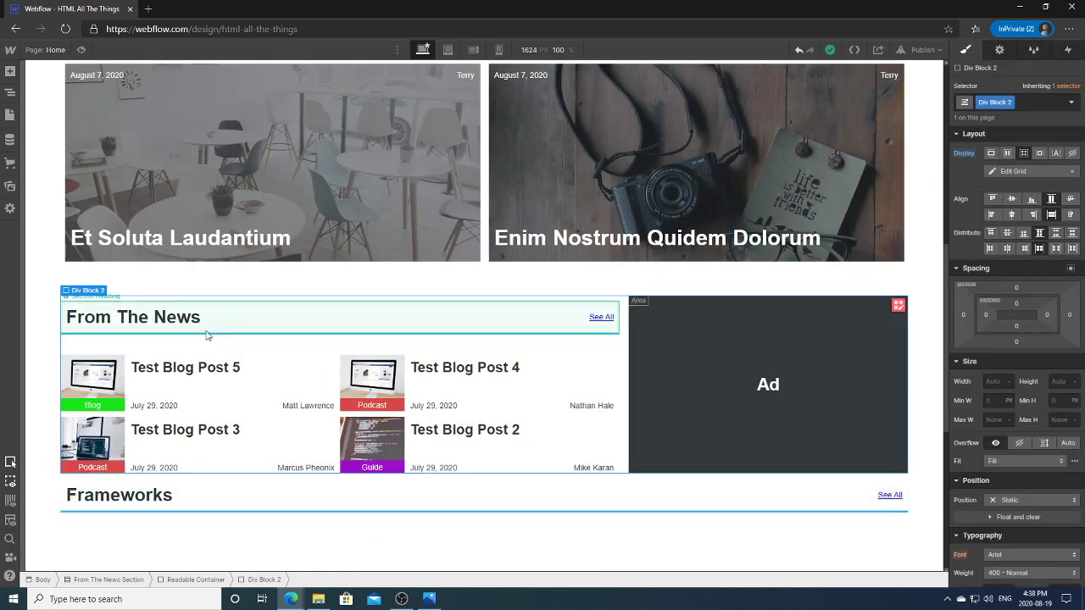
Move Div Block 2 out of the Readable Container and back in, then select the container.
{"action": "left_click", "coordinate": [10, 92]}
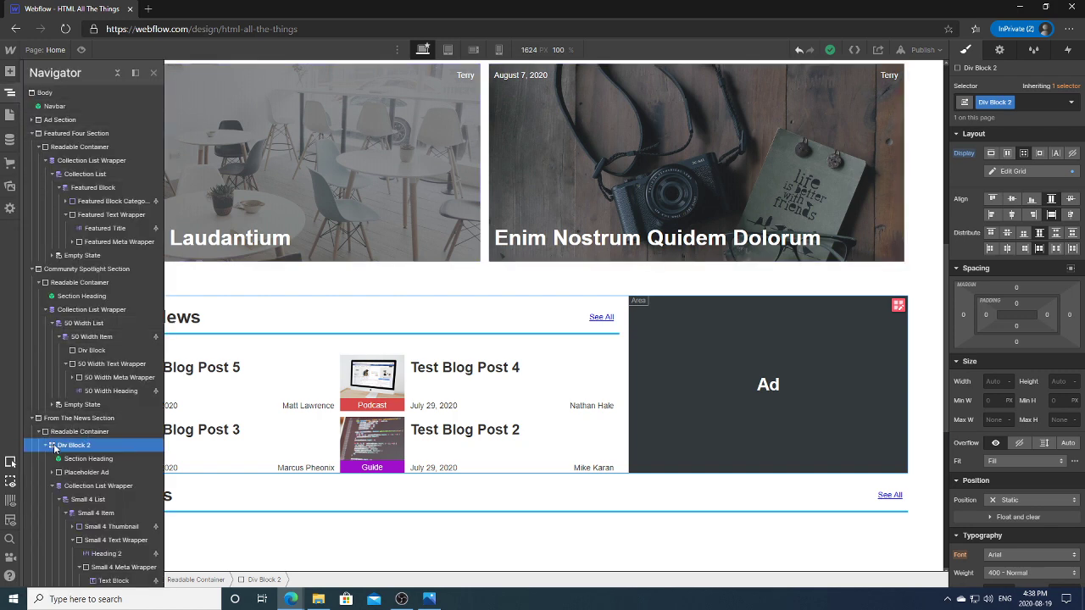
{"action": "left_click", "coordinate": [53, 447]}
{"action": "left_click_drag", "start_coordinate": [62, 446], "coordinate": [88, 451]}
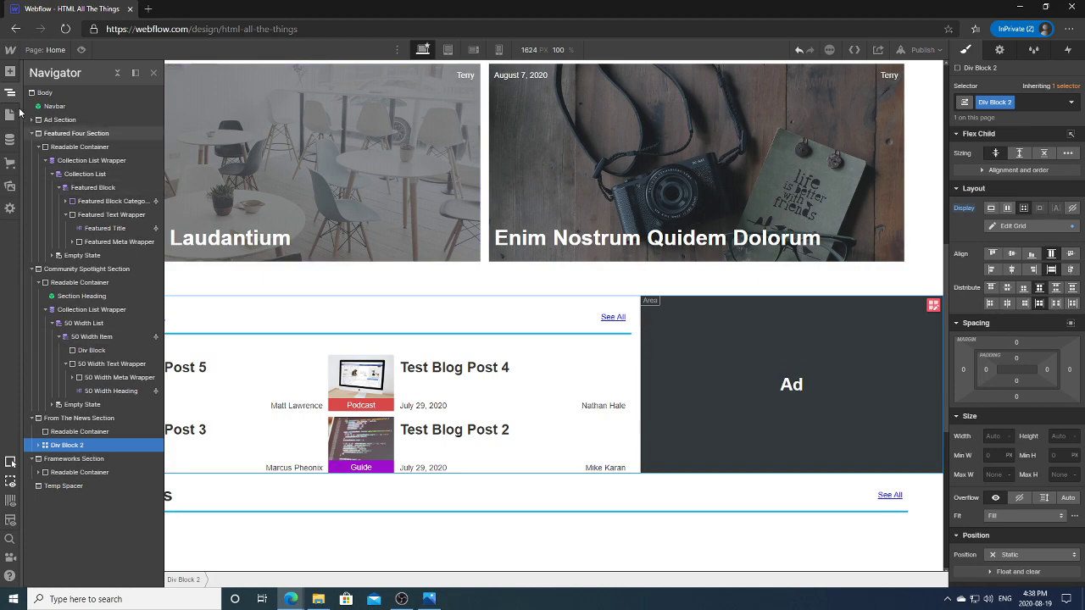
{"action": "mouse_move", "coordinate": [950, 351]}
{"action": "left_mouse_down"}
{"action": "mouse_move", "coordinate": [848, 354]}
{"action": "mouse_move", "coordinate": [936, 352]}
{"action": "left_mouse_up"}
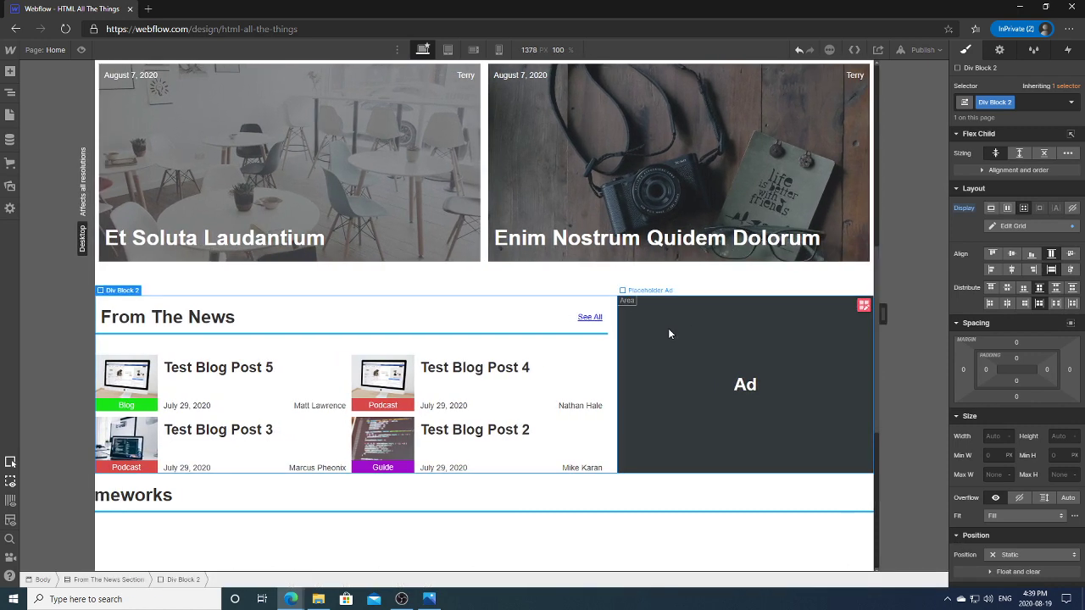
{"action": "left_click", "coordinate": [9, 92]}
{"action": "left_click", "coordinate": [11, 93]}
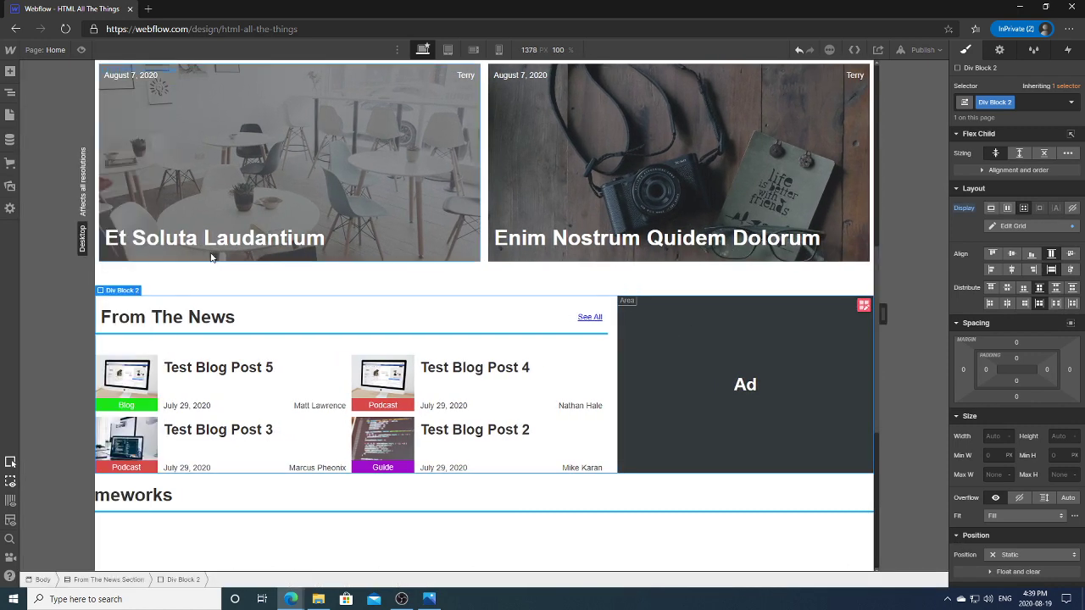
{"action": "left_click", "coordinate": [10, 93]}
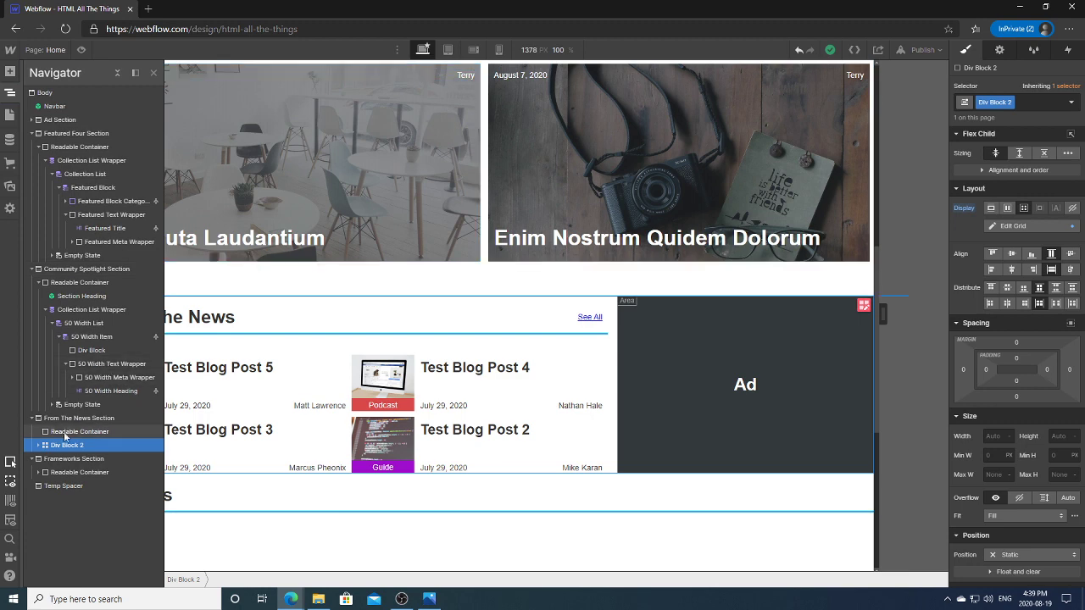
{"action": "left_click_drag", "start_coordinate": [68, 444], "coordinate": [71, 435]}
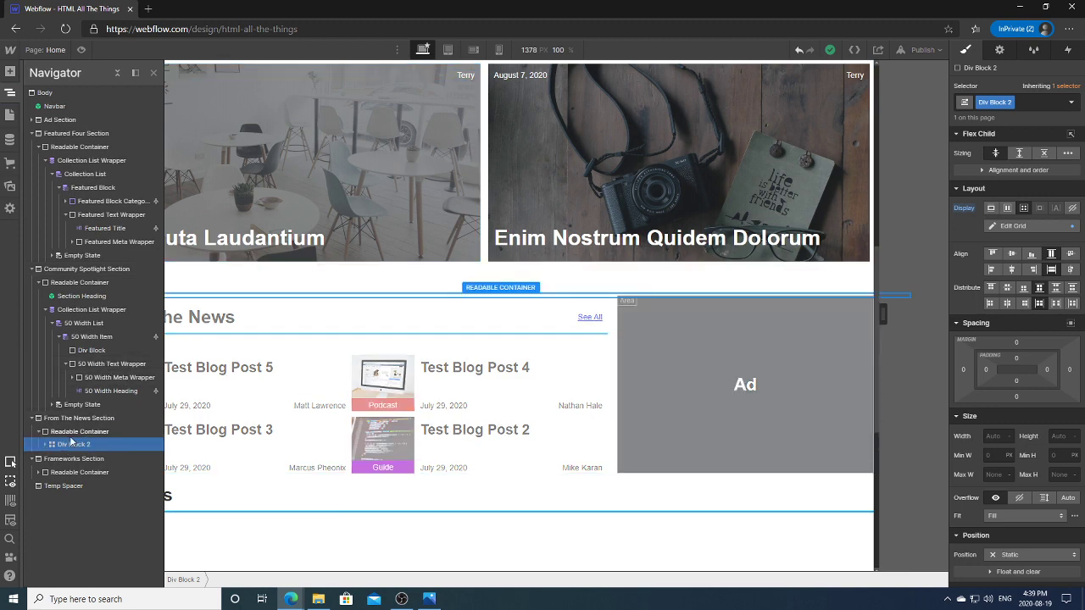
{"action": "left_click", "coordinate": [79, 434]}
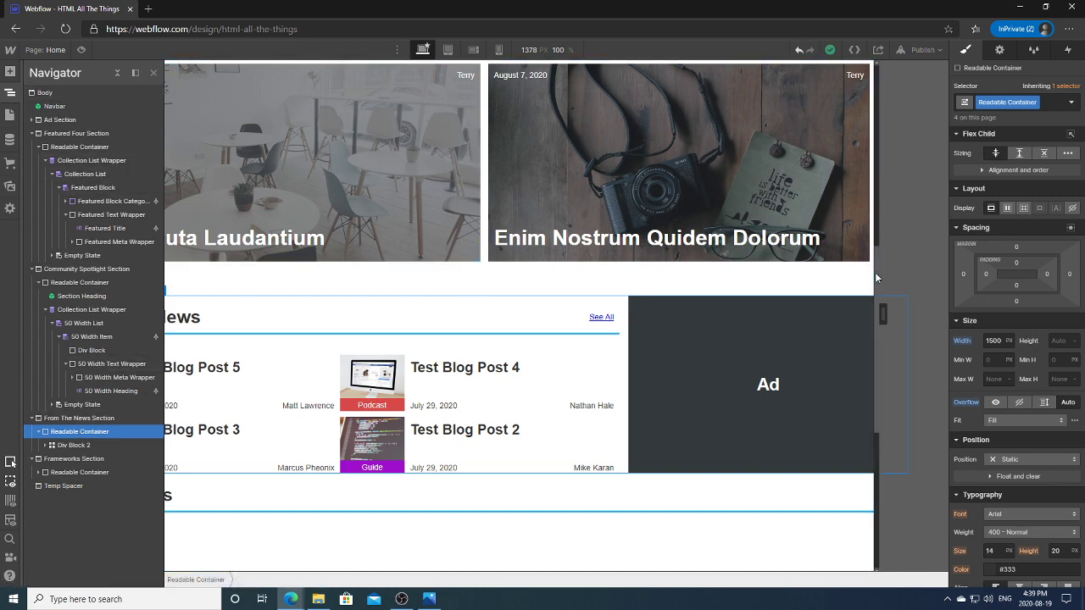
Narrow the canvas to 1378 px and scroll to see the grid overflowing the page.
{"action": "scroll", "coordinate": [873, 273], "scroll_direction": "up", "scroll_amount": 4}
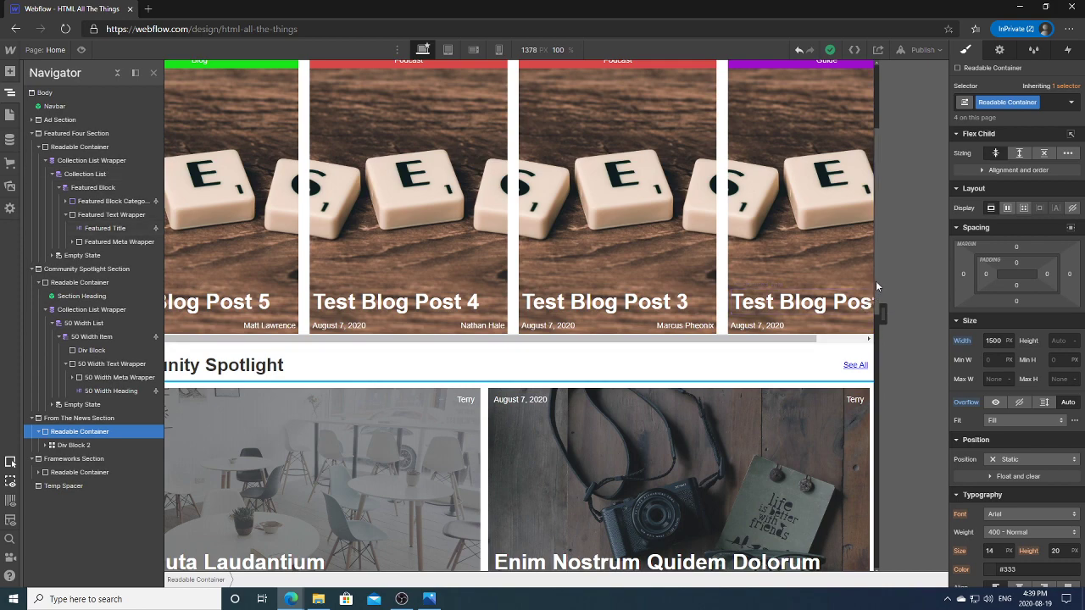
{"action": "mouse_move", "coordinate": [876, 281]}
{"action": "left_mouse_down"}
{"action": "mouse_move", "coordinate": [878, 315]}
{"action": "mouse_move", "coordinate": [882, 291]}
{"action": "left_mouse_up"}
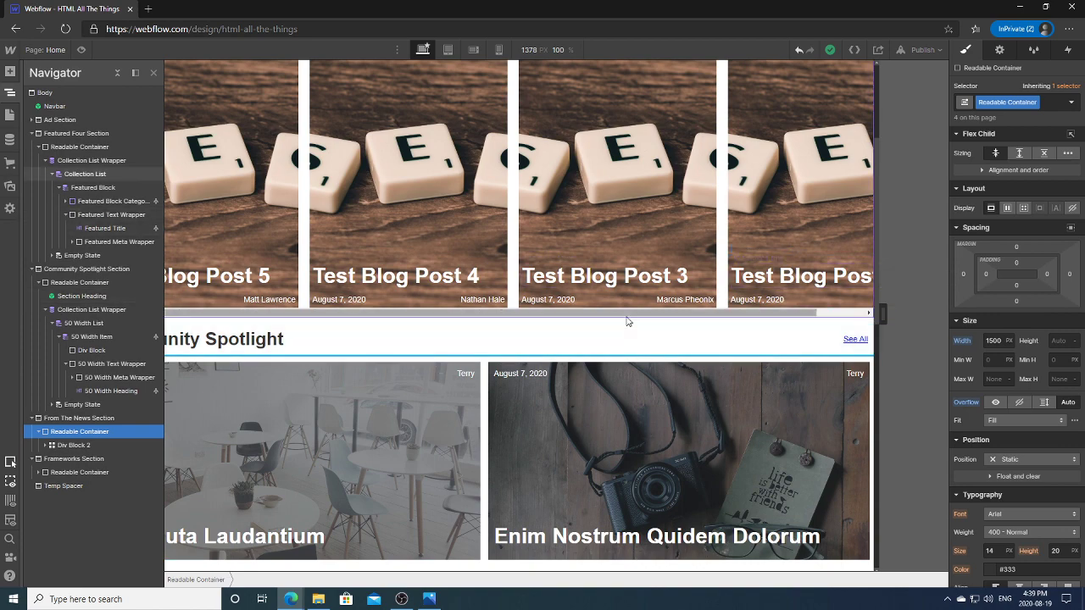
{"action": "key", "text": "z"}
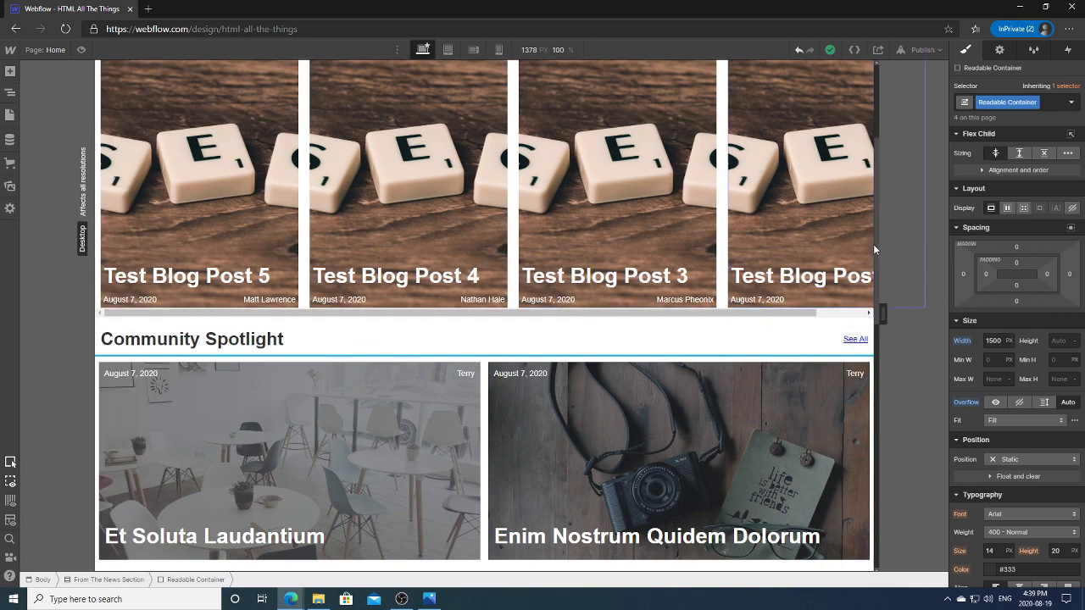
{"action": "scroll", "coordinate": [875, 254], "scroll_direction": "down", "scroll_amount": 2}
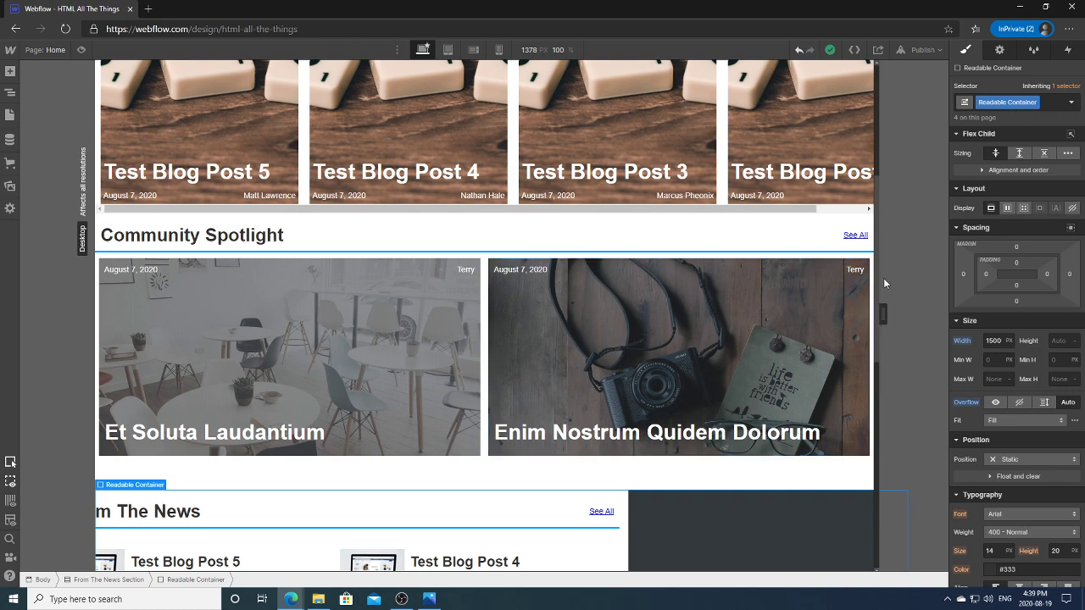
{"action": "scroll", "coordinate": [877, 297], "scroll_direction": "down", "scroll_amount": 2}
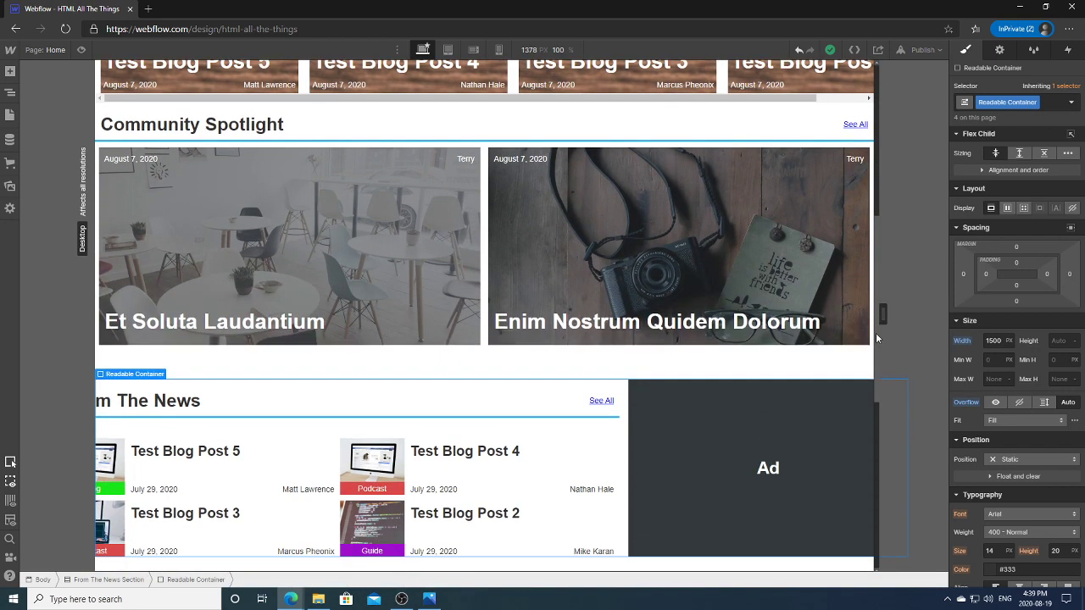
{"action": "scroll", "coordinate": [879, 335], "scroll_direction": "up", "scroll_amount": 1}
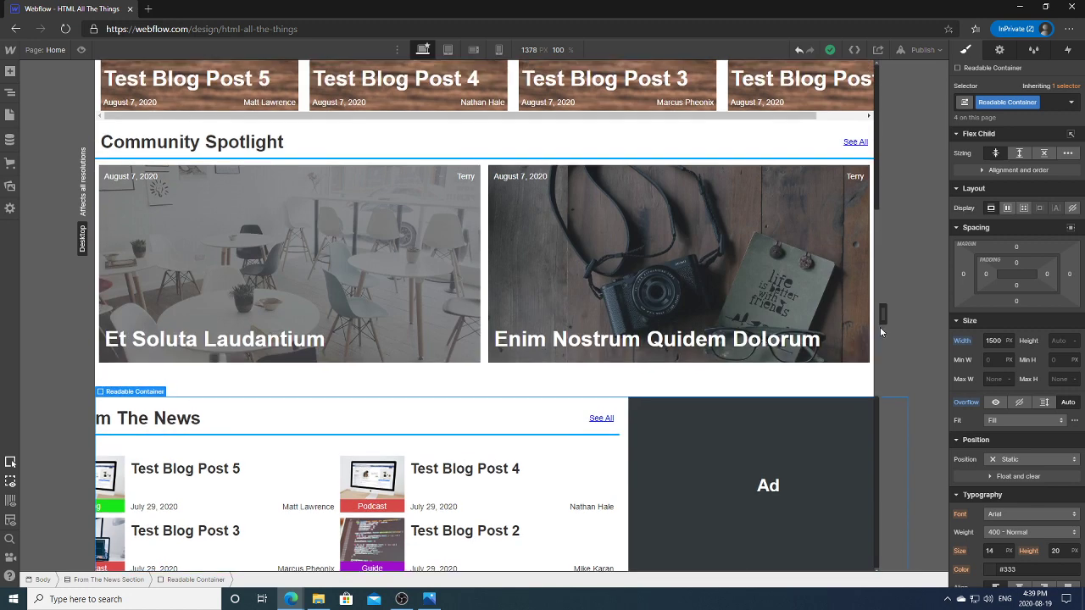
{"action": "scroll", "coordinate": [880, 330], "scroll_direction": "down", "scroll_amount": 2}
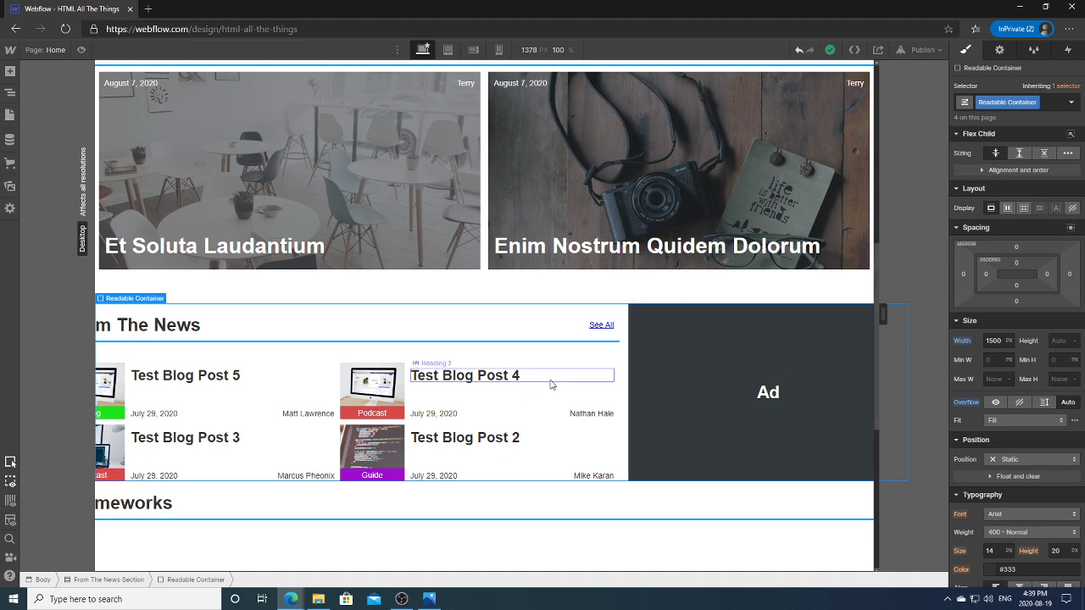
Select the Community Spotlight section's Readable Container in the Navigator.
{"action": "left_click", "coordinate": [547, 409]}
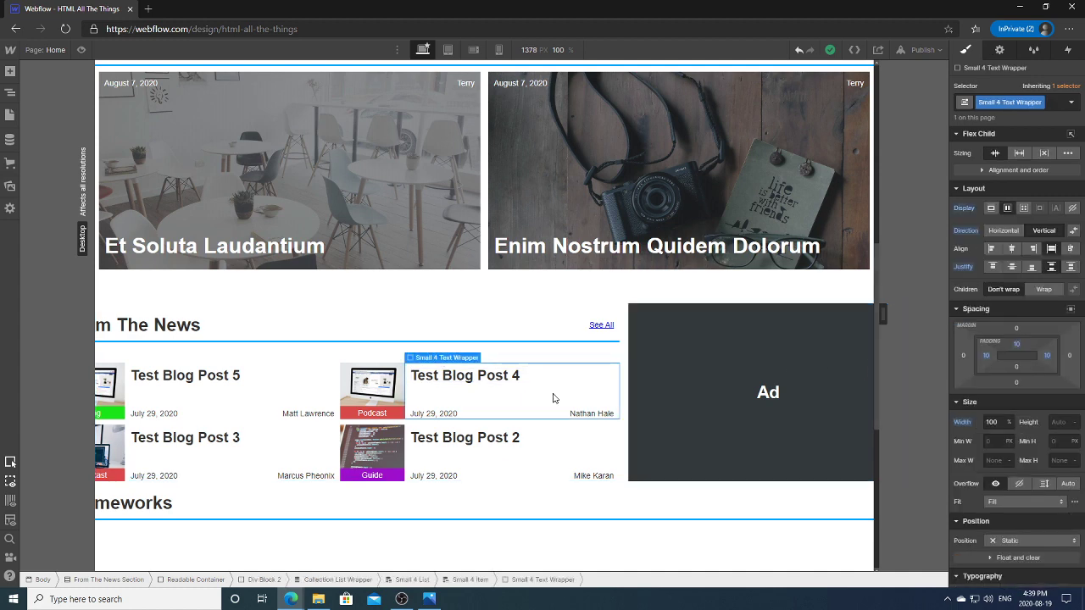
{"action": "left_click", "coordinate": [294, 360]}
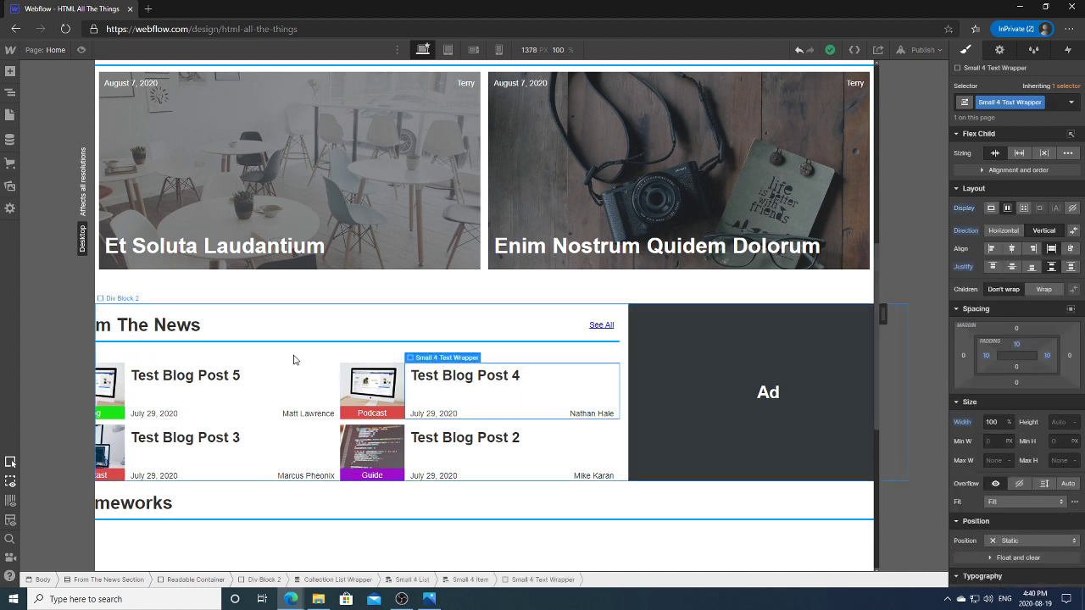
{"action": "left_click", "coordinate": [10, 92]}
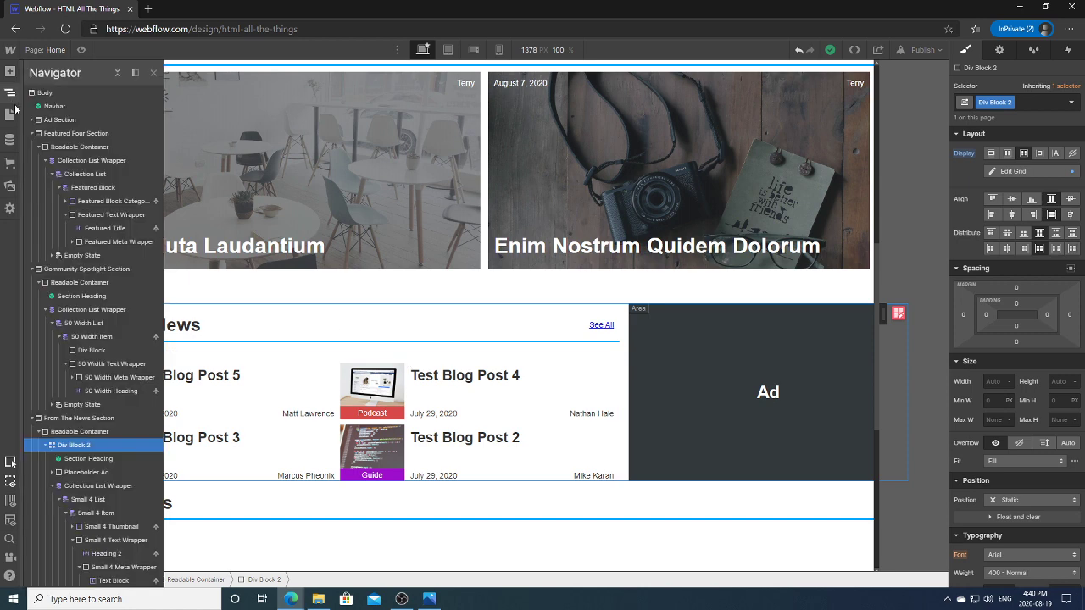
{"action": "left_click", "coordinate": [828, 281]}
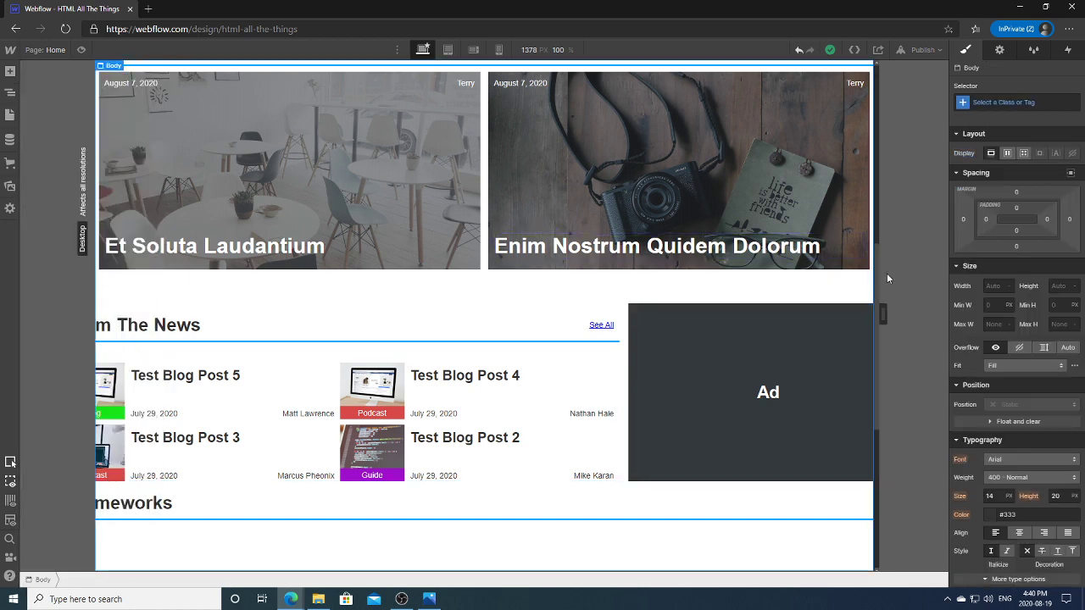
{"action": "scroll", "coordinate": [878, 255], "scroll_direction": "up", "scroll_amount": 3}
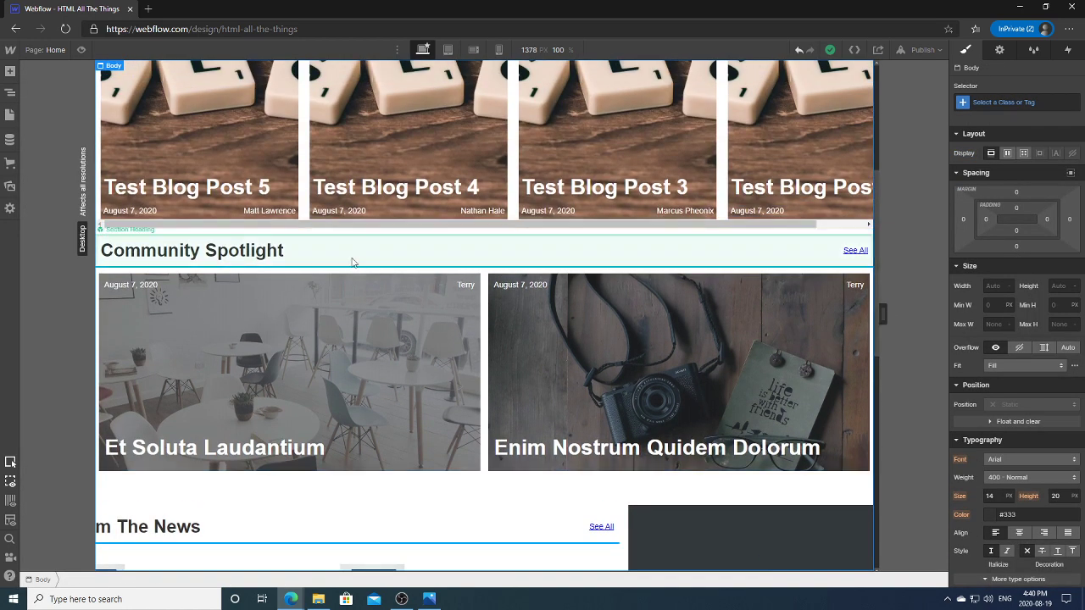
{"action": "left_click", "coordinate": [351, 258]}
{"action": "left_click", "coordinate": [10, 92]}
{"action": "left_click", "coordinate": [83, 283]}
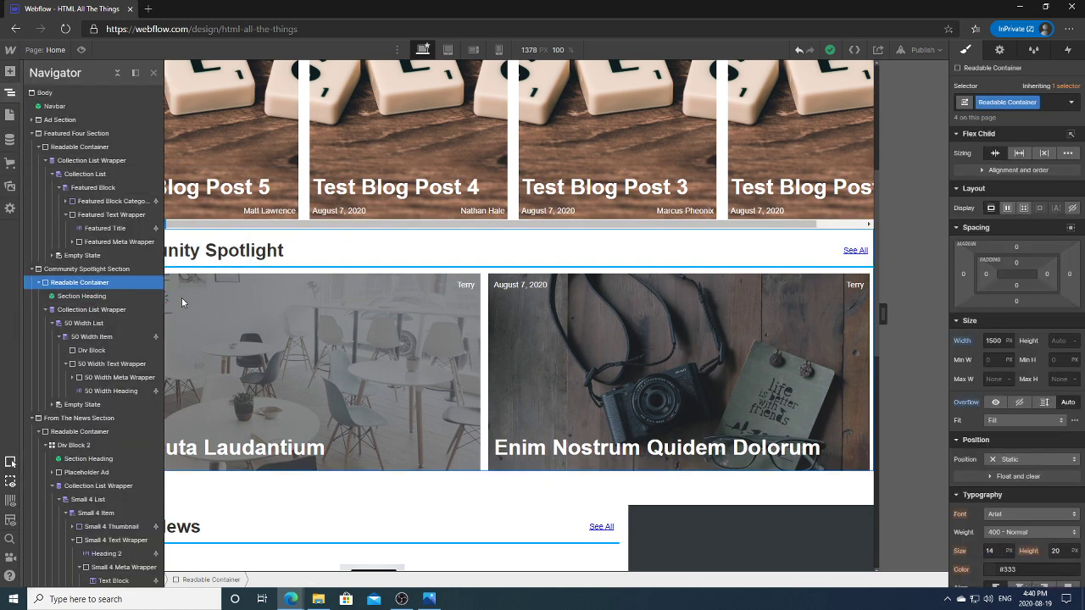
On a narrower canvas, set the Readable Container's maximum width to 100%.
{"action": "left_click_drag", "start_coordinate": [881, 314], "coordinate": [744, 311]}
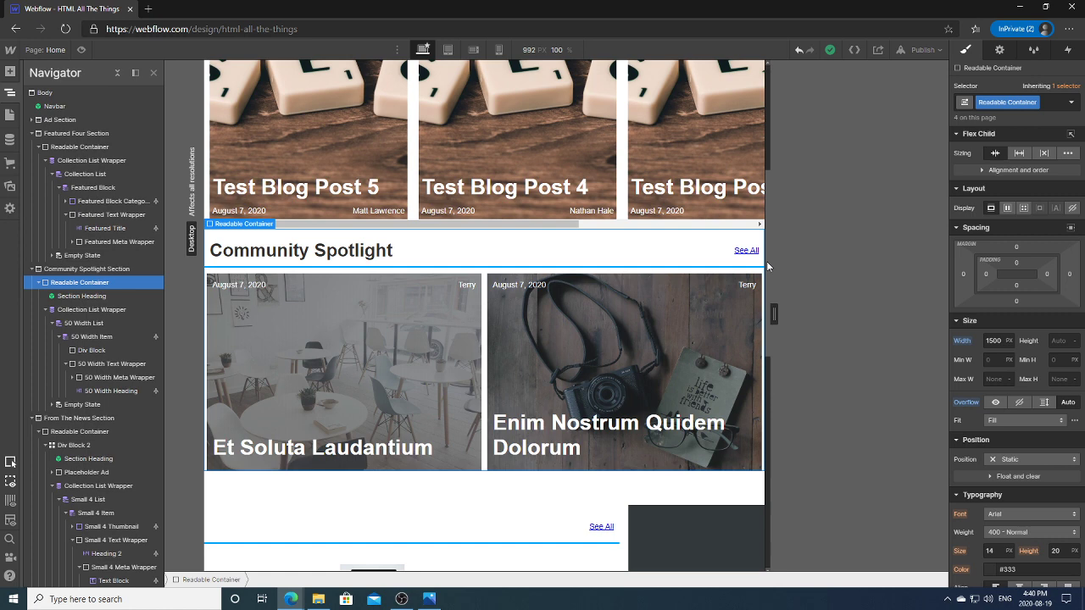
{"action": "left_click", "coordinate": [989, 380]}
{"action": "type", "text": "100"}
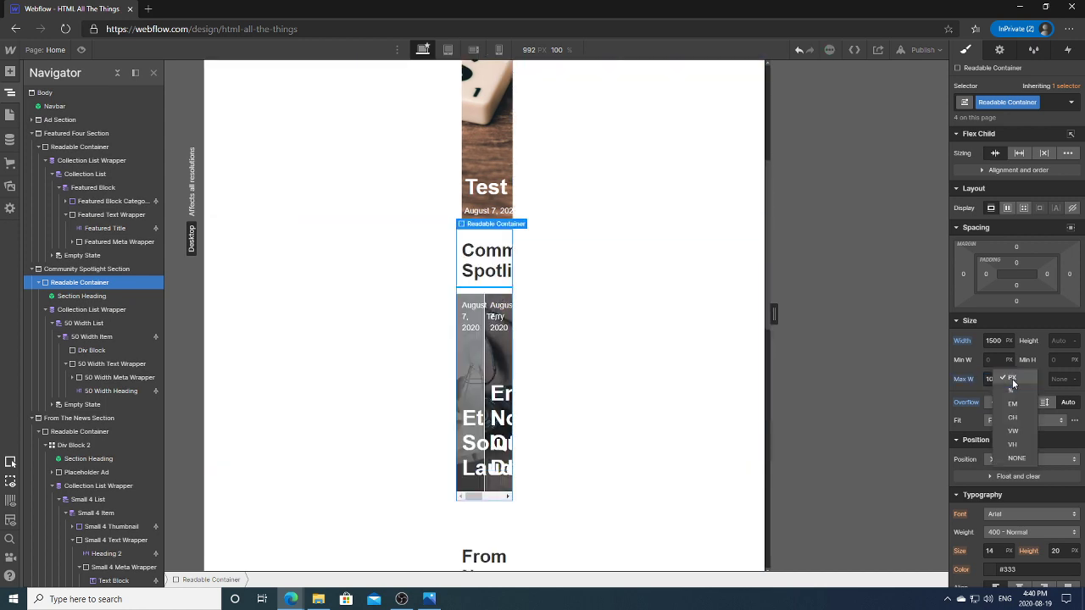
{"action": "left_click", "coordinate": [1009, 379]}
{"action": "left_click", "coordinate": [1014, 391]}
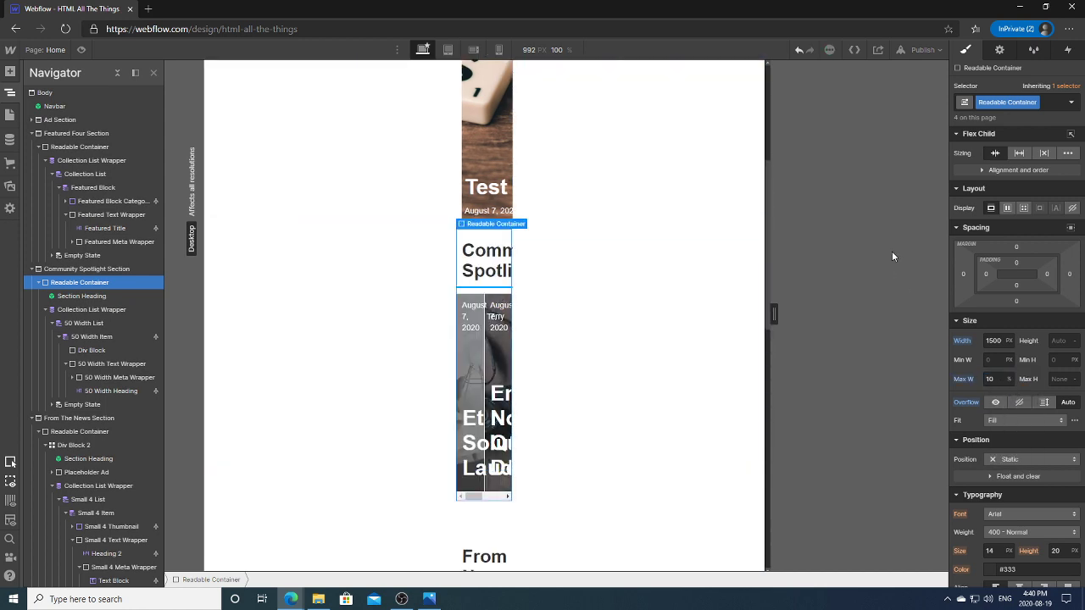
{"action": "type", "text": "100"}
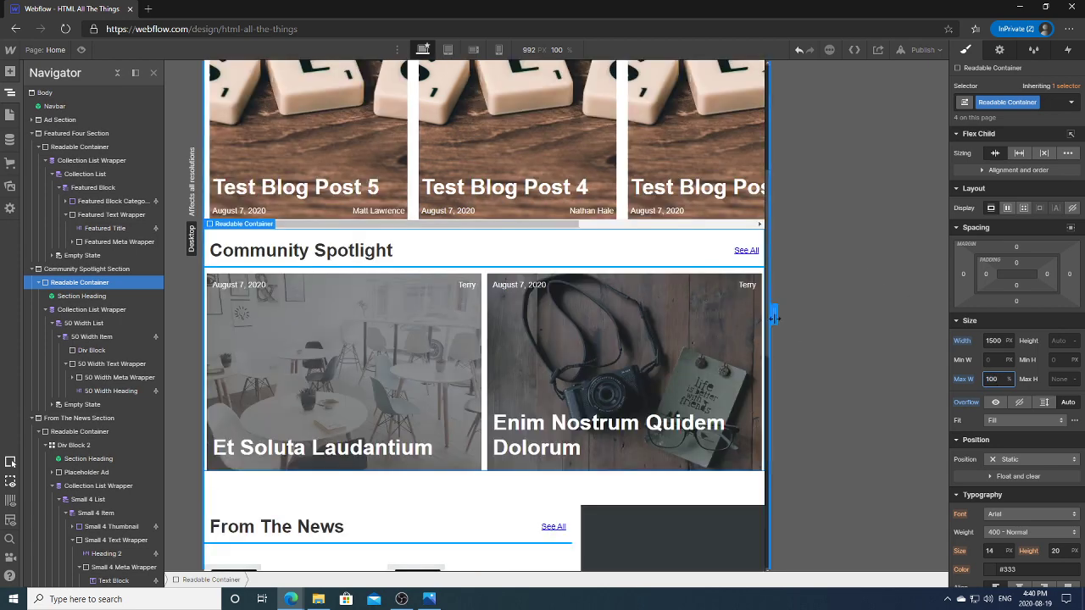
Widen the canvas slightly and close the element tree to view the full page.
{"action": "mouse_move", "coordinate": [773, 315]}
{"action": "left_mouse_down"}
{"action": "mouse_move", "coordinate": [864, 310]}
{"action": "mouse_move", "coordinate": [786, 310]}
{"action": "left_mouse_up"}
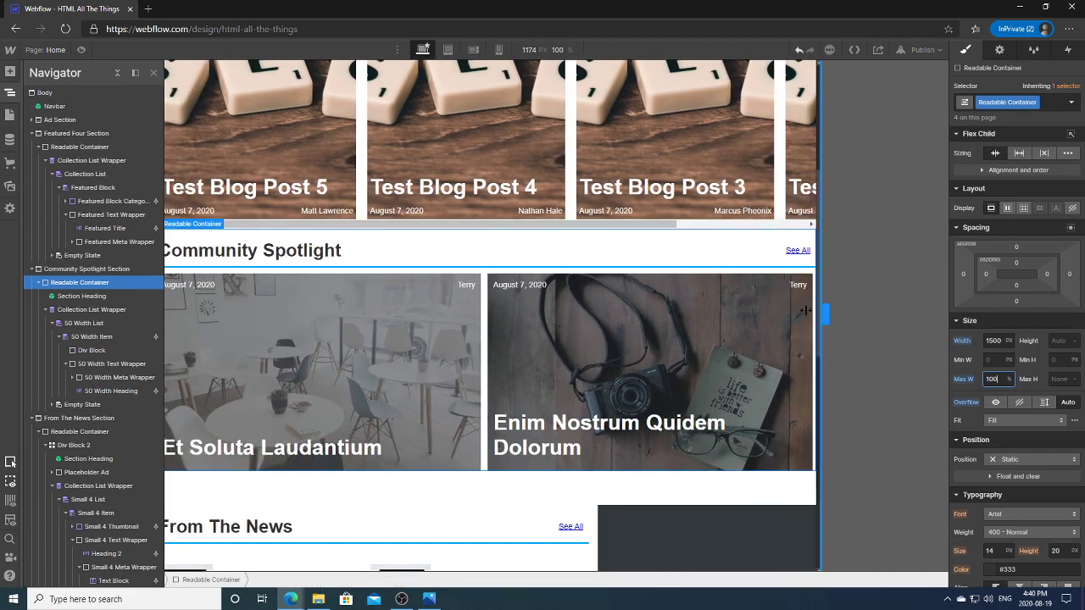
{"action": "left_click", "coordinate": [11, 94]}
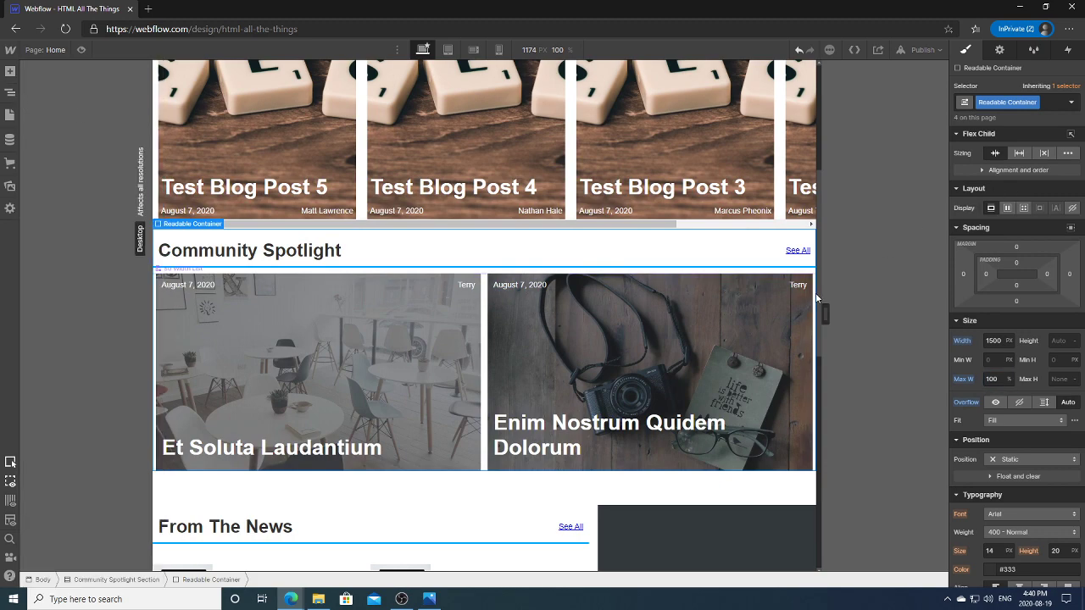
{"action": "scroll", "coordinate": [819, 291], "scroll_direction": "down", "scroll_amount": 3}
Check the layout reflow at several desktop canvas widths, including 1206, 1344 and 1274 px.
{"action": "mouse_move", "coordinate": [825, 314]}
{"action": "left_mouse_down"}
{"action": "mouse_move", "coordinate": [779, 313]}
{"action": "mouse_move", "coordinate": [834, 315]}
{"action": "left_mouse_up"}
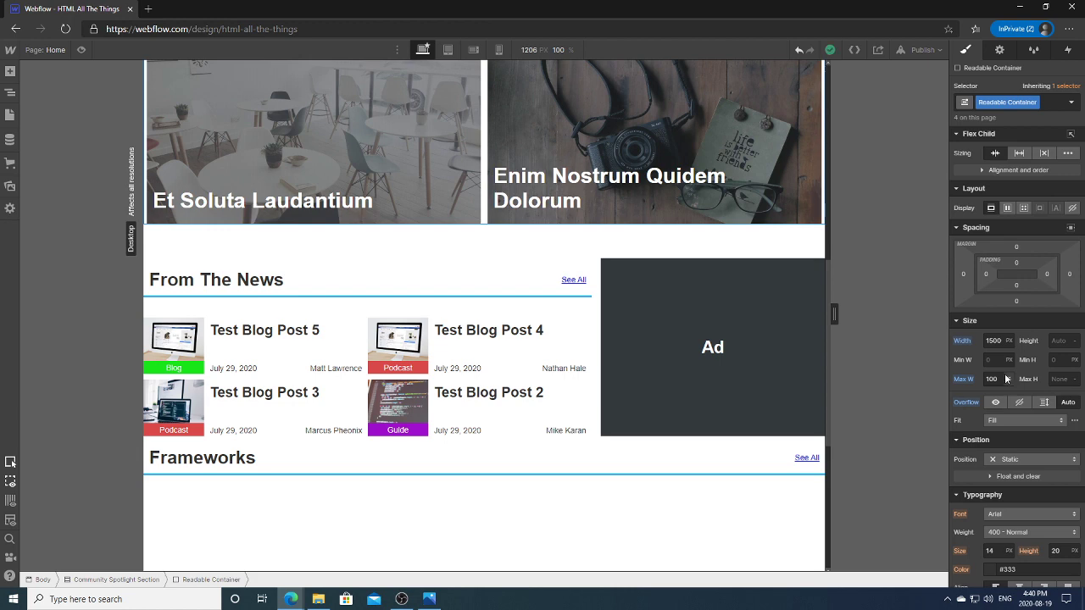
{"action": "scroll", "coordinate": [830, 322], "scroll_direction": "up", "scroll_amount": 2}
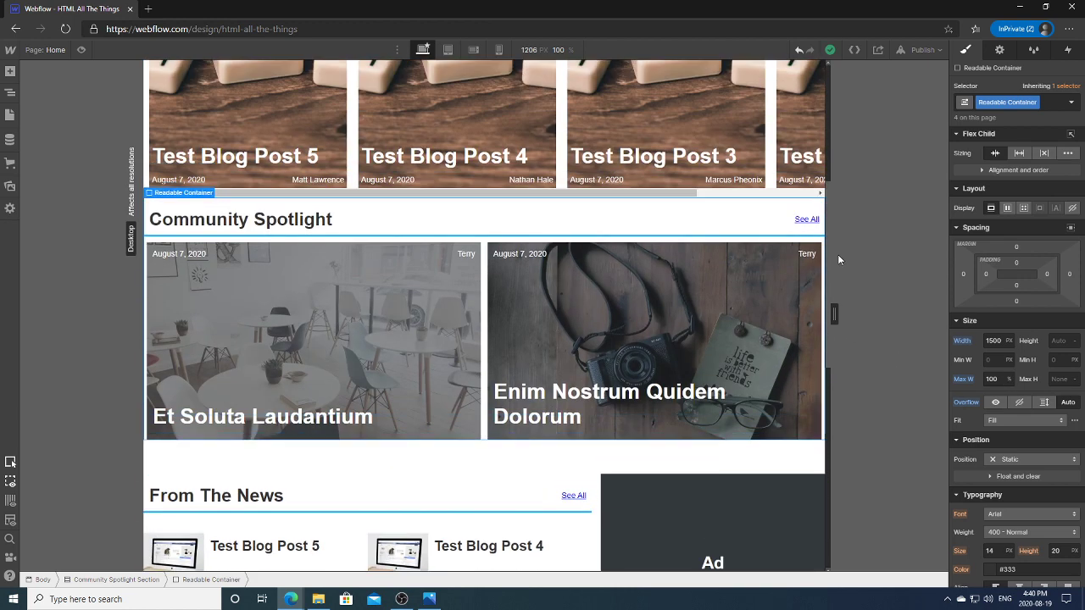
{"action": "scroll", "coordinate": [838, 285], "scroll_direction": "down", "scroll_amount": 1}
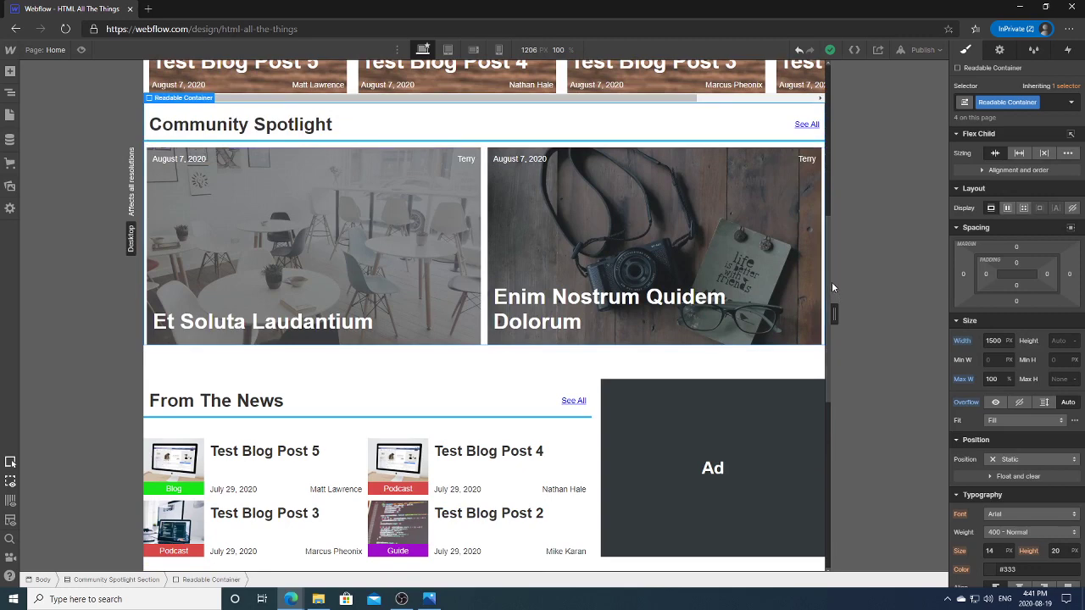
{"action": "left_click_drag", "start_coordinate": [833, 313], "coordinate": [802, 314]}
{"action": "scroll", "coordinate": [797, 297], "scroll_direction": "down", "scroll_amount": 1}
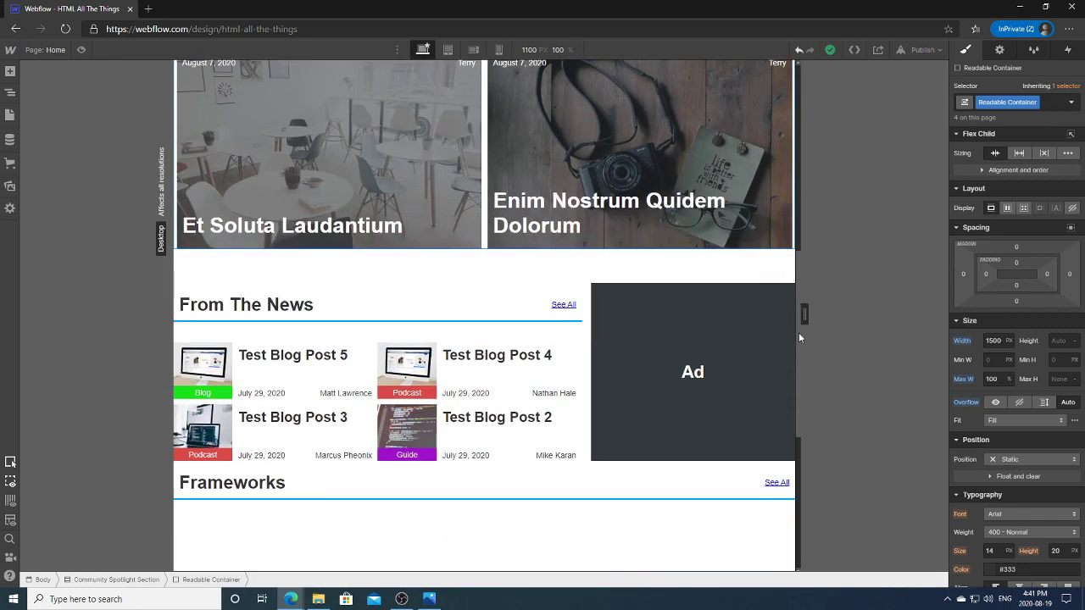
{"action": "scroll", "coordinate": [799, 332], "scroll_direction": "down", "scroll_amount": 1}
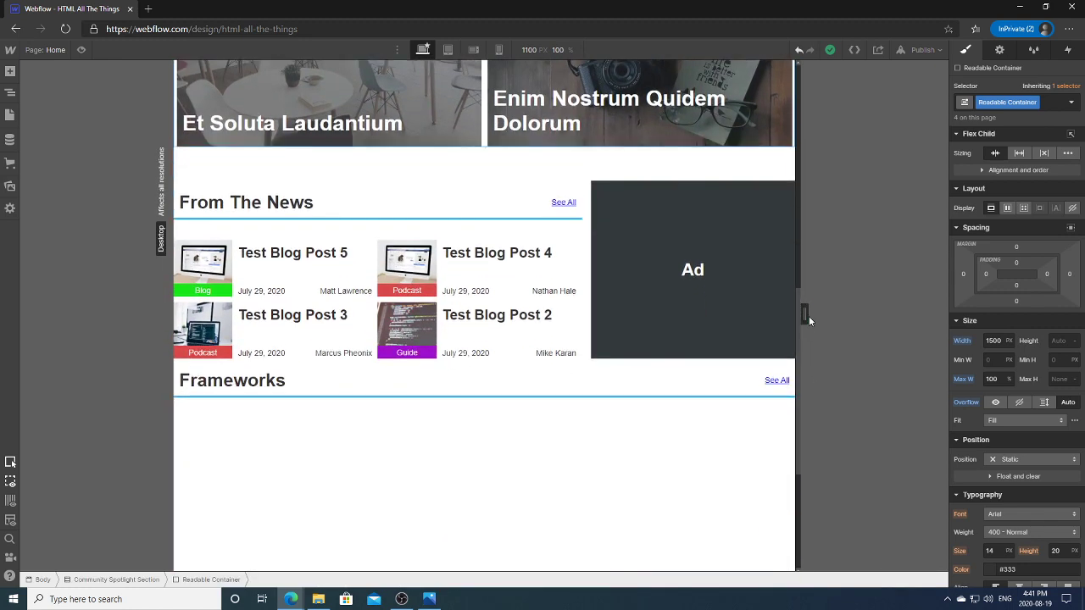
{"action": "left_click_drag", "start_coordinate": [806, 315], "coordinate": [933, 312]}
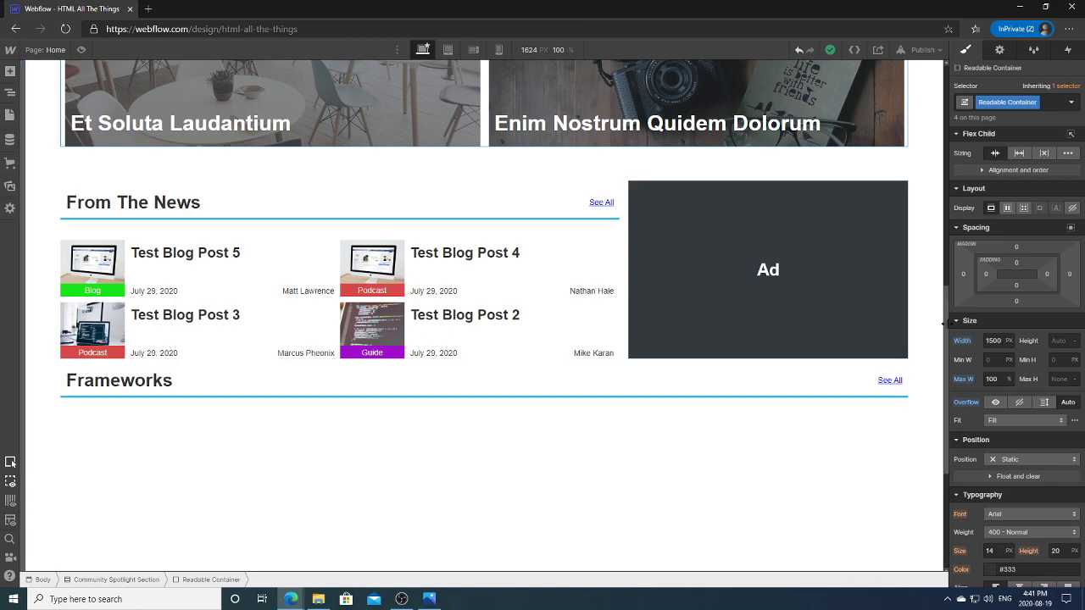
{"action": "mouse_move", "coordinate": [946, 324]}
{"action": "left_mouse_down"}
{"action": "mouse_move", "coordinate": [887, 311]}
{"action": "mouse_move", "coordinate": [775, 309]}
{"action": "mouse_move", "coordinate": [835, 327]}
{"action": "mouse_move", "coordinate": [769, 314]}
{"action": "mouse_move", "coordinate": [936, 316]}
{"action": "left_mouse_up"}
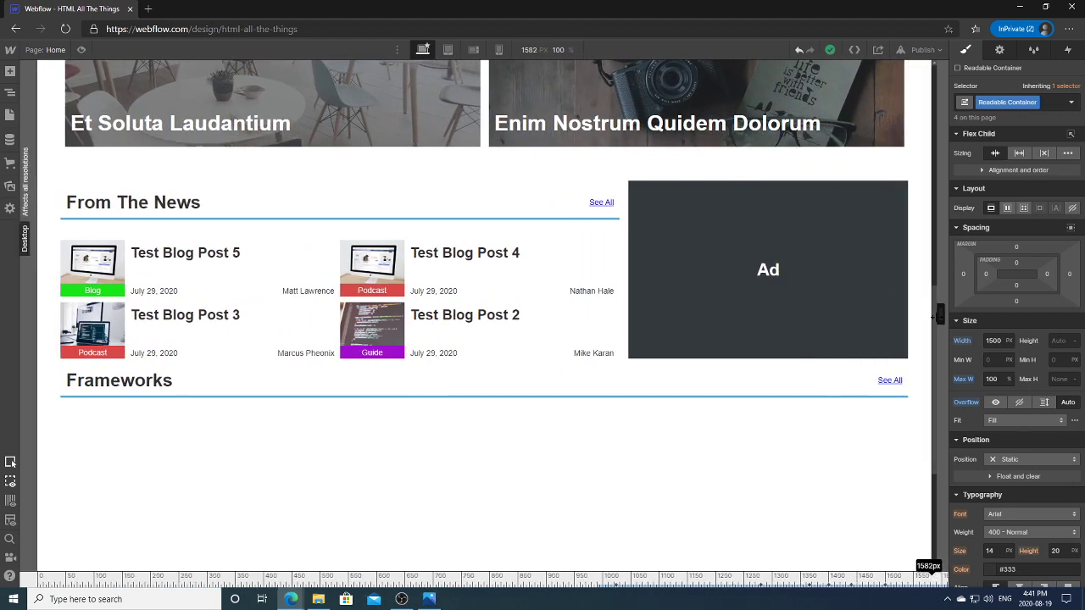
{"action": "left_click", "coordinate": [11, 95]}
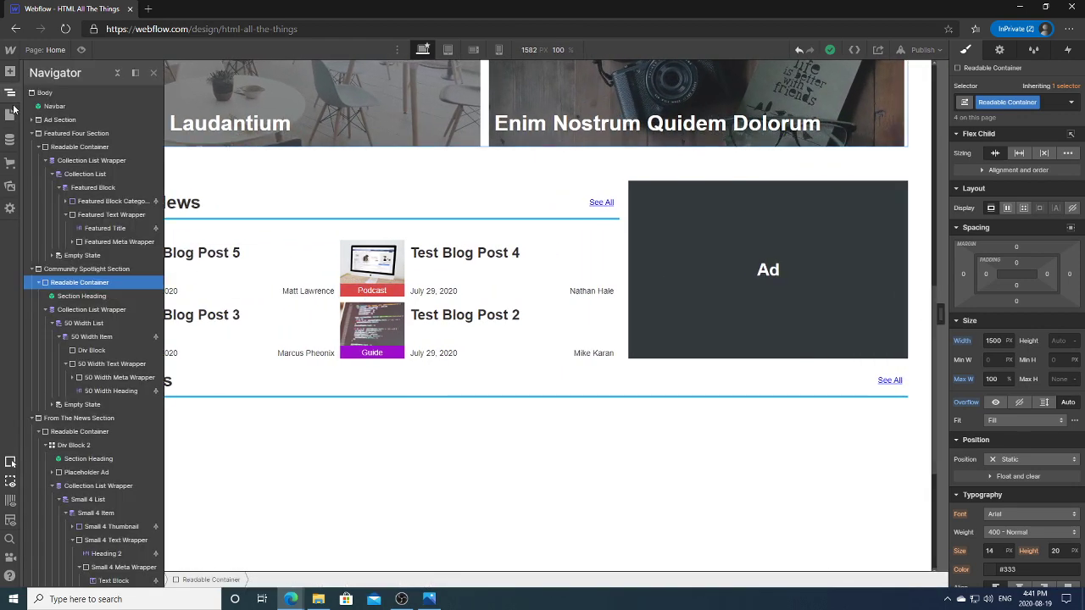
{"action": "left_click", "coordinate": [17, 97]}
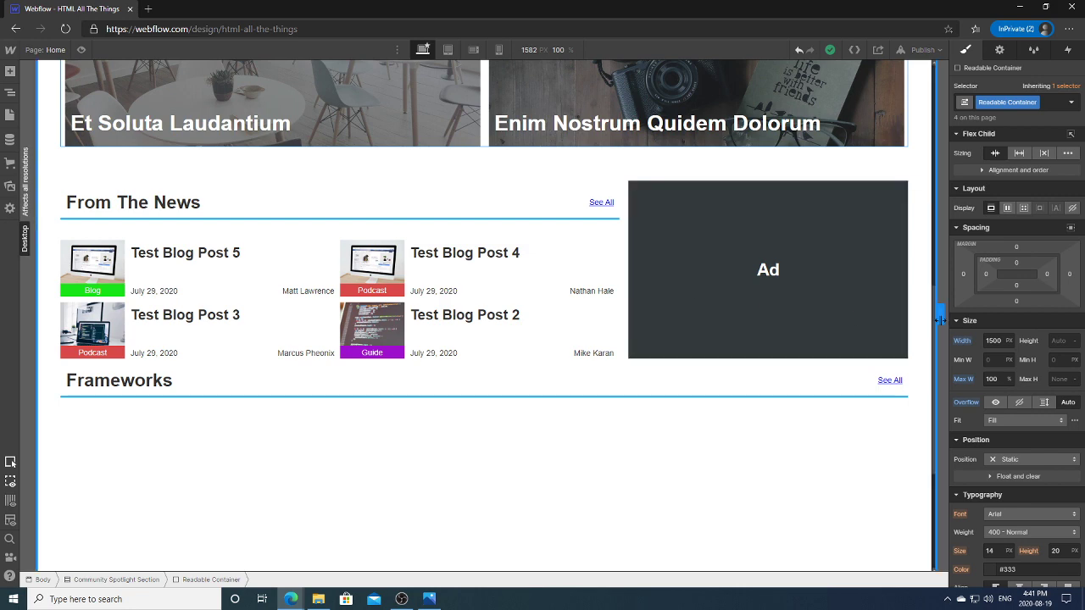
{"action": "left_click_drag", "start_coordinate": [939, 314], "coordinate": [854, 314]}
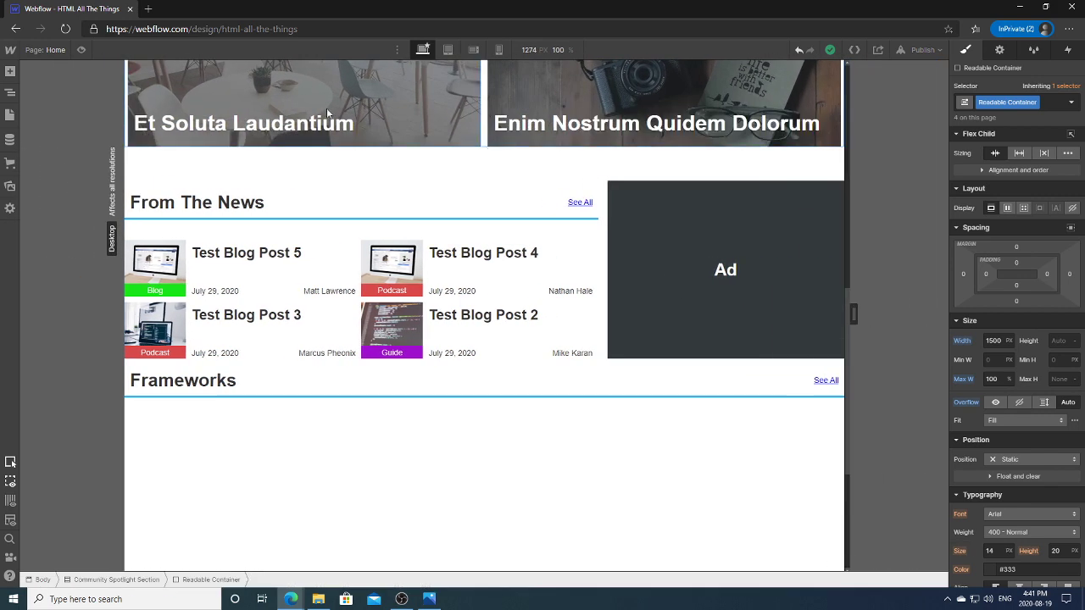
Switch to the Tablet breakpoint at about 932 px, then bring up the homepage mockup image.
{"action": "left_click", "coordinate": [450, 49]}
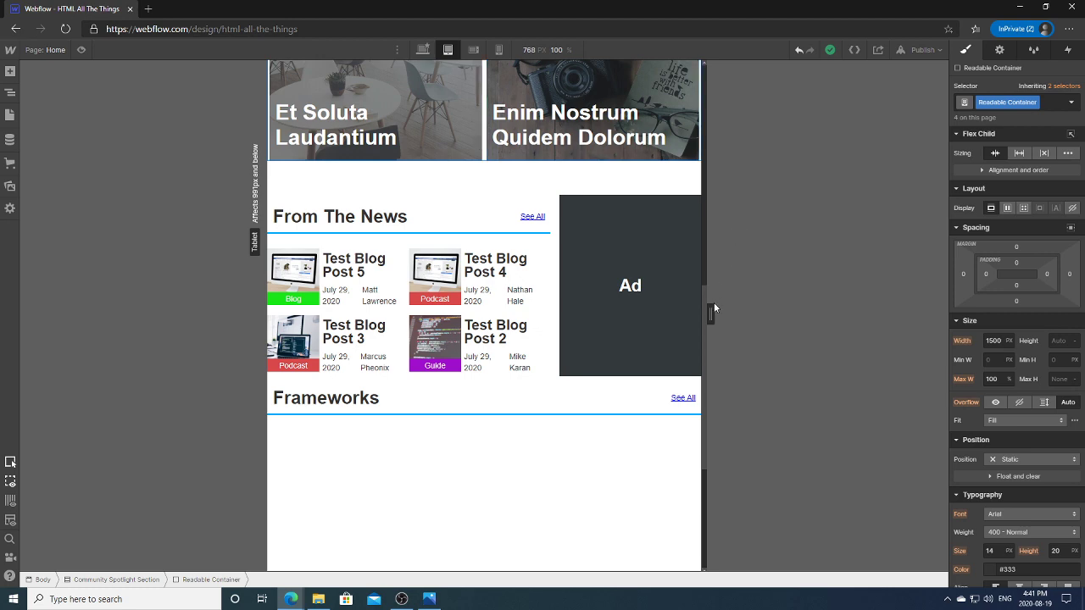
{"action": "left_click_drag", "start_coordinate": [710, 315], "coordinate": [757, 315]}
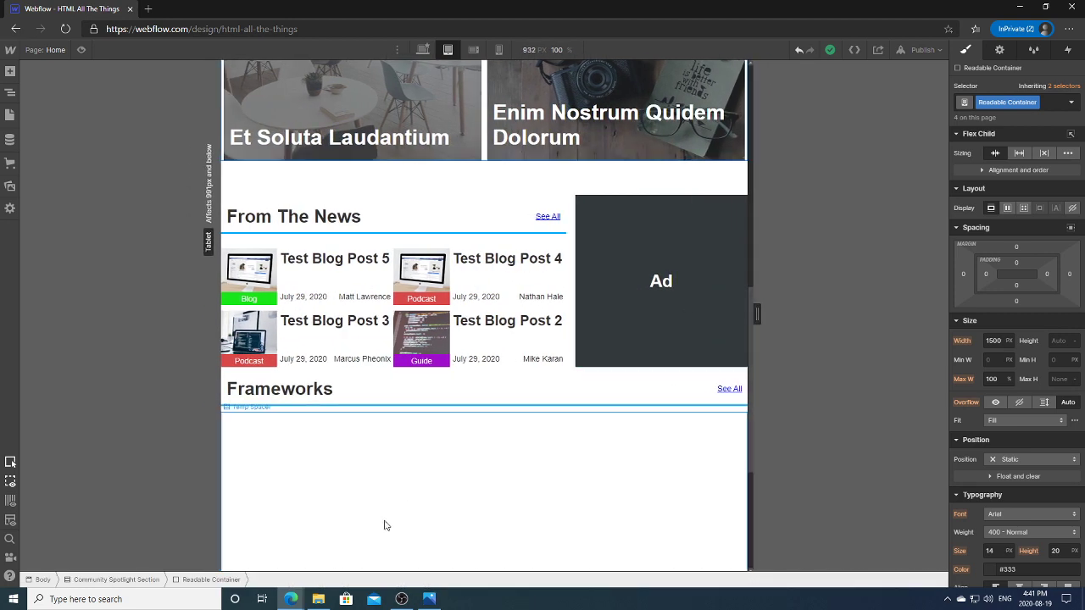
{"action": "left_click", "coordinate": [429, 602]}
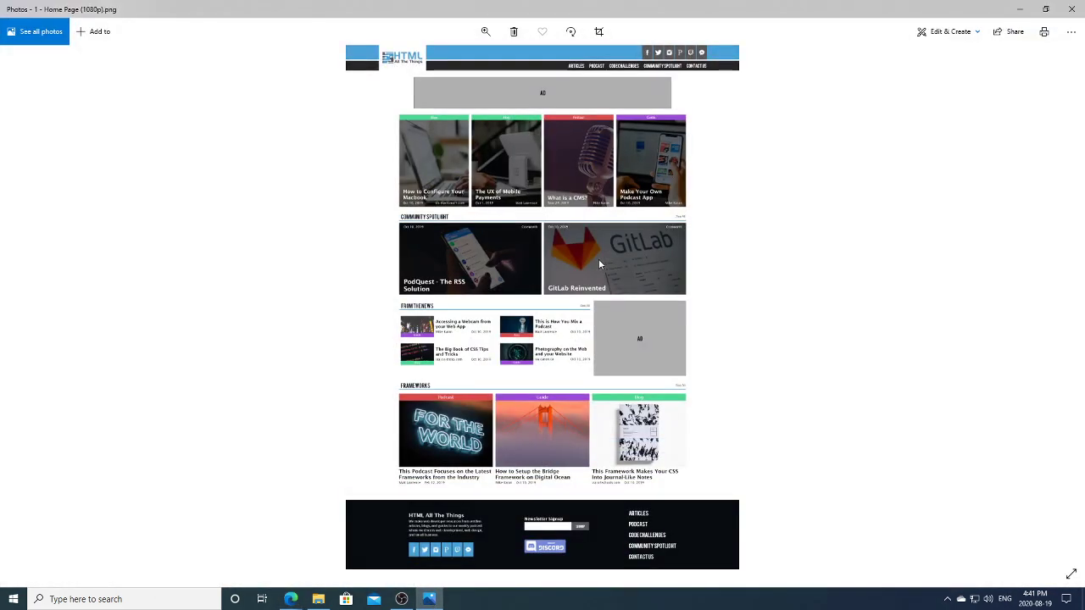
Open Wireframes > 1 - Home Page from the Website 2020 folder.
{"action": "key", "text": "Right"}
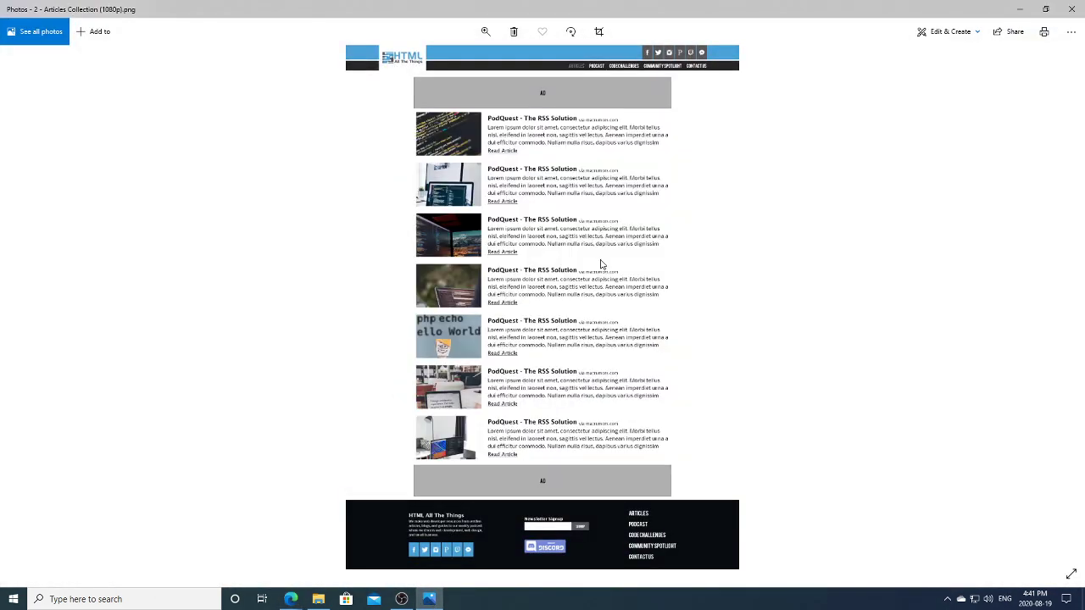
{"action": "left_click", "coordinate": [1071, 9]}
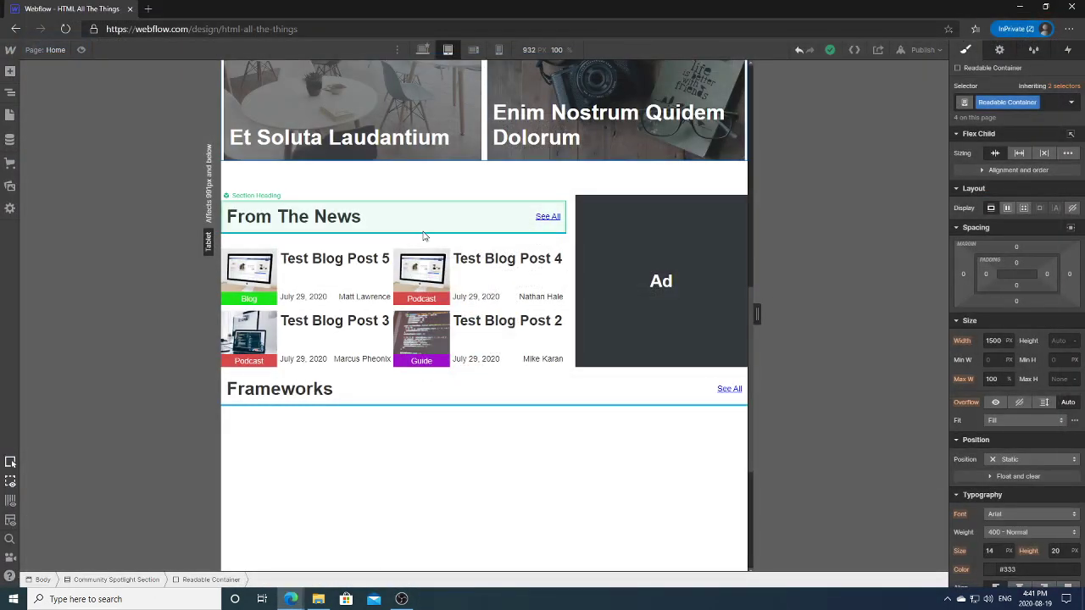
{"action": "left_click", "coordinate": [318, 600]}
{"action": "left_click", "coordinate": [103, 38]}
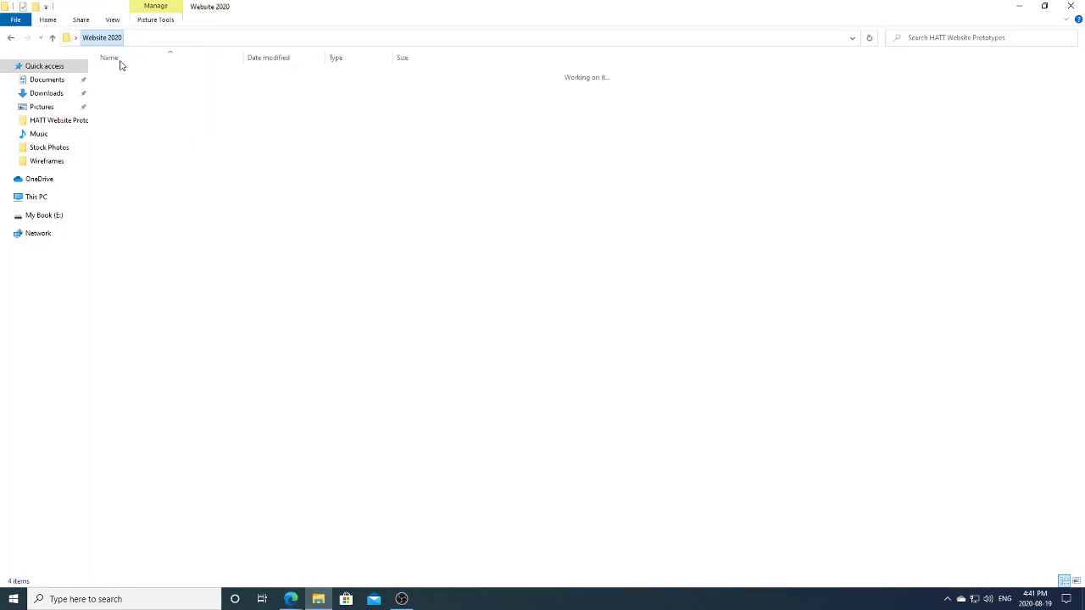
{"action": "double_click", "coordinate": [127, 109]}
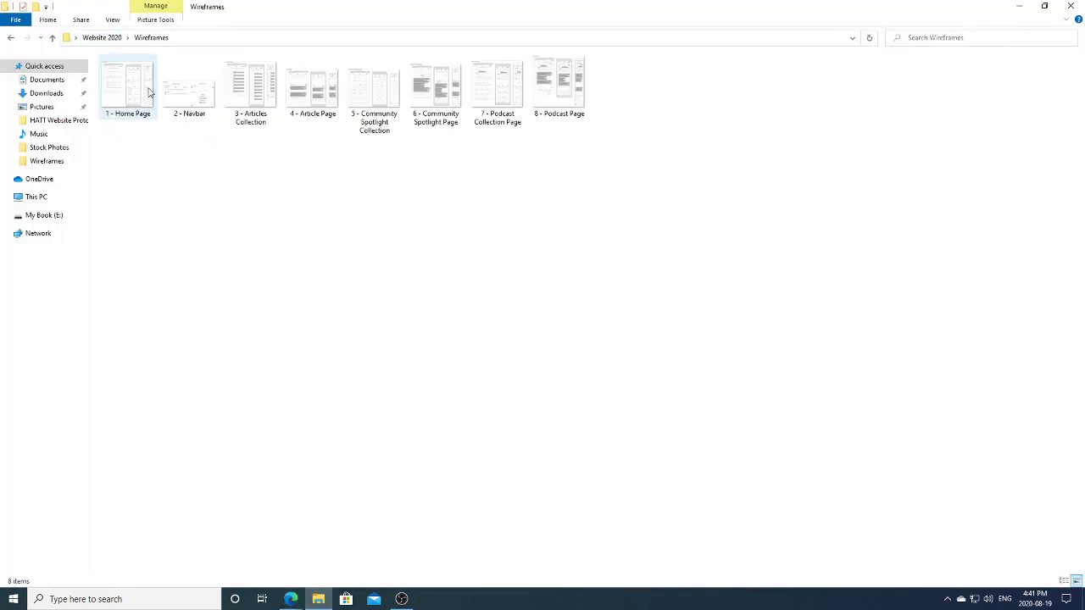
{"action": "double_click", "coordinate": [149, 92]}
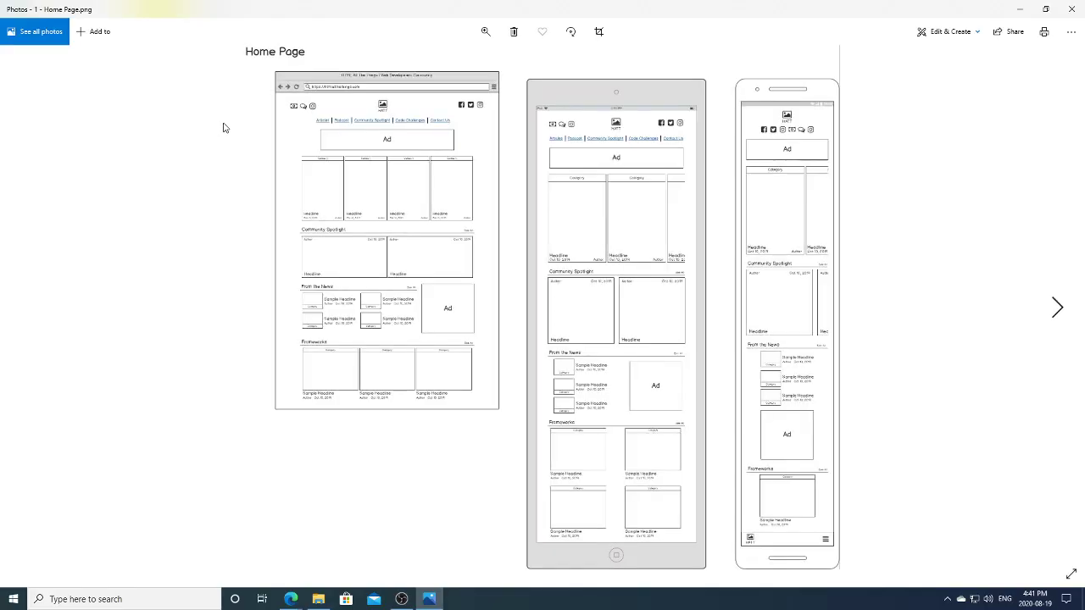
Zoom the wireframe to 35, pan to the tablet From the News section, then return to Webflow.
{"action": "left_click", "coordinate": [486, 31]}
{"action": "left_click_drag", "start_coordinate": [433, 61], "coordinate": [471, 68]}
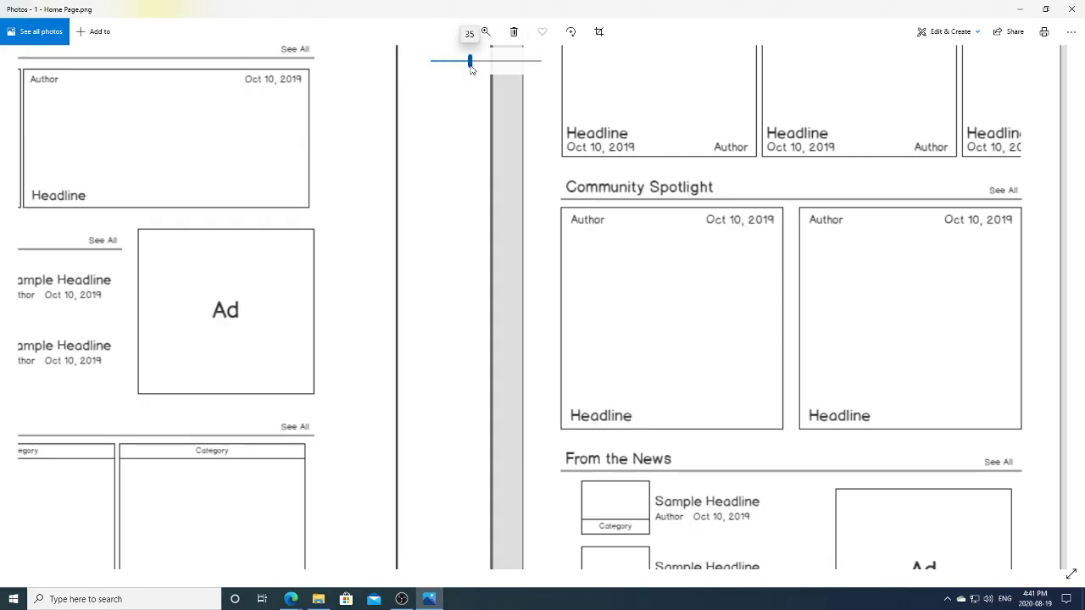
{"action": "left_click_drag", "start_coordinate": [703, 273], "coordinate": [375, 107]}
{"action": "left_click_drag", "start_coordinate": [448, 233], "coordinate": [521, 179]}
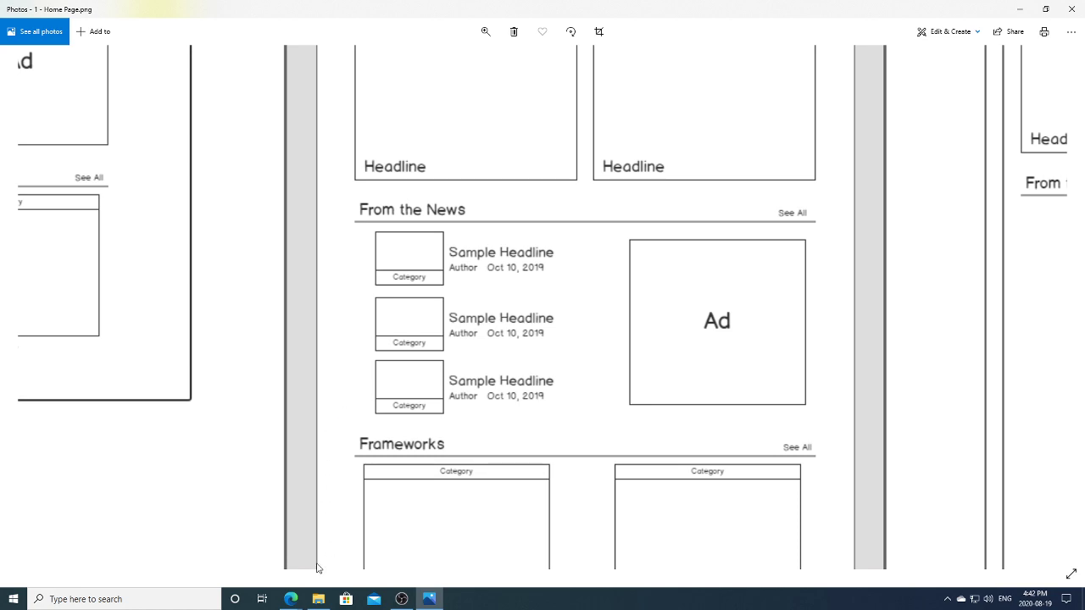
{"action": "mouse_move", "coordinate": [294, 599]}
{"action": "left_click", "coordinate": [266, 555]}
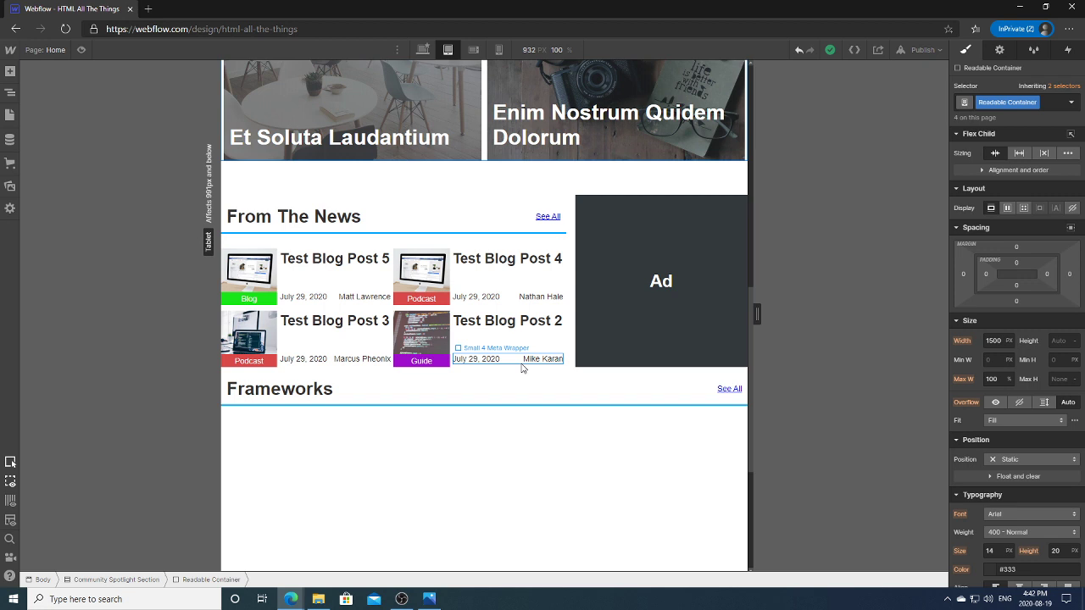
Make the Small 4 List a vertical flex column with posts centred.
{"action": "left_click", "coordinate": [342, 344]}
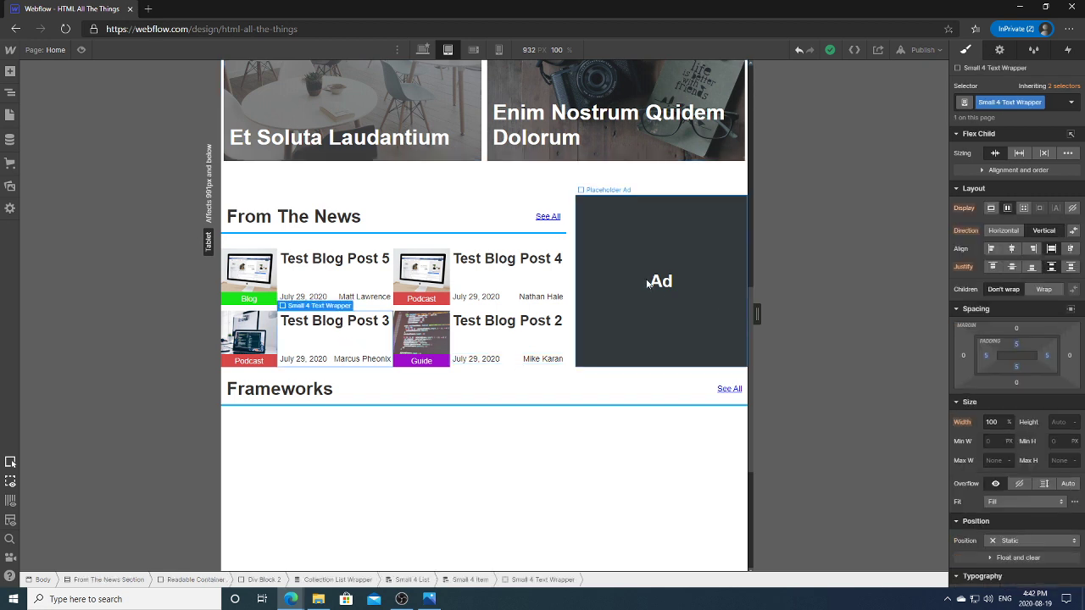
{"action": "left_click", "coordinate": [10, 93]}
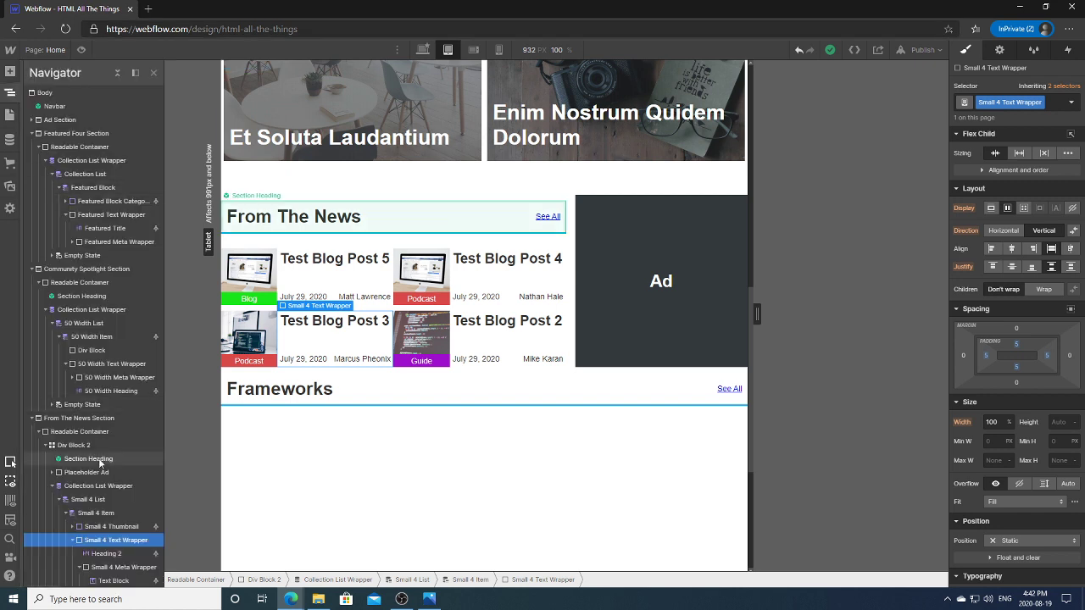
{"action": "left_click", "coordinate": [82, 515]}
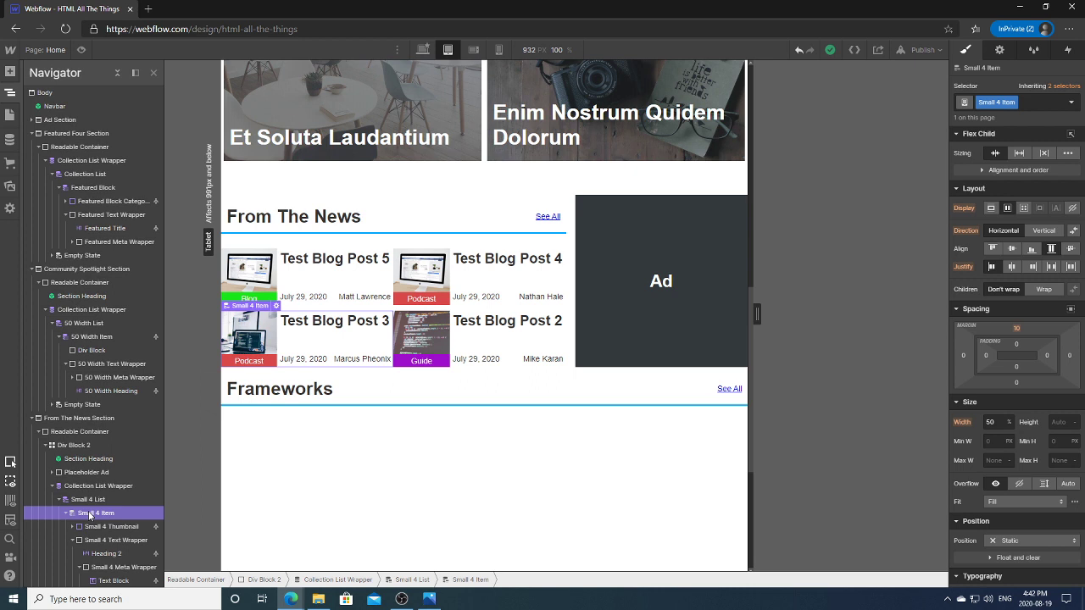
{"action": "left_click", "coordinate": [98, 500]}
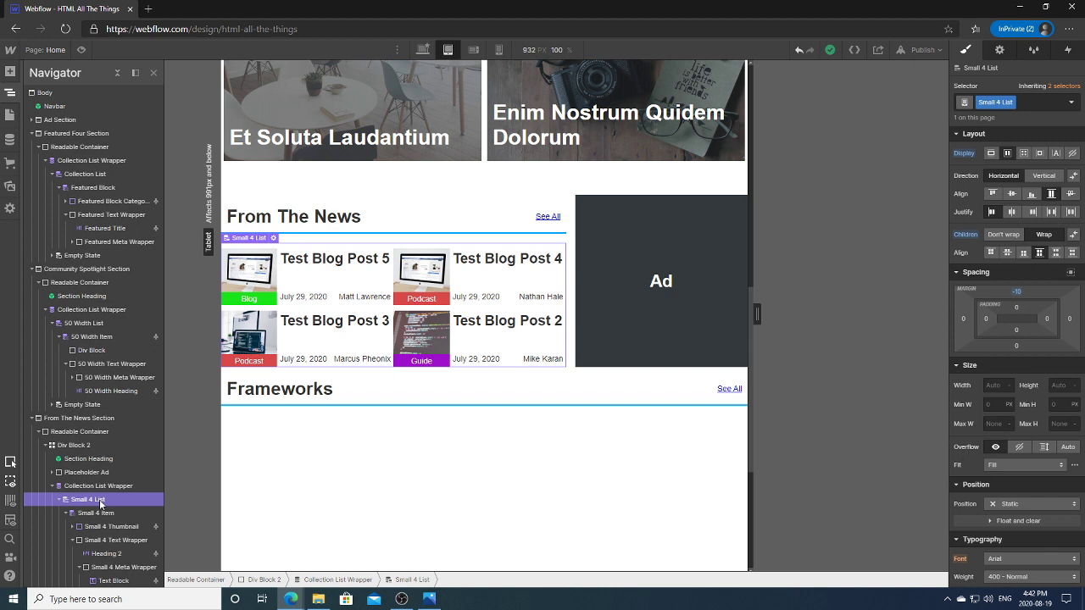
{"action": "left_click", "coordinate": [1046, 176]}
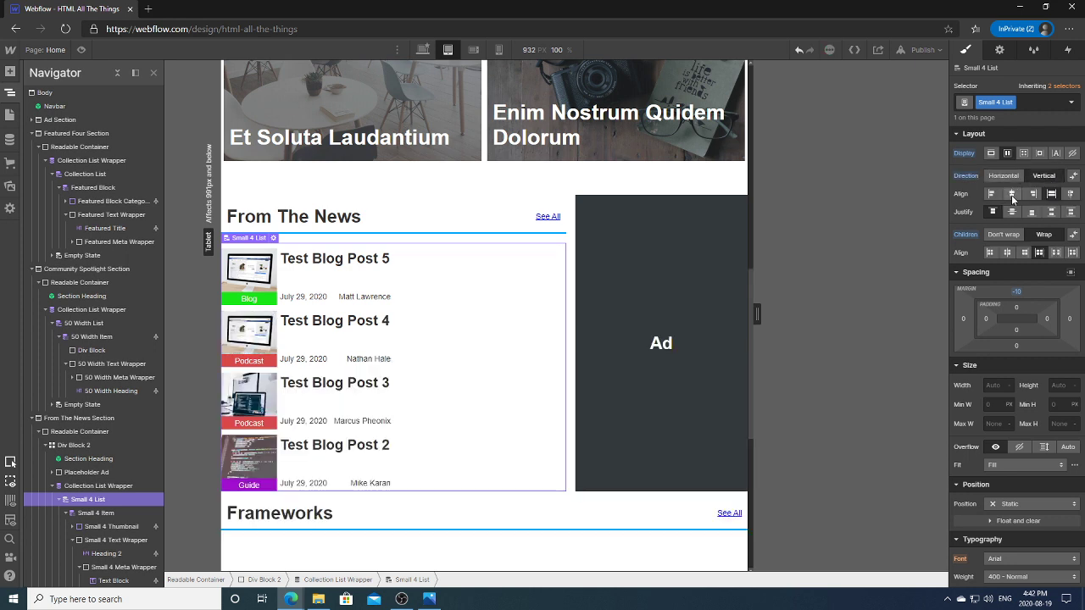
{"action": "left_click", "coordinate": [1012, 195]}
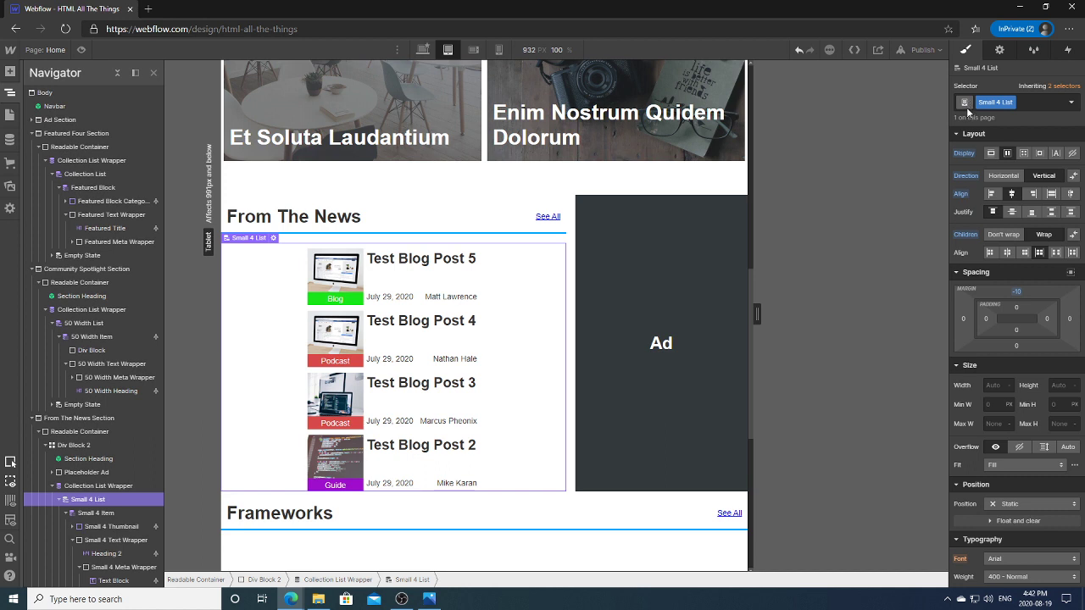
Compare with the Home Page wireframe, then select Placeholder Ad and edit the section grid.
{"action": "left_click", "coordinate": [430, 599]}
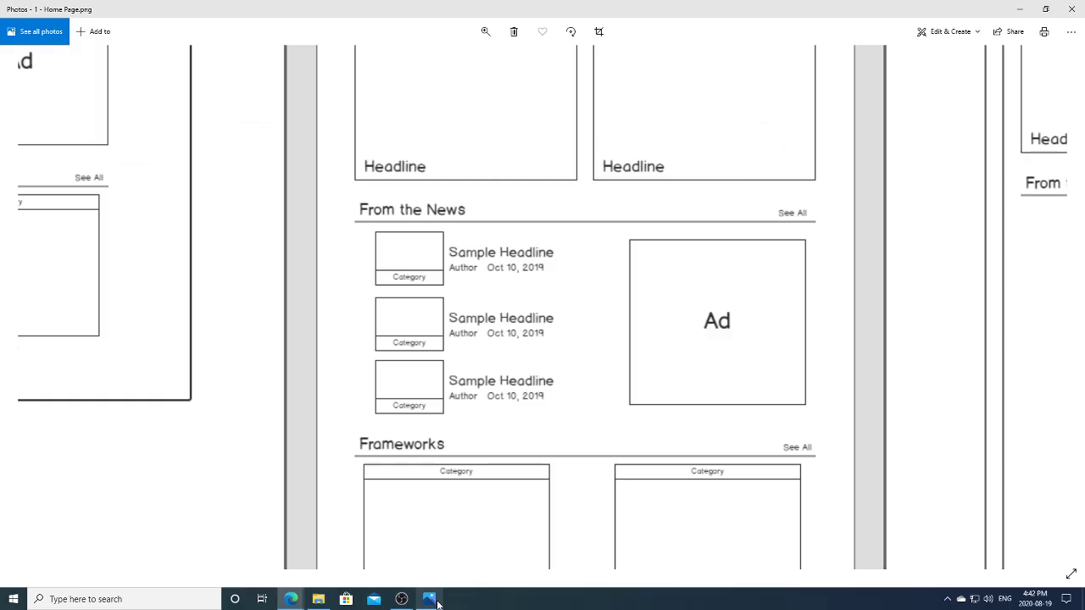
{"action": "left_click", "coordinate": [434, 601]}
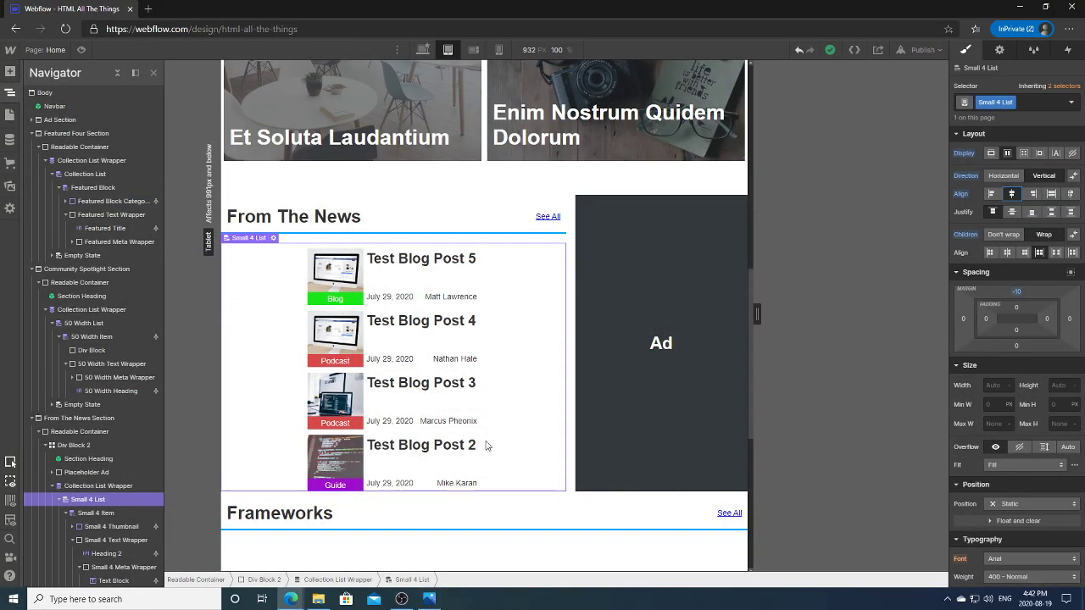
{"action": "left_click", "coordinate": [626, 378]}
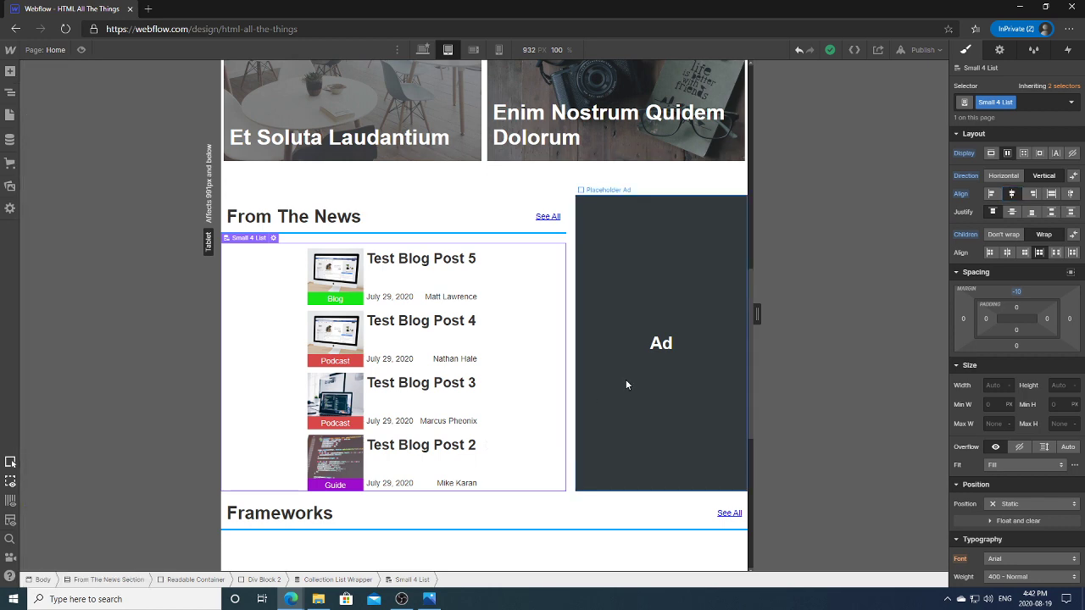
{"action": "left_click", "coordinate": [738, 204]}
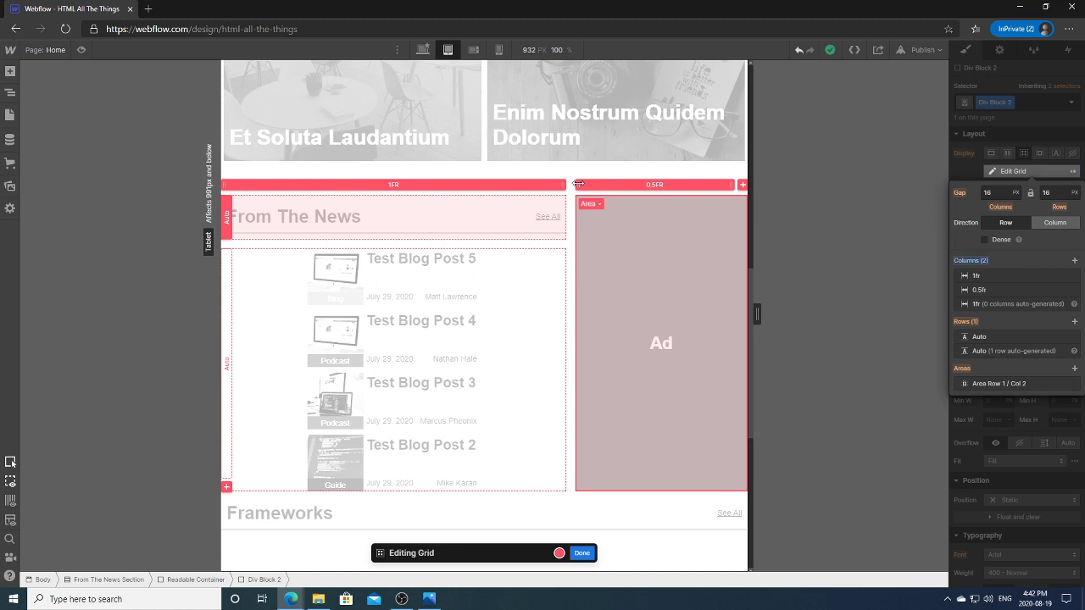
Widen the Ad column to 0.75fr in the grid editor.
{"action": "mouse_move", "coordinate": [579, 184]}
{"action": "left_mouse_down"}
{"action": "mouse_move", "coordinate": [559, 184]}
{"action": "mouse_move", "coordinate": [571, 184]}
{"action": "left_mouse_up"}
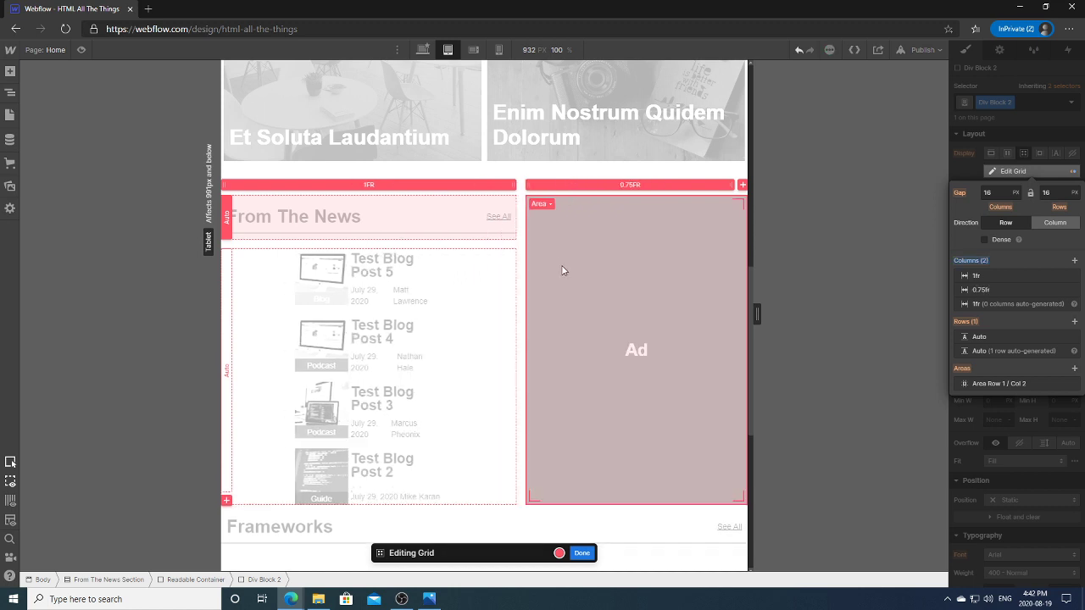
{"action": "left_click", "coordinate": [581, 554]}
{"action": "left_click", "coordinate": [443, 289]}
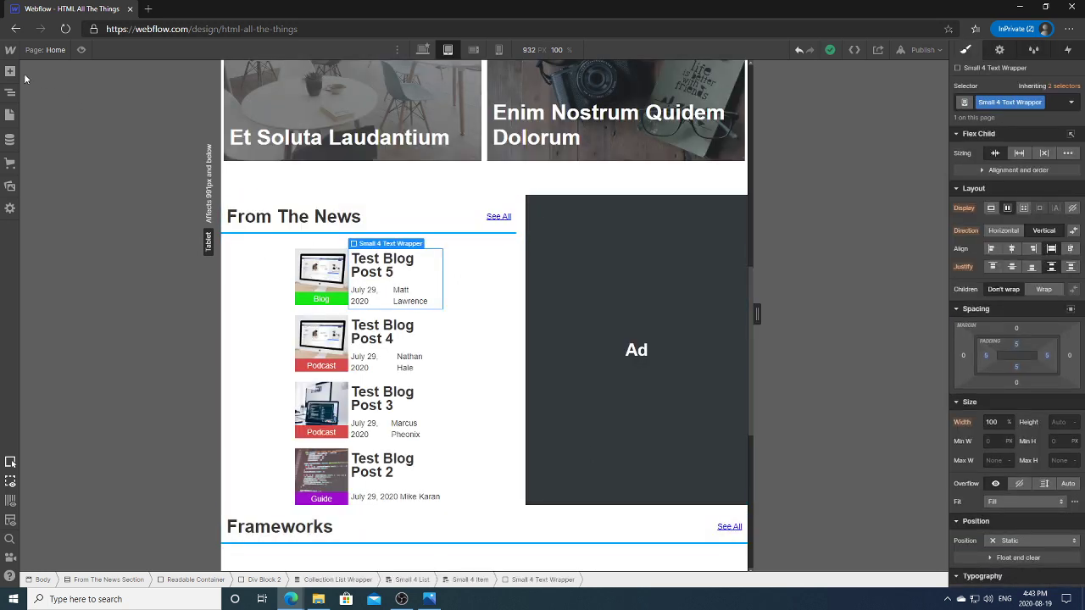
Set the Small 4 Item post card width to 75%.
{"action": "left_click", "coordinate": [10, 93]}
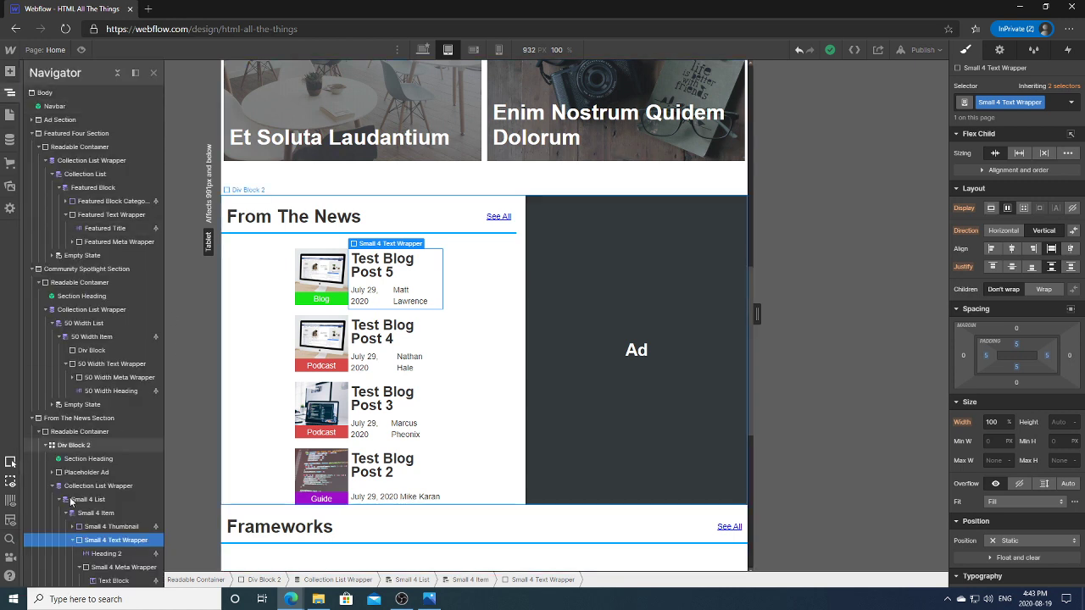
{"action": "left_click", "coordinate": [80, 518]}
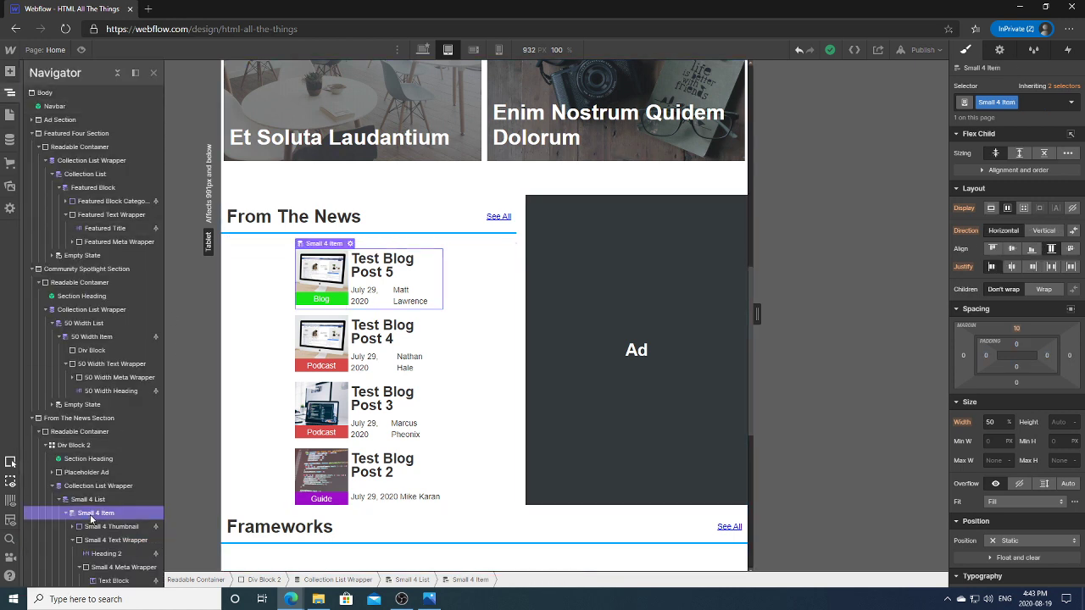
{"action": "left_click", "coordinate": [990, 422]}
{"action": "key", "text": "Return"}
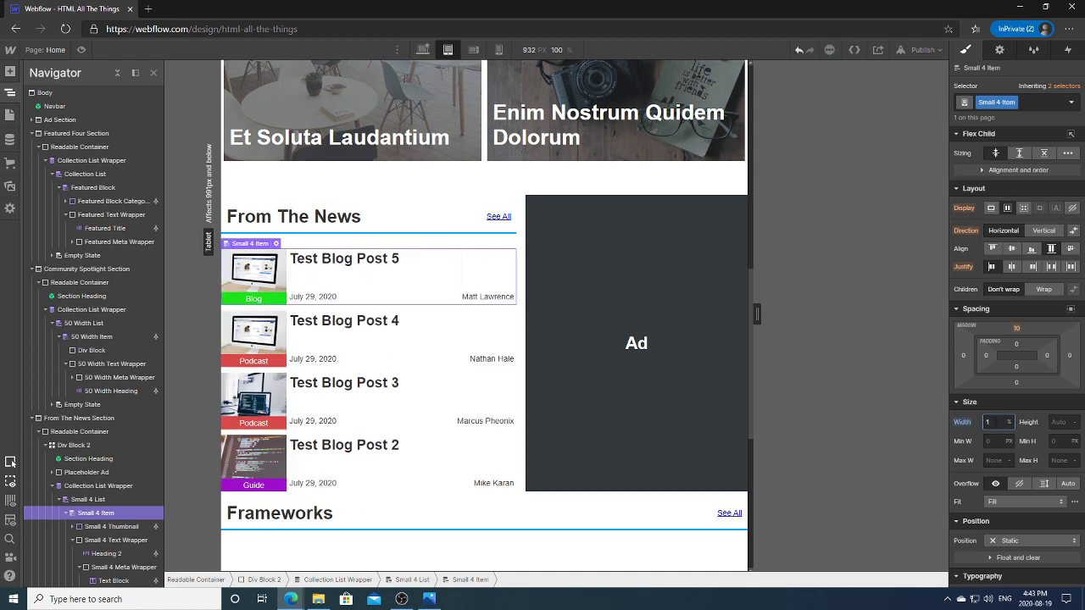
{"action": "key", "text": "Return"}
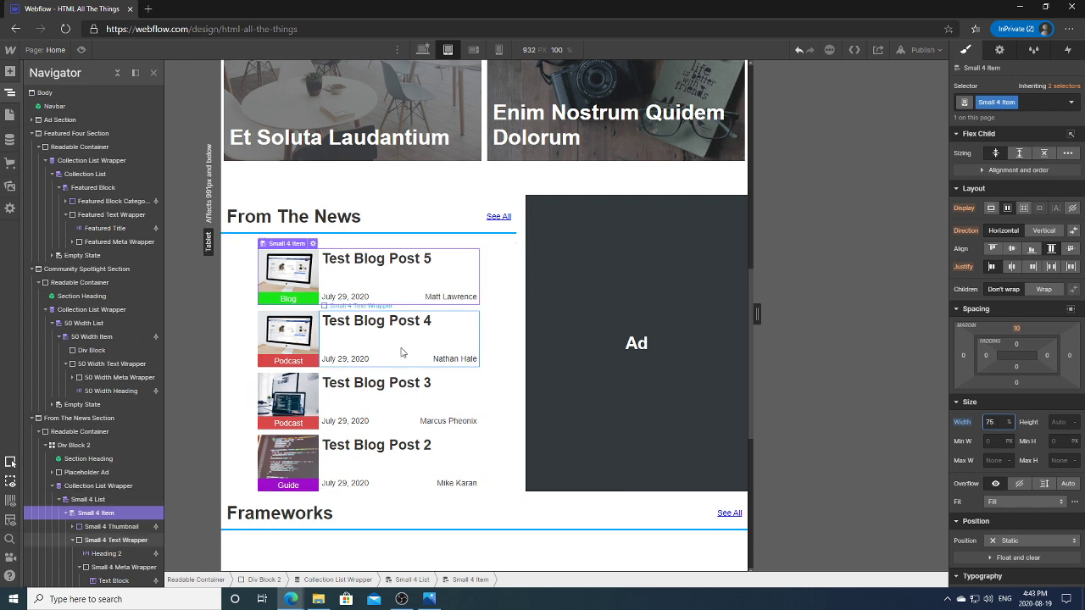
{"action": "left_click", "coordinate": [420, 259]}
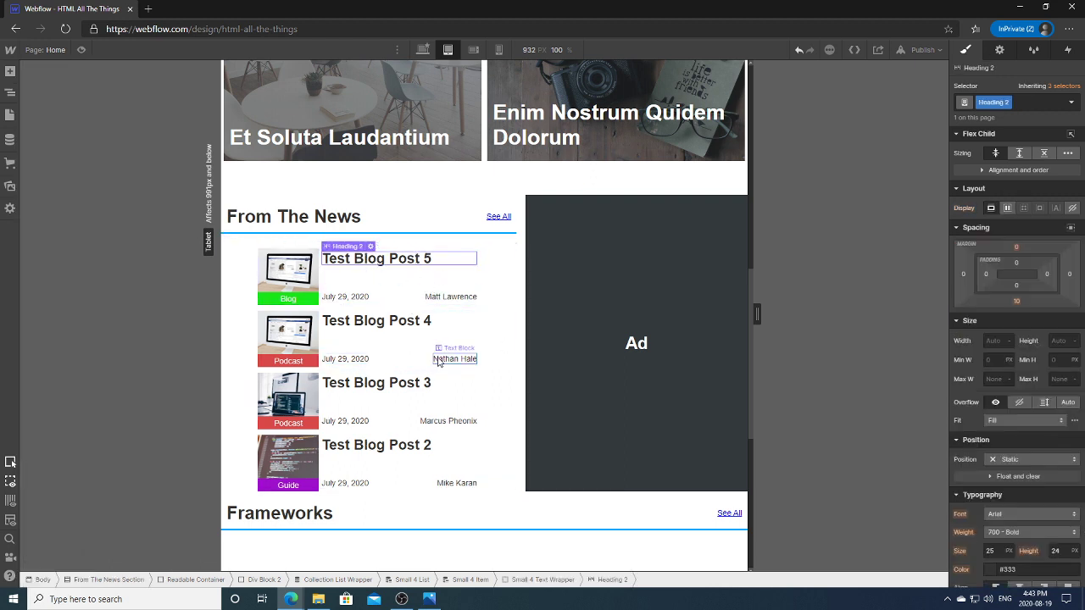
Inspect the news-and-Ad grid at the desktop breakpoint in the grid editor.
{"action": "left_click", "coordinate": [390, 346]}
{"action": "left_click", "coordinate": [357, 358]}
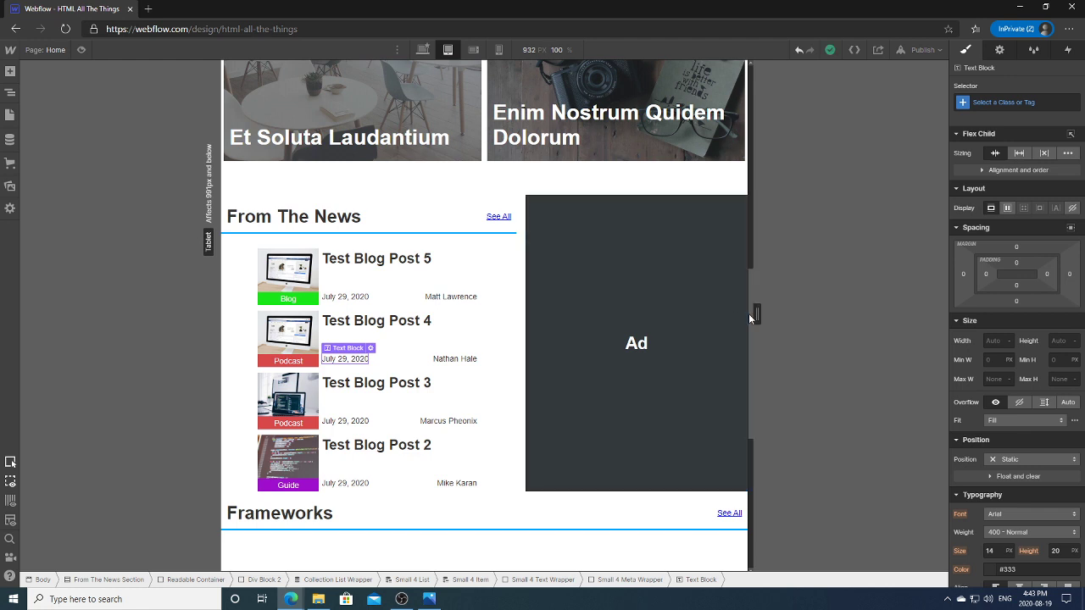
{"action": "mouse_move", "coordinate": [750, 314]}
{"action": "left_mouse_down"}
{"action": "mouse_move", "coordinate": [756, 355]}
{"action": "mouse_move", "coordinate": [757, 319]}
{"action": "left_mouse_up"}
{"action": "scroll", "coordinate": [757, 321], "scroll_direction": "up", "scroll_amount": 1}
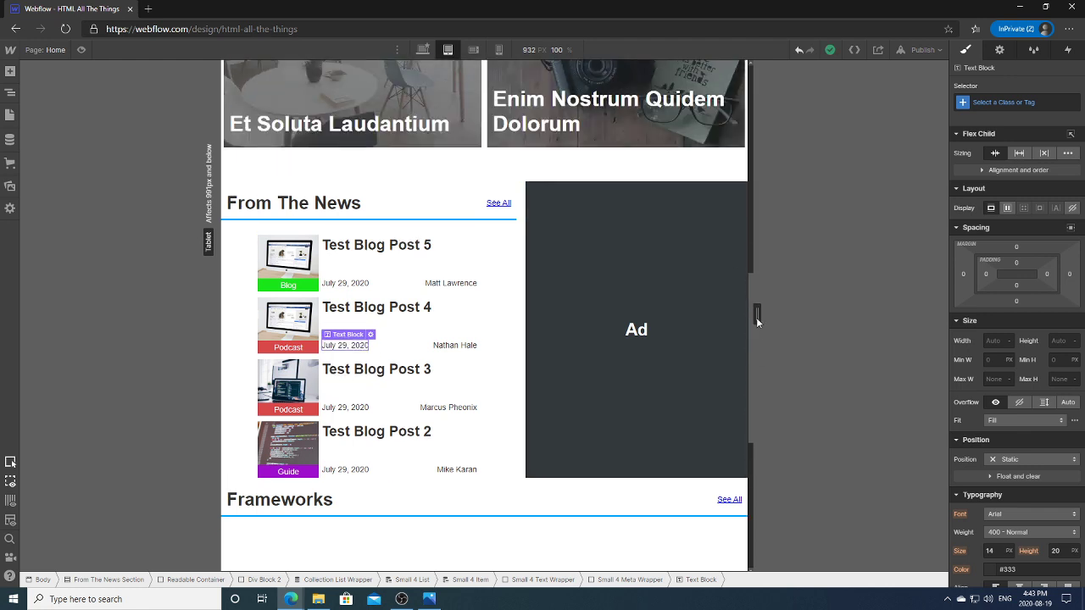
{"action": "scroll", "coordinate": [757, 320], "scroll_direction": "down", "scroll_amount": 1}
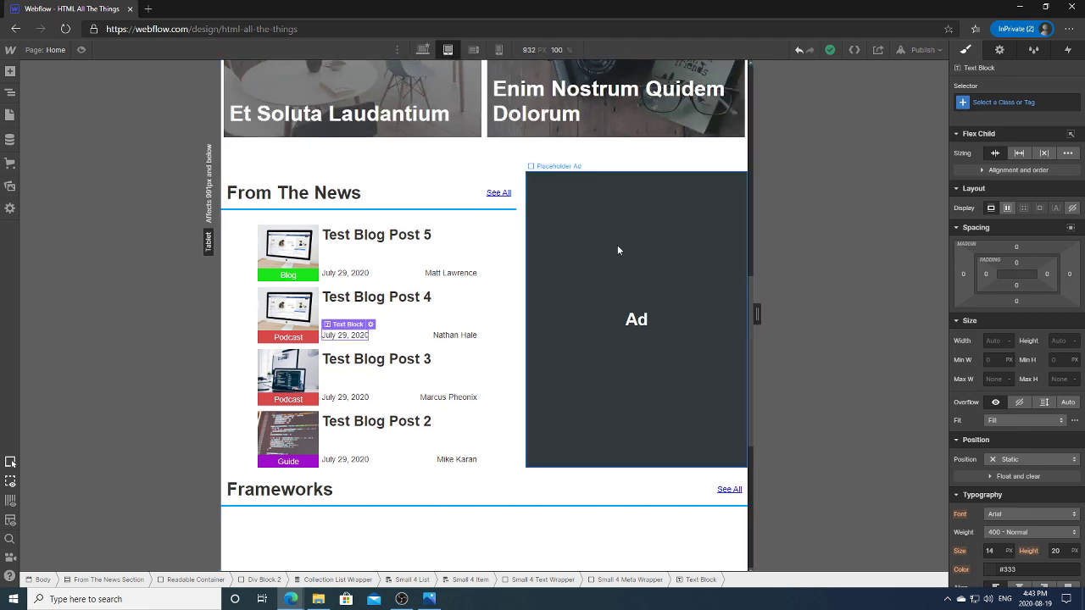
{"action": "left_click", "coordinate": [422, 49]}
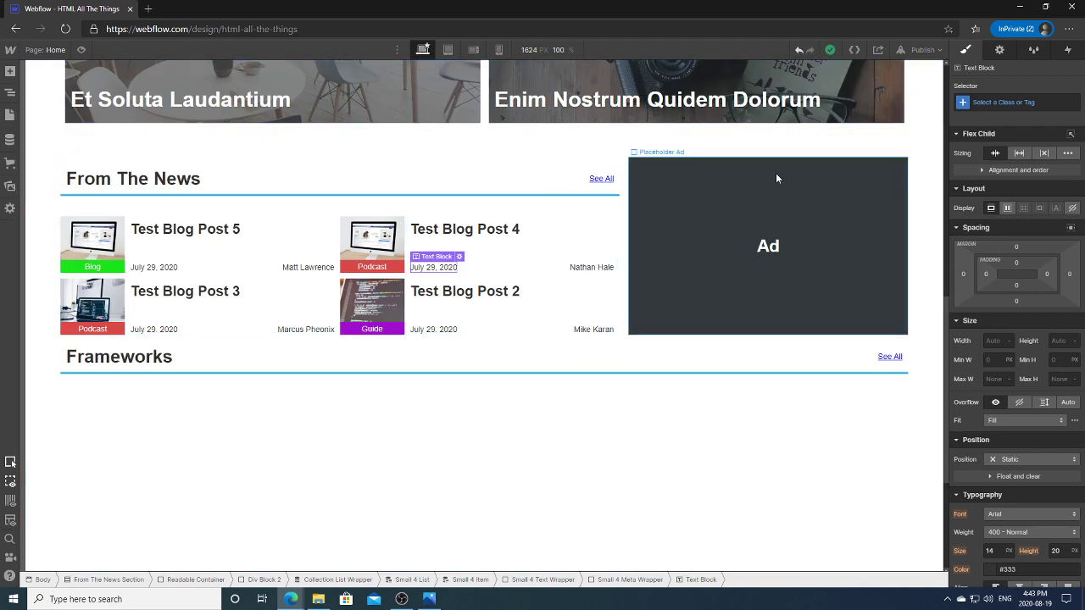
{"action": "left_click", "coordinate": [798, 168]}
{"action": "left_click", "coordinate": [898, 162]}
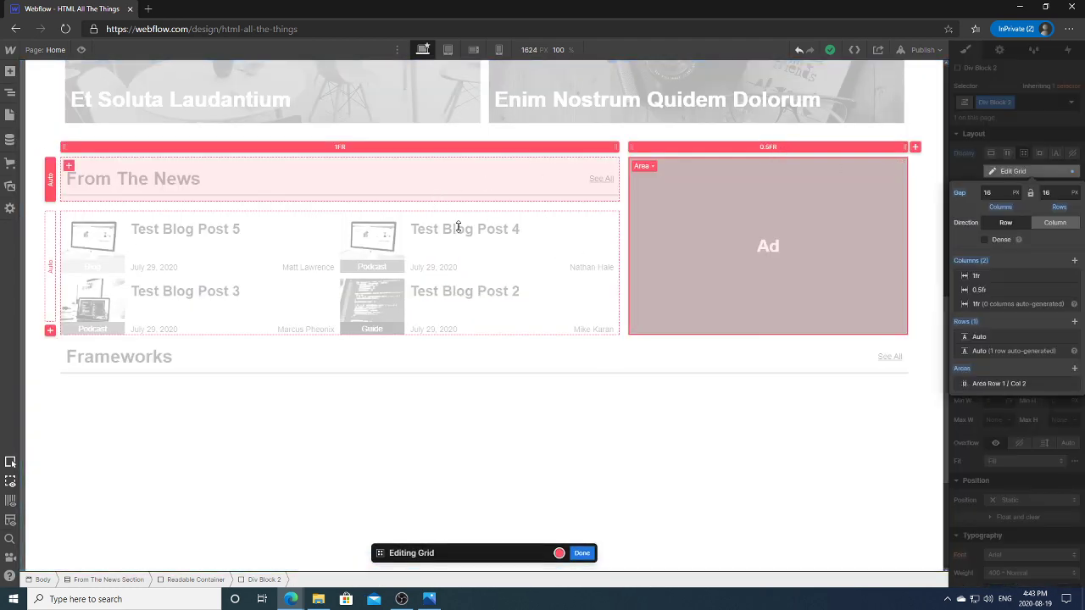
{"action": "left_click", "coordinate": [582, 553]}
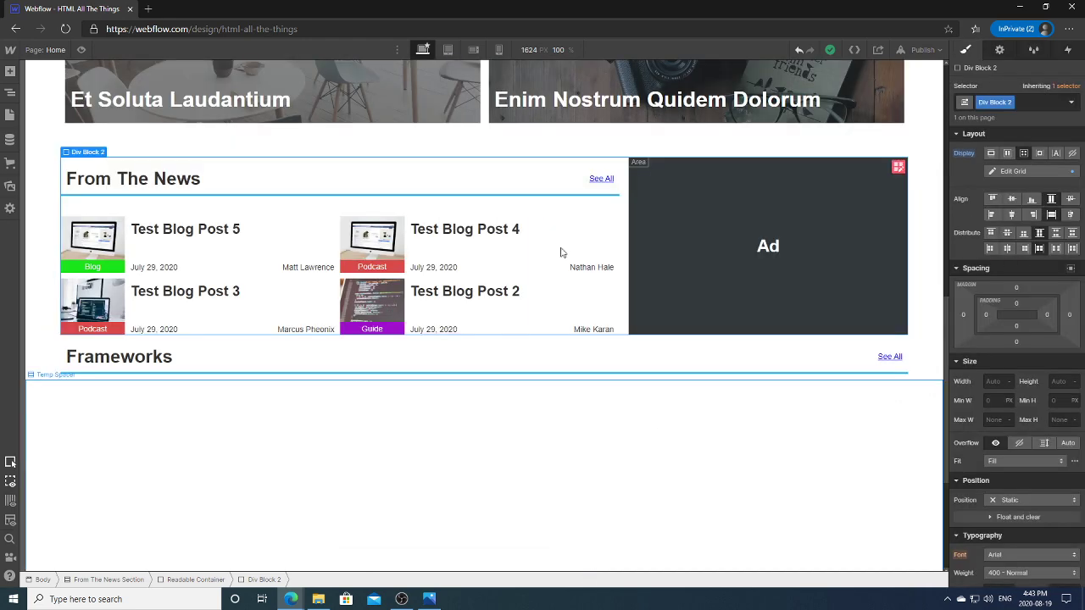
{"action": "scroll", "coordinate": [559, 252], "scroll_direction": "down", "scroll_amount": 1}
Inspect the grid at the tablet breakpoint widened to 842 px, then bring up the Home Page wireframe.
{"action": "left_click", "coordinate": [448, 50]}
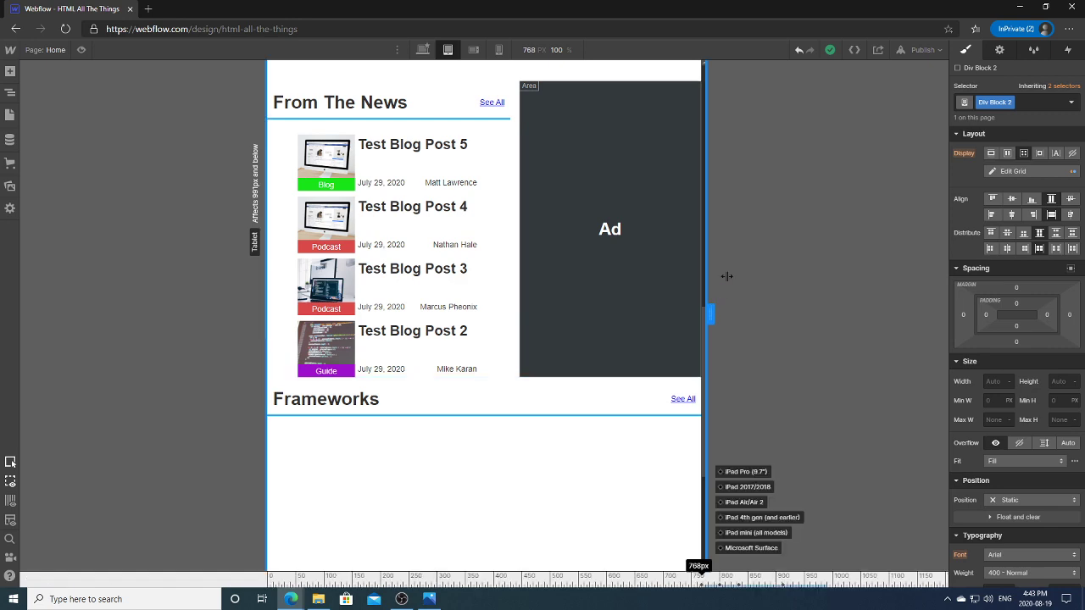
{"action": "left_click_drag", "start_coordinate": [710, 310], "coordinate": [730, 268]}
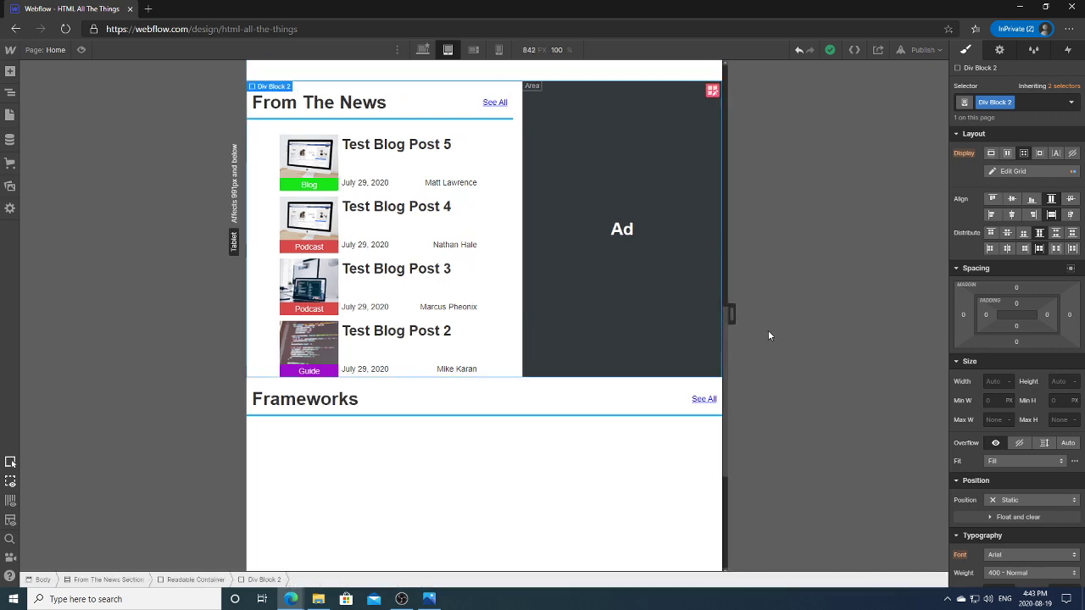
{"action": "scroll", "coordinate": [724, 322], "scroll_direction": "up", "scroll_amount": 3}
{"action": "left_click", "coordinate": [715, 311]}
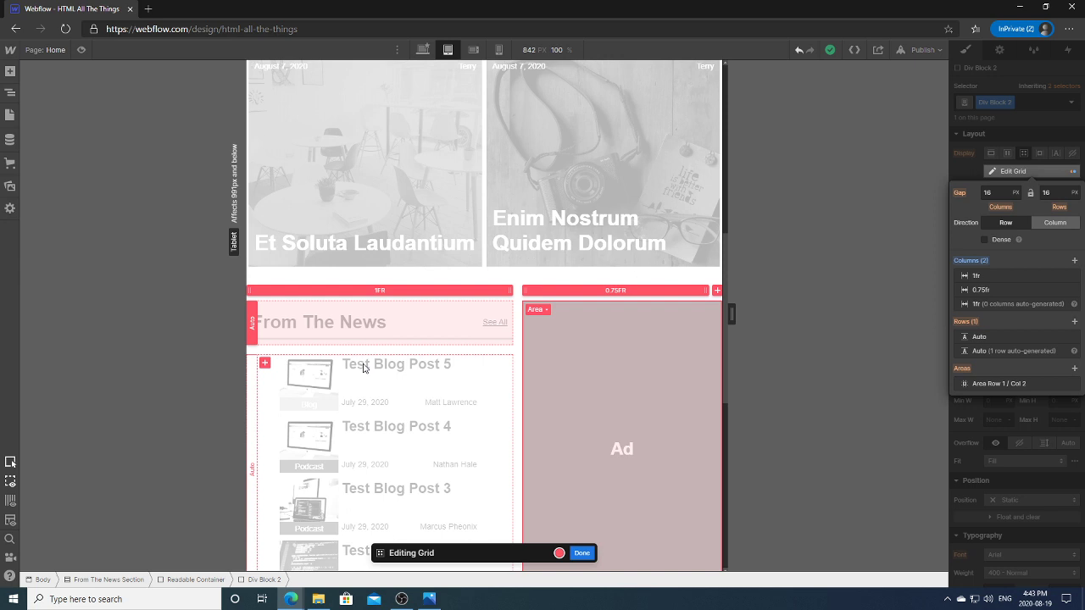
{"action": "left_click", "coordinate": [582, 553]}
{"action": "scroll", "coordinate": [723, 349], "scroll_direction": "down", "scroll_amount": 2}
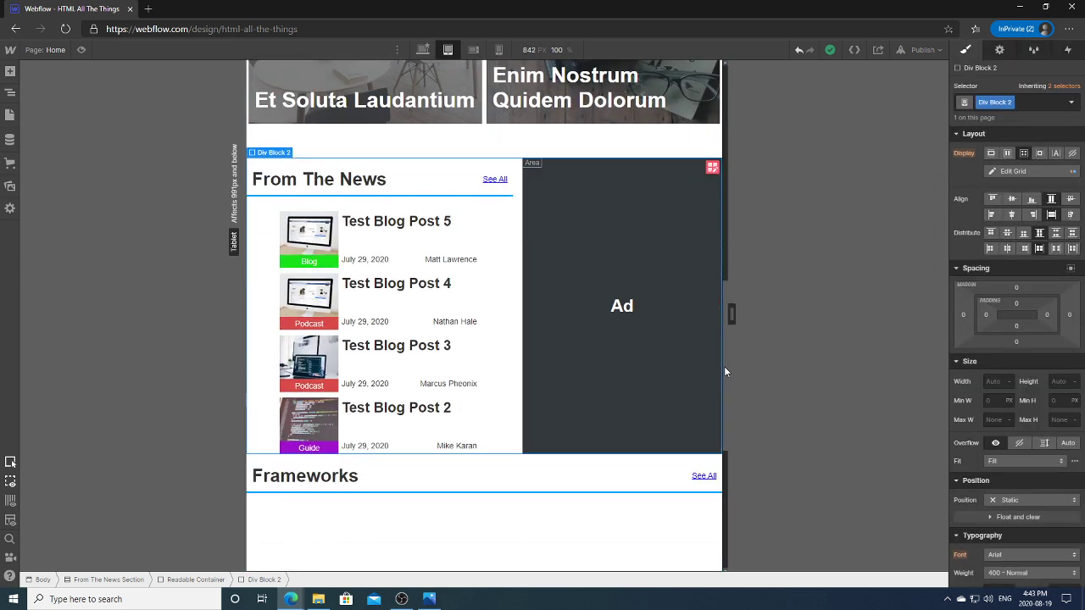
{"action": "left_click", "coordinate": [434, 602]}
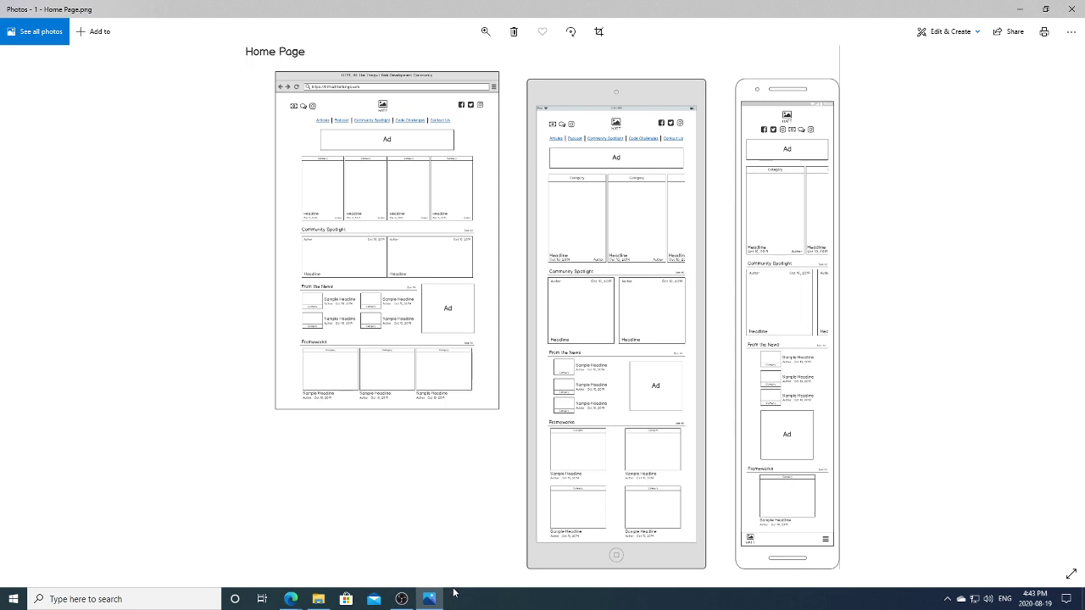
Minimize the Home Page.png wireframe in Photos to get back to the Webflow designer.
{"action": "left_click", "coordinate": [430, 599]}
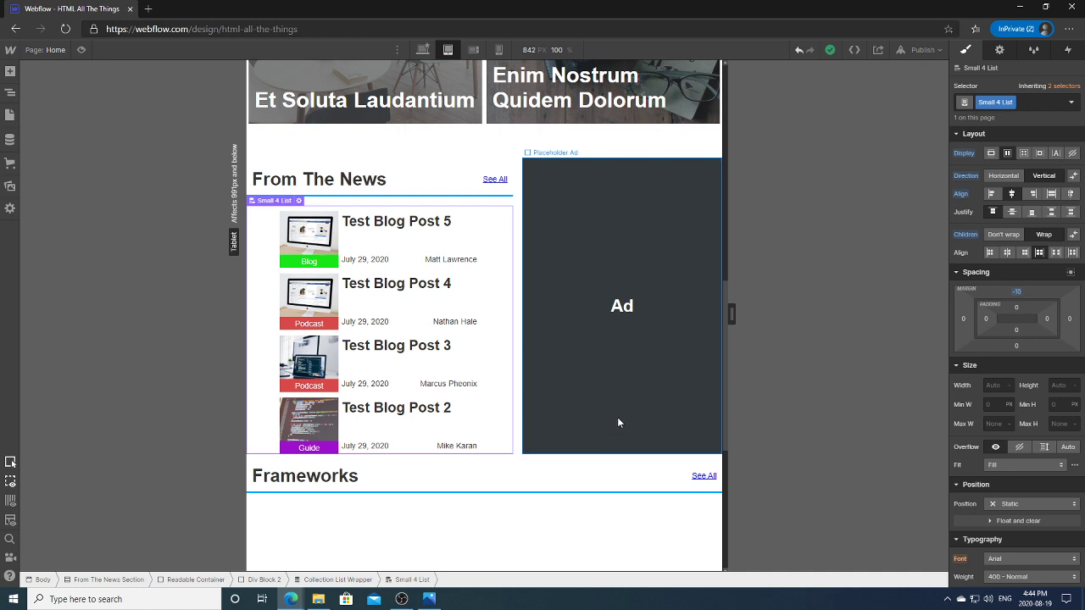
Show the Small 4 List's collection settings, then preview the page at the 568 px mobile landscape breakpoint.
{"action": "left_click", "coordinate": [999, 49]}
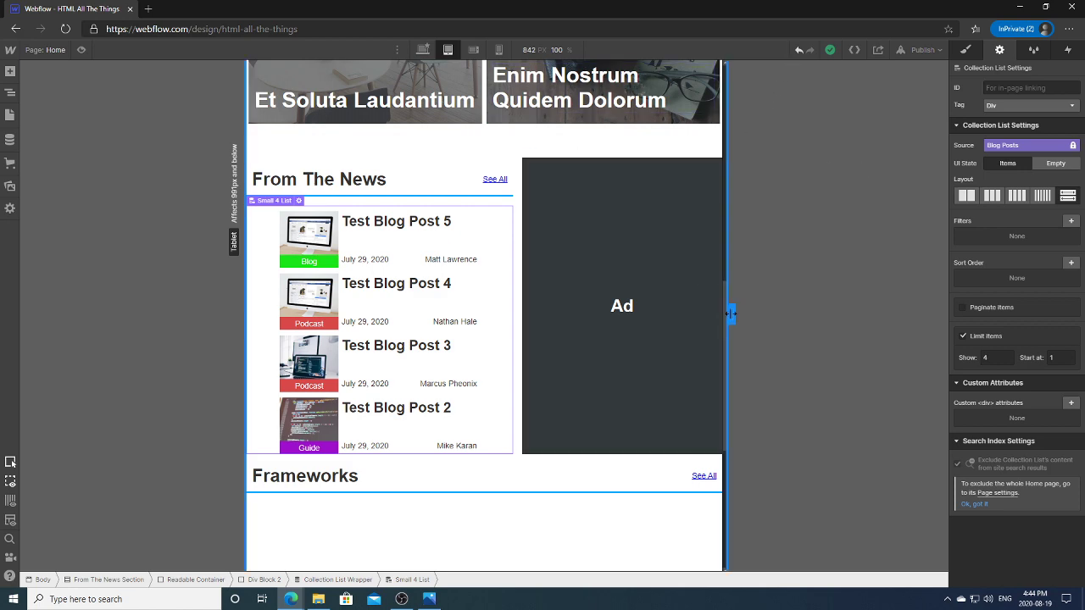
{"action": "mouse_move", "coordinate": [731, 314]}
{"action": "left_mouse_down"}
{"action": "mouse_move", "coordinate": [797, 309]}
{"action": "mouse_move", "coordinate": [738, 314]}
{"action": "left_mouse_up"}
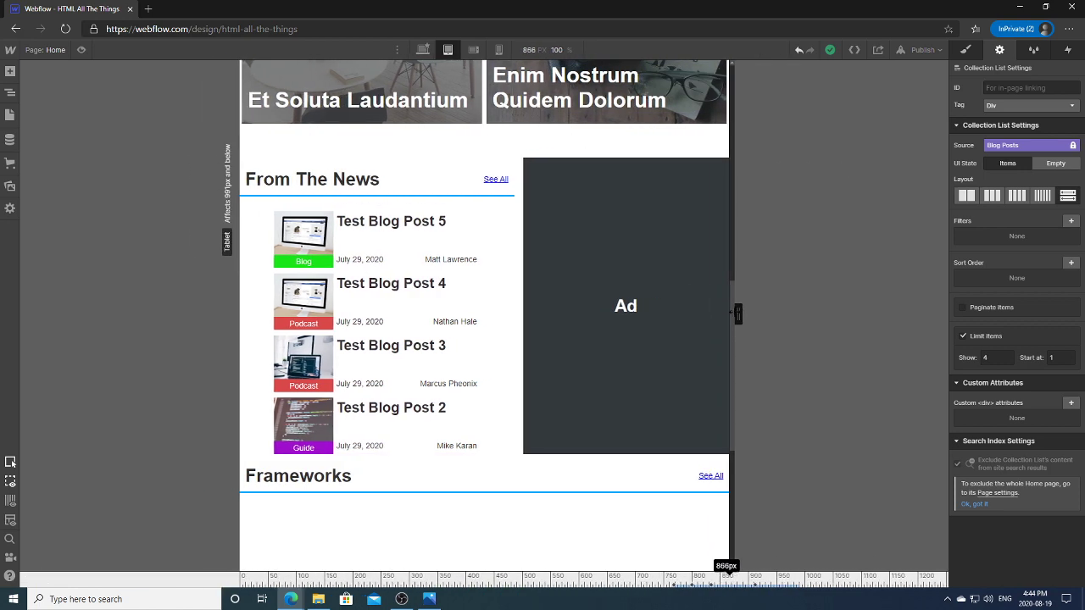
{"action": "left_click", "coordinate": [473, 49]}
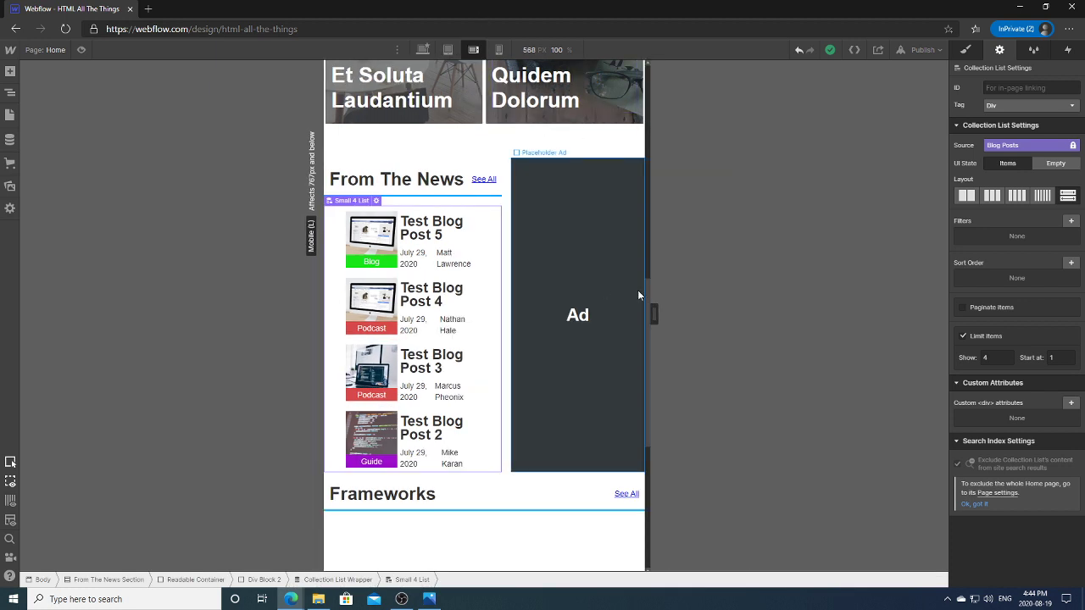
At a 624 px preview, set the Small 4 Item post card's width to 100%.
{"action": "left_click_drag", "start_coordinate": [653, 315], "coordinate": [669, 314]}
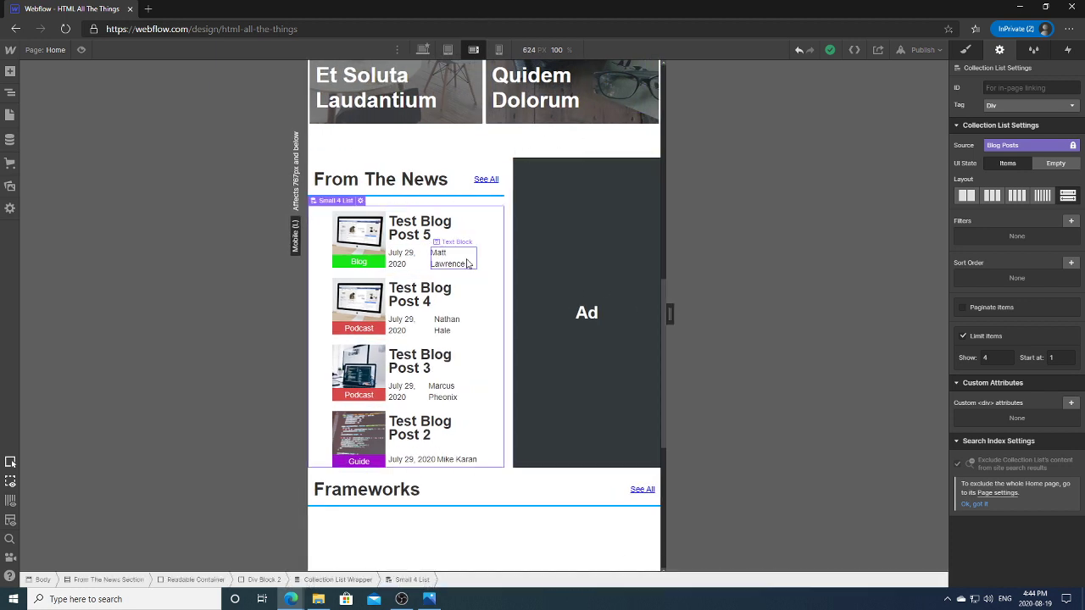
{"action": "left_click", "coordinate": [437, 229]}
{"action": "left_click", "coordinate": [10, 95]}
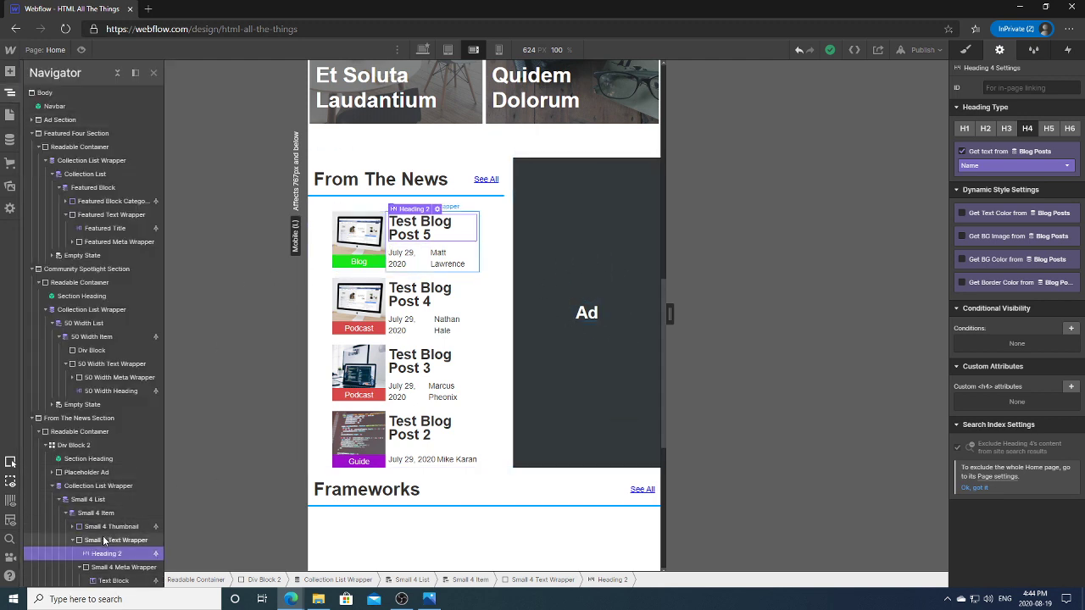
{"action": "left_click", "coordinate": [105, 515]}
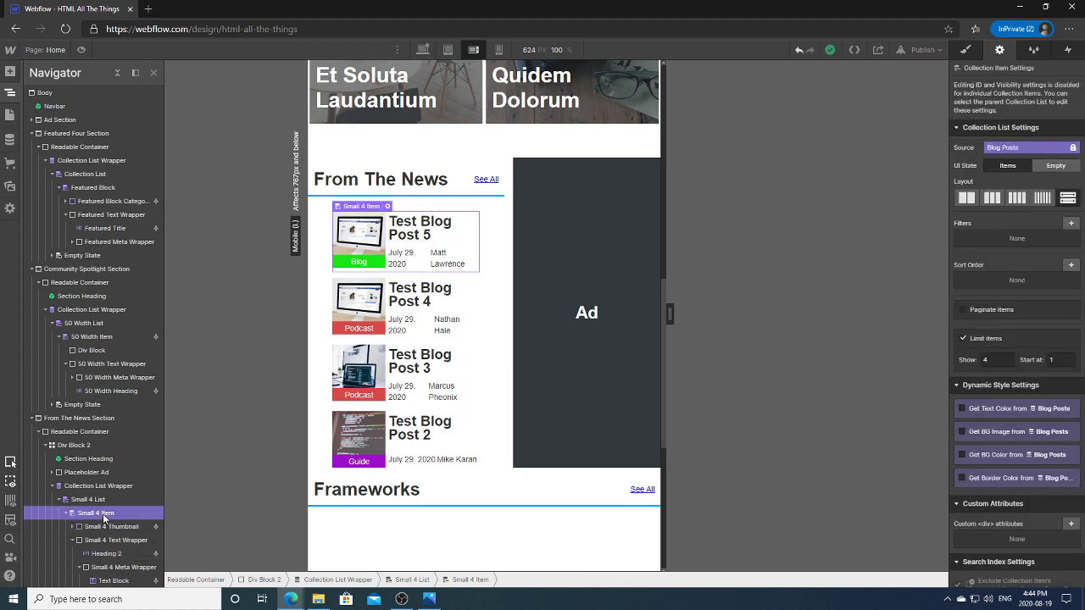
{"action": "left_click", "coordinate": [966, 50]}
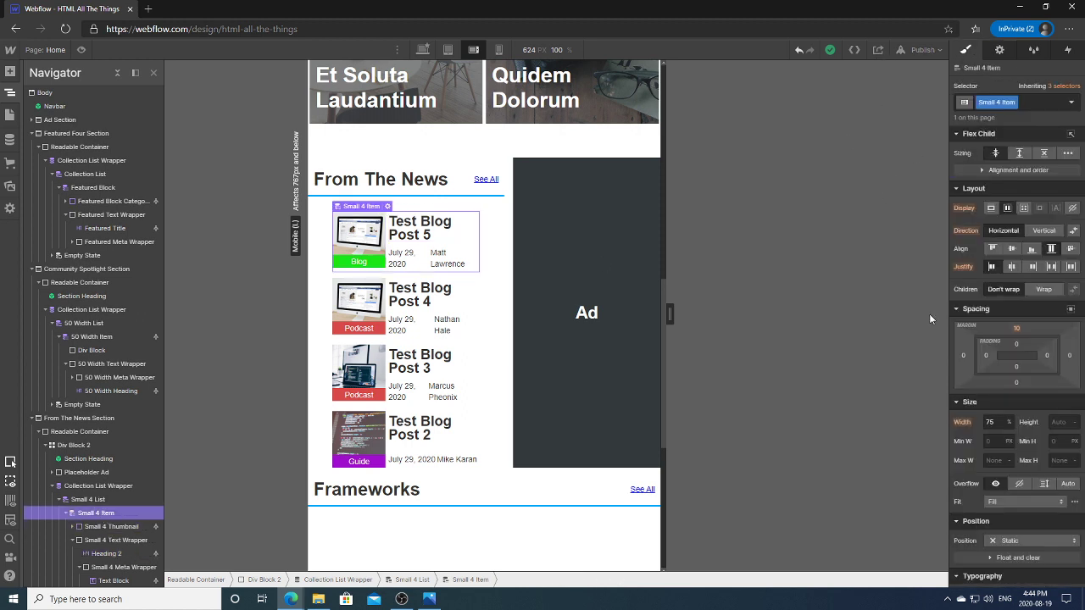
{"action": "left_click", "coordinate": [997, 421]}
{"action": "type", "text": "100"}
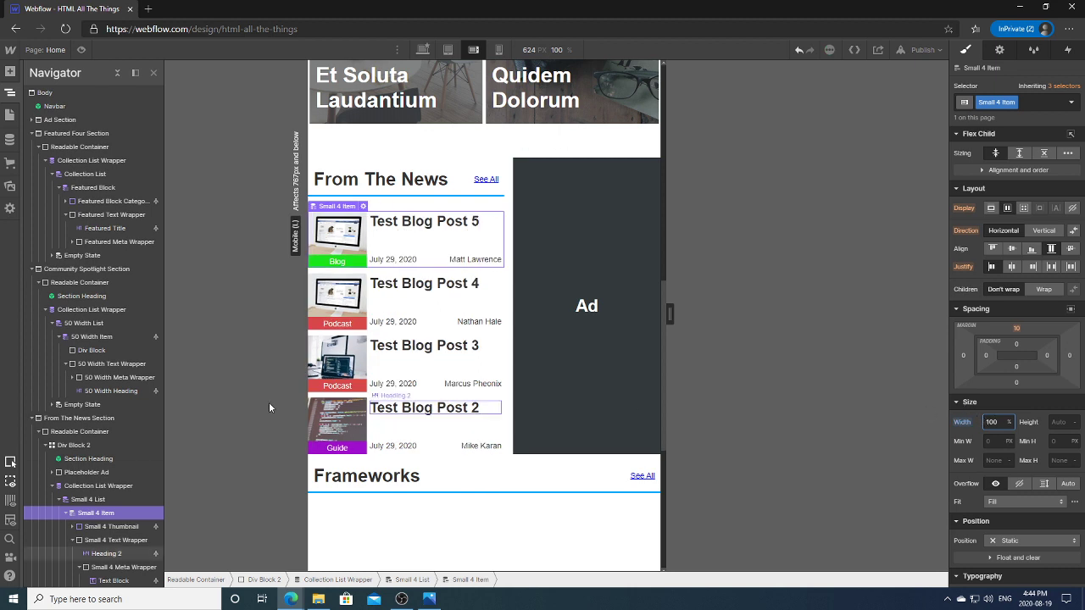
Select Div Block 2, the grid holding the news list and the Placeholder Ad.
{"action": "left_click", "coordinate": [105, 506]}
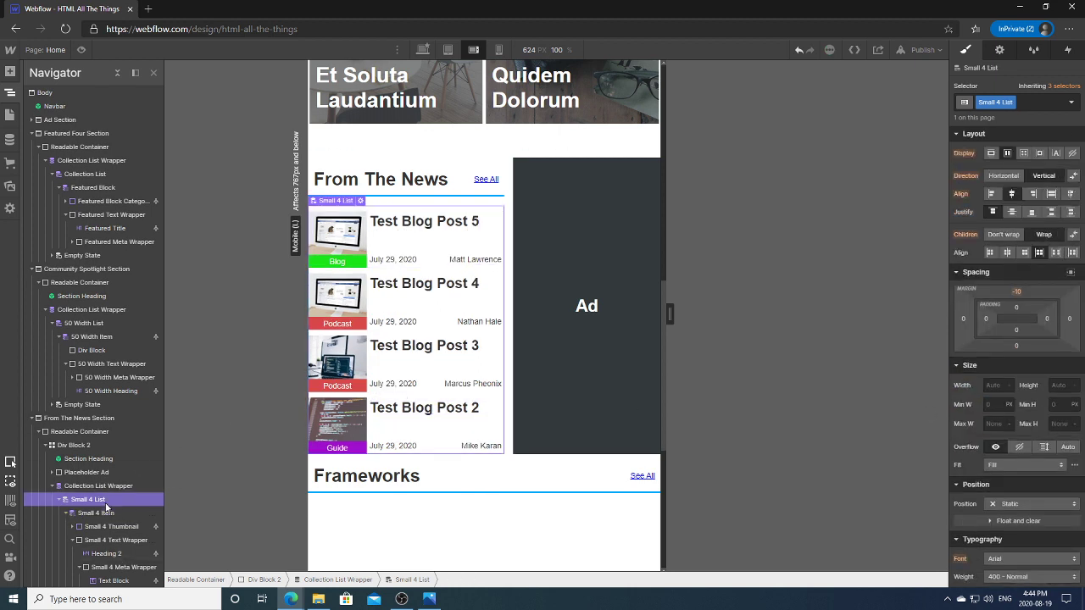
{"action": "left_click", "coordinate": [115, 487]}
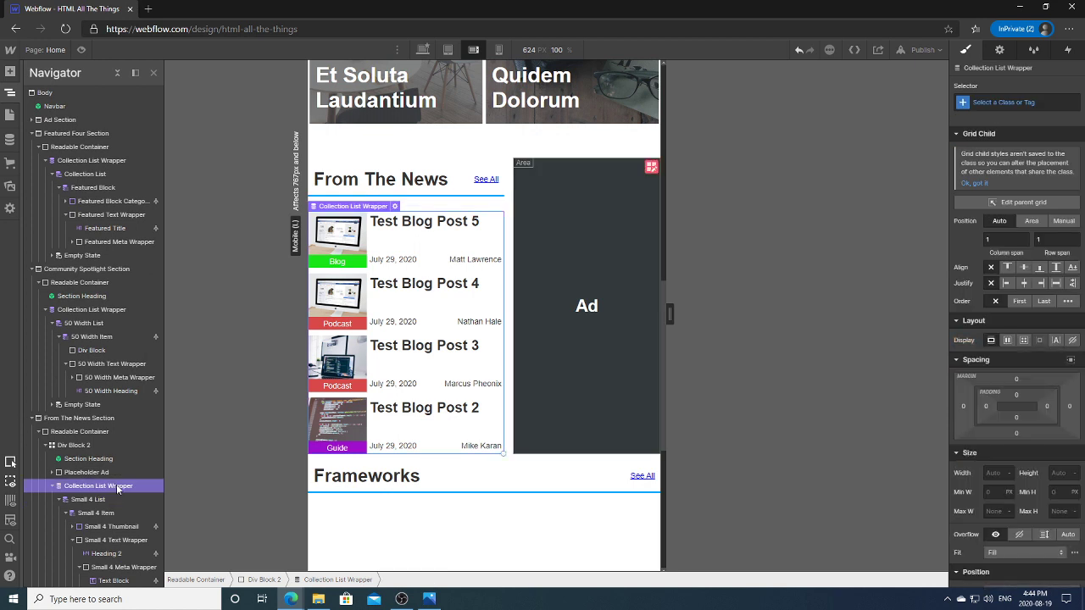
{"action": "left_click", "coordinate": [510, 361]}
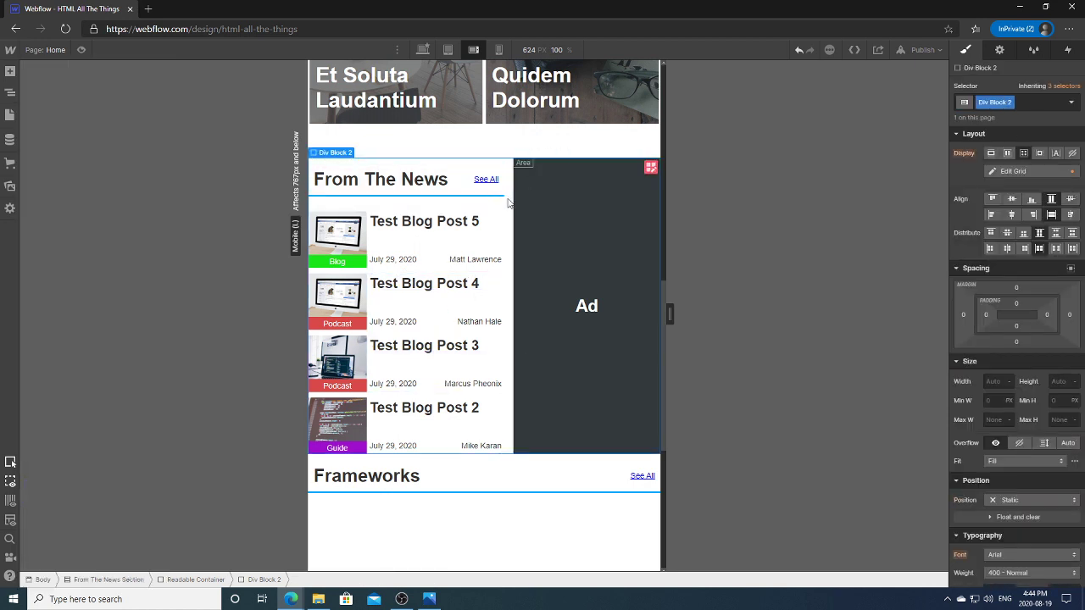
{"action": "left_click", "coordinate": [543, 210]}
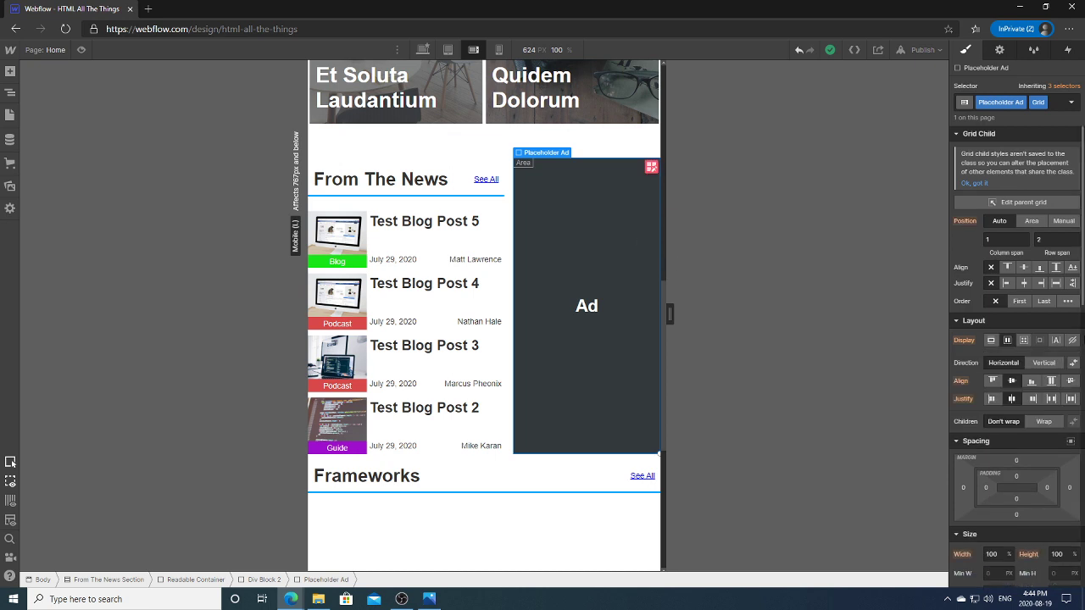
{"action": "left_click", "coordinate": [507, 360]}
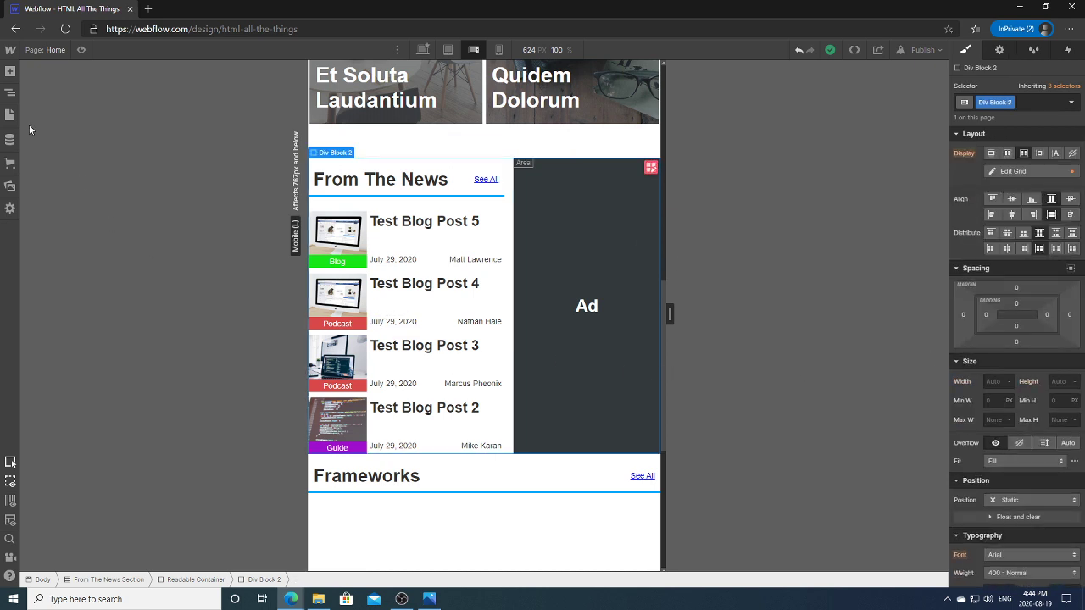
With the Navigator shown, inspect the Test Blog Post 4 wrapper and Ad, and narrow the preview to 600 px.
{"action": "left_click", "coordinate": [10, 92]}
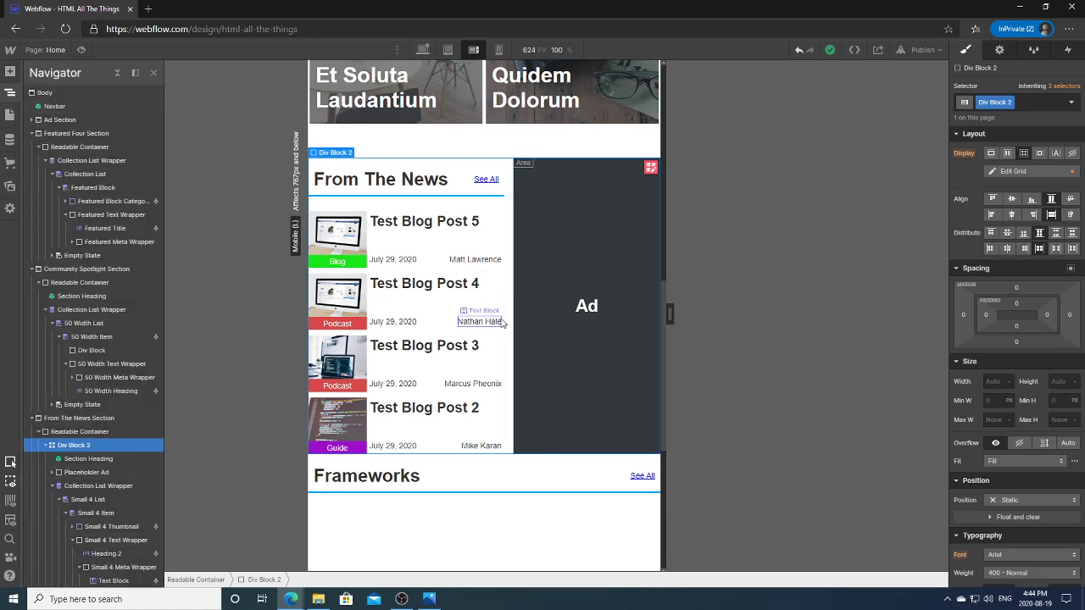
{"action": "left_click", "coordinate": [502, 318]}
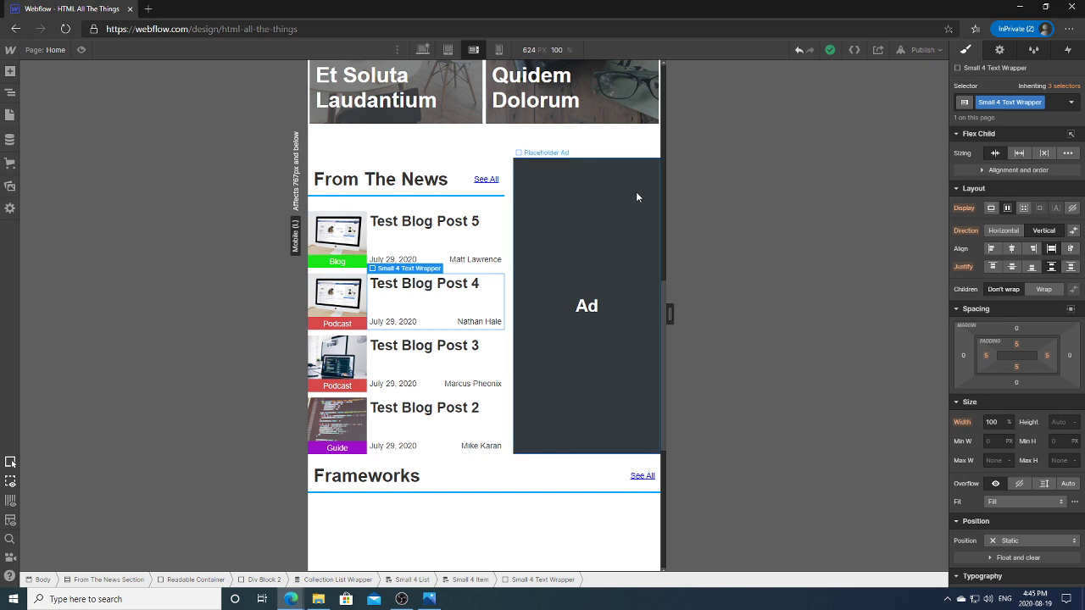
{"action": "left_click", "coordinate": [609, 201]}
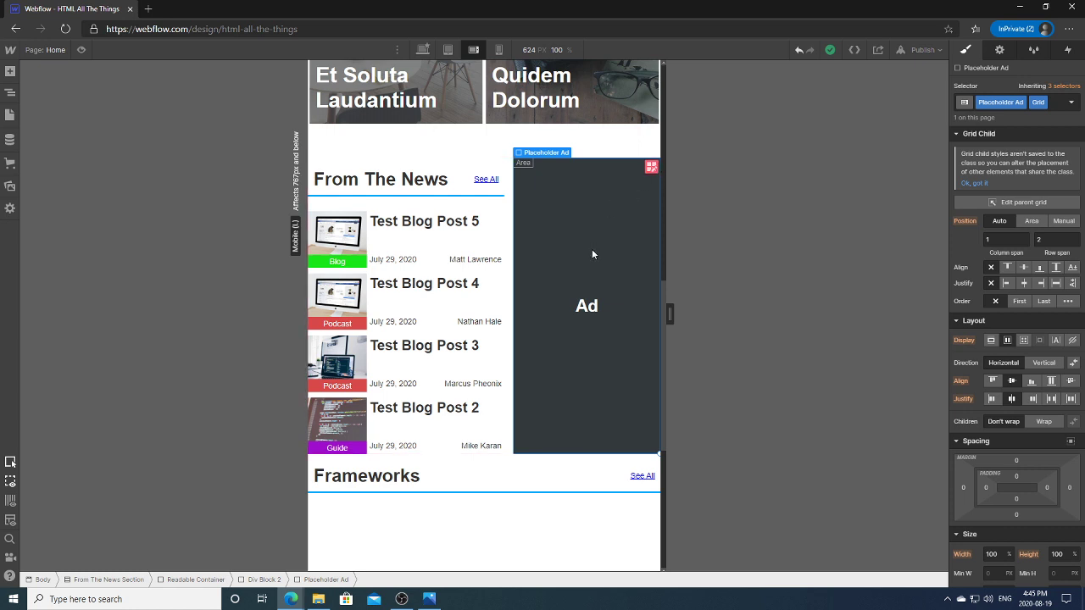
{"action": "mouse_move", "coordinate": [670, 315]}
{"action": "left_mouse_down"}
{"action": "mouse_move", "coordinate": [713, 315]}
{"action": "mouse_move", "coordinate": [655, 315]}
{"action": "left_mouse_up"}
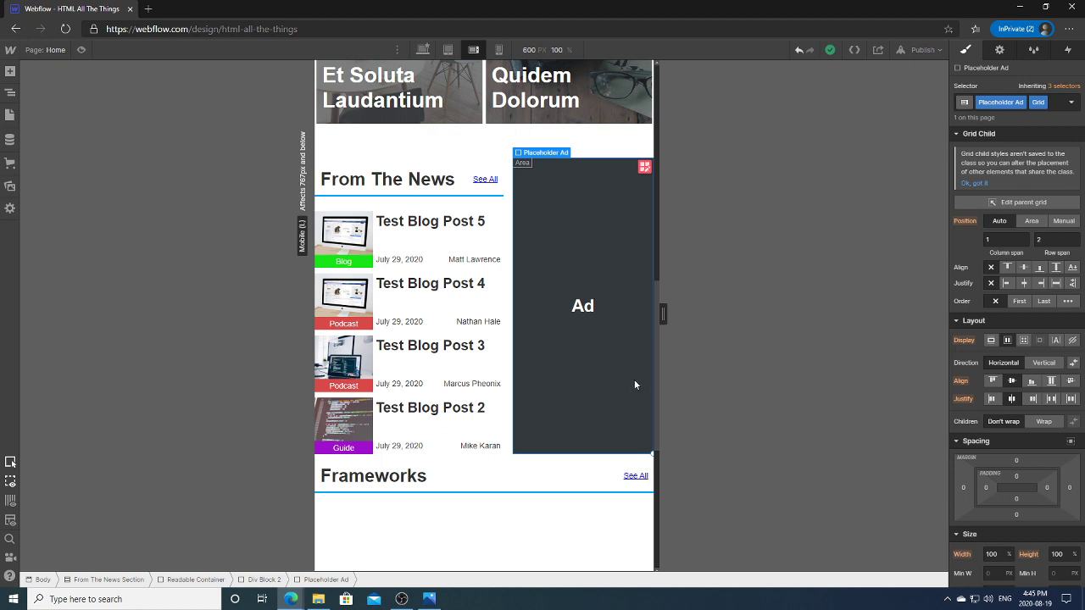
Step up from the post text wrapper through Small 4 Item, Collection List Wrapper and Section Heading to Div Block 2.
{"action": "left_click", "coordinate": [500, 307]}
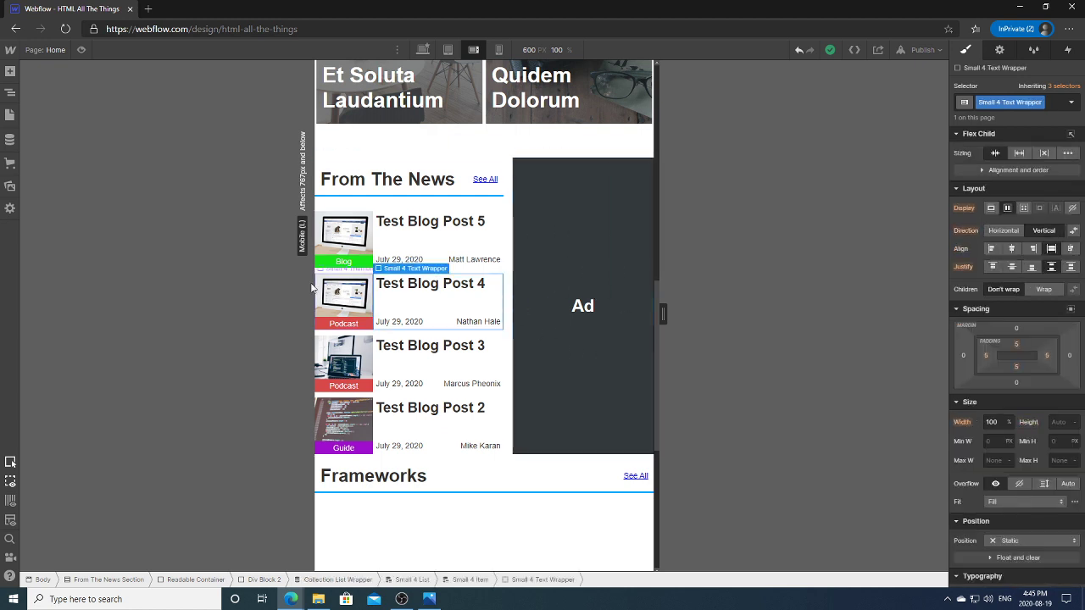
{"action": "left_click", "coordinate": [16, 97]}
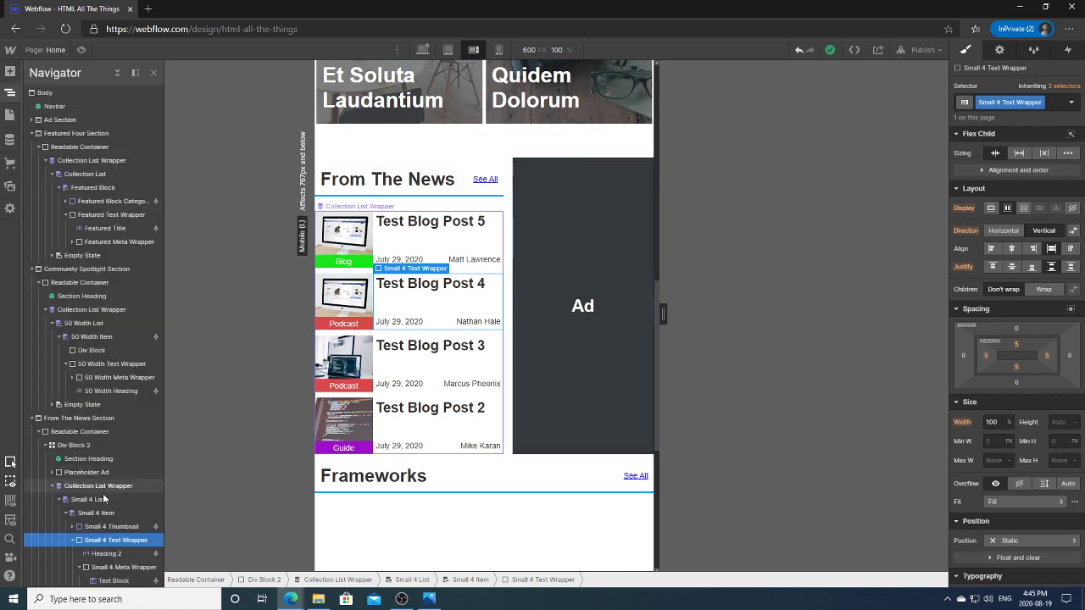
{"action": "left_click", "coordinate": [96, 512]}
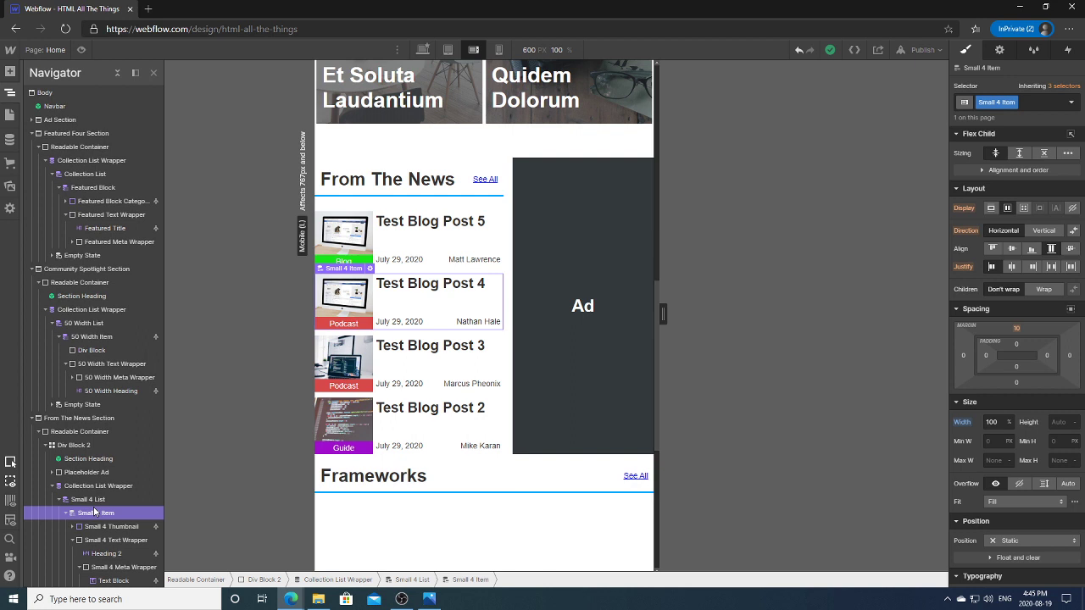
{"action": "left_click", "coordinate": [88, 500]}
{"action": "left_click", "coordinate": [85, 486]}
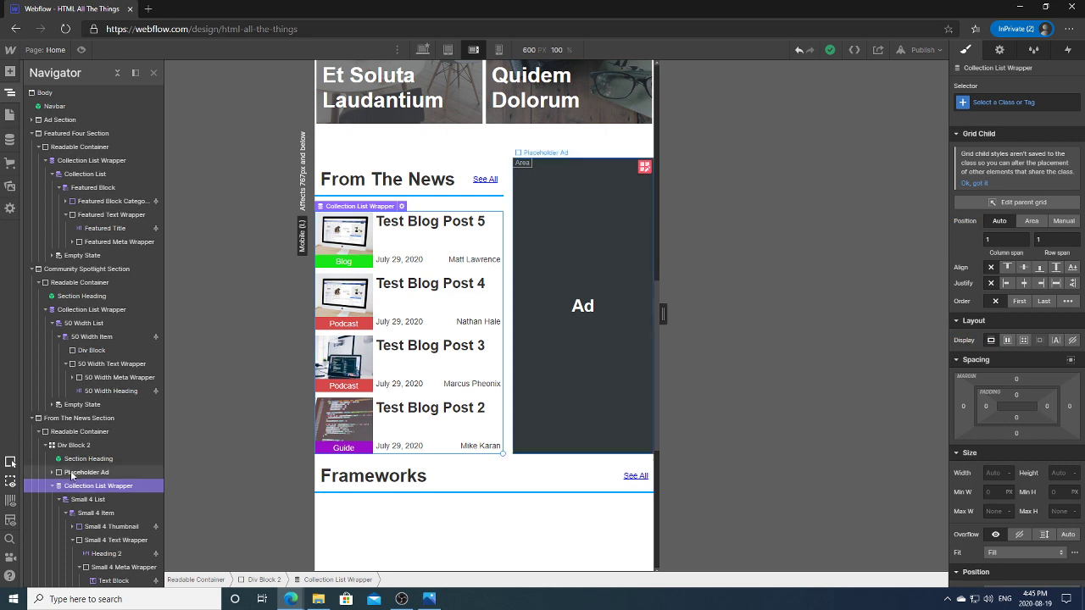
{"action": "left_click", "coordinate": [85, 462]}
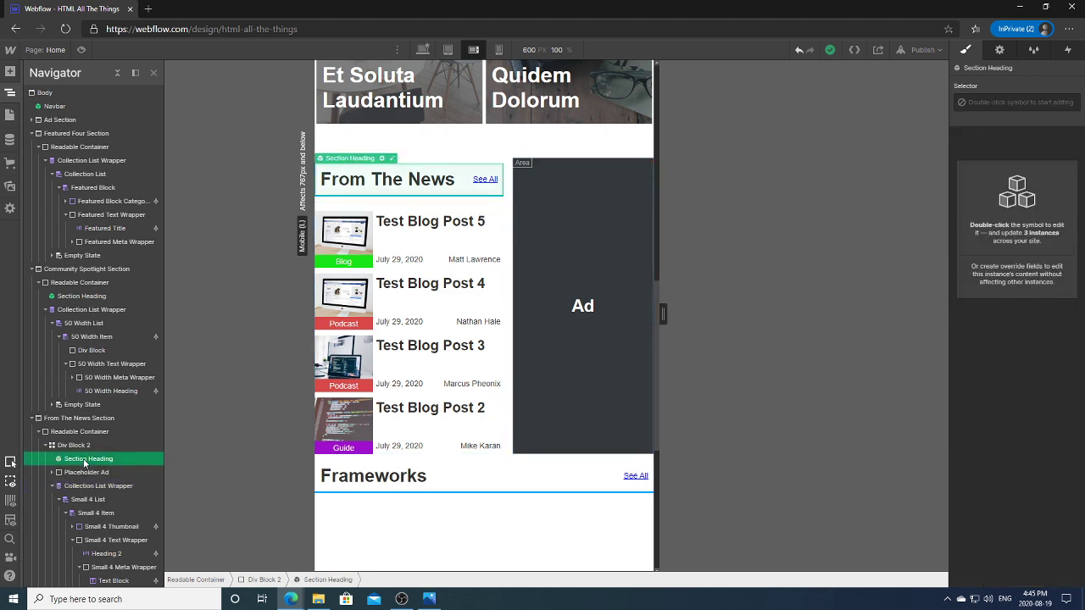
{"action": "left_click", "coordinate": [89, 447]}
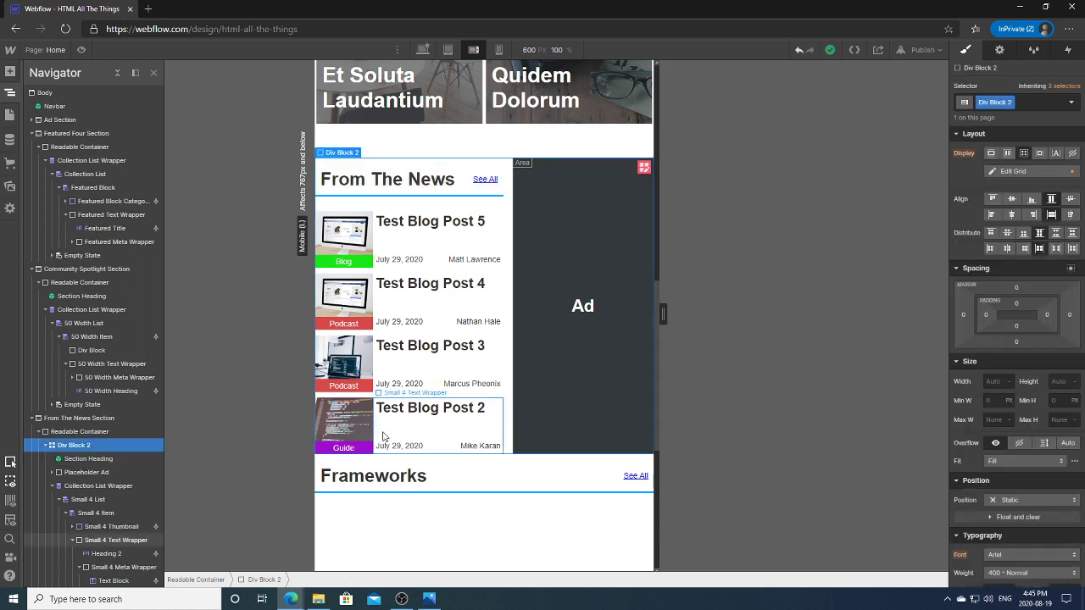
Reduce Div Block 2's grid column gap from 16 px while keeping the 1fr/0.75fr column widths.
{"action": "left_click_drag", "start_coordinate": [1083, 317], "coordinate": [1083, 344]}
{"action": "left_click", "coordinate": [643, 168]}
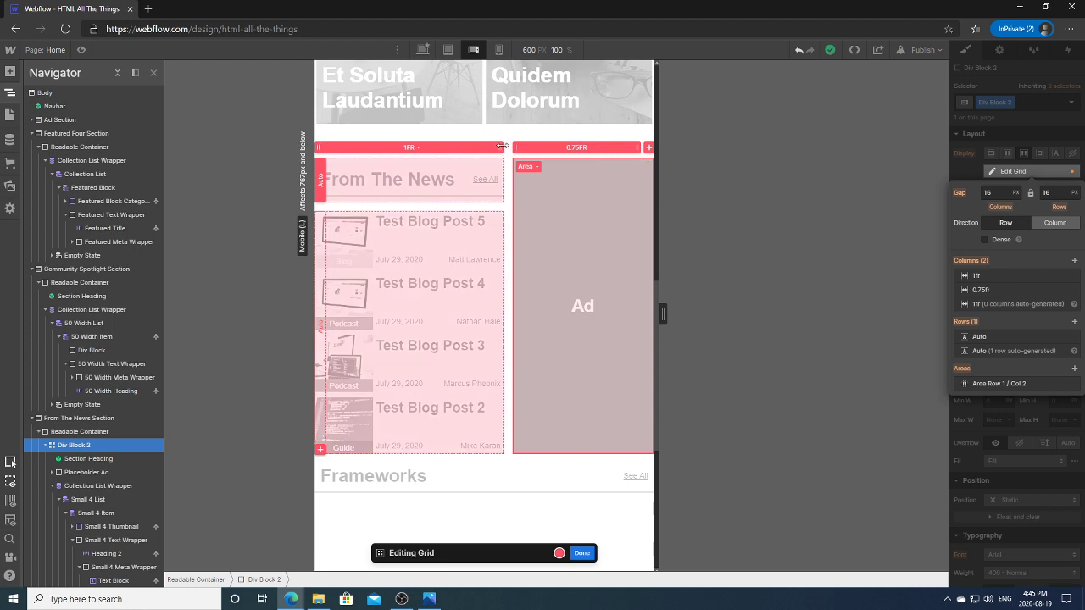
{"action": "left_click_drag", "start_coordinate": [502, 147], "coordinate": [533, 148]}
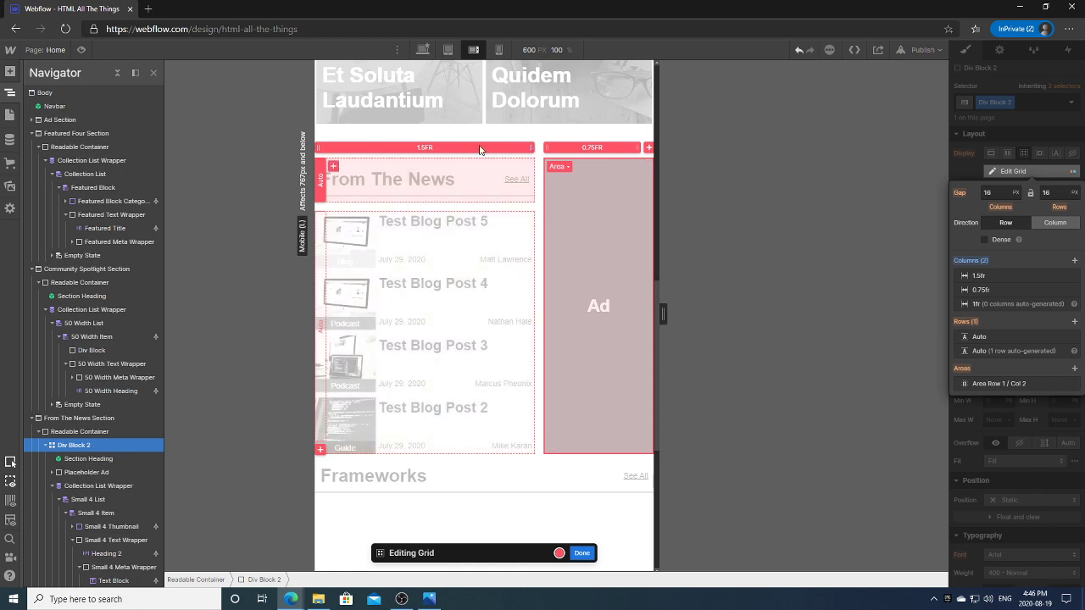
{"action": "left_click", "coordinate": [800, 49]}
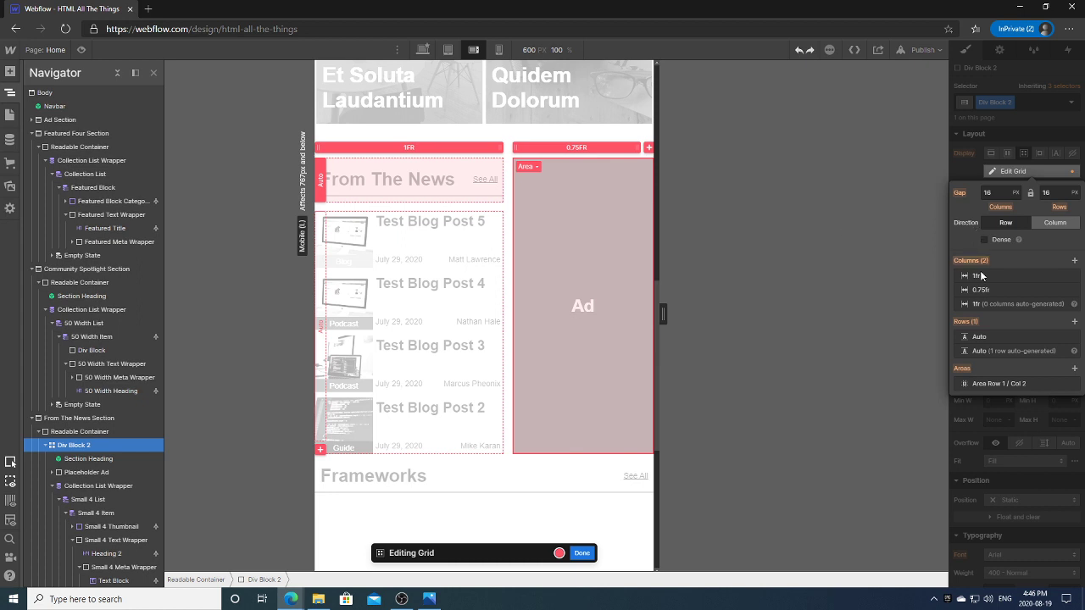
{"action": "left_click", "coordinate": [992, 192]}
{"action": "type", "text": "10"}
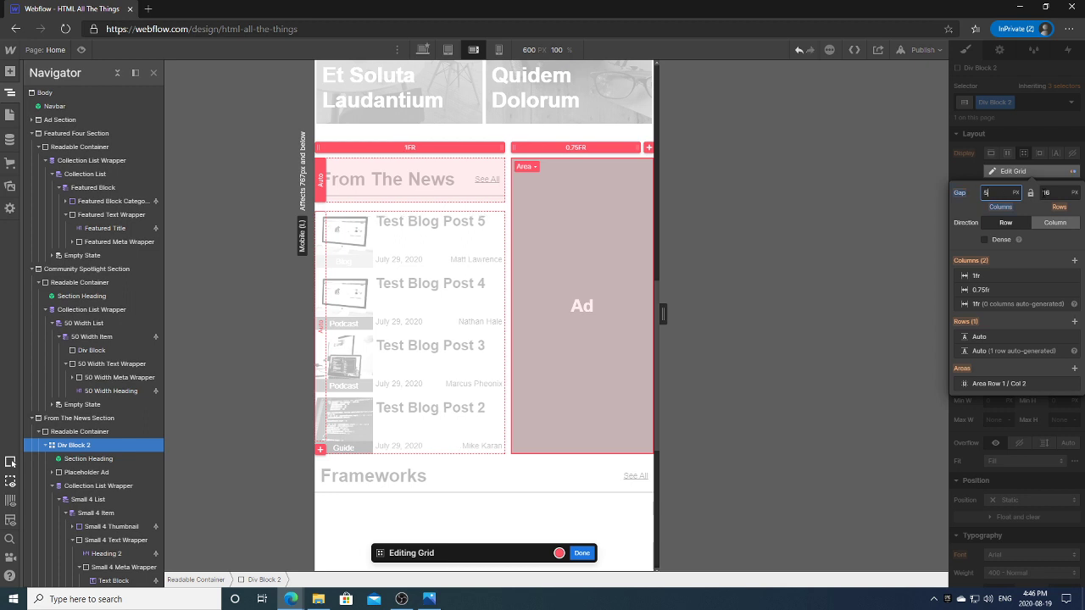
{"action": "left_click", "coordinate": [963, 172]}
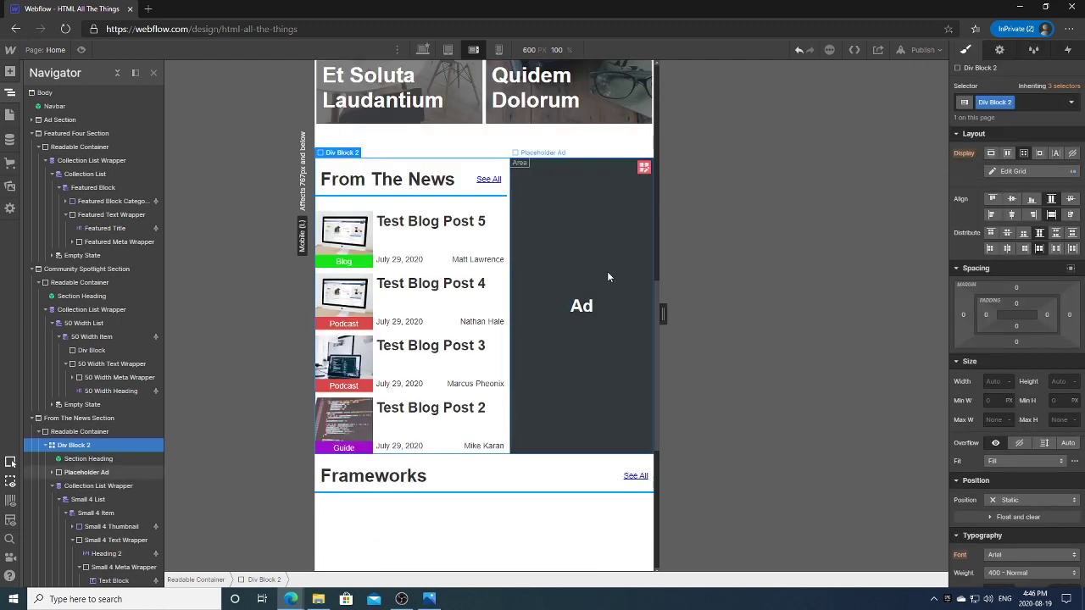
{"action": "left_click", "coordinate": [436, 244]}
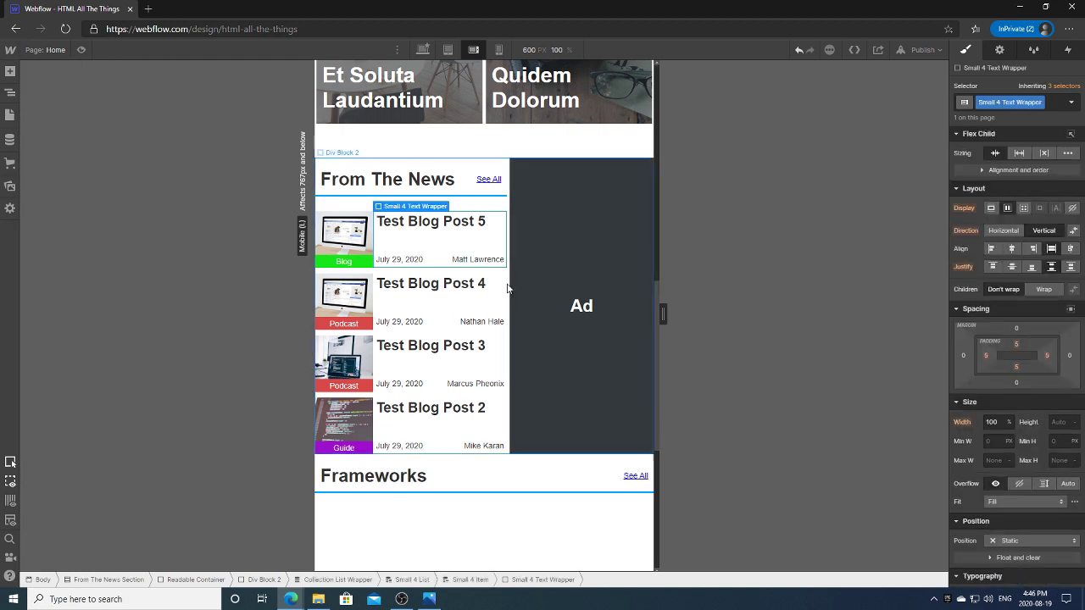
{"action": "left_click", "coordinate": [451, 297]}
Select the Small 4 List in the Navigator and set its left padding to 10 px.
{"action": "left_click", "coordinate": [10, 94]}
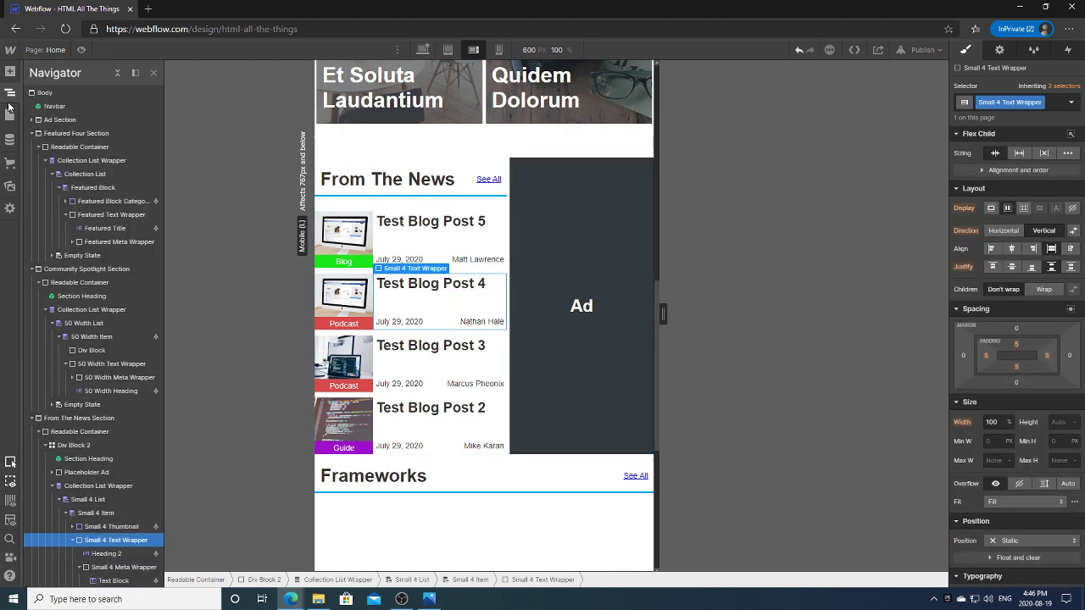
{"action": "left_click", "coordinate": [115, 514]}
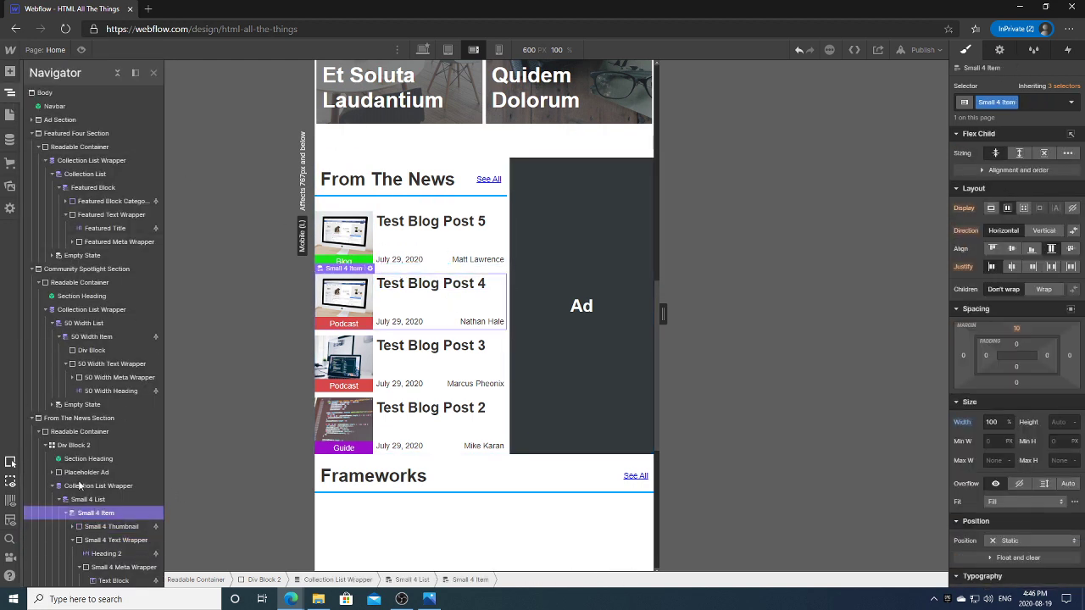
{"action": "left_click", "coordinate": [85, 500]}
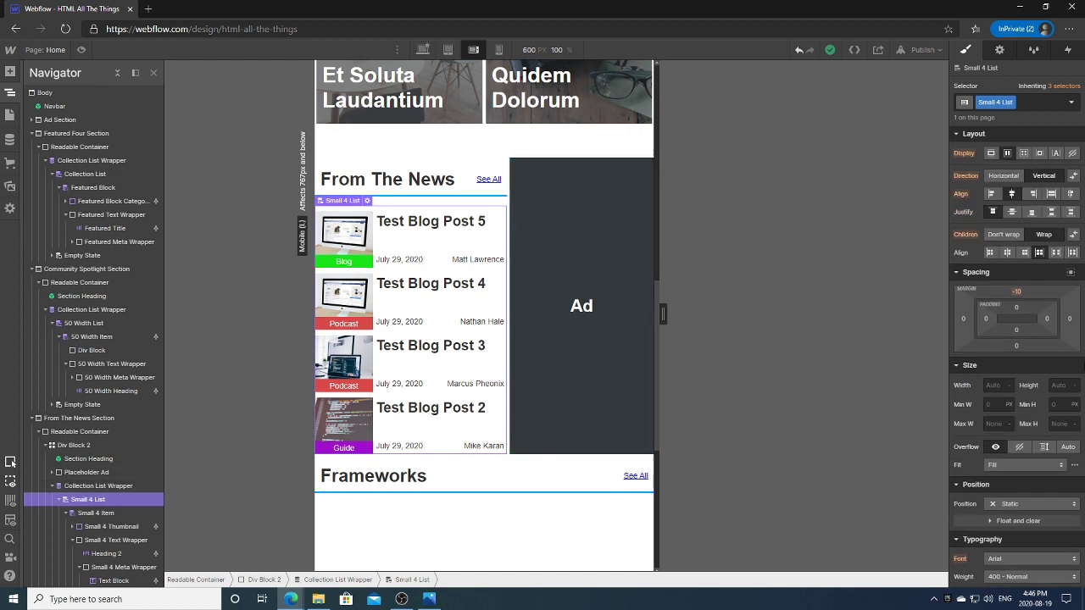
{"action": "left_click", "coordinate": [986, 319]}
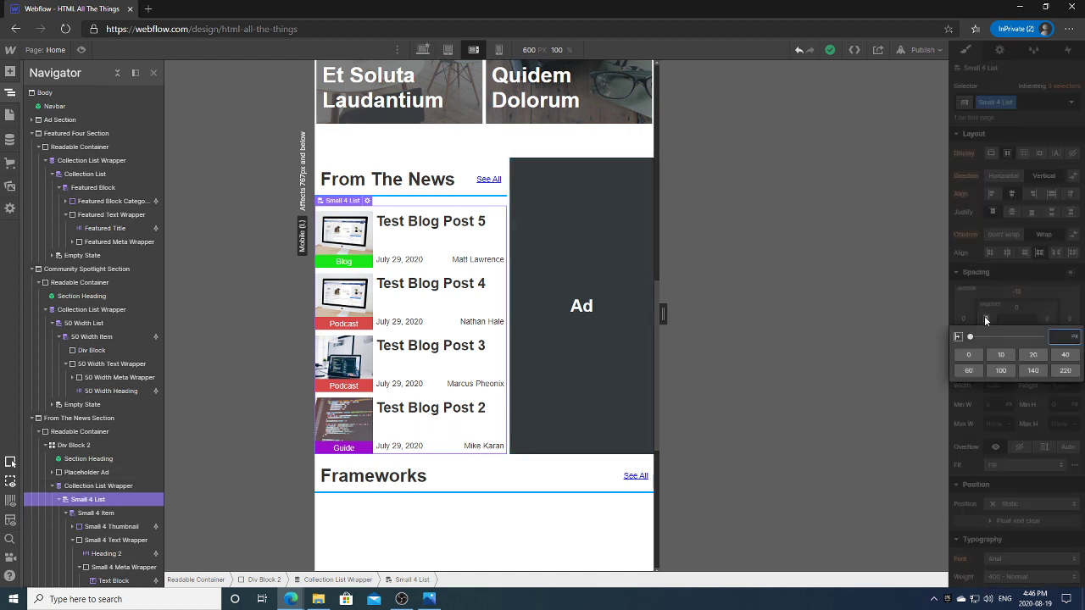
{"action": "key", "text": "Escape"}
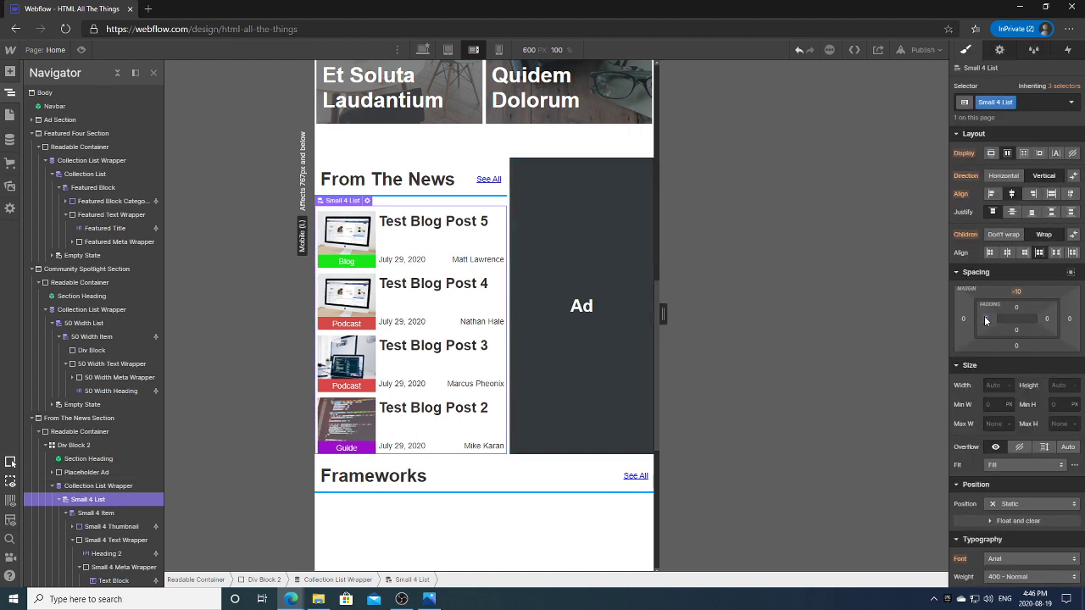
{"action": "left_click", "coordinate": [986, 320]}
{"action": "type", "text": "10"}
{"action": "key", "text": "Return"}
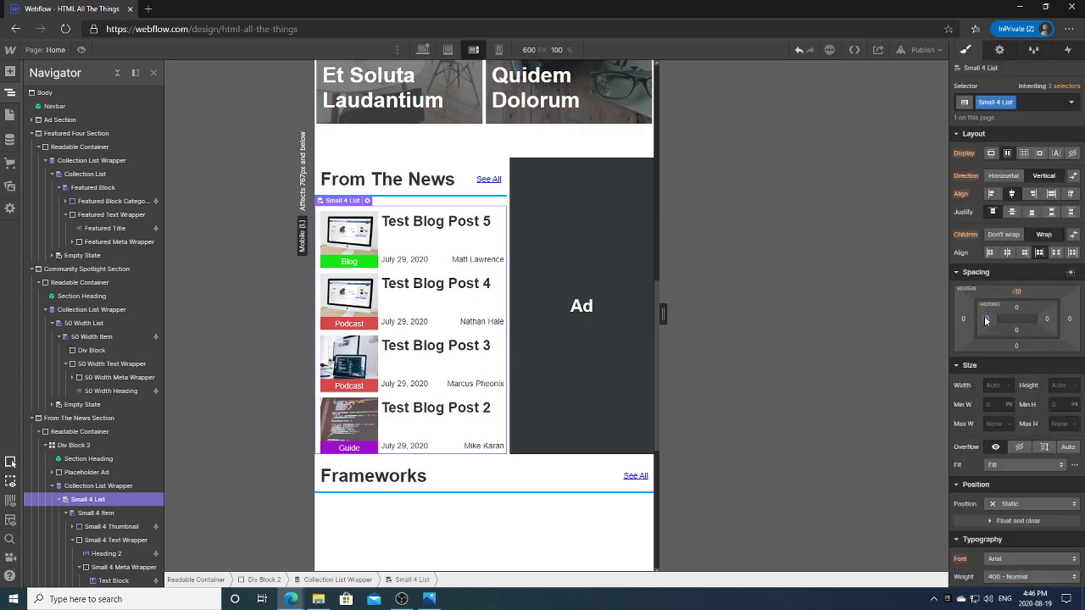
{"action": "left_click", "coordinate": [585, 240]}
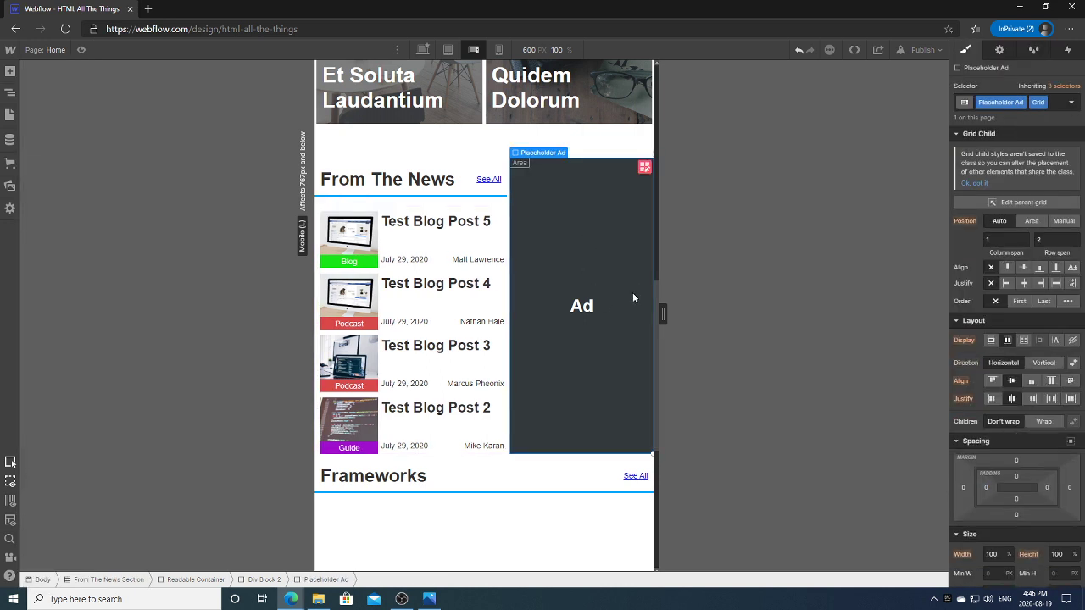
Widen the page preview to 767 px and enter Edit Grid on the Div Block 2 grid.
{"action": "left_click_drag", "start_coordinate": [666, 313], "coordinate": [712, 315]}
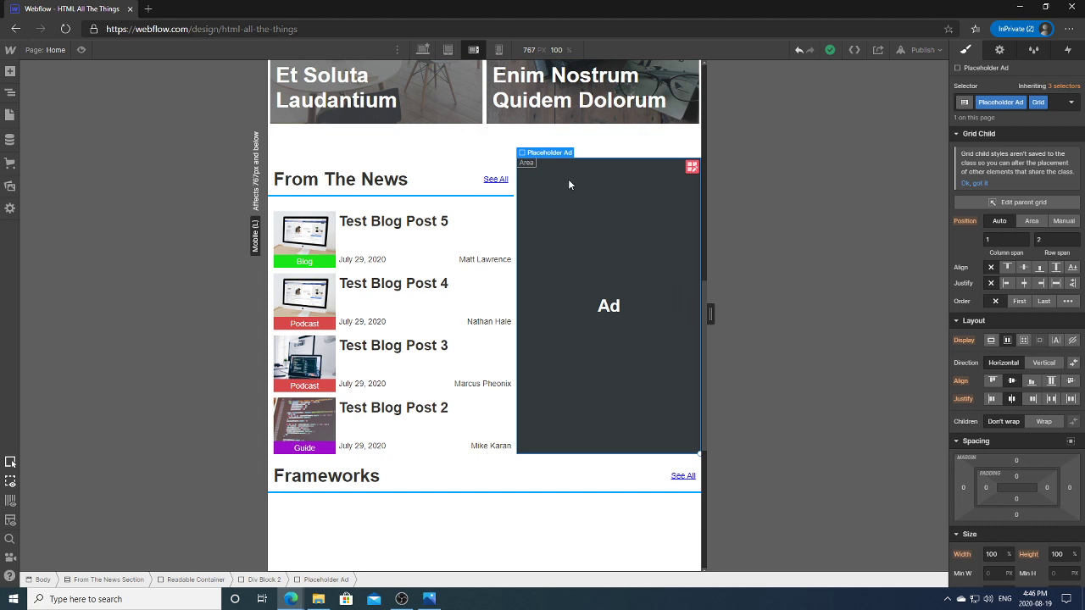
{"action": "left_click", "coordinate": [692, 168]}
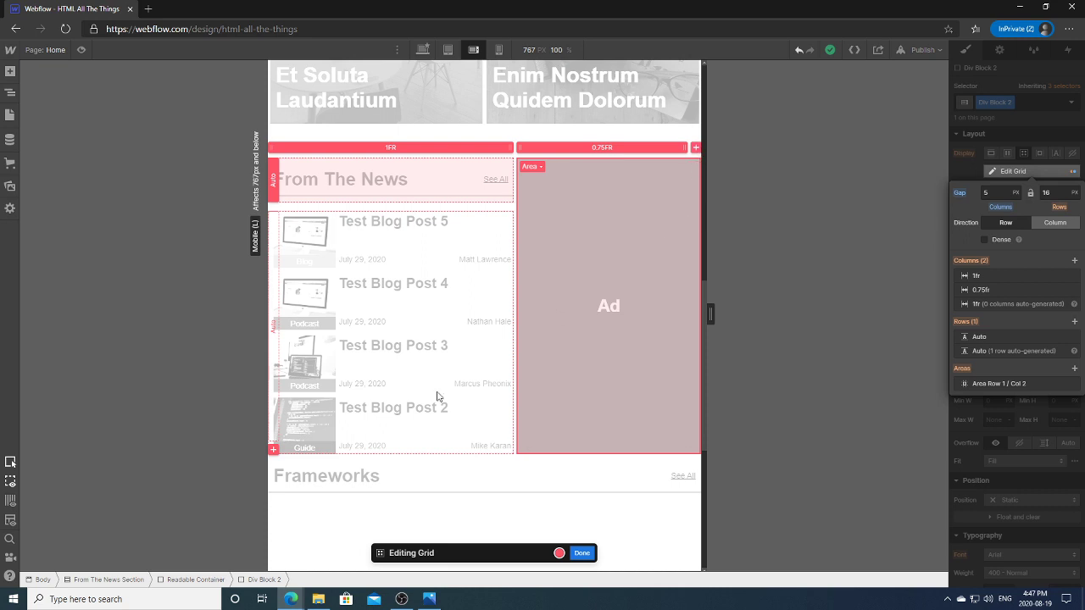
Add a second row to the news grid and move the Ad area down into row 2.
{"action": "left_click", "coordinate": [273, 450]}
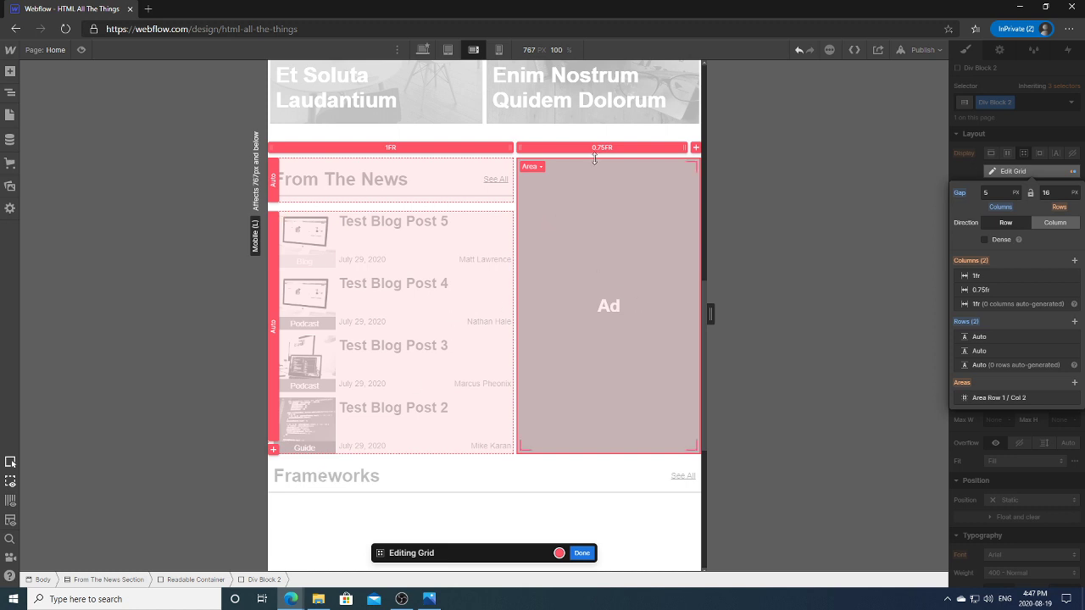
{"action": "left_click_drag", "start_coordinate": [598, 162], "coordinate": [596, 211]}
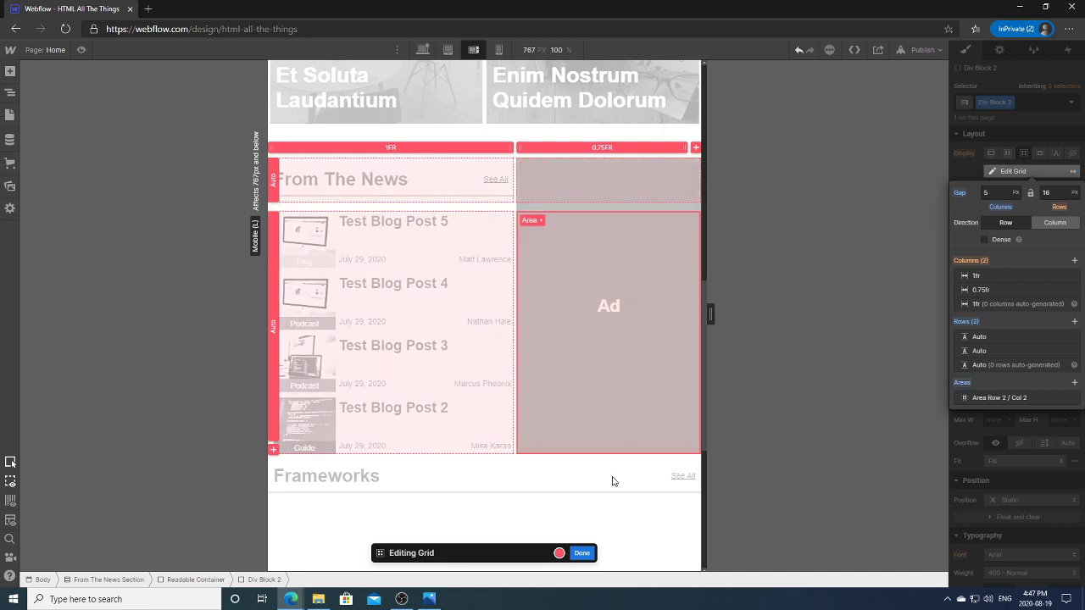
{"action": "left_click", "coordinate": [582, 553]}
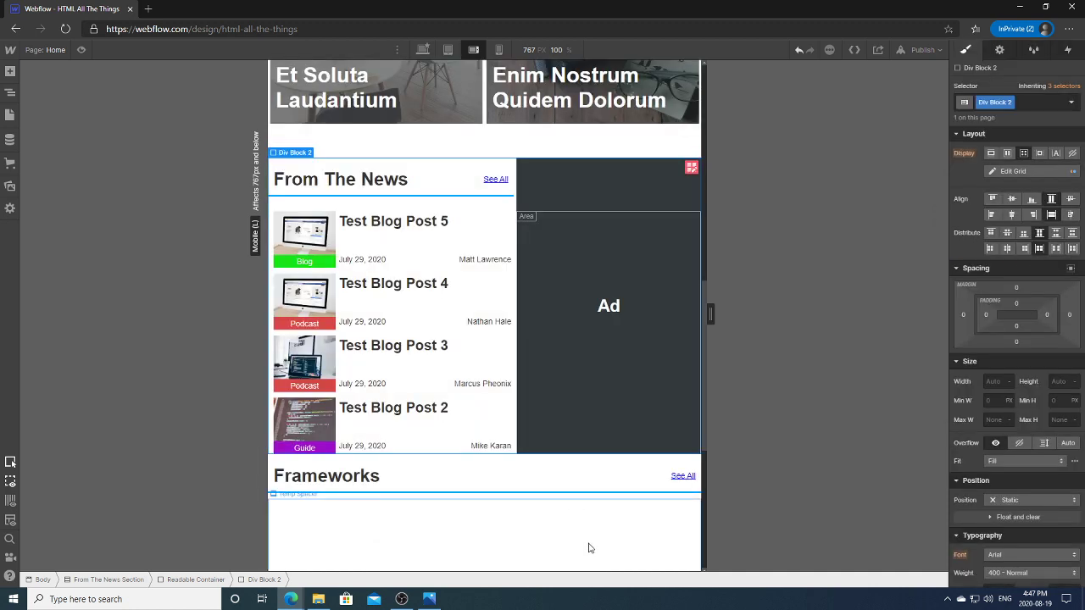
Reopen the grid editor, inspect the Ad area's settings, and restore the accidentally deleted grid.
{"action": "left_click", "coordinate": [582, 186]}
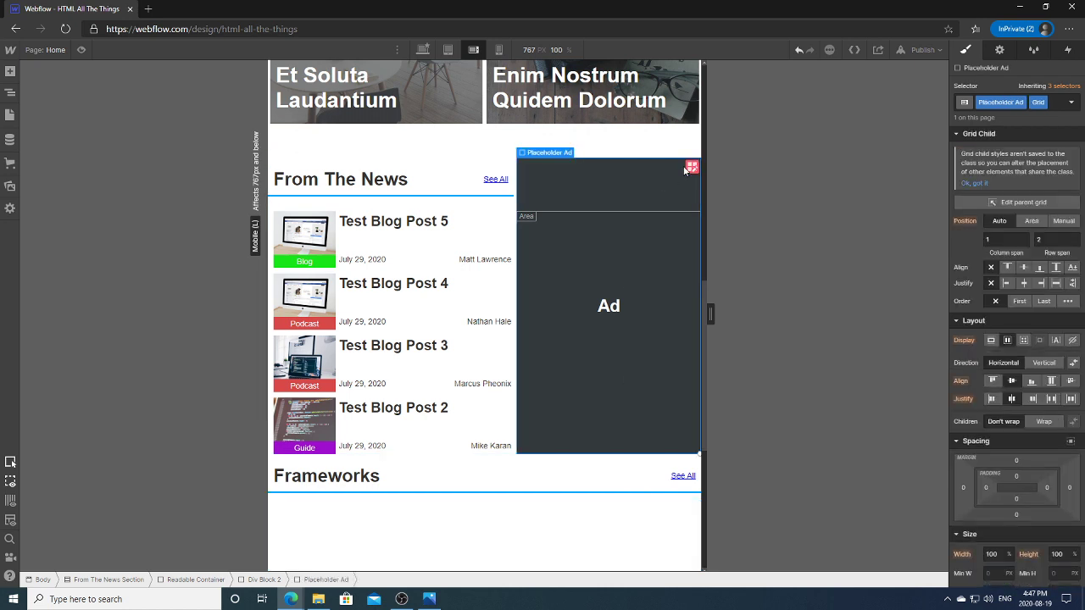
{"action": "left_click", "coordinate": [688, 168]}
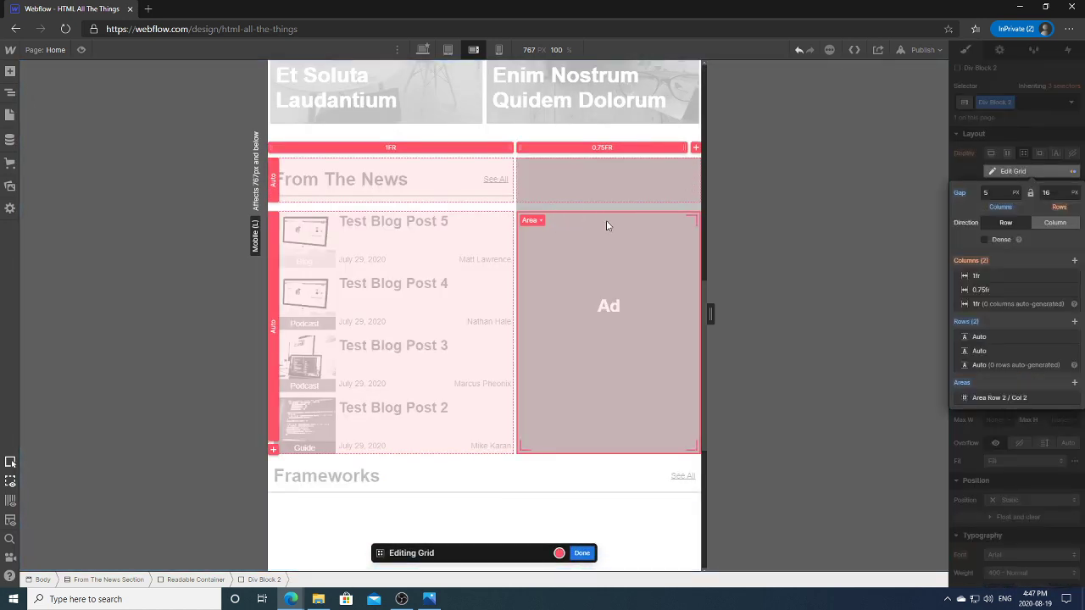
{"action": "left_click", "coordinate": [540, 221]}
{"action": "left_click", "coordinate": [543, 222]}
{"action": "left_click", "coordinate": [543, 222]}
{"action": "left_click", "coordinate": [540, 223]}
{"action": "left_click", "coordinate": [1000, 173]}
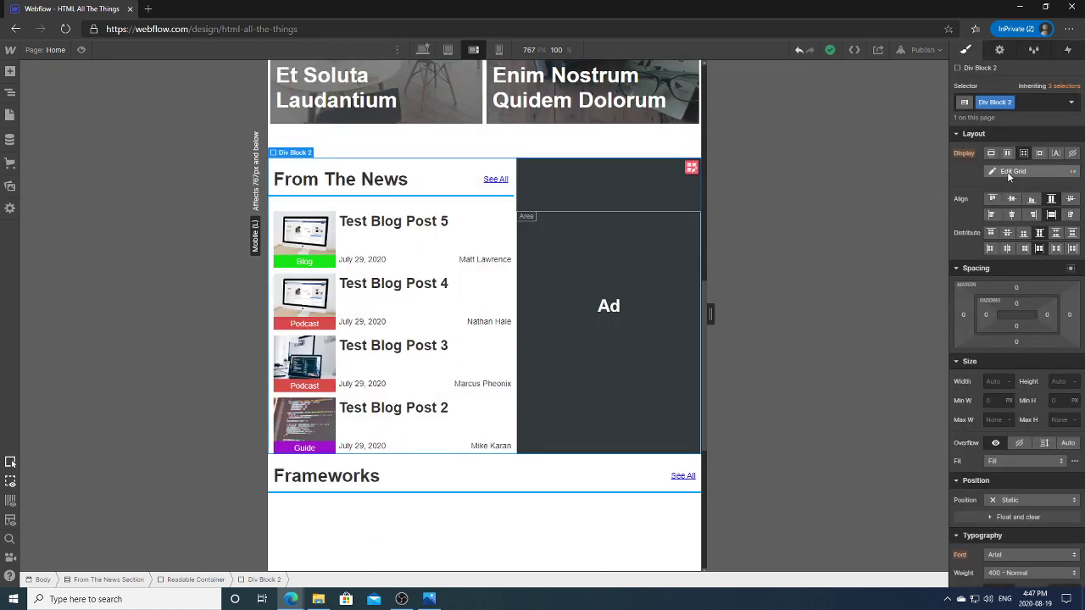
{"action": "left_click", "coordinate": [692, 167]}
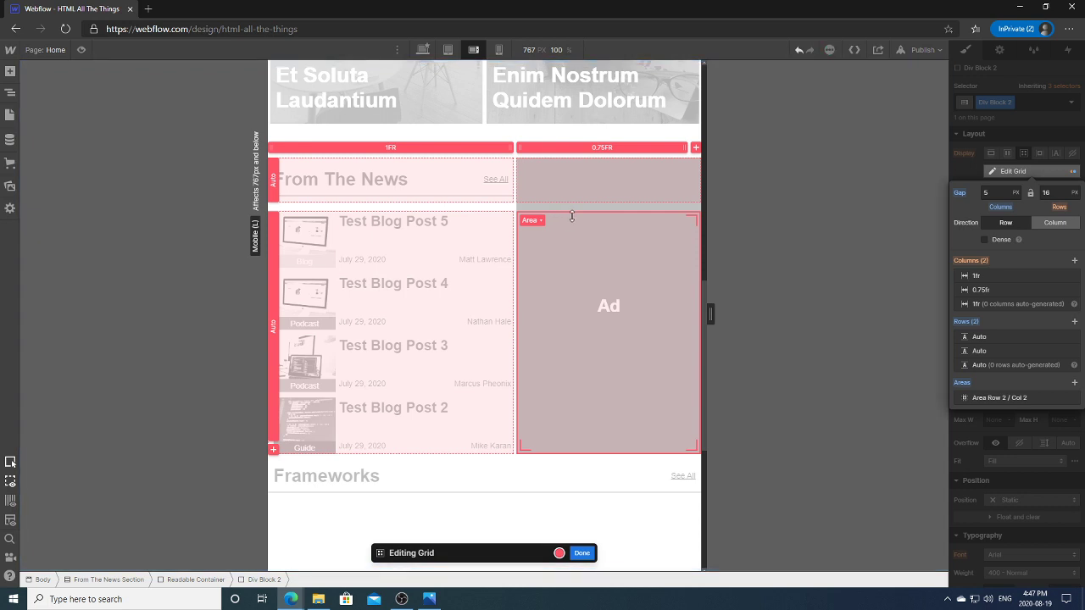
{"action": "key", "text": "Delete"}
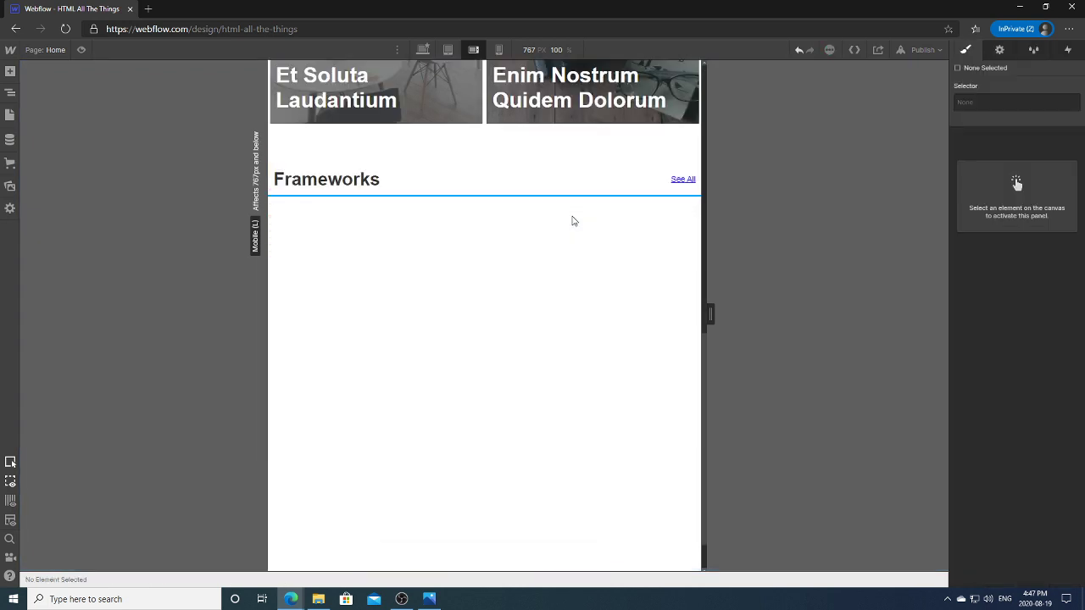
{"action": "key", "text": "ctrl+z"}
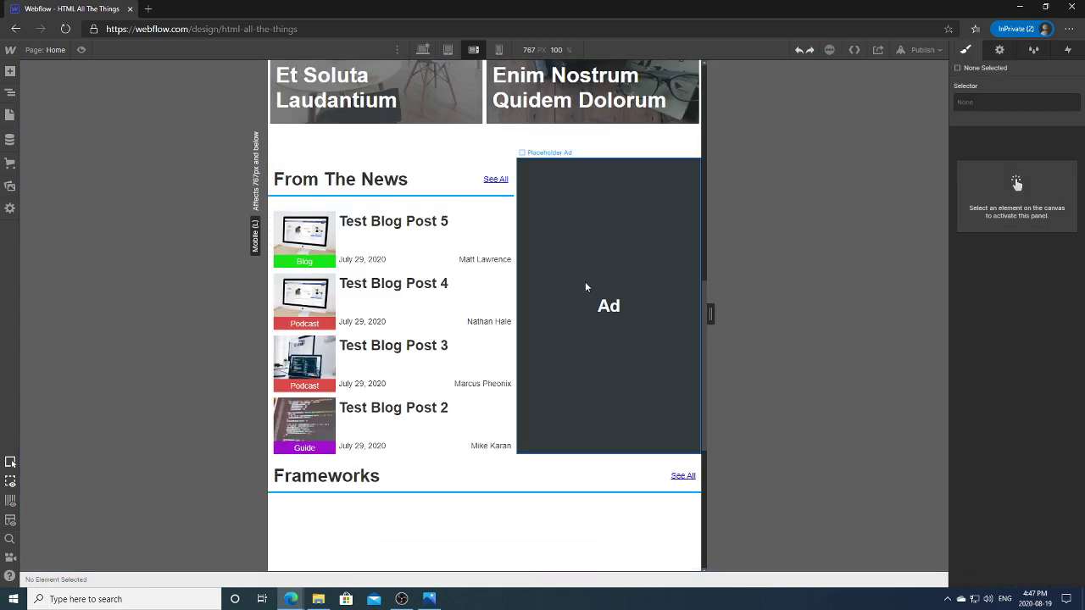
Remove the 'Area Row 2 / Col 2' grid area and widen the row gap to 18 px.
{"action": "left_click", "coordinate": [644, 218]}
{"action": "left_click", "coordinate": [691, 168]}
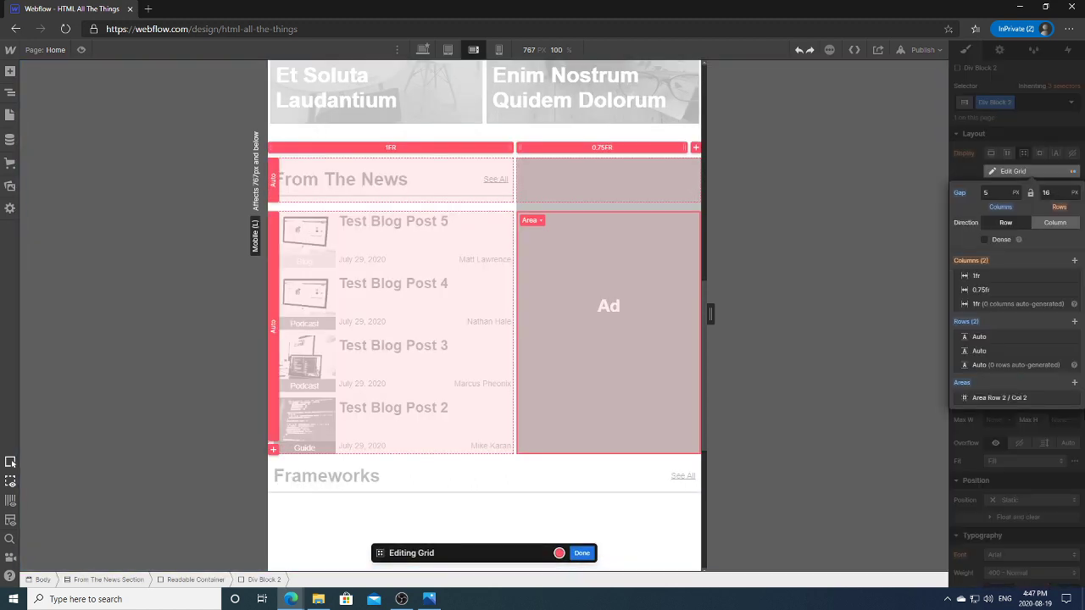
{"action": "left_click", "coordinate": [1075, 400]}
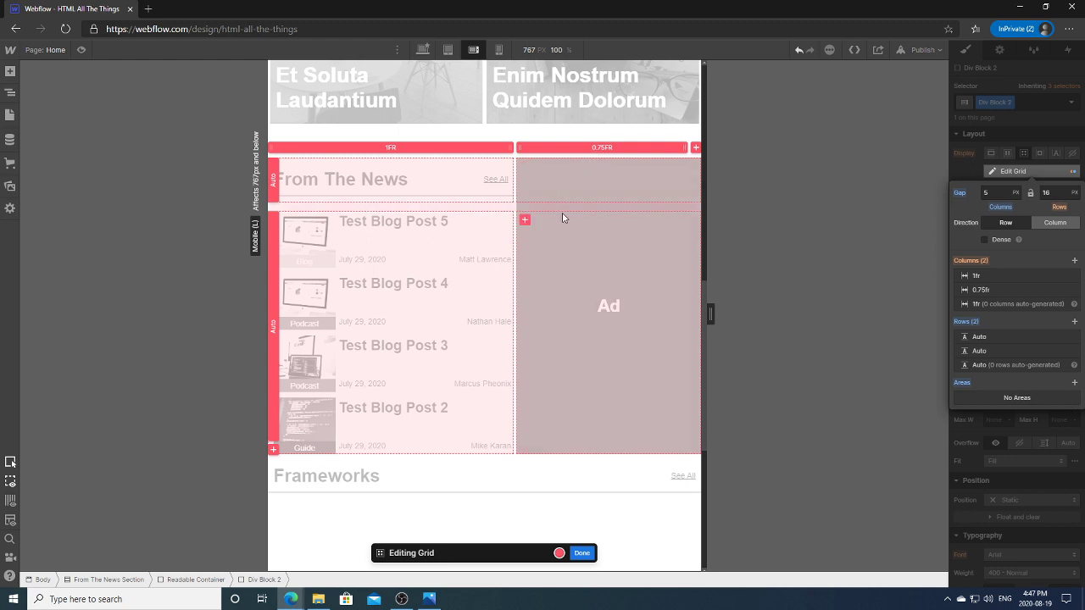
{"action": "left_click_drag", "start_coordinate": [565, 208], "coordinate": [542, 219]}
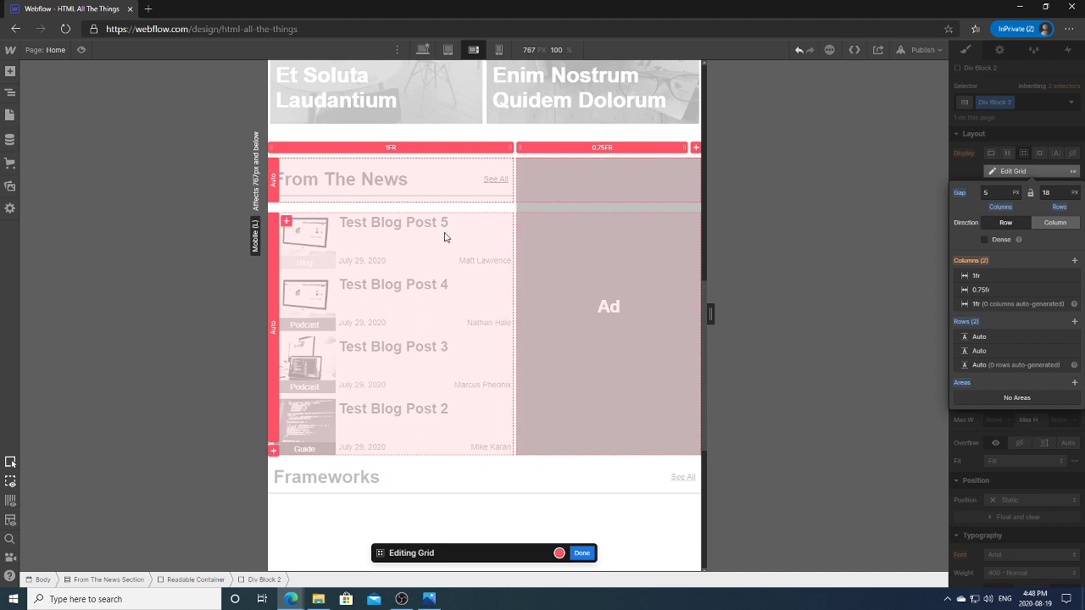
{"action": "left_click", "coordinate": [583, 553]}
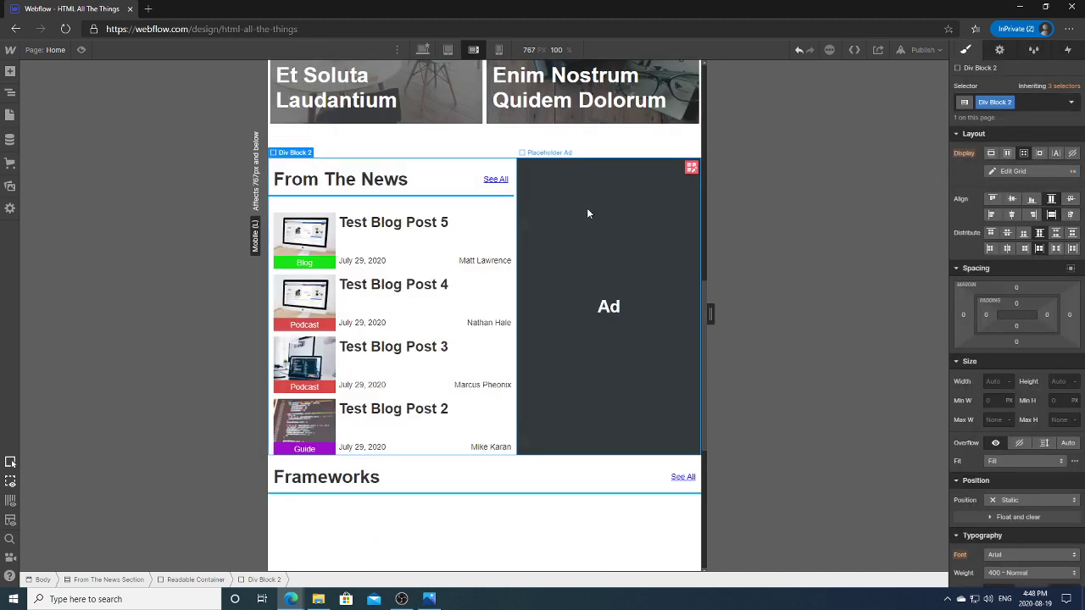
Set the Placeholder Ad's grid row span to 1.
{"action": "left_click", "coordinate": [589, 213]}
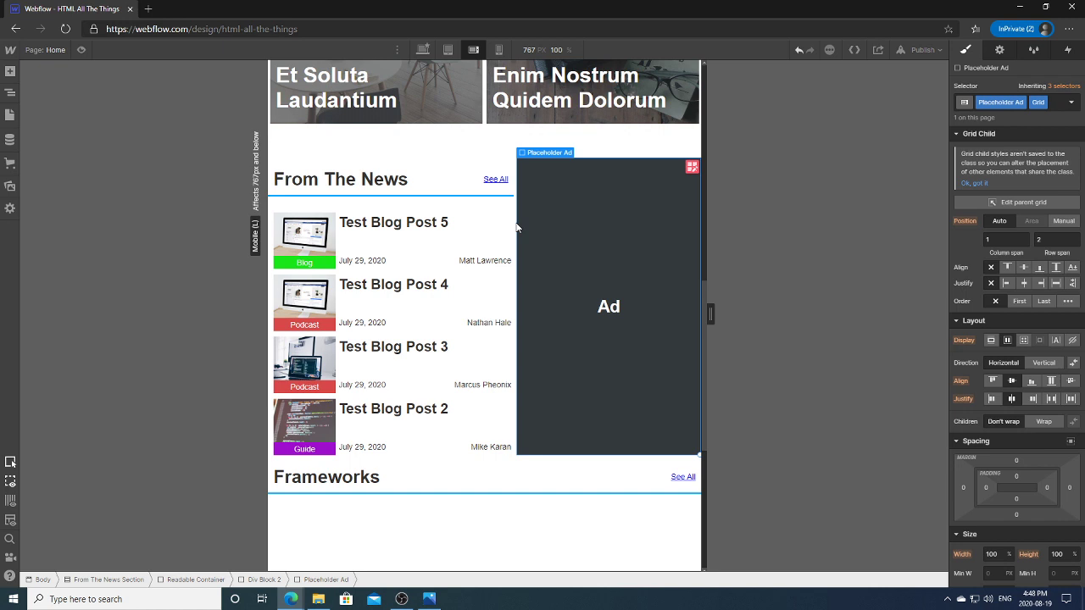
{"action": "left_click", "coordinate": [1070, 241]}
{"action": "type", "text": "1"}
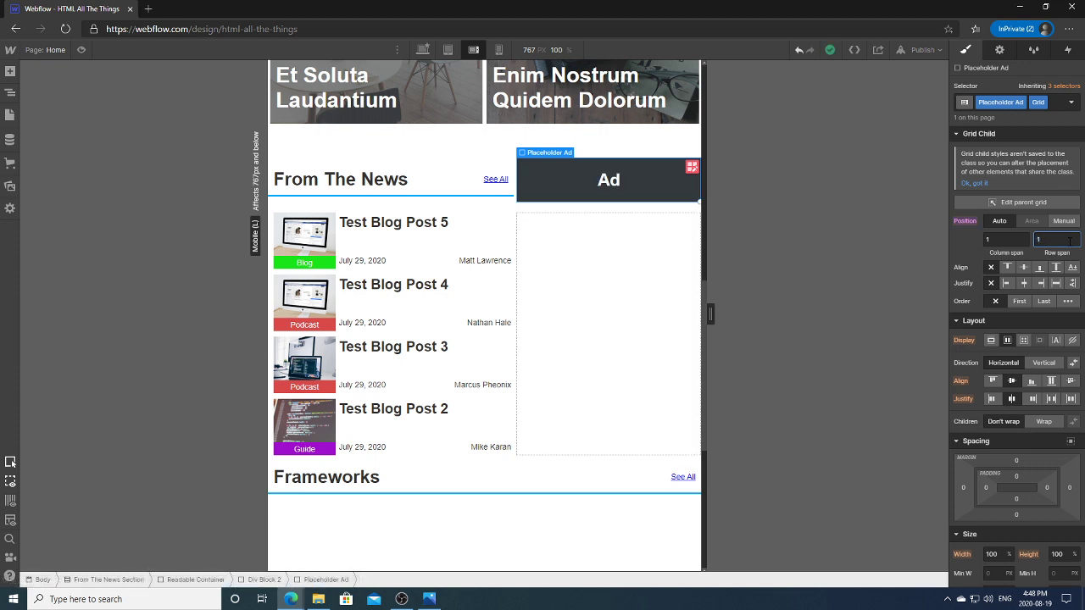
Compare the tablet (991 px) and mobile landscape layouts, then edit the parent grid at mobile landscape.
{"action": "left_click", "coordinate": [450, 49]}
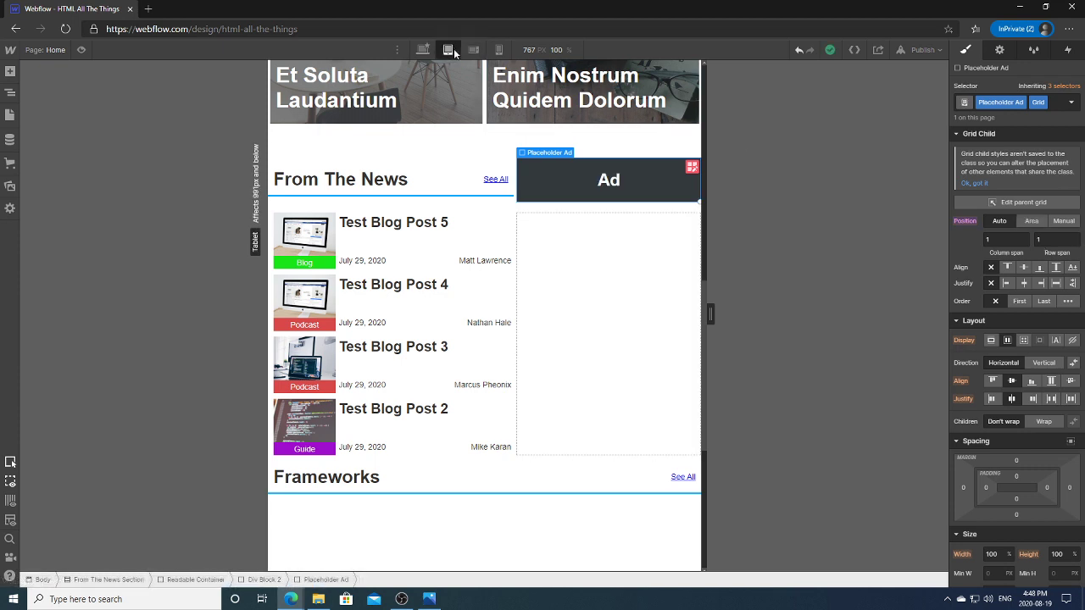
{"action": "left_click", "coordinate": [474, 49]}
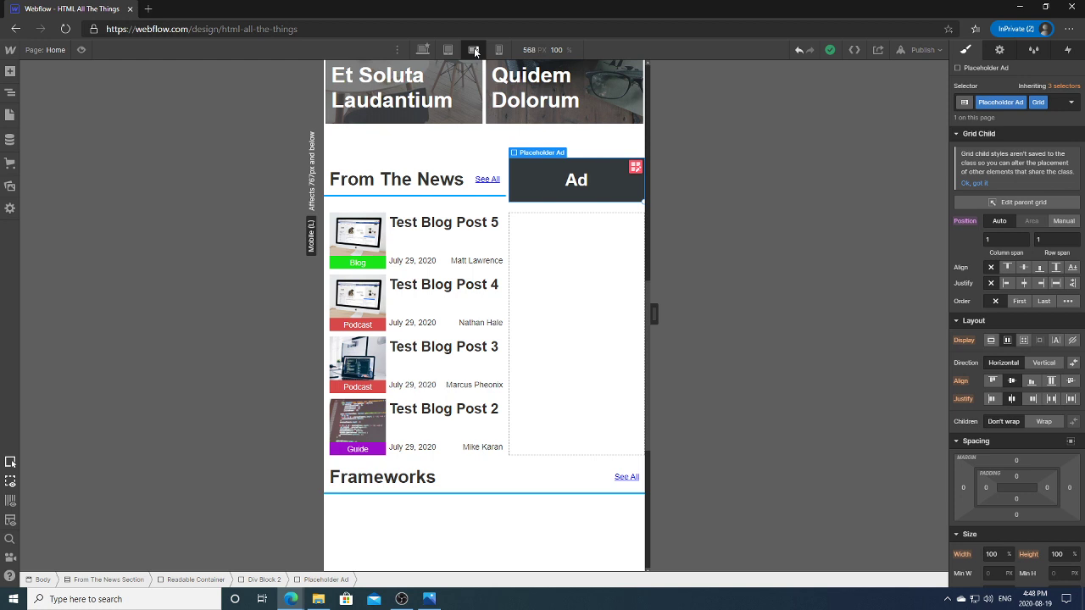
{"action": "left_click", "coordinate": [449, 49]}
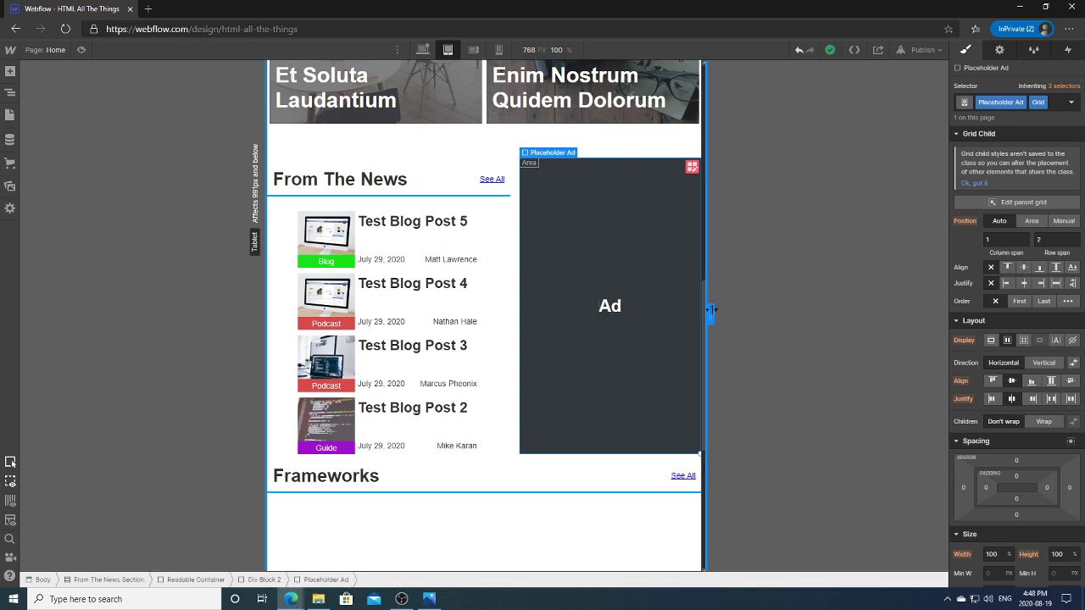
{"action": "left_click_drag", "start_coordinate": [711, 310], "coordinate": [788, 305]}
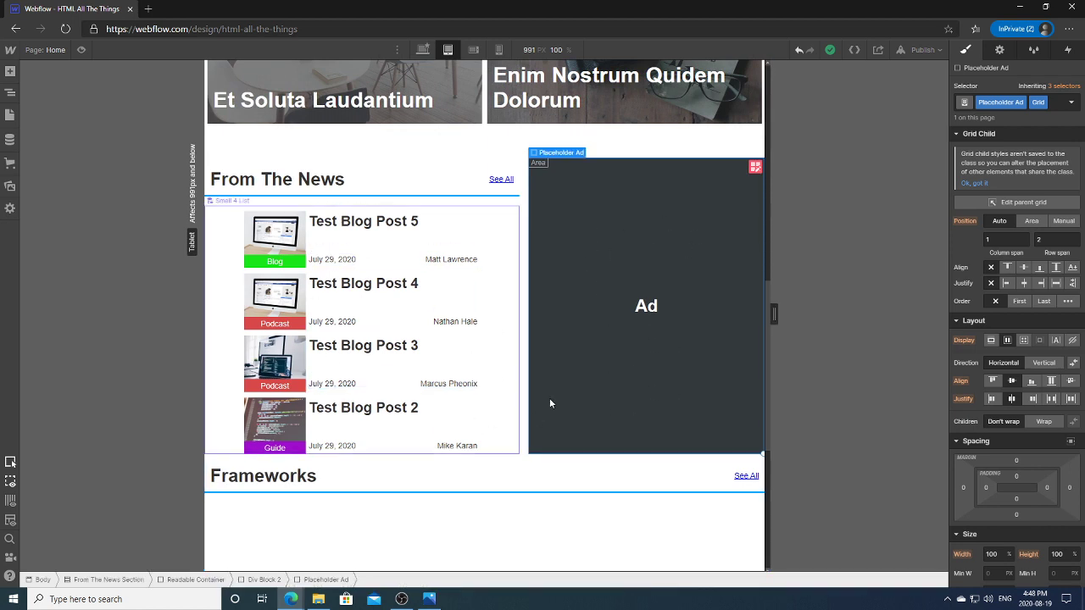
{"action": "left_click", "coordinate": [473, 49]}
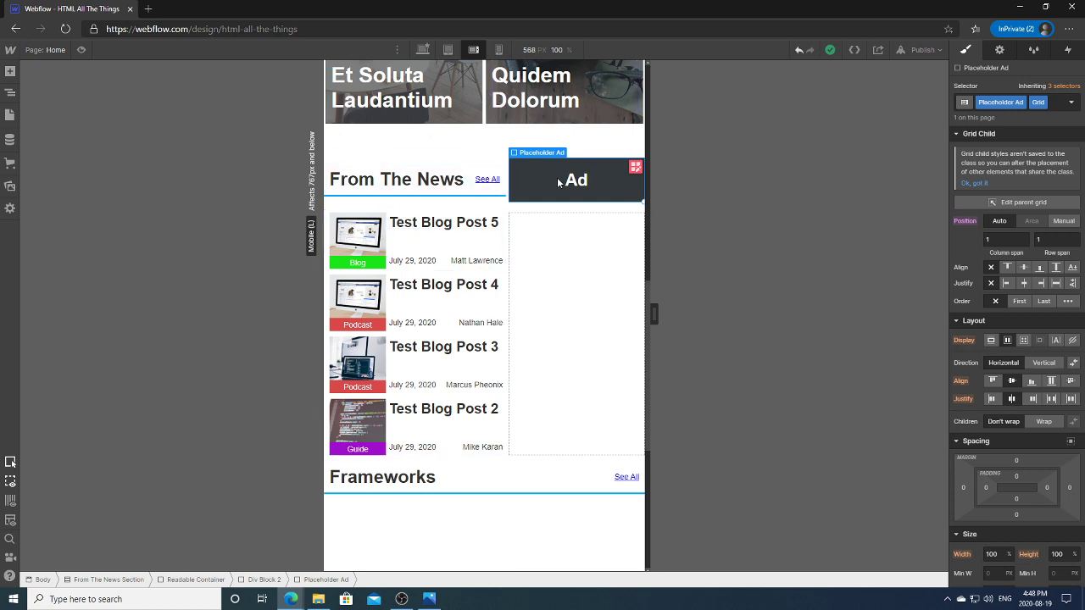
{"action": "left_click", "coordinate": [11, 93]}
{"action": "left_click", "coordinate": [13, 93]}
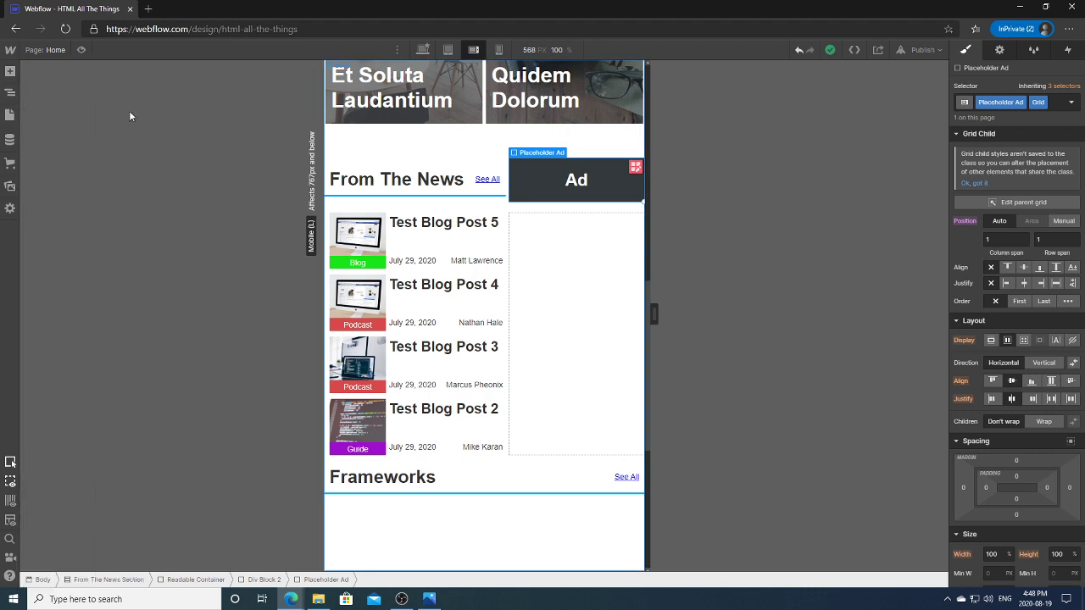
{"action": "left_click", "coordinate": [635, 167]}
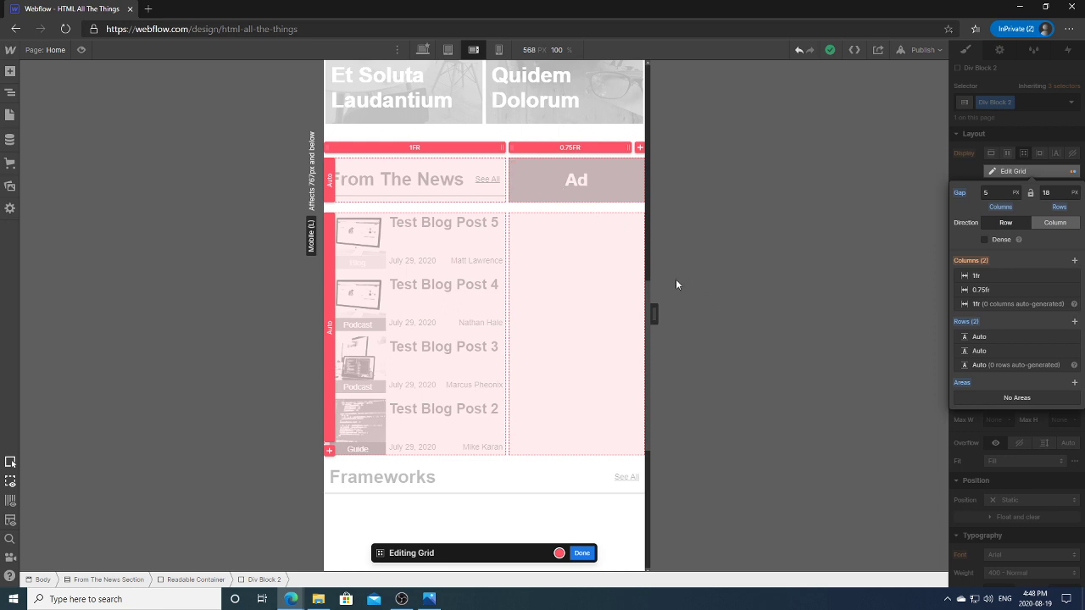
Switch the Placeholder Ad's grid position to Manual with explicit start and end lines.
{"action": "key", "text": "z"}
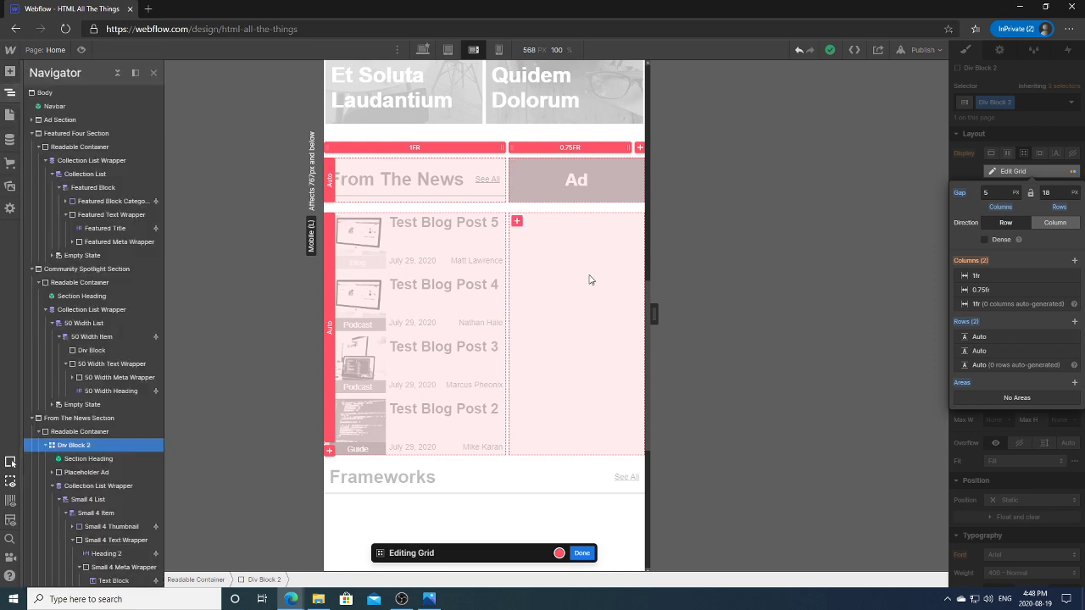
{"action": "left_click", "coordinate": [582, 553]}
{"action": "left_click", "coordinate": [569, 189]}
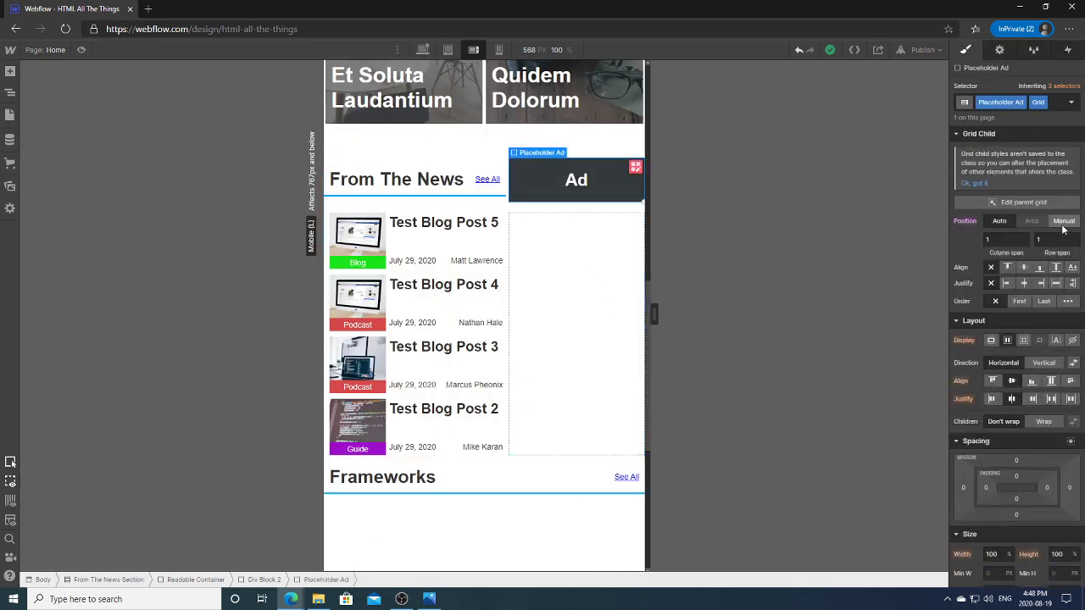
{"action": "left_click", "coordinate": [1063, 222]}
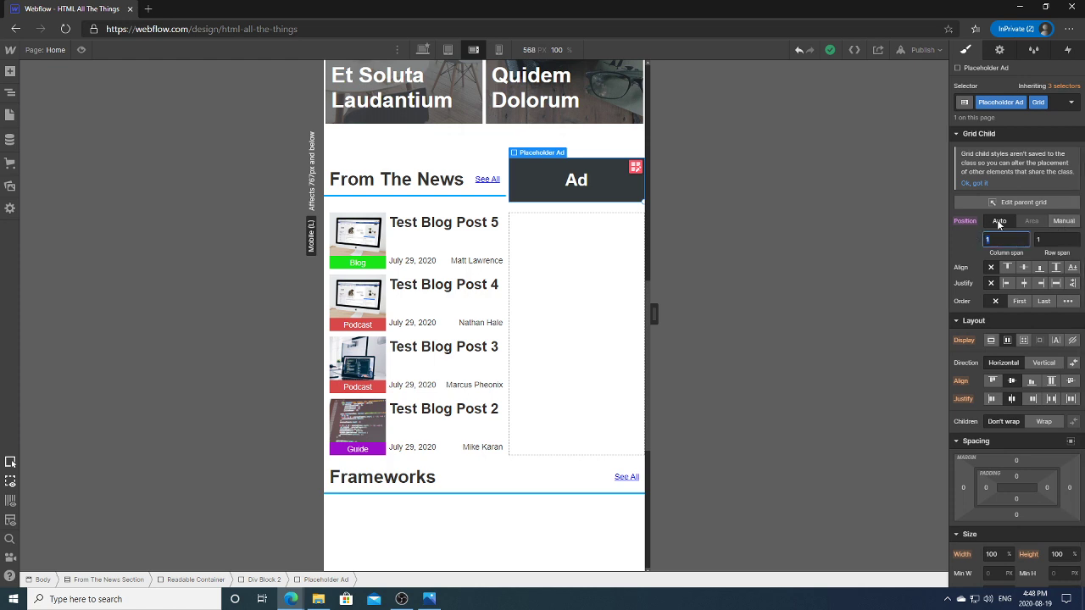
{"action": "left_click", "coordinate": [1063, 221]}
Place the Ad in the lower grid cell (column 2/2, row 2/2) and view it at 767 px.
{"action": "left_click_drag", "start_coordinate": [548, 195], "coordinate": [561, 261]}
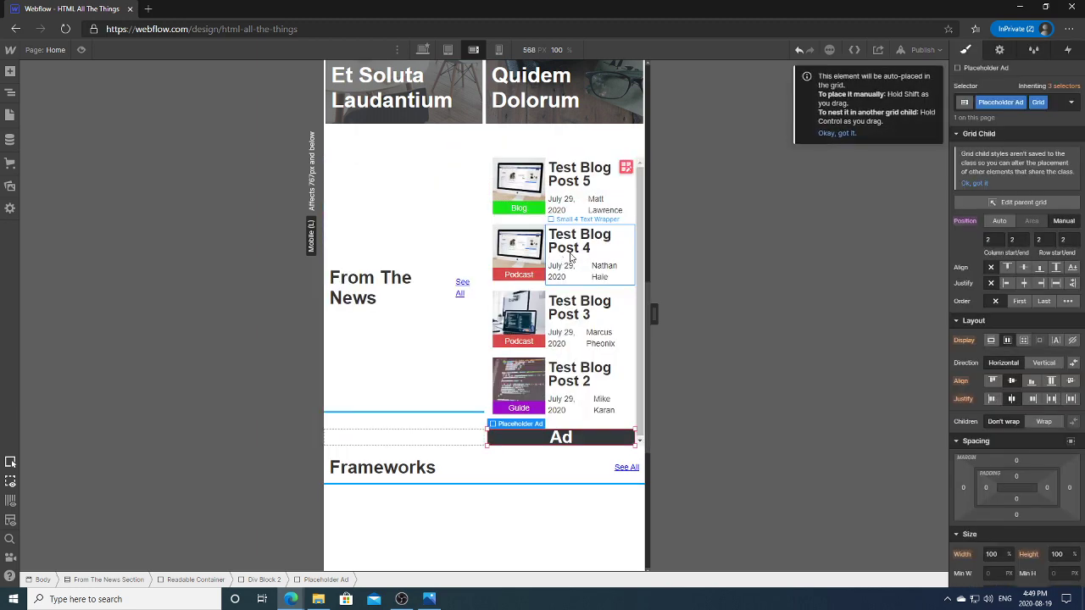
{"action": "left_click", "coordinate": [799, 51]}
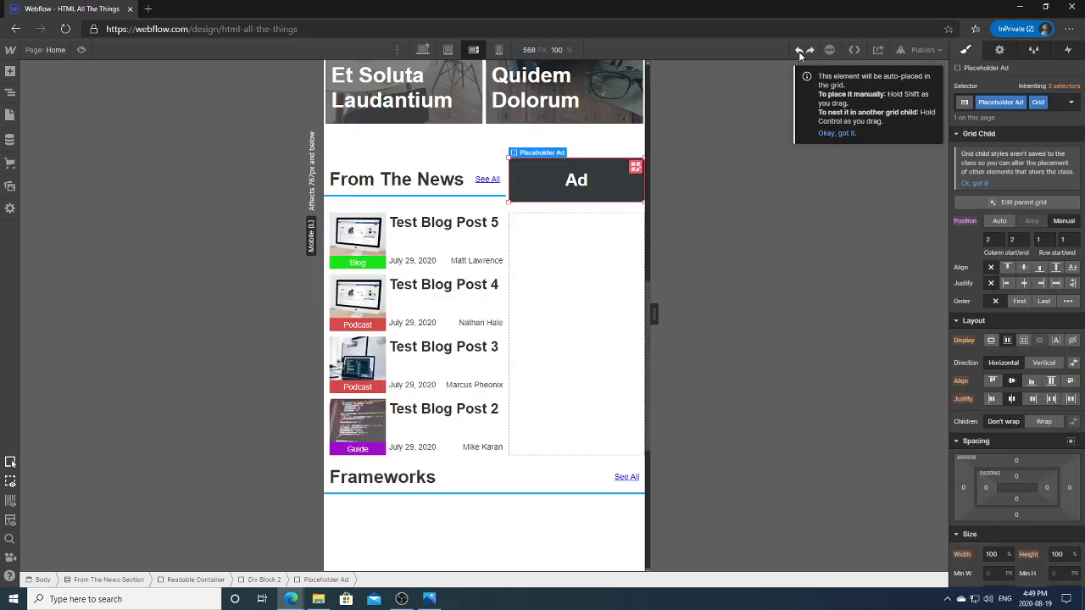
{"action": "left_click_drag", "start_coordinate": [615, 186], "coordinate": [616, 224]}
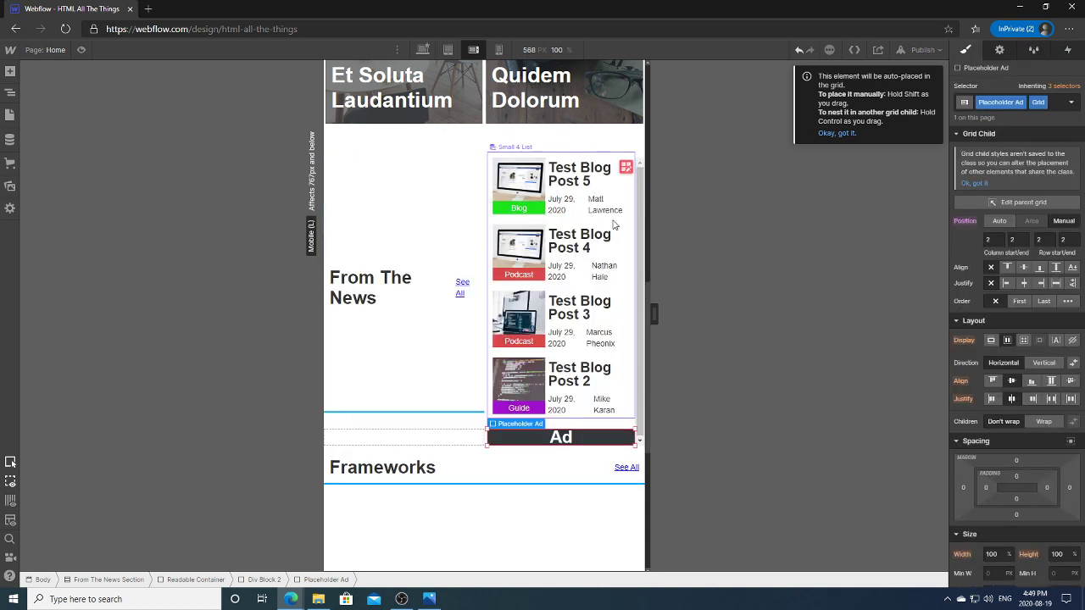
{"action": "left_click", "coordinate": [799, 51]}
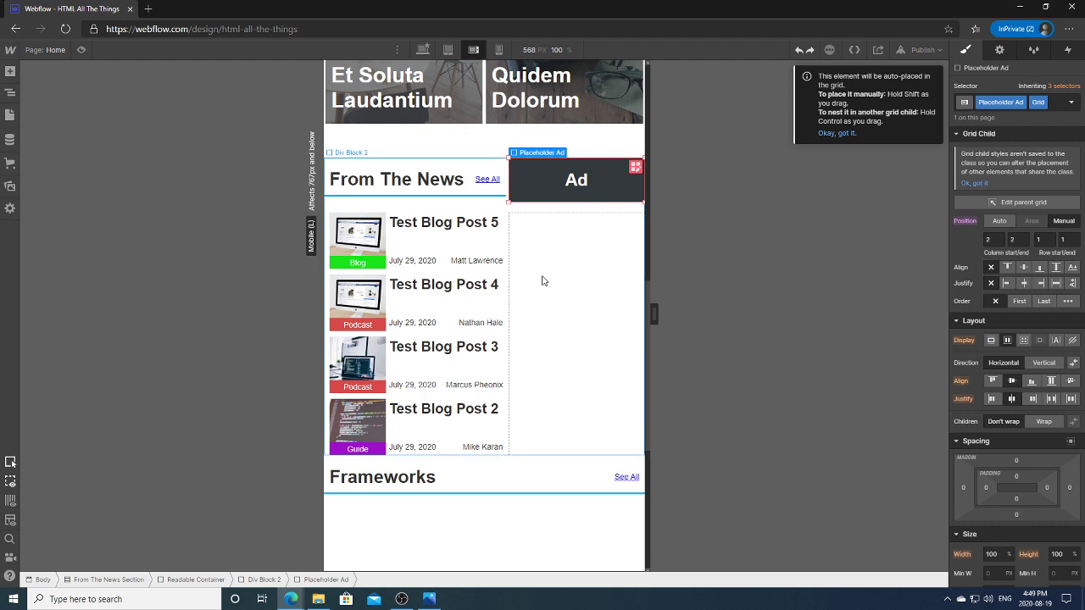
{"action": "left_click", "coordinate": [554, 222]}
{"action": "left_click", "coordinate": [546, 199]}
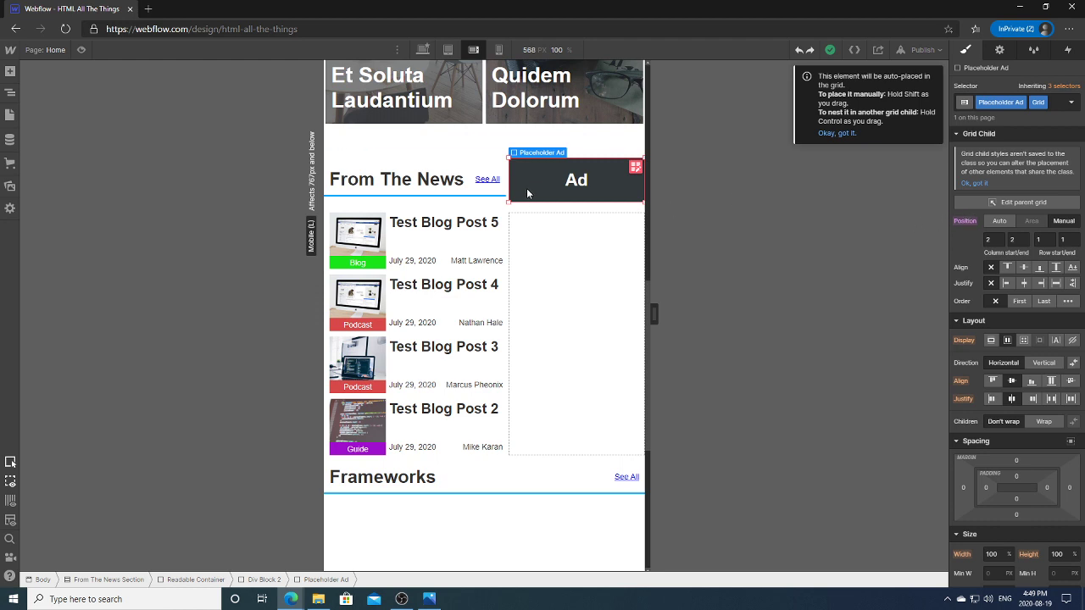
{"action": "left_click_drag", "start_coordinate": [533, 184], "coordinate": [544, 248]}
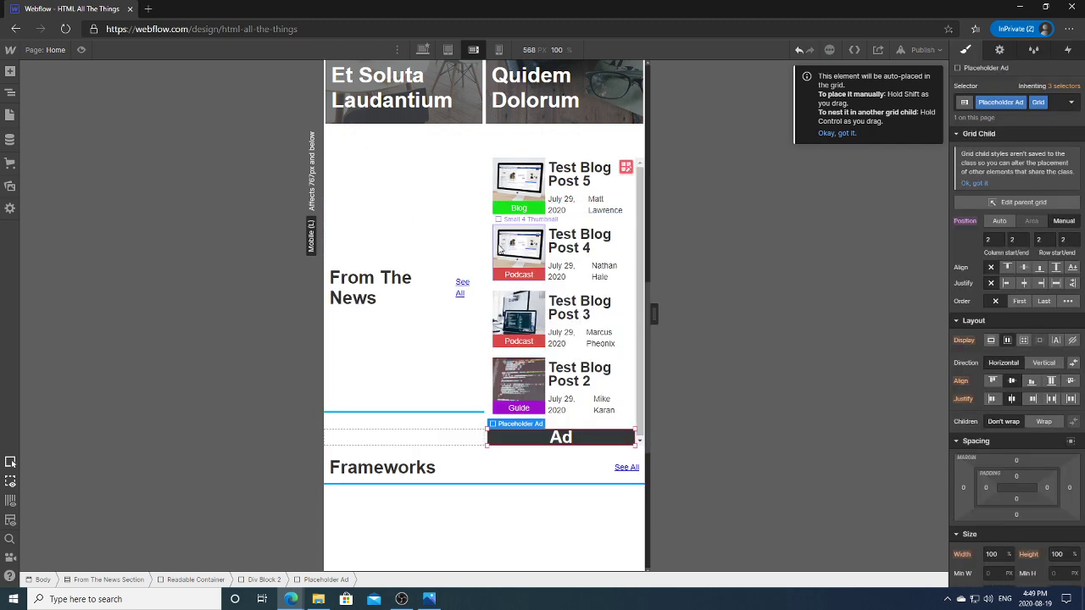
{"action": "left_click_drag", "start_coordinate": [654, 314], "coordinate": [749, 303]}
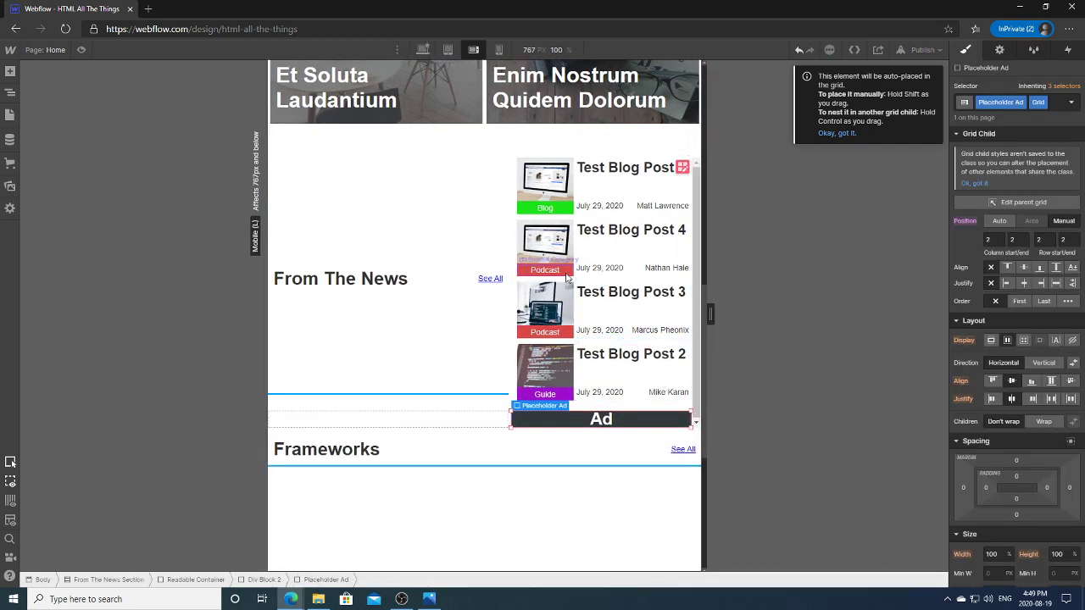
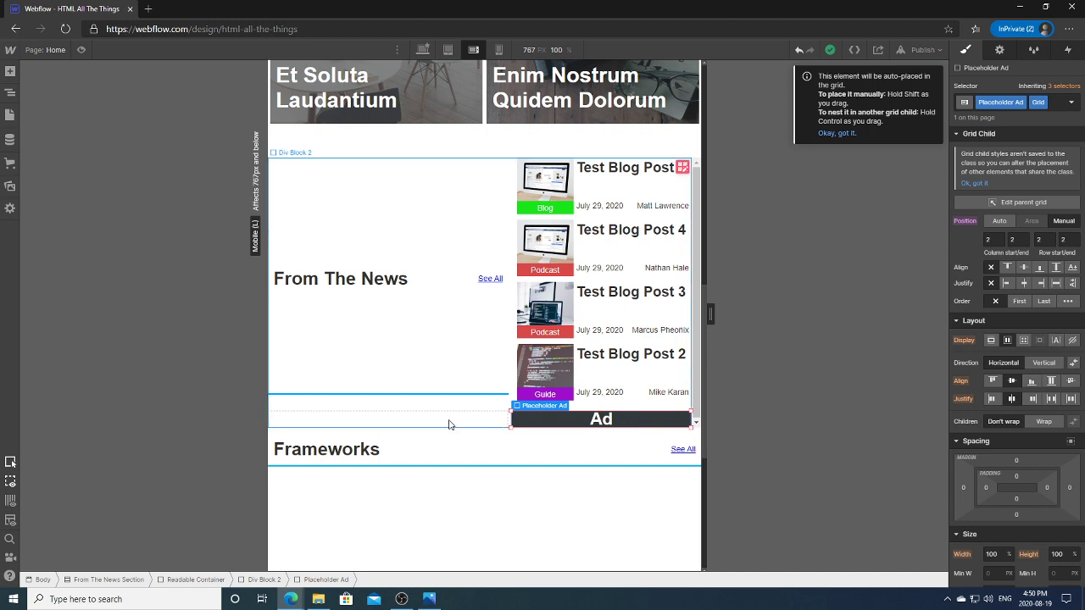
Undo the placement, toggle the Ad's grid position Auto then Manual, and try row start 2.
{"action": "left_click", "coordinate": [799, 50]}
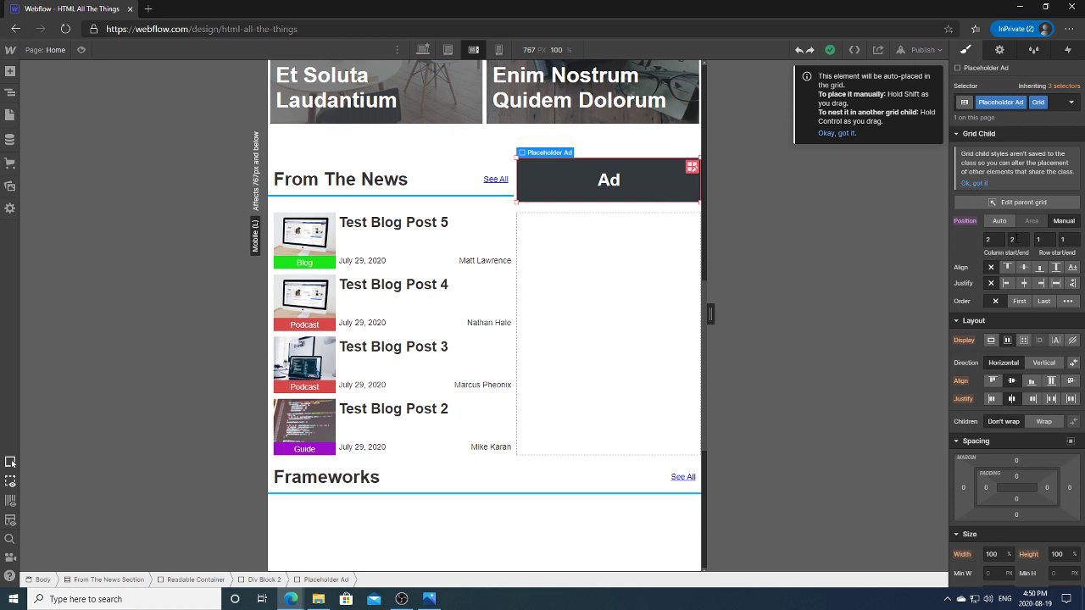
{"action": "left_click", "coordinate": [1000, 220]}
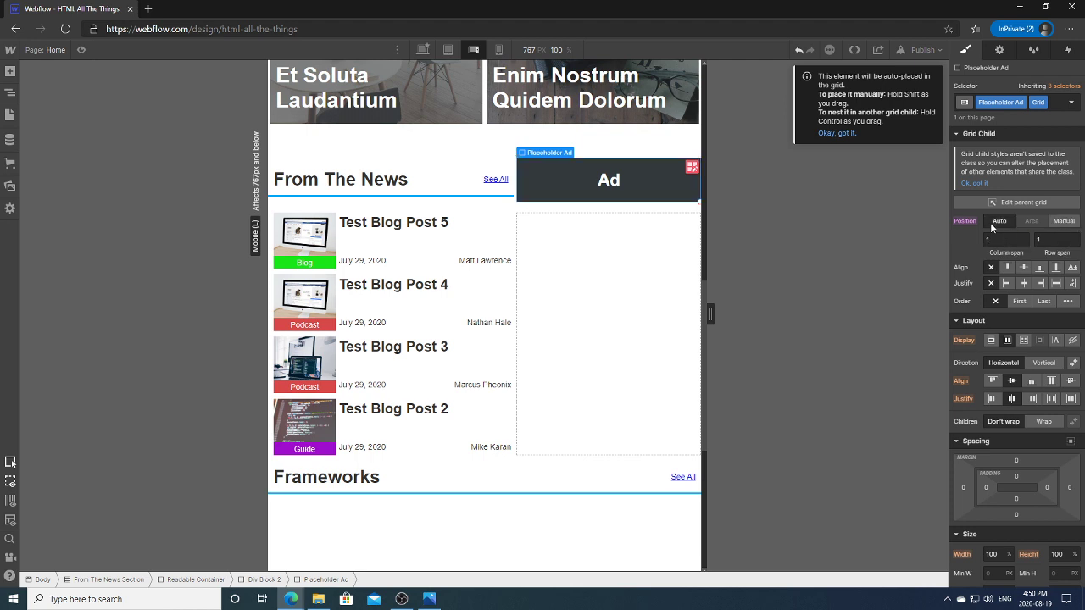
{"action": "left_click", "coordinate": [1065, 223]}
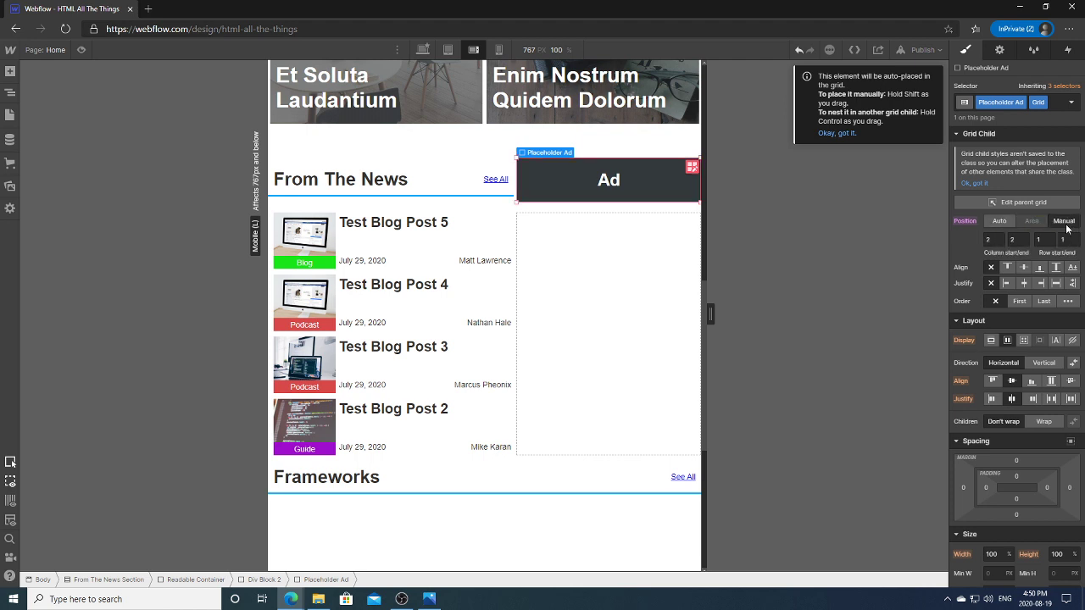
{"action": "left_click", "coordinate": [989, 240]}
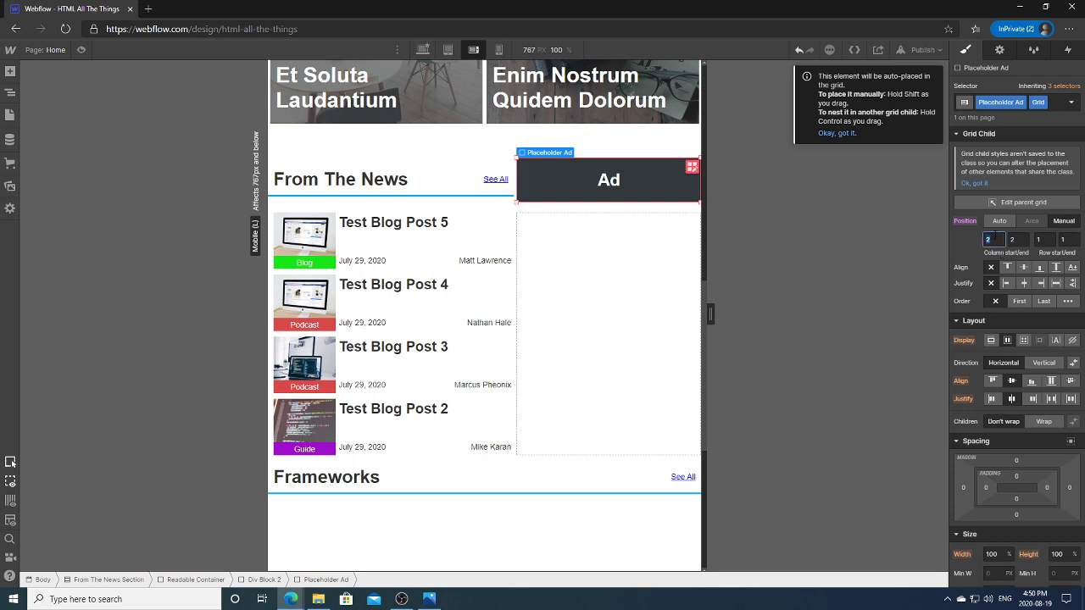
{"action": "left_click", "coordinate": [1038, 240]}
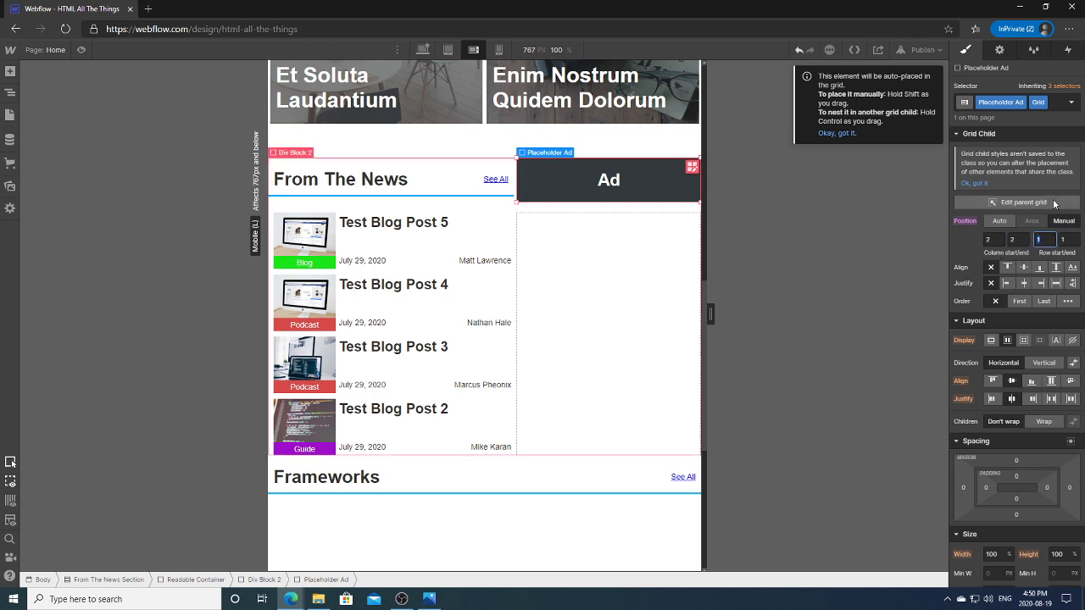
{"action": "type", "text": "2"}
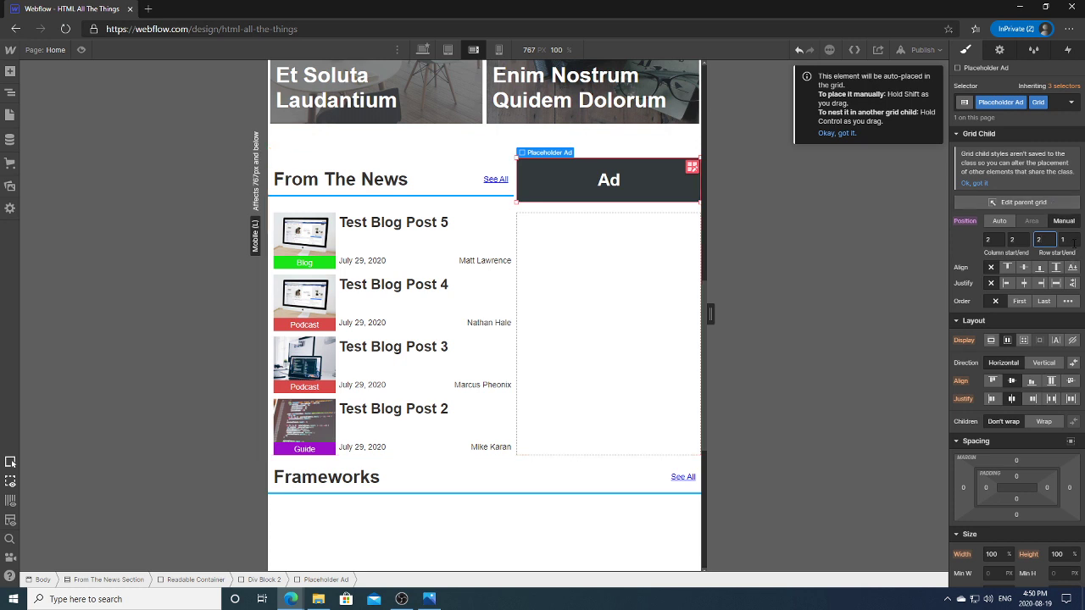
{"action": "key", "text": "Tab"}
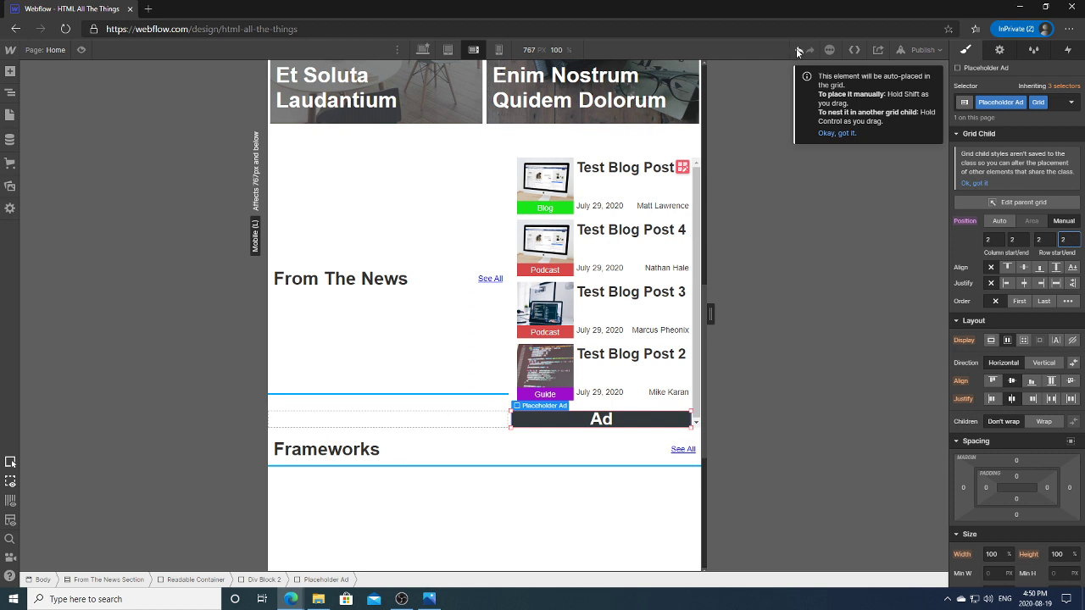
Undo twice to return the Ad to column 2, row 1, then reselect it.
{"action": "left_click", "coordinate": [797, 51]}
{"action": "left_click", "coordinate": [802, 51]}
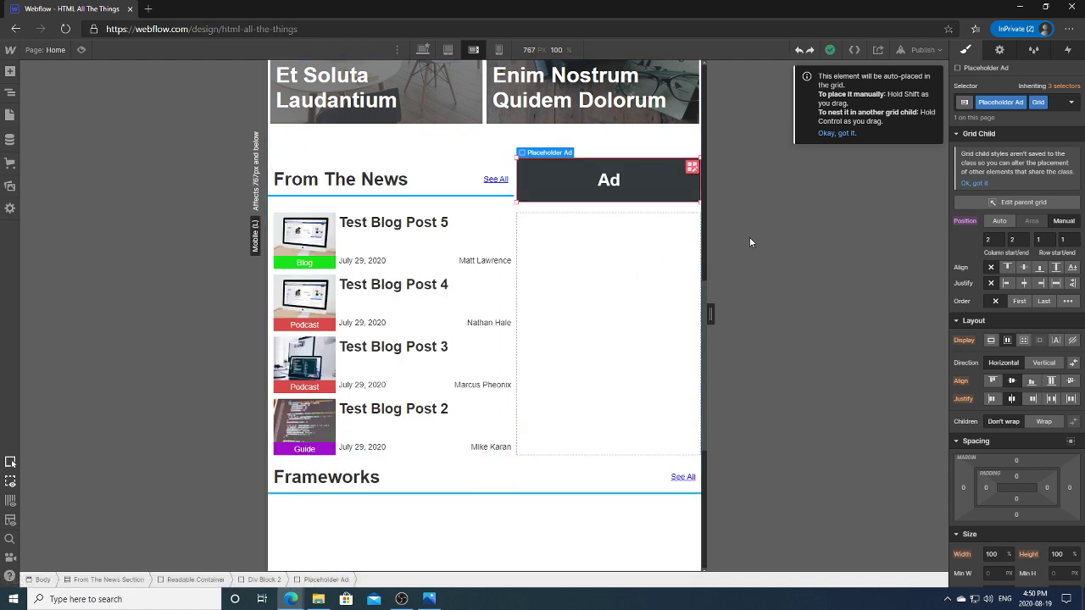
{"action": "left_click", "coordinate": [661, 293]}
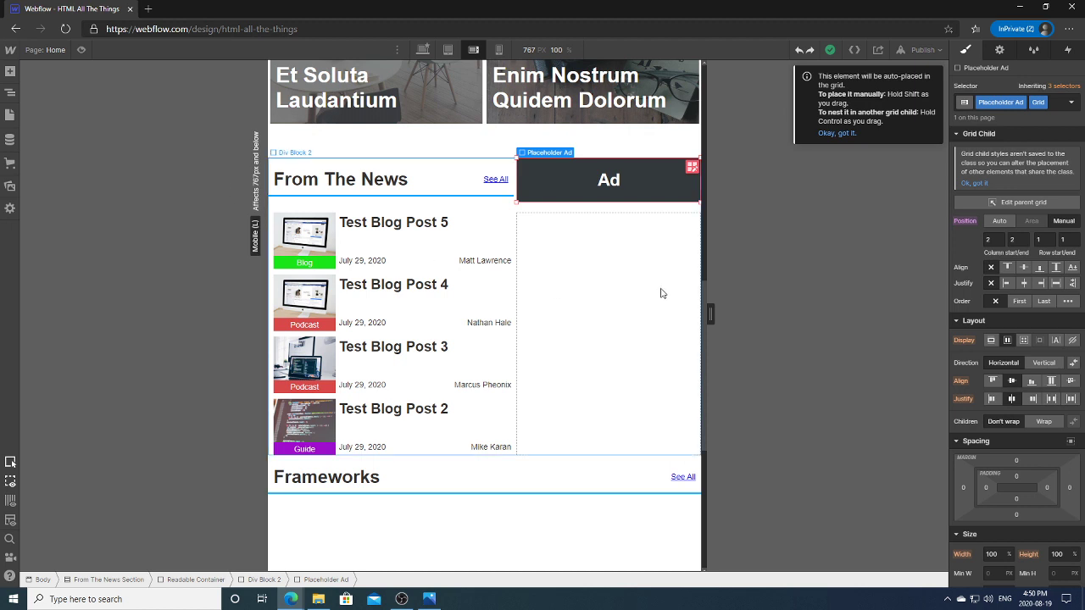
{"action": "left_click", "coordinate": [678, 174]}
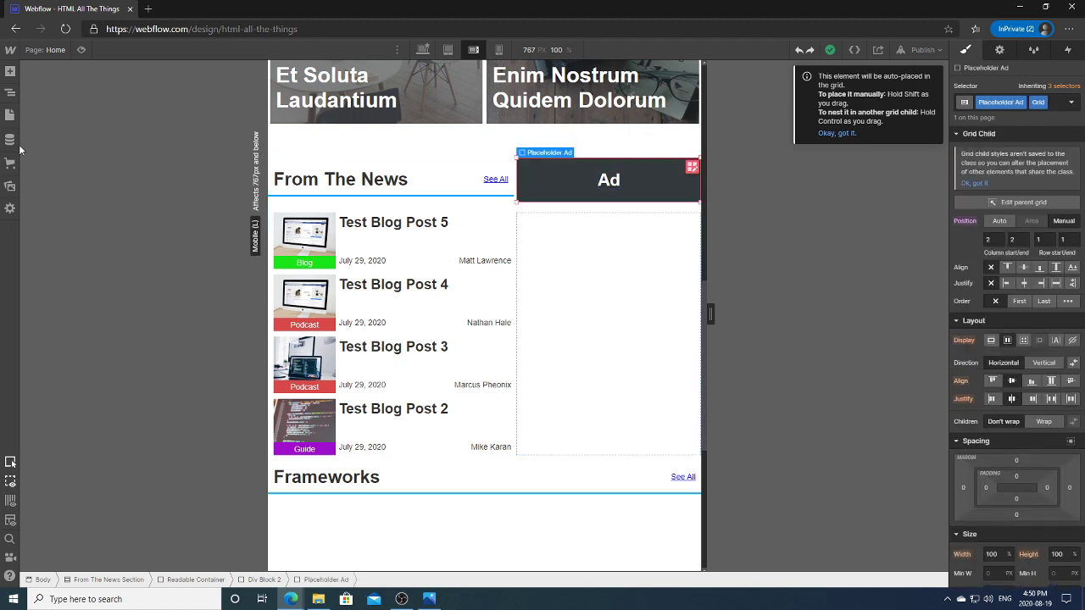
Switch the Placeholder Ad's grid position to Auto and reselect it from Div Block 2.
{"action": "left_click", "coordinate": [11, 94]}
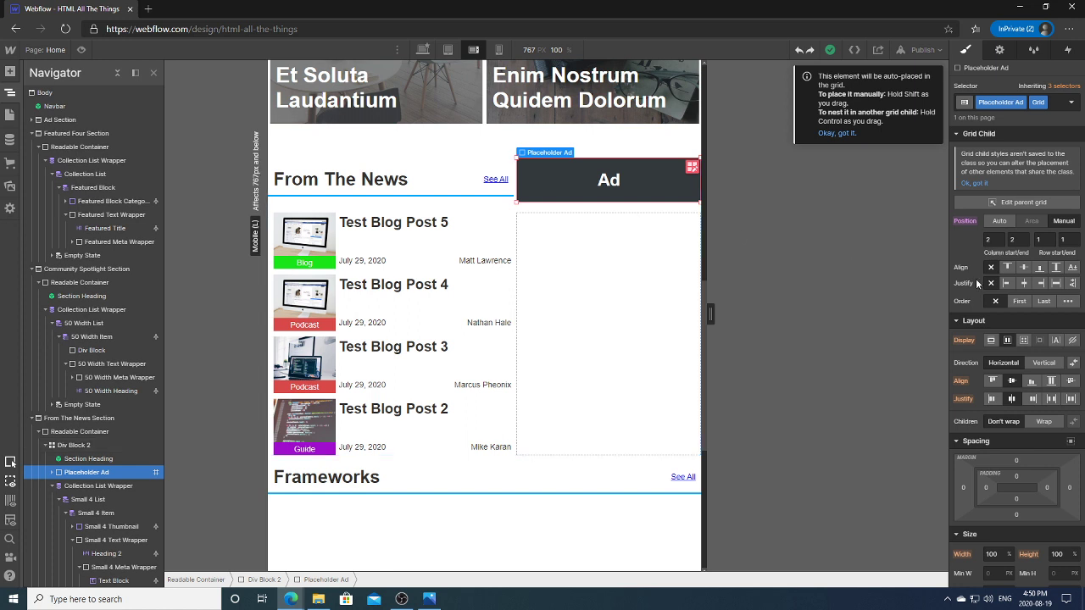
{"action": "left_click", "coordinate": [1000, 220]}
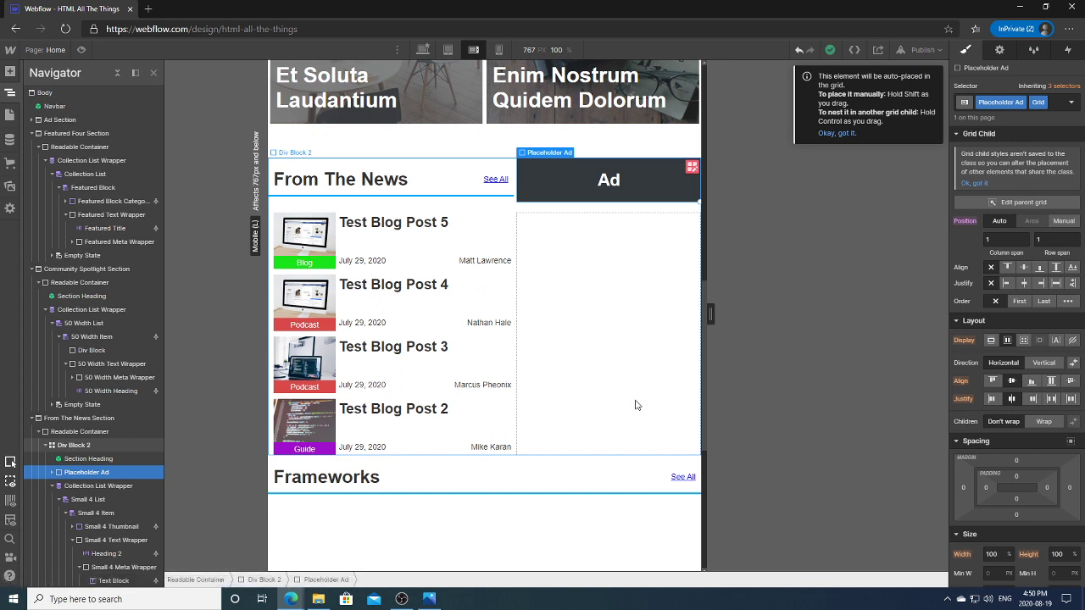
{"action": "left_click", "coordinate": [592, 301]}
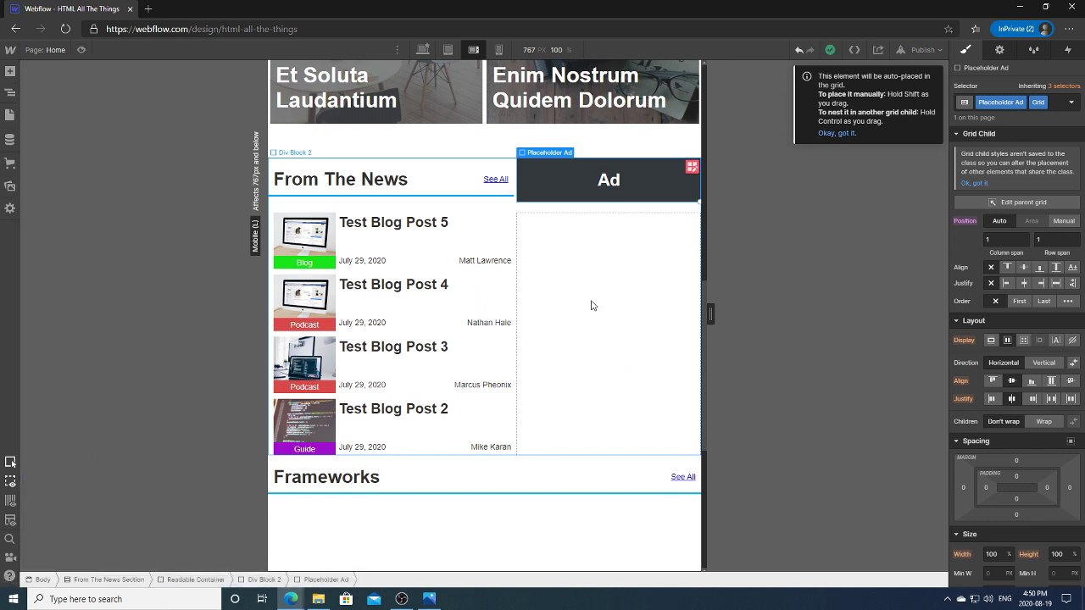
{"action": "left_click", "coordinate": [552, 195]}
{"action": "scroll", "coordinate": [627, 340], "scroll_direction": "up", "scroll_amount": 1}
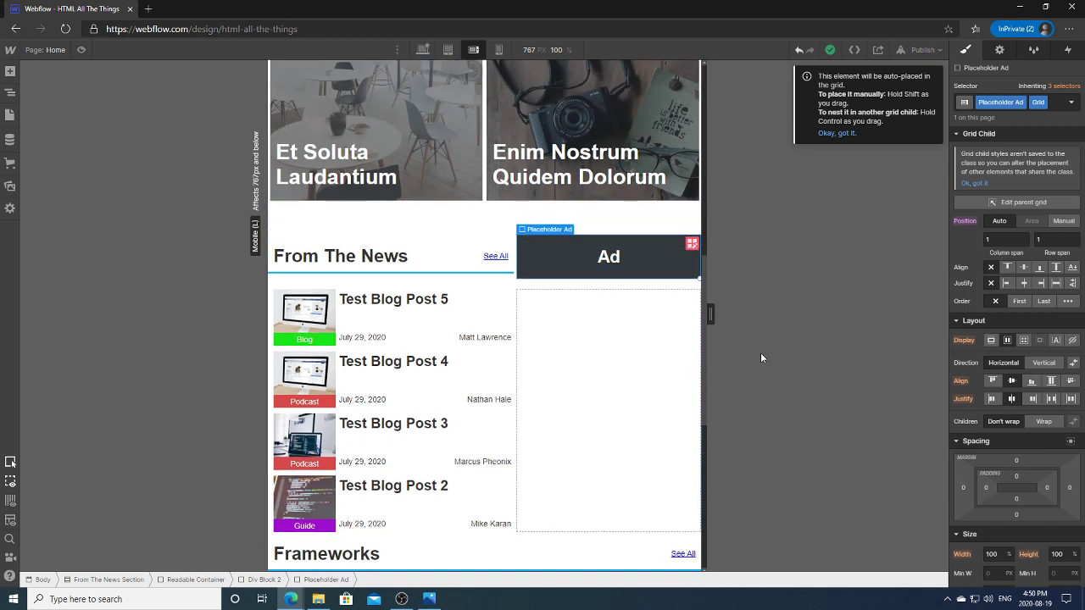
{"action": "scroll", "coordinate": [709, 309], "scroll_direction": "down", "scroll_amount": 1}
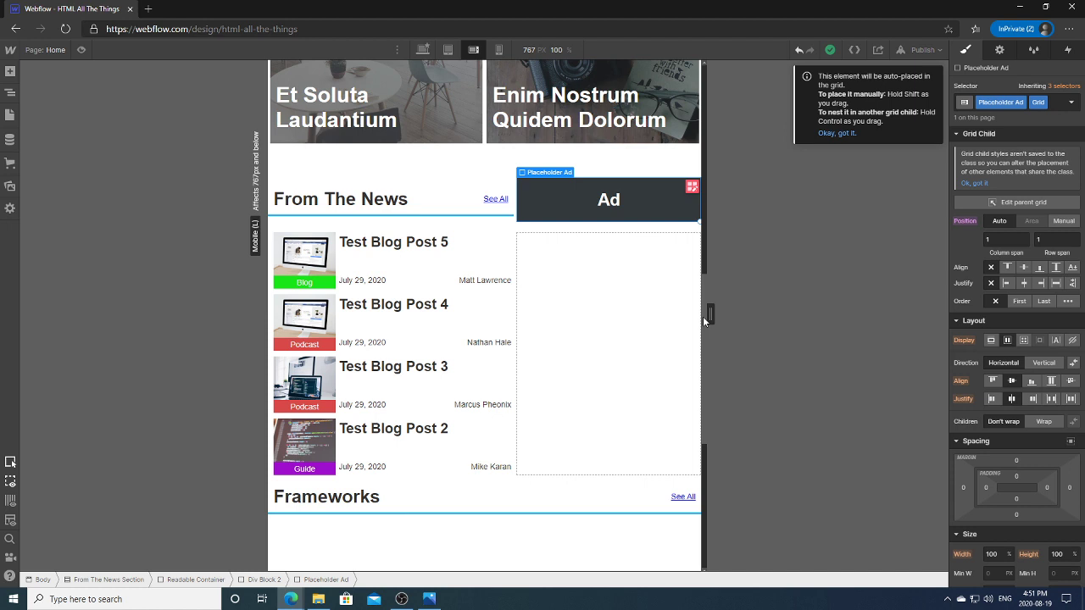
Set the Ad back to Manual placement at column 2, row 1, and show the Navigator.
{"action": "left_click", "coordinate": [491, 209]}
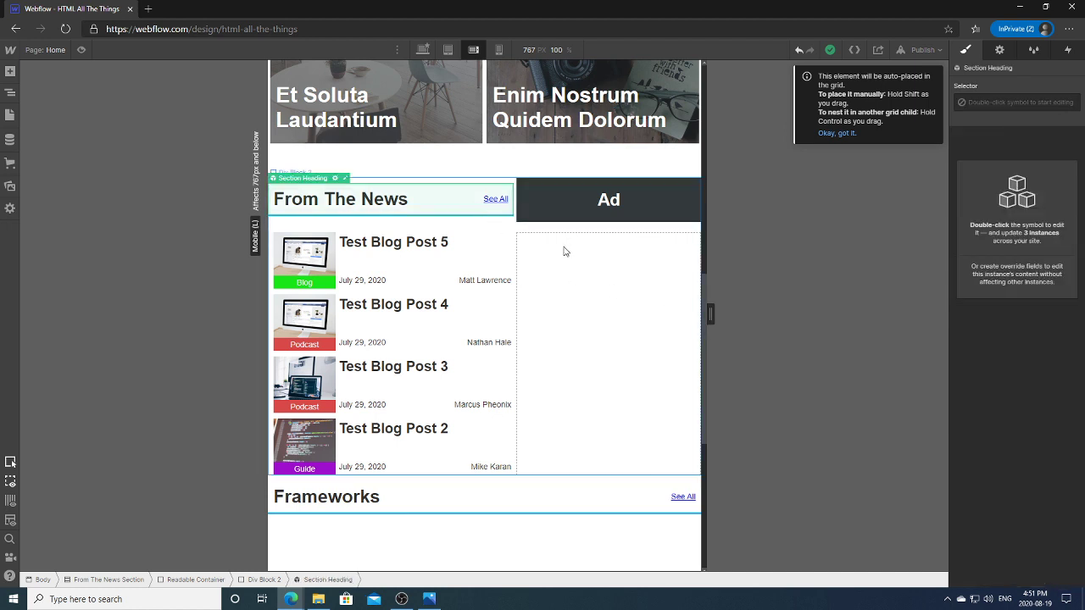
{"action": "left_click", "coordinate": [618, 221]}
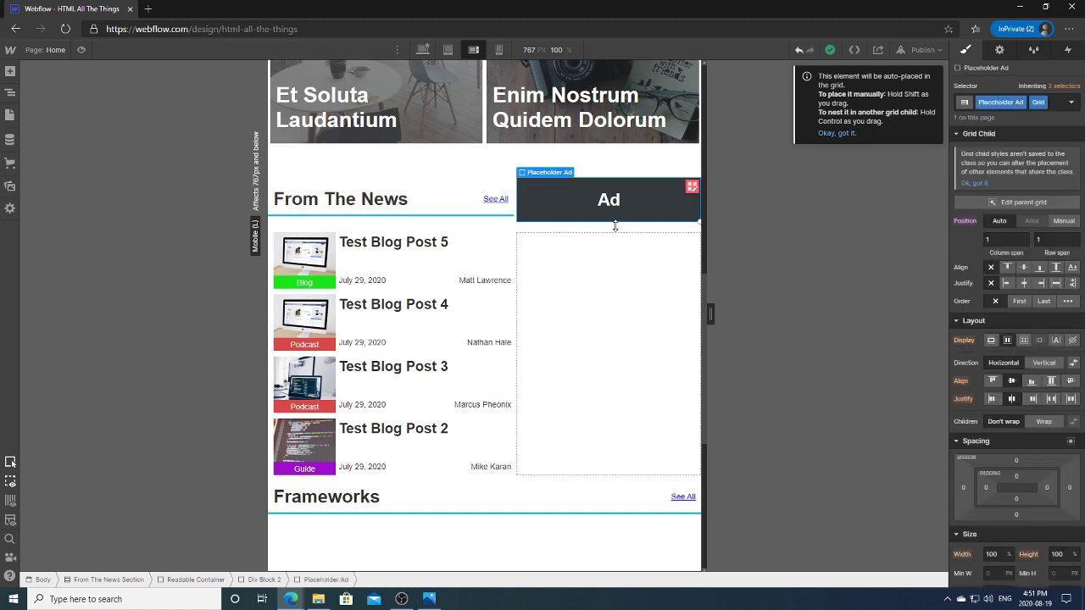
{"action": "left_click", "coordinate": [692, 185]}
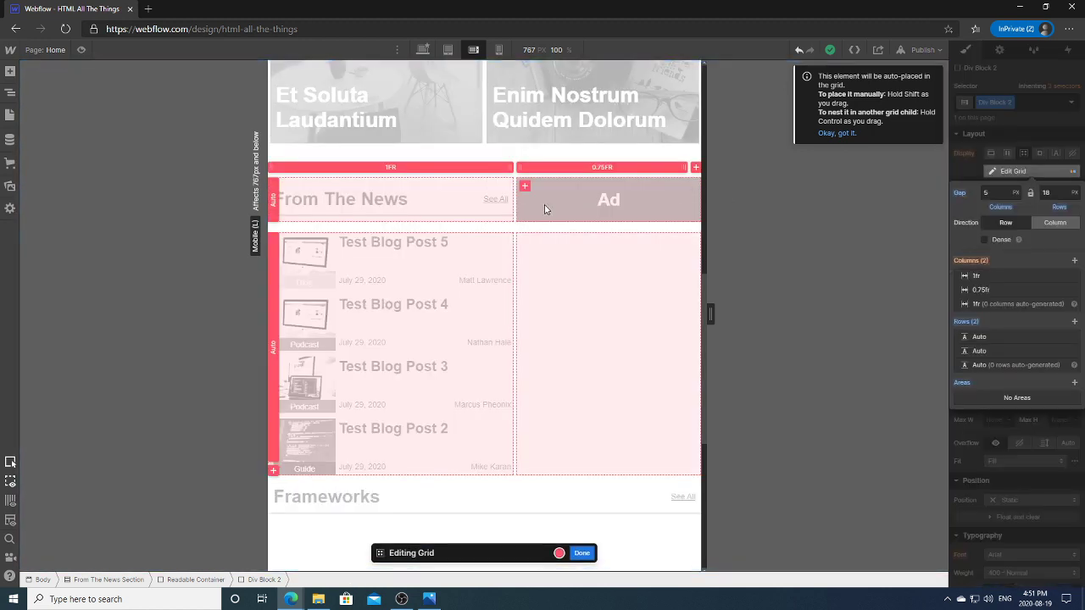
{"action": "left_click", "coordinate": [973, 169]}
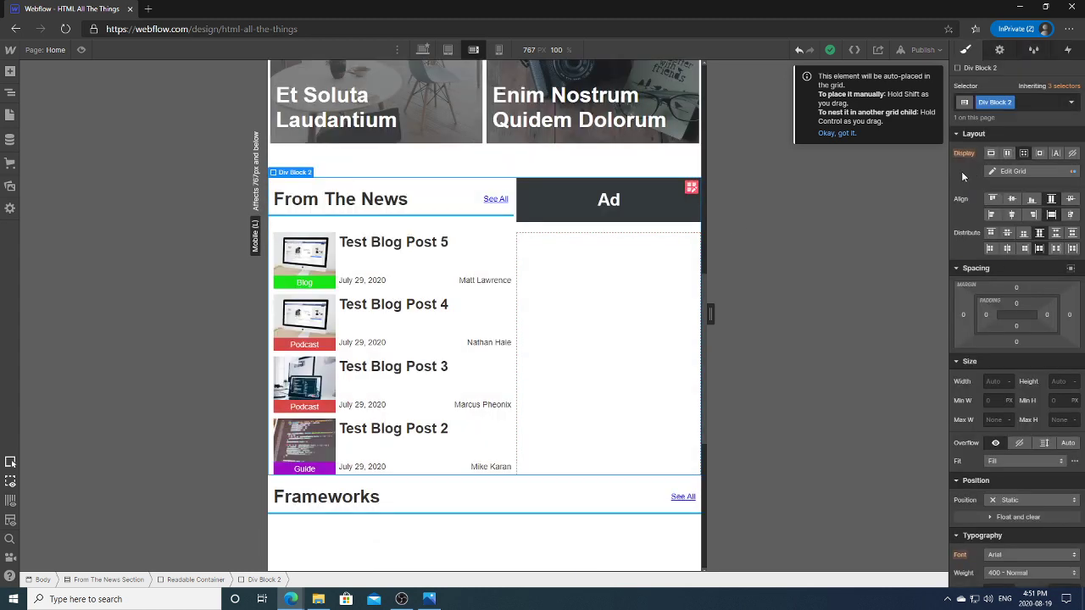
{"action": "left_click", "coordinate": [591, 219]}
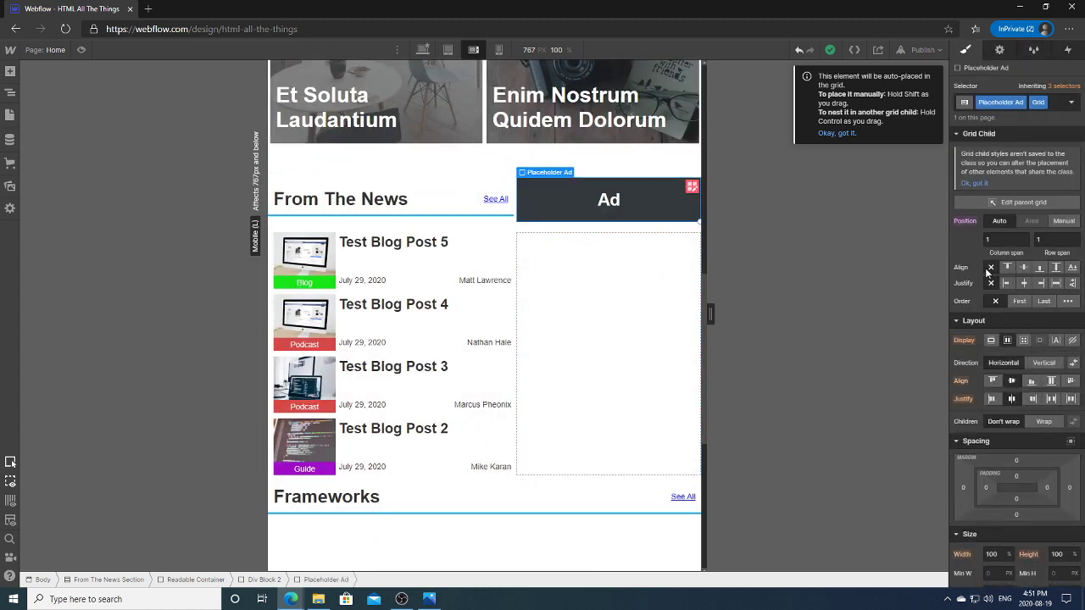
{"action": "left_click", "coordinate": [1064, 221]}
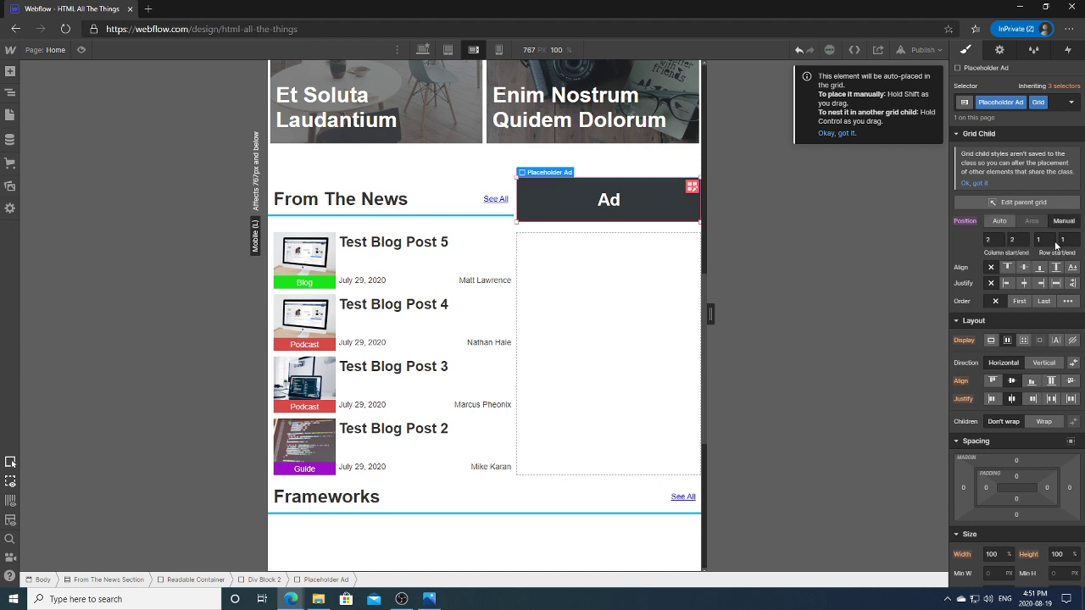
{"action": "left_click", "coordinate": [417, 207]}
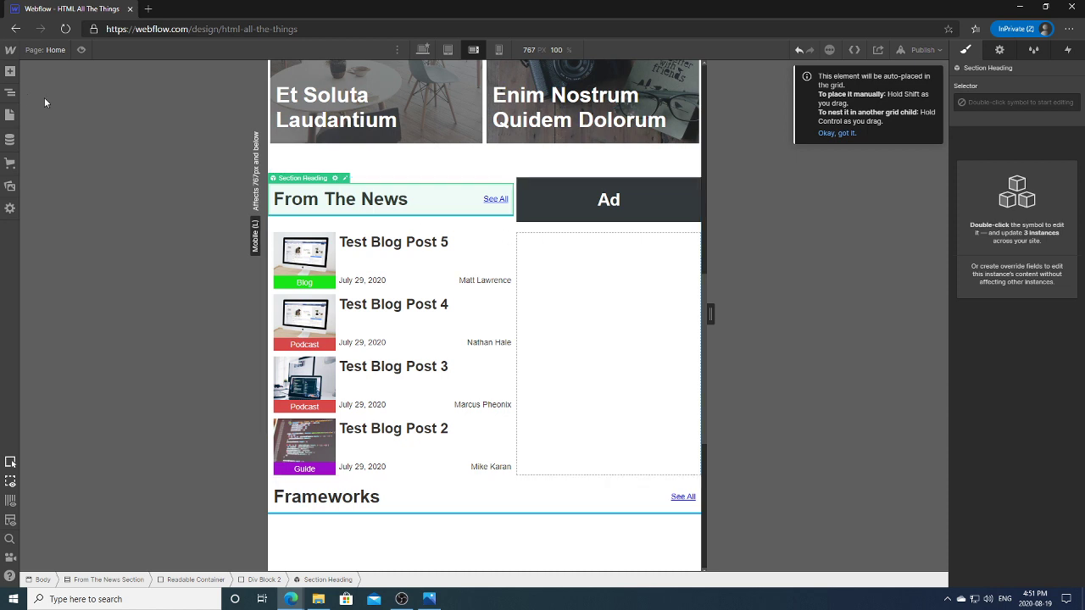
{"action": "left_click", "coordinate": [10, 93]}
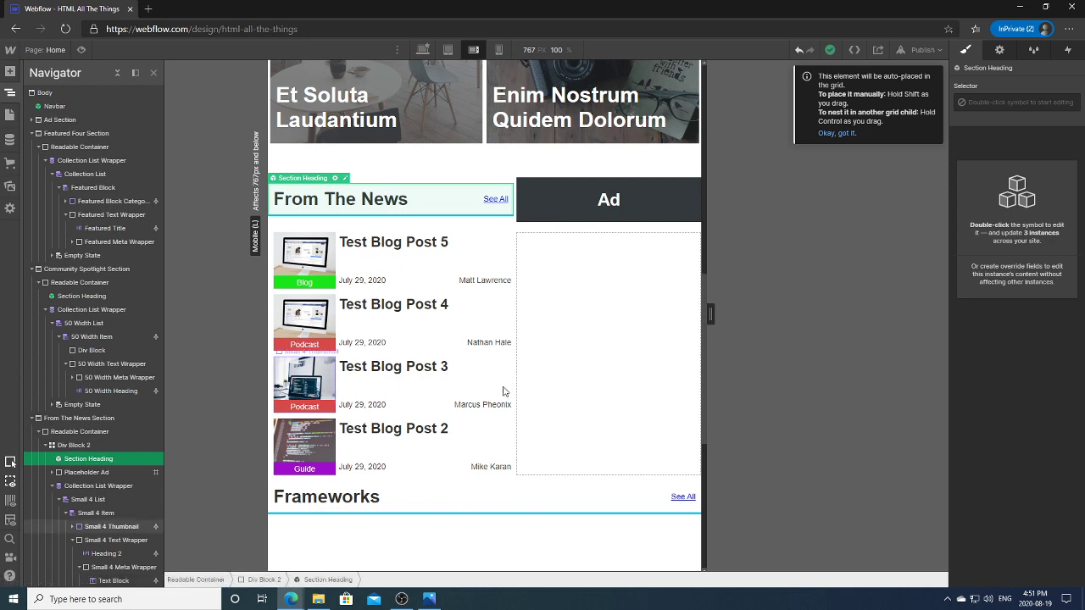
In the Section Heading symbol, set the Header Section Wrapper to row span 1 and column span 2.
{"action": "double_click", "coordinate": [95, 462]}
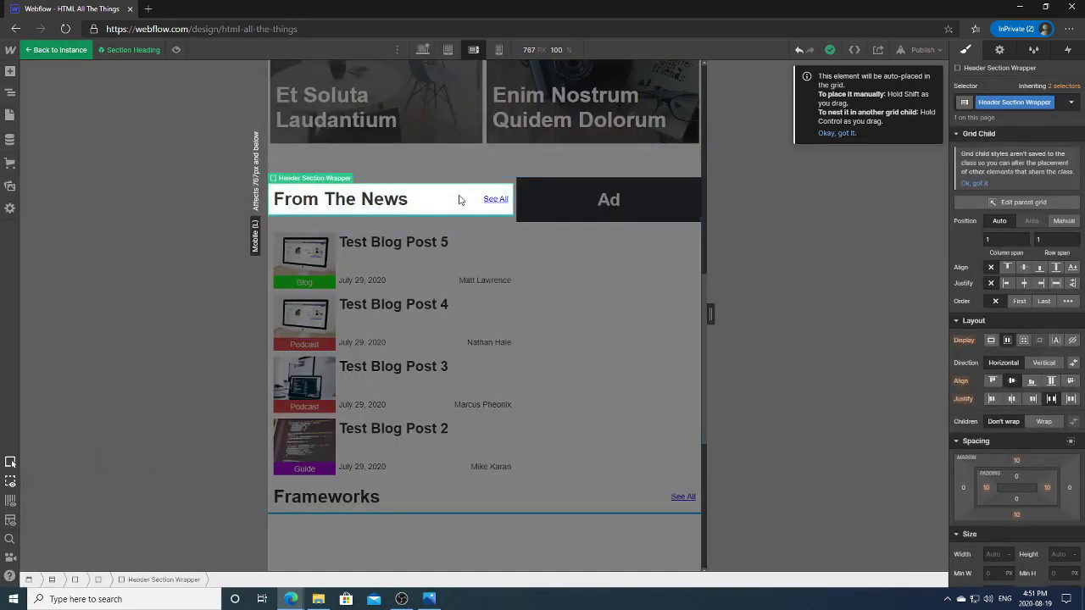
{"action": "left_click", "coordinate": [1065, 241]}
{"action": "key", "text": "Return"}
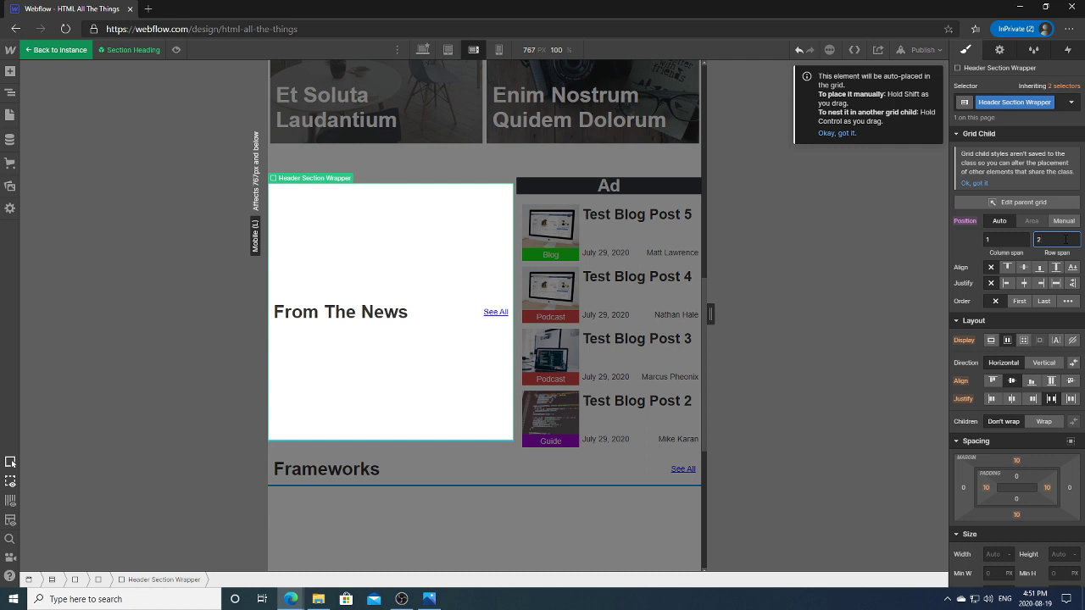
{"action": "key", "text": "BackSpace"}
{"action": "type", "text": "1"}
{"action": "left_click", "coordinate": [1006, 240]}
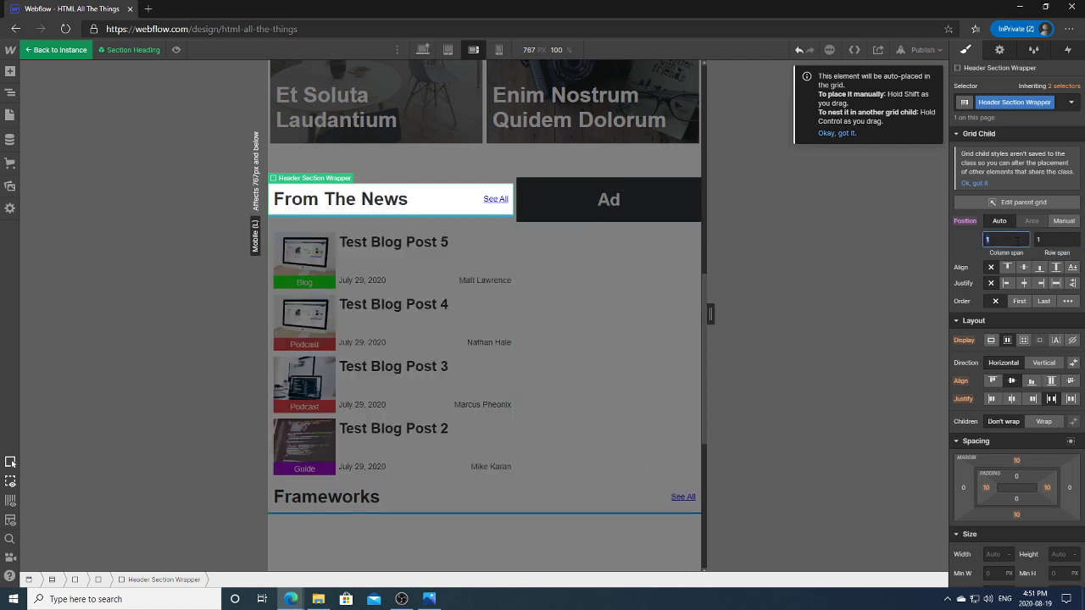
{"action": "type", "text": "2"}
{"action": "key", "text": "Return"}
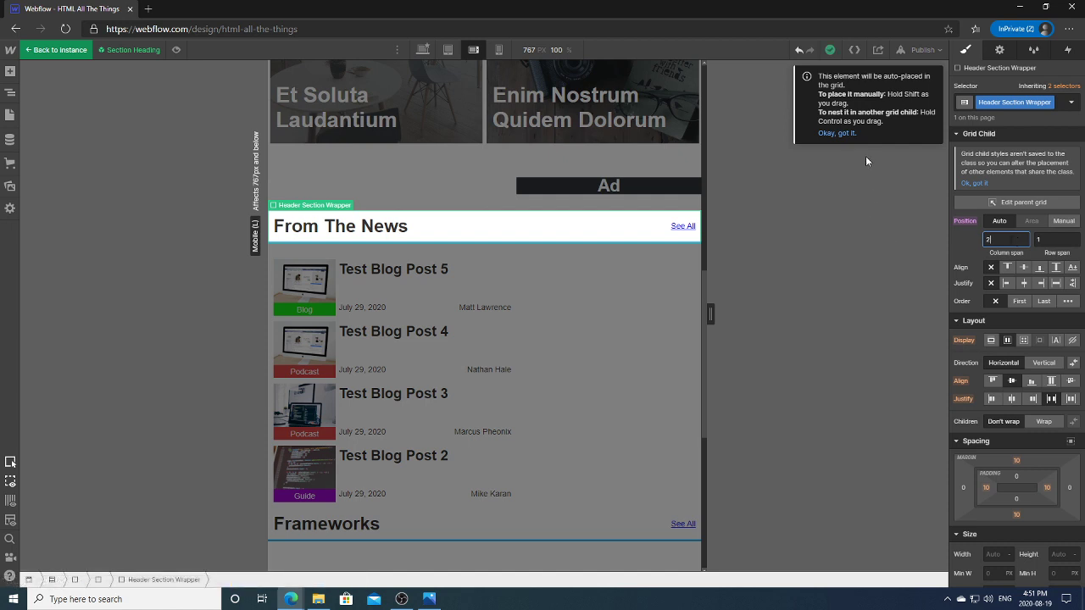
{"action": "left_click", "coordinate": [839, 134]}
{"action": "left_click", "coordinate": [612, 301]}
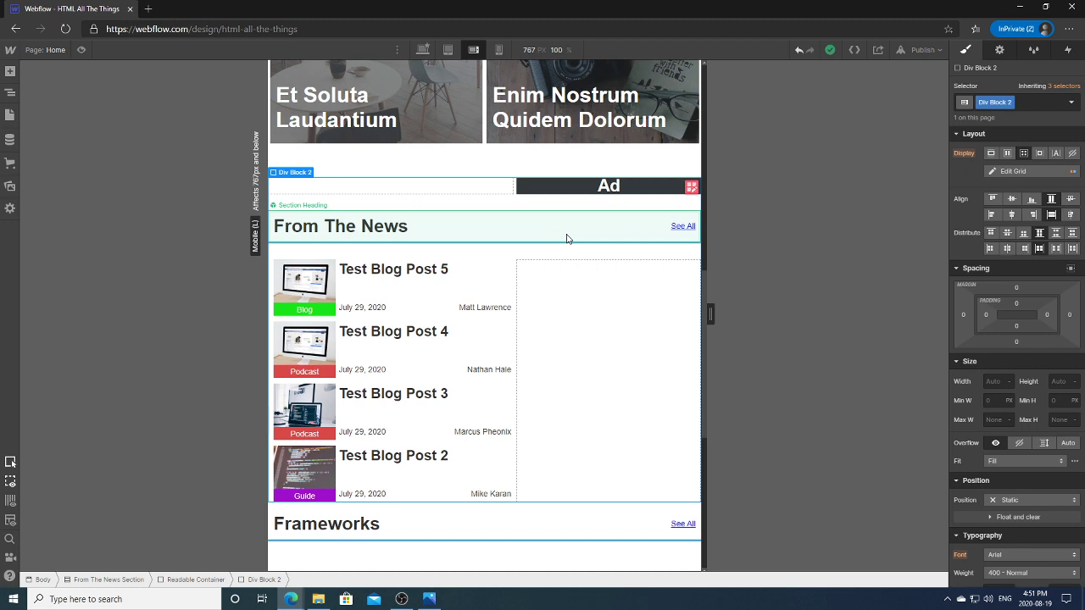
Undo the column-span changes in the grid editor and click Done, leaving the Ad top-right.
{"action": "left_click", "coordinate": [574, 186]}
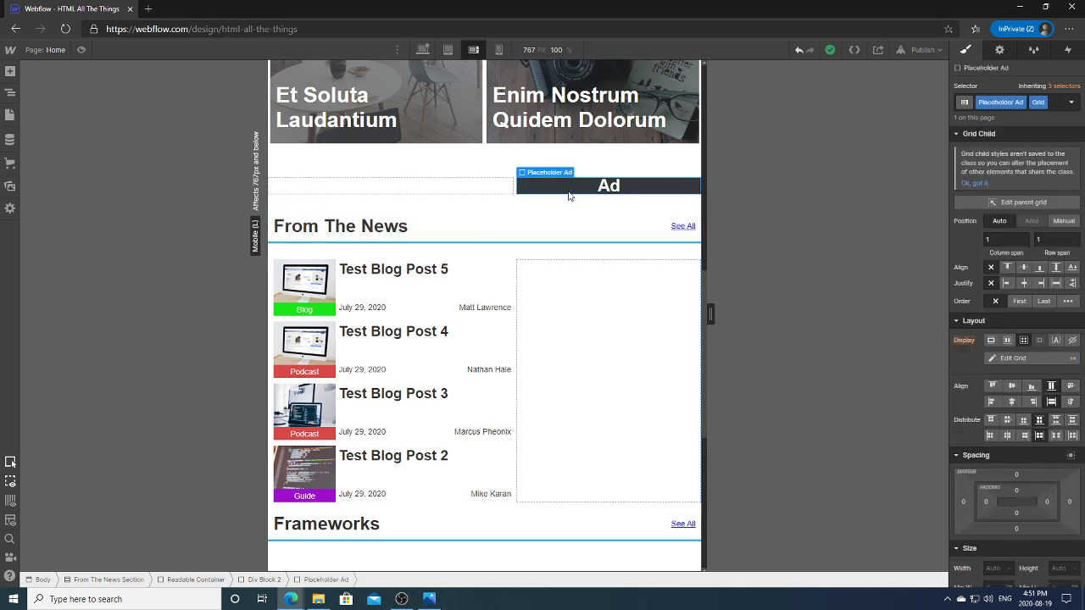
{"action": "left_click", "coordinate": [502, 205]}
{"action": "left_click", "coordinate": [547, 188]}
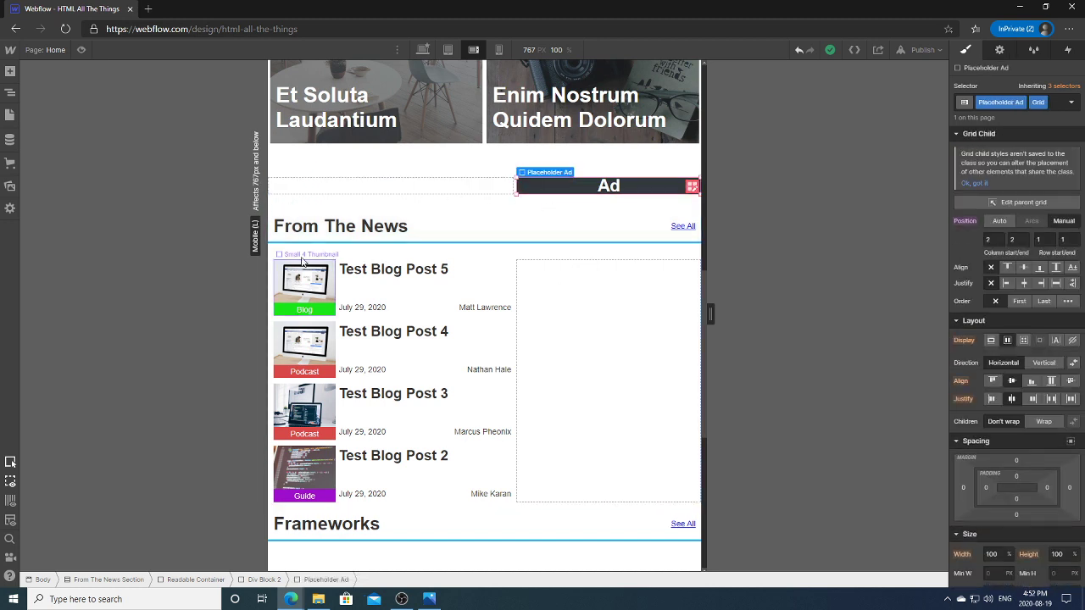
{"action": "left_click", "coordinate": [692, 187]}
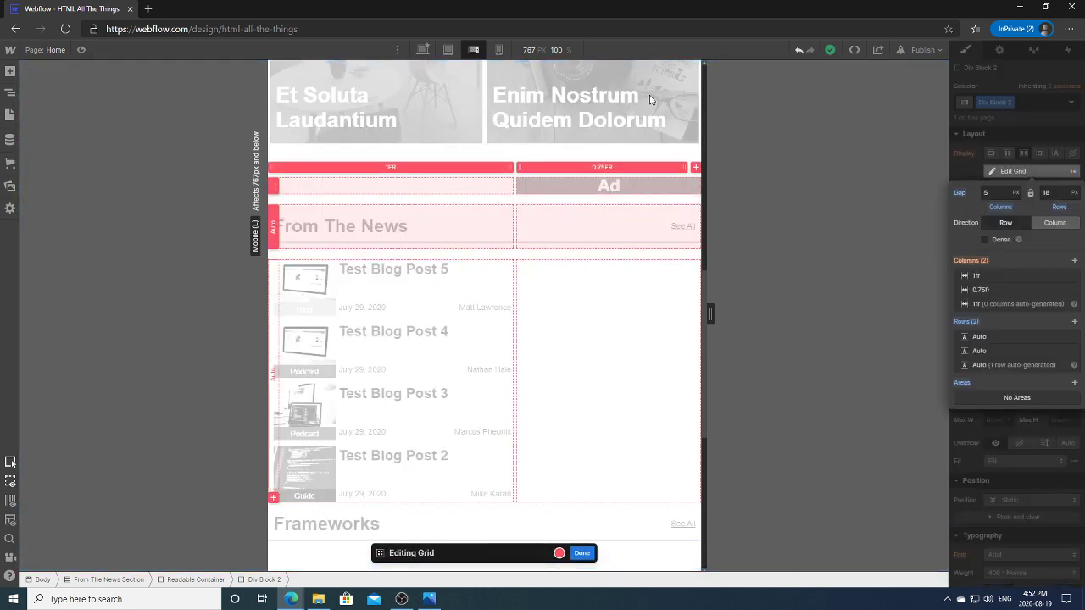
{"action": "left_click", "coordinate": [799, 50]}
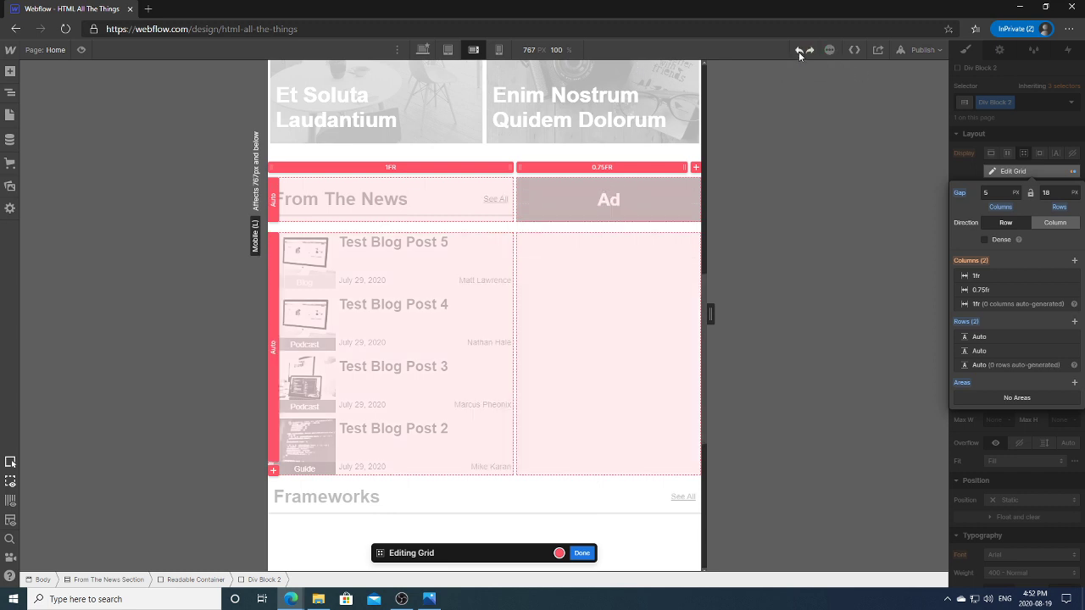
{"action": "left_click", "coordinate": [799, 51]}
{"action": "left_click", "coordinate": [798, 51]}
{"action": "left_click", "coordinate": [581, 553]}
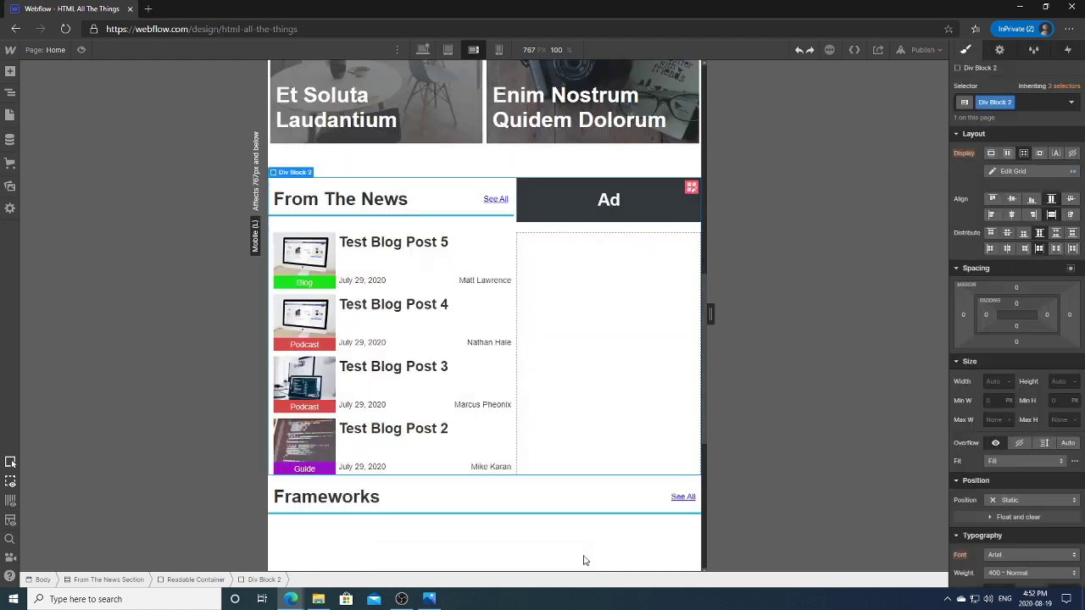
{"action": "left_click", "coordinate": [800, 51]}
{"action": "left_click", "coordinate": [585, 208]}
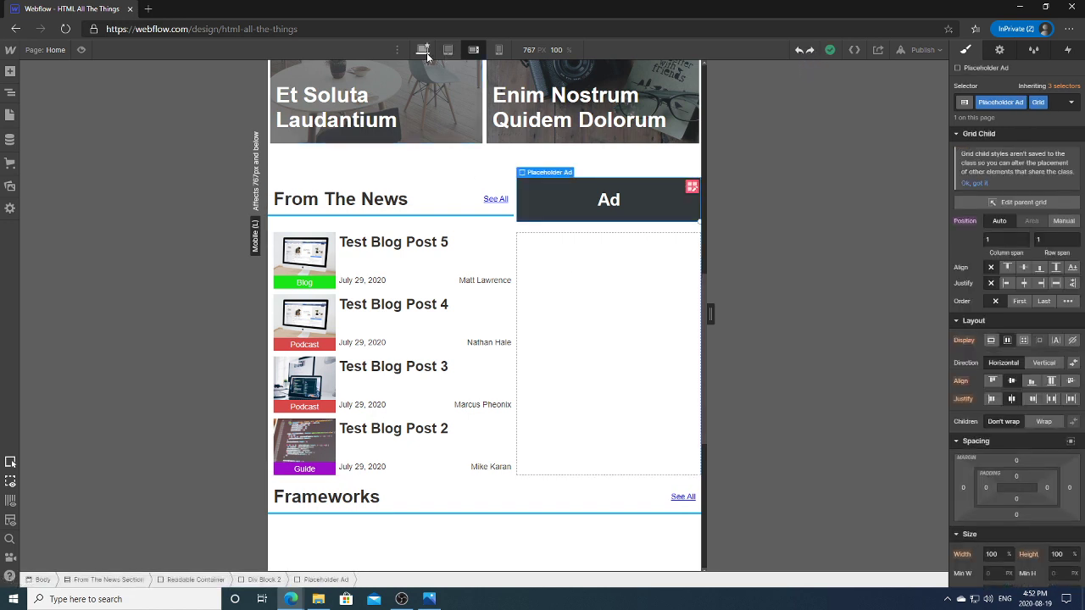
Compare Desktop and Tablet, then edit Div Block 2's grid (1fr, 0.75fr) at Mobile Landscape.
{"action": "left_click", "coordinate": [423, 50]}
{"action": "left_click", "coordinate": [447, 50]}
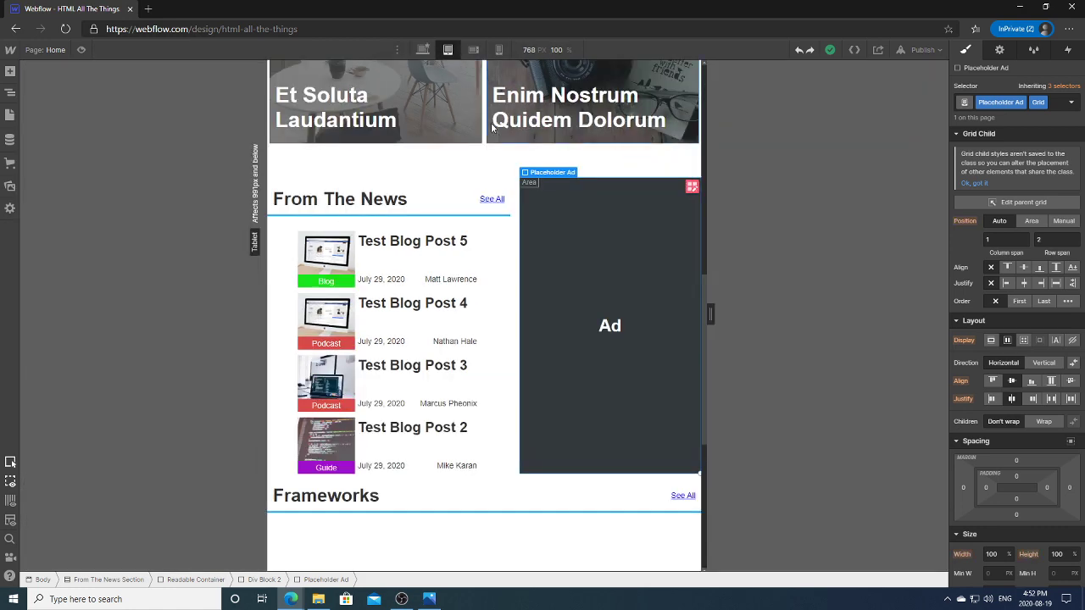
{"action": "left_click", "coordinate": [473, 50]}
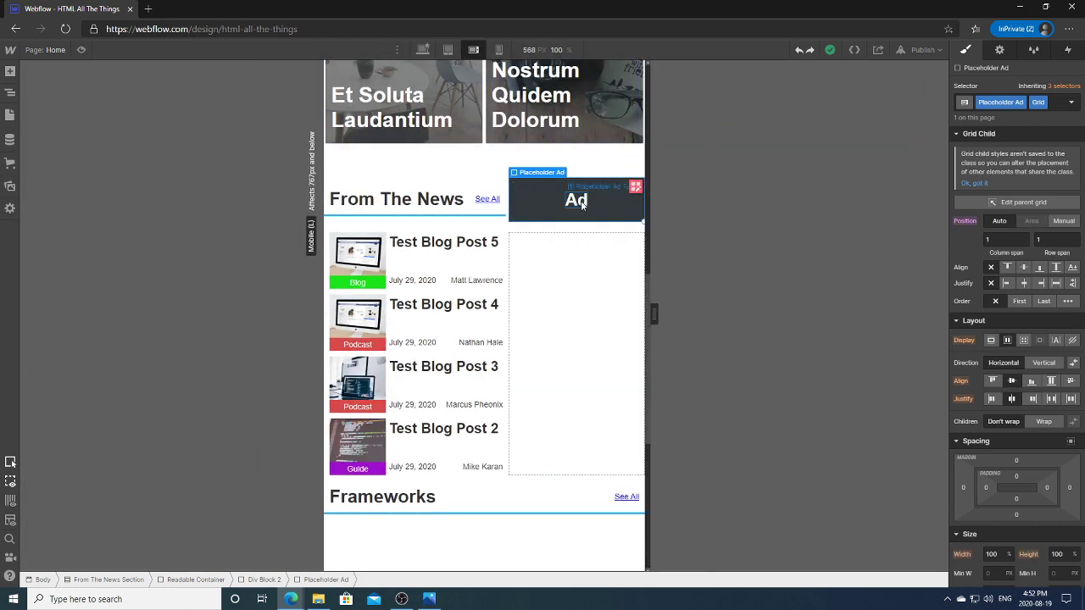
{"action": "left_click", "coordinate": [571, 276]}
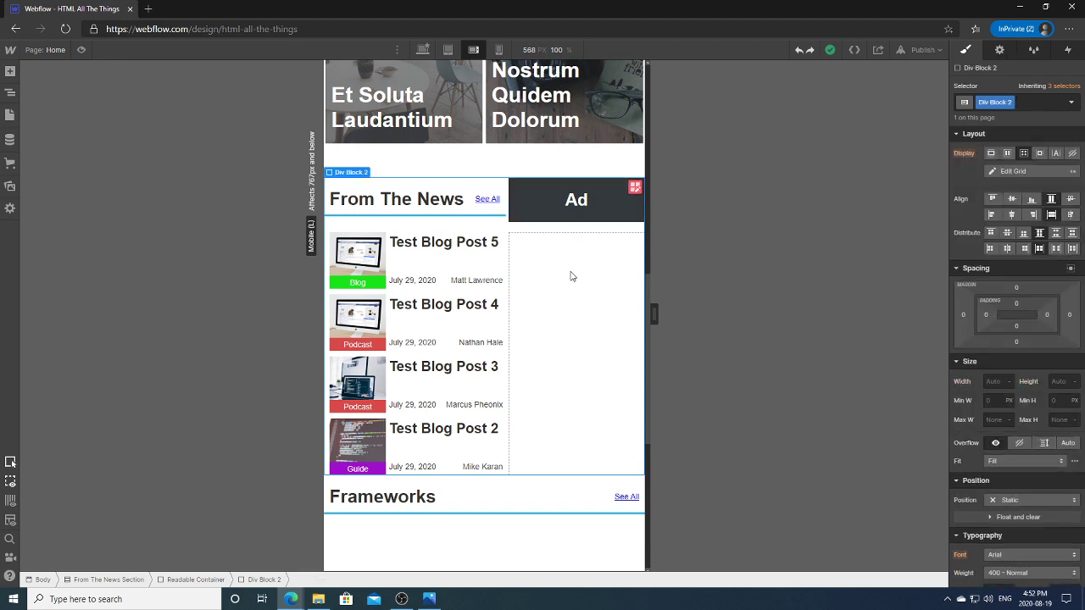
{"action": "left_click", "coordinate": [486, 211]}
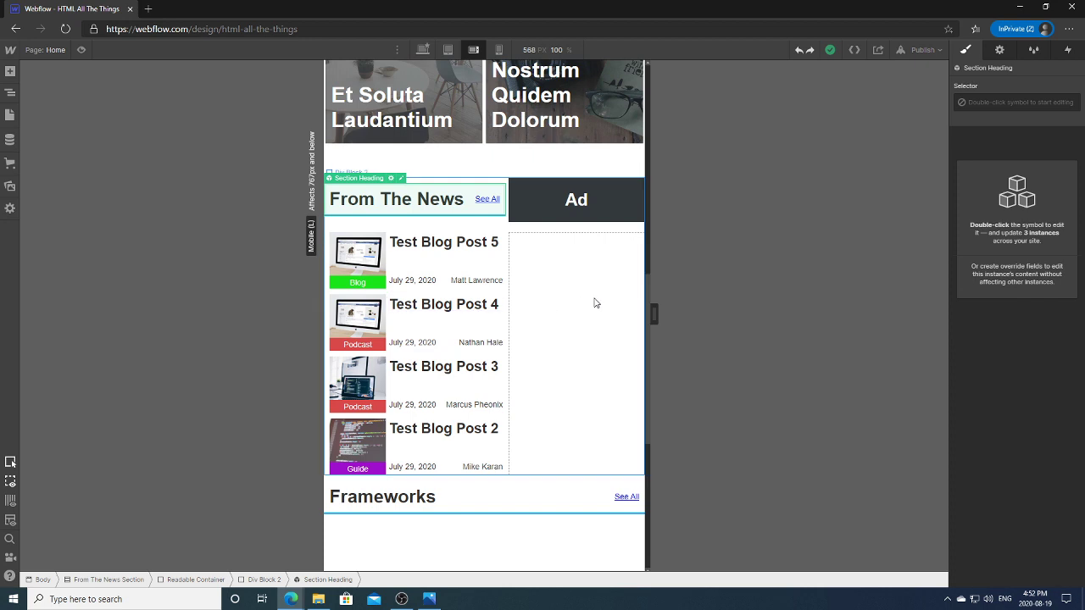
{"action": "left_click", "coordinate": [566, 208]}
{"action": "left_click", "coordinate": [633, 188]}
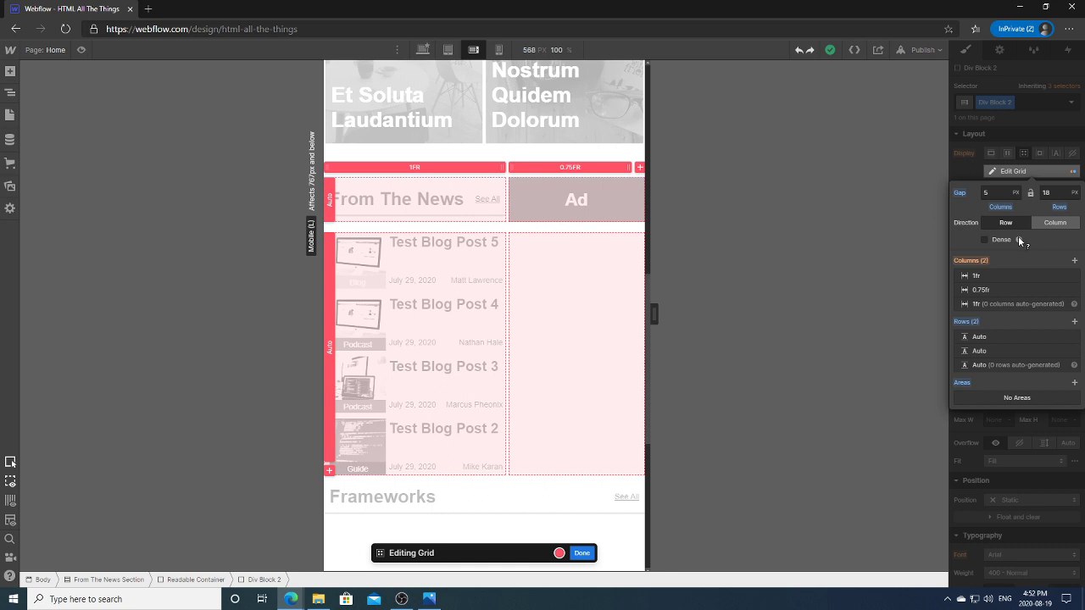
Close and reenter the grid editor on the Ad's parent grid.
{"action": "mouse_move", "coordinate": [1018, 236]}
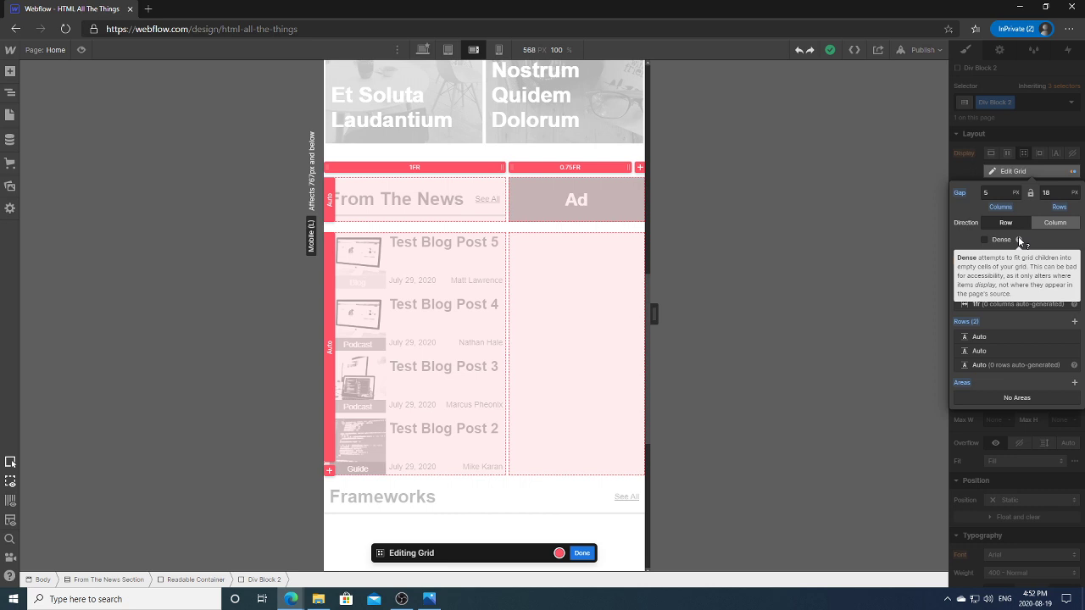
{"action": "left_click", "coordinate": [968, 171]}
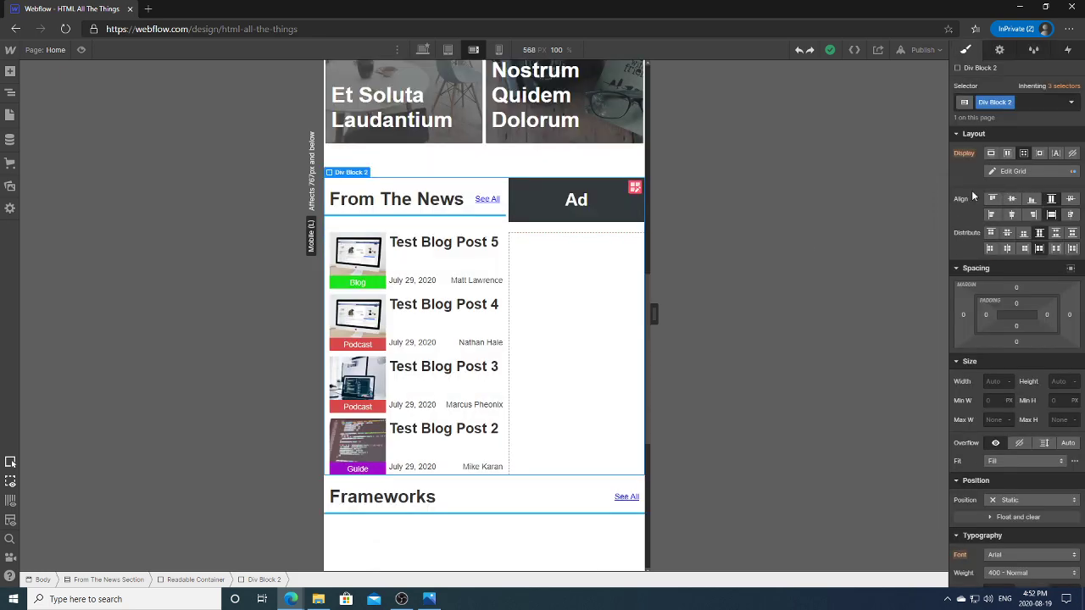
{"action": "left_click", "coordinate": [576, 201]}
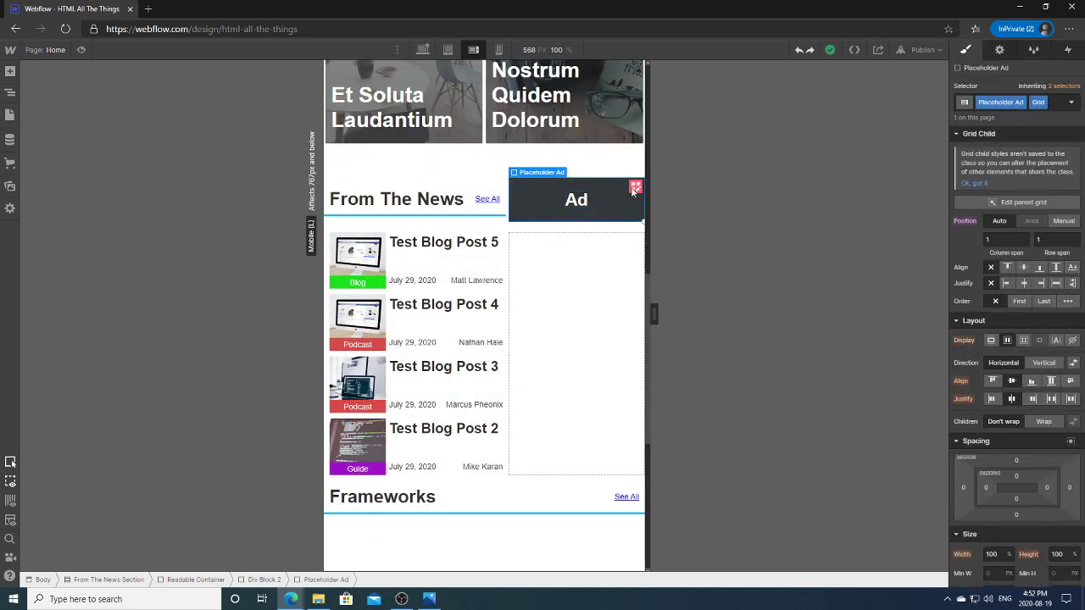
{"action": "left_click", "coordinate": [635, 188]}
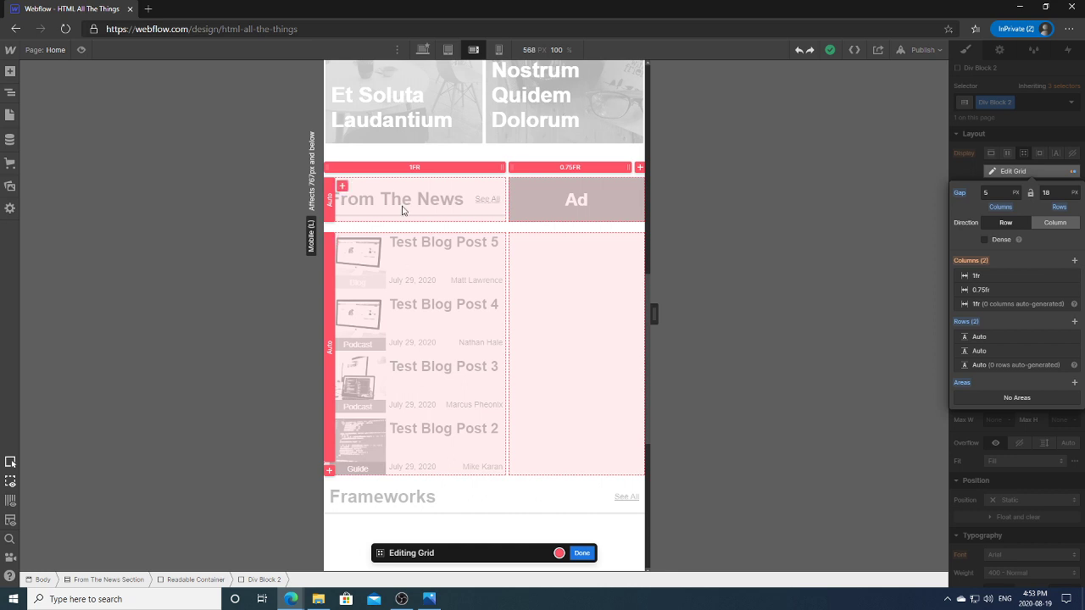
Try a top-left grid area and a 54 px column gap, remove both, and finish editing.
{"action": "left_click", "coordinate": [343, 187]}
{"action": "left_click", "coordinate": [360, 200]}
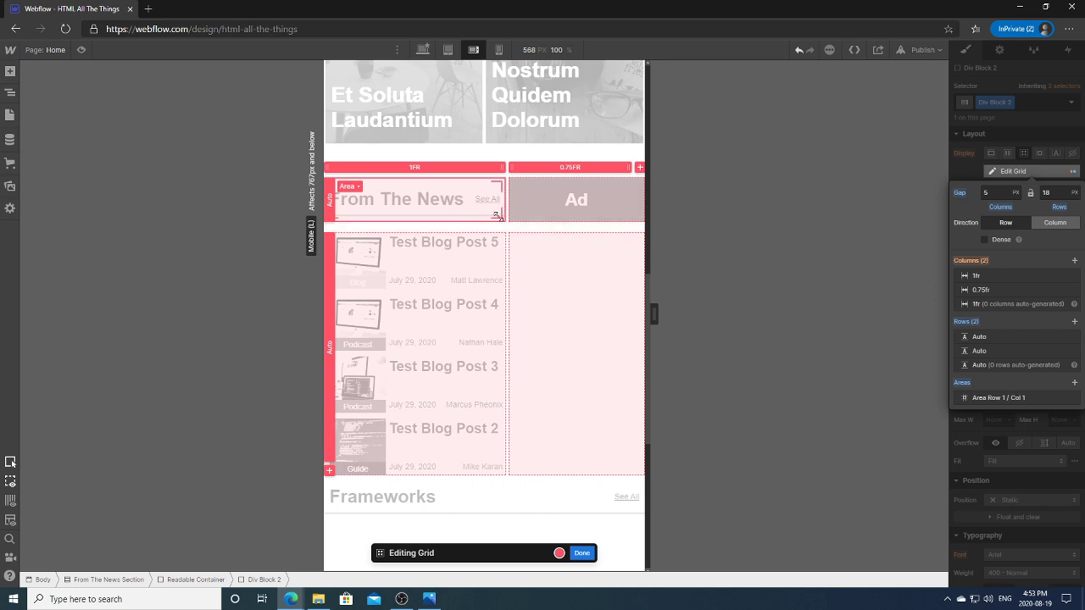
{"action": "left_click", "coordinate": [1073, 398]}
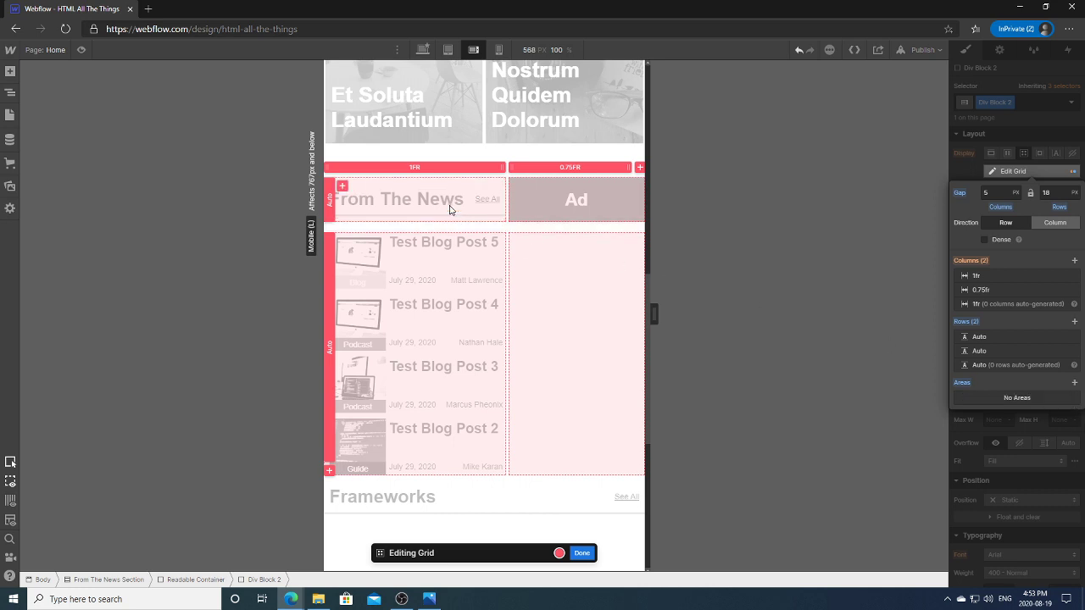
{"action": "mouse_move", "coordinate": [512, 200]}
{"action": "left_mouse_down"}
{"action": "mouse_move", "coordinate": [533, 200]}
{"action": "mouse_move", "coordinate": [523, 214]}
{"action": "left_mouse_up"}
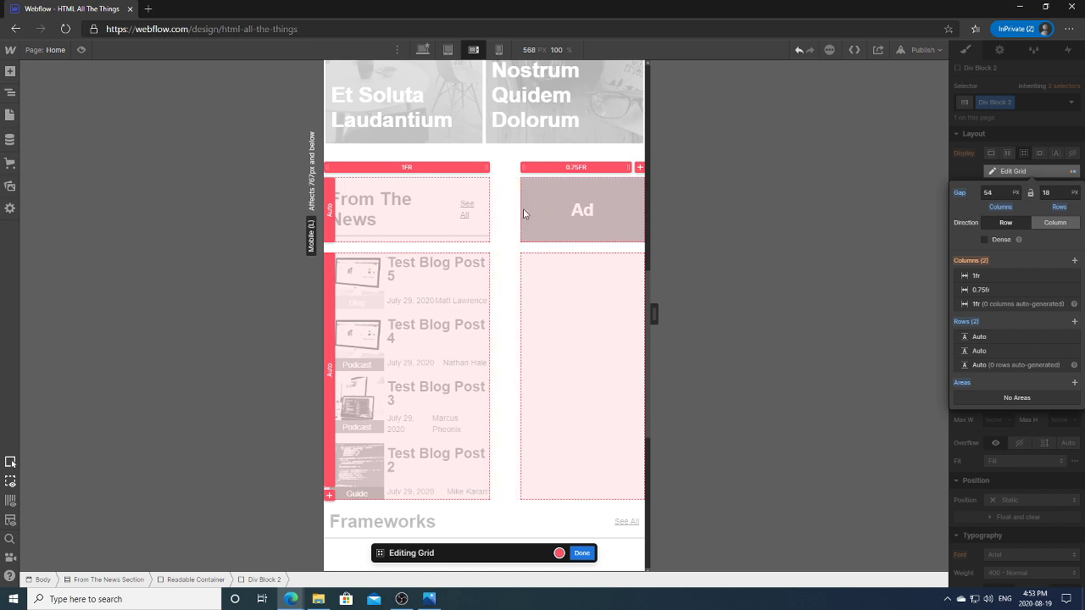
{"action": "left_click", "coordinate": [799, 49]}
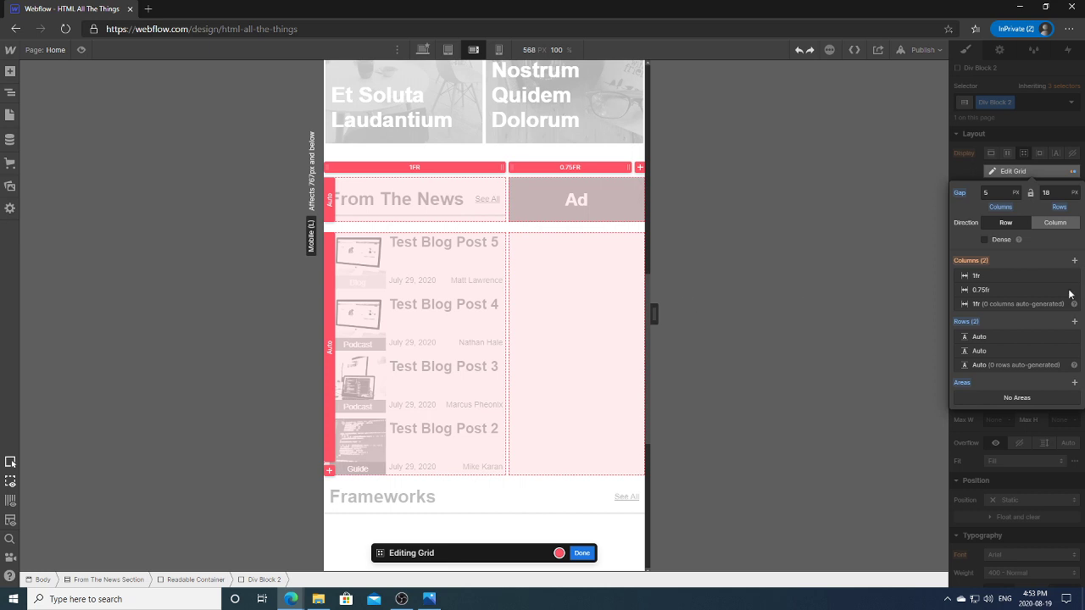
{"action": "left_click", "coordinate": [755, 283]}
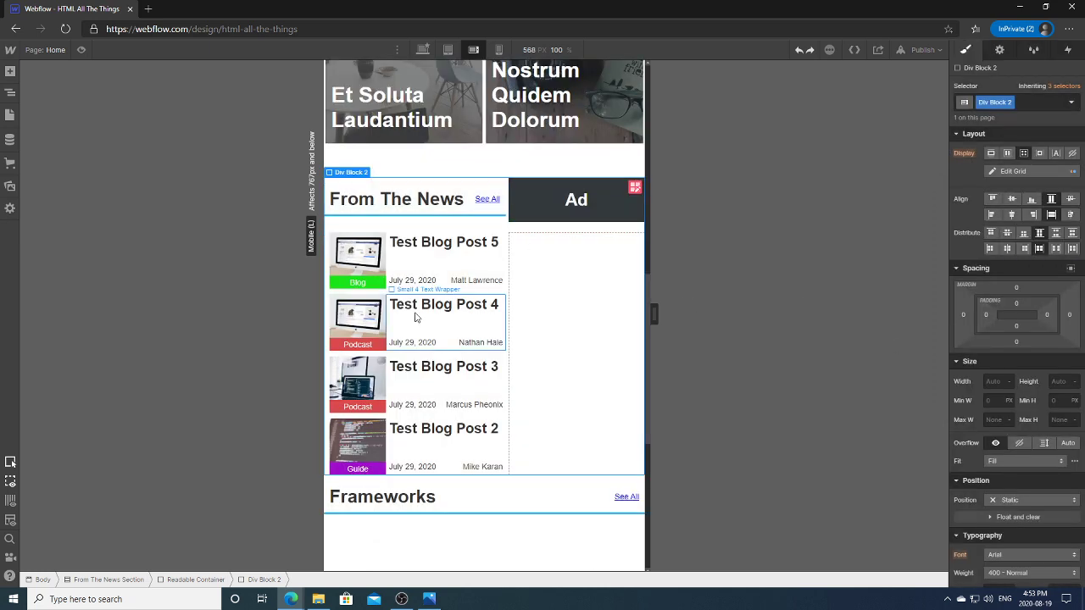
Inspect the Ad's column and row spans, then the grid and heading in the Navigator.
{"action": "left_click", "coordinate": [605, 217]}
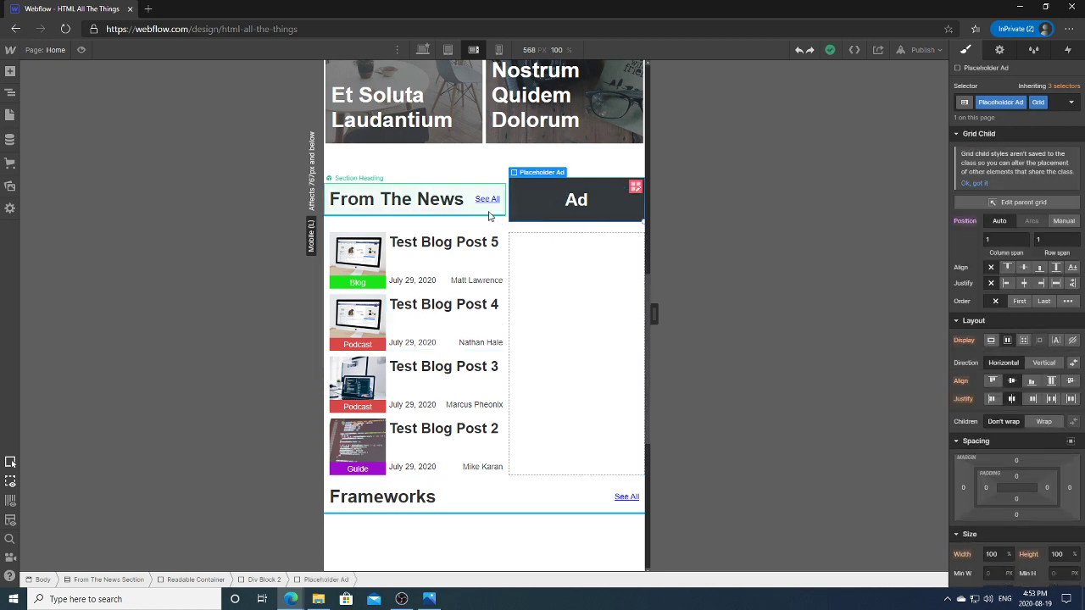
{"action": "left_click", "coordinate": [999, 241]}
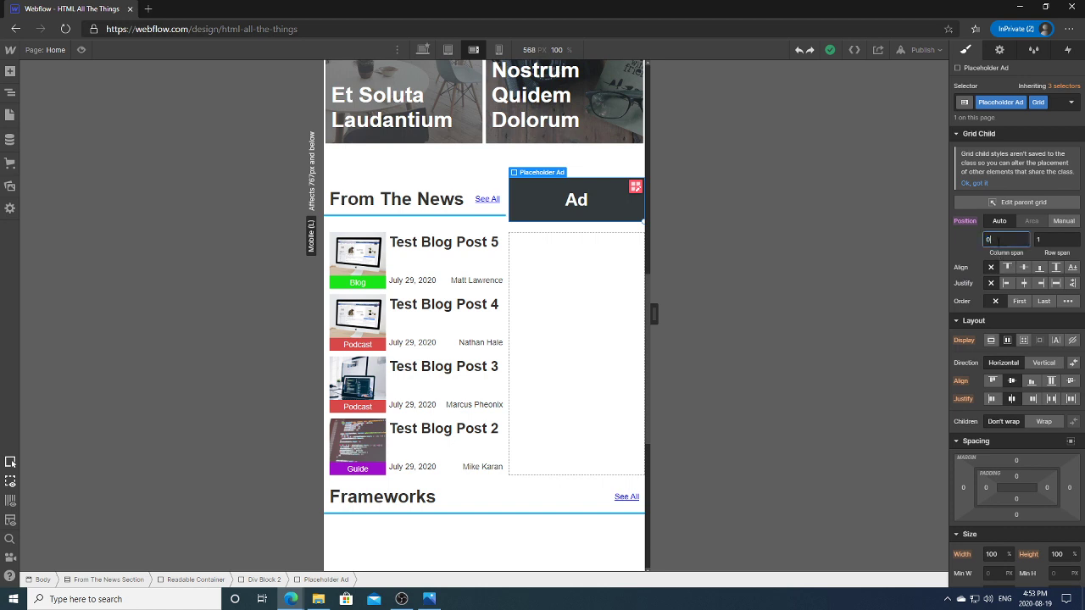
{"action": "left_click", "coordinate": [1038, 240]}
{"action": "left_click", "coordinate": [967, 251]}
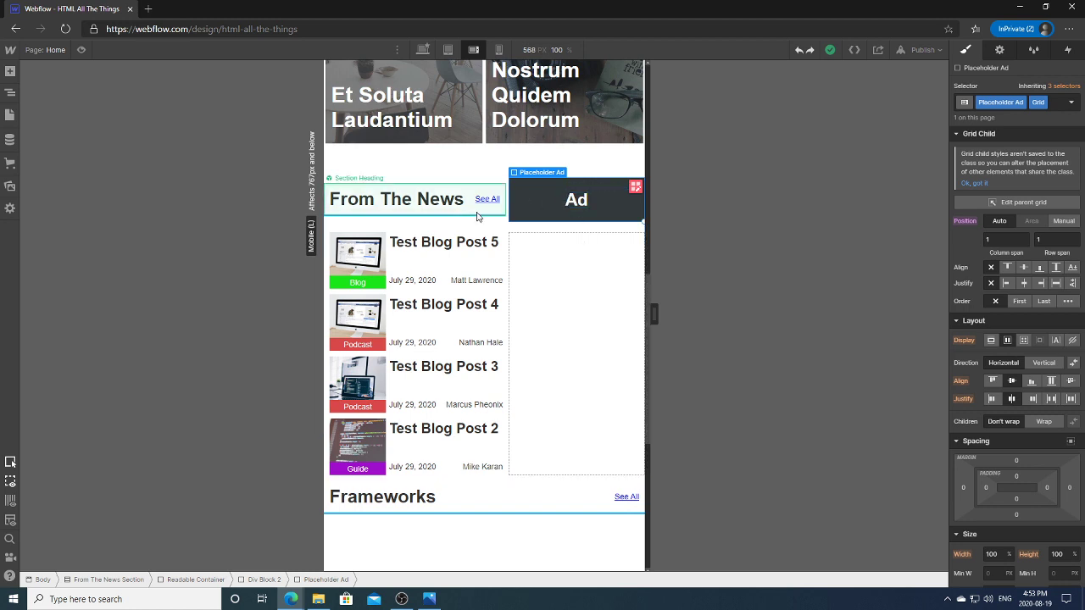
{"action": "left_click", "coordinate": [10, 93]}
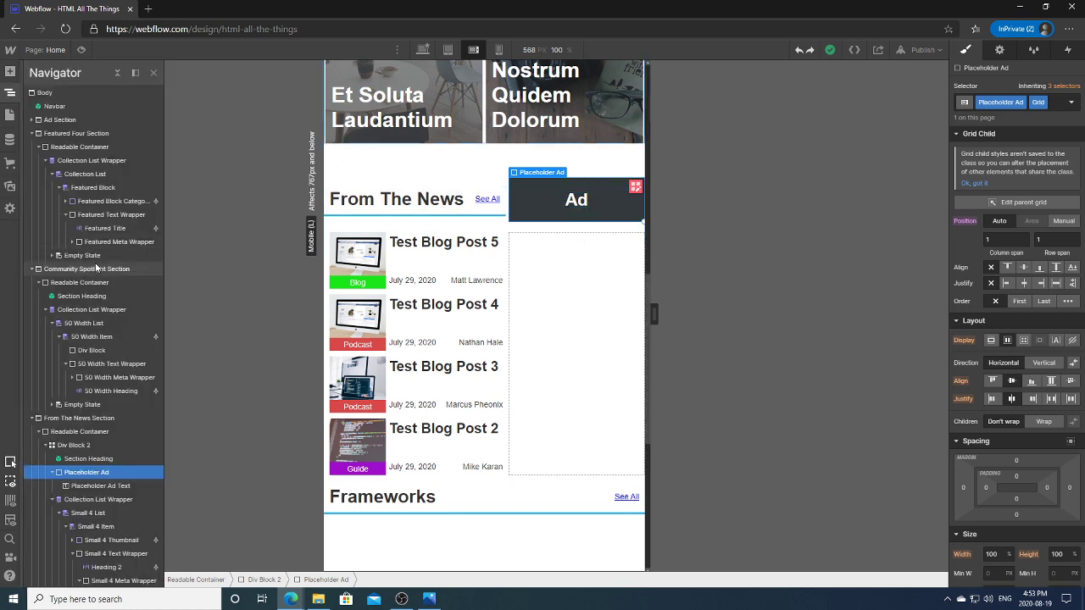
{"action": "left_click", "coordinate": [80, 446]}
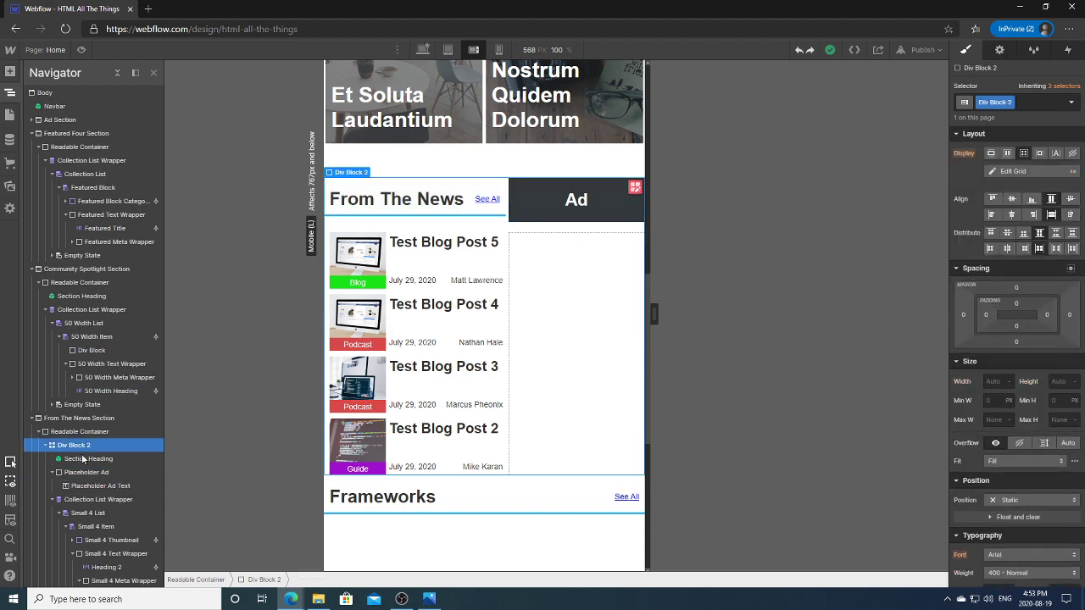
{"action": "left_click", "coordinate": [84, 459]}
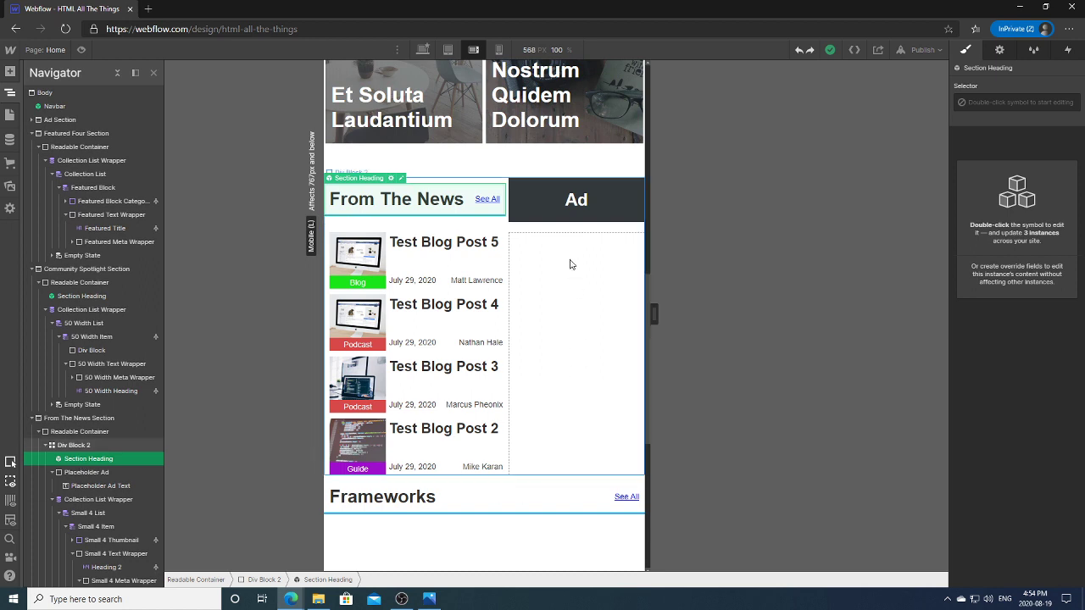
{"action": "left_click", "coordinate": [549, 204]}
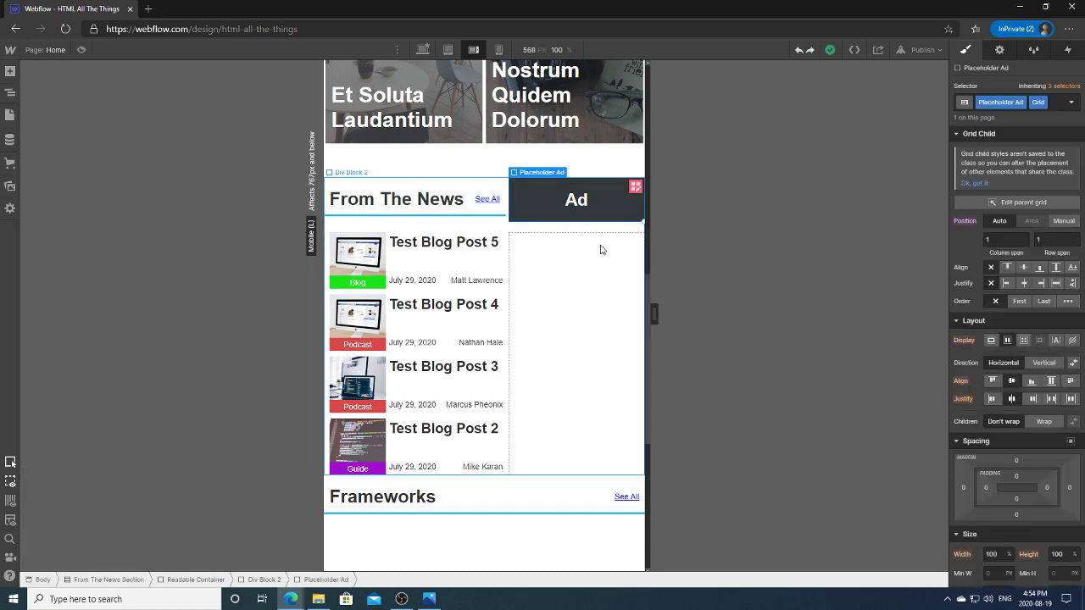
Cancel a combo class on the Ad and redo to restore the second Ad block.
{"action": "left_click", "coordinate": [1058, 111]}
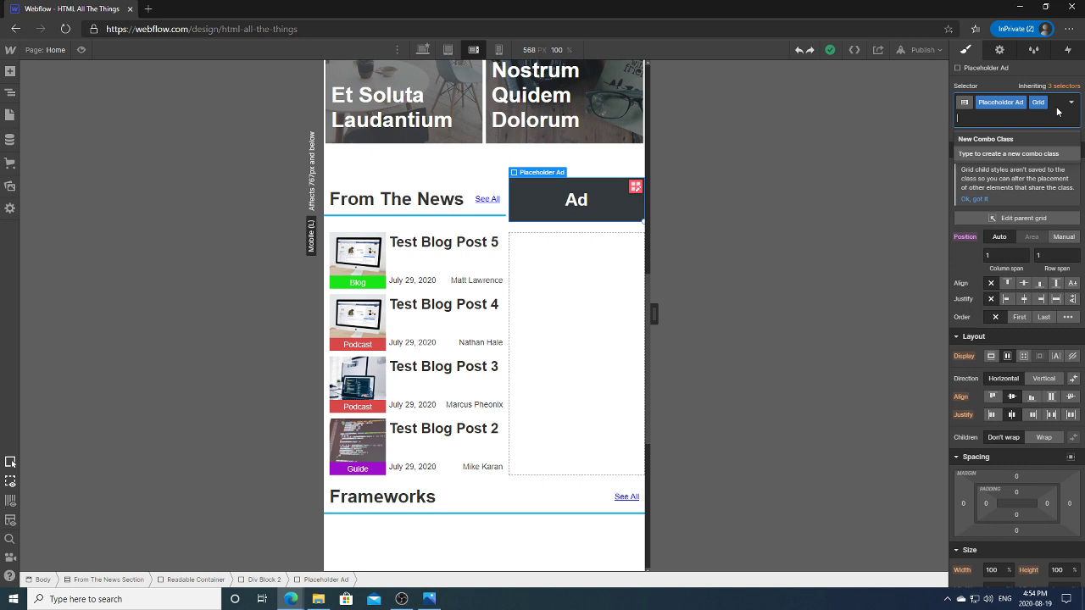
{"action": "type", "text": "M"}
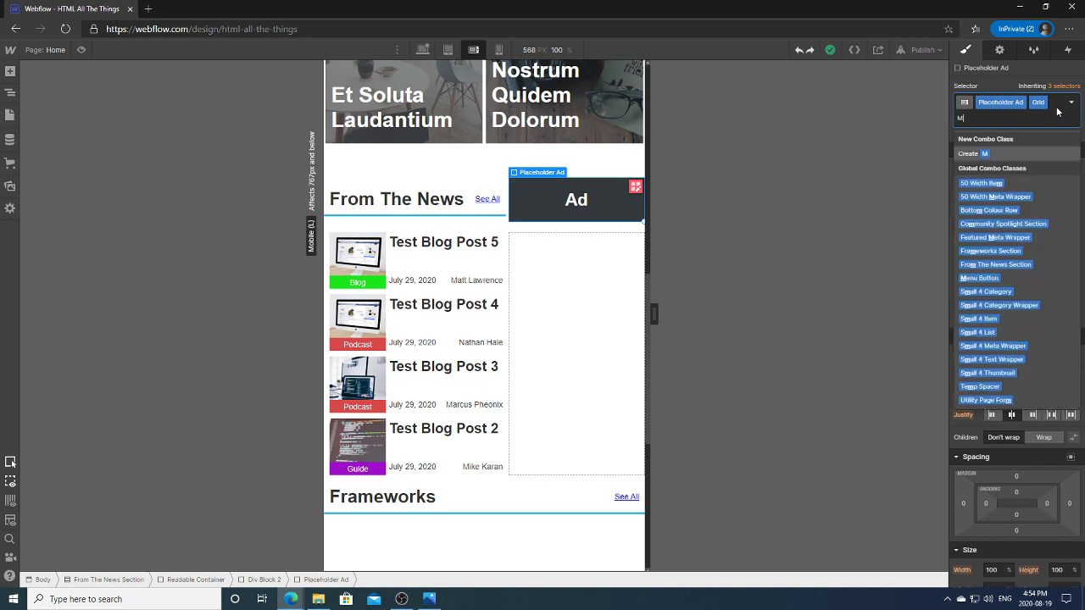
{"action": "key", "text": "BackSpace"}
{"action": "key", "text": "Escape"}
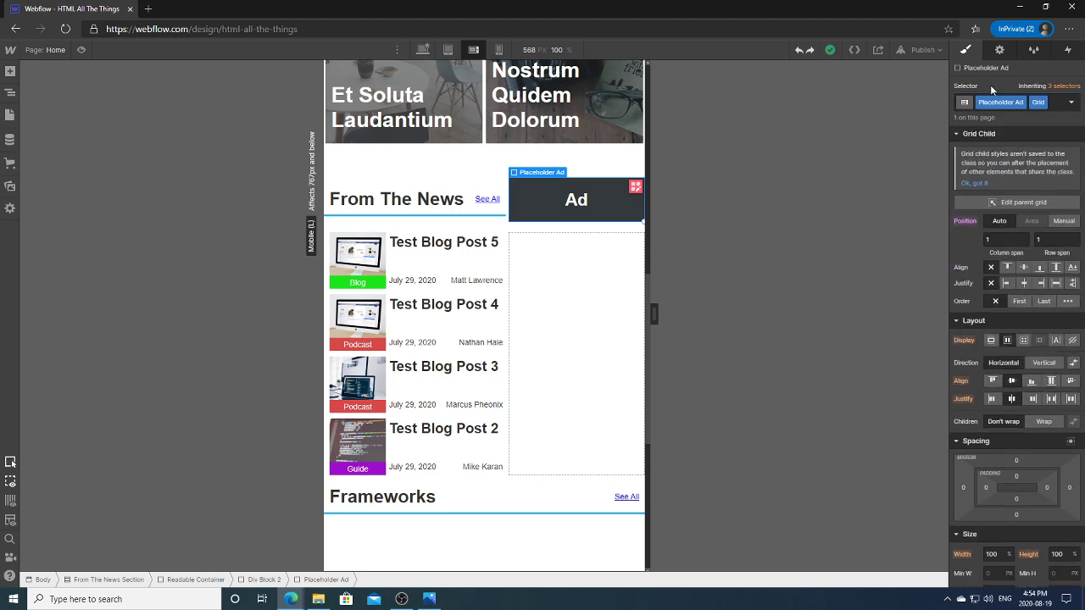
{"action": "left_click", "coordinate": [588, 300]}
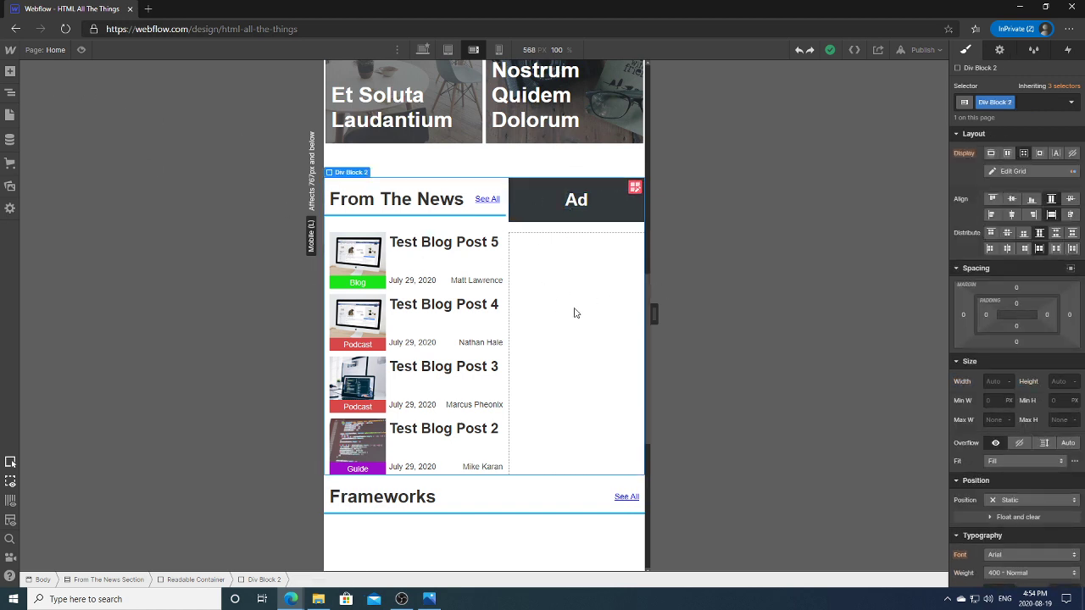
{"action": "key", "text": "ctrl+shift+z"}
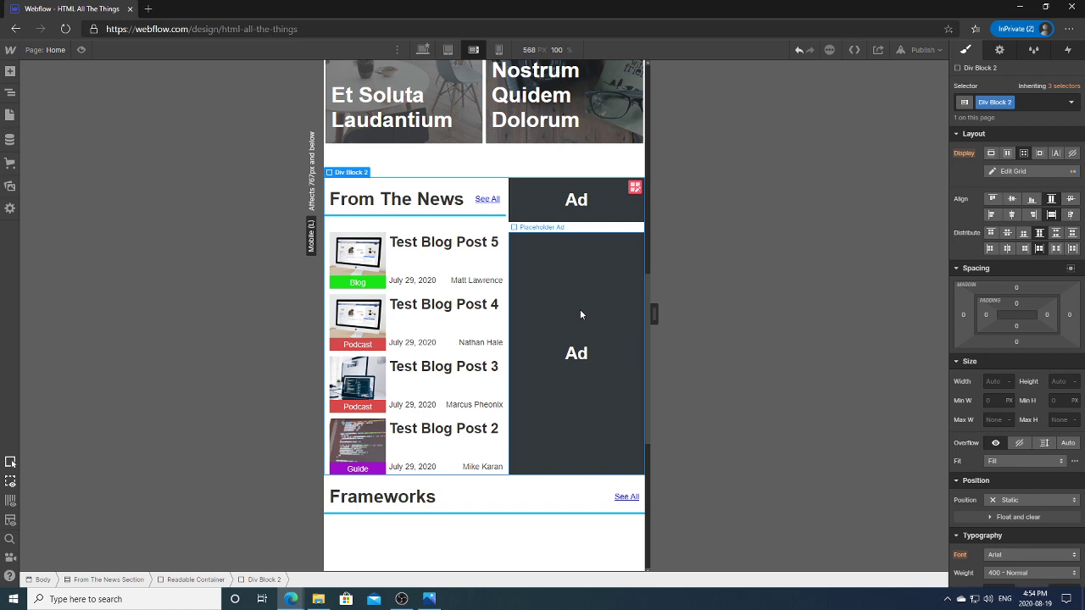
{"action": "left_click", "coordinate": [596, 295]}
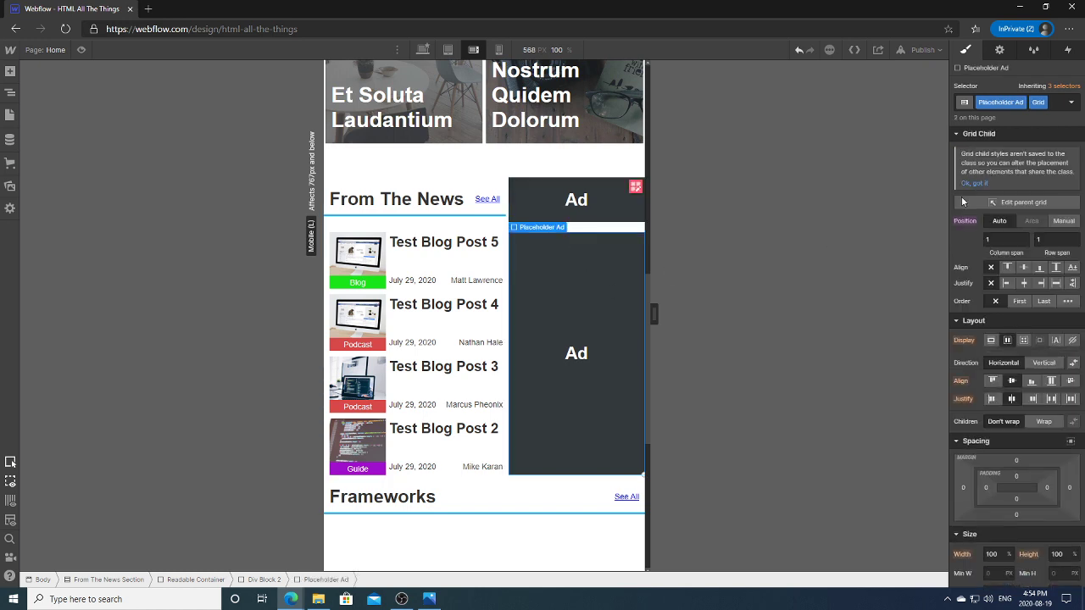
Add then remove the Mobile combo class, and set the top Placeholder Ad's Display to None.
{"action": "left_click", "coordinate": [1054, 111]}
{"action": "type", "text": "Mobile"}
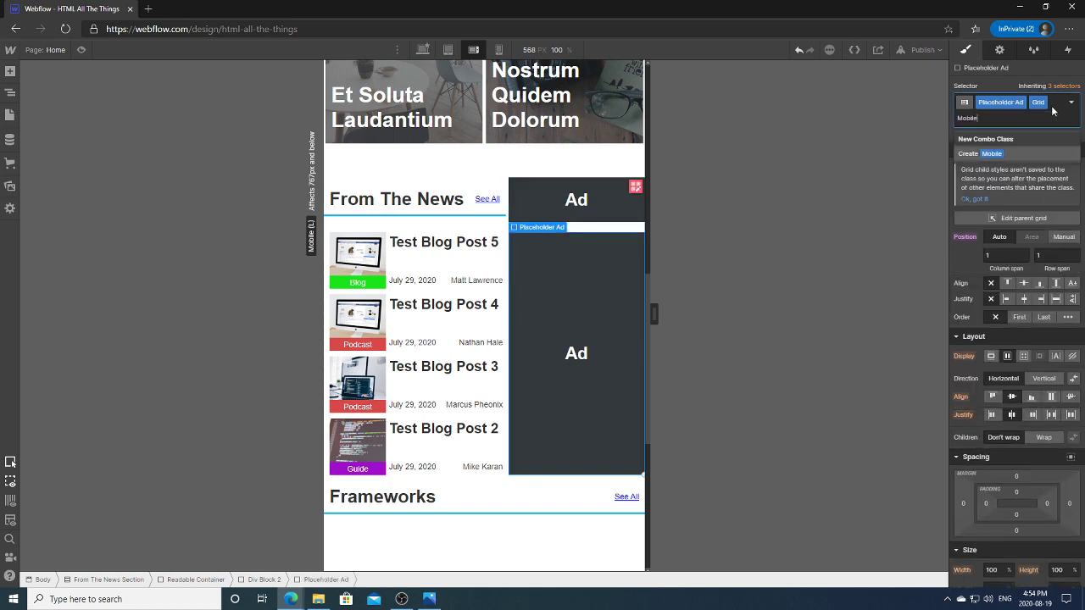
{"action": "key", "text": "Return"}
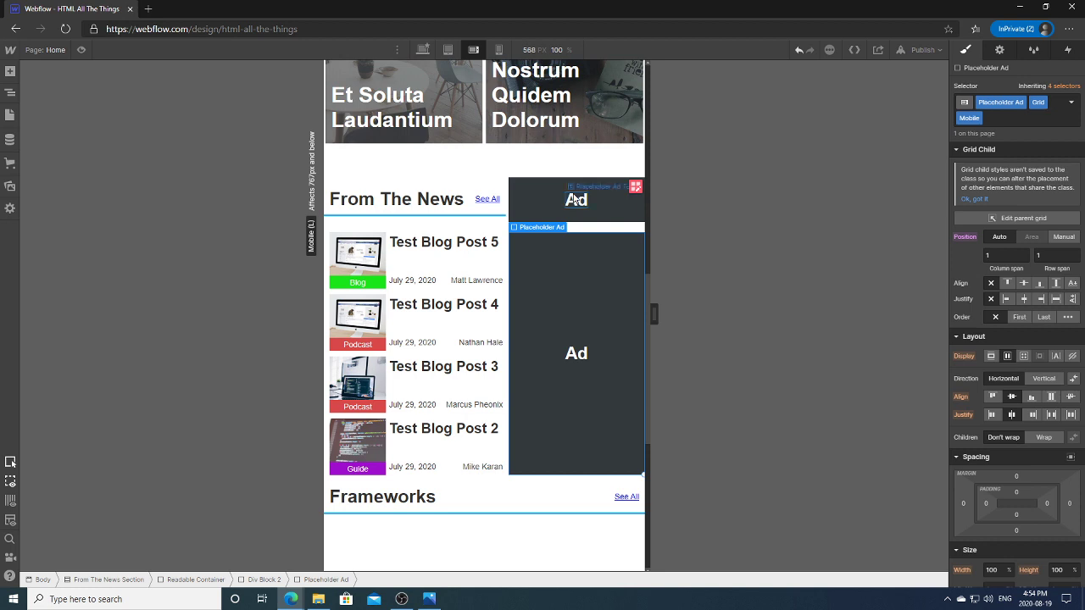
{"action": "key", "text": "BackSpace"}
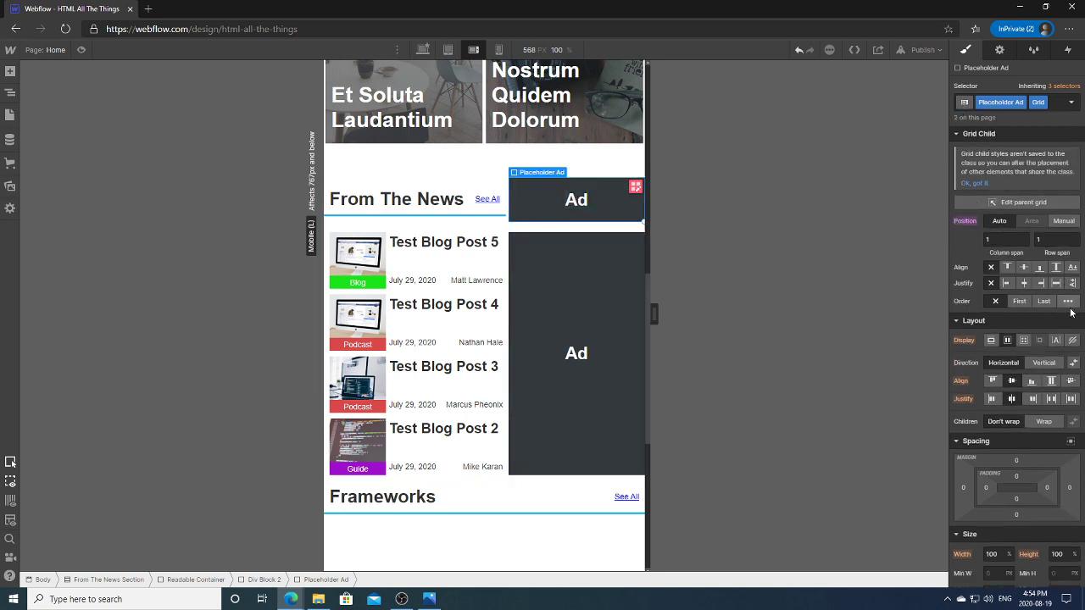
{"action": "left_click", "coordinate": [1072, 340]}
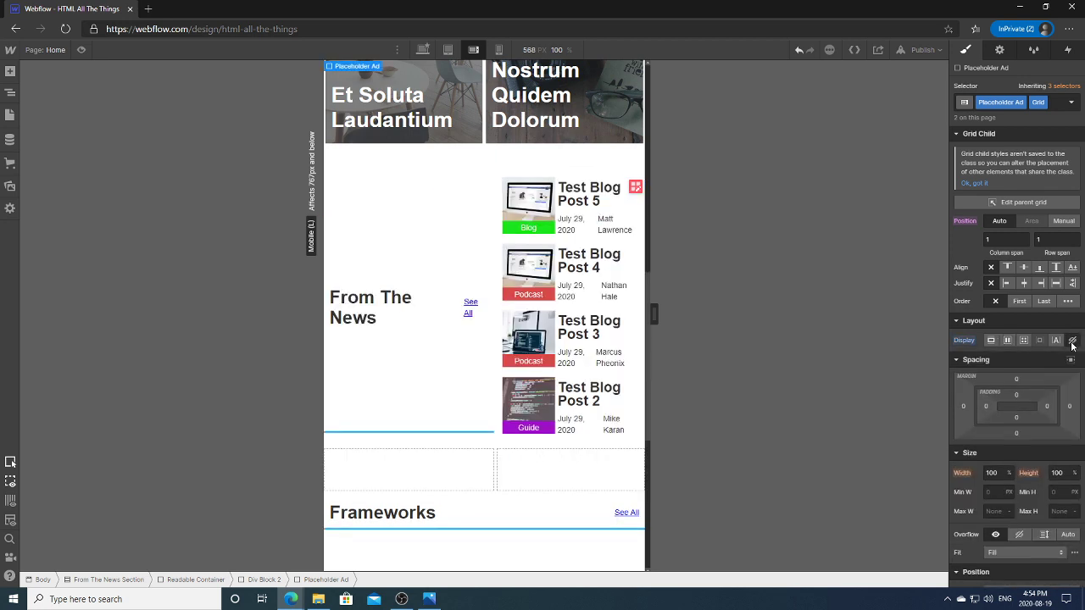
Make the From The News Header Section Wrapper span 2 columns and return to the page.
{"action": "left_click", "coordinate": [423, 386]}
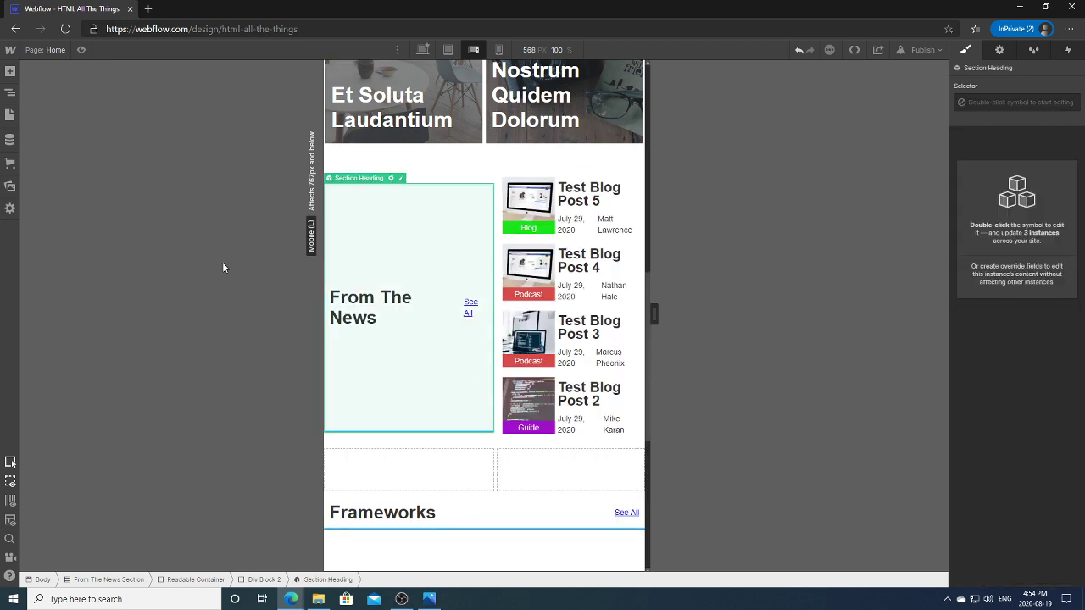
{"action": "double_click", "coordinate": [441, 383]}
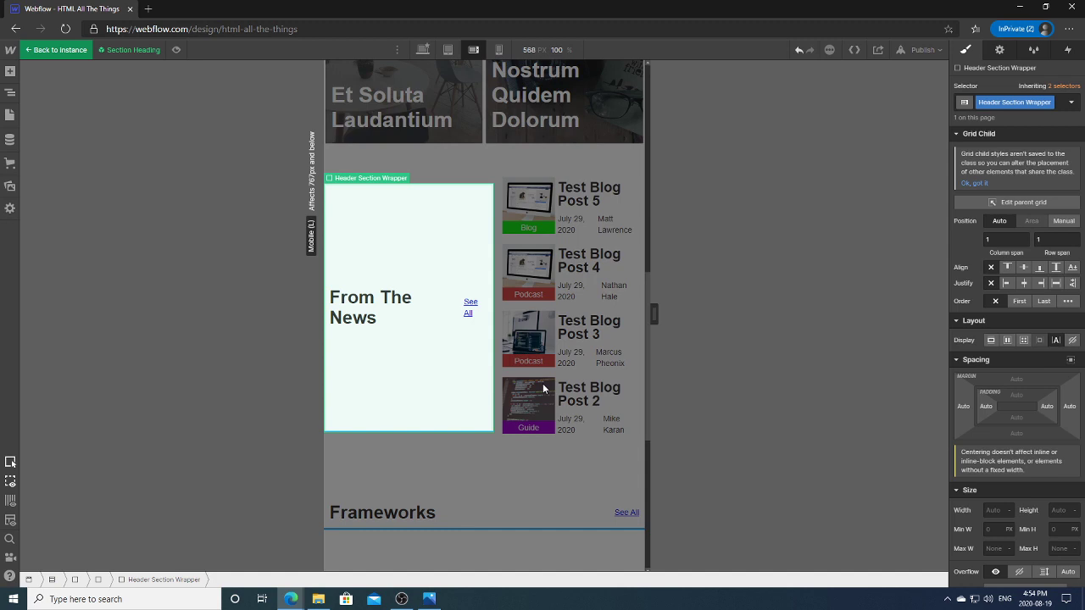
{"action": "left_click", "coordinate": [1009, 239]}
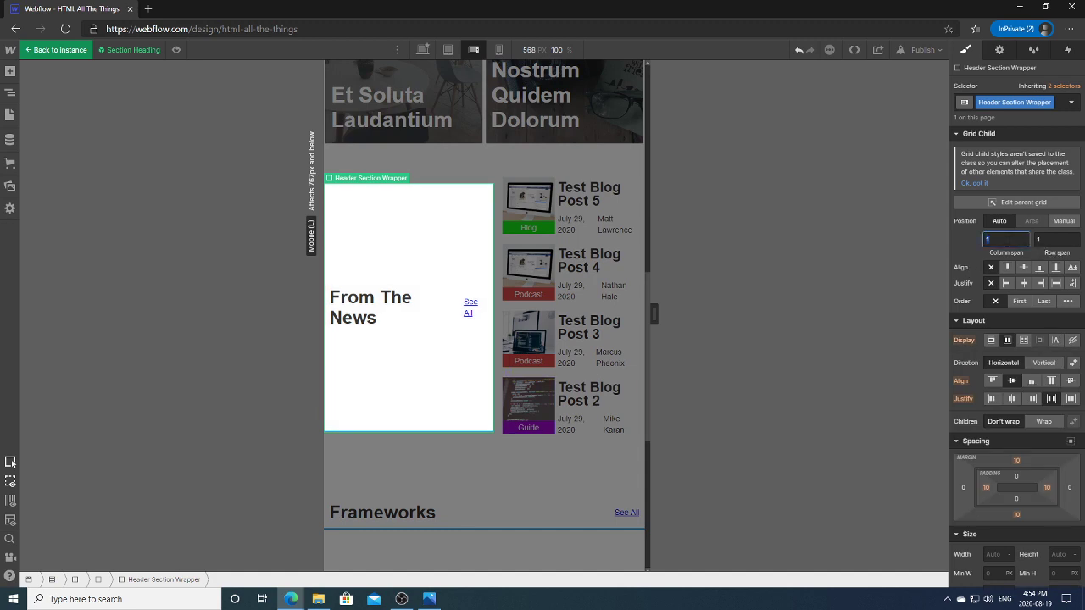
{"action": "key", "text": "Return"}
{"action": "left_click", "coordinate": [555, 280]}
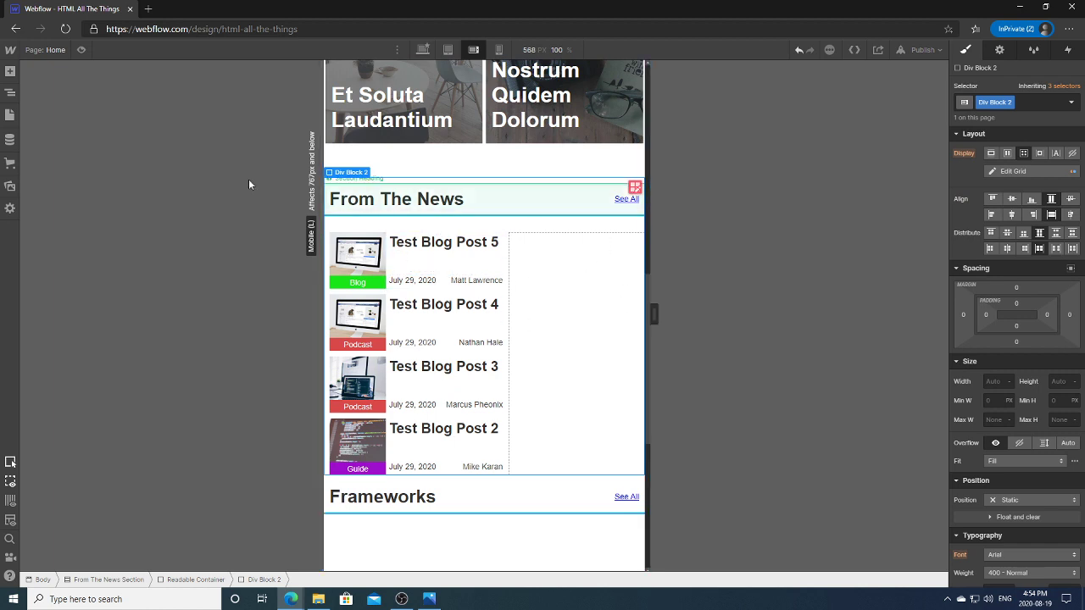
{"action": "left_click", "coordinate": [10, 93]}
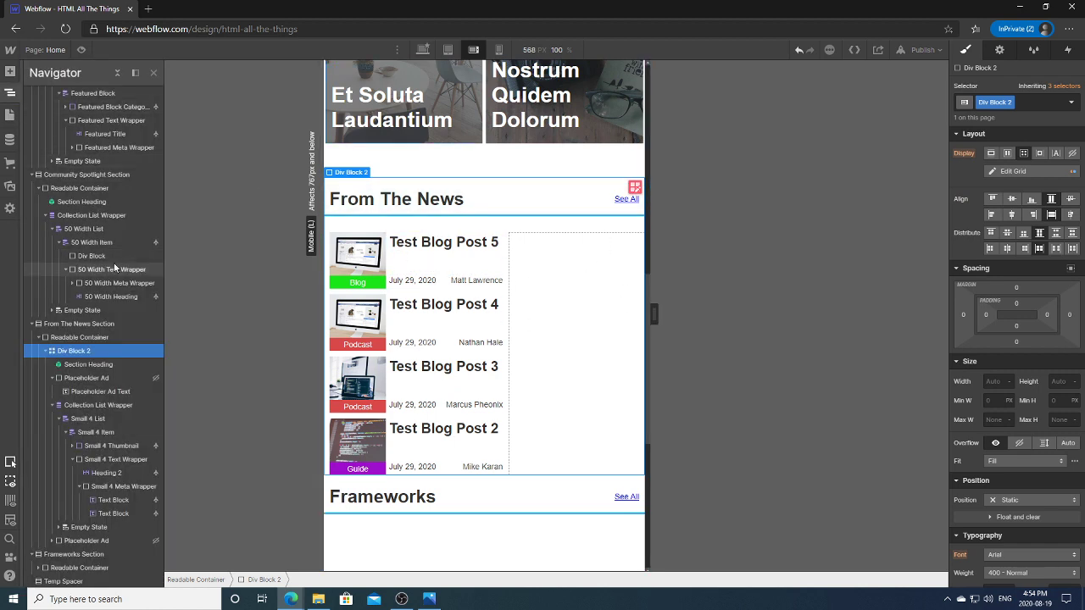
Keep the upper Placeholder Ad at Display None and set the lower Mobile-class Ad to Flex.
{"action": "left_click", "coordinate": [102, 379]}
{"action": "left_click", "coordinate": [100, 543]}
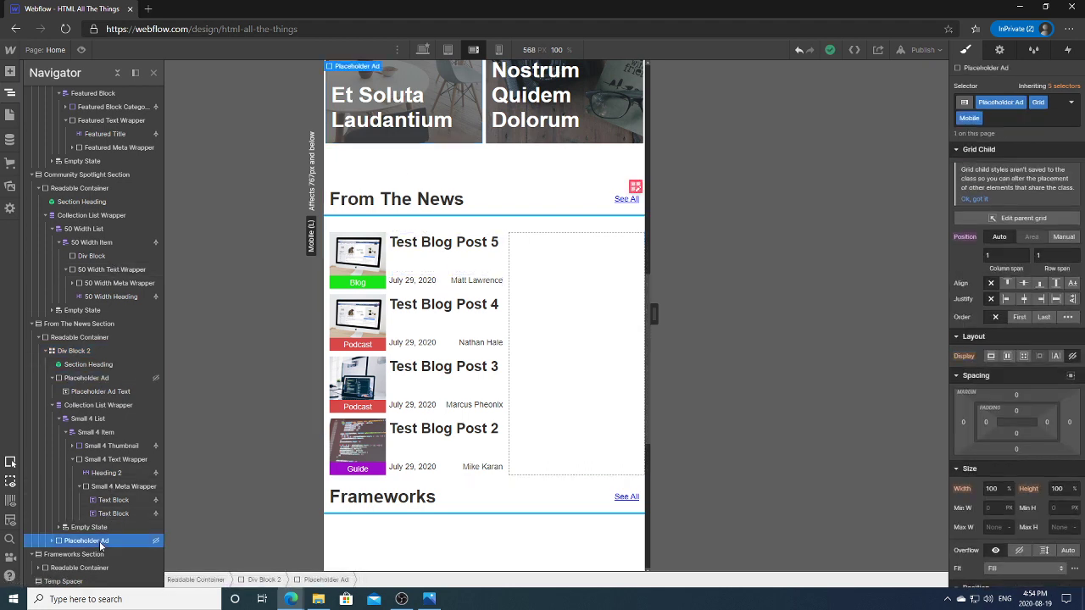
{"action": "left_click", "coordinate": [86, 379]}
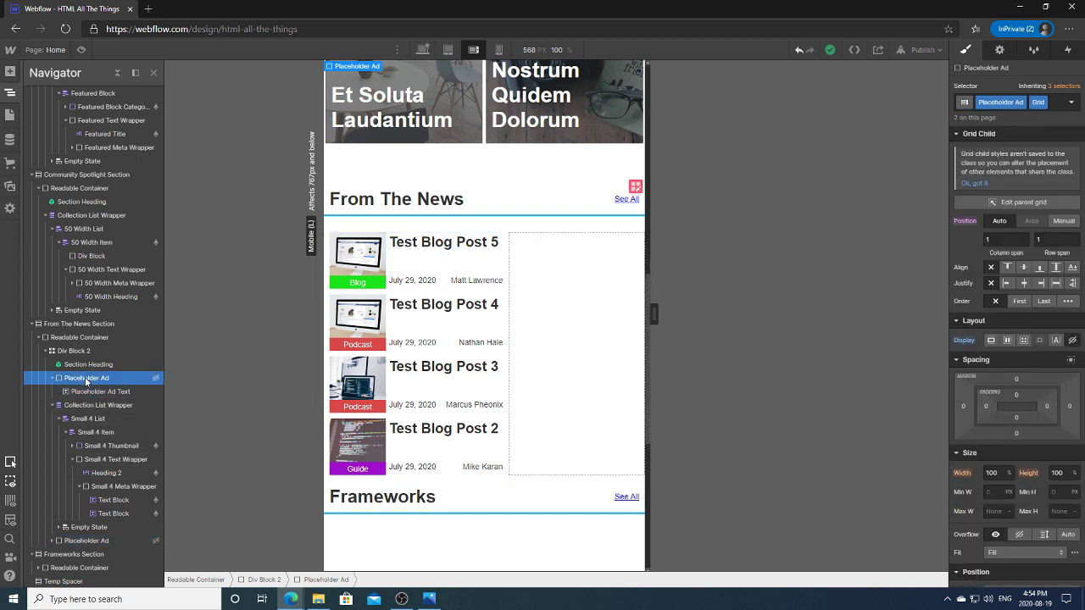
{"action": "left_click", "coordinate": [86, 541]}
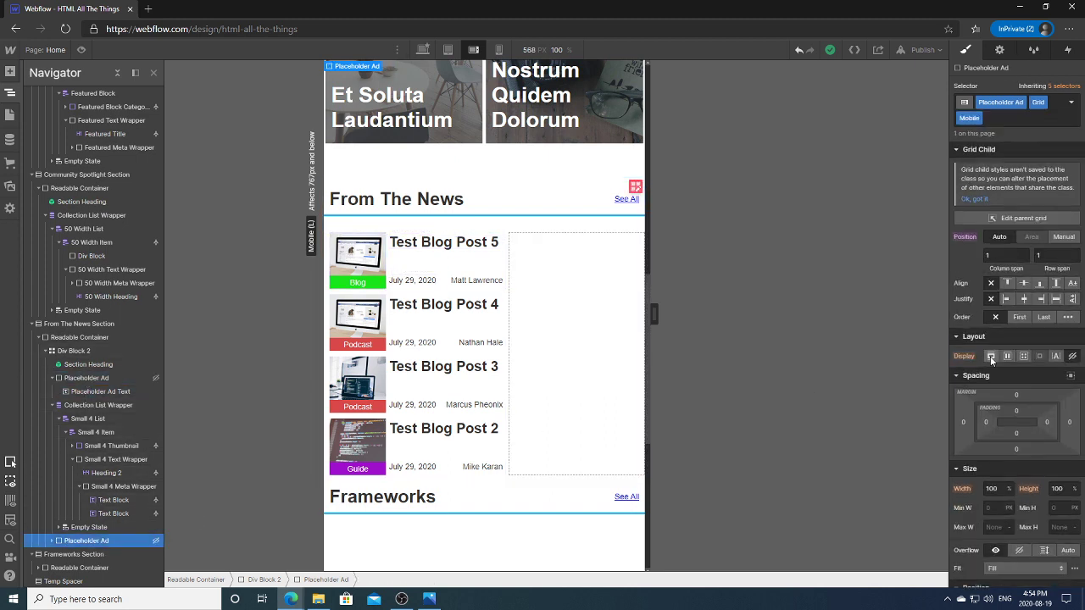
{"action": "left_click", "coordinate": [89, 379]}
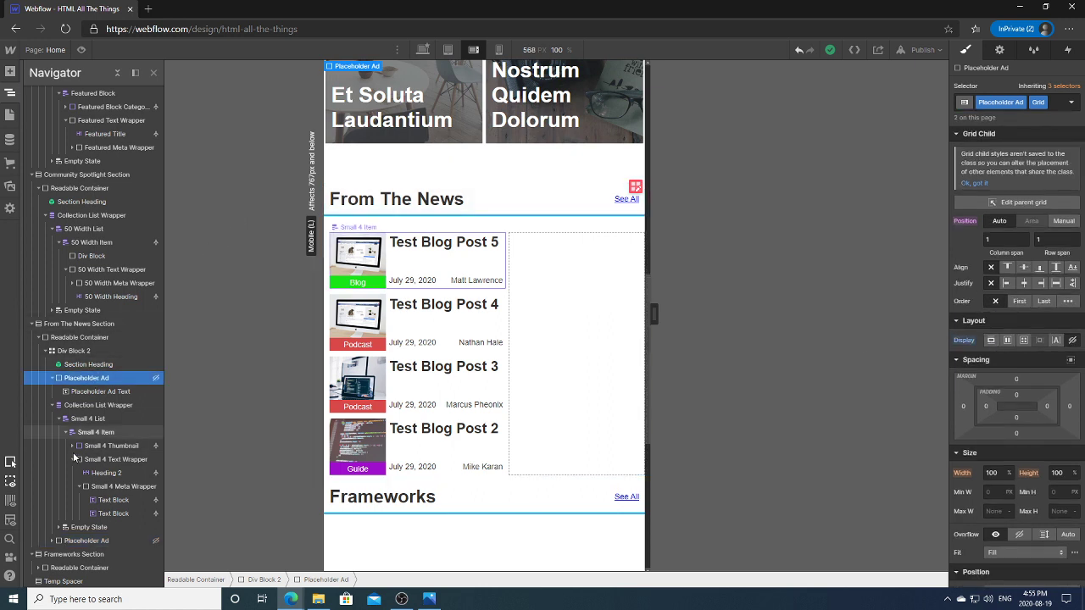
{"action": "left_click", "coordinate": [970, 342]}
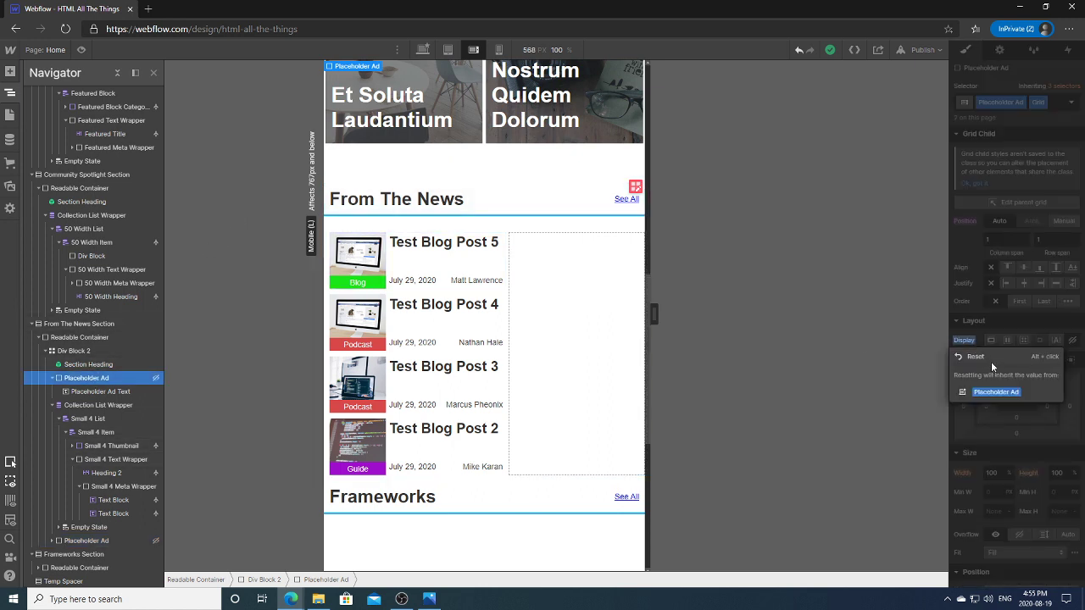
{"action": "left_click", "coordinate": [996, 358]}
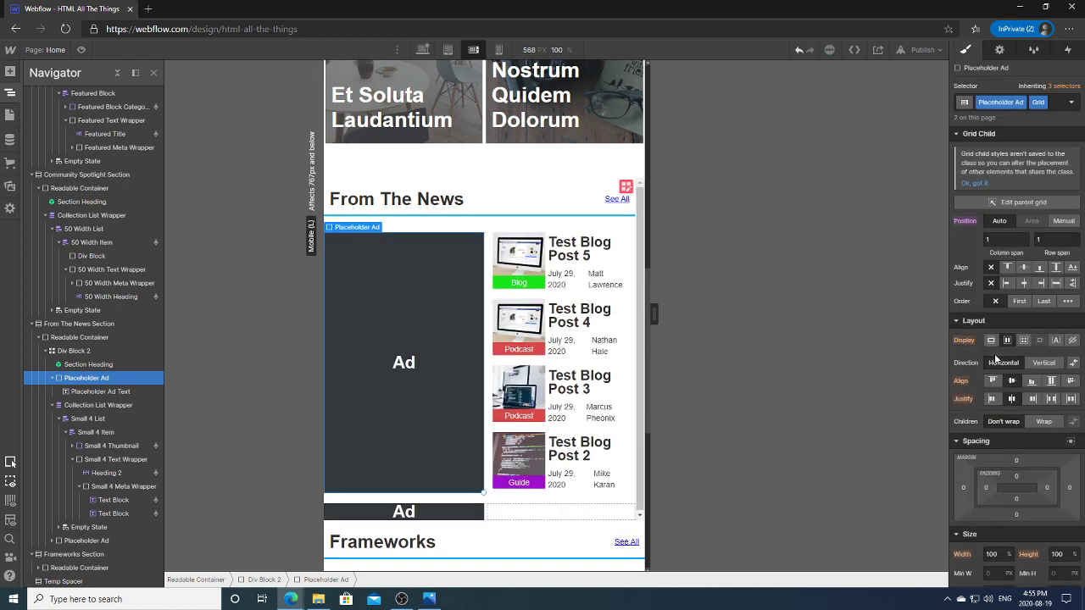
{"action": "left_click", "coordinate": [1073, 342]}
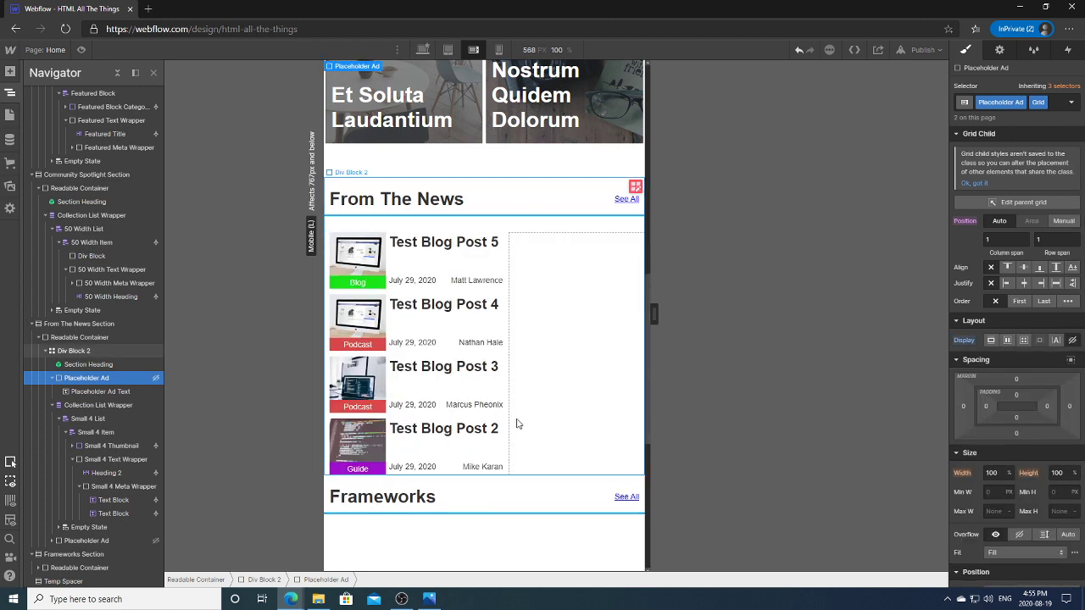
{"action": "left_click", "coordinate": [98, 541]}
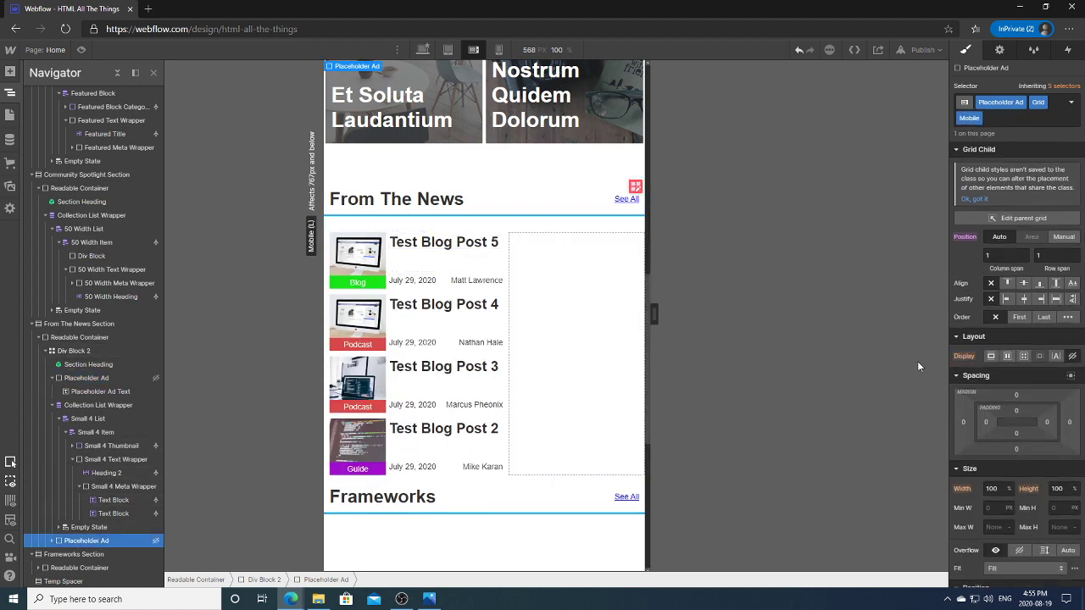
{"action": "left_click", "coordinate": [1007, 356]}
{"action": "left_click_drag", "start_coordinate": [653, 305], "coordinate": [676, 307]}
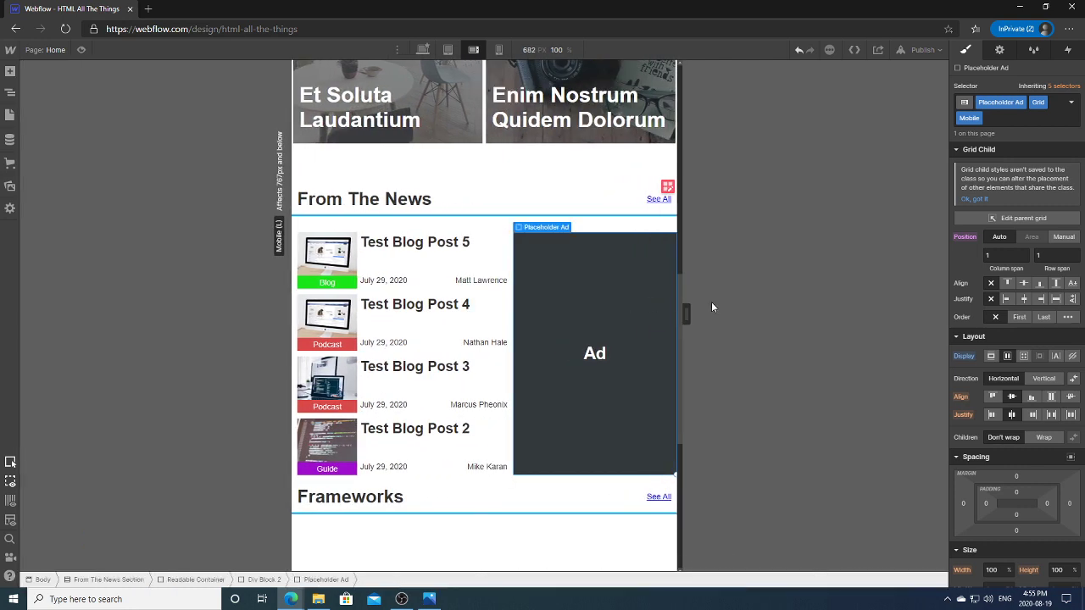
Hide the lower Ad at Tablet, then narrow the Mobile Landscape preview to 480 px.
{"action": "left_click", "coordinate": [499, 49]}
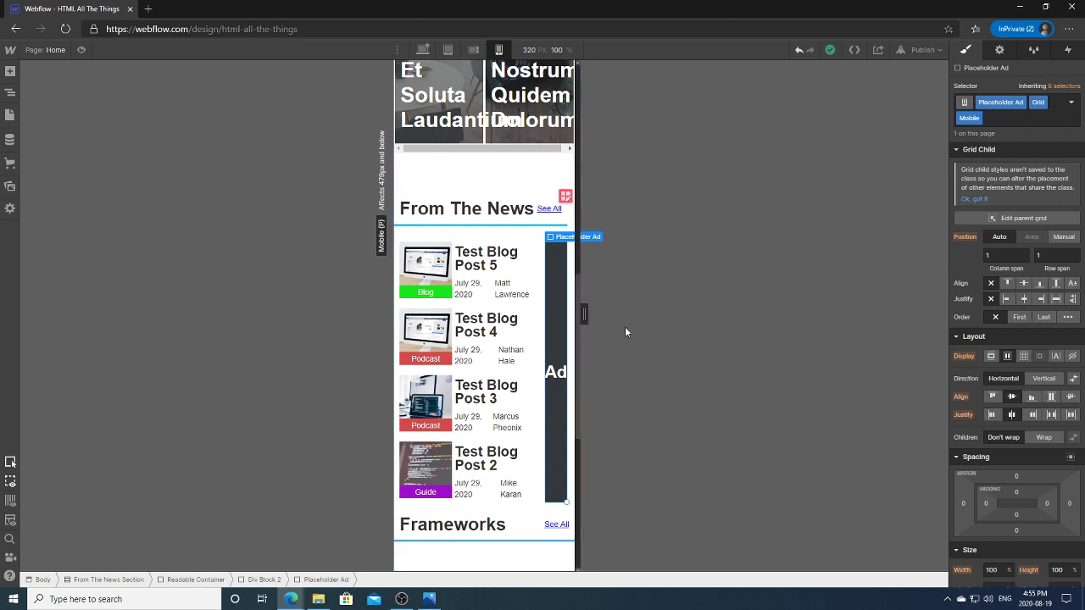
{"action": "left_click", "coordinate": [448, 49]}
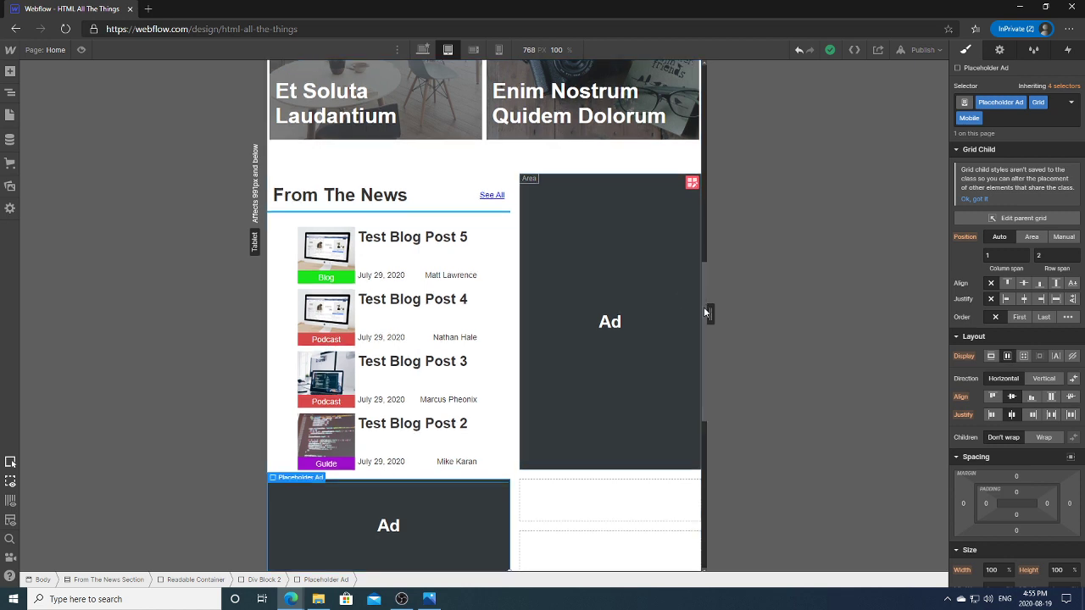
{"action": "scroll", "coordinate": [691, 306], "scroll_direction": "down", "scroll_amount": 1}
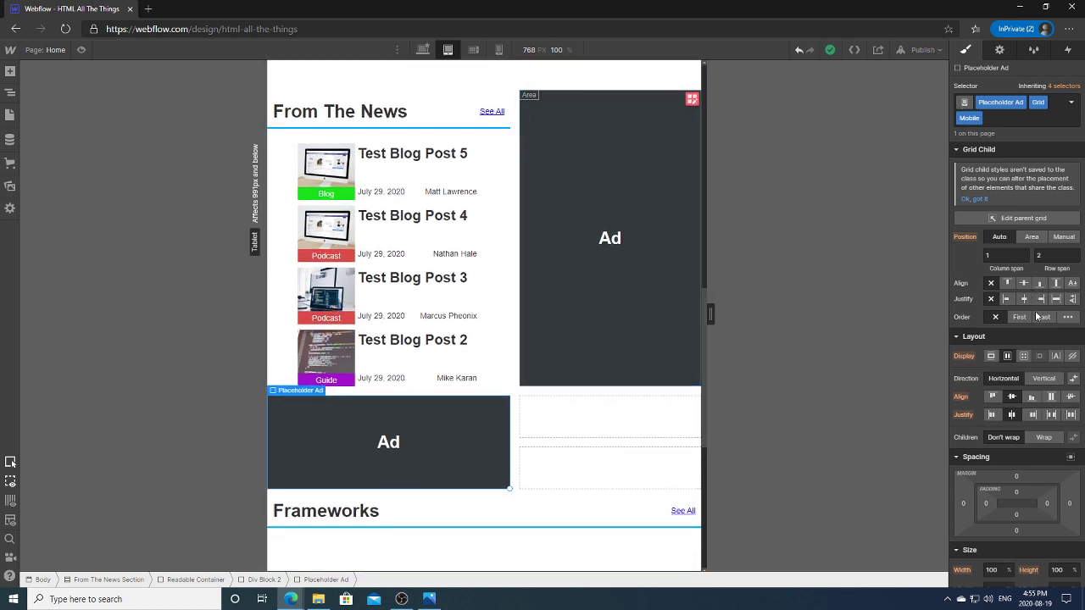
{"action": "left_click", "coordinate": [1073, 357]}
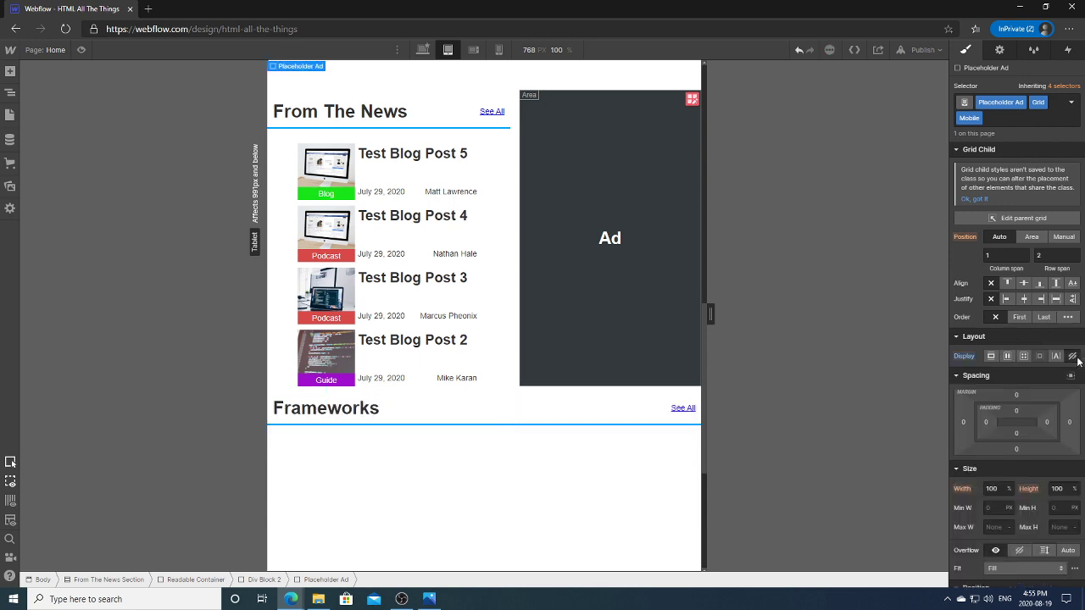
{"action": "left_click_drag", "start_coordinate": [736, 317], "coordinate": [751, 315]}
{"action": "left_click", "coordinate": [474, 49]}
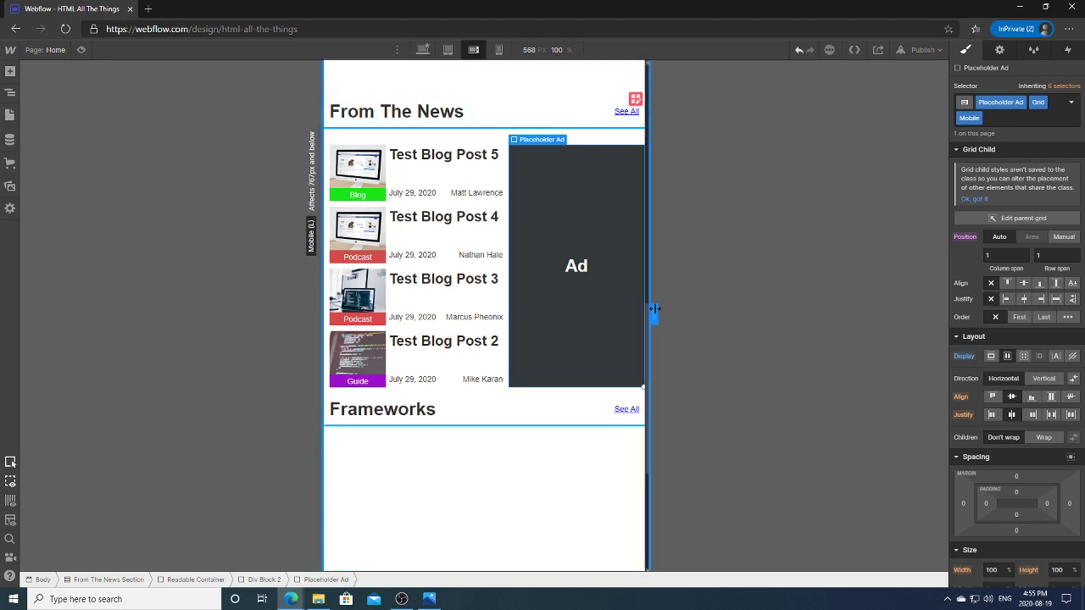
{"action": "scroll", "coordinate": [654, 310], "scroll_direction": "up", "scroll_amount": 1}
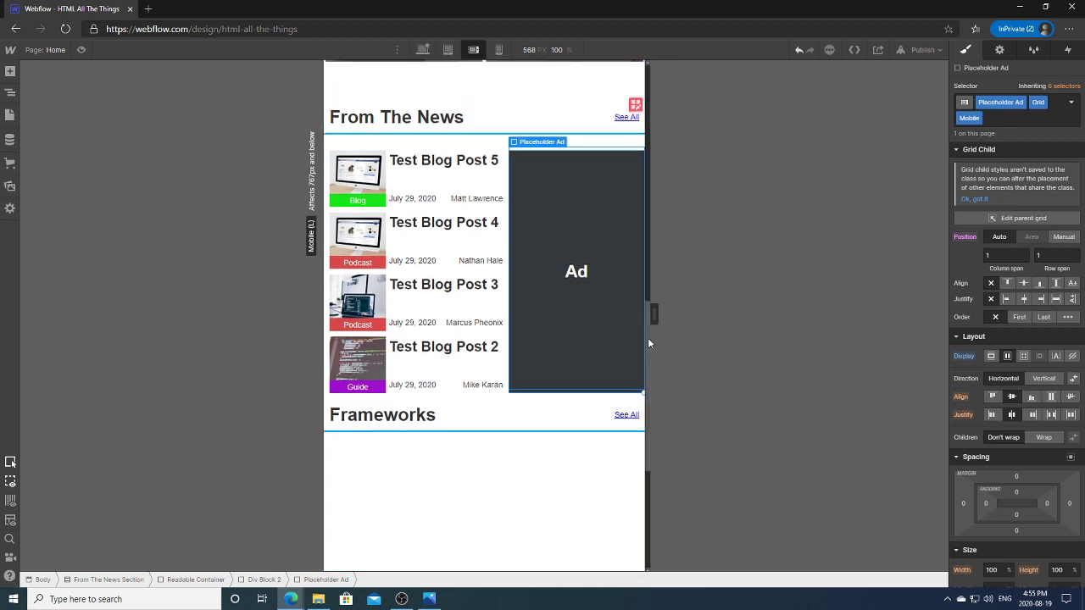
{"action": "left_click_drag", "start_coordinate": [654, 311], "coordinate": [627, 313]}
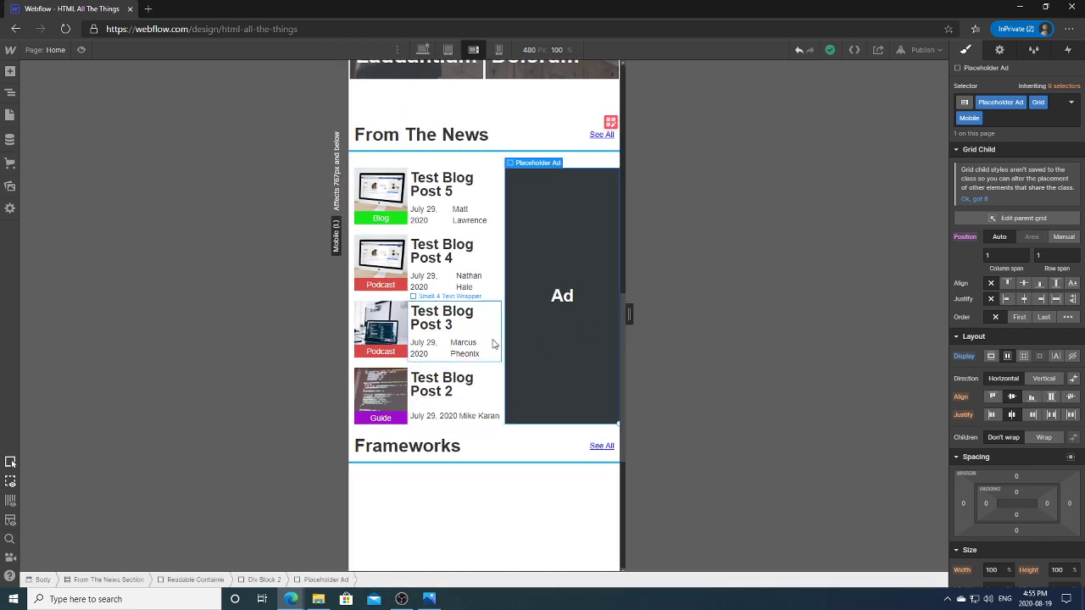
{"action": "left_click", "coordinate": [629, 315]}
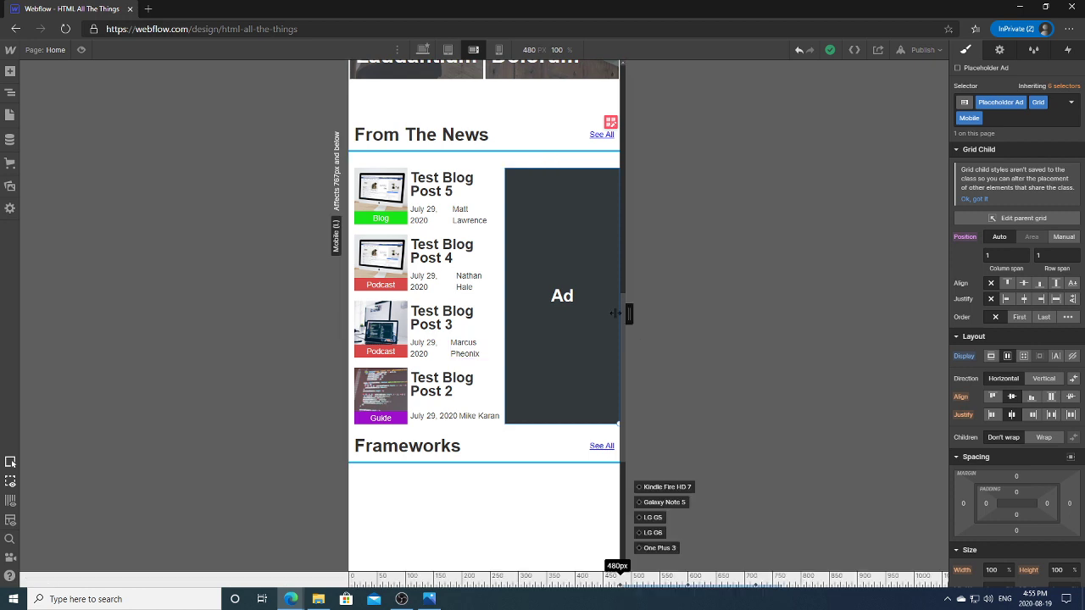
{"action": "left_click", "coordinate": [487, 301]}
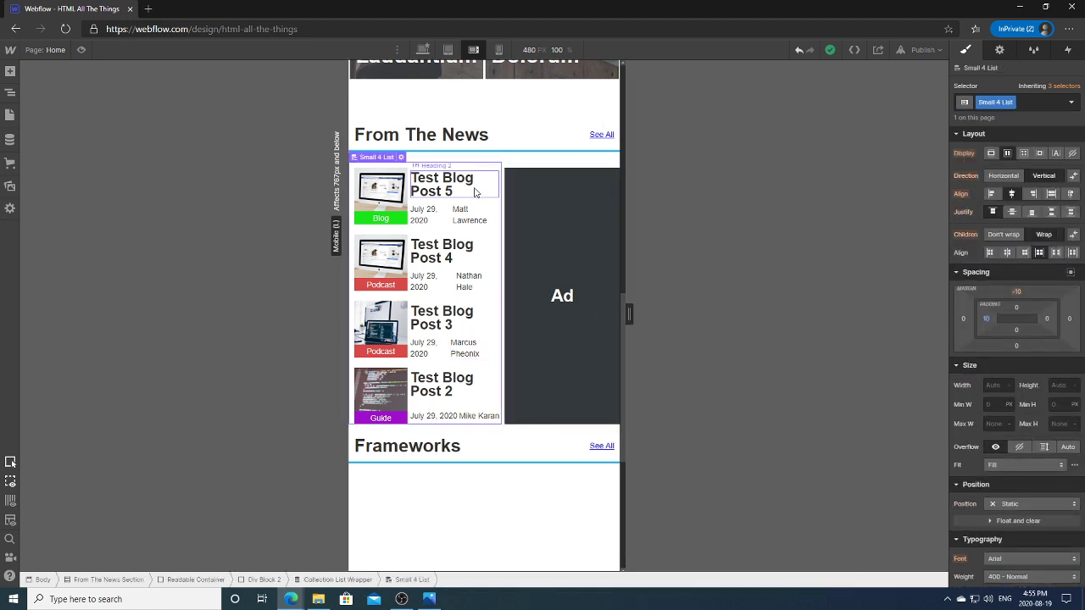
{"action": "left_click", "coordinate": [578, 180]}
{"action": "left_click", "coordinate": [614, 129]}
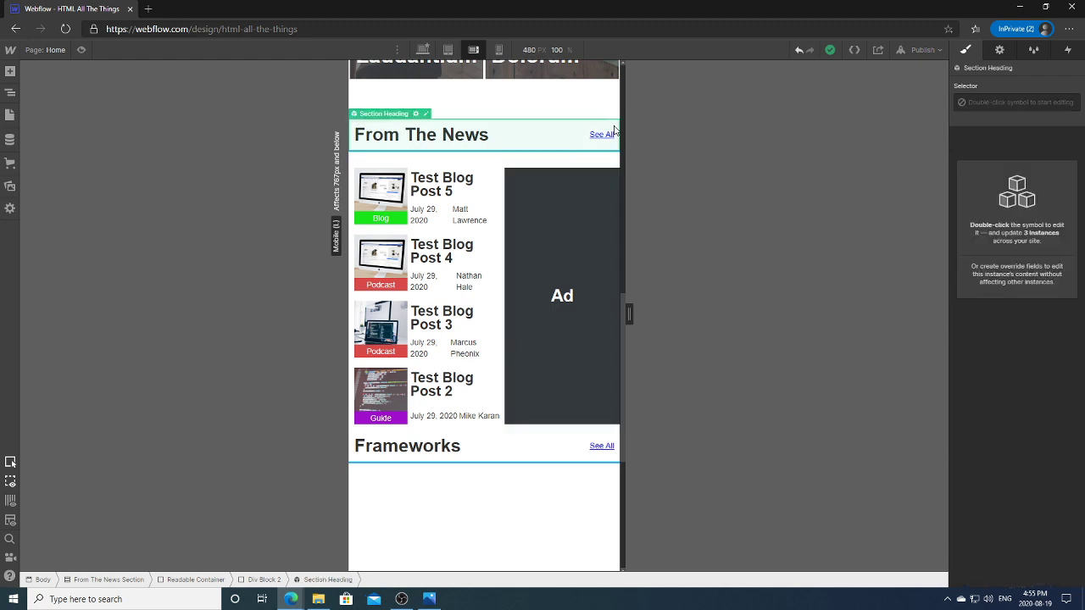
{"action": "left_click", "coordinate": [559, 211]}
{"action": "left_click", "coordinate": [610, 123]}
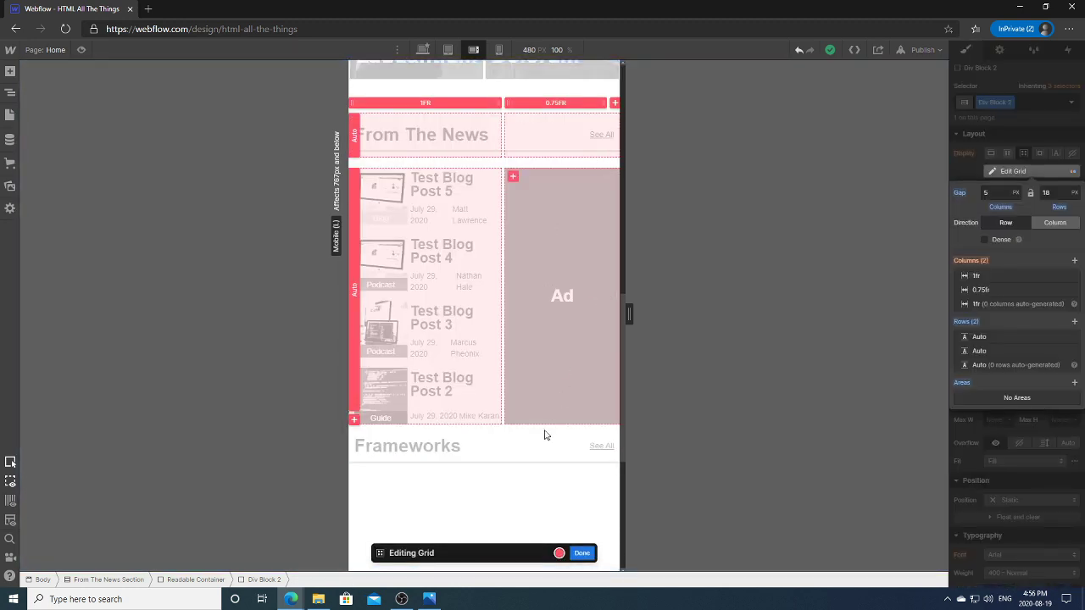
{"action": "left_click", "coordinate": [581, 553]}
{"action": "left_click", "coordinate": [500, 292]}
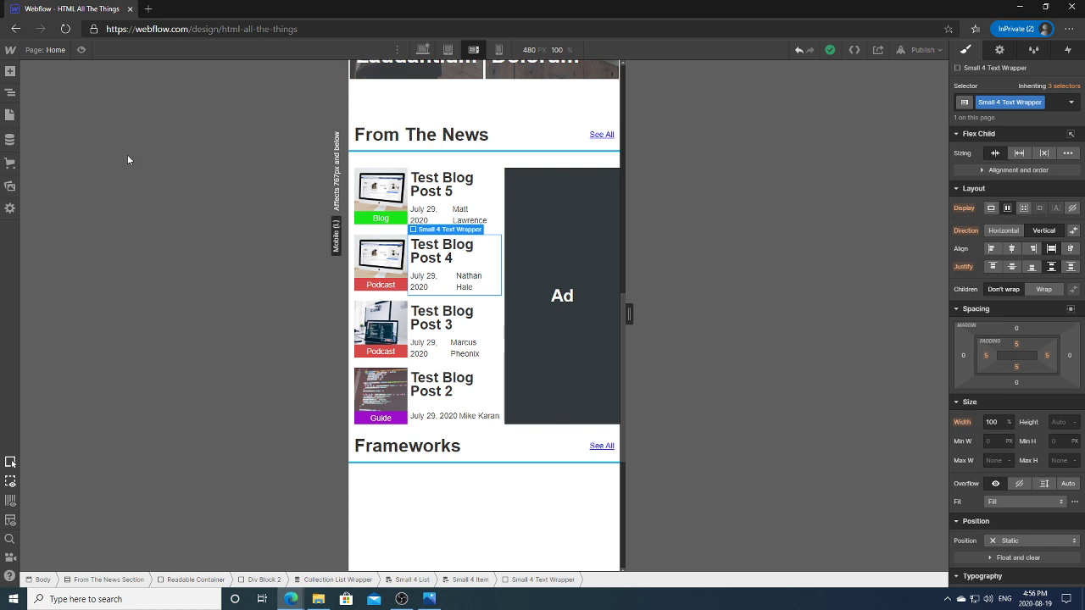
{"action": "left_click", "coordinate": [10, 92]}
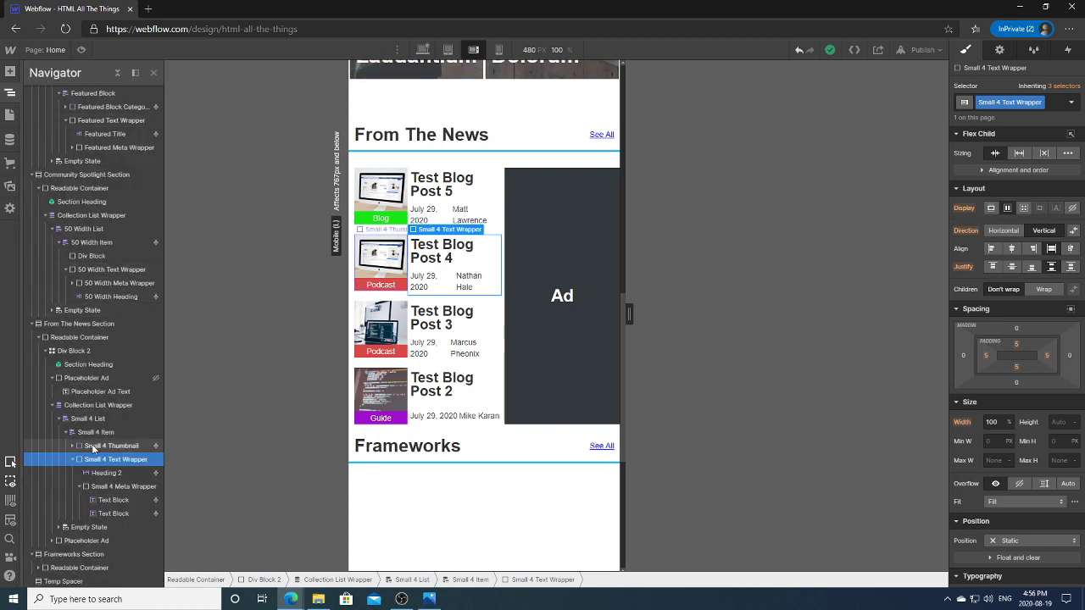
{"action": "left_click", "coordinate": [103, 433]}
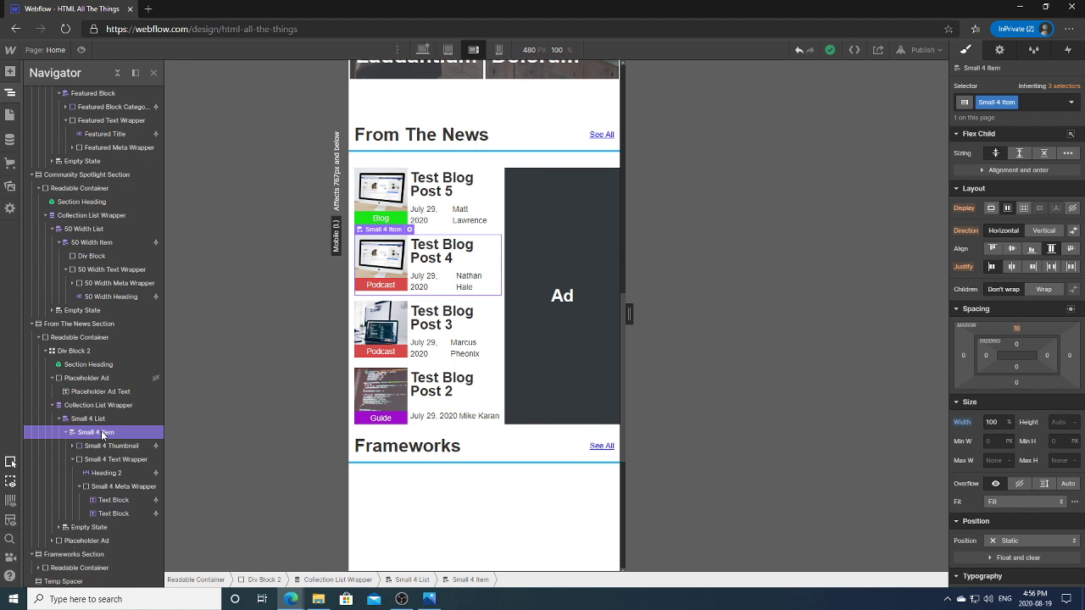
{"action": "left_click", "coordinate": [111, 446]}
{"action": "left_click", "coordinate": [115, 460]}
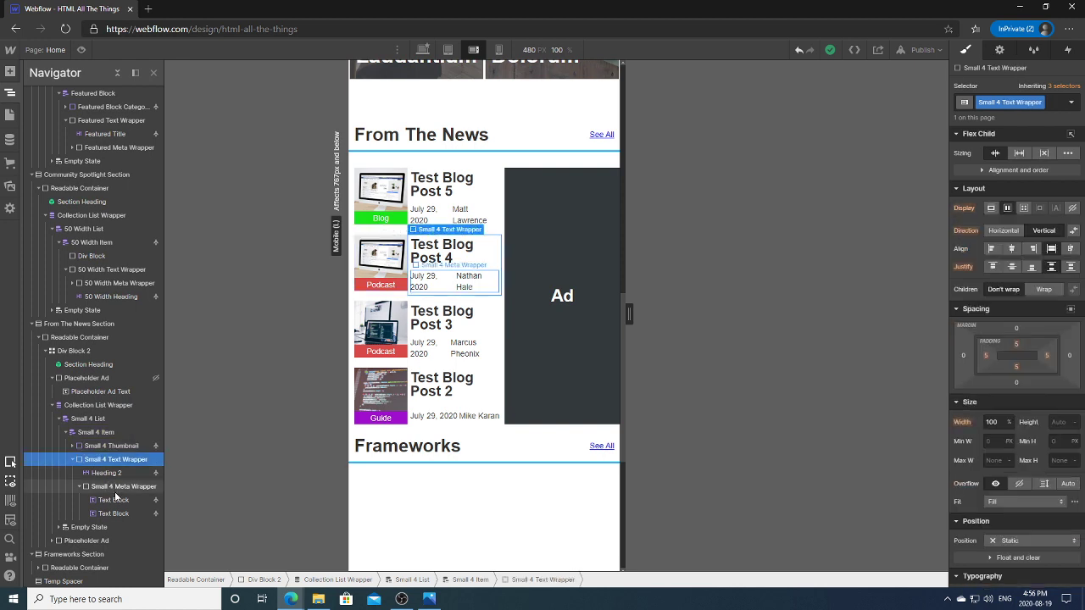
{"action": "left_click", "coordinate": [118, 489]}
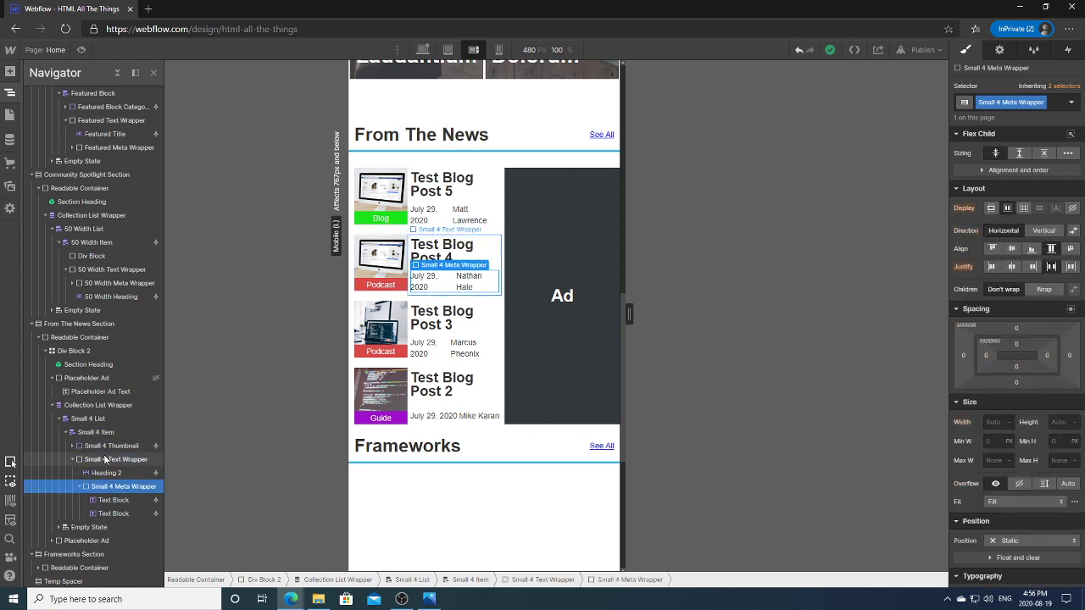
{"action": "left_click", "coordinate": [116, 460]}
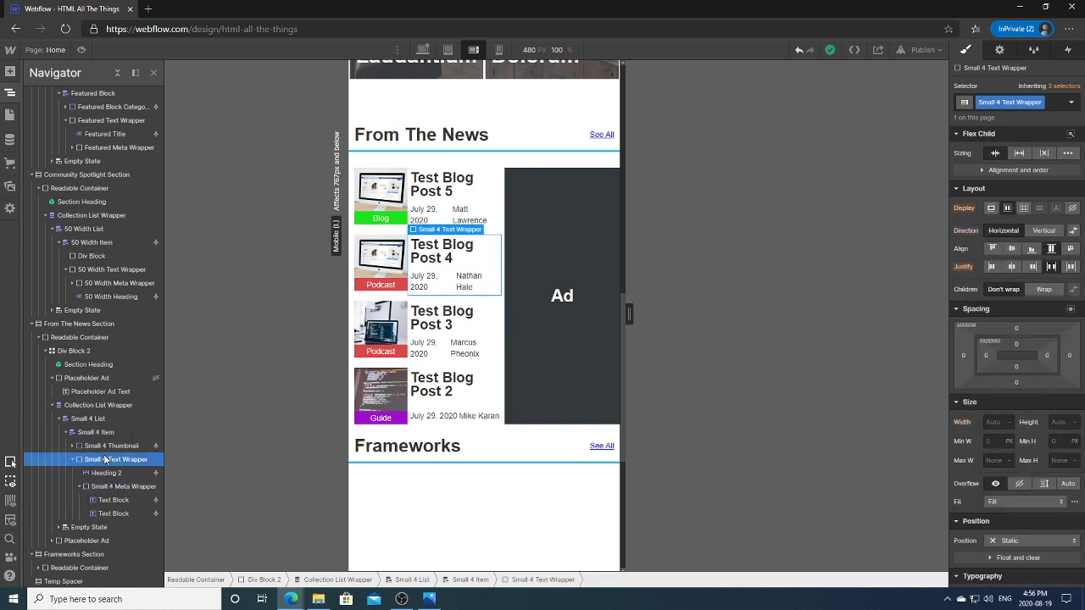
{"action": "left_click", "coordinate": [1047, 356]}
{"action": "key", "text": "Return"}
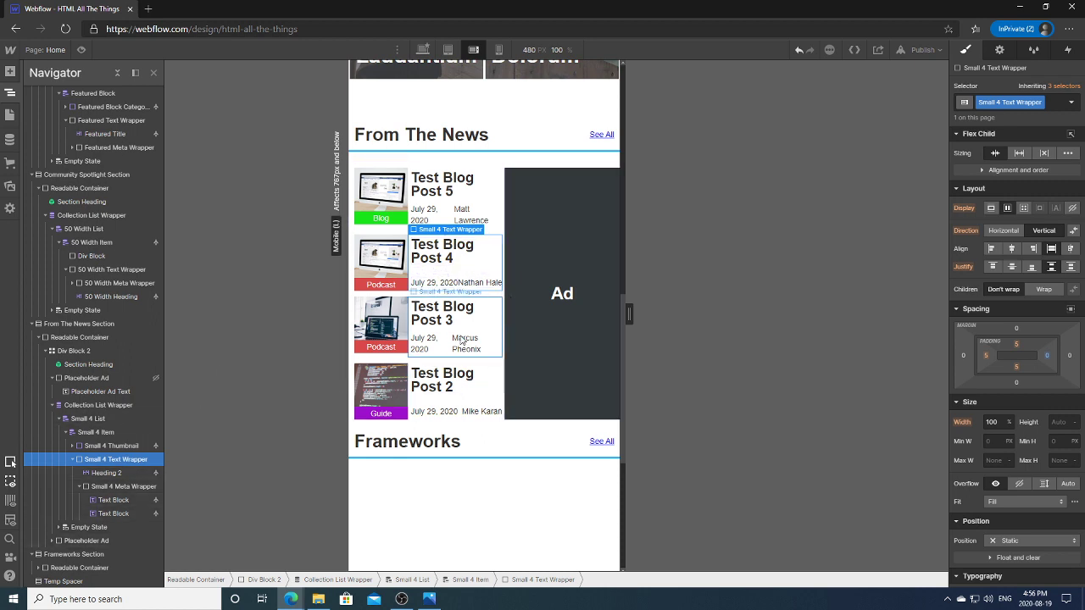
{"action": "left_click", "coordinate": [466, 285]}
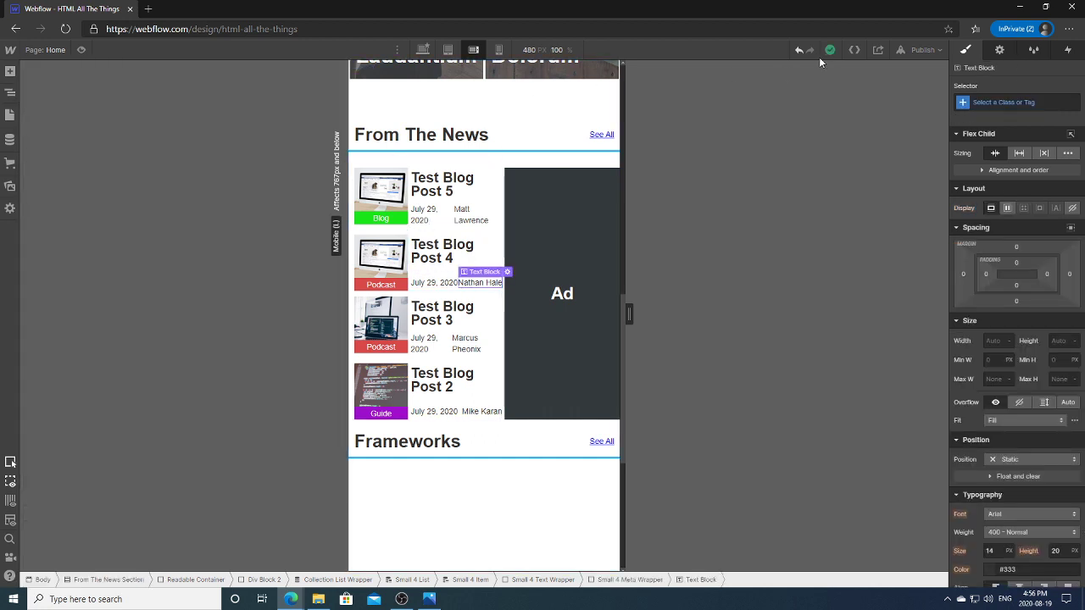
{"action": "left_click", "coordinate": [798, 51]}
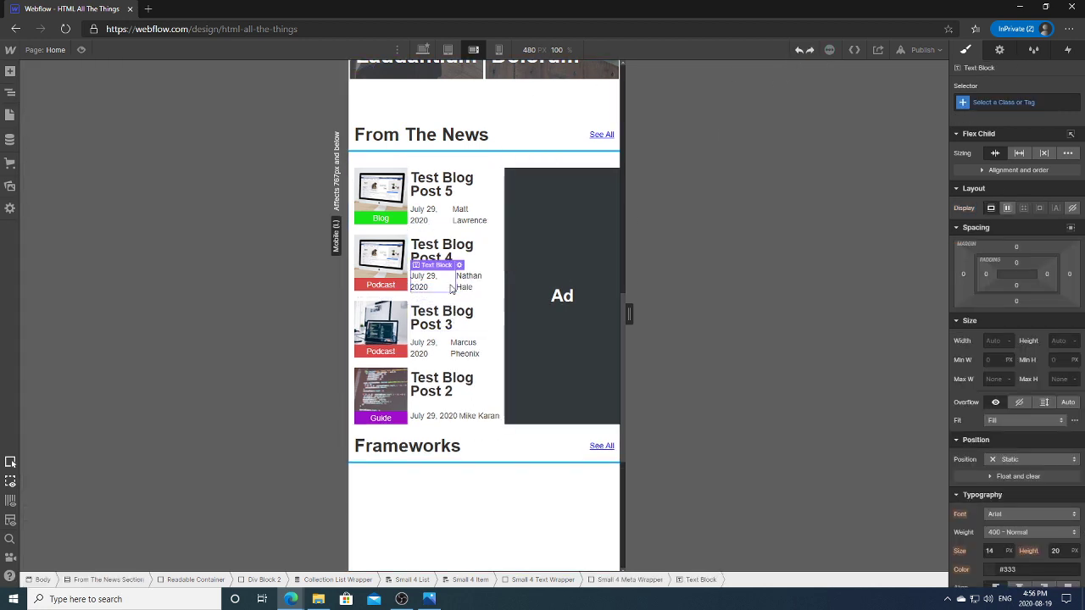
{"action": "left_click", "coordinate": [12, 94]}
{"action": "left_click", "coordinate": [127, 487]}
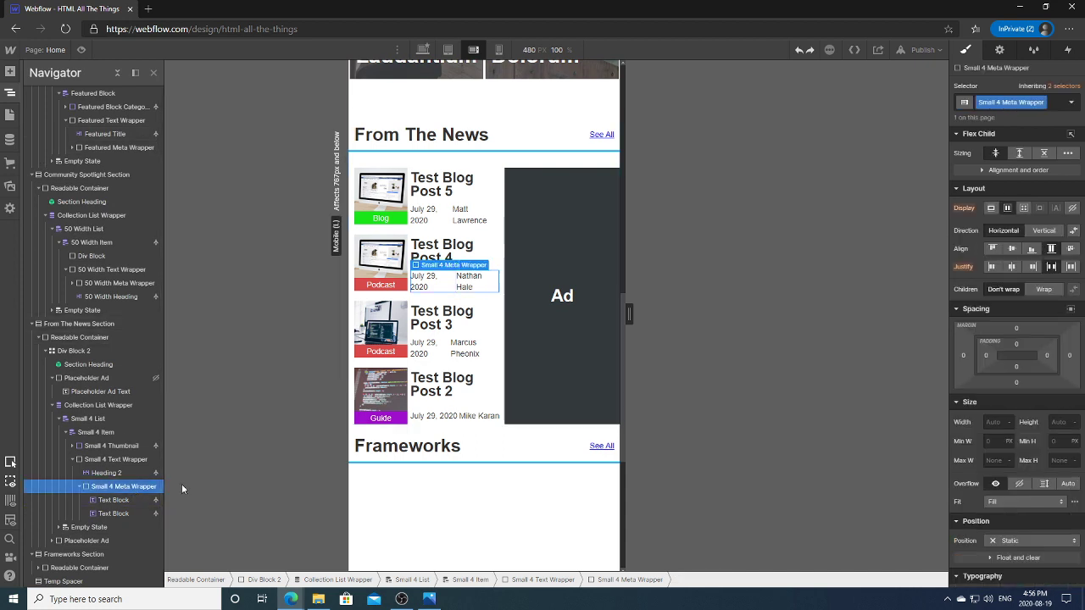
Set Small 4 Meta Wrapper to vertical direction, try font size 11, restore 14, then select the date text.
{"action": "left_click", "coordinate": [1044, 230]}
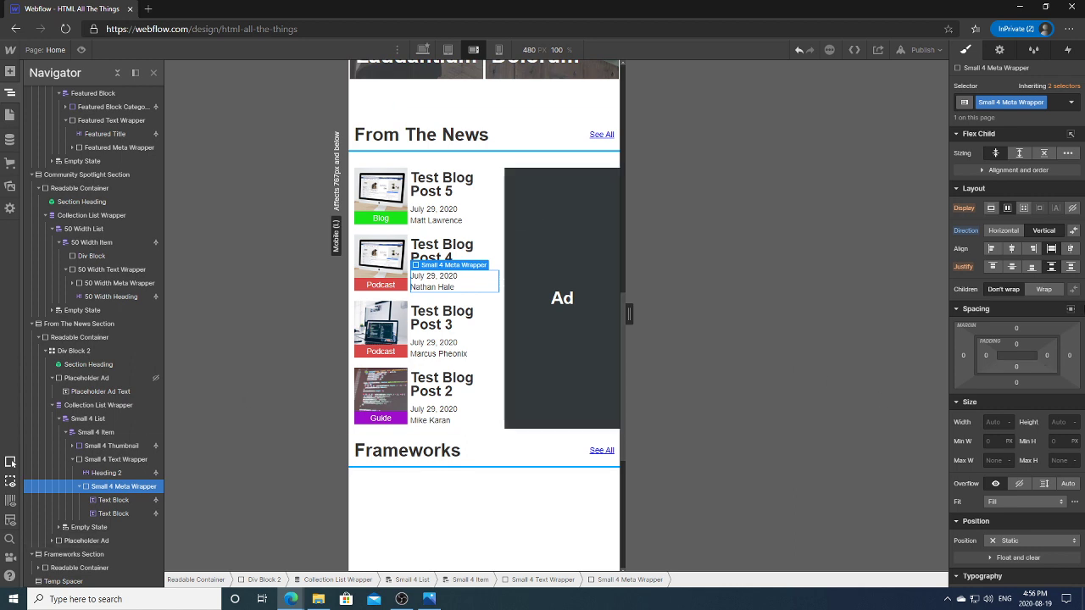
{"action": "scroll", "coordinate": [1017, 367], "scroll_direction": "down", "scroll_amount": 3}
{"action": "scroll", "coordinate": [1017, 390], "scroll_direction": "down", "scroll_amount": 1}
{"action": "left_click", "coordinate": [1009, 395]}
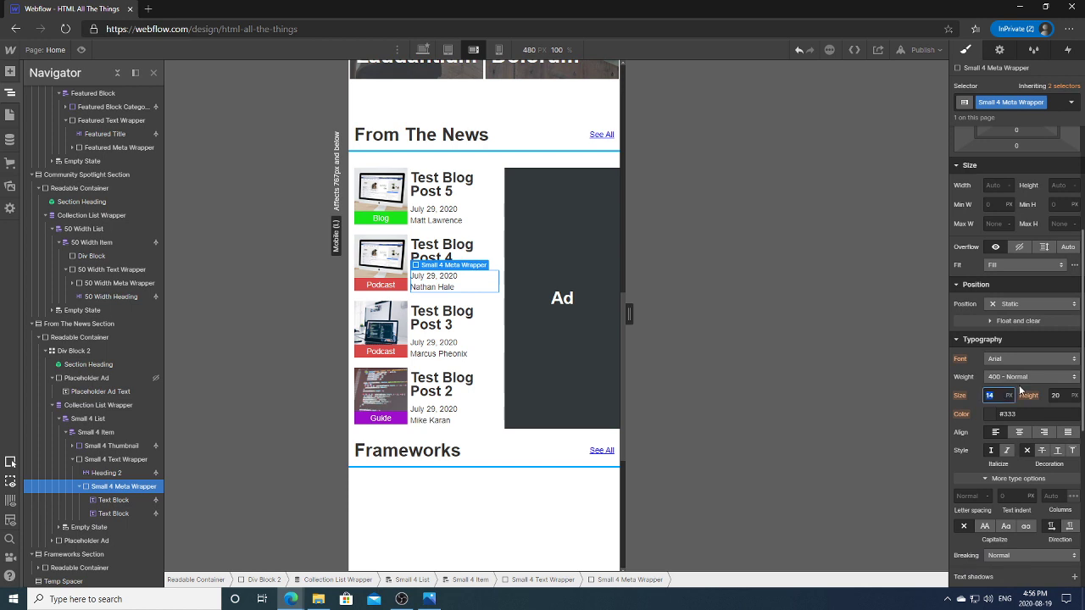
{"action": "type", "text": "11"}
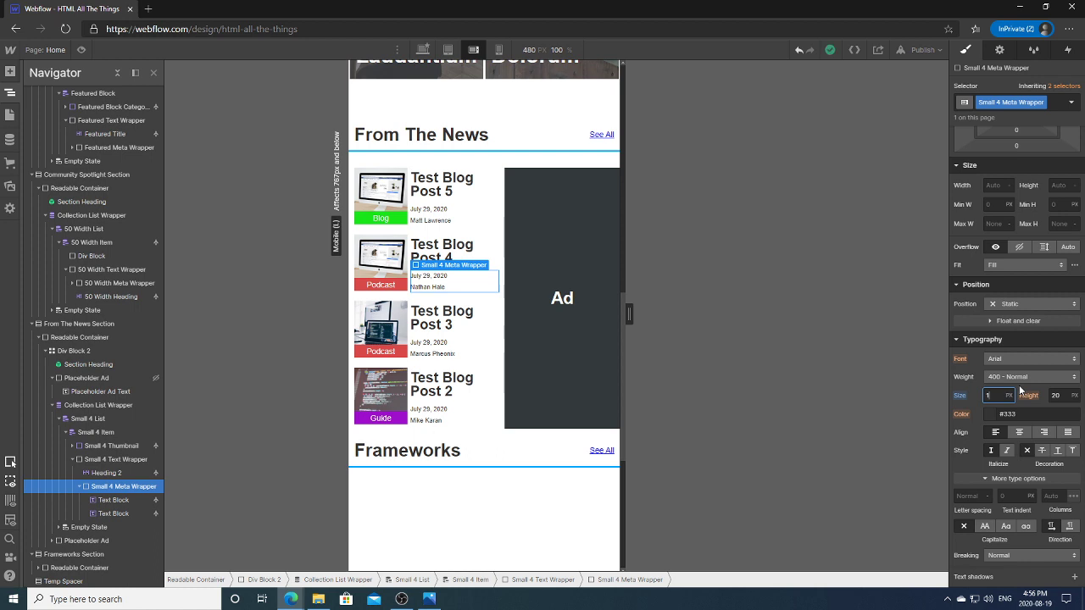
{"action": "type", "text": "4"}
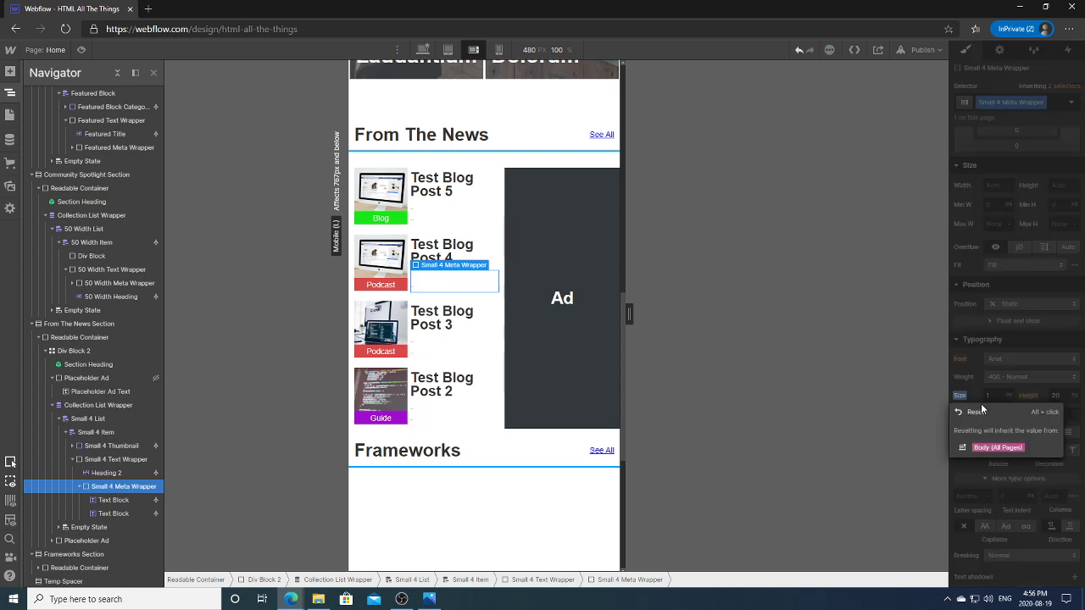
{"action": "key", "text": "Return"}
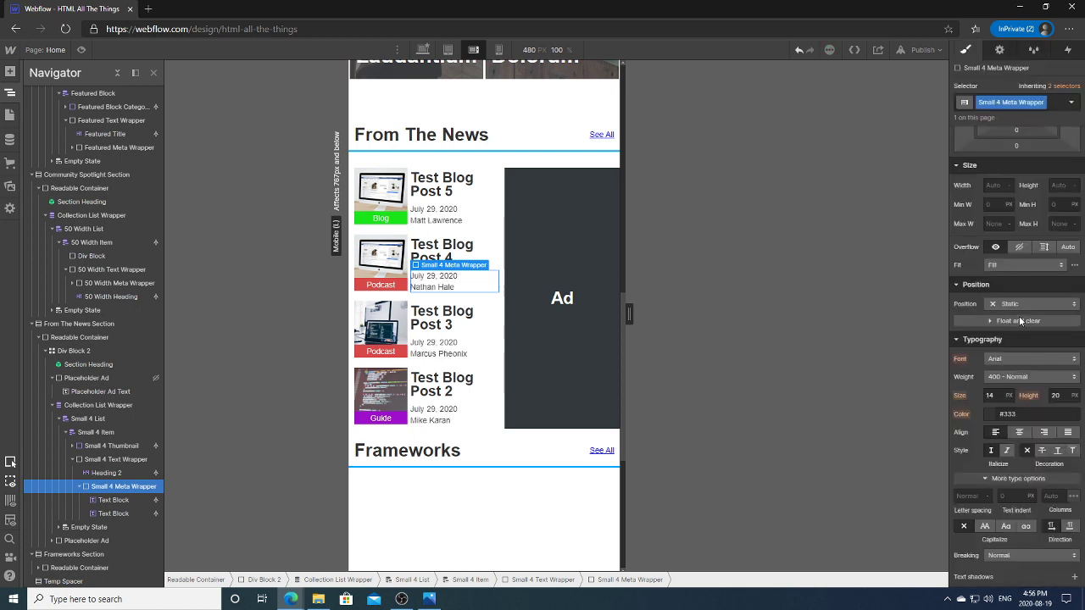
{"action": "scroll", "coordinate": [996, 319], "scroll_direction": "up", "scroll_amount": 3}
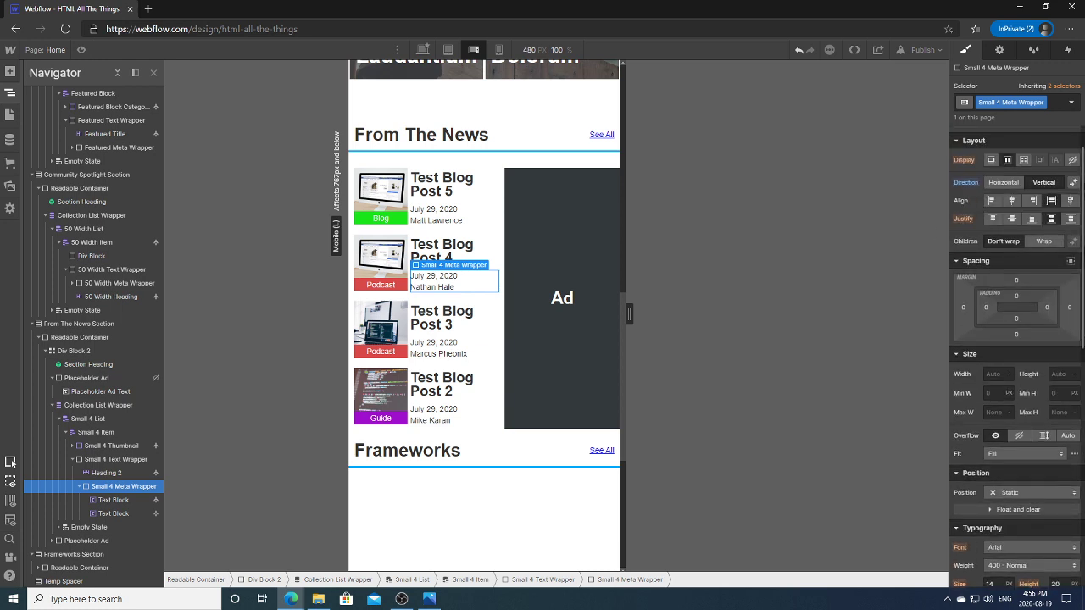
{"action": "left_click", "coordinate": [434, 276]}
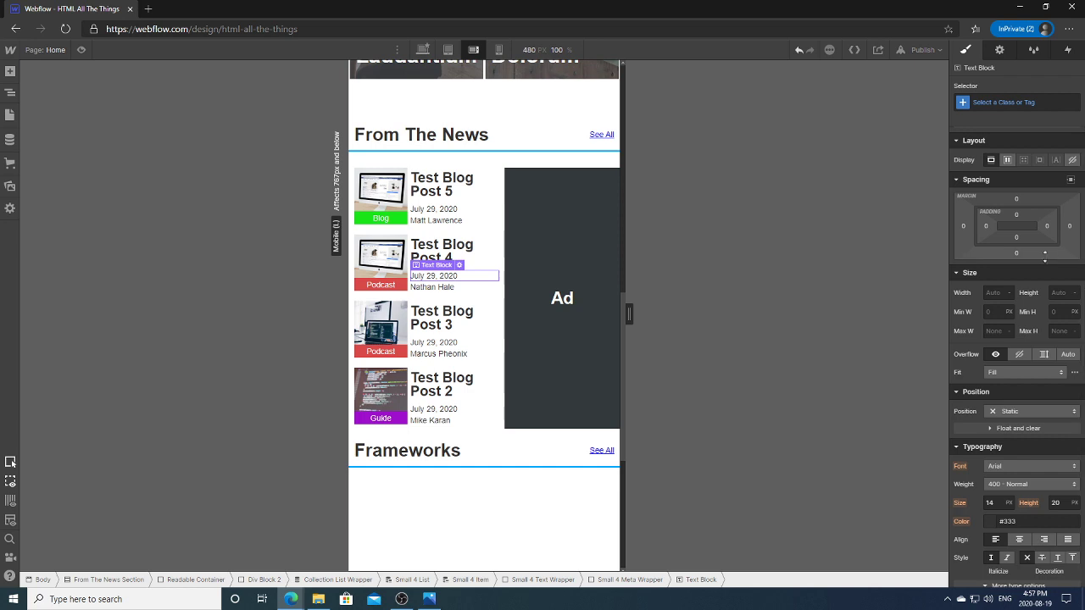
Give the post date text a 3 px bottom margin.
{"action": "left_click_drag", "start_coordinate": [1044, 263], "coordinate": [1046, 260]}
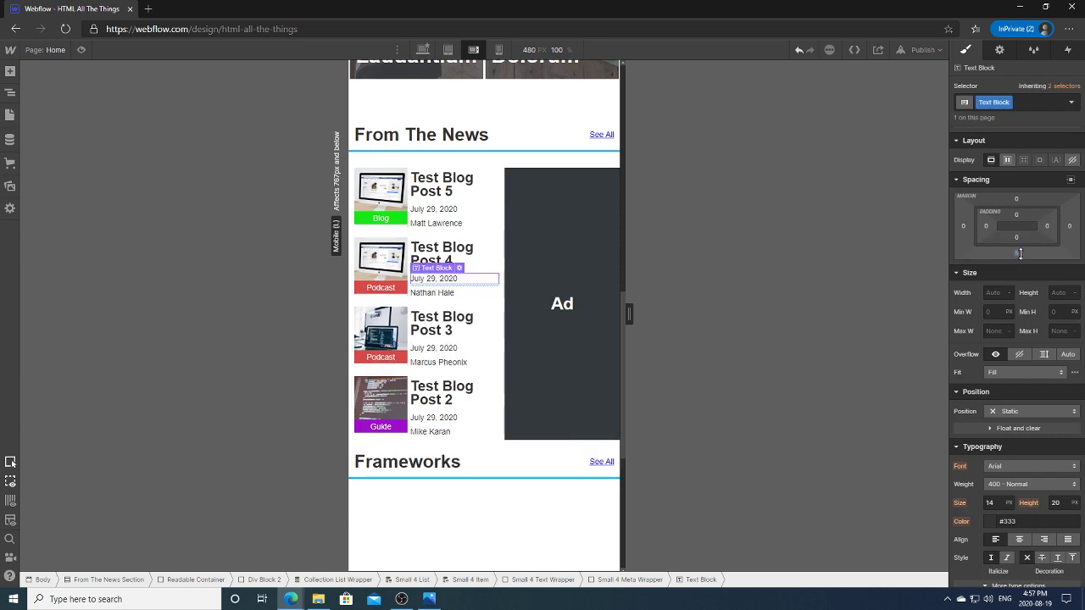
{"action": "left_click", "coordinate": [1019, 201]}
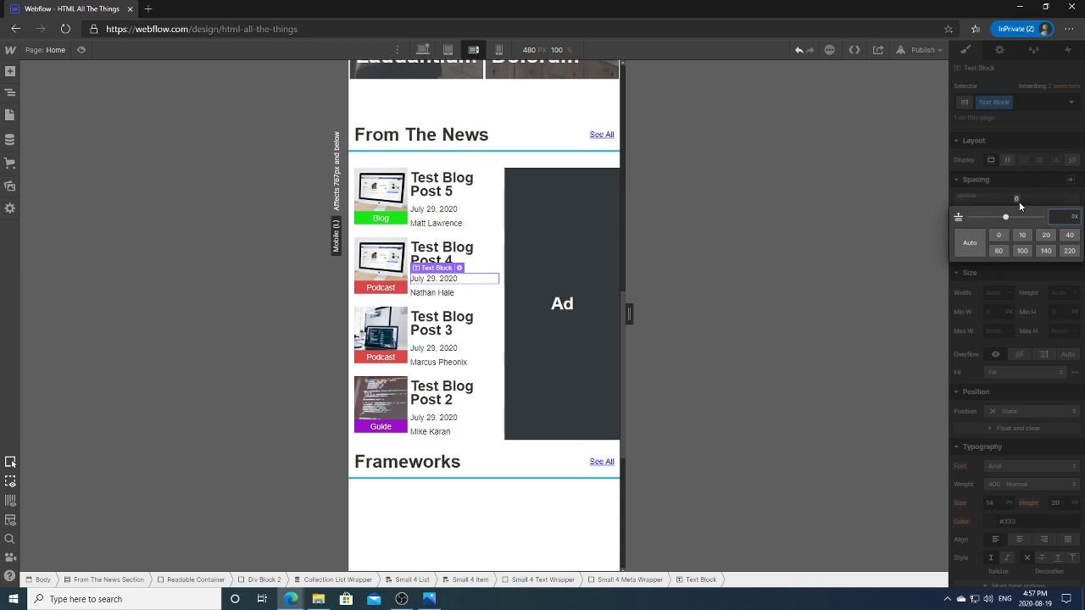
{"action": "left_click", "coordinate": [450, 261]}
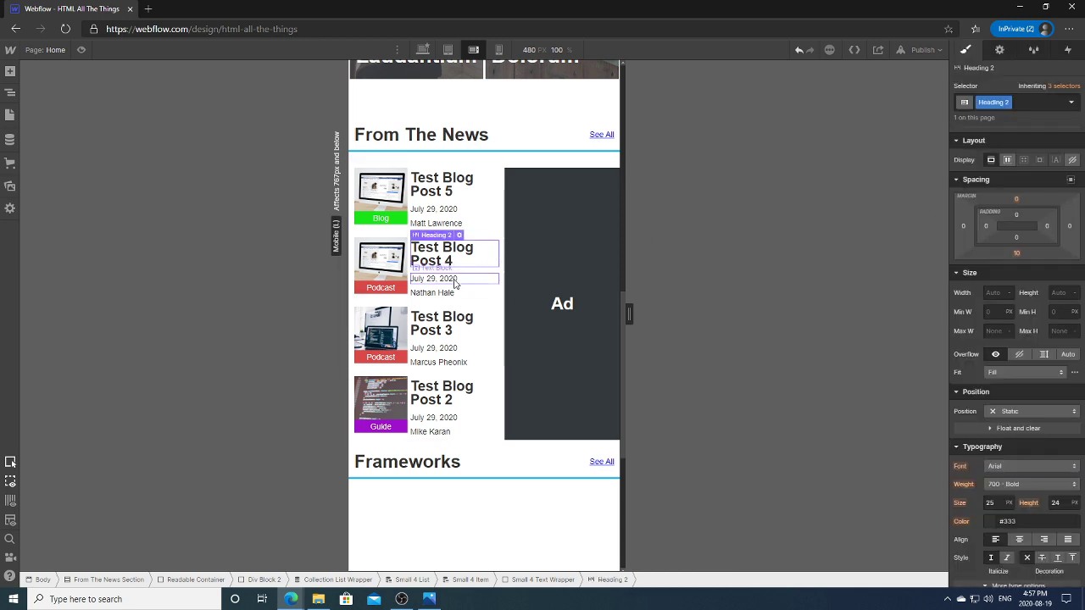
{"action": "left_click", "coordinate": [458, 280]}
{"action": "left_click", "coordinate": [1014, 253]}
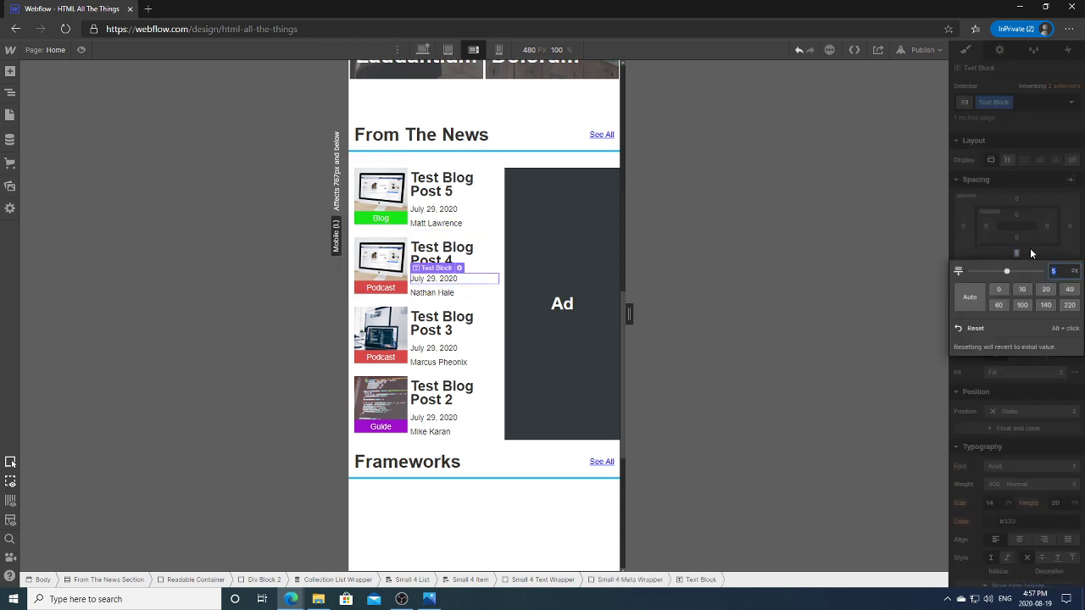
{"action": "type", "text": "3"}
{"action": "key", "text": "Return"}
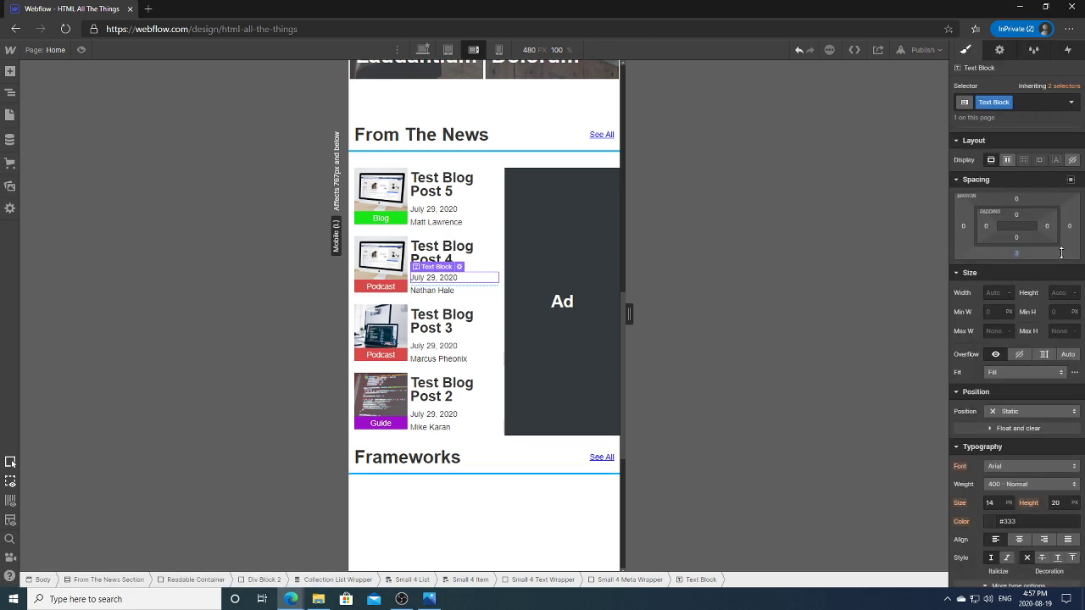
Reset the Test Blog Post 5 date's bottom margin to 0 and widen the preview to 767 px.
{"action": "left_click", "coordinate": [480, 330]}
{"action": "left_click", "coordinate": [483, 381]}
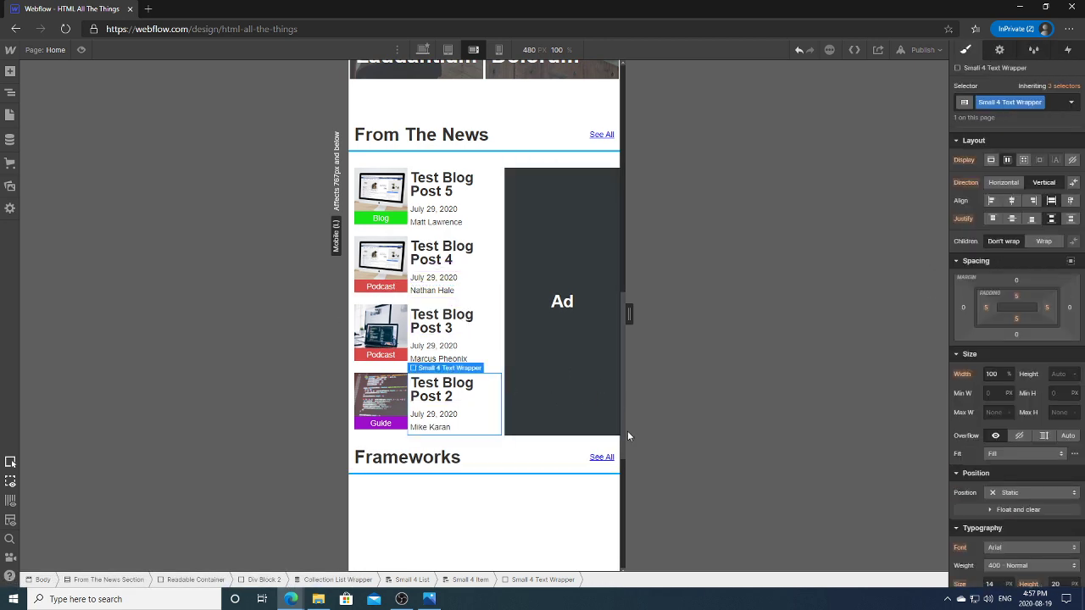
{"action": "left_click", "coordinate": [449, 359]}
{"action": "left_click", "coordinate": [509, 458]}
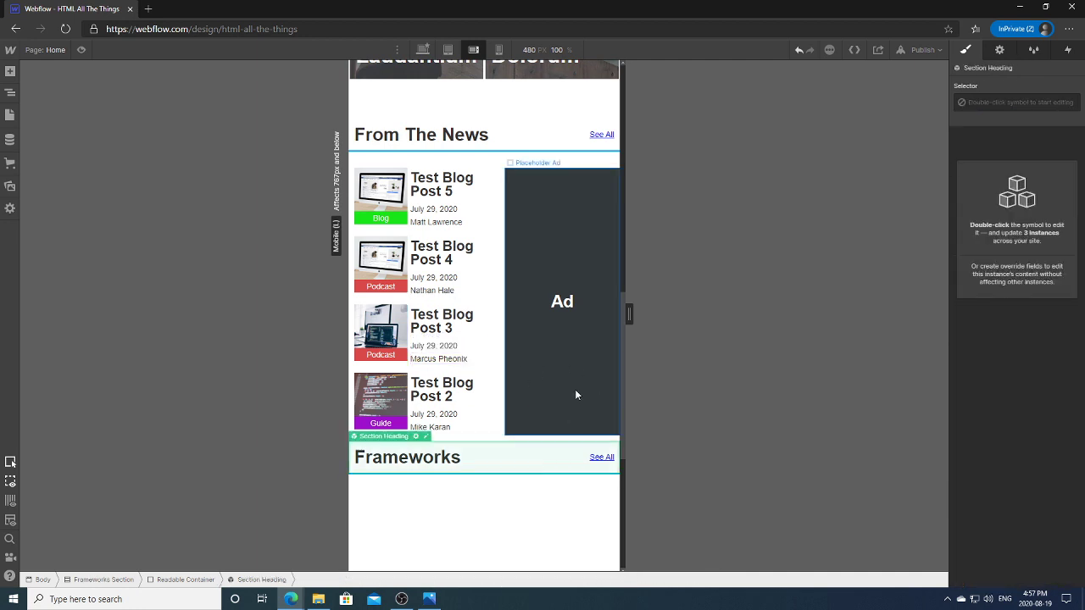
{"action": "left_click", "coordinate": [430, 222]}
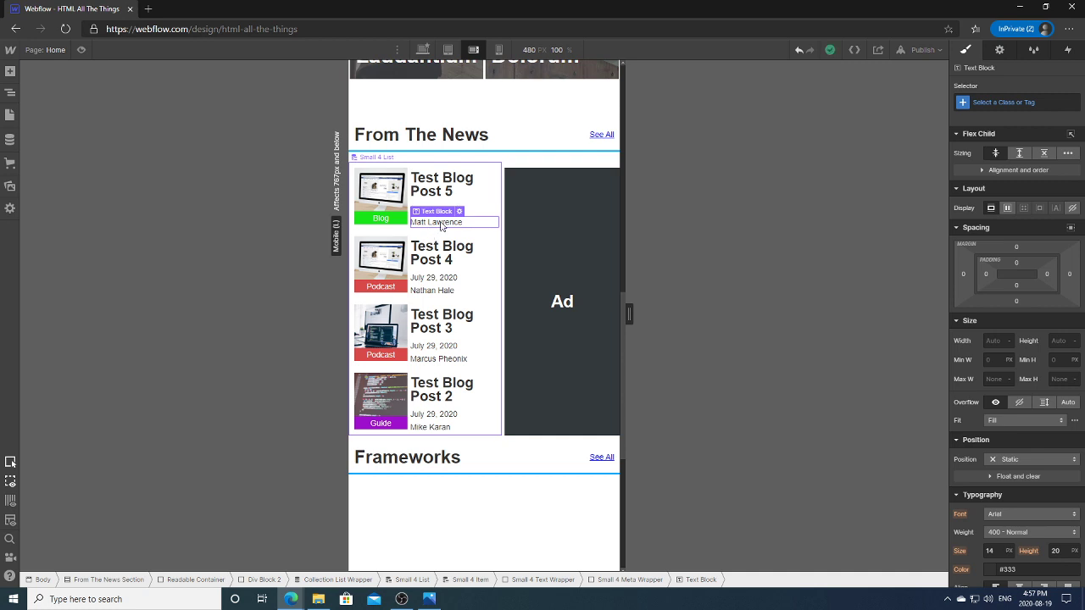
{"action": "left_click", "coordinate": [471, 211]}
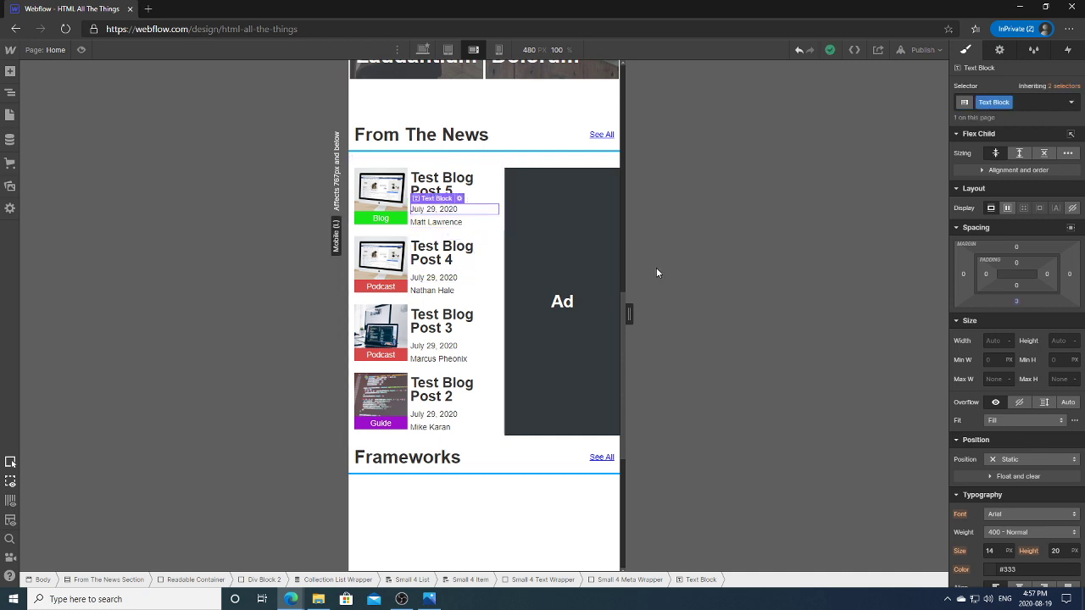
{"action": "left_click", "coordinate": [1017, 301]}
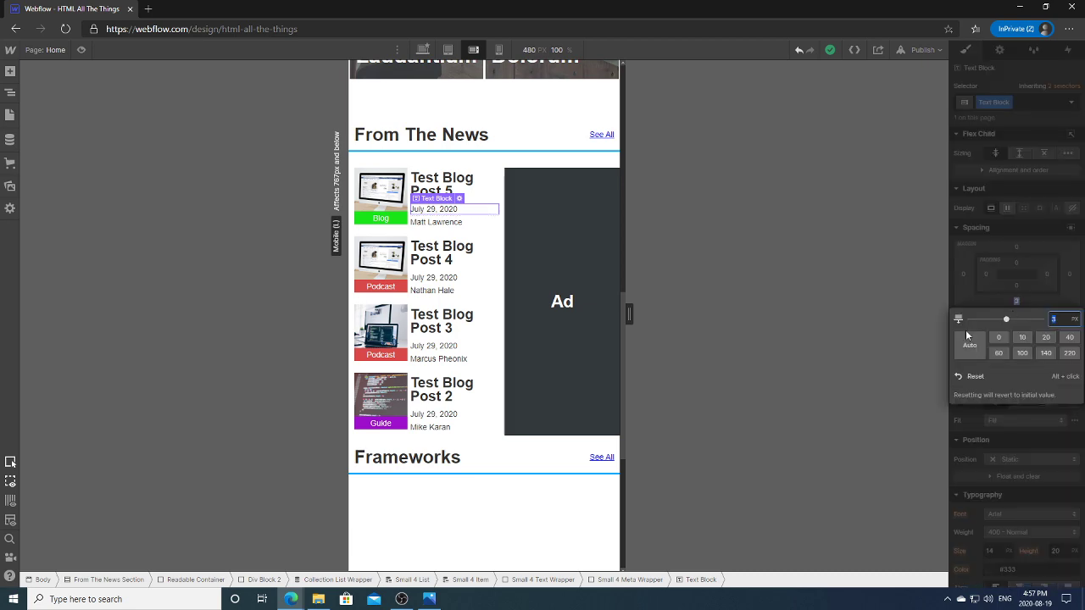
{"action": "left_click", "coordinate": [973, 376]}
{"action": "left_click_drag", "start_coordinate": [628, 312], "coordinate": [753, 308]}
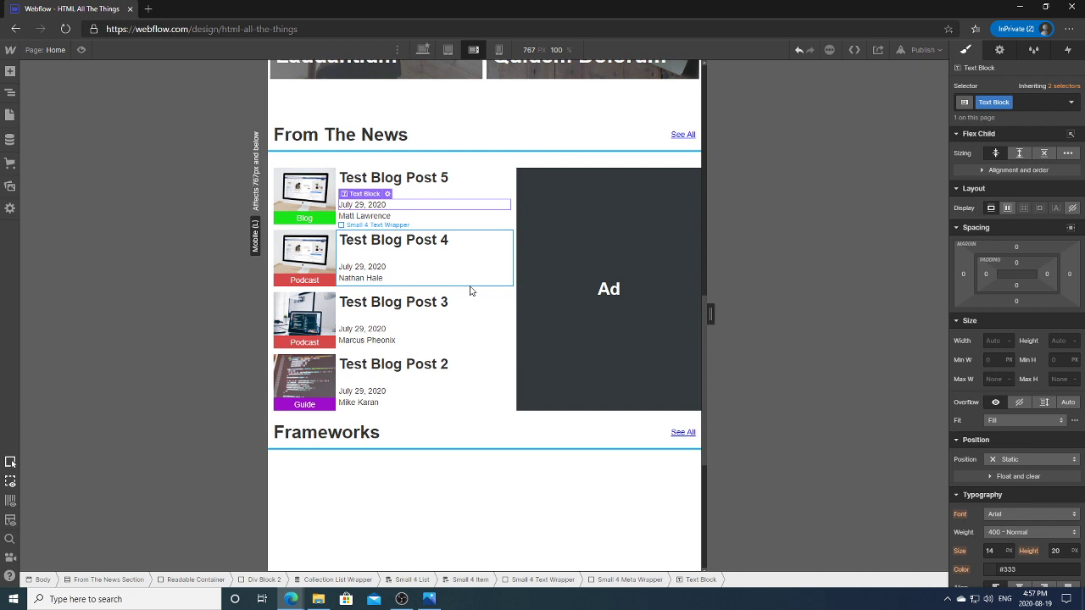
Set the lower Ad placeholder to flex display on tablet and hide it on desktop.
{"action": "left_click", "coordinate": [449, 50]}
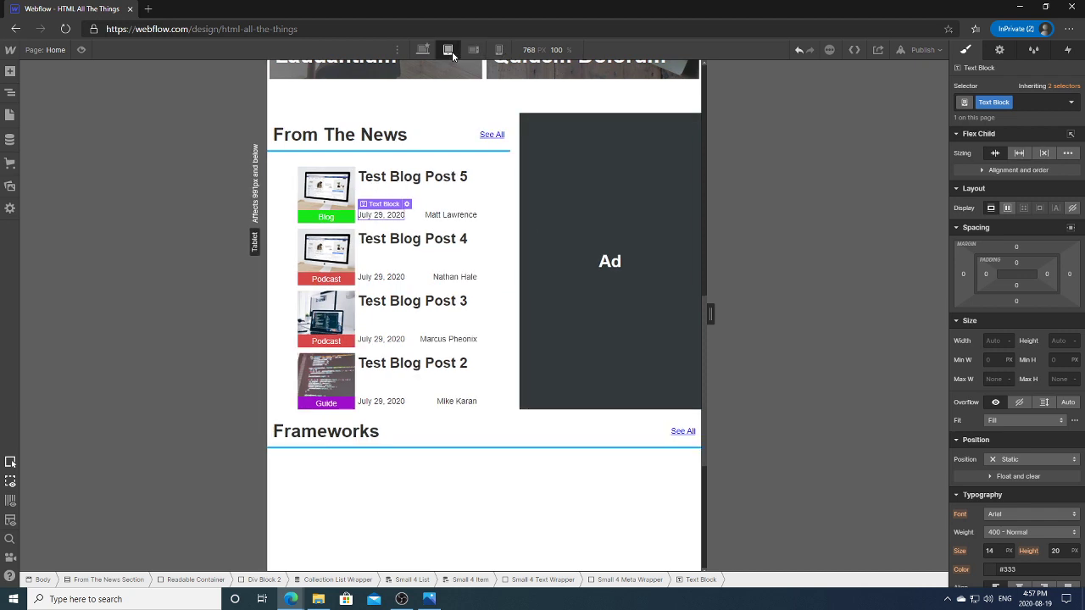
{"action": "left_click", "coordinate": [422, 49]}
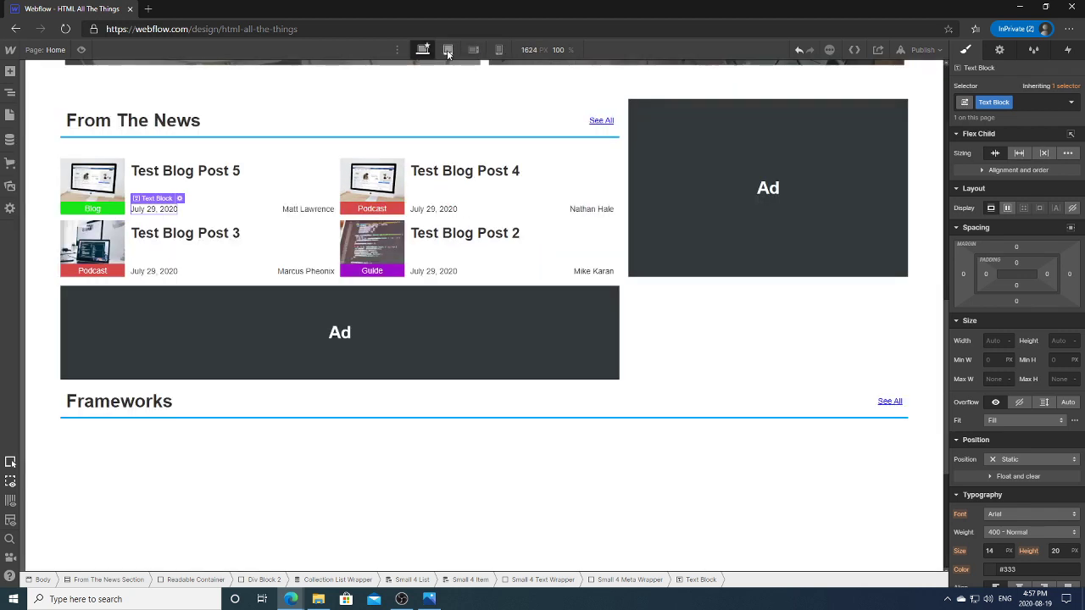
{"action": "left_click", "coordinate": [551, 331]}
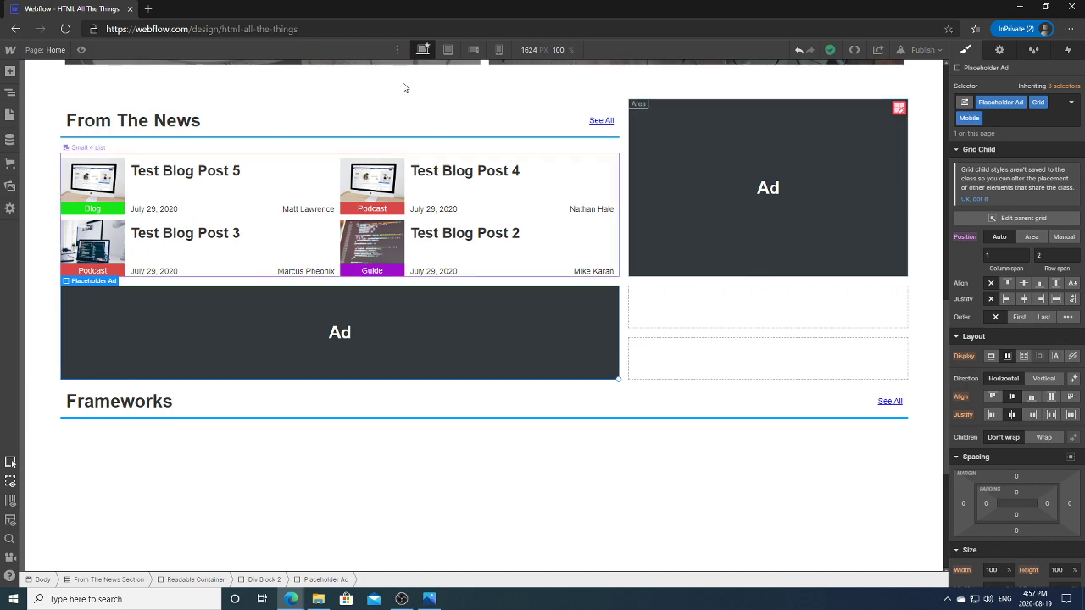
{"action": "left_click", "coordinate": [446, 49]}
{"action": "left_click", "coordinate": [448, 50]}
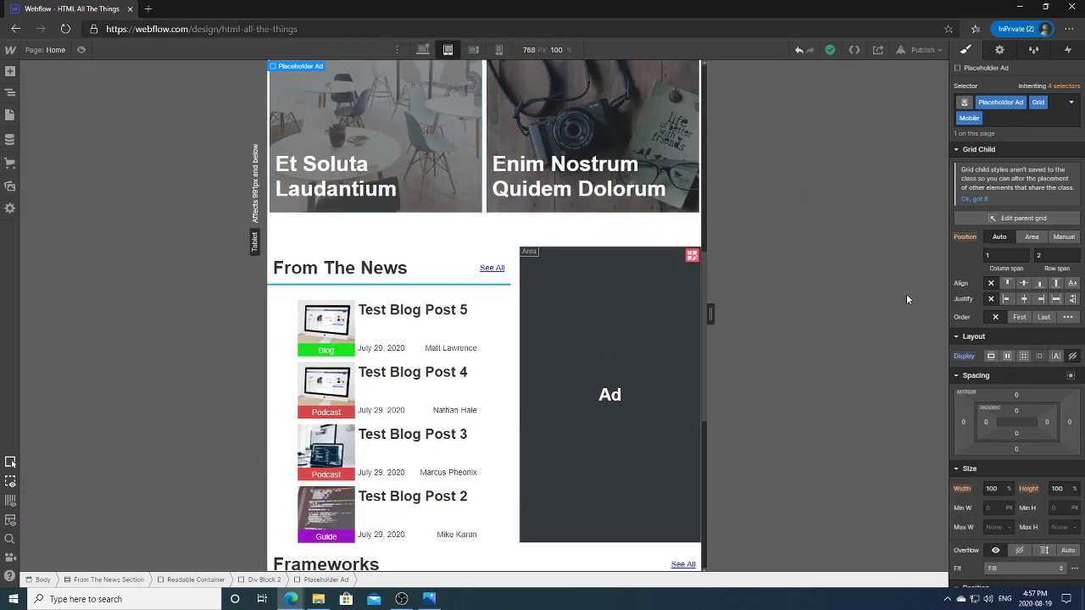
{"action": "left_click", "coordinate": [961, 360]}
{"action": "left_click", "coordinate": [983, 374]}
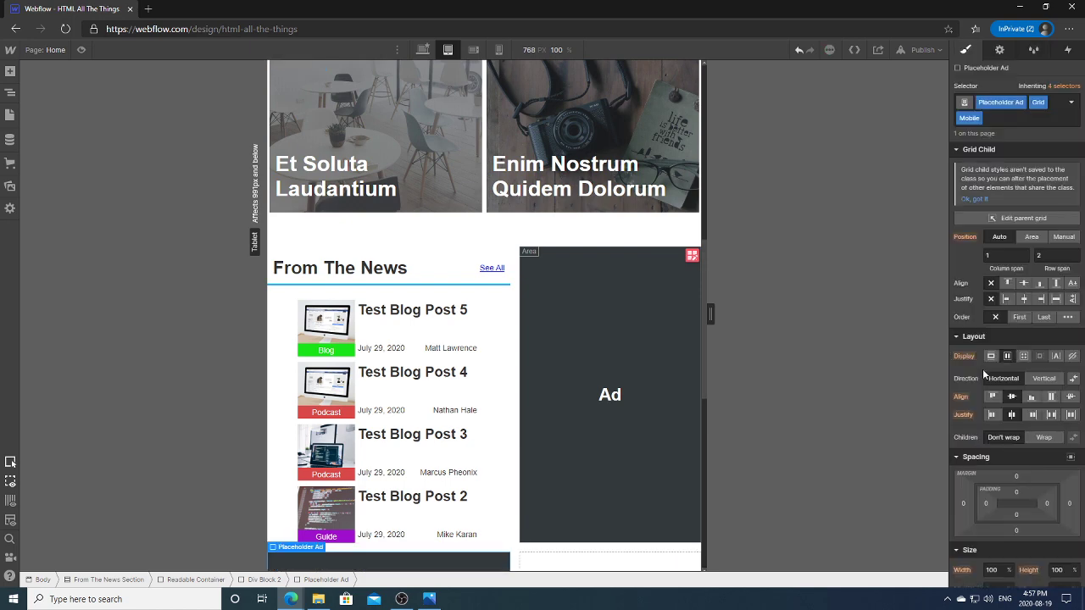
{"action": "left_click", "coordinate": [422, 49]}
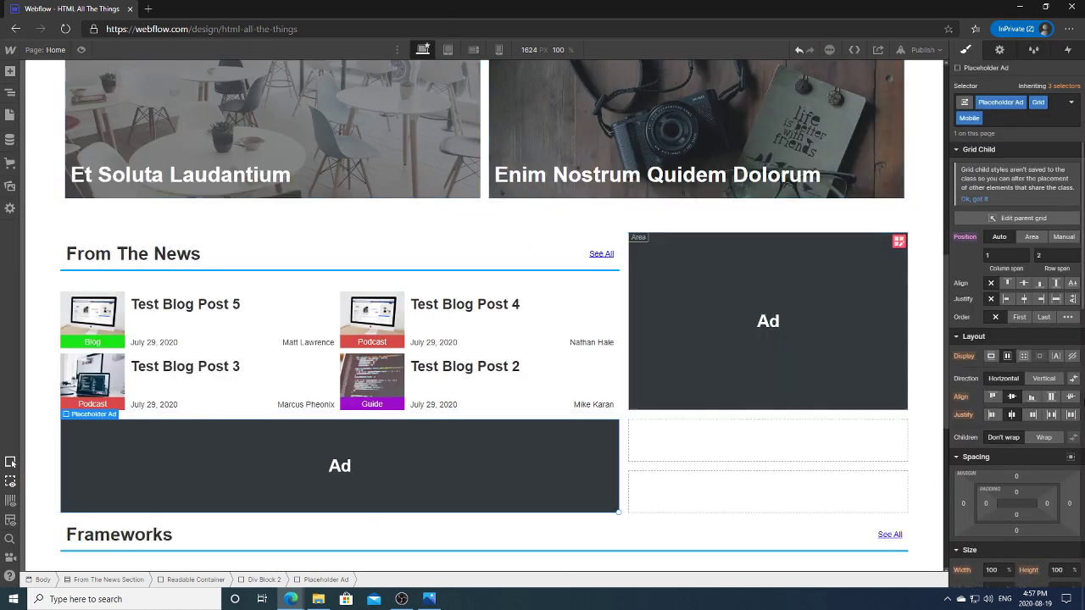
{"action": "left_click", "coordinate": [1073, 356]}
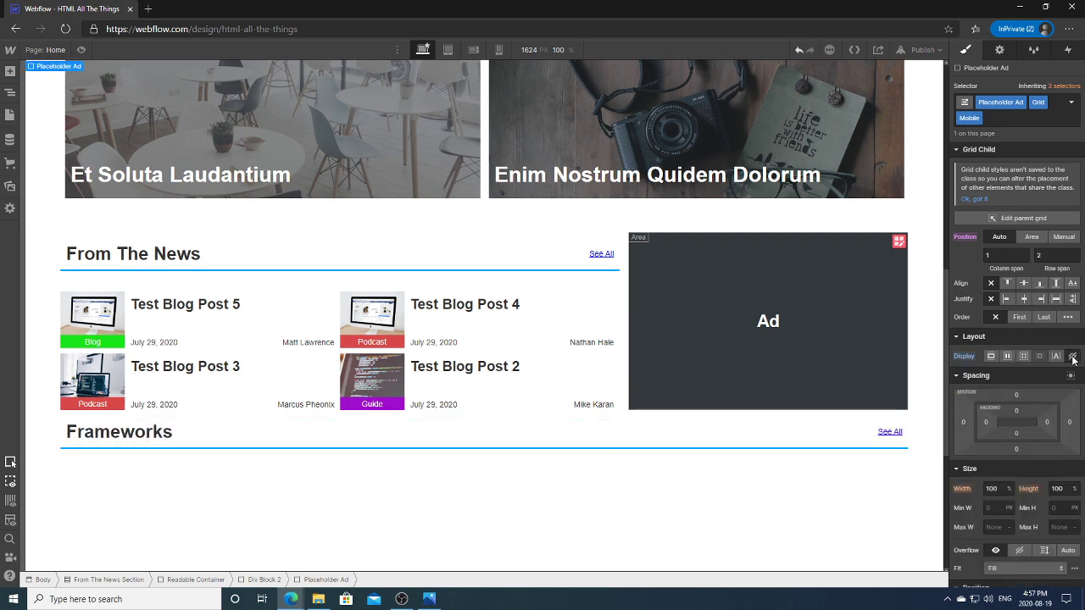
Preview the page at tablet, mobile landscape, then 320 px mobile portrait widths.
{"action": "left_click", "coordinate": [448, 50]}
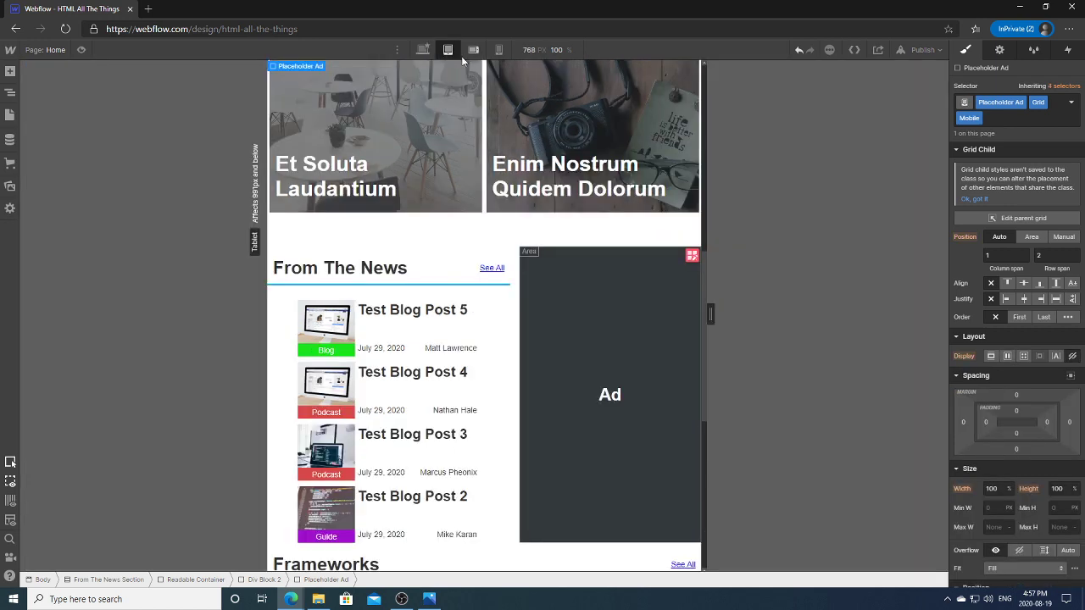
{"action": "left_click", "coordinate": [472, 50]}
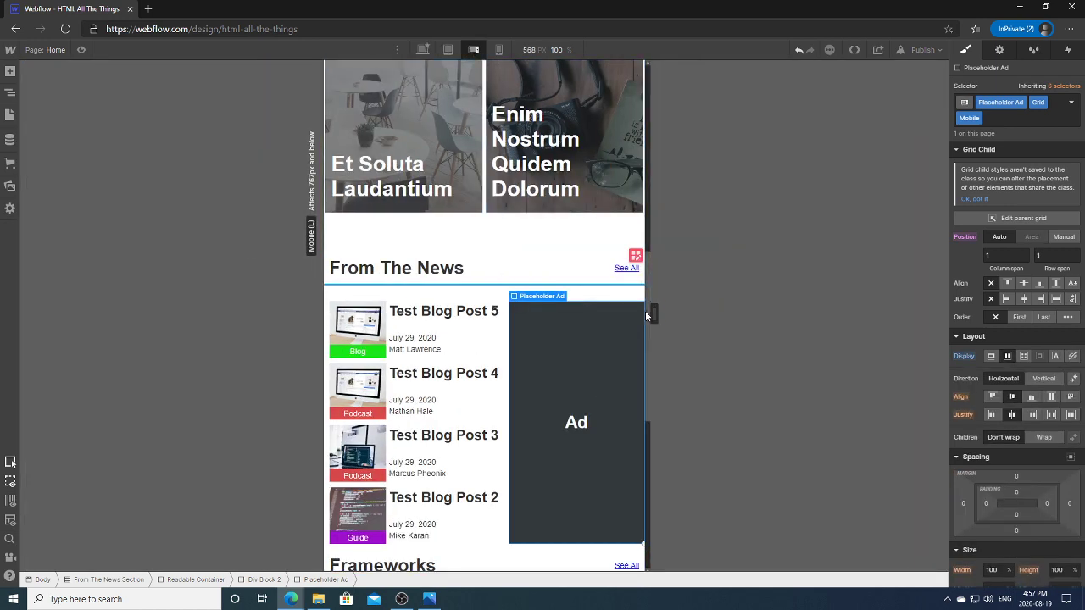
{"action": "scroll", "coordinate": [652, 354], "scroll_direction": "down", "scroll_amount": 2}
{"action": "scroll", "coordinate": [652, 360], "scroll_direction": "down", "scroll_amount": 1}
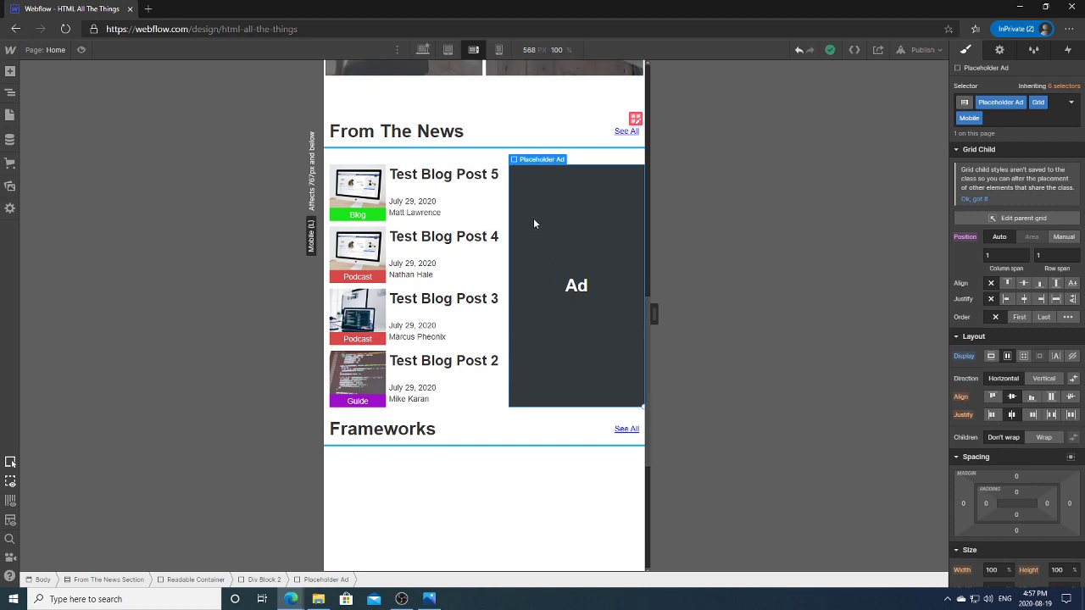
{"action": "left_click", "coordinate": [501, 51]}
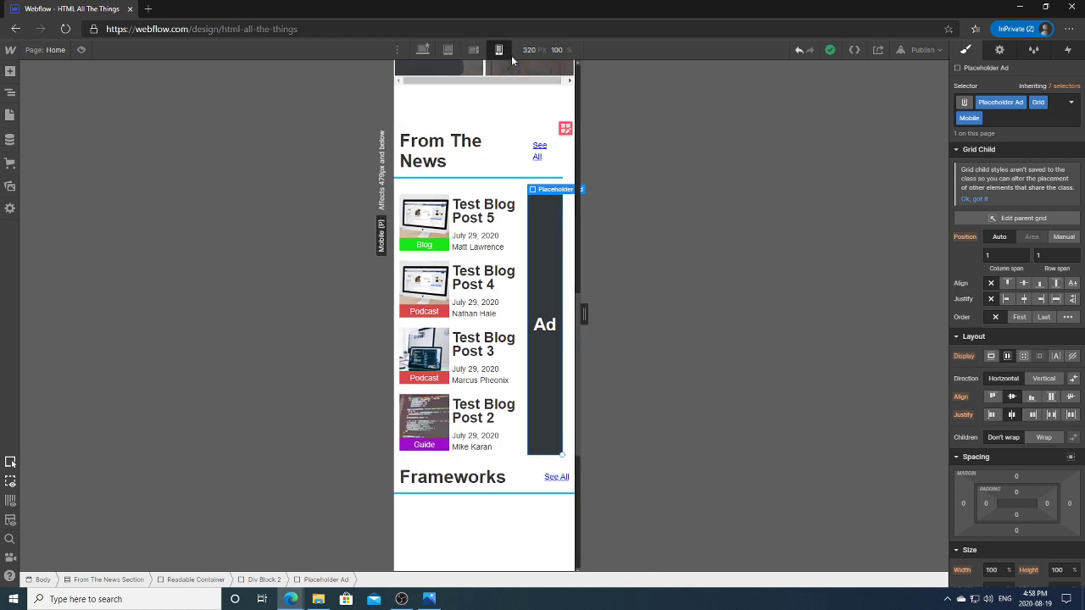
In the news grid, widen the Ad column from 0.75fr to 1.25fr.
{"action": "left_click", "coordinate": [513, 169]}
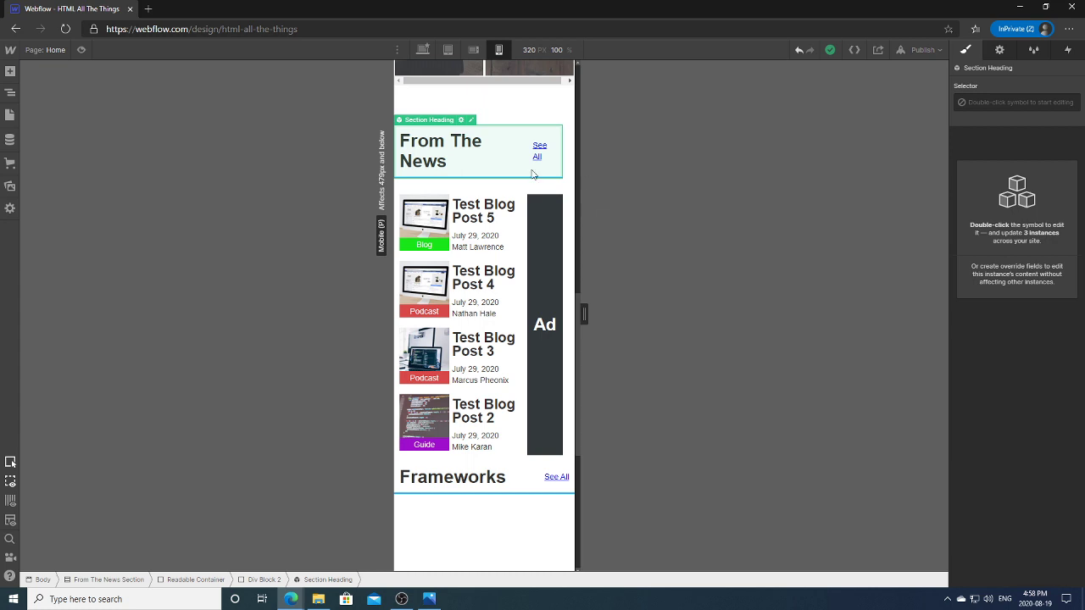
{"action": "left_click", "coordinate": [549, 285]}
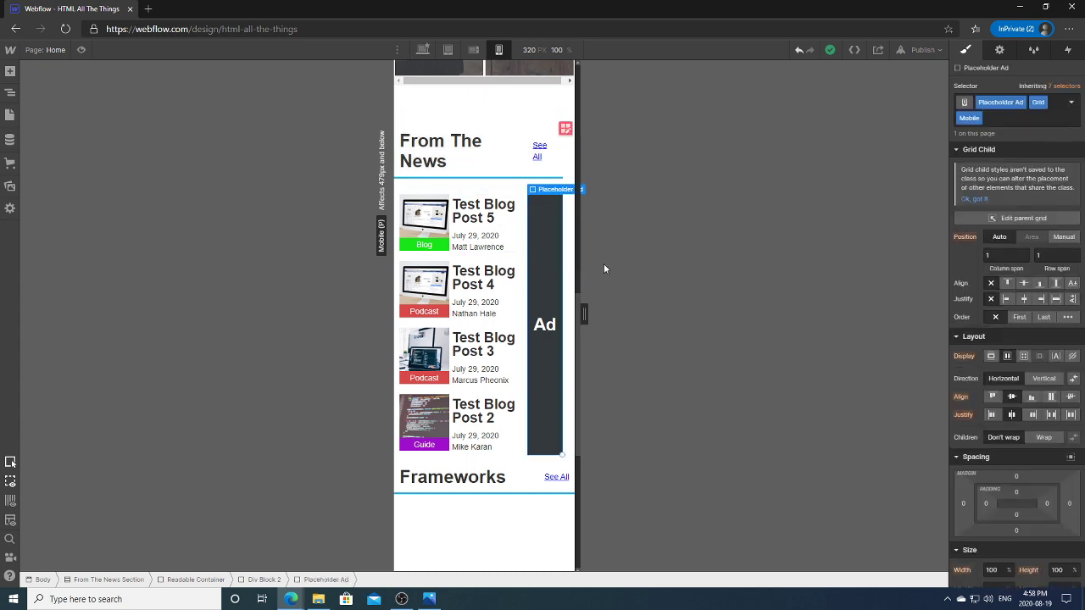
{"action": "left_click", "coordinate": [566, 128]}
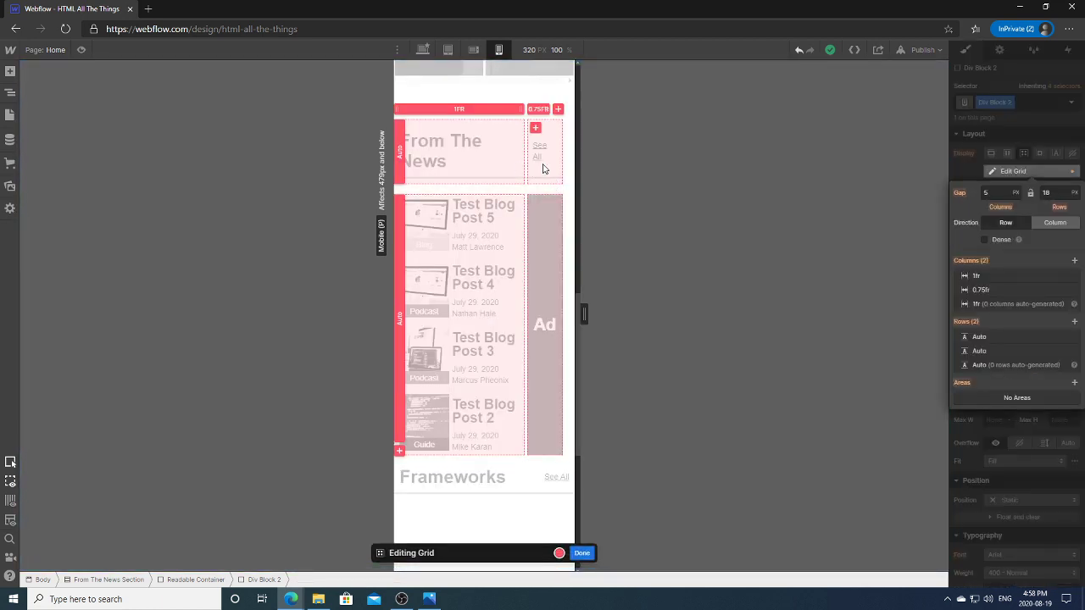
{"action": "left_click_drag", "start_coordinate": [584, 315], "coordinate": [664, 316]}
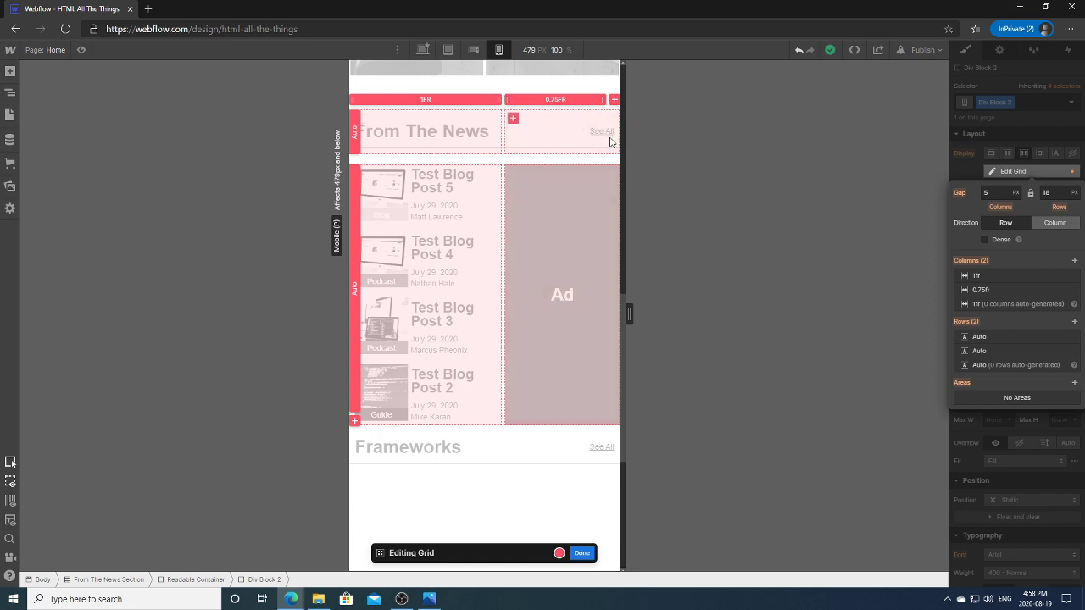
{"action": "left_click_drag", "start_coordinate": [630, 314], "coordinate": [596, 314]}
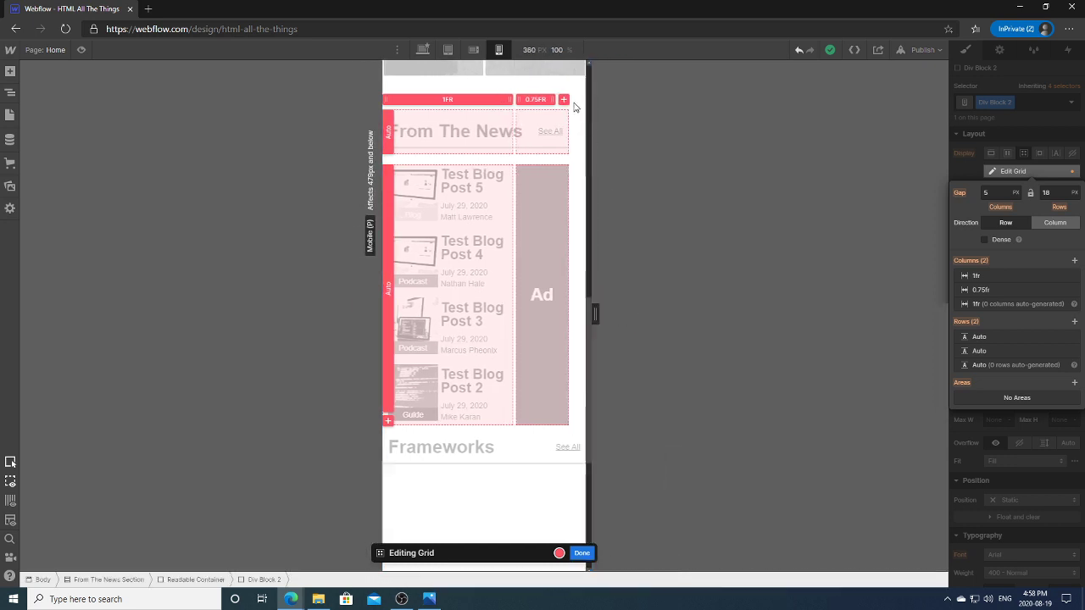
{"action": "left_click_drag", "start_coordinate": [556, 99], "coordinate": [583, 100]}
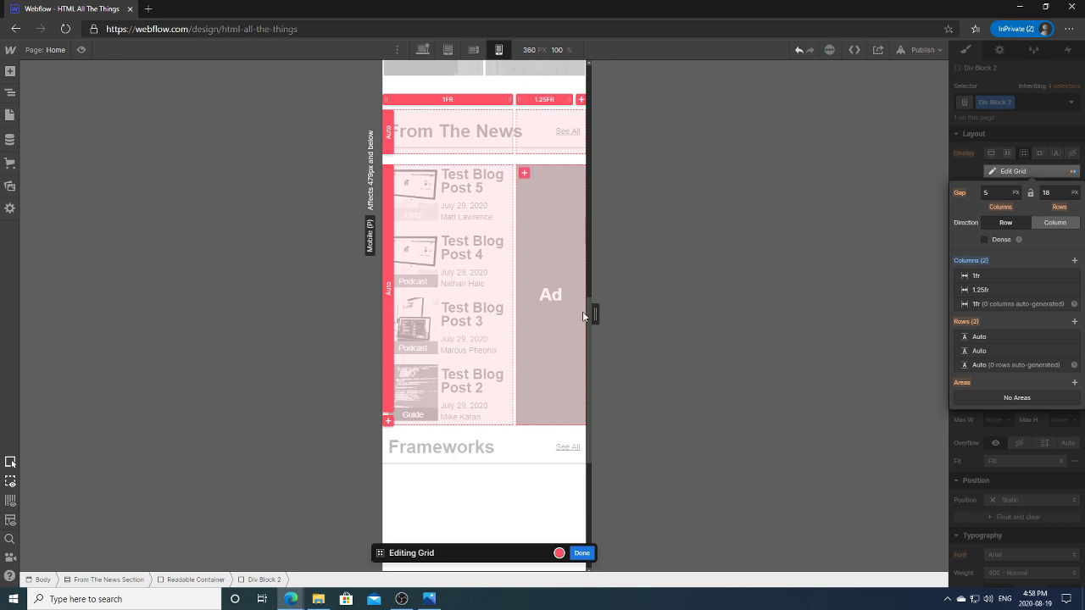
{"action": "mouse_move", "coordinate": [594, 315]}
{"action": "left_mouse_down"}
{"action": "mouse_move", "coordinate": [672, 323]}
{"action": "mouse_move", "coordinate": [565, 315]}
{"action": "mouse_move", "coordinate": [586, 327]}
{"action": "left_mouse_up"}
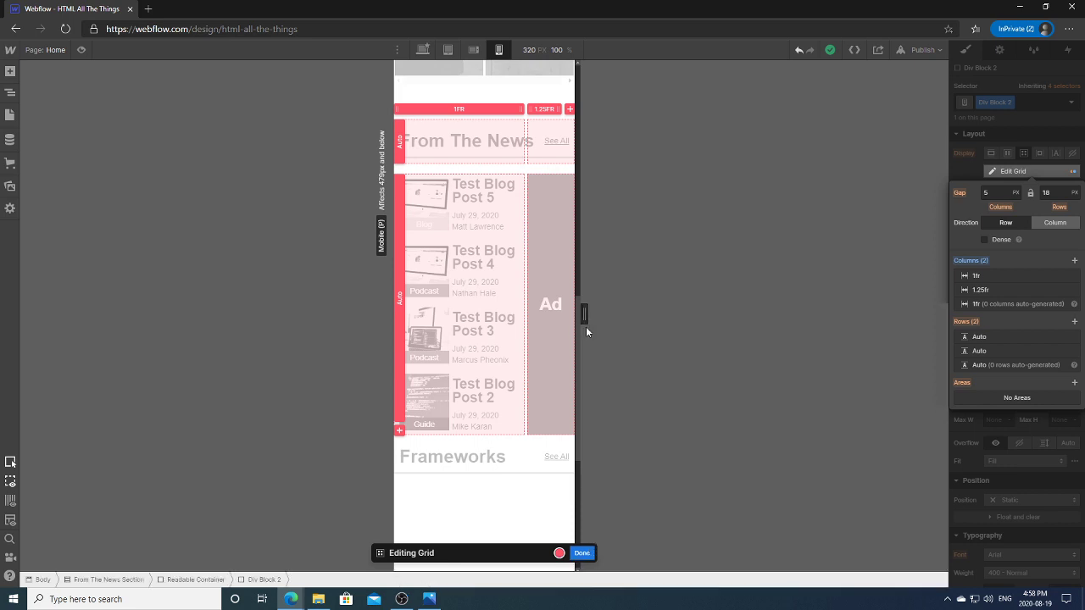
{"action": "left_click", "coordinate": [583, 553]}
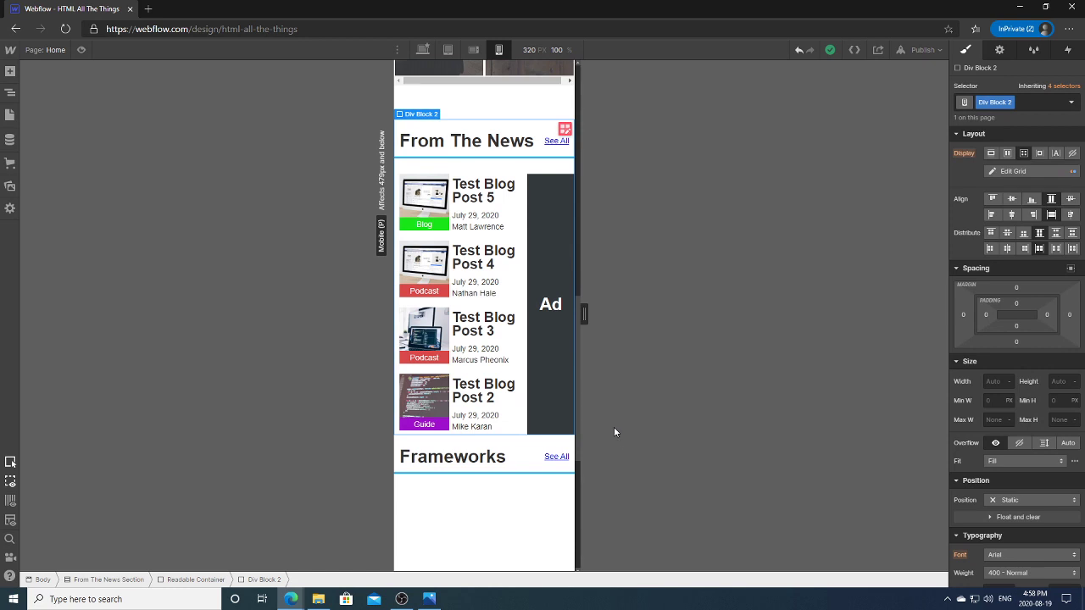
Inspect the first news post's date, text wrapper and item via the Navigator.
{"action": "left_click", "coordinate": [521, 219]}
{"action": "left_click", "coordinate": [525, 230]}
{"action": "left_click", "coordinate": [517, 228]}
{"action": "left_click", "coordinate": [521, 204]}
{"action": "left_click", "coordinate": [521, 212]}
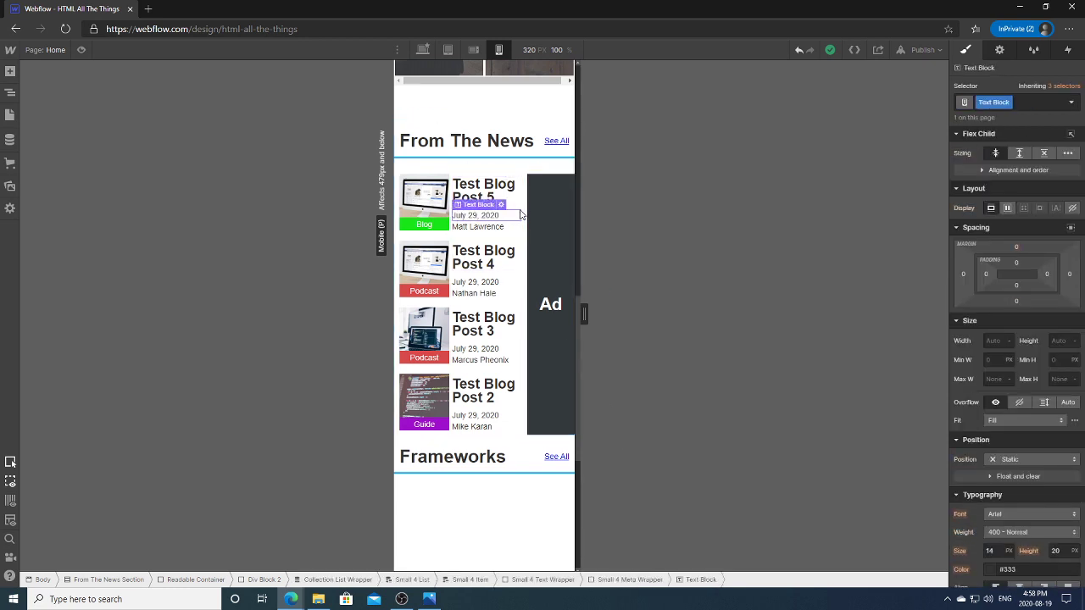
{"action": "left_click", "coordinate": [524, 222]}
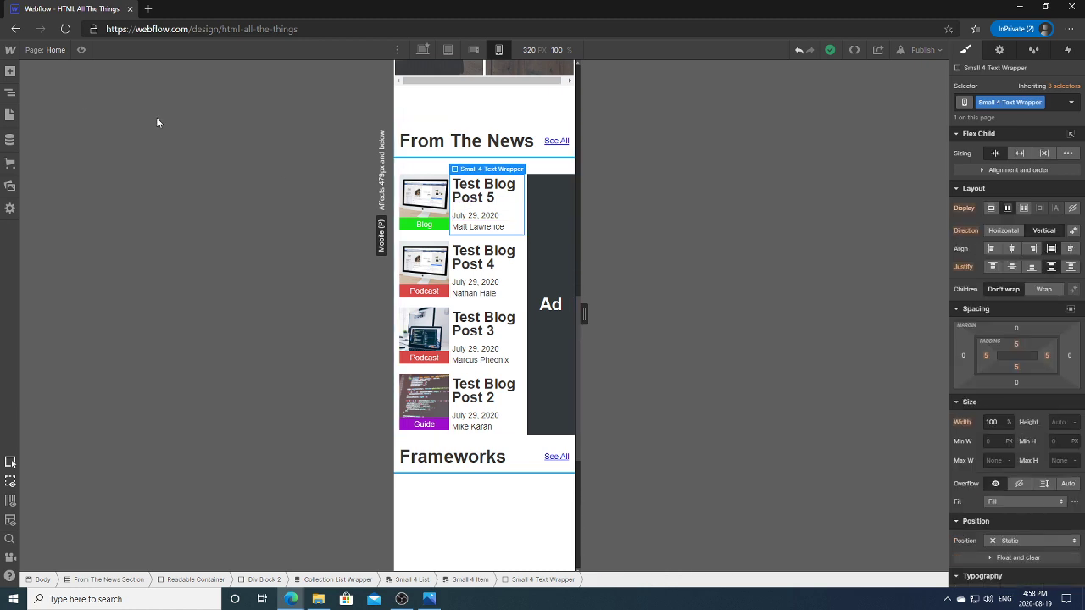
{"action": "left_click", "coordinate": [10, 93]}
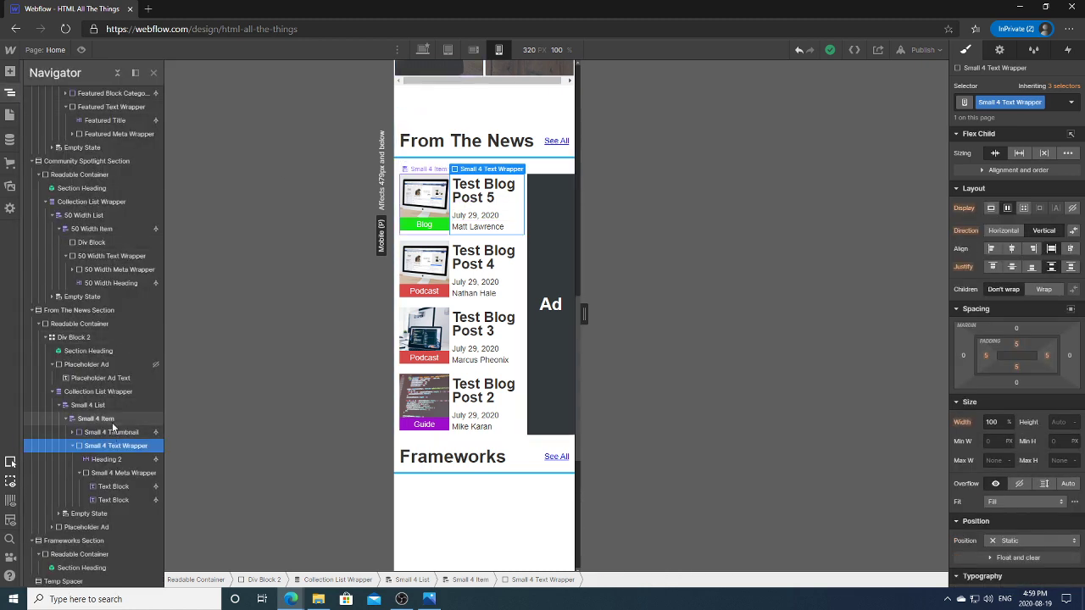
{"action": "left_click", "coordinate": [112, 421]}
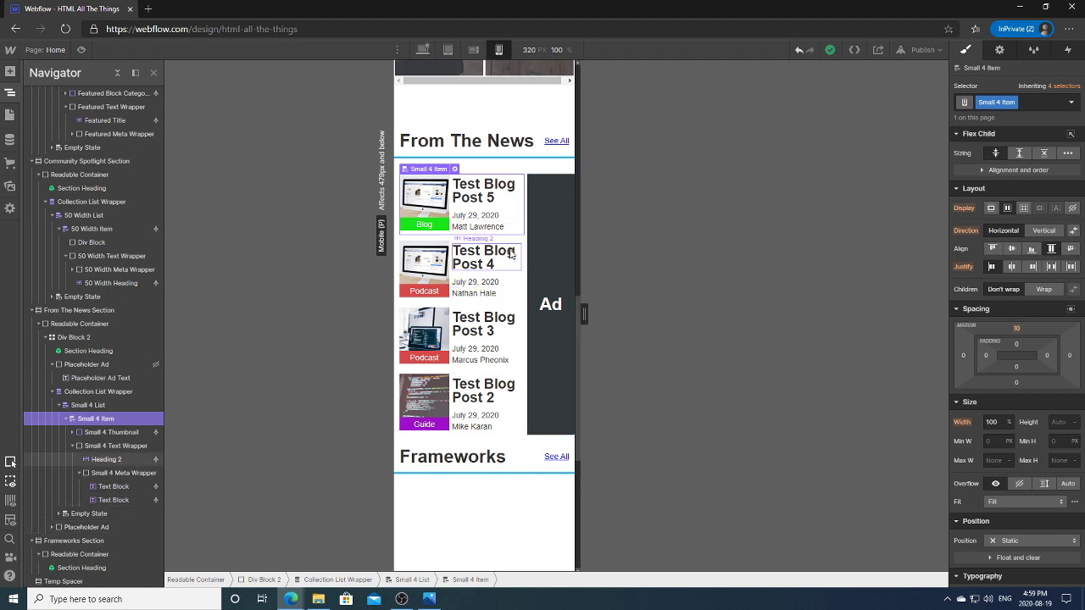
Check the edited grid at tablet, mobile landscape and 320 px mobile portrait widths.
{"action": "left_click", "coordinate": [548, 178]}
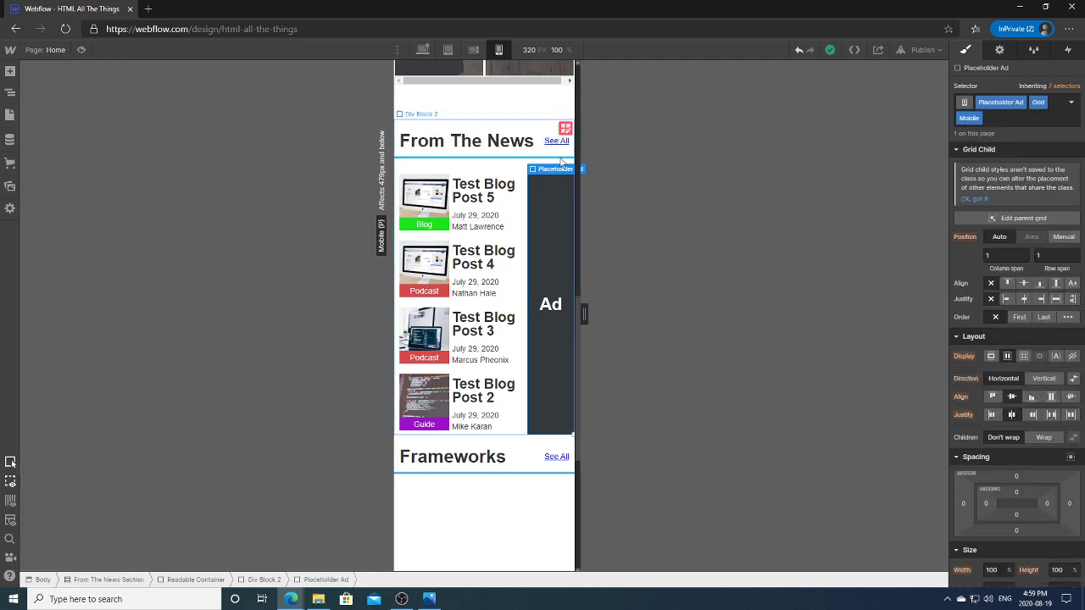
{"action": "left_click", "coordinate": [566, 129]}
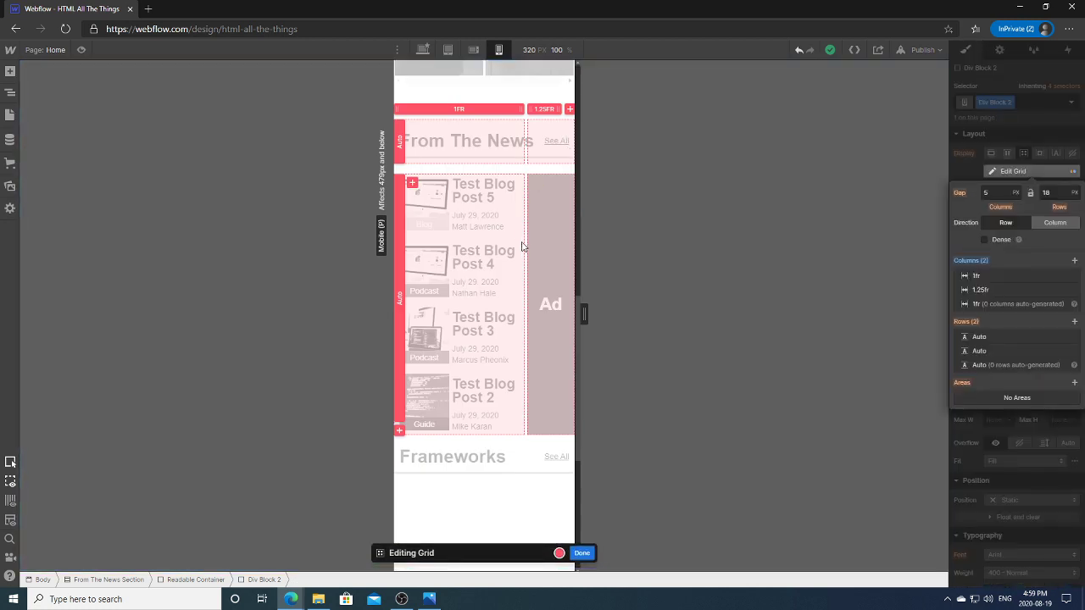
{"action": "left_click", "coordinate": [447, 50]}
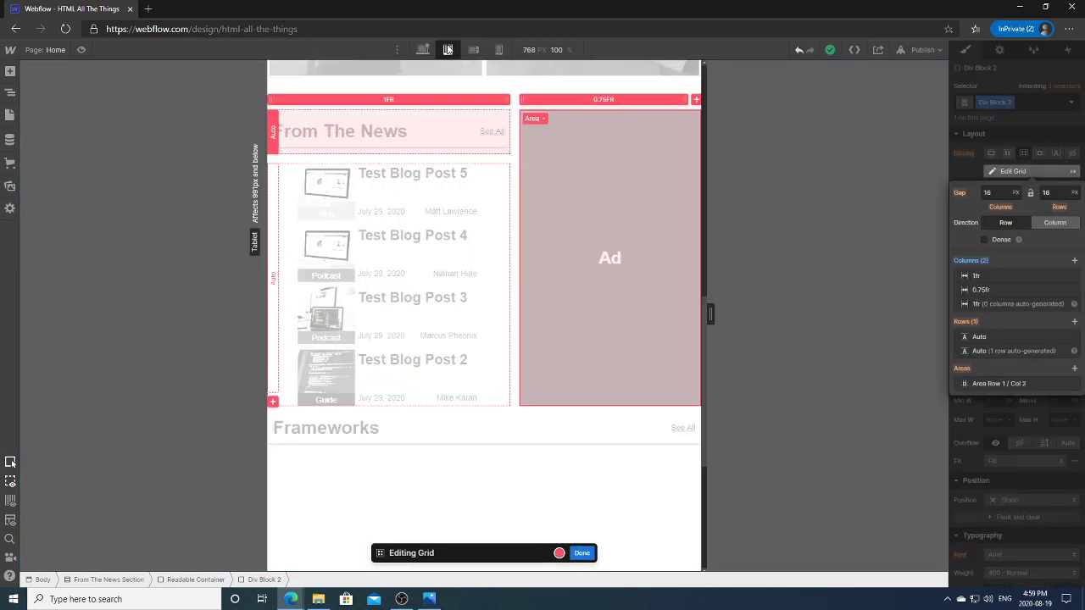
{"action": "left_click", "coordinate": [473, 49]}
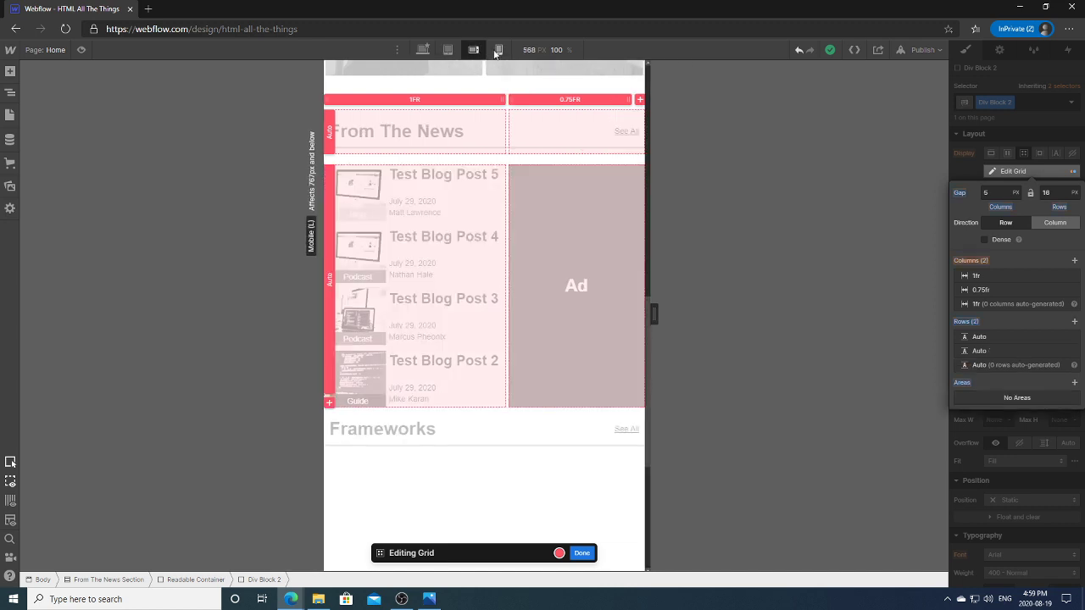
{"action": "left_click", "coordinate": [497, 50]}
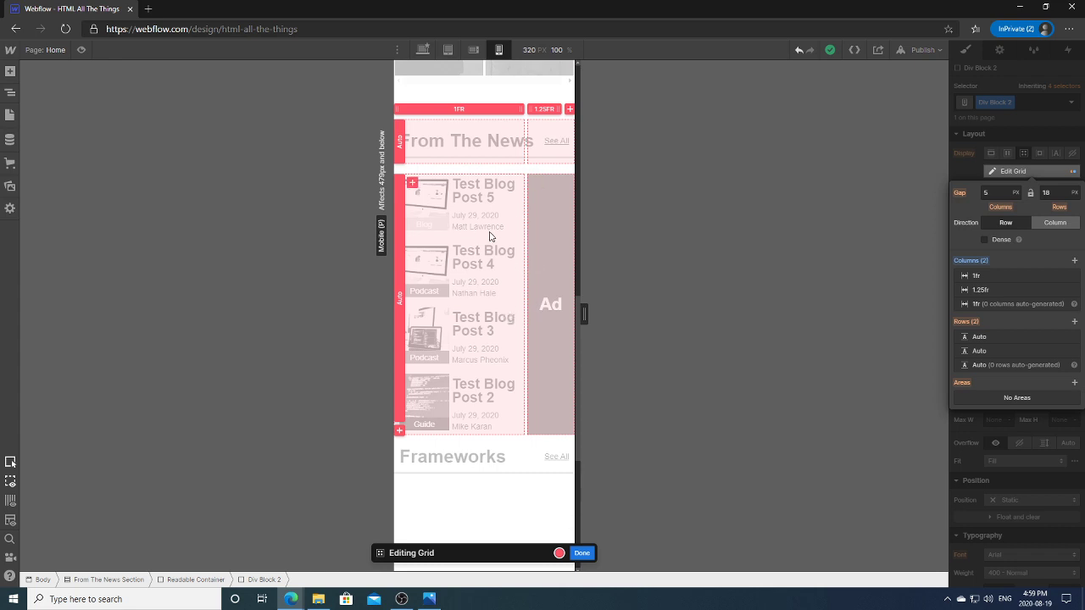
{"action": "left_click", "coordinate": [582, 553]}
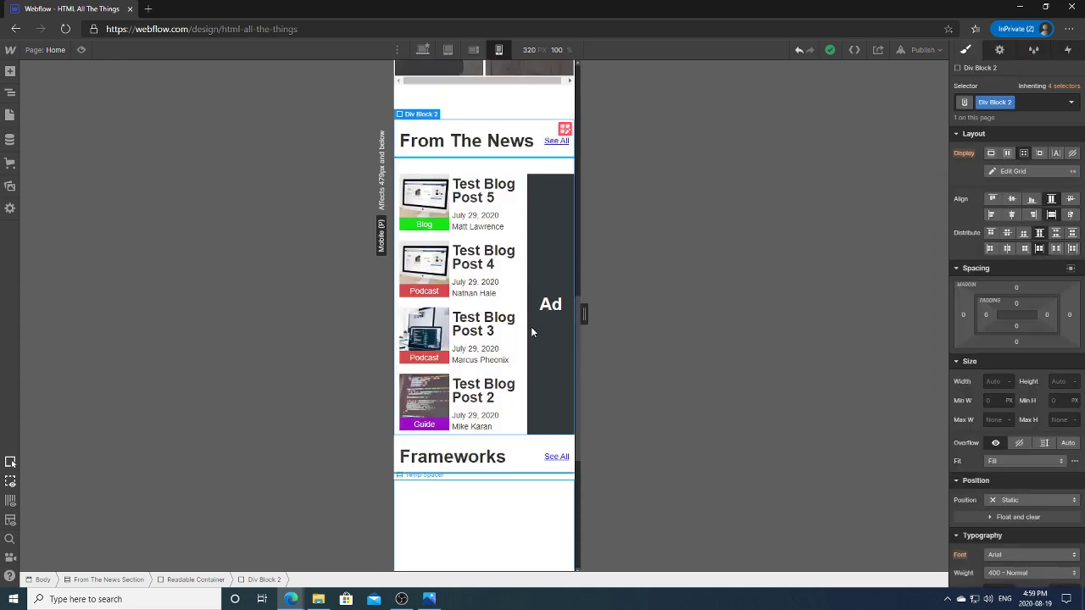
Set the Collection List Wrapper's column span to 2.
{"action": "left_click", "coordinate": [517, 297]}
{"action": "left_click", "coordinate": [10, 91]}
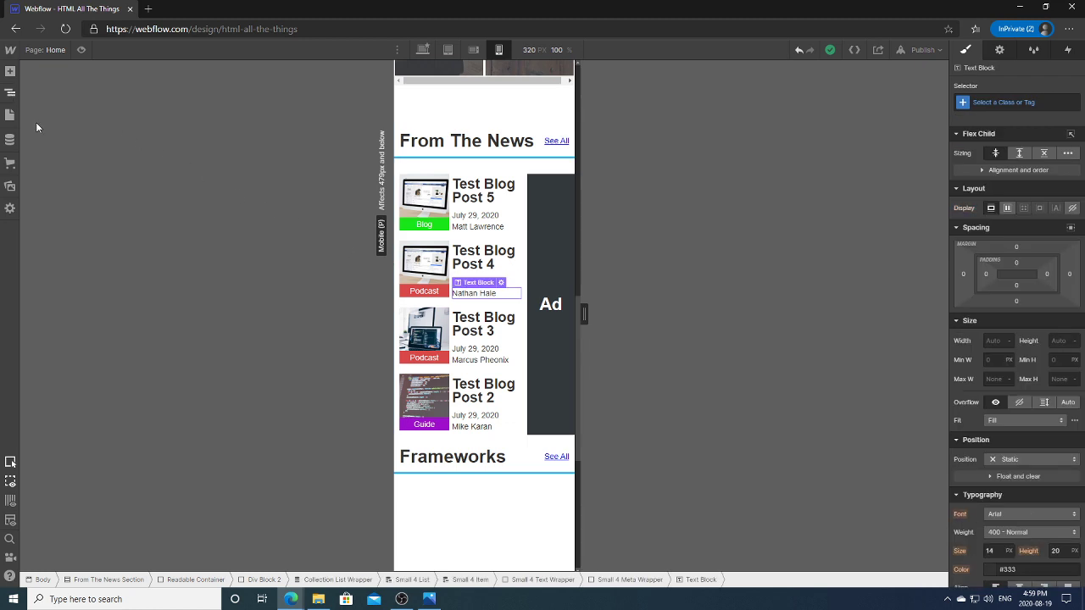
{"action": "left_click", "coordinate": [100, 420]}
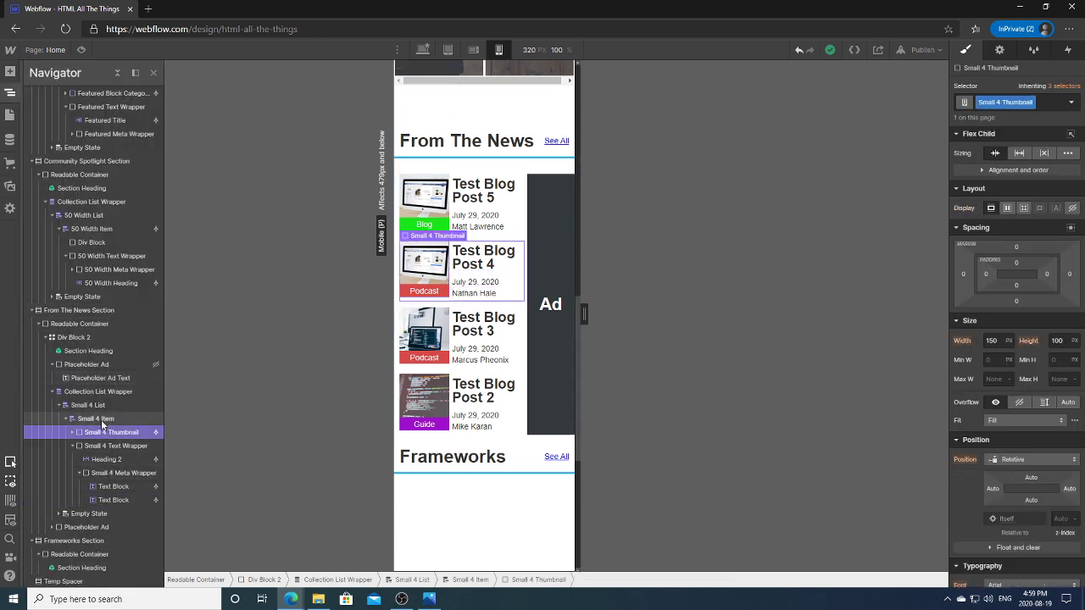
{"action": "left_click", "coordinate": [101, 406]}
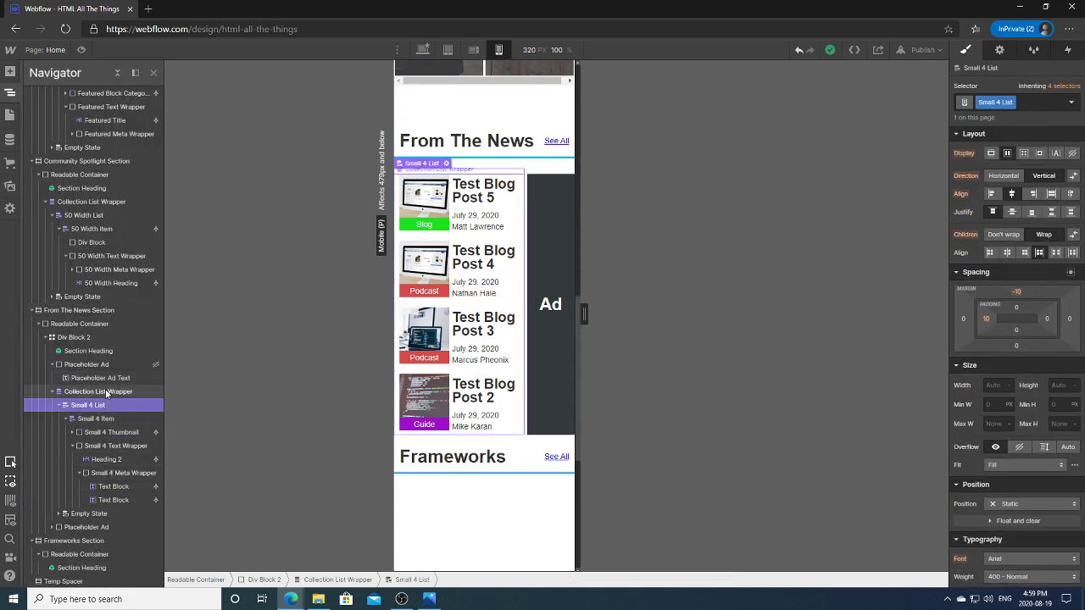
{"action": "left_click", "coordinate": [104, 393]}
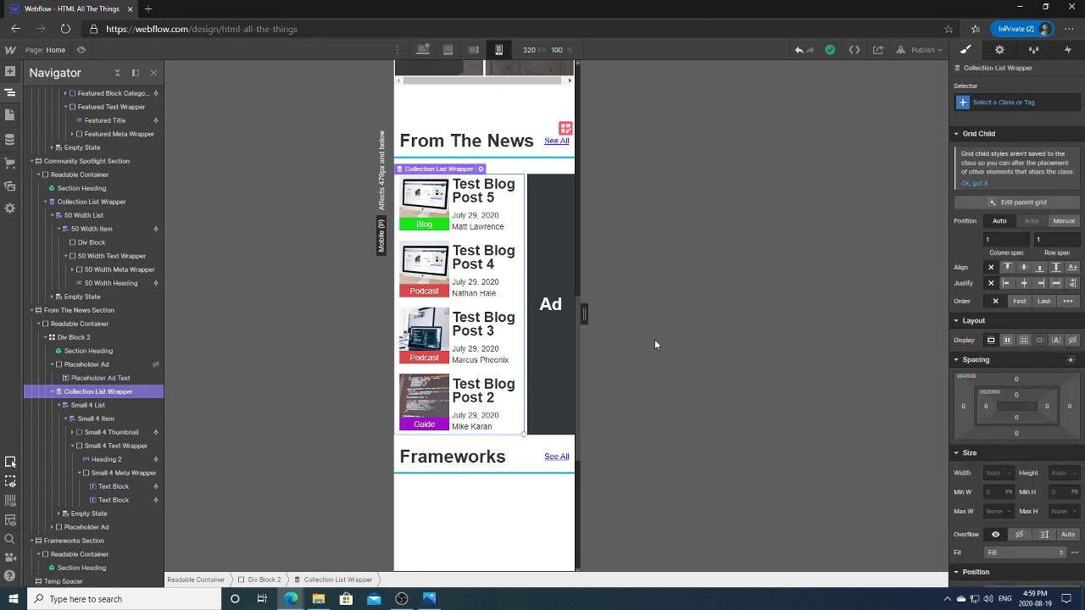
{"action": "left_click", "coordinate": [1001, 240]}
{"action": "type", "text": "2"}
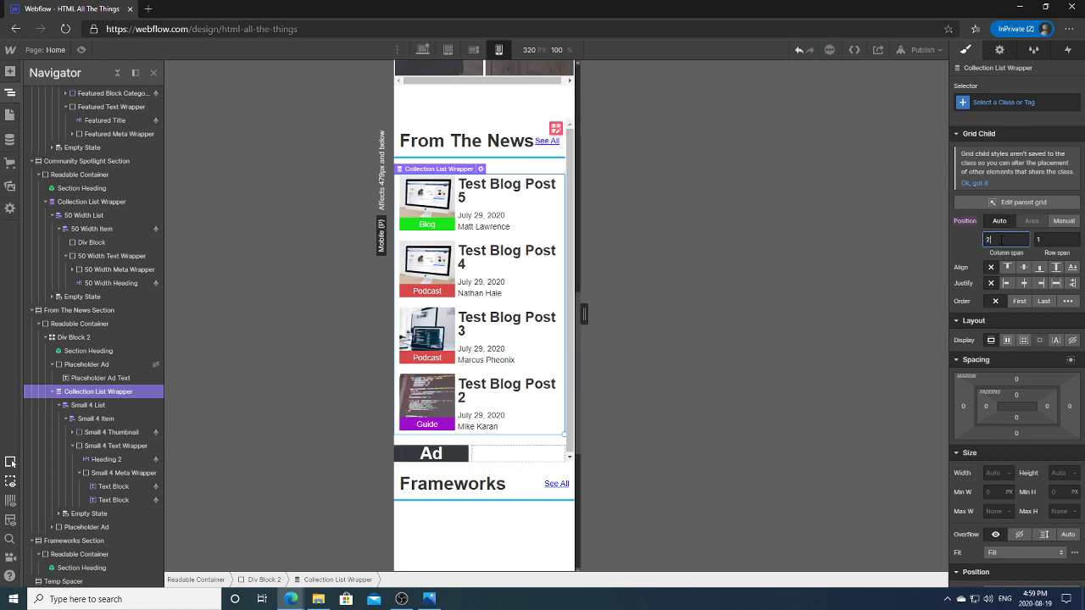
Set the Placeholder Ad's column span to 2 so it sits below the posts.
{"action": "left_click", "coordinate": [429, 459]}
{"action": "left_click", "coordinate": [1014, 255]}
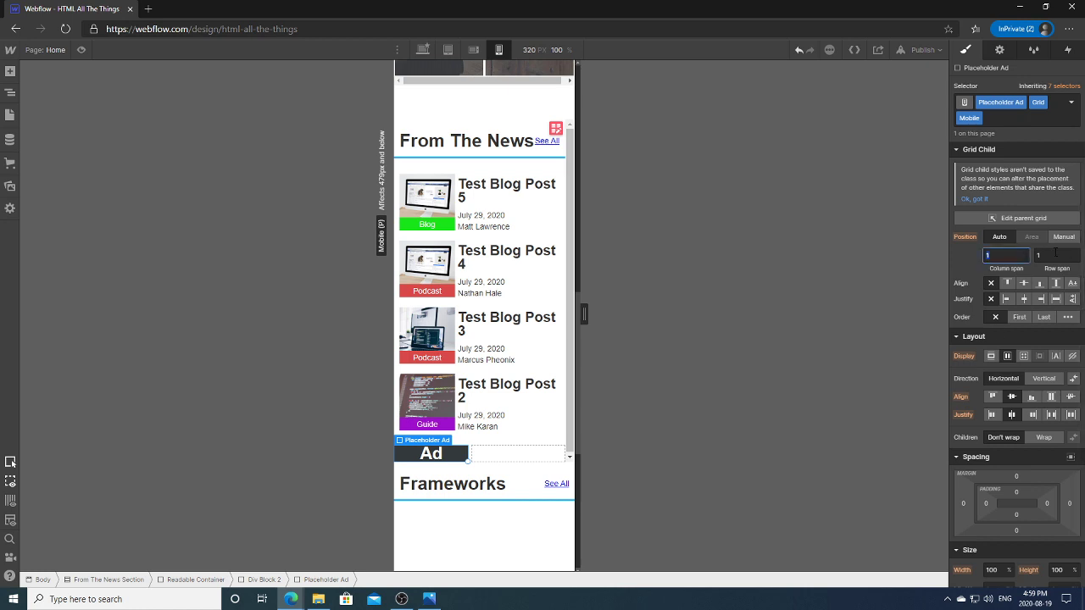
{"action": "type", "text": "2"}
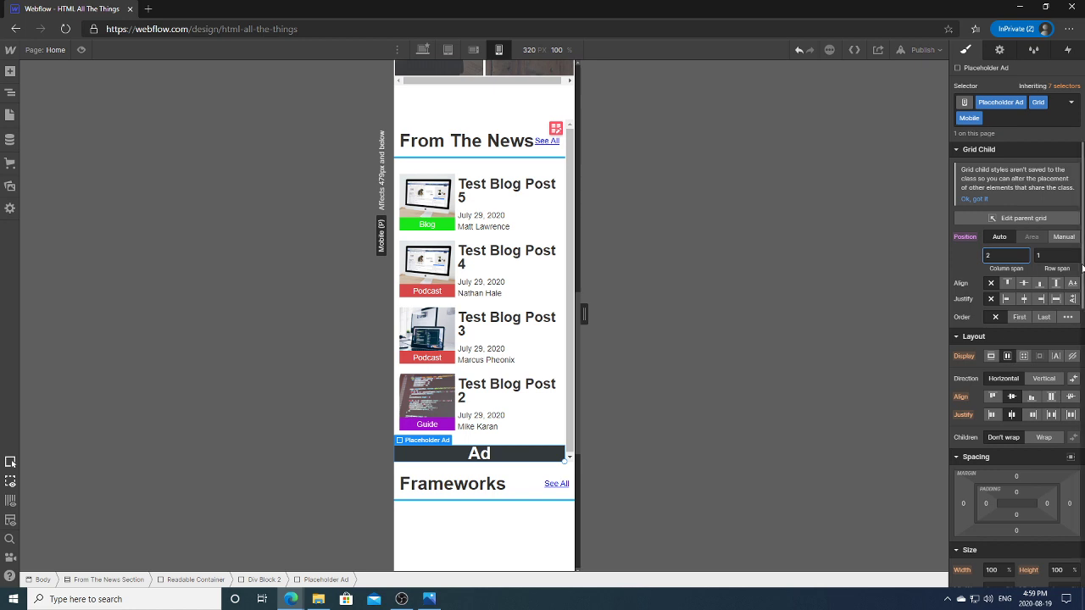
{"action": "scroll", "coordinate": [1018, 364], "scroll_direction": "down", "scroll_amount": 3}
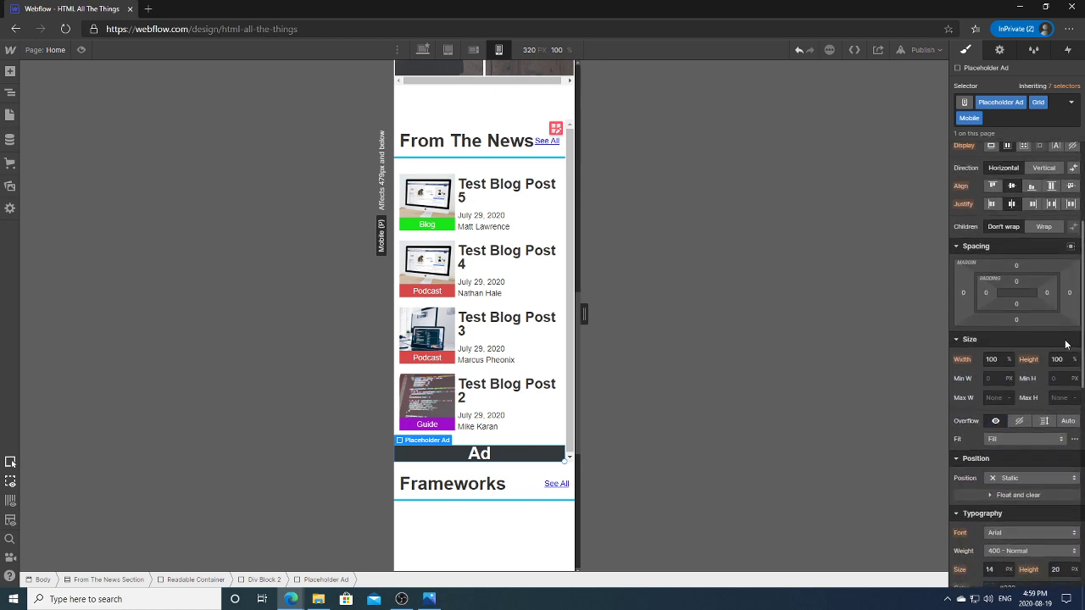
Reset the Placeholder Ad's width to its inherited 100%.
{"action": "left_click", "coordinate": [992, 359]}
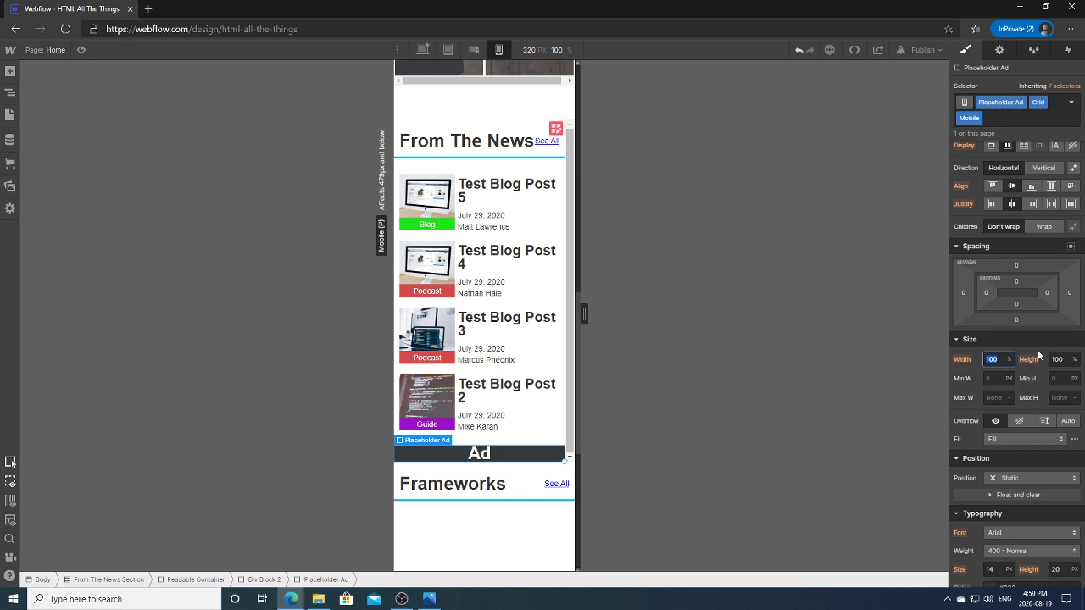
{"action": "type", "text": "250"}
{"action": "left_click", "coordinate": [1009, 360]}
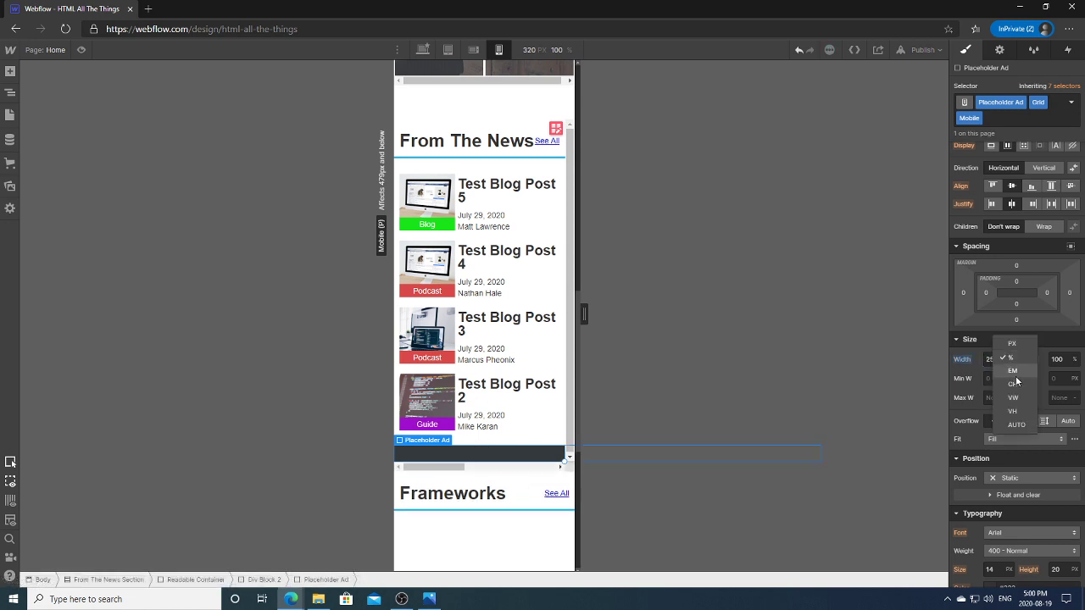
{"action": "left_click", "coordinate": [1017, 348]}
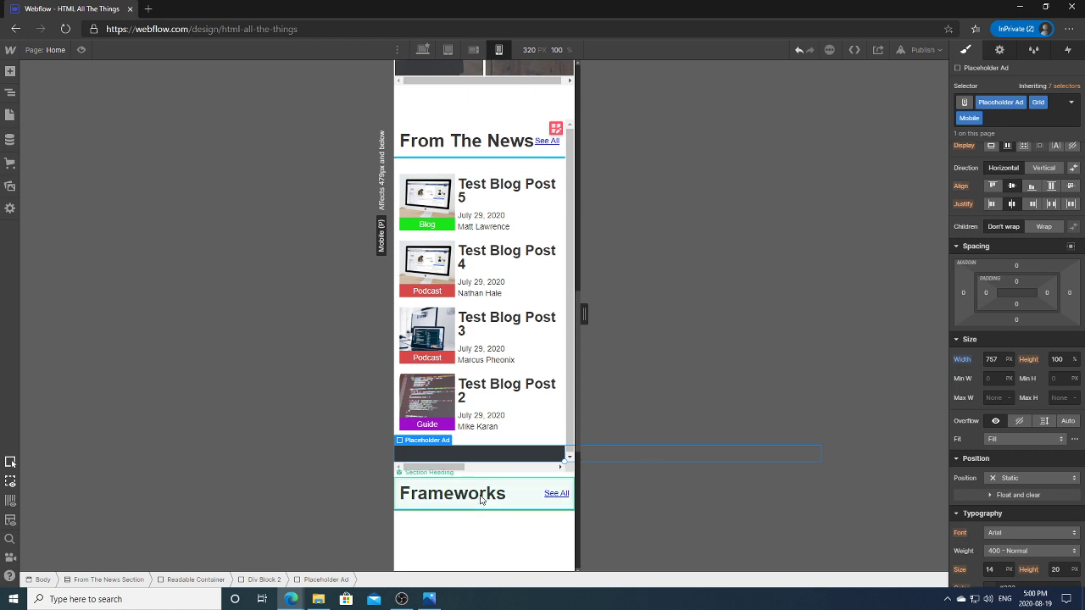
{"action": "left_click", "coordinate": [962, 359]}
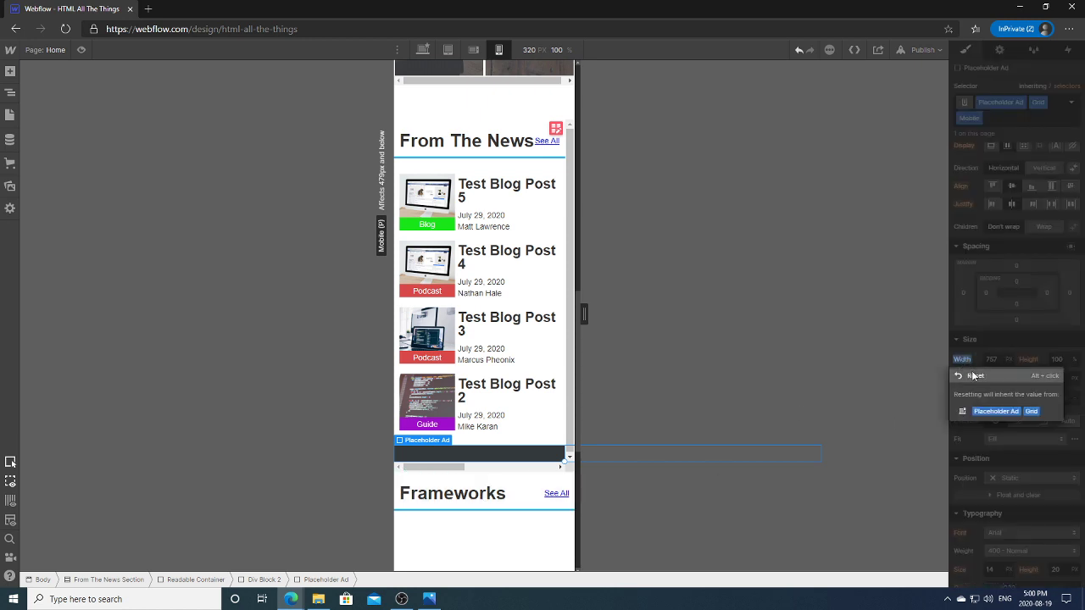
{"action": "left_click", "coordinate": [973, 376]}
Set the ad's height to 250 px and widen the preview to 479 px.
{"action": "left_click", "coordinate": [1058, 359]}
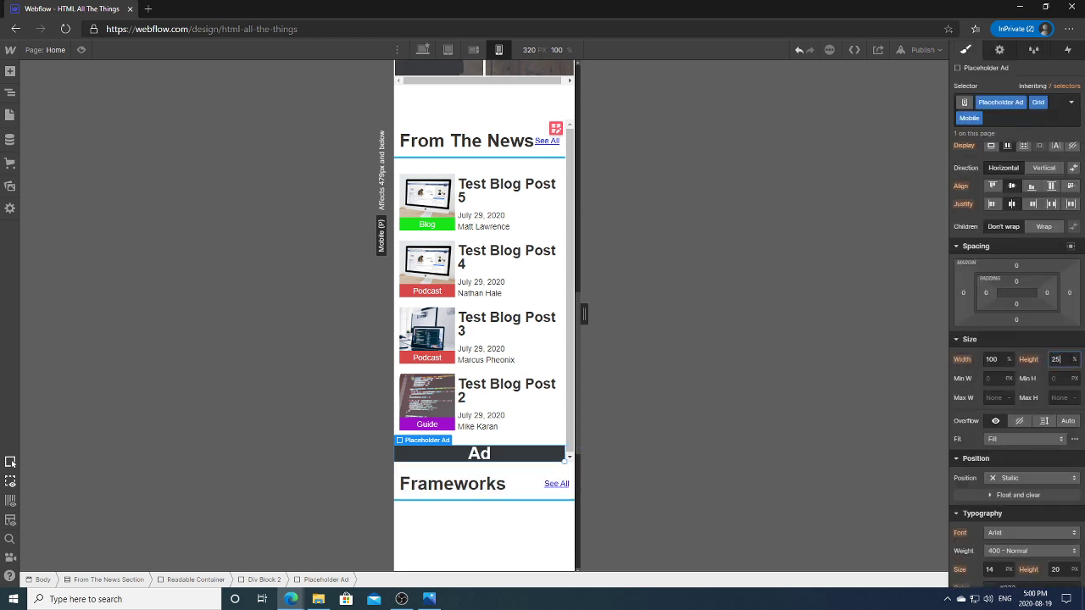
{"action": "left_click", "coordinate": [1074, 360]}
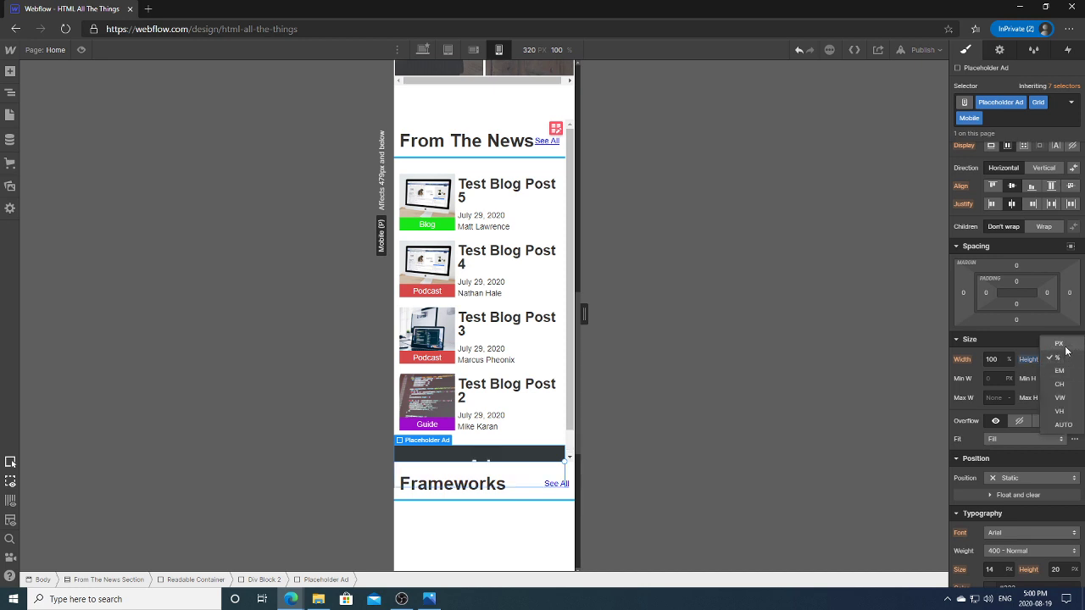
{"action": "left_click", "coordinate": [1067, 351]}
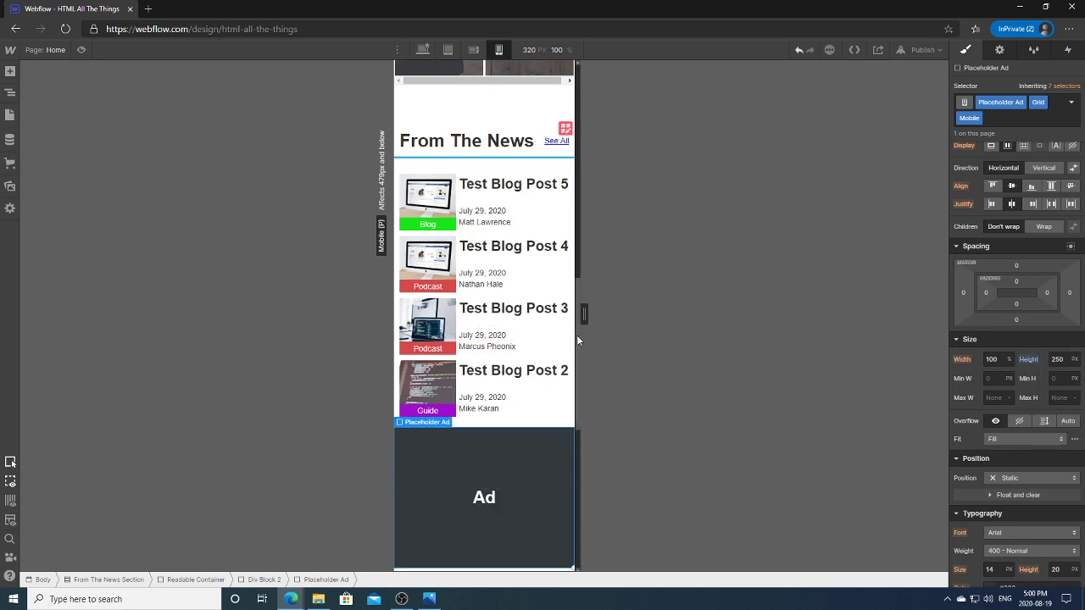
{"action": "scroll", "coordinate": [580, 348], "scroll_direction": "down", "scroll_amount": 3}
{"action": "scroll", "coordinate": [583, 334], "scroll_direction": "up", "scroll_amount": 5}
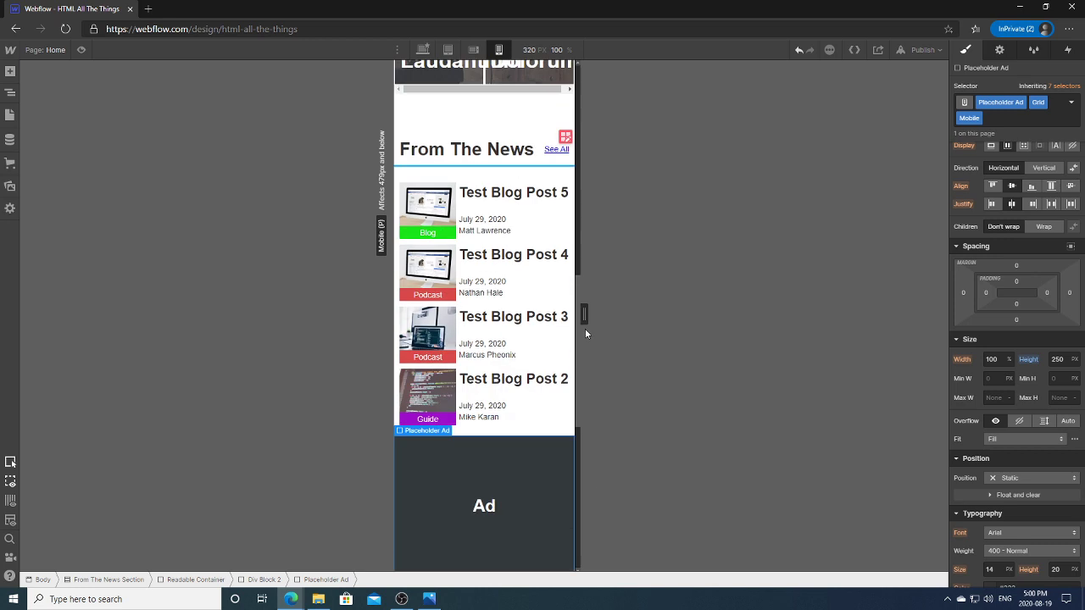
{"action": "scroll", "coordinate": [586, 310], "scroll_direction": "down", "scroll_amount": 3}
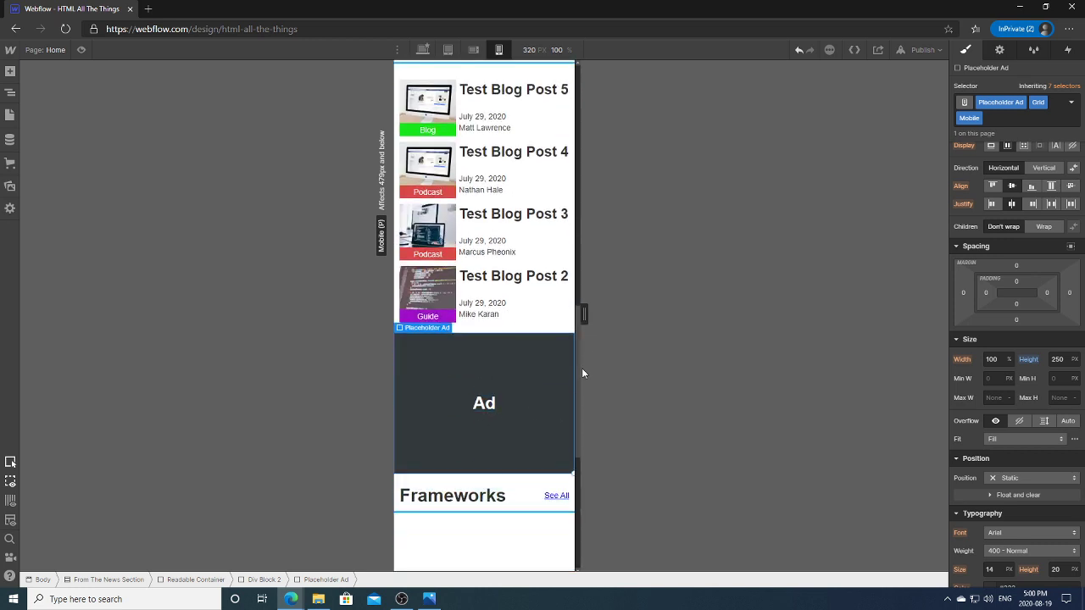
{"action": "scroll", "coordinate": [575, 314], "scroll_direction": "up", "scroll_amount": 5}
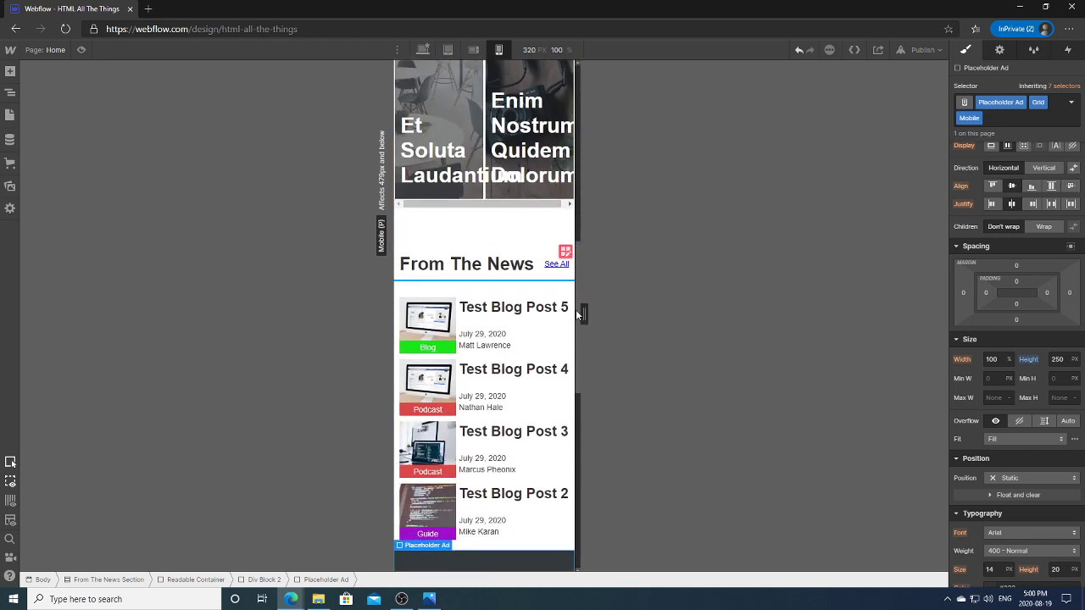
{"action": "left_click_drag", "start_coordinate": [581, 314], "coordinate": [683, 321]}
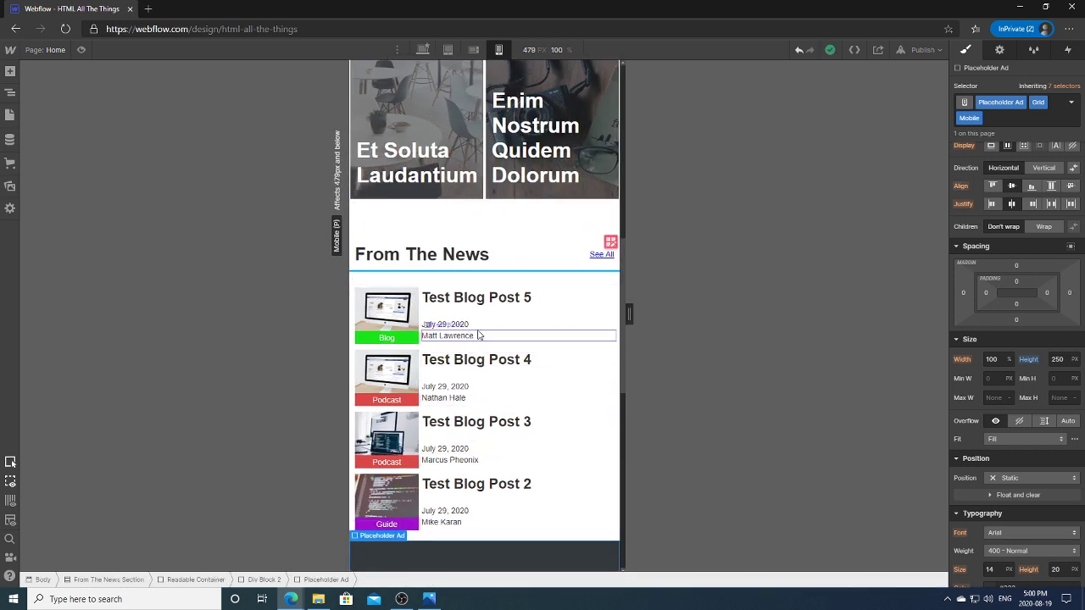
Try centering the Small 4 List's justification, then reset it to default.
{"action": "left_click", "coordinate": [577, 318]}
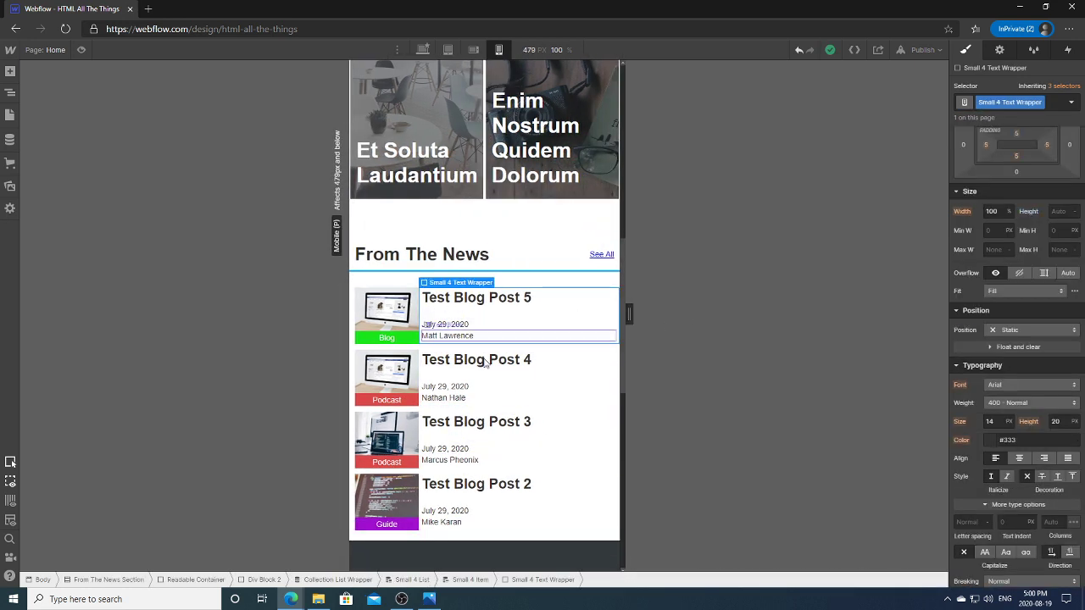
{"action": "left_click", "coordinate": [10, 93]}
{"action": "left_click", "coordinate": [98, 418]}
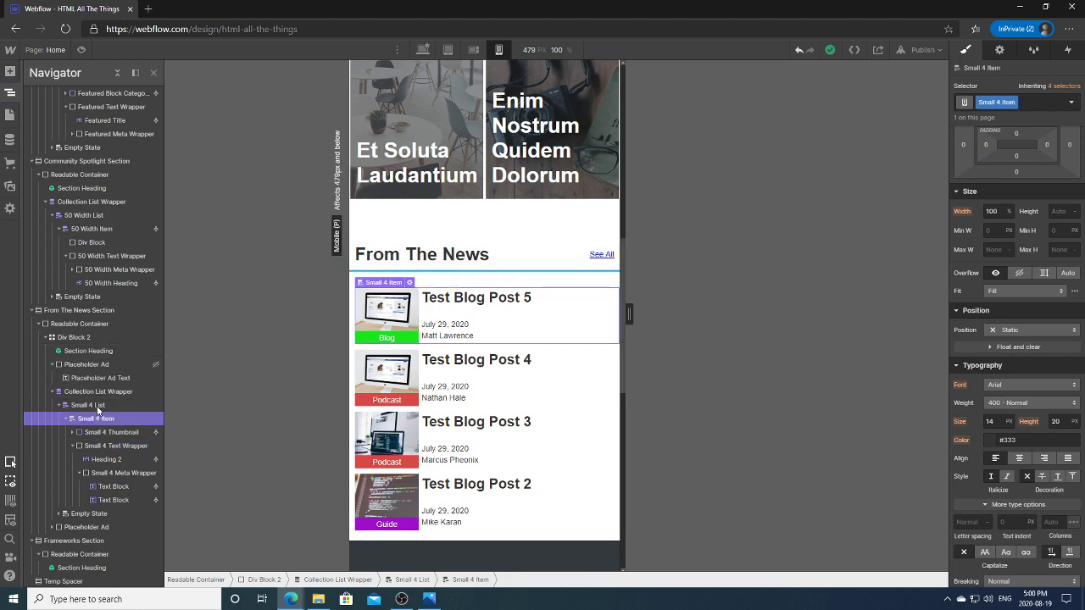
{"action": "left_click", "coordinate": [99, 408]}
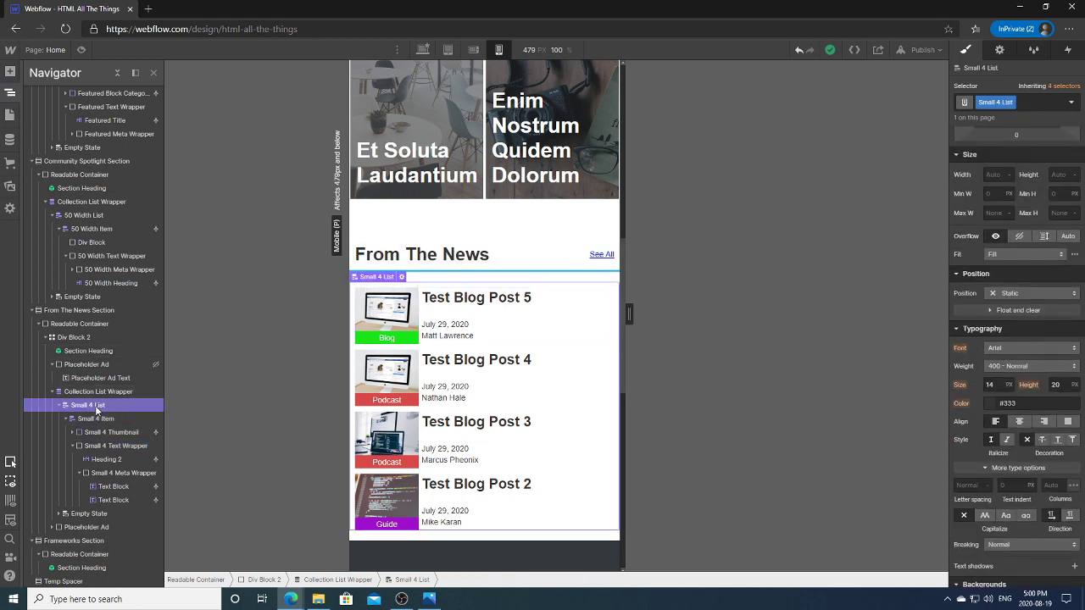
{"action": "scroll", "coordinate": [1052, 255], "scroll_direction": "up", "scroll_amount": 3}
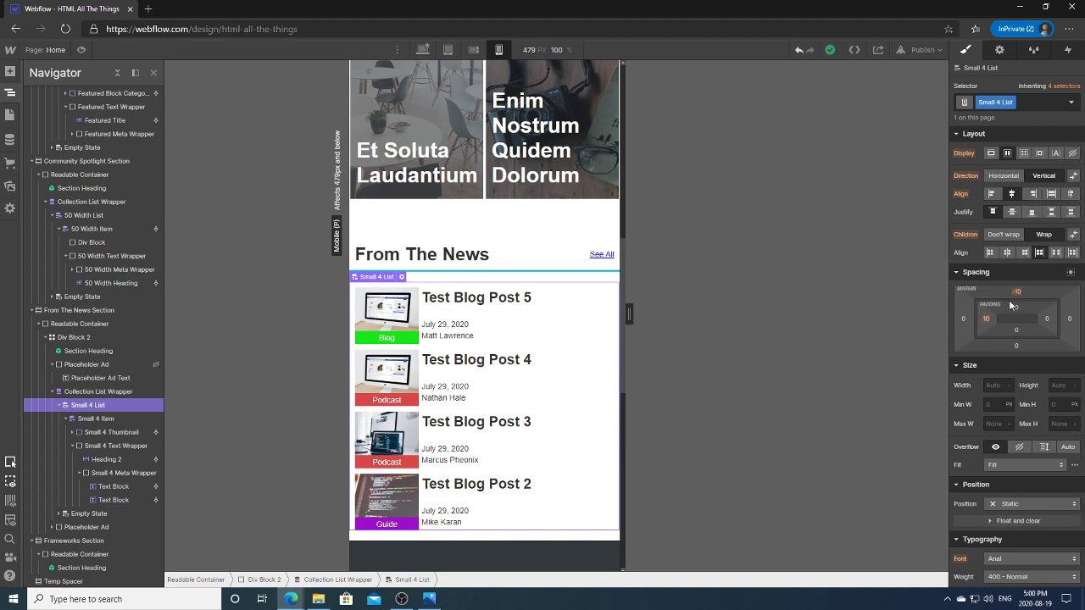
{"action": "left_click", "coordinate": [1016, 212]}
{"action": "left_click", "coordinate": [969, 212]}
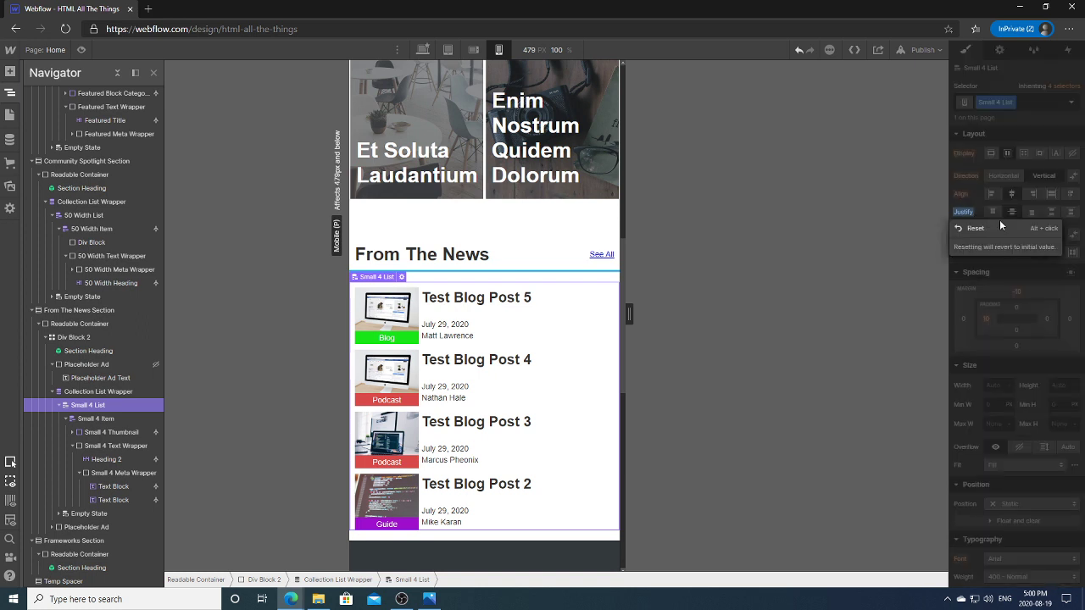
{"action": "left_click", "coordinate": [1001, 225]}
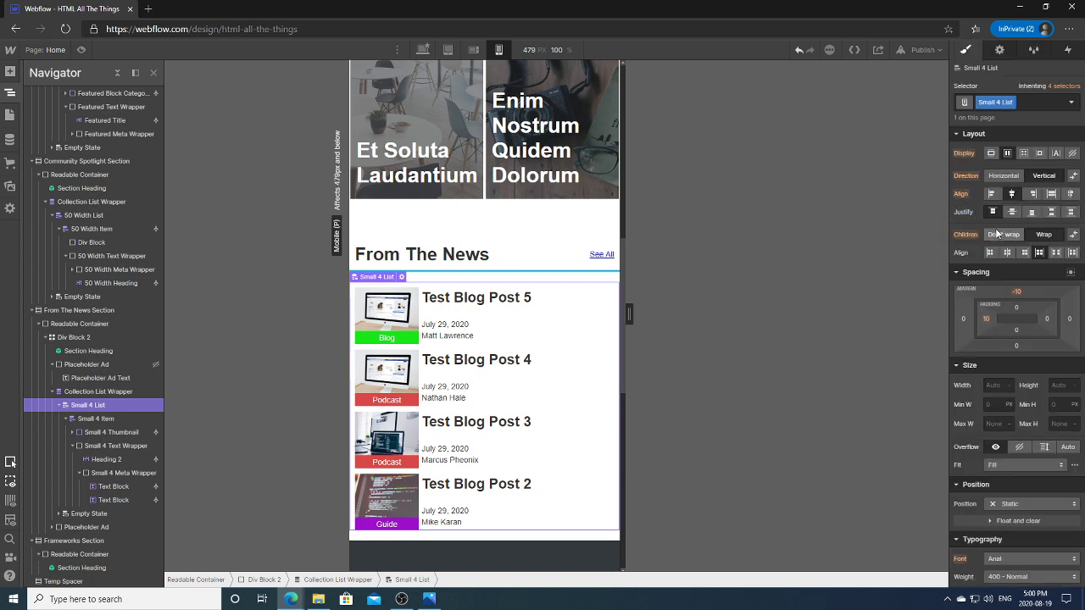
Set the Small 4 Text Wrapper's width to auto.
{"action": "left_click", "coordinate": [93, 420]}
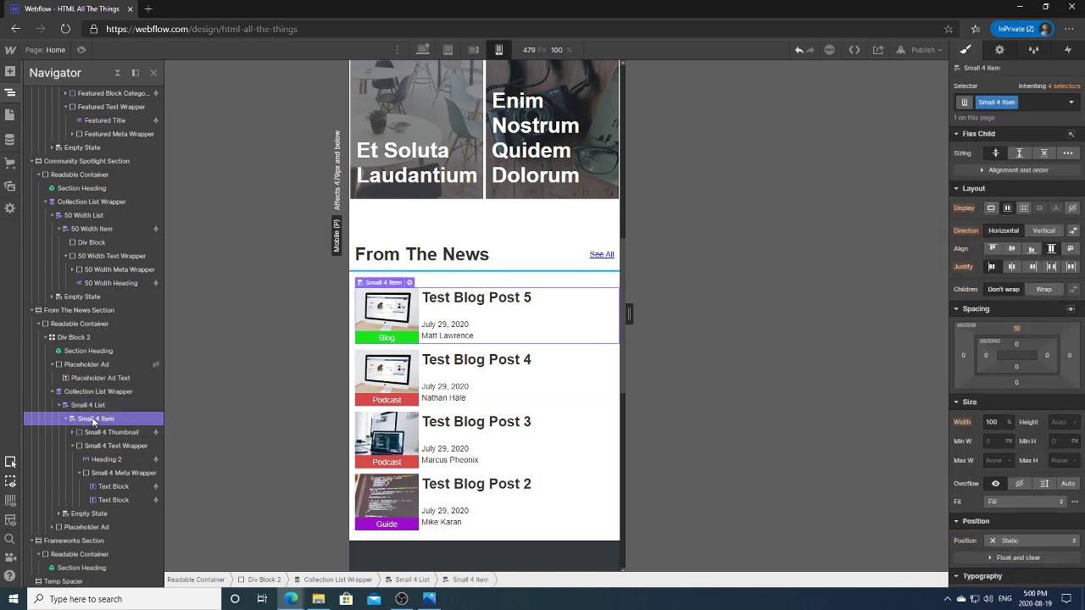
{"action": "left_click", "coordinate": [564, 305]}
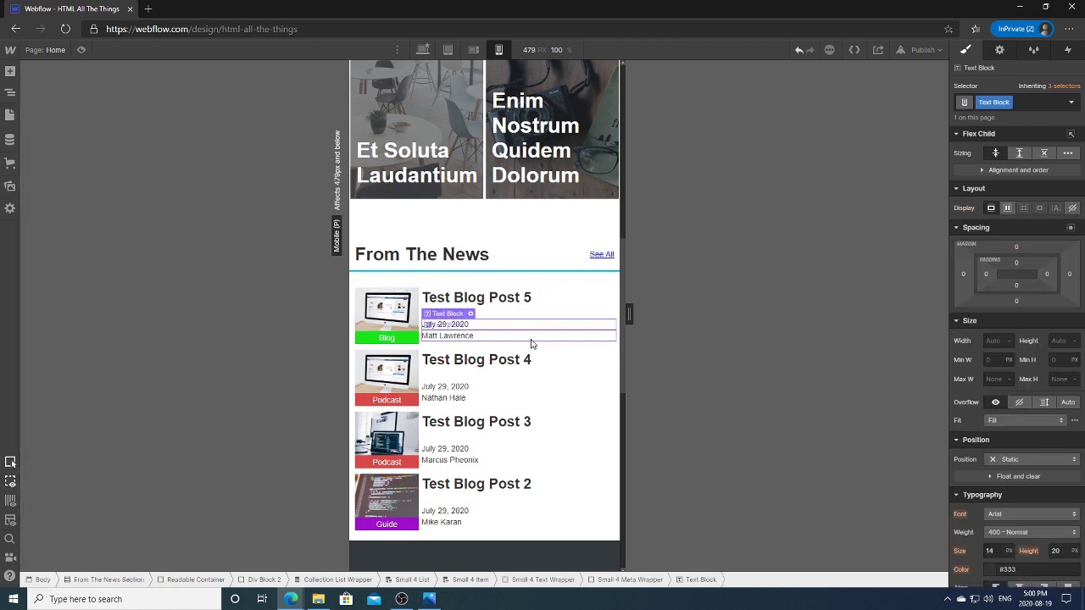
{"action": "left_click", "coordinate": [544, 325]}
{"action": "left_click", "coordinate": [560, 302]}
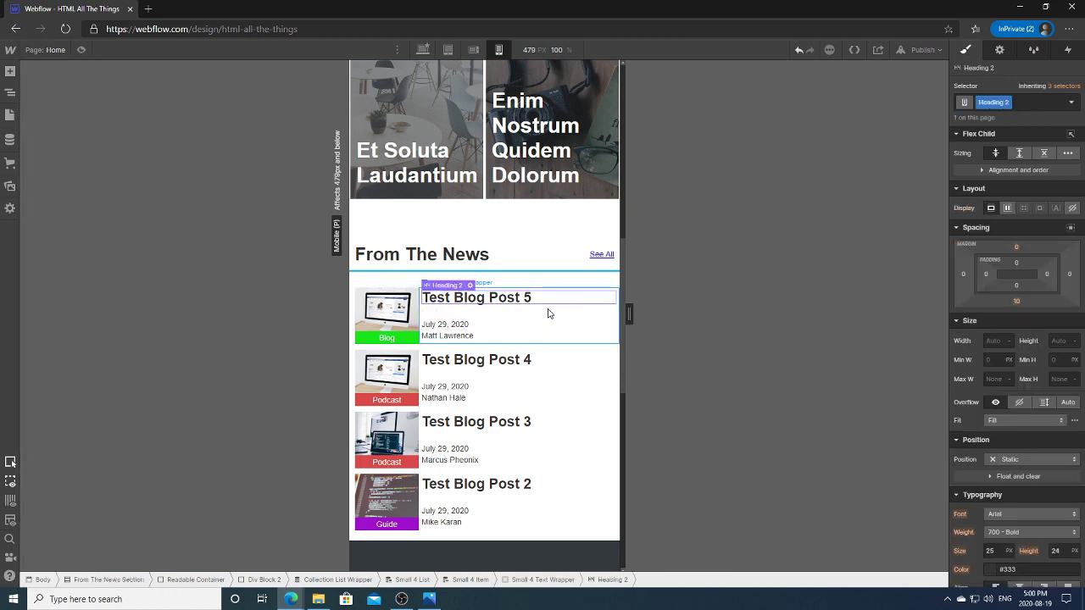
{"action": "left_click", "coordinate": [548, 311]}
{"action": "left_click", "coordinate": [524, 324]}
{"action": "scroll", "coordinate": [1018, 356], "scroll_direction": "down", "scroll_amount": 5}
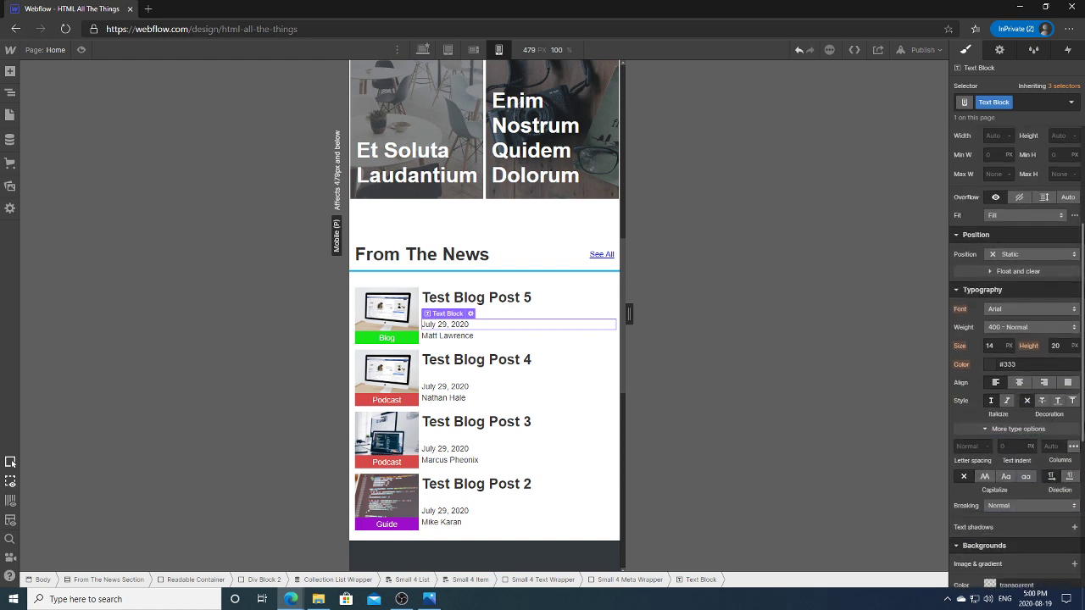
{"action": "scroll", "coordinate": [1017, 356], "scroll_direction": "up", "scroll_amount": 5}
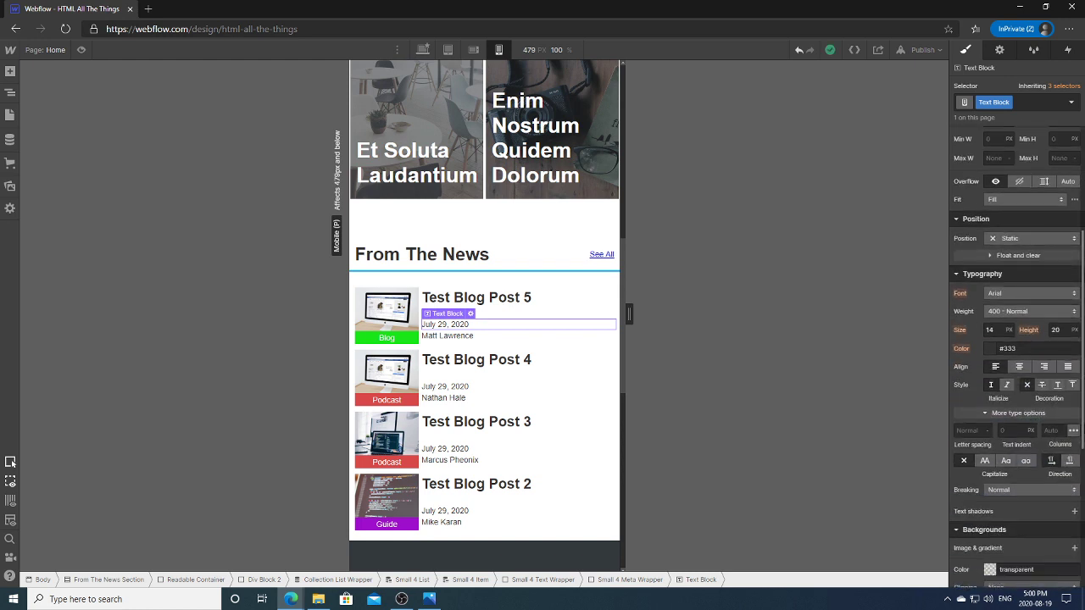
{"action": "left_click", "coordinate": [565, 312]}
{"action": "scroll", "coordinate": [972, 348], "scroll_direction": "down", "scroll_amount": 1}
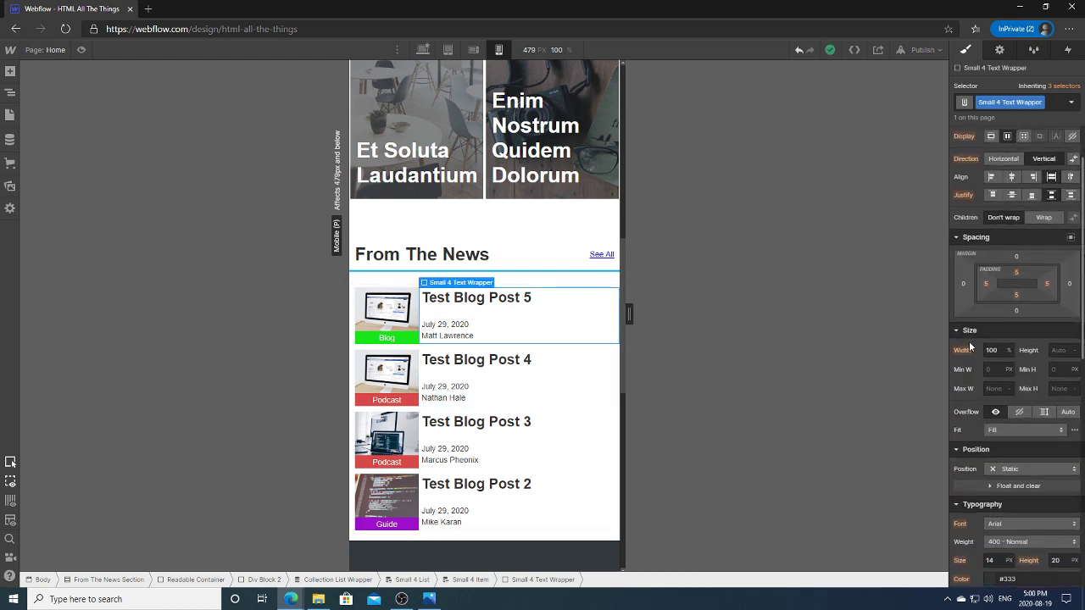
{"action": "left_click", "coordinate": [1010, 351]}
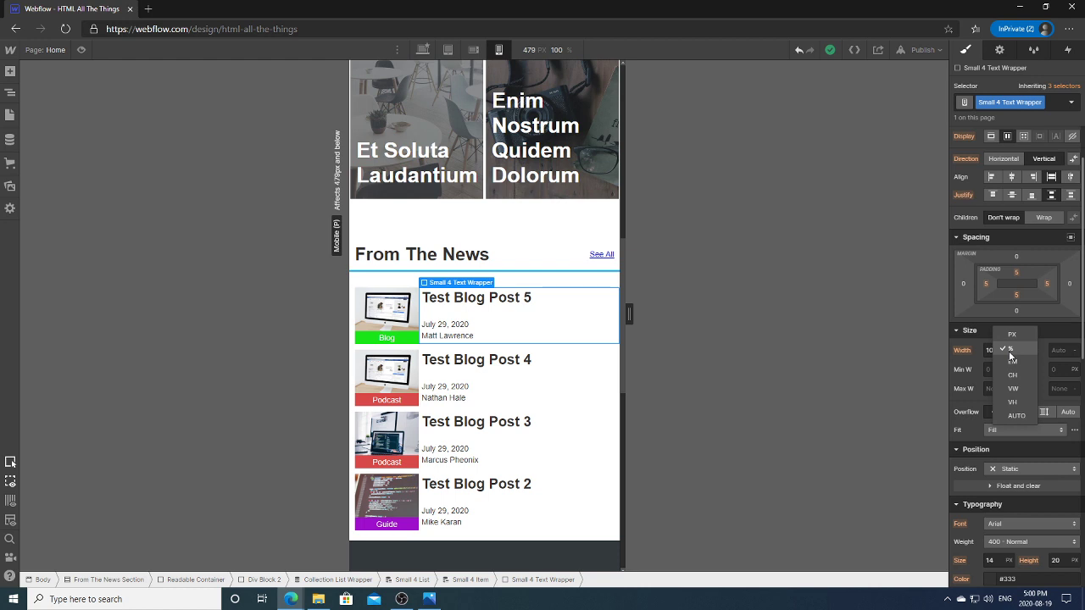
{"action": "left_click", "coordinate": [1017, 417]}
{"action": "left_click", "coordinate": [568, 316]}
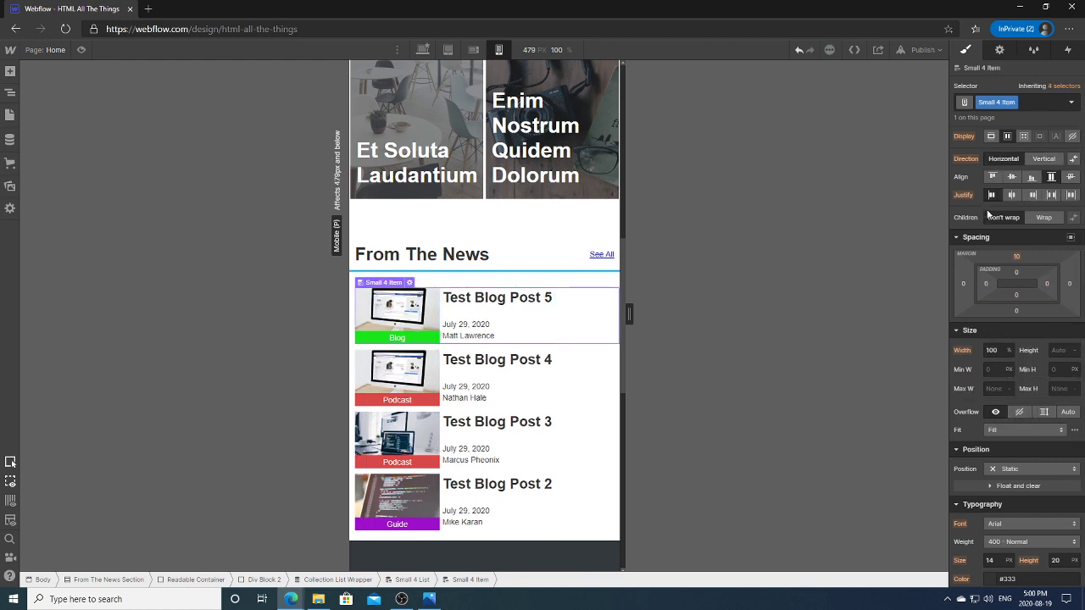
Center the news post items horizontally and check them at 467 px width.
{"action": "left_click", "coordinate": [1012, 196]}
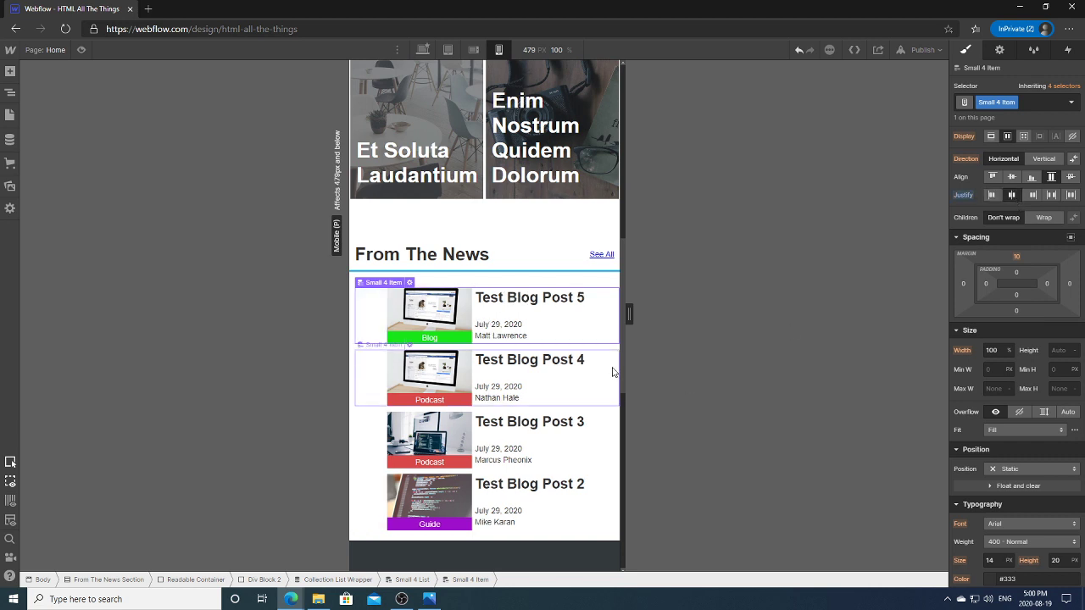
{"action": "mouse_move", "coordinate": [627, 363]}
{"action": "left_mouse_down"}
{"action": "mouse_move", "coordinate": [663, 366]}
{"action": "mouse_move", "coordinate": [597, 369]}
{"action": "mouse_move", "coordinate": [617, 371]}
{"action": "left_mouse_up"}
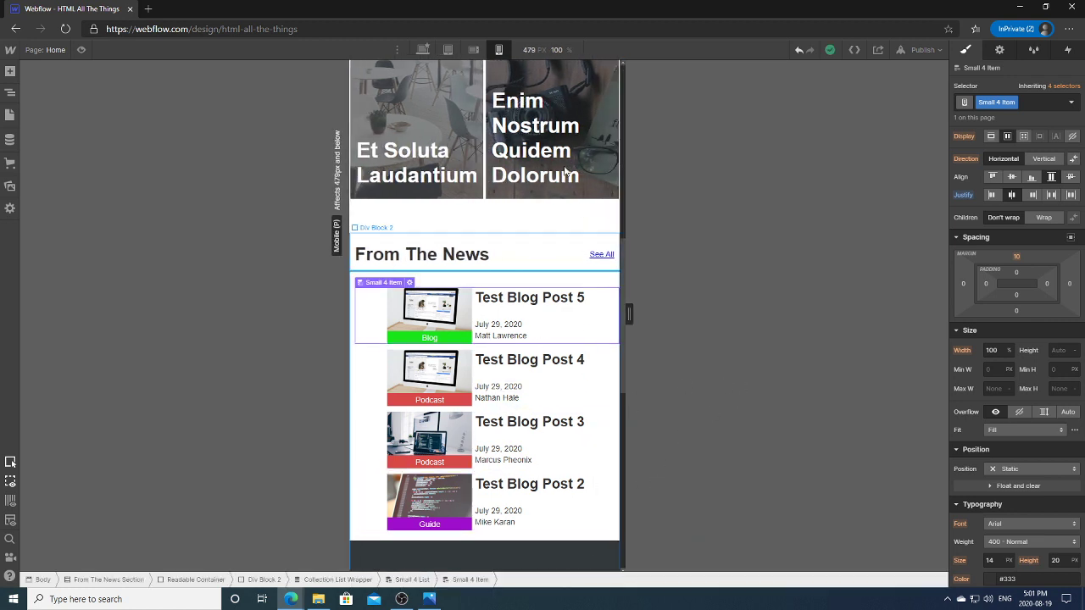
{"action": "left_click", "coordinate": [572, 245]}
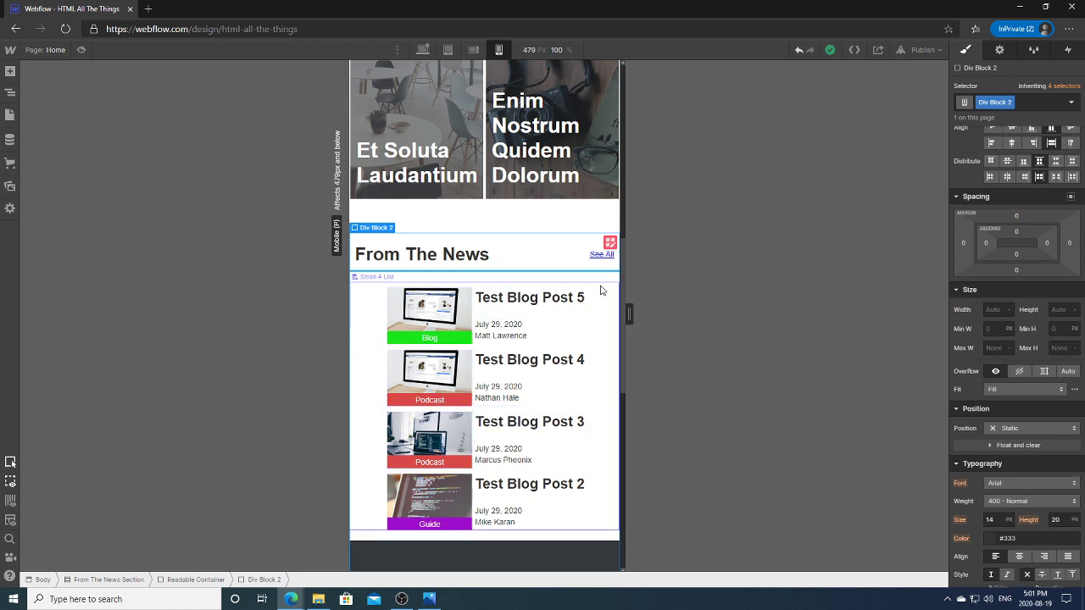
{"action": "scroll", "coordinate": [624, 280], "scroll_direction": "down", "scroll_amount": 5}
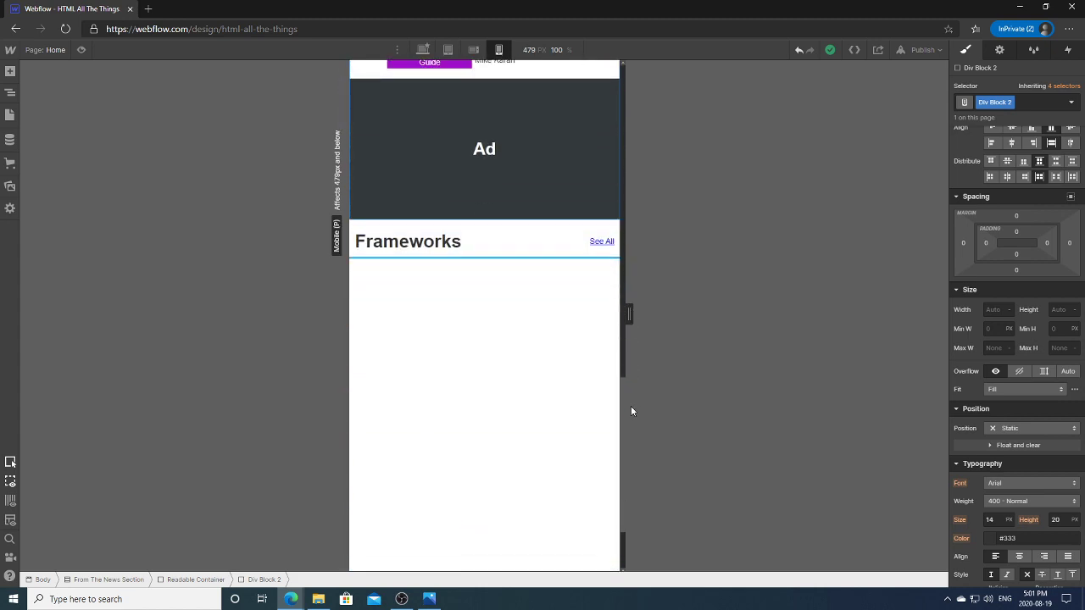
{"action": "scroll", "coordinate": [631, 399], "scroll_direction": "up", "scroll_amount": 5}
{"action": "scroll", "coordinate": [631, 212], "scroll_direction": "up", "scroll_amount": 5}
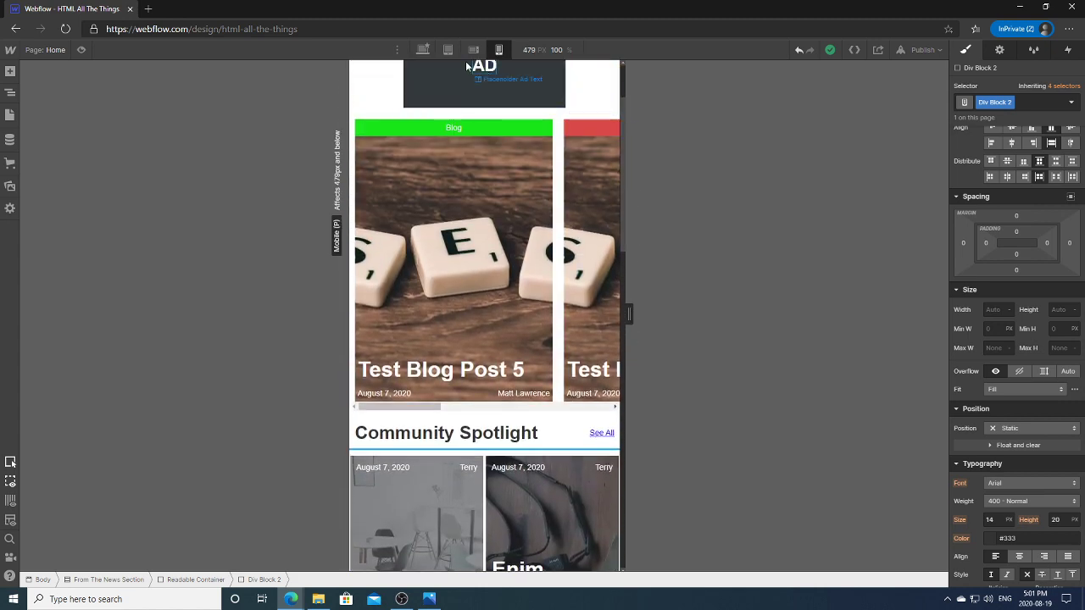
Review the desktop homepage layout, then bring up the Home Page wireframe.
{"action": "left_click", "coordinate": [422, 49]}
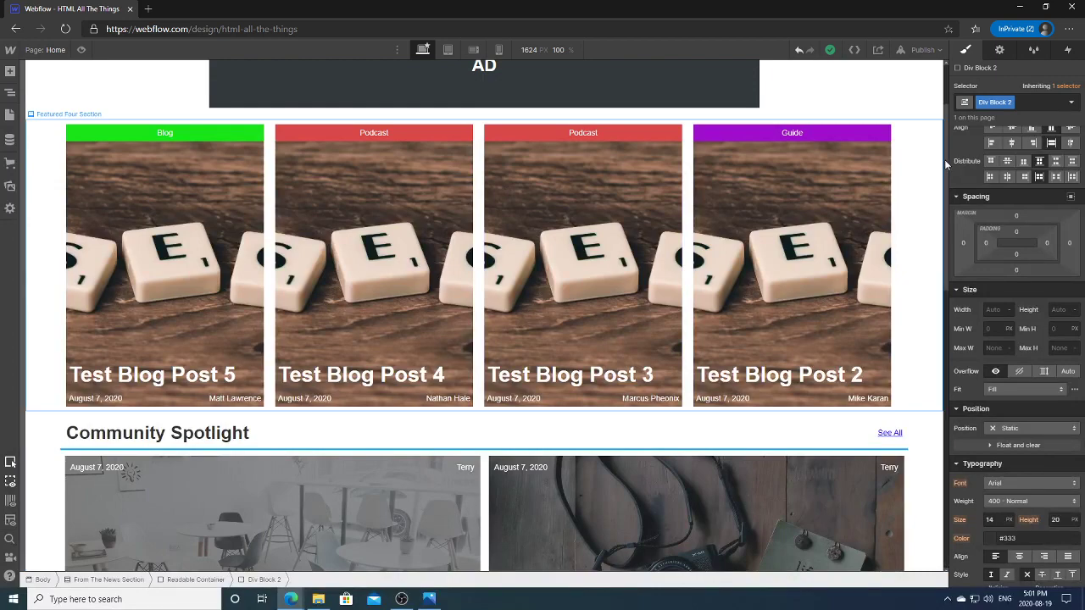
{"action": "scroll", "coordinate": [941, 216], "scroll_direction": "down", "scroll_amount": 3}
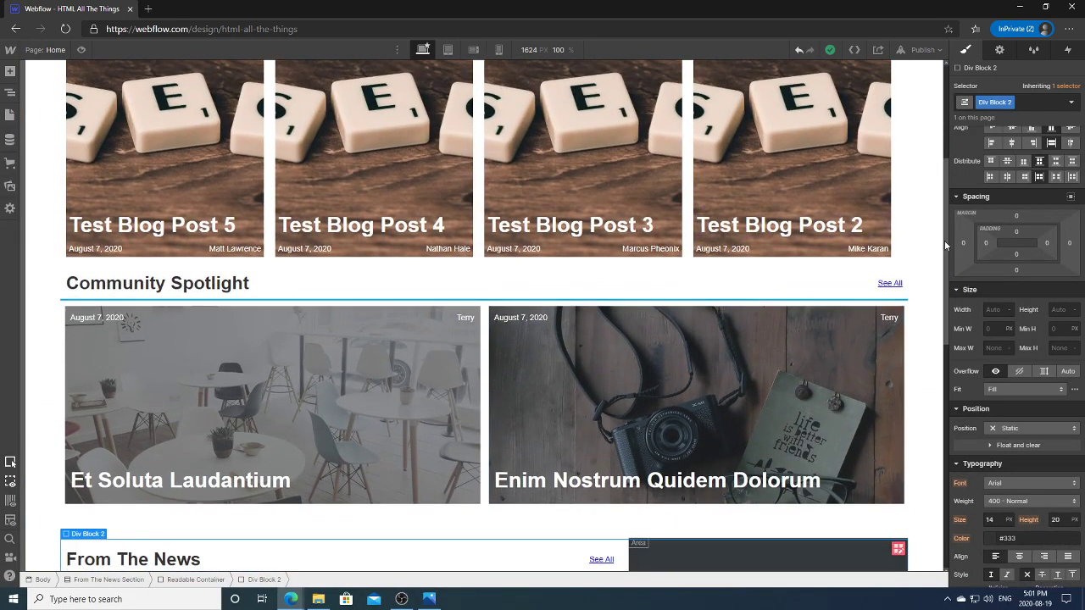
{"action": "scroll", "coordinate": [932, 275], "scroll_direction": "down", "scroll_amount": 2}
{"action": "scroll", "coordinate": [932, 275], "scroll_direction": "down", "scroll_amount": 5}
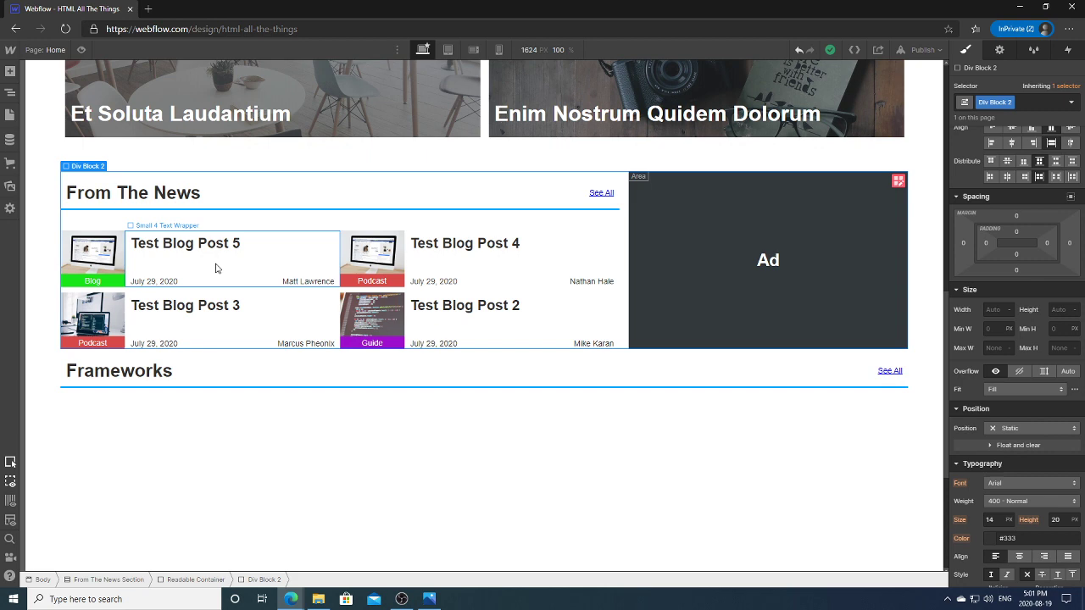
{"action": "key", "text": "alt+Tab"}
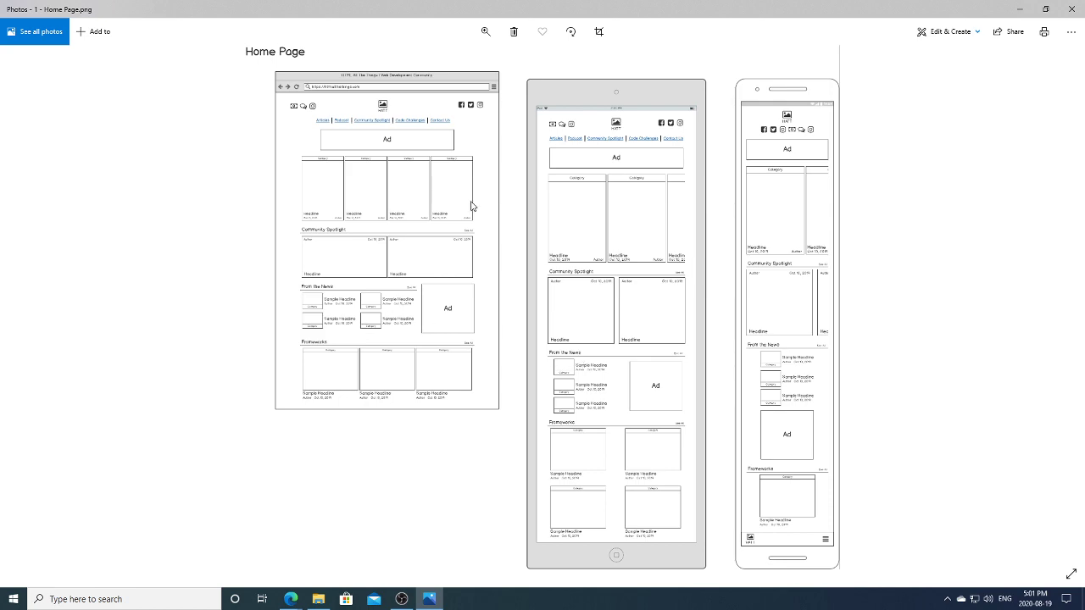
Inspect the wireframe's Frameworks cards across desktop, tablet and phone layouts, then minimize Photos.
{"action": "left_click", "coordinate": [486, 31]}
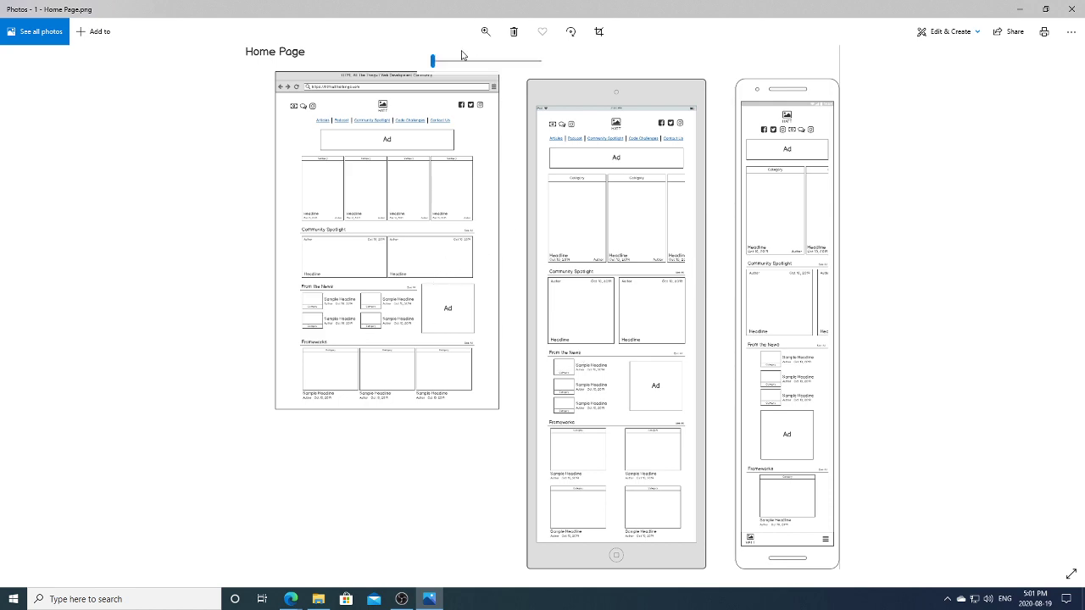
{"action": "left_click_drag", "start_coordinate": [431, 61], "coordinate": [454, 69]}
{"action": "left_click_drag", "start_coordinate": [356, 273], "coordinate": [587, 184]}
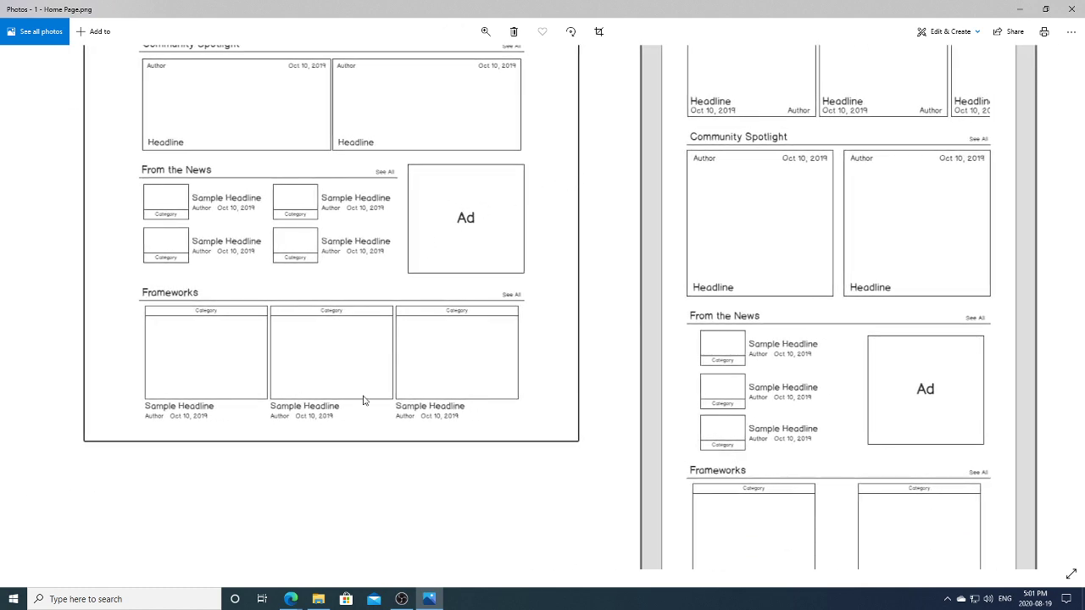
{"action": "scroll", "coordinate": [441, 150], "scroll_direction": "up", "scroll_amount": 2}
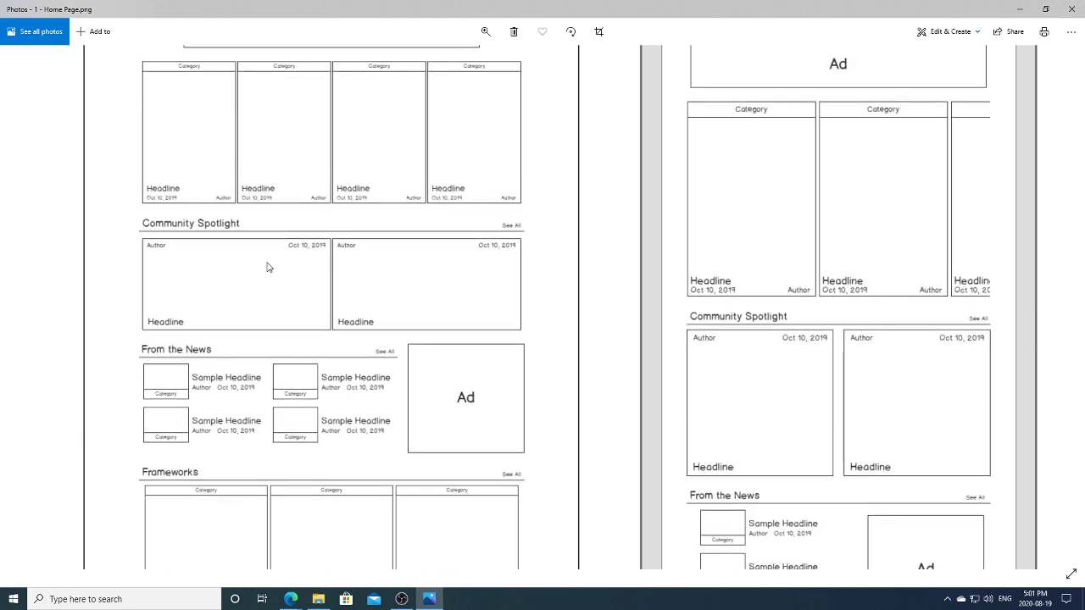
{"action": "left_click_drag", "start_coordinate": [291, 370], "coordinate": [346, 296]}
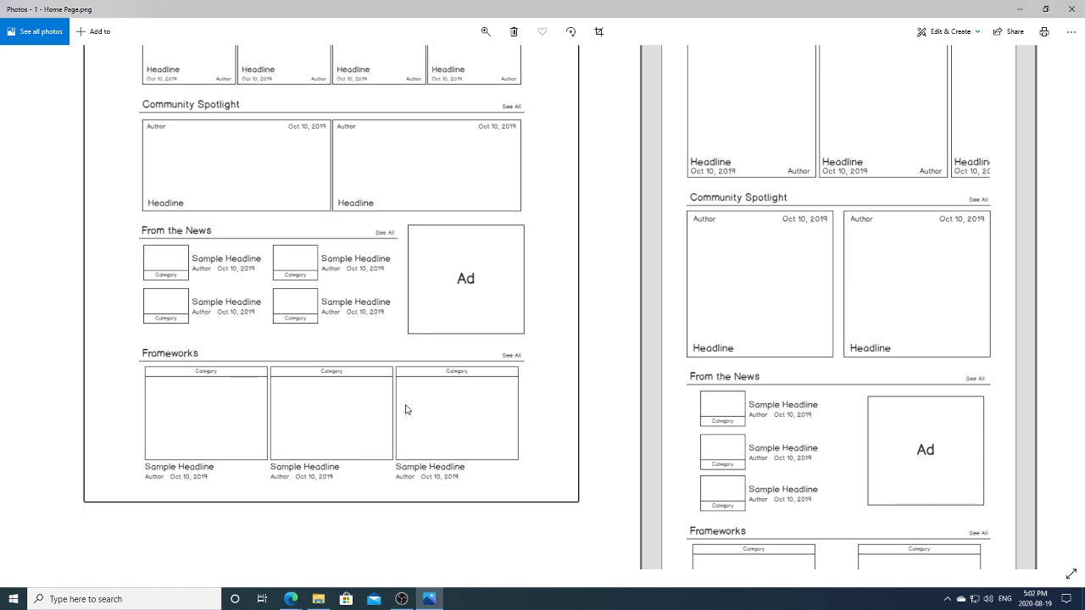
{"action": "left_click_drag", "start_coordinate": [780, 334], "coordinate": [451, 200]}
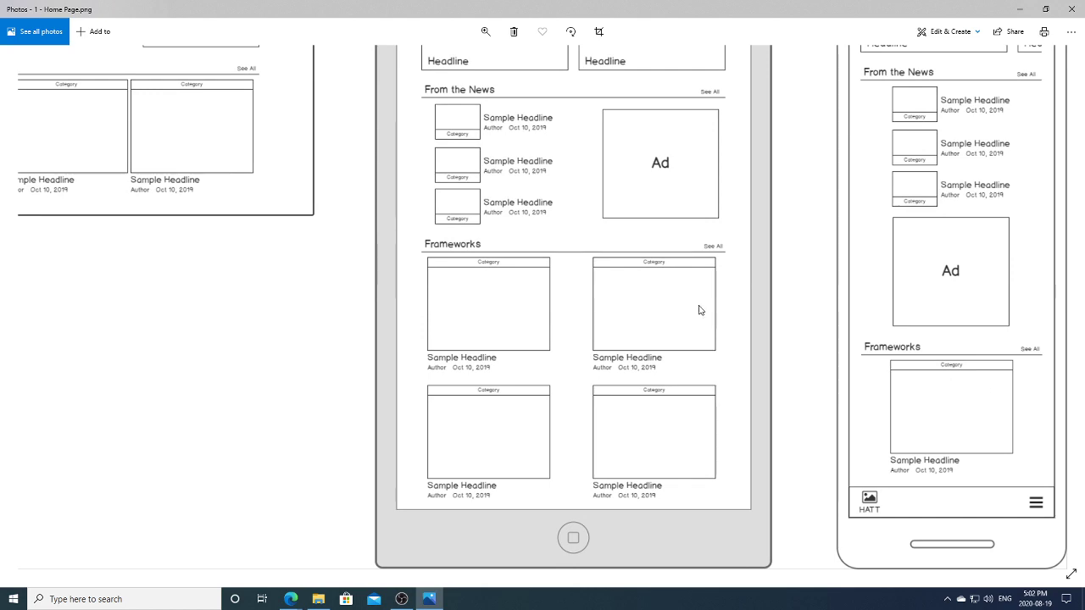
{"action": "left_click_drag", "start_coordinate": [701, 309], "coordinate": [969, 419]}
{"action": "scroll", "coordinate": [567, 315], "scroll_direction": "up", "scroll_amount": 1}
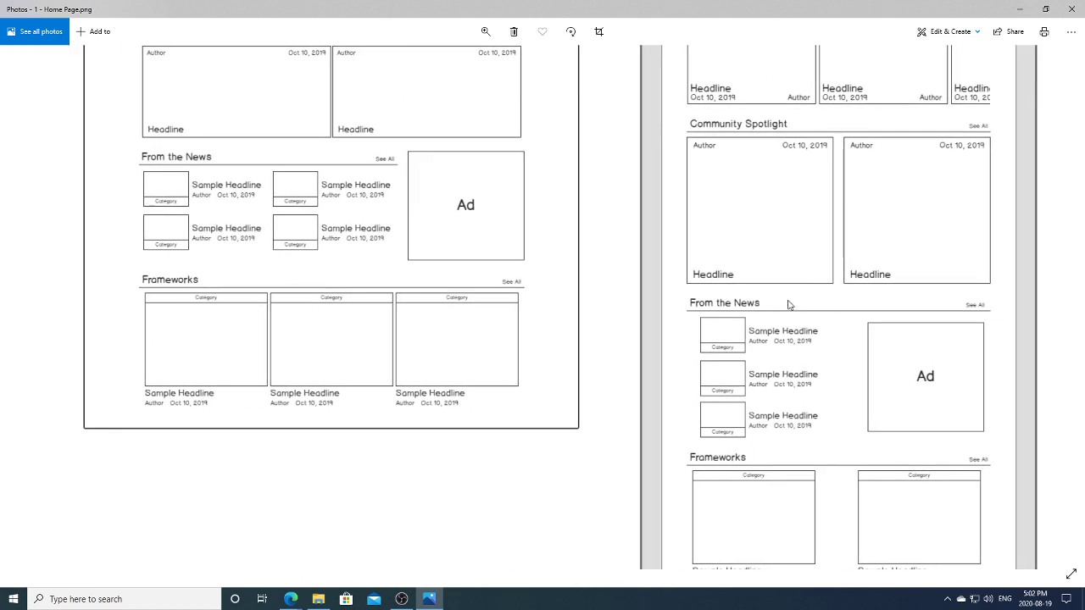
{"action": "left_click", "coordinate": [1020, 9]}
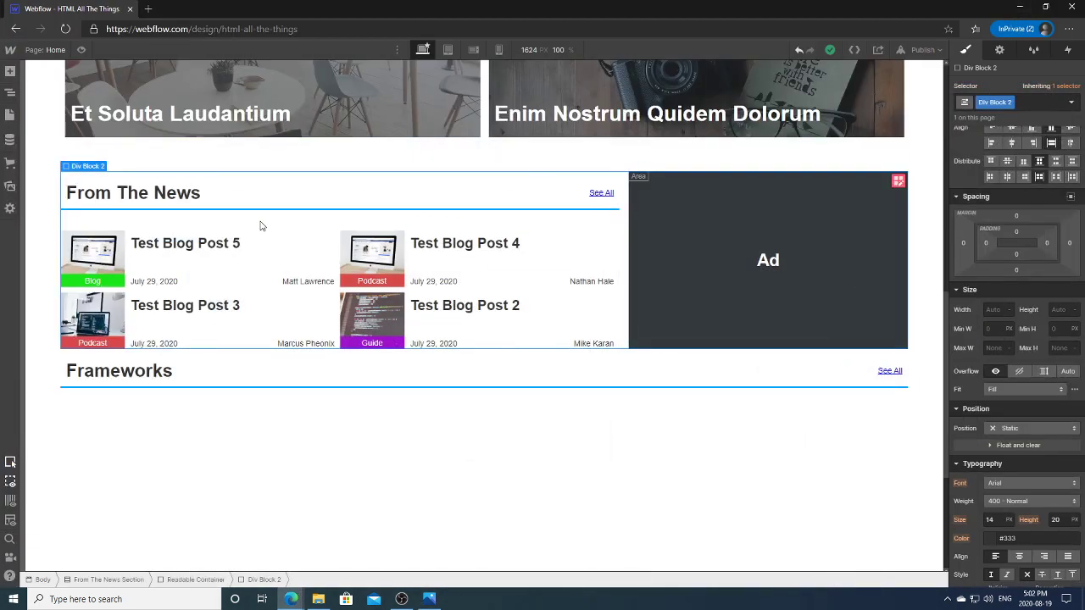
Name a new CMS collection Frameworks with URL folder frameworks-libraries.
{"action": "left_click", "coordinate": [11, 140]}
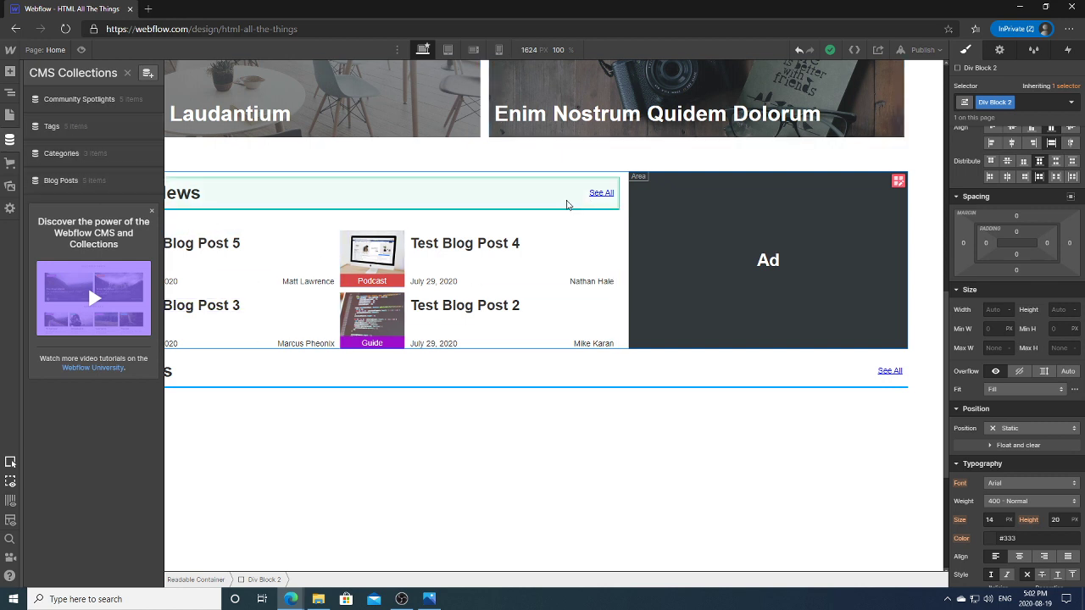
{"action": "left_click", "coordinate": [147, 73]}
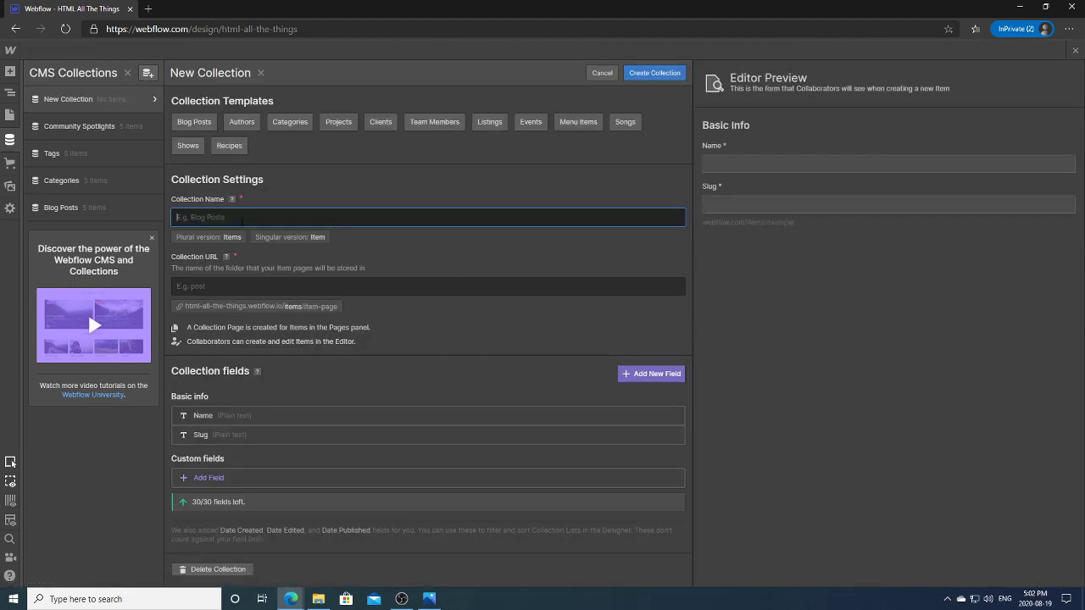
{"action": "type", "text": "Frameworks"}
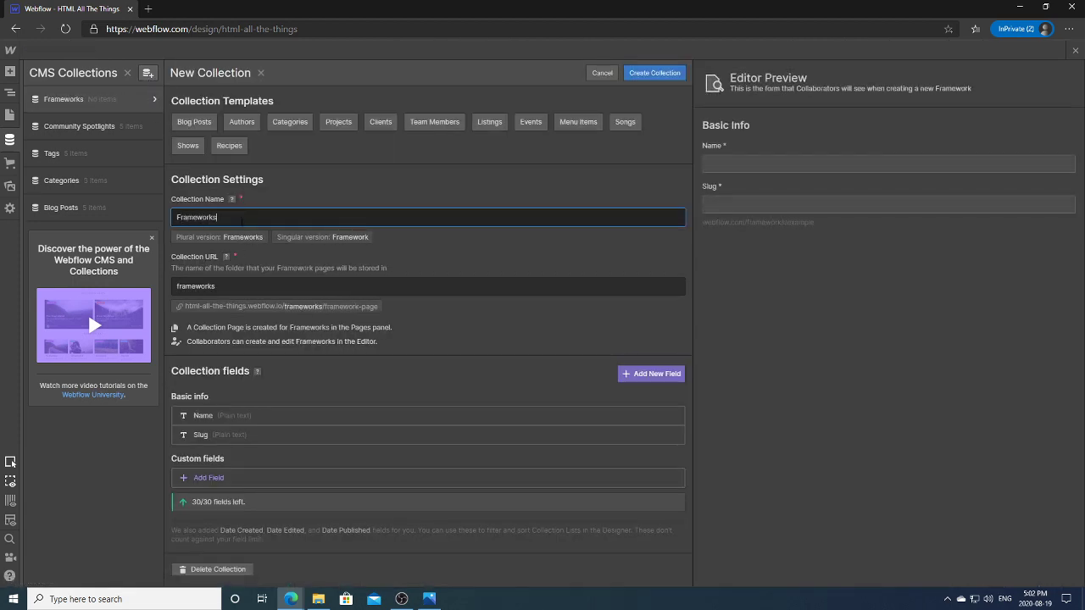
{"action": "left_click", "coordinate": [272, 288]}
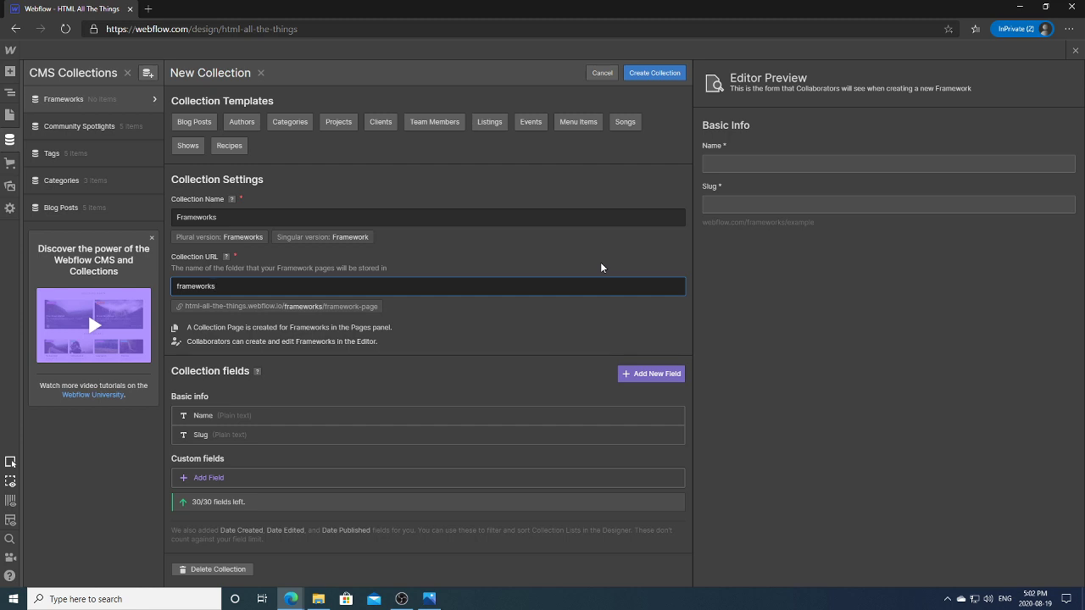
{"action": "type", "text": "-librair"}
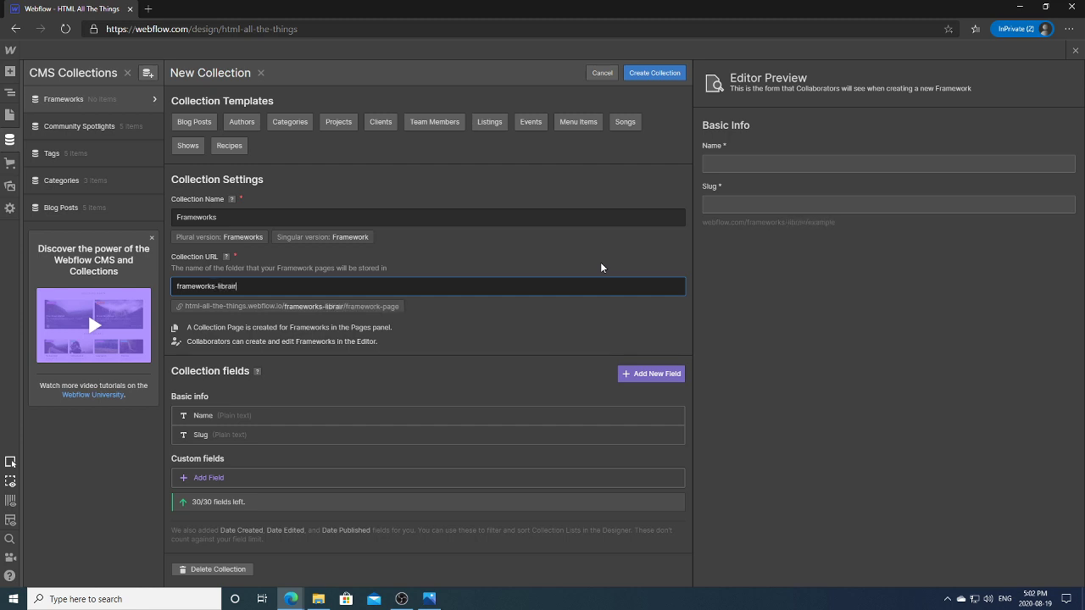
{"action": "type", "text": "ies"}
{"action": "key", "text": "BackSpace"}
{"action": "key", "text": "BackSpace"}
{"action": "key", "text": "BackSpace"}
{"action": "key", "text": "BackSpace"}
{"action": "key", "text": "BackSpace"}
{"action": "type", "text": "ries"}
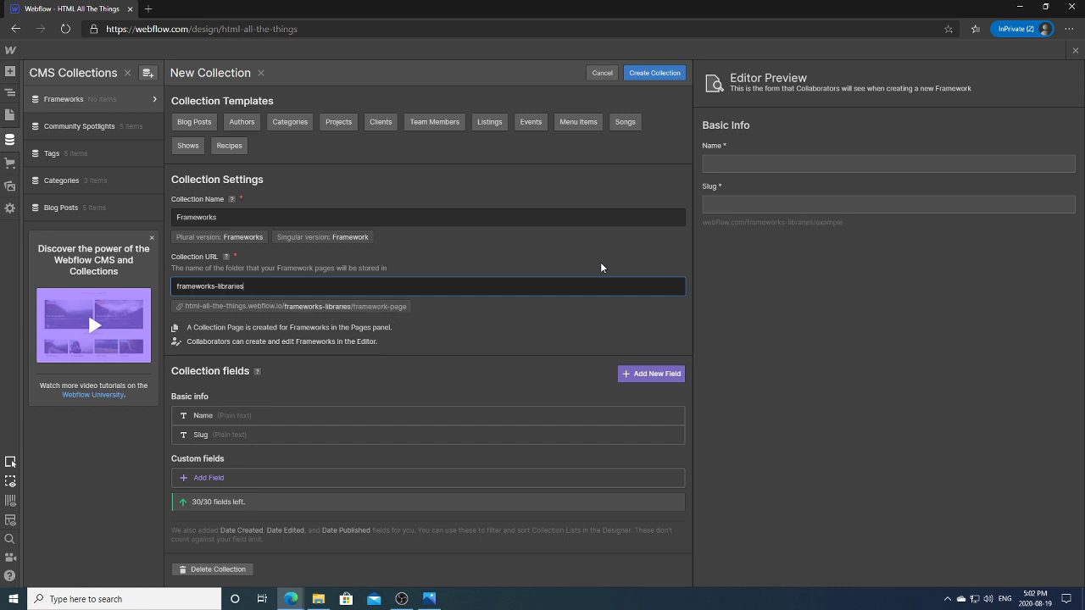
Create the Frameworks collection, then permanently delete its five generated dummy items.
{"action": "left_click", "coordinate": [654, 74]}
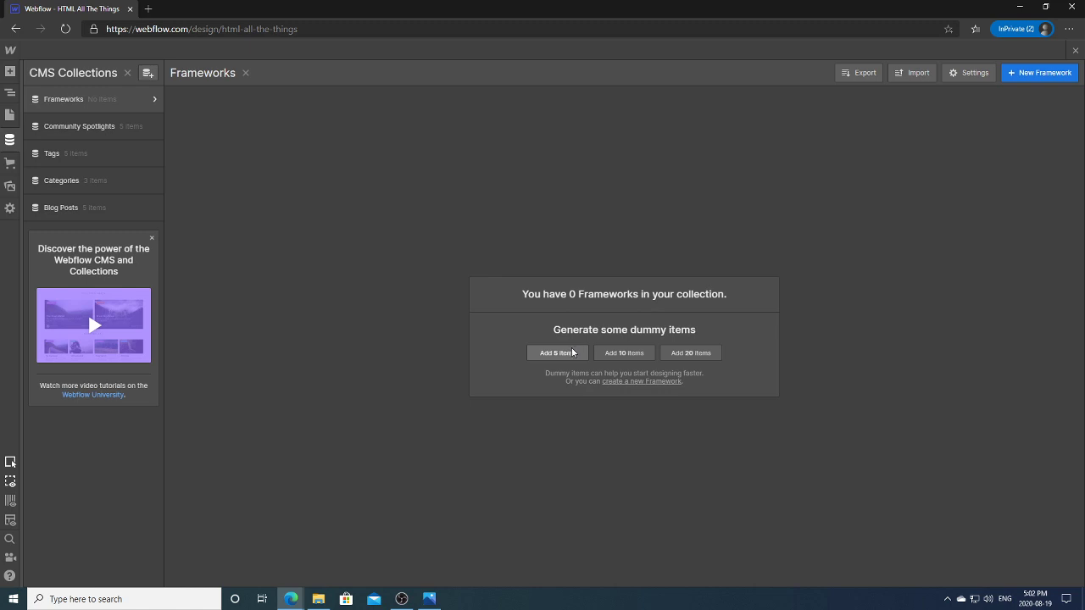
{"action": "left_click", "coordinate": [572, 353]}
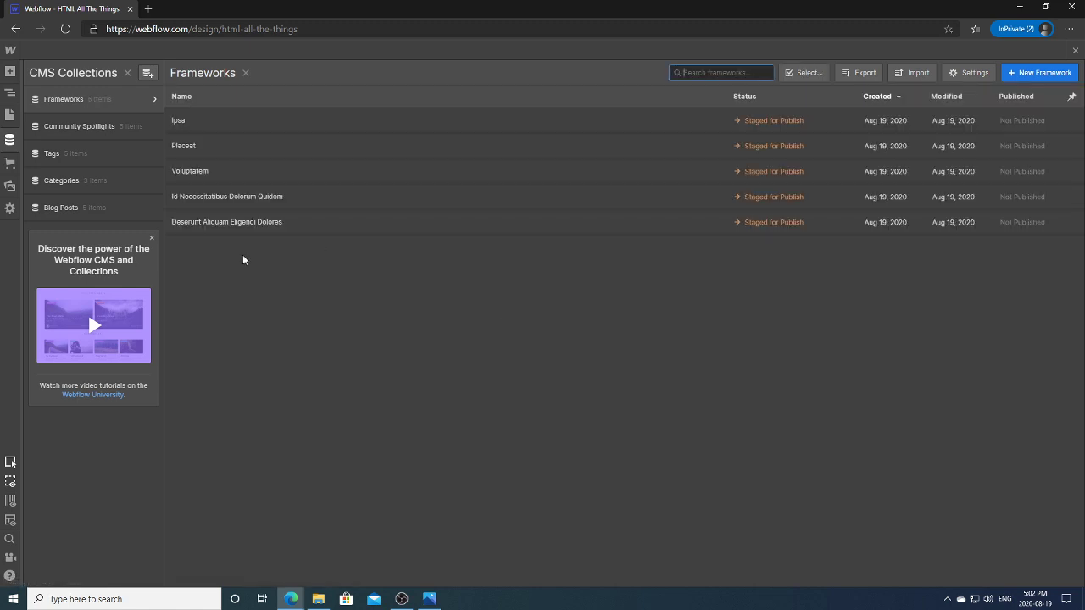
{"action": "left_click", "coordinate": [203, 122]}
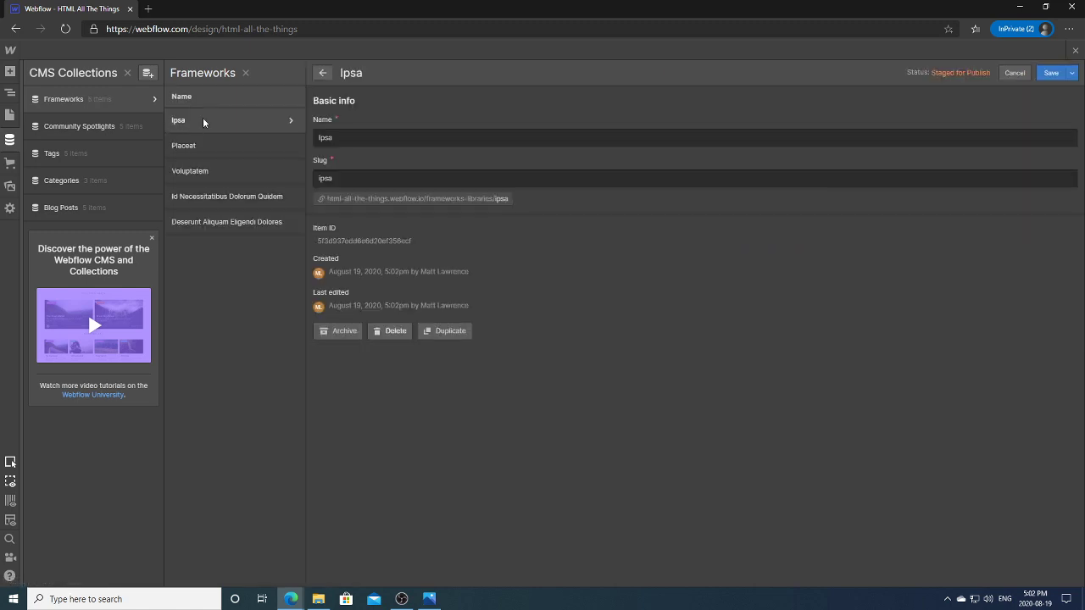
{"action": "left_click", "coordinate": [322, 74]}
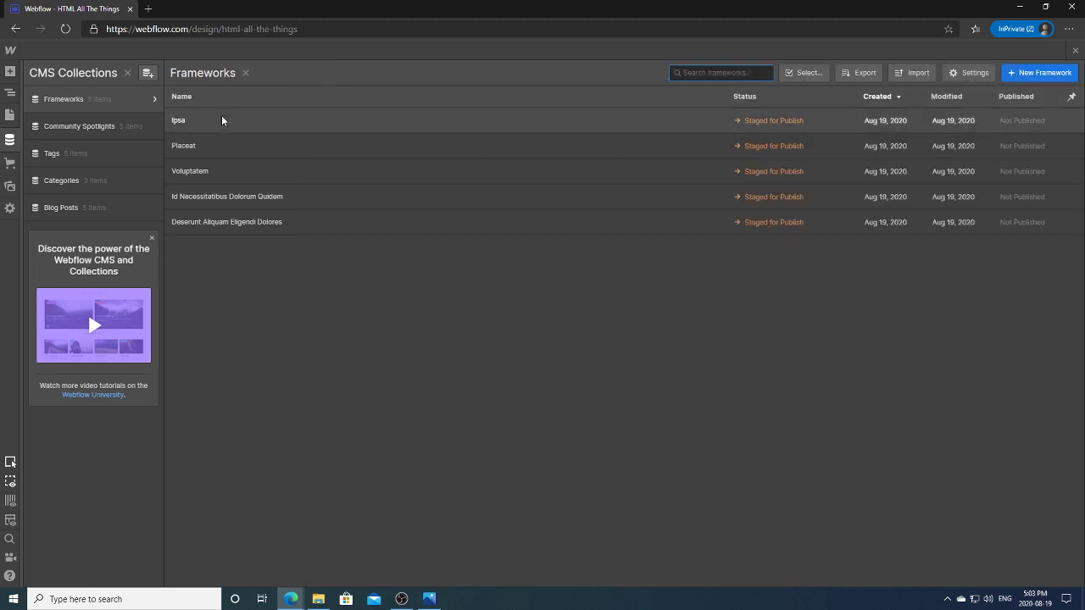
{"action": "left_click", "coordinate": [804, 73]}
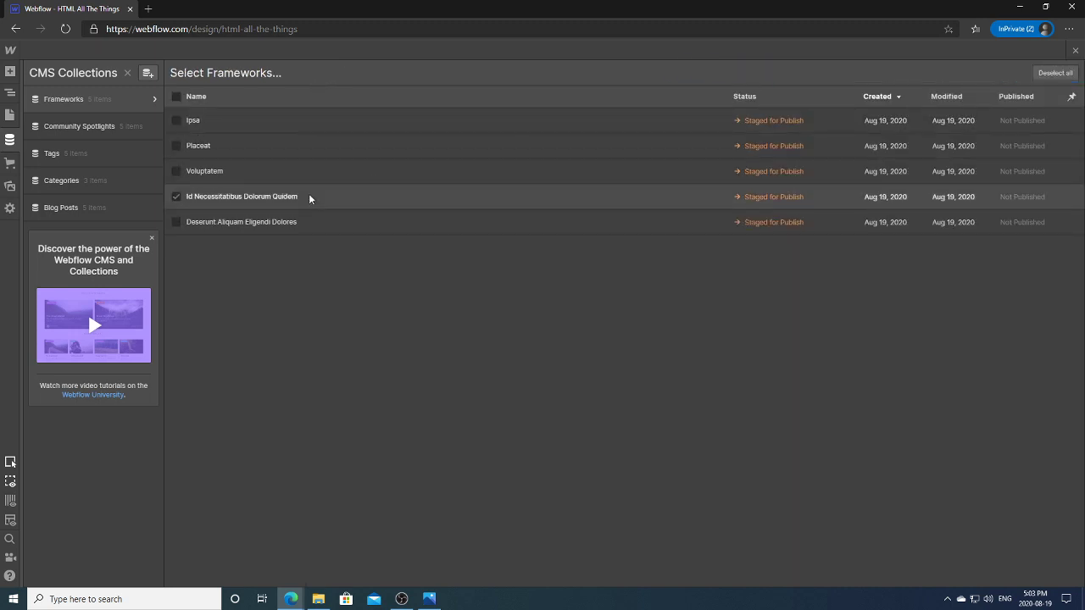
{"action": "left_click", "coordinate": [177, 120]}
{"action": "left_click", "coordinate": [177, 98]}
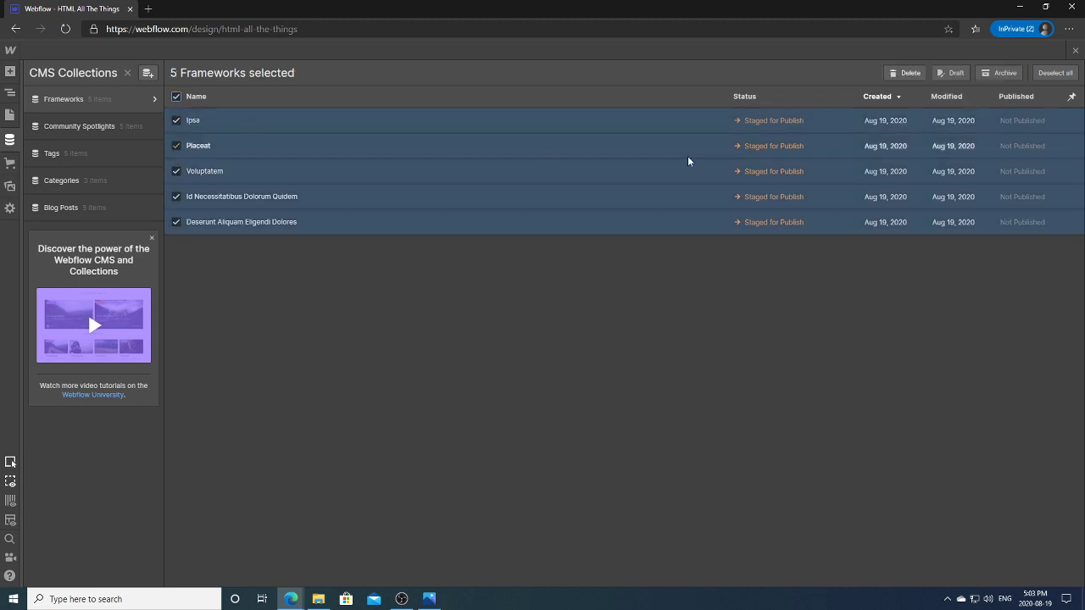
{"action": "left_click", "coordinate": [904, 74]}
{"action": "left_click", "coordinate": [637, 344]}
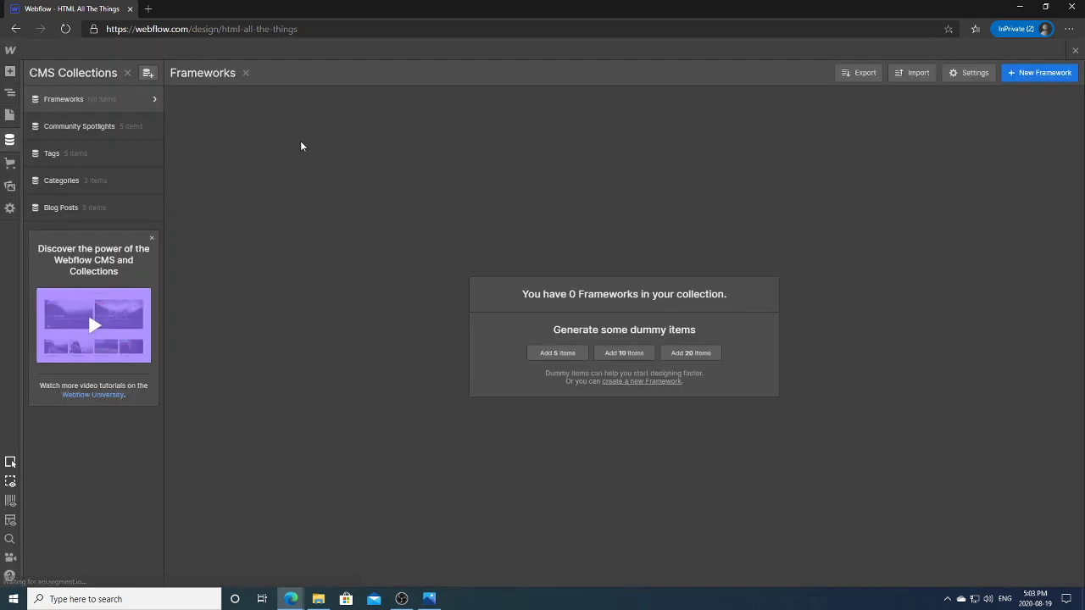
Add a required Thumbnail image field with help text '1:1 Recommended' to Frameworks and save the collection.
{"action": "left_click", "coordinate": [152, 101]}
{"action": "left_click", "coordinate": [265, 413]}
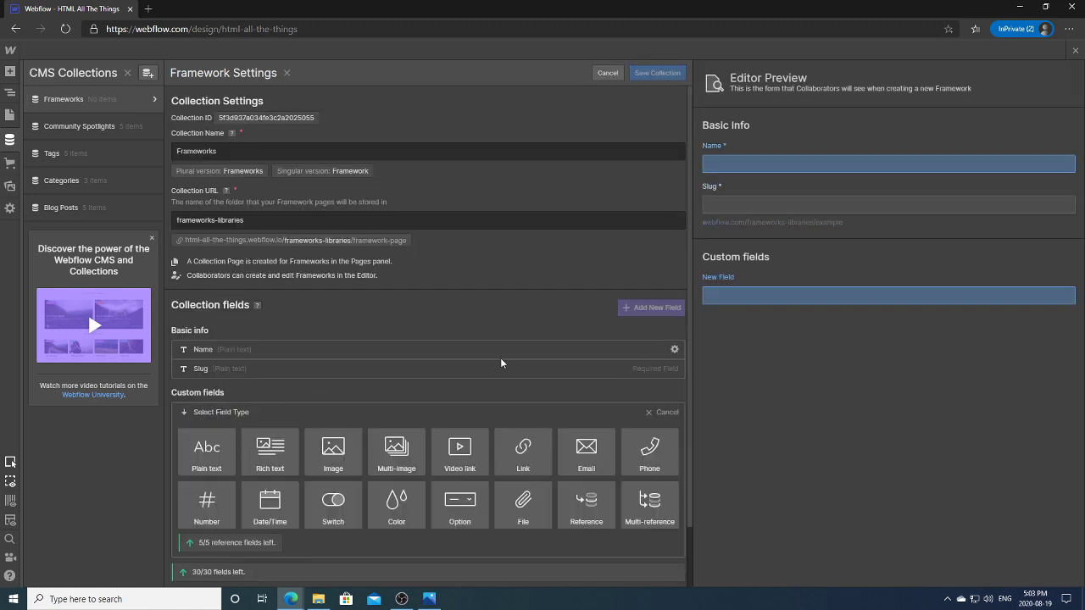
{"action": "left_click", "coordinate": [333, 453]}
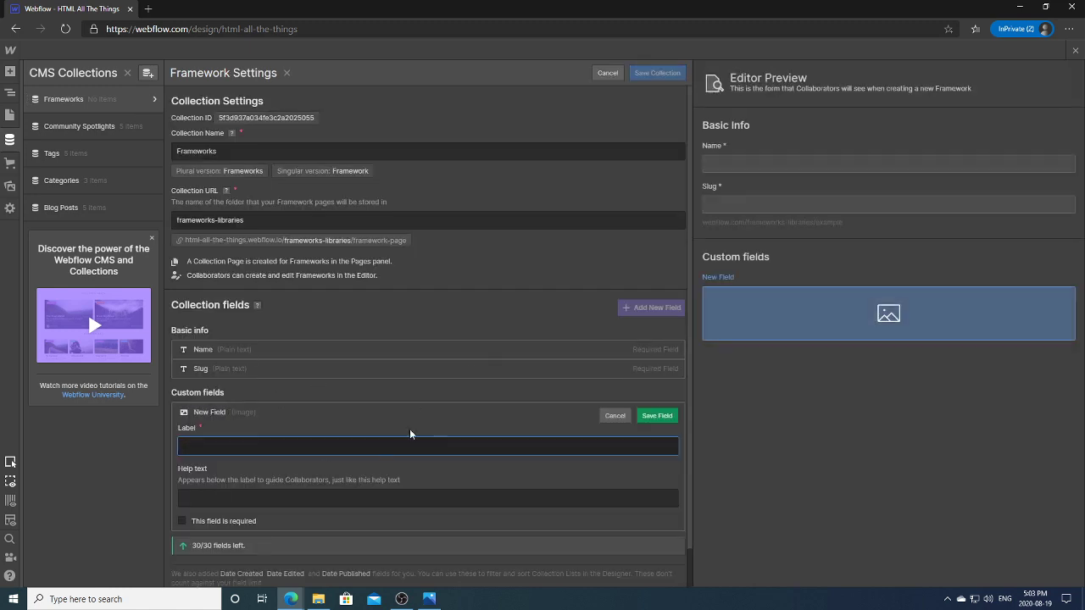
{"action": "left_click", "coordinate": [213, 520]}
{"action": "type", "text": "Thumbnail"}
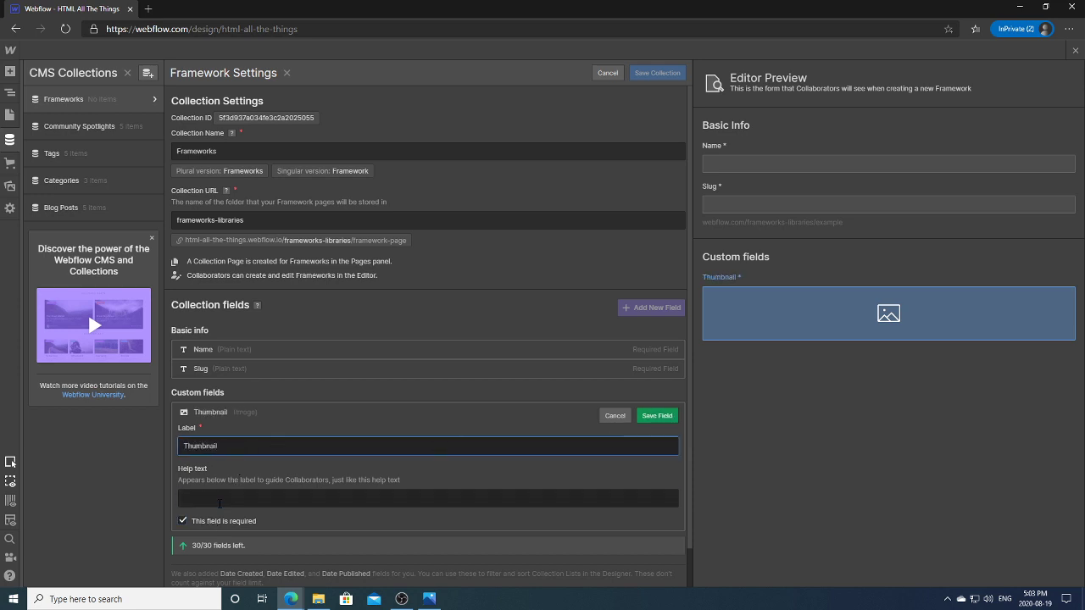
{"action": "left_click", "coordinate": [237, 498]}
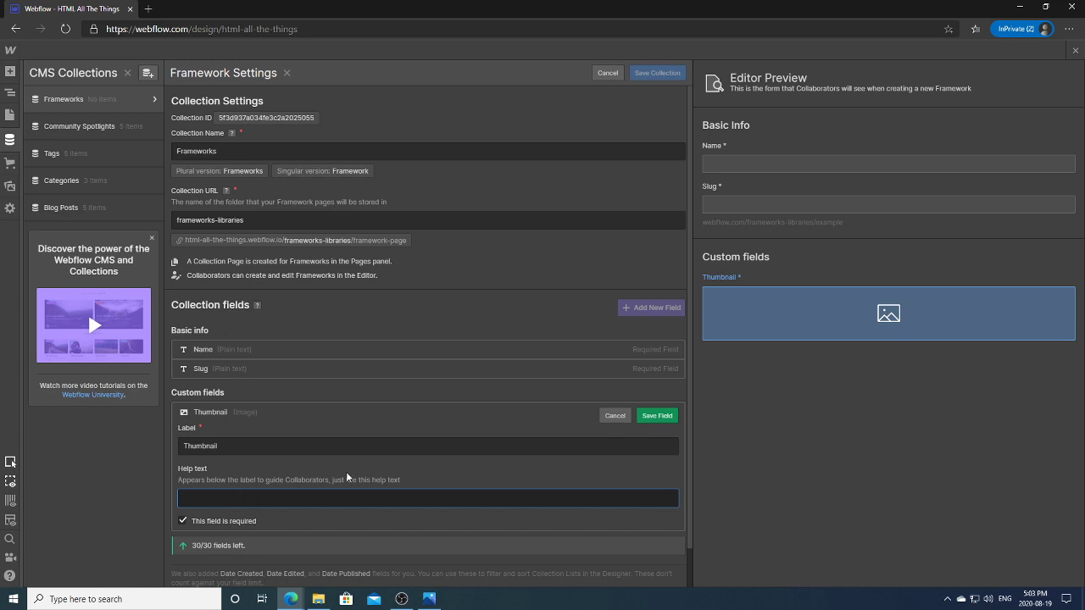
{"action": "type", "text": "T"}
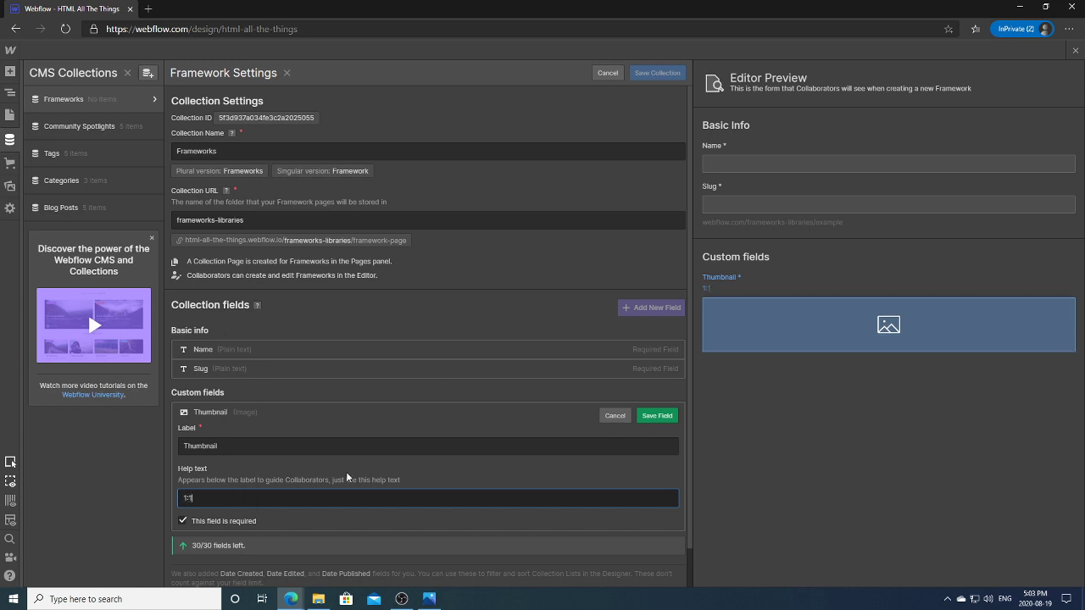
{"action": "type", "text": ":1 Recomm"}
{"action": "key", "text": "BackSpace"}
{"action": "key", "text": "BackSpace"}
{"action": "key", "text": "BackSpace"}
{"action": "key", "text": "BackSpace"}
{"action": "key", "text": "BackSpace"}
{"action": "type", "text": "ecommended"}
{"action": "left_click", "coordinate": [654, 415]}
{"action": "left_click", "coordinate": [659, 73]}
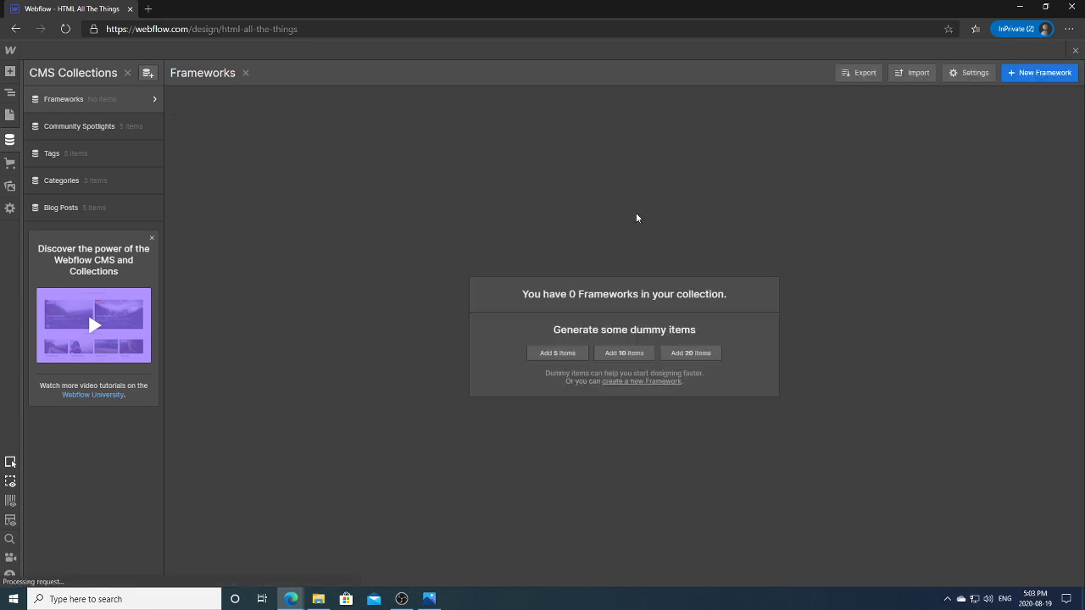
Generate five dummy Frameworks items, open Voluptatem Perferendis, and glance at the Home Page wireframe.
{"action": "left_click", "coordinate": [623, 381]}
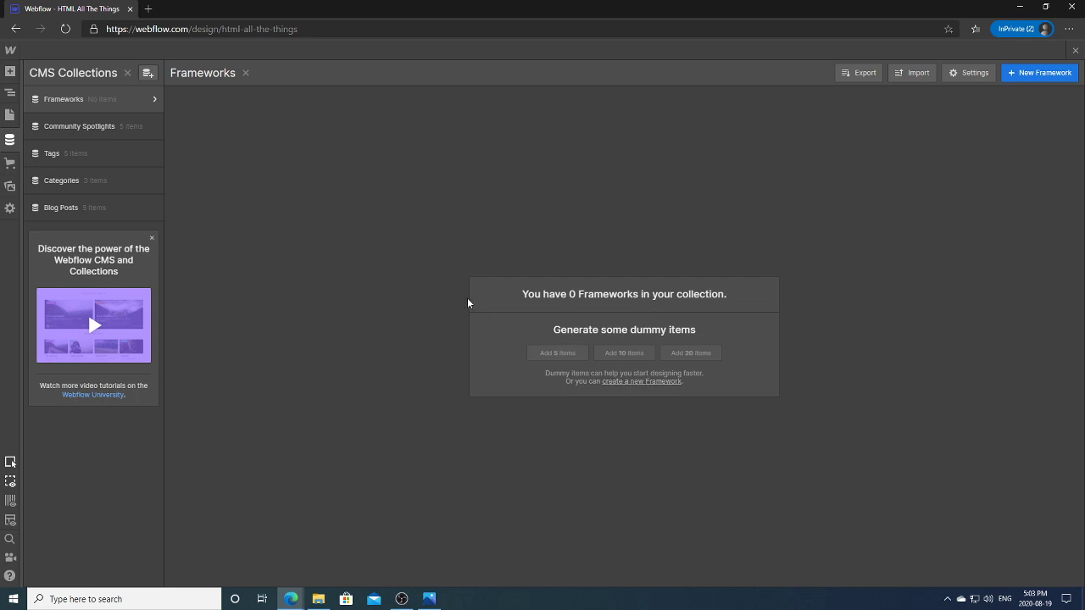
{"action": "left_click", "coordinate": [358, 141]}
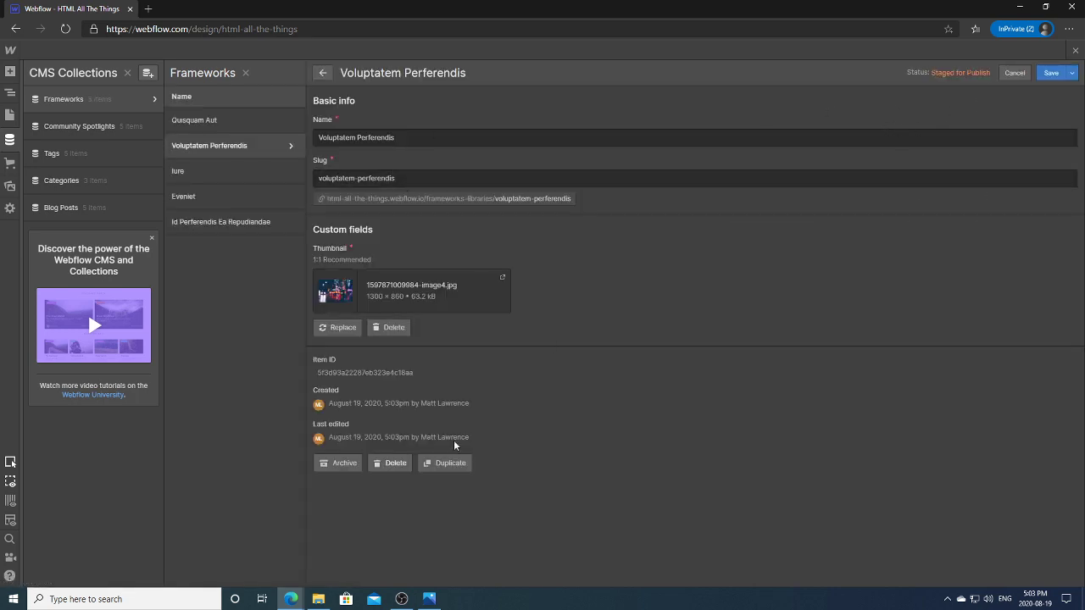
{"action": "left_click", "coordinate": [429, 599]}
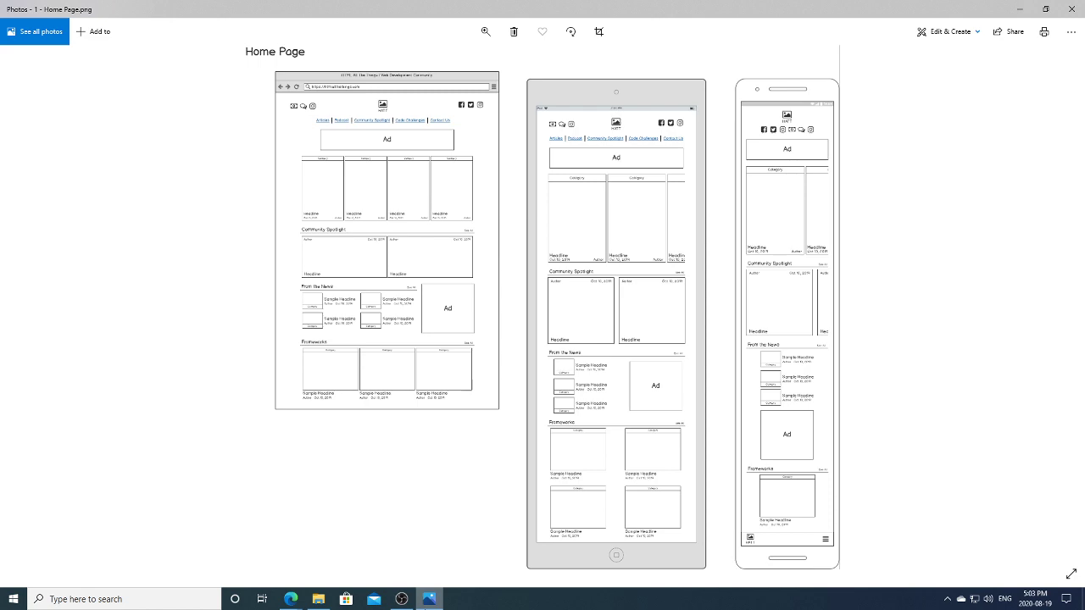
{"action": "left_click", "coordinate": [429, 598]}
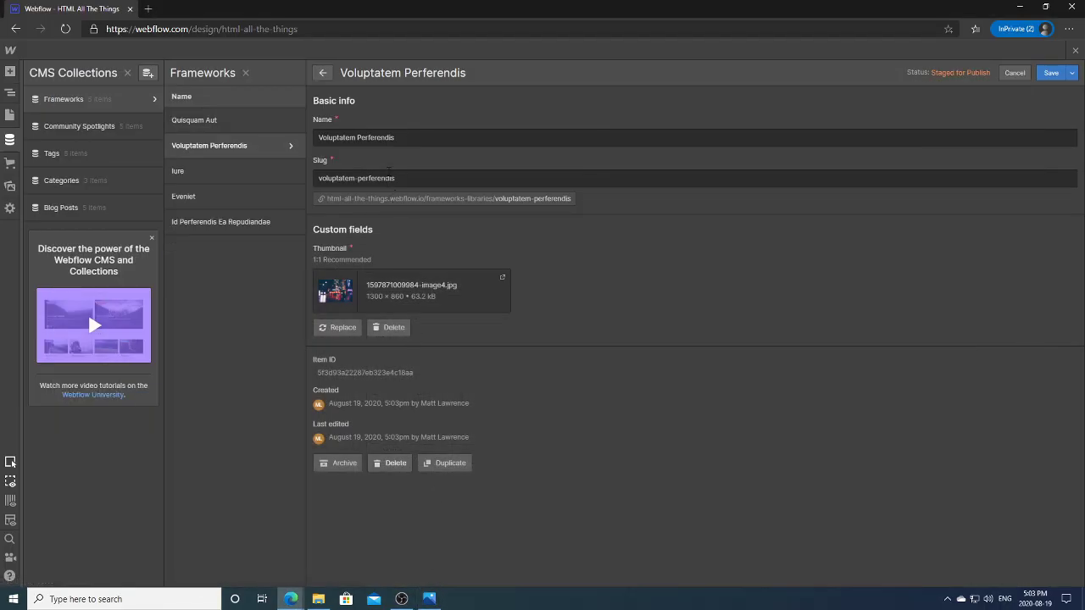
Add a Category reference field linked to the Categories collection.
{"action": "left_click", "coordinate": [152, 101]}
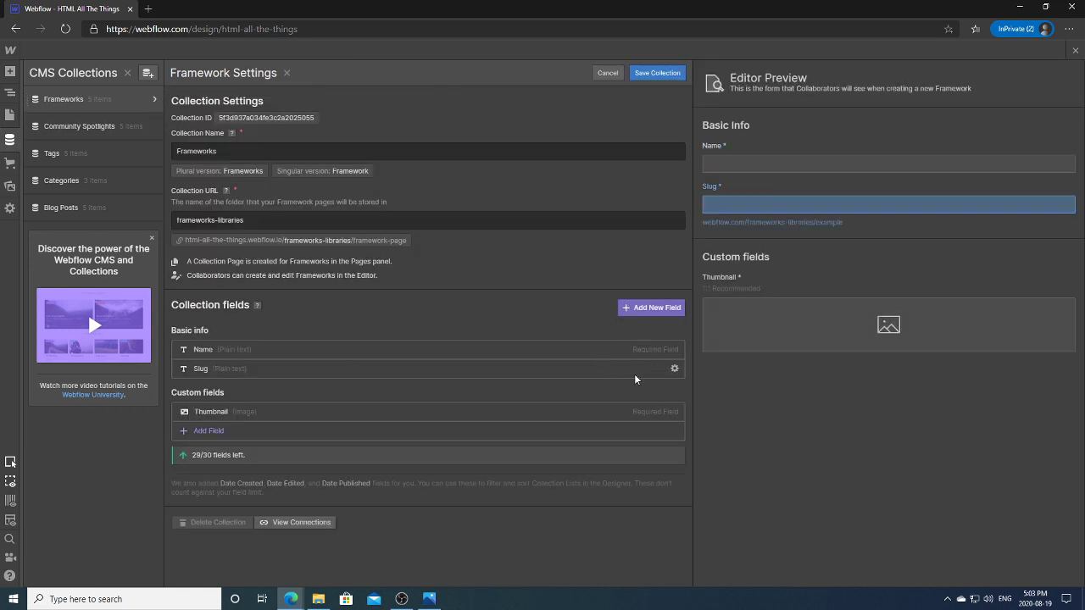
{"action": "left_click", "coordinate": [652, 308]}
{"action": "scroll", "coordinate": [682, 439], "scroll_direction": "down", "scroll_amount": 1}
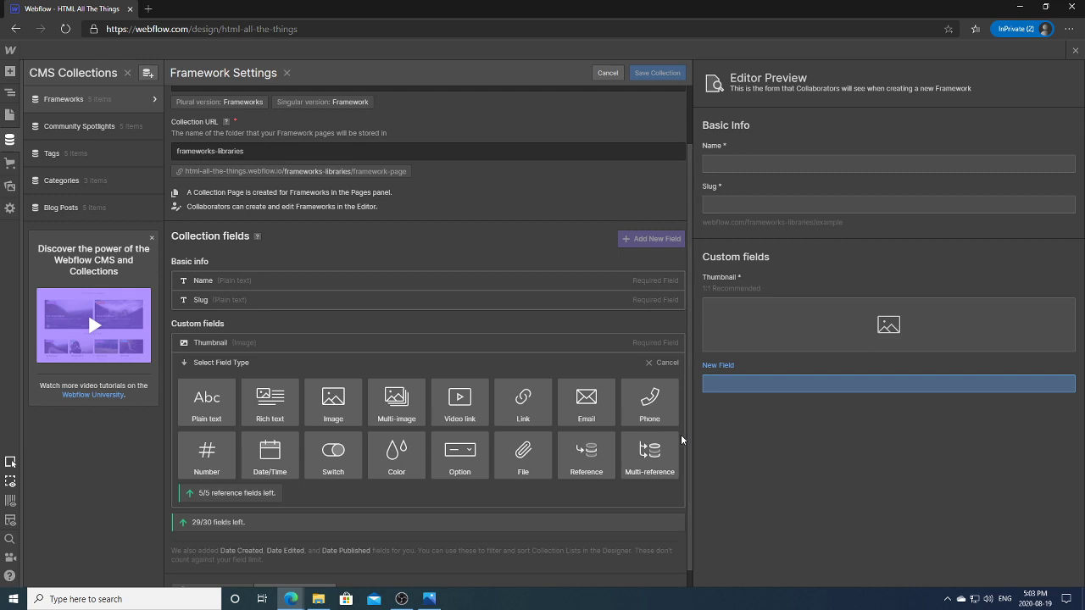
{"action": "mouse_move", "coordinate": [670, 439]}
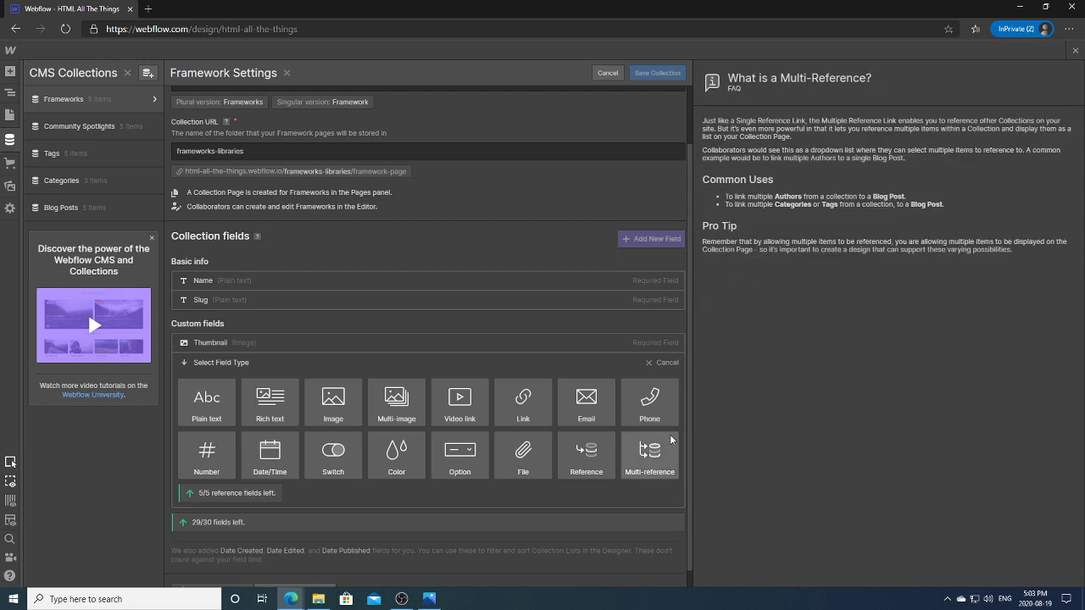
{"action": "left_click", "coordinate": [586, 452]}
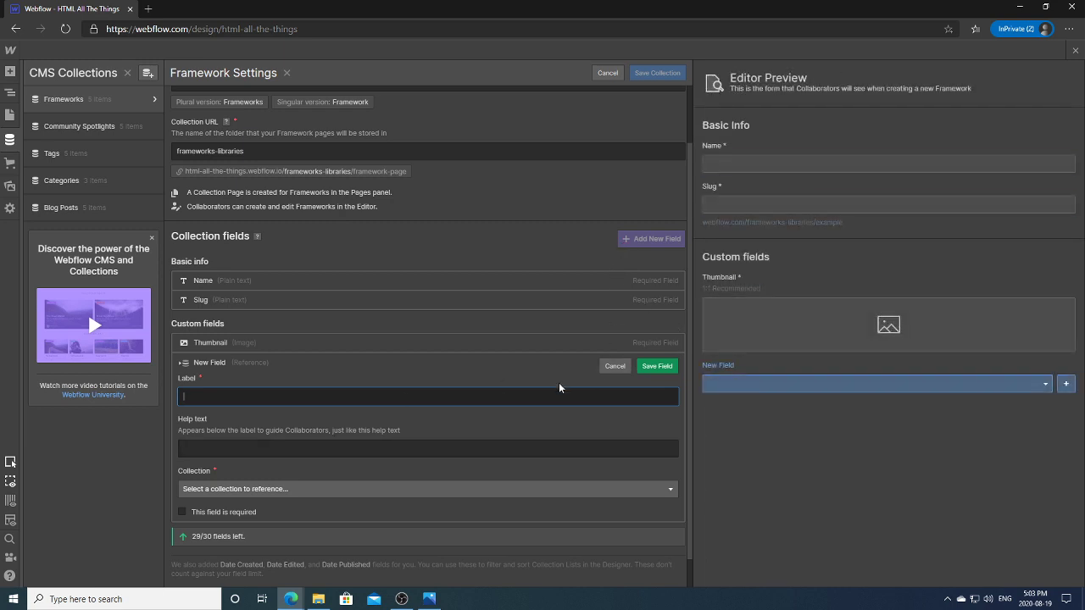
{"action": "left_click", "coordinate": [387, 489]}
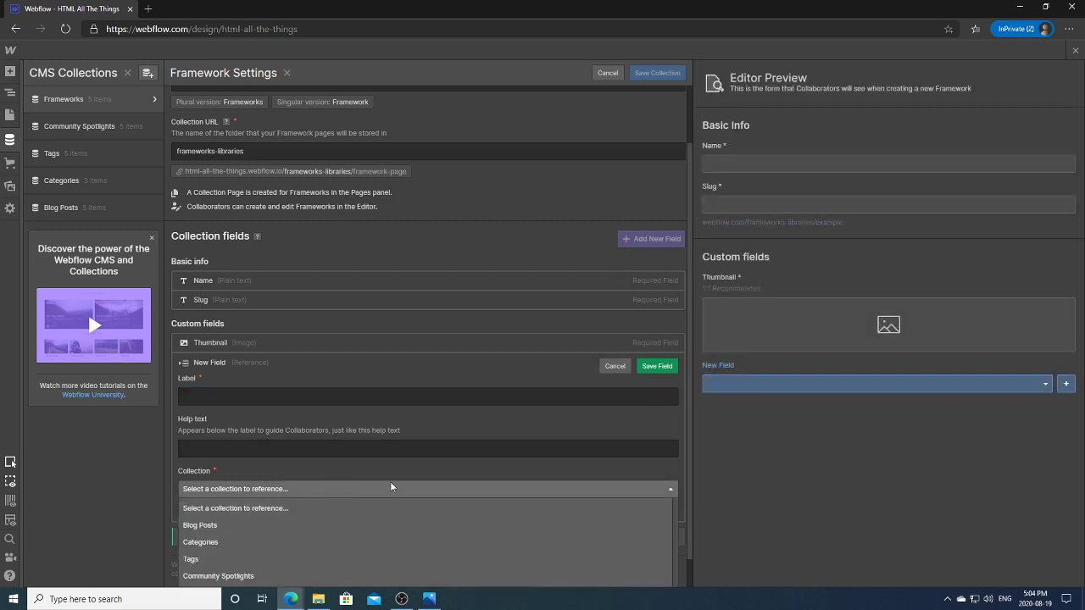
{"action": "scroll", "coordinate": [692, 478], "scroll_direction": "down", "scroll_amount": 1}
{"action": "left_click", "coordinate": [346, 460]}
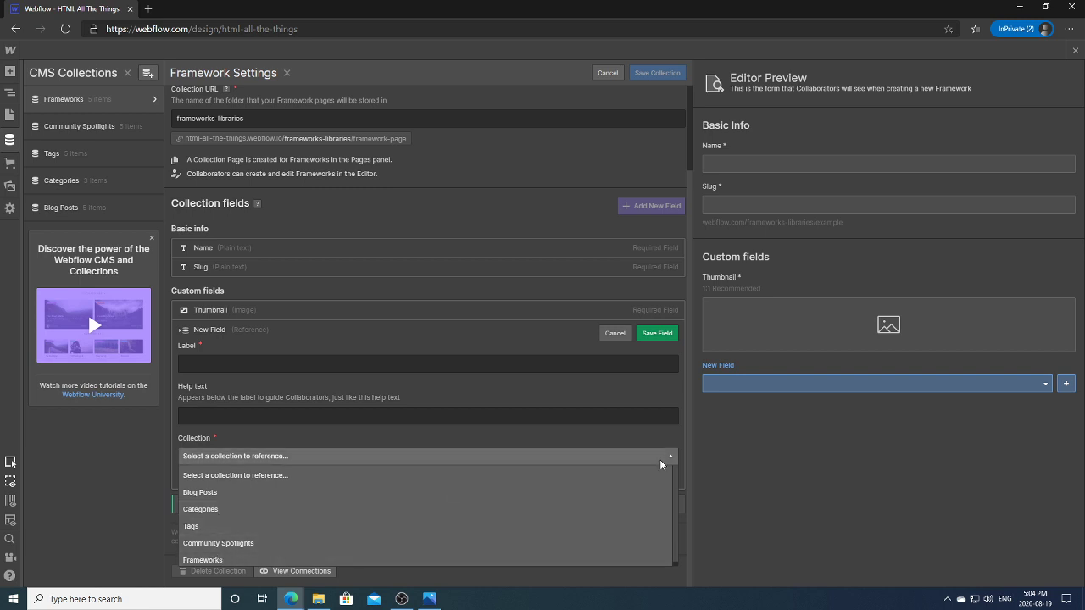
{"action": "left_click_drag", "start_coordinate": [675, 482], "coordinate": [675, 507]}
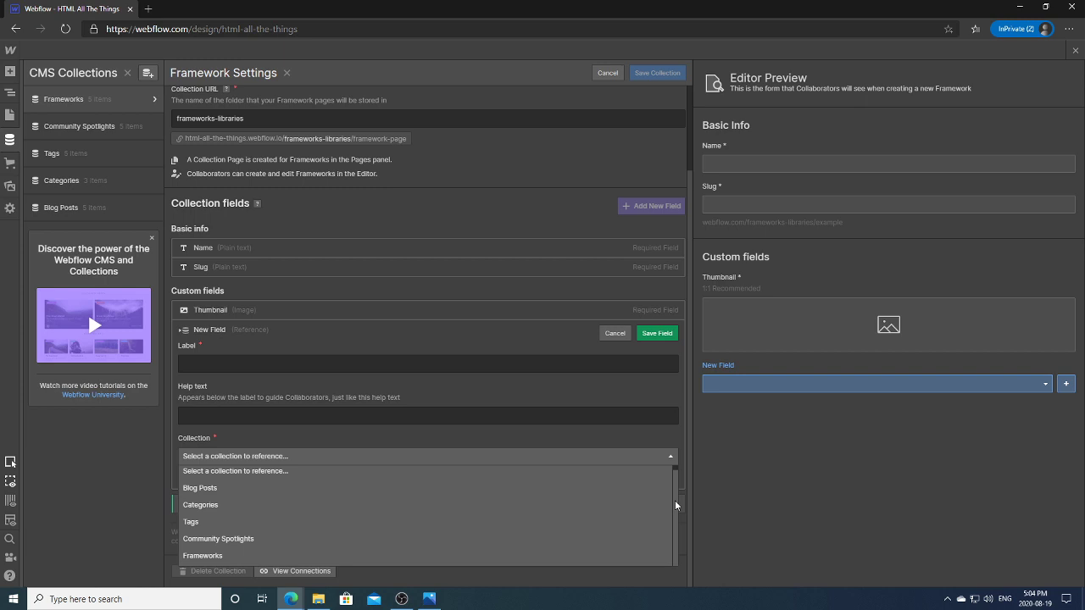
{"action": "left_click", "coordinate": [218, 504]}
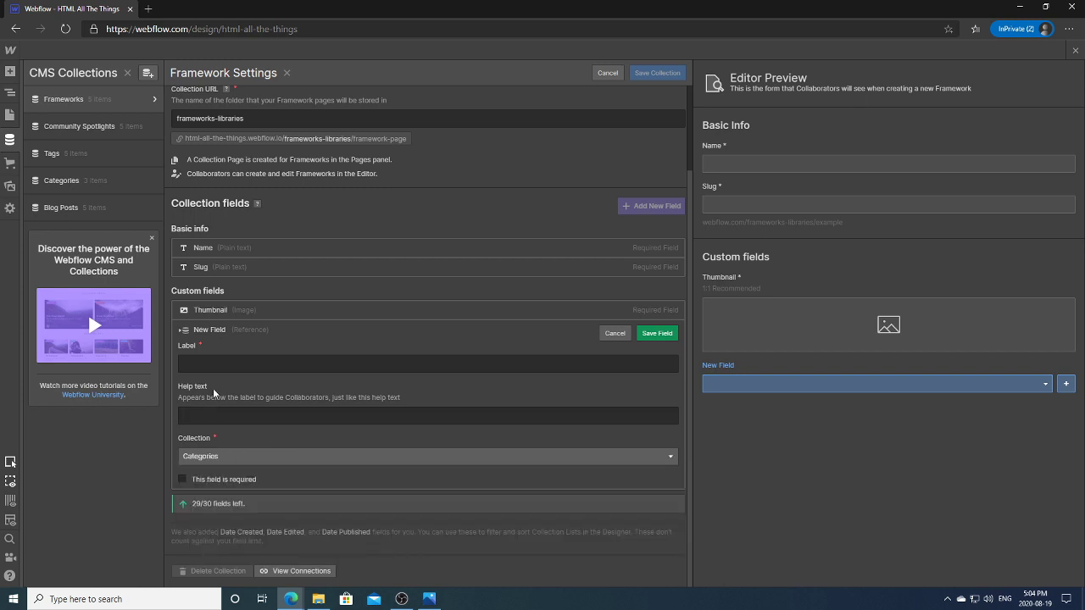
{"action": "left_click", "coordinate": [226, 368]}
{"action": "type", "text": "Cate"}
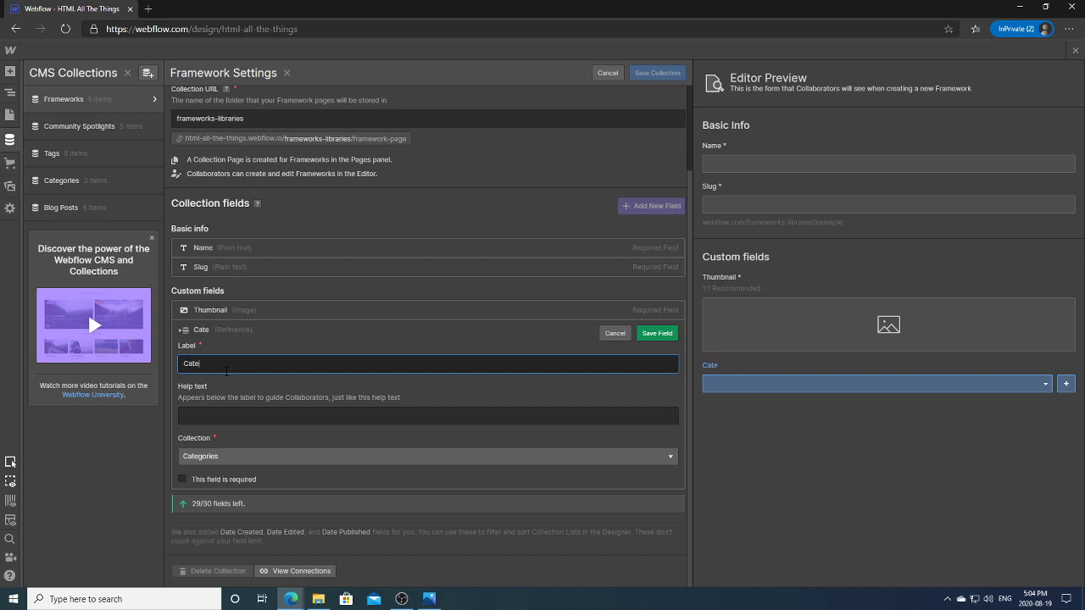
{"action": "type", "text": "oggory"}
{"action": "left_click", "coordinate": [272, 417]}
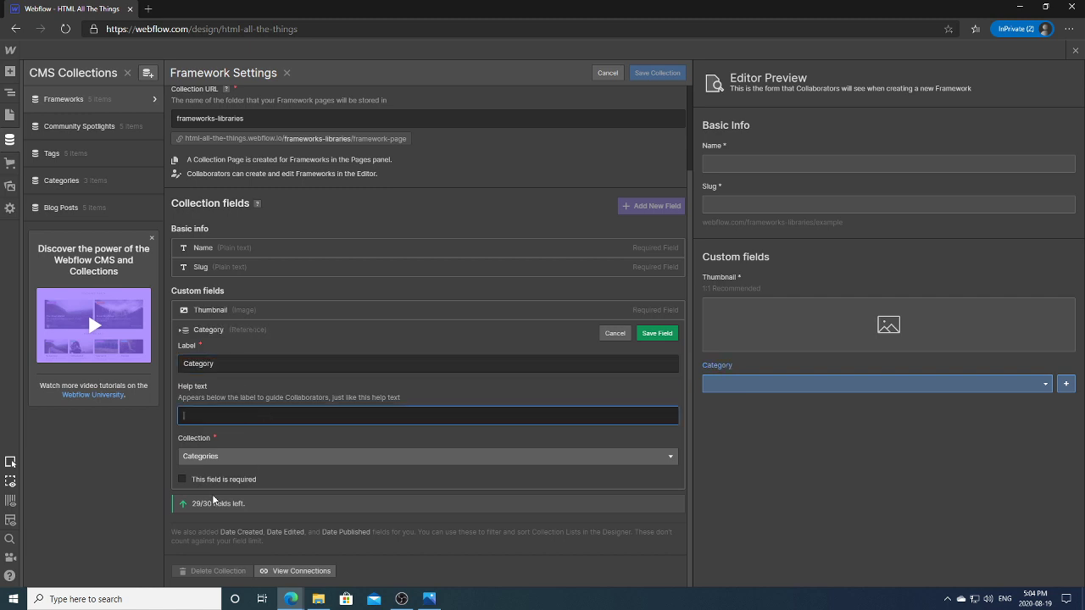
{"action": "left_click", "coordinate": [655, 333]}
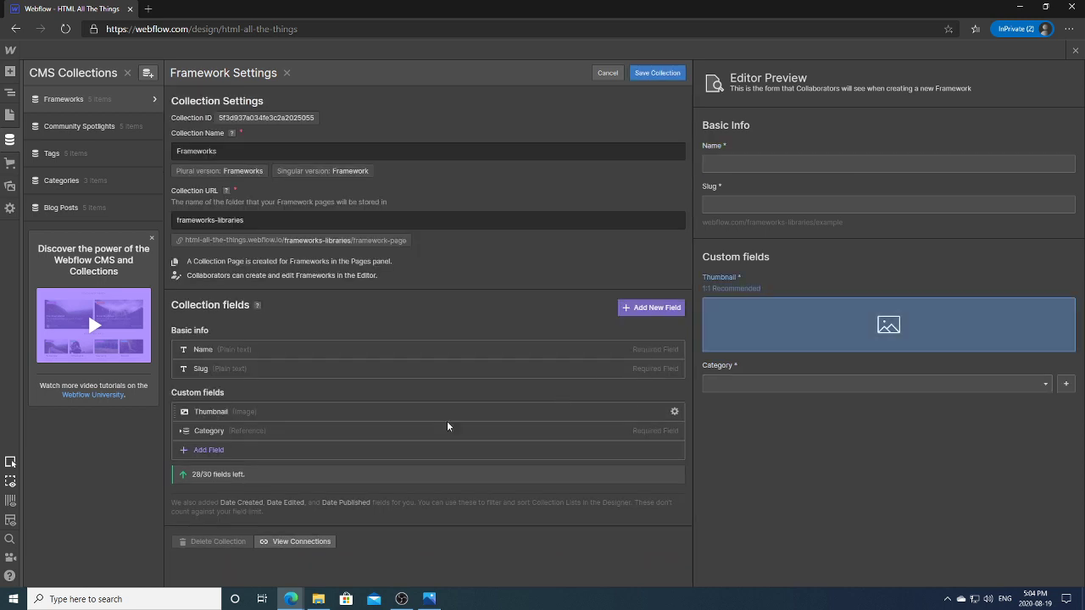
Add a required plain-text Author field with a 55-character maximum and save the collection.
{"action": "left_click", "coordinate": [358, 450]}
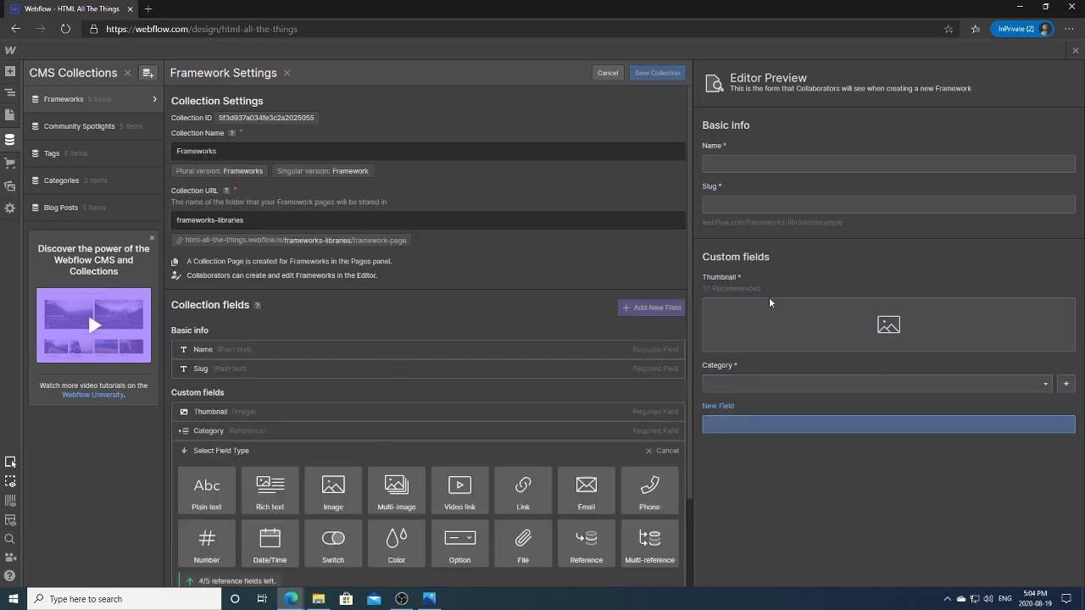
{"action": "scroll", "coordinate": [691, 299], "scroll_direction": "down", "scroll_amount": 1}
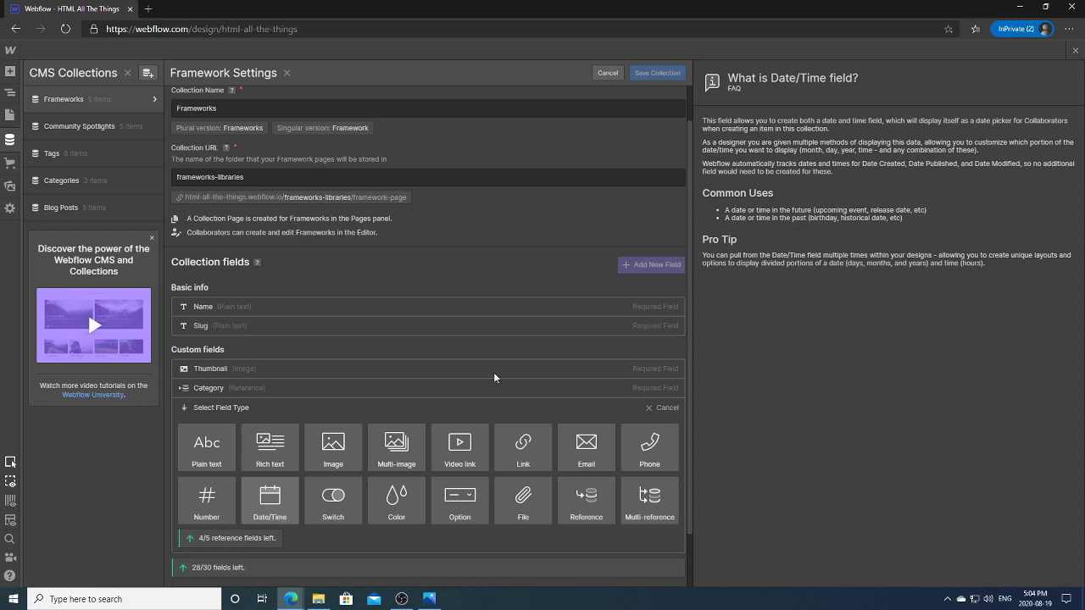
{"action": "left_click", "coordinate": [207, 449]}
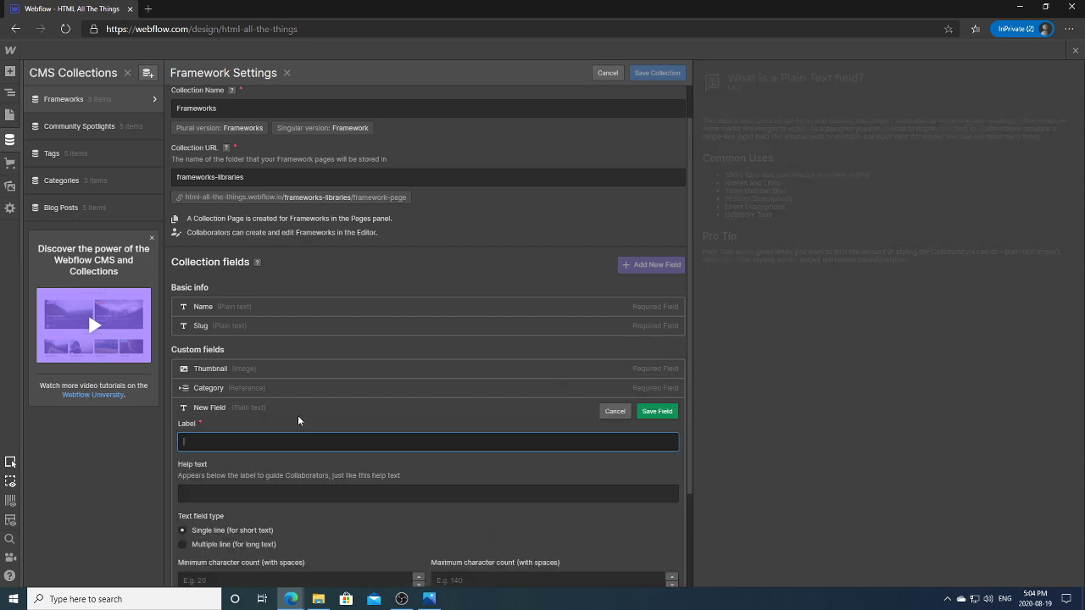
{"action": "type", "text": "Author"}
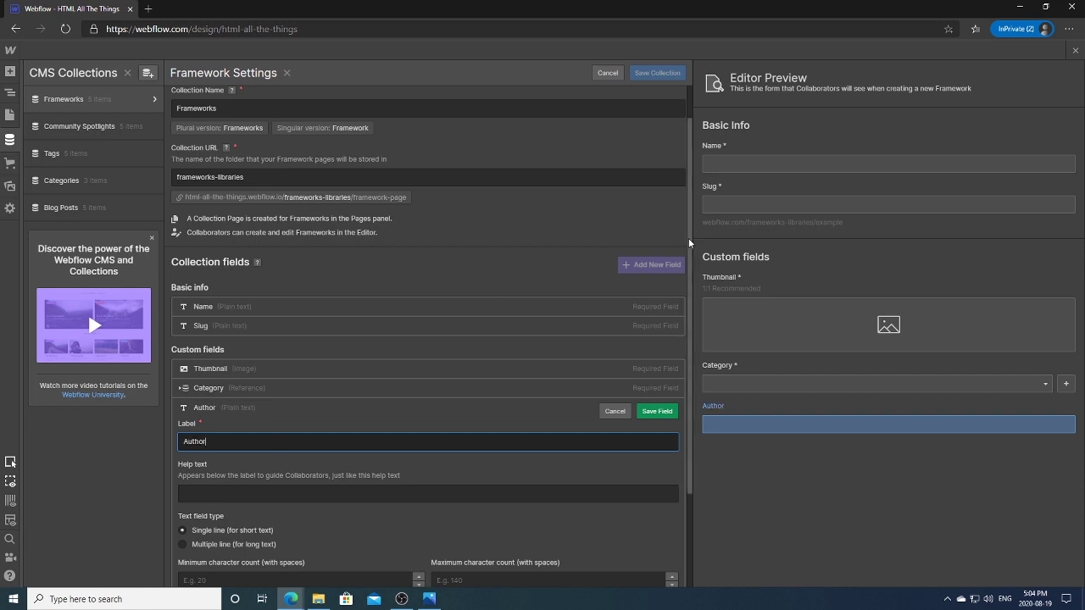
{"action": "scroll", "coordinate": [507, 424], "scroll_direction": "down", "scroll_amount": 3}
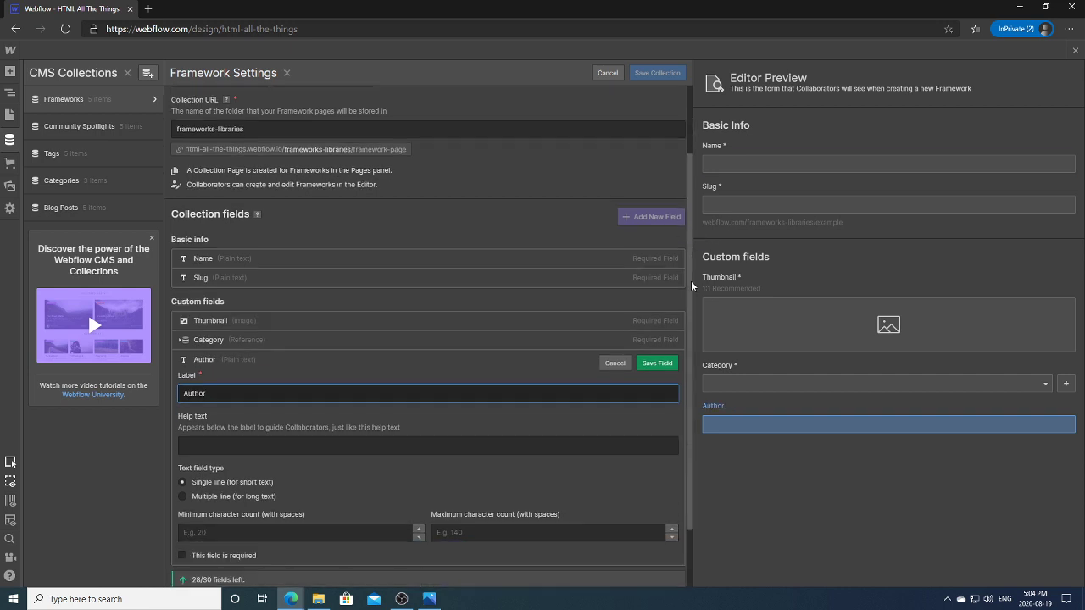
{"action": "left_click", "coordinate": [507, 462]}
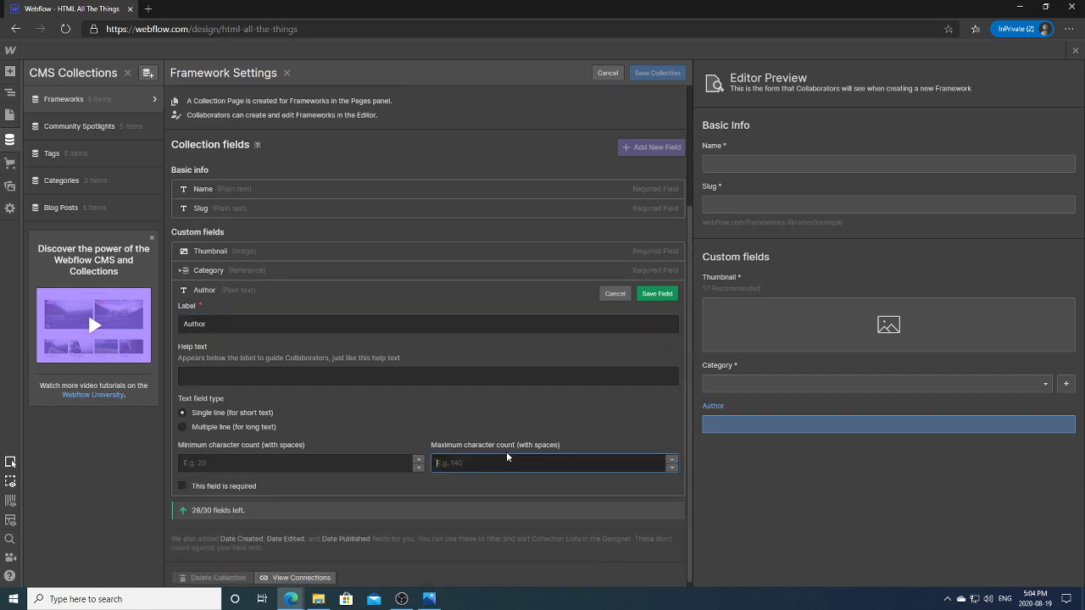
{"action": "type", "text": "55"}
{"action": "left_click", "coordinate": [250, 488]}
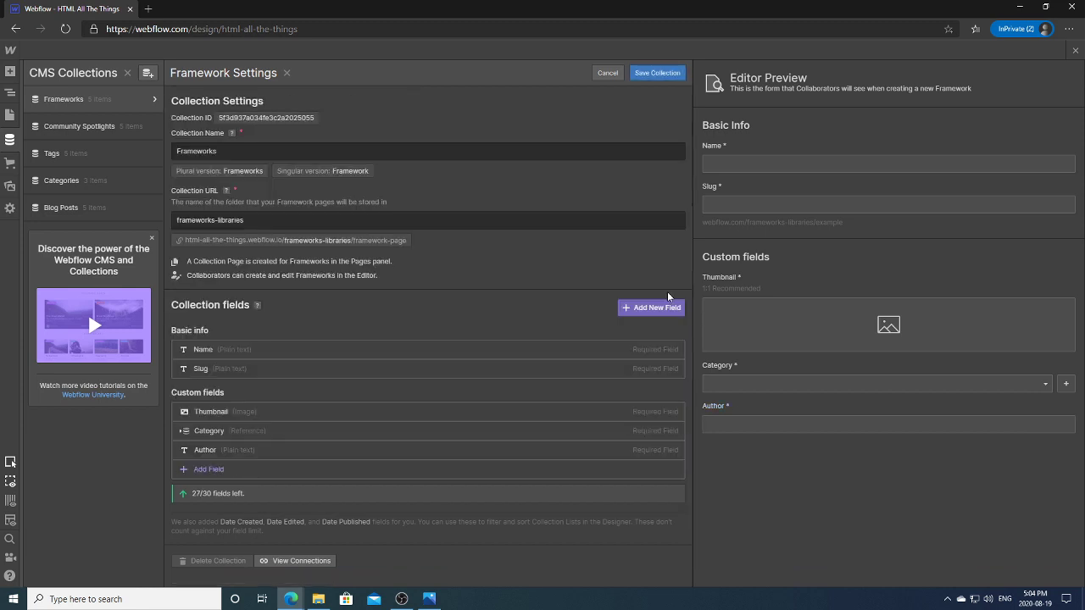
{"action": "left_click", "coordinate": [658, 75]}
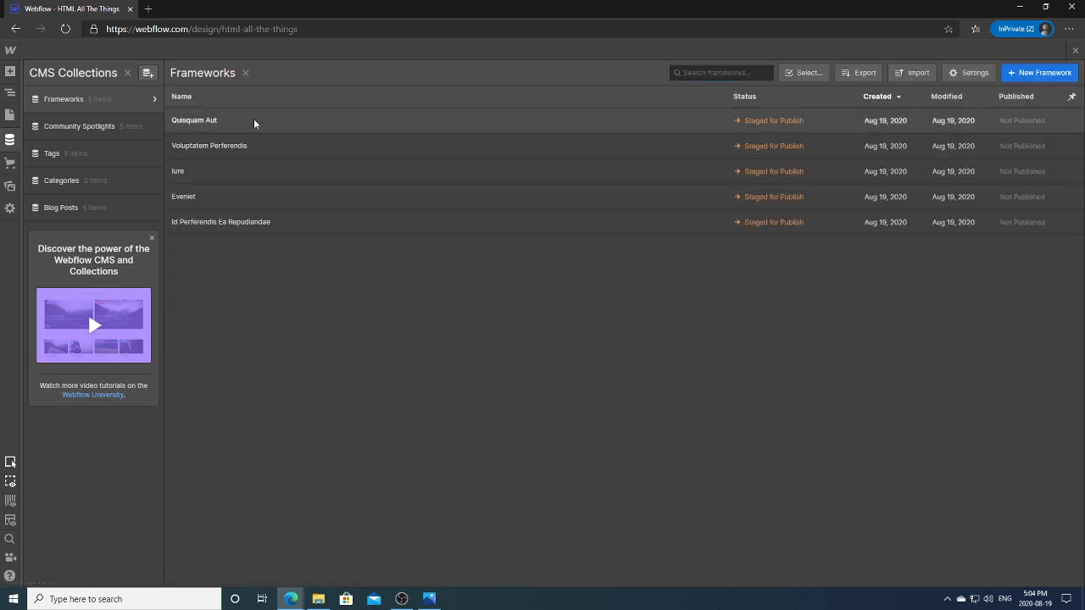
Set Quisquam Aut's category to Blog, enter the author's name, and save it.
{"action": "left_click", "coordinate": [255, 124]}
{"action": "left_click", "coordinate": [482, 373]}
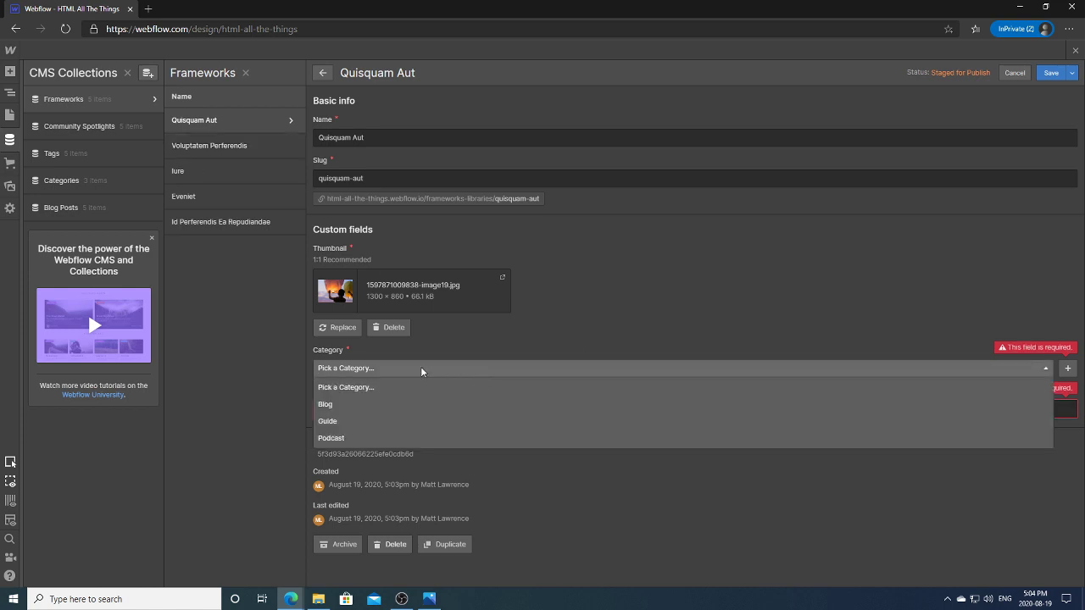
{"action": "left_click", "coordinate": [394, 405]}
{"action": "left_click", "coordinate": [390, 368]}
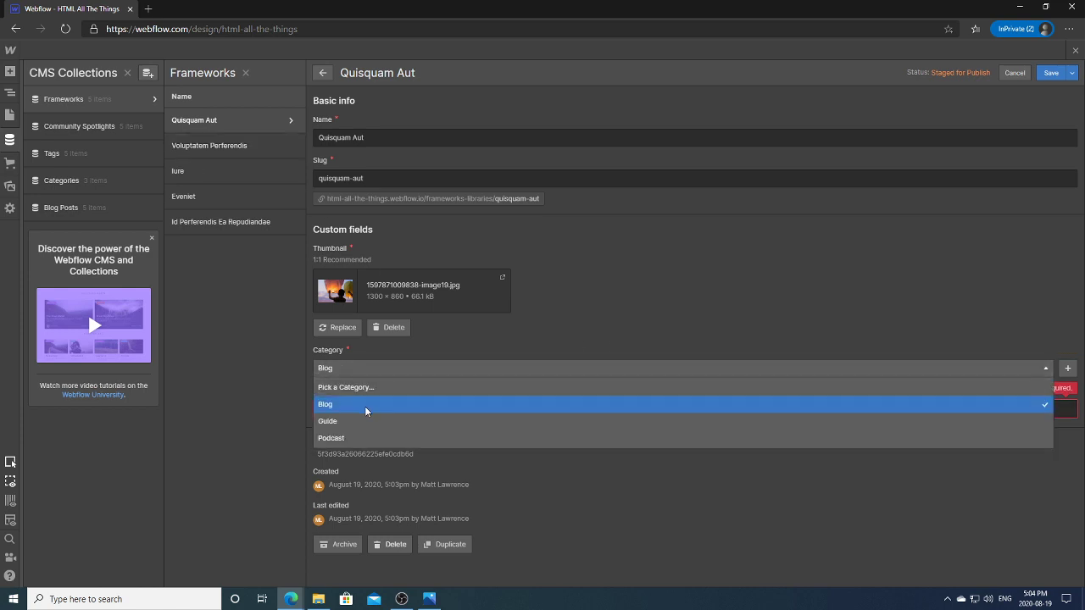
{"action": "left_click", "coordinate": [366, 412]}
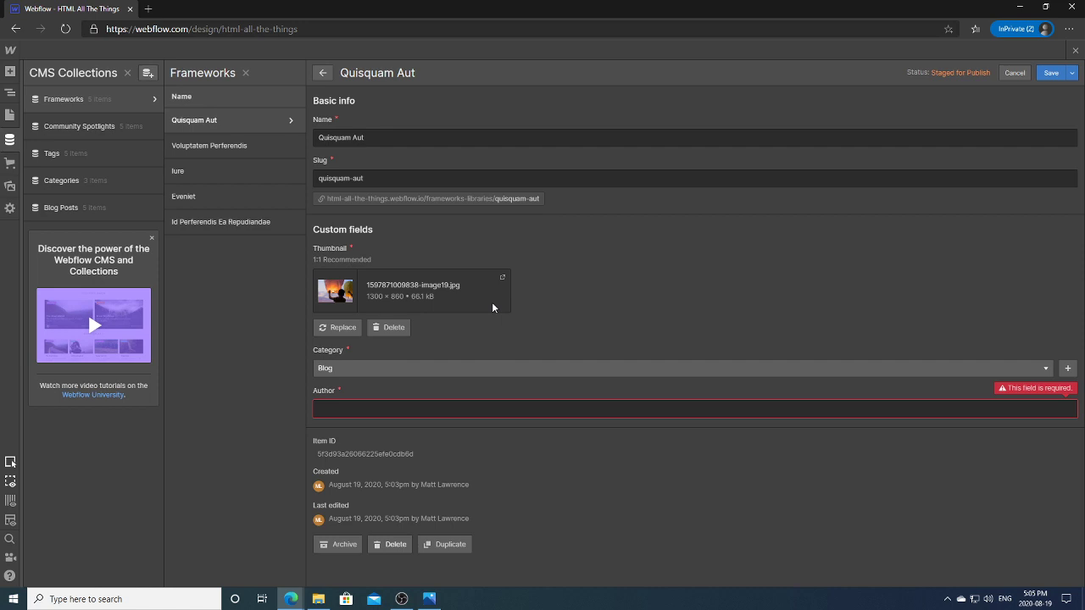
{"action": "left_click", "coordinate": [406, 411]}
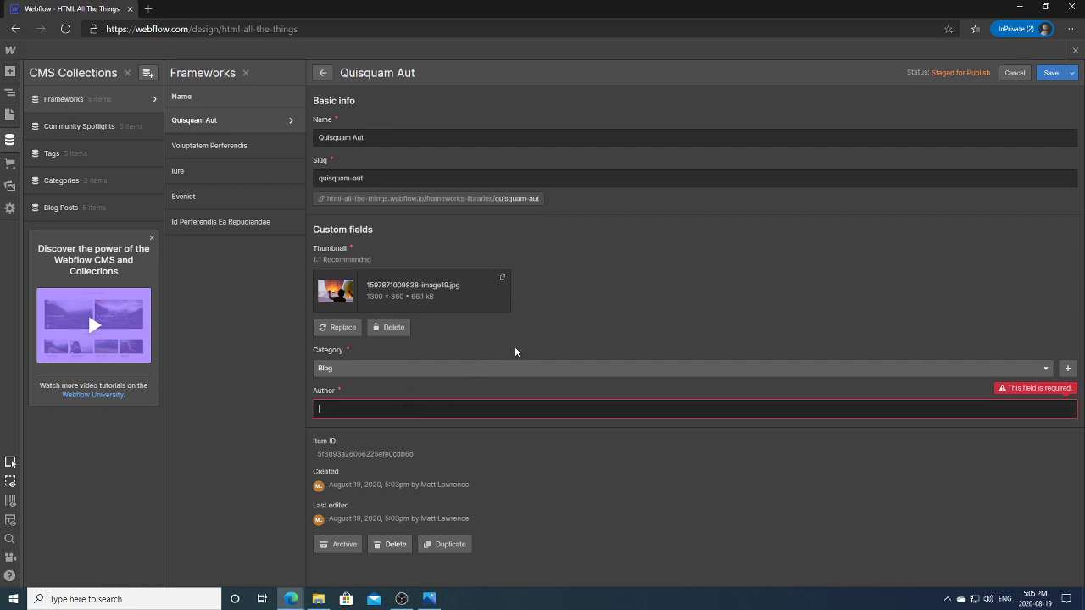
{"action": "type", "text": "Matt Lawrence"}
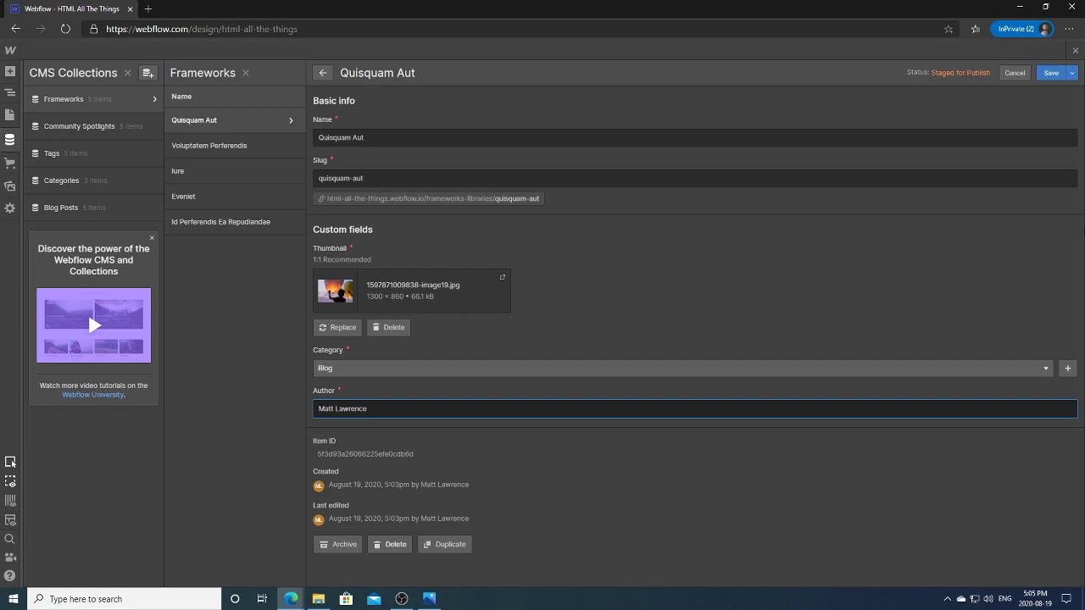
{"action": "left_click", "coordinate": [1051, 73]}
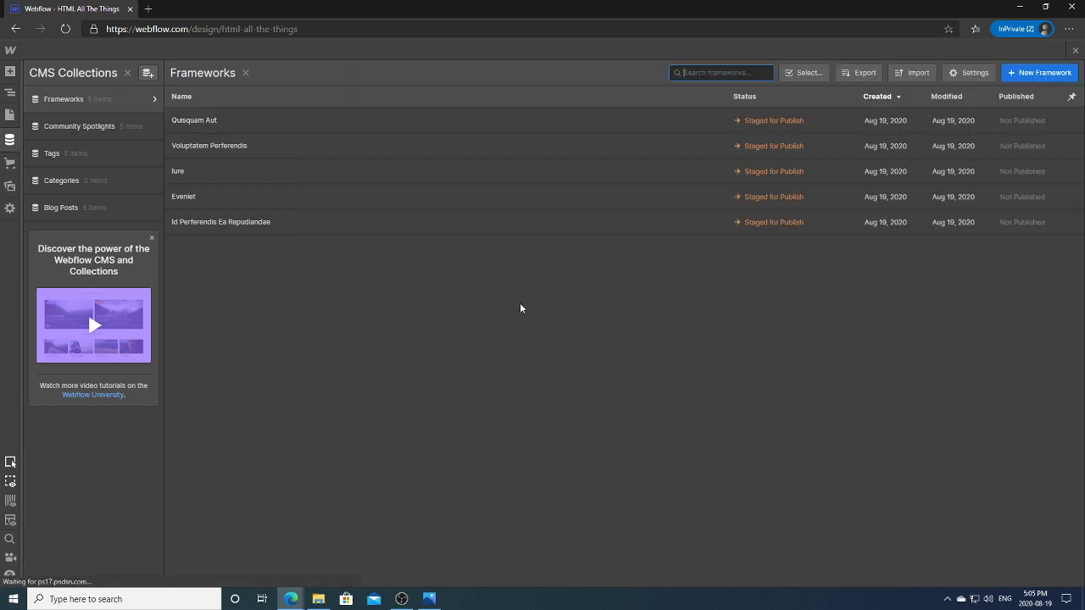
Give Voluptatem Perferendis an author name and the Podcast category, then save.
{"action": "left_click", "coordinate": [558, 155]}
{"action": "left_click", "coordinate": [458, 408]}
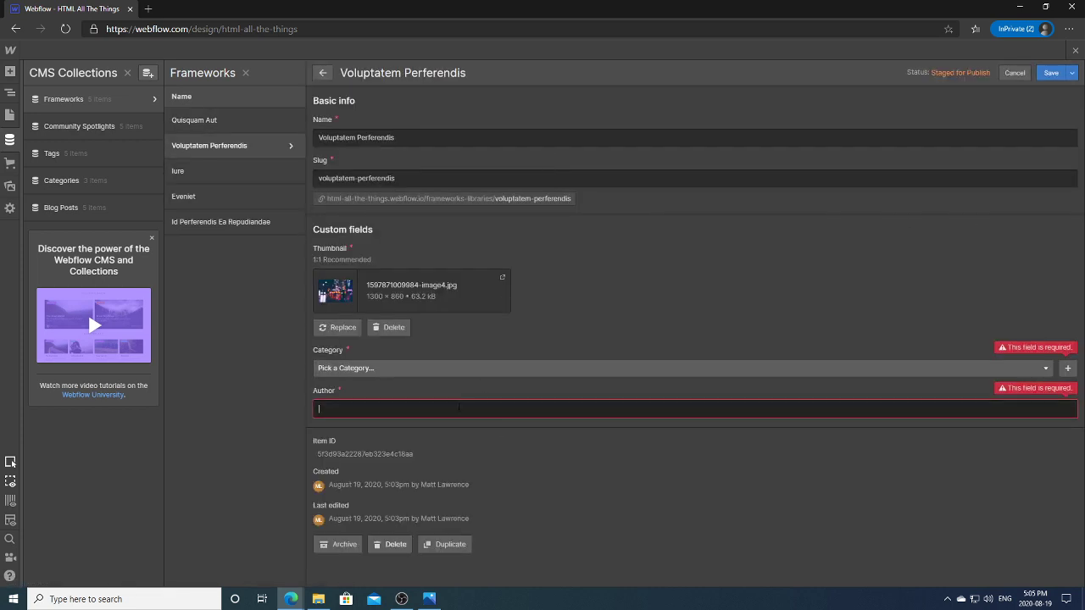
{"action": "type", "text": "Matt Lawrence"}
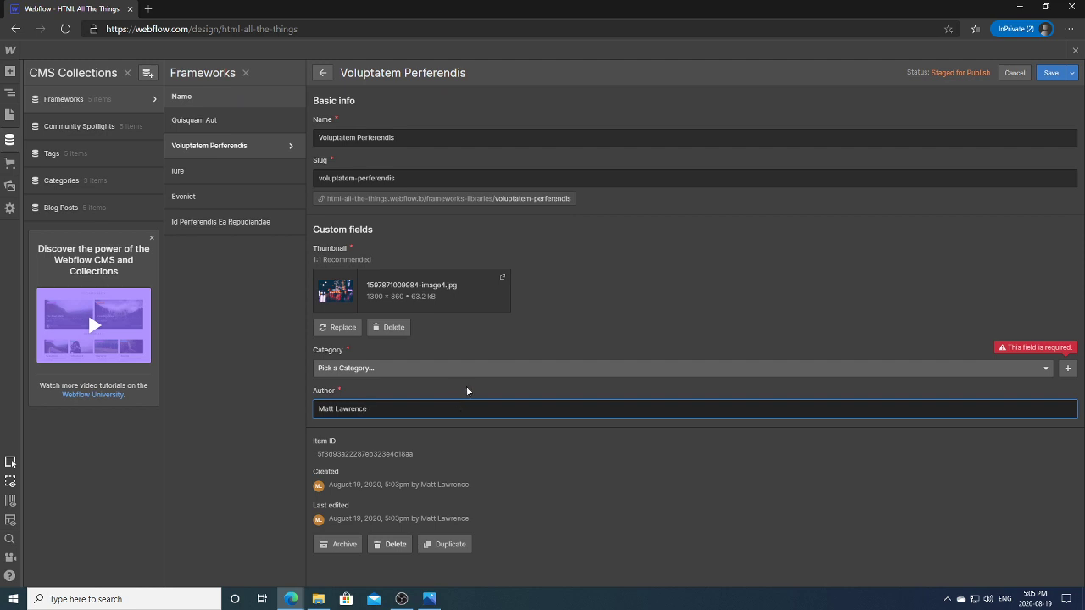
{"action": "left_click", "coordinate": [471, 369]}
{"action": "left_click", "coordinate": [361, 436]}
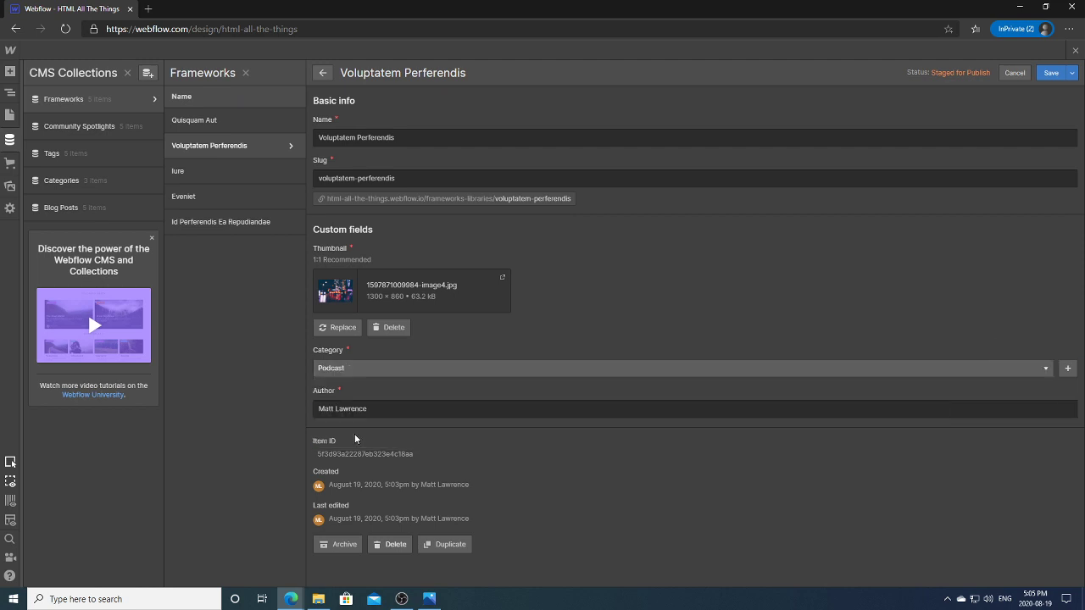
{"action": "left_click", "coordinate": [1052, 74]}
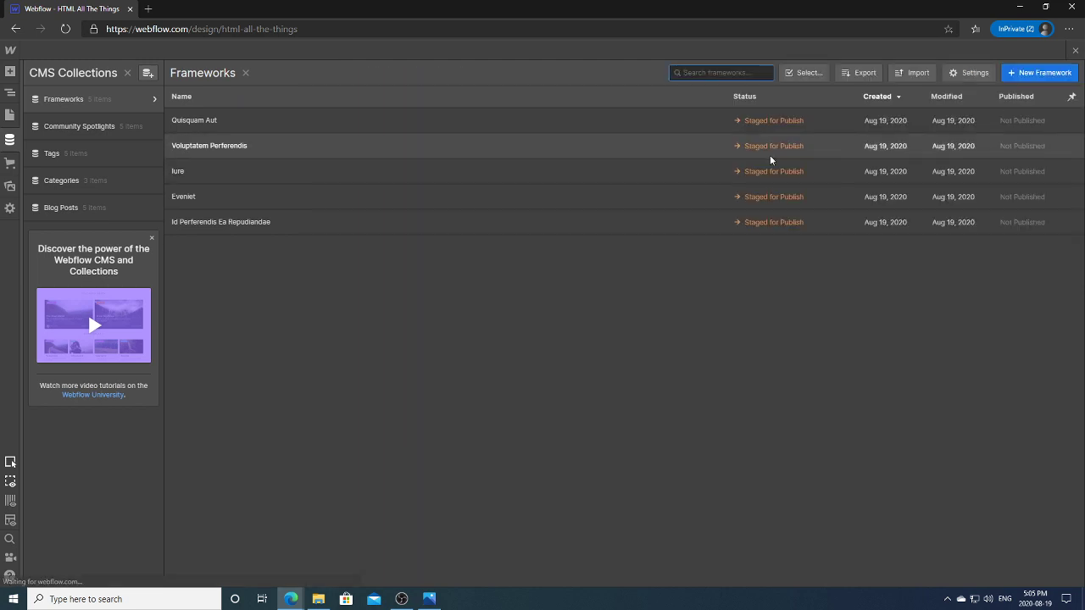
Set Iure's category to Podcast, enter the author's name, and save it.
{"action": "left_click", "coordinate": [370, 181]}
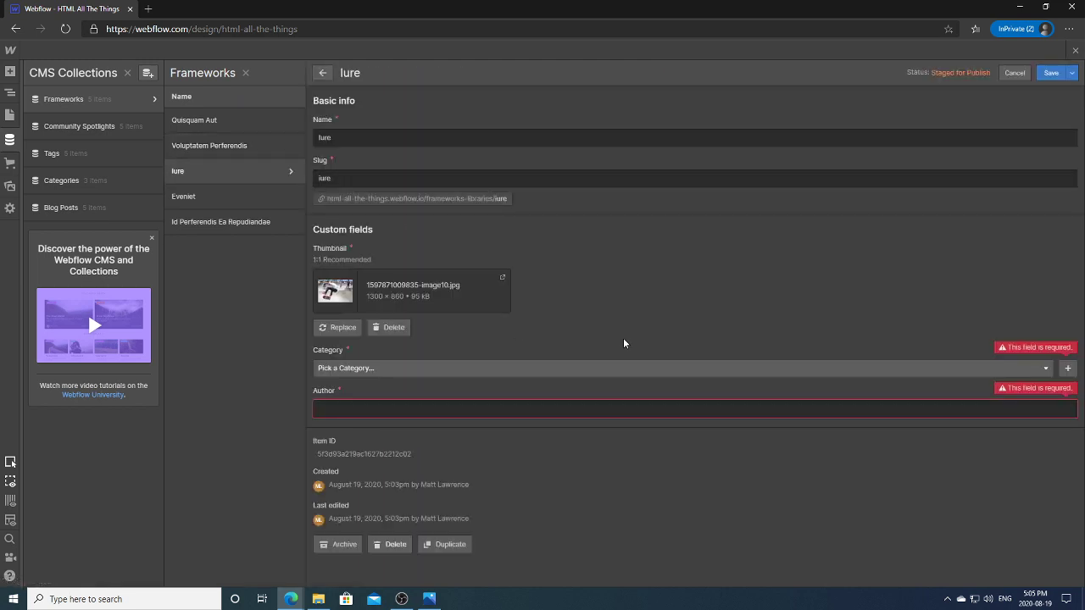
{"action": "left_click", "coordinate": [384, 370]}
{"action": "left_click", "coordinate": [344, 438]}
{"action": "left_click", "coordinate": [355, 410]}
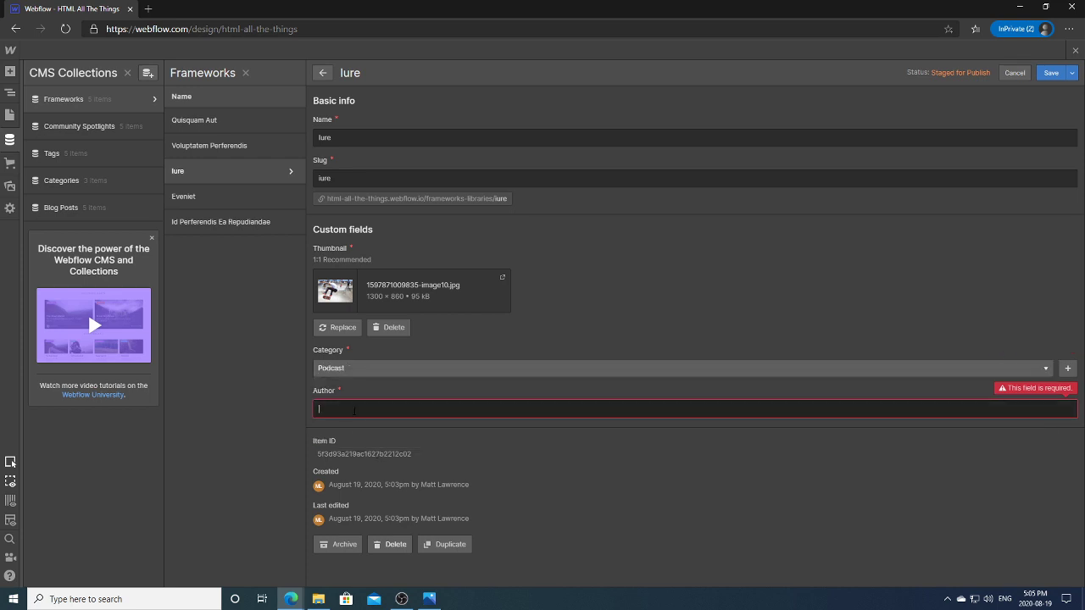
{"action": "type", "text": "Matt Lawrence"}
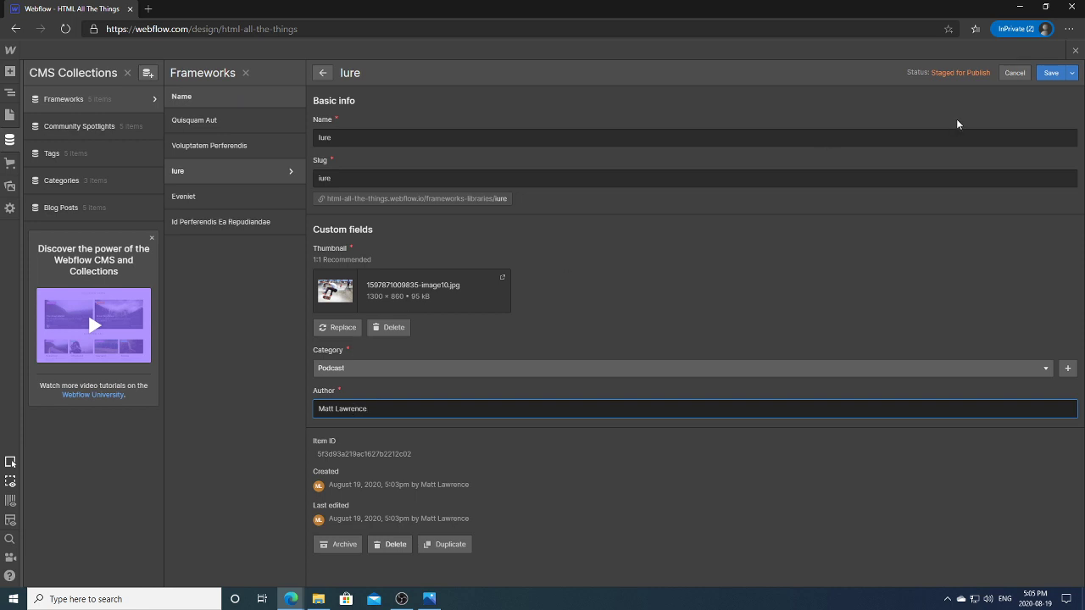
{"action": "left_click", "coordinate": [1052, 73]}
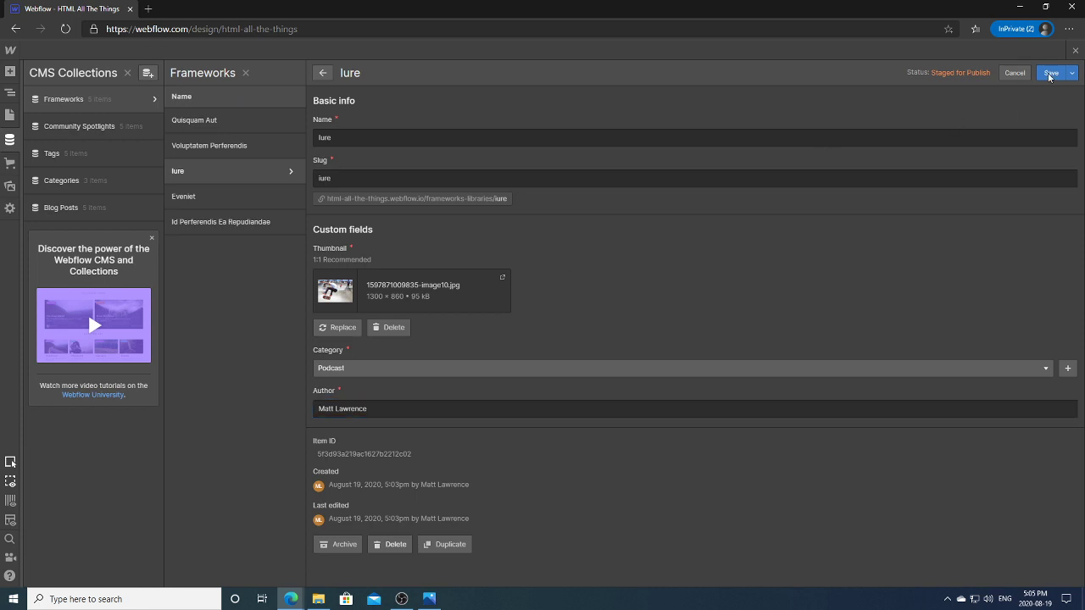
Set Eveniet's category to Blog, enter the author's name, and save it.
{"action": "left_click", "coordinate": [228, 207]}
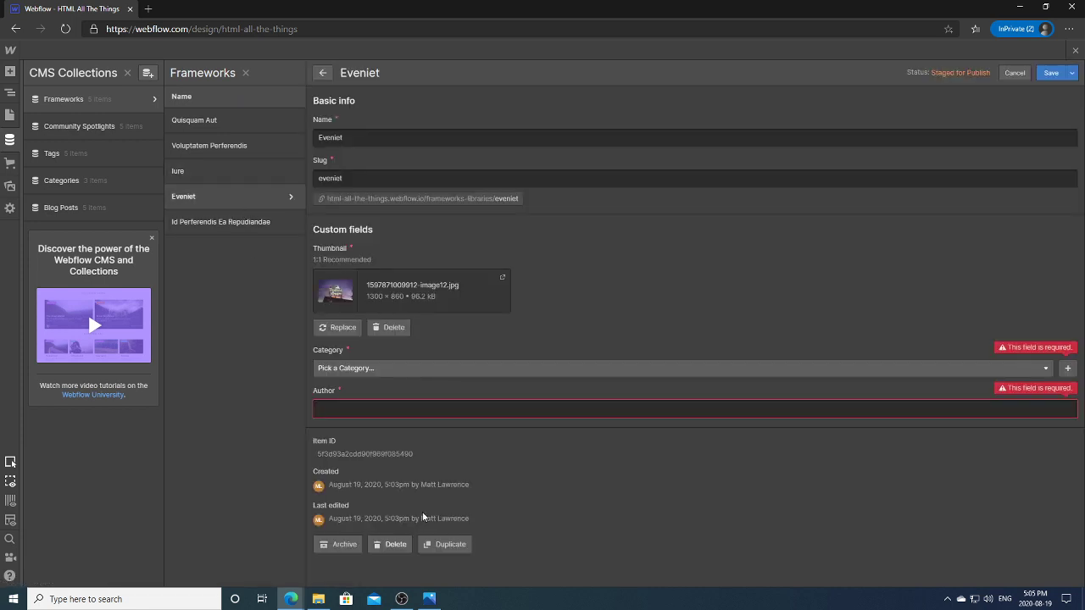
{"action": "left_click", "coordinate": [351, 370]}
{"action": "left_click", "coordinate": [346, 407]}
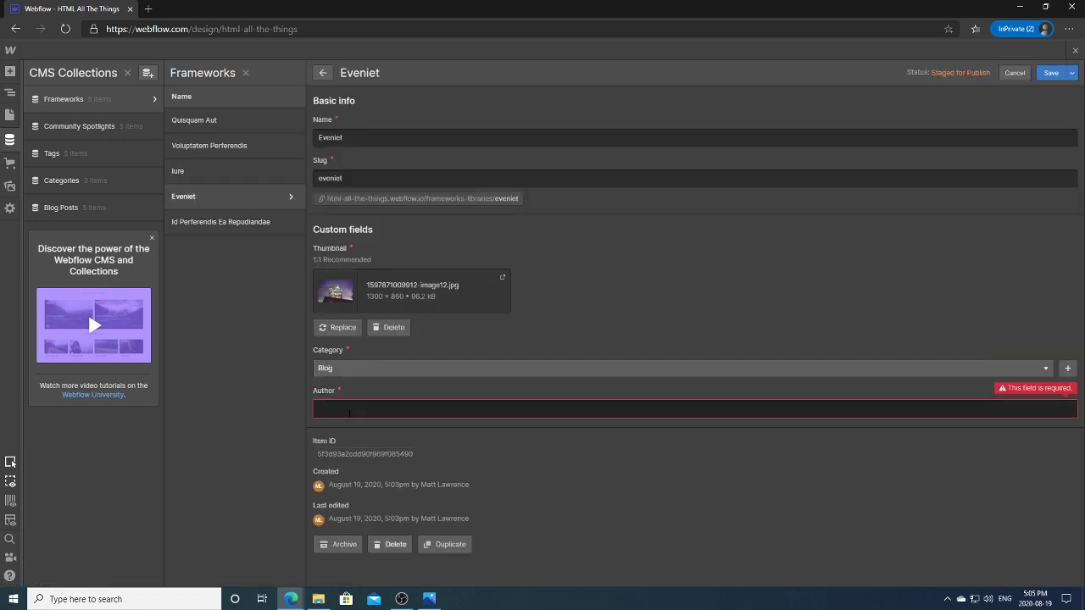
{"action": "type", "text": "Matt Lawrence"}
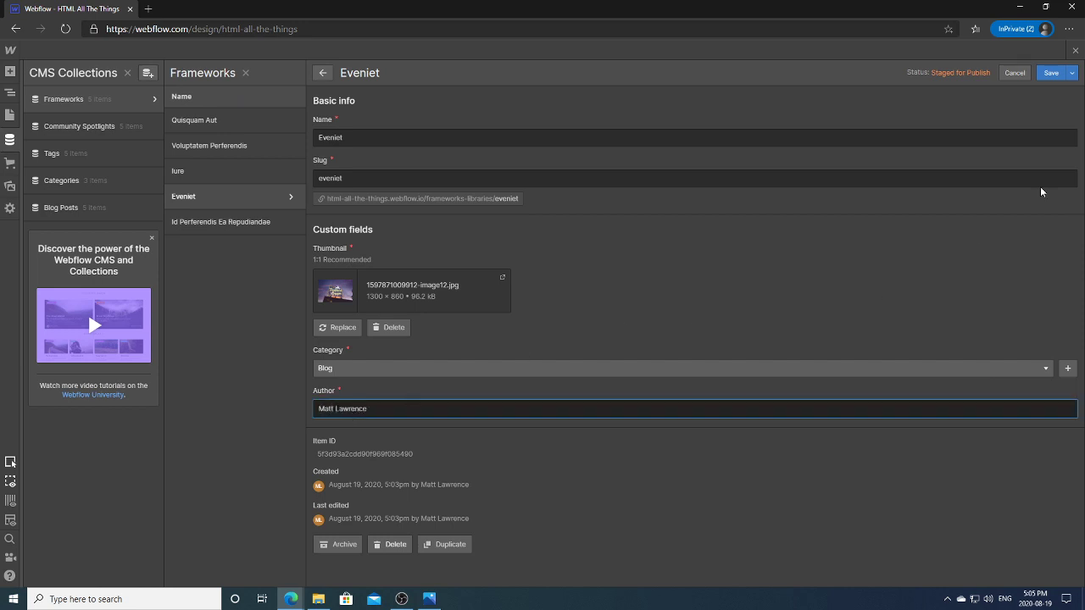
{"action": "left_click", "coordinate": [1051, 73]}
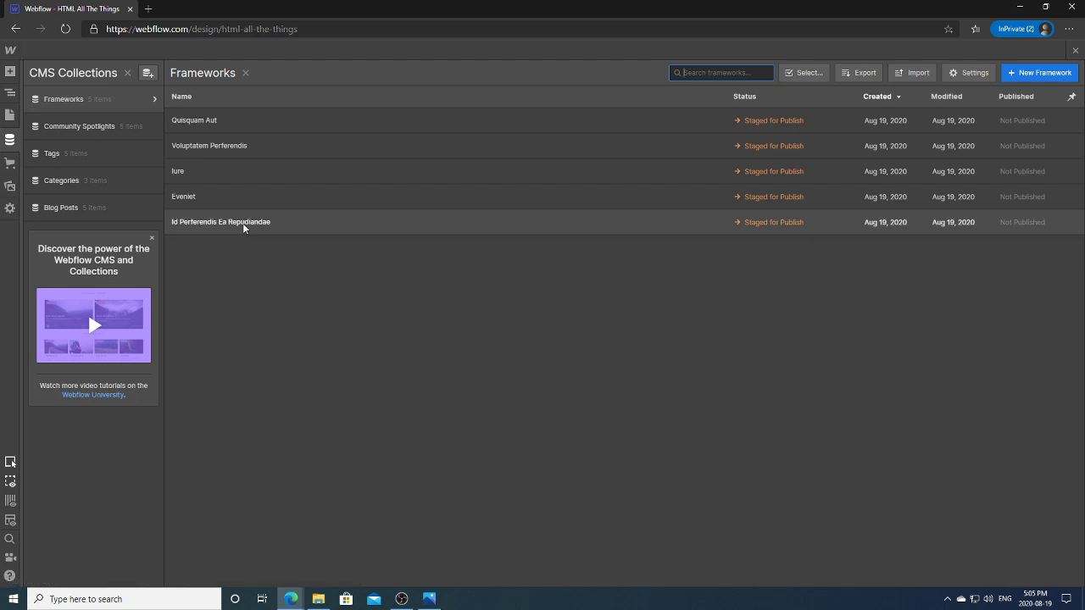
Give Id Perferendis Ea Repudiandae an author and the Guide category, save, and leave the CMS.
{"action": "left_click", "coordinate": [254, 207]}
{"action": "left_click", "coordinate": [194, 223]}
{"action": "left_click", "coordinate": [342, 407]}
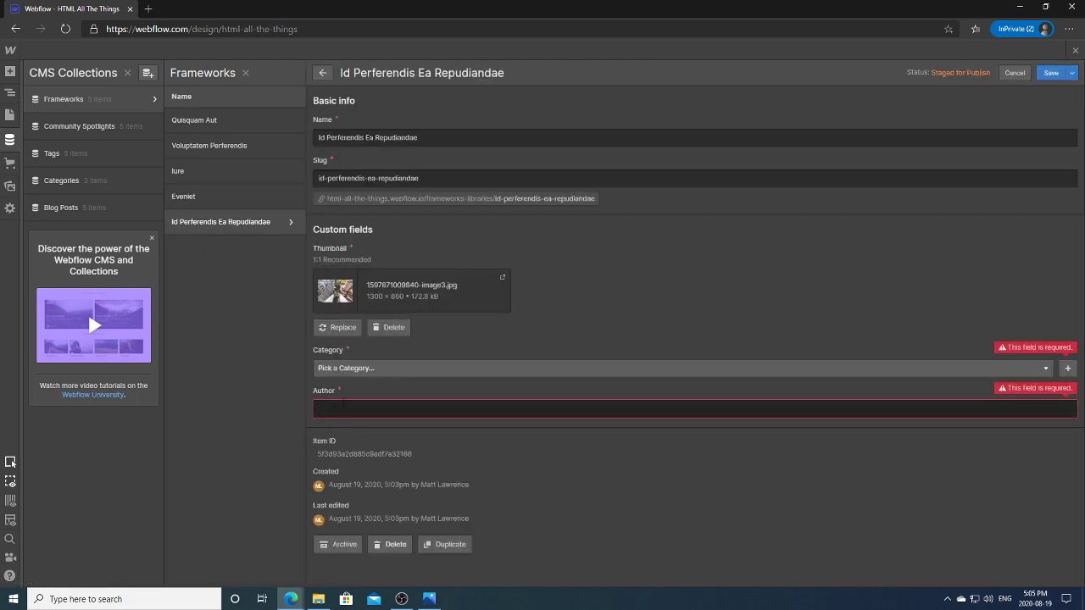
{"action": "type", "text": "Matt Lawrence"}
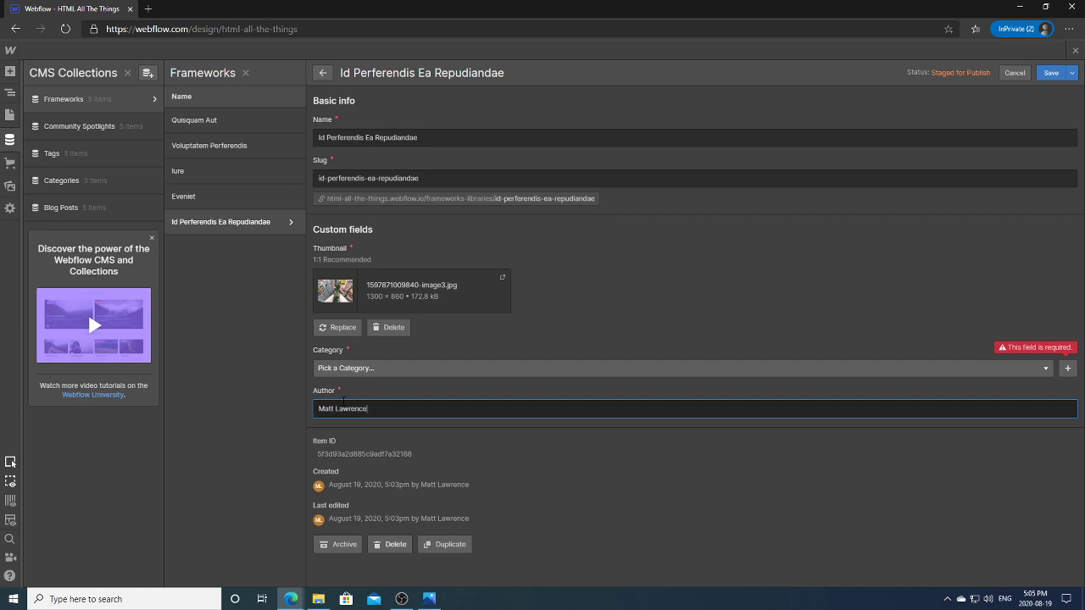
{"action": "left_click", "coordinate": [388, 368]}
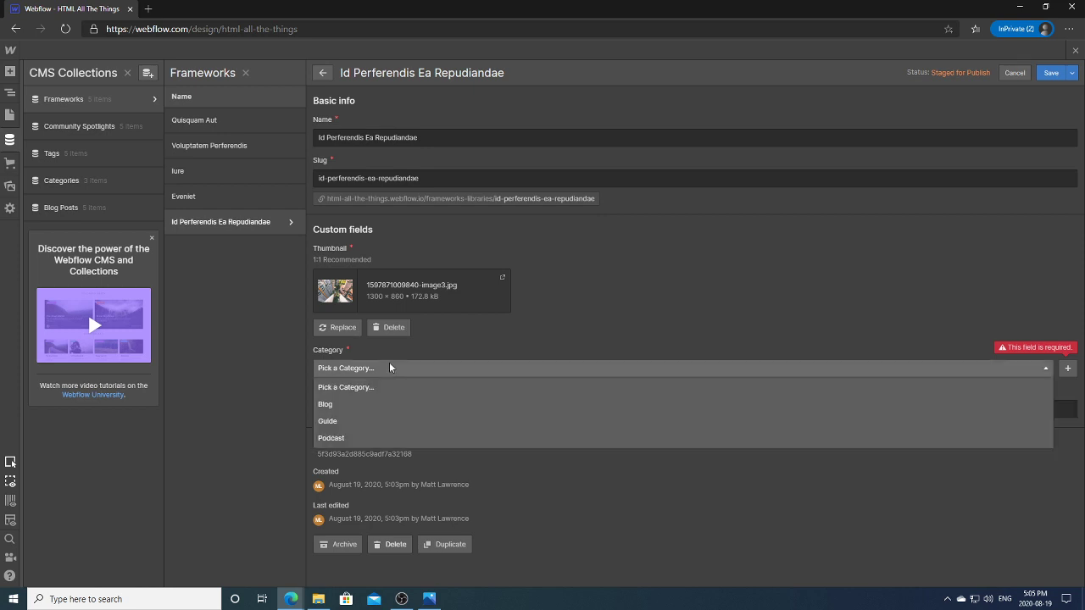
{"action": "left_click", "coordinate": [342, 422]}
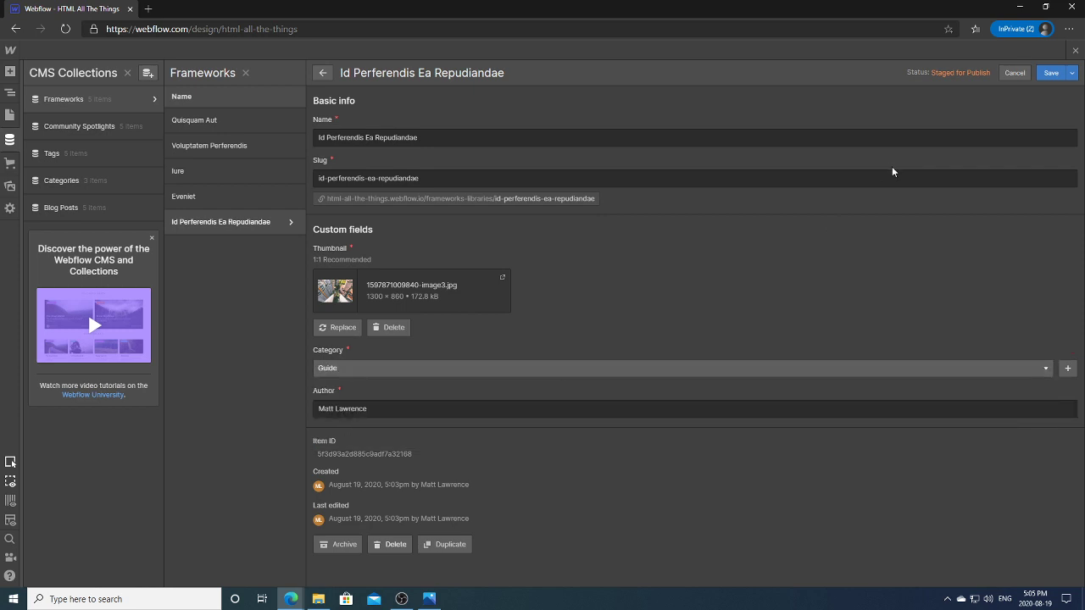
{"action": "left_click", "coordinate": [1050, 74]}
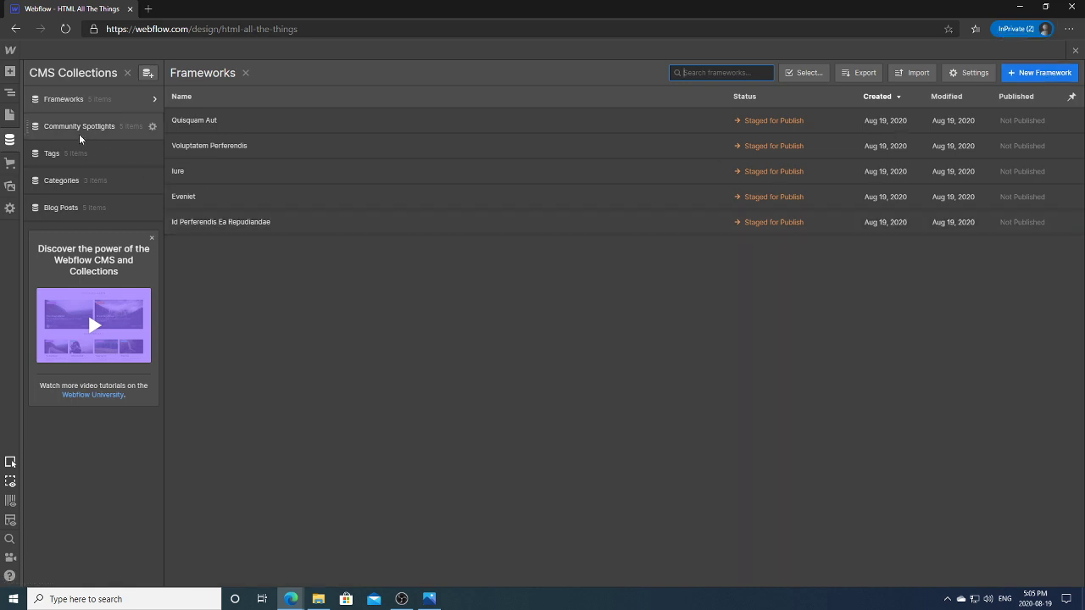
{"action": "left_click", "coordinate": [11, 139]}
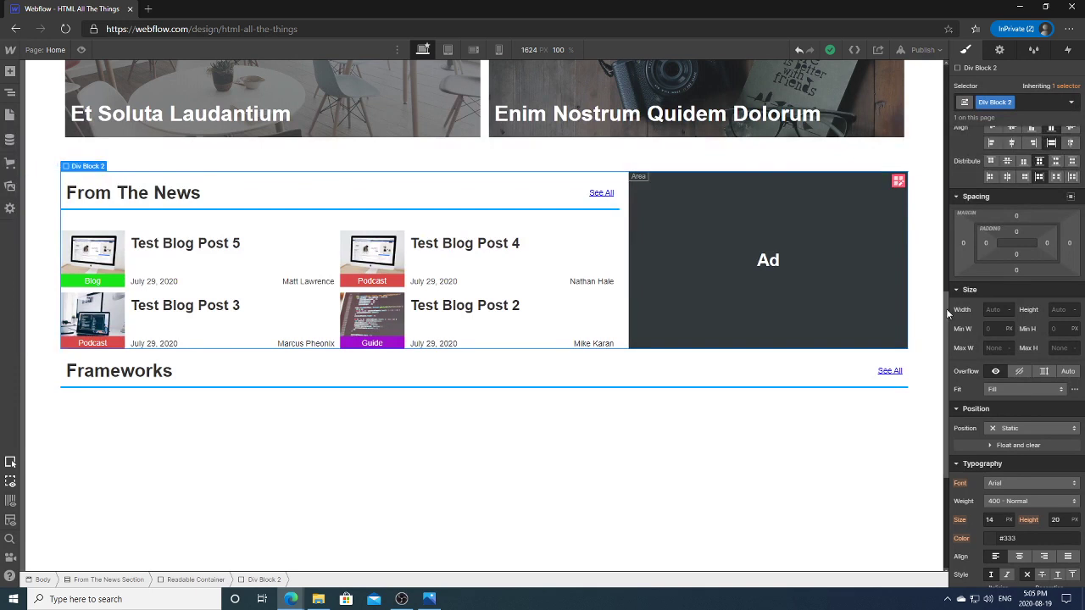
Scroll to the Frameworks section, select its Temp Spacer, and show the Navigator element tree.
{"action": "scroll", "coordinate": [946, 388], "scroll_direction": "down", "scroll_amount": 3}
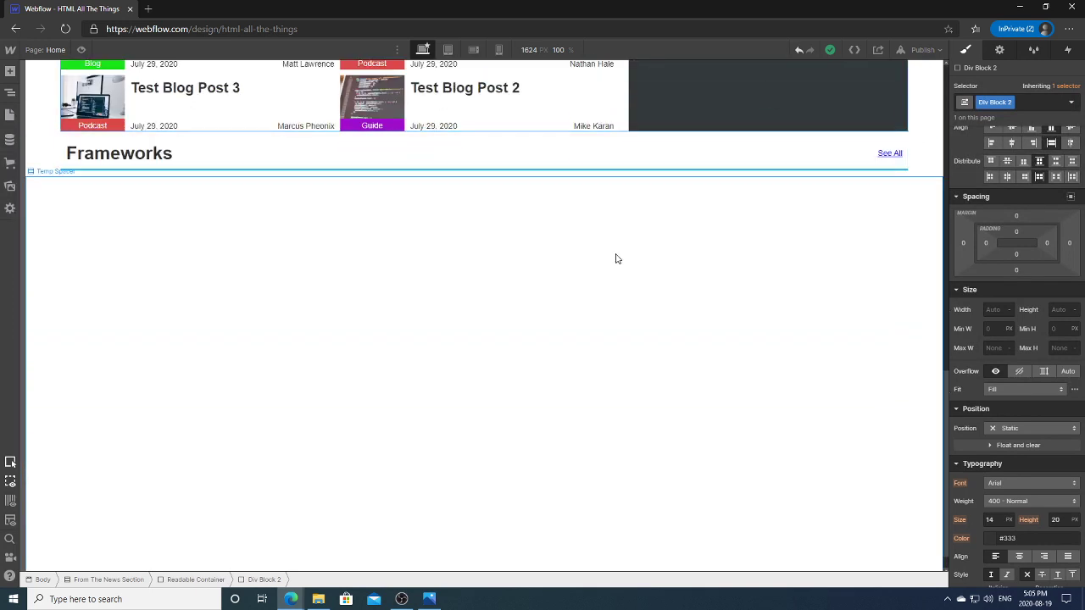
{"action": "left_click", "coordinate": [679, 232]}
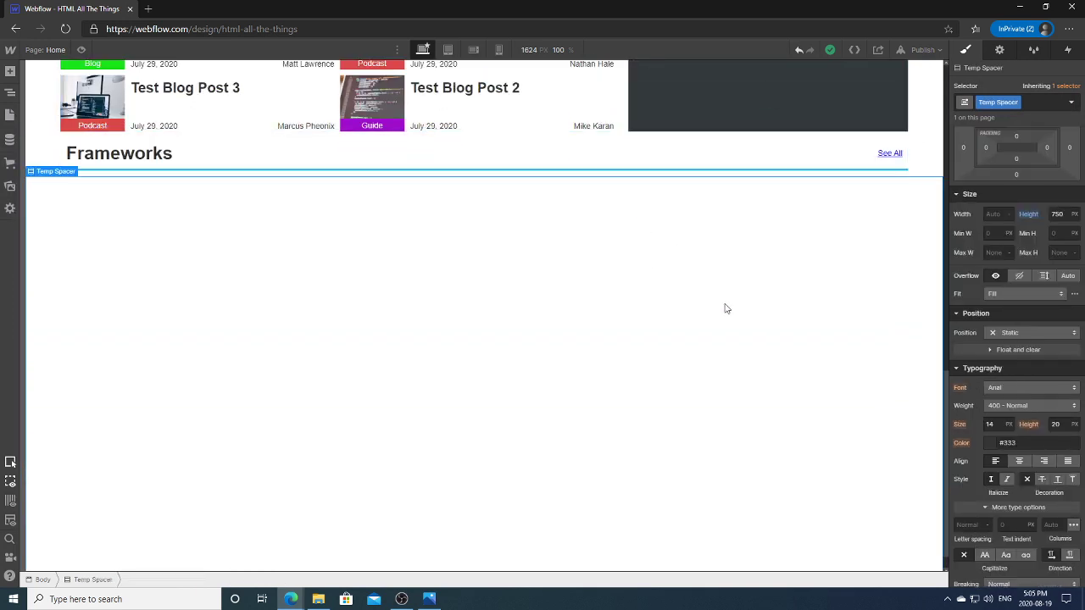
{"action": "scroll", "coordinate": [946, 404], "scroll_direction": "up", "scroll_amount": 5}
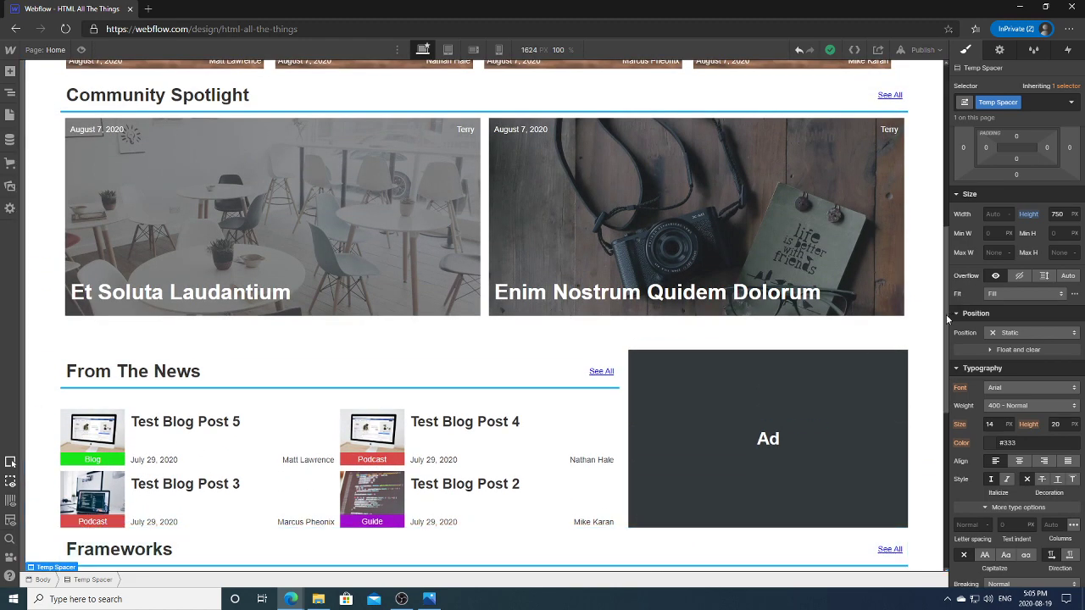
{"action": "left_click_drag", "start_coordinate": [946, 315], "coordinate": [942, 476]}
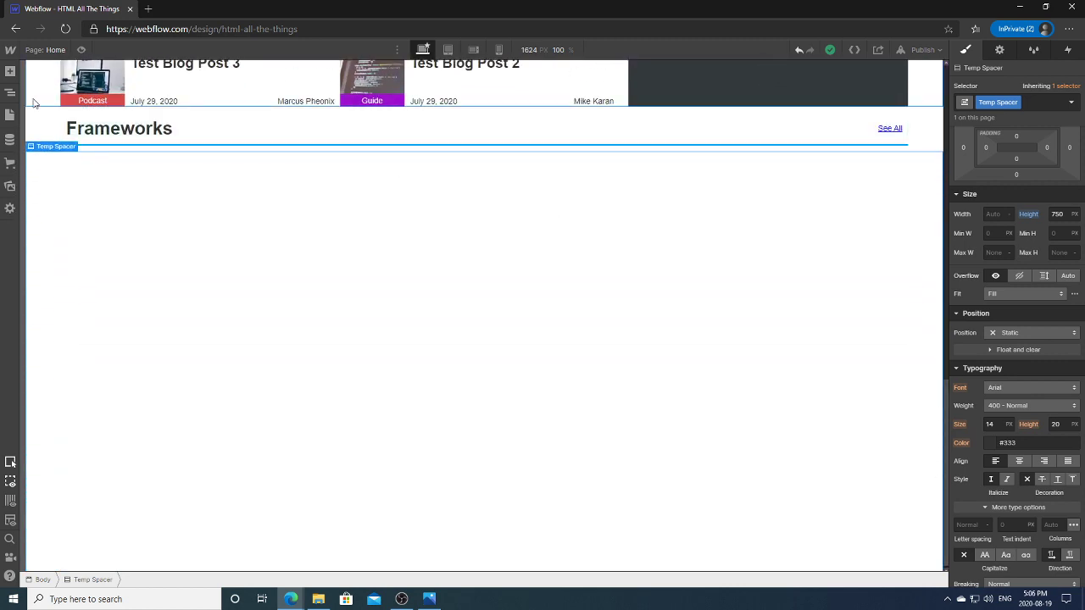
{"action": "left_click", "coordinate": [12, 93]}
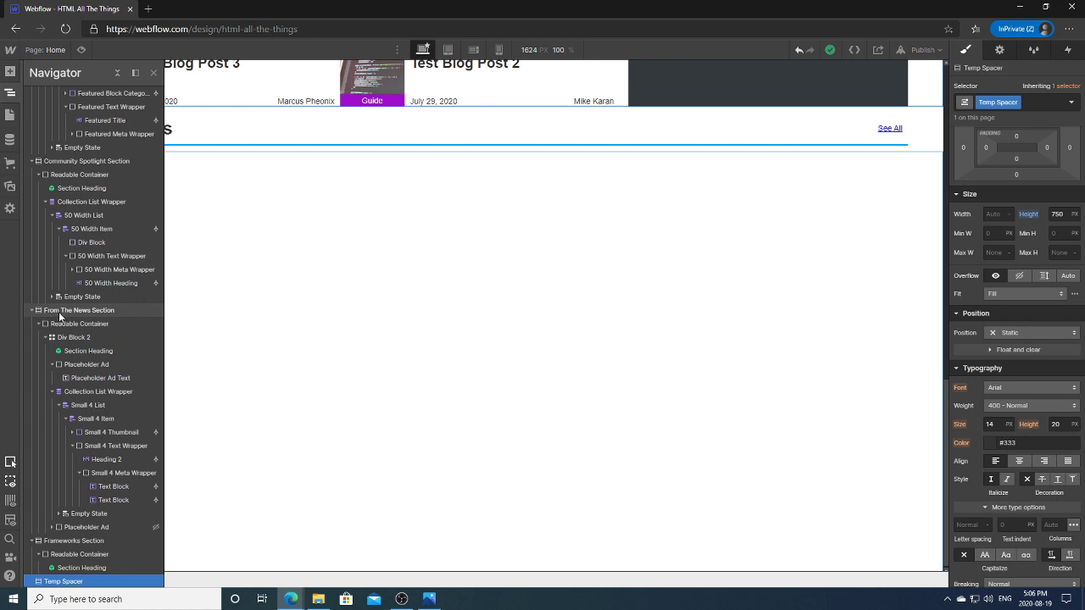
Select Div Block 2 in the Navigator and rename its class to Small 4 Grid.
{"action": "left_click", "coordinate": [74, 543]}
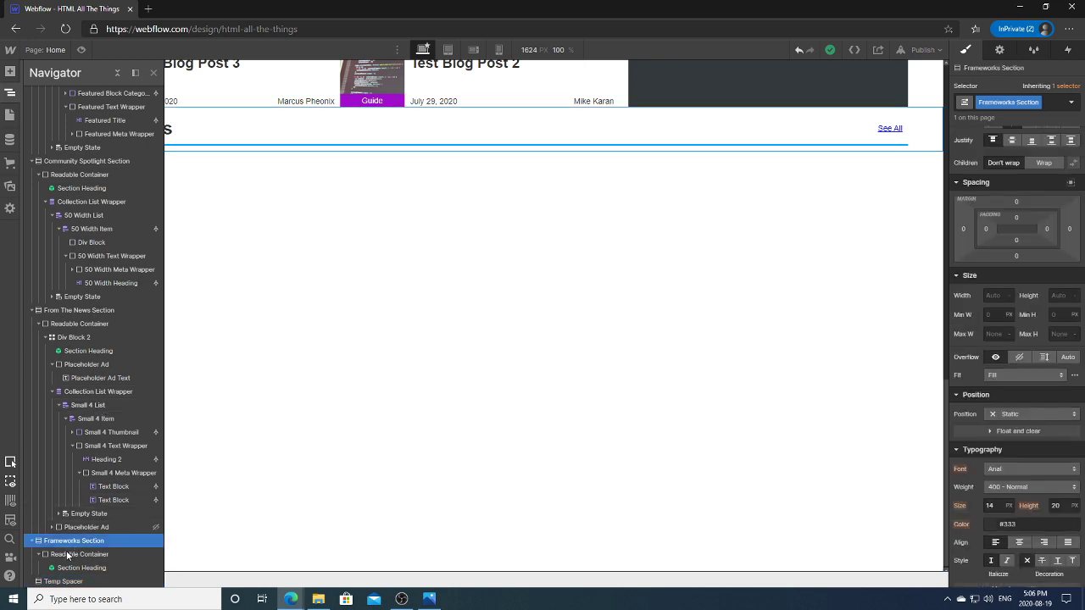
{"action": "left_click", "coordinate": [72, 556]}
{"action": "left_click", "coordinate": [71, 569]}
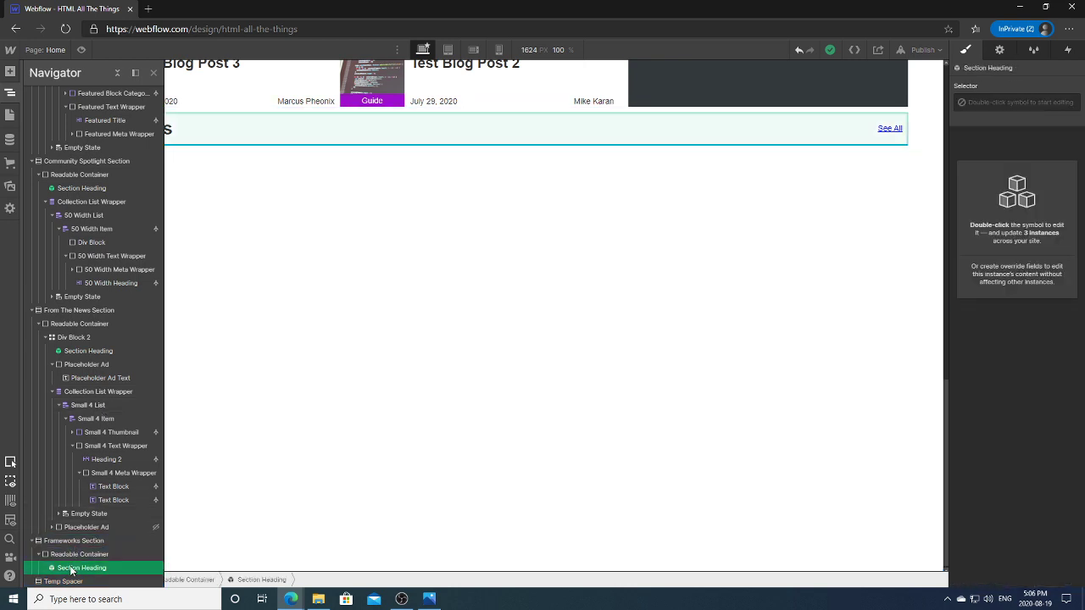
{"action": "left_click", "coordinate": [68, 553]}
{"action": "left_click", "coordinate": [72, 569]}
{"action": "left_click", "coordinate": [88, 339]}
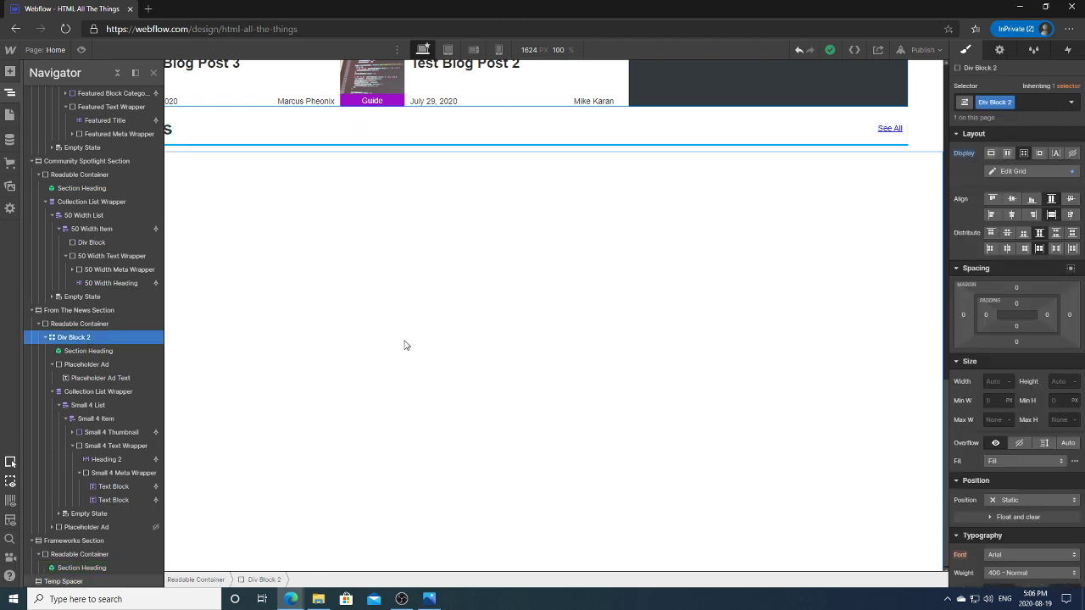
{"action": "left_click", "coordinate": [1009, 101]}
{"action": "left_click", "coordinate": [1000, 119]}
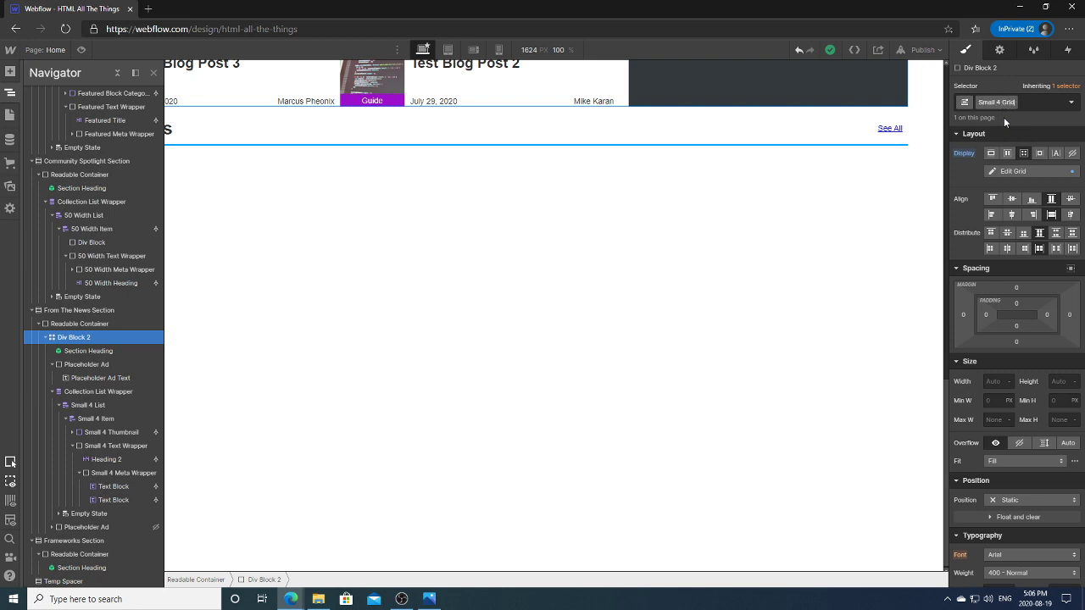
{"action": "key", "text": "Return"}
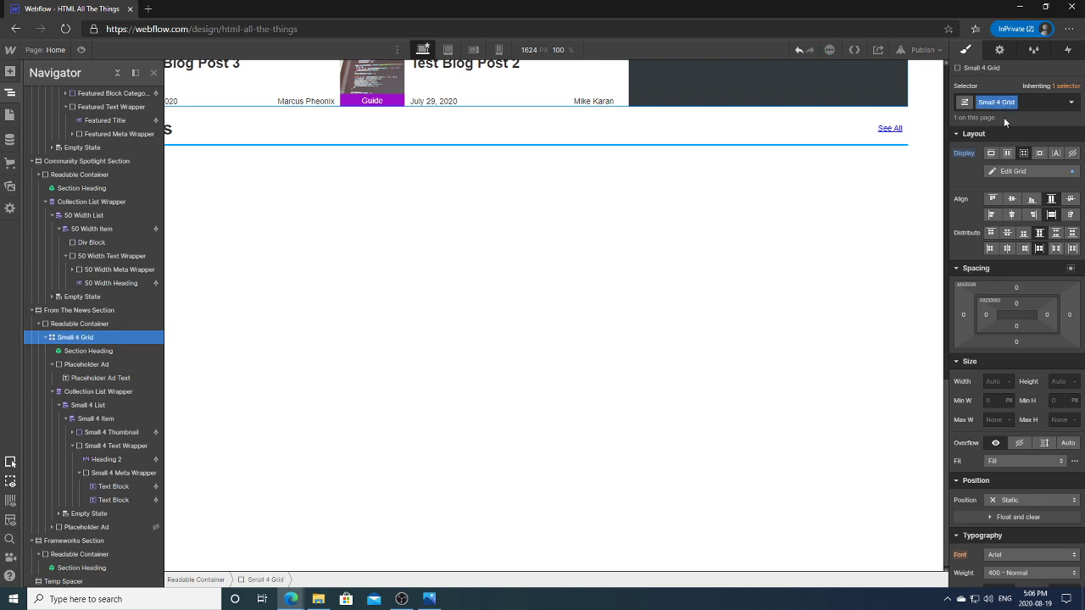
Select the Frameworks Readable Container and reveal it in the Navigator.
{"action": "left_click", "coordinate": [634, 194]}
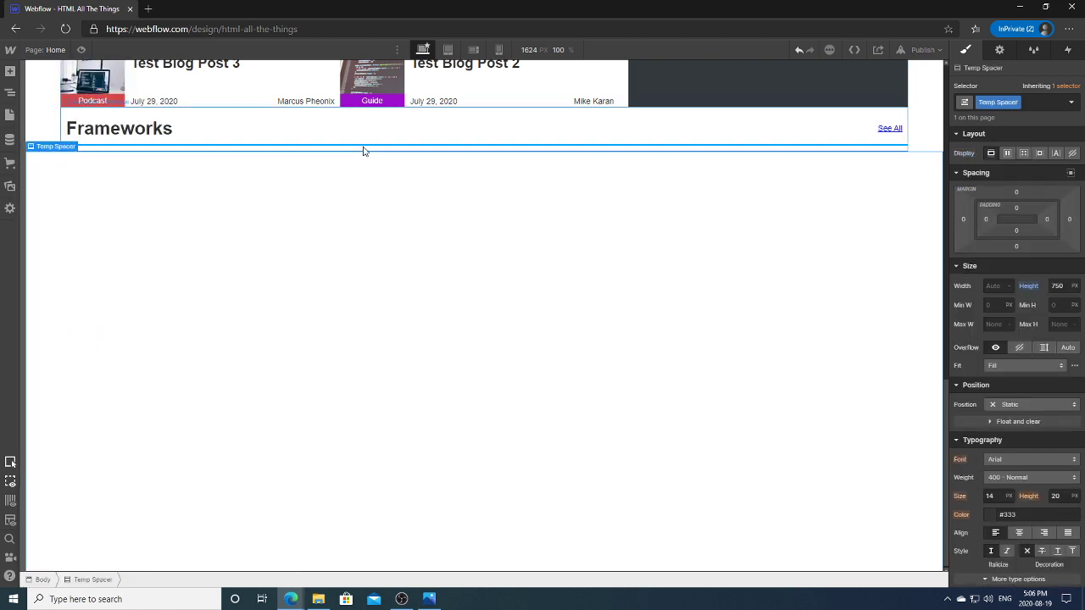
{"action": "left_click", "coordinate": [107, 152]}
{"action": "left_click", "coordinate": [10, 93]}
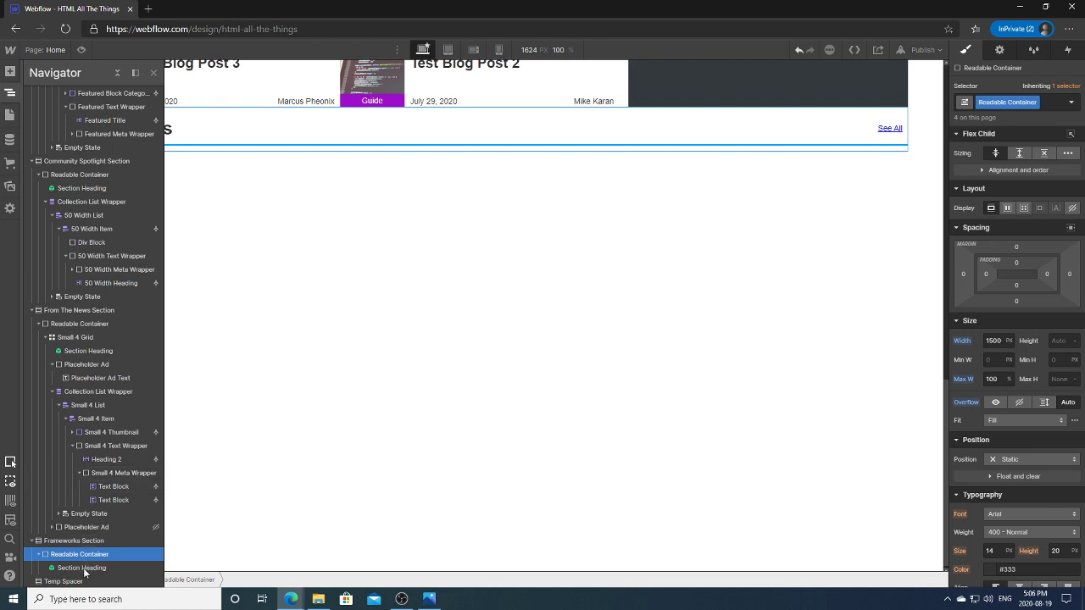
{"action": "left_click_drag", "start_coordinate": [161, 395], "coordinate": [169, 301]}
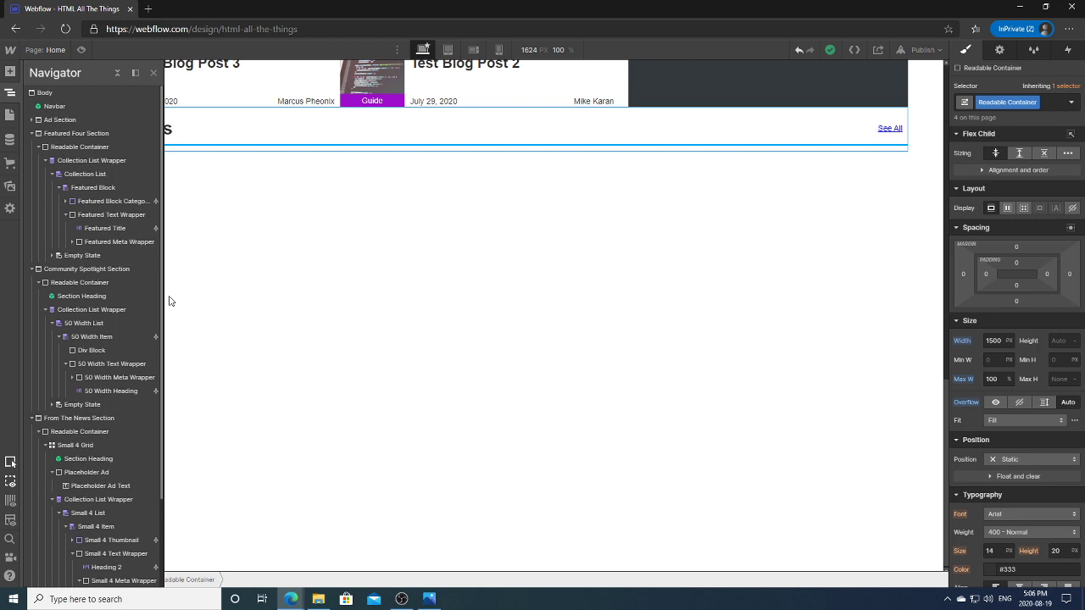
Select the Frameworks section's Readable Container in the Navigator.
{"action": "scroll", "coordinate": [165, 308], "scroll_direction": "down", "scroll_amount": 1}
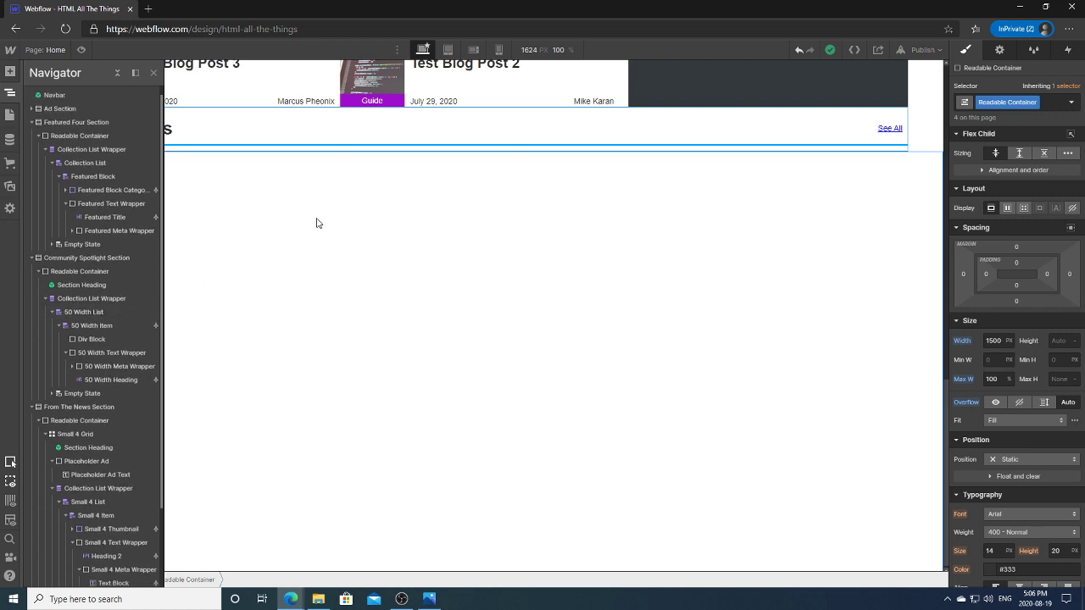
{"action": "left_click", "coordinate": [414, 139]}
{"action": "left_click", "coordinate": [10, 93]}
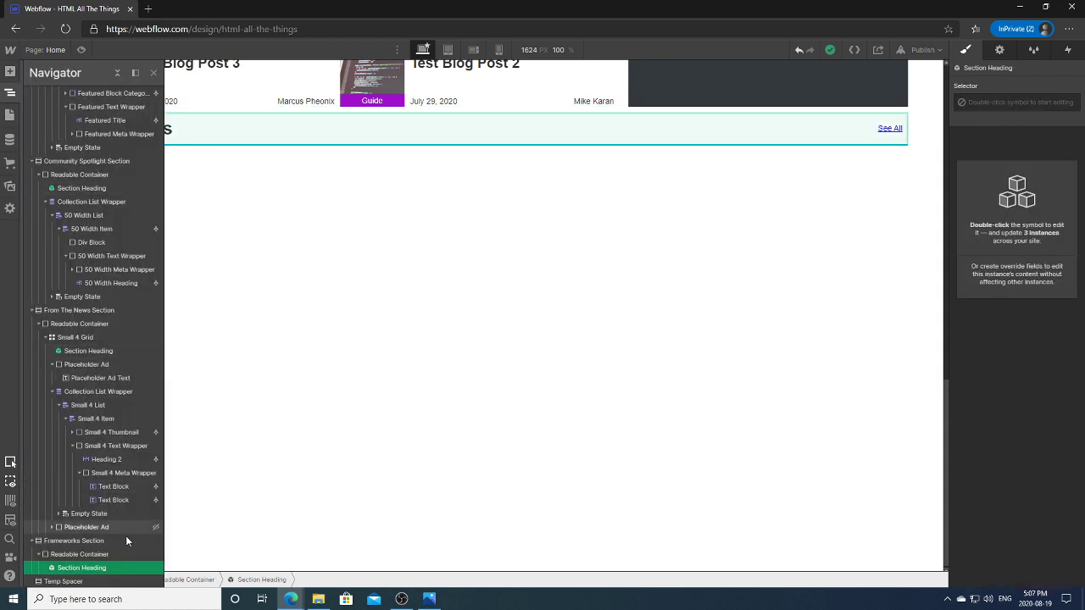
{"action": "left_click", "coordinate": [81, 555]}
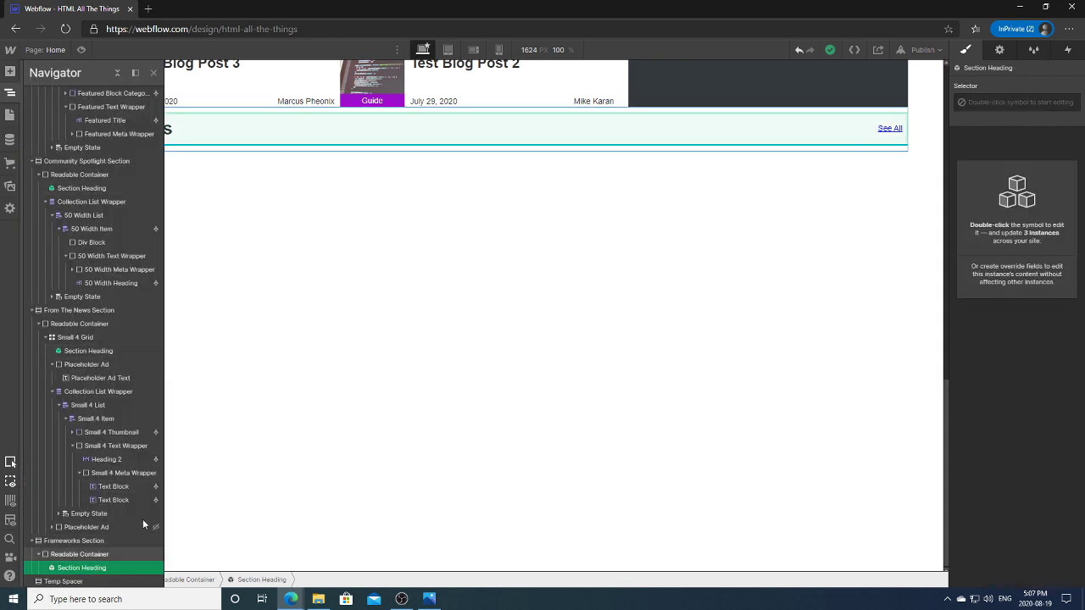
Add a Collection List under the Frameworks heading with Source set to Frameworks.
{"action": "left_click", "coordinate": [10, 71]}
{"action": "left_click", "coordinate": [46, 511]}
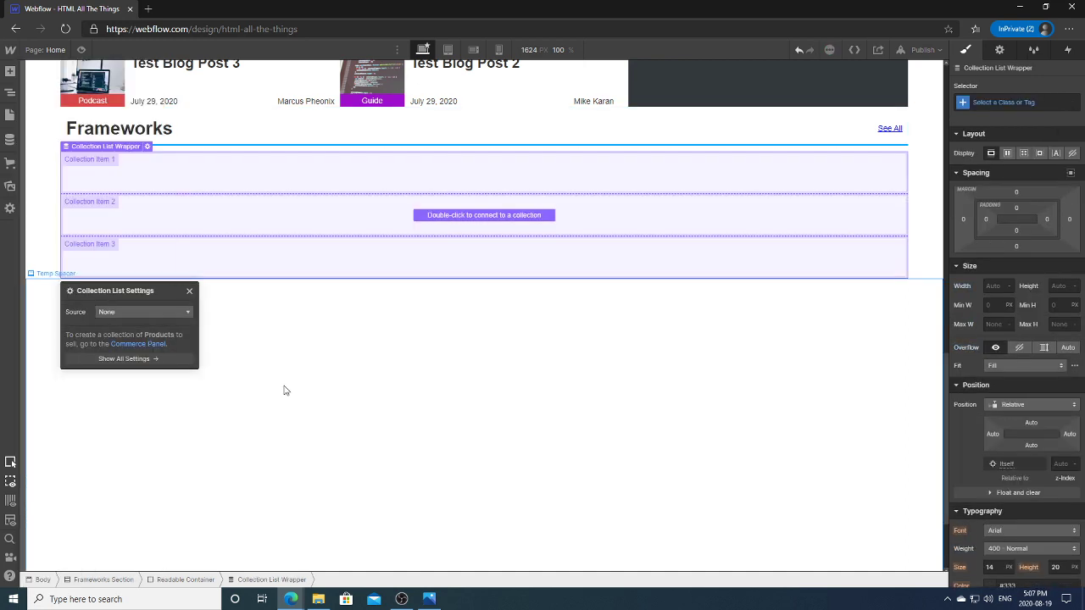
{"action": "left_click", "coordinate": [145, 311]}
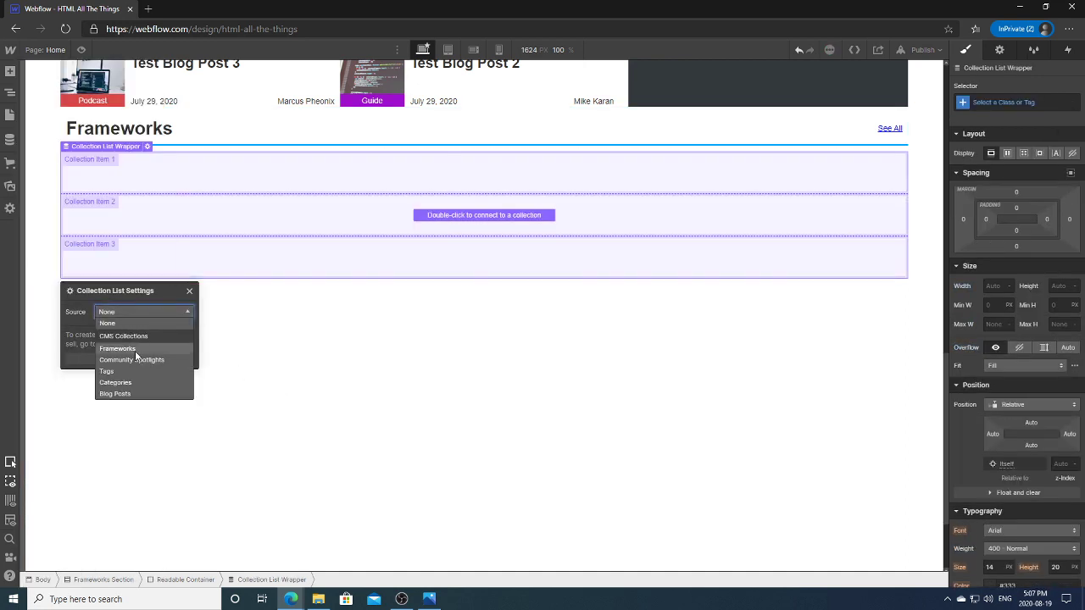
{"action": "left_click", "coordinate": [135, 349]}
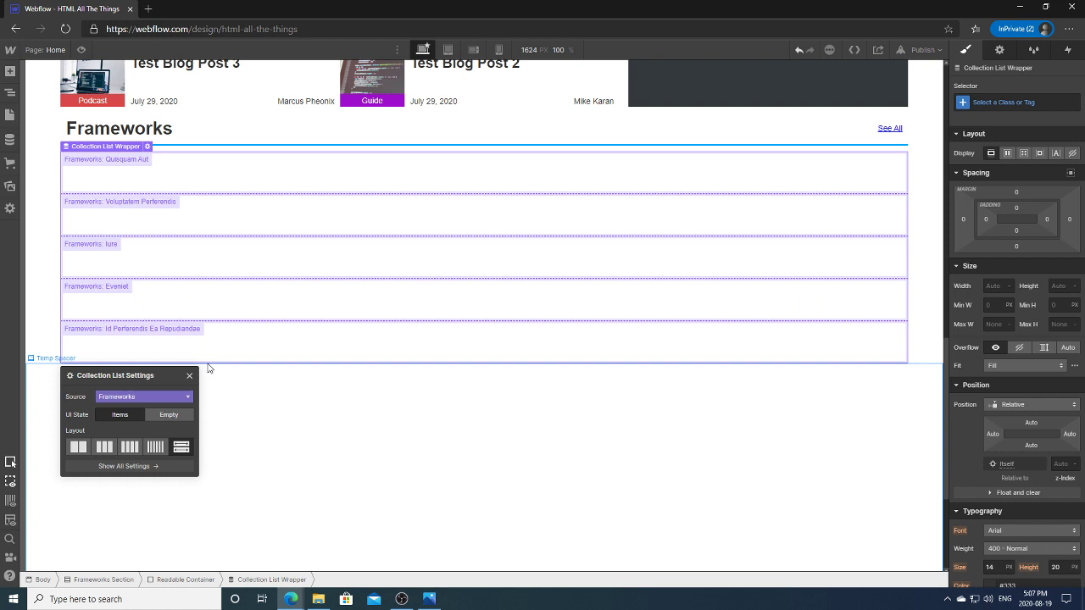
{"action": "left_click", "coordinate": [10, 93]}
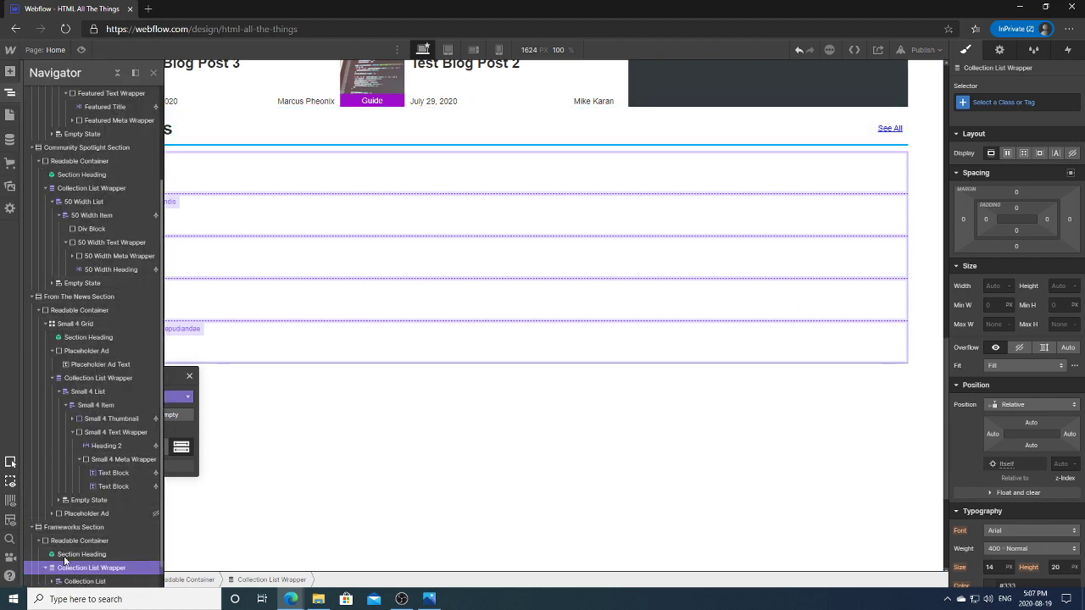
Give the Frameworks collection list the class Box List.
{"action": "left_click_drag", "start_coordinate": [162, 433], "coordinate": [162, 508]}
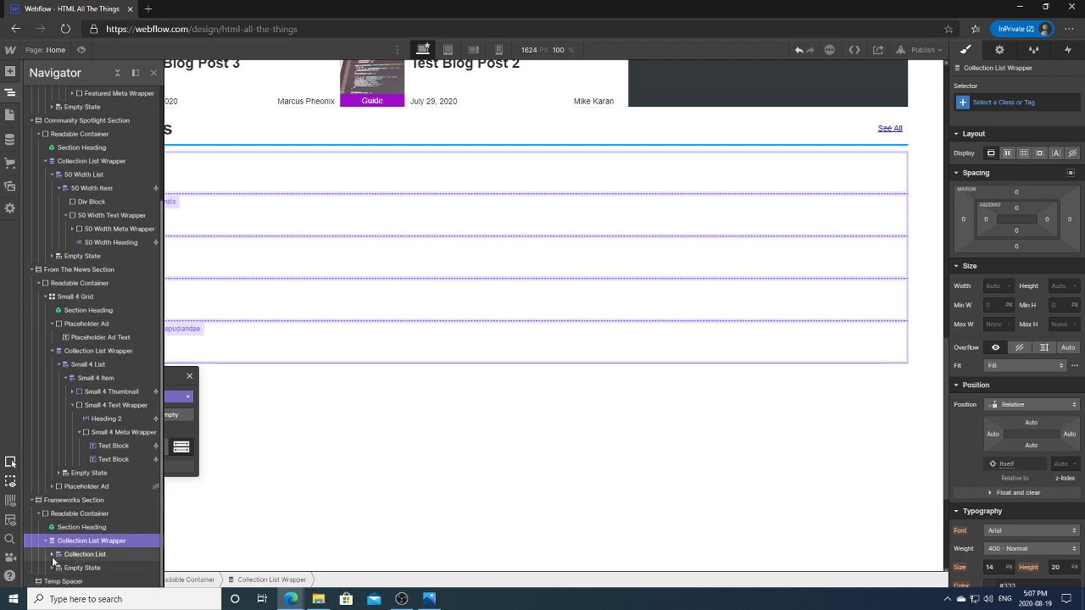
{"action": "left_click", "coordinate": [52, 554]}
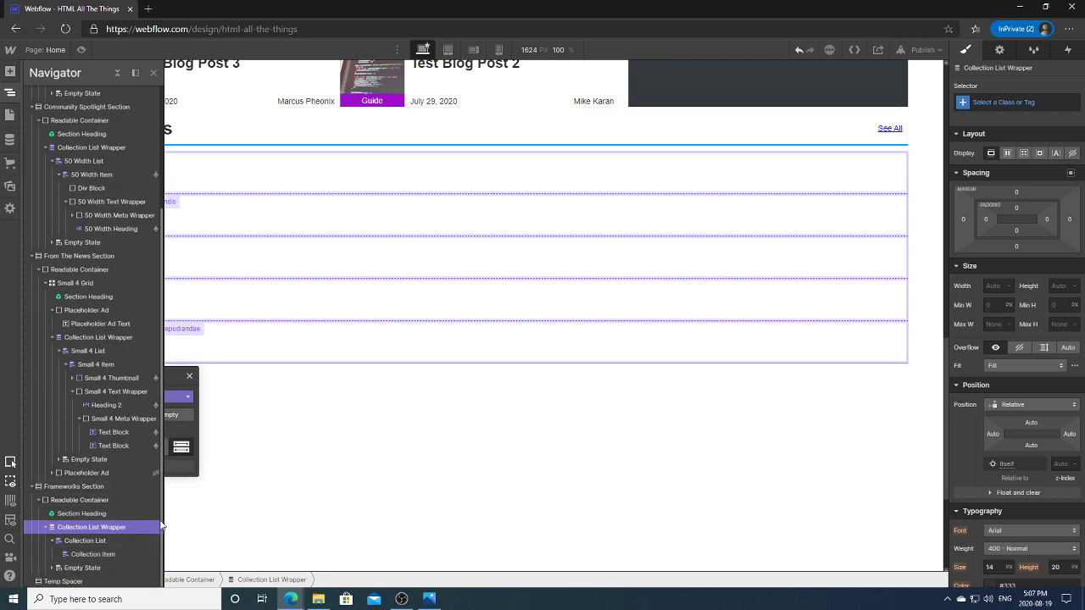
{"action": "left_click", "coordinate": [93, 542]}
{"action": "left_click", "coordinate": [1013, 102]}
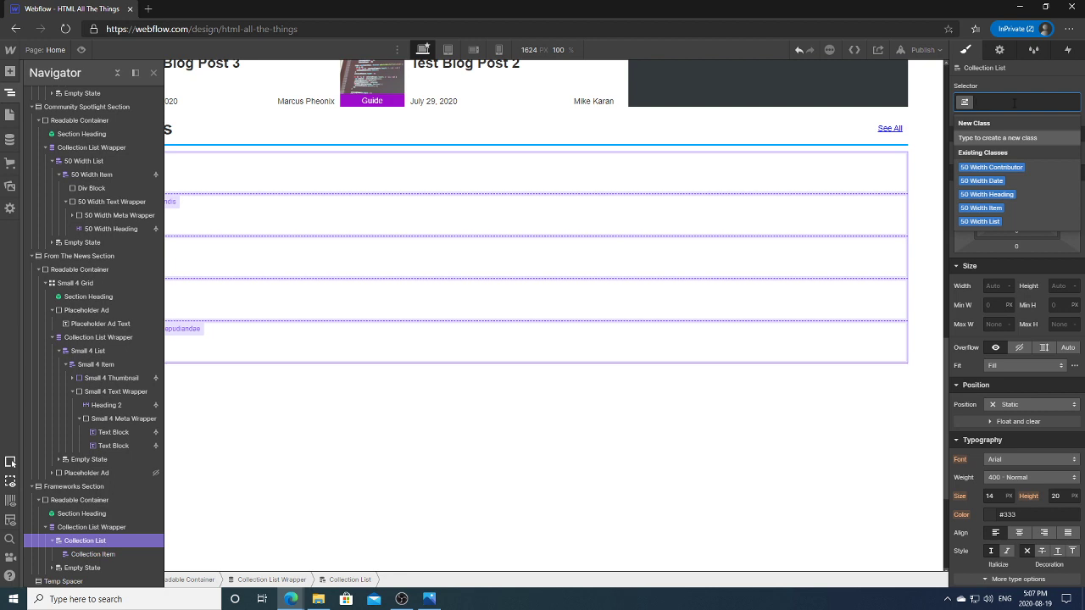
{"action": "type", "text": "Box List"}
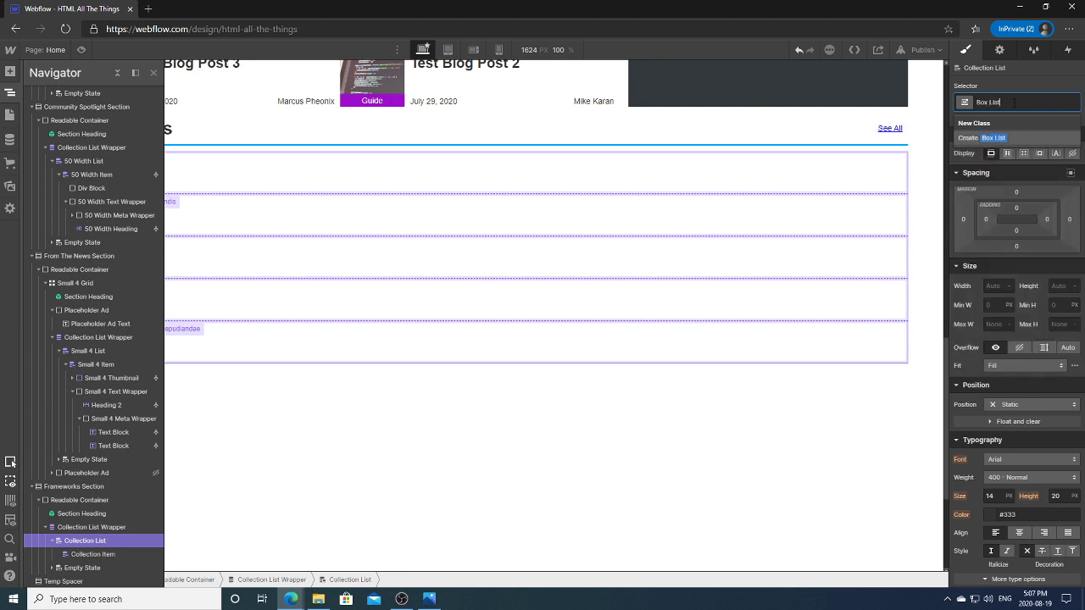
{"action": "key", "text": "Return"}
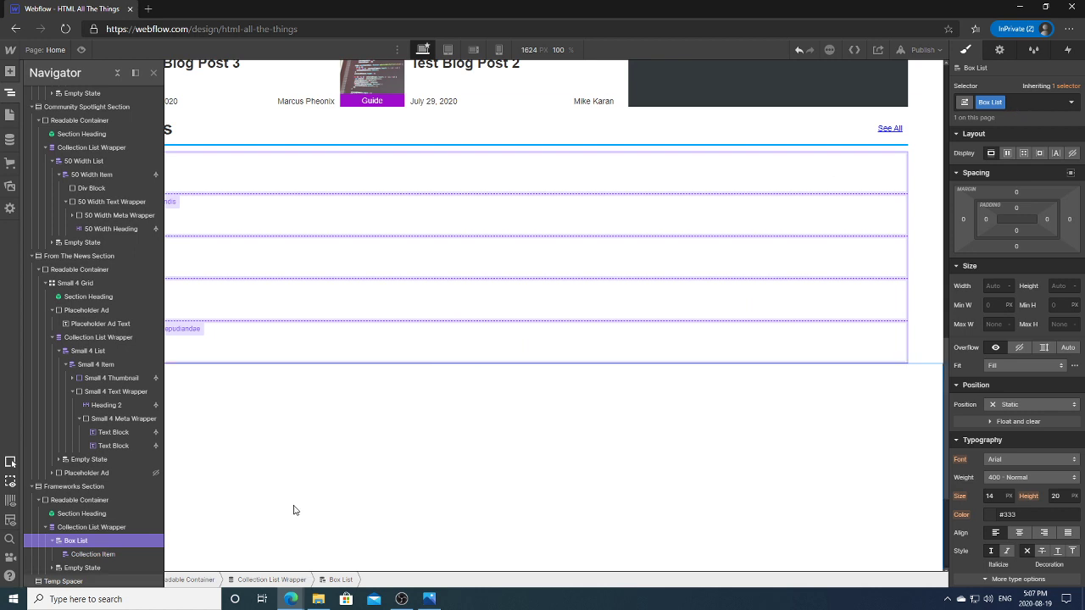
Give the collection item inside the list the class Box.
{"action": "left_click", "coordinate": [93, 555]}
{"action": "left_click", "coordinate": [1031, 105]}
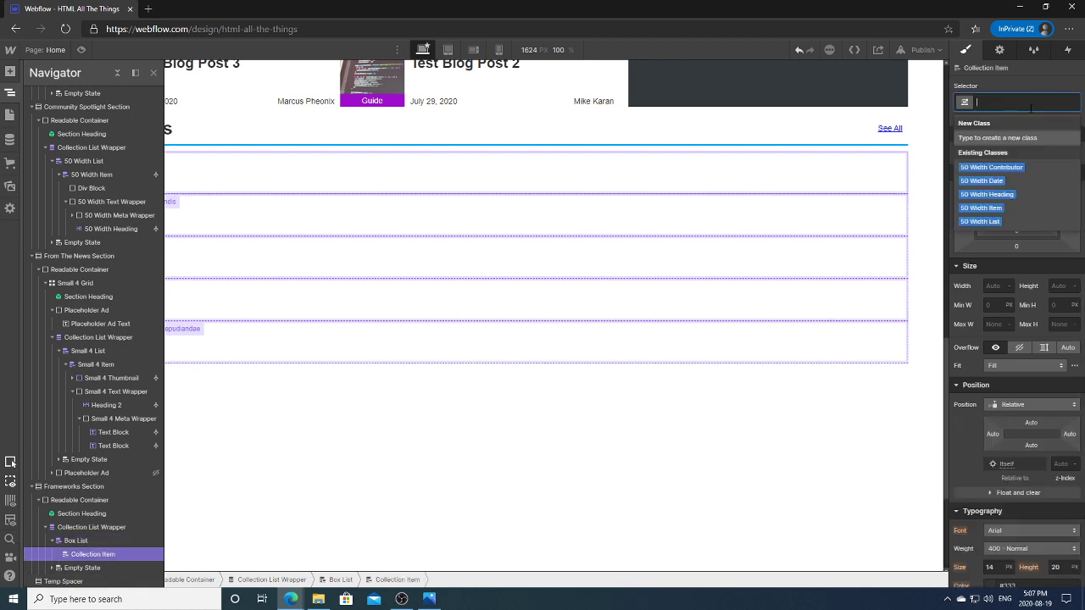
{"action": "type", "text": "Box"}
{"action": "key", "text": "Return"}
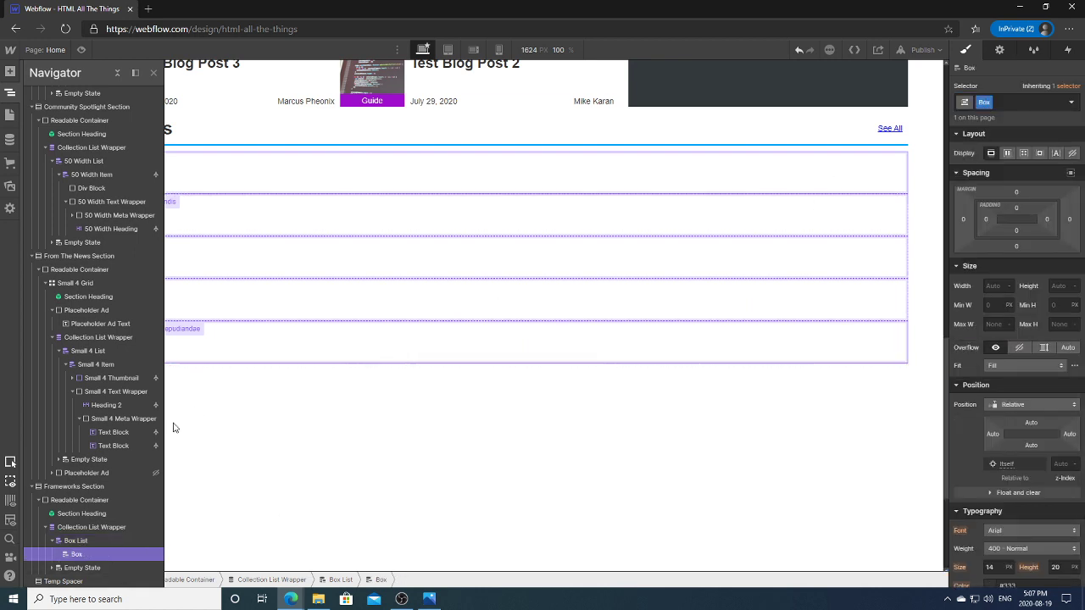
{"action": "left_click", "coordinate": [83, 543]}
{"action": "left_click", "coordinate": [75, 557]}
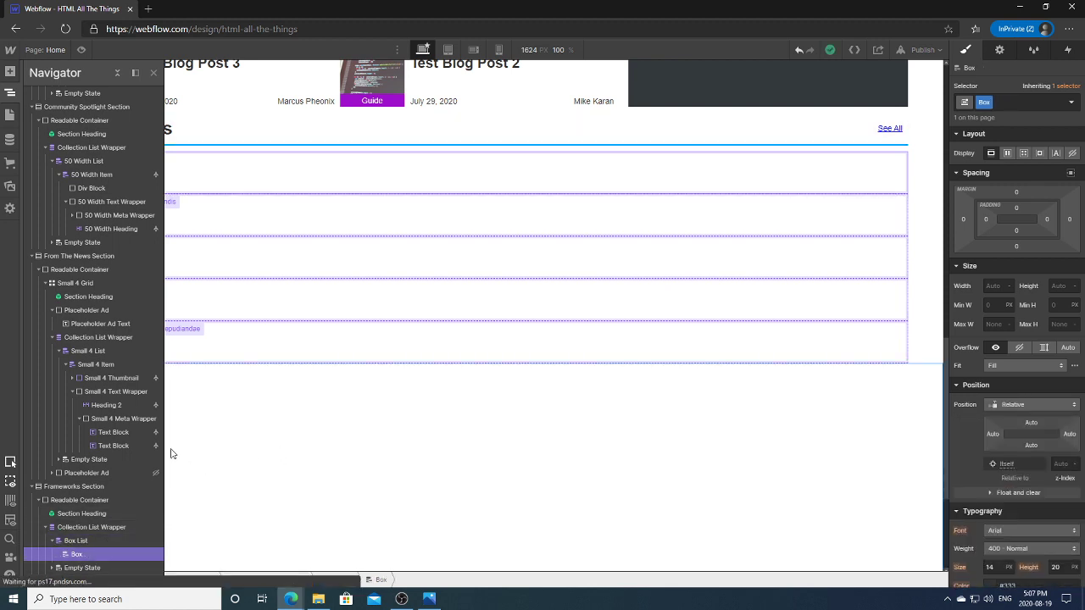
Set Box List to flex display with centred align and justify.
{"action": "left_click", "coordinate": [91, 544]}
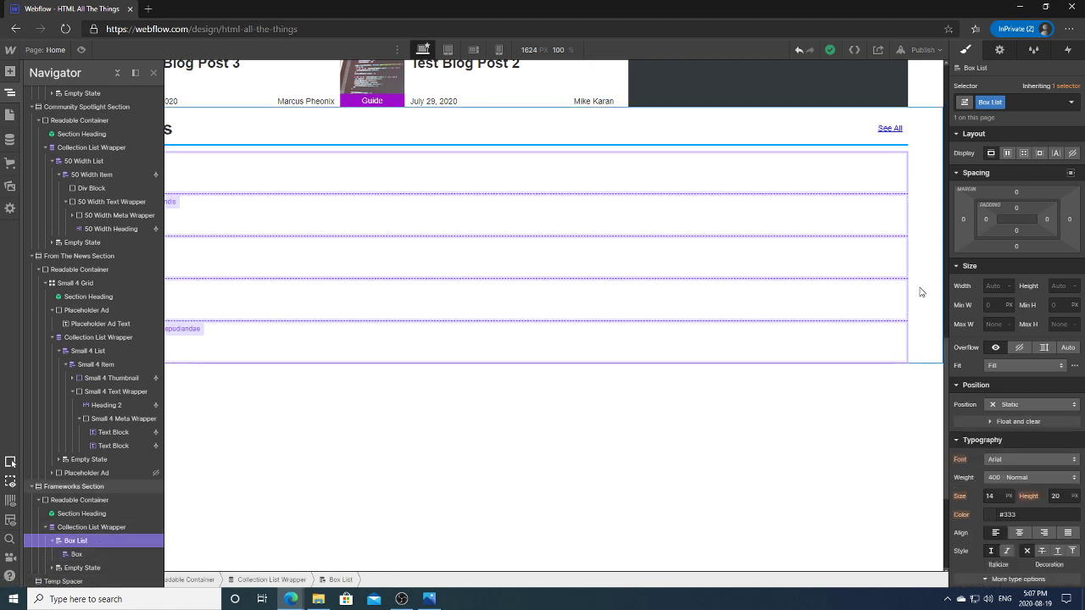
{"action": "left_click", "coordinate": [1007, 154]}
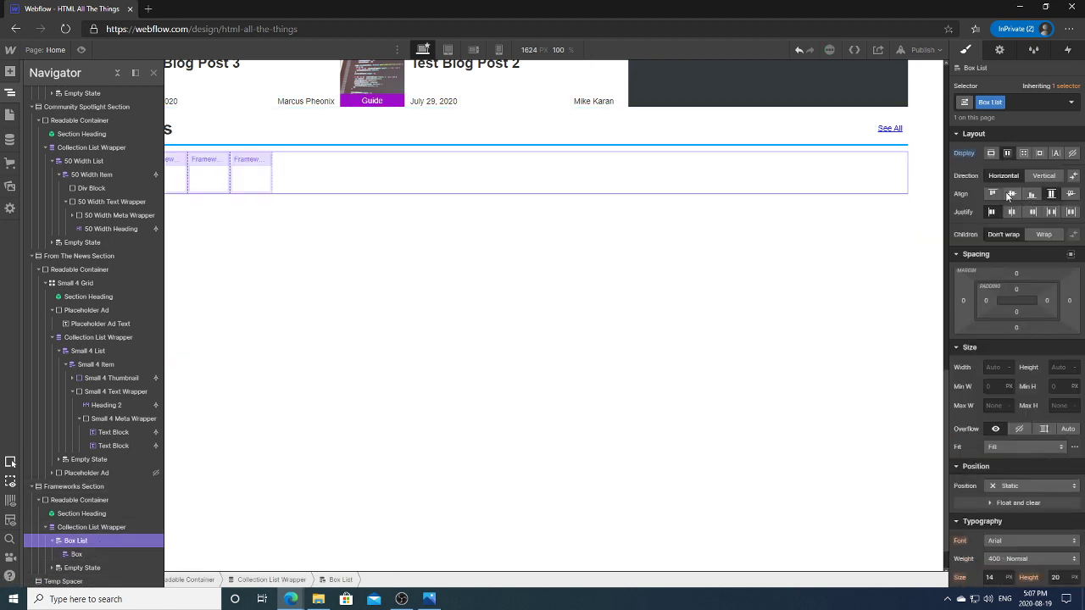
{"action": "left_click", "coordinate": [1009, 195]}
{"action": "left_click", "coordinate": [1010, 213]}
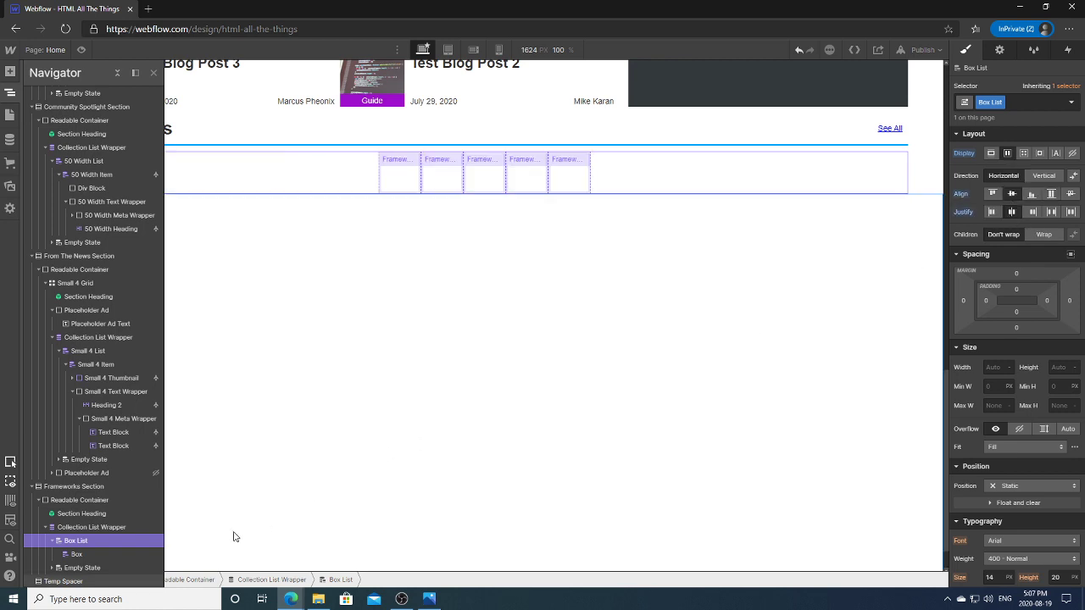
Enable children wrap on Box List so boxes flow onto new rows.
{"action": "left_click", "coordinate": [112, 555]}
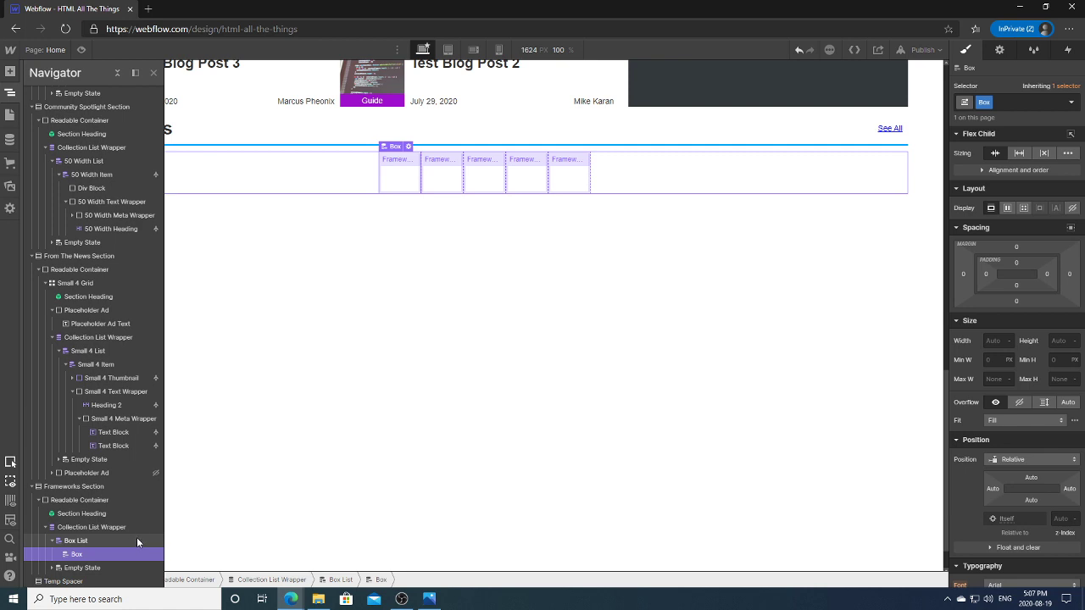
{"action": "left_click", "coordinate": [562, 175]}
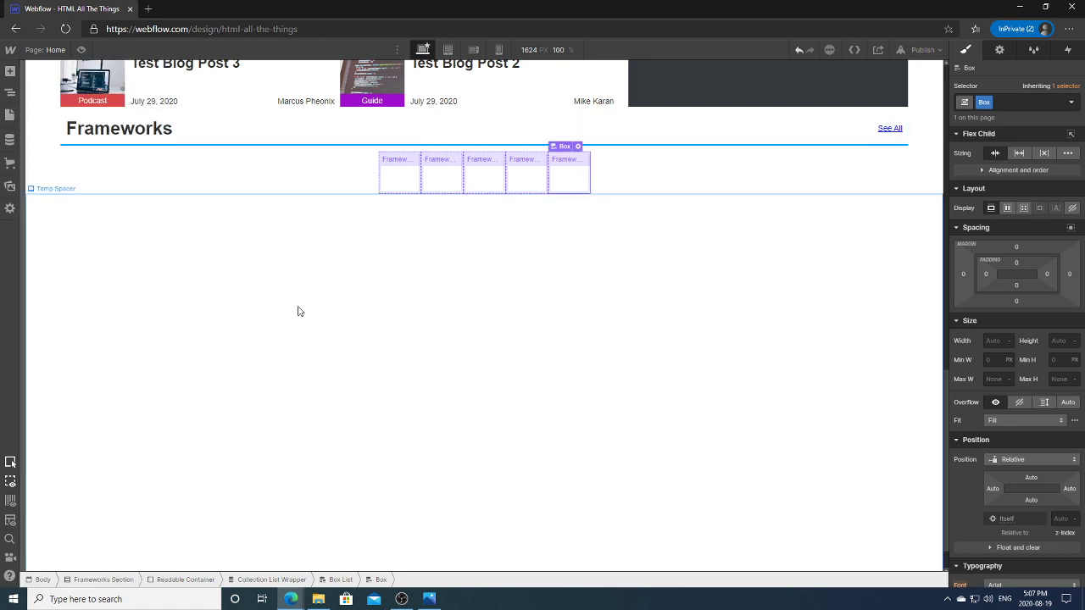
{"action": "left_click", "coordinate": [11, 91]}
{"action": "left_click", "coordinate": [74, 526]}
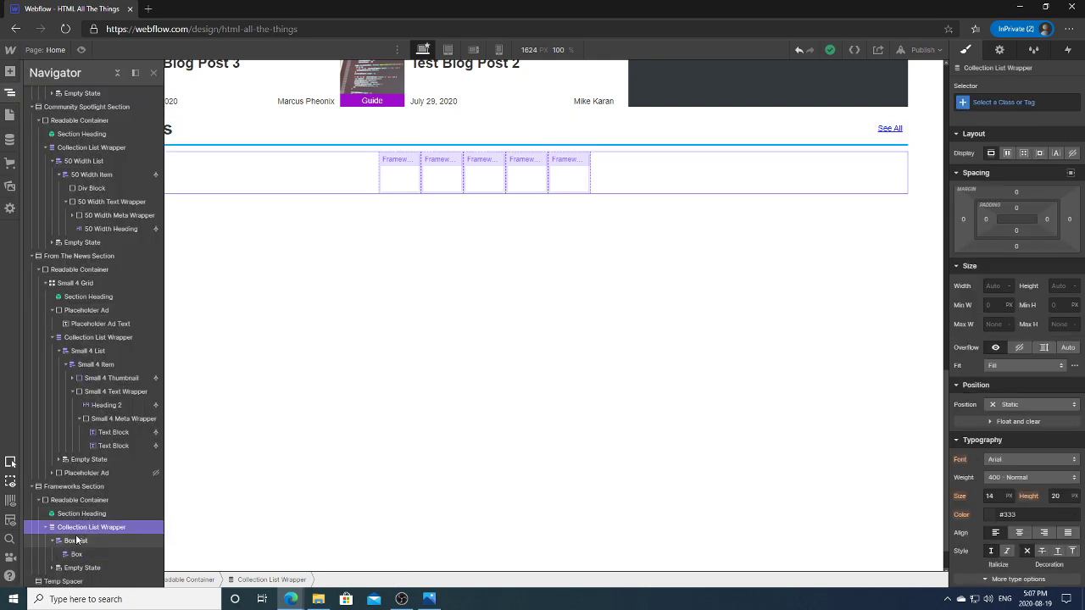
{"action": "left_click", "coordinate": [76, 540]}
{"action": "left_click", "coordinate": [1044, 235]}
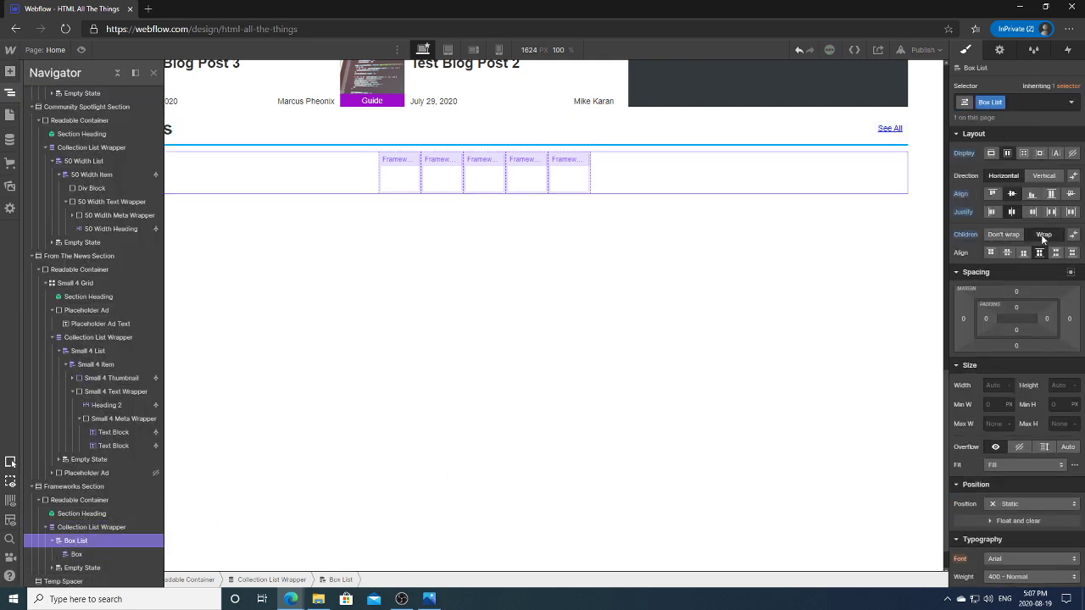
Set the Box width to 33.3333%.
{"action": "left_click", "coordinate": [77, 553]}
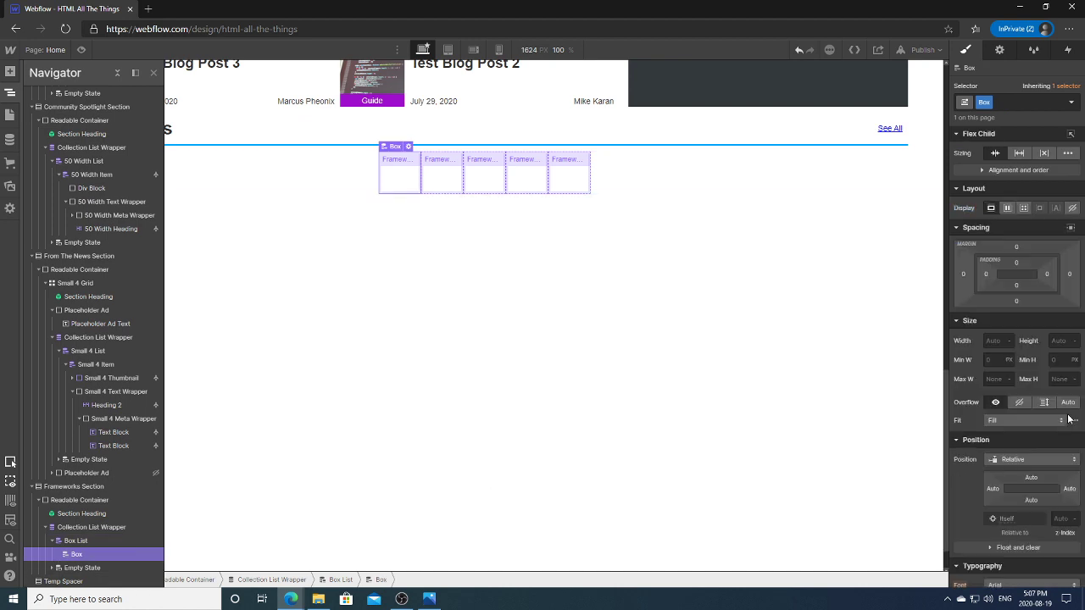
{"action": "left_click", "coordinate": [996, 341]}
{"action": "type", "text": "33.3333"}
{"action": "key", "text": "Return"}
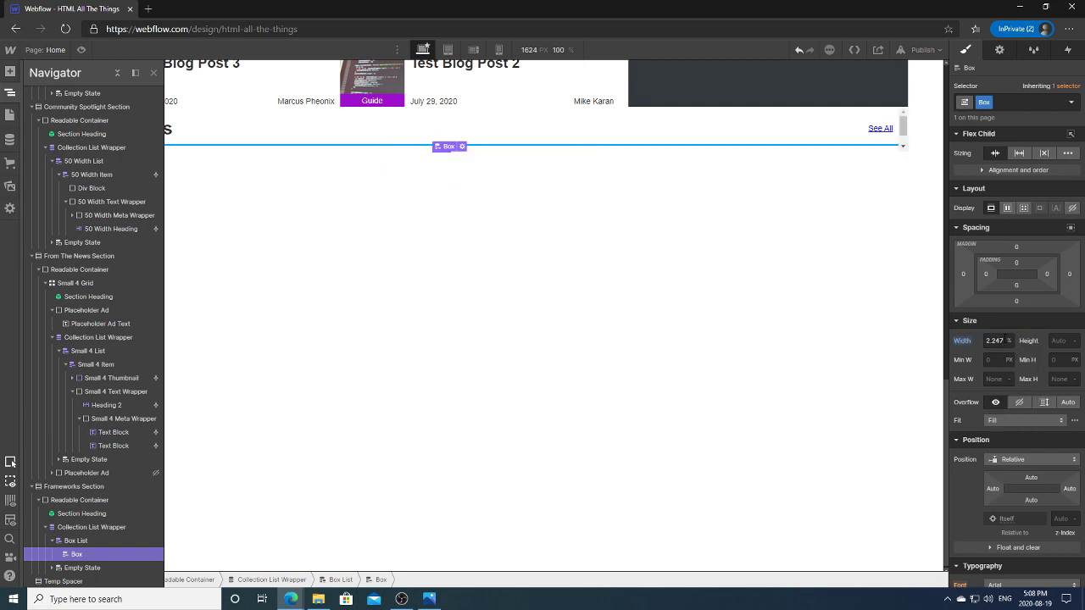
{"action": "left_click", "coordinate": [996, 341]}
{"action": "type", "text": "33.3333"}
{"action": "key", "text": "Return"}
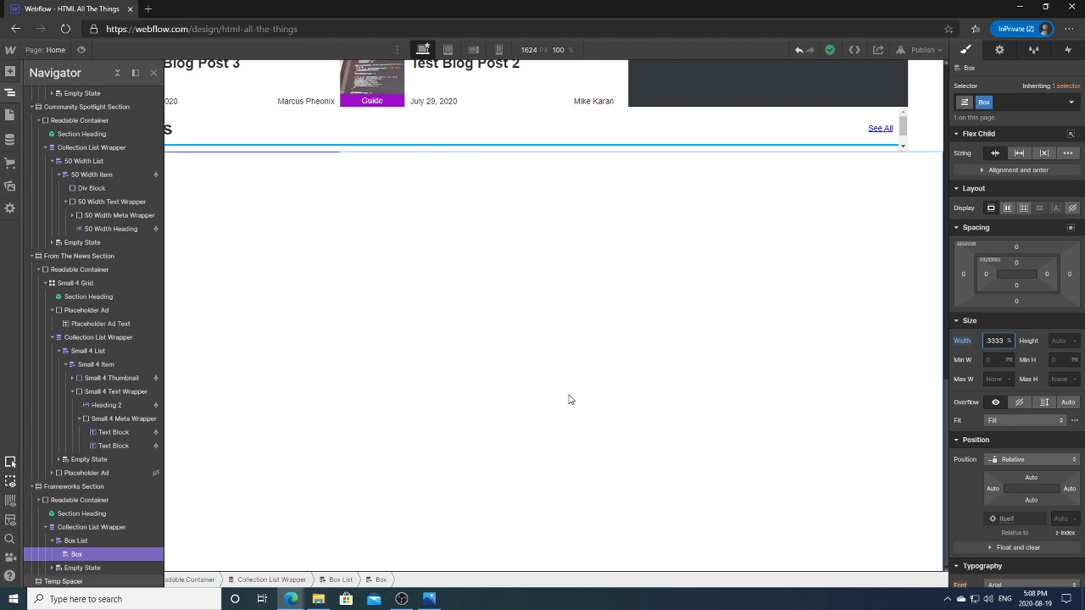
Set the Box height to 250 px and check the first Framework box.
{"action": "left_click", "coordinate": [1061, 339]}
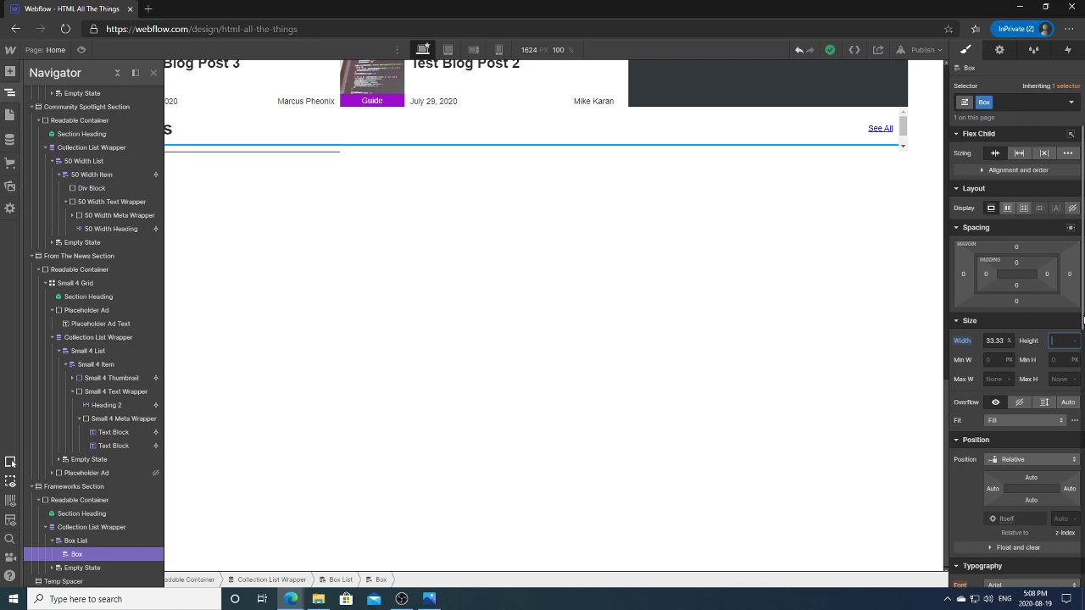
{"action": "left_click", "coordinate": [1074, 340]}
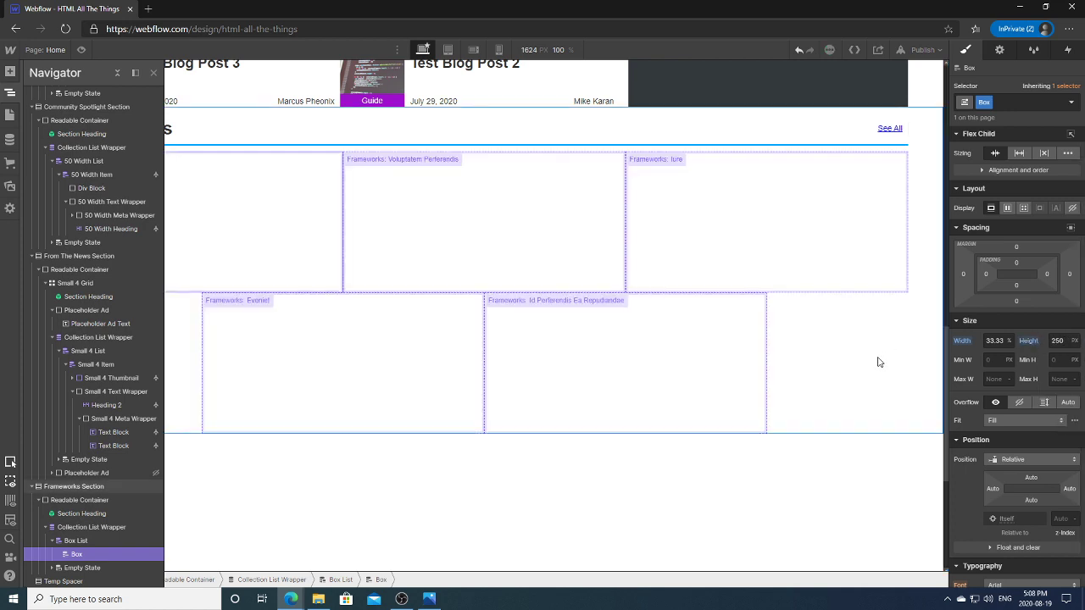
{"action": "left_click", "coordinate": [936, 387]}
{"action": "left_click", "coordinate": [286, 238]}
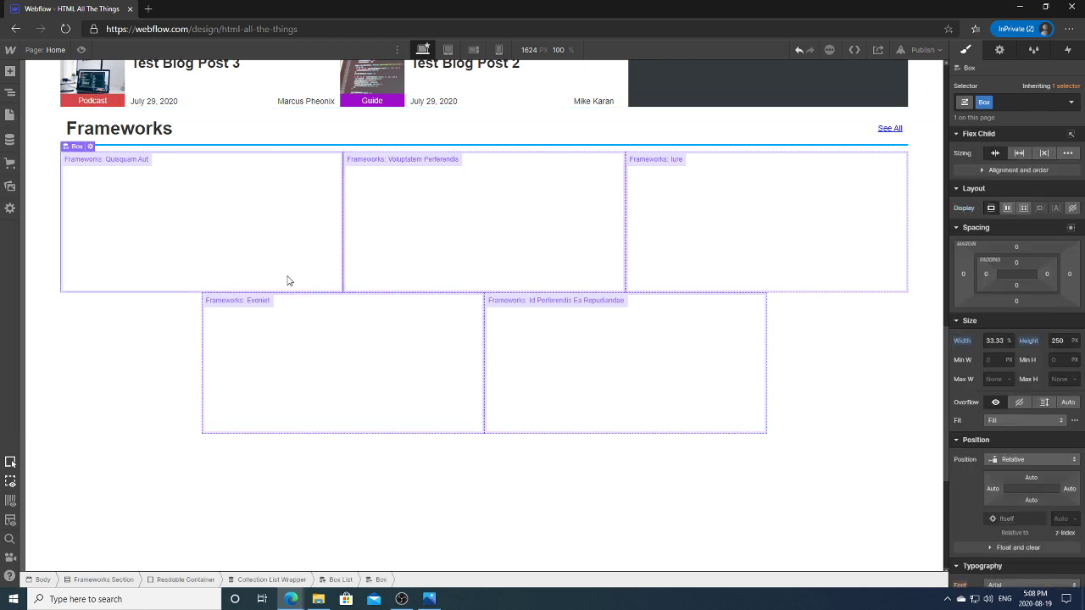
{"action": "left_click", "coordinate": [11, 93]}
{"action": "left_click", "coordinate": [11, 96]}
{"action": "left_click", "coordinate": [11, 95]}
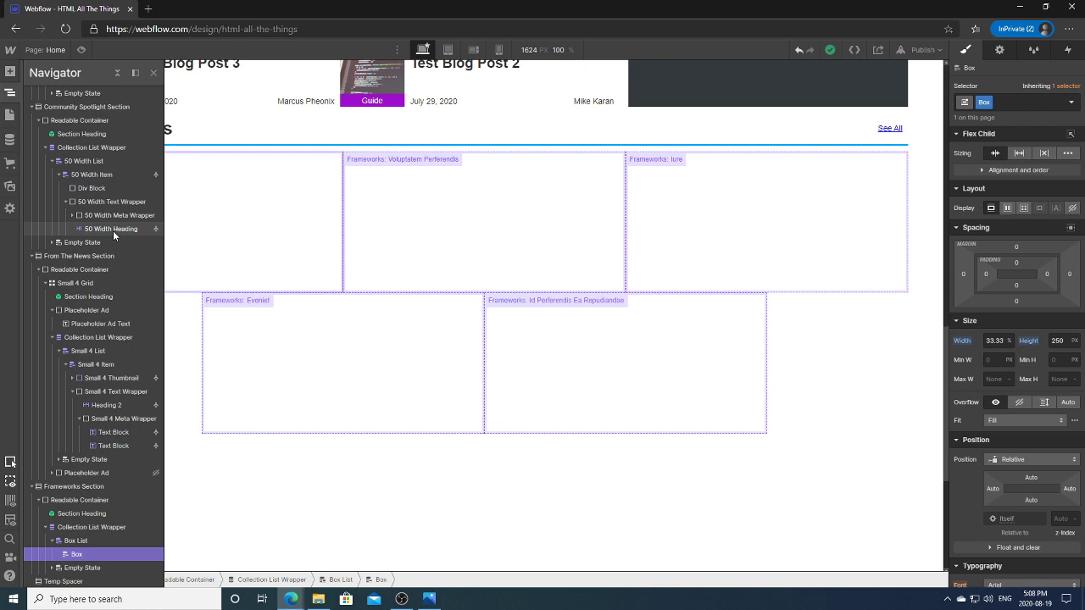
Inspect the featured card's category wrapper and Category Text styling.
{"action": "scroll", "coordinate": [164, 352], "scroll_direction": "up", "scroll_amount": 1}
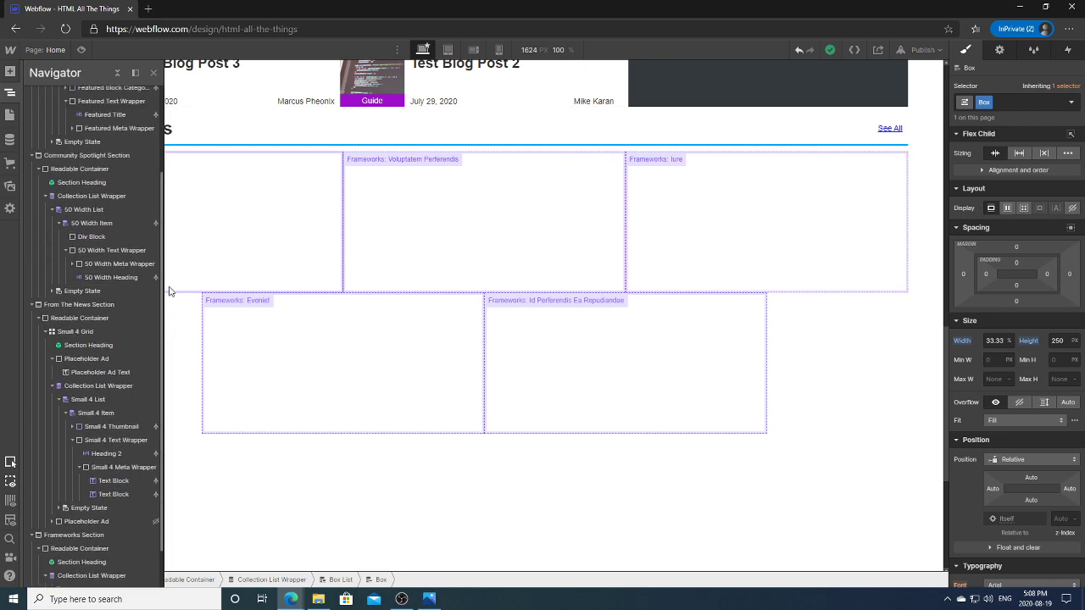
{"action": "scroll", "coordinate": [93, 204], "scroll_direction": "up", "scroll_amount": 1}
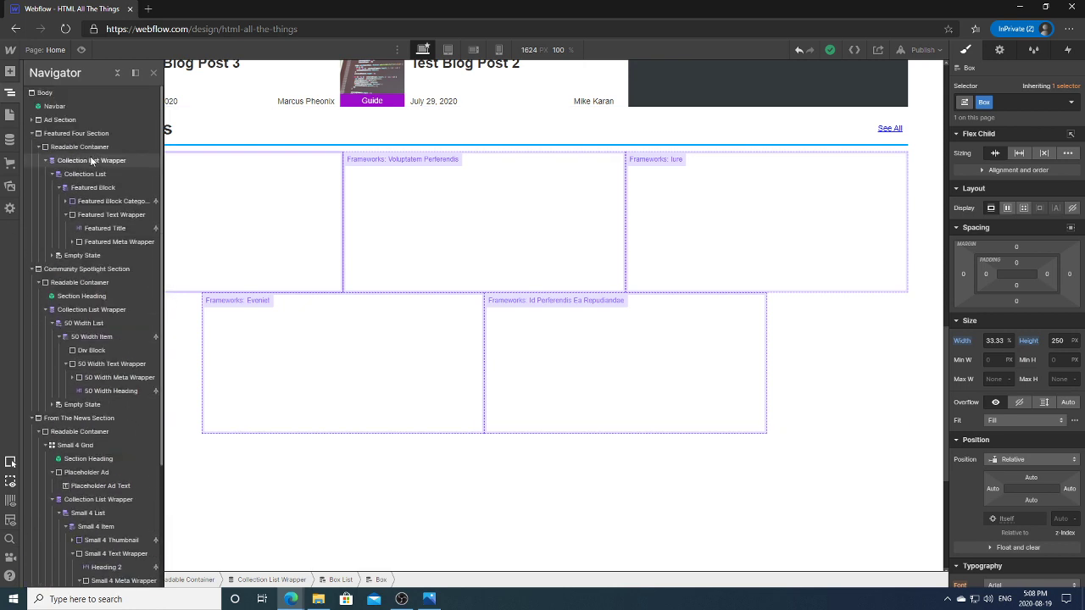
{"action": "left_click", "coordinate": [67, 201]}
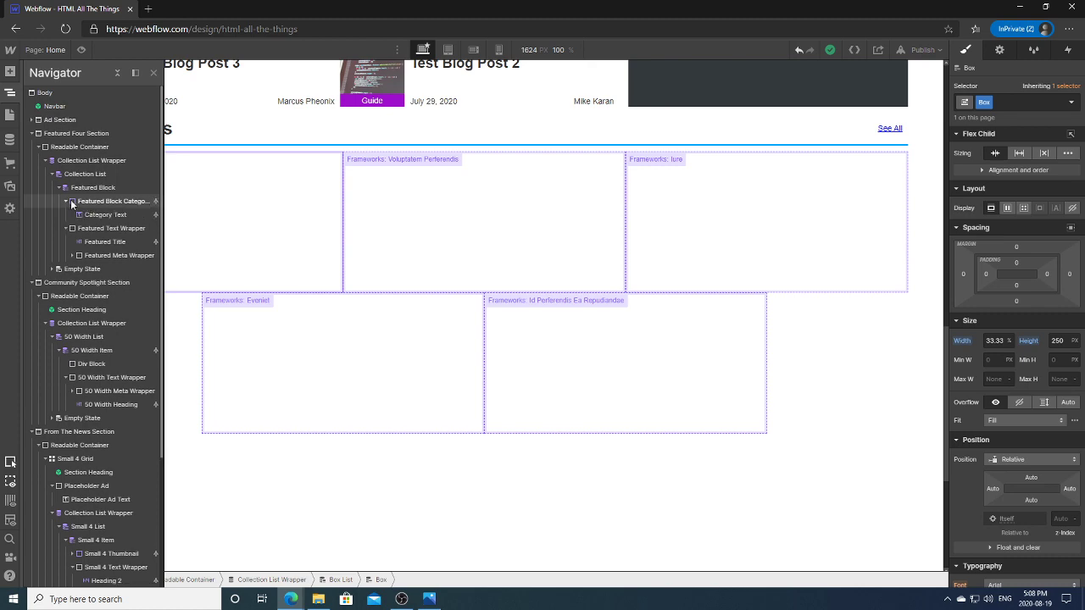
{"action": "left_click", "coordinate": [94, 203]}
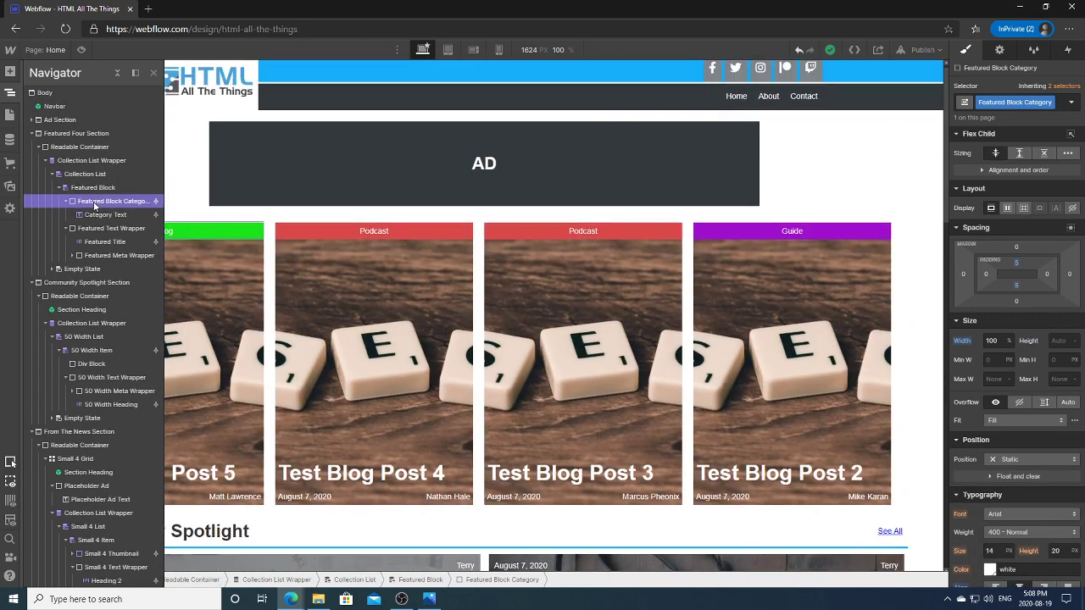
{"action": "left_click", "coordinate": [94, 215]}
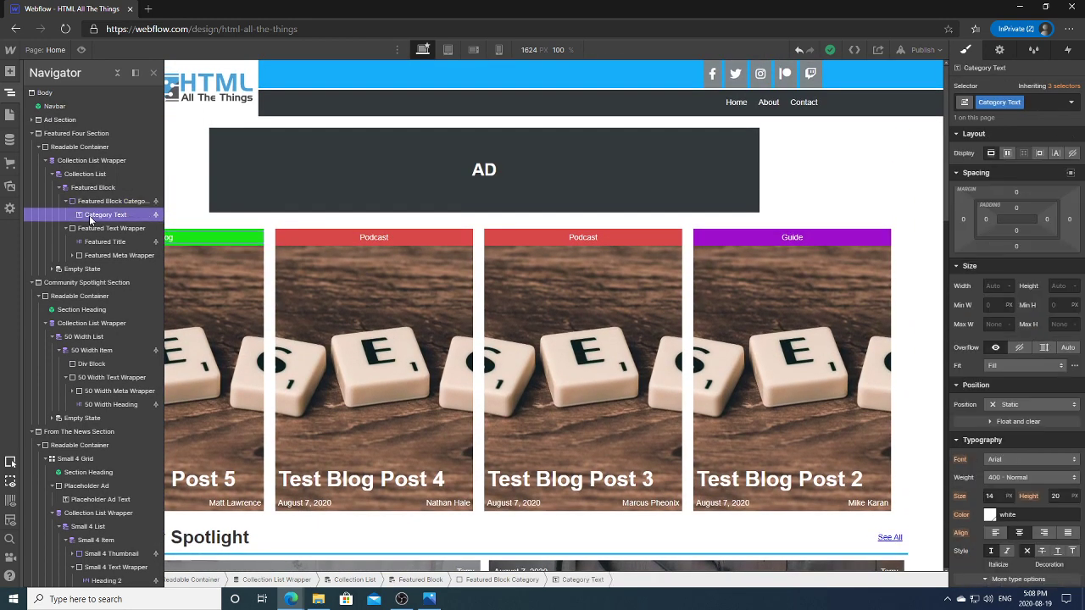
{"action": "scroll", "coordinate": [157, 340], "scroll_direction": "down", "scroll_amount": 4}
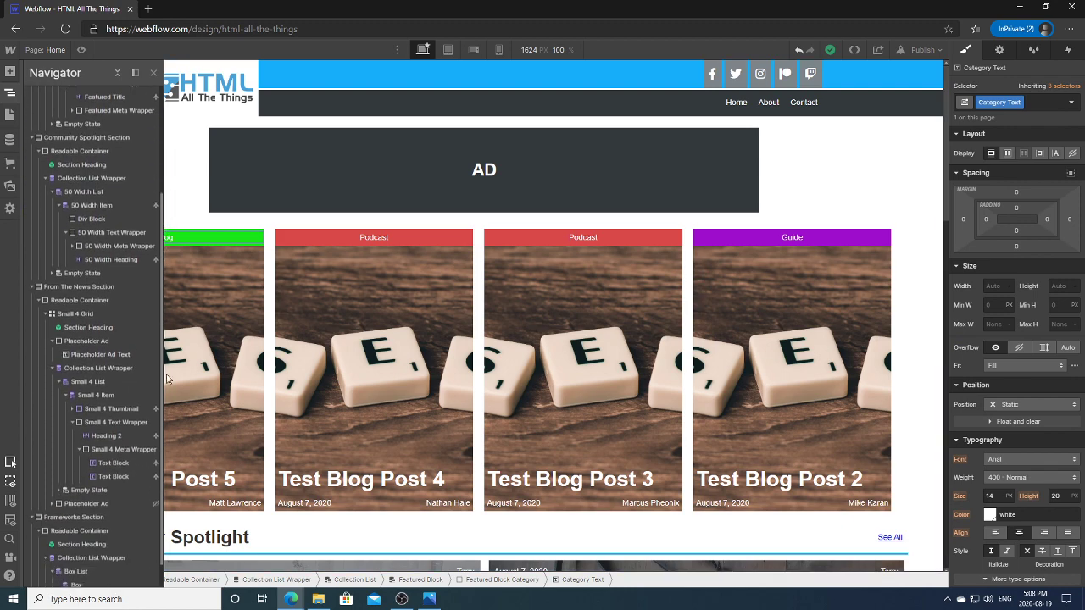
{"action": "scroll", "coordinate": [57, 182], "scroll_direction": "up", "scroll_amount": 4}
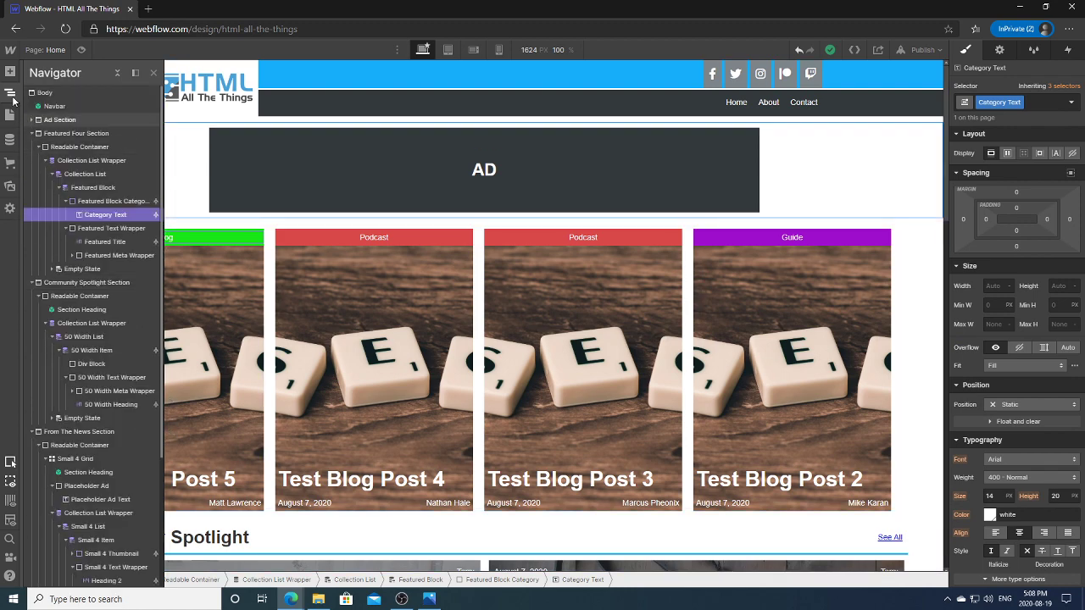
{"action": "left_click", "coordinate": [11, 95]}
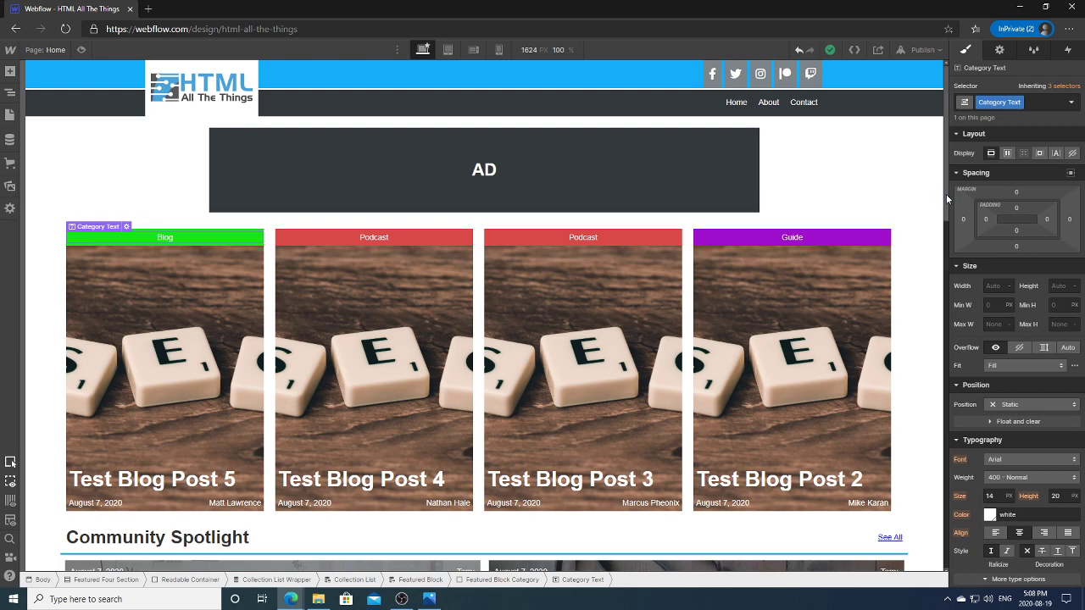
{"action": "scroll", "coordinate": [946, 194], "scroll_direction": "down", "scroll_amount": 10}
Place a Div Block inside the first Frameworks box and class it Box Category.
{"action": "left_click", "coordinate": [249, 242]}
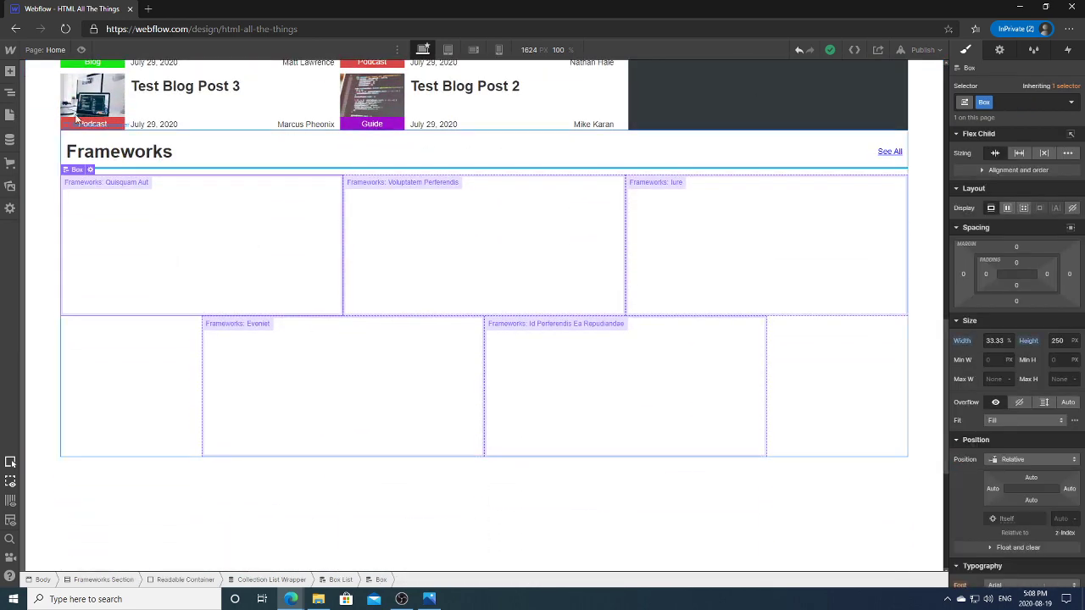
{"action": "left_click", "coordinate": [11, 93]}
{"action": "left_click", "coordinate": [11, 71]}
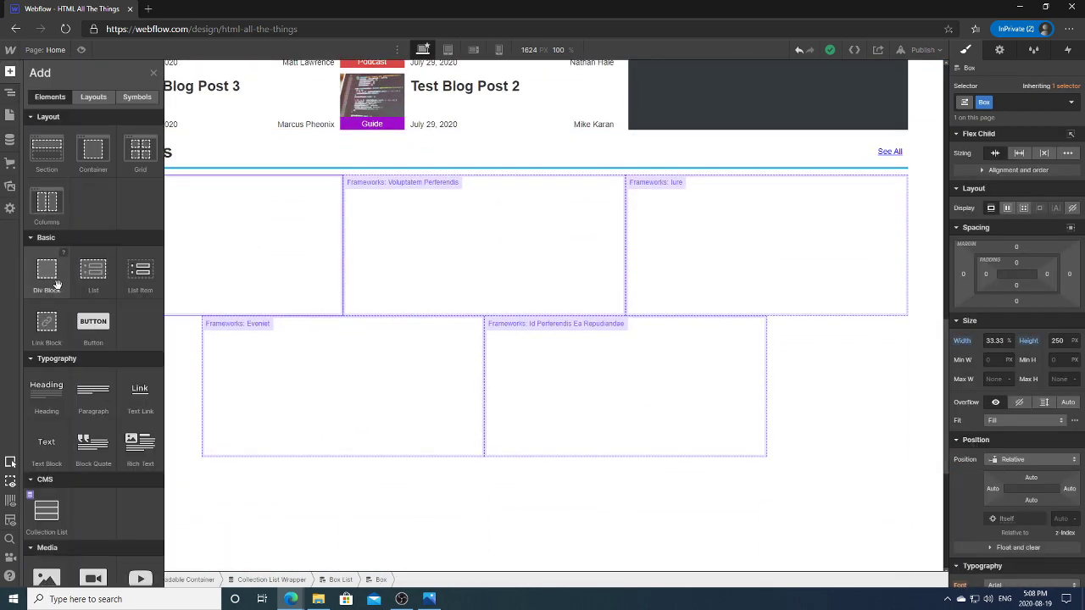
{"action": "left_click_drag", "start_coordinate": [57, 284], "coordinate": [94, 308]}
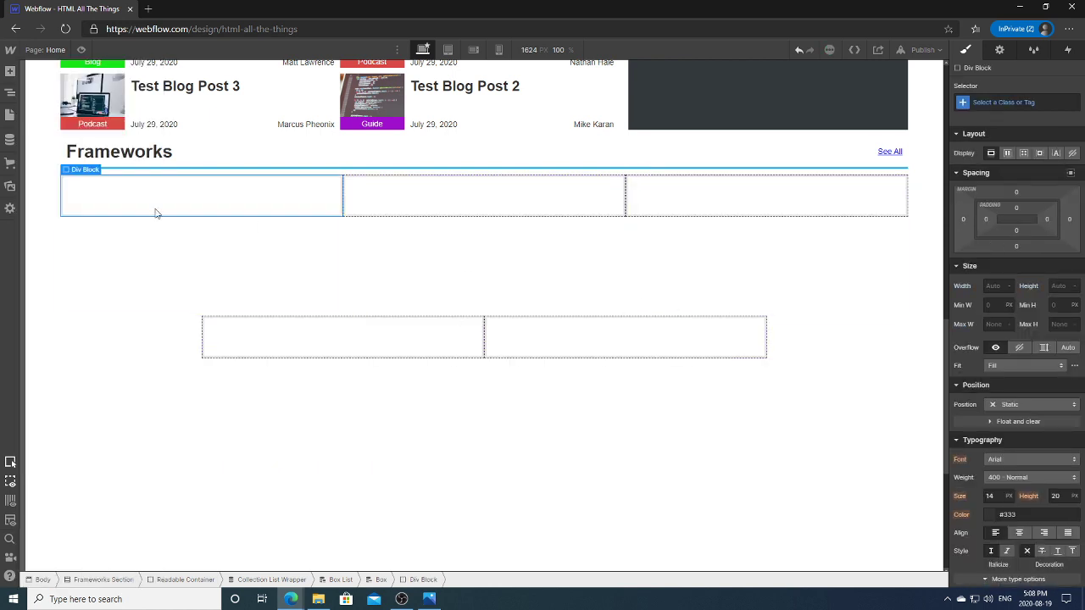
{"action": "left_click", "coordinate": [1054, 103]}
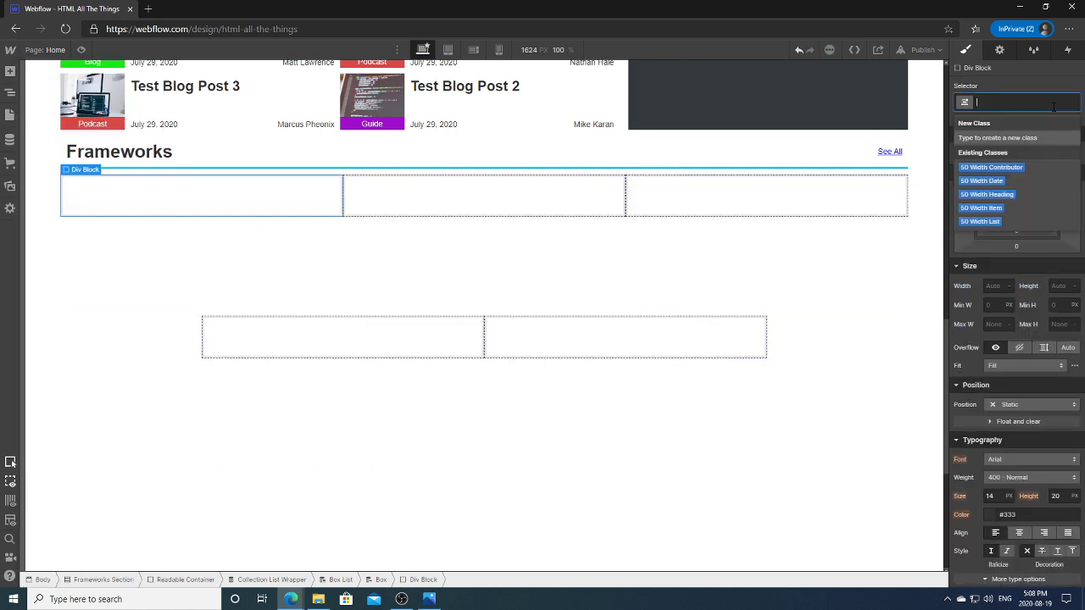
{"action": "type", "text": "Box Category"}
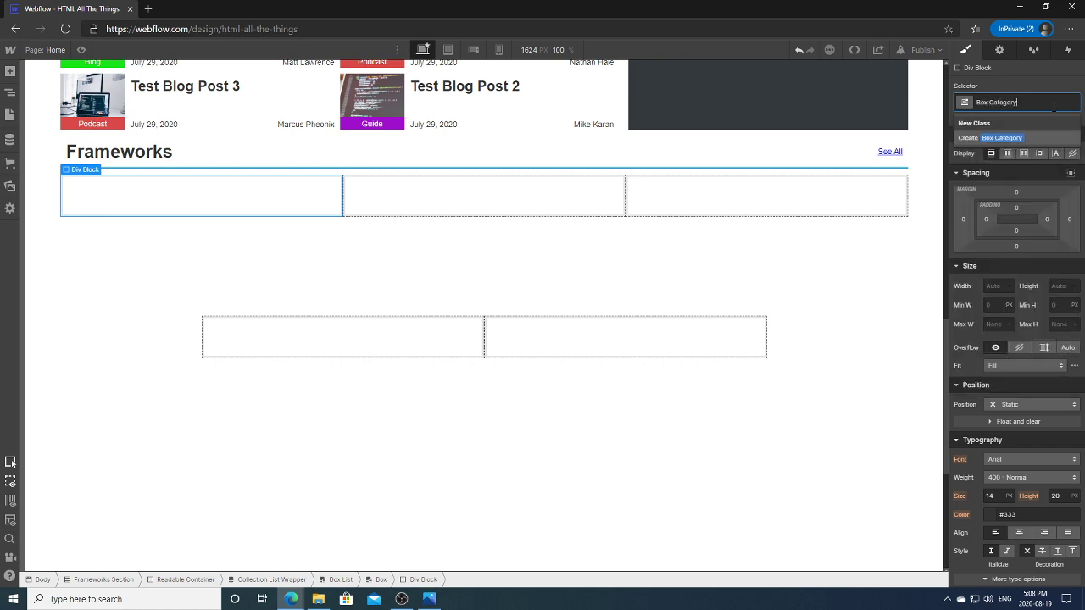
{"action": "key", "text": "Return"}
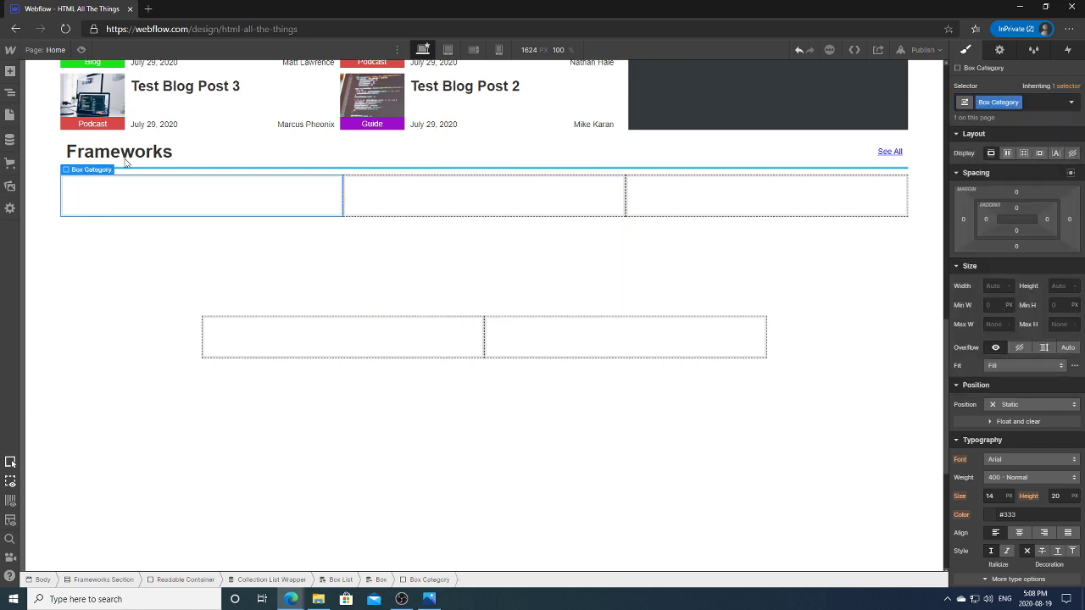
{"action": "left_click", "coordinate": [10, 93]}
{"action": "left_click", "coordinate": [10, 72]}
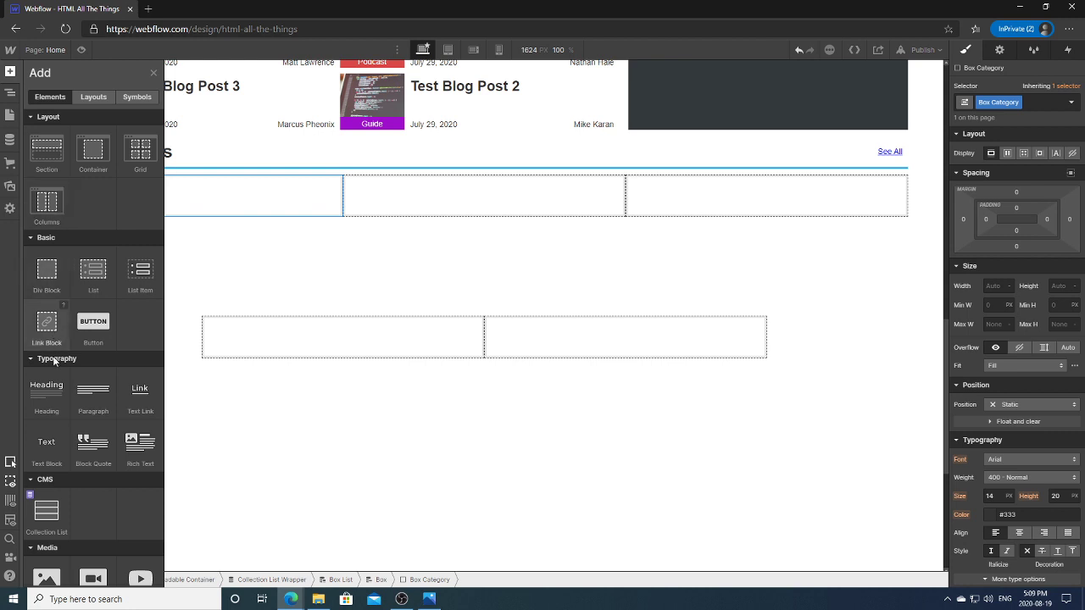
Add a text block bound to the Frameworks Name field with the Category Text class.
{"action": "left_click", "coordinate": [44, 437]}
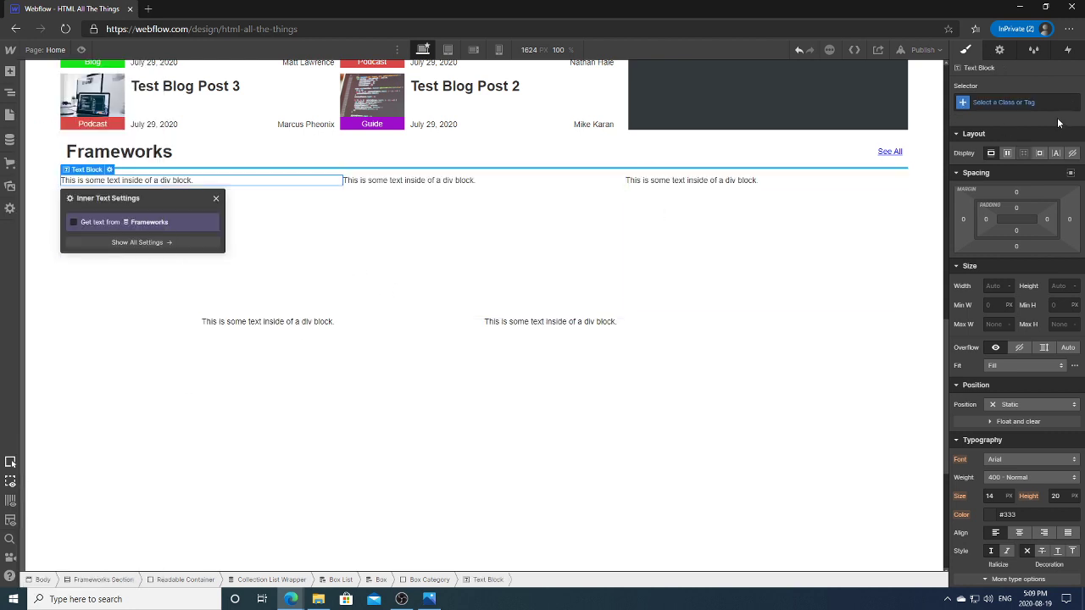
{"action": "left_click", "coordinate": [127, 223]}
{"action": "left_click", "coordinate": [123, 235]}
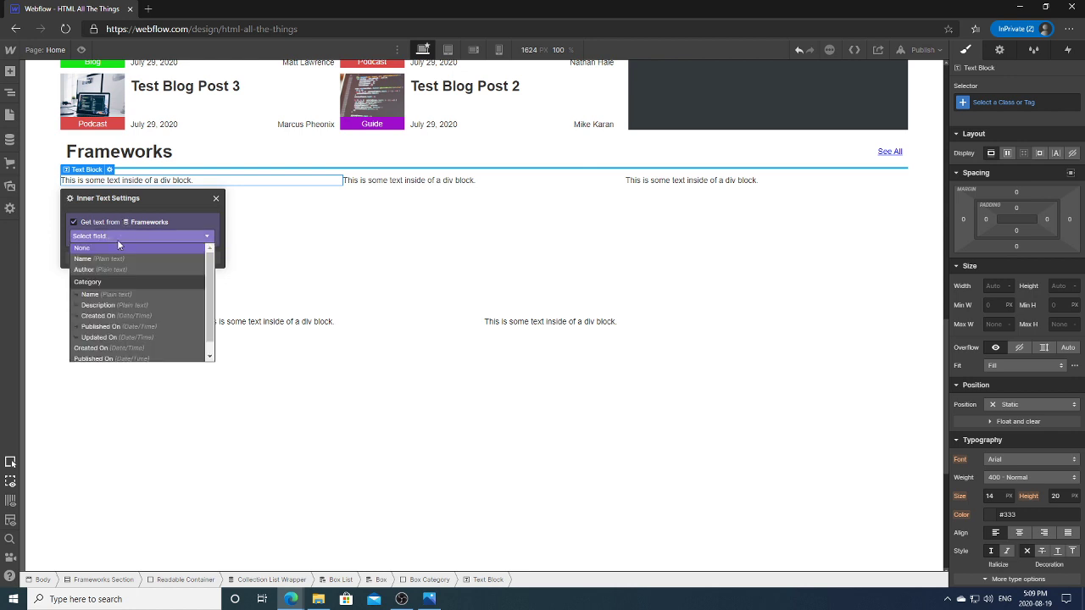
{"action": "left_click", "coordinate": [95, 295]}
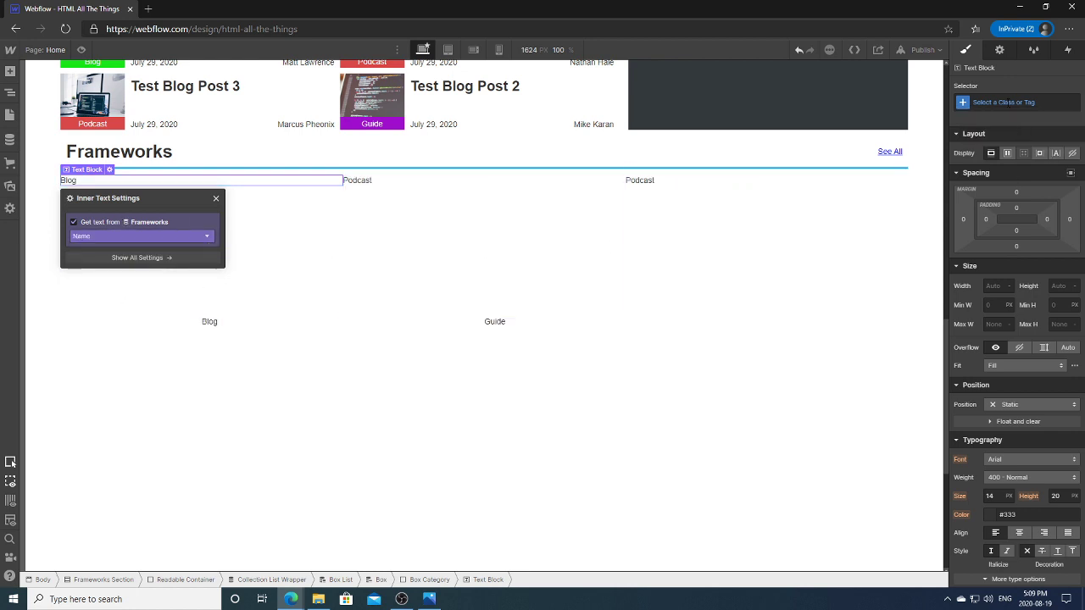
{"action": "left_click", "coordinate": [1007, 103]}
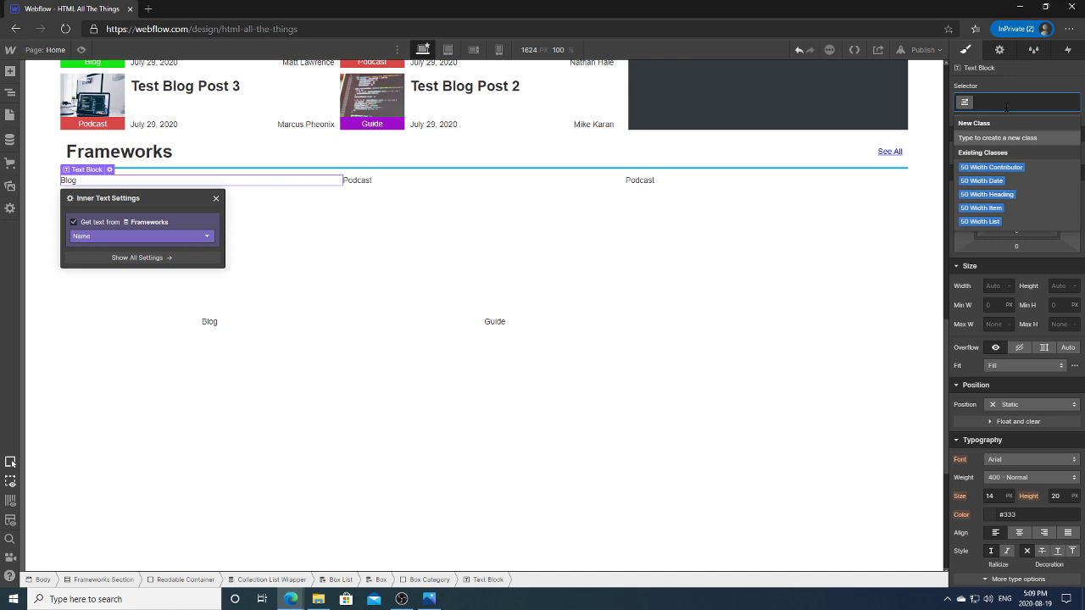
{"action": "type", "text": "Category"}
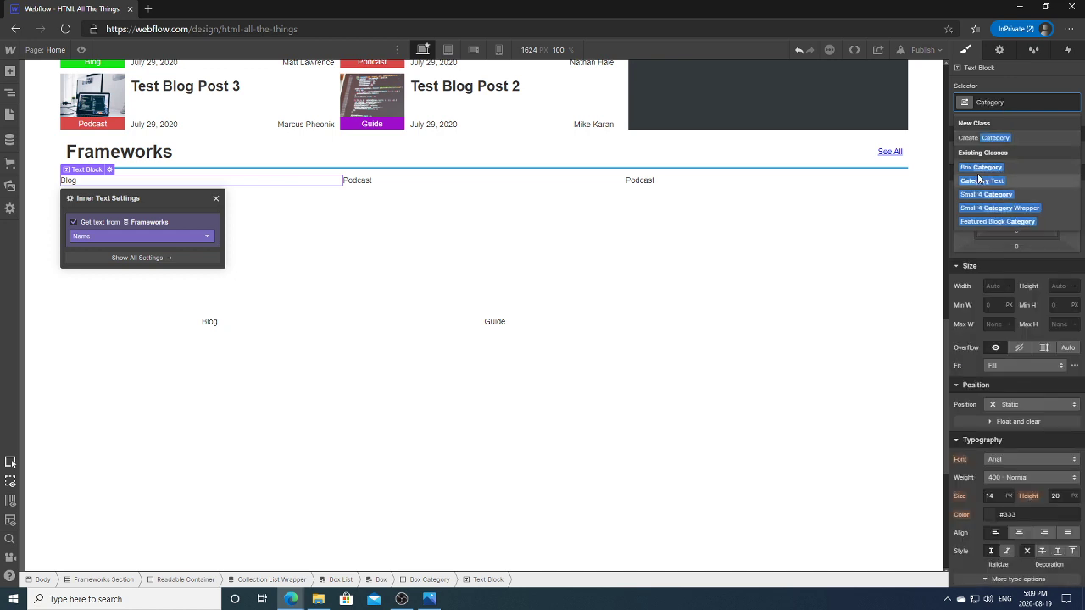
{"action": "left_click", "coordinate": [982, 181]}
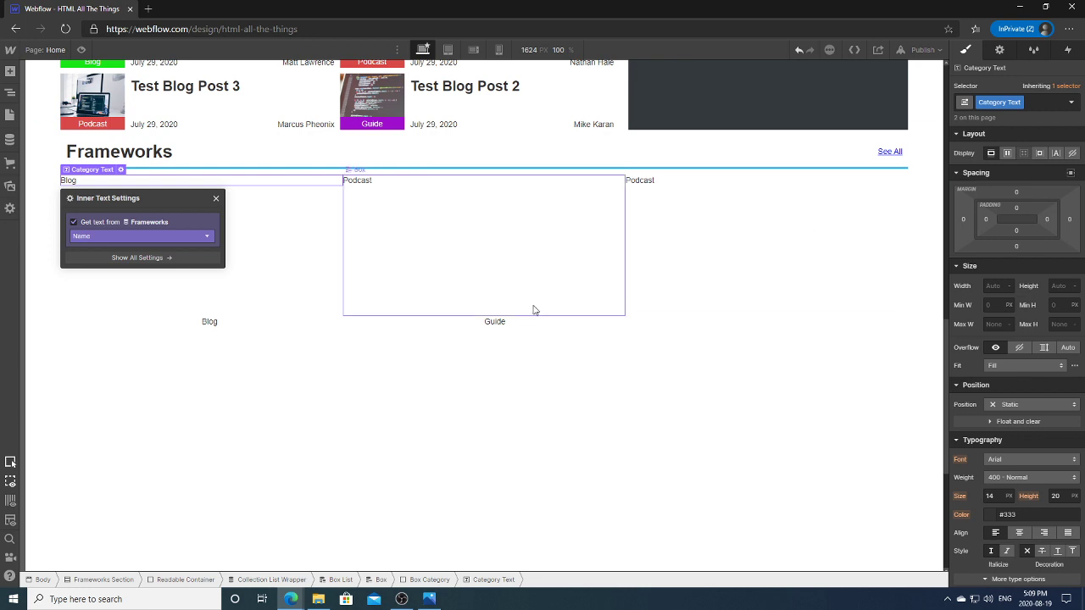
Select the Box Category container inside Box in the Navigator.
{"action": "key", "text": "z"}
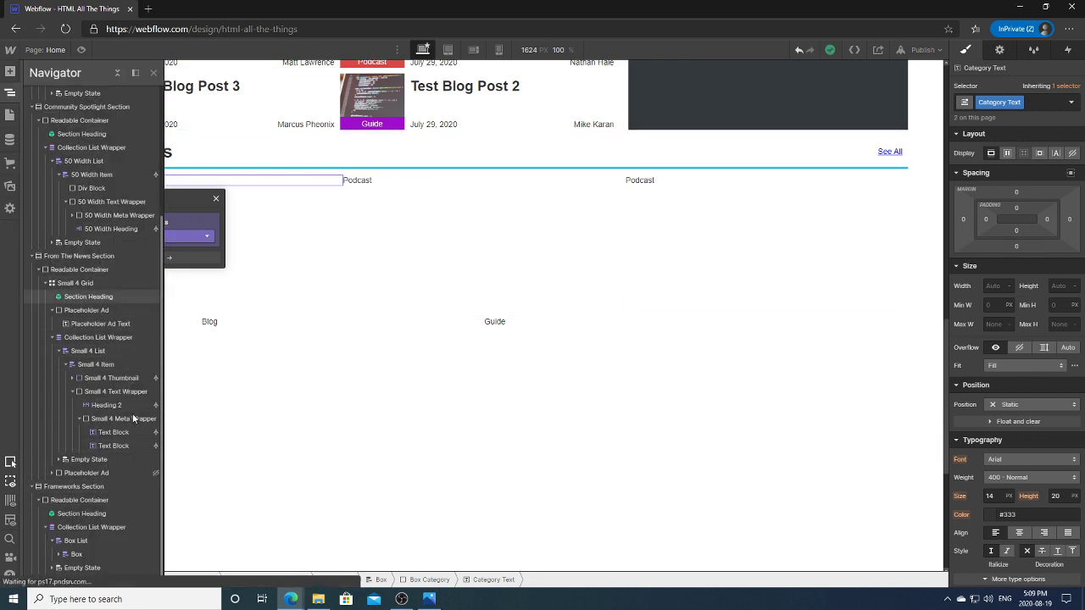
{"action": "left_click", "coordinate": [59, 555]}
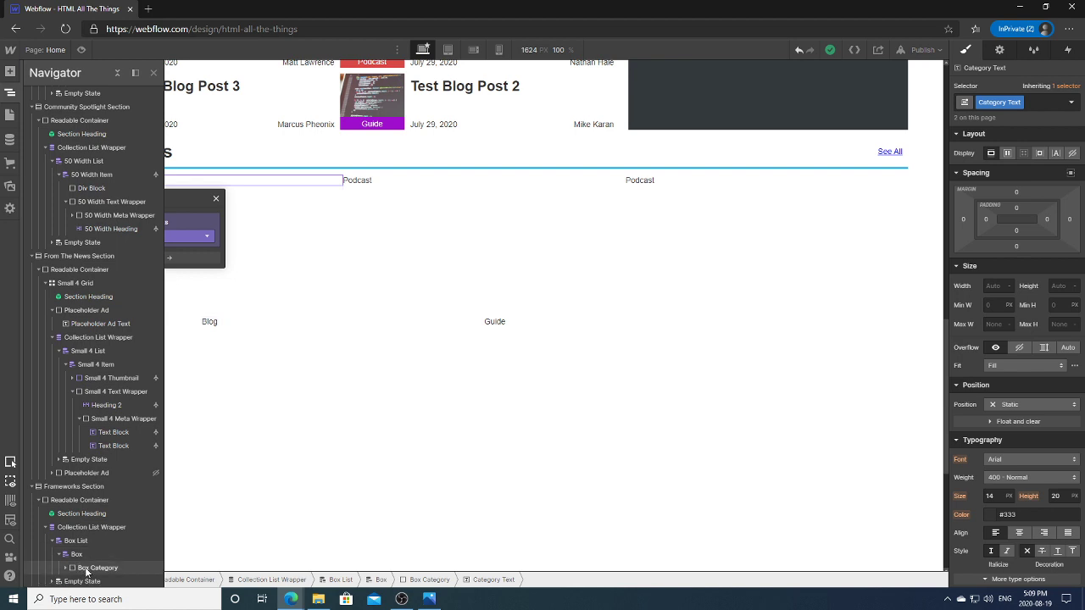
{"action": "left_click", "coordinate": [92, 568]}
Bind each Box Category's background colour to the Frameworks Color field.
{"action": "left_click", "coordinate": [1004, 51]}
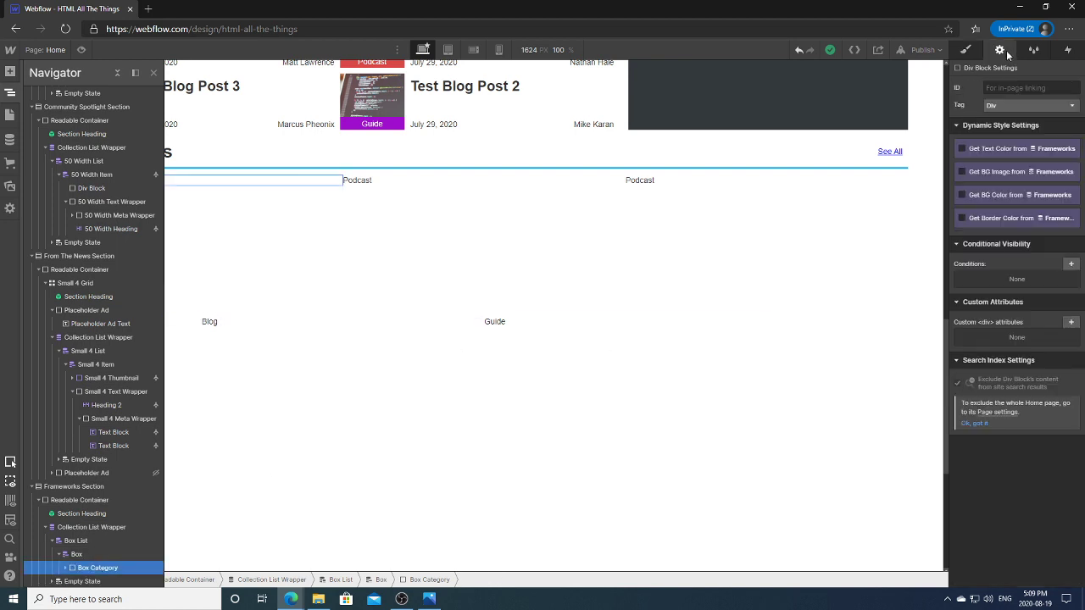
{"action": "left_click", "coordinate": [992, 195]}
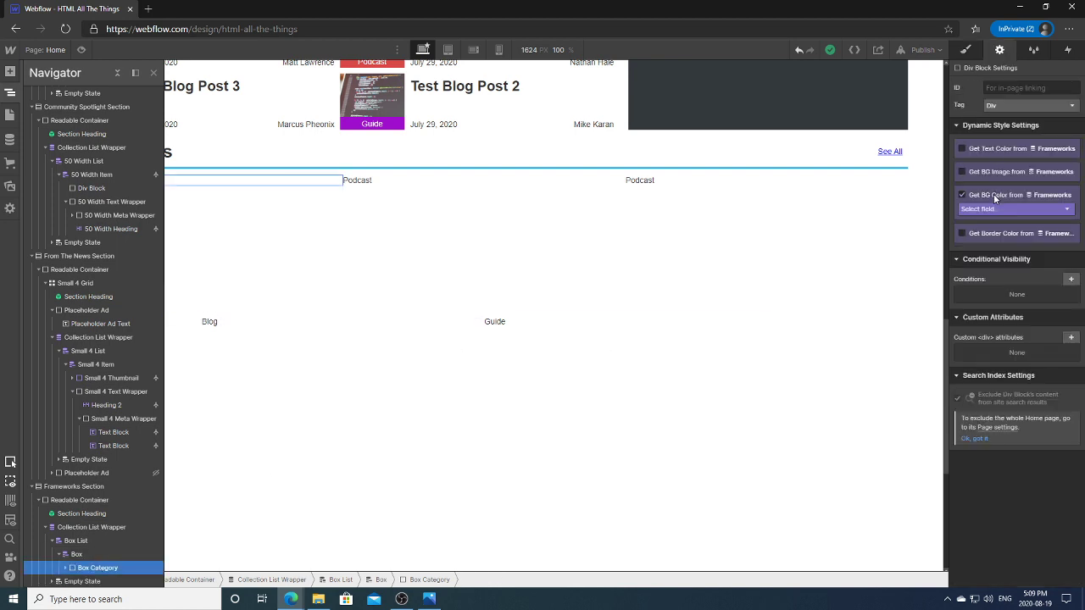
{"action": "left_click", "coordinate": [989, 206]}
{"action": "left_click", "coordinate": [984, 244]}
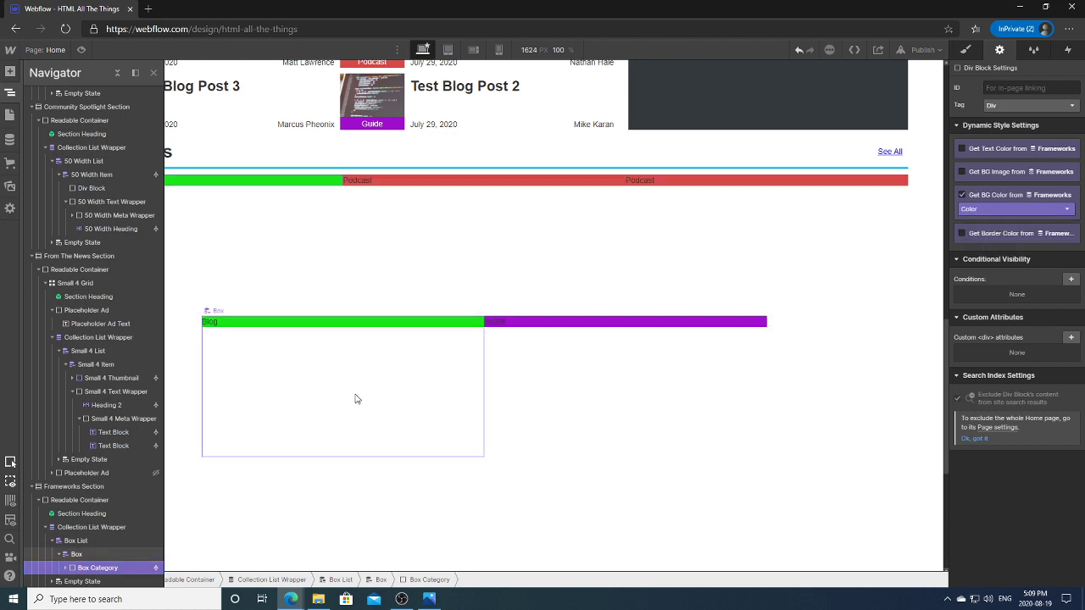
{"action": "left_click", "coordinate": [362, 181]}
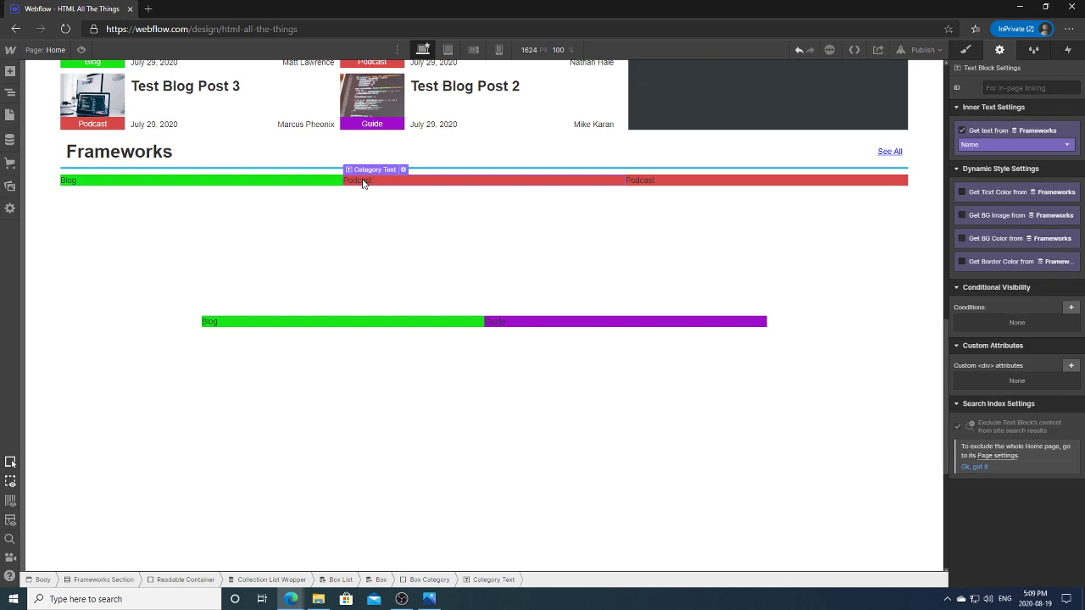
Inspect the styles of the featured card's category wrapper.
{"action": "scroll", "coordinate": [508, 280], "scroll_direction": "up", "scroll_amount": 10}
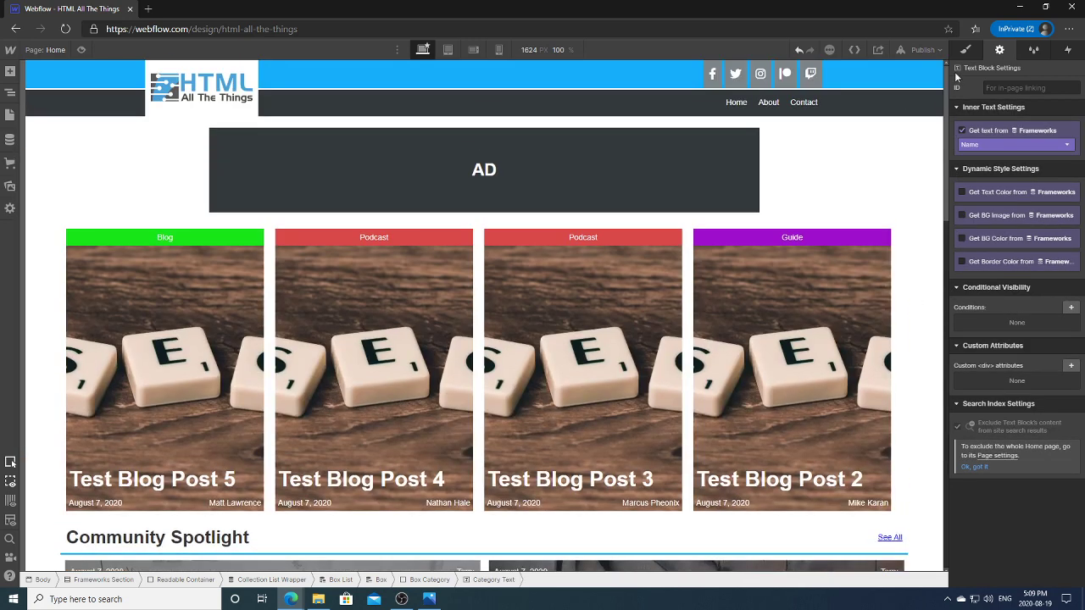
{"action": "left_click", "coordinate": [254, 243]}
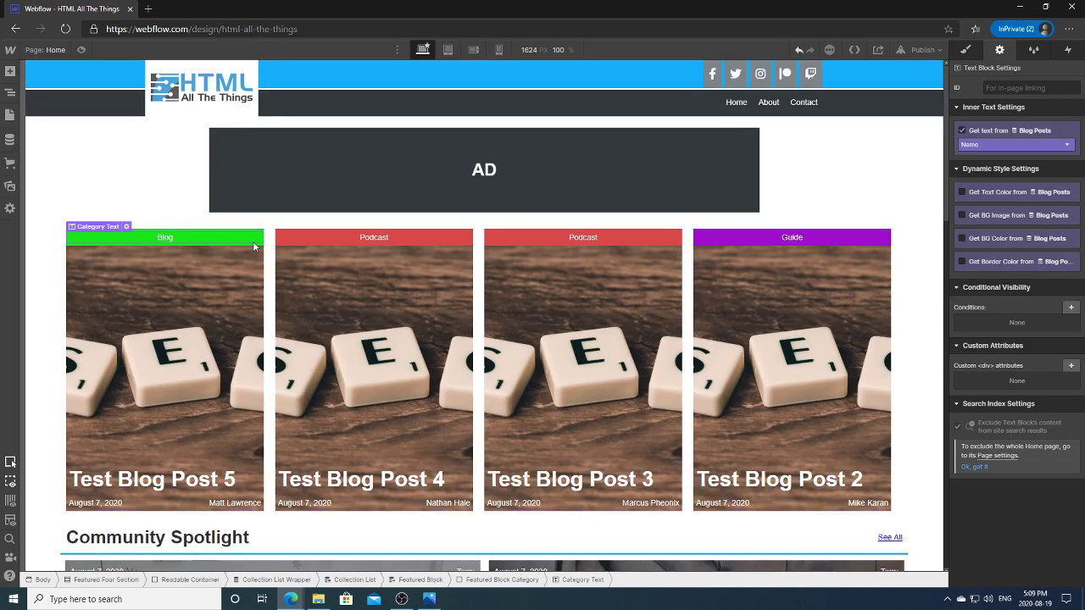
{"action": "left_click", "coordinate": [207, 231]}
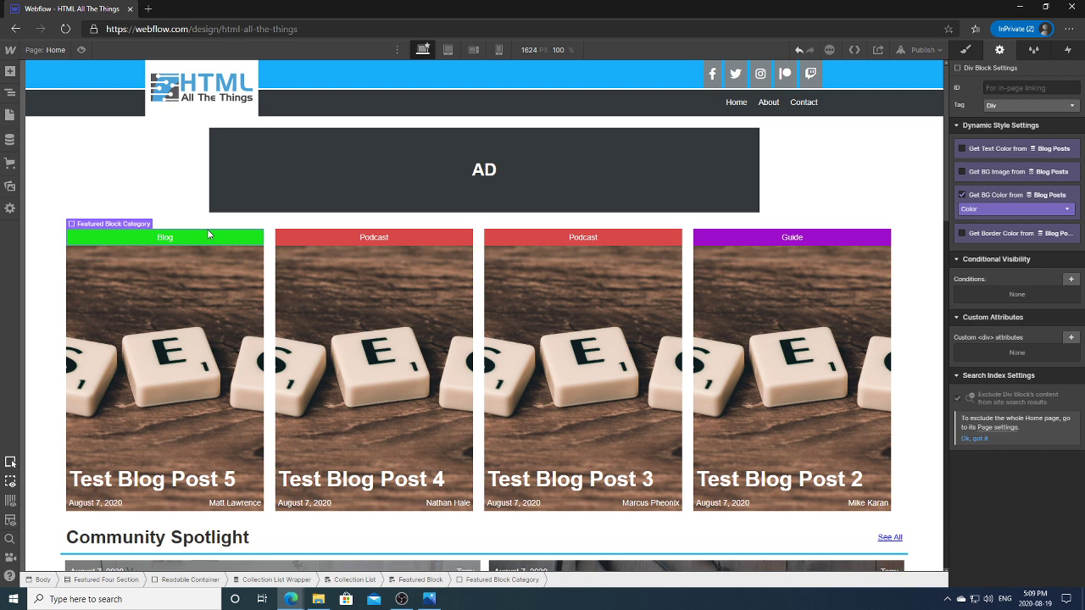
{"action": "left_click", "coordinate": [966, 49]}
{"action": "scroll", "coordinate": [1017, 339], "scroll_direction": "down", "scroll_amount": 3}
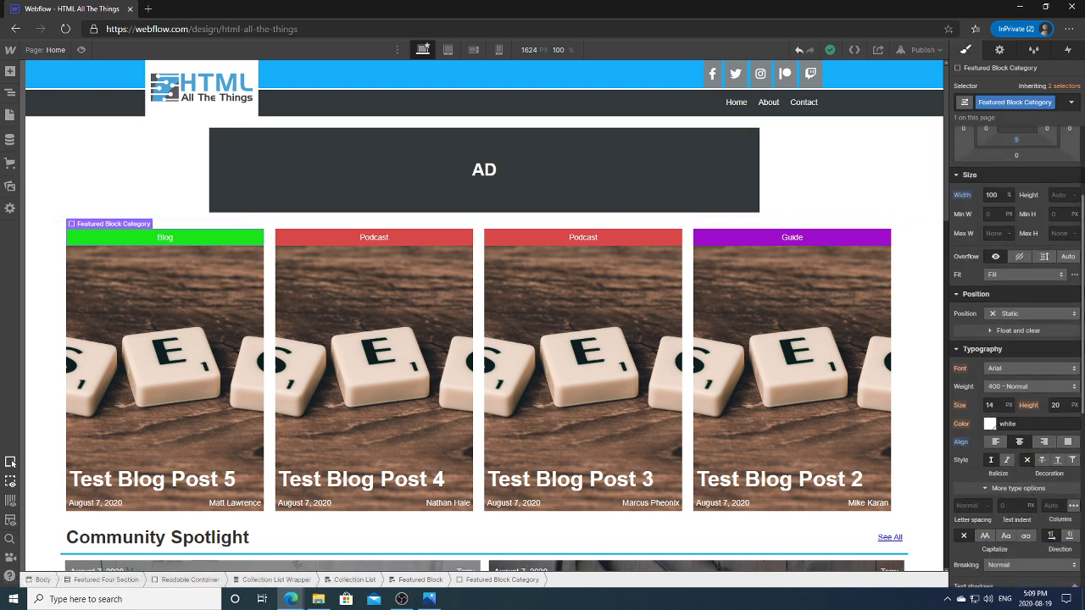
{"action": "scroll", "coordinate": [1018, 339], "scroll_direction": "down", "scroll_amount": 1}
Set the Blog Category Text colour explicitly to White, then scroll to Frameworks.
{"action": "left_click", "coordinate": [174, 238]}
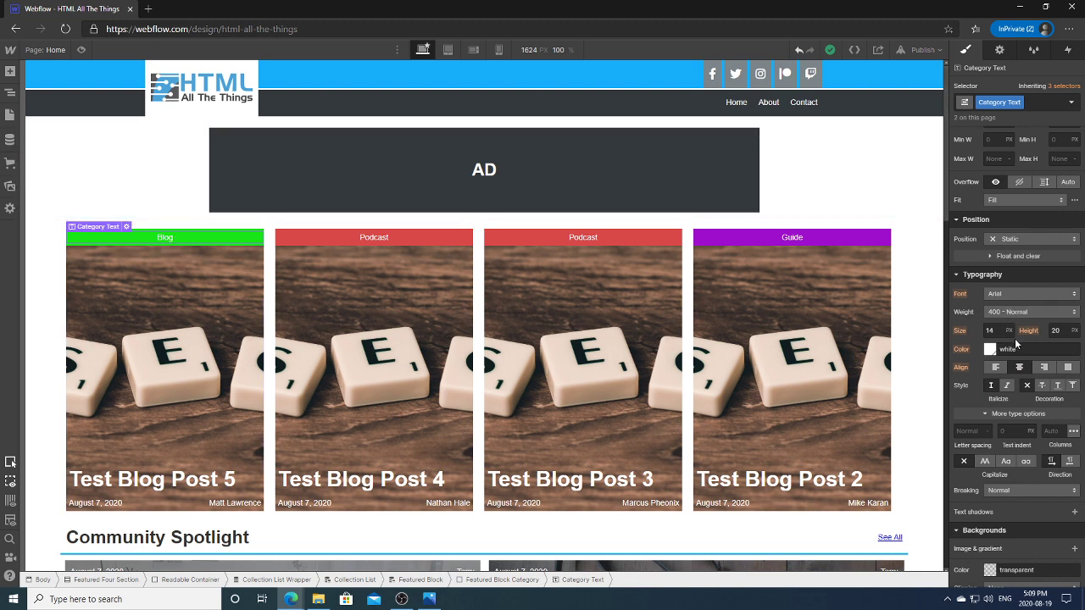
{"action": "left_click", "coordinate": [963, 349]}
{"action": "left_click", "coordinate": [1017, 349]}
{"action": "key", "text": "ctrl+a"}
{"action": "type", "text": "White"}
{"action": "left_click", "coordinate": [990, 348]}
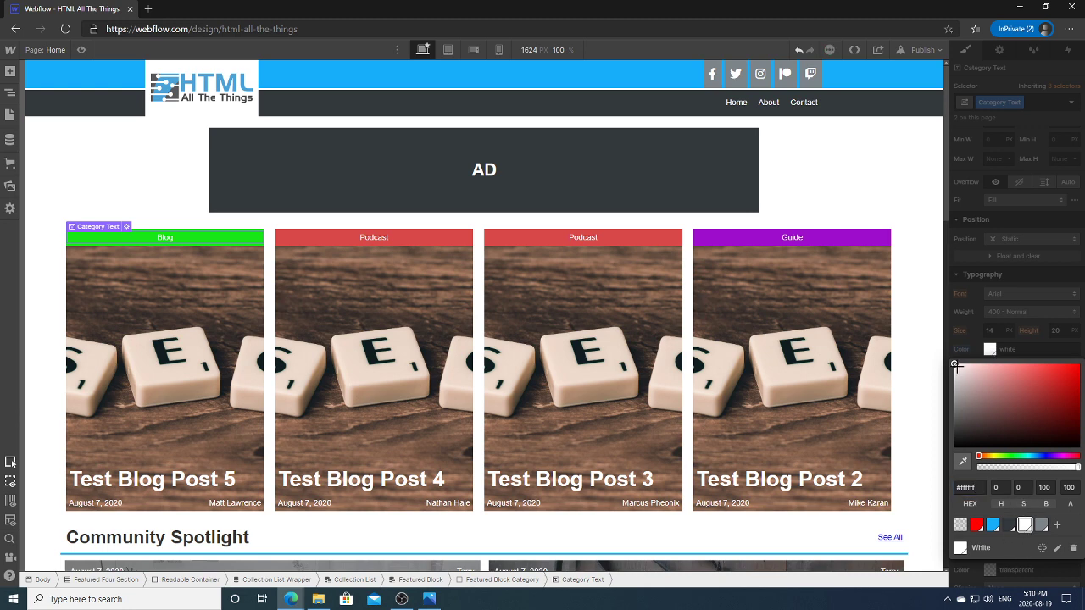
{"action": "left_click", "coordinate": [971, 347]}
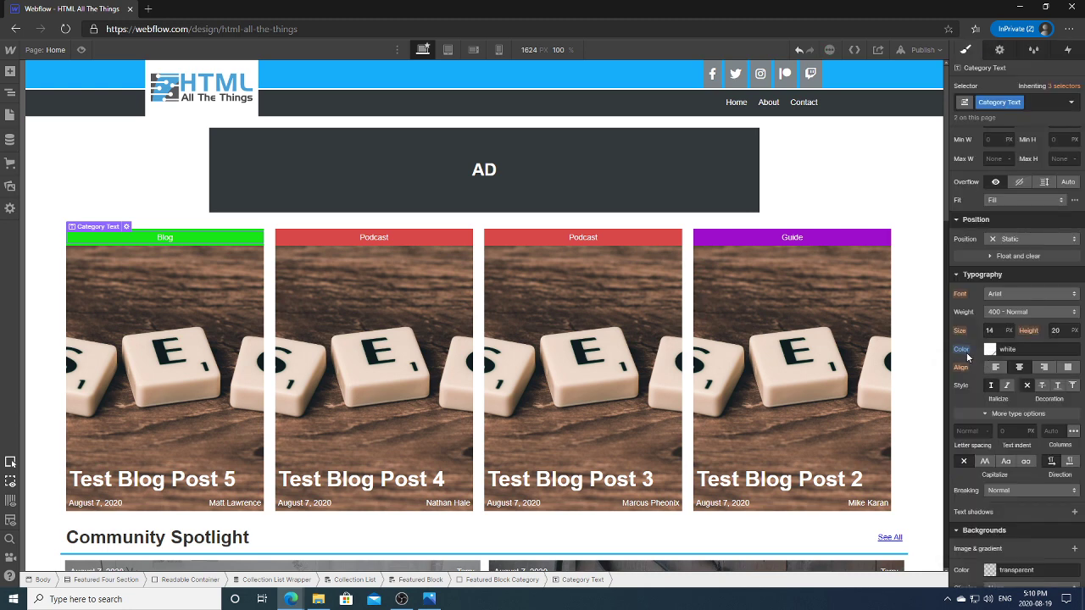
{"action": "scroll", "coordinate": [937, 435], "scroll_direction": "down", "scroll_amount": 5}
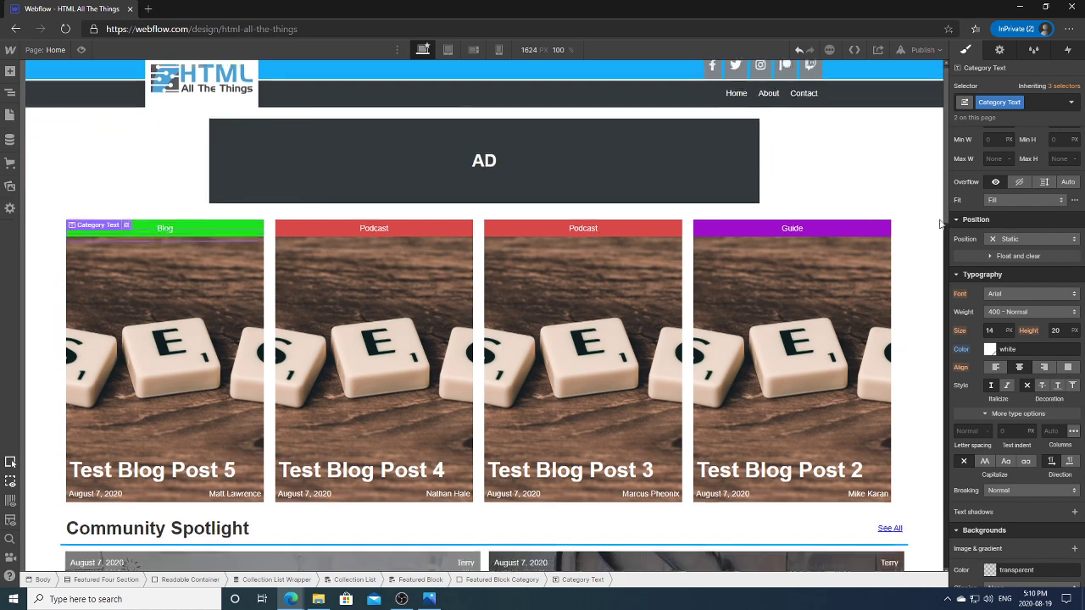
{"action": "scroll", "coordinate": [937, 435], "scroll_direction": "down", "scroll_amount": 1}
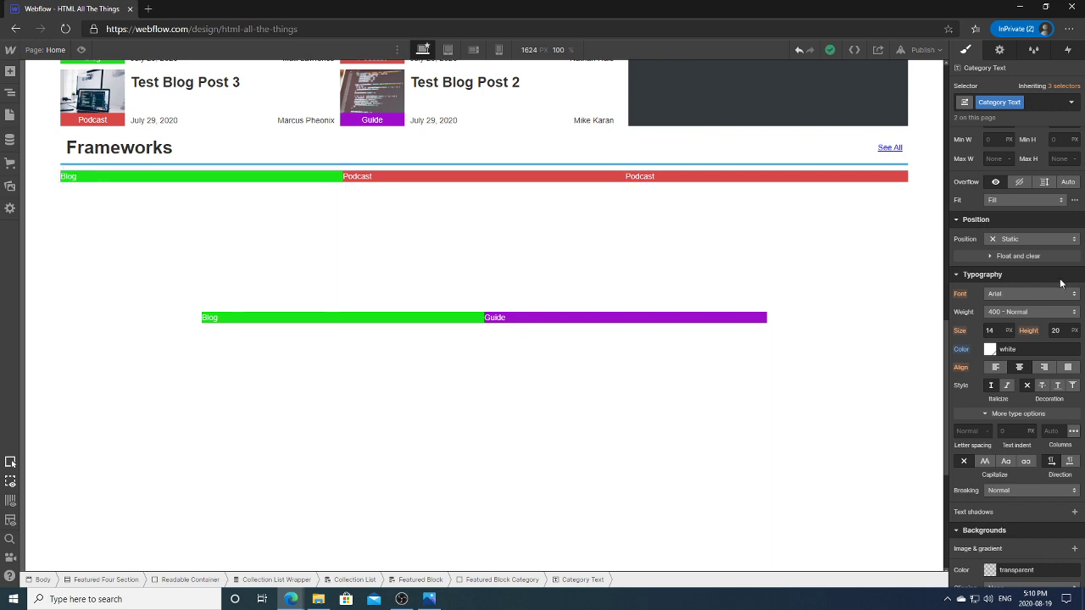
Give Box Category 5 px padding on all sides.
{"action": "left_click", "coordinate": [959, 294]}
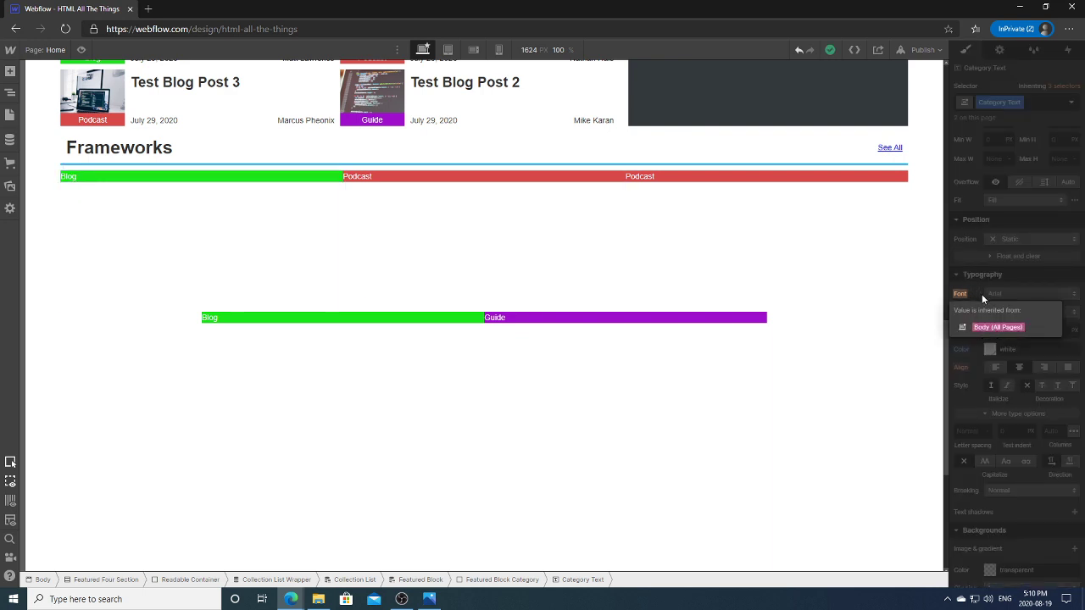
{"action": "scroll", "coordinate": [204, 201], "scroll_direction": "up", "scroll_amount": 1}
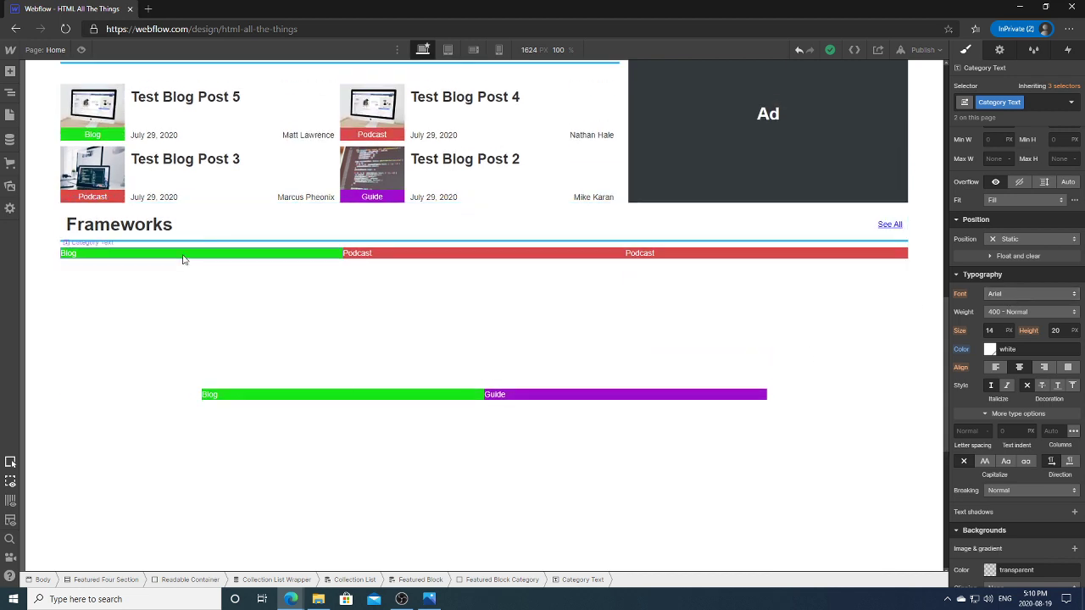
{"action": "key", "text": "z"}
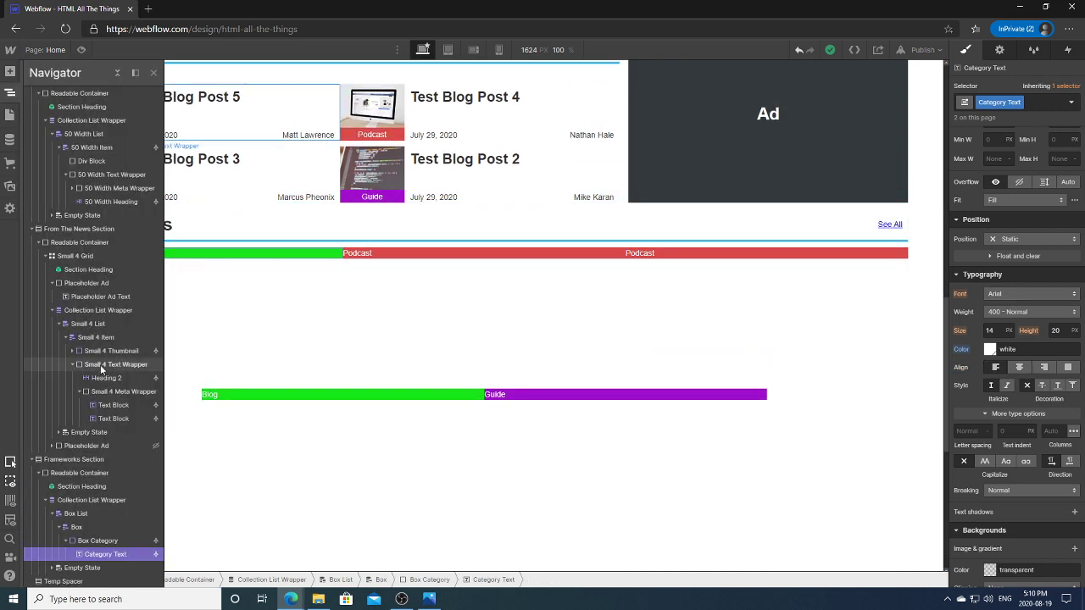
{"action": "left_click", "coordinate": [98, 541]}
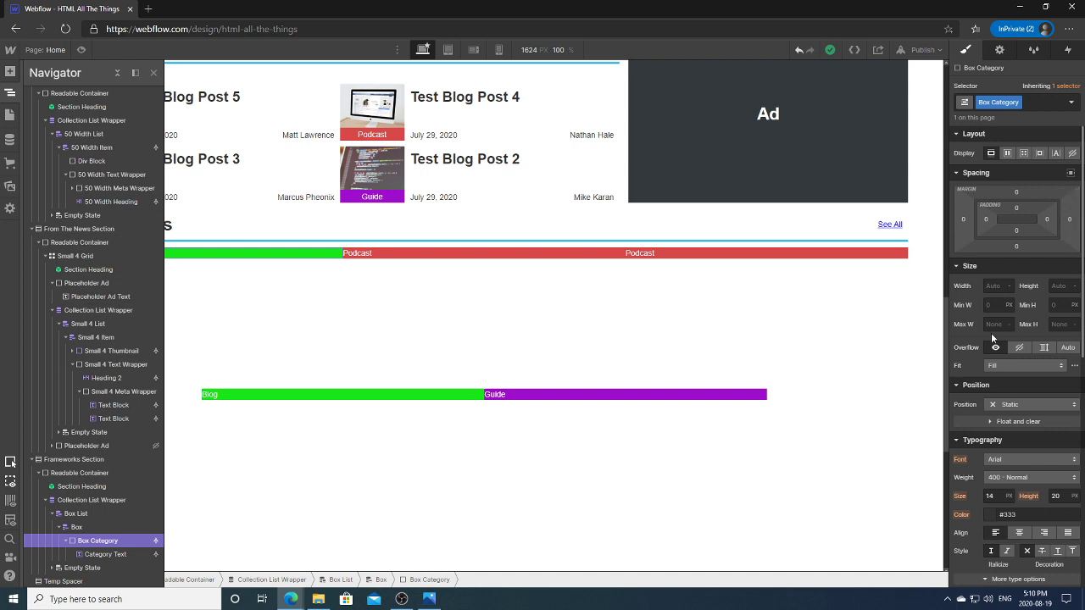
{"action": "left_click", "coordinate": [987, 221]}
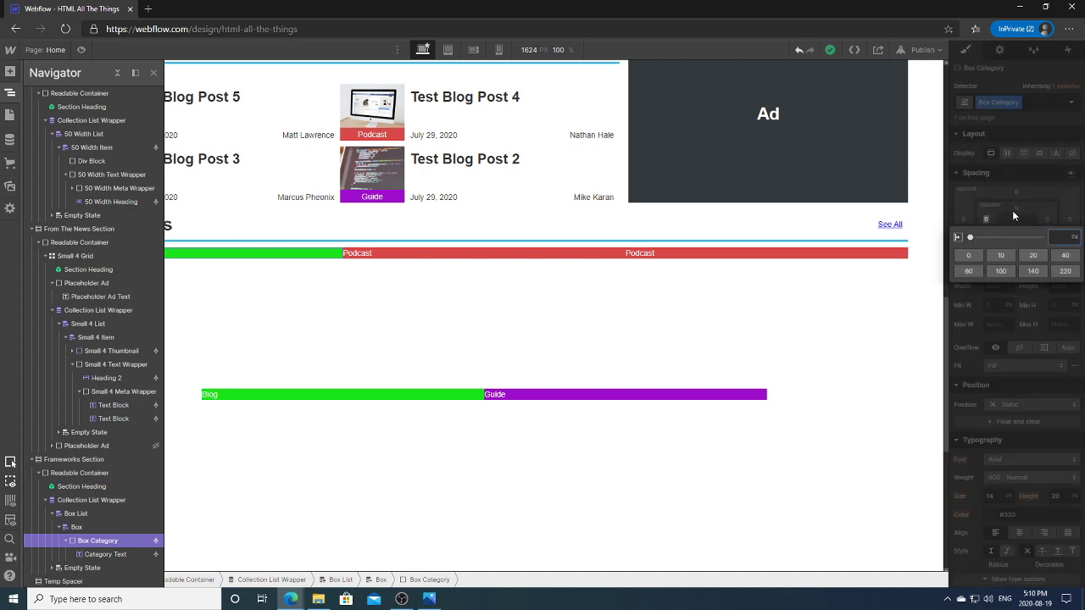
{"action": "left_click", "coordinate": [1013, 215]}
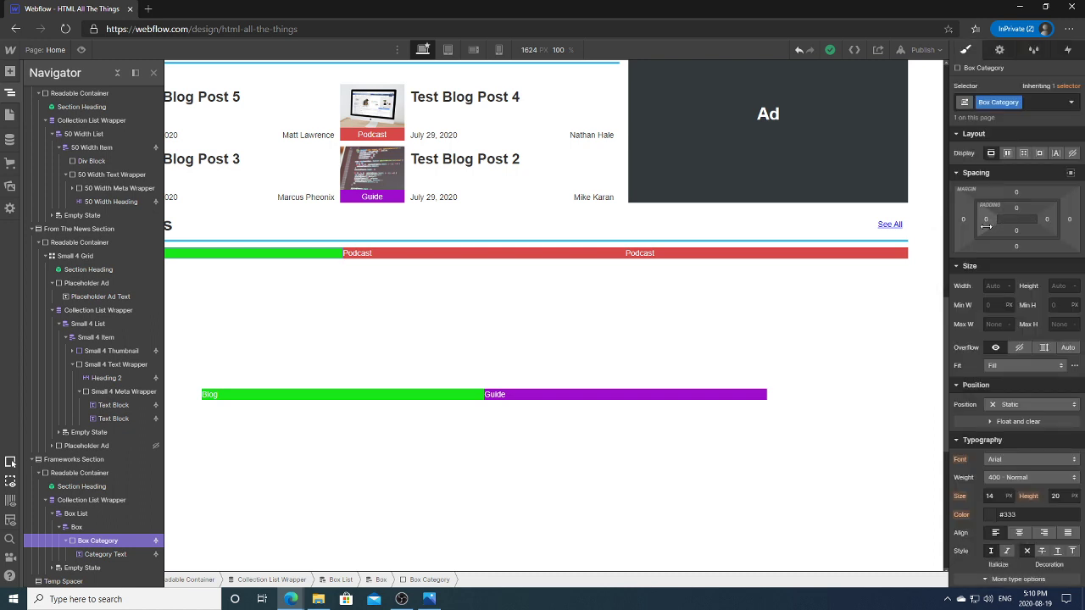
{"action": "left_click_drag", "start_coordinate": [986, 226], "coordinate": [992, 225]}
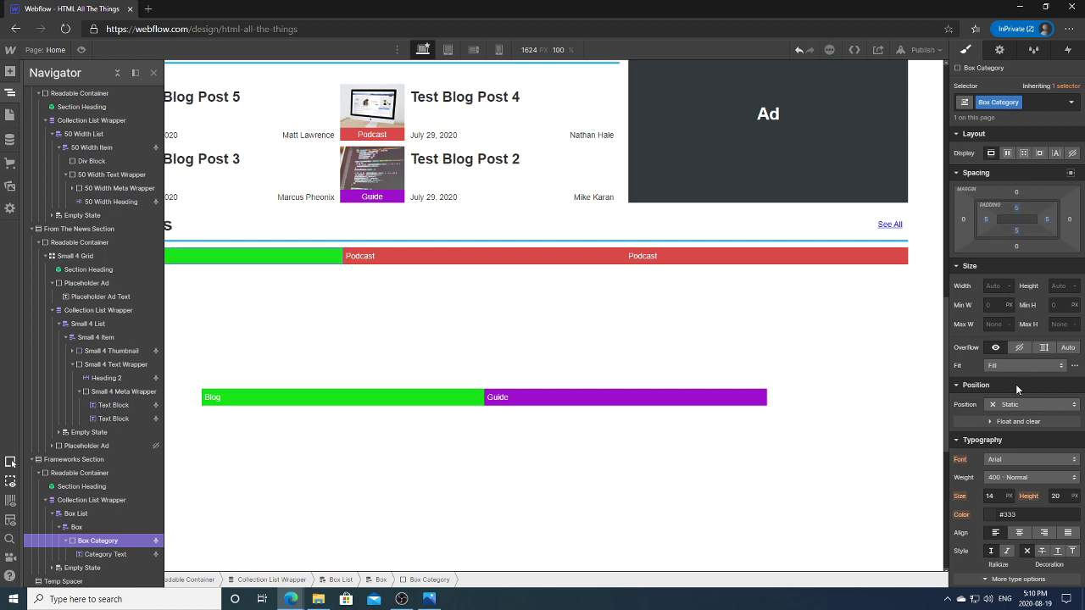
Centre-align the category label text in Box Category.
{"action": "scroll", "coordinate": [1083, 335], "scroll_direction": "down", "scroll_amount": 1}
{"action": "scroll", "coordinate": [1083, 335], "scroll_direction": "down", "scroll_amount": 3}
{"action": "left_click", "coordinate": [1019, 426]}
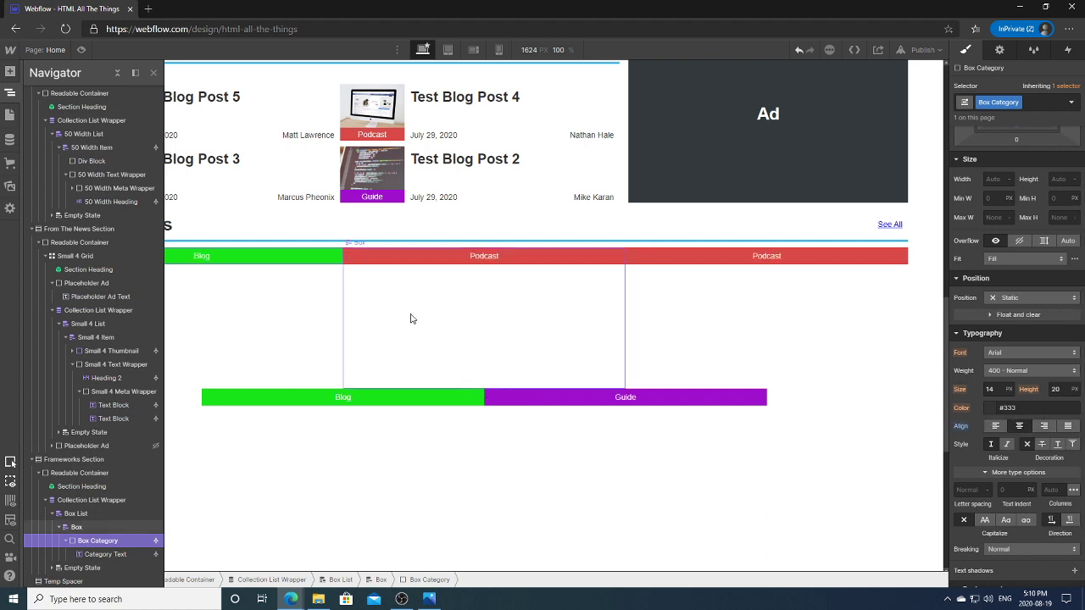
{"action": "left_click", "coordinate": [322, 307]}
Bind each Box's background image to the Frameworks Thumbnail field.
{"action": "left_click", "coordinate": [11, 92]}
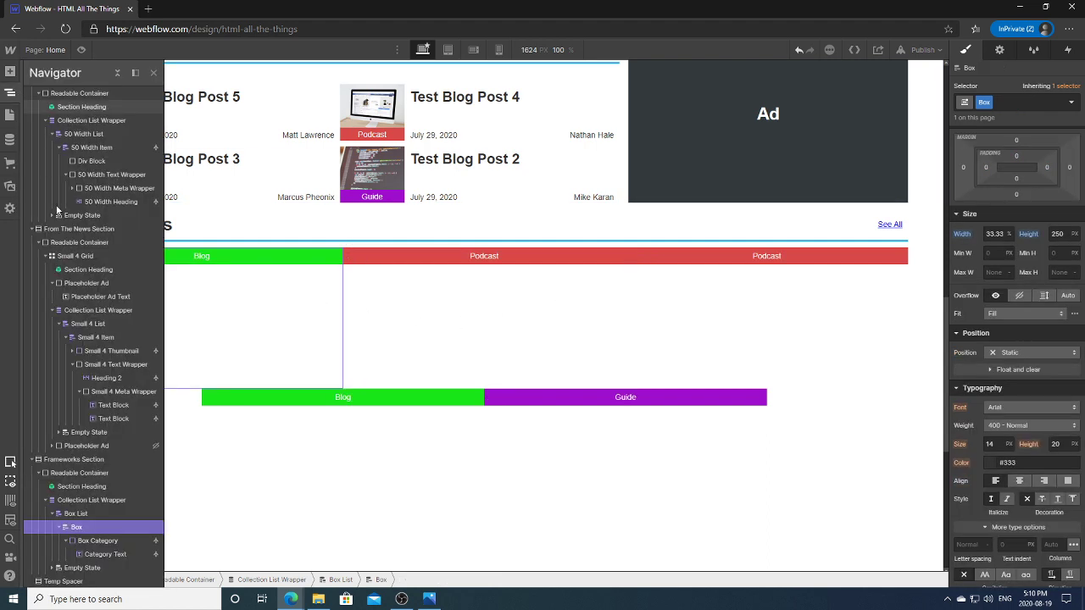
{"action": "left_click", "coordinate": [98, 541]}
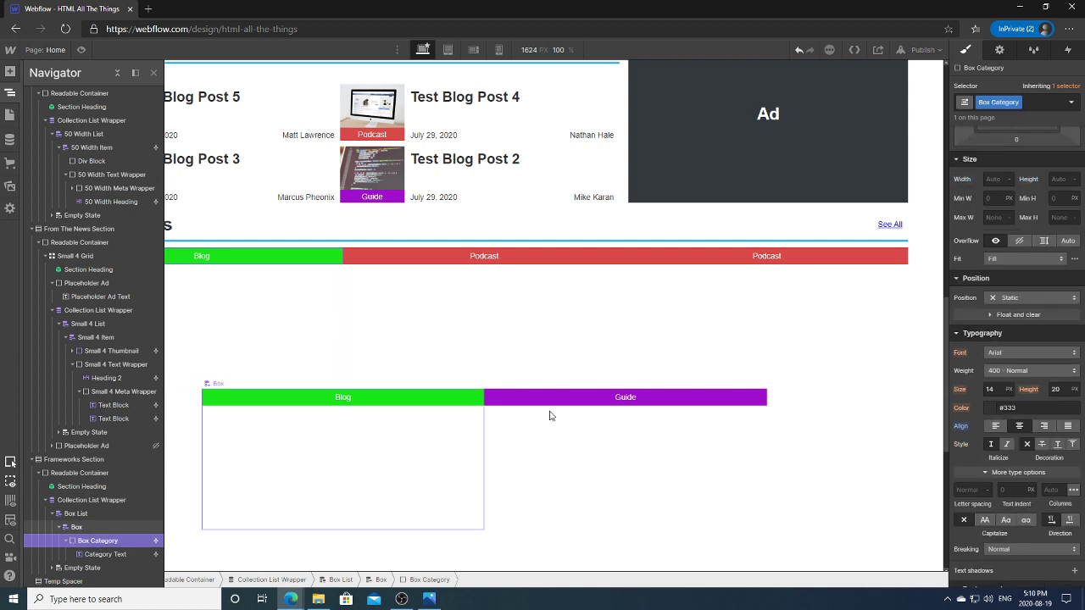
{"action": "scroll", "coordinate": [477, 400], "scroll_direction": "down", "scroll_amount": 2}
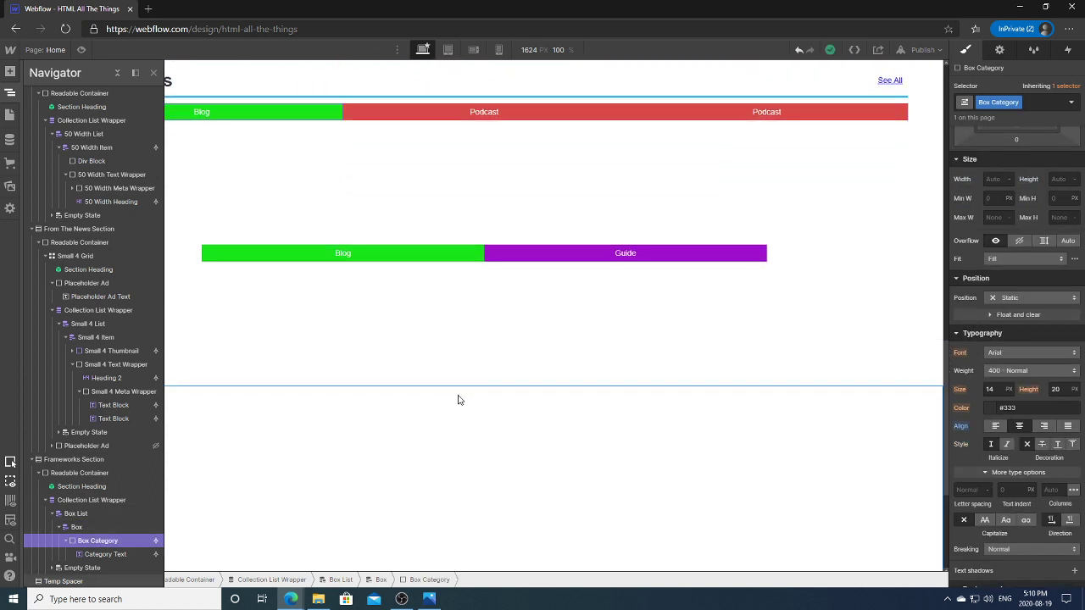
{"action": "left_click", "coordinate": [74, 529]}
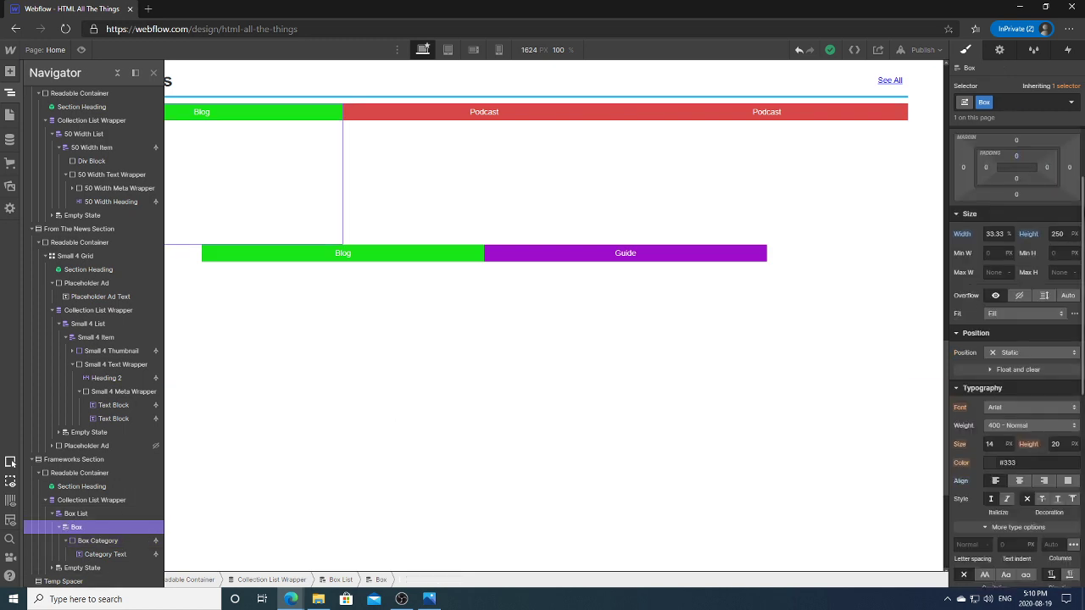
{"action": "scroll", "coordinate": [971, 301], "scroll_direction": "down", "scroll_amount": 5}
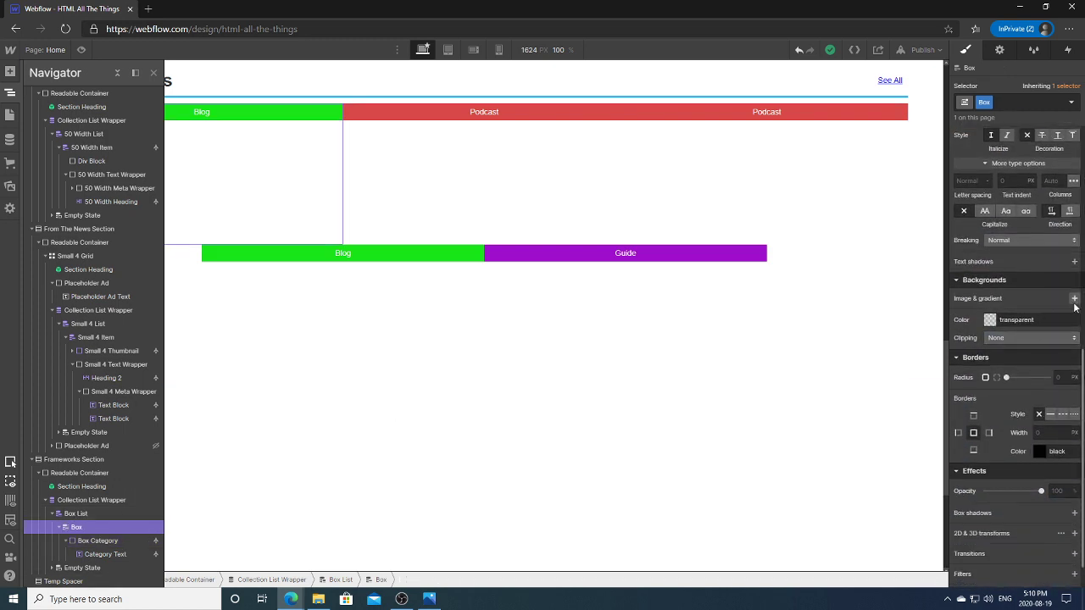
{"action": "left_click", "coordinate": [999, 49]}
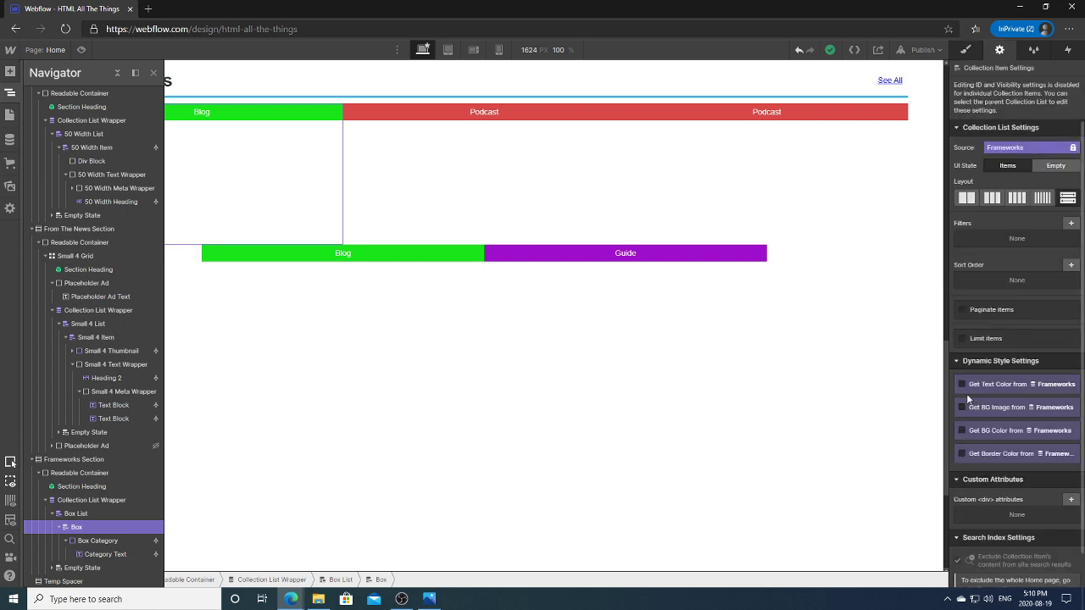
{"action": "left_click", "coordinate": [989, 407]}
{"action": "left_click", "coordinate": [988, 421]}
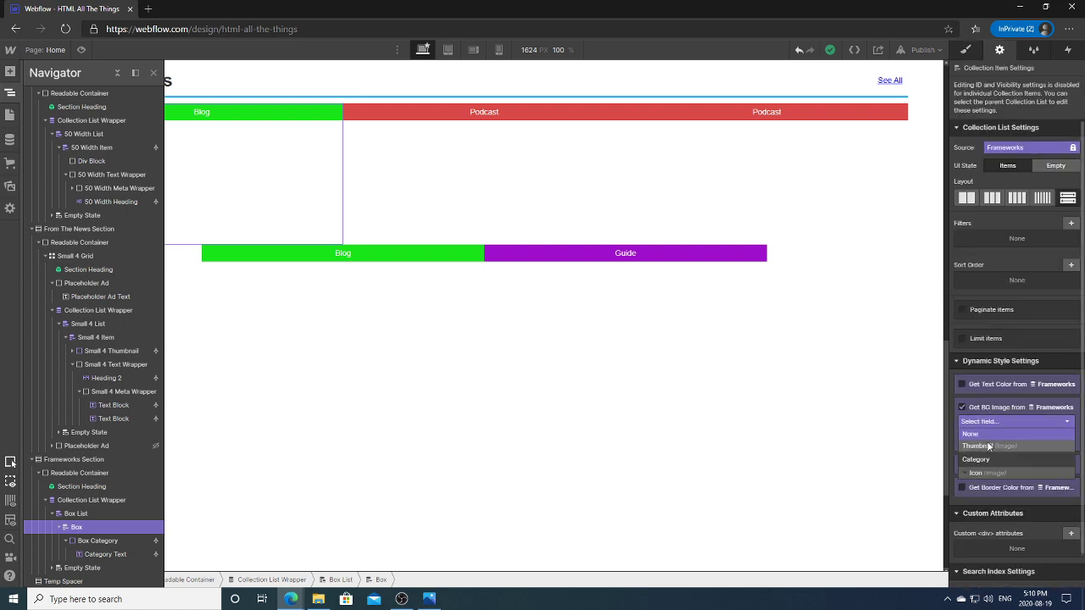
{"action": "left_click", "coordinate": [986, 446]}
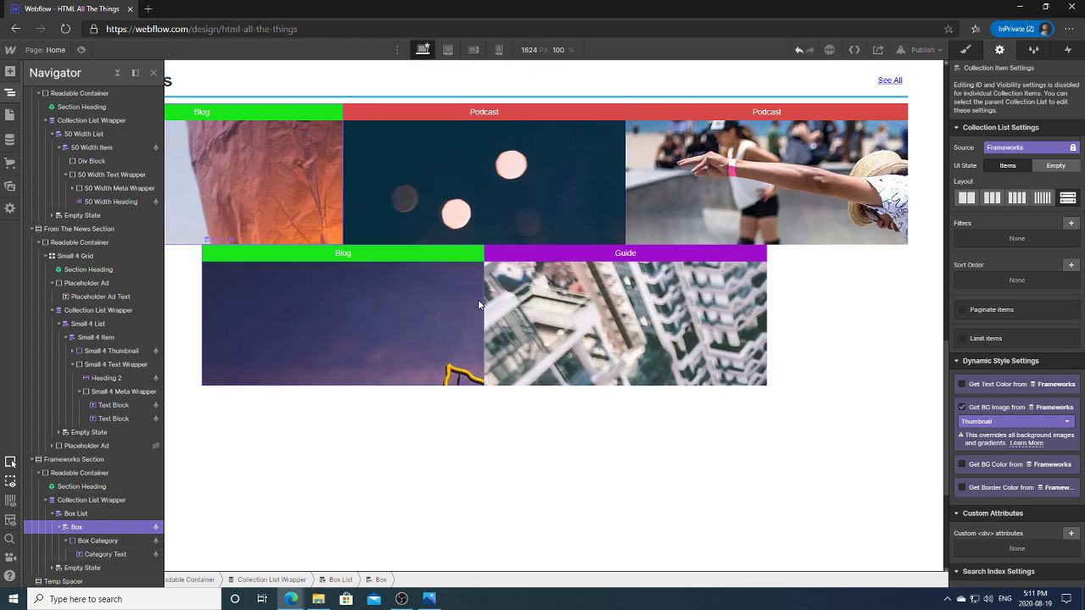
Make the box background images cover, centred, and not repeating.
{"action": "left_click", "coordinate": [966, 49]}
{"action": "scroll", "coordinate": [1077, 217], "scroll_direction": "down", "scroll_amount": 5}
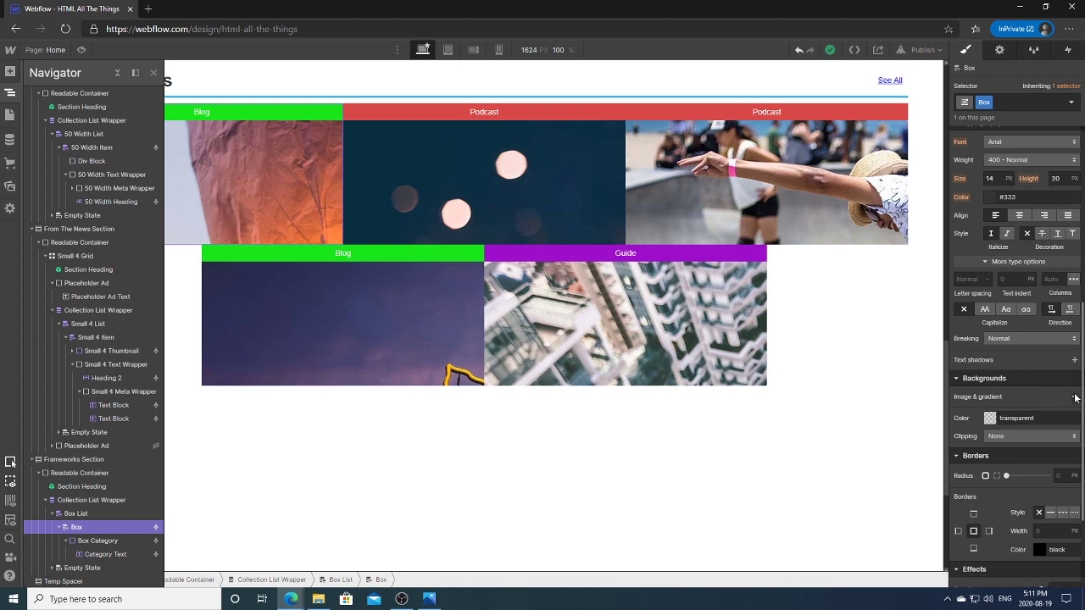
{"action": "left_click", "coordinate": [1074, 397]}
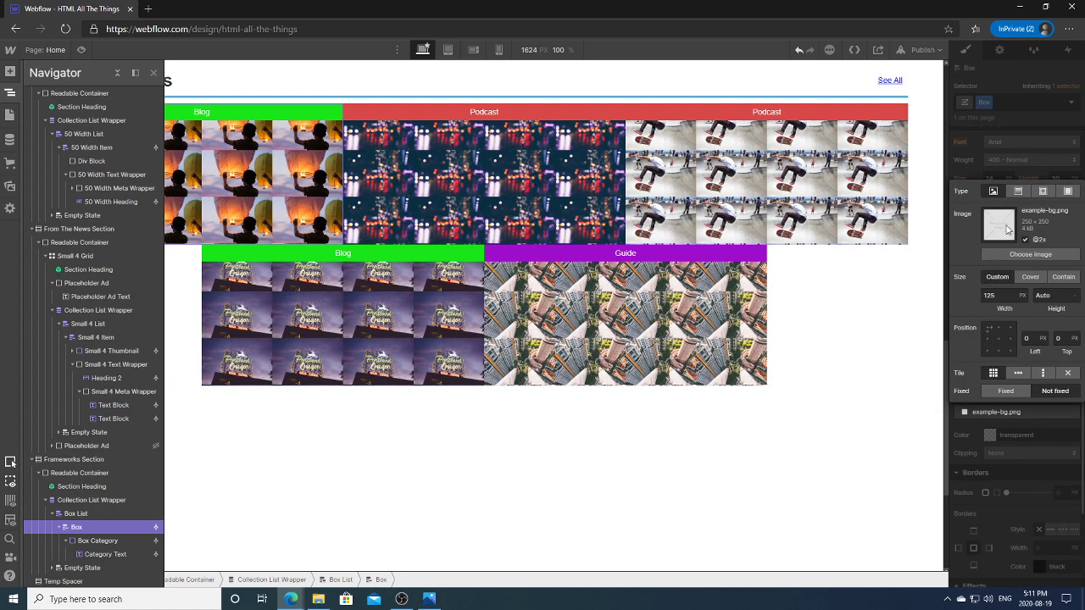
{"action": "left_click", "coordinate": [1030, 278]}
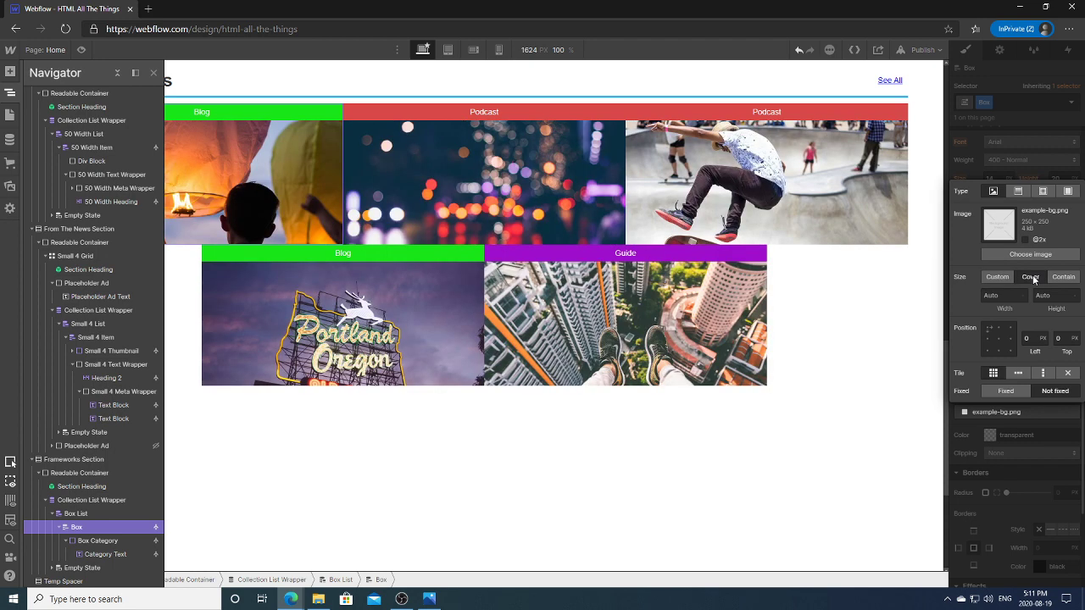
{"action": "left_click", "coordinate": [998, 339]}
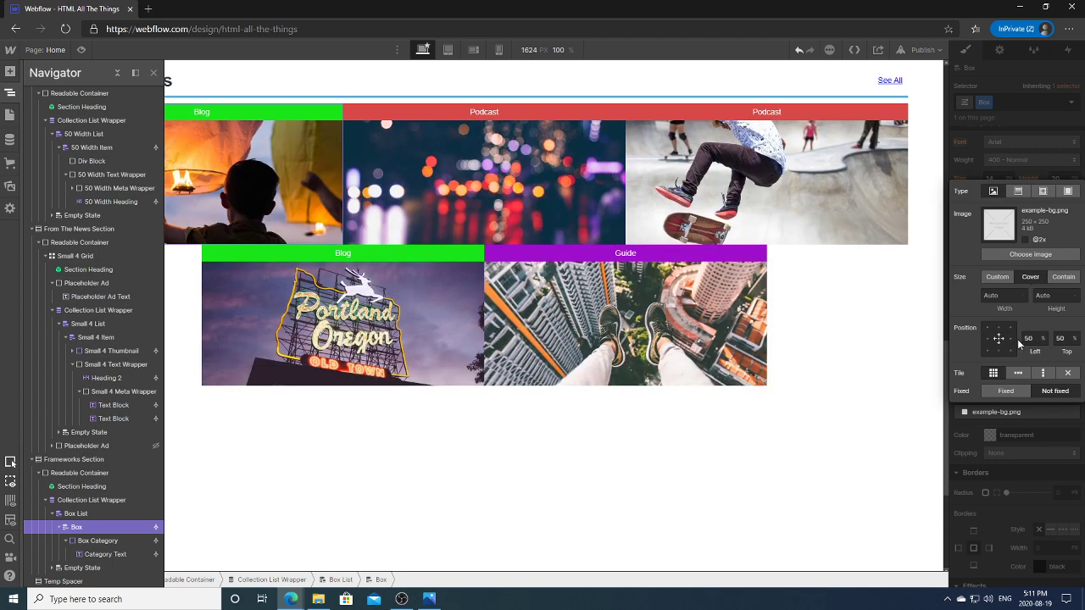
{"action": "left_click", "coordinate": [1067, 373]}
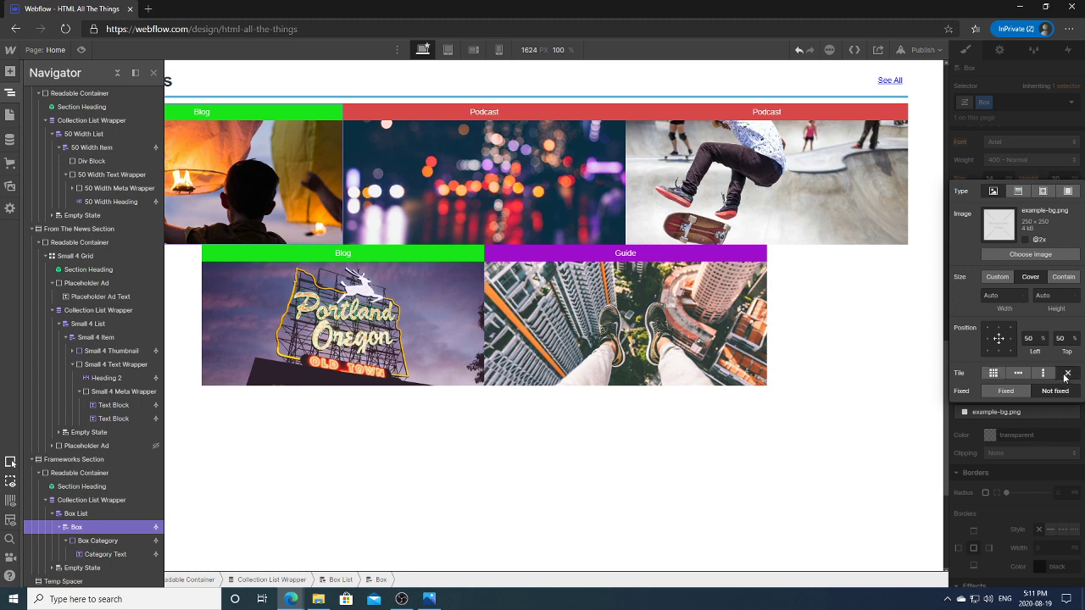
{"action": "left_click", "coordinate": [1049, 428]}
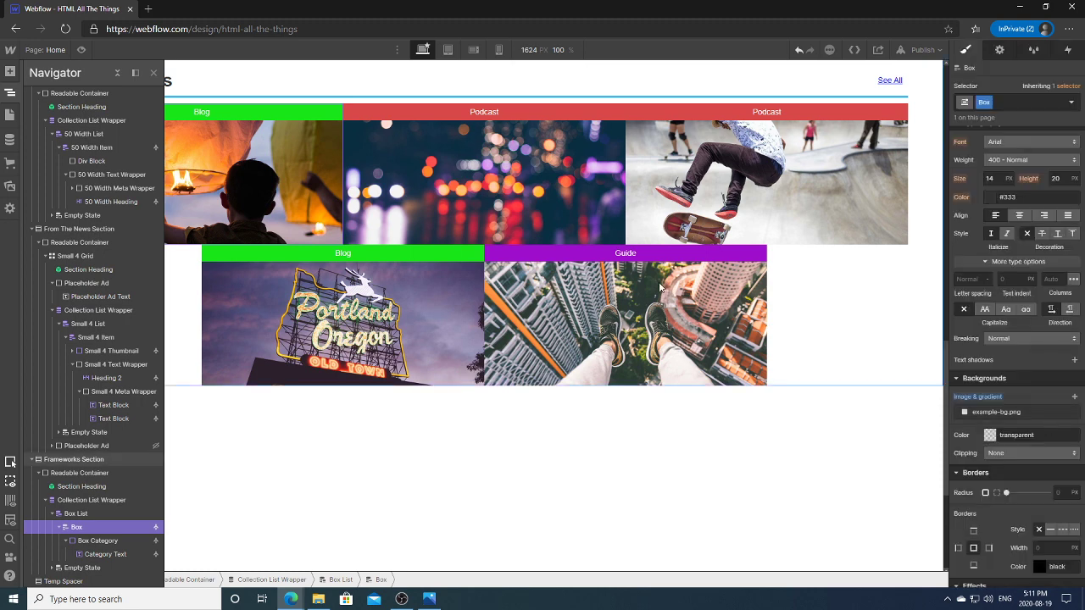
Bring up the Home Page wireframe in Photos for reference.
{"action": "left_click", "coordinate": [413, 477]}
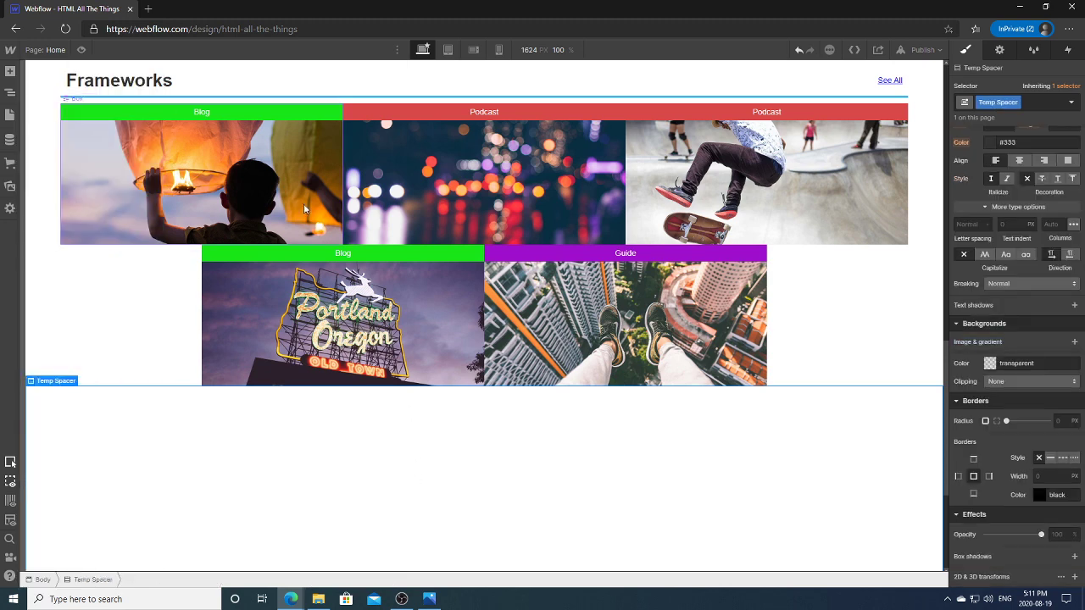
{"action": "scroll", "coordinate": [1018, 339], "scroll_direction": "up", "scroll_amount": 5}
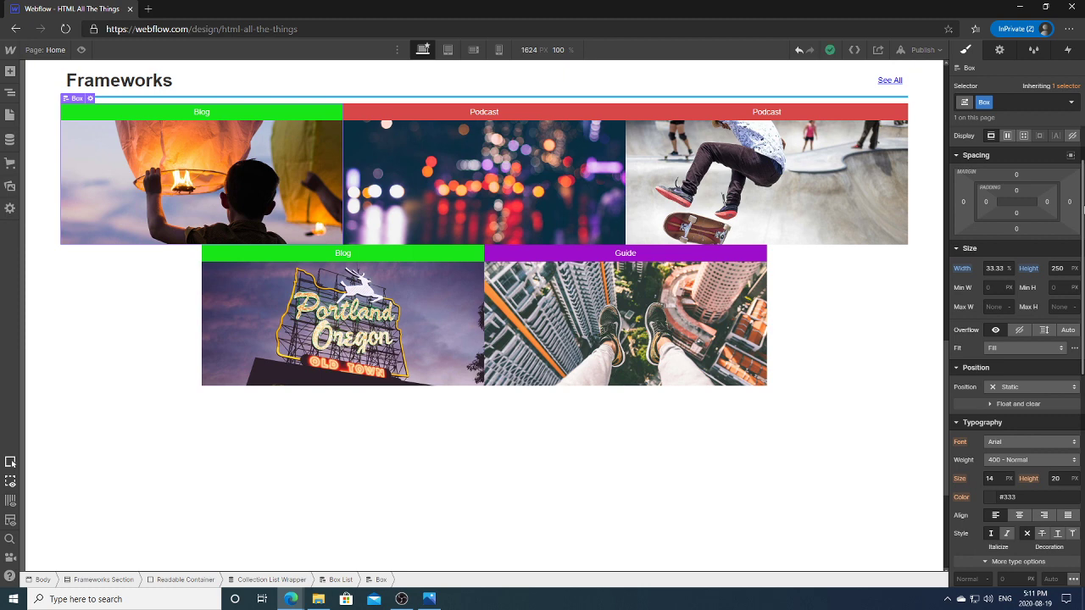
{"action": "left_click_drag", "start_coordinate": [1083, 209], "coordinate": [1084, 202]}
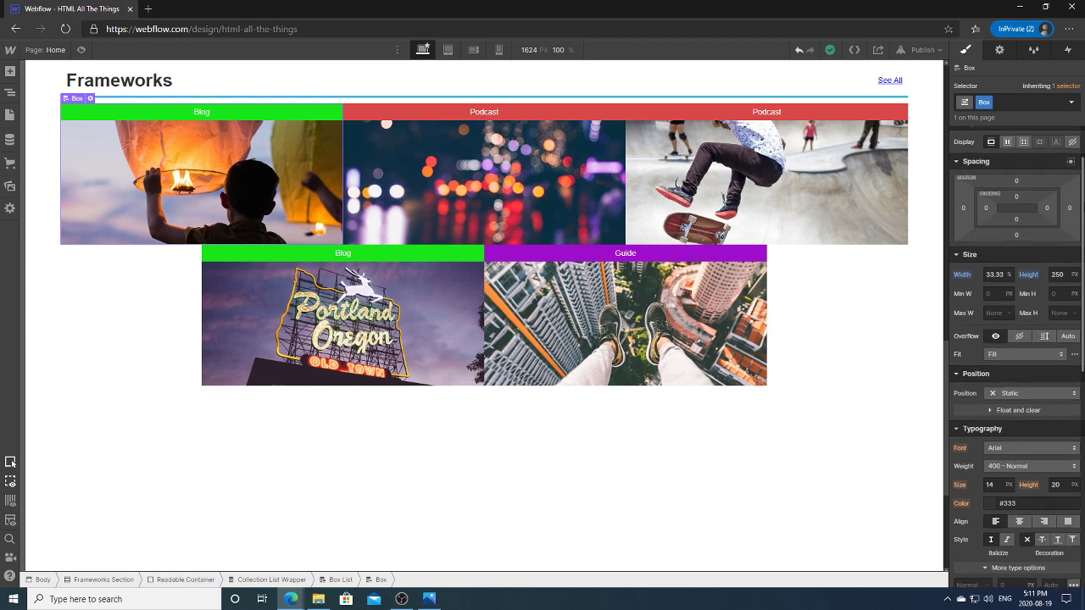
{"action": "left_click", "coordinate": [429, 599]}
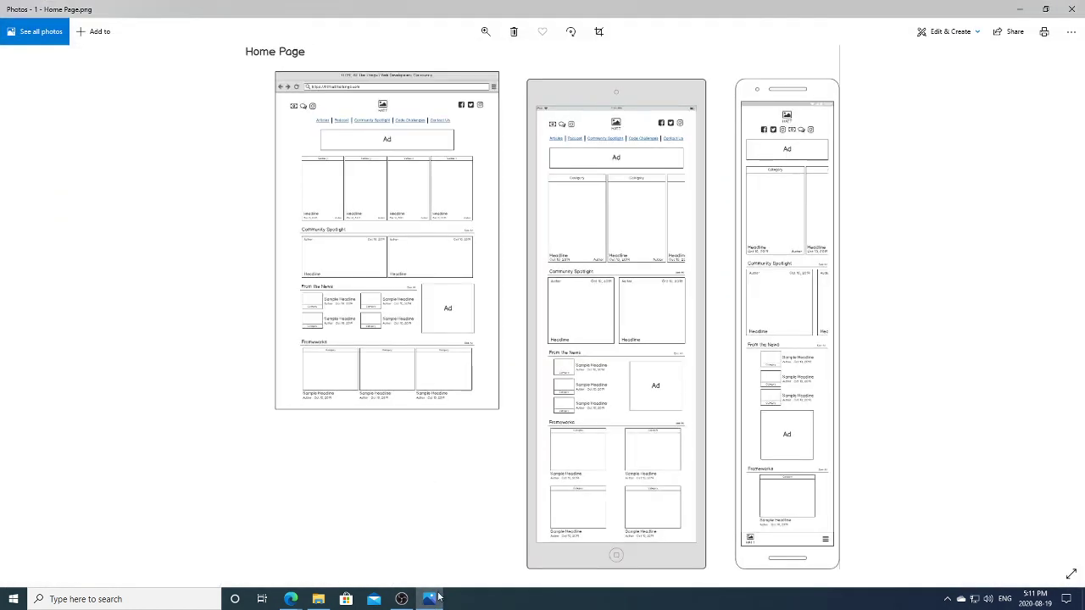
Minimize the Home Page wireframe and return to the Webflow designer.
{"action": "left_click", "coordinate": [429, 600]}
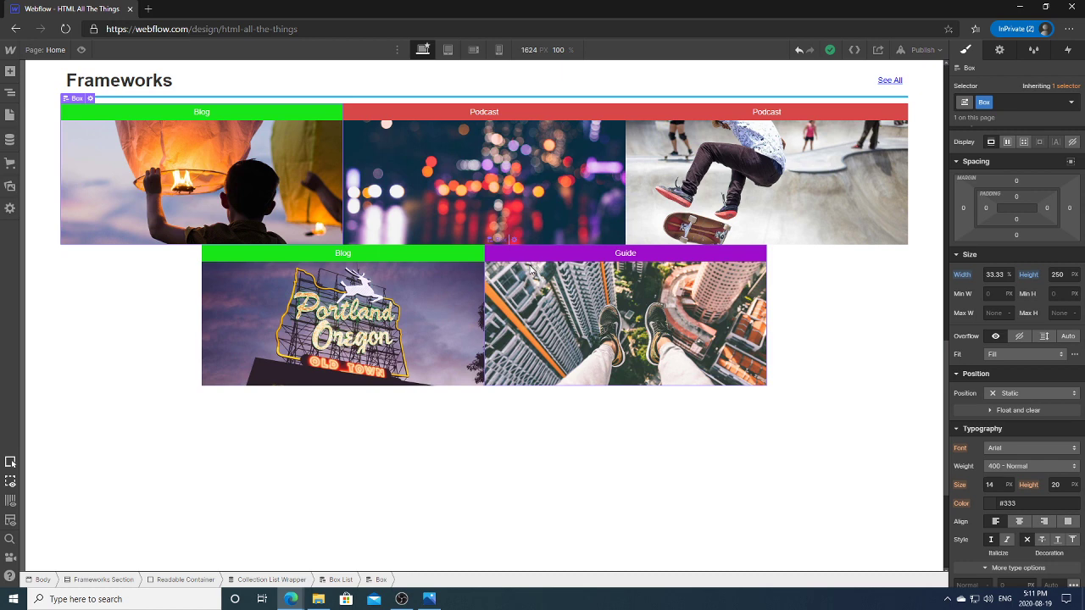
{"action": "left_click", "coordinate": [1068, 274]}
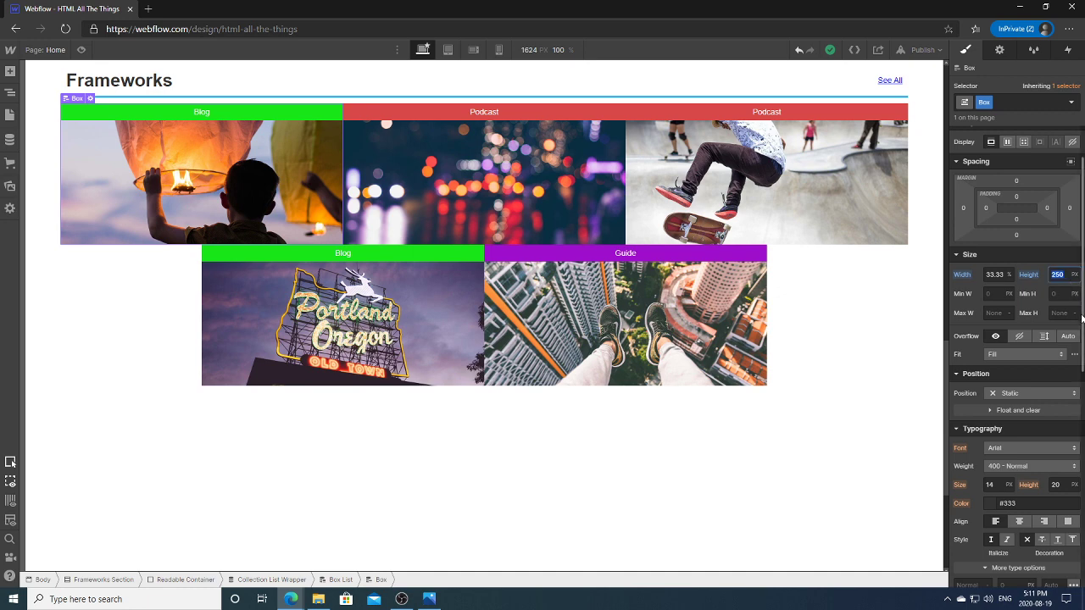
{"action": "type", "text": "32"}
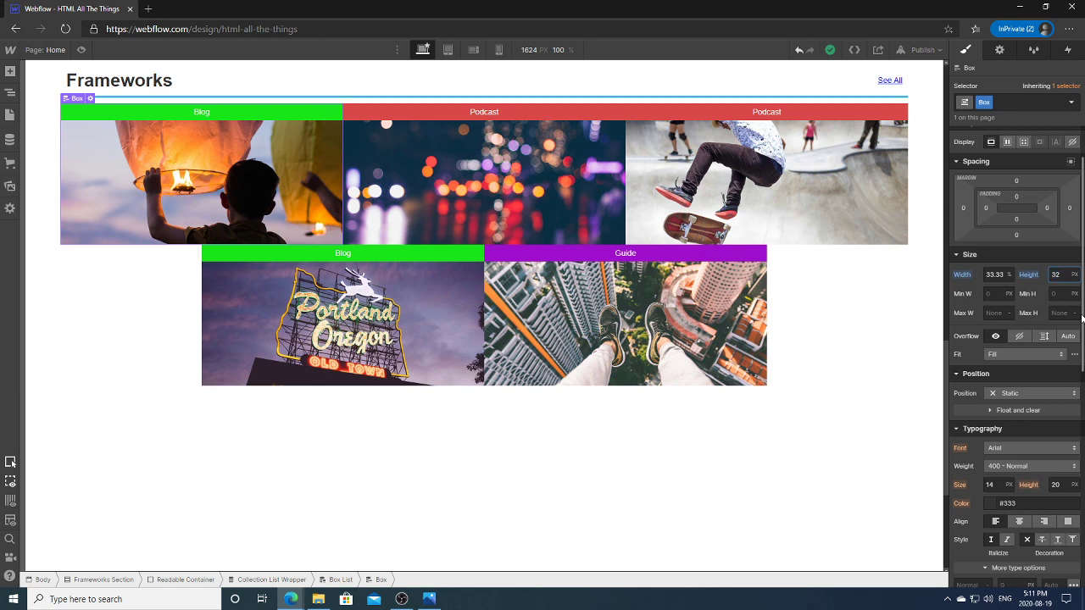
{"action": "left_click", "coordinate": [1074, 275]}
{"action": "left_click", "coordinate": [1060, 287]}
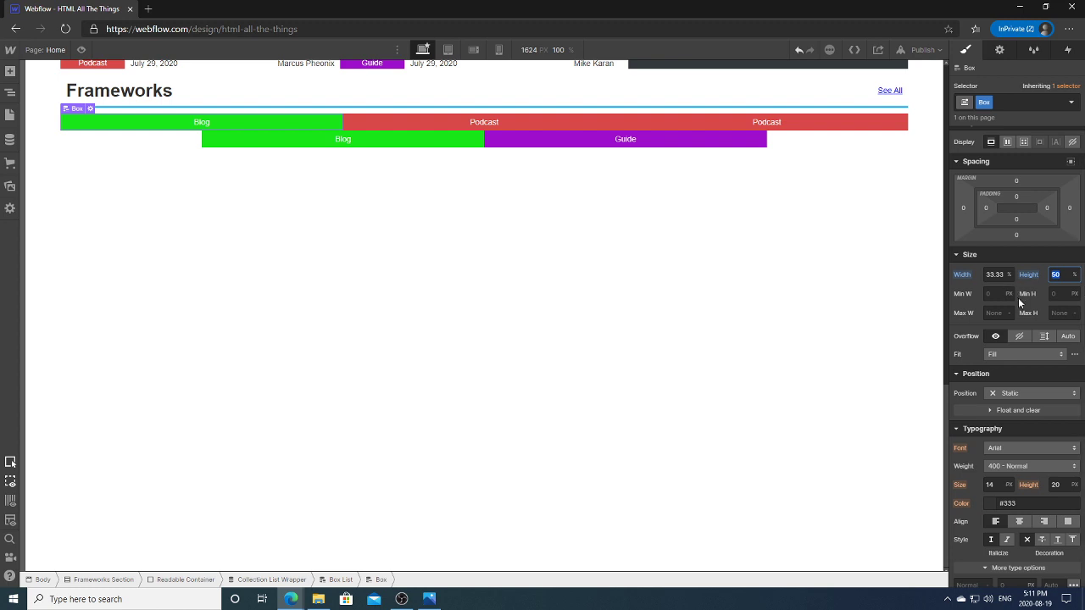
{"action": "left_click", "coordinate": [1058, 274]}
{"action": "left_click", "coordinate": [1075, 277]}
{"action": "left_click", "coordinate": [1059, 259]}
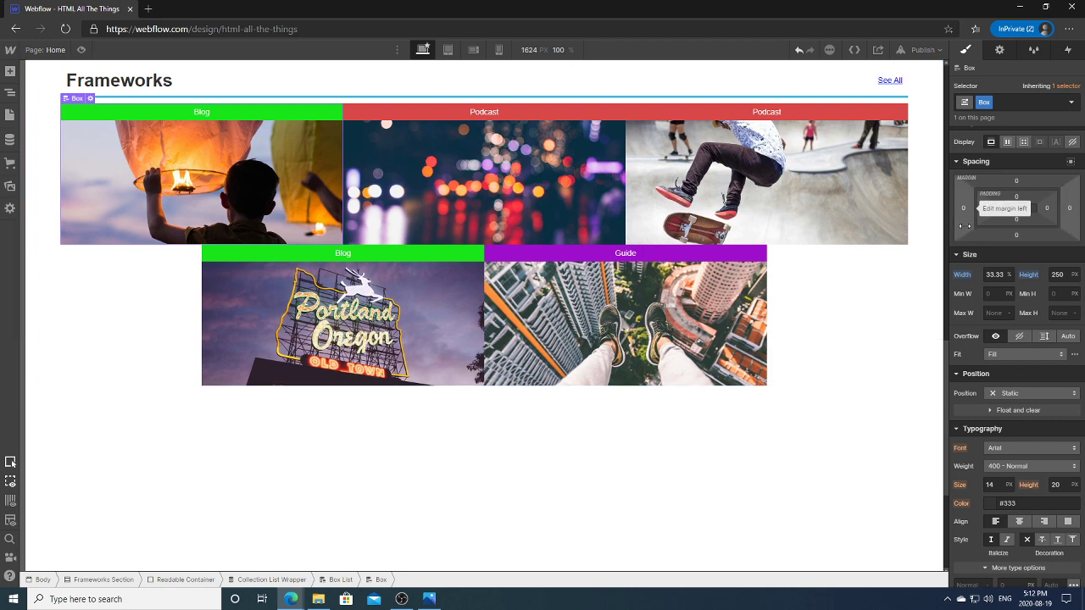
Set the Frameworks boxes' left margin to 0.5%.
{"action": "left_click_drag", "start_coordinate": [961, 225], "coordinate": [959, 226]}
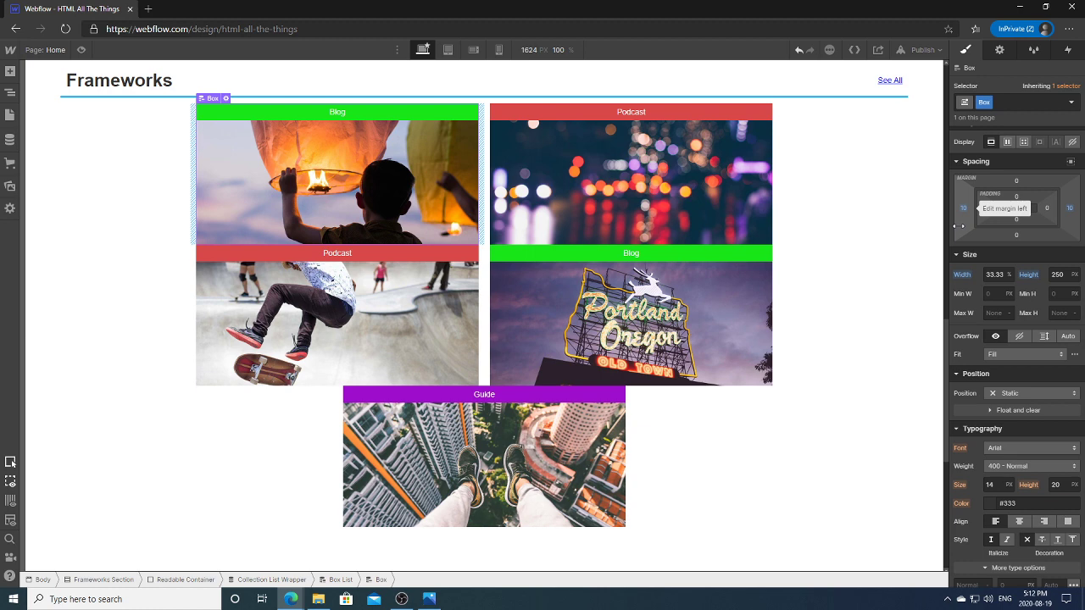
{"action": "left_click", "coordinate": [964, 209]}
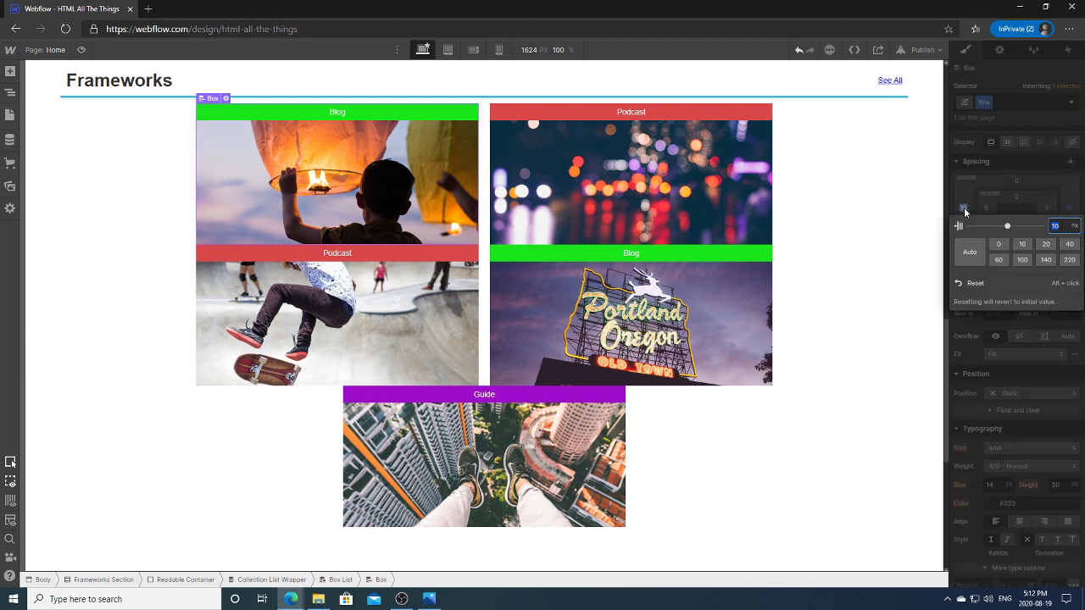
{"action": "left_click", "coordinate": [1063, 227]}
{"action": "left_click", "coordinate": [1076, 227]}
{"action": "type", "text": "5"}
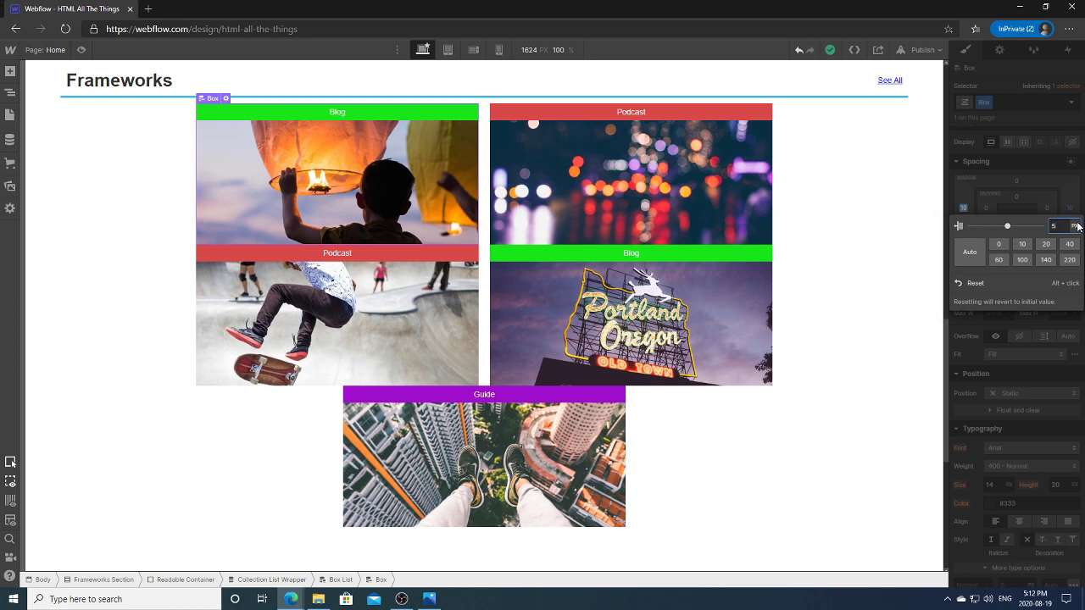
{"action": "left_click", "coordinate": [1075, 226]}
{"action": "left_click", "coordinate": [1069, 237]}
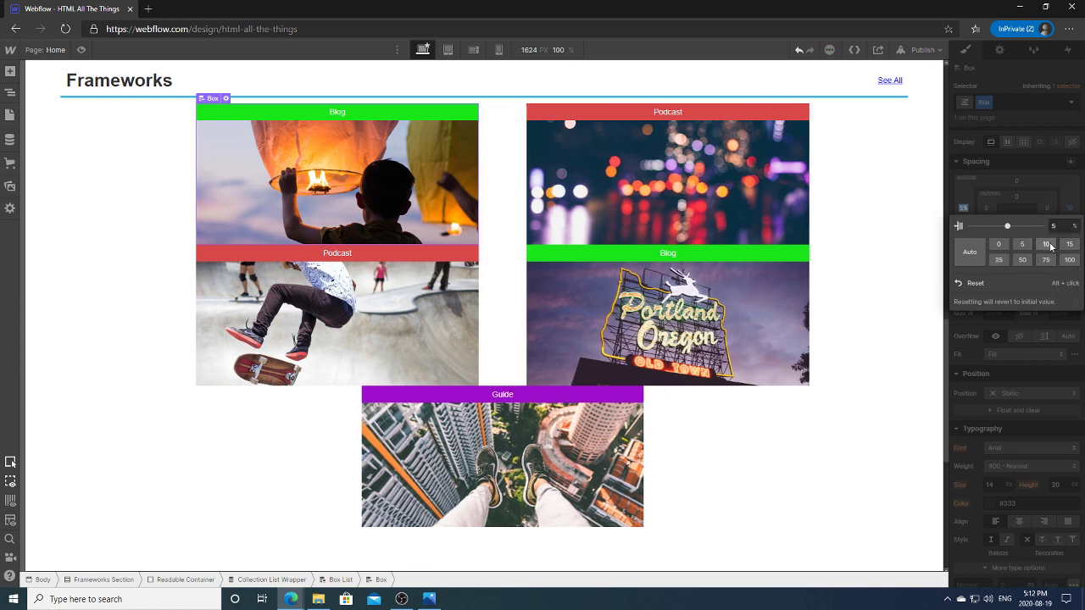
{"action": "left_click_drag", "start_coordinate": [1007, 225], "coordinate": [1007, 226]}
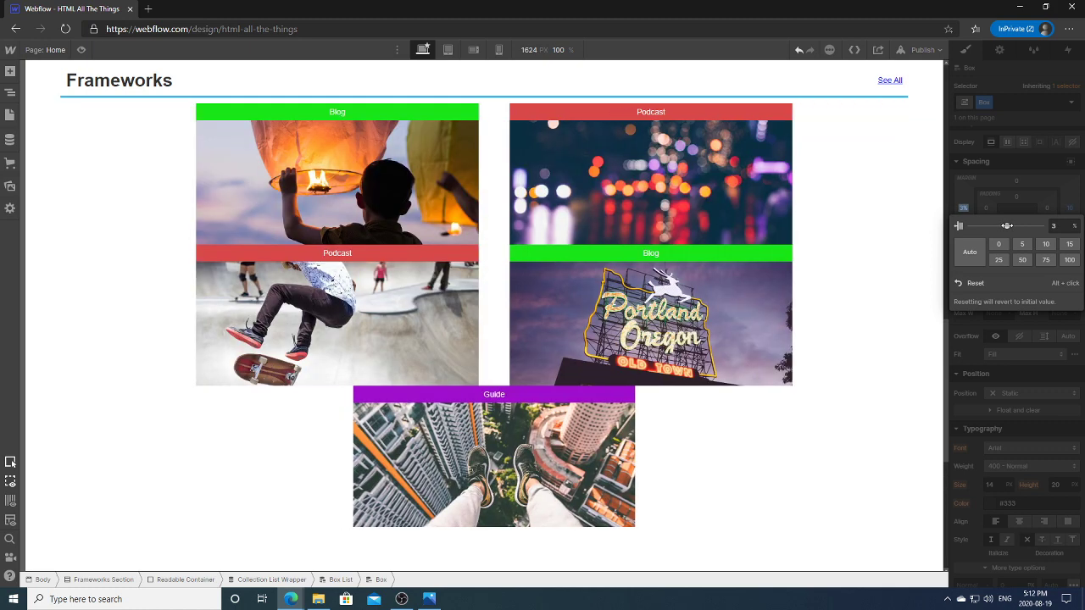
{"action": "left_click", "coordinate": [1055, 225]}
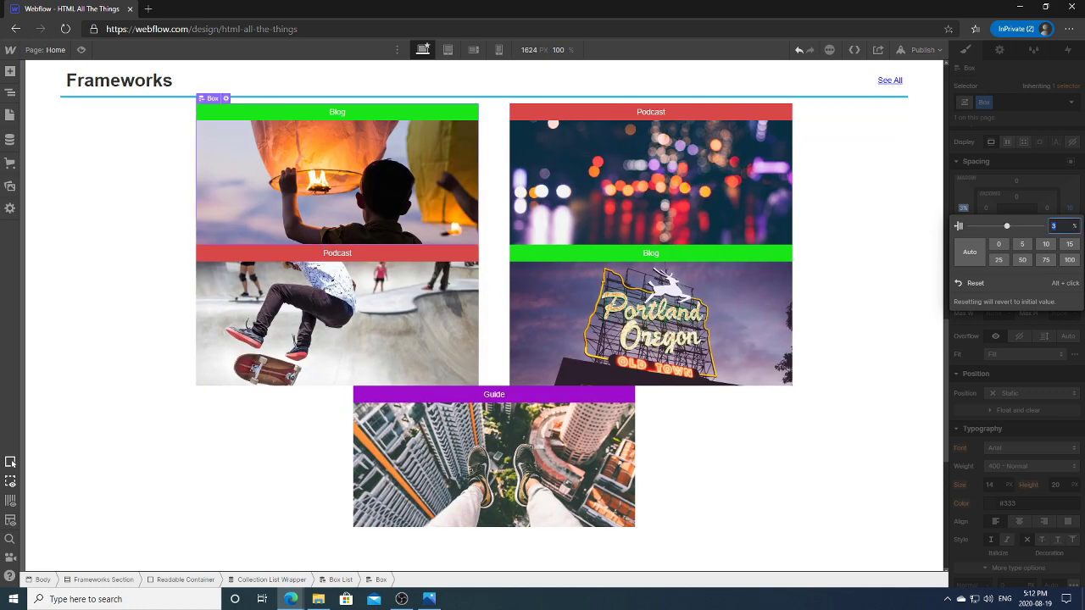
{"action": "type", "text": "0.5"}
{"action": "key", "text": "Return"}
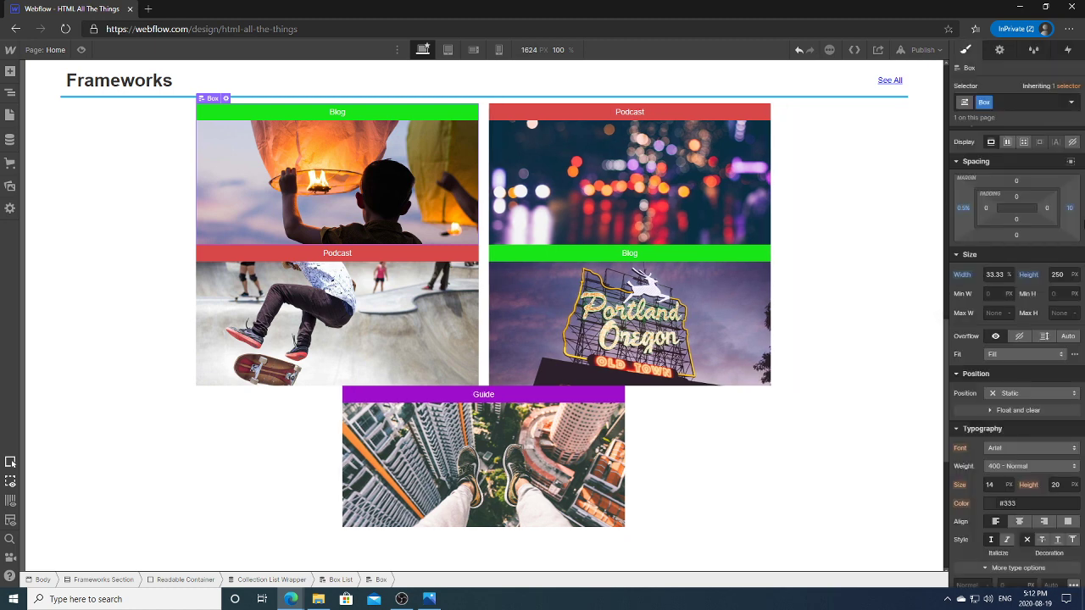
Set the right and bottom margins to 0.5% as well.
{"action": "left_click", "coordinate": [1071, 210]}
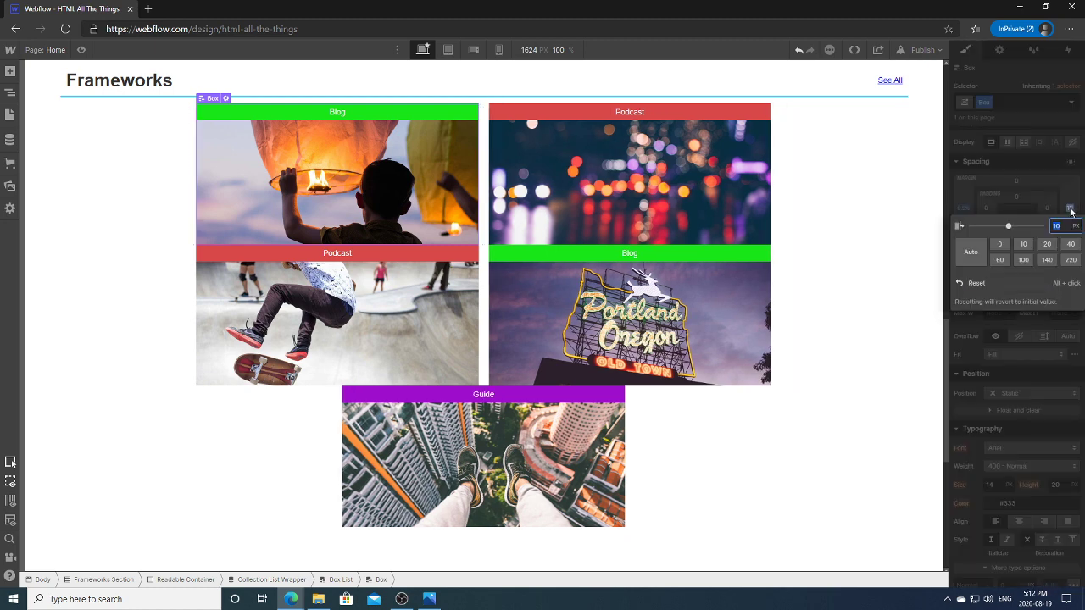
{"action": "type", "text": "0.5%"}
{"action": "left_click", "coordinate": [1079, 227]}
{"action": "left_click", "coordinate": [1064, 239]}
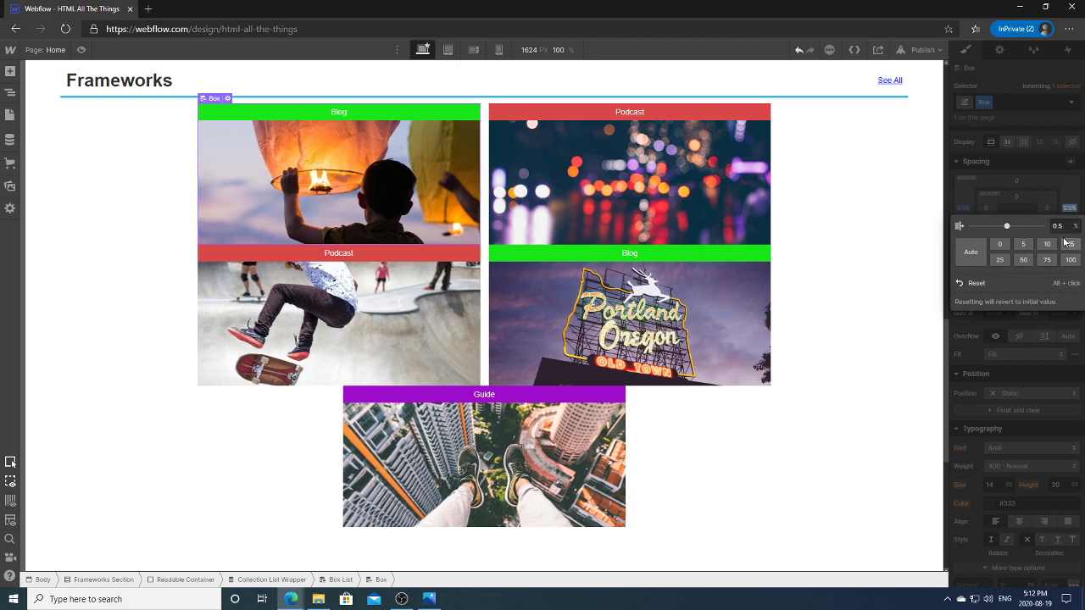
{"action": "left_click", "coordinate": [1059, 205]}
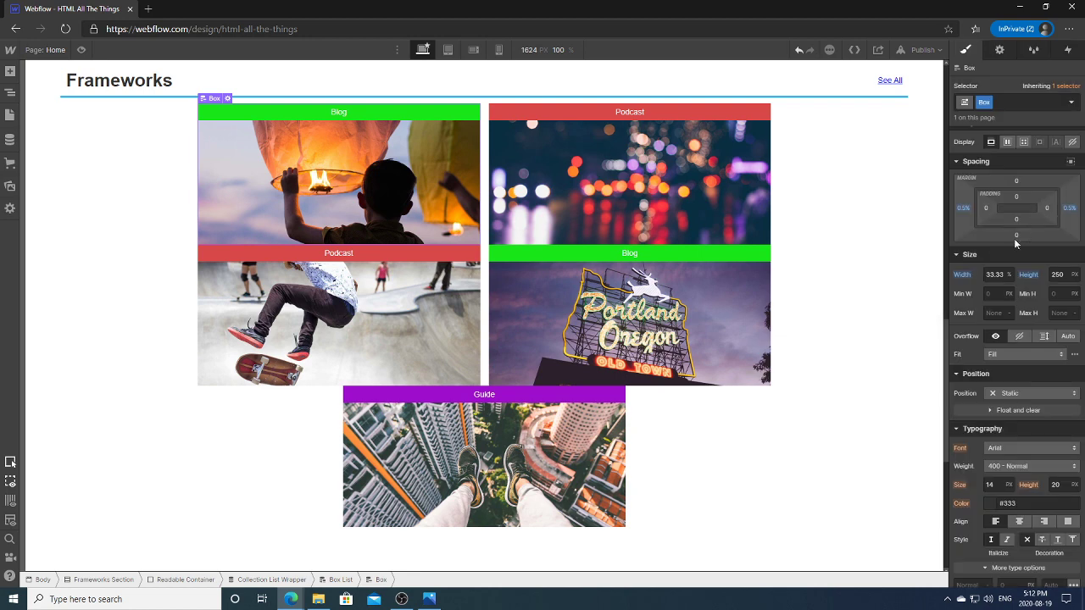
{"action": "left_click", "coordinate": [1017, 236]}
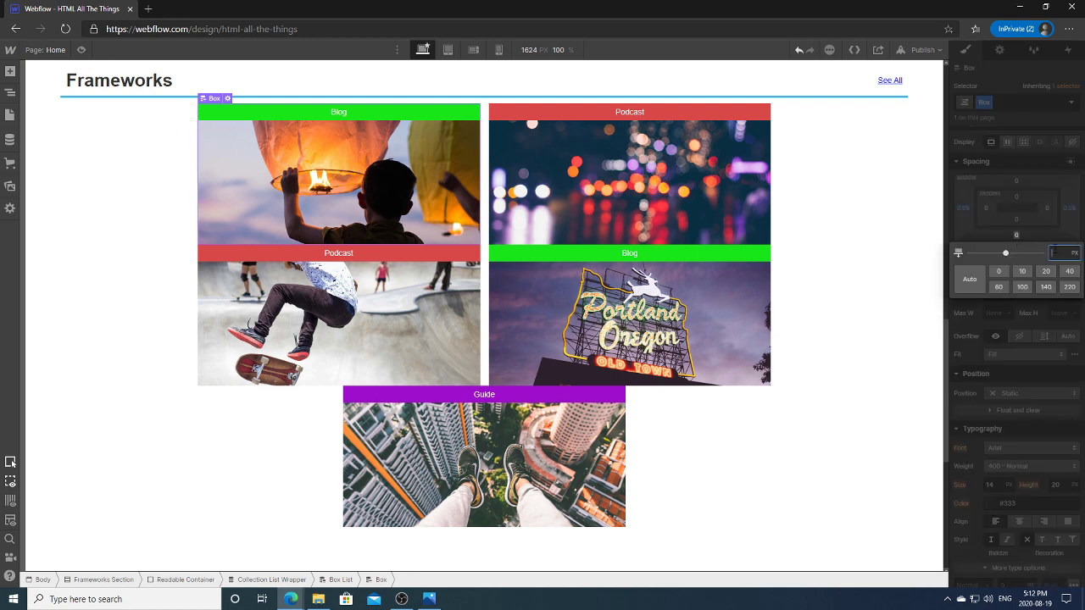
{"action": "type", "text": "0.5"}
{"action": "left_click", "coordinate": [1073, 252]}
{"action": "left_click", "coordinate": [1066, 268]}
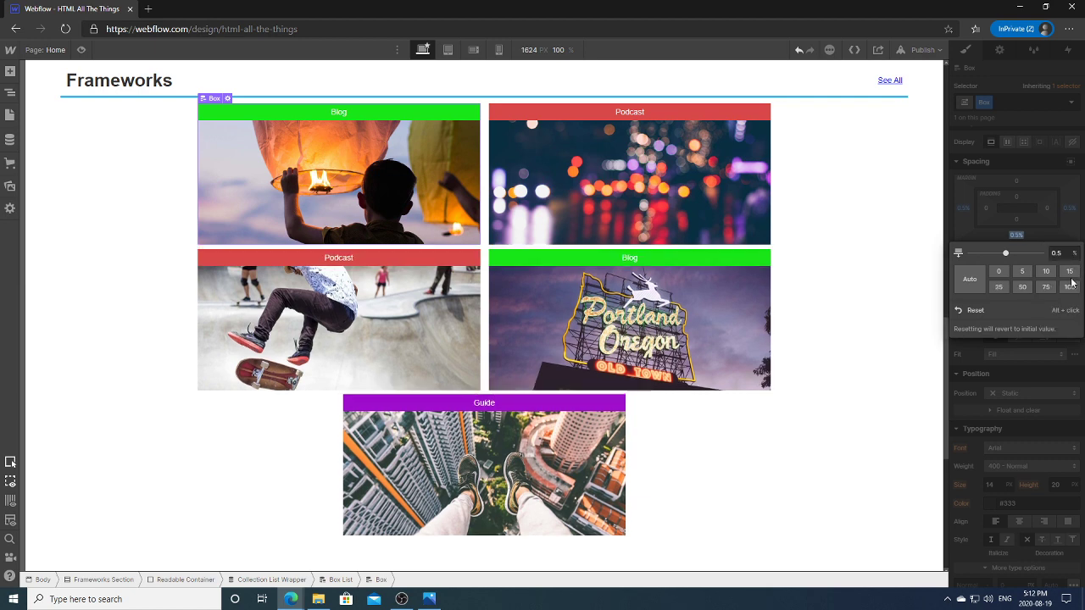
{"action": "left_click", "coordinate": [1018, 235]}
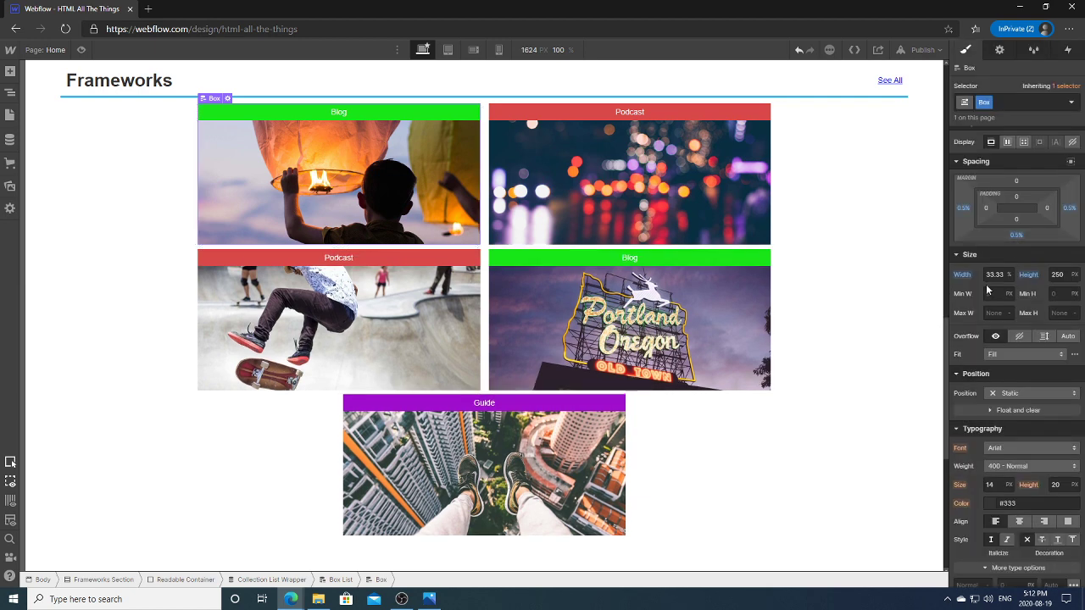
Set the box height to 350 px and the width to 32.33%.
{"action": "left_click", "coordinate": [1051, 277]}
{"action": "type", "text": "350"}
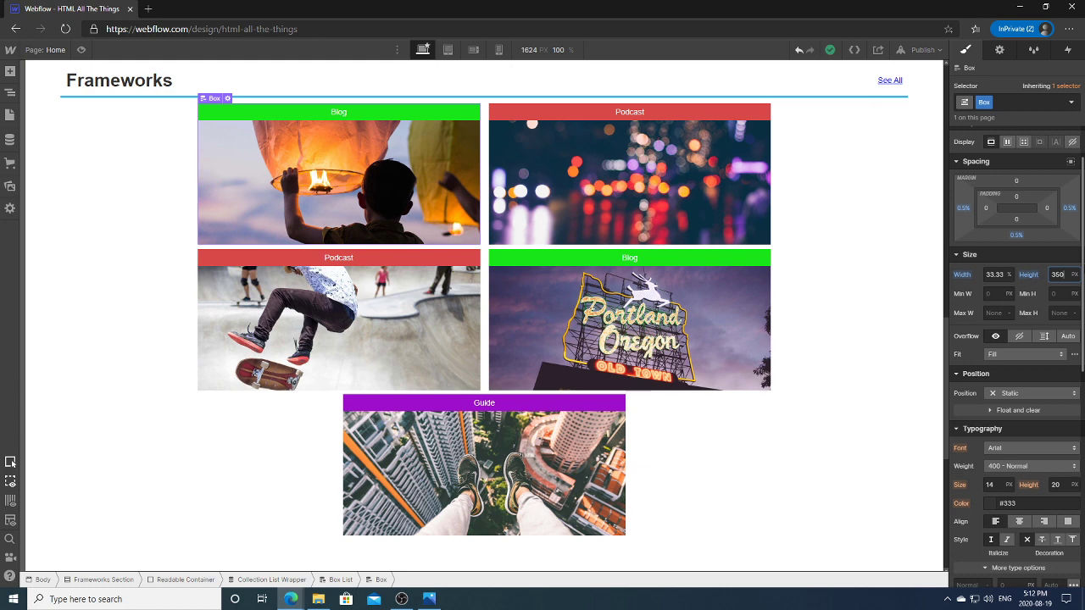
{"action": "key", "text": "Return"}
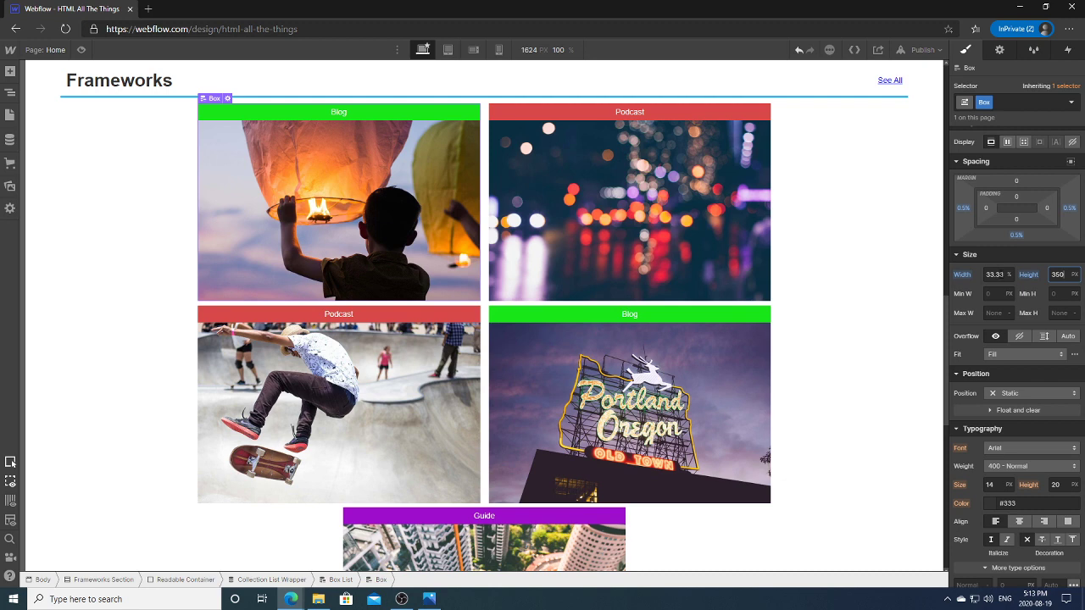
{"action": "left_click", "coordinate": [1001, 275]}
{"action": "left_click", "coordinate": [1000, 274]}
{"action": "key", "text": "shift+Left"}
{"action": "type", "text": "2"}
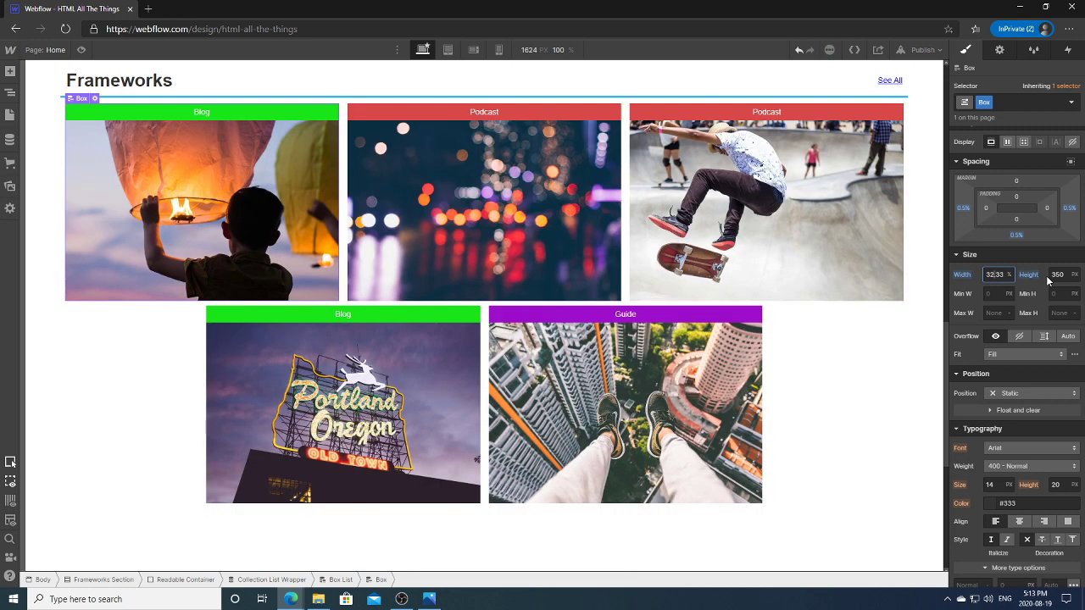
Select the Box List holding the cards and check the element structure.
{"action": "left_click", "coordinate": [906, 305]}
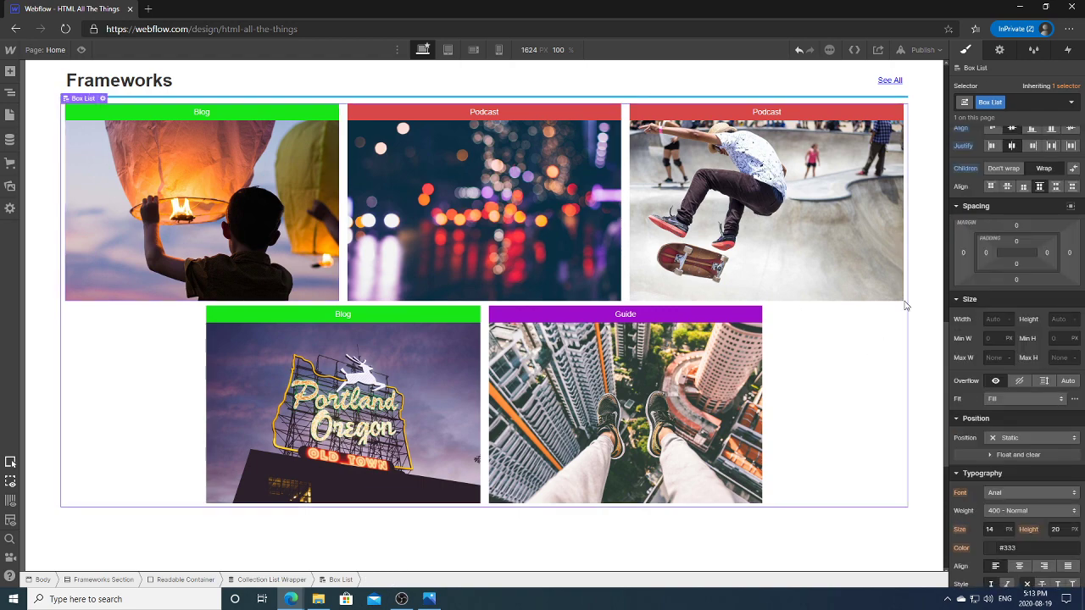
{"action": "mouse_move", "coordinate": [945, 327]}
{"action": "left_mouse_down"}
{"action": "mouse_move", "coordinate": [948, 351]}
{"action": "mouse_move", "coordinate": [958, 296]}
{"action": "mouse_move", "coordinate": [959, 330]}
{"action": "left_mouse_up"}
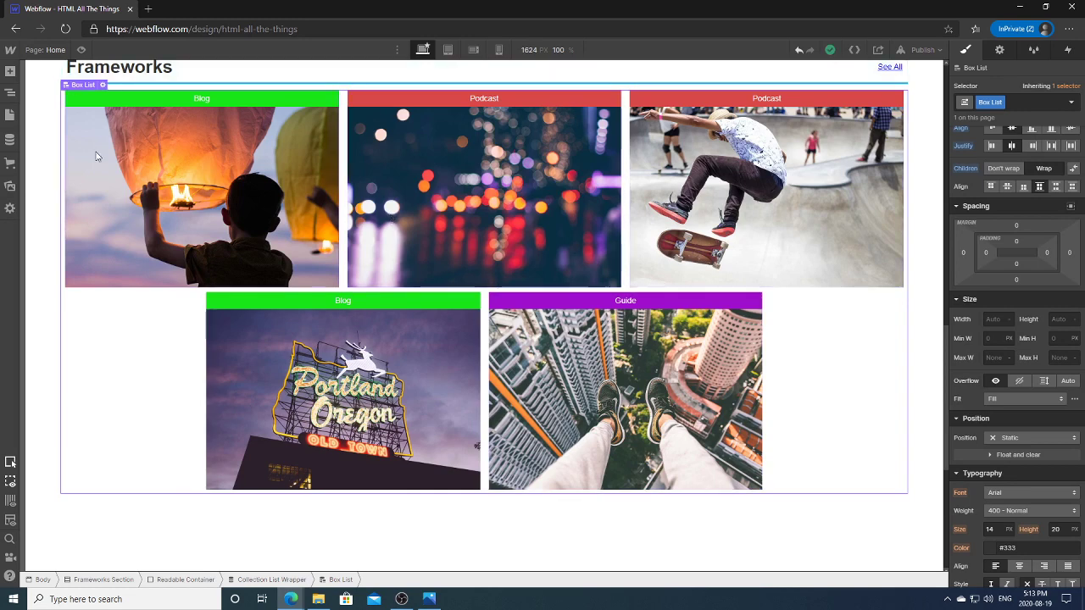
{"action": "left_click", "coordinate": [11, 96]}
{"action": "left_click", "coordinate": [11, 97]}
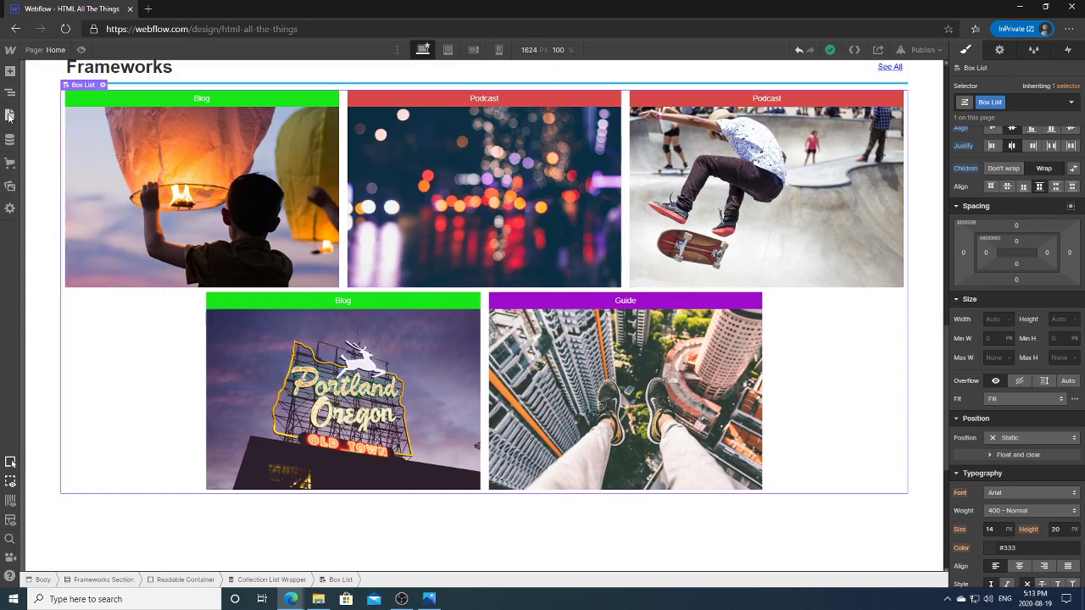
Duplicate the Quisquam Aut item in the Frameworks CMS collection.
{"action": "left_click", "coordinate": [9, 114]}
{"action": "left_click", "coordinate": [9, 139]}
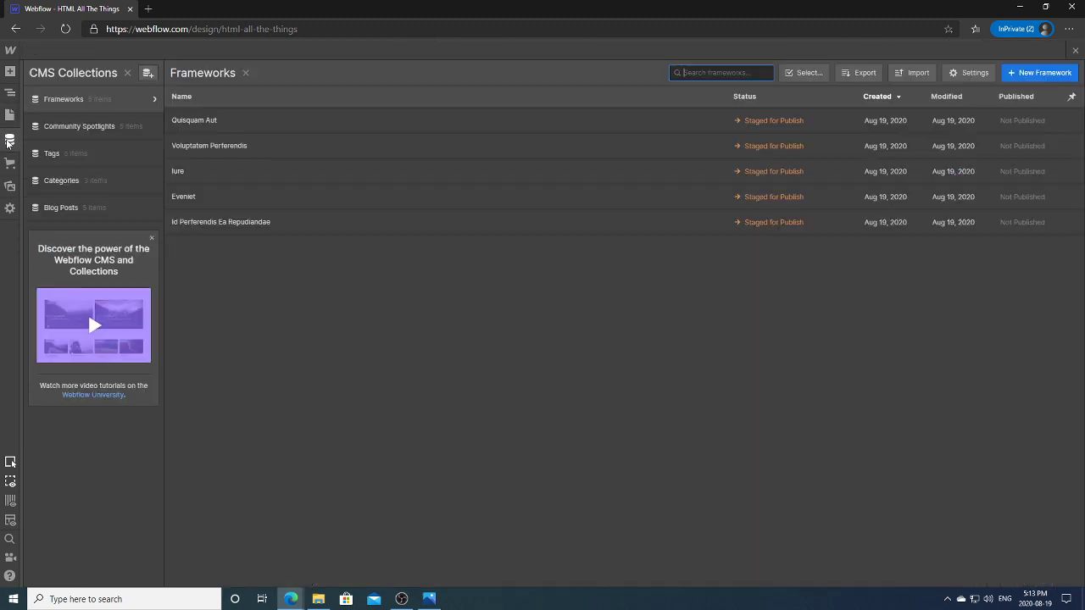
{"action": "left_click", "coordinate": [281, 123]}
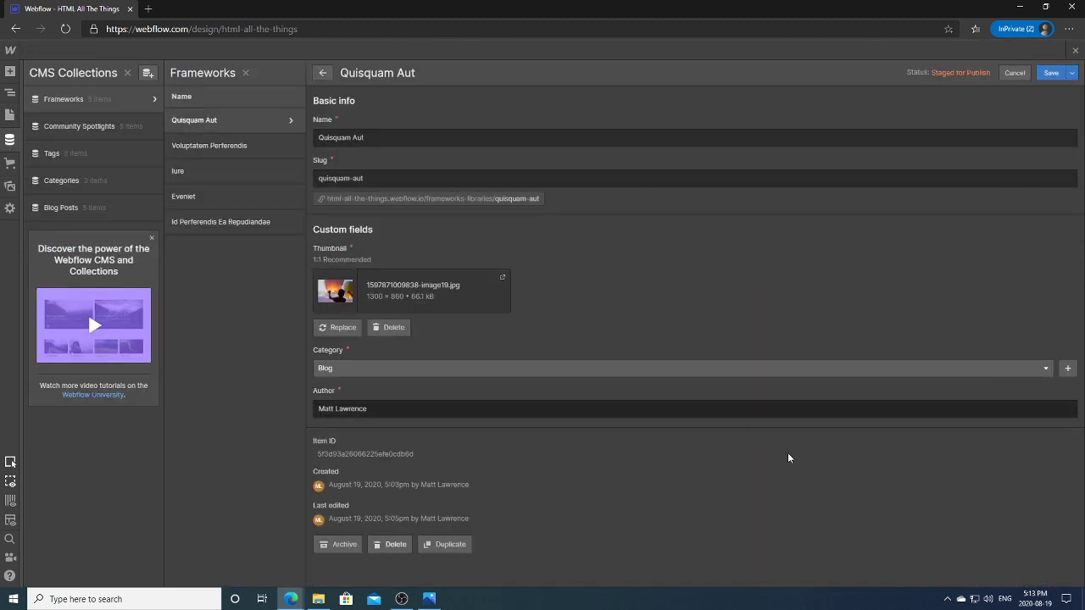
{"action": "left_click", "coordinate": [450, 545]}
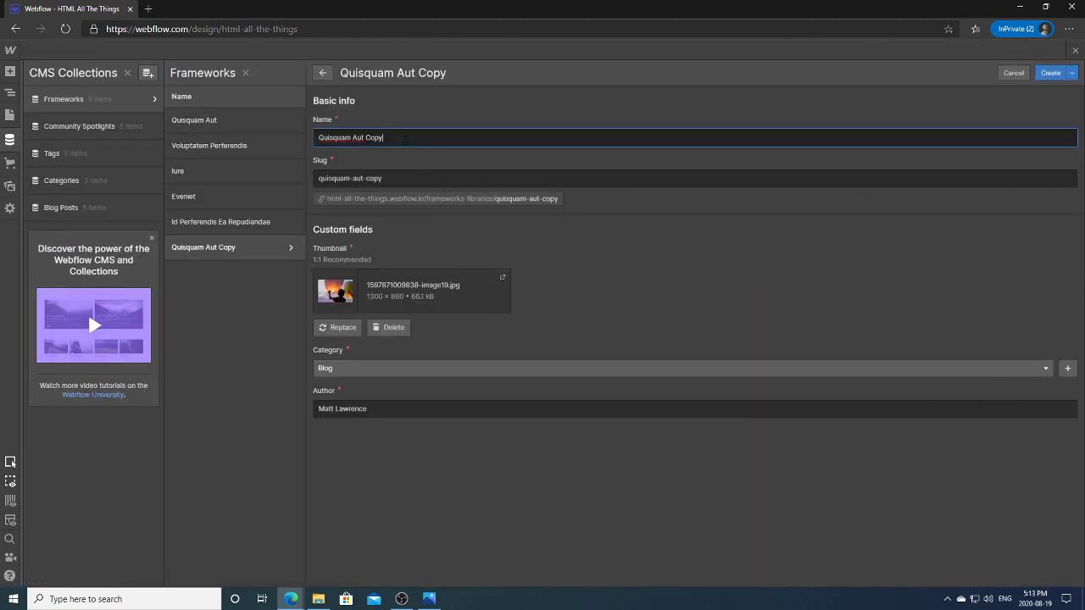
{"action": "left_click", "coordinate": [1051, 76]}
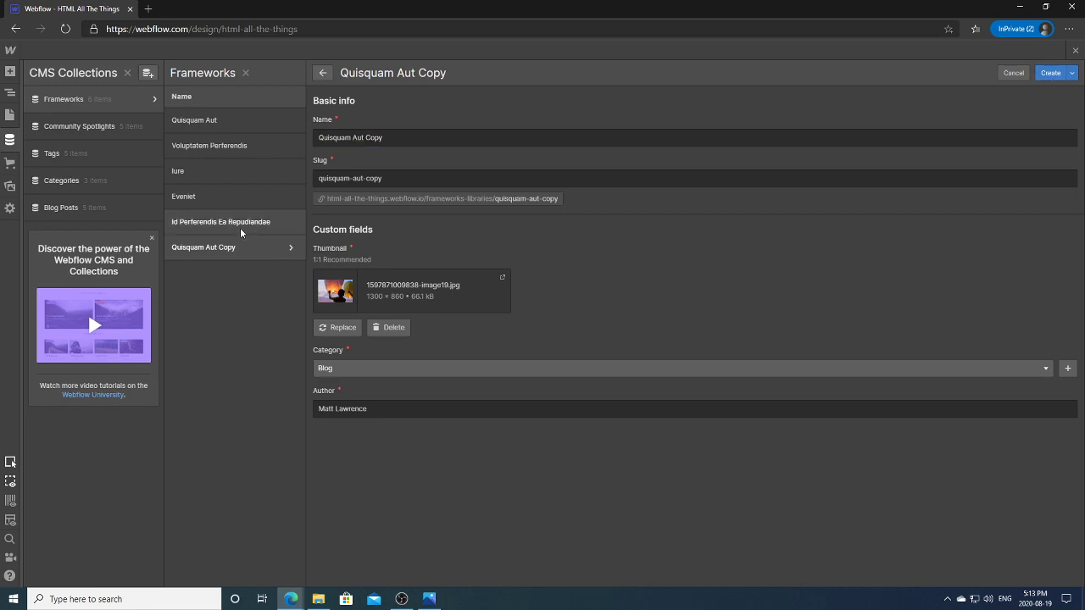
Return to the Home page canvas and bring up the Home Page wireframe.
{"action": "left_click", "coordinate": [10, 115]}
{"action": "left_click", "coordinate": [547, 517]}
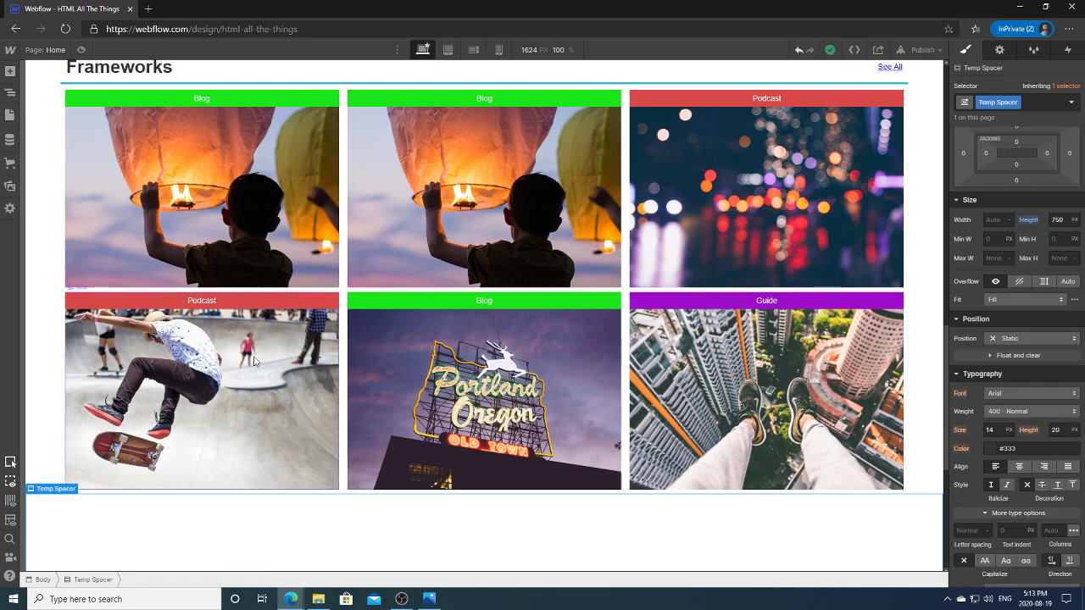
{"action": "left_click", "coordinate": [429, 599]}
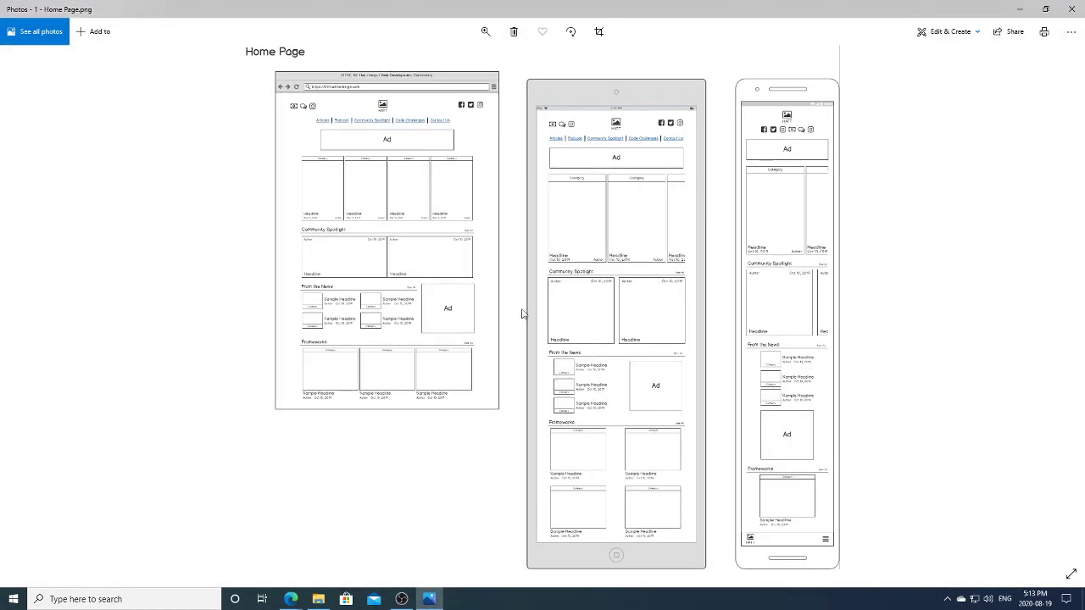
Zoom the wireframe into its Frameworks section, then switch back to Webflow in Edge.
{"action": "left_click", "coordinate": [486, 32]}
{"action": "left_click_drag", "start_coordinate": [432, 61], "coordinate": [458, 62]}
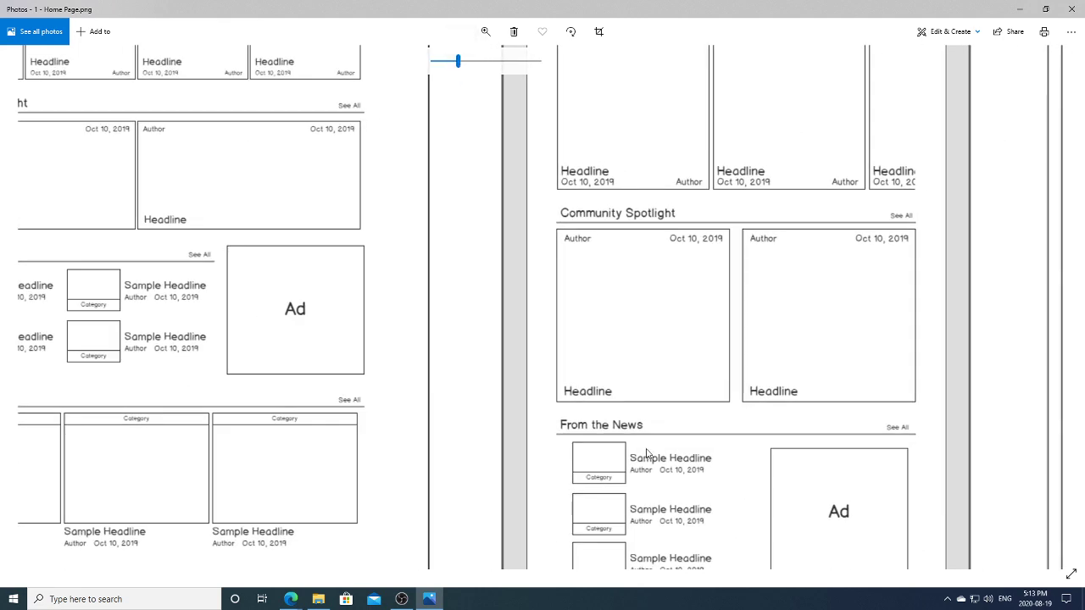
{"action": "left_click_drag", "start_coordinate": [646, 453], "coordinate": [576, 228]}
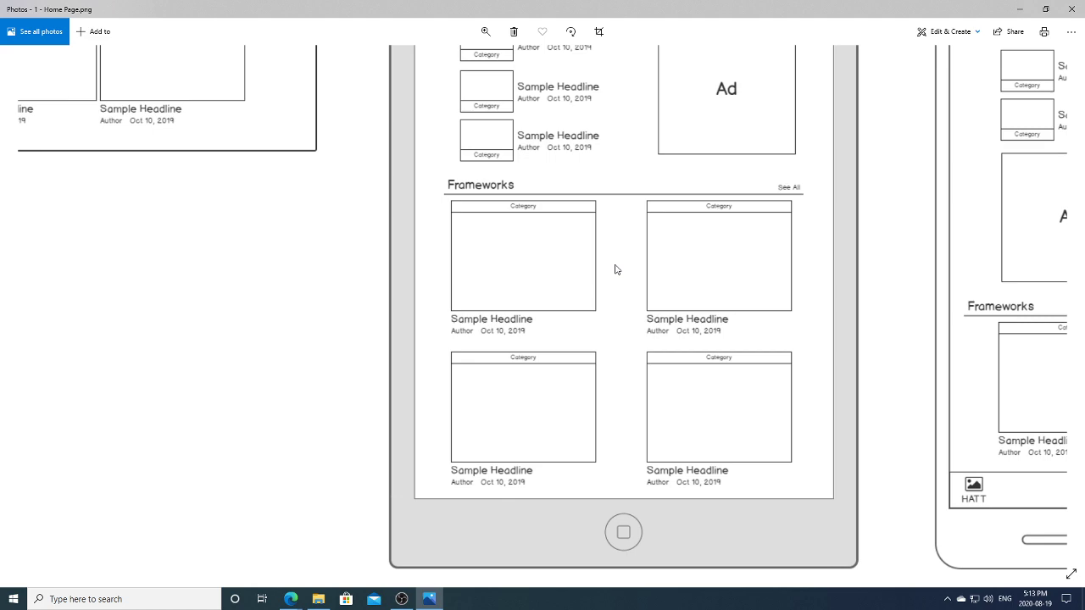
{"action": "left_click", "coordinate": [291, 599]}
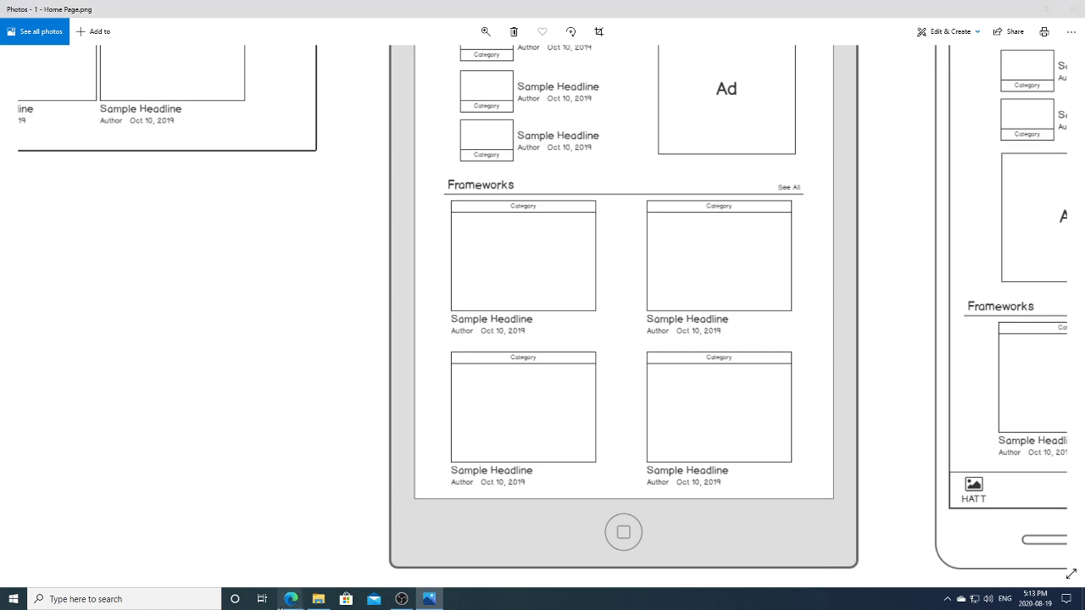
{"action": "left_click", "coordinate": [282, 543]}
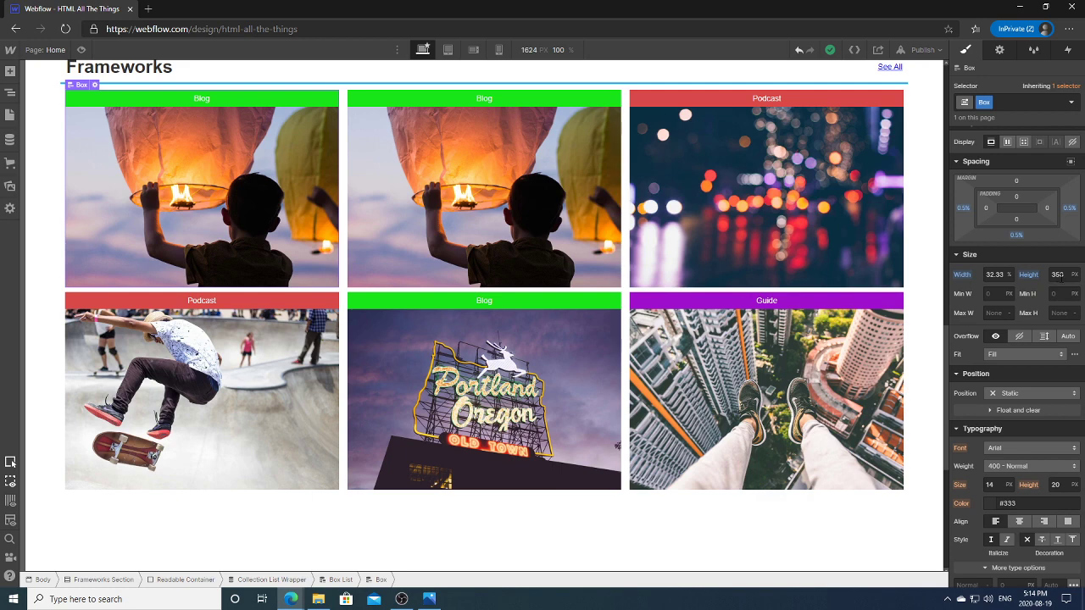
Check the card's Thumbnail background setting, then drag a Div Block into the first card.
{"action": "left_click", "coordinate": [1058, 275]}
{"action": "left_click", "coordinate": [1043, 295]}
{"action": "left_click", "coordinate": [1000, 49]}
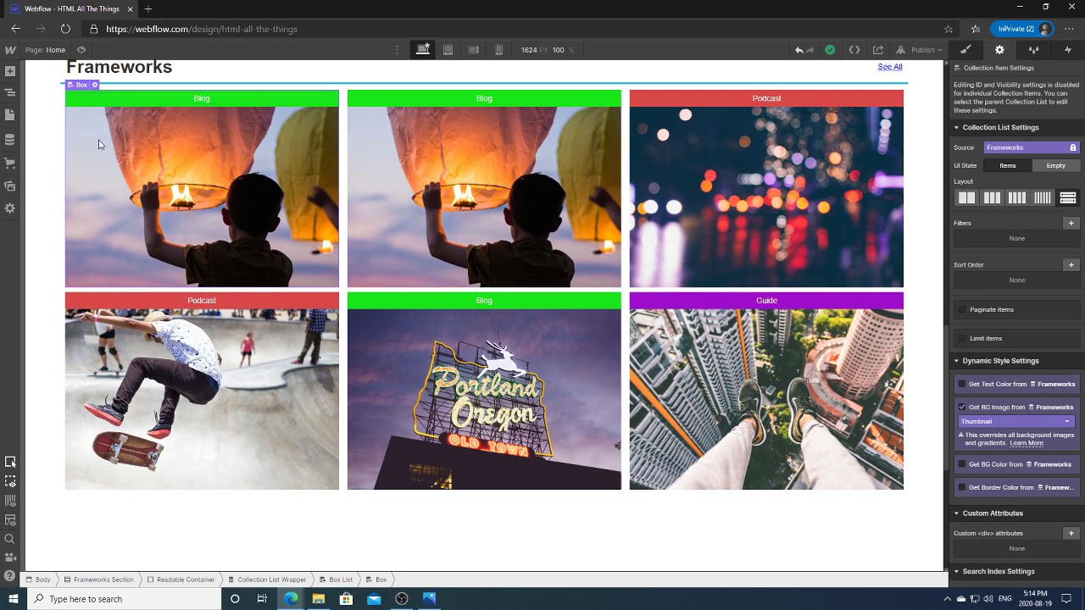
{"action": "left_click", "coordinate": [10, 72]}
{"action": "left_click_drag", "start_coordinate": [50, 268], "coordinate": [140, 256]}
Give the new div block a new class named Box Thumbnail.
{"action": "left_click", "coordinate": [966, 50]}
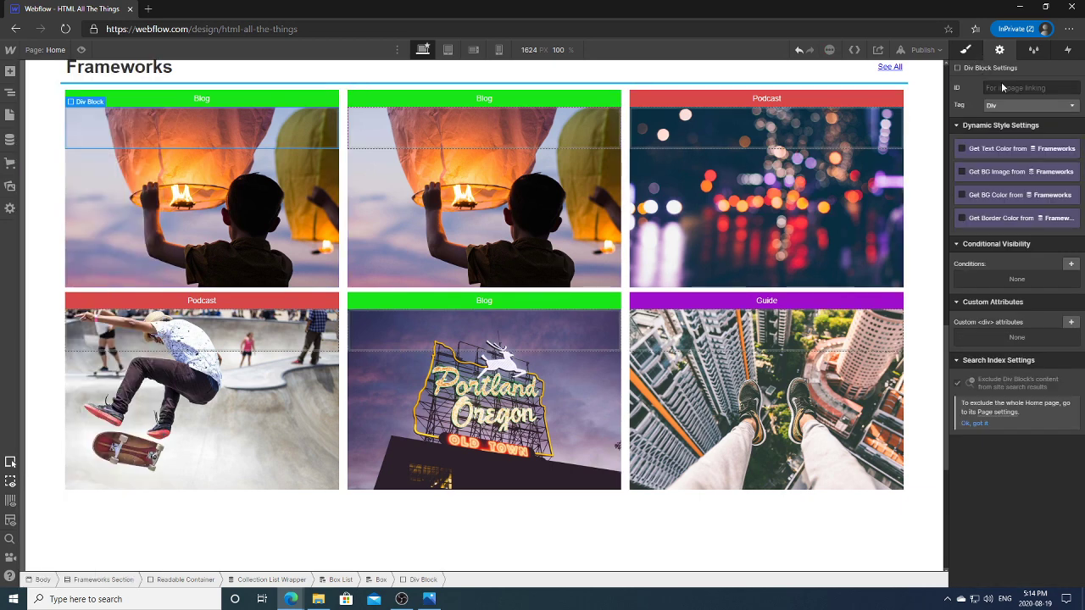
{"action": "left_click", "coordinate": [1005, 100]}
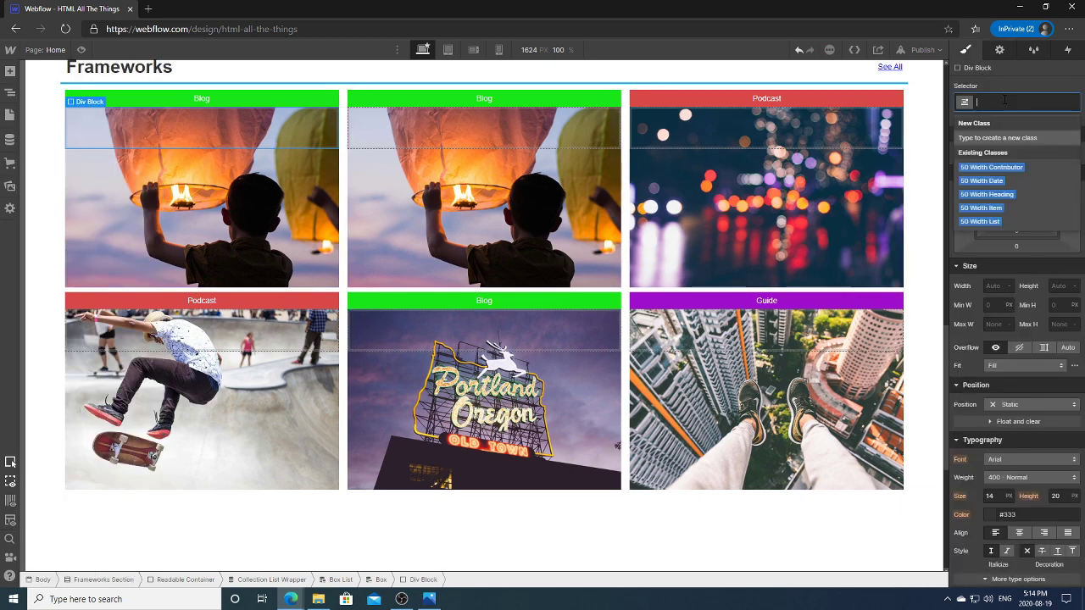
{"action": "type", "text": "Box Thum"}
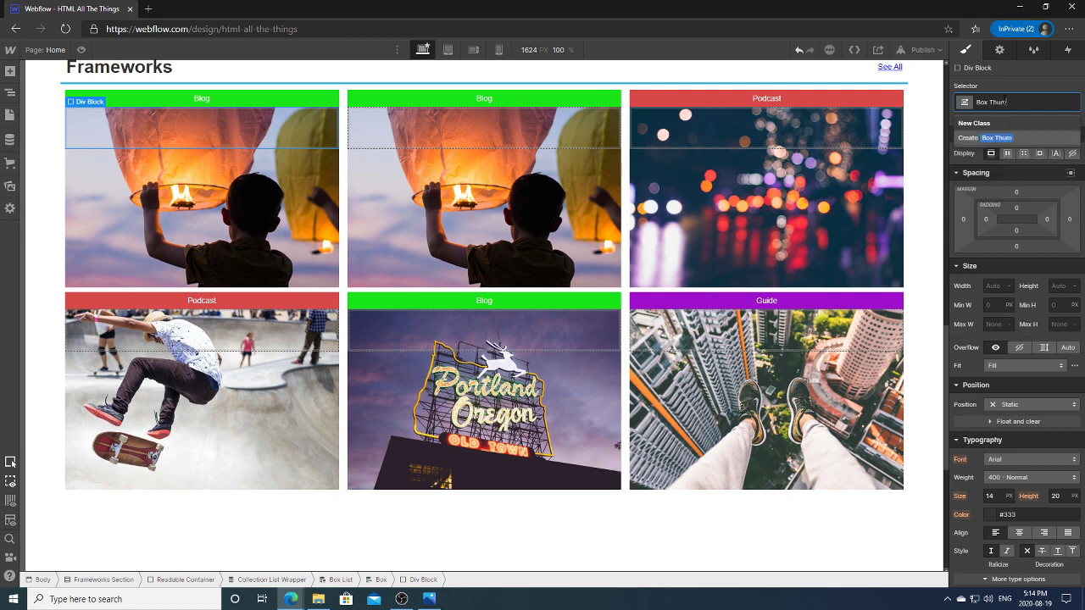
{"action": "type", "text": "bnail"}
{"action": "key", "text": "Return"}
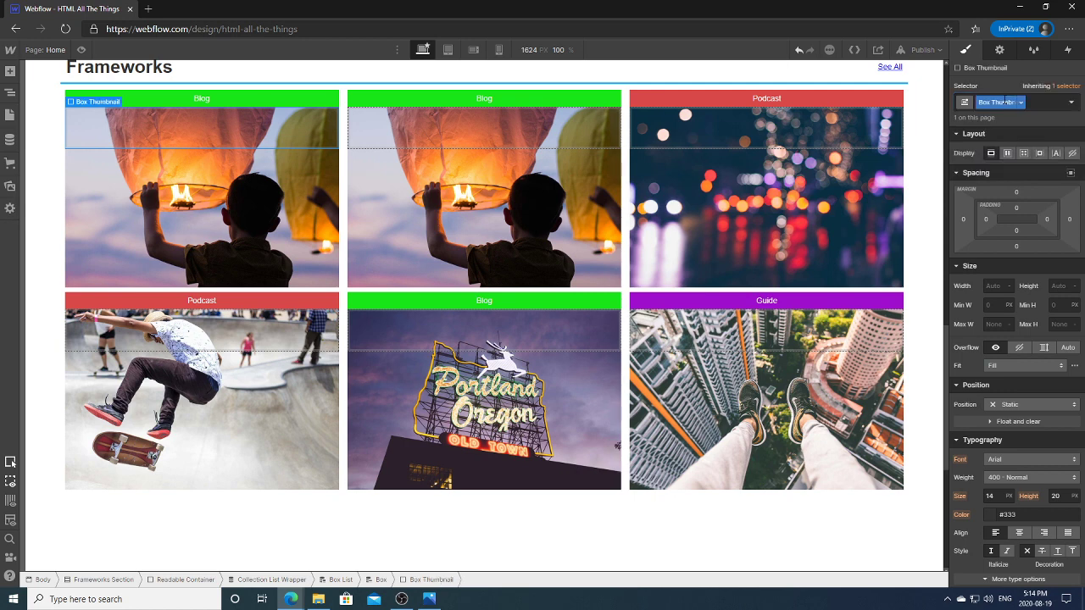
Set Box Thumbnail's width to 100% and height to 350 px.
{"action": "left_click", "coordinate": [986, 286]}
{"action": "type", "text": "100"}
{"action": "left_click", "coordinate": [1009, 285]}
{"action": "left_click", "coordinate": [1014, 297]}
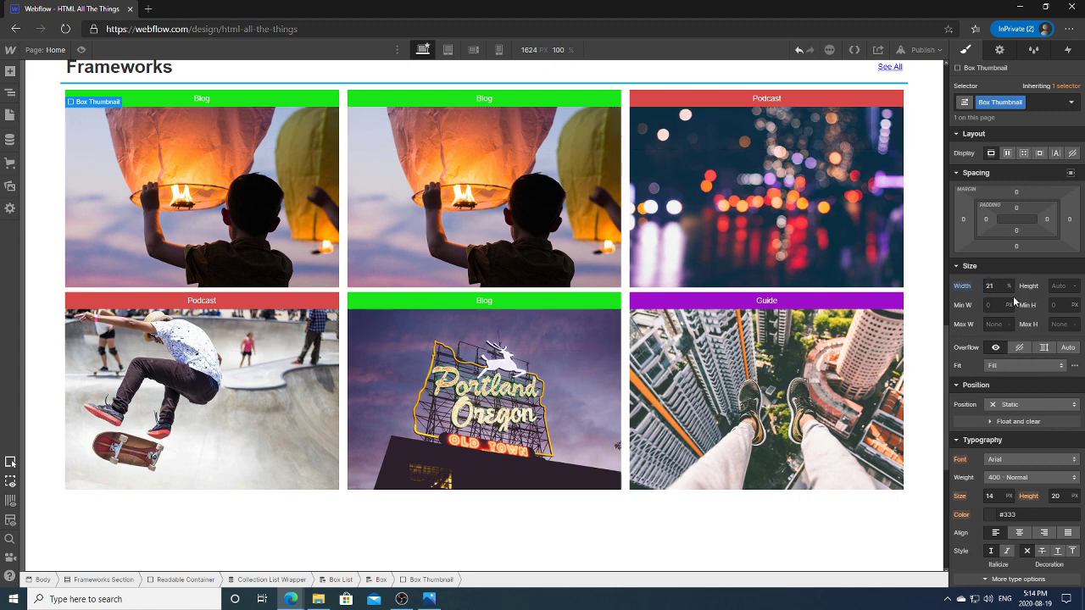
{"action": "key", "text": "Tab"}
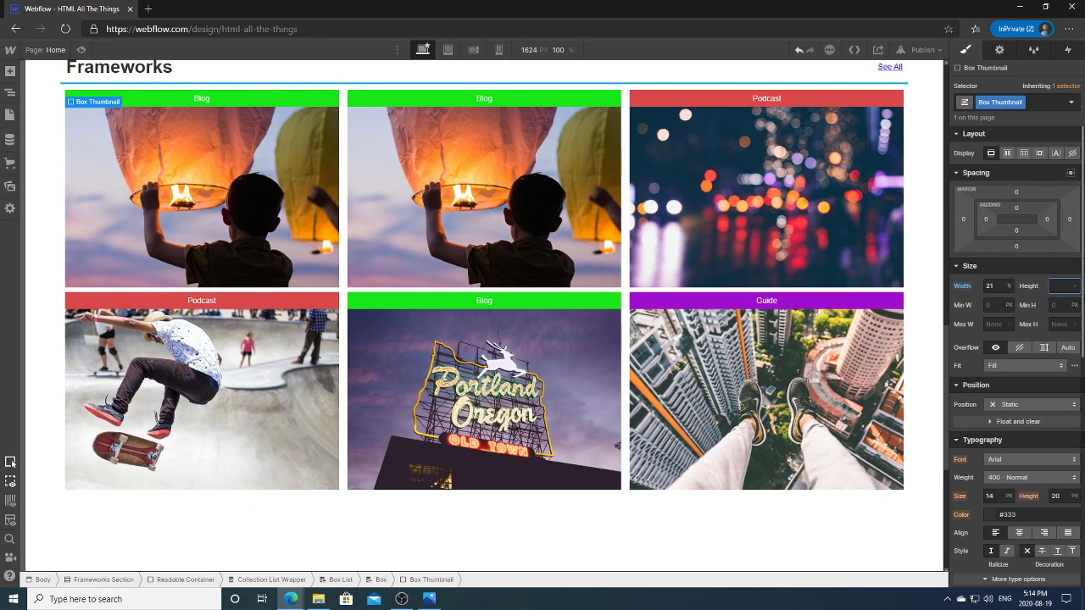
{"action": "type", "text": "350"}
{"action": "key", "text": "Return"}
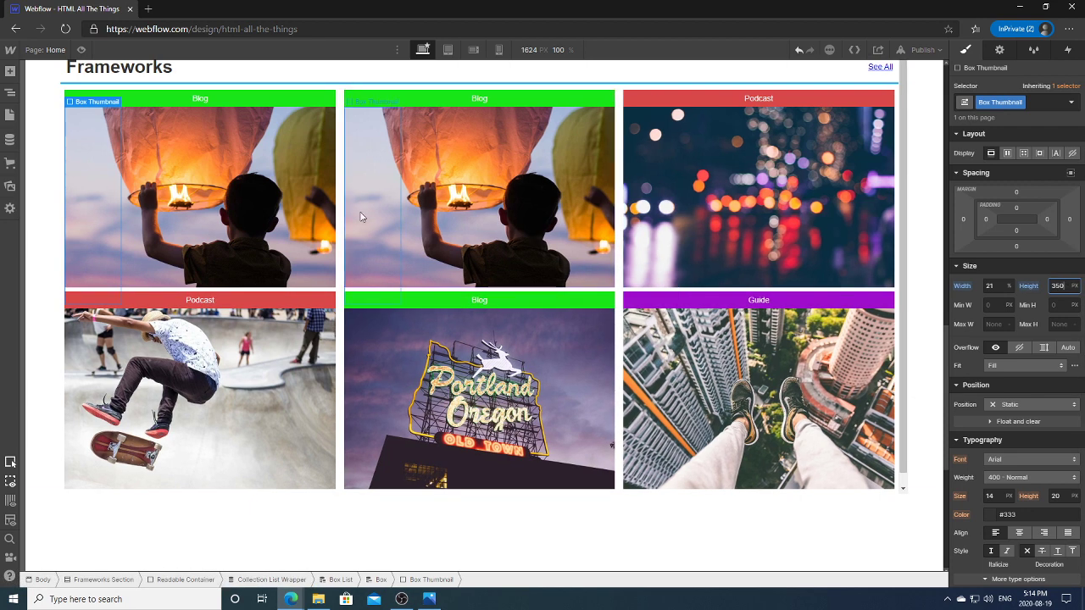
{"action": "left_click", "coordinate": [995, 286]}
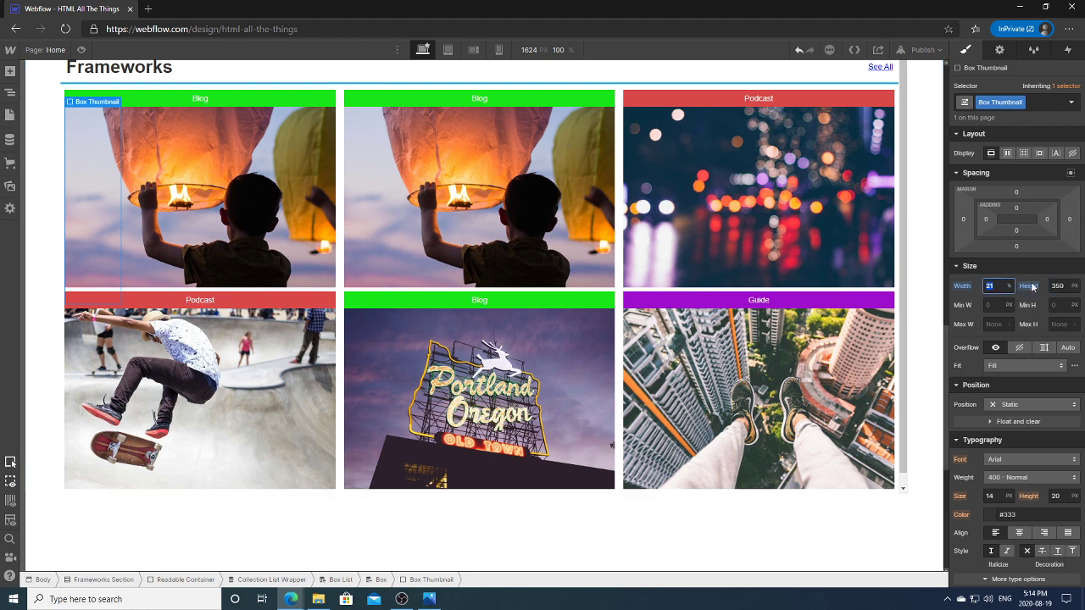
{"action": "type", "text": "100"}
{"action": "key", "text": "Return"}
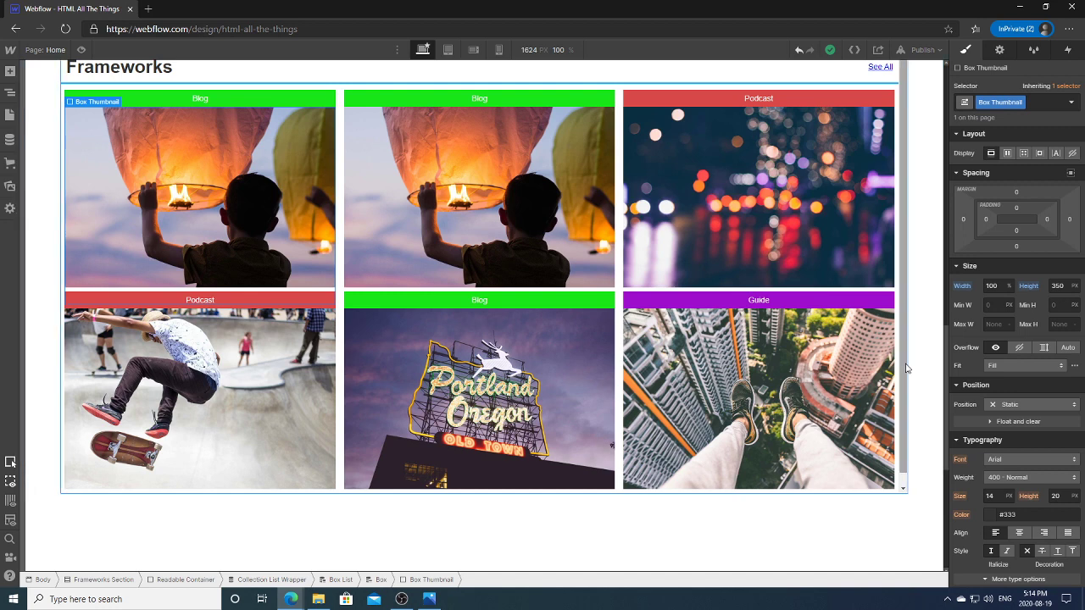
{"action": "left_click_drag", "start_coordinate": [905, 364], "coordinate": [905, 319]}
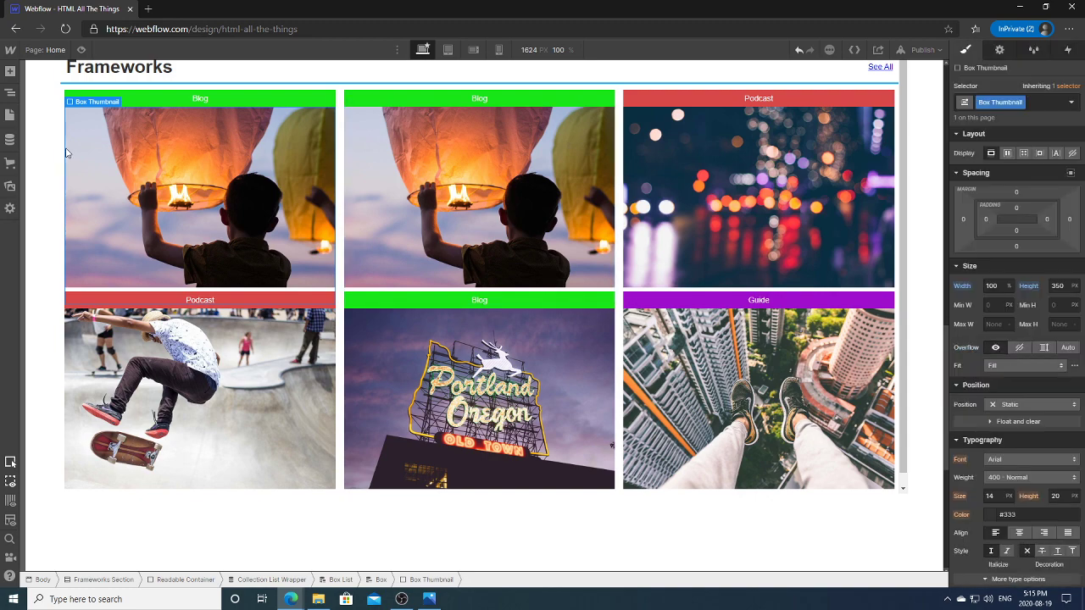
Select the Frameworks Readable Container and preview the canvas at a narrower width.
{"action": "left_click", "coordinate": [10, 93]}
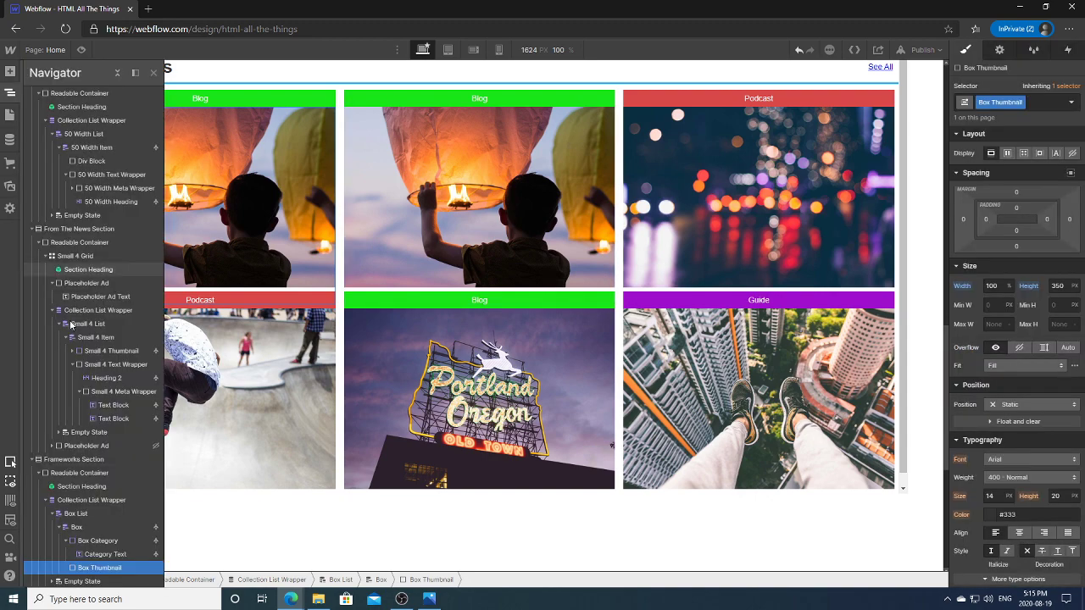
{"action": "left_click", "coordinate": [83, 473]}
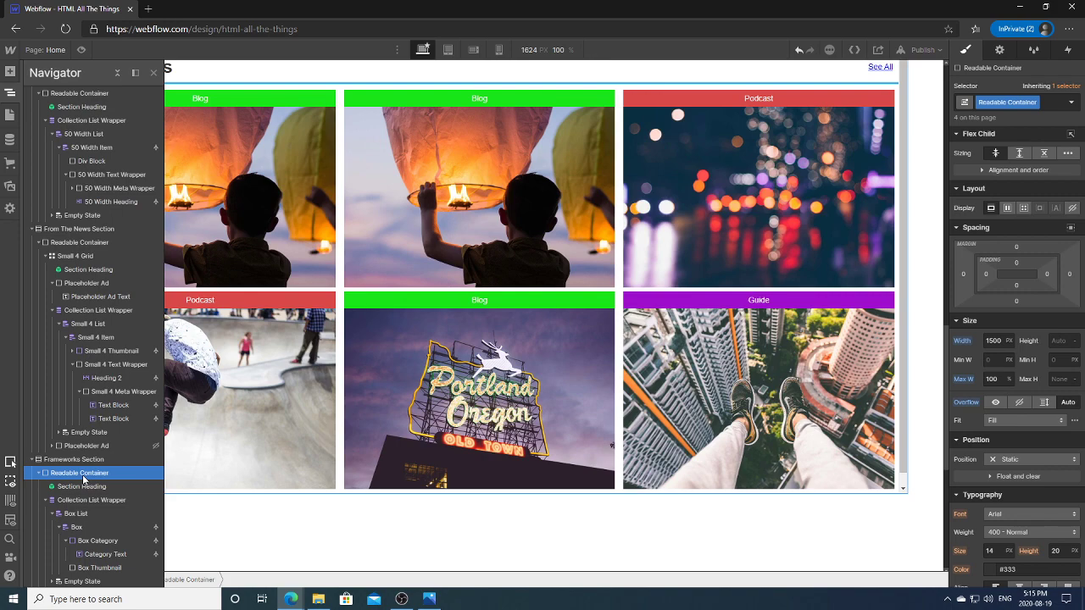
{"action": "left_click", "coordinate": [10, 93]}
{"action": "scroll", "coordinate": [679, 328], "scroll_direction": "up", "scroll_amount": 10}
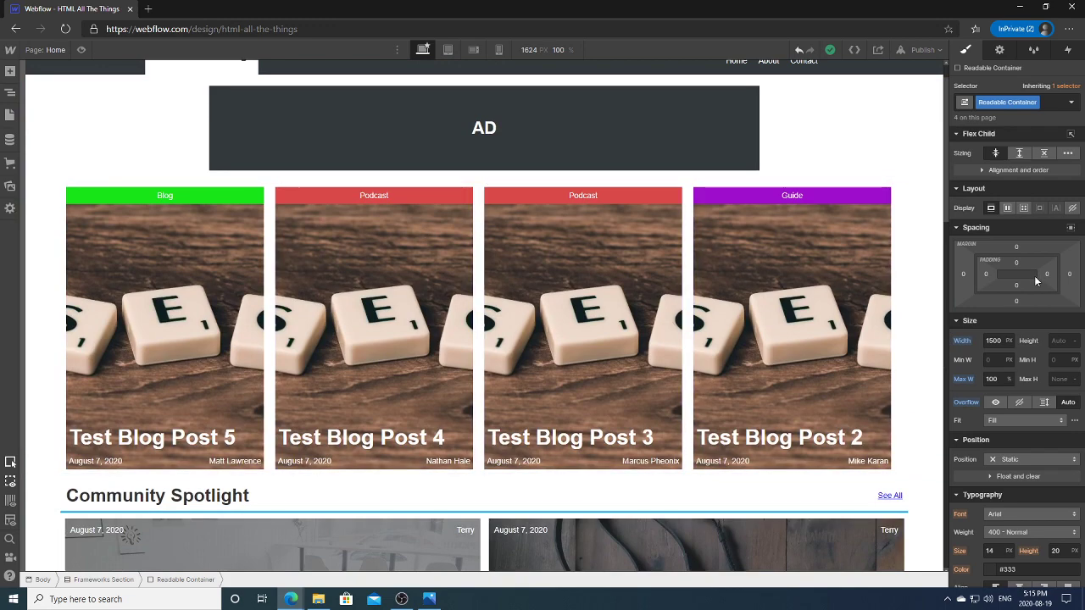
{"action": "mouse_move", "coordinate": [948, 284]}
{"action": "left_mouse_down"}
{"action": "mouse_move", "coordinate": [833, 285]}
{"action": "mouse_move", "coordinate": [947, 286]}
{"action": "left_mouse_up"}
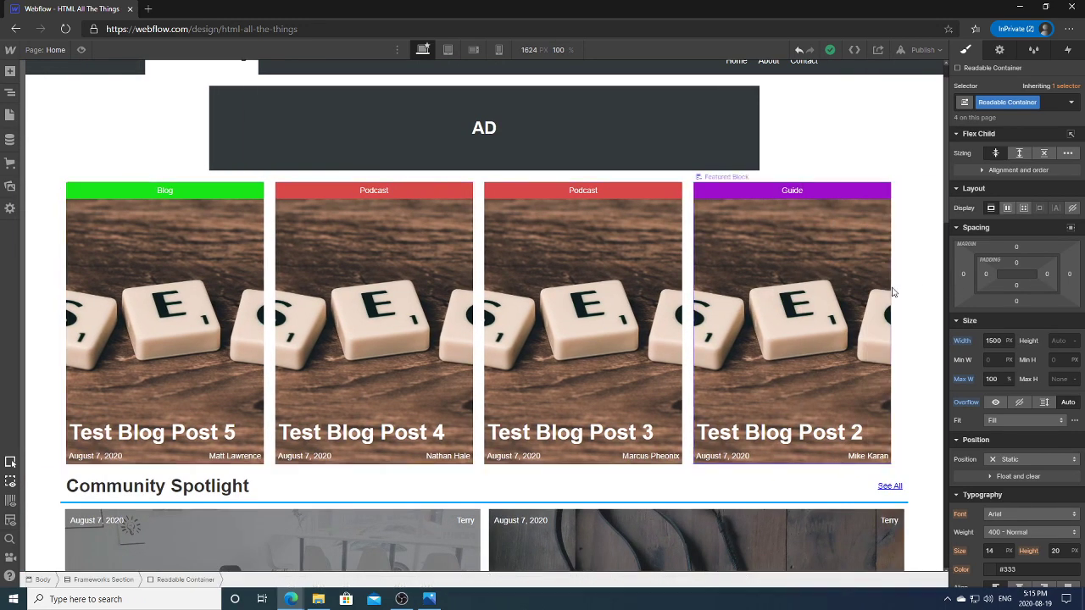
{"action": "left_click", "coordinate": [898, 290]}
Try a Scrollable combo class with auto overflow on the featured container, then remove it.
{"action": "left_click", "coordinate": [10, 91]}
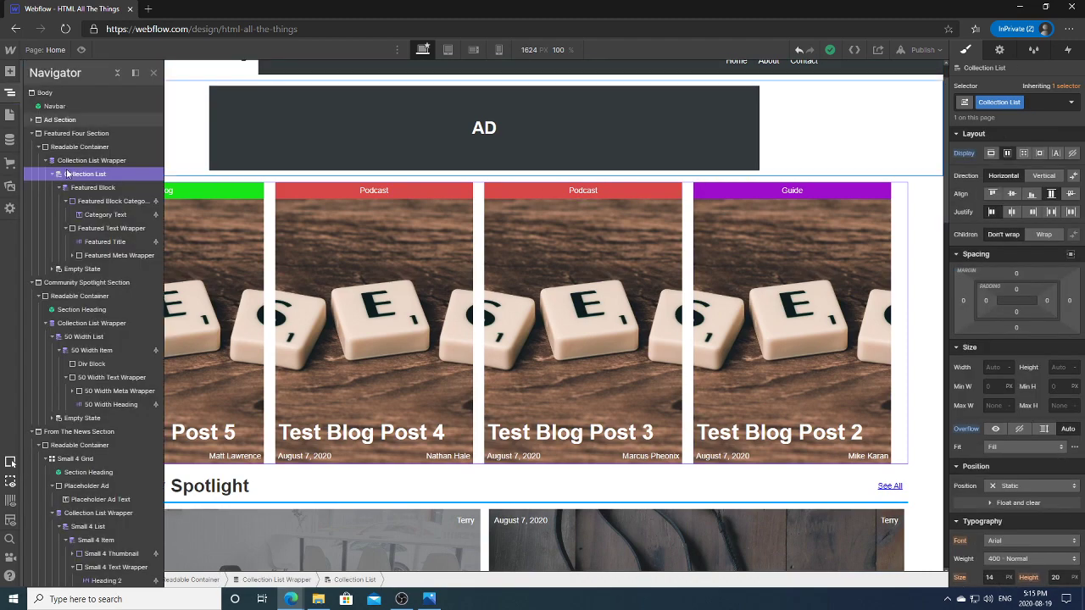
{"action": "left_click", "coordinate": [76, 148]}
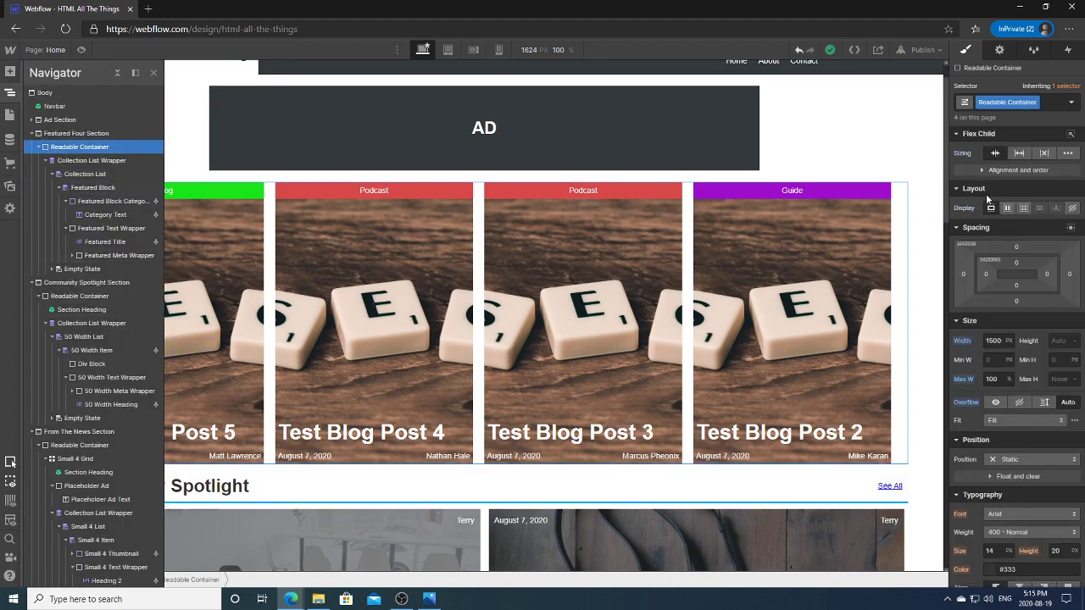
{"action": "left_click", "coordinate": [1054, 106]}
{"action": "type", "text": "Scrollab"}
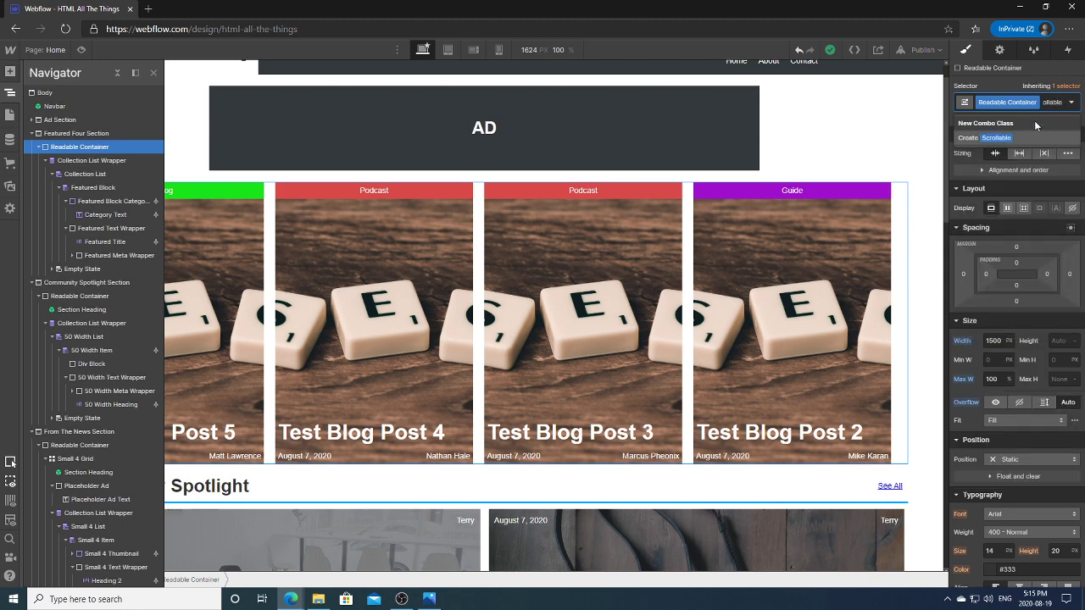
{"action": "type", "text": "le"}
{"action": "key", "text": "BackSpace"}
{"action": "key", "text": "BackSpace"}
{"action": "key", "text": "BackSpace"}
{"action": "key", "text": "BackSpace"}
{"action": "key", "text": "BackSpace"}
{"action": "key", "text": "BackSpace"}
{"action": "key", "text": "BackSpace"}
{"action": "key", "text": "BackSpace"}
{"action": "key", "text": "BackSpace"}
{"action": "key", "text": "BackSpace"}
{"action": "type", "text": "S"}
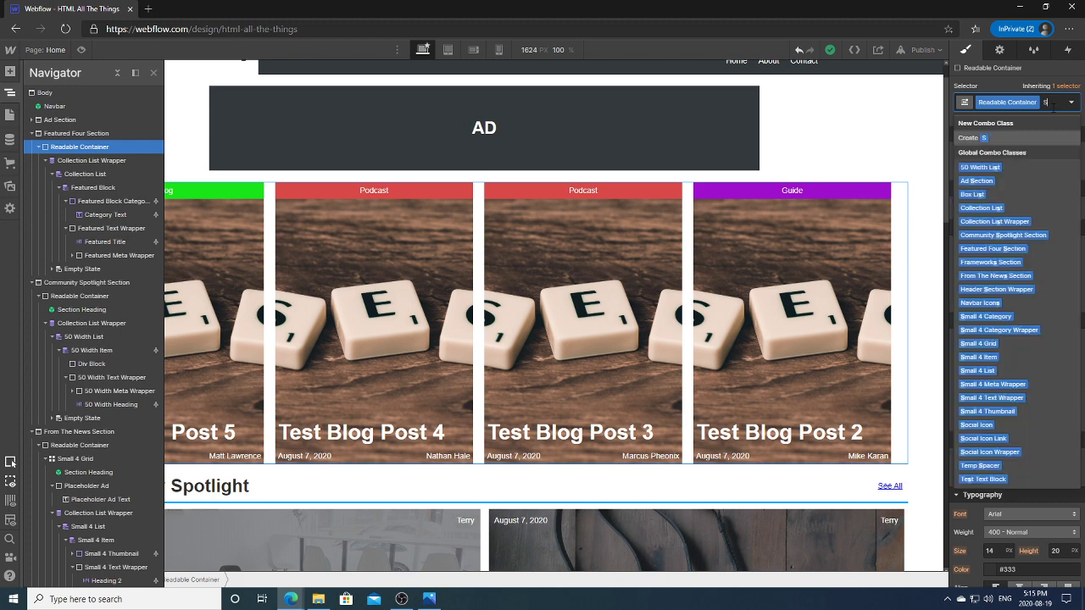
{"action": "type", "text": "crollable"}
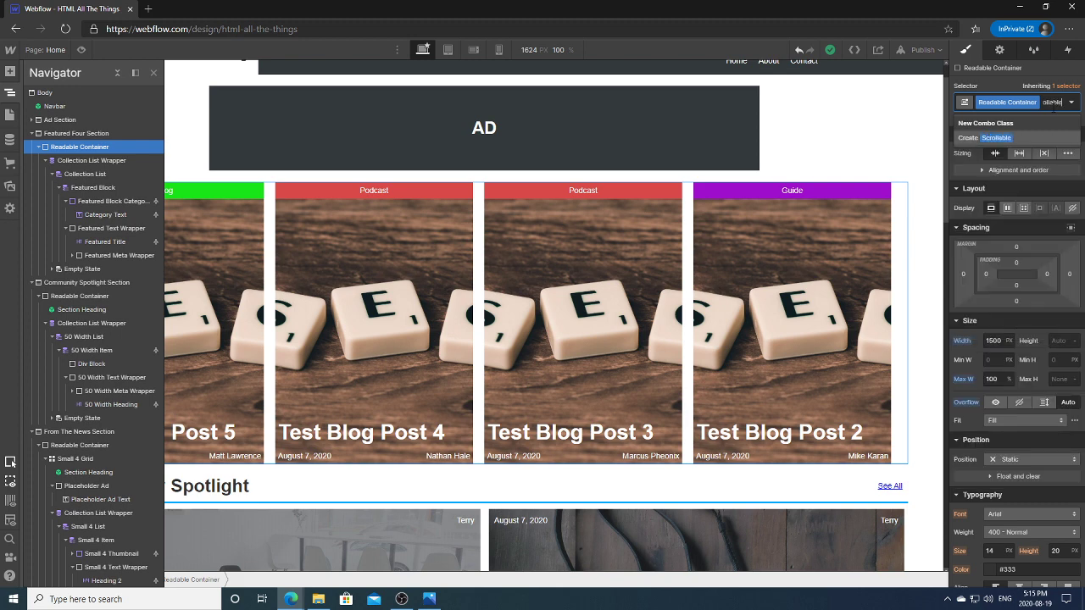
{"action": "left_click", "coordinate": [1002, 139]}
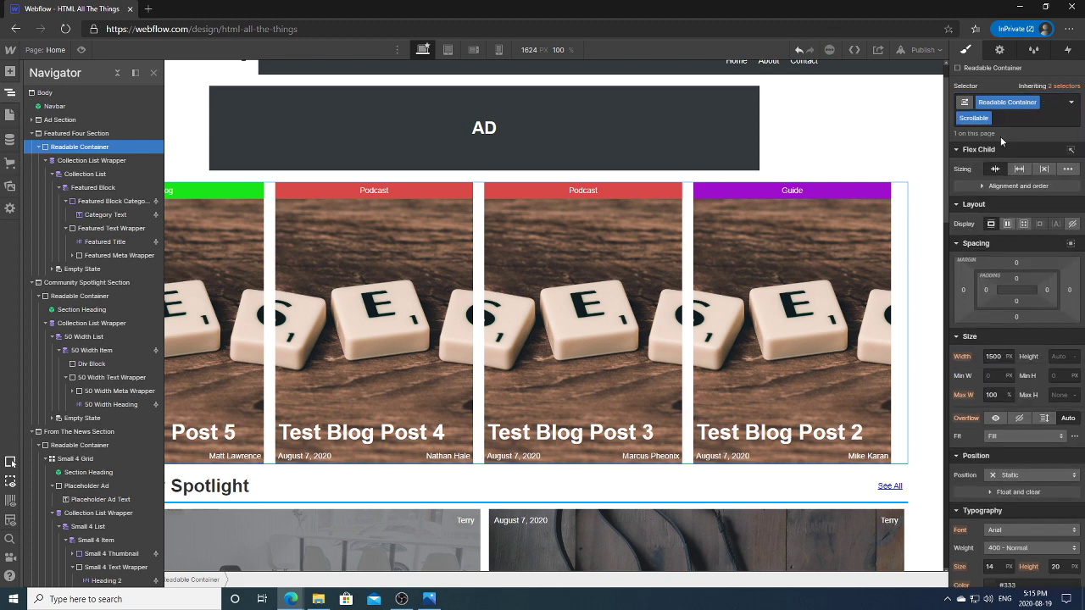
{"action": "left_click", "coordinate": [1070, 420]}
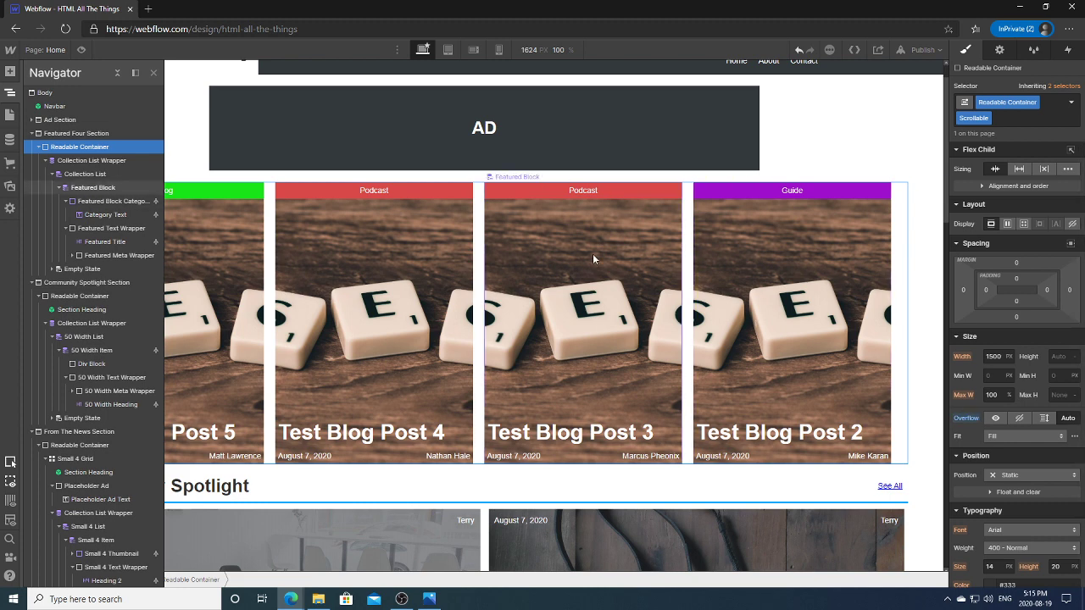
{"action": "left_click", "coordinate": [989, 118]}
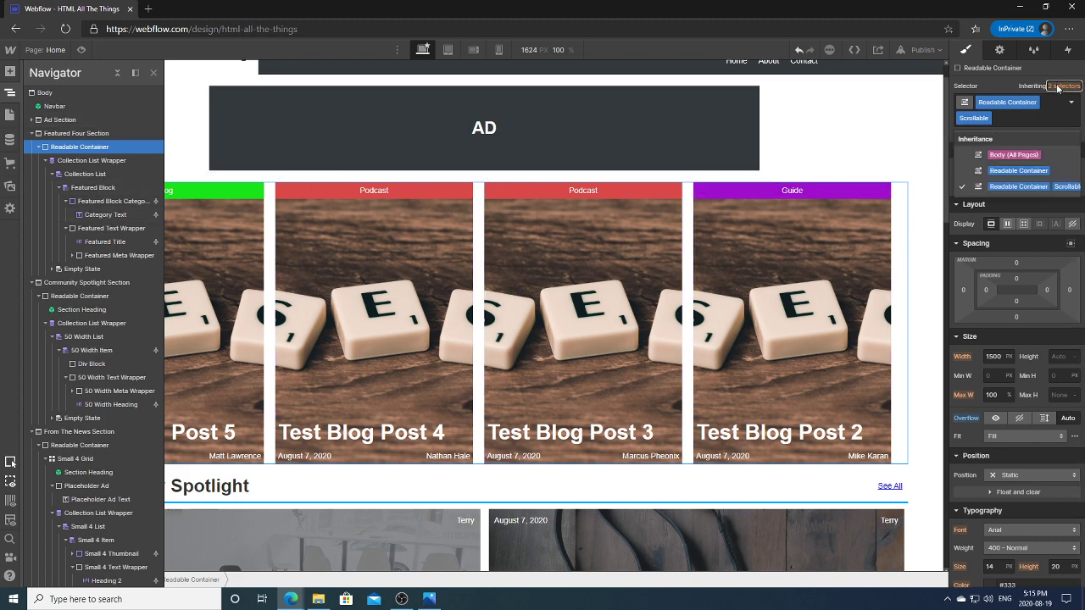
{"action": "left_click", "coordinate": [1015, 171]}
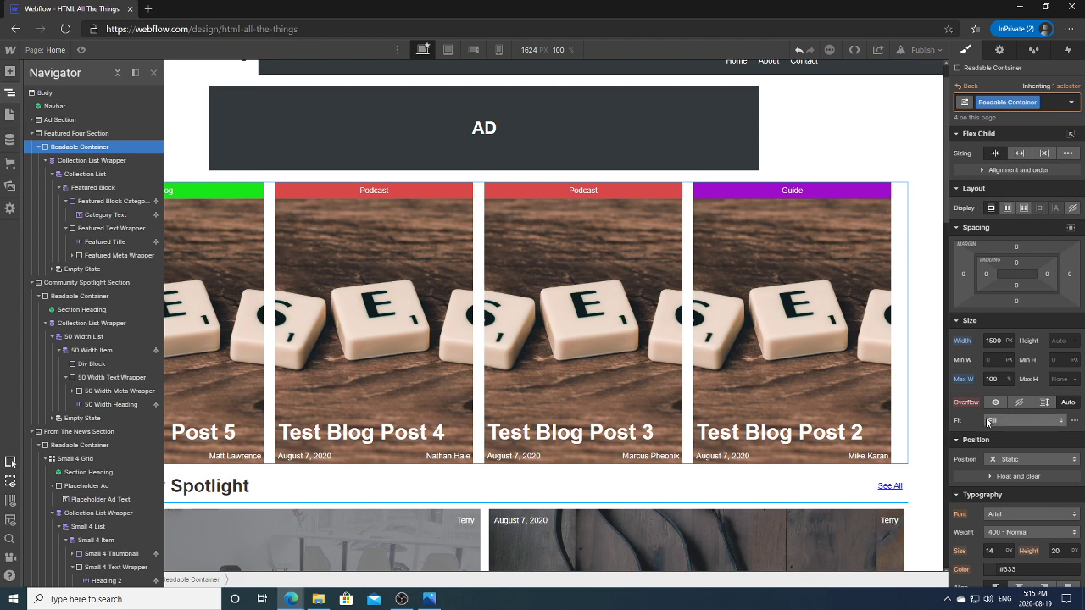
{"action": "left_click", "coordinate": [1018, 402]}
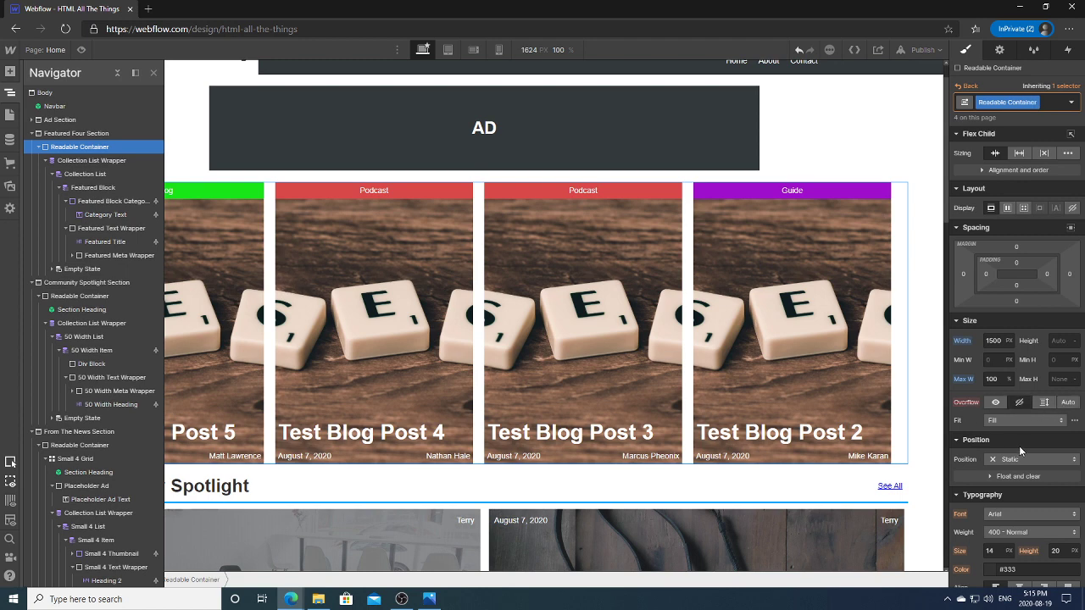
{"action": "left_click", "coordinate": [970, 86]}
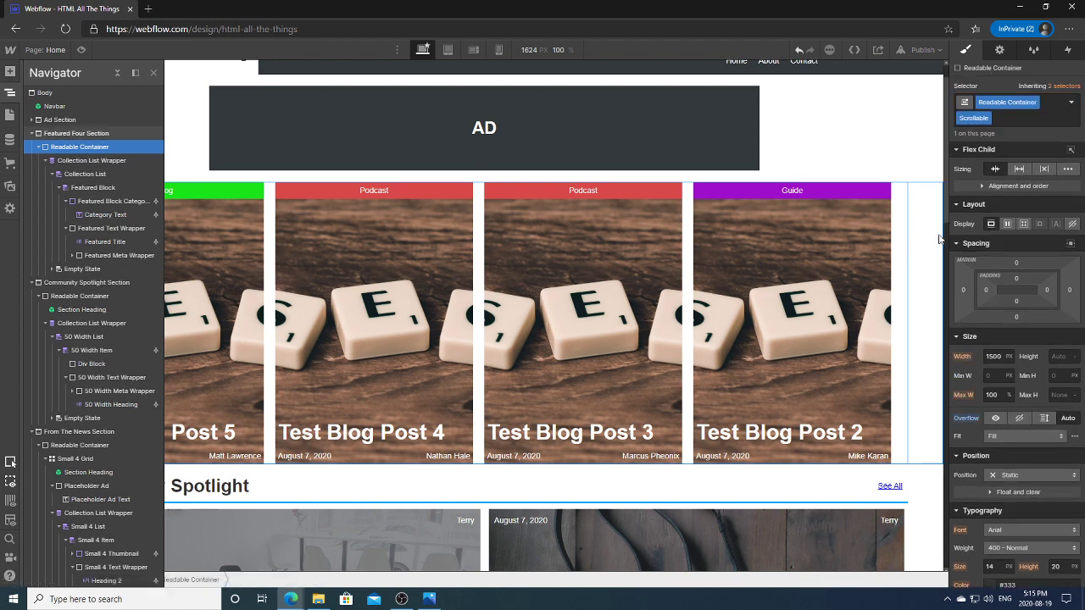
Set the featured cards' Readable Container overflow to Auto and select the Community Spotlight container.
{"action": "left_click", "coordinate": [914, 283]}
{"action": "left_click", "coordinate": [904, 283]}
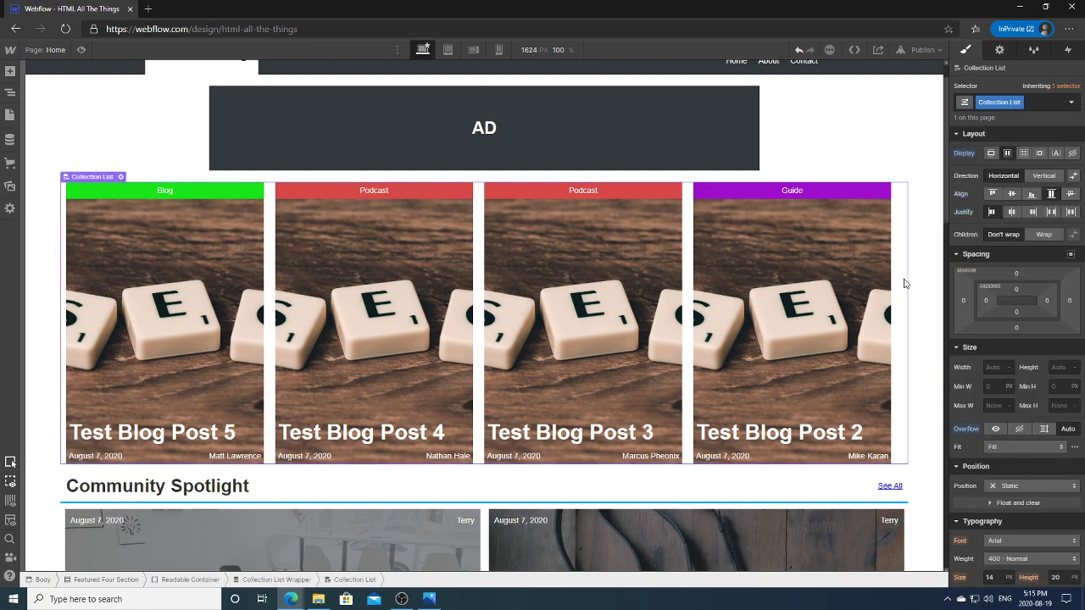
{"action": "left_click", "coordinate": [10, 91]}
{"action": "left_click", "coordinate": [80, 146]}
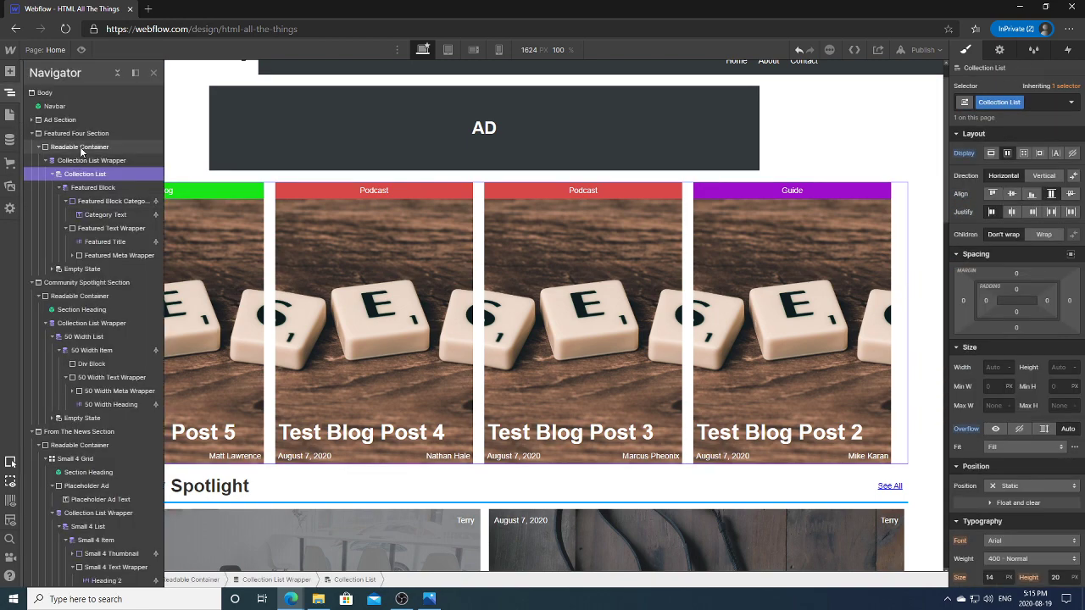
{"action": "left_click", "coordinate": [1073, 419]}
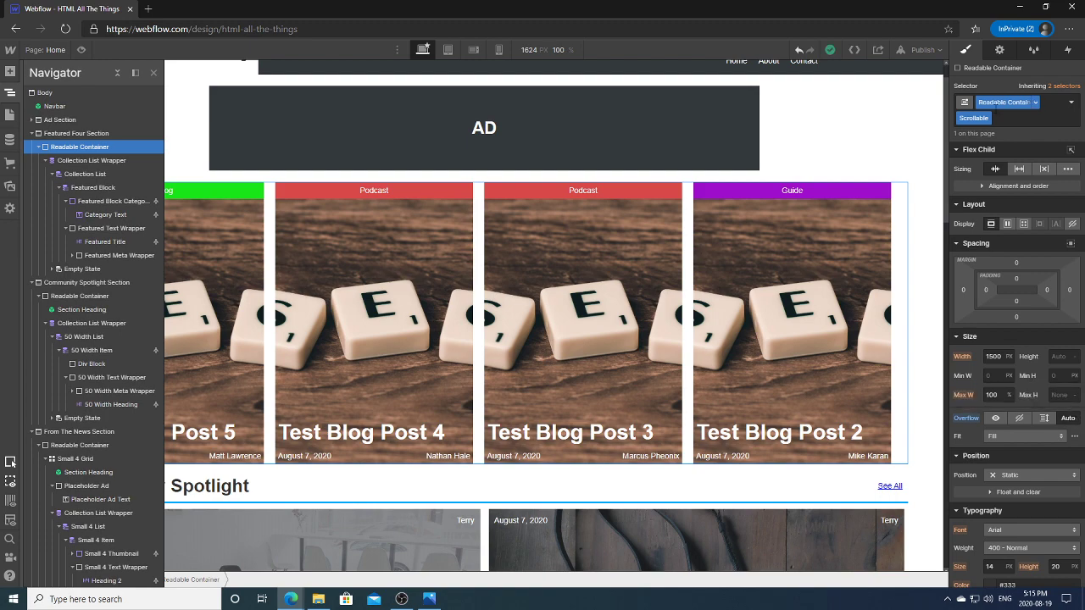
{"action": "left_click_drag", "start_coordinate": [947, 144], "coordinate": [952, 288]}
{"action": "left_click", "coordinate": [79, 296]}
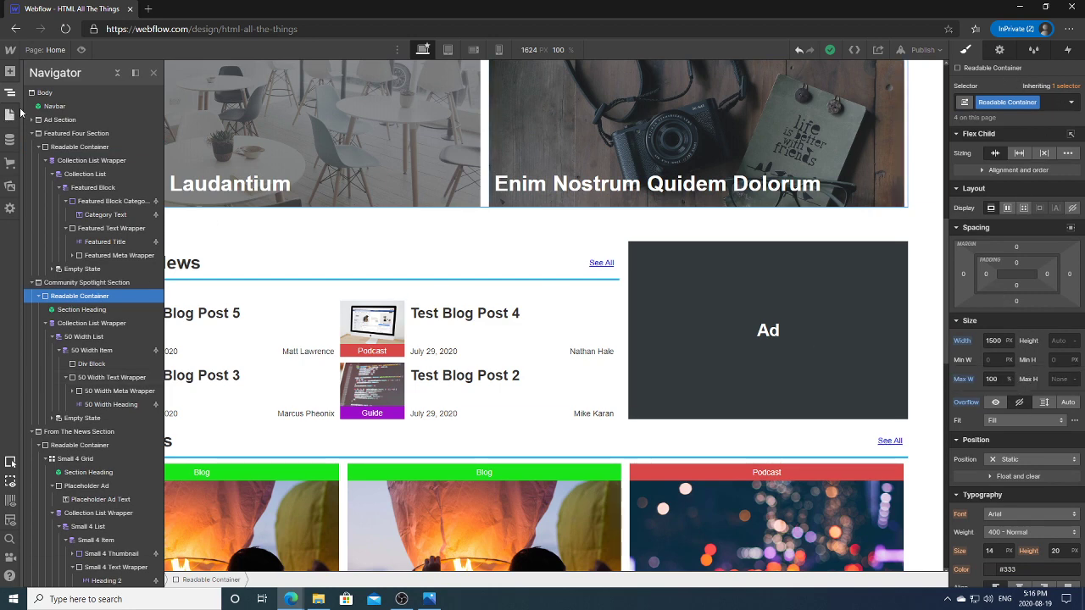
Set the first Frameworks card's parent Box to Relative position.
{"action": "key", "text": "z"}
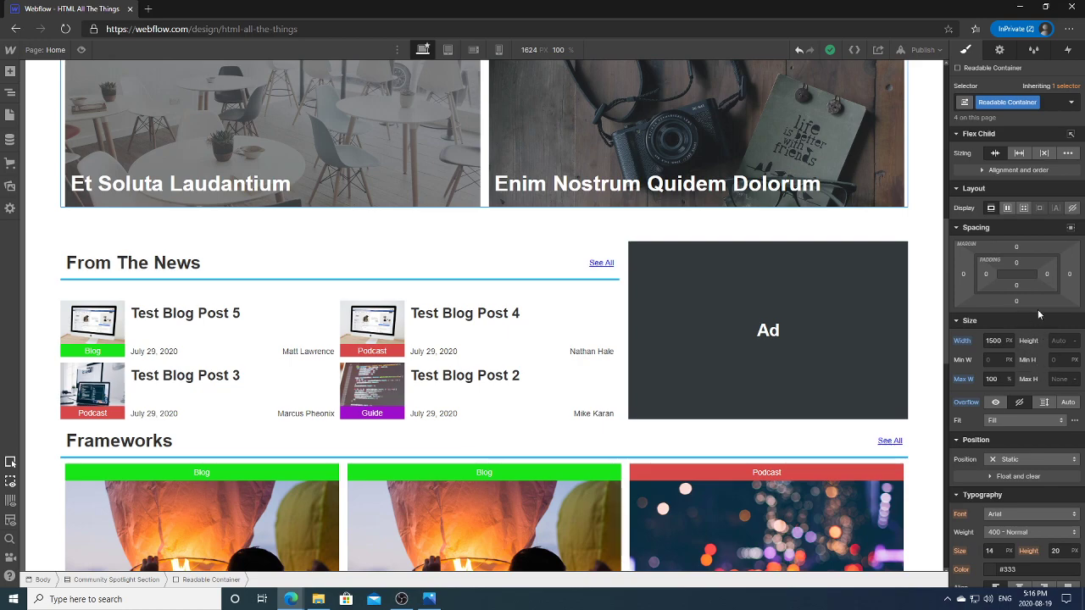
{"action": "scroll", "coordinate": [421, 317], "scroll_direction": "up", "scroll_amount": 6}
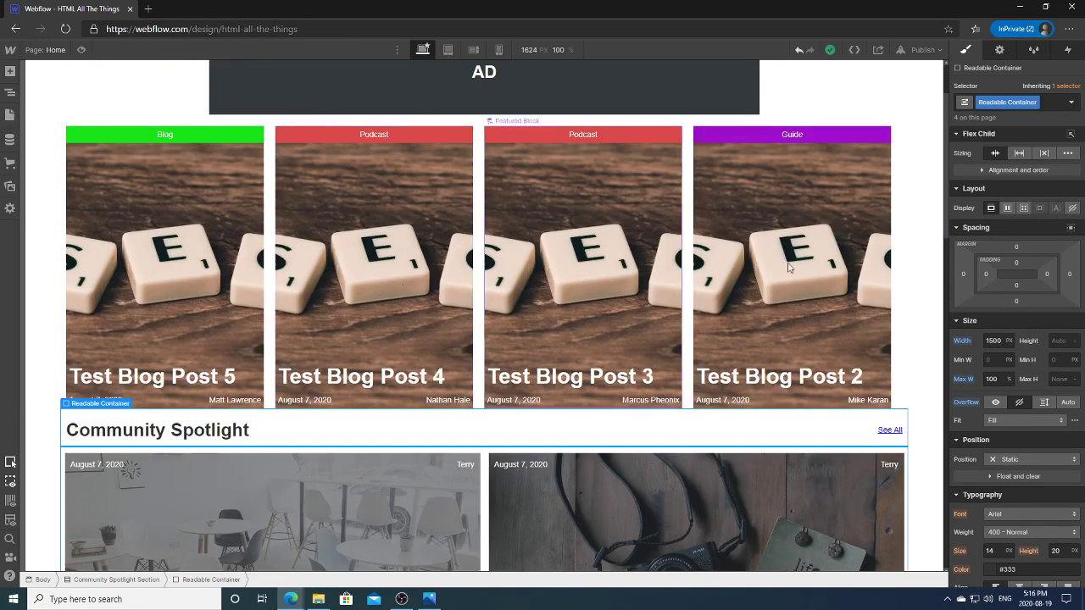
{"action": "left_click_drag", "start_coordinate": [947, 193], "coordinate": [958, 418]}
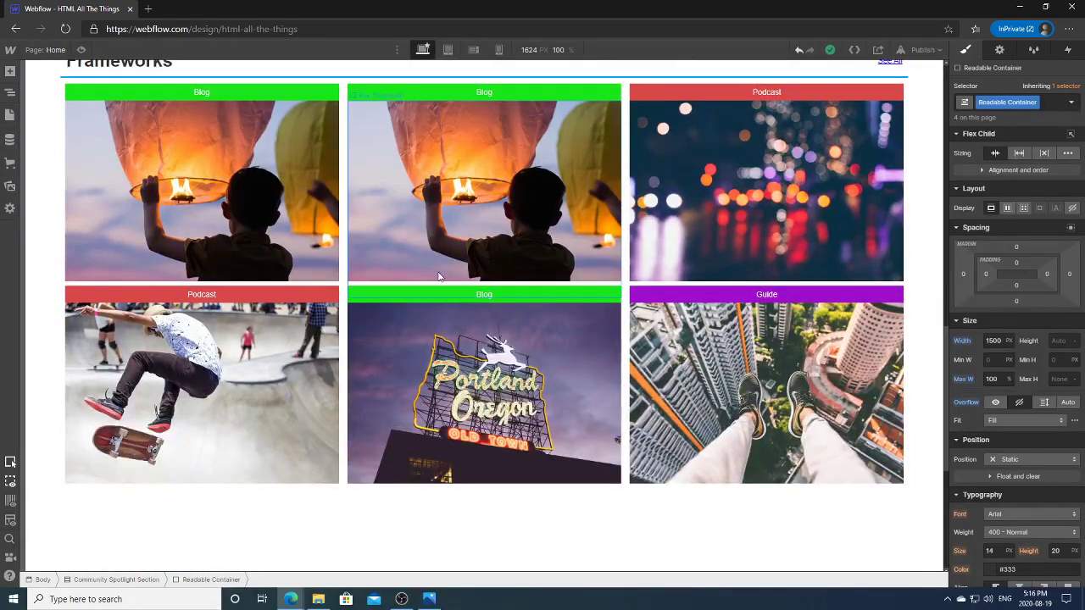
{"action": "left_click", "coordinate": [336, 215]}
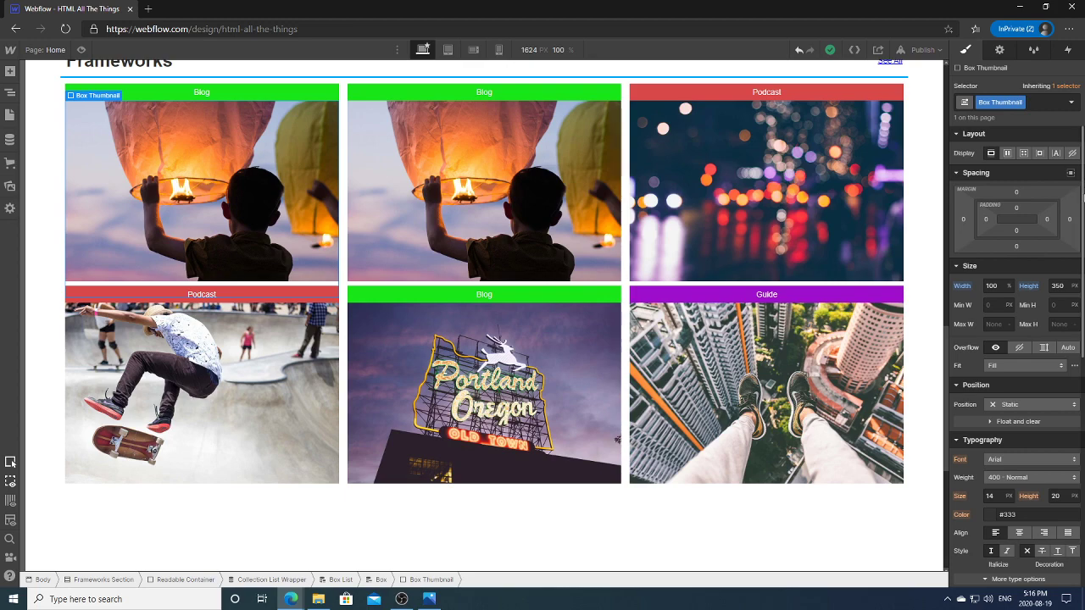
{"action": "left_click", "coordinate": [10, 91]}
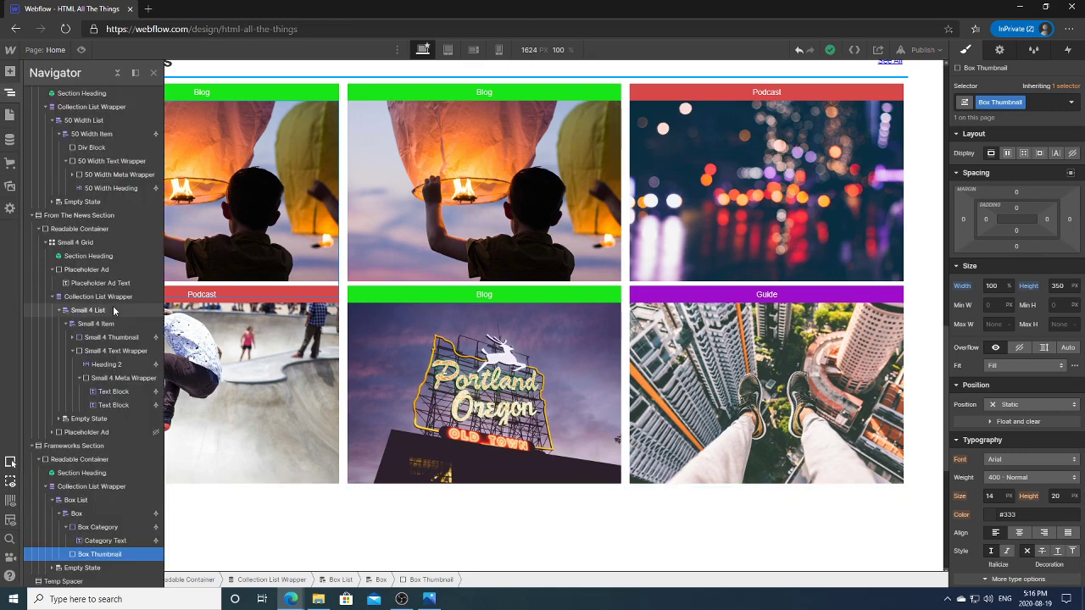
{"action": "left_click", "coordinate": [78, 513]}
{"action": "left_click", "coordinate": [1015, 459]}
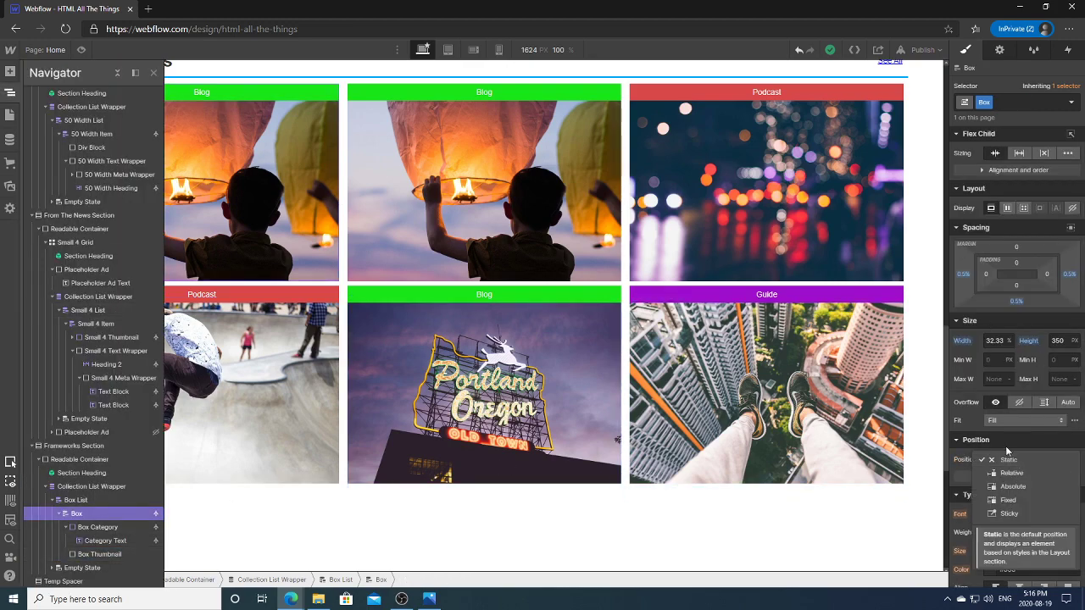
{"action": "left_click", "coordinate": [1012, 474]}
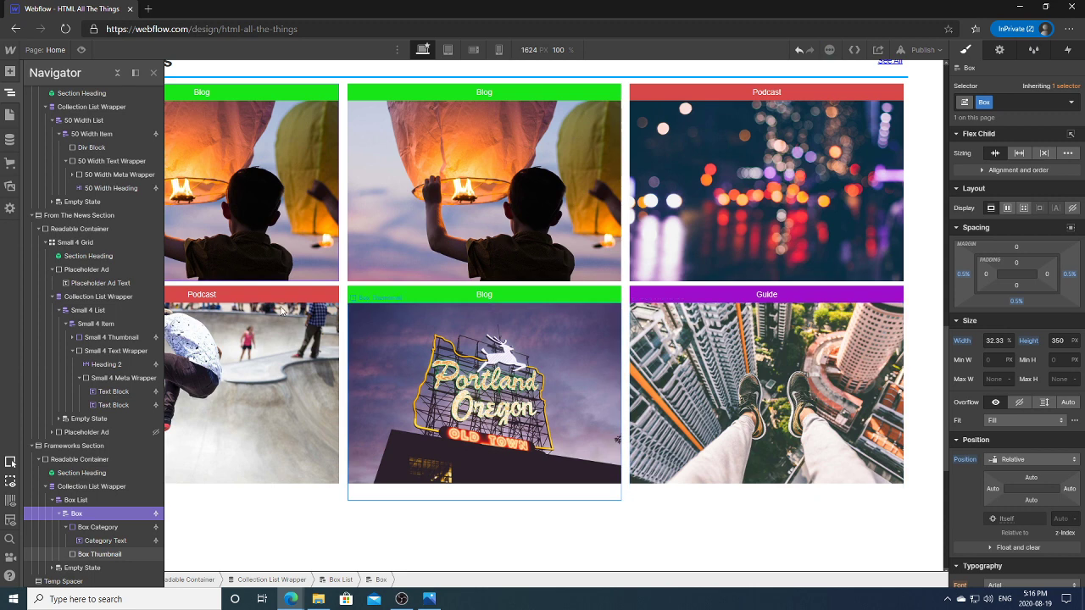
Make Box Thumbnail absolutely positioned at top 0 and left 0.
{"action": "left_click", "coordinate": [98, 555]}
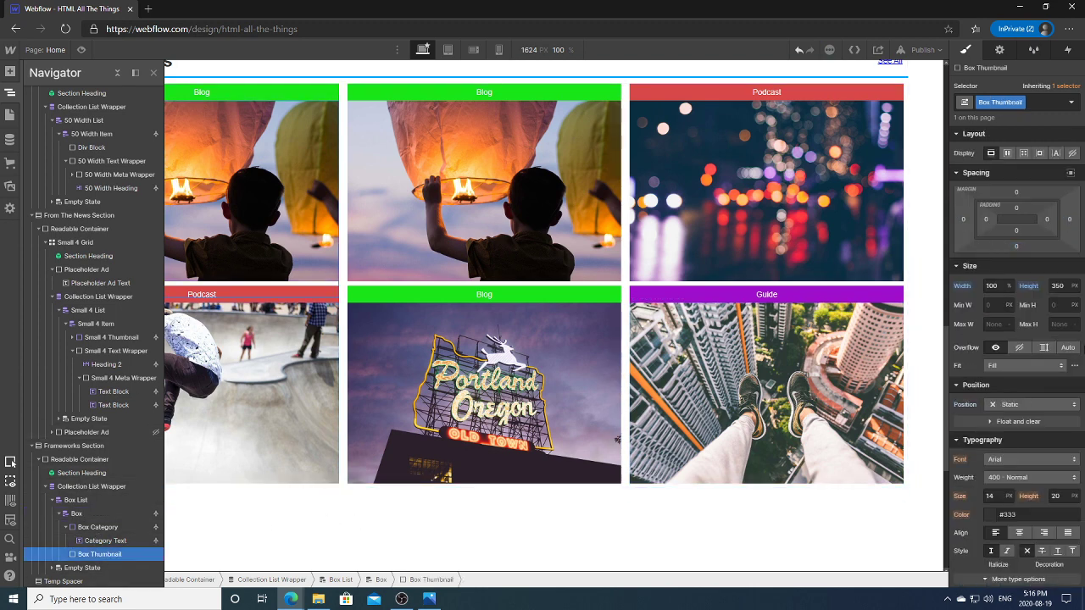
{"action": "scroll", "coordinate": [1010, 347], "scroll_direction": "down", "scroll_amount": 2}
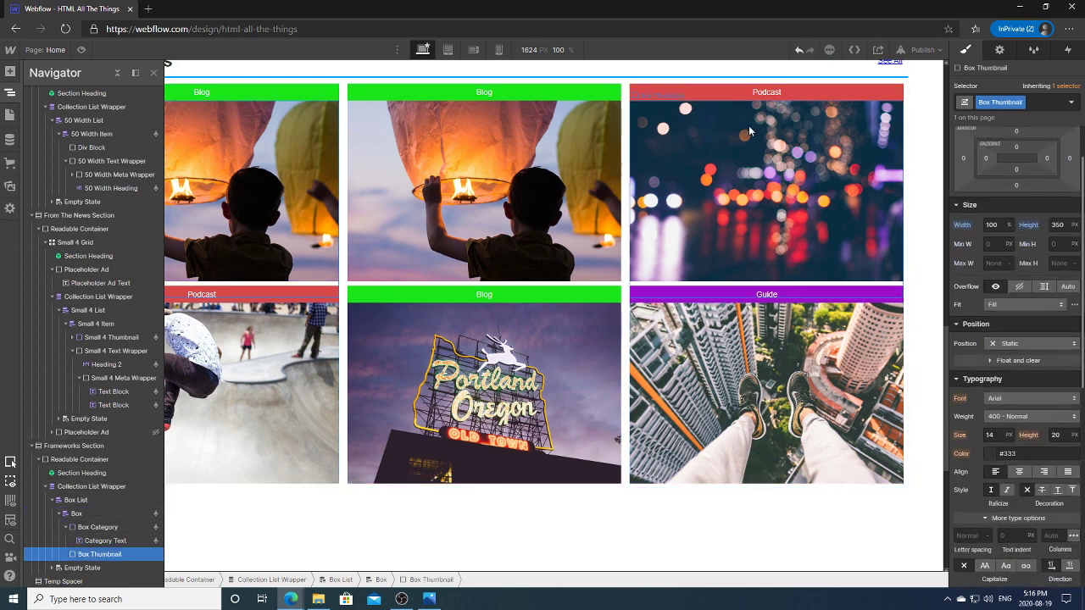
{"action": "left_click", "coordinate": [992, 344]}
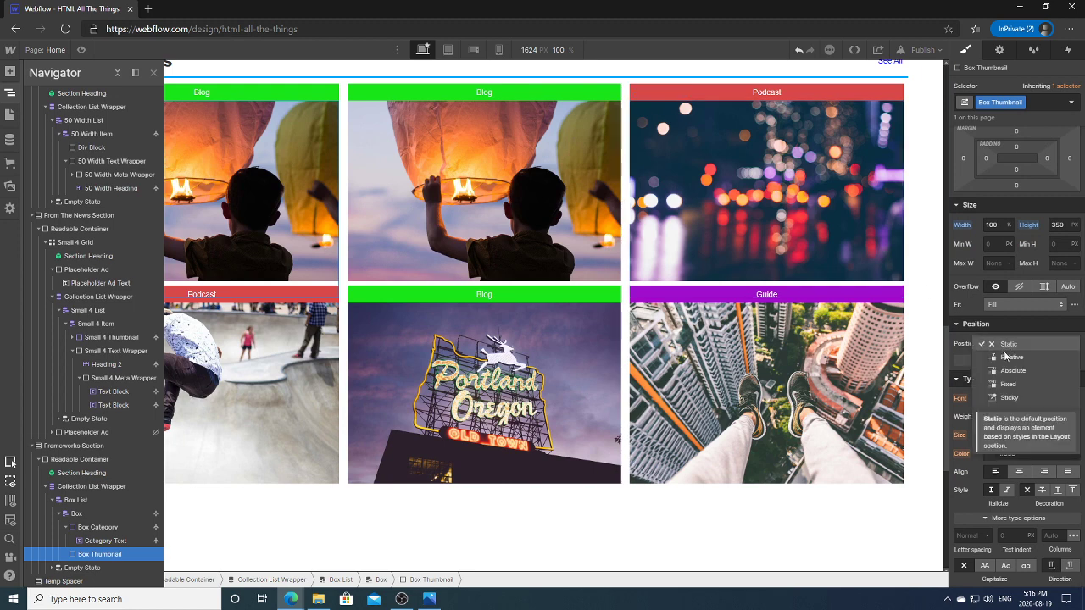
{"action": "left_click", "coordinate": [1014, 370]}
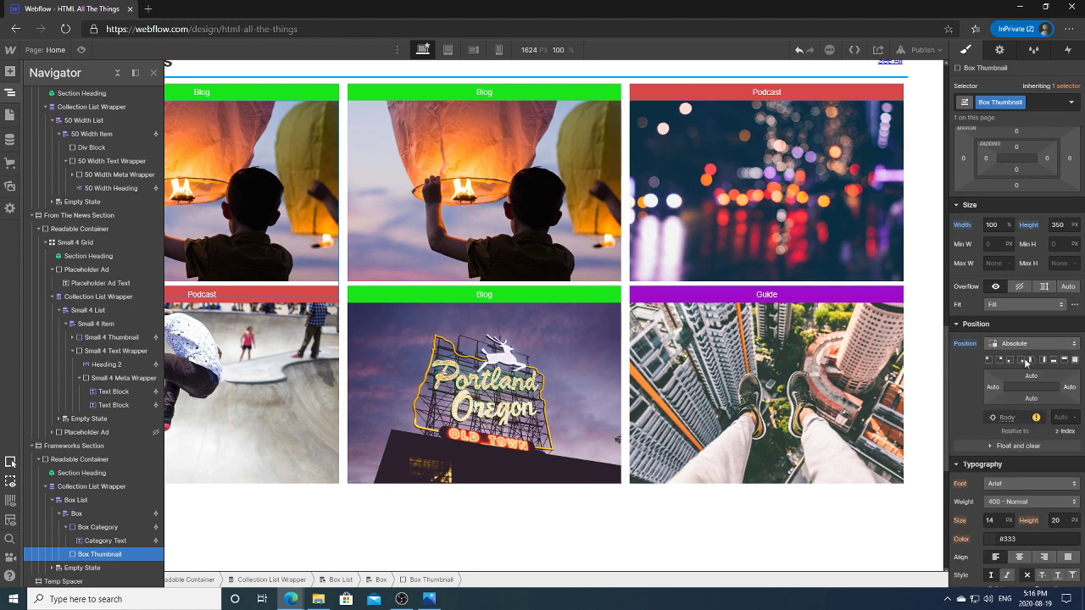
{"action": "left_click", "coordinate": [1030, 377]}
{"action": "type", "text": "0"}
{"action": "key", "text": "Return"}
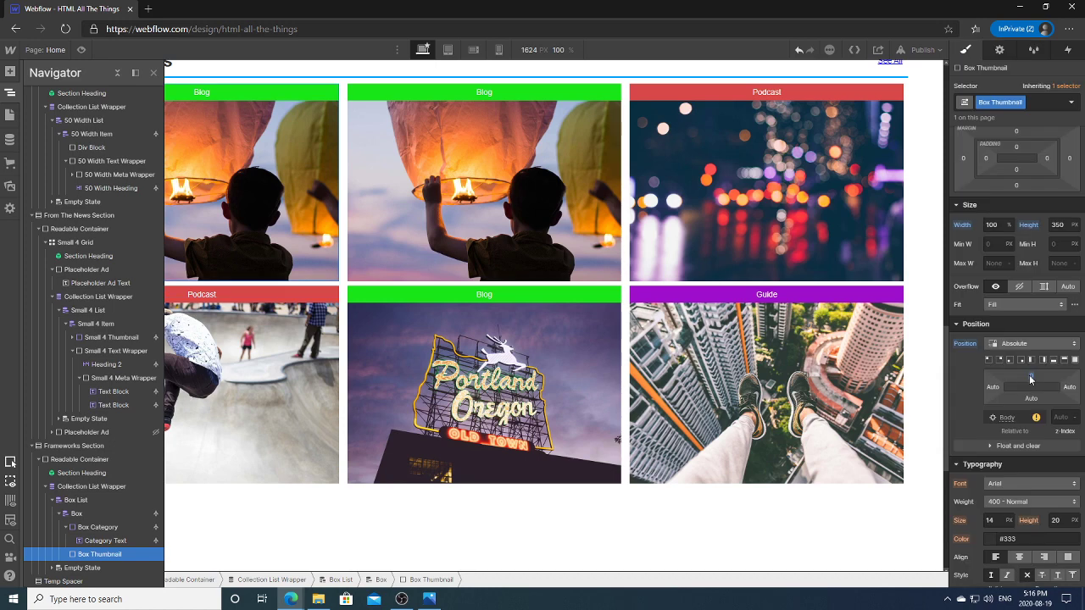
{"action": "left_click", "coordinate": [997, 389]}
{"action": "type", "text": "0"}
{"action": "key", "text": "Return"}
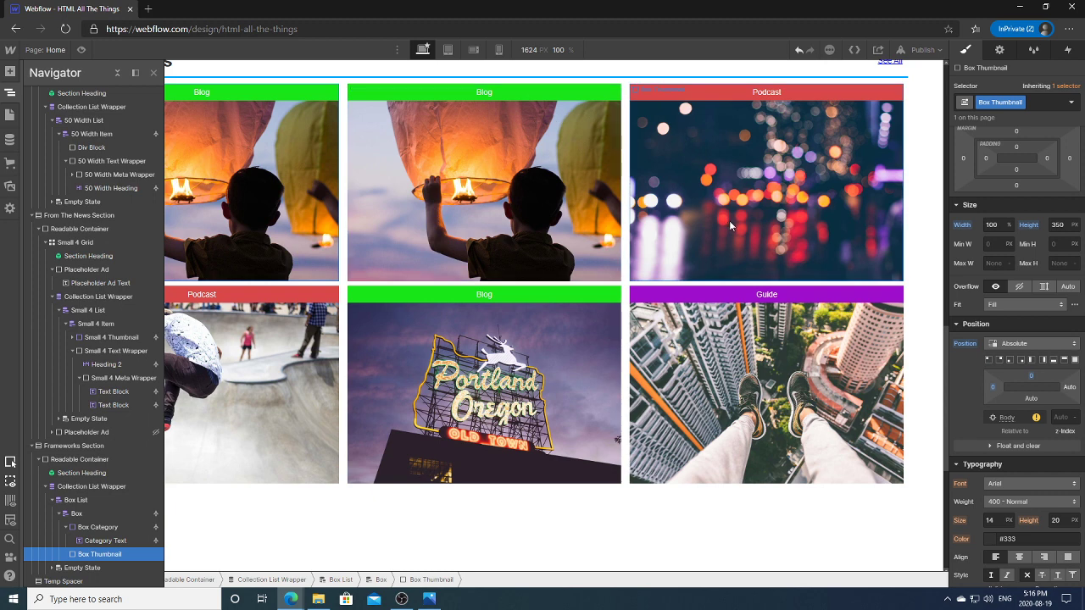
{"action": "left_click", "coordinate": [80, 514]}
Unbind the Box's Frameworks background and remove its background image.
{"action": "left_click", "coordinate": [999, 50]}
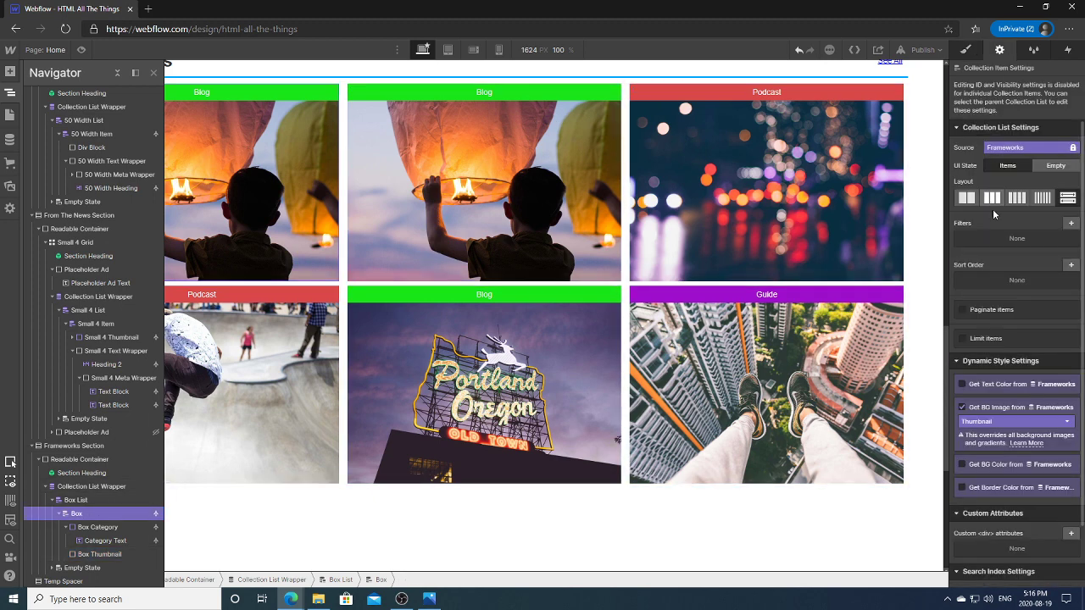
{"action": "left_click", "coordinate": [962, 407]}
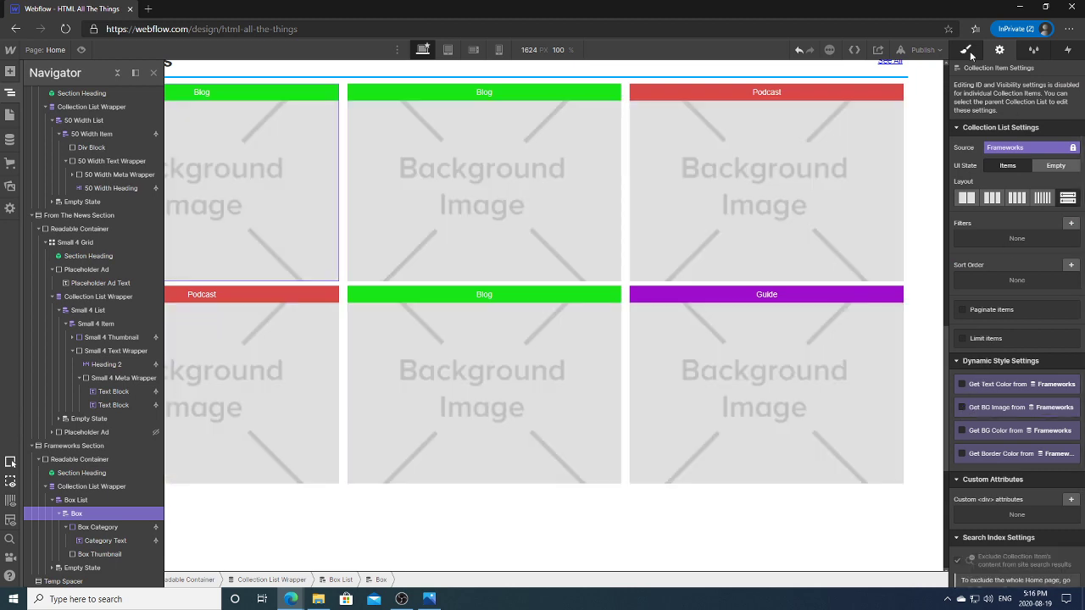
{"action": "left_click", "coordinate": [966, 50]}
{"action": "scroll", "coordinate": [1084, 280], "scroll_direction": "down", "scroll_amount": 3}
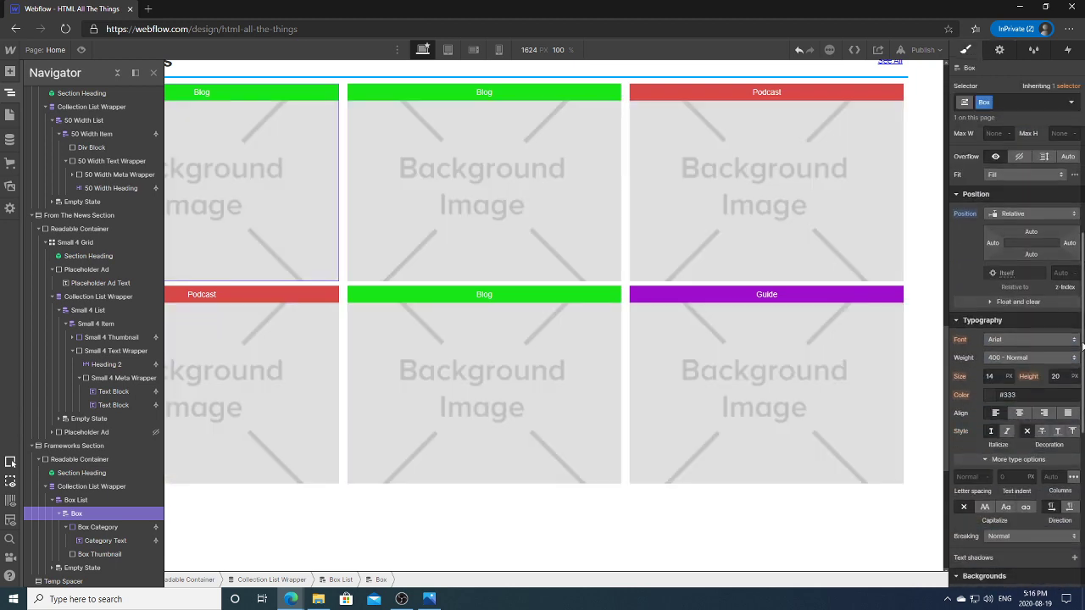
{"action": "scroll", "coordinate": [1083, 346], "scroll_direction": "down", "scroll_amount": 2}
{"action": "left_click", "coordinate": [995, 452]}
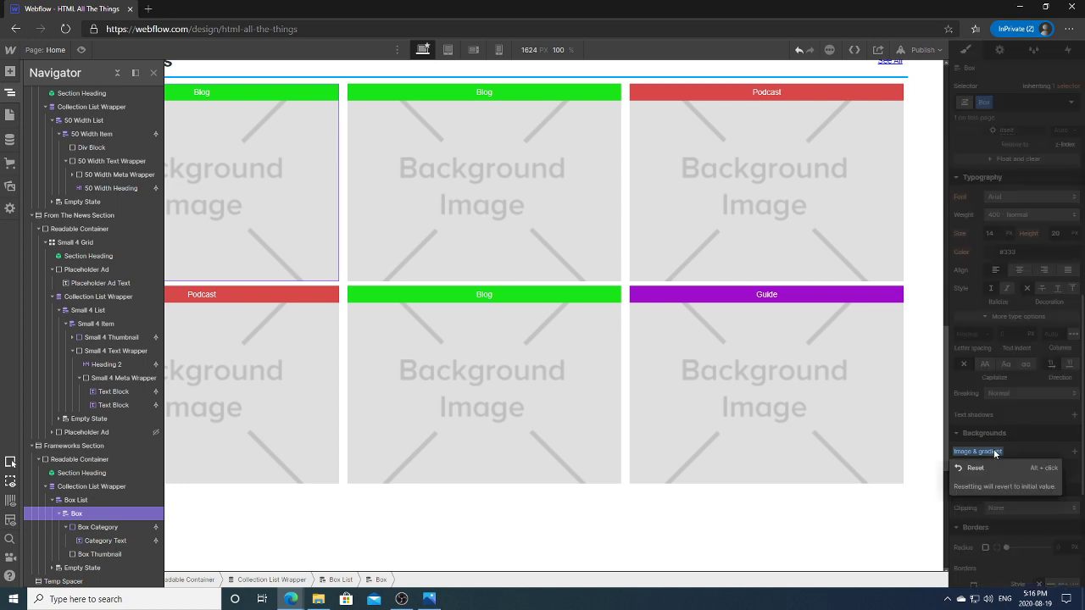
{"action": "left_click", "coordinate": [975, 468]}
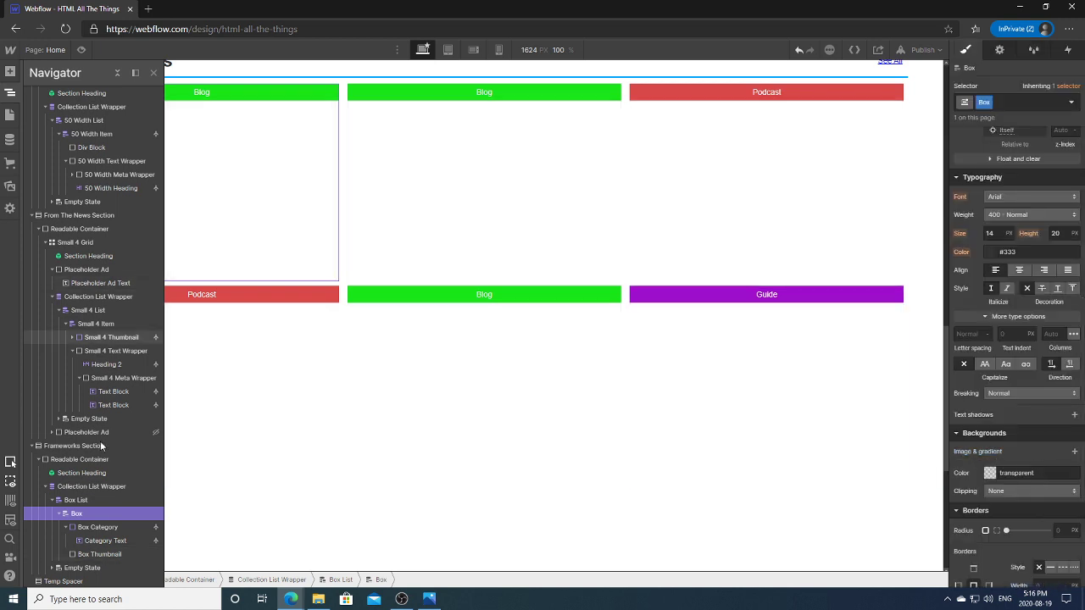
Bind the Box Thumbnail's background image to the Frameworks Thumbnail field.
{"action": "left_click", "coordinate": [99, 554]}
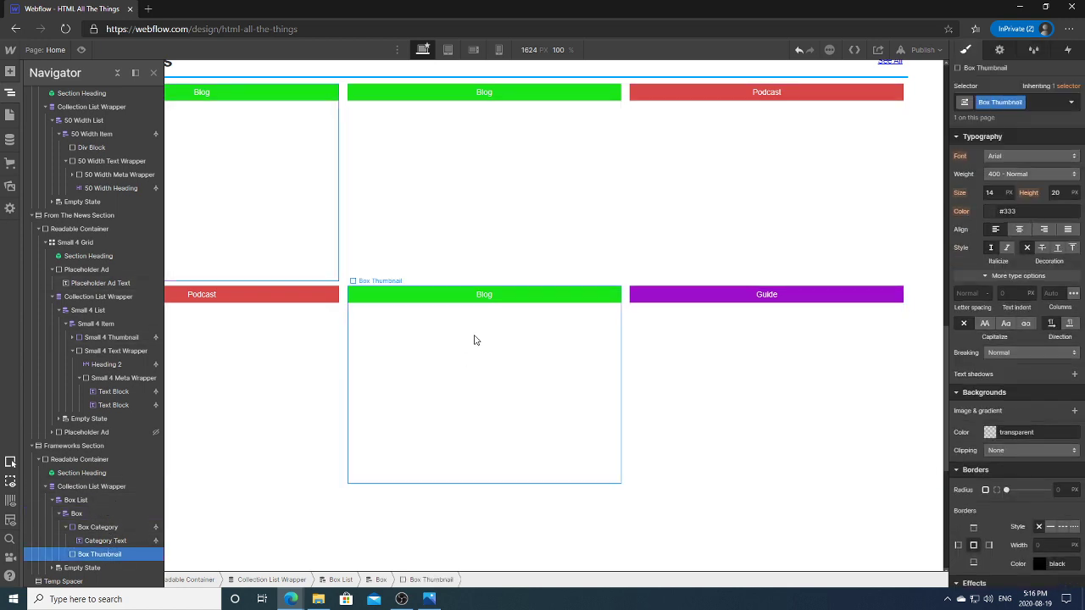
{"action": "left_click", "coordinate": [1000, 49]}
{"action": "left_click", "coordinate": [986, 173]}
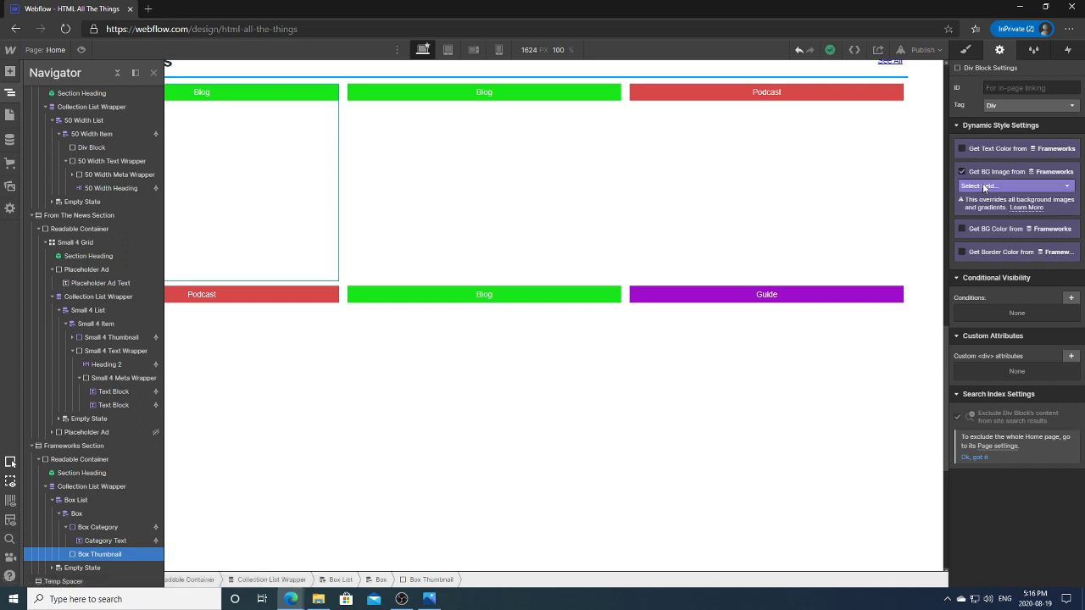
{"action": "left_click", "coordinate": [984, 187]}
{"action": "left_click", "coordinate": [980, 213]}
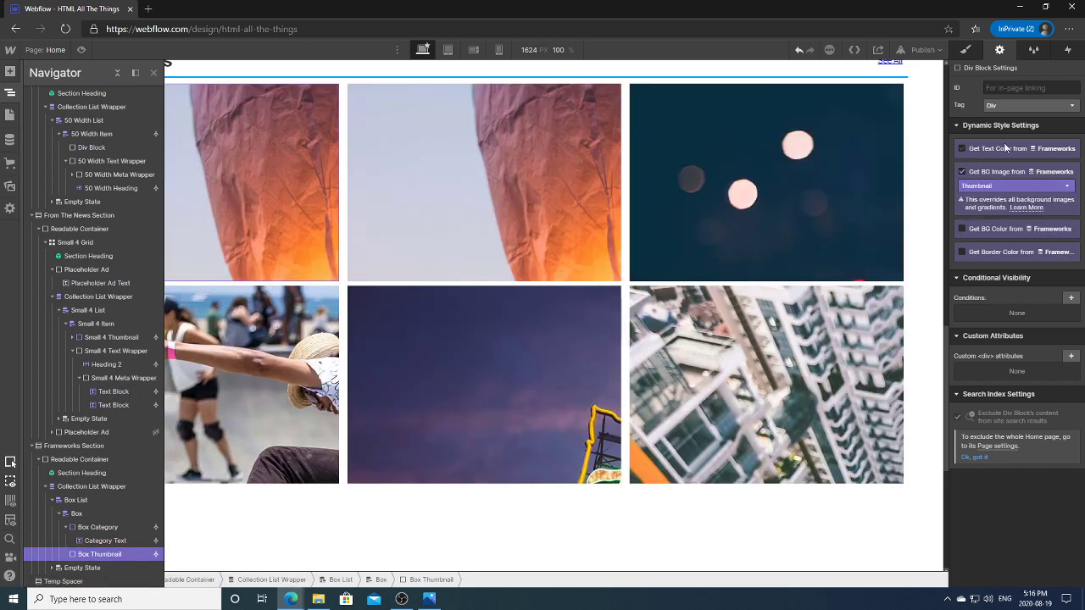
{"action": "left_click", "coordinate": [965, 51]}
Set the thumbnail background image to Cover, centred at 50% 50%.
{"action": "scroll", "coordinate": [1017, 356], "scroll_direction": "down", "scroll_amount": 2}
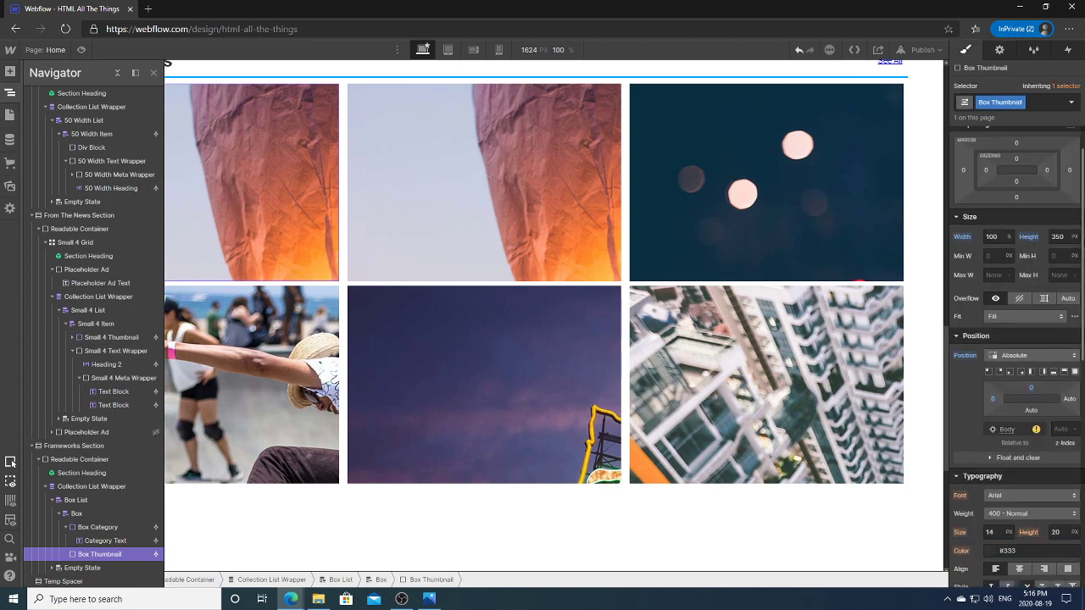
{"action": "scroll", "coordinate": [1077, 388], "scroll_direction": "down", "scroll_amount": 5}
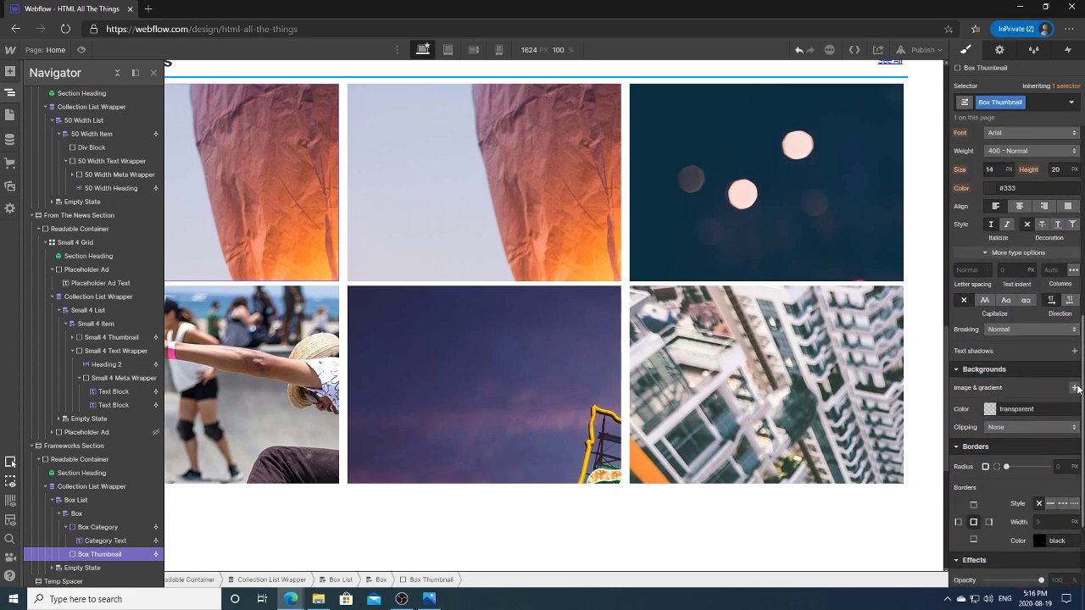
{"action": "left_click", "coordinate": [1075, 388]}
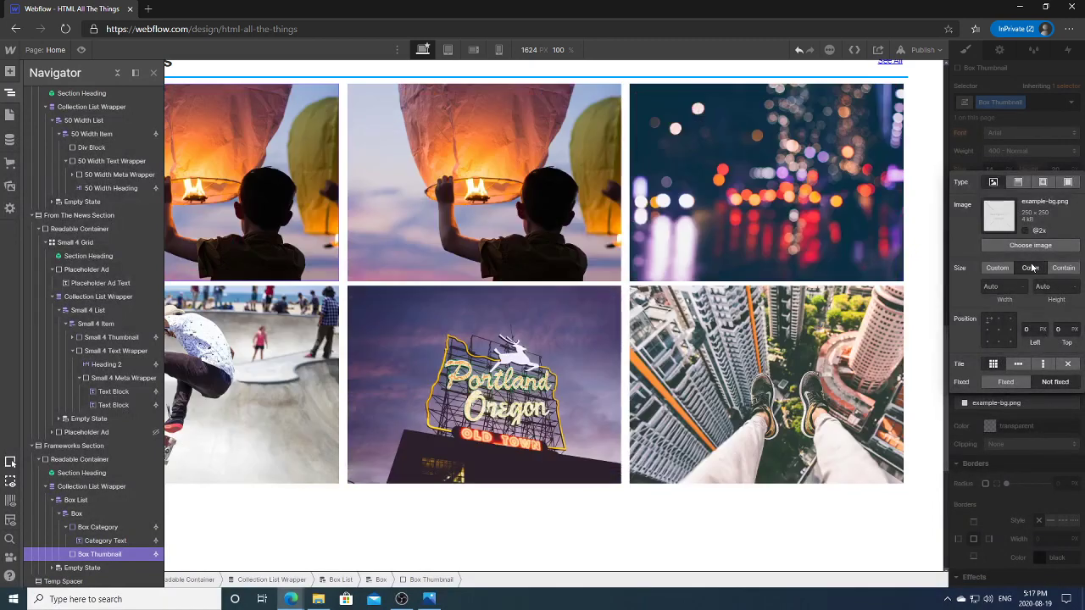
{"action": "left_click", "coordinate": [1031, 268]}
{"action": "left_click", "coordinate": [998, 330]}
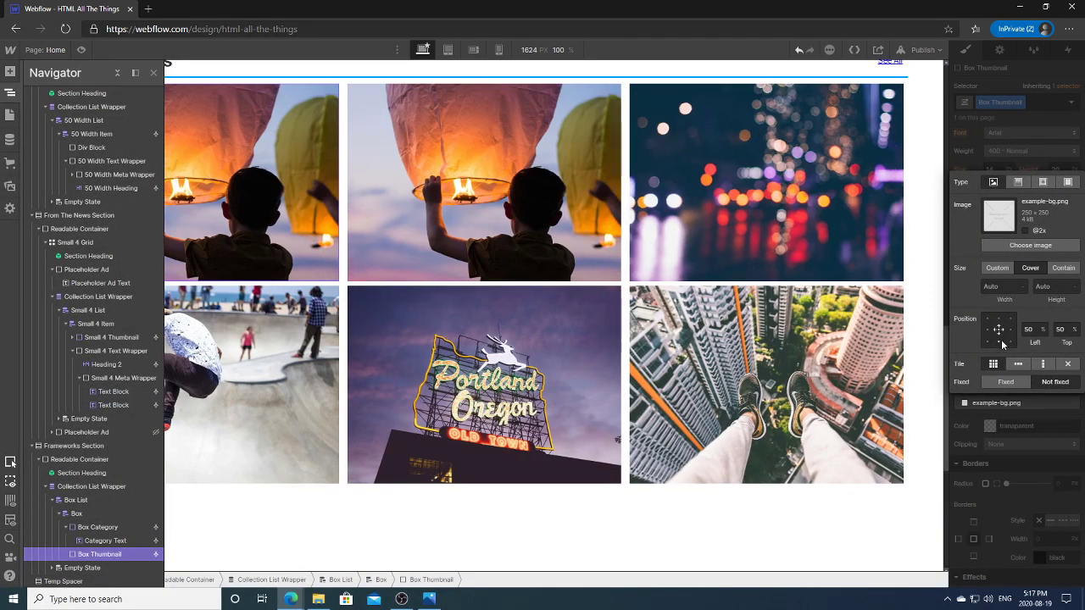
{"action": "left_click", "coordinate": [1030, 327]}
{"action": "left_click", "coordinate": [1061, 330]}
{"action": "key", "text": "BackSpace"}
{"action": "key", "text": "Return"}
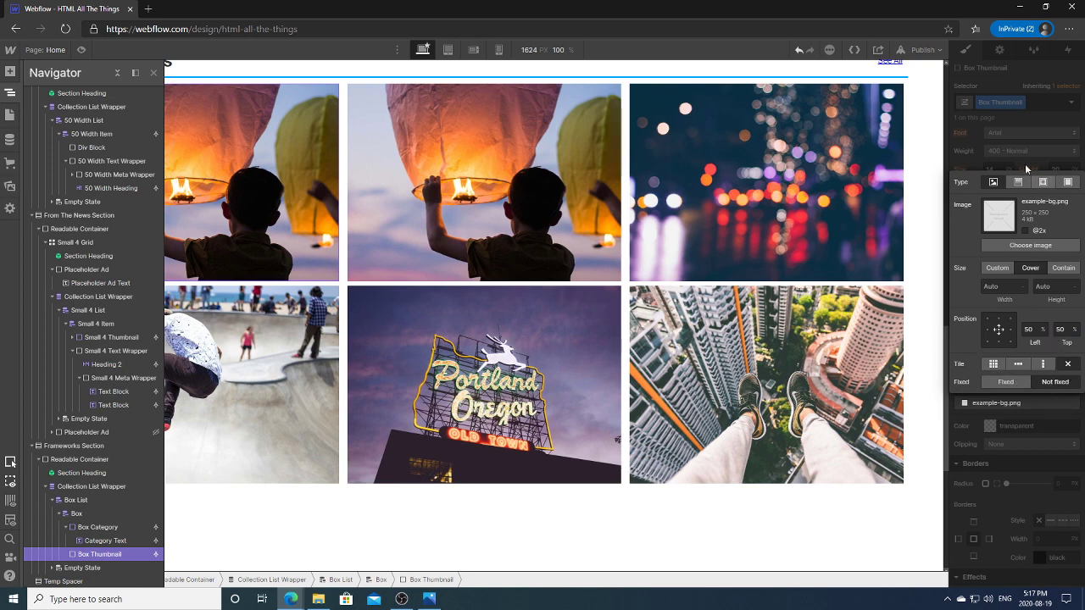
{"action": "left_click", "coordinate": [972, 174]}
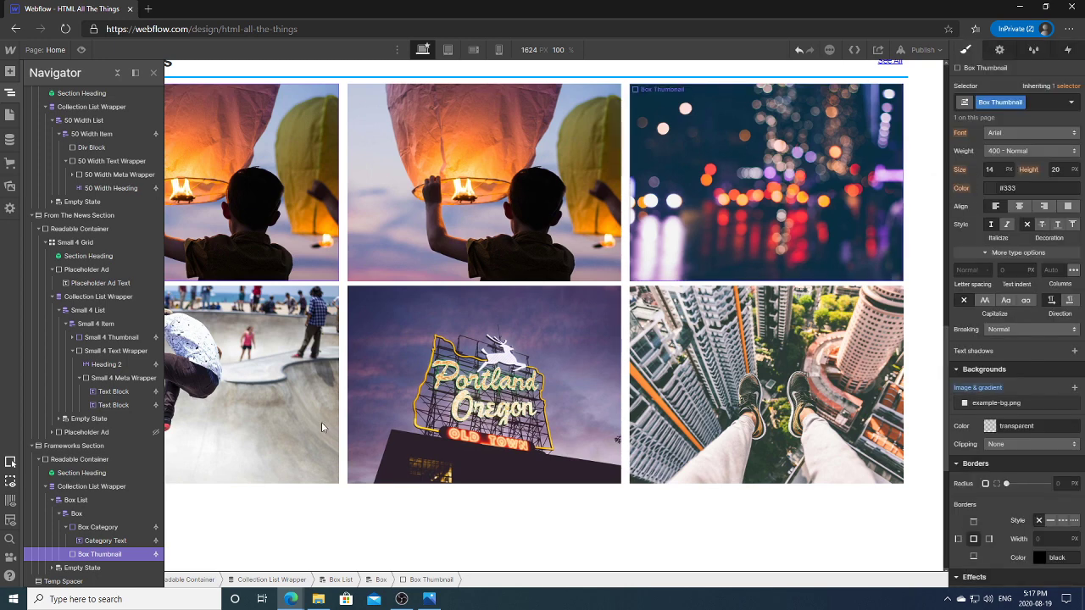
Give the Box Category label Position Relative and z-index 100 so it sits above the thumbnails.
{"action": "left_click", "coordinate": [95, 528]}
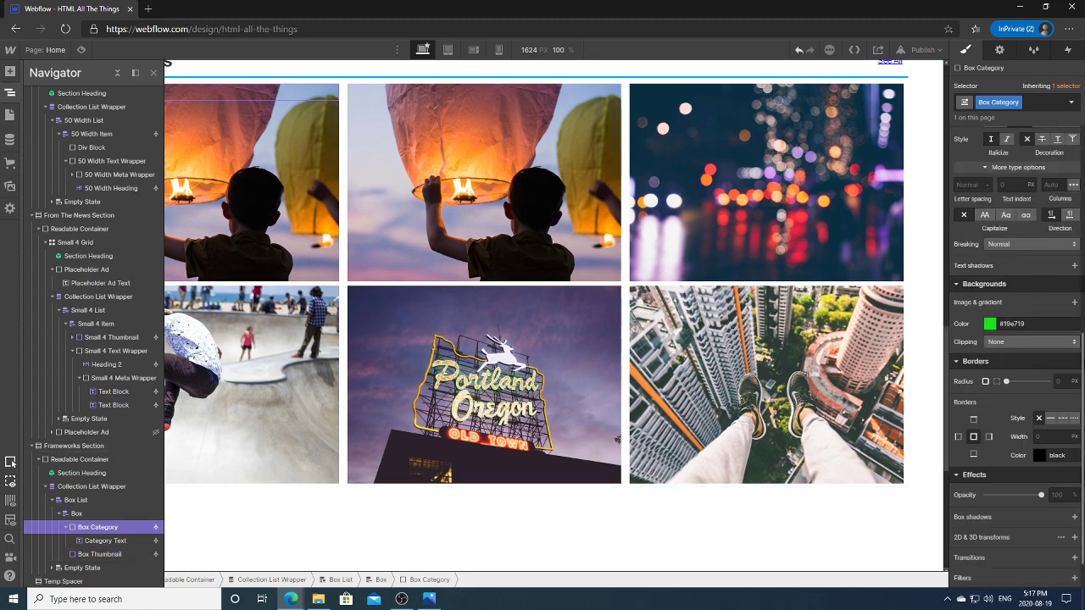
{"action": "scroll", "coordinate": [1052, 356], "scroll_direction": "up", "scroll_amount": 5}
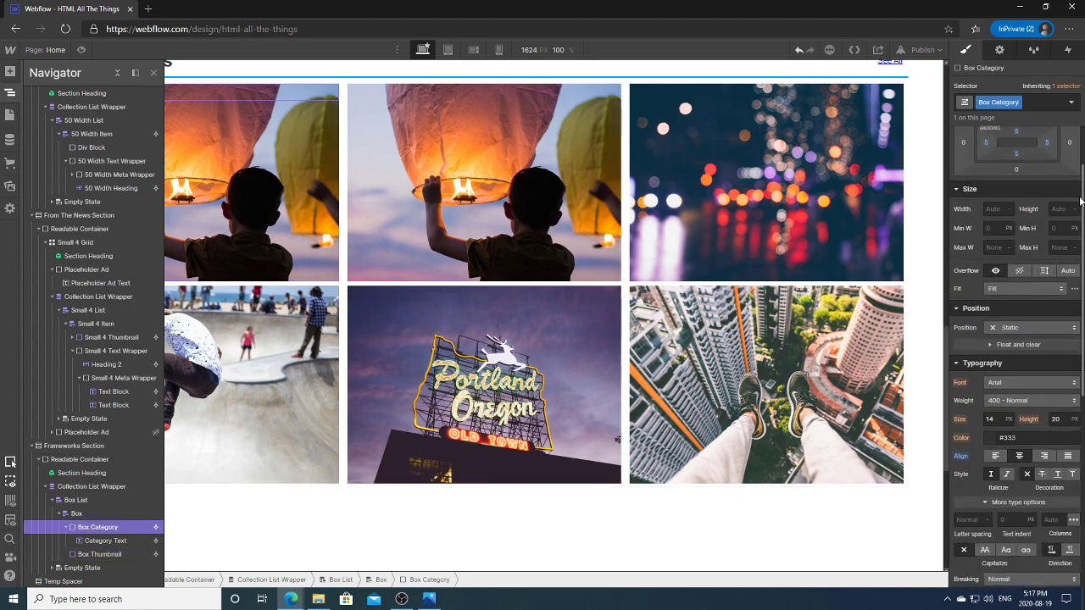
{"action": "left_click", "coordinate": [1025, 329]}
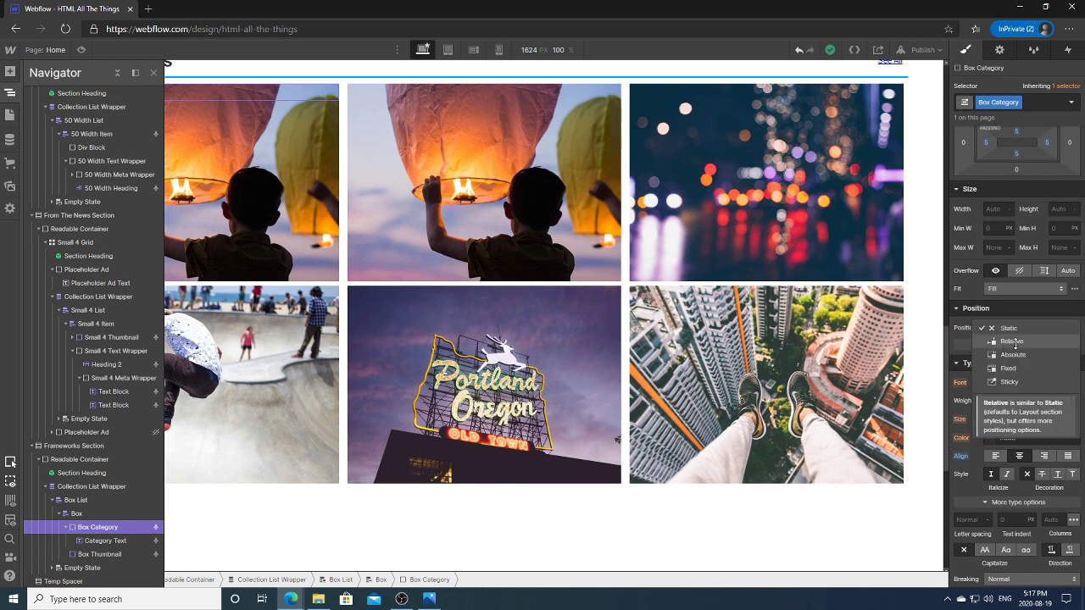
{"action": "left_click", "coordinate": [1017, 348]}
{"action": "left_click", "coordinate": [1058, 387]}
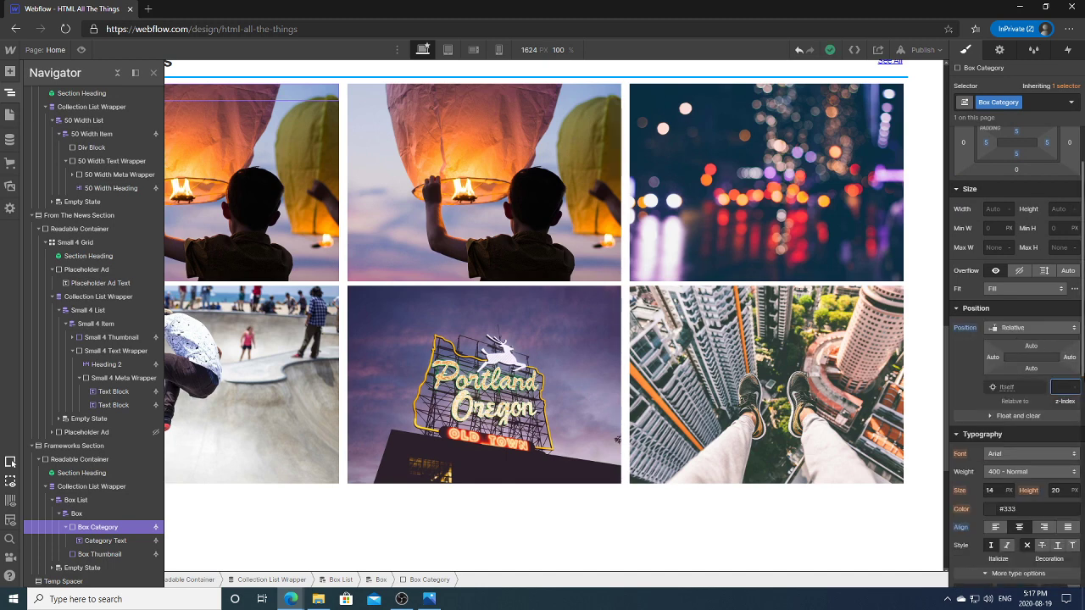
{"action": "type", "text": "100"}
{"action": "key", "text": "Return"}
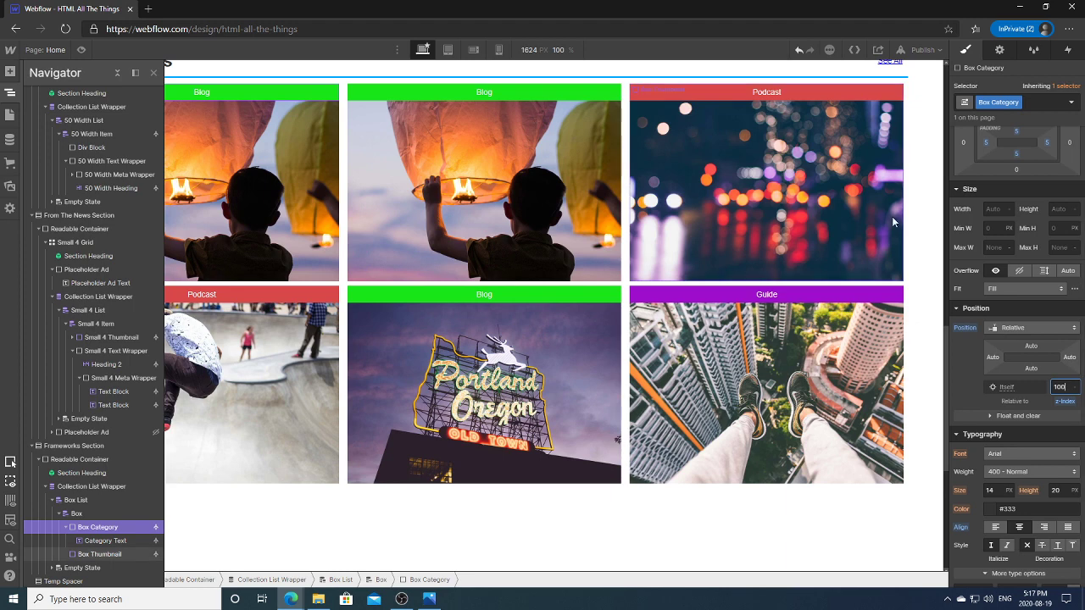
Select the Box element in the navigator, set its height to 400 px, and add a Div Block inside it.
{"action": "left_click", "coordinate": [920, 240]}
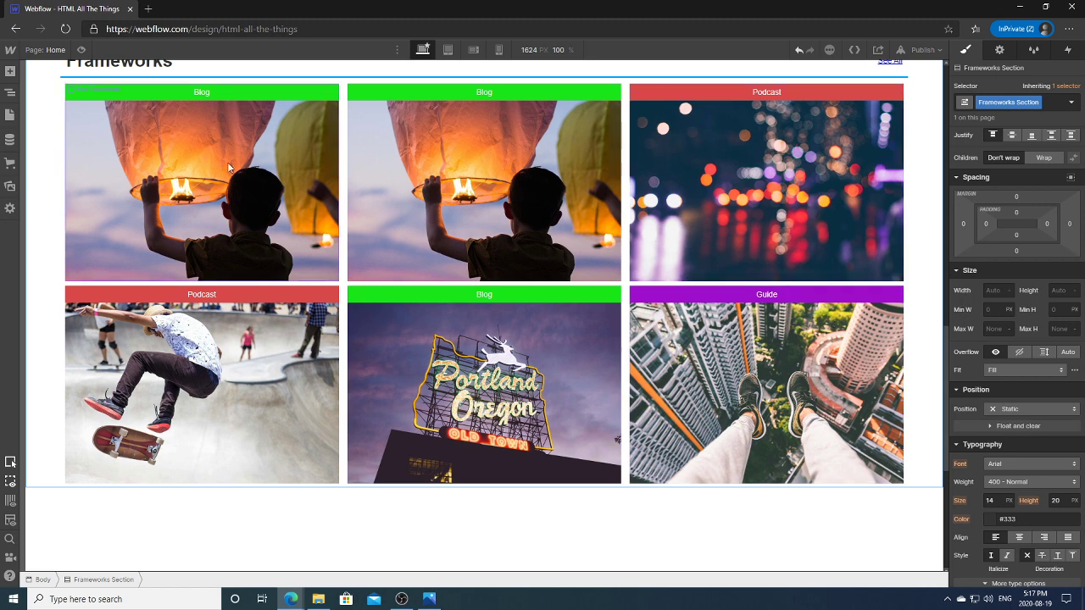
{"action": "left_click", "coordinate": [10, 93]}
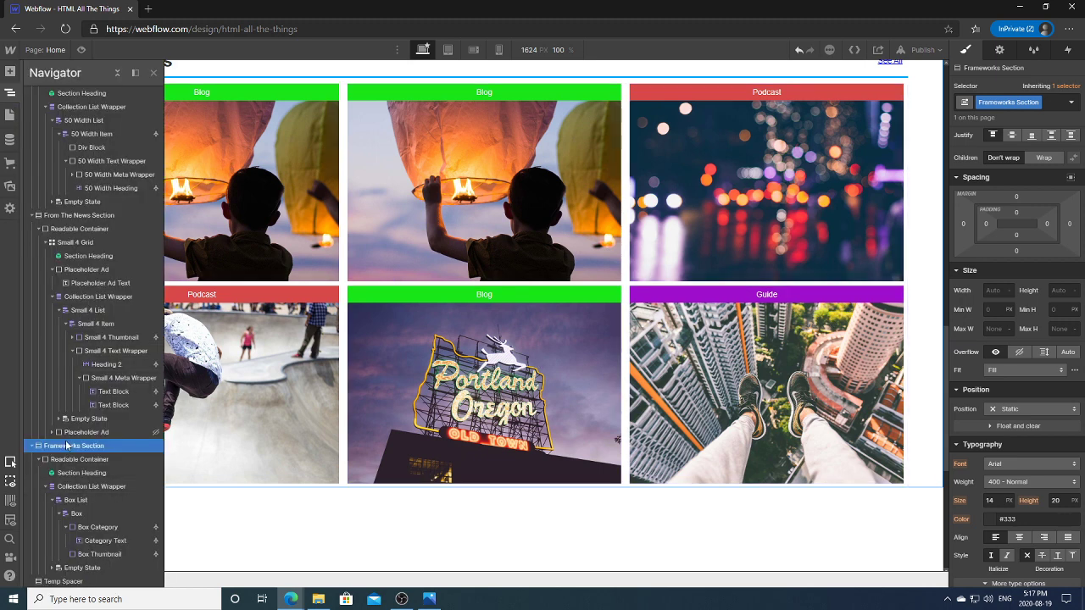
{"action": "left_click", "coordinate": [75, 500]}
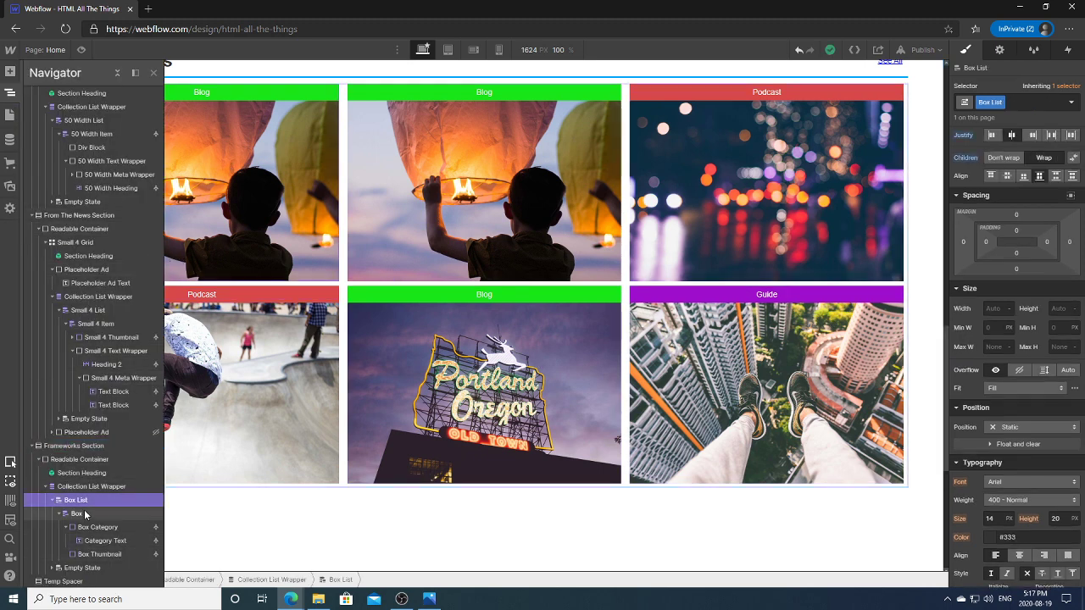
{"action": "left_click", "coordinate": [76, 514]}
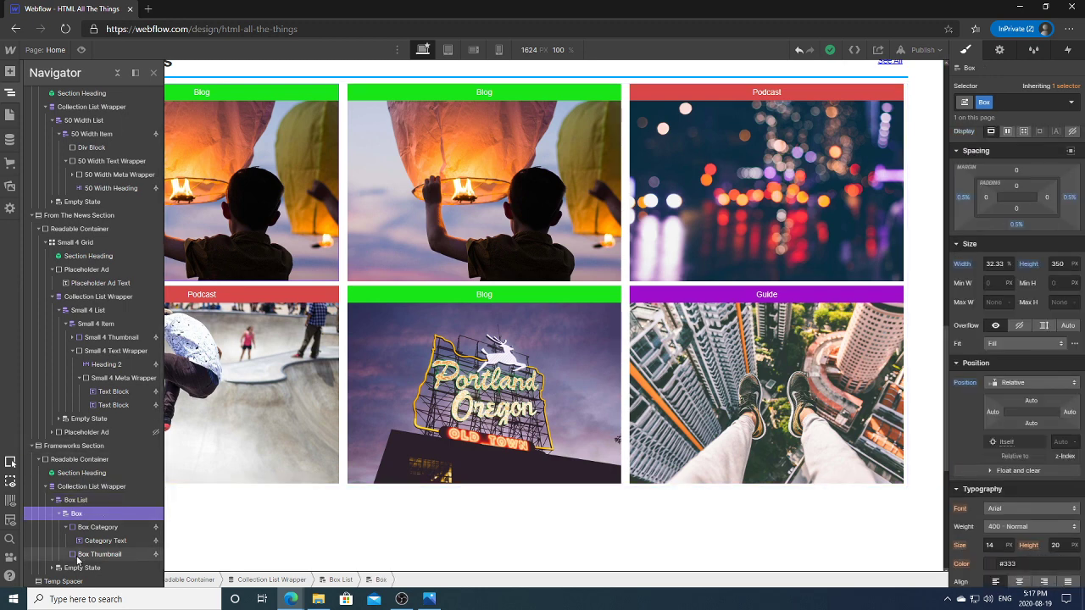
{"action": "left_click", "coordinate": [65, 527]}
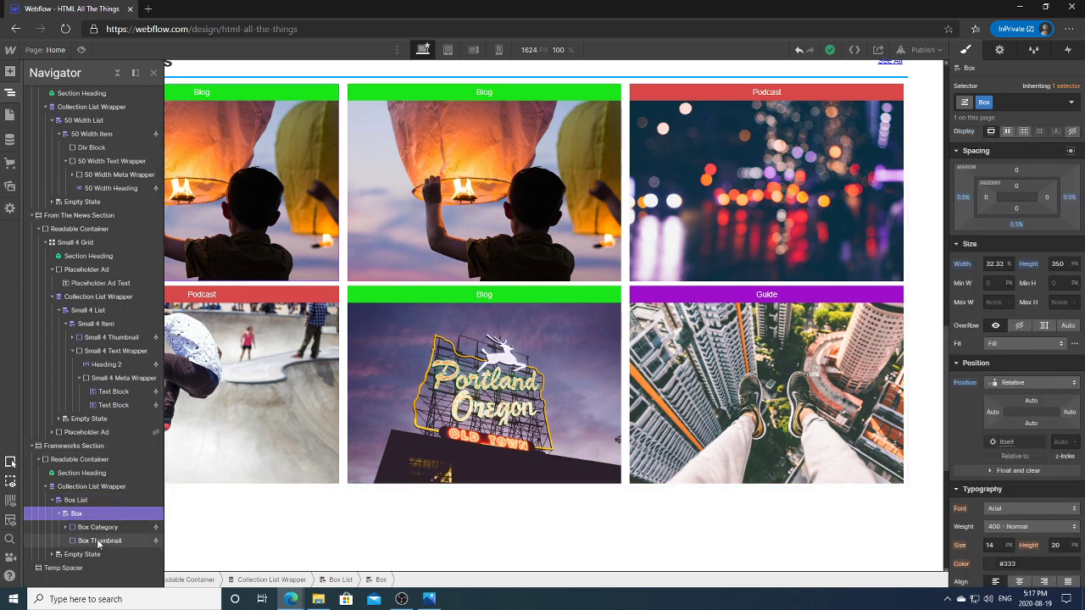
{"action": "left_click", "coordinate": [98, 527]}
{"action": "left_click", "coordinate": [99, 541]}
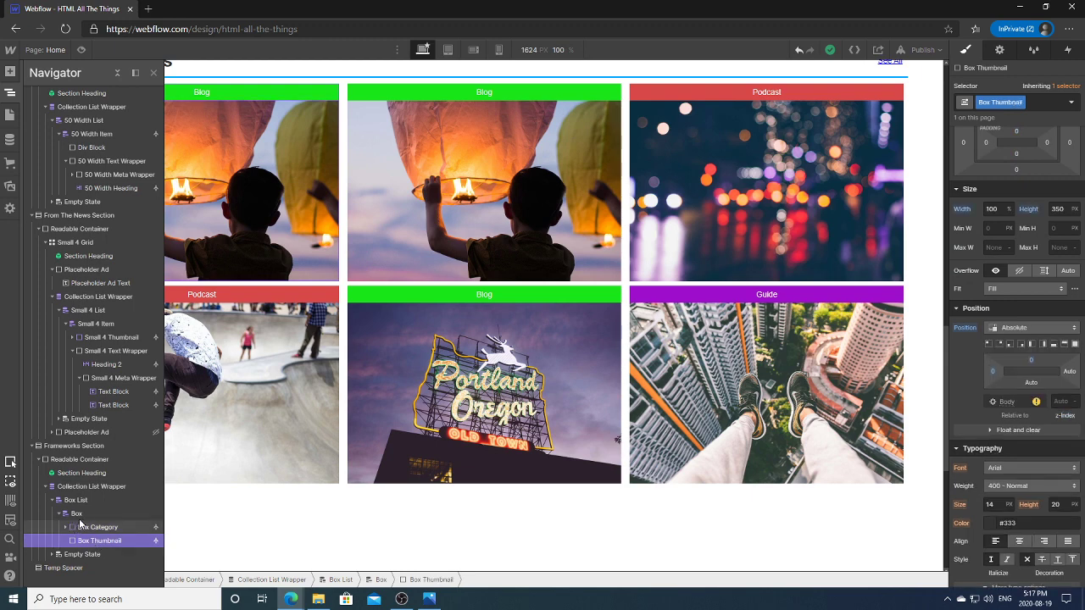
{"action": "left_click", "coordinate": [77, 514]}
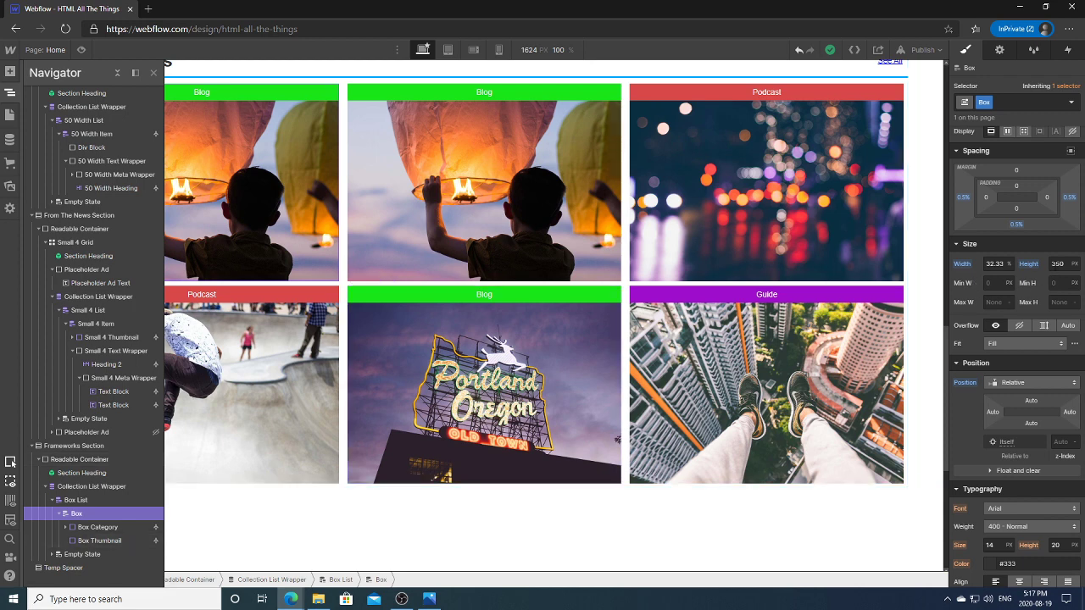
{"action": "left_click", "coordinate": [1057, 264]}
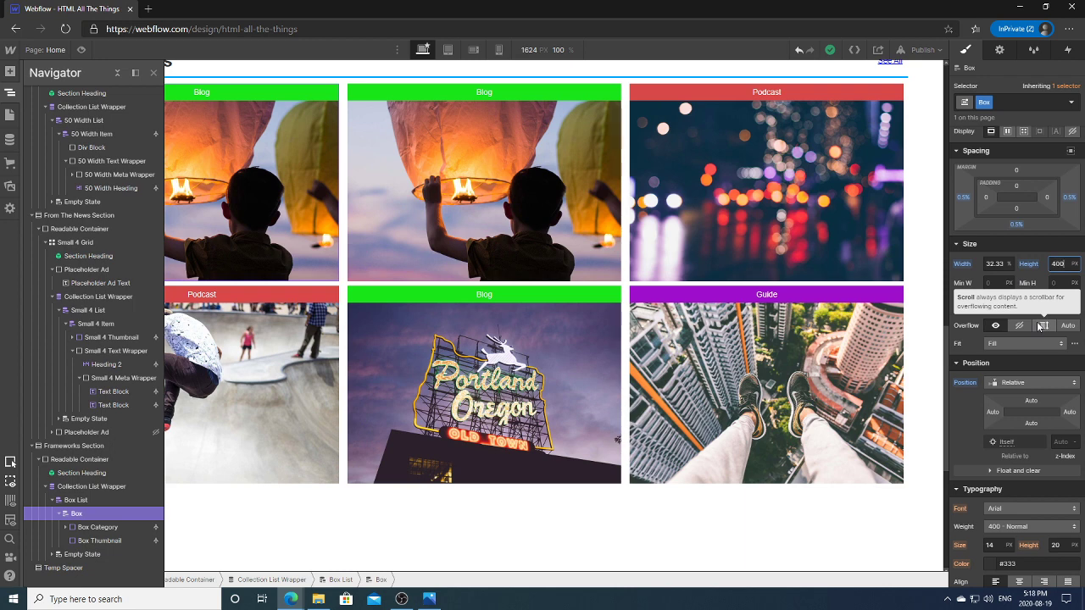
{"action": "key", "text": "Return"}
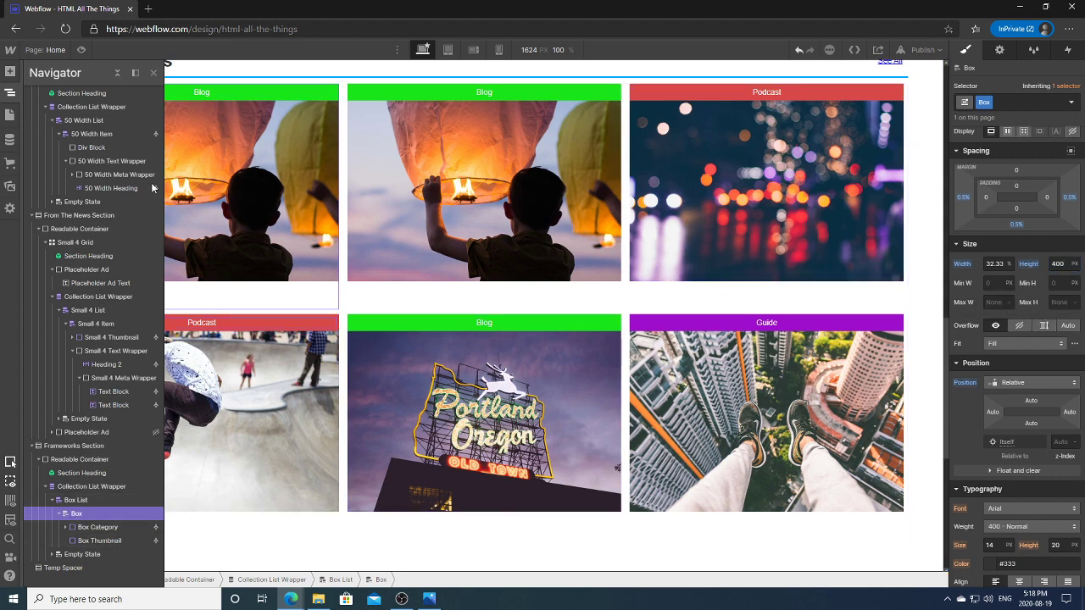
{"action": "left_click", "coordinate": [9, 74]}
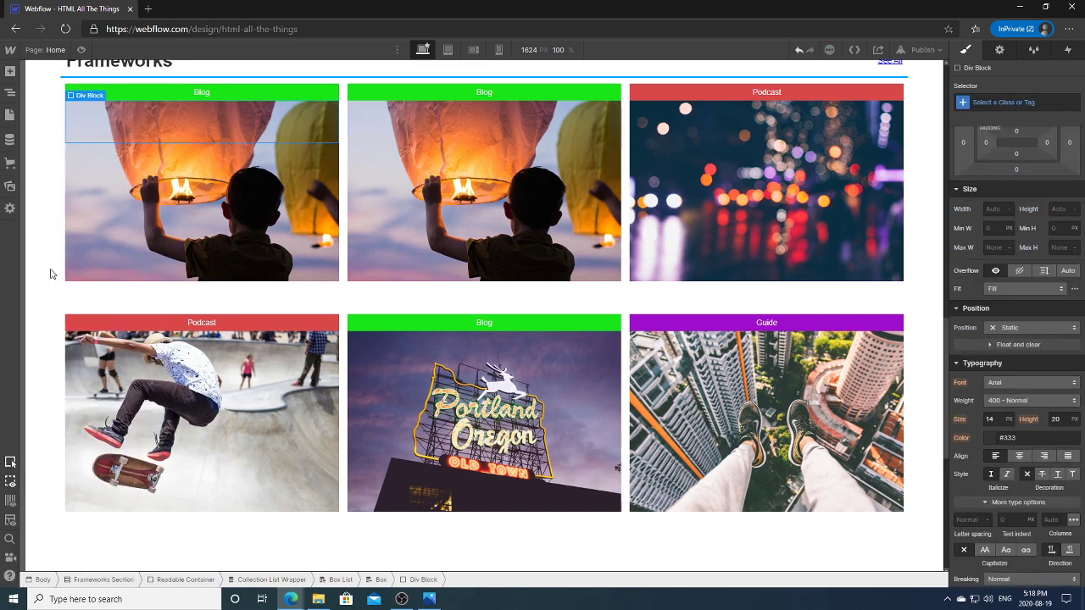
Set the new Div Block to Position Absolute with bottom 0 and left 0.
{"action": "left_click", "coordinate": [10, 92]}
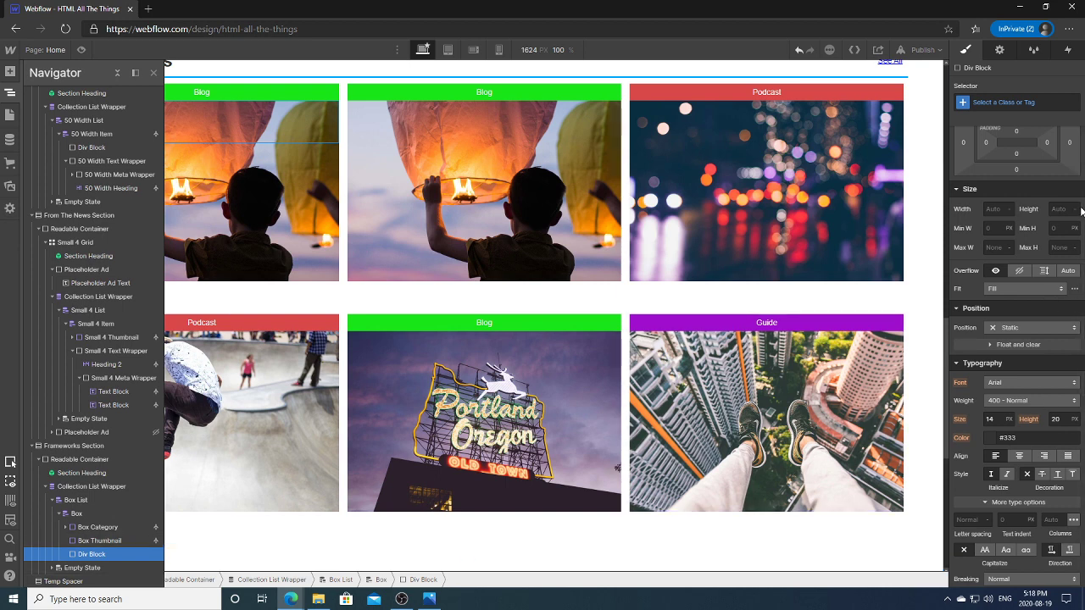
{"action": "scroll", "coordinate": [980, 246], "scroll_direction": "down", "scroll_amount": 1}
{"action": "left_click", "coordinate": [1022, 254]}
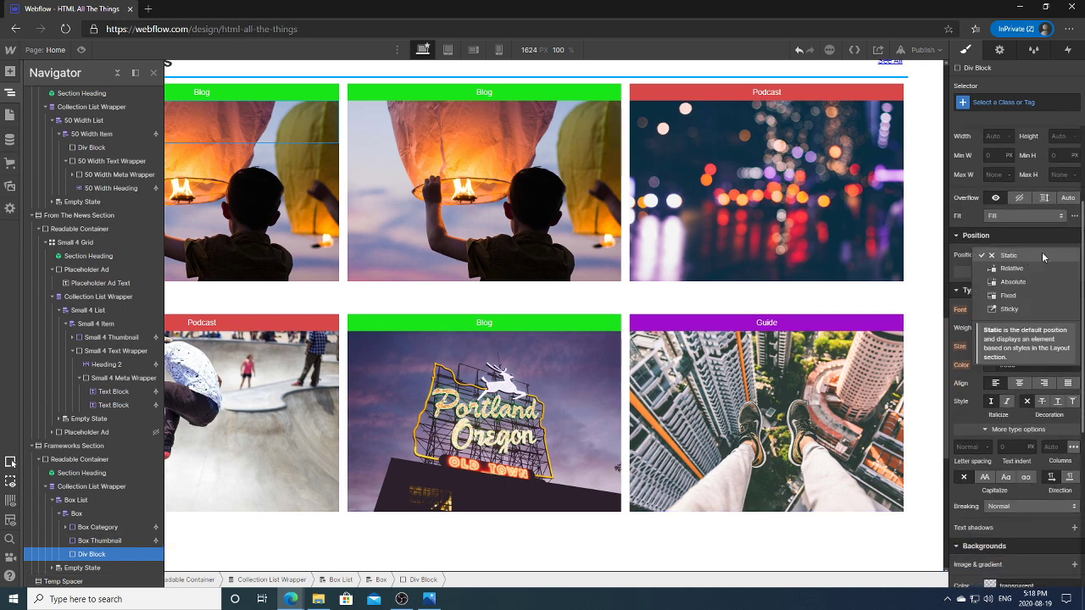
{"action": "left_click", "coordinate": [1009, 278]}
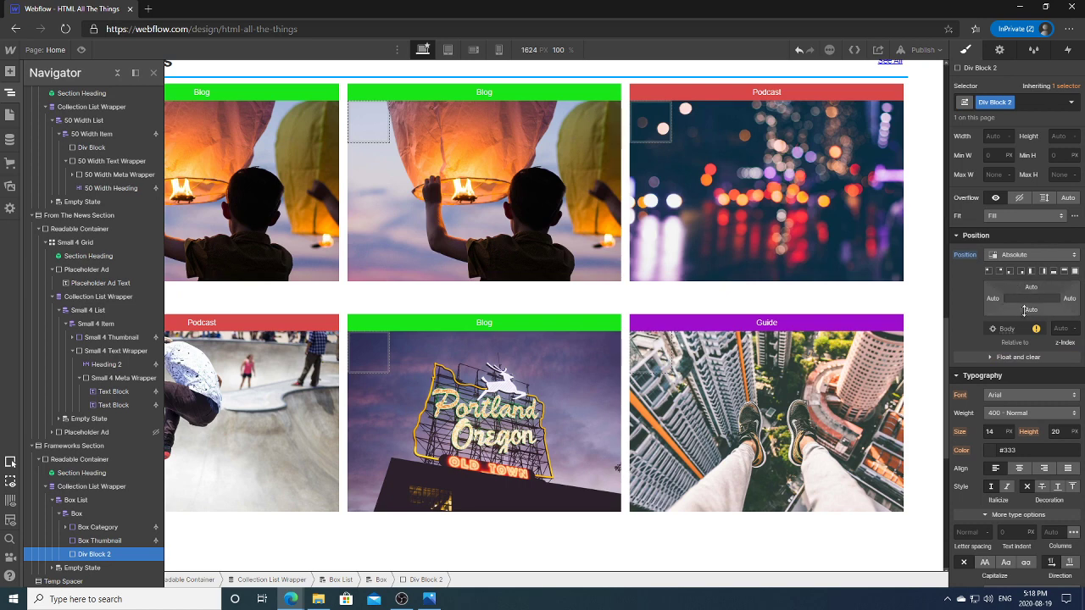
{"action": "left_click", "coordinate": [1032, 310]}
{"action": "type", "text": "0"}
{"action": "key", "text": "Return"}
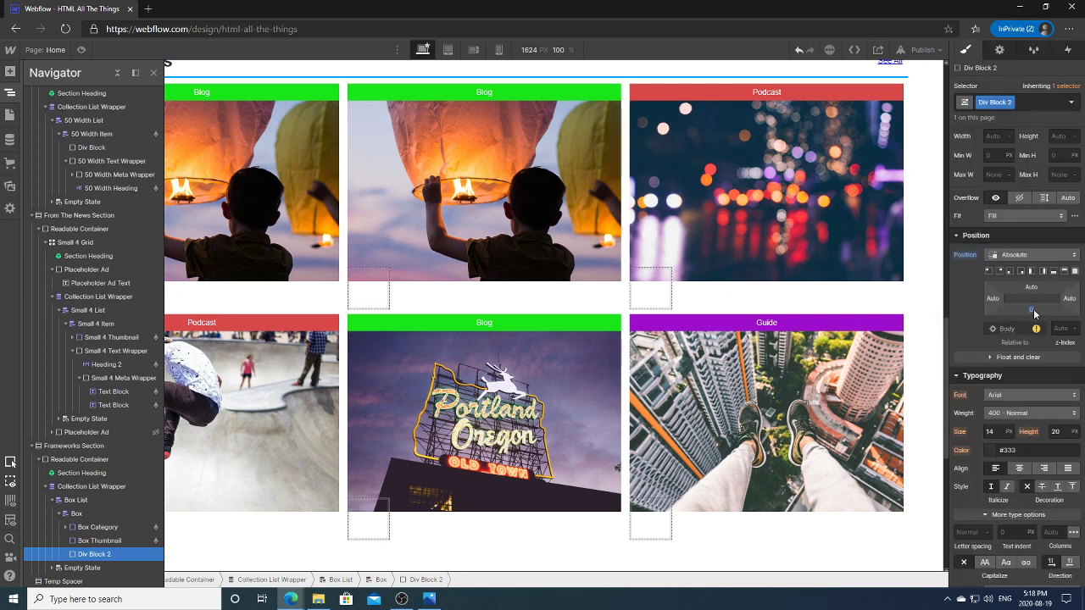
{"action": "left_click", "coordinate": [991, 300]}
{"action": "type", "text": "0"}
{"action": "key", "text": "Return"}
Set the div's width to 100%, then select the first card's Box on the canvas.
{"action": "scroll", "coordinate": [1042, 312], "scroll_direction": "up", "scroll_amount": 3}
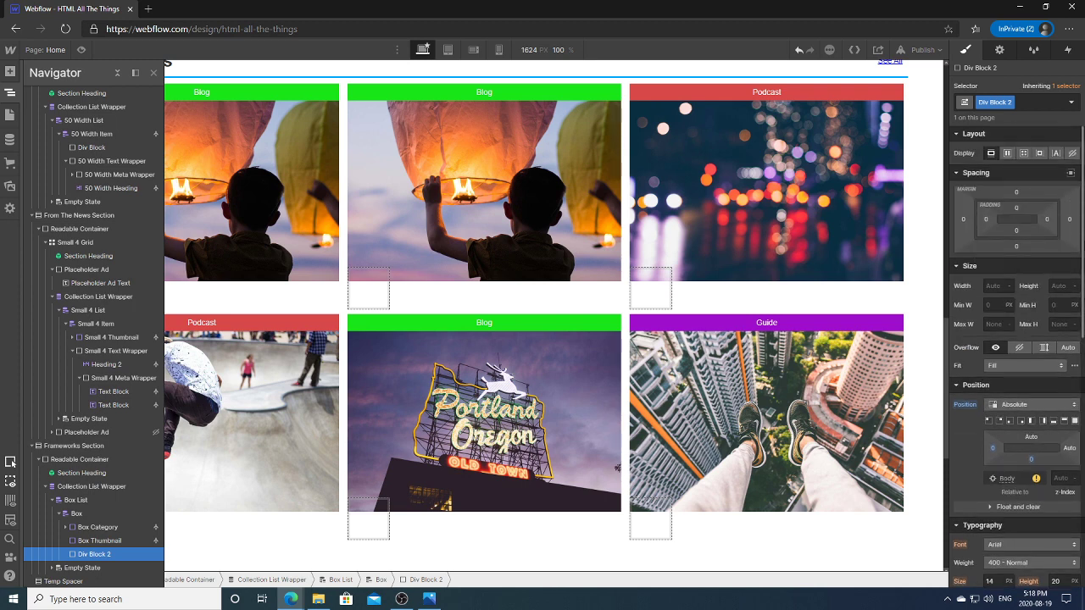
{"action": "left_click", "coordinate": [991, 286]}
{"action": "type", "text": "100"}
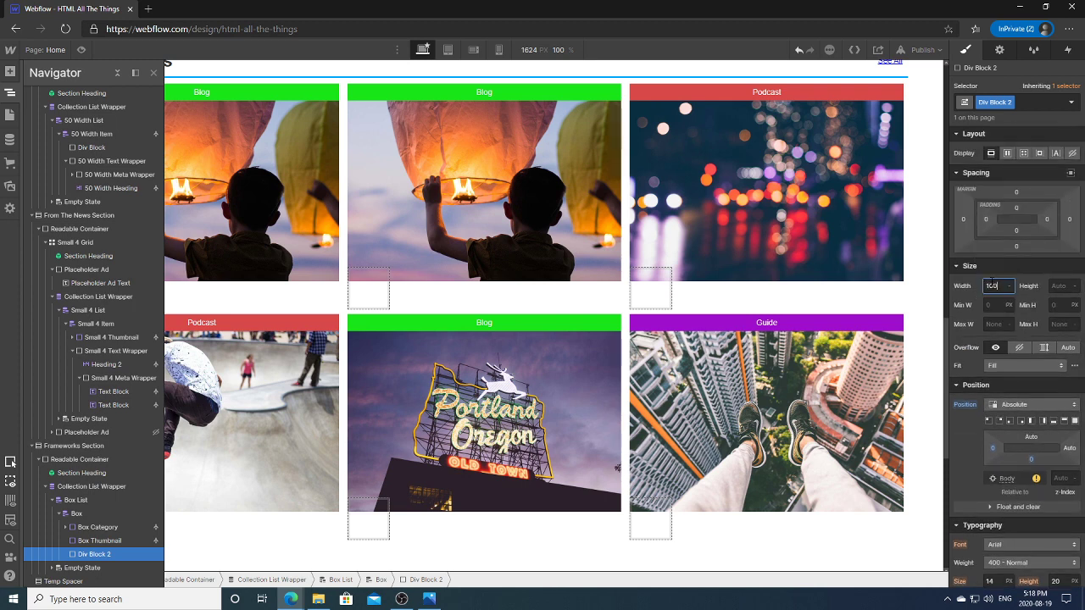
{"action": "key", "text": "BackSpace"}
{"action": "key", "text": "BackSpace"}
{"action": "key", "text": "BackSpace"}
{"action": "type", "text": "21%"}
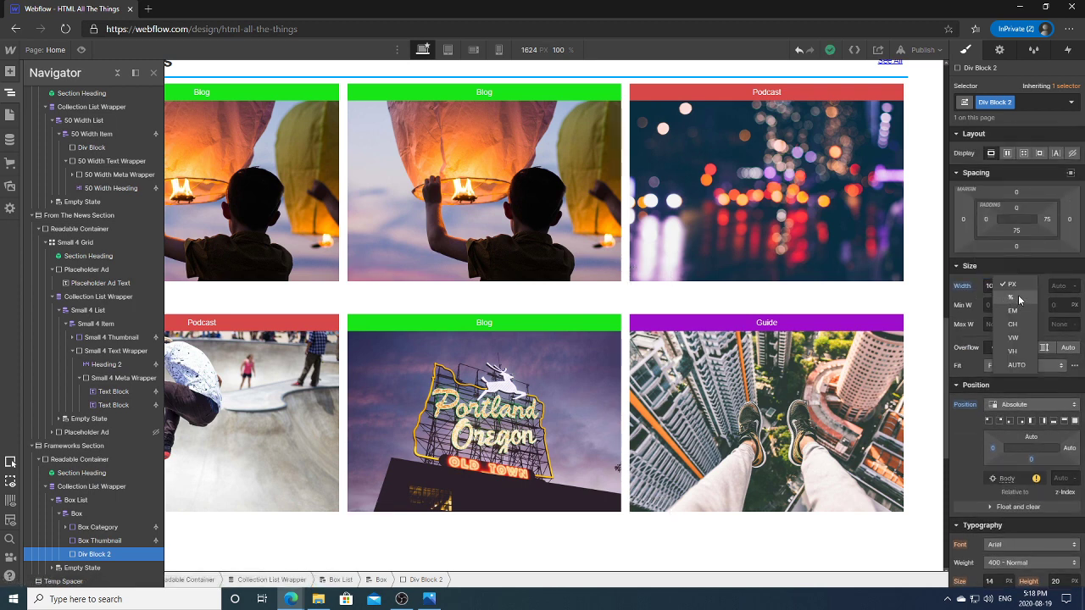
{"action": "key", "text": "Return"}
{"action": "left_click", "coordinate": [1013, 281]}
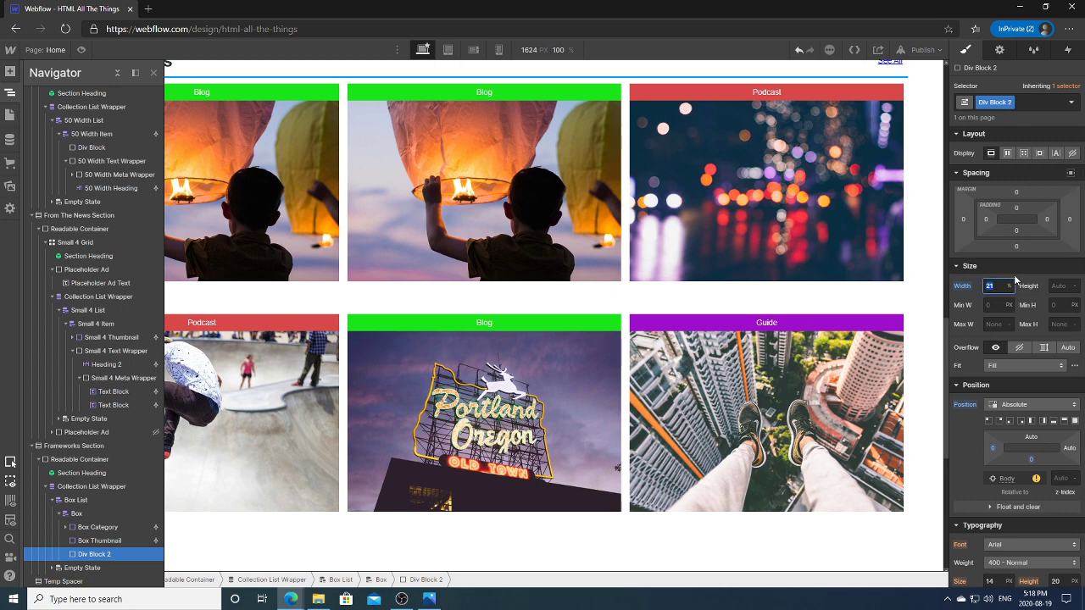
{"action": "type", "text": "100"}
{"action": "key", "text": "Return"}
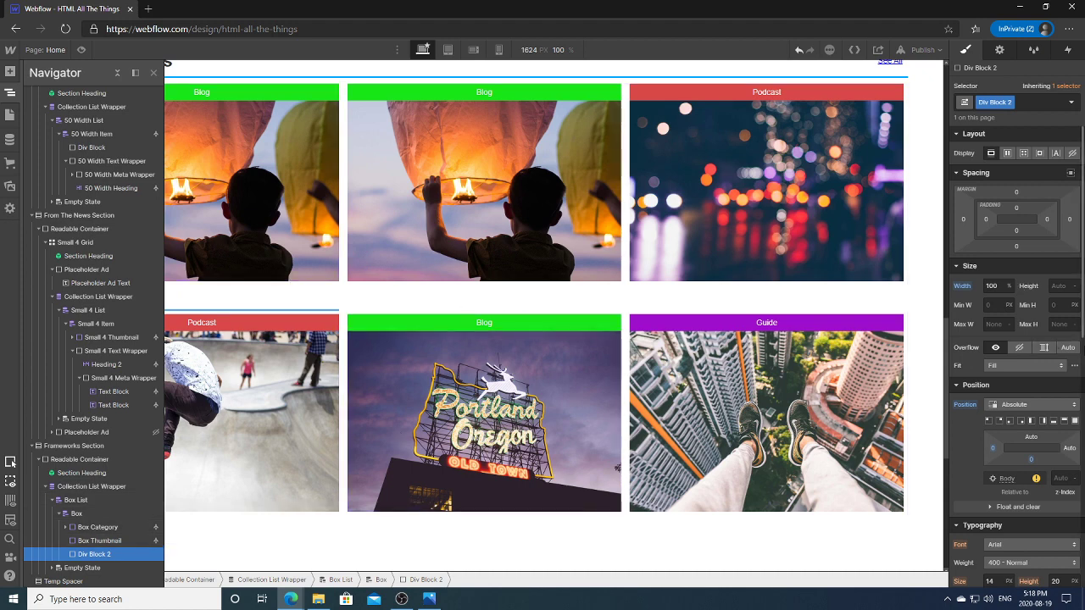
{"action": "left_click", "coordinate": [324, 295]}
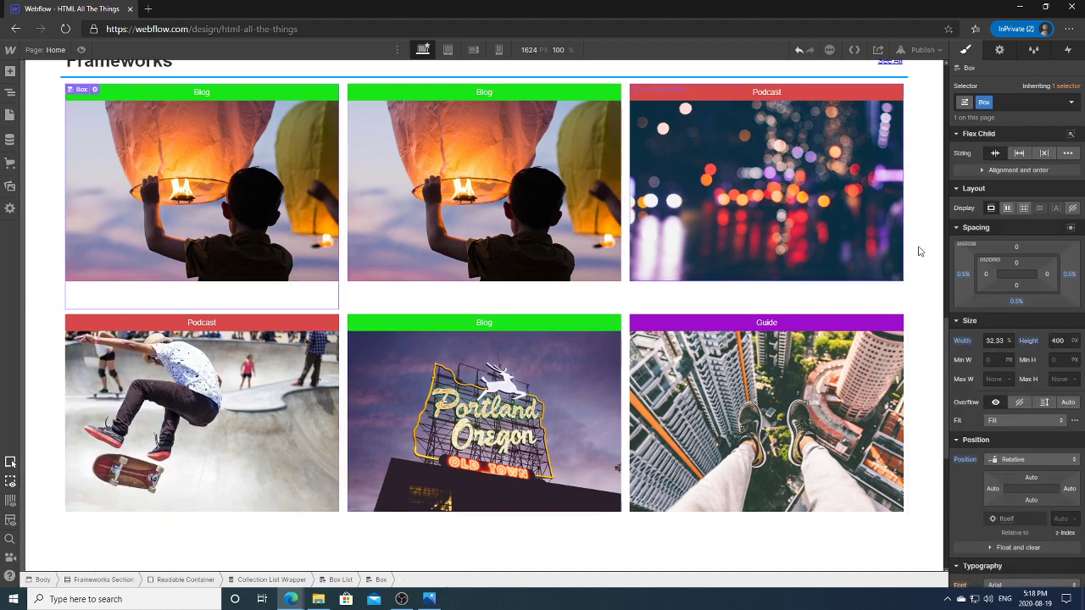
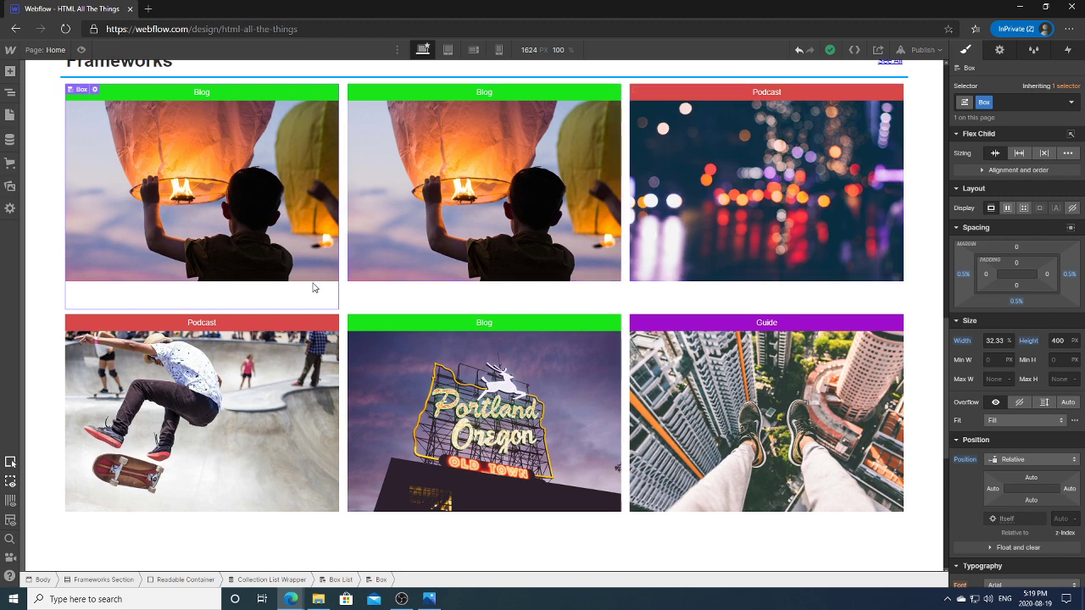
Reset the first card's thumbnail and the block beneath it to Static positioning.
{"action": "left_click", "coordinate": [313, 282]}
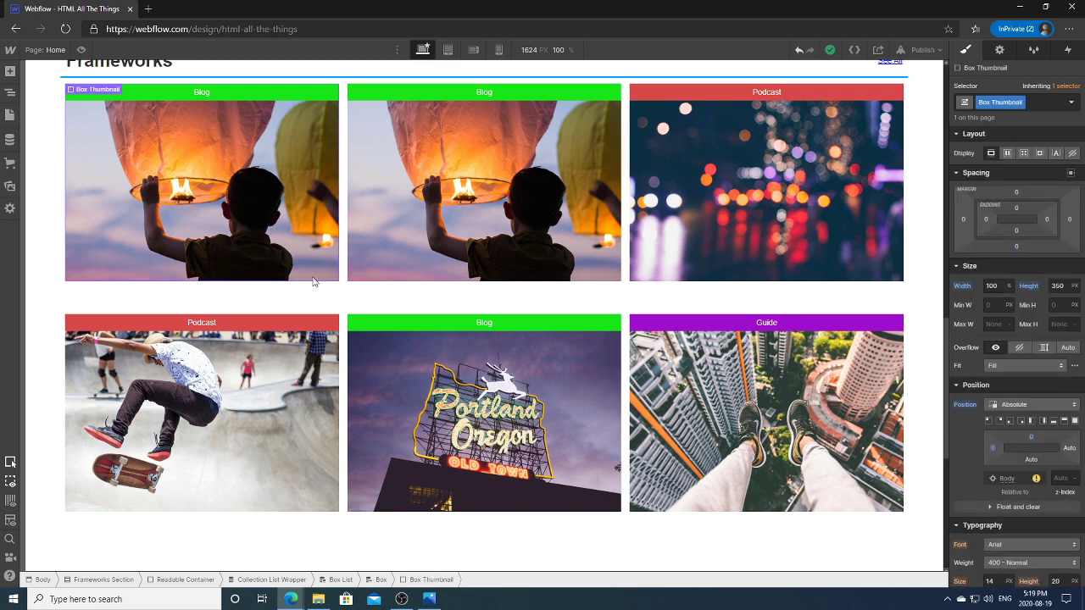
{"action": "left_click", "coordinate": [966, 404]}
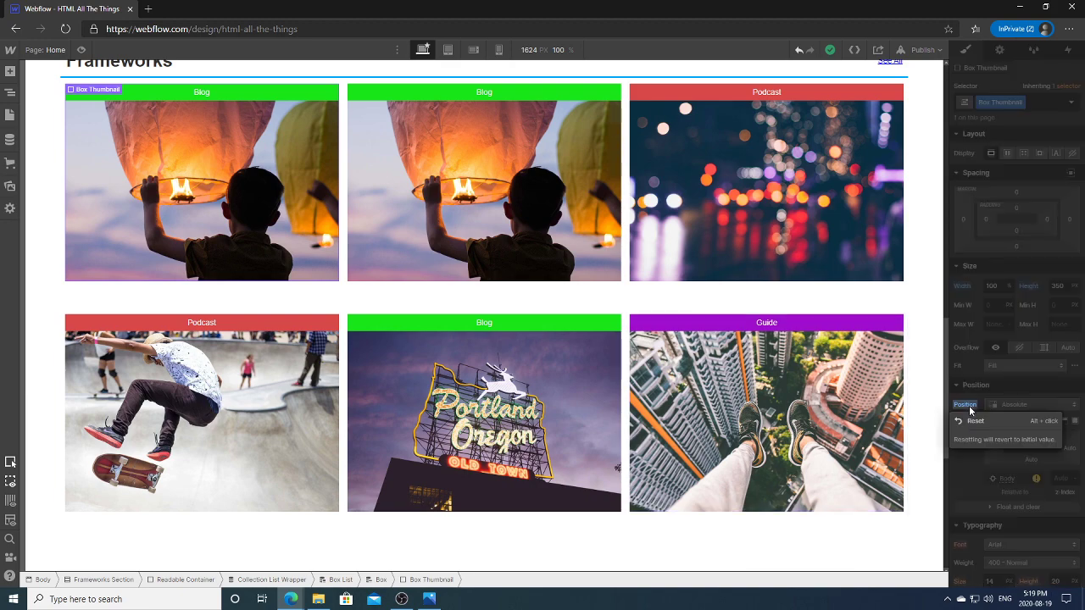
{"action": "left_click", "coordinate": [972, 423]}
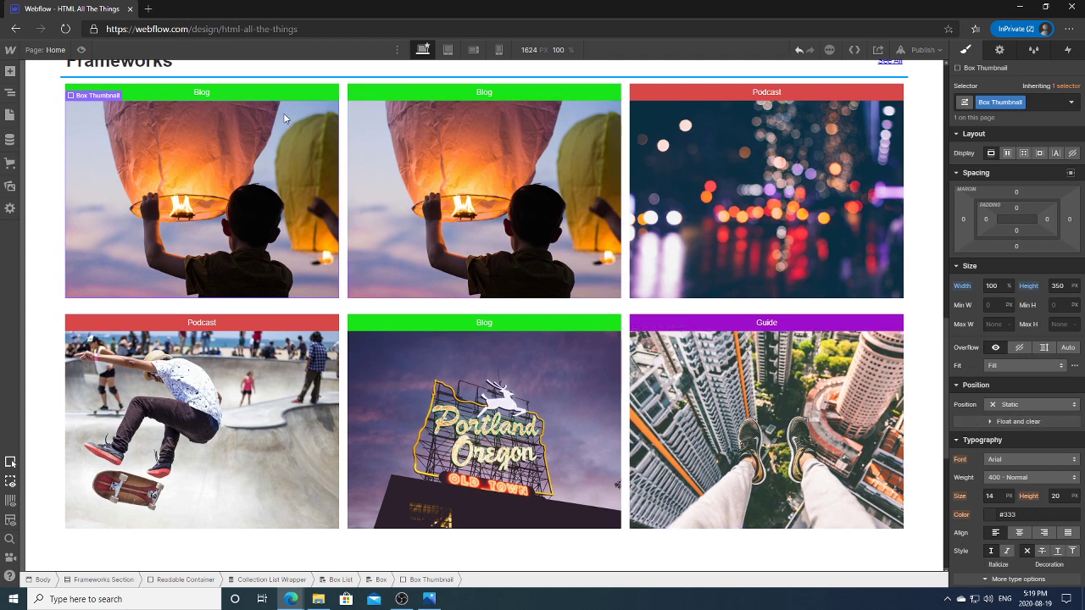
{"action": "key", "text": "z"}
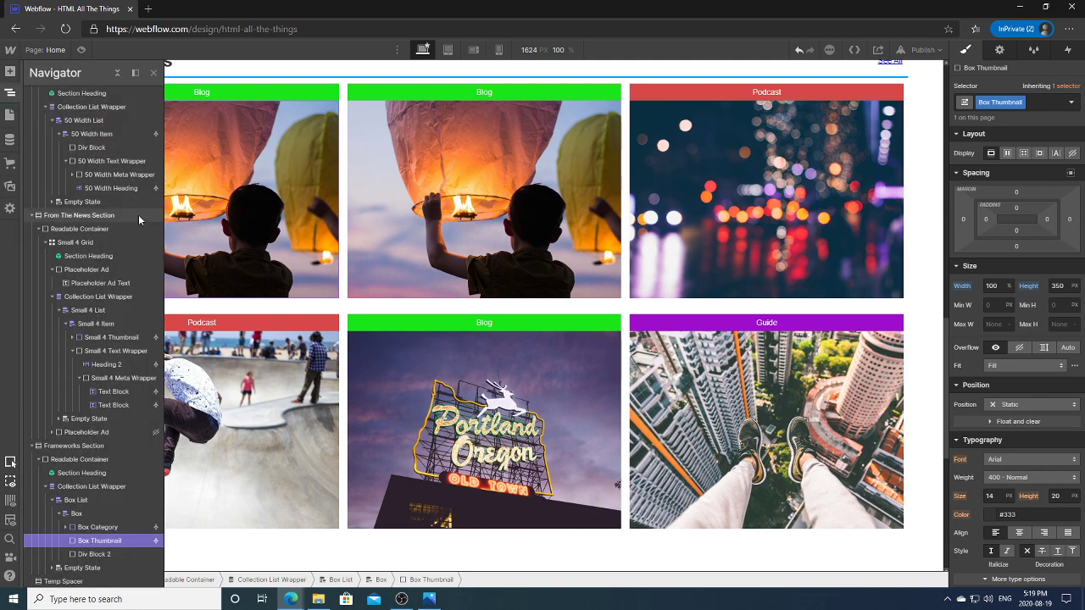
{"action": "left_click", "coordinate": [104, 557]}
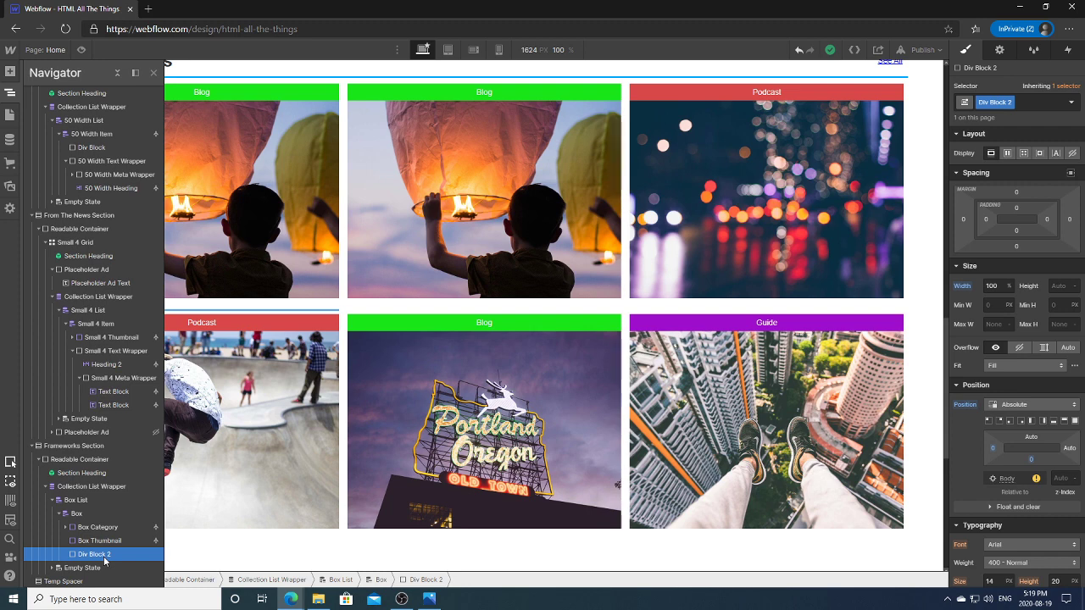
{"action": "left_click", "coordinate": [961, 404]}
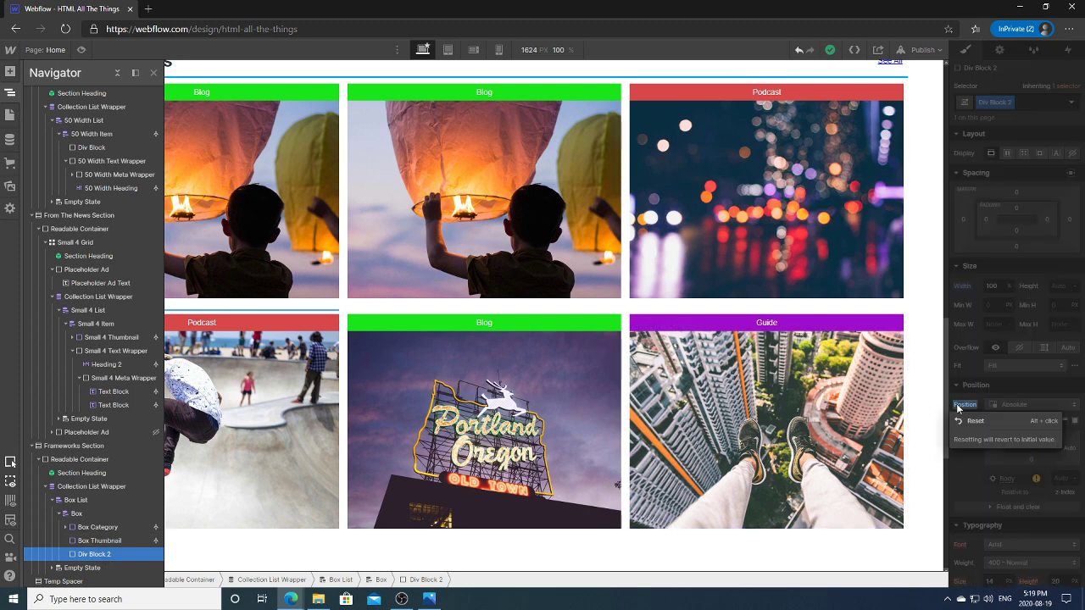
{"action": "left_click", "coordinate": [976, 422]}
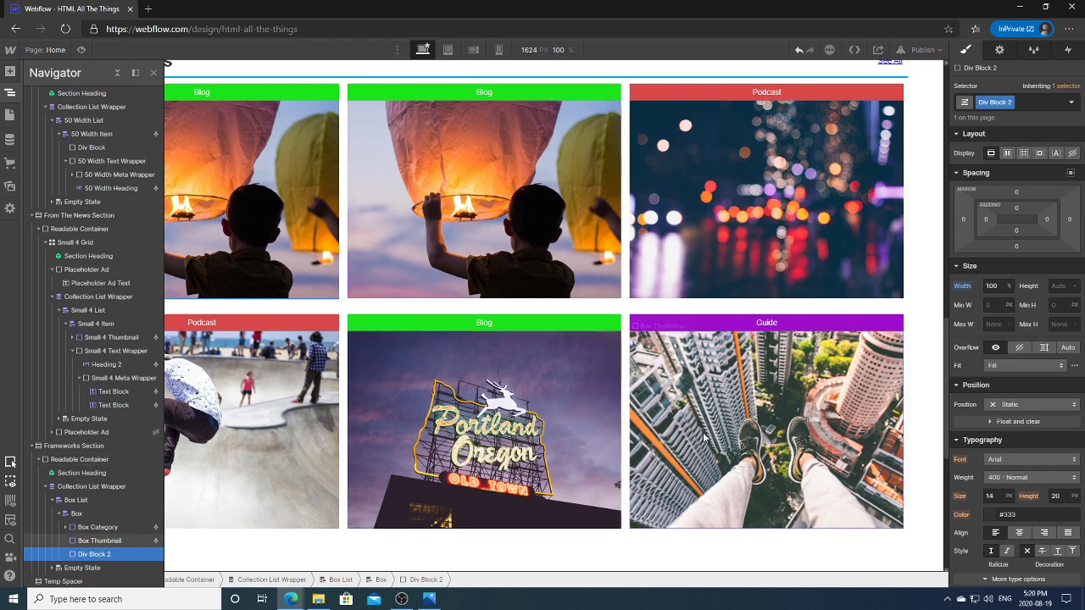
Rename the block's class to Box Text Wrapper.
{"action": "left_click", "coordinate": [1017, 106]}
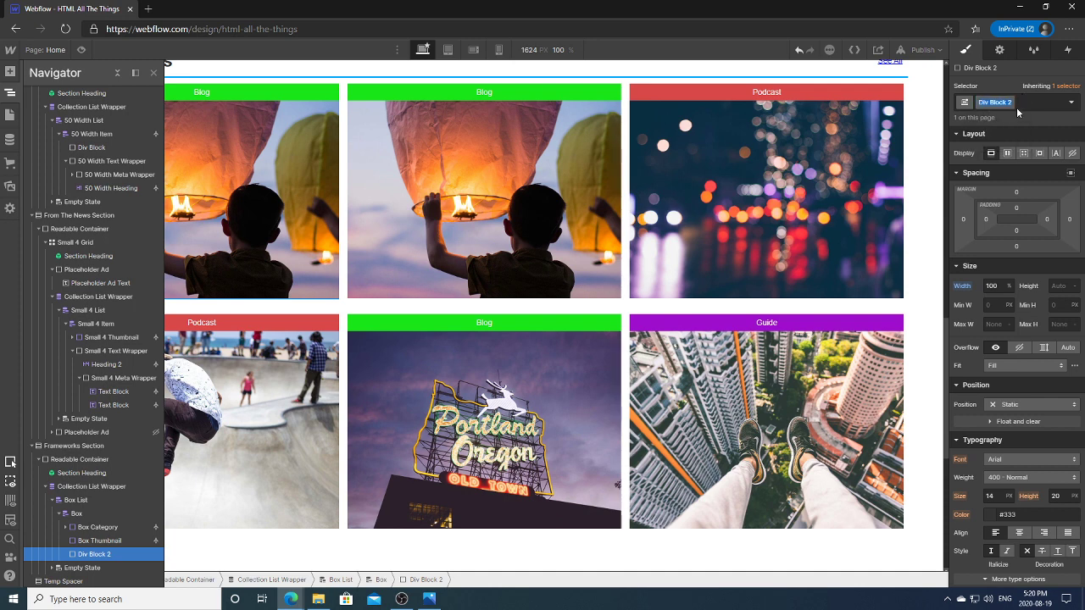
{"action": "type", "text": "Box"}
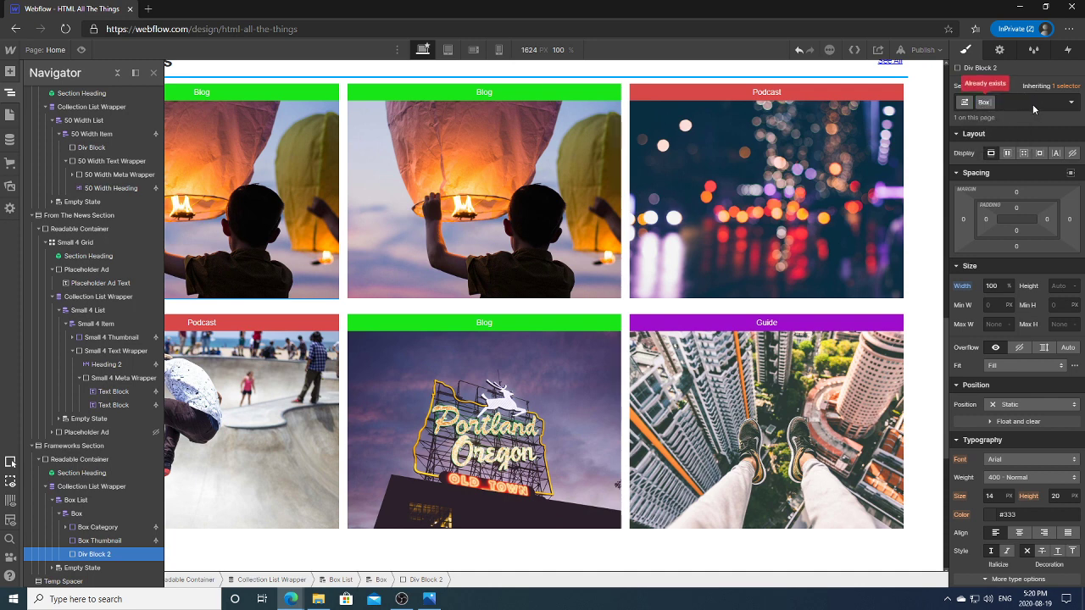
{"action": "type", "text": " Text Wra"}
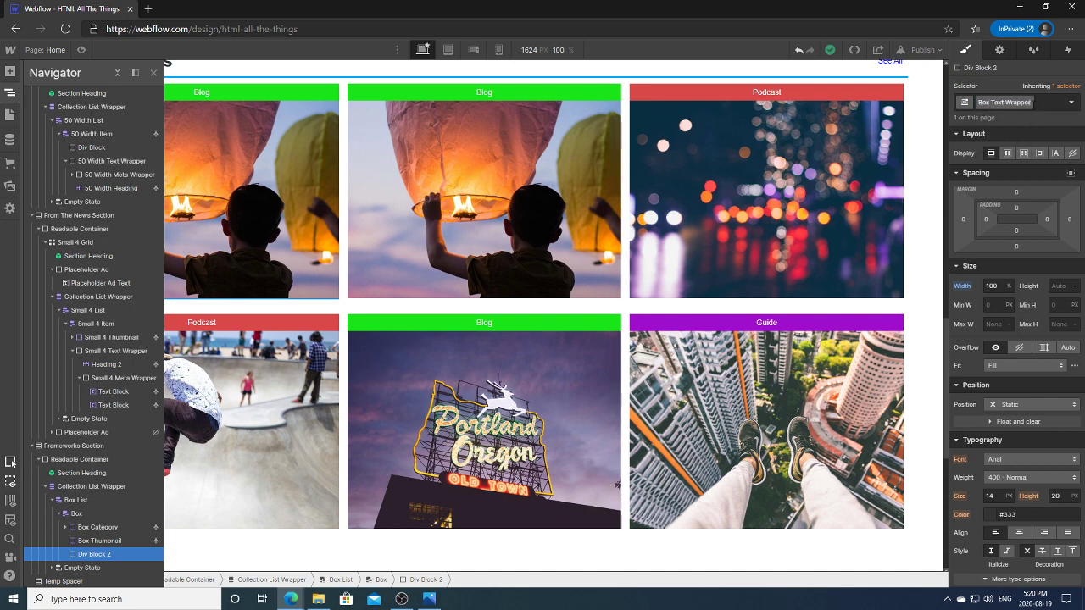
{"action": "type", "text": "pper"}
{"action": "key", "text": "Return"}
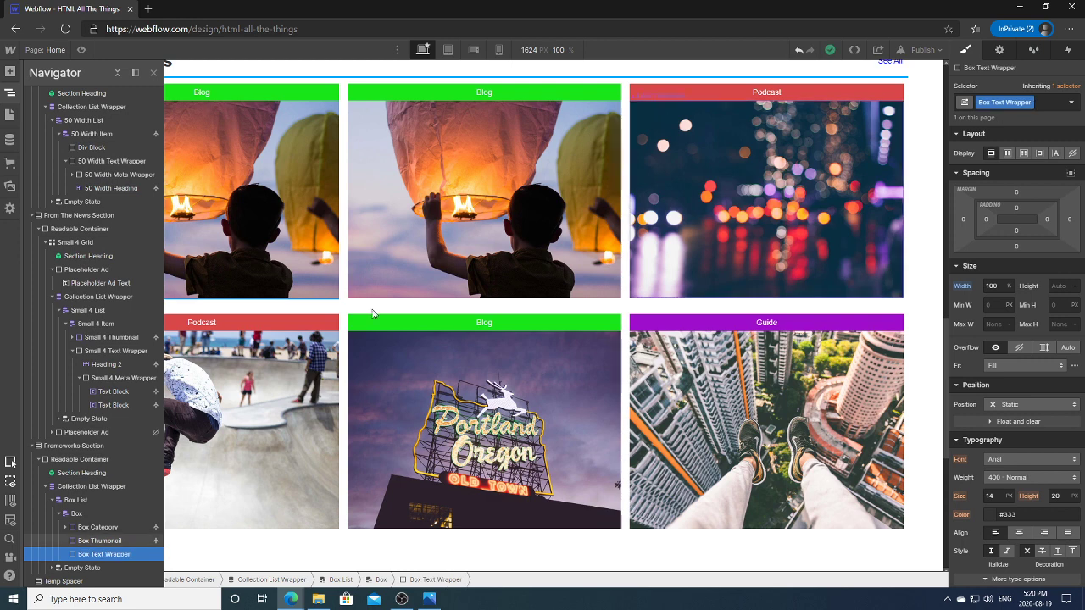
Add a Heading 2 inside the Box Text Wrapper, discarding a stray text block.
{"action": "left_click", "coordinate": [10, 71]}
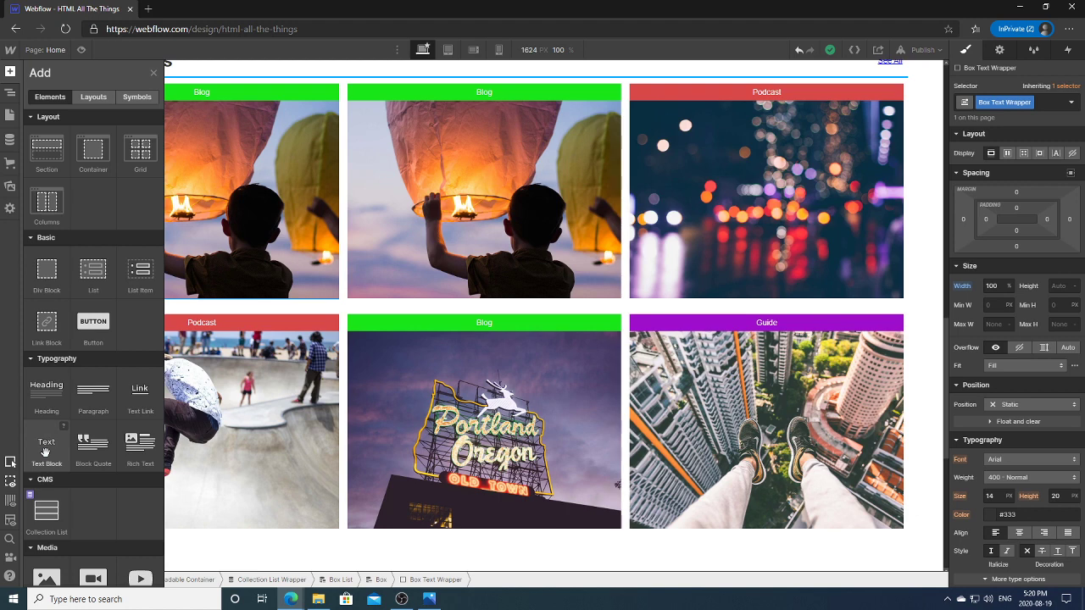
{"action": "left_click_drag", "start_coordinate": [46, 452], "coordinate": [161, 306]}
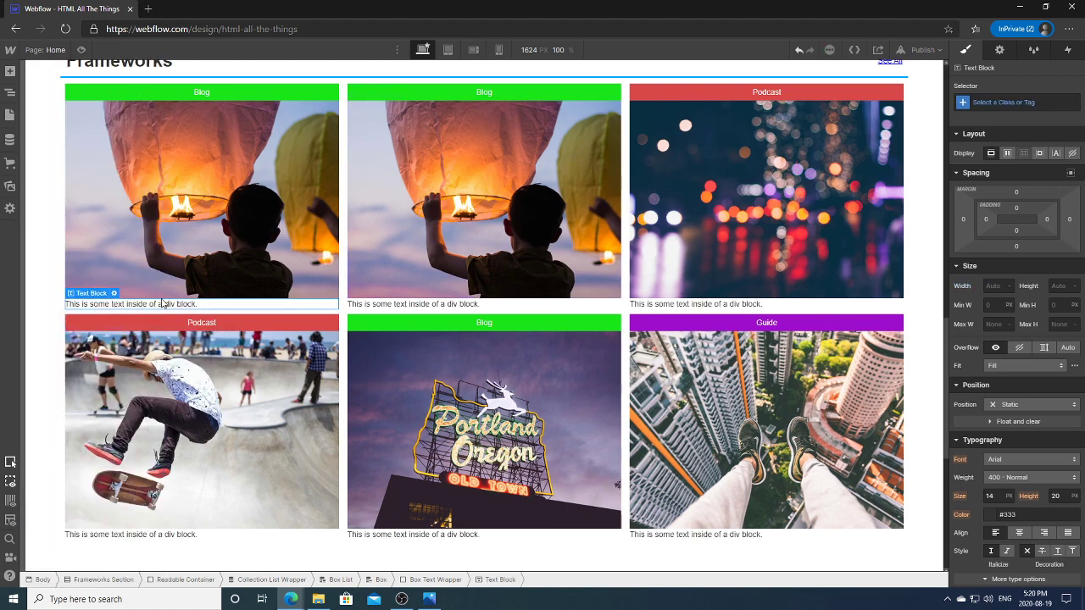
{"action": "key", "text": "Delete"}
{"action": "left_click", "coordinate": [10, 92]}
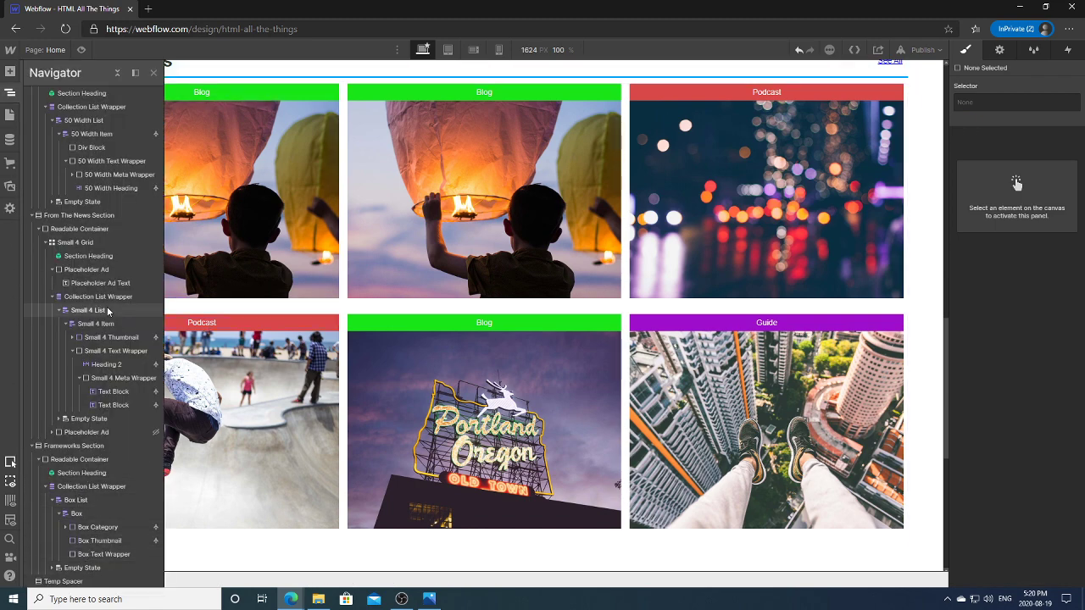
{"action": "left_click", "coordinate": [98, 554]}
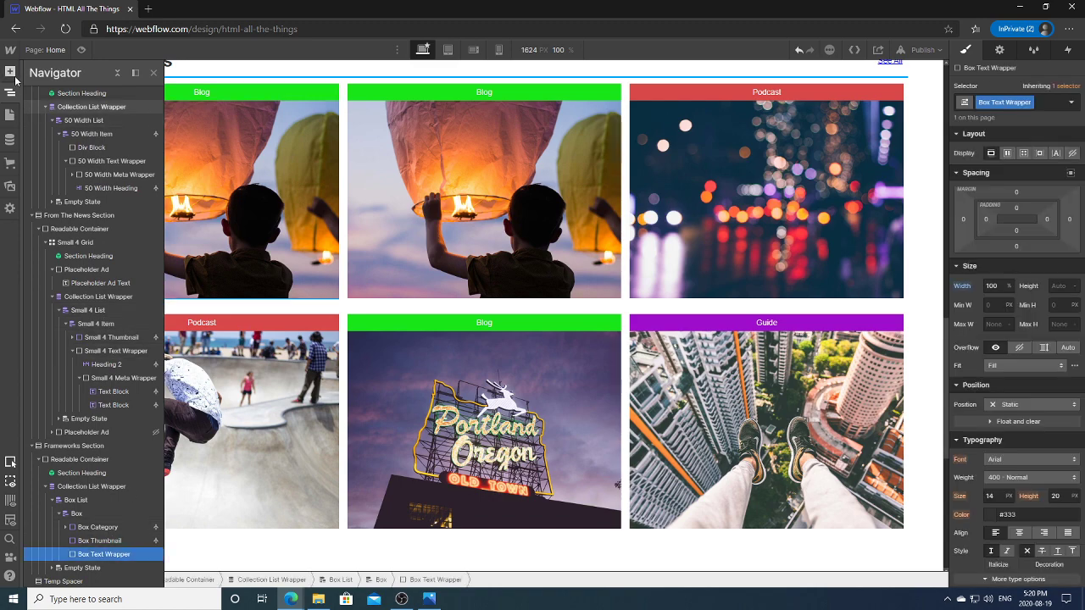
{"action": "left_click", "coordinate": [11, 71]}
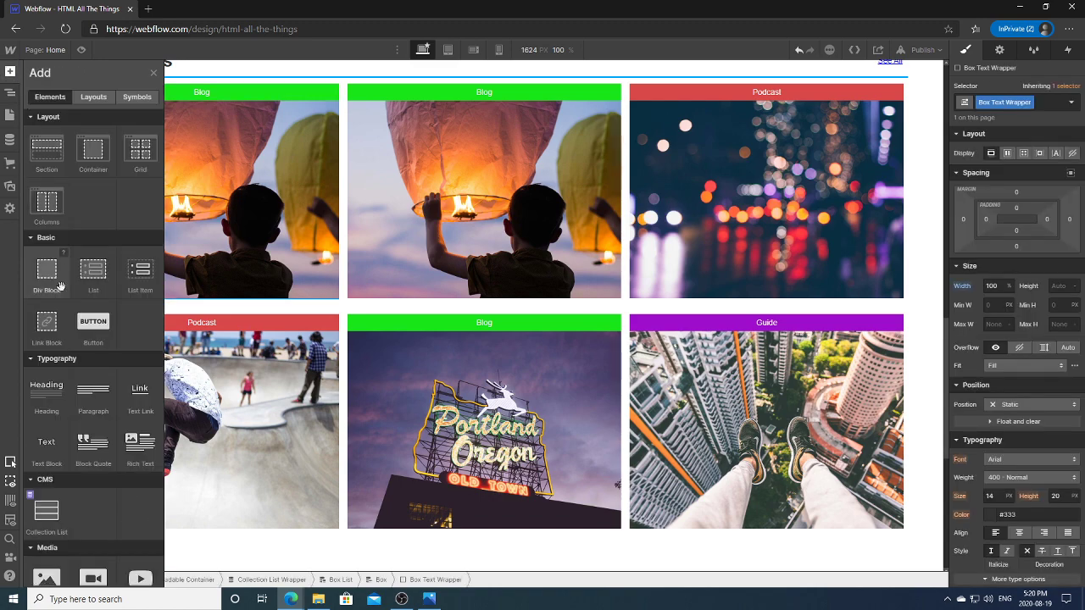
{"action": "left_click", "coordinate": [51, 399]}
{"action": "left_click", "coordinate": [102, 370]}
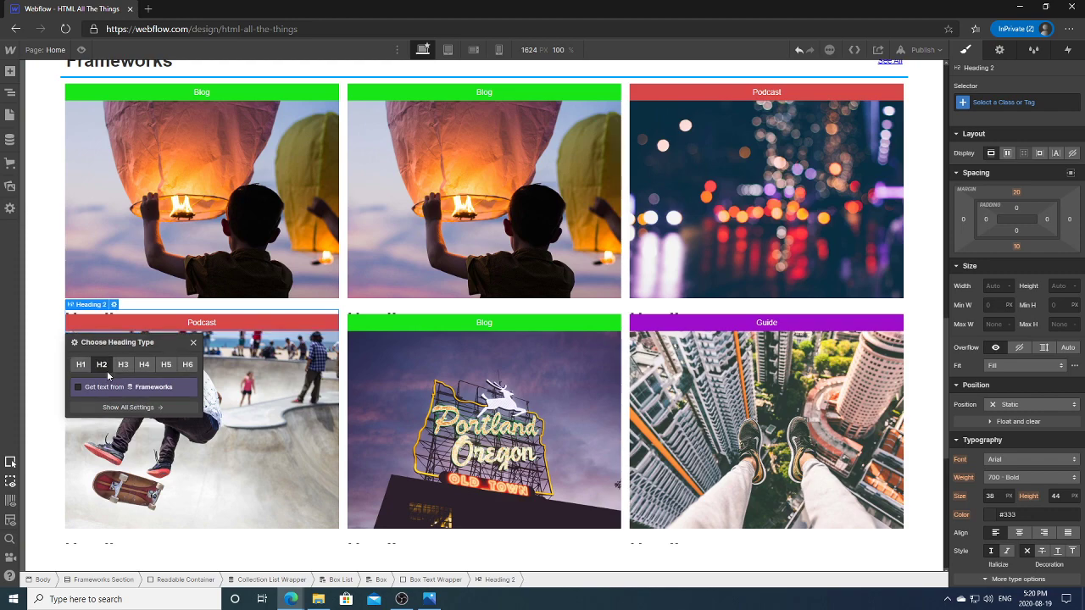
Add a Div Block to the Box Text Wrapper with the class Box Text Meta.
{"action": "left_click", "coordinate": [11, 93]}
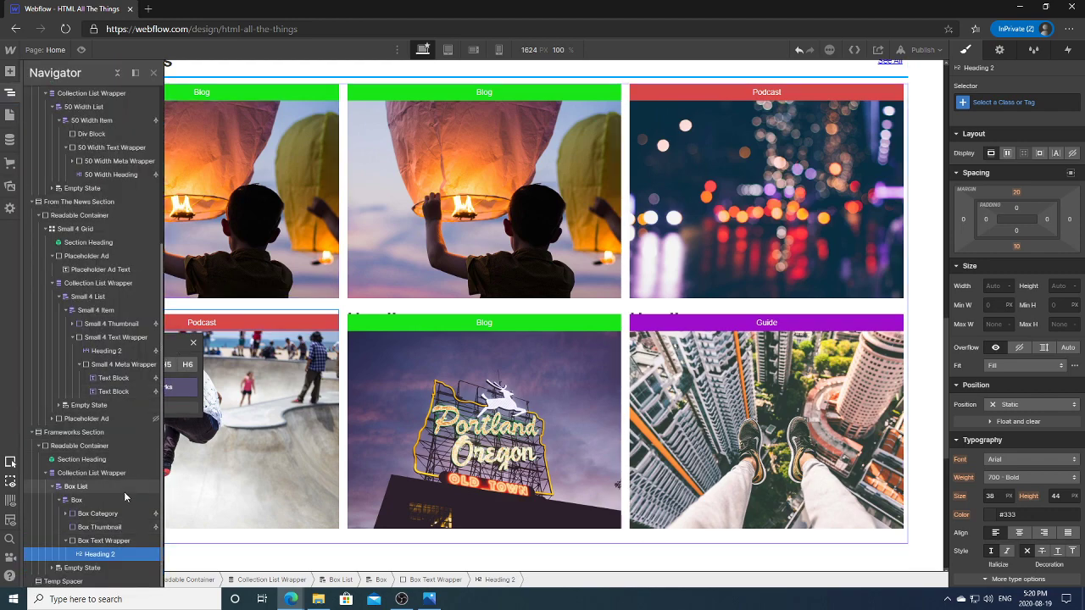
{"action": "left_click", "coordinate": [102, 541]}
{"action": "left_click", "coordinate": [103, 555]}
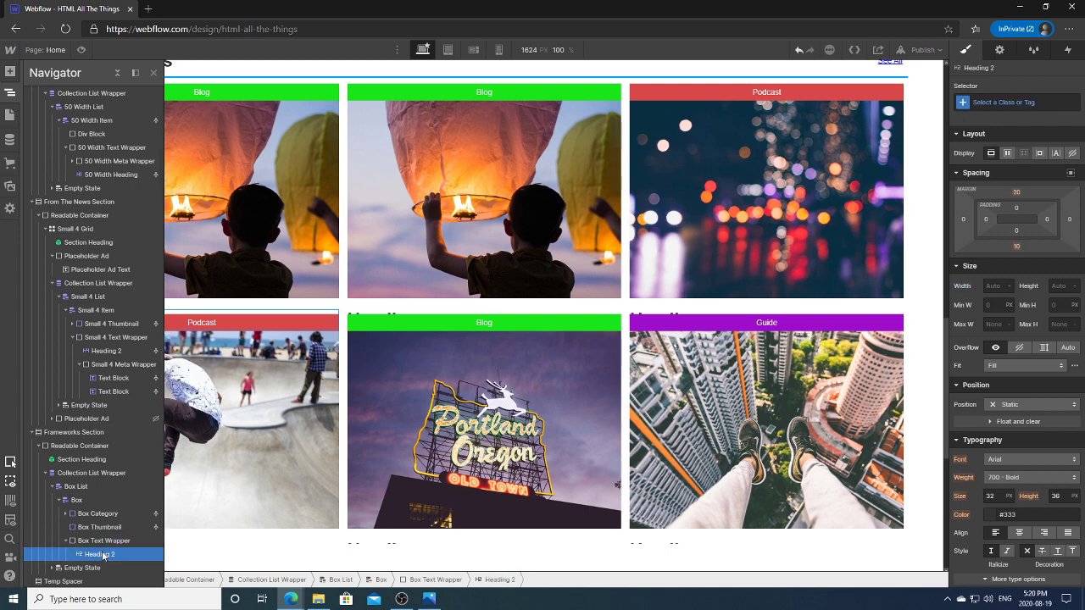
{"action": "left_click", "coordinate": [105, 544]}
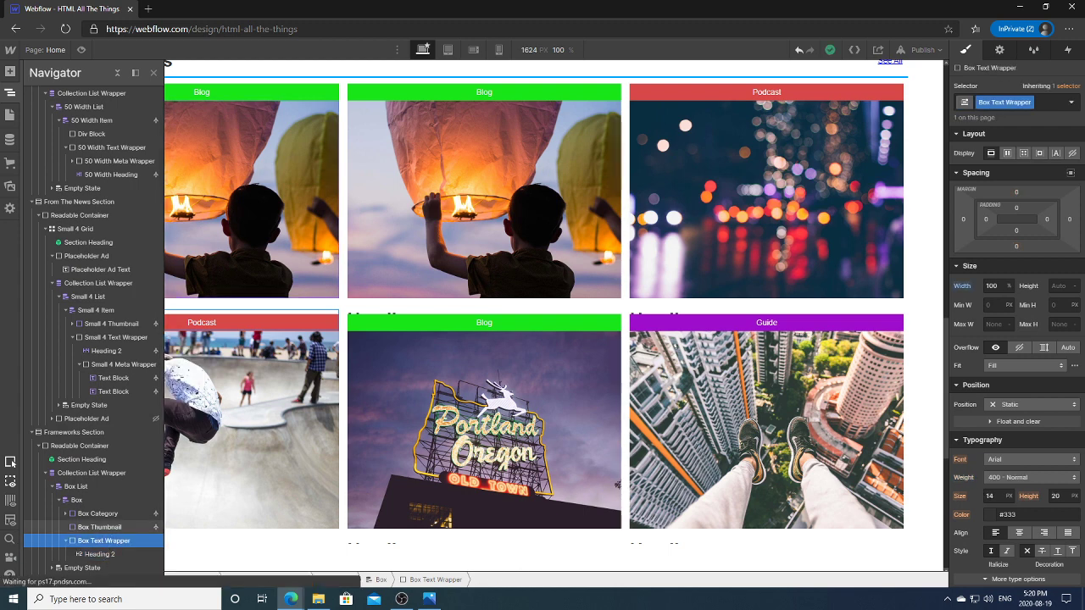
{"action": "left_click", "coordinate": [10, 71]}
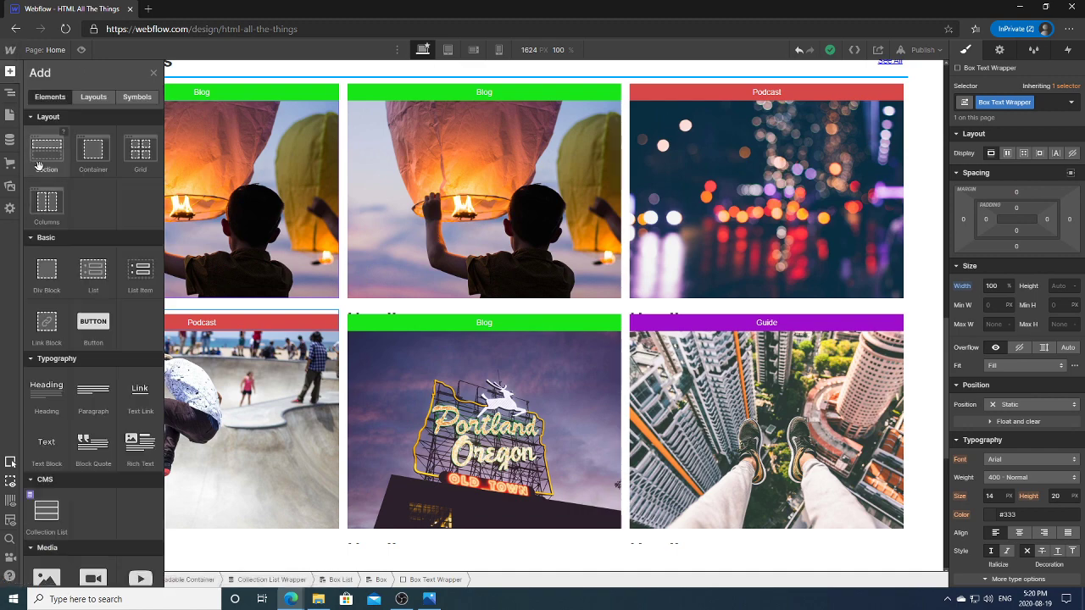
{"action": "left_click", "coordinate": [46, 268]}
{"action": "left_click", "coordinate": [10, 92]}
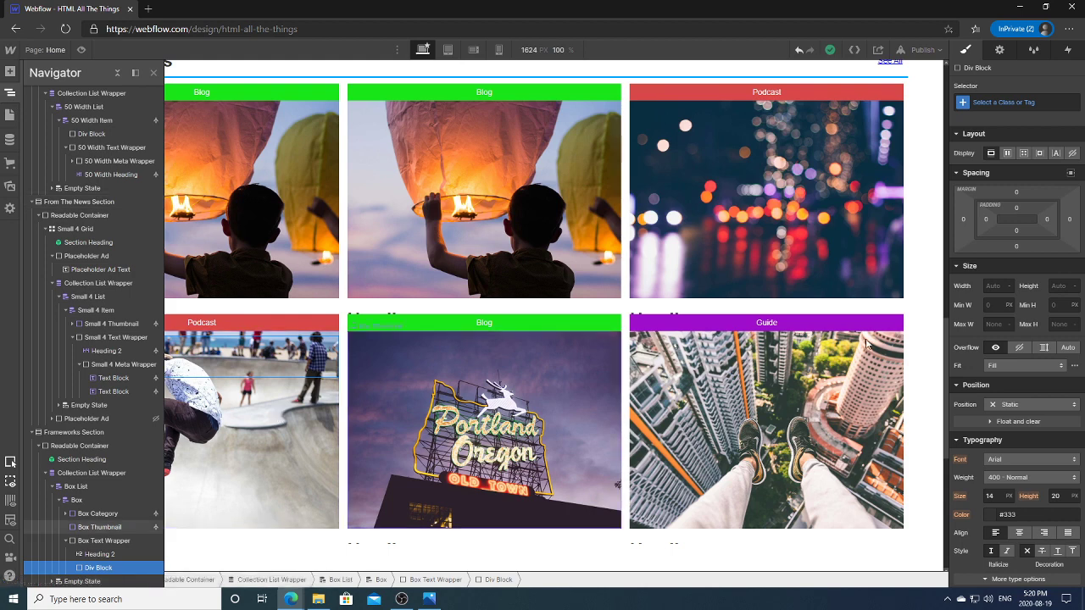
{"action": "left_click", "coordinate": [990, 100]}
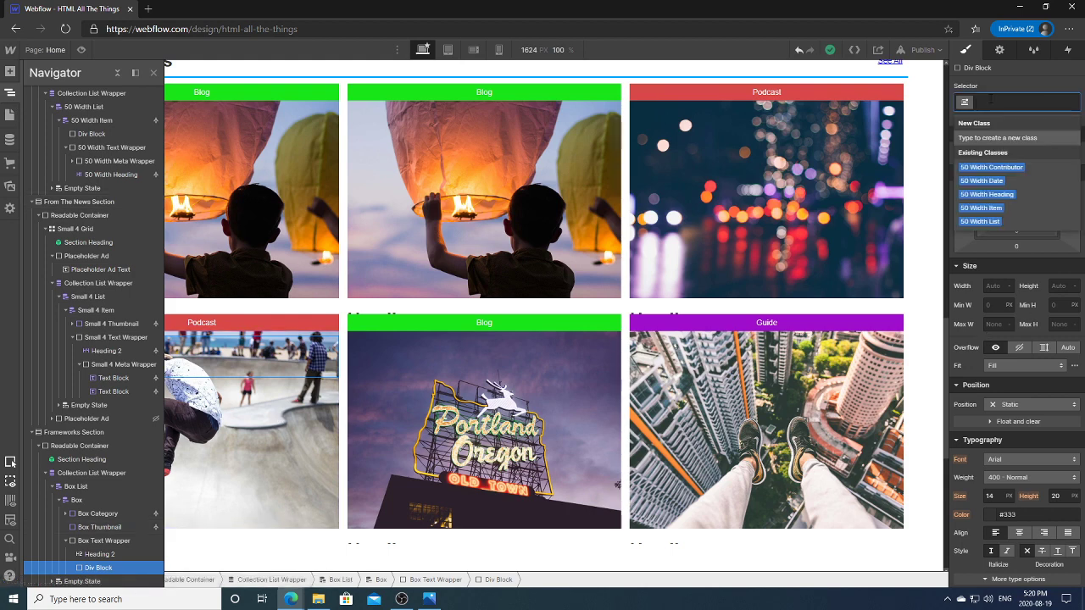
{"action": "type", "text": "Box Text"}
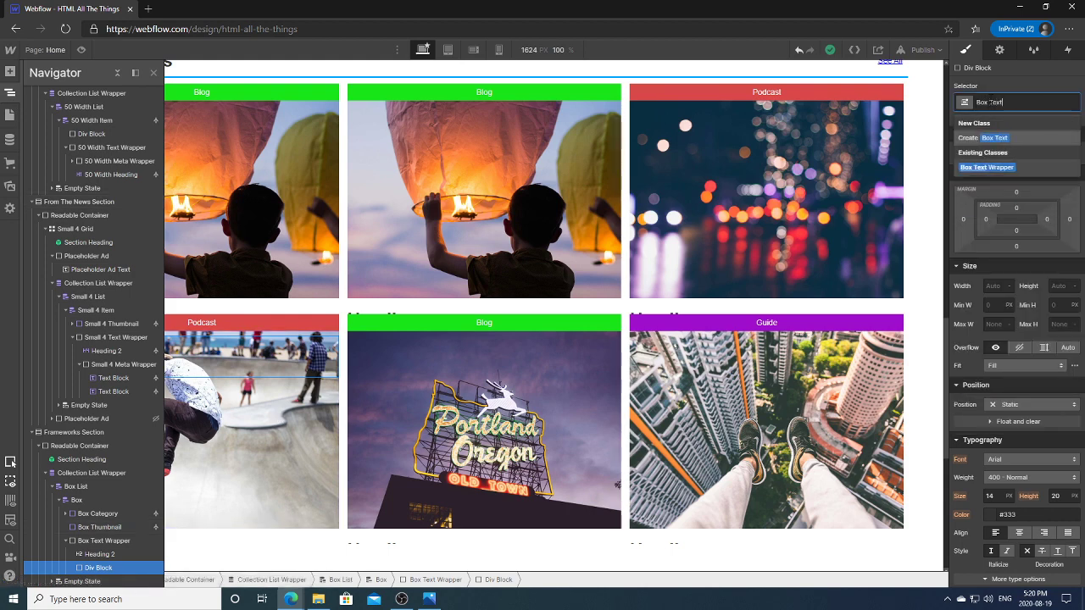
{"action": "type", "text": " Meta"}
{"action": "key", "text": "Return"}
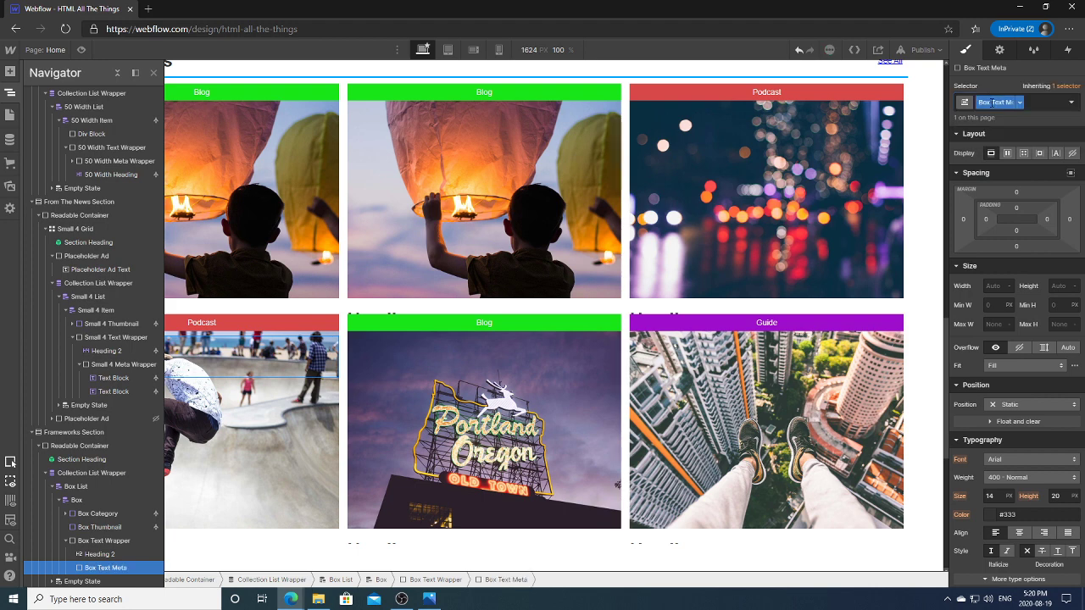
Put two Text Blocks inside Box Text Meta and select the first one.
{"action": "left_click", "coordinate": [10, 71]}
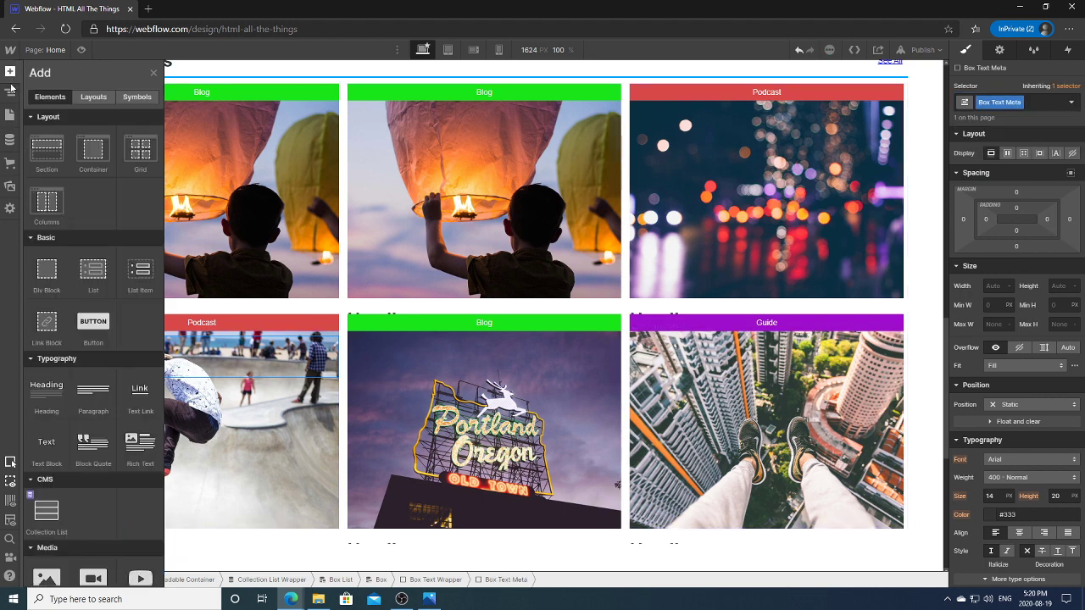
{"action": "left_click", "coordinate": [47, 441]}
{"action": "left_click", "coordinate": [11, 89]}
{"action": "left_click", "coordinate": [11, 72]}
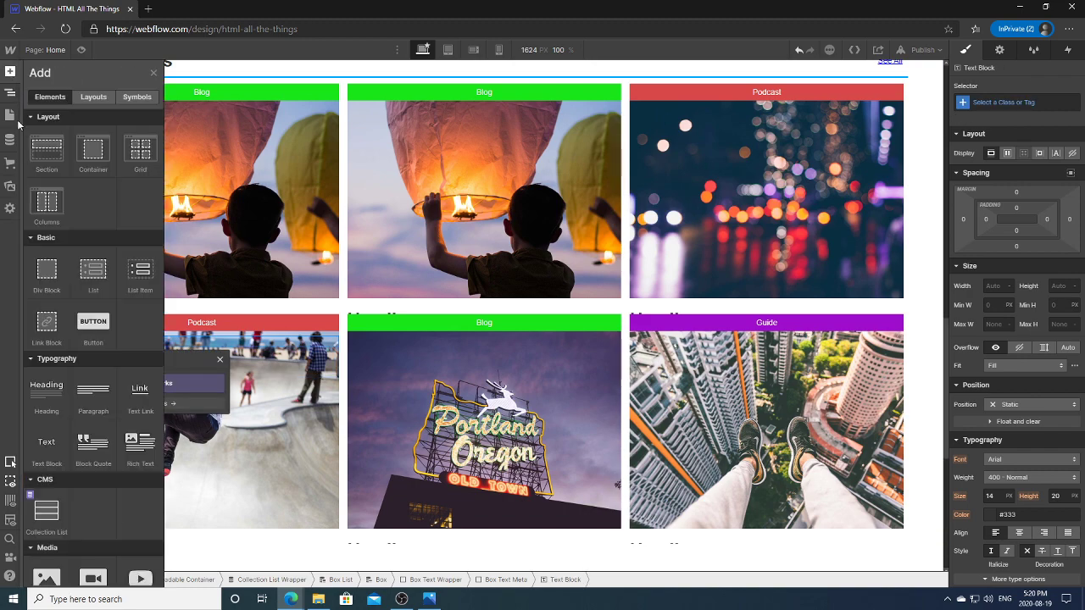
{"action": "left_click", "coordinate": [47, 442]}
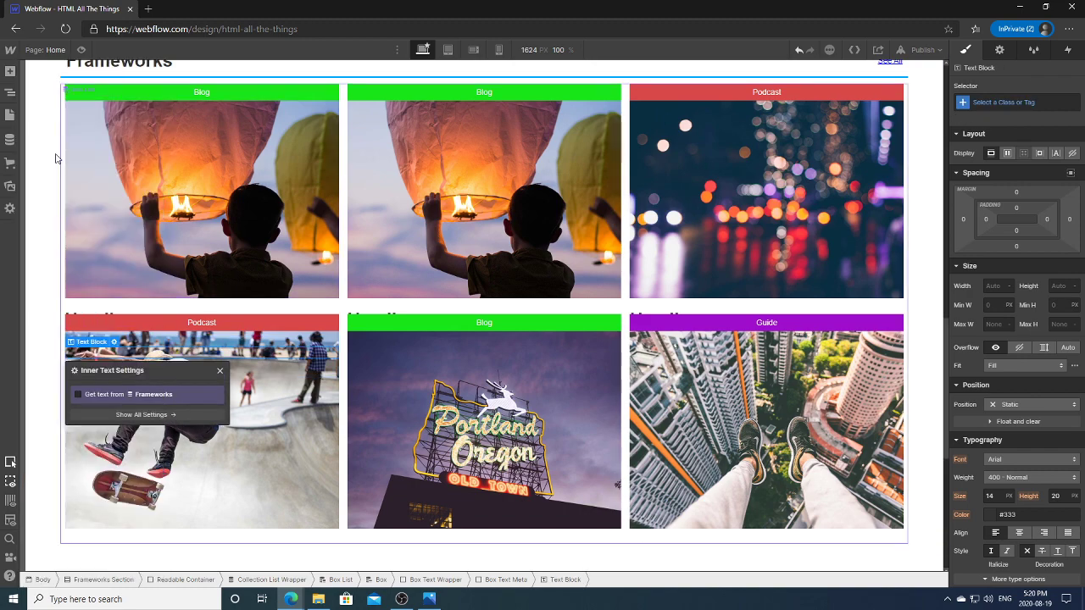
{"action": "left_click", "coordinate": [10, 91]}
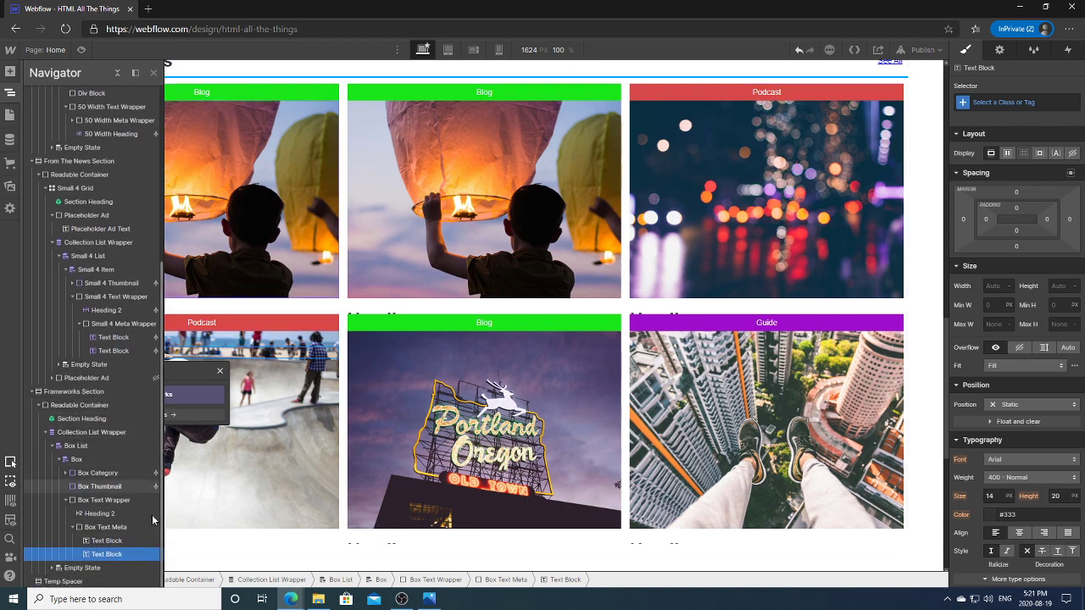
{"action": "left_click", "coordinate": [114, 543]}
Reset the Frameworks card Box's position to Static.
{"action": "left_click", "coordinate": [11, 93]}
{"action": "left_click", "coordinate": [342, 191]}
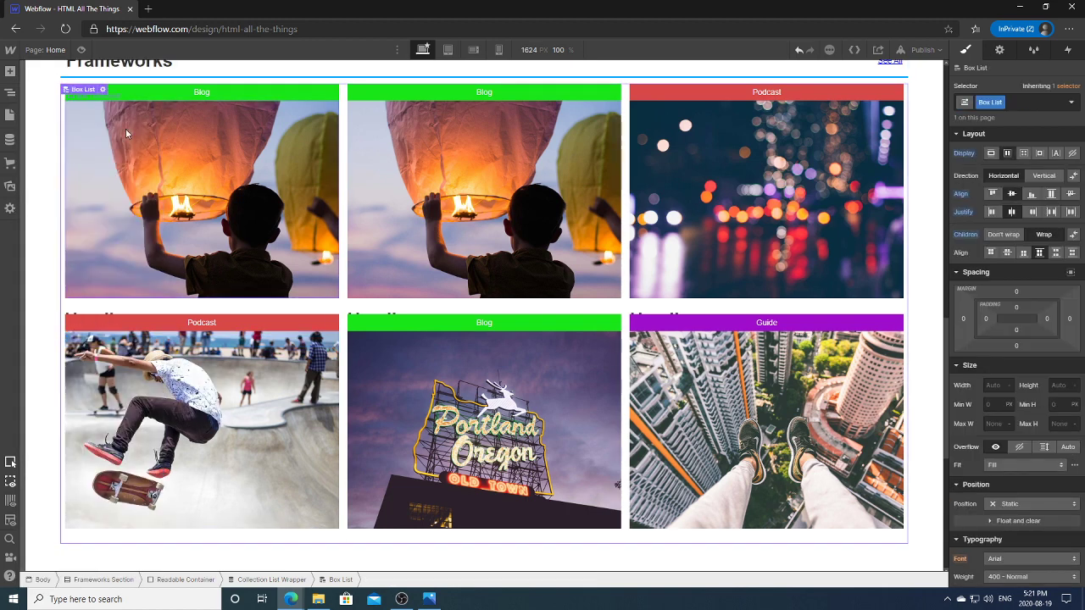
{"action": "left_click", "coordinate": [241, 205]}
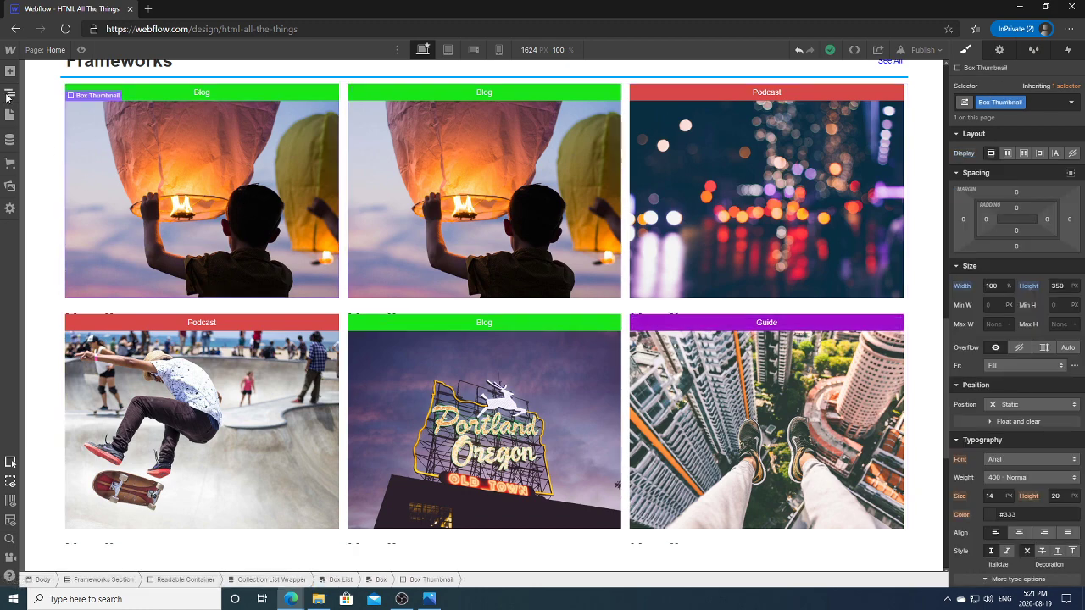
{"action": "left_click", "coordinate": [8, 95]}
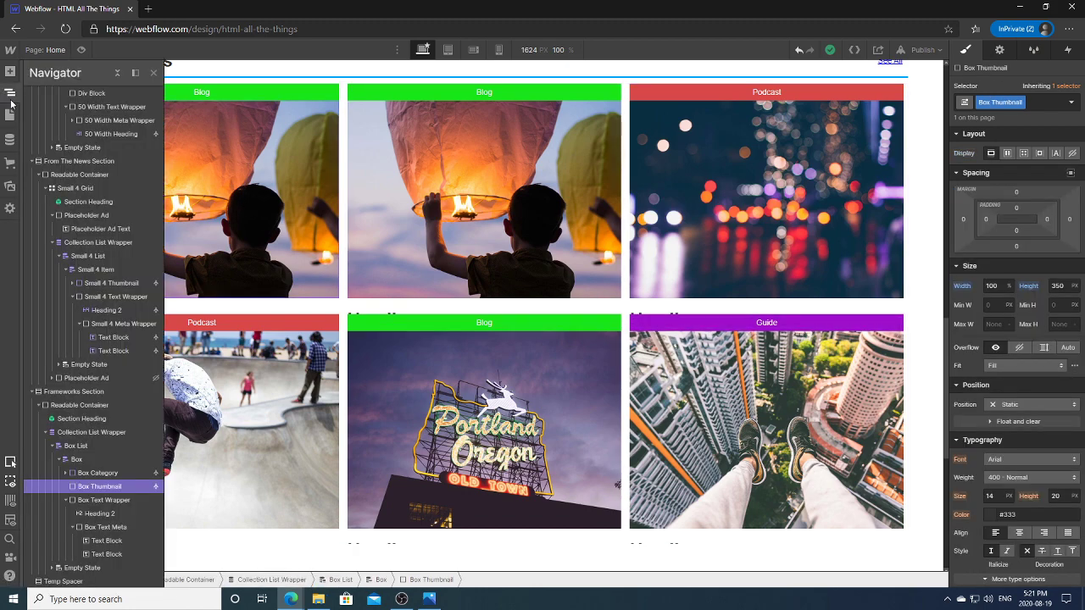
{"action": "left_click", "coordinate": [78, 459]}
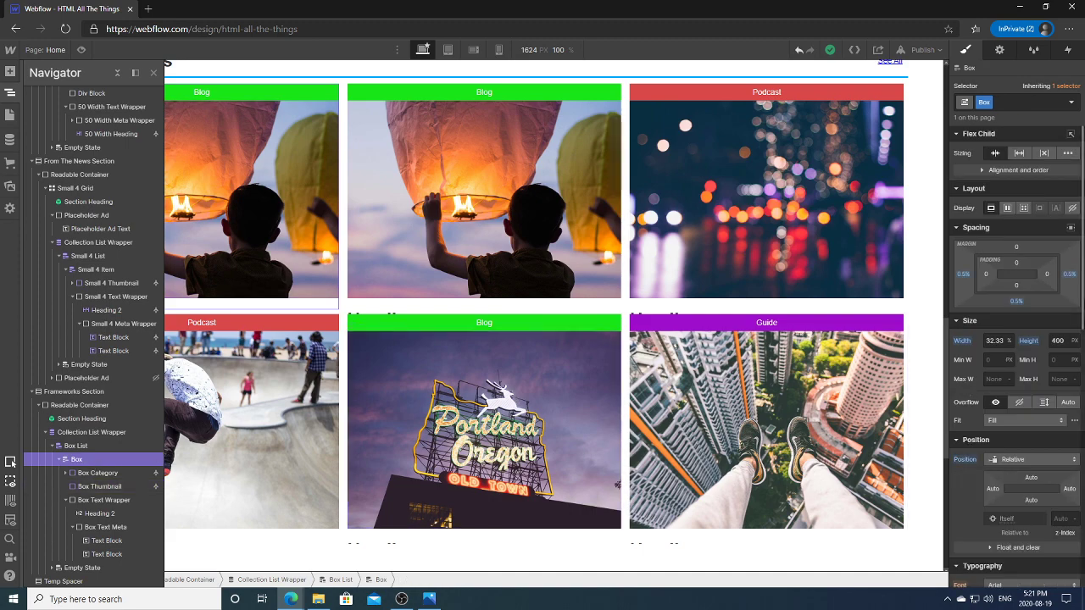
{"action": "scroll", "coordinate": [1018, 339], "scroll_direction": "down", "scroll_amount": 1}
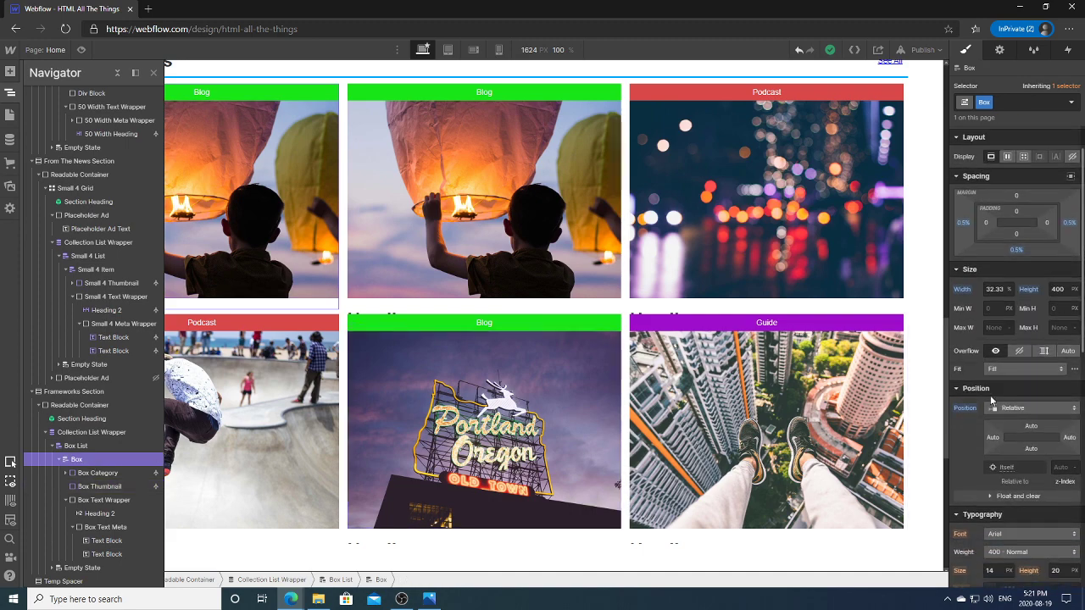
{"action": "left_click", "coordinate": [968, 409]}
{"action": "left_click", "coordinate": [982, 424]}
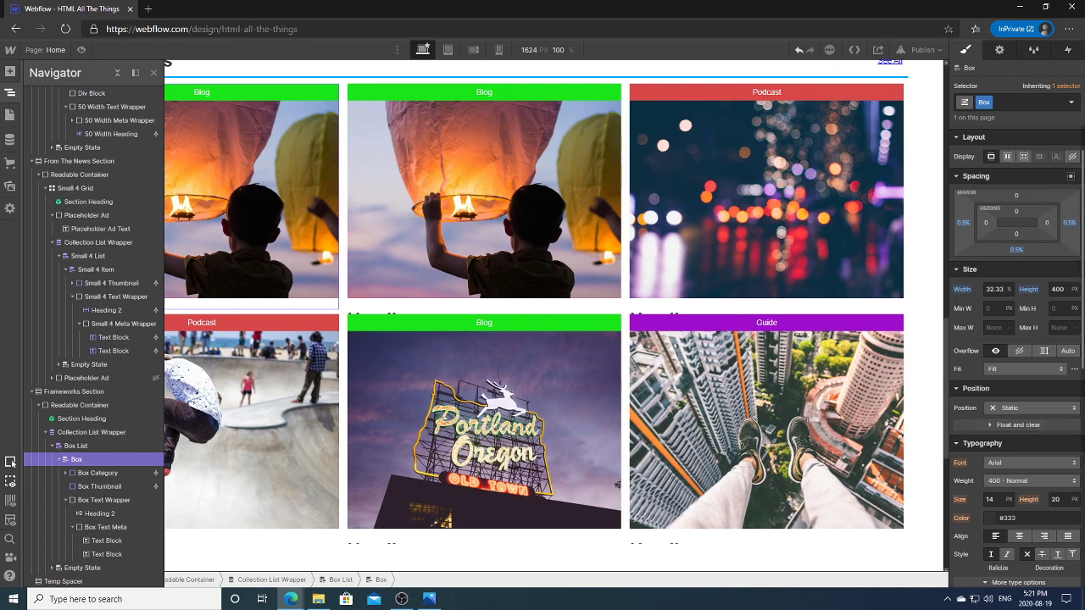
Reset the category bar's position to Static and the card's height to Auto.
{"action": "left_click", "coordinate": [294, 95]}
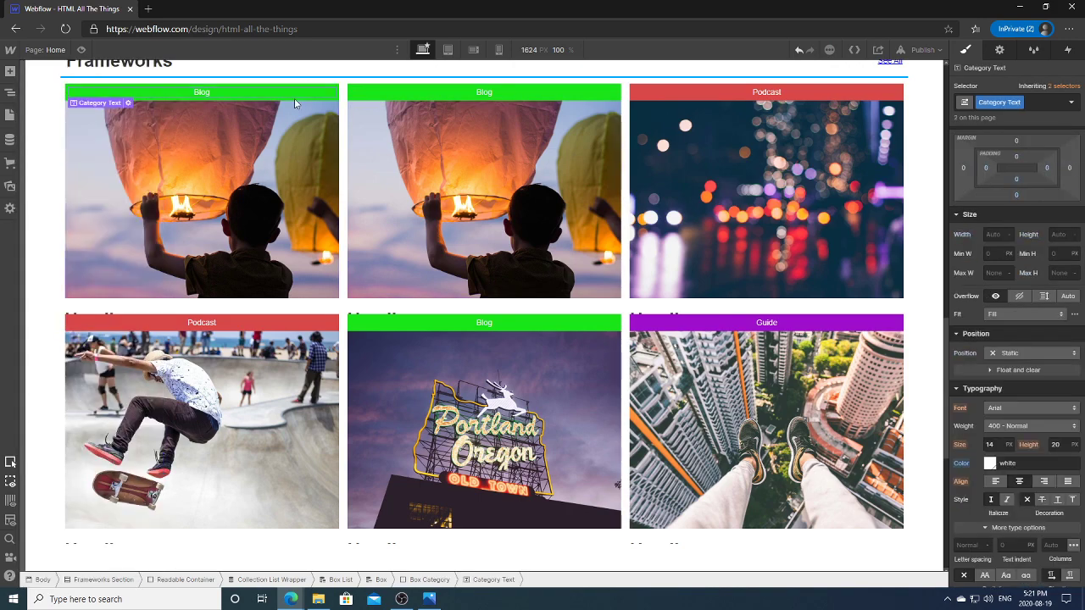
{"action": "left_click", "coordinate": [14, 91]}
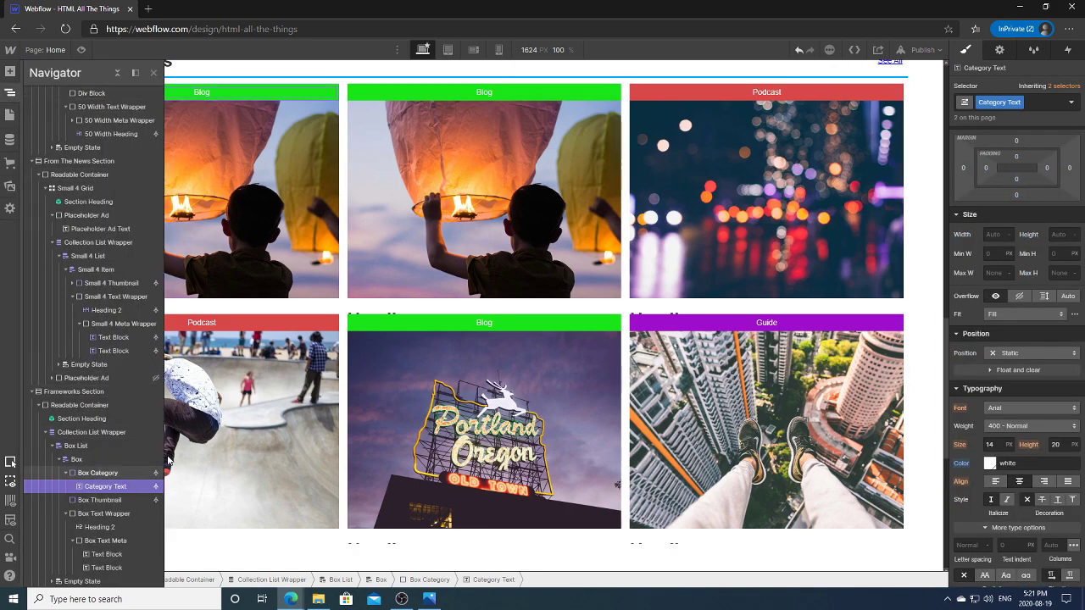
{"action": "left_click", "coordinate": [97, 472]}
{"action": "left_click", "coordinate": [965, 352]}
{"action": "left_click", "coordinate": [968, 371]}
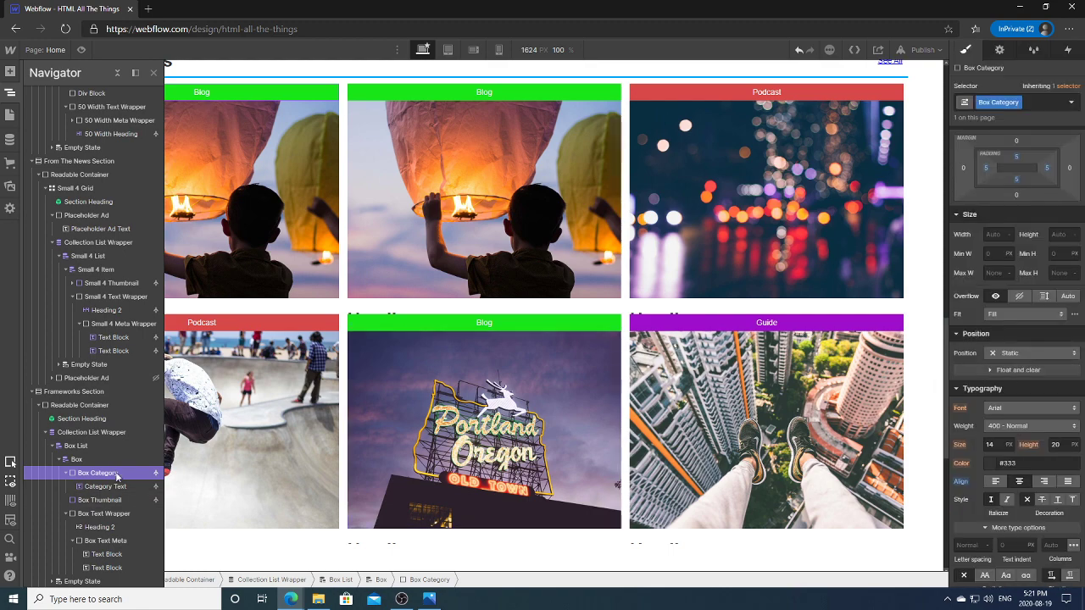
{"action": "left_click", "coordinate": [80, 459]}
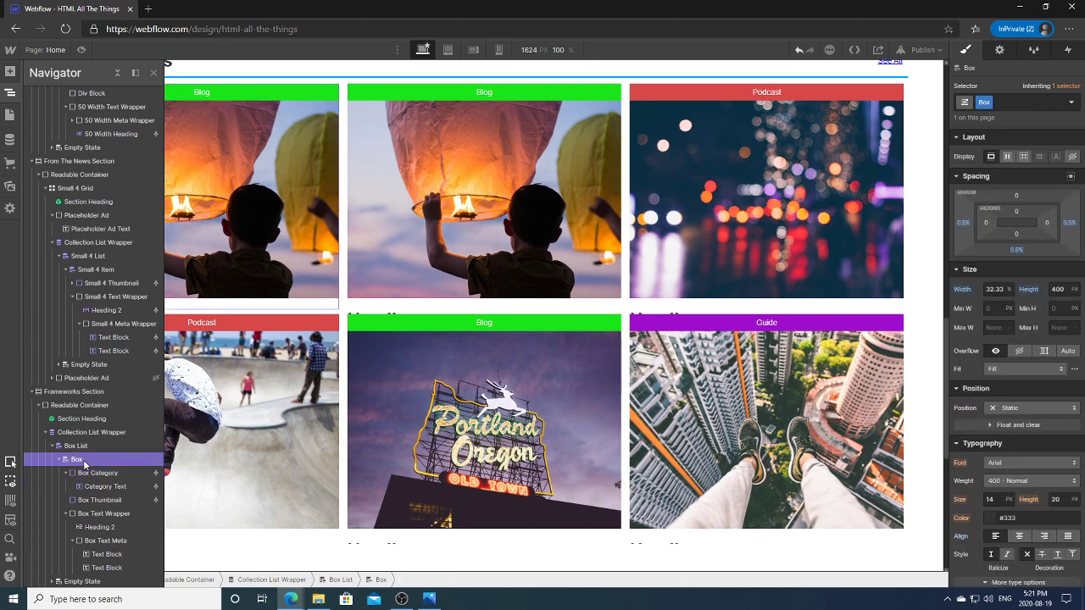
{"action": "left_click", "coordinate": [1030, 290]}
{"action": "left_click", "coordinate": [1035, 307]}
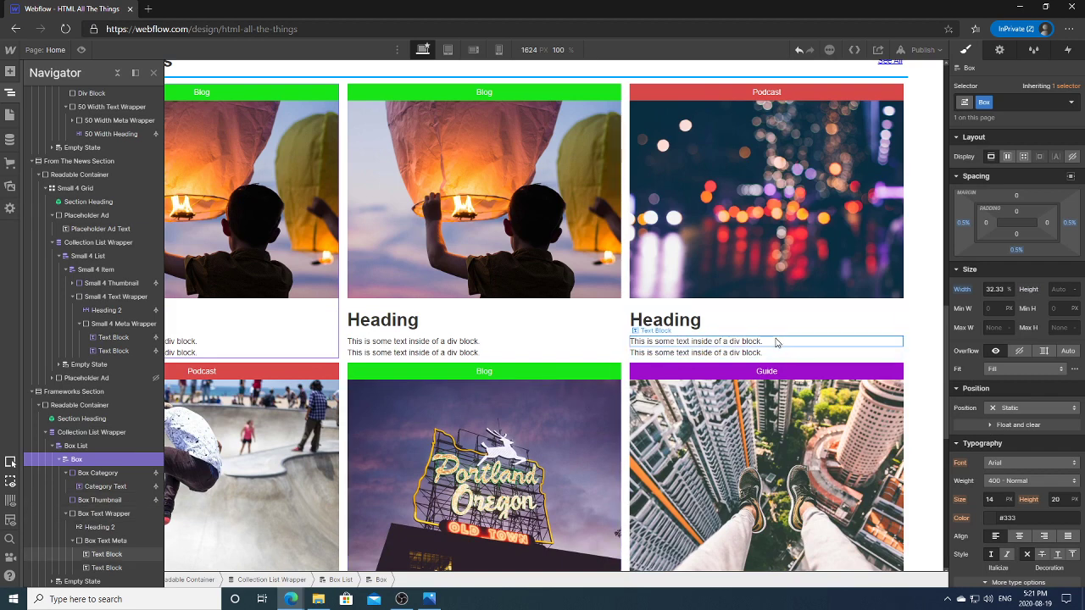
Set the card heading's top margin to 10 px.
{"action": "left_click", "coordinate": [12, 94]}
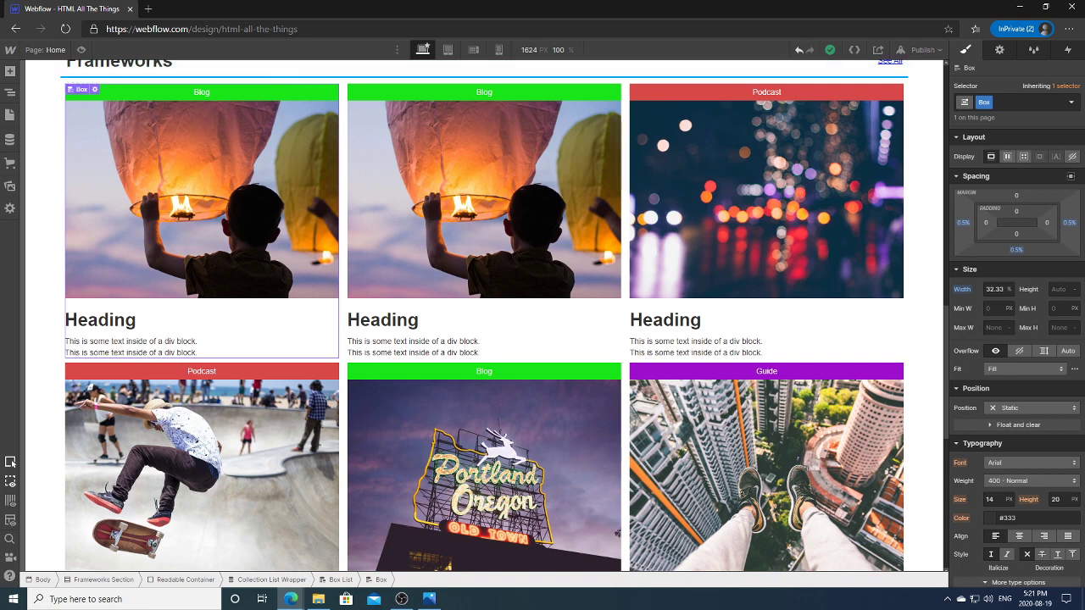
{"action": "left_click", "coordinate": [163, 329]}
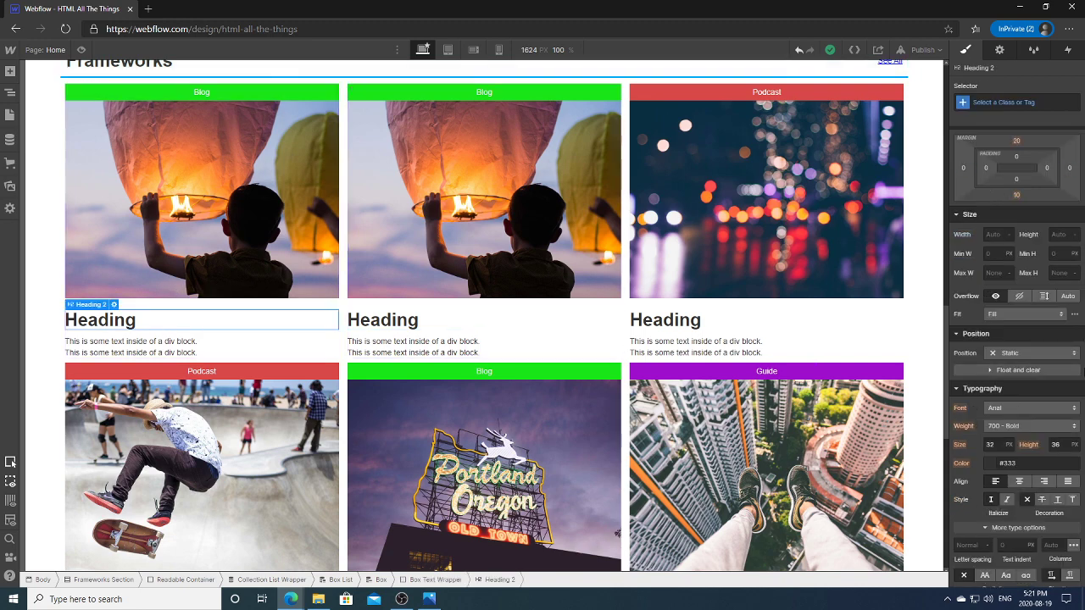
{"action": "left_click", "coordinate": [1061, 193]}
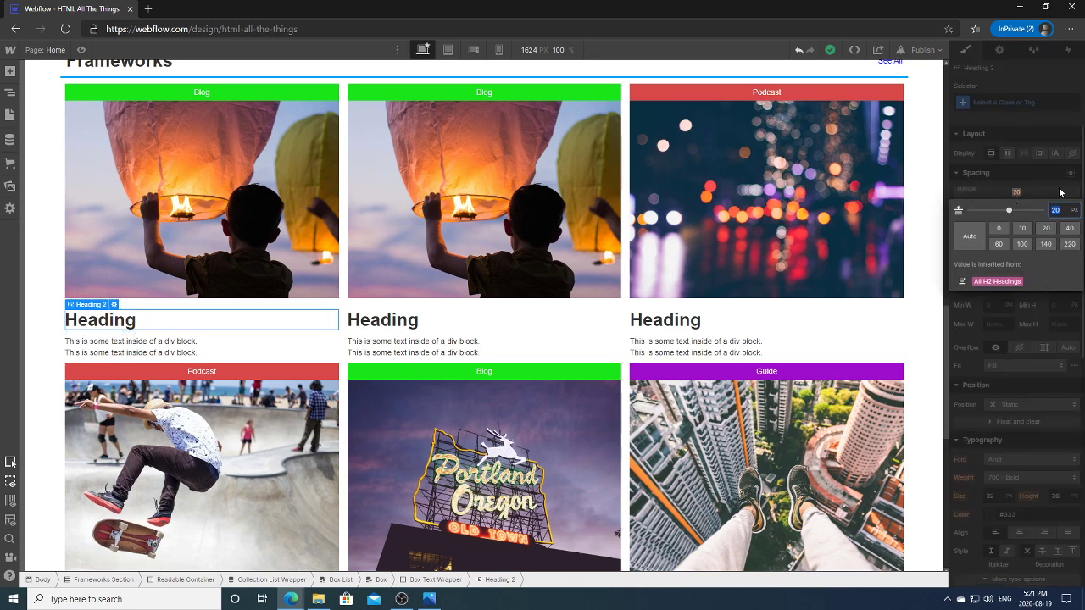
{"action": "type", "text": "10"}
{"action": "key", "text": "Return"}
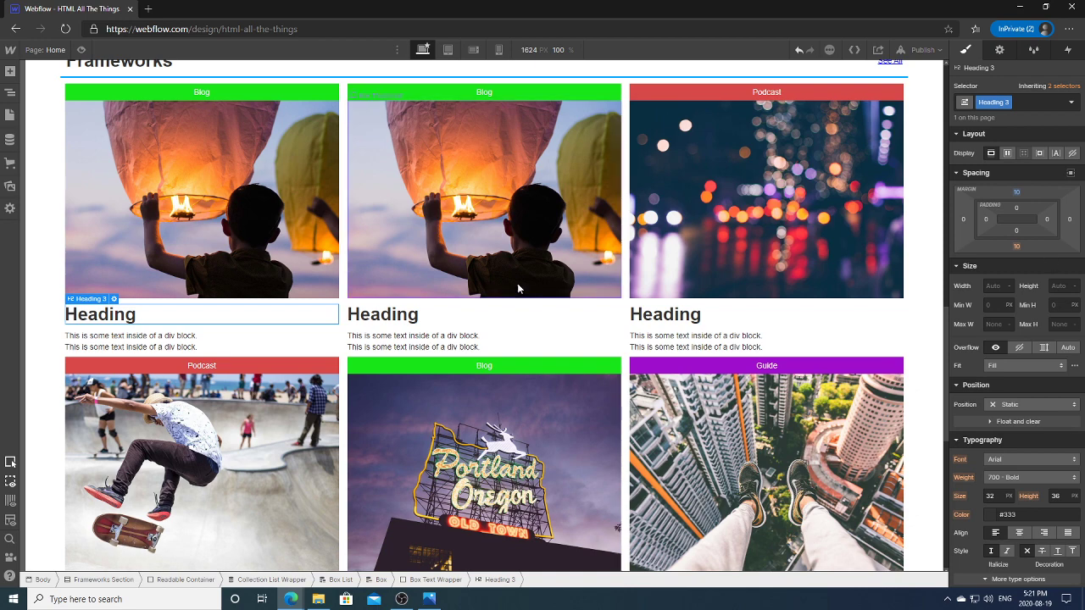
Bind the card headings' text to the Frameworks item Name.
{"action": "left_click", "coordinate": [1000, 50]}
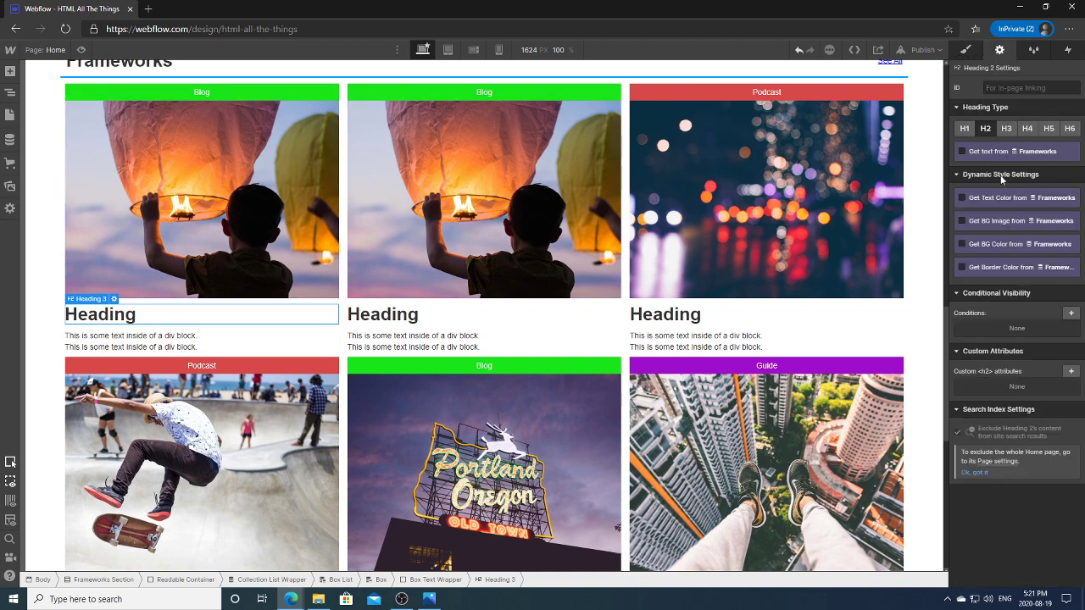
{"action": "left_click", "coordinate": [963, 152]}
{"action": "left_click", "coordinate": [1013, 165]}
{"action": "left_click", "coordinate": [983, 195]}
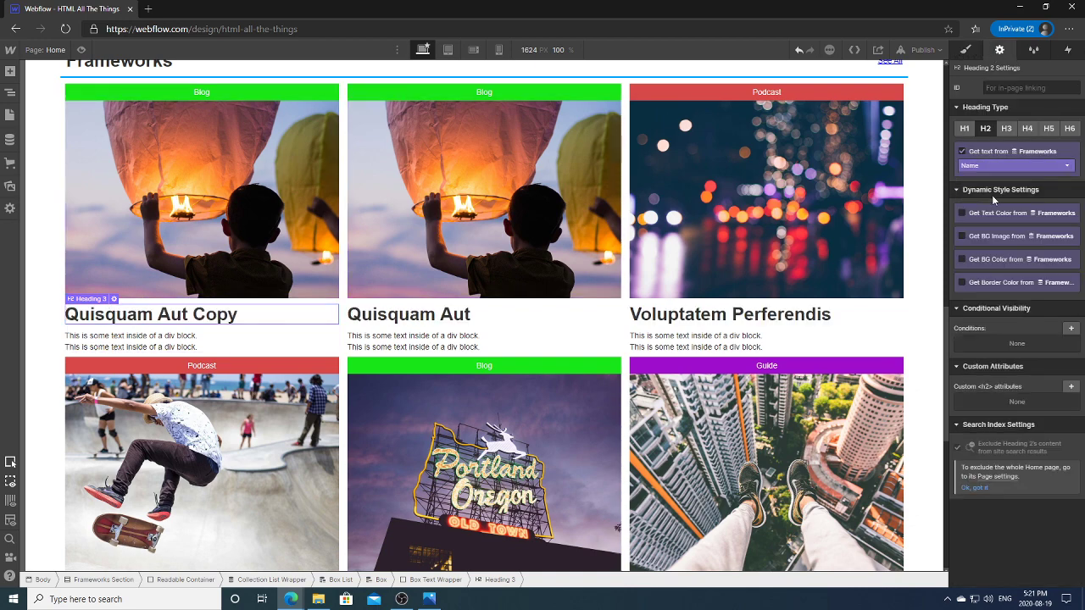
{"action": "left_click", "coordinate": [246, 339]}
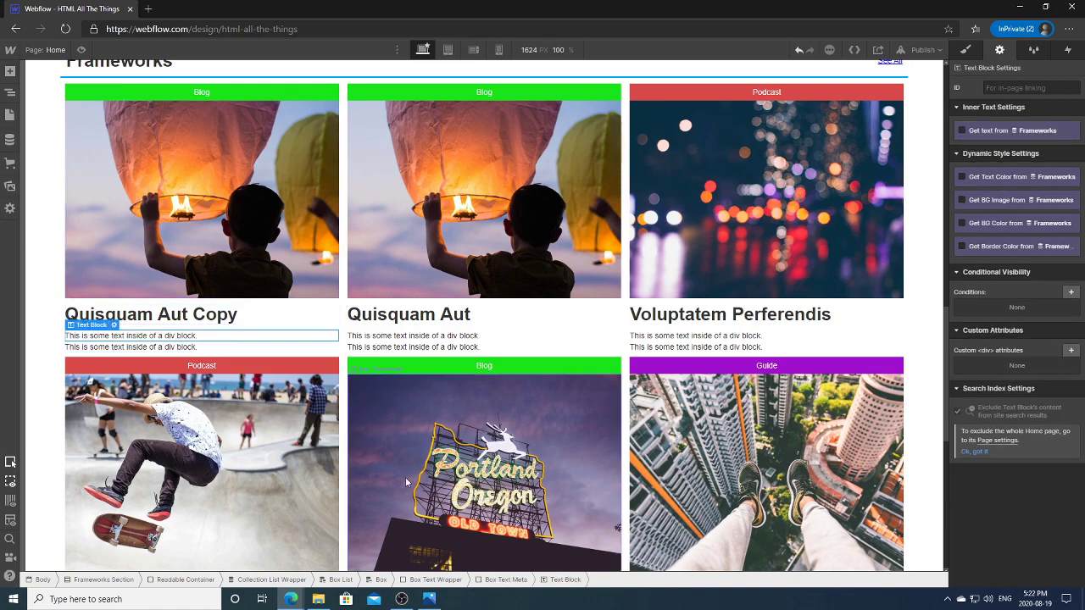
{"action": "left_click", "coordinate": [429, 598]}
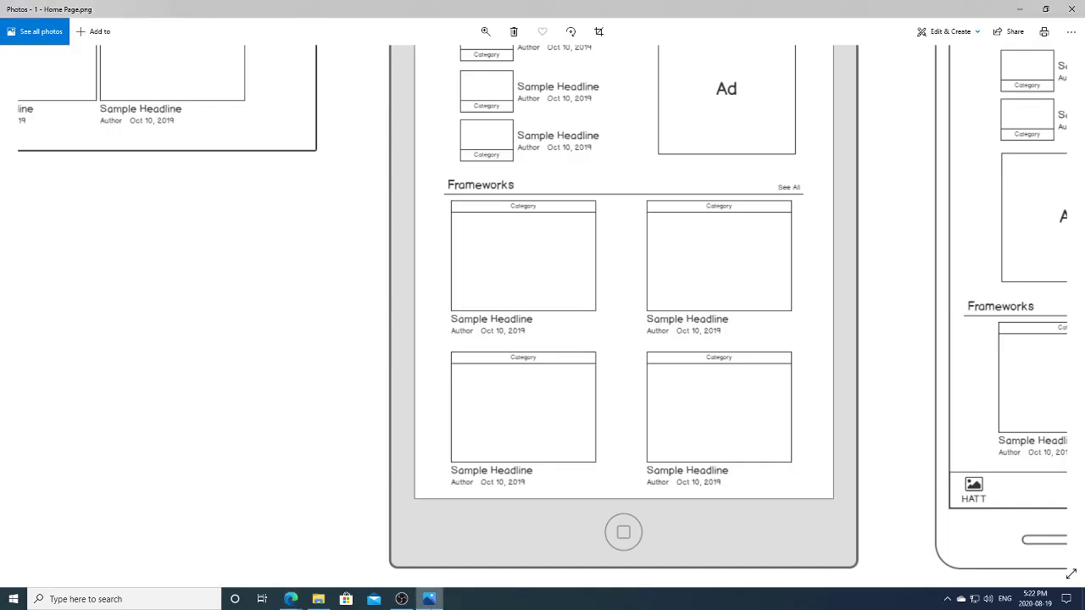
Set the first meta Text Block to get its text from the Frameworks collection.
{"action": "key", "text": "alt+Tab"}
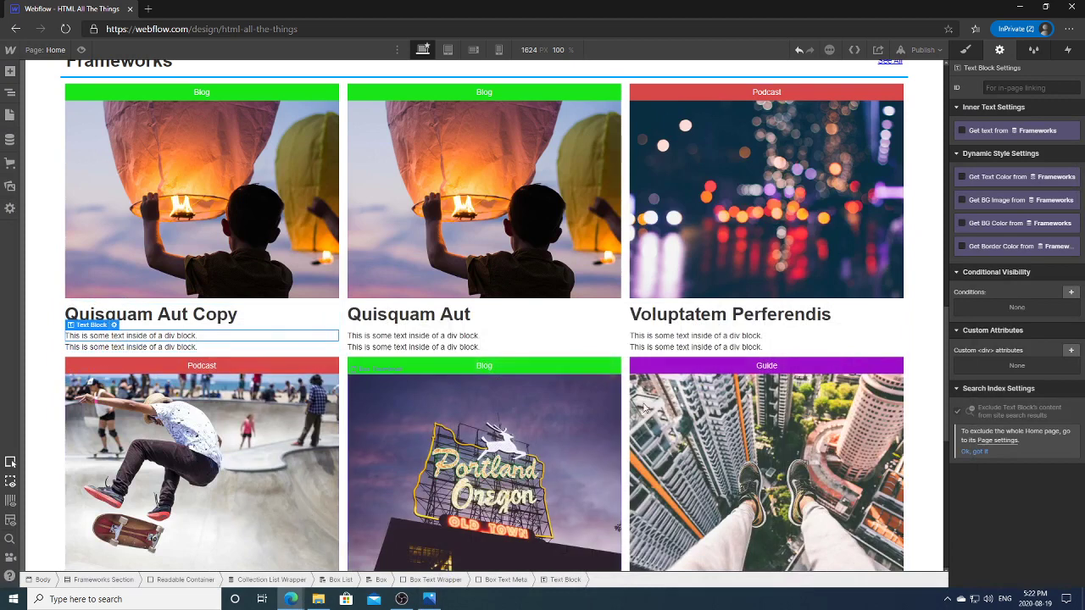
{"action": "left_click", "coordinate": [1004, 130]}
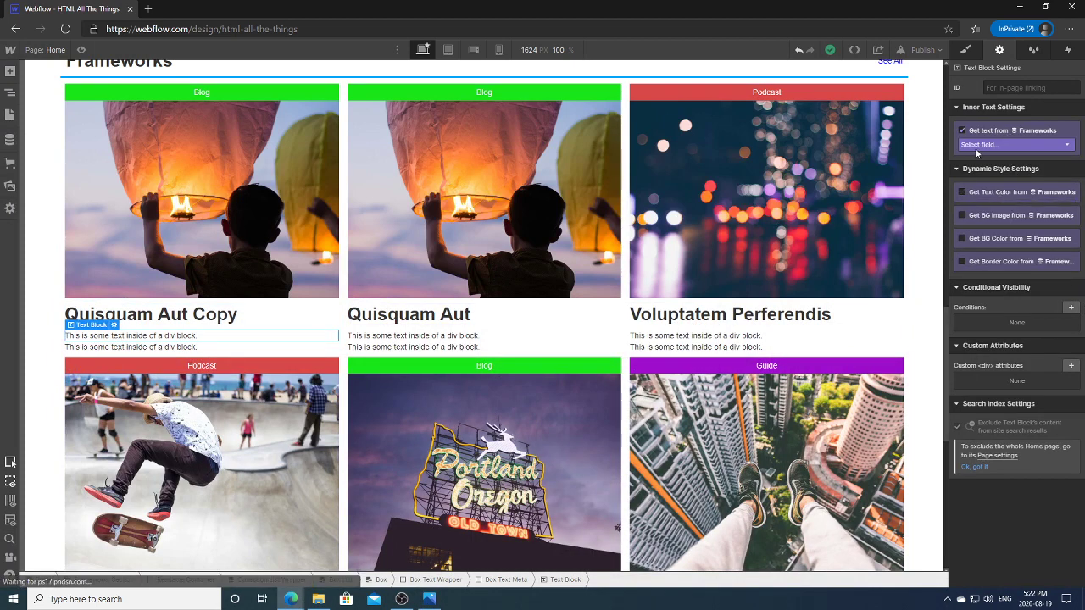
{"action": "left_click", "coordinate": [977, 147]}
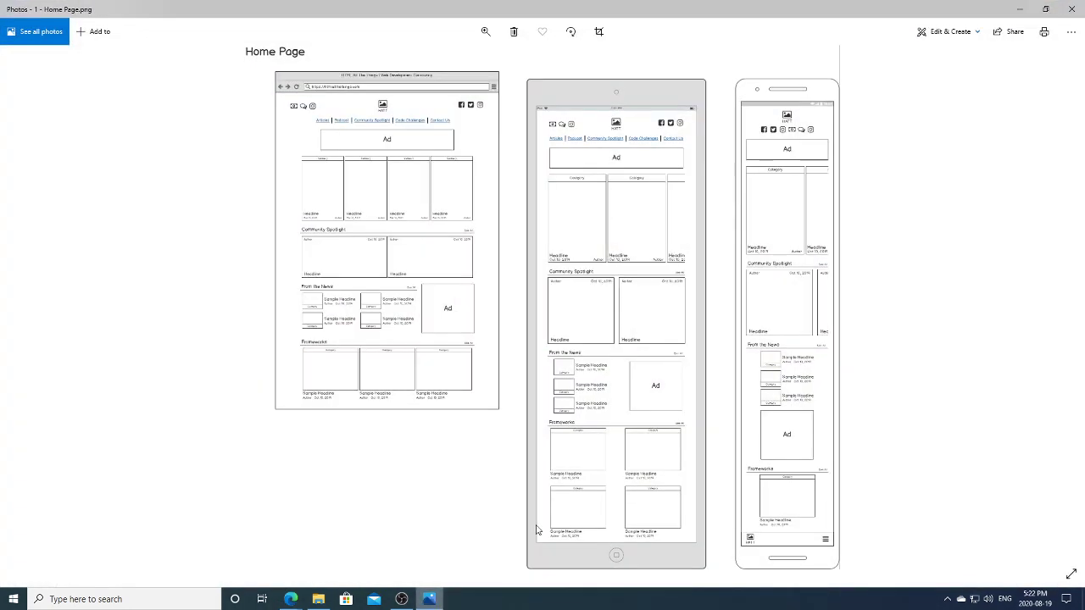
Zoom the wireframe image onto its Frameworks section, then go back to Webflow.
{"action": "left_click", "coordinate": [486, 32]}
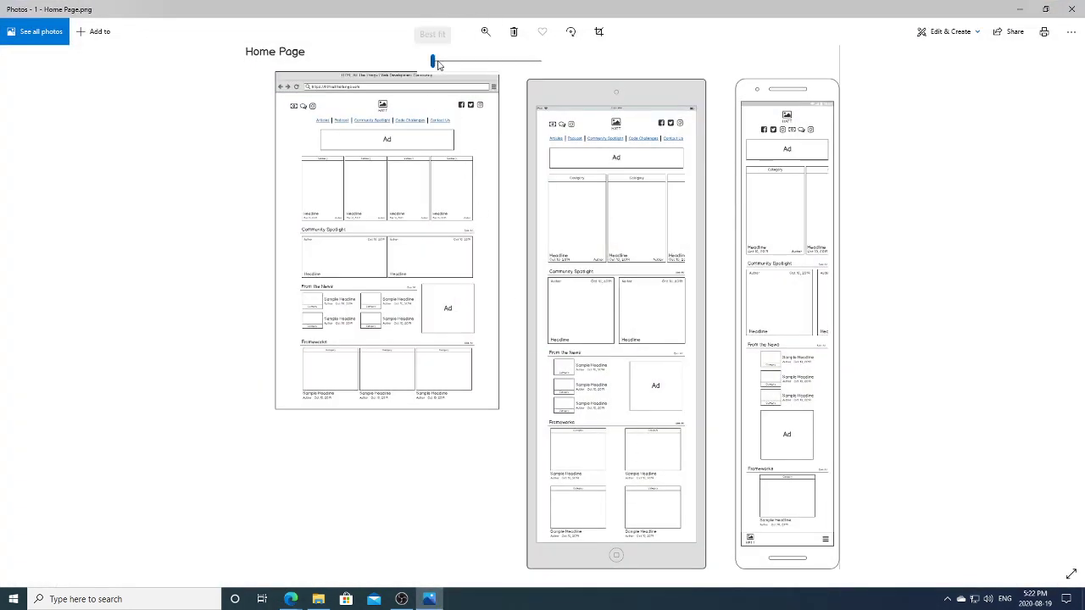
{"action": "left_click_drag", "start_coordinate": [438, 65], "coordinate": [484, 65]}
{"action": "left_click_drag", "start_coordinate": [642, 417], "coordinate": [540, 152]}
{"action": "left_click_drag", "start_coordinate": [599, 388], "coordinate": [526, 179]}
{"action": "left_click_drag", "start_coordinate": [583, 365], "coordinate": [579, 294]}
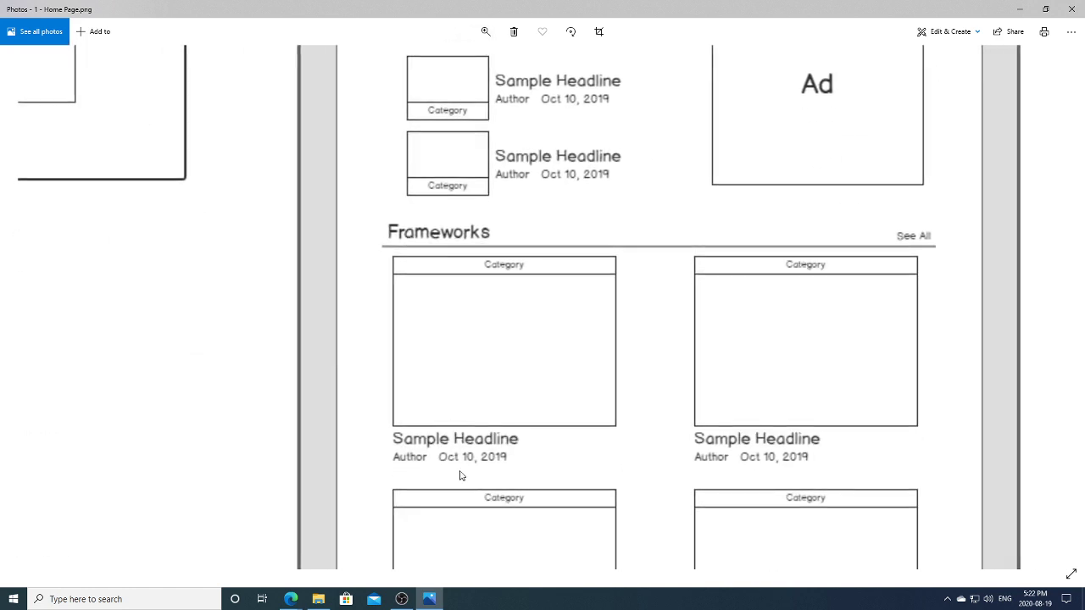
{"action": "mouse_move", "coordinate": [290, 599]}
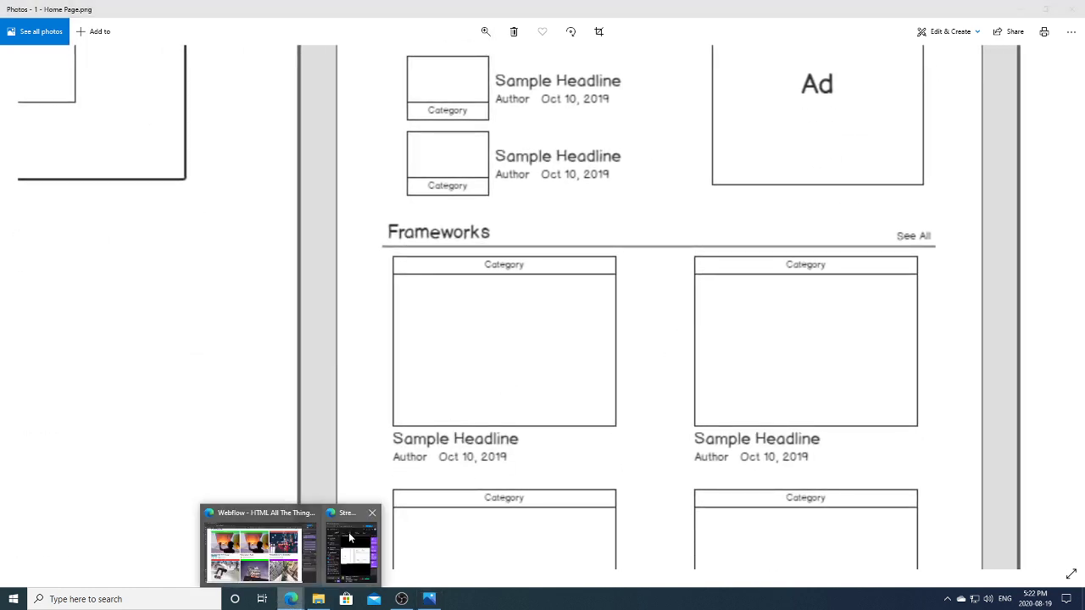
{"action": "left_click", "coordinate": [254, 551]}
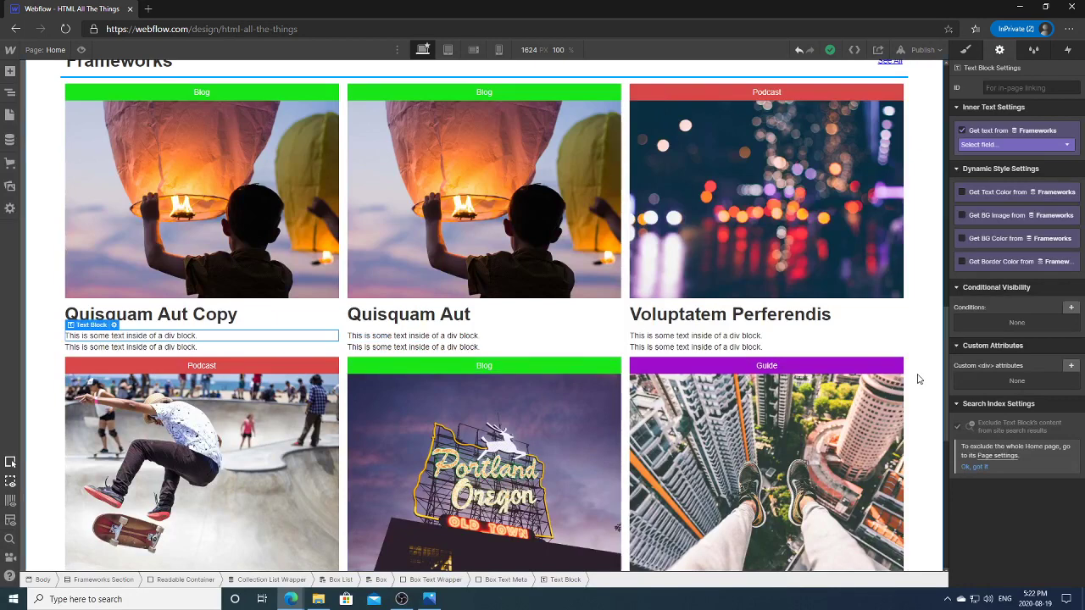
Fill the two meta Text Blocks with the item's Author and Created On date.
{"action": "left_click", "coordinate": [997, 145]}
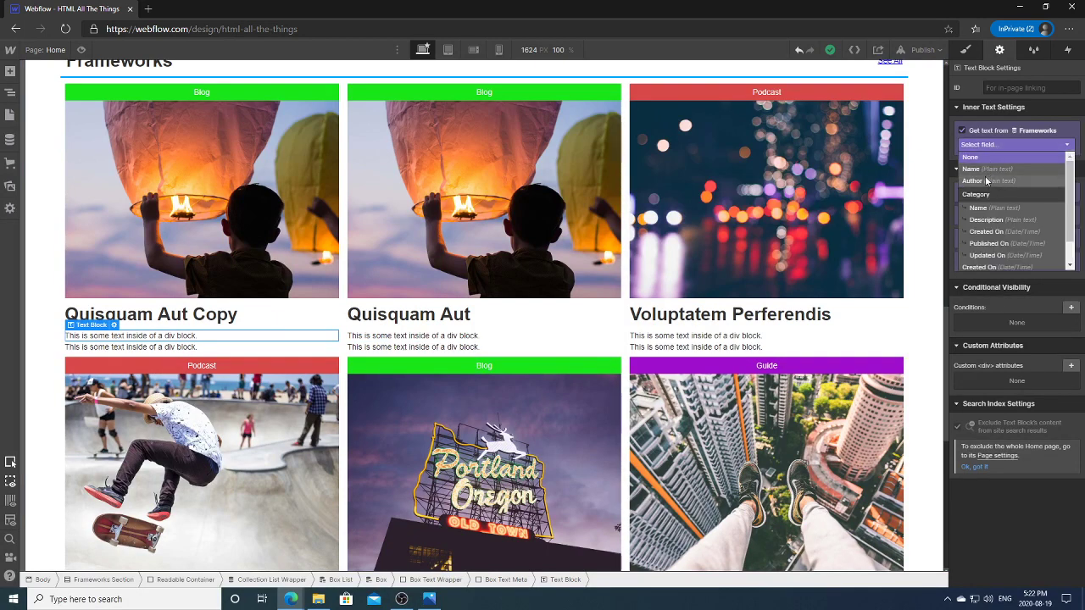
{"action": "left_click", "coordinate": [986, 181]}
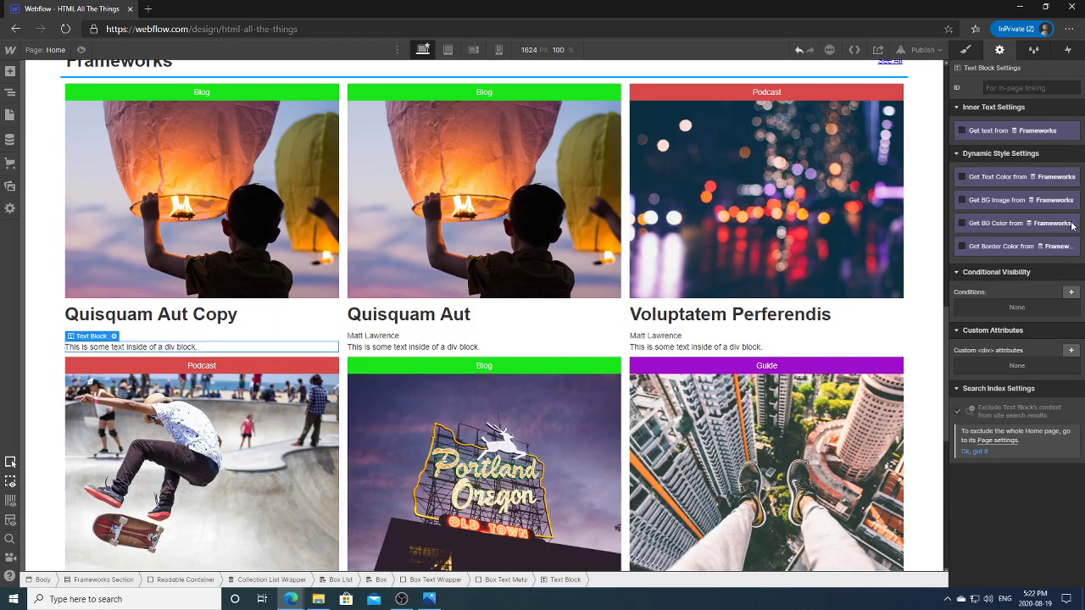
{"action": "left_click", "coordinate": [991, 129]}
{"action": "left_click", "coordinate": [1008, 144]}
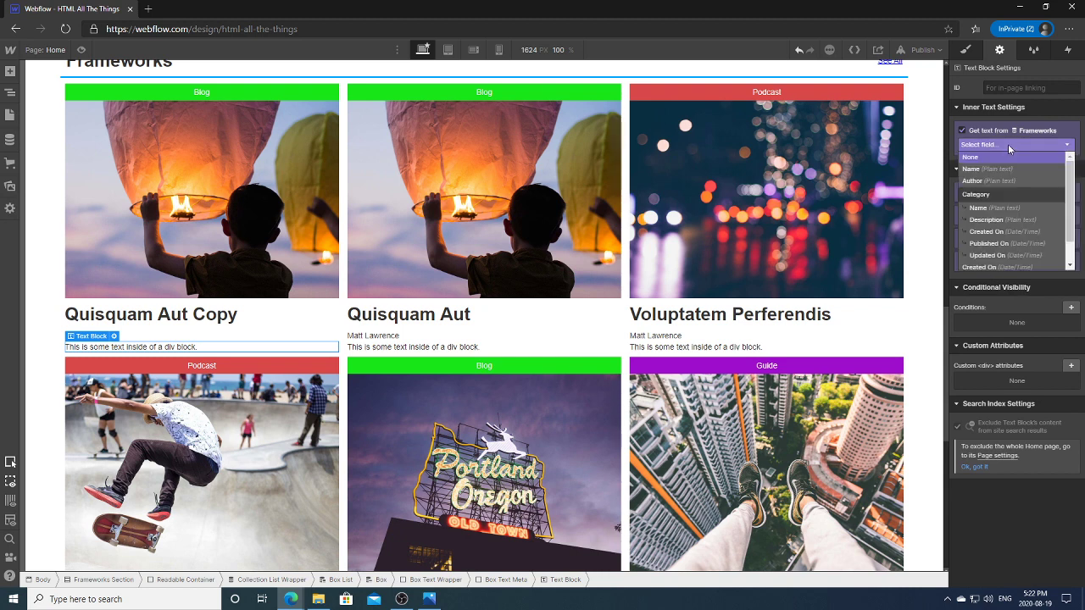
{"action": "left_click", "coordinate": [997, 232]}
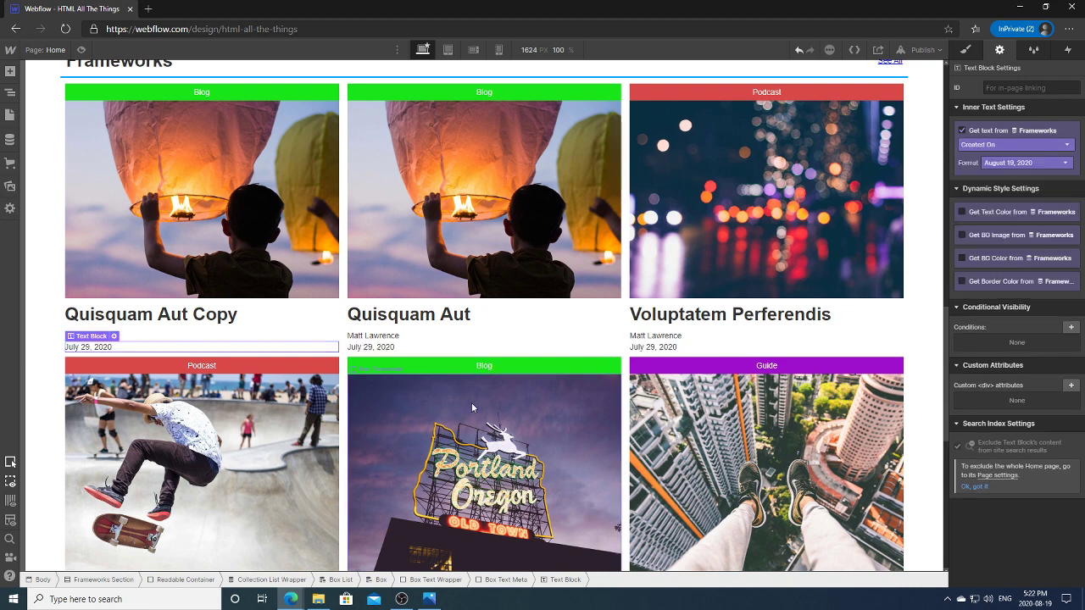
Select the Box Text Meta wrapper around the author and date lines.
{"action": "left_click", "coordinate": [280, 339]}
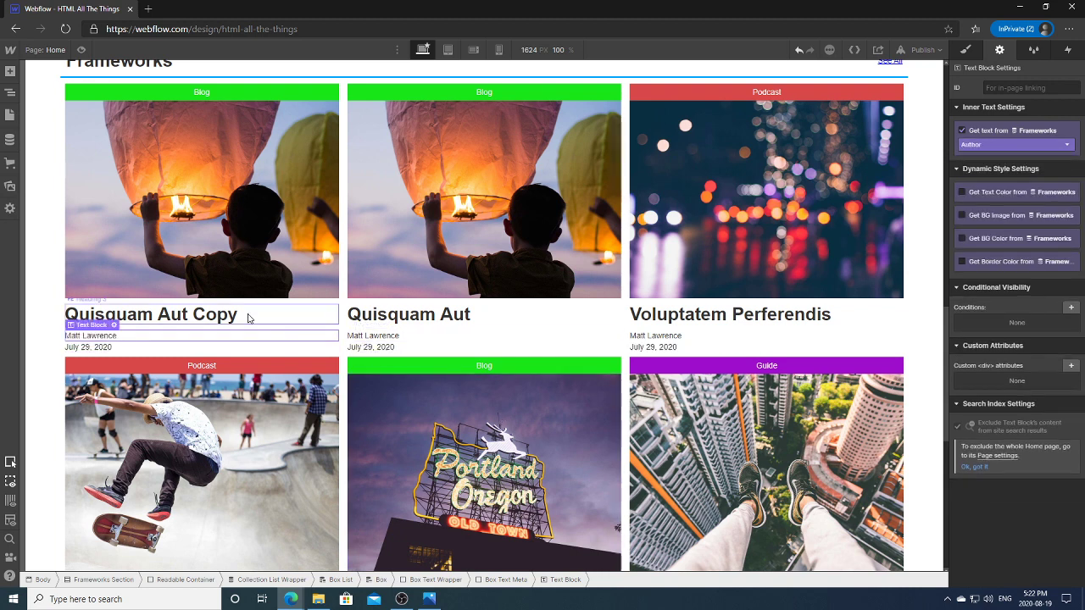
{"action": "left_click", "coordinate": [10, 93]}
{"action": "left_click", "coordinate": [105, 540]}
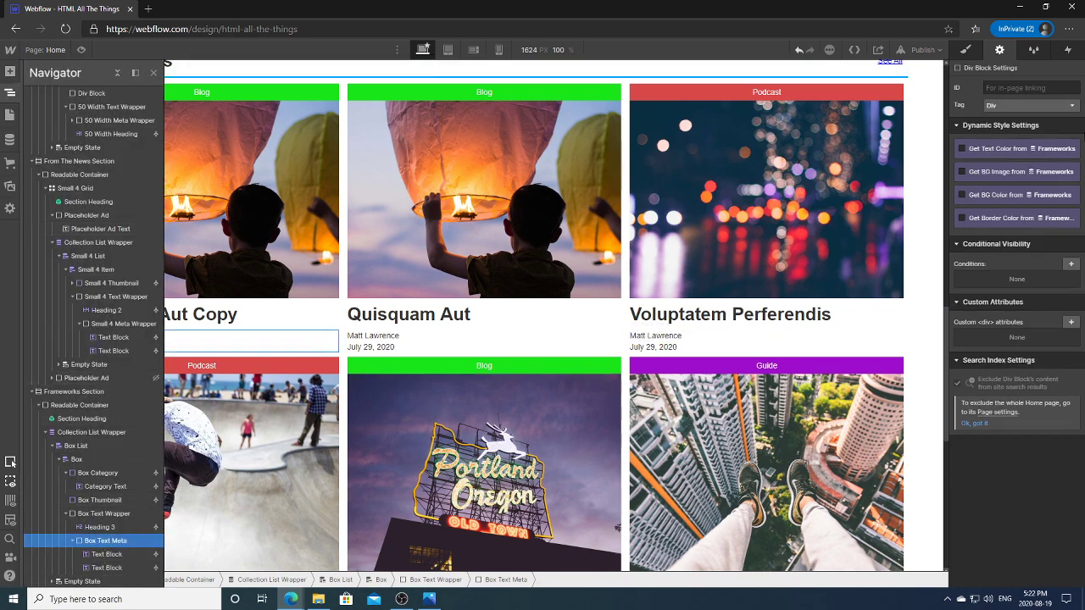
{"action": "left_click", "coordinate": [968, 49]}
Lay out author and date in one row, at opposite ends, vertically centred.
{"action": "left_click", "coordinate": [1007, 154]}
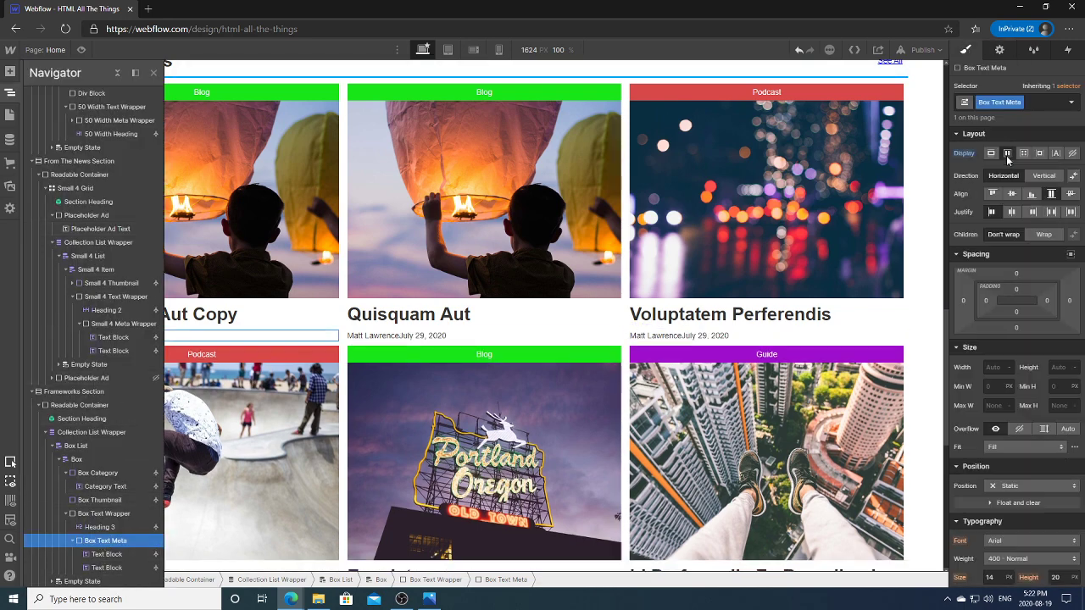
{"action": "left_click", "coordinate": [1052, 212]}
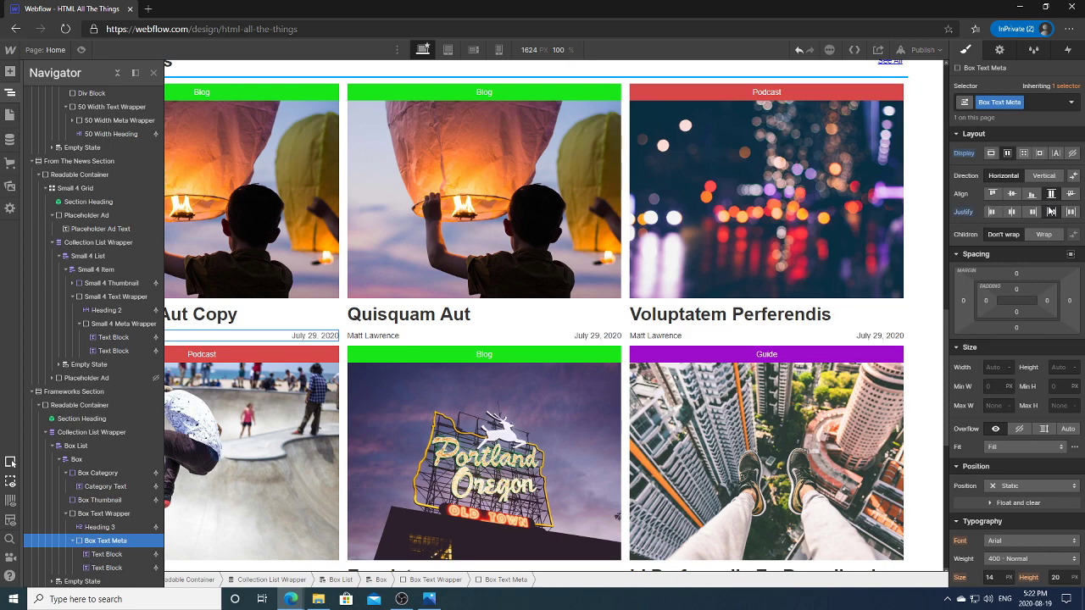
{"action": "left_click", "coordinate": [1014, 197]}
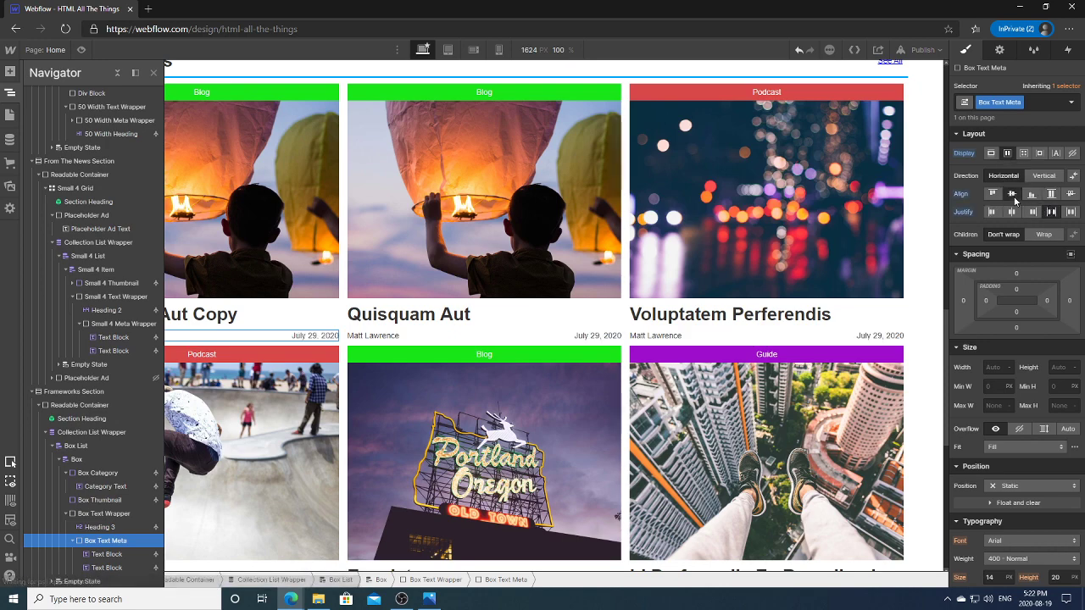
Narrow the design canvas and select the first card's Box.
{"action": "left_click", "coordinate": [10, 92]}
{"action": "mouse_move", "coordinate": [947, 235]}
{"action": "left_mouse_down"}
{"action": "mouse_move", "coordinate": [754, 236]}
{"action": "mouse_move", "coordinate": [945, 238]}
{"action": "left_mouse_up"}
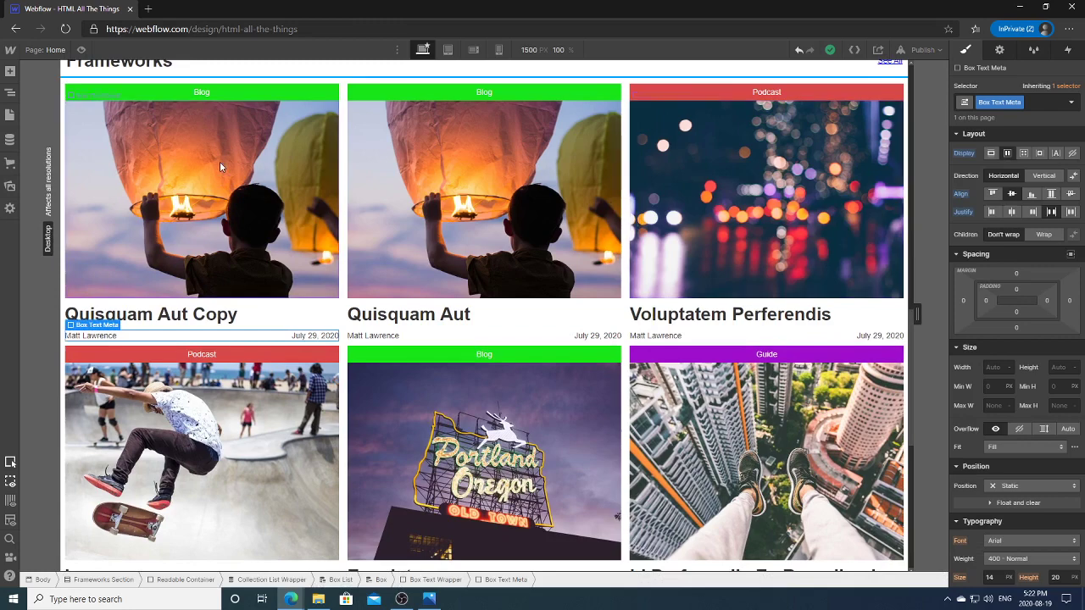
{"action": "key", "text": "z"}
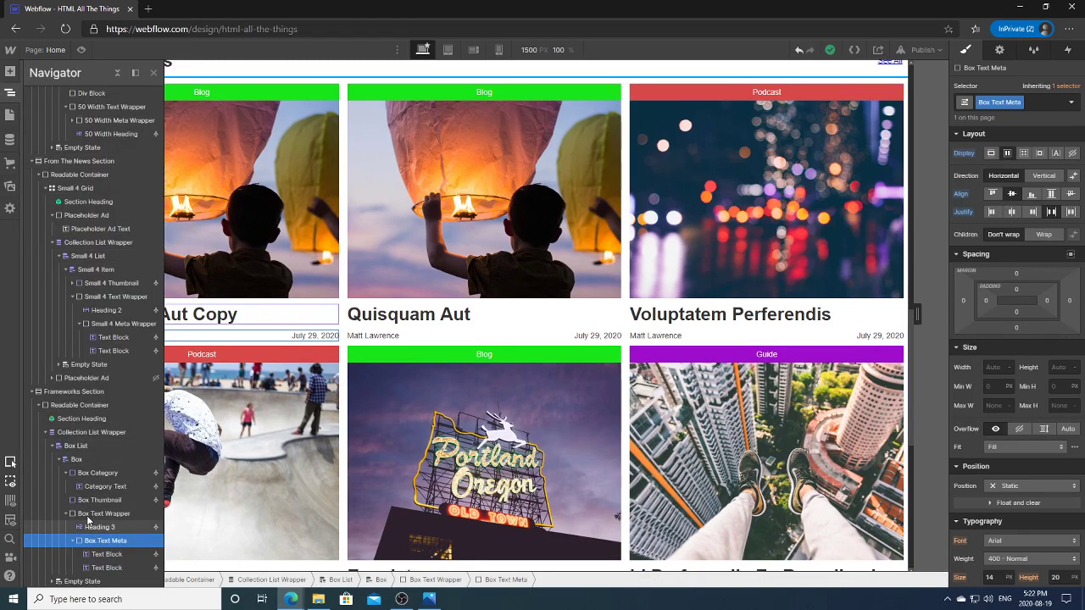
{"action": "left_click", "coordinate": [131, 514]}
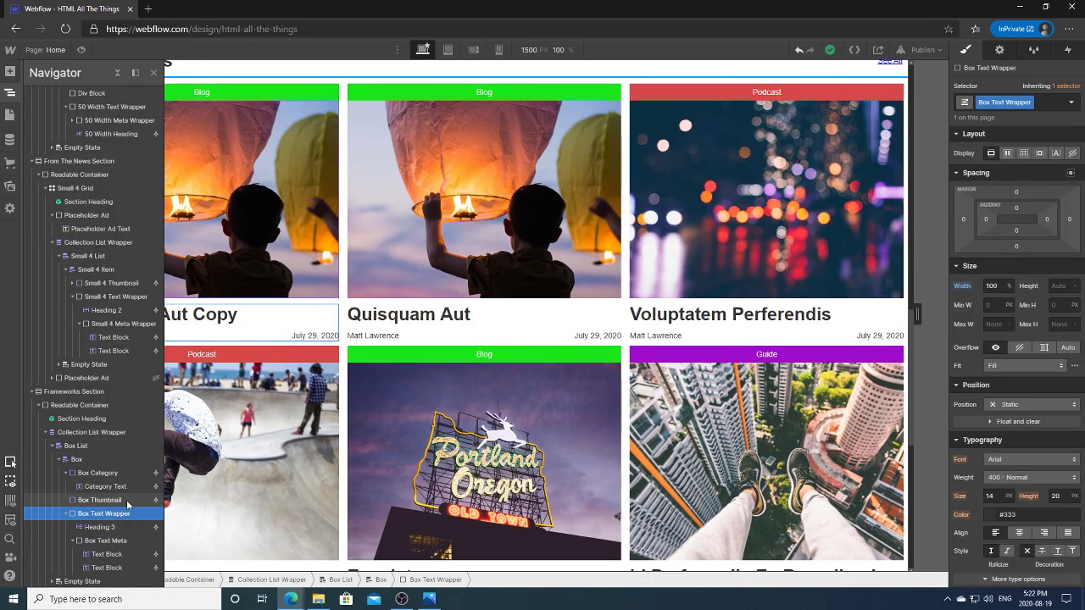
{"action": "left_click", "coordinate": [93, 459]}
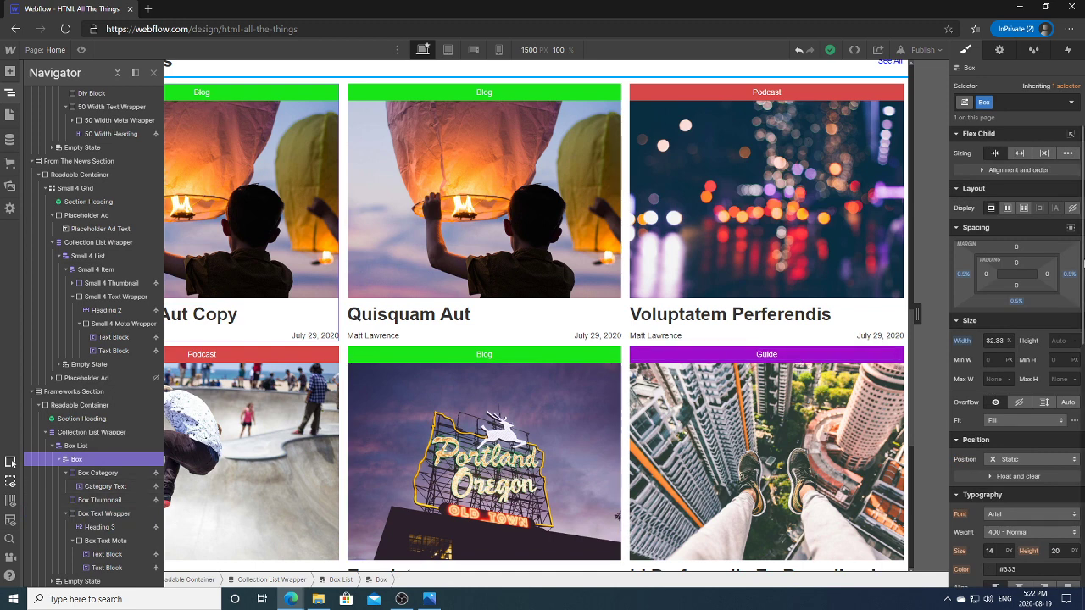
{"action": "left_click", "coordinate": [1044, 153]}
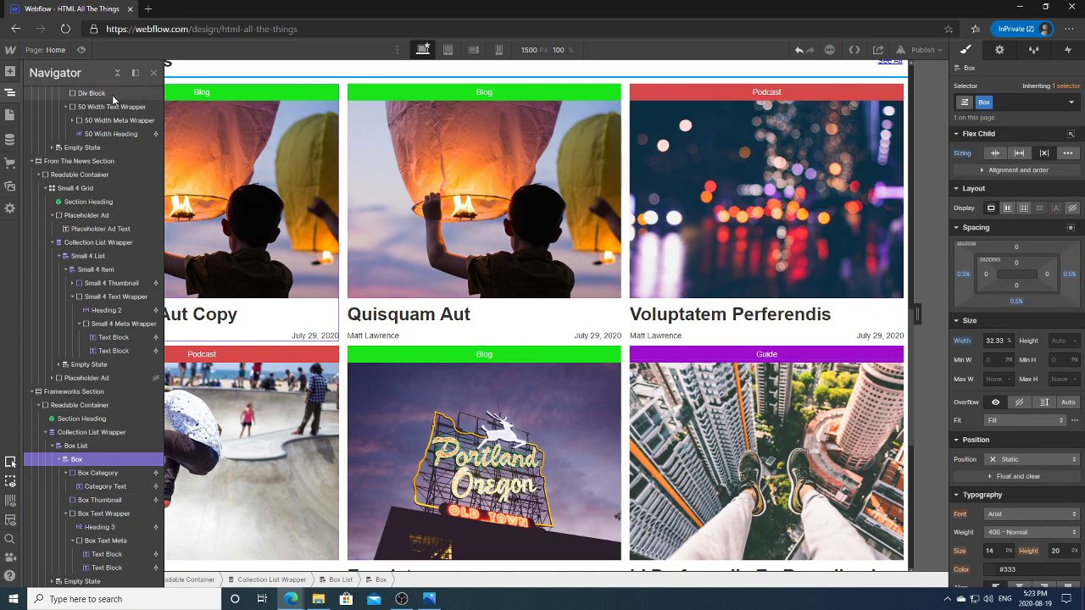
{"action": "key", "text": "z"}
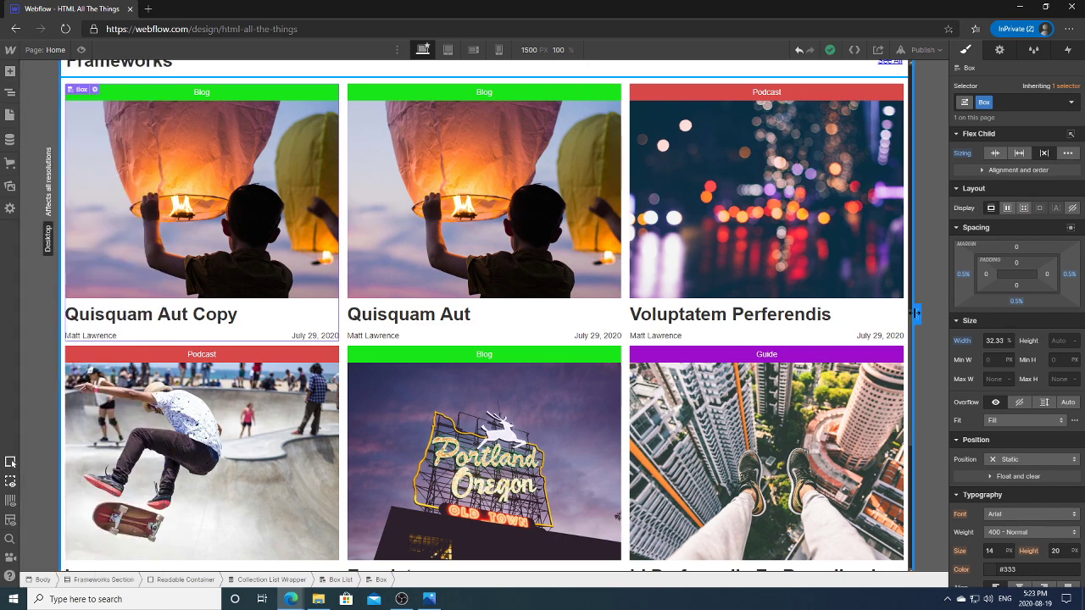
{"action": "mouse_move", "coordinate": [916, 314]}
{"action": "left_mouse_down"}
{"action": "mouse_move", "coordinate": [784, 314]}
{"action": "mouse_move", "coordinate": [896, 313]}
{"action": "left_mouse_up"}
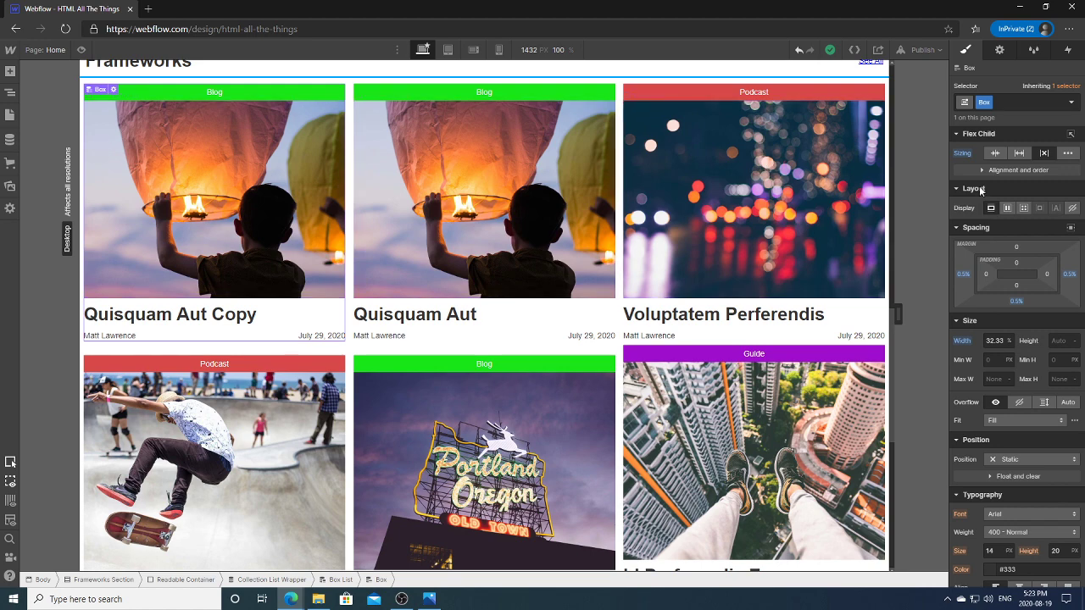
{"action": "left_click", "coordinate": [963, 153]}
{"action": "left_click", "coordinate": [973, 170]}
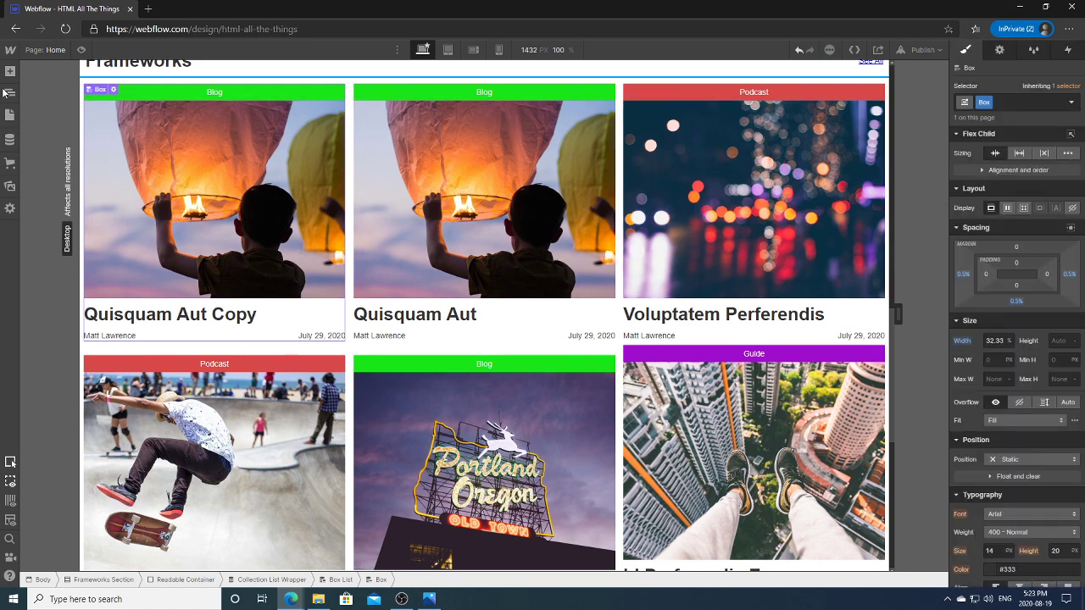
{"action": "left_click", "coordinate": [10, 92]}
{"action": "left_click", "coordinate": [75, 446]}
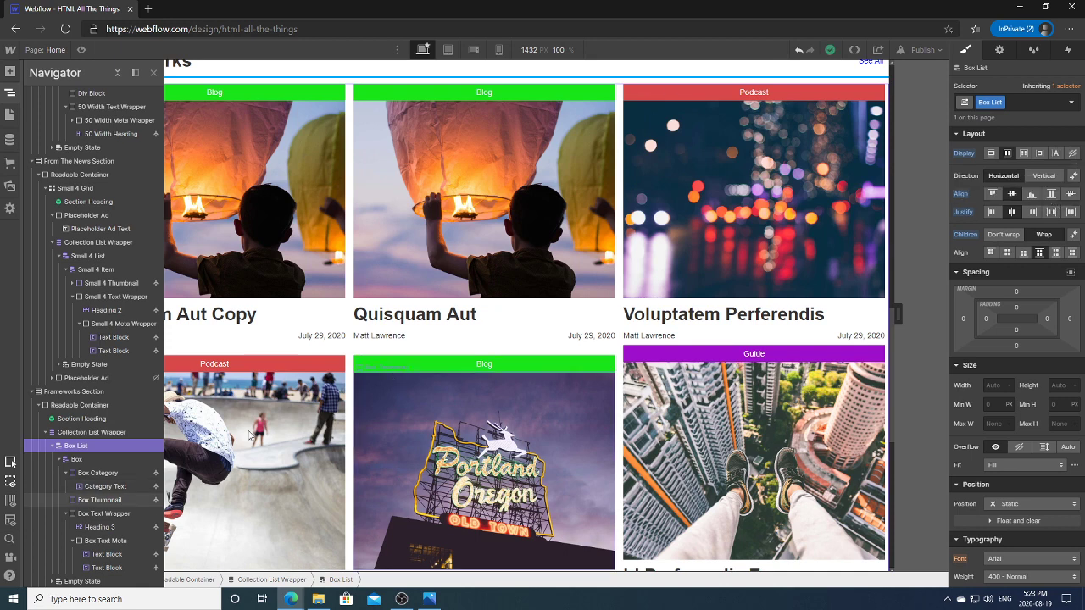
{"action": "left_click", "coordinate": [77, 459]}
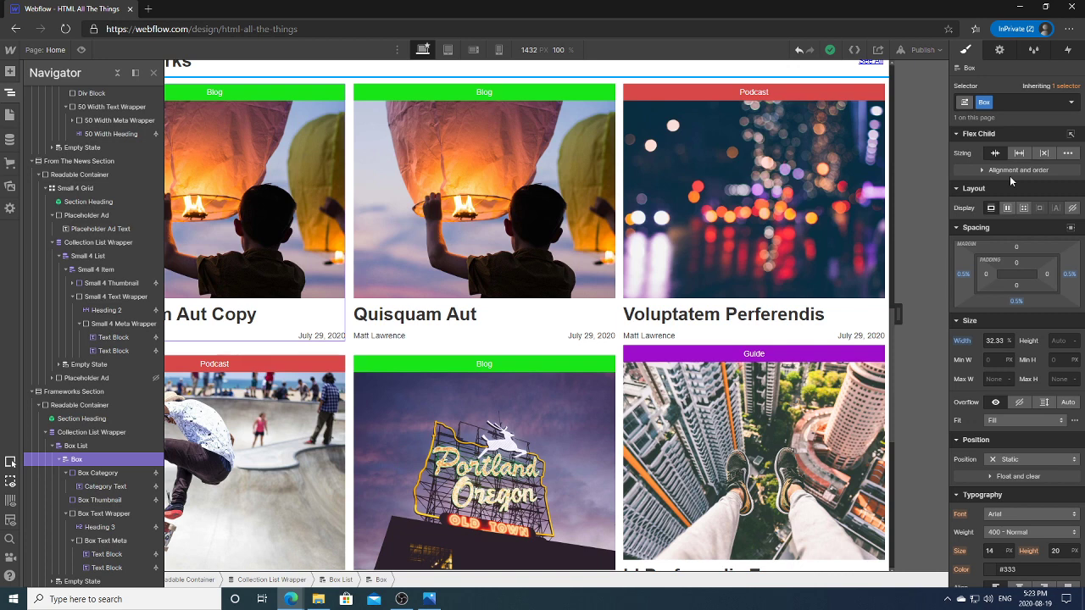
{"action": "left_click", "coordinate": [992, 359]}
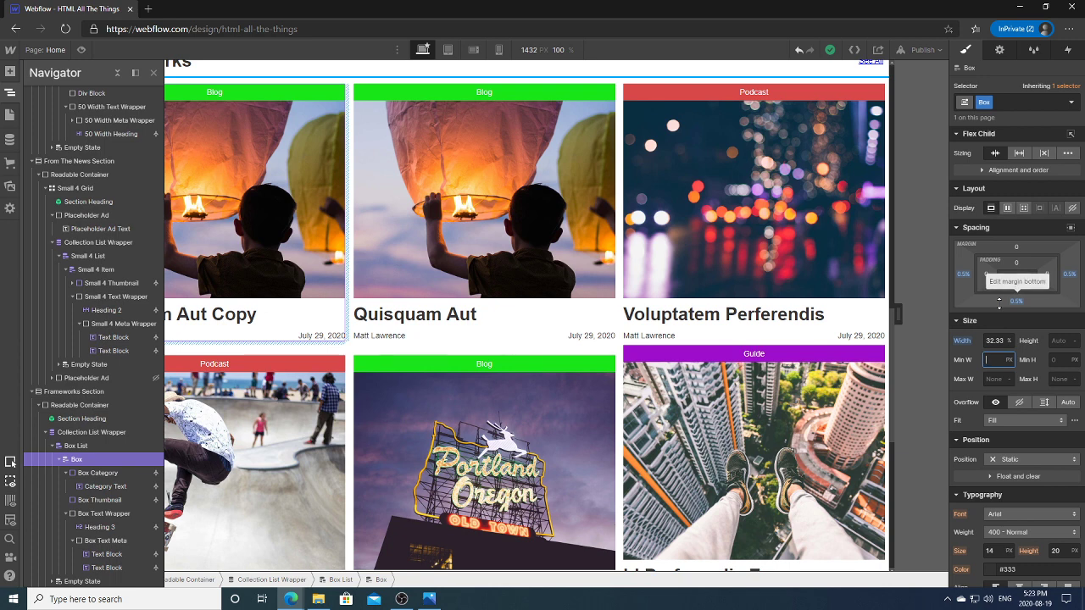
Set the card Box's minimum width to 400 px after trying 500 px.
{"action": "type", "text": "0"}
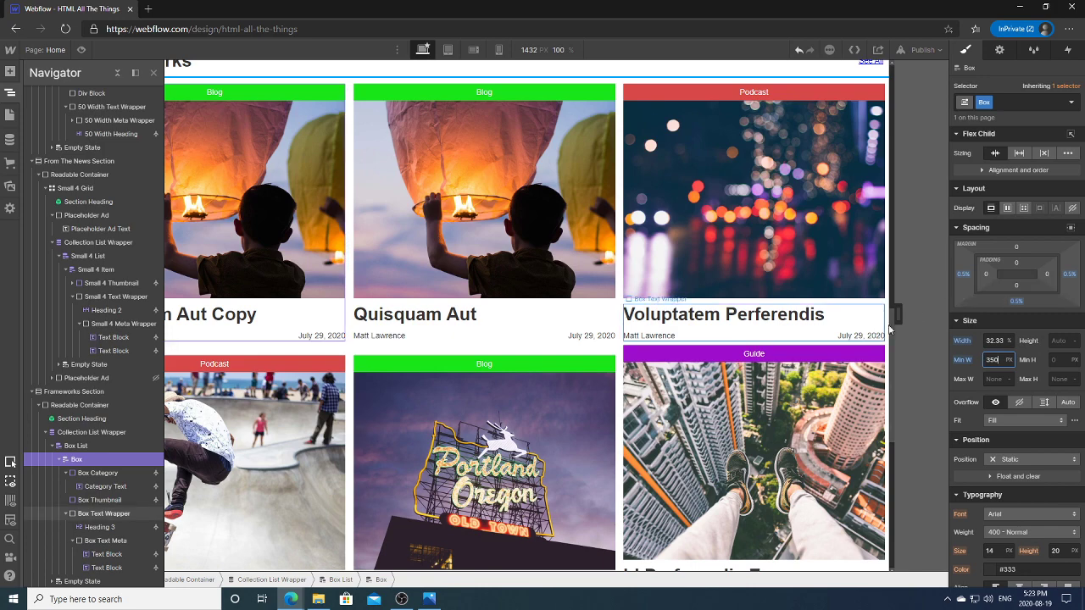
{"action": "left_click_drag", "start_coordinate": [895, 314], "coordinate": [853, 315]}
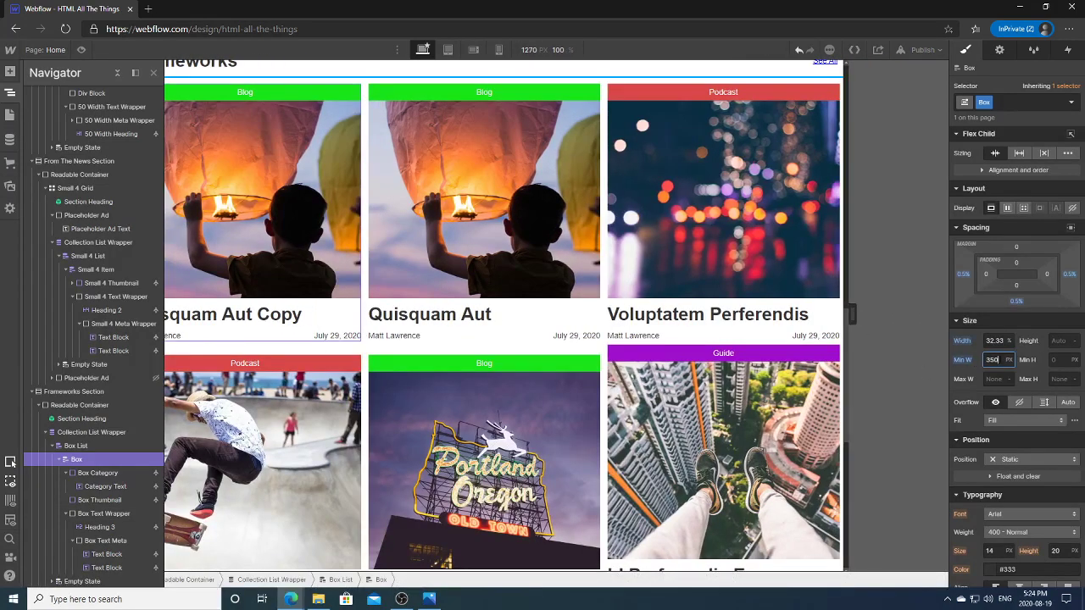
{"action": "left_click", "coordinate": [982, 362]}
{"action": "type", "text": "500"}
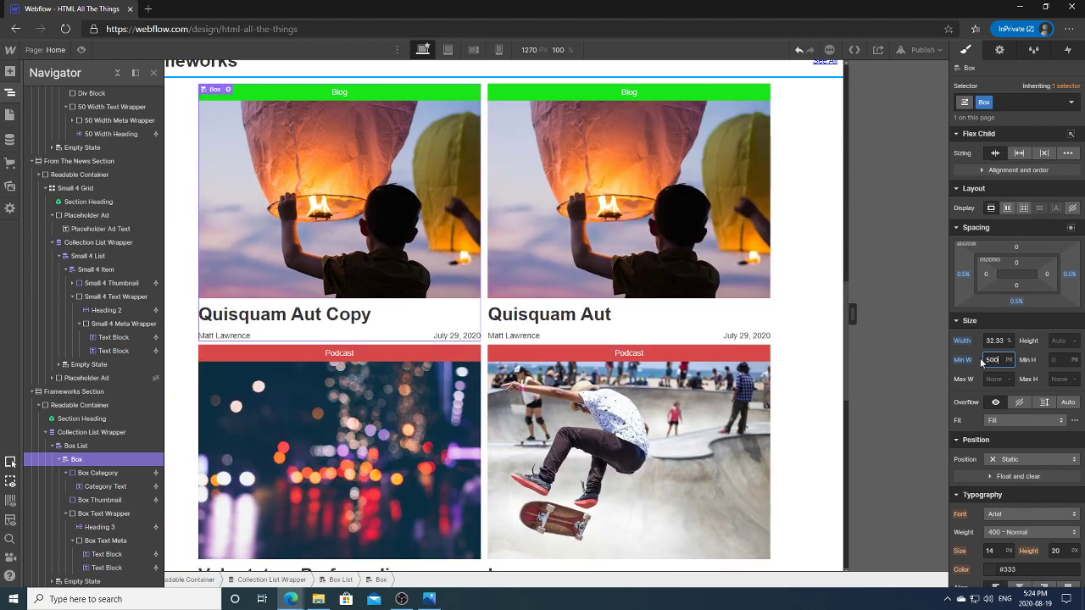
{"action": "left_click_drag", "start_coordinate": [852, 315], "coordinate": [905, 315]}
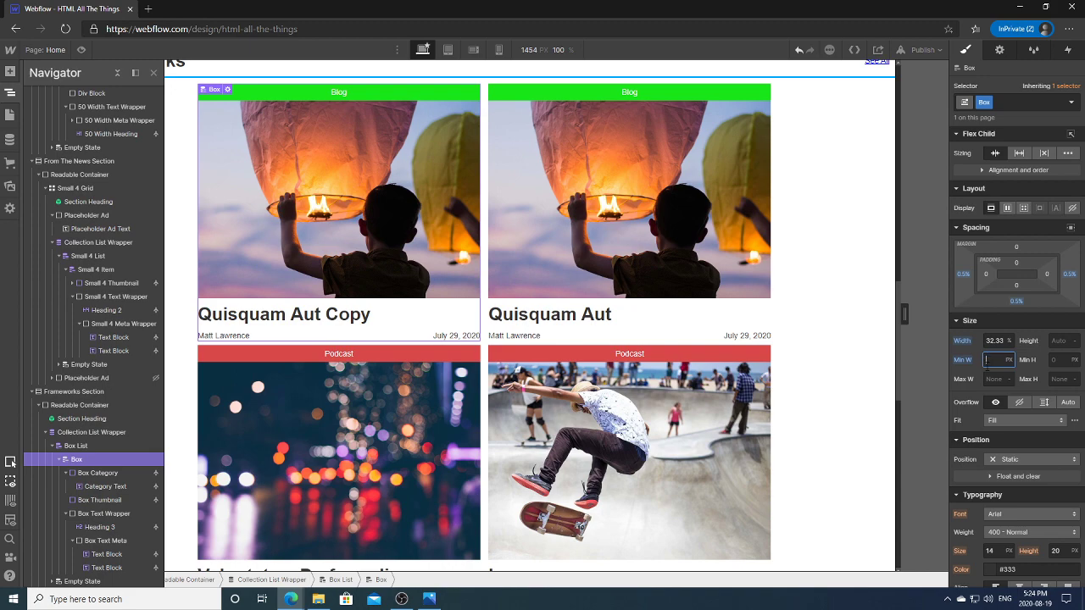
{"action": "left_click", "coordinate": [986, 360]}
{"action": "type", "text": "400"}
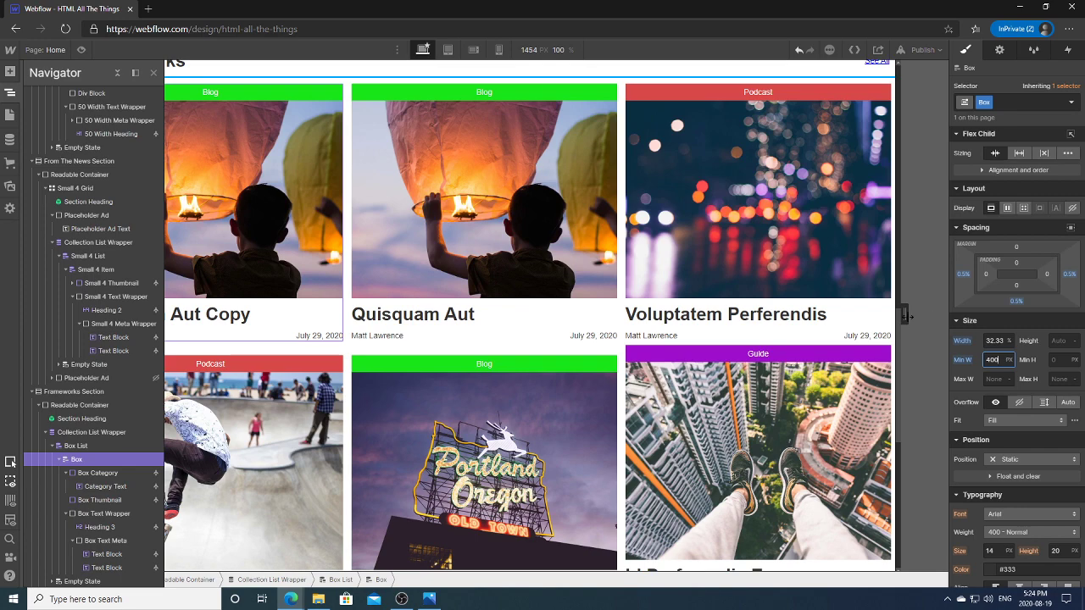
Drag the canvas width back and forth to test how the cards wrap.
{"action": "left_click_drag", "start_coordinate": [906, 314], "coordinate": [866, 310]}
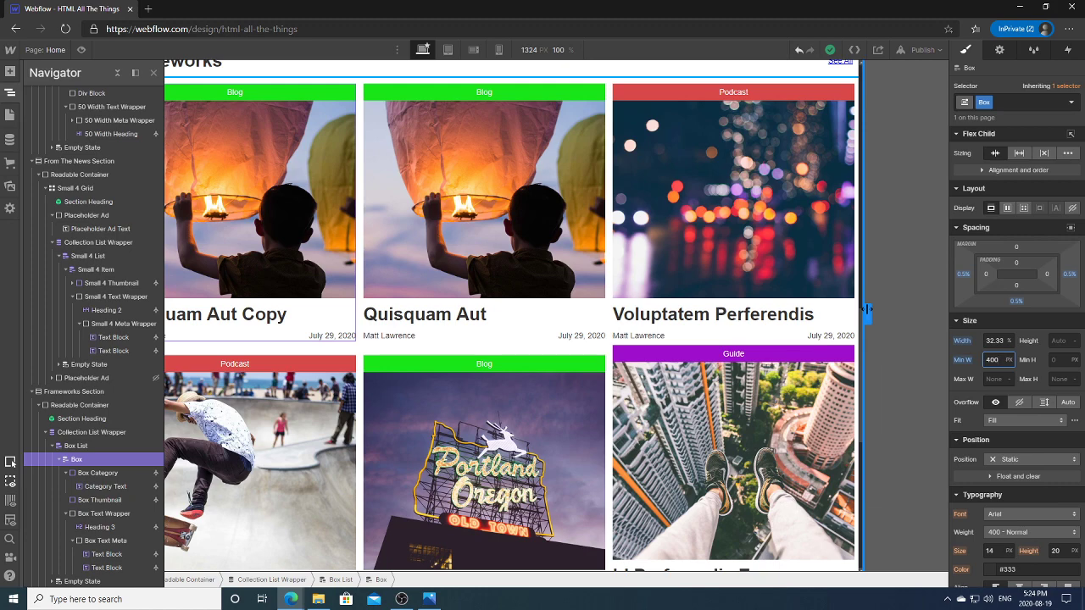
{"action": "left_click_drag", "start_coordinate": [866, 310], "coordinate": [916, 314]}
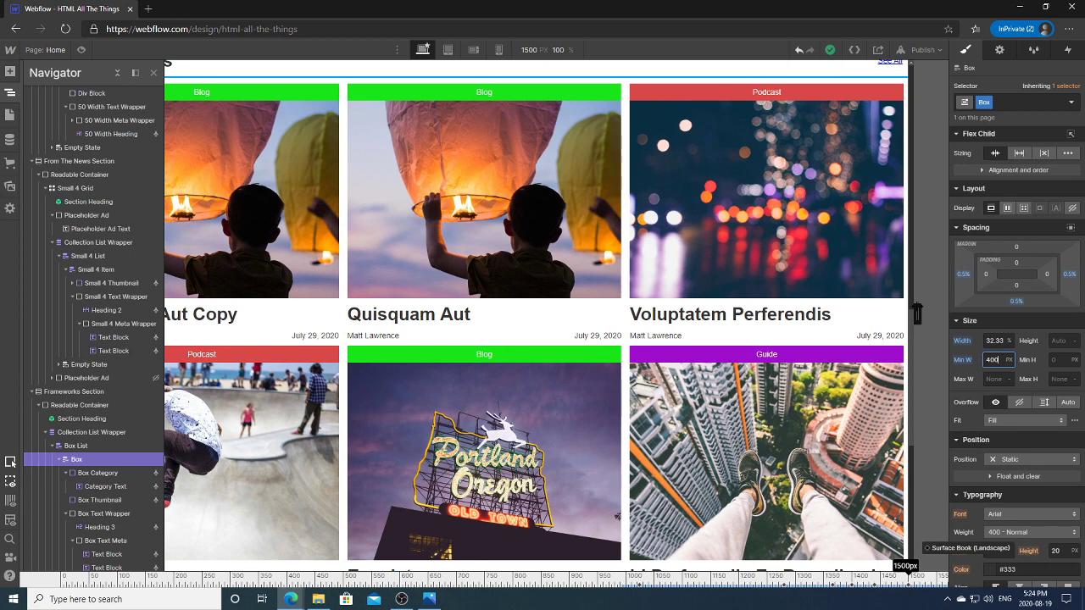
{"action": "mouse_move", "coordinate": [917, 314]}
{"action": "left_mouse_down"}
{"action": "mouse_move", "coordinate": [933, 313]}
{"action": "mouse_move", "coordinate": [902, 314]}
{"action": "left_mouse_up"}
{"action": "left_click", "coordinate": [10, 93]}
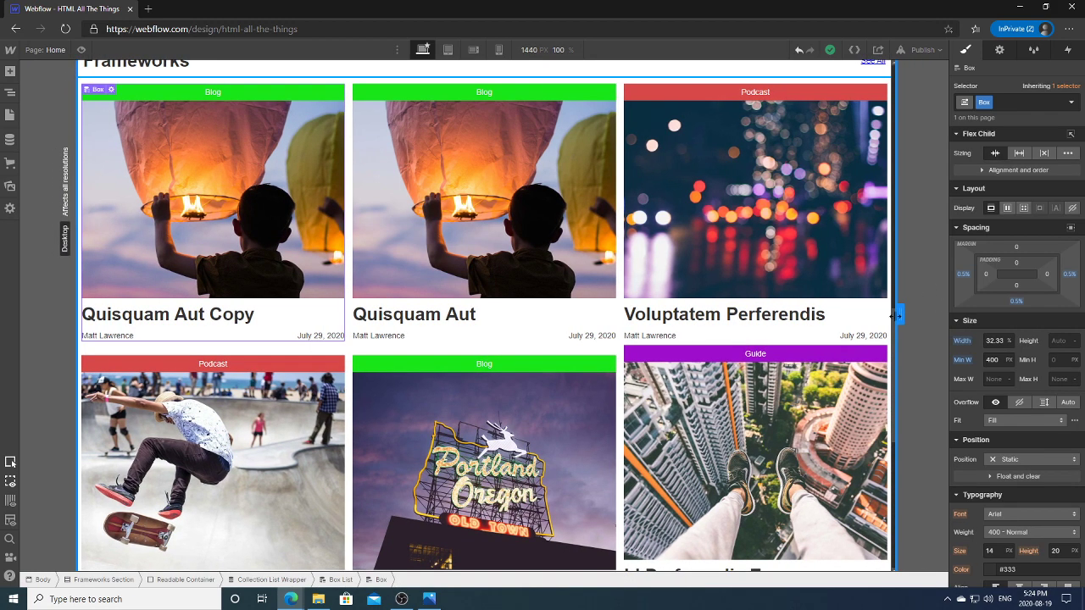
{"action": "scroll", "coordinate": [895, 340], "scroll_direction": "down", "scroll_amount": 2}
{"action": "scroll", "coordinate": [896, 348], "scroll_direction": "up", "scroll_amount": 1}
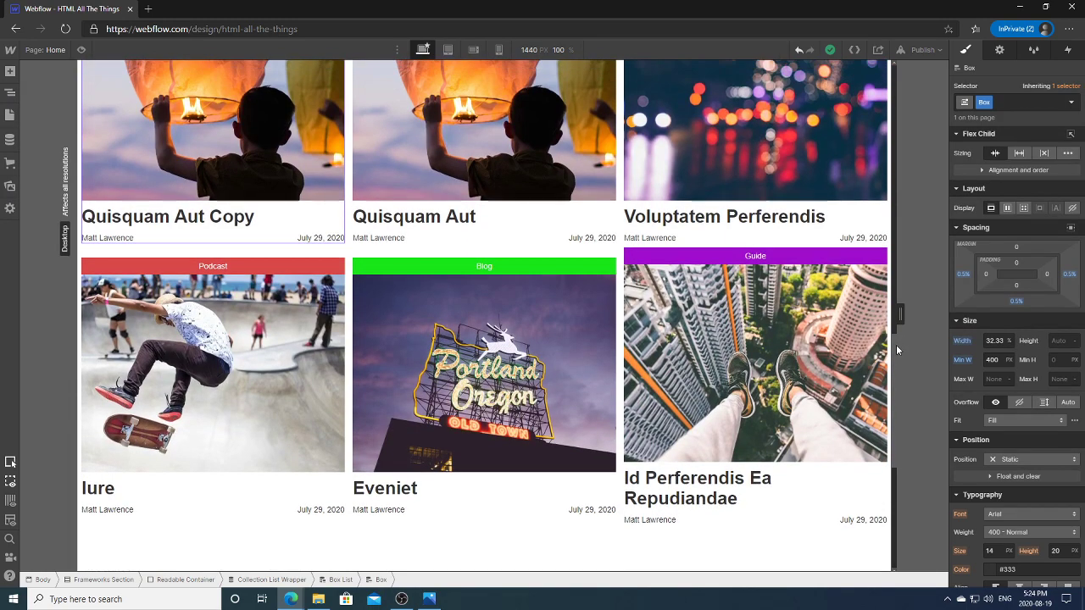
{"action": "mouse_move", "coordinate": [912, 314]}
{"action": "left_mouse_down"}
{"action": "mouse_move", "coordinate": [898, 313]}
{"action": "mouse_move", "coordinate": [910, 314]}
{"action": "left_mouse_up"}
{"action": "left_click", "coordinate": [815, 480]}
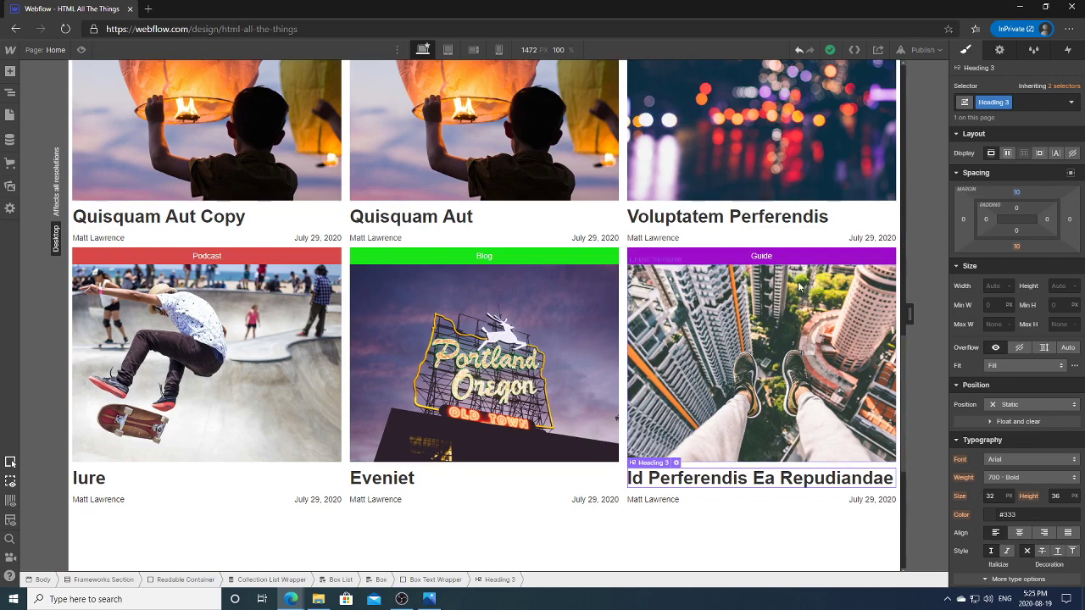
{"action": "left_click", "coordinate": [796, 287]}
{"action": "left_click", "coordinate": [11, 93]}
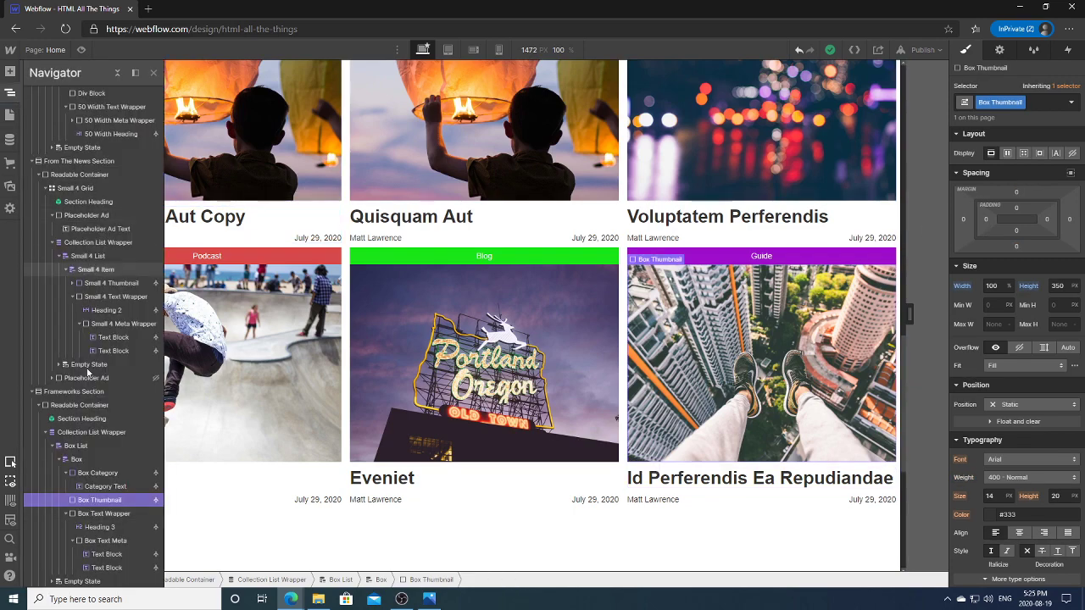
{"action": "left_click", "coordinate": [88, 461]}
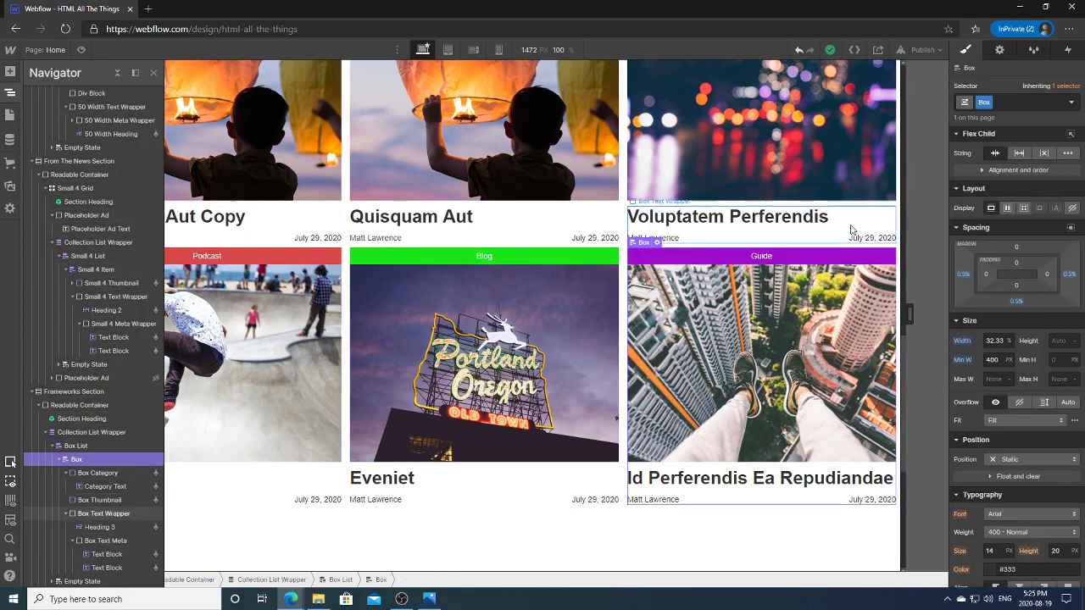
{"action": "left_click", "coordinate": [1044, 154]}
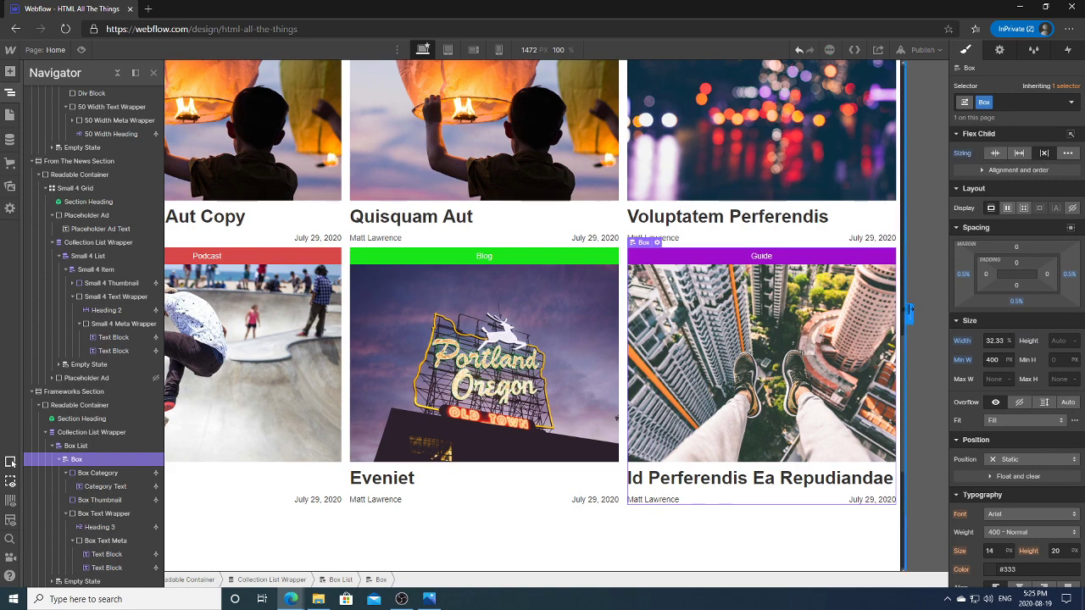
{"action": "mouse_move", "coordinate": [907, 314]}
{"action": "left_mouse_down"}
{"action": "mouse_move", "coordinate": [895, 314]}
{"action": "mouse_move", "coordinate": [911, 314]}
{"action": "left_mouse_up"}
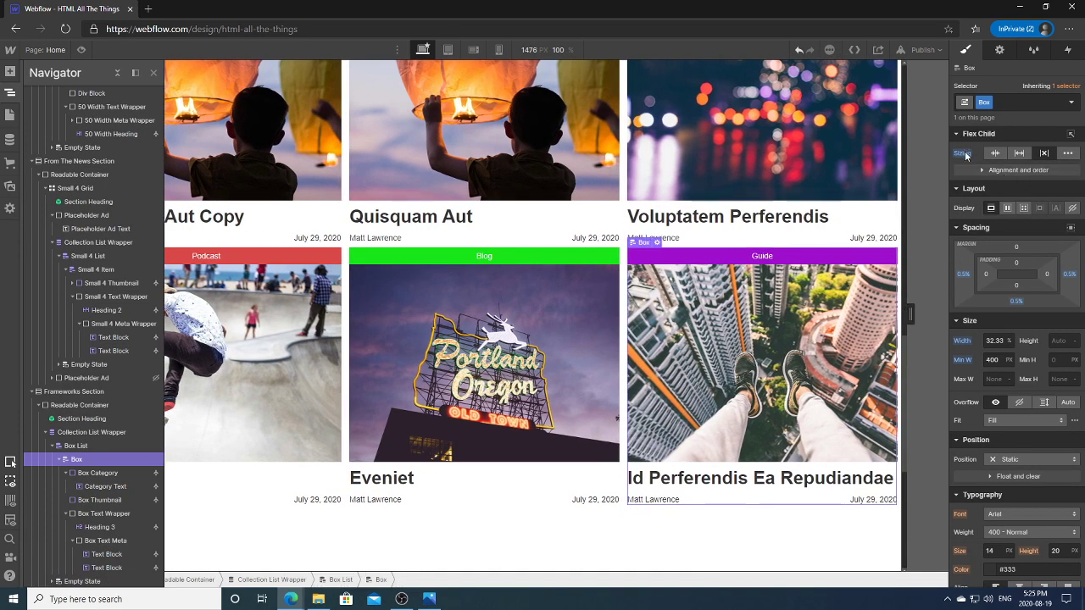
{"action": "left_click", "coordinate": [962, 154]}
{"action": "left_click", "coordinate": [984, 170]}
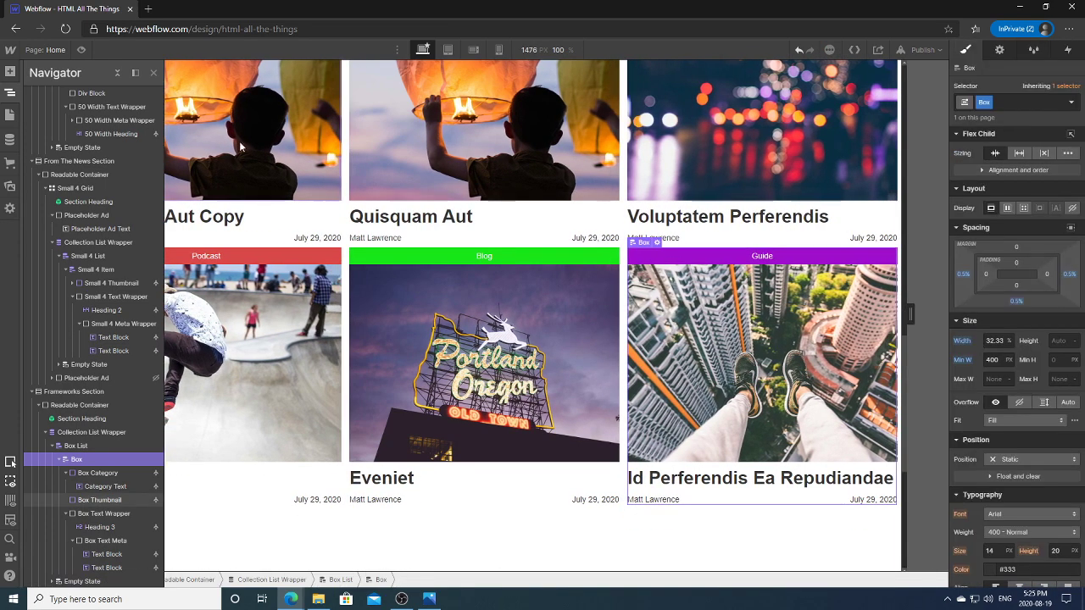
{"action": "left_click", "coordinate": [153, 73]}
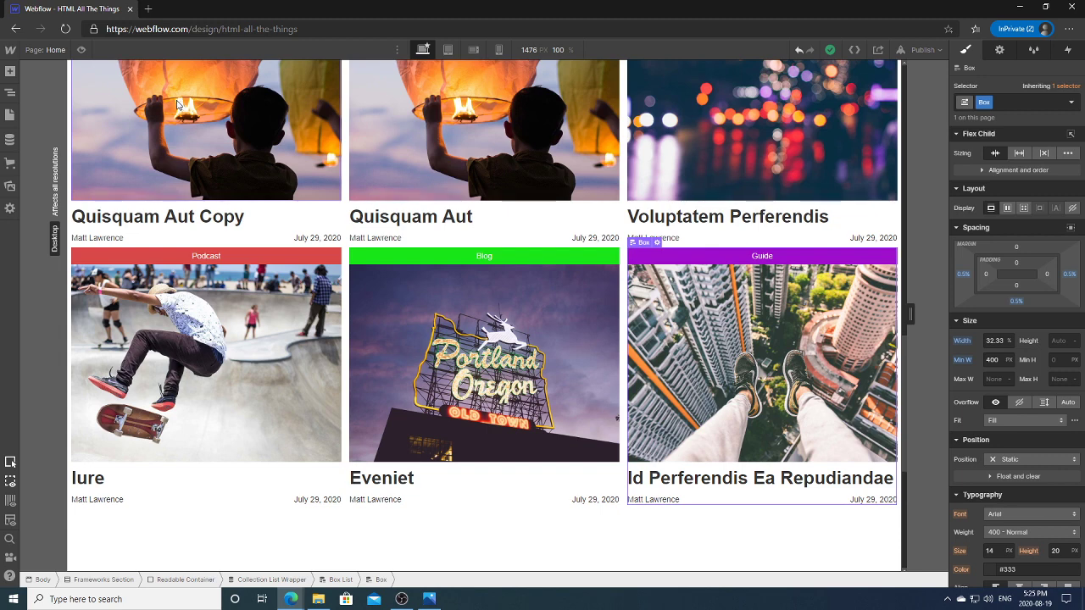
{"action": "left_click", "coordinate": [11, 92]}
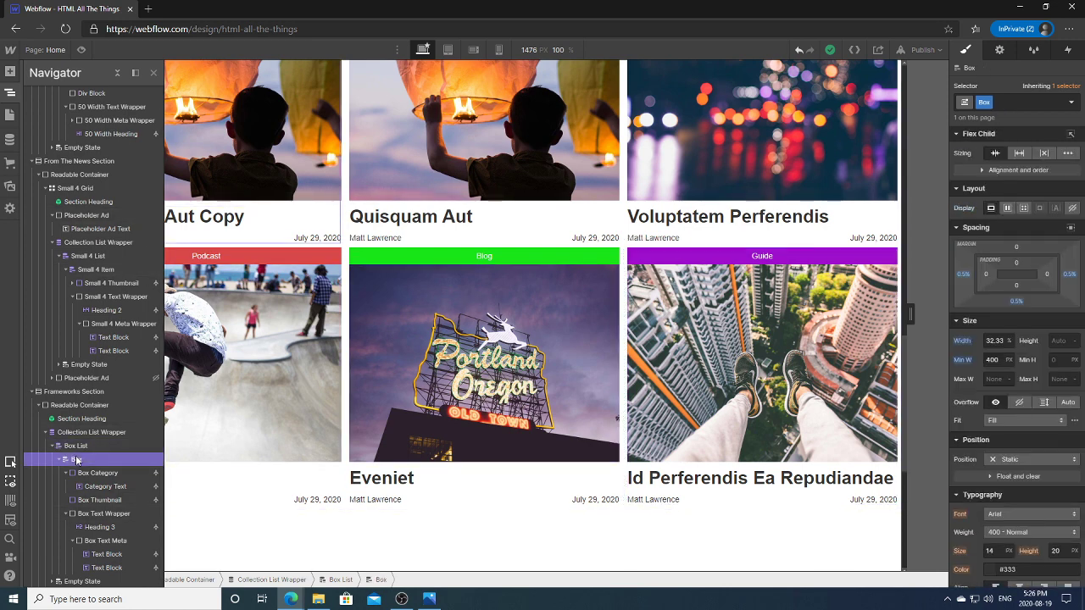
{"action": "left_click", "coordinate": [666, 256]}
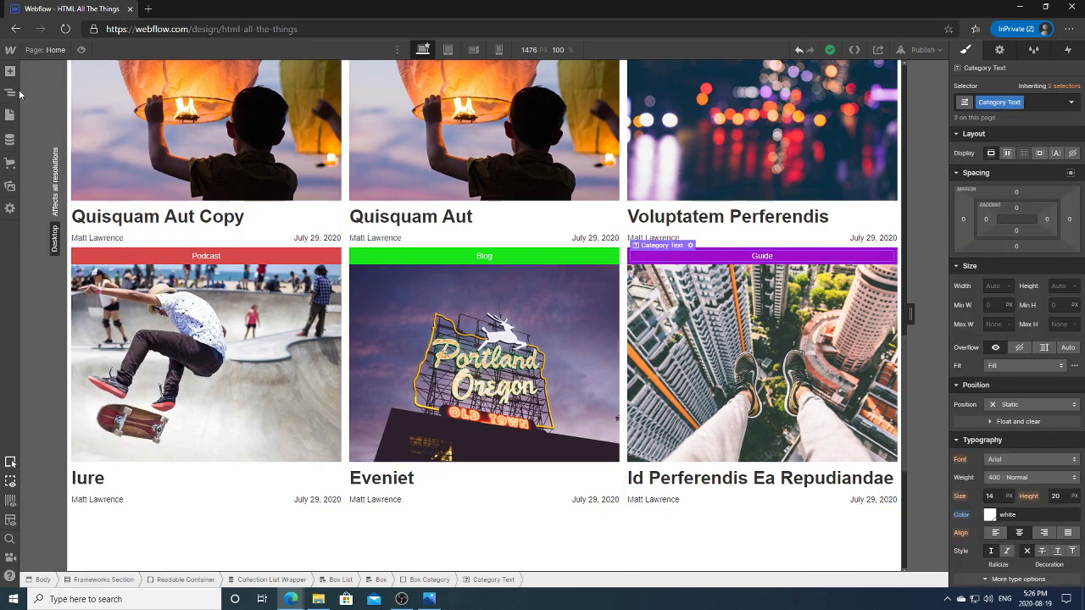
{"action": "left_click", "coordinate": [94, 459]}
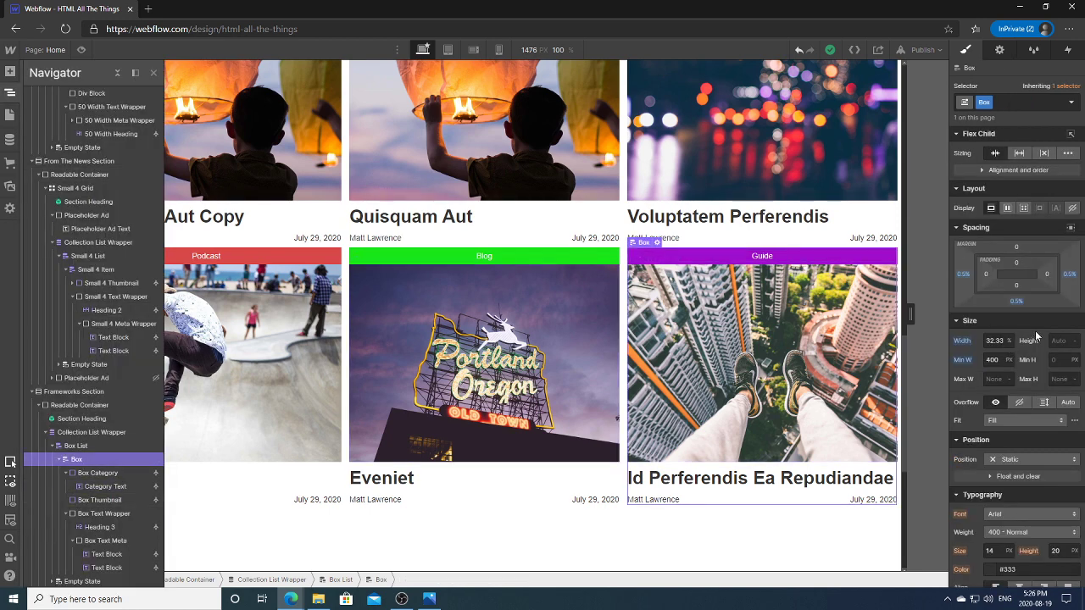
{"action": "left_click", "coordinate": [415, 386]}
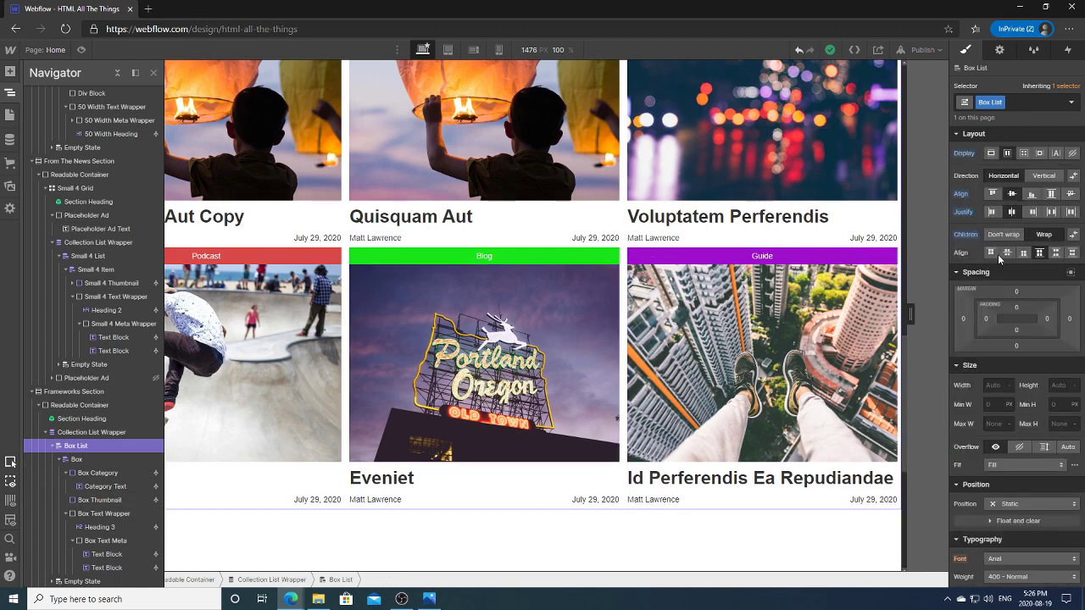
Set the Box List's Align to Start, test the reflow at narrower widths, and select Box.
{"action": "left_click", "coordinate": [993, 193]}
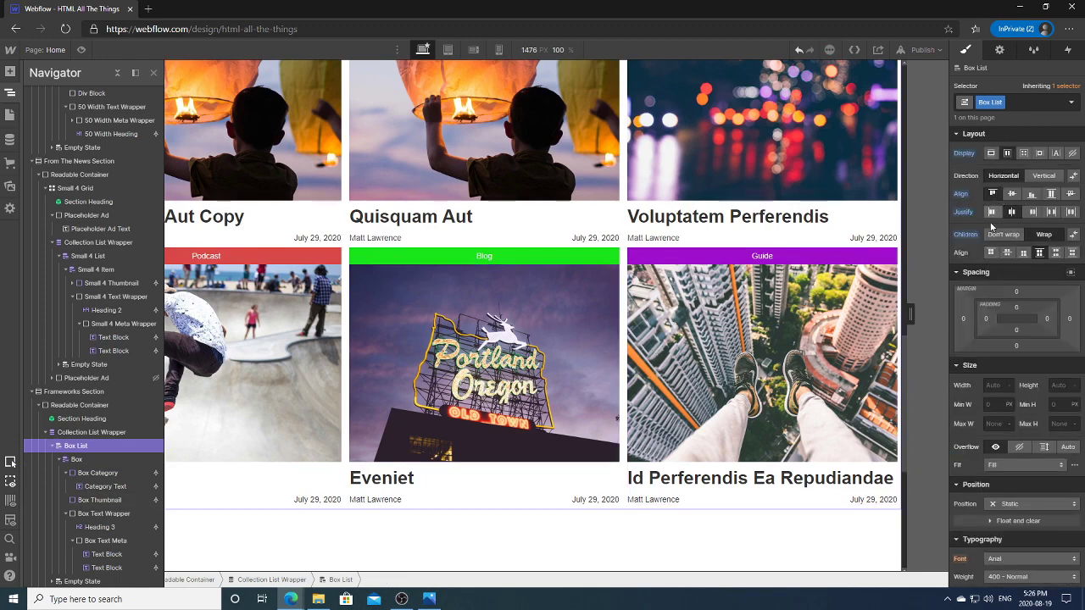
{"action": "left_click_drag", "start_coordinate": [917, 314], "coordinate": [881, 496]}
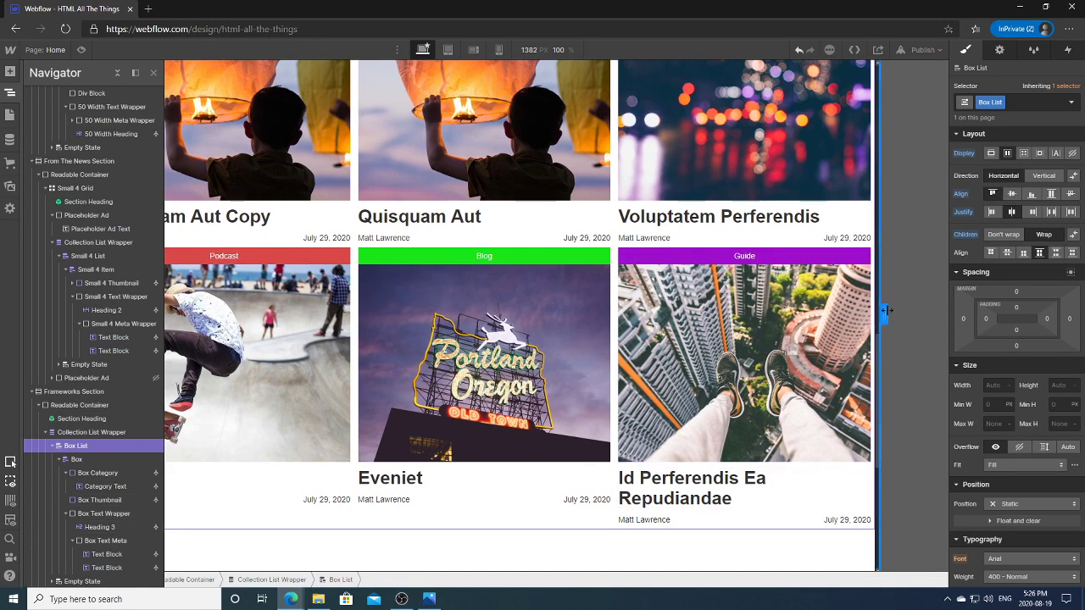
{"action": "left_click_drag", "start_coordinate": [884, 315], "coordinate": [933, 318]}
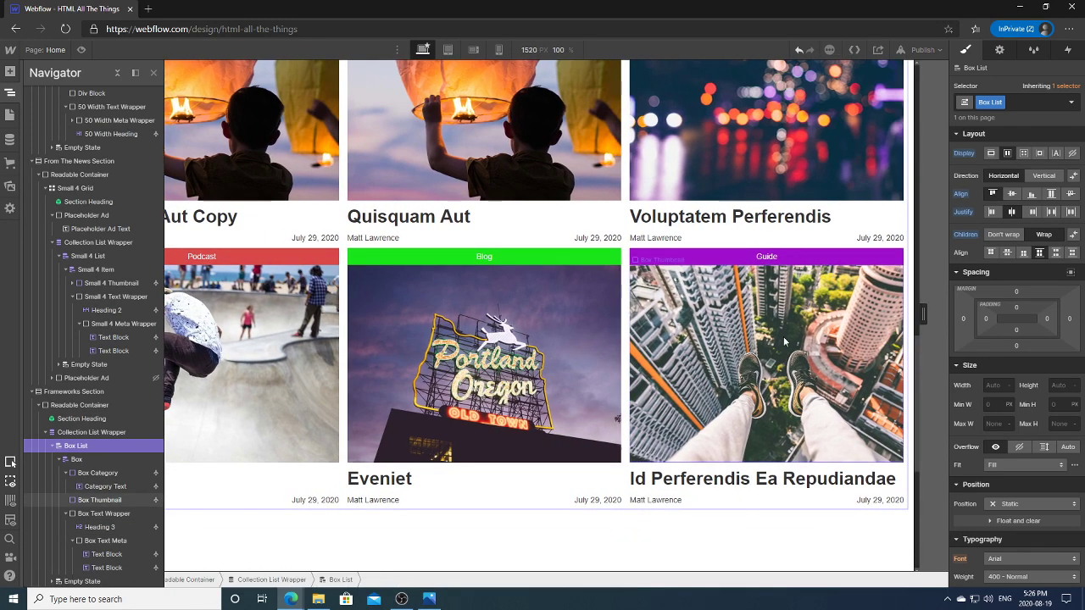
{"action": "left_click", "coordinate": [153, 72]}
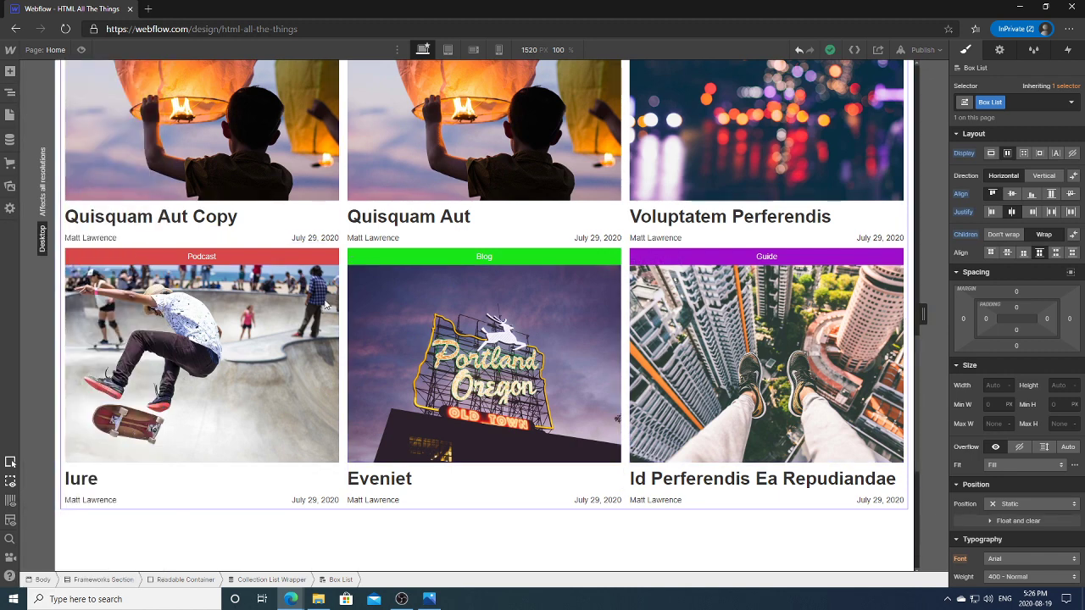
{"action": "left_click", "coordinate": [10, 93]}
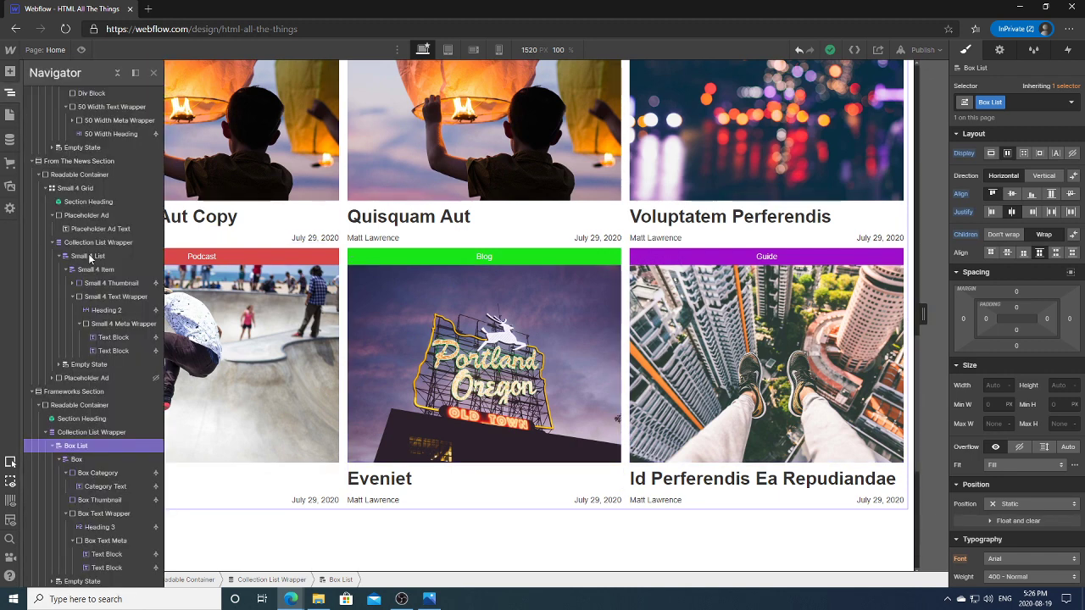
{"action": "left_click", "coordinate": [89, 459]}
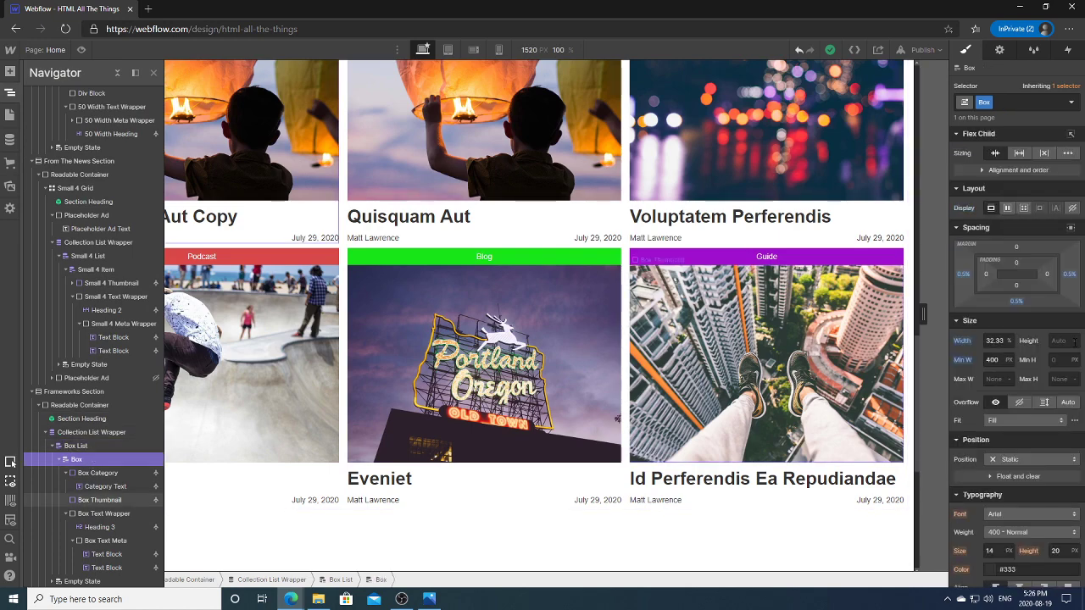
Give the card Box a 2% bottom margin and preview the cards at 1166 px width.
{"action": "left_click", "coordinate": [1021, 301]}
{"action": "left_click", "coordinate": [1063, 320]}
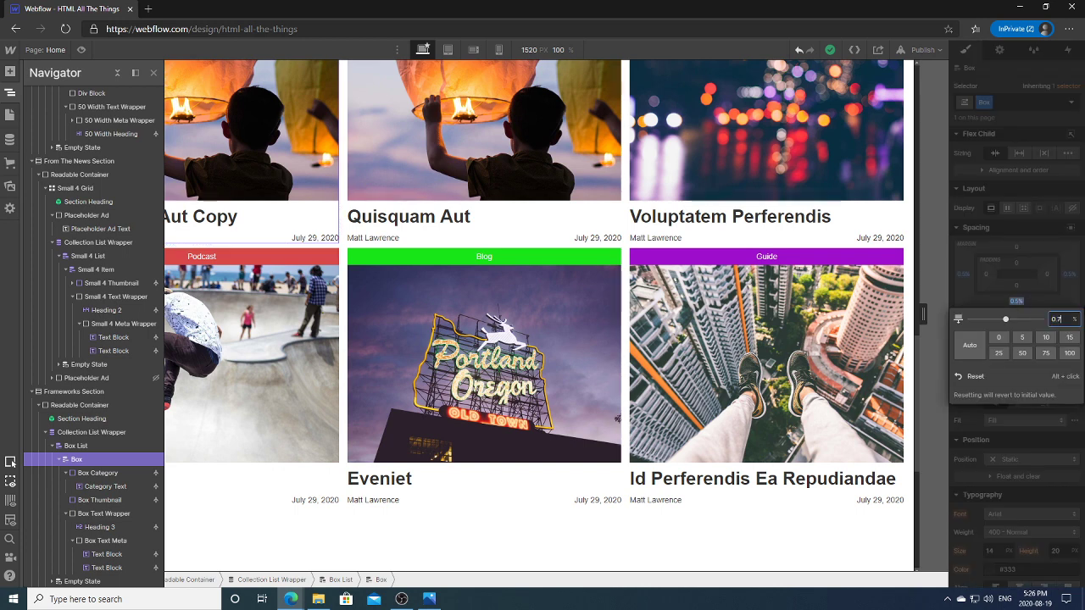
{"action": "key", "text": "Return"}
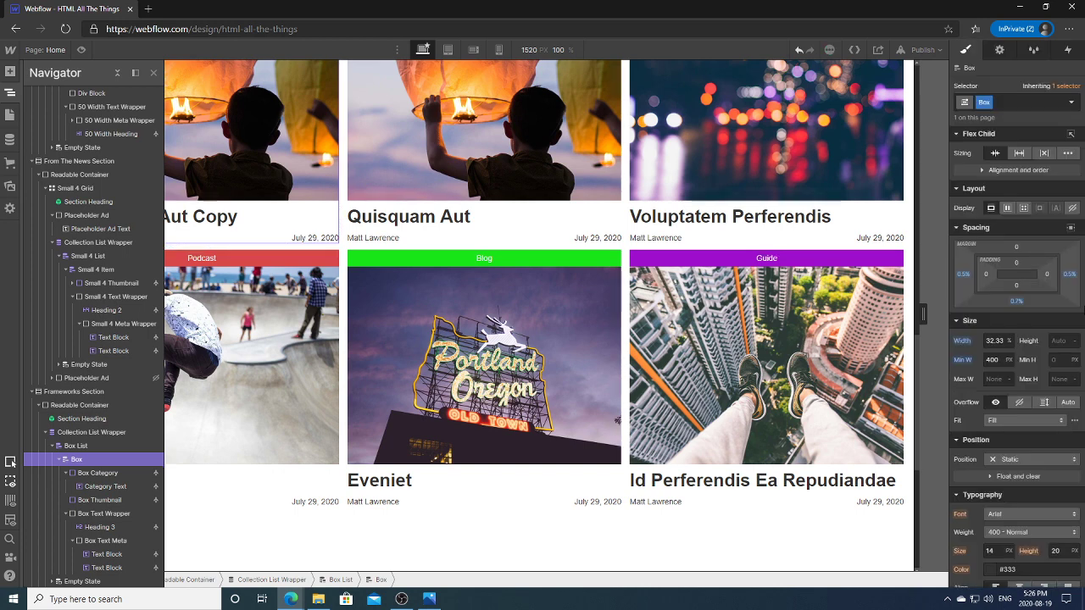
{"action": "left_click", "coordinate": [1018, 303]}
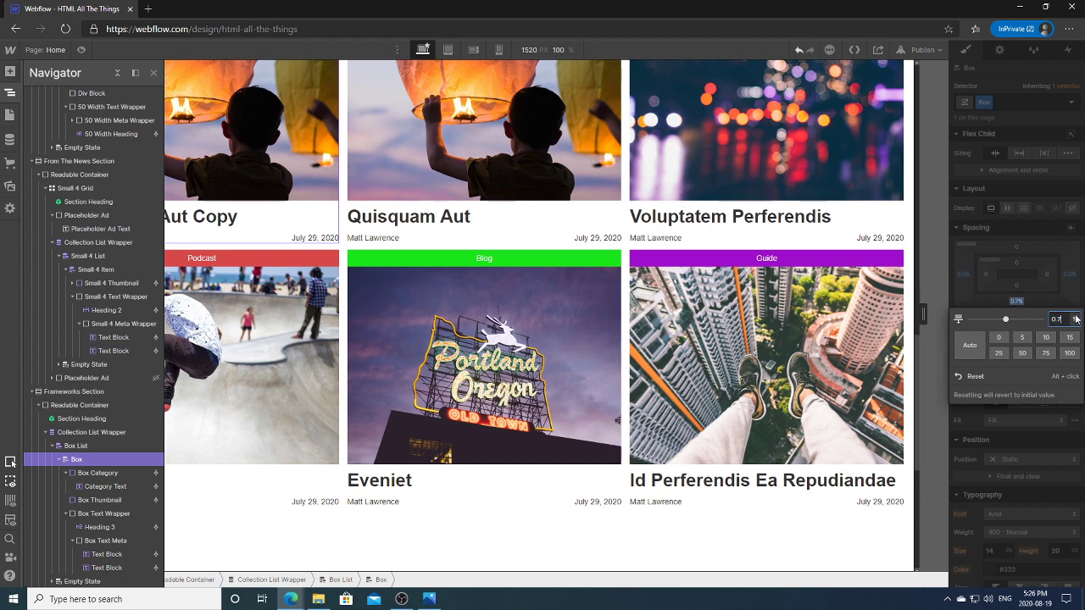
{"action": "type", "text": "2"}
{"action": "key", "text": "Return"}
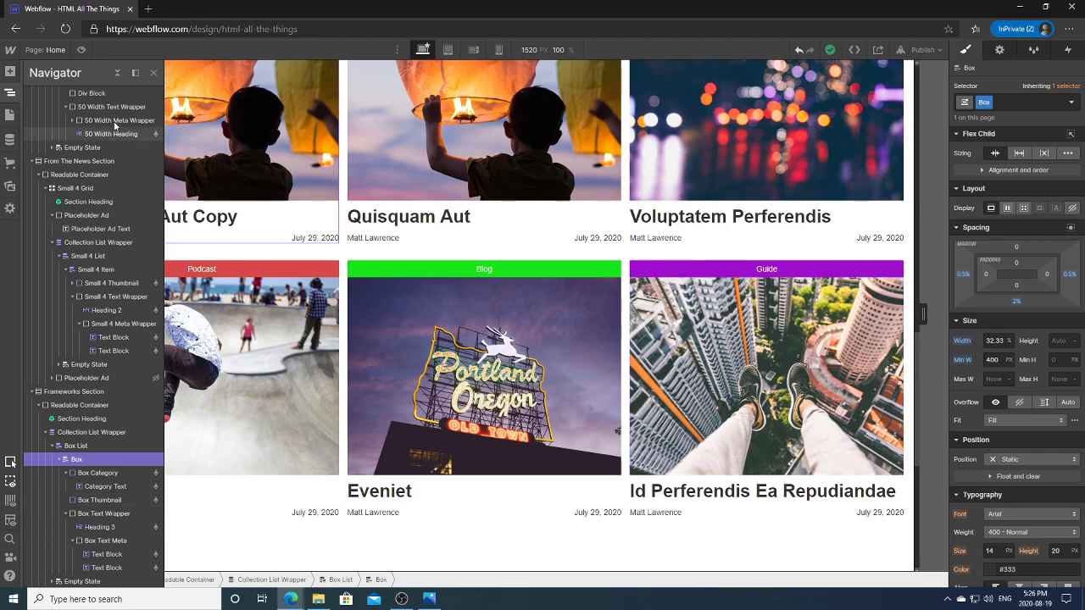
{"action": "left_click", "coordinate": [11, 93]}
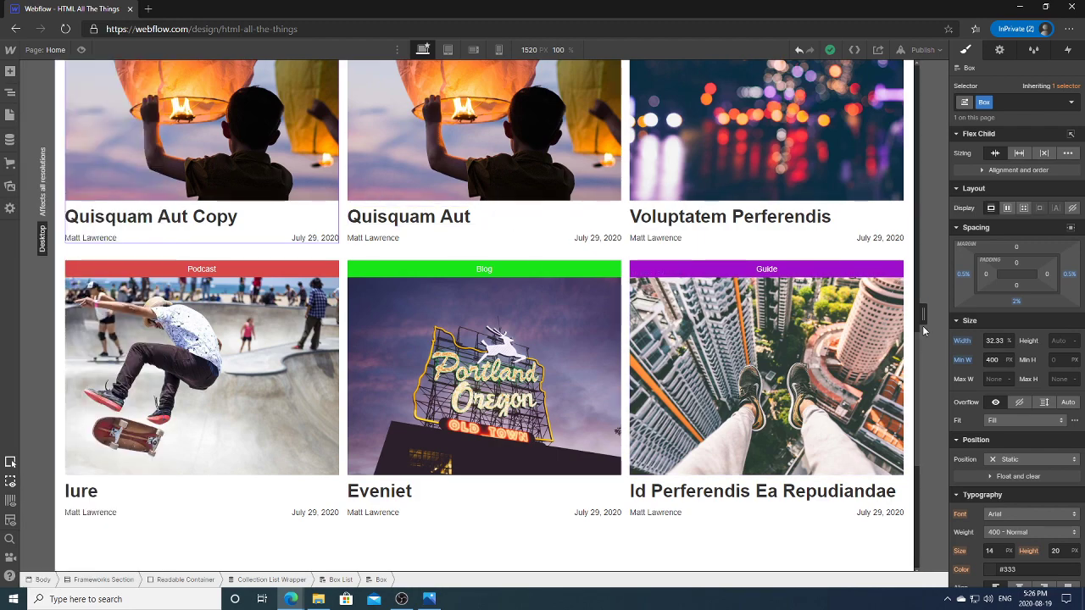
{"action": "left_click_drag", "start_coordinate": [923, 326], "coordinate": [812, 315]}
Select the Quisquam Aut Copy card title and bring up its 32 px font size.
{"action": "scroll", "coordinate": [788, 382], "scroll_direction": "down", "scroll_amount": 4}
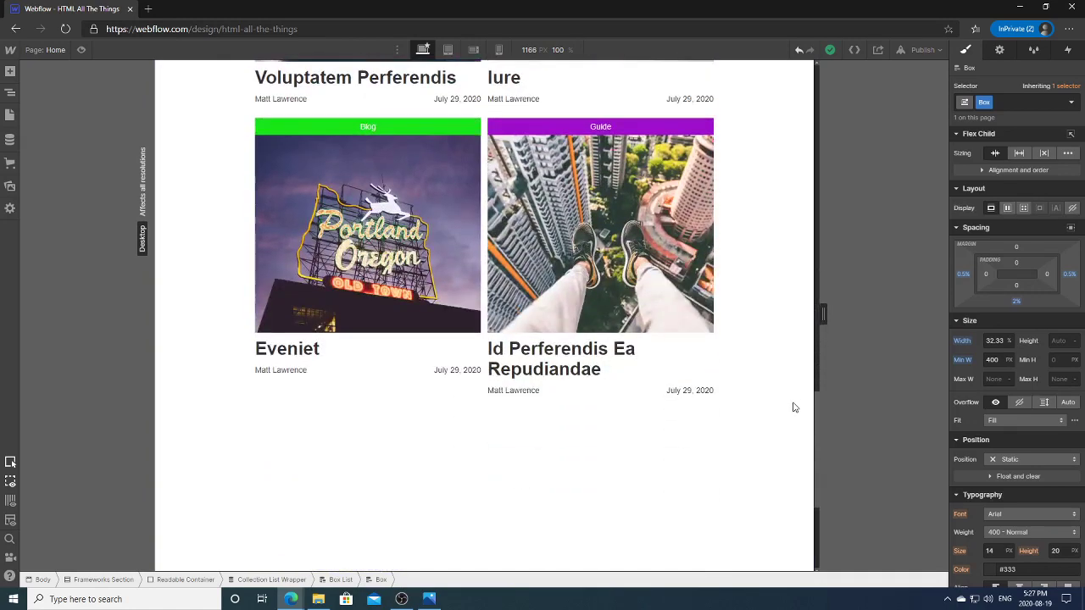
{"action": "scroll", "coordinate": [798, 392], "scroll_direction": "up", "scroll_amount": 1}
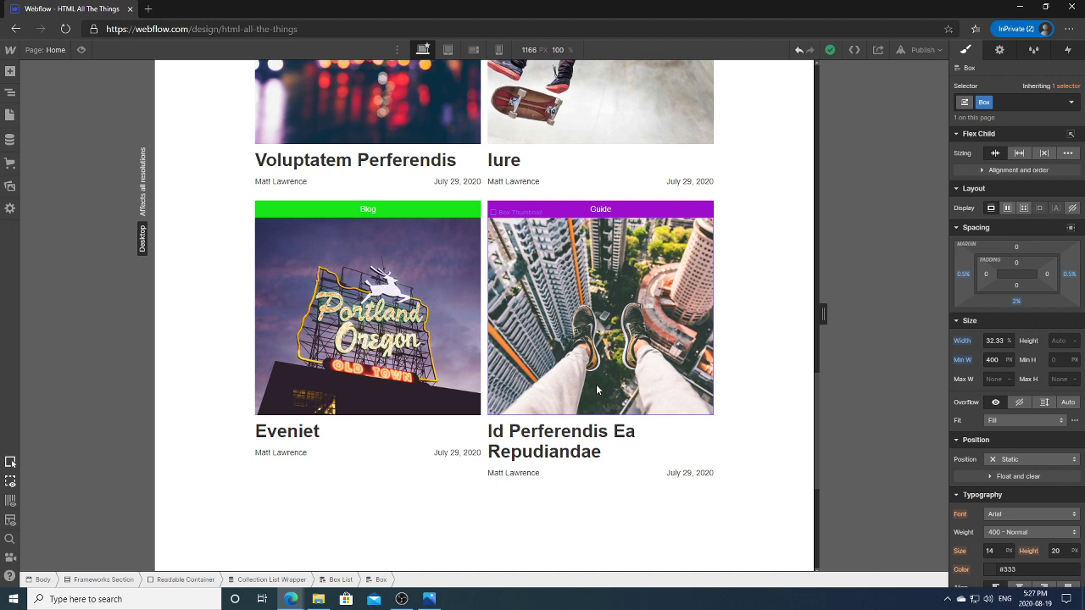
{"action": "left_click", "coordinate": [534, 430]}
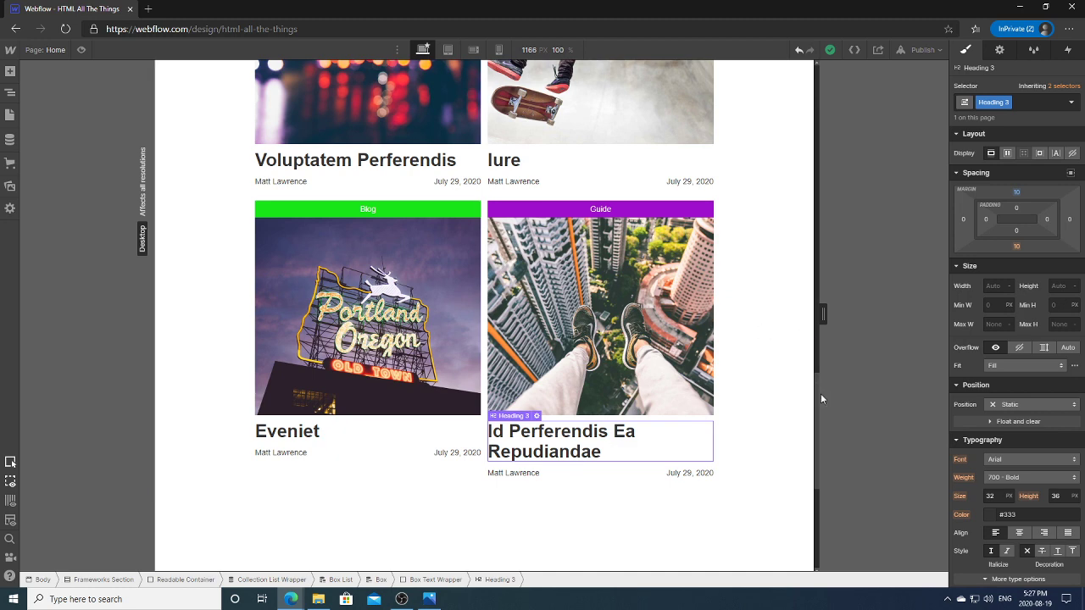
{"action": "scroll", "coordinate": [819, 381], "scroll_direction": "up", "scroll_amount": 3}
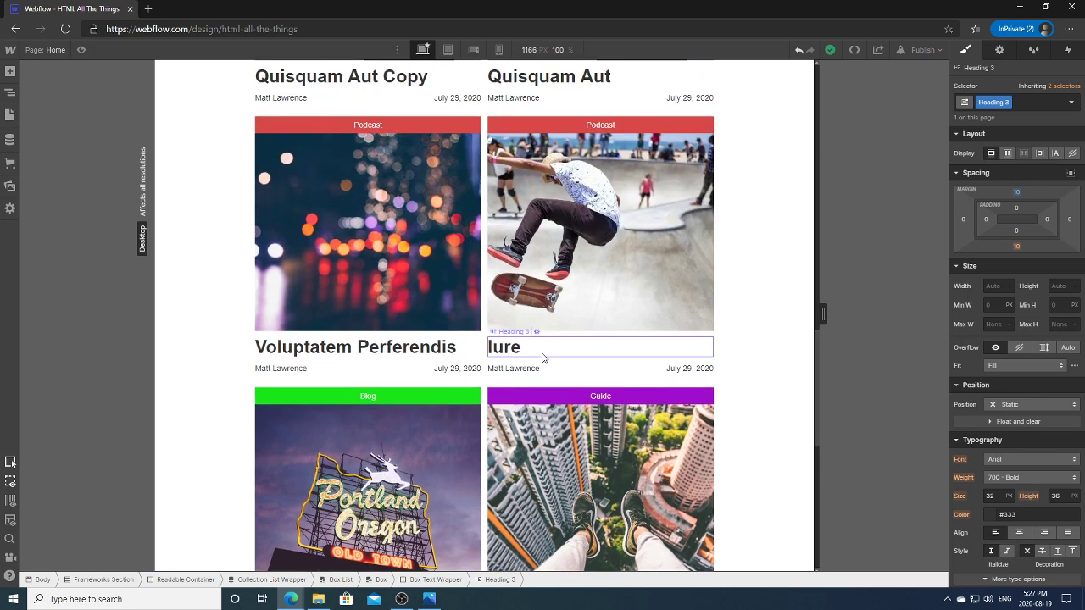
{"action": "left_click_drag", "start_coordinate": [818, 359], "coordinate": [818, 359]}
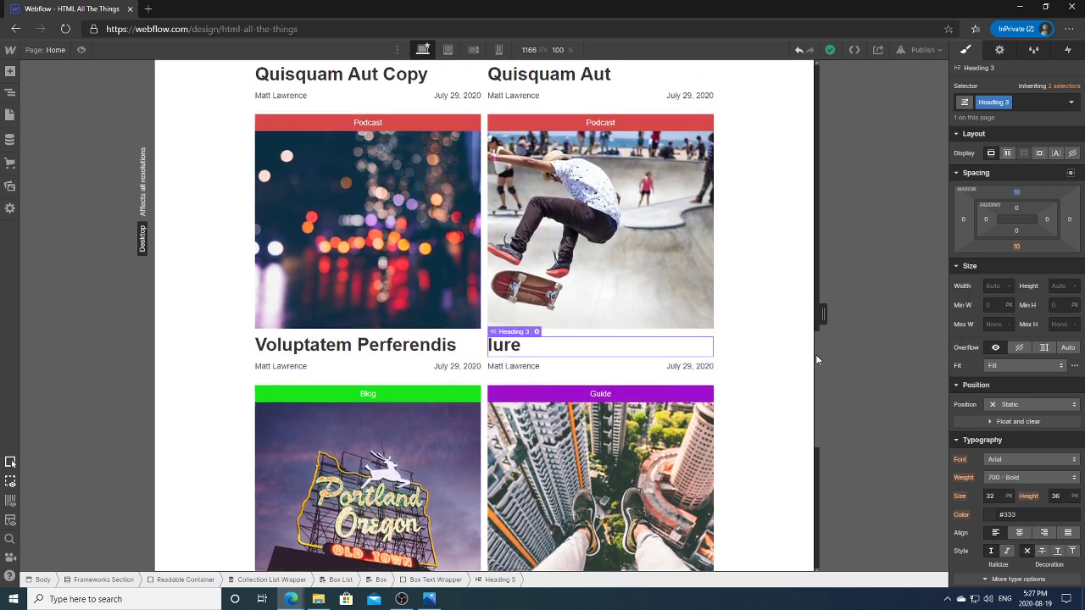
{"action": "scroll", "coordinate": [817, 365], "scroll_direction": "down", "scroll_amount": 3}
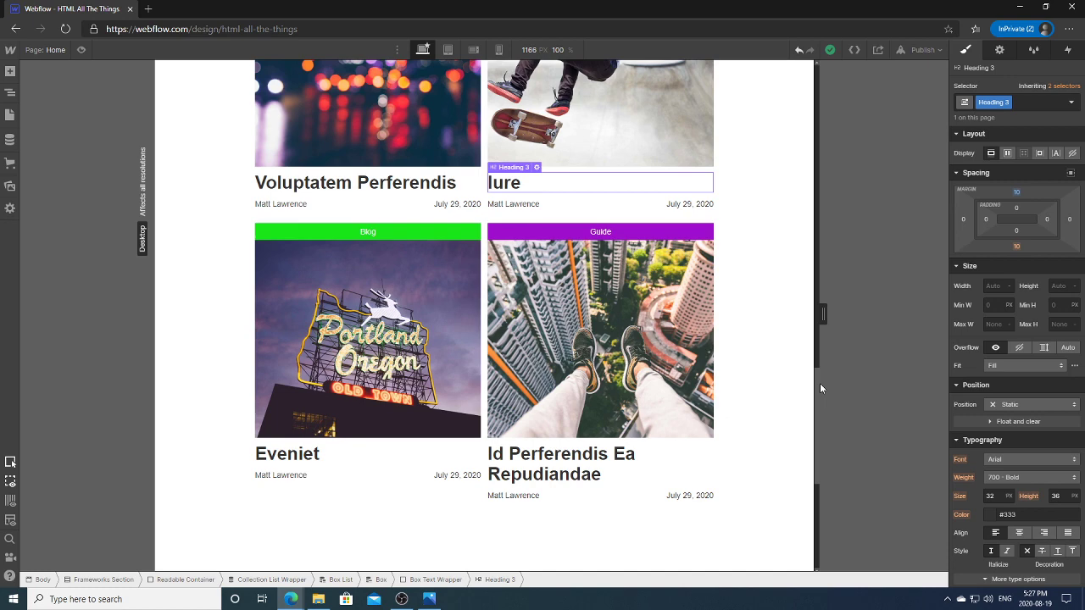
{"action": "left_click_drag", "start_coordinate": [819, 383], "coordinate": [819, 318]}
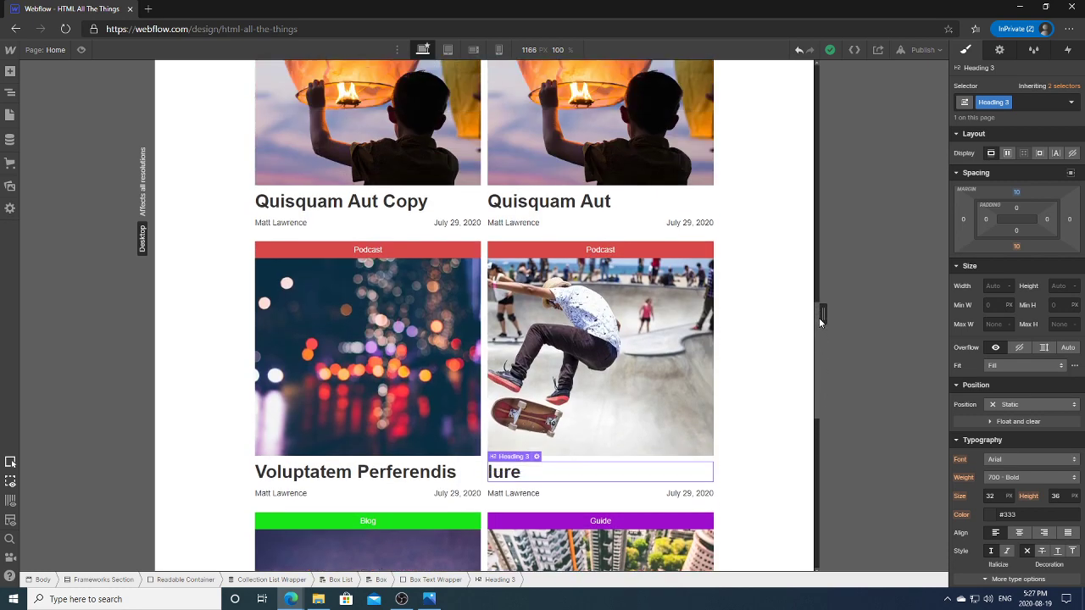
{"action": "left_click", "coordinate": [454, 205]}
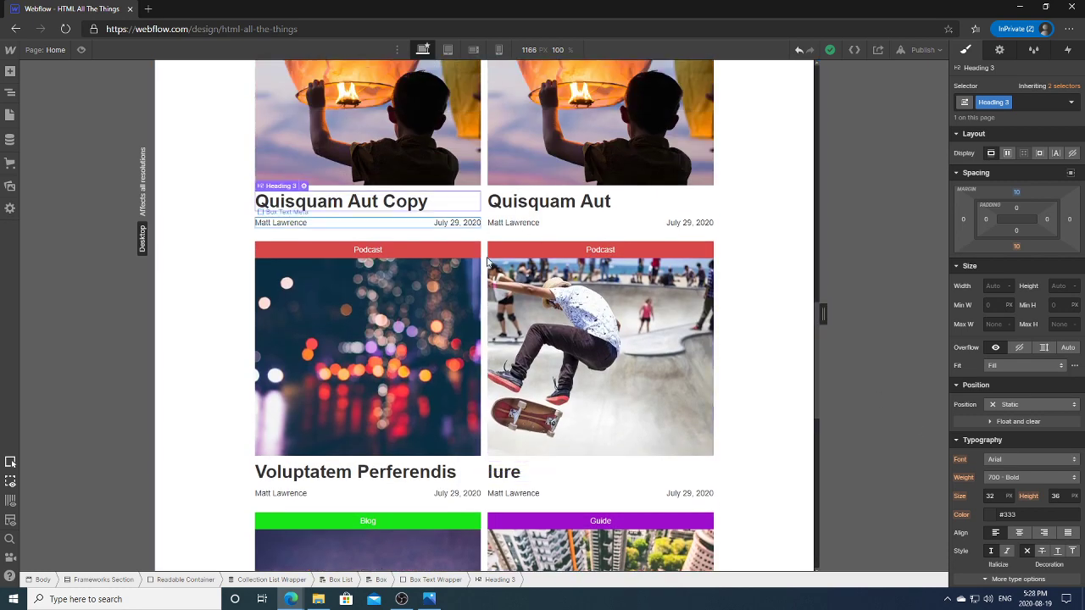
{"action": "left_click", "coordinate": [1006, 493]}
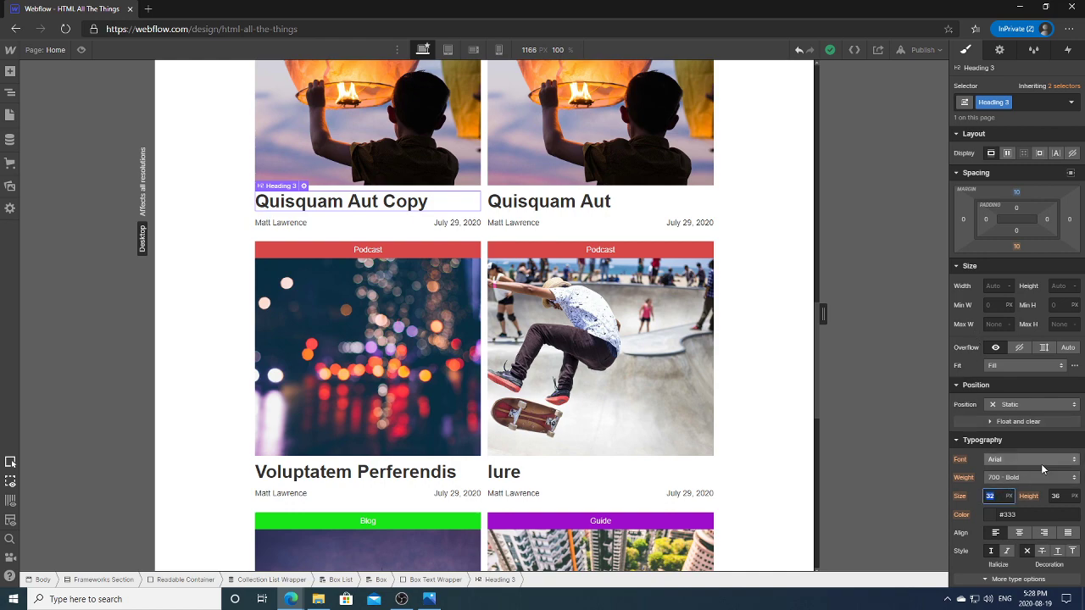
Set the Community Spotlight 50 Width Heading font size to 35 px.
{"action": "scroll", "coordinate": [824, 292], "scroll_direction": "up", "scroll_amount": 10}
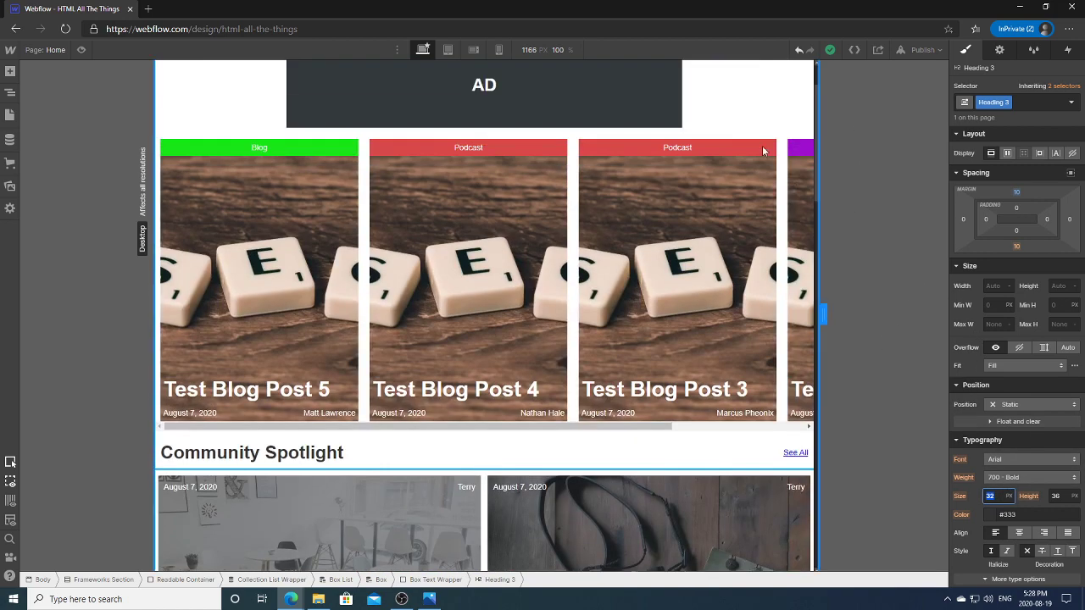
{"action": "left_click", "coordinate": [271, 395]}
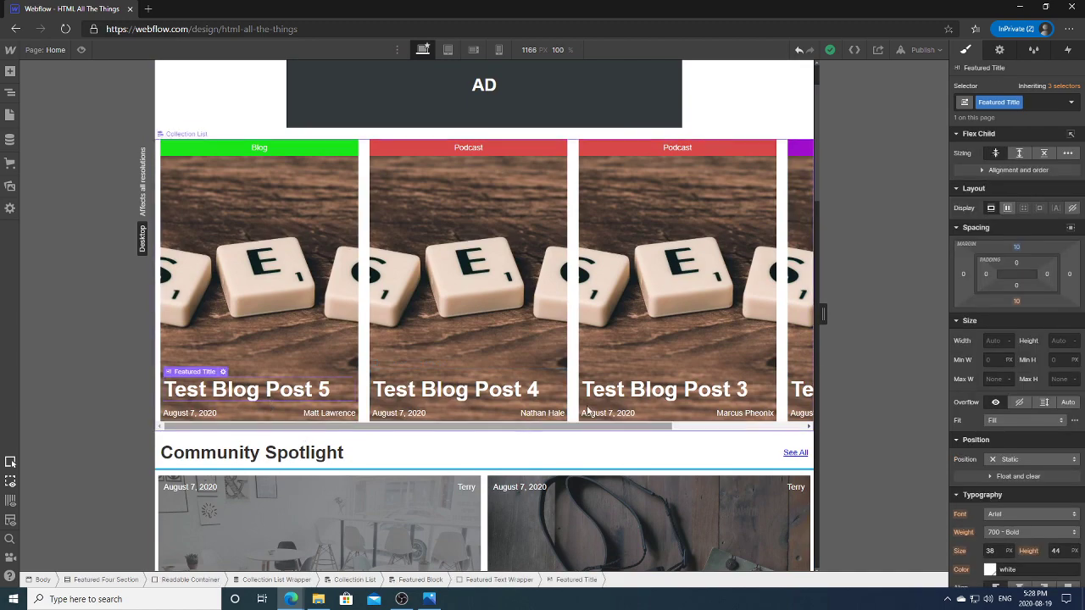
{"action": "scroll", "coordinate": [815, 203], "scroll_direction": "down", "scroll_amount": 1}
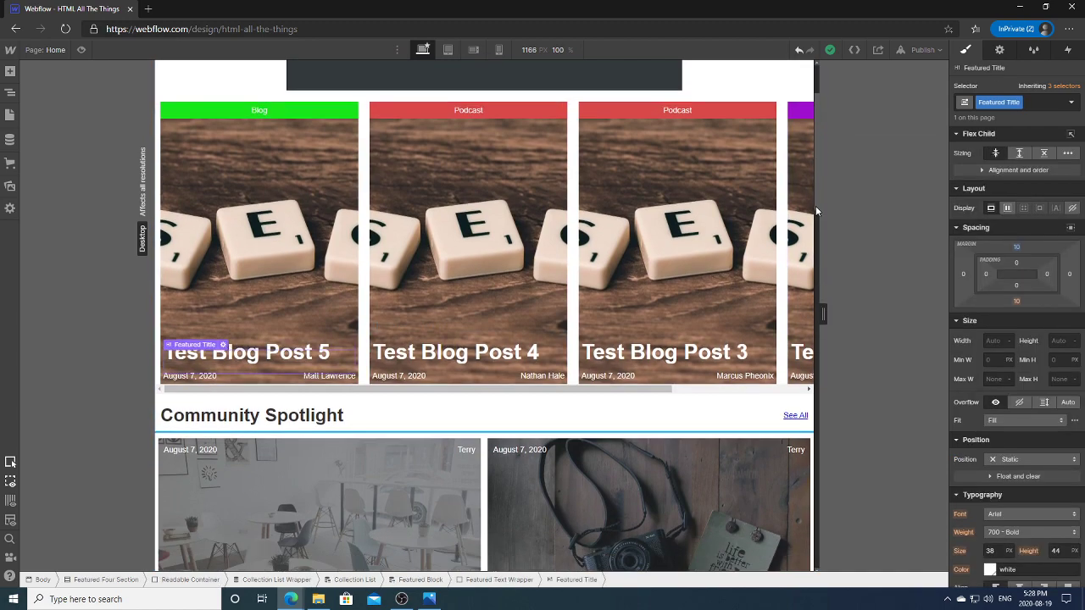
{"action": "scroll", "coordinate": [816, 211], "scroll_direction": "down", "scroll_amount": 4}
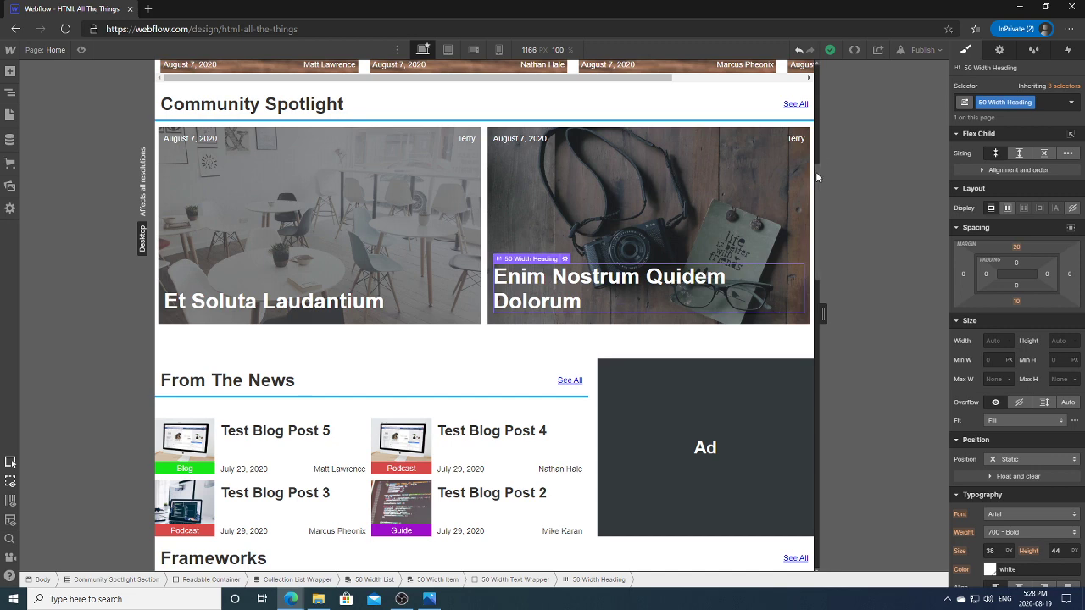
{"action": "left_click_drag", "start_coordinate": [818, 173], "coordinate": [819, 176]}
{"action": "left_click", "coordinate": [318, 286]}
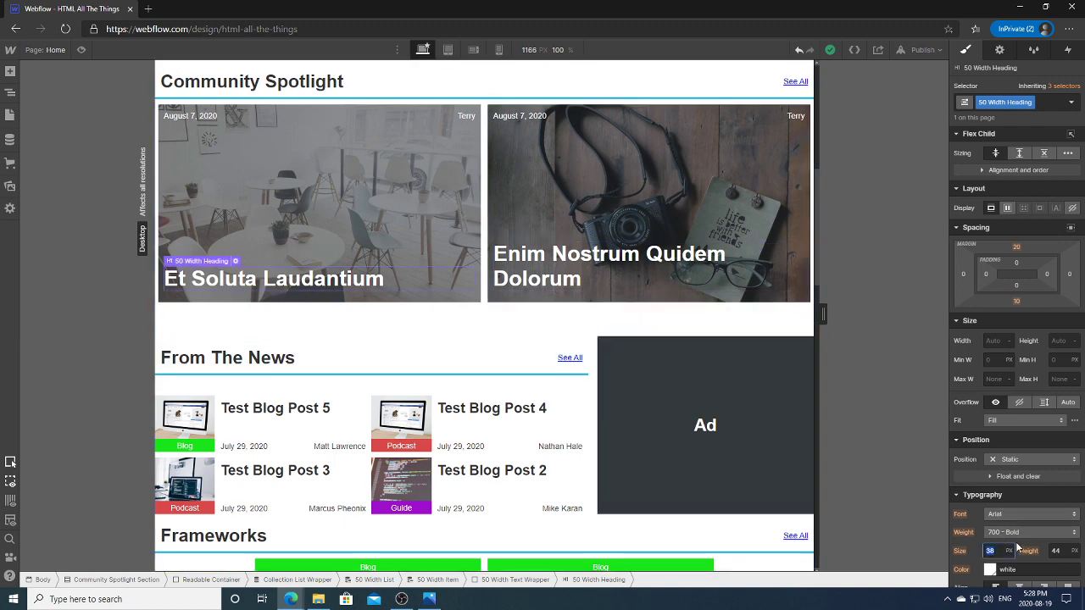
{"action": "key", "text": "Return"}
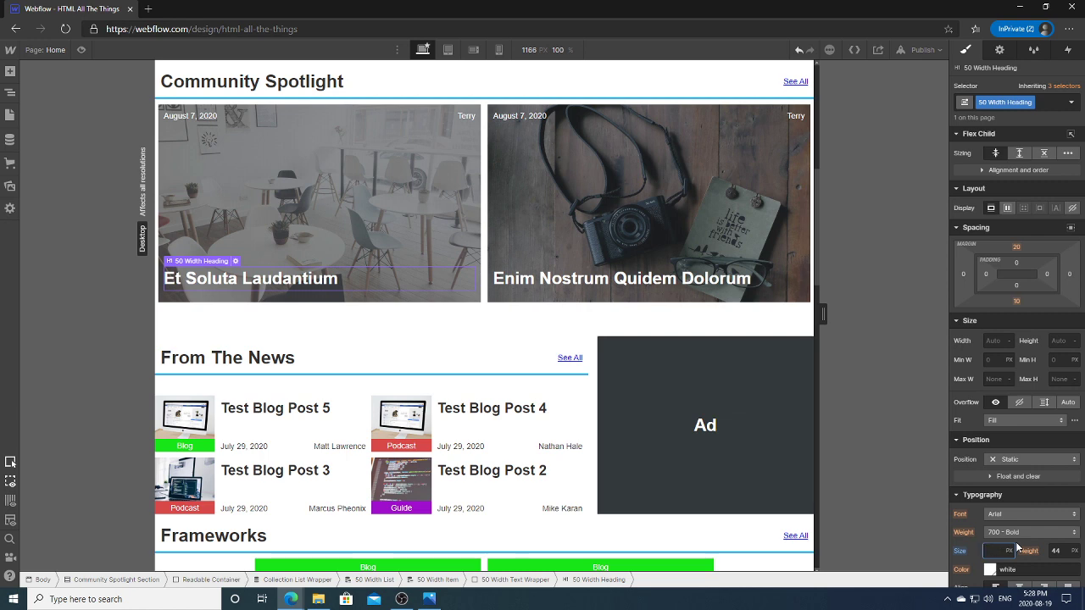
{"action": "type", "text": "35"}
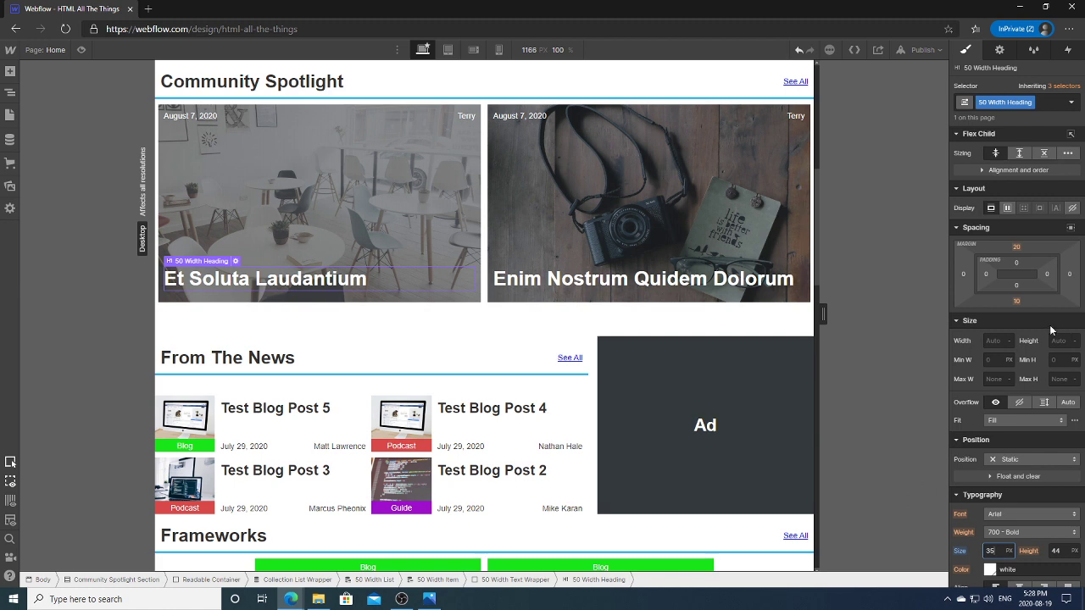
Give the spotlight heading a 5 px bottom margin.
{"action": "left_click", "coordinate": [1017, 301]}
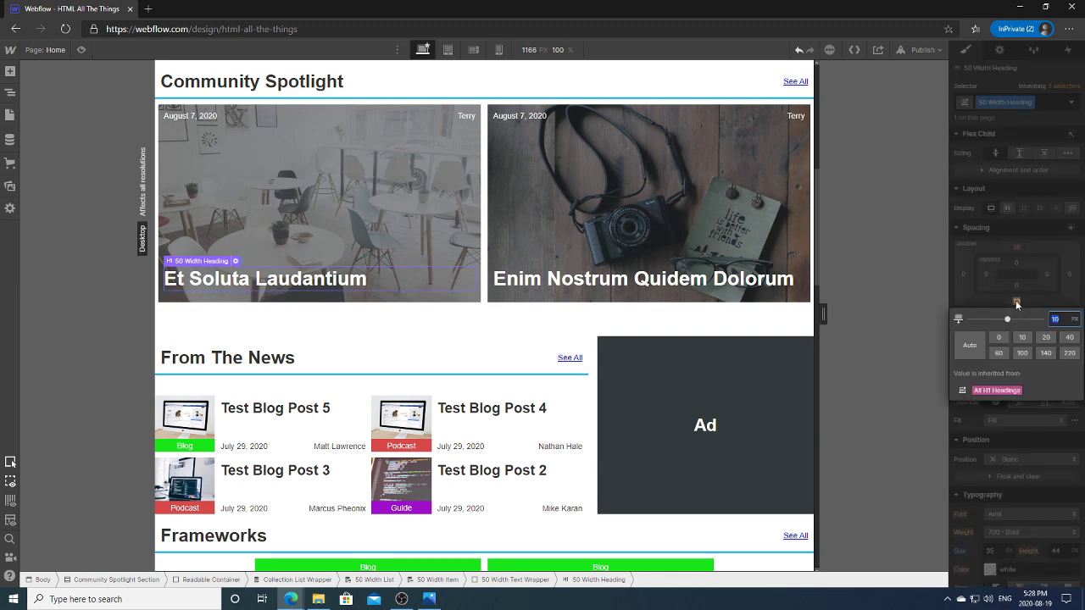
{"action": "type", "text": "5"}
{"action": "key", "text": "Return"}
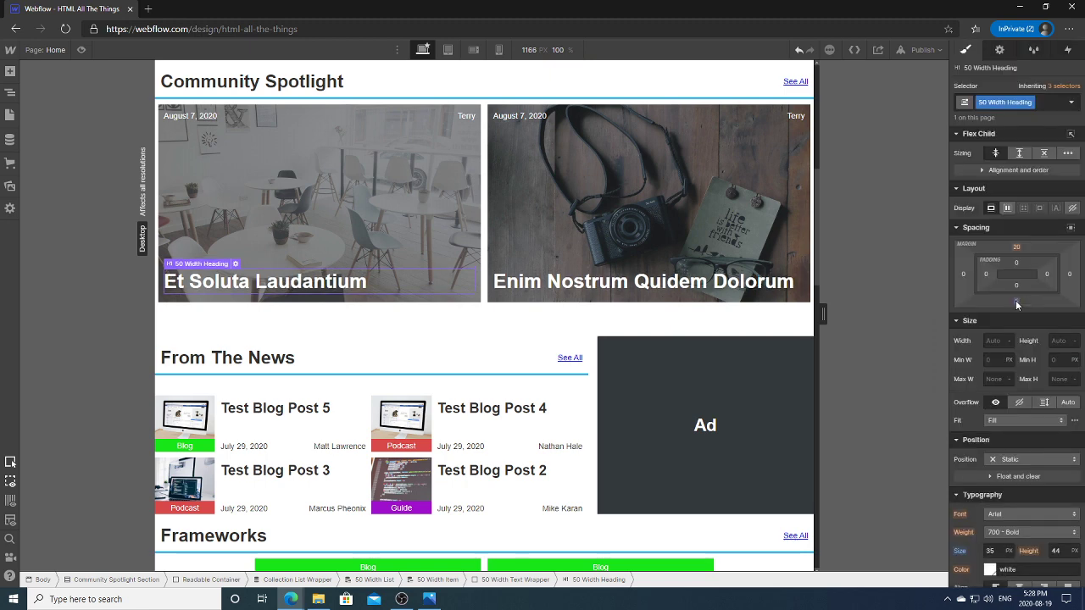
Change the heading's bottom margin to 0, then select the 50 Width Text Wrapper.
{"action": "left_click", "coordinate": [578, 120]}
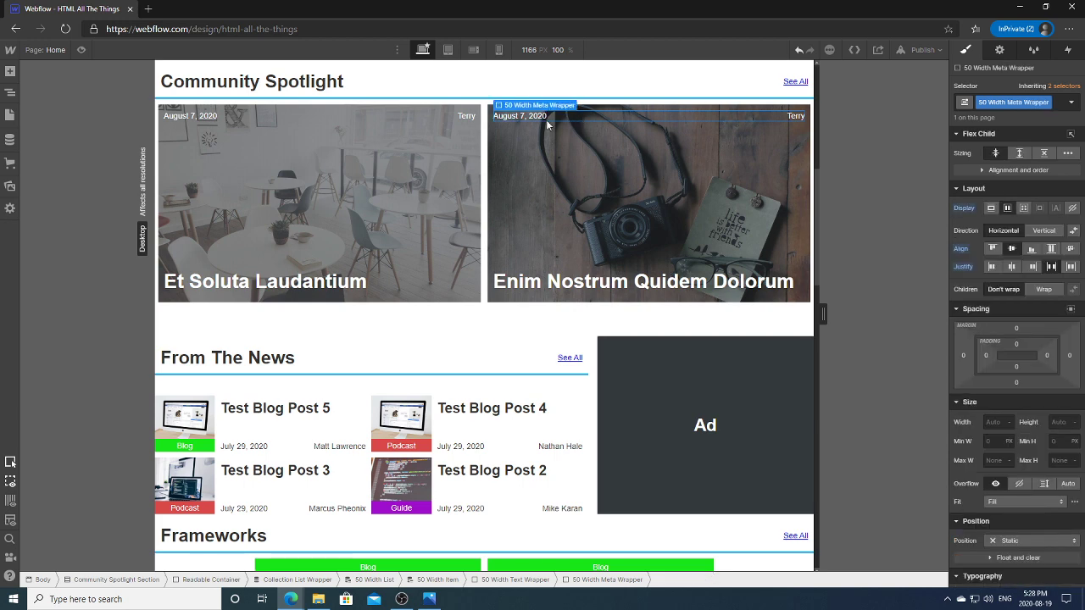
{"action": "left_click", "coordinate": [629, 221]}
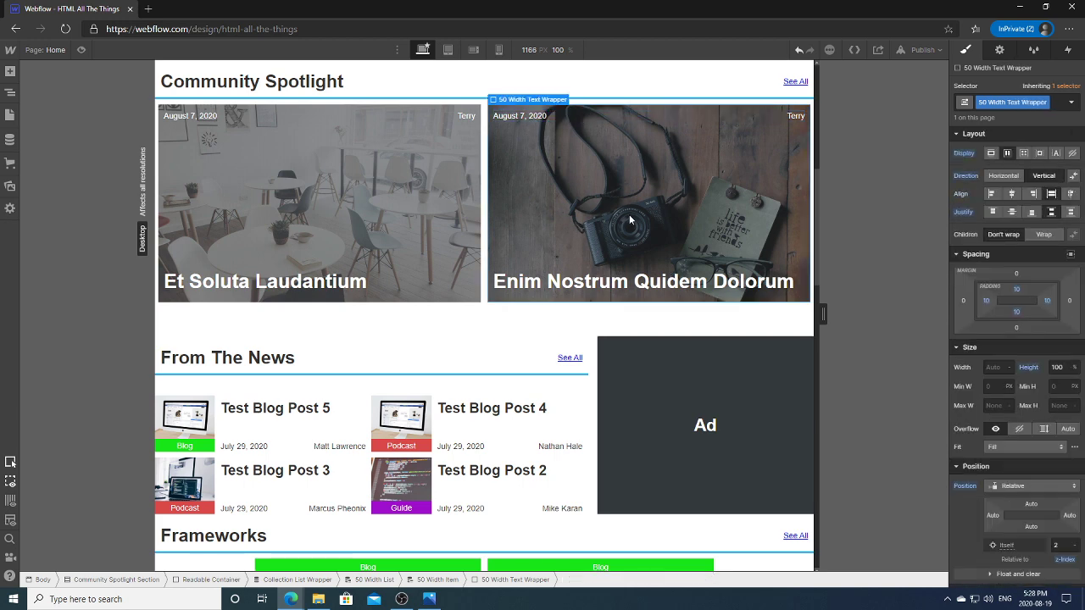
{"action": "left_click", "coordinate": [582, 279]}
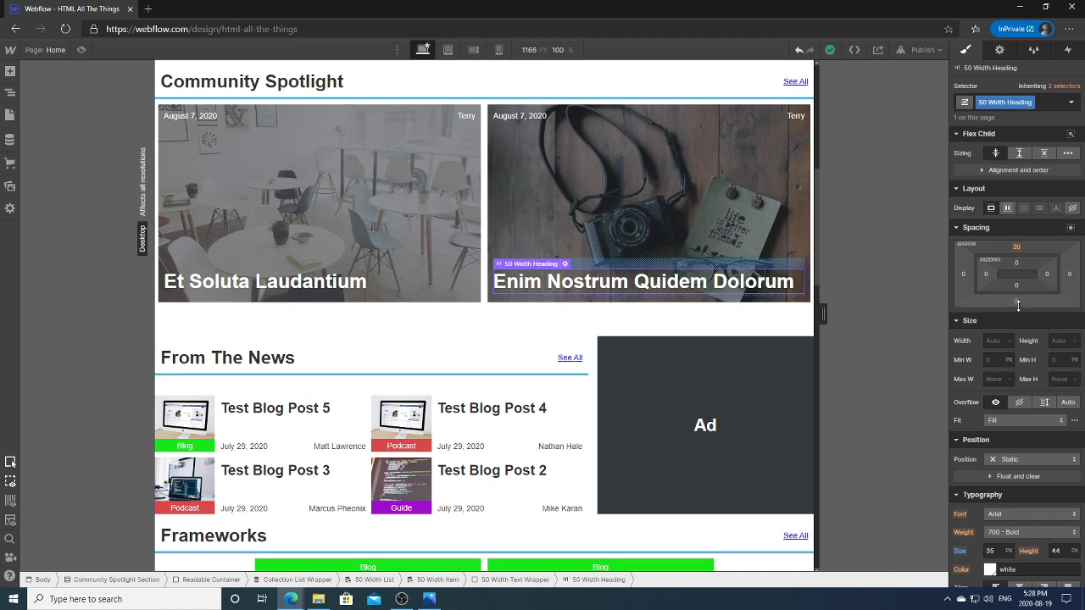
{"action": "left_click", "coordinate": [1018, 303]}
{"action": "type", "text": "0"}
{"action": "key", "text": "Return"}
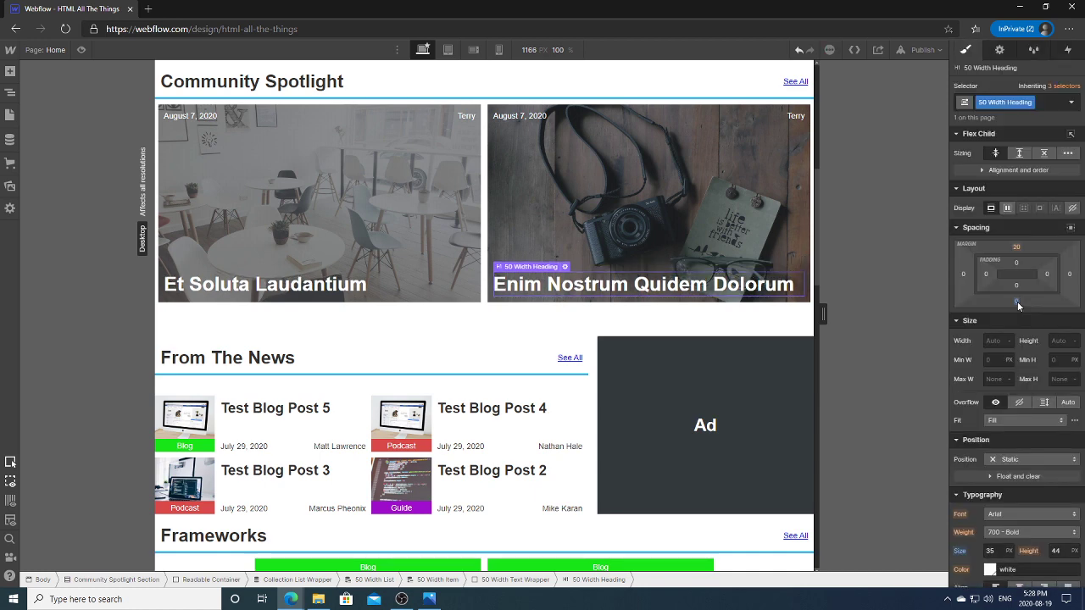
{"action": "left_click", "coordinate": [663, 226]}
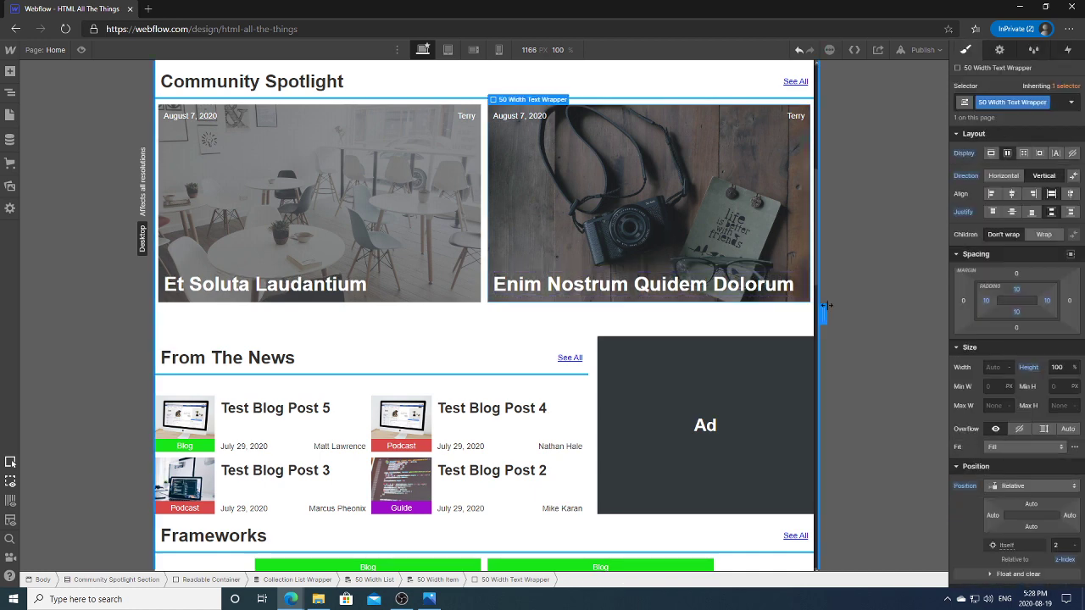
{"action": "left_click_drag", "start_coordinate": [814, 274], "coordinate": [813, 365]}
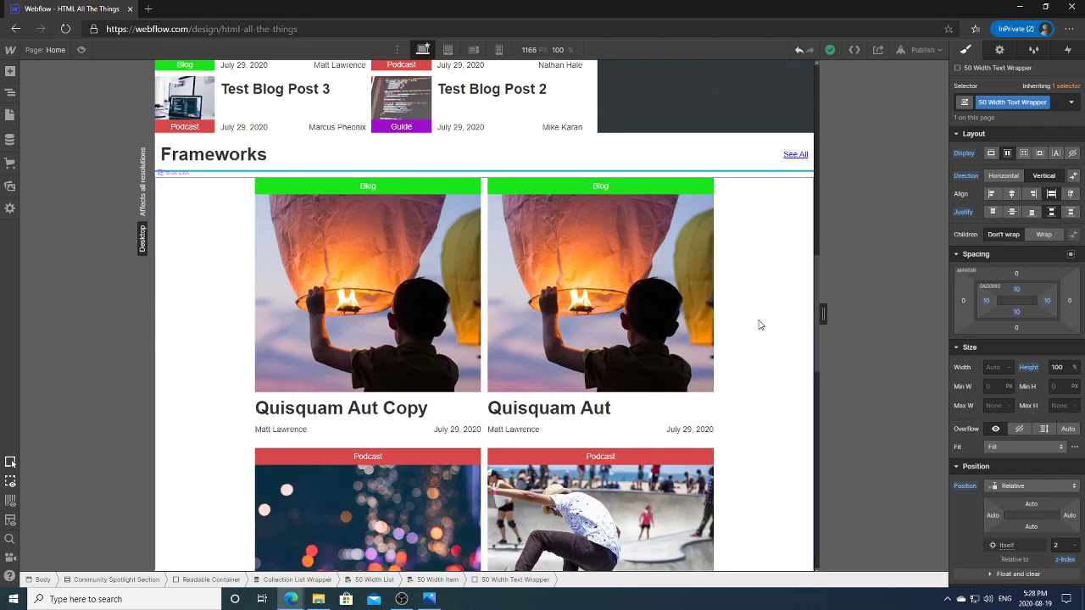
Select the Frameworks Readable Container in the Navigator and widen the canvas to about 1458 px.
{"action": "left_click", "coordinate": [790, 348]}
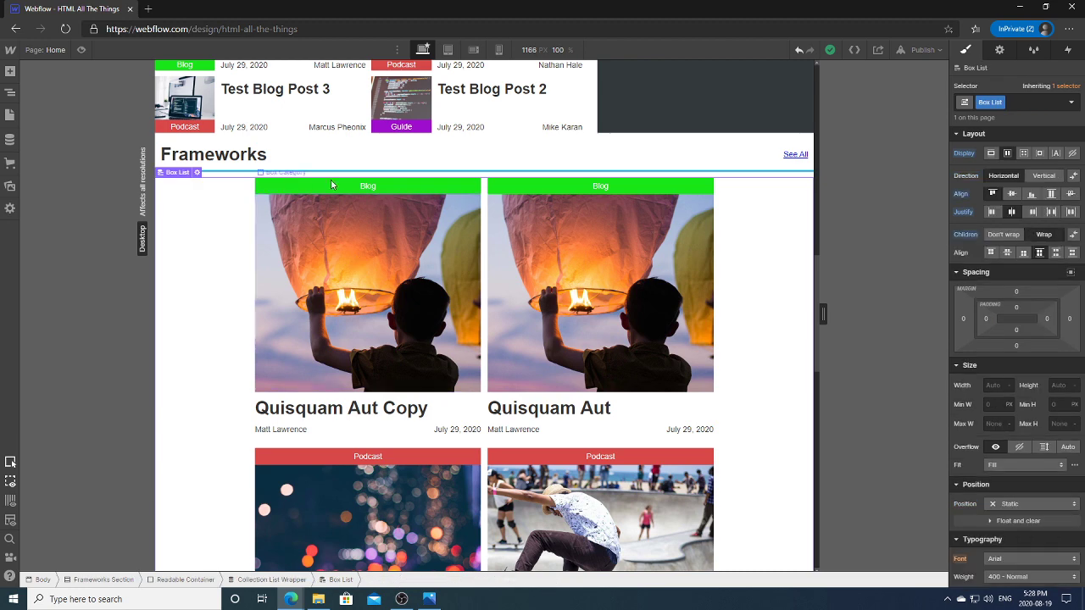
{"action": "left_click", "coordinate": [11, 93]}
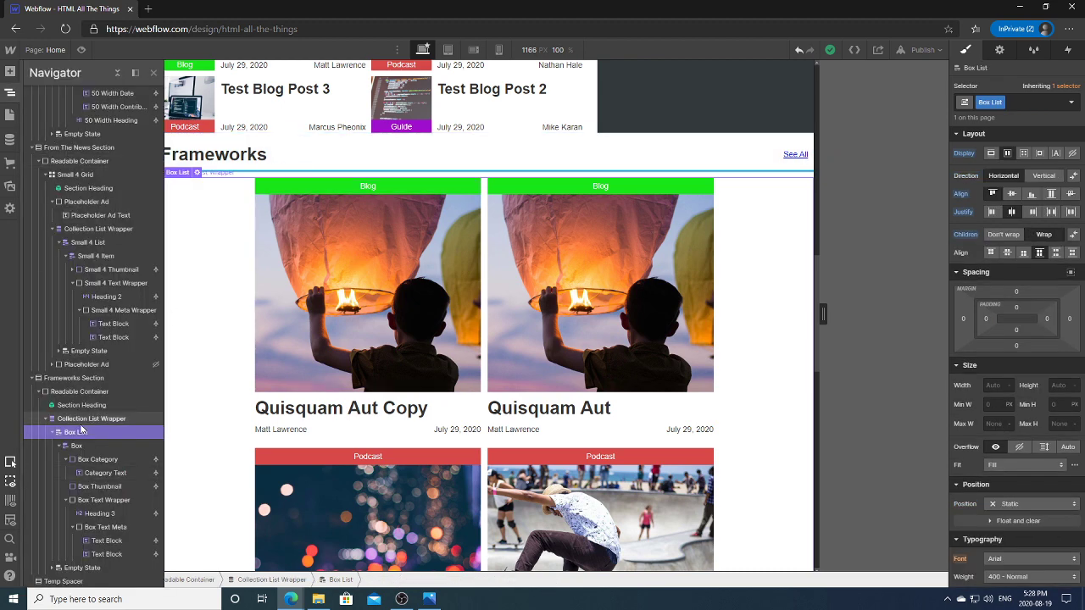
{"action": "left_click", "coordinate": [68, 406]}
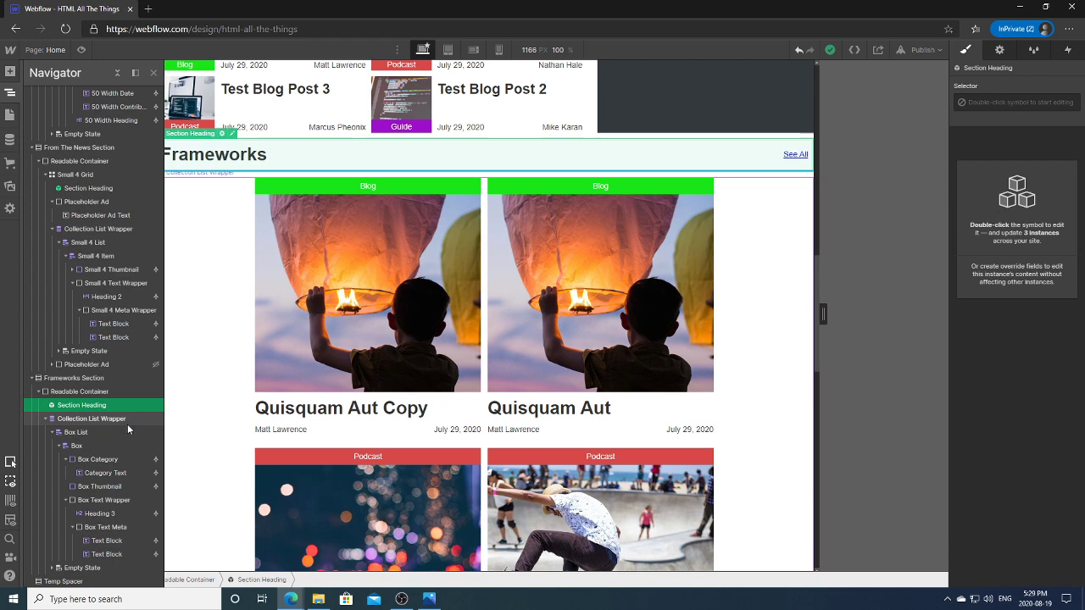
{"action": "left_click", "coordinate": [61, 394]}
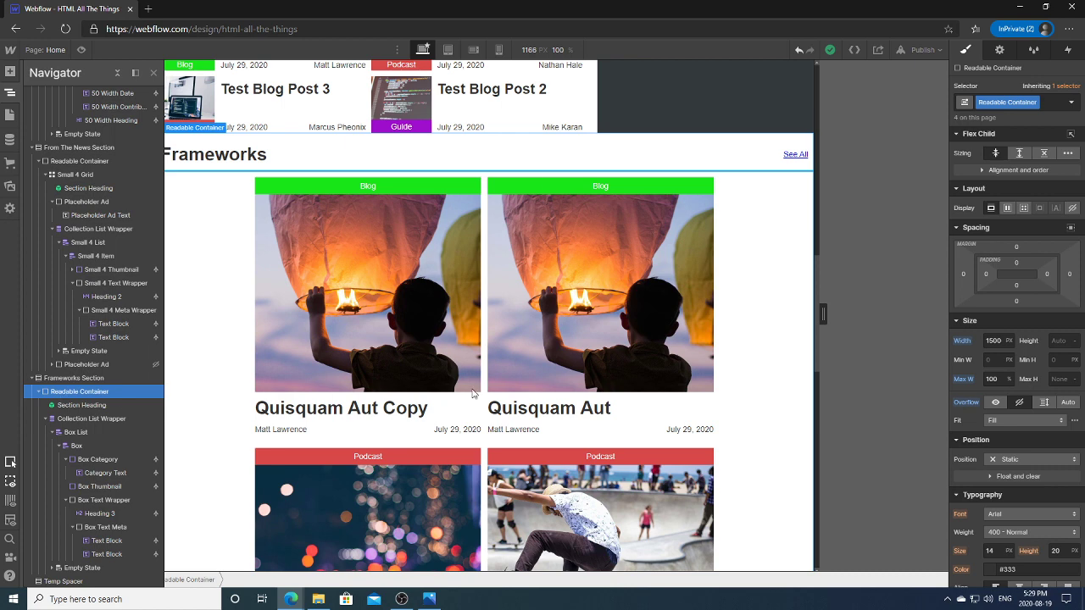
{"action": "left_click_drag", "start_coordinate": [823, 316], "coordinate": [896, 295]}
Preview the Frameworks cards at 768 px tablet width, then return to a 1624 px desktop view.
{"action": "scroll", "coordinate": [898, 386], "scroll_direction": "down", "scroll_amount": 5}
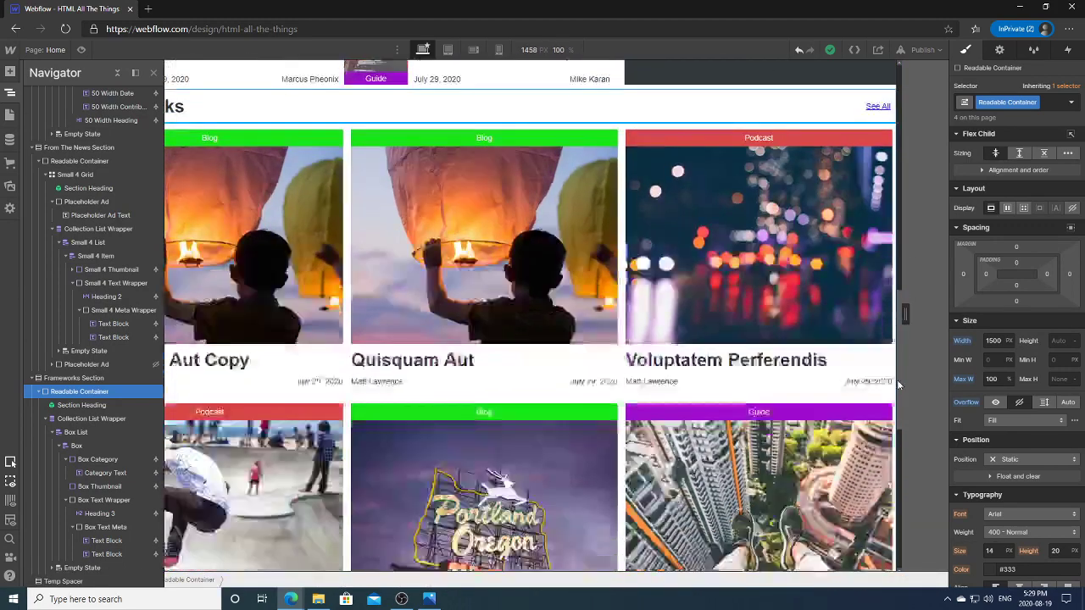
{"action": "scroll", "coordinate": [898, 386], "scroll_direction": "down", "scroll_amount": 2}
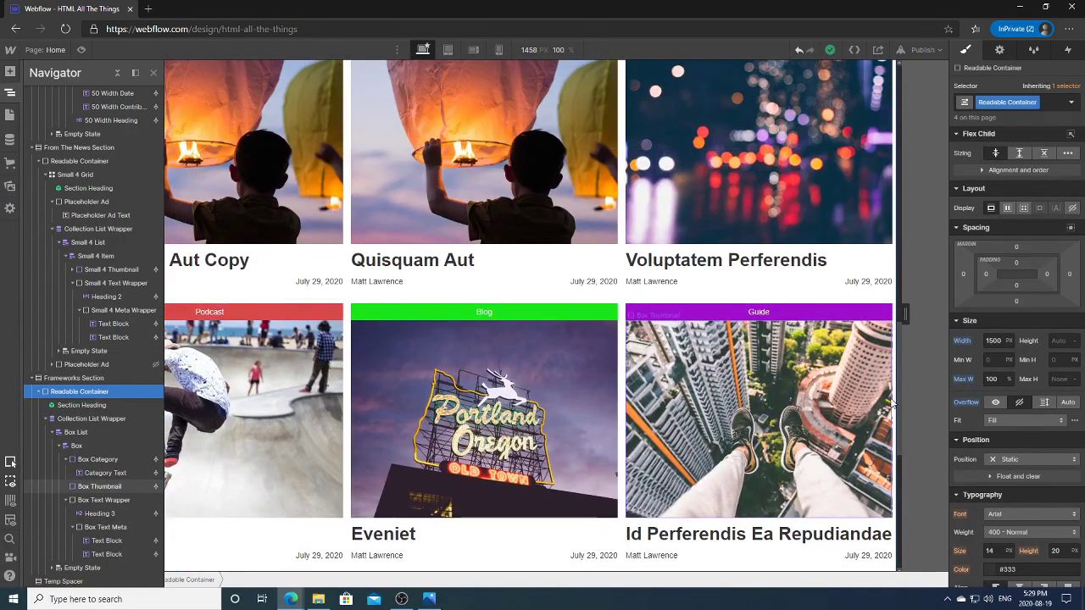
{"action": "left_click", "coordinate": [448, 49]}
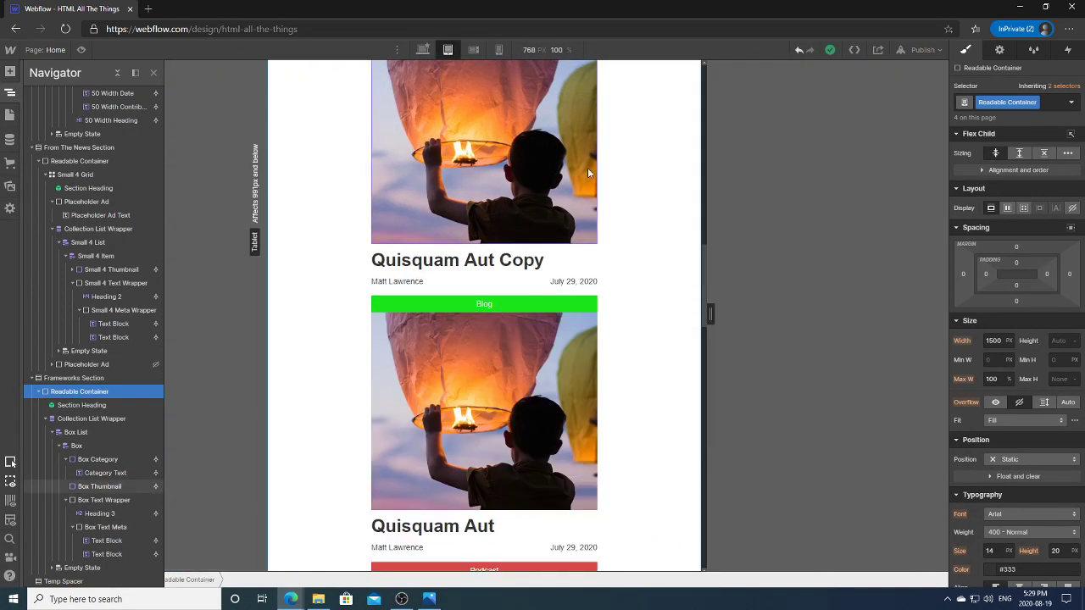
{"action": "scroll", "coordinate": [701, 283], "scroll_direction": "up", "scroll_amount": 5}
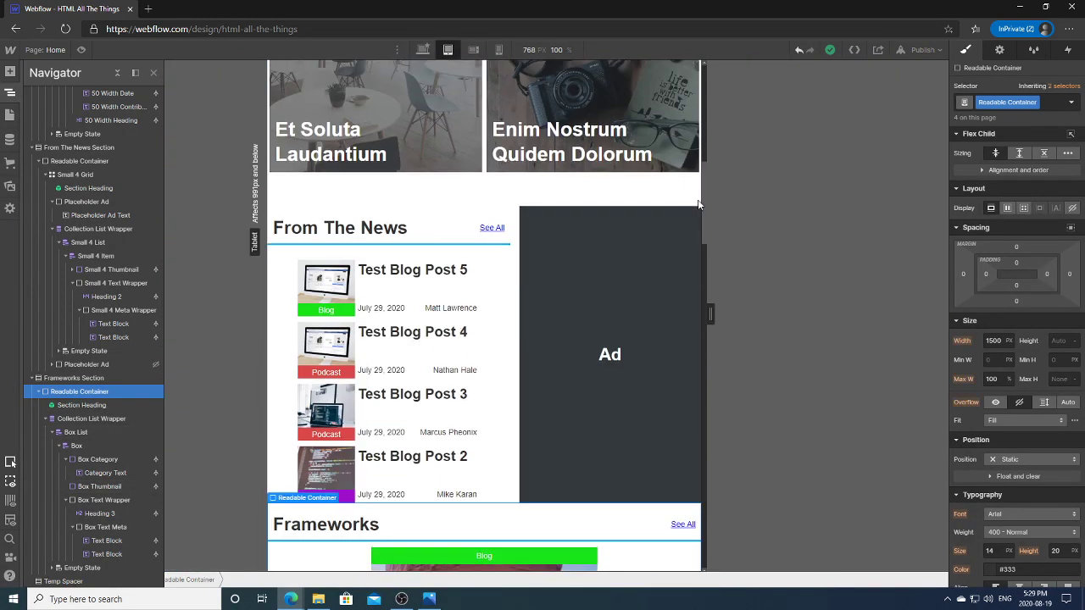
{"action": "scroll", "coordinate": [699, 212], "scroll_direction": "down", "scroll_amount": 2}
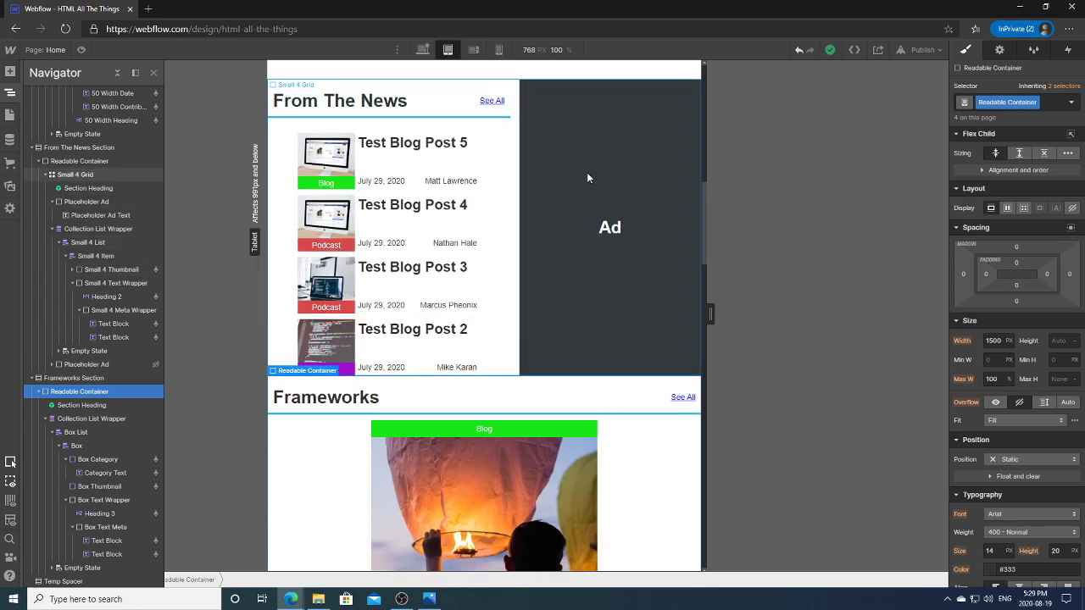
{"action": "left_click", "coordinate": [422, 49]}
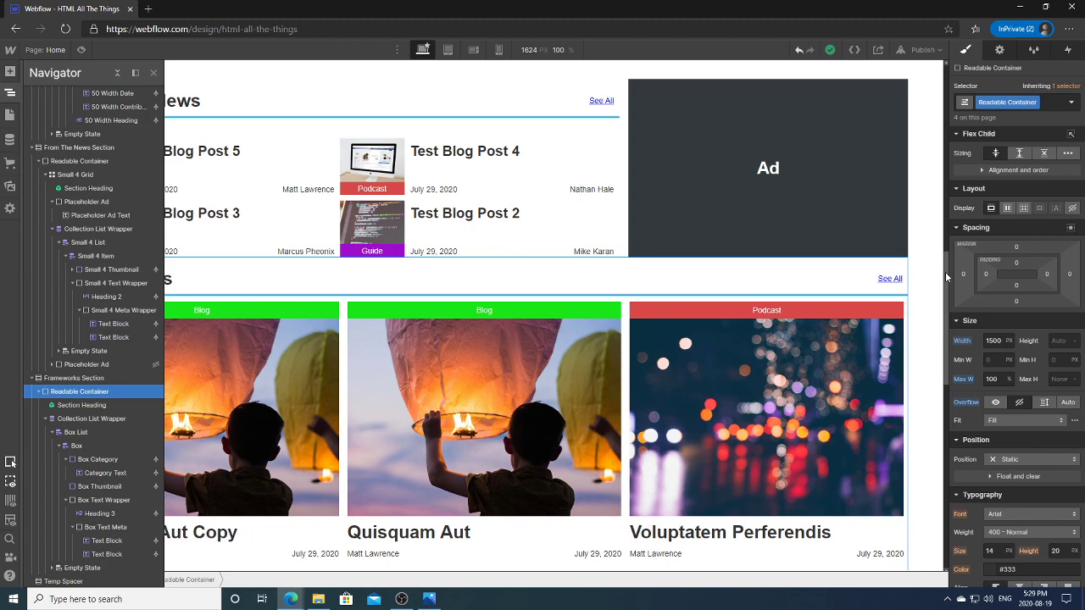
{"action": "left_click_drag", "start_coordinate": [946, 277], "coordinate": [946, 322]}
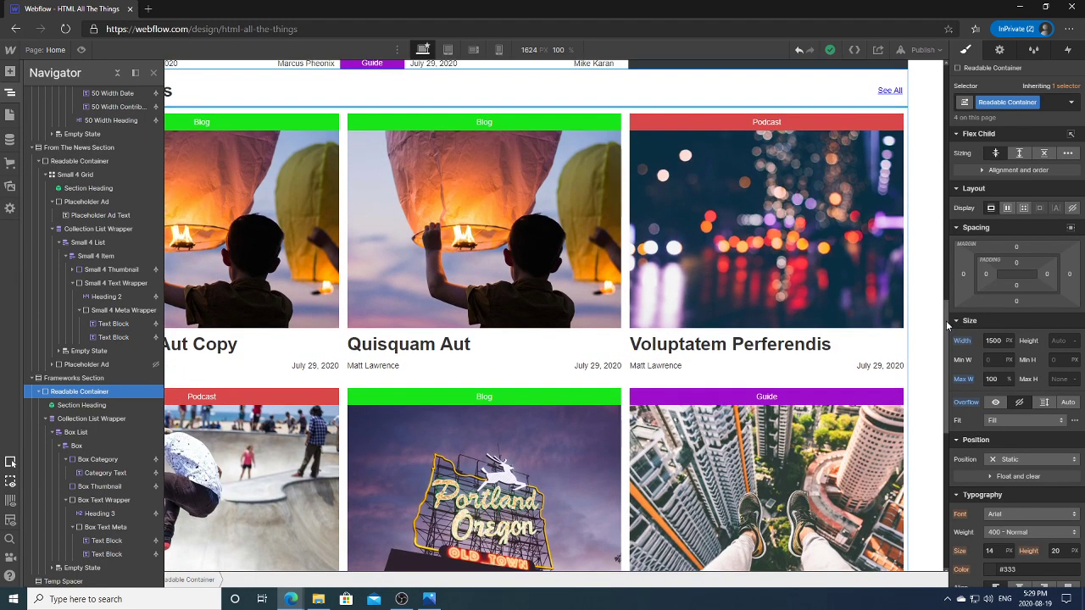
{"action": "scroll", "coordinate": [948, 325], "scroll_direction": "down", "scroll_amount": 1}
Set the Heading 3 Frameworks card titles to 30 px size with a 30 px line height.
{"action": "left_click", "coordinate": [479, 295]}
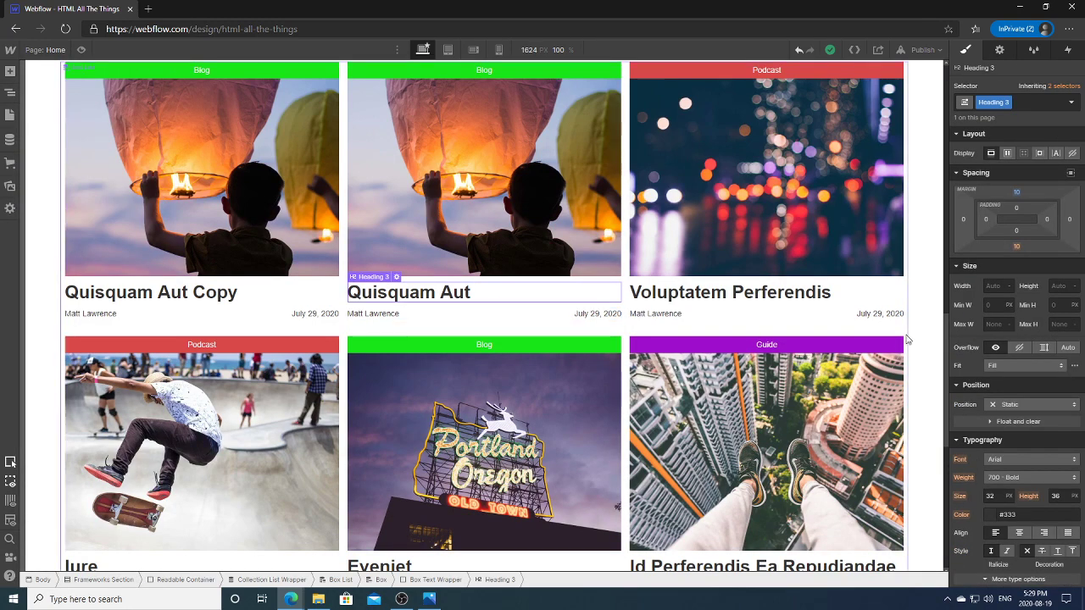
{"action": "scroll", "coordinate": [539, 350], "scroll_direction": "down", "scroll_amount": 5}
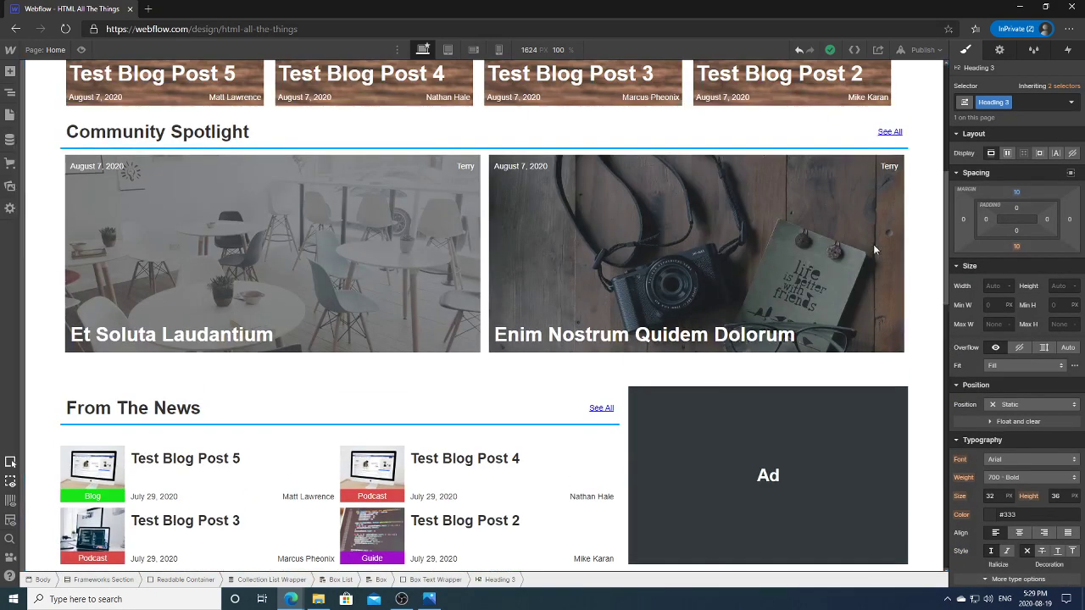
{"action": "left_click", "coordinate": [539, 348]}
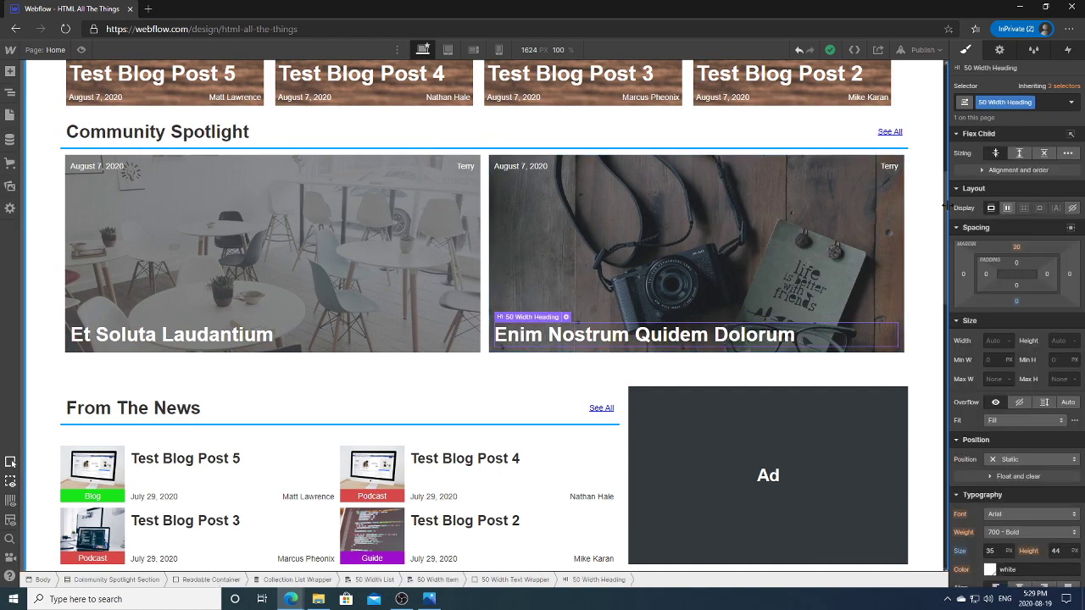
{"action": "scroll", "coordinate": [431, 141], "scroll_direction": "up", "scroll_amount": 5}
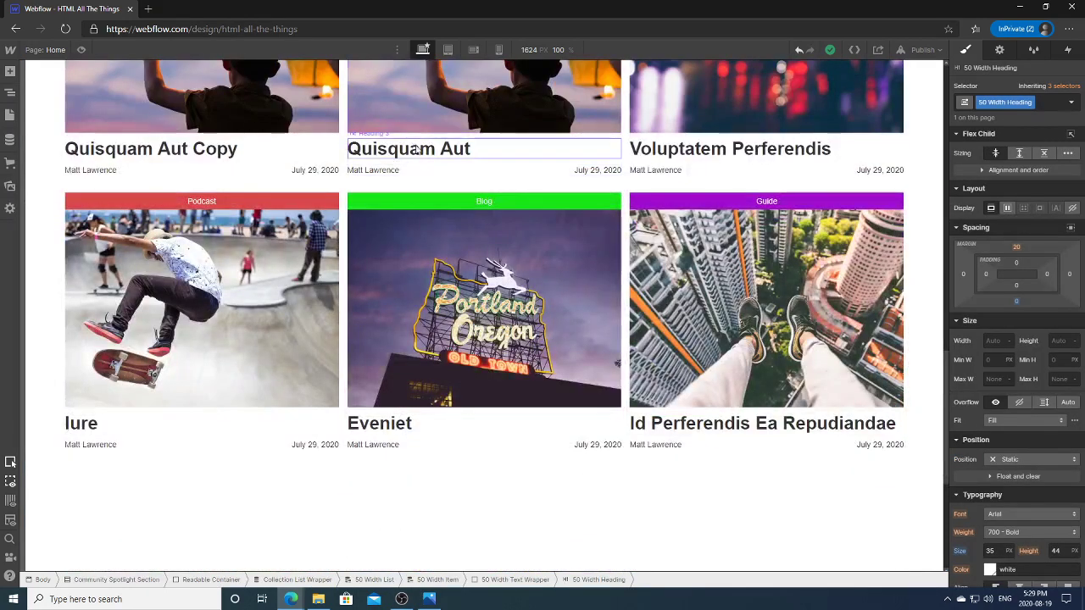
{"action": "left_click", "coordinate": [417, 149]}
{"action": "left_click", "coordinate": [998, 495]}
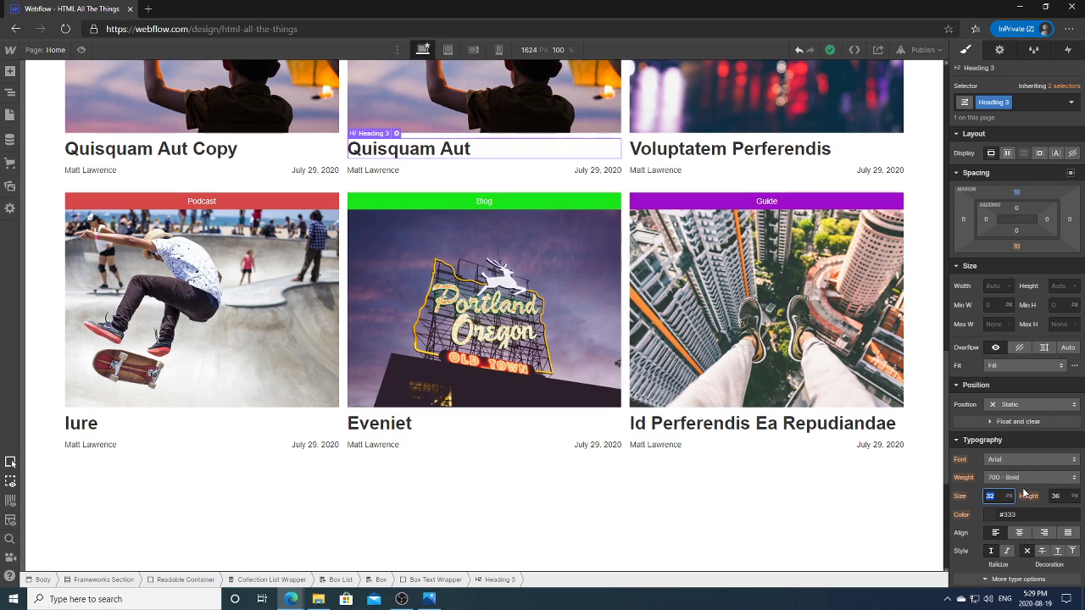
{"action": "type", "text": "30"}
{"action": "left_click", "coordinate": [1056, 496]}
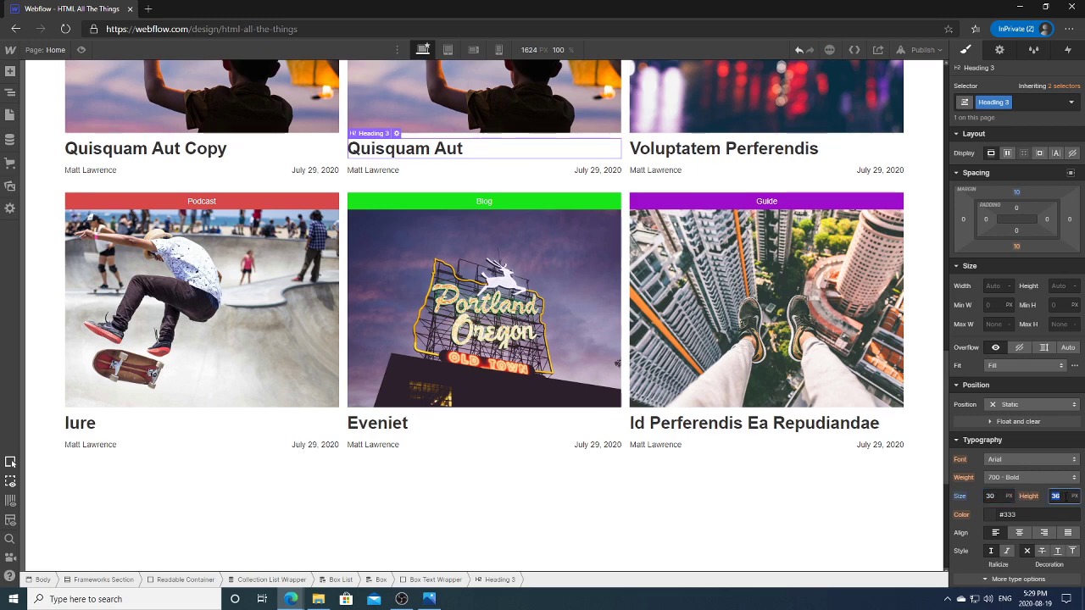
{"action": "type", "text": "30"}
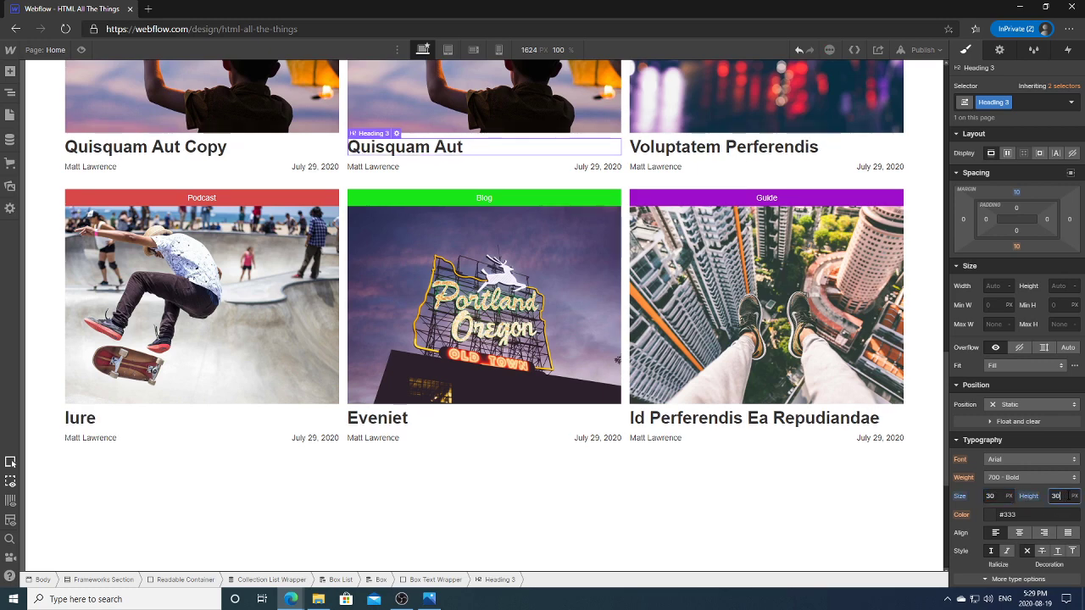
{"action": "left_click", "coordinate": [204, 152]}
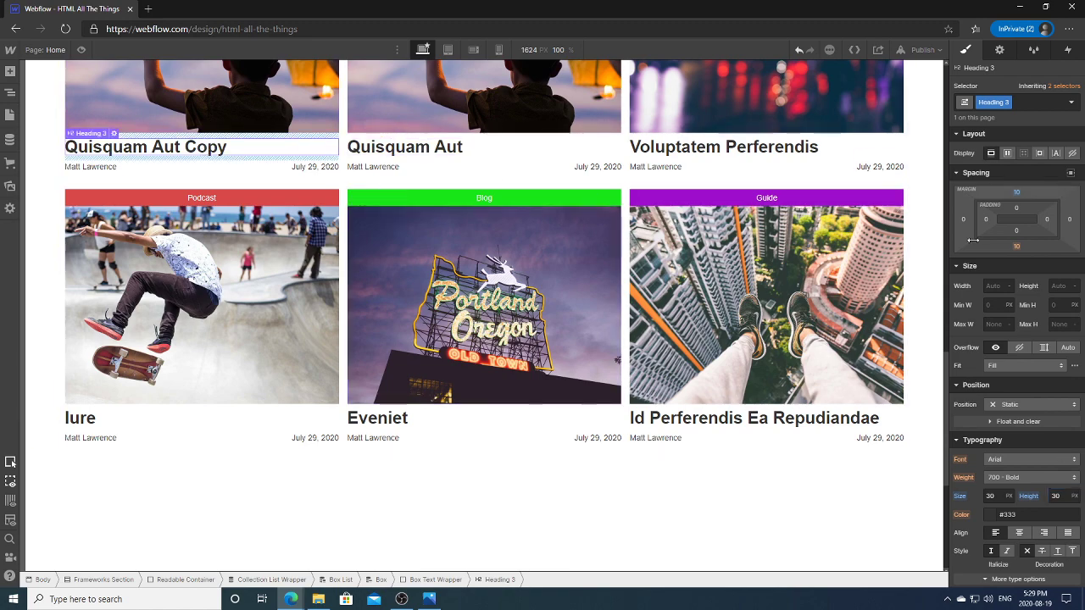
{"action": "scroll", "coordinate": [941, 370], "scroll_direction": "up", "scroll_amount": 3}
{"action": "left_click", "coordinate": [1009, 103]}
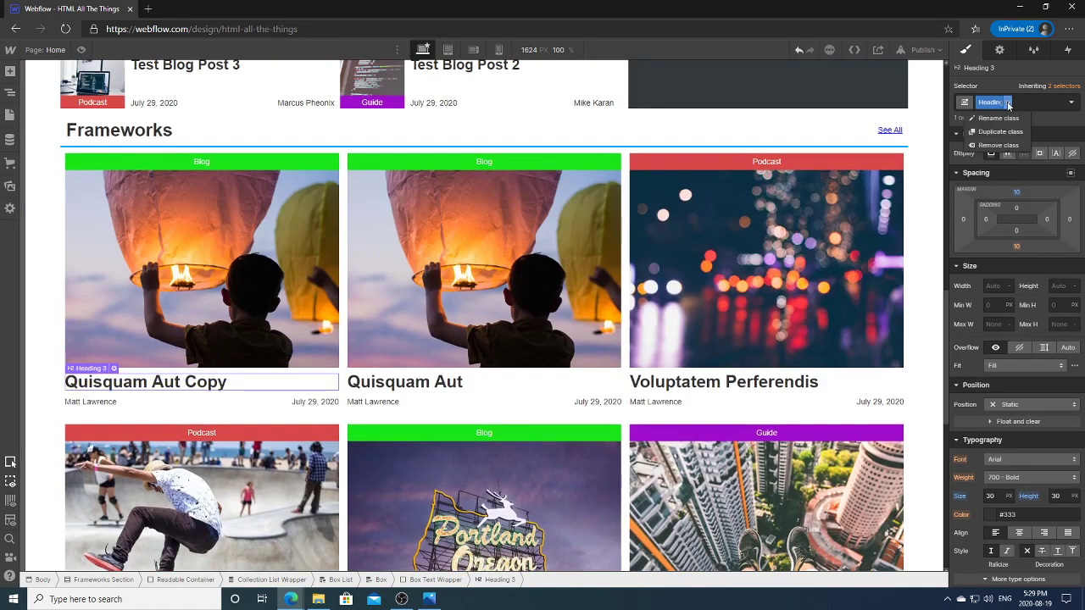
{"action": "left_click", "coordinate": [1011, 118]}
{"action": "type", "text": "Box Heading"}
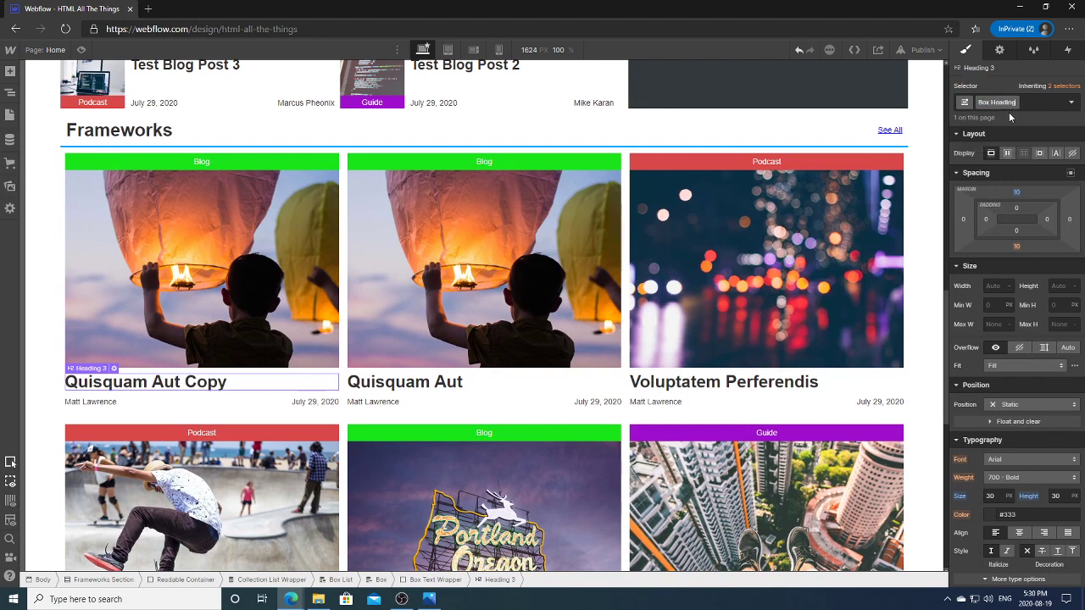
{"action": "key", "text": "Return"}
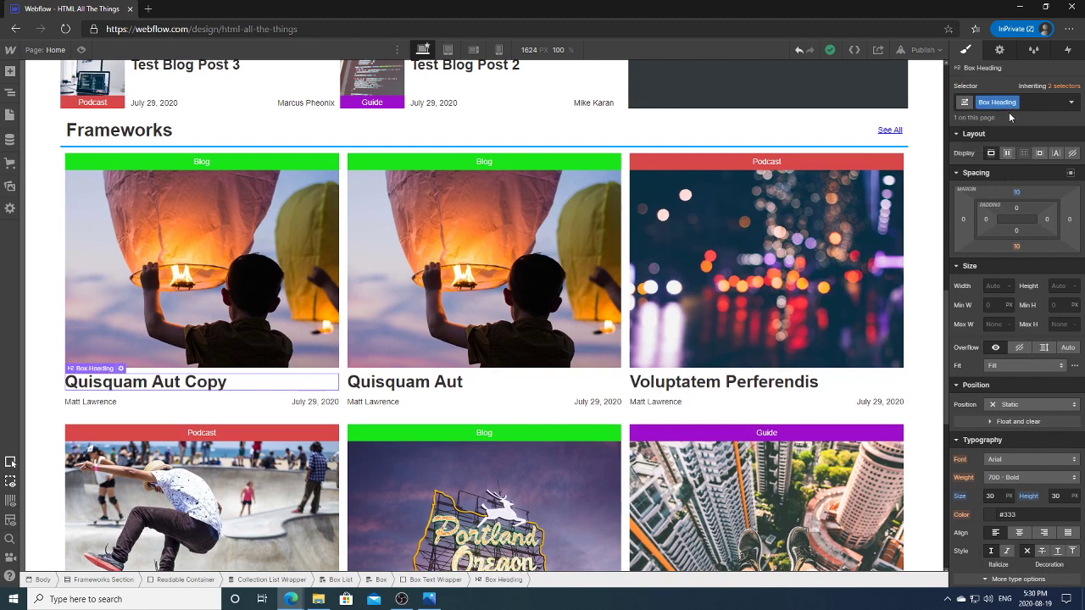
{"action": "left_click", "coordinate": [1014, 102]}
{"action": "left_click", "coordinate": [1011, 117]}
{"action": "type", "text": "Box Title"}
{"action": "key", "text": "Return"}
{"action": "left_click", "coordinate": [89, 404]}
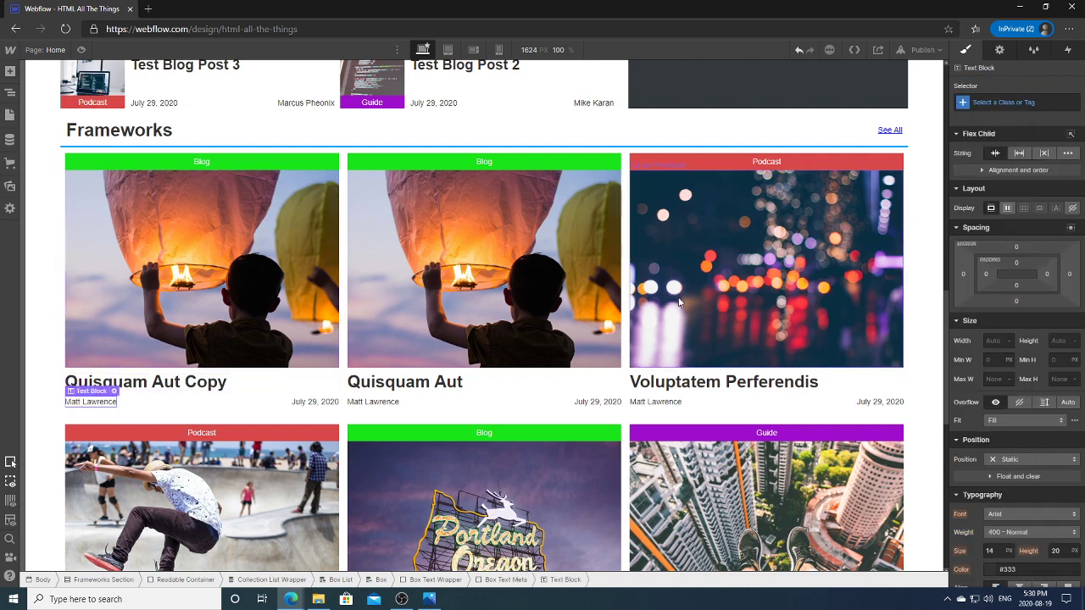
{"action": "left_click", "coordinate": [1036, 102]}
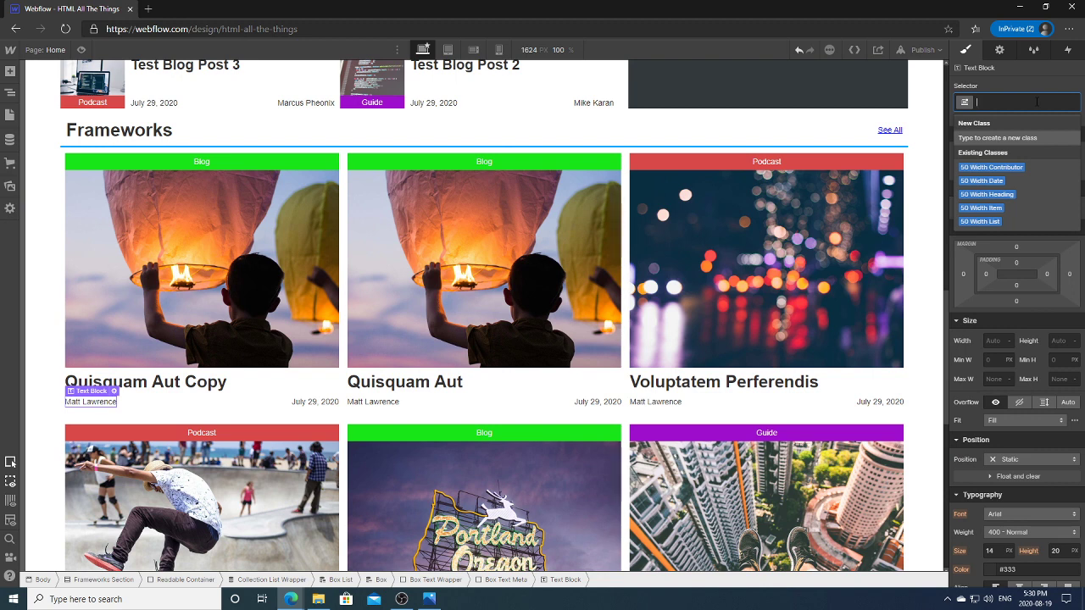
{"action": "type", "text": "Box Author"}
{"action": "key", "text": "Return"}
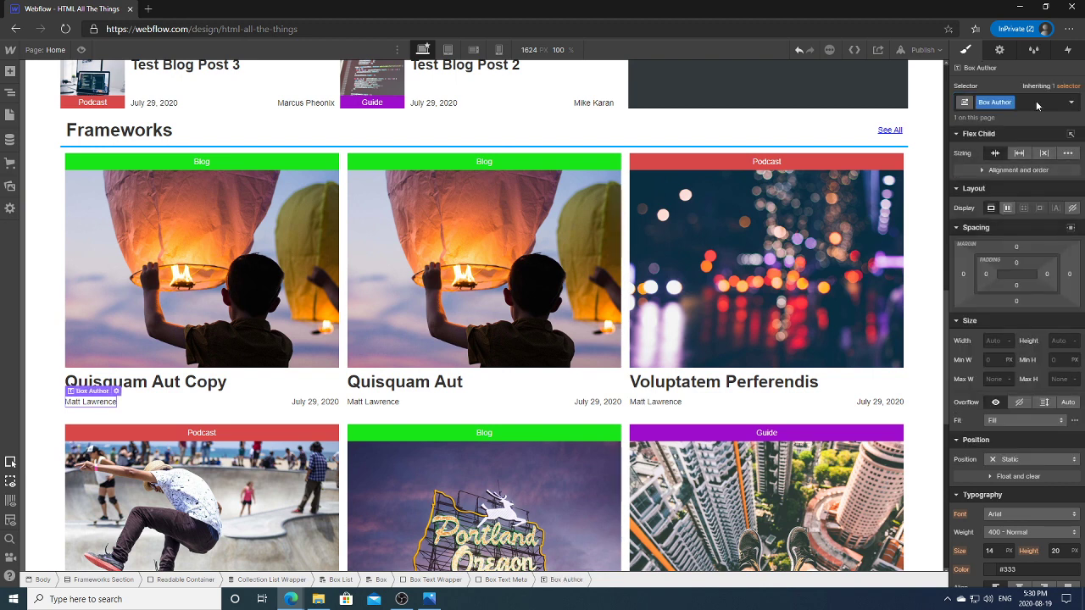
{"action": "left_click", "coordinate": [315, 401]}
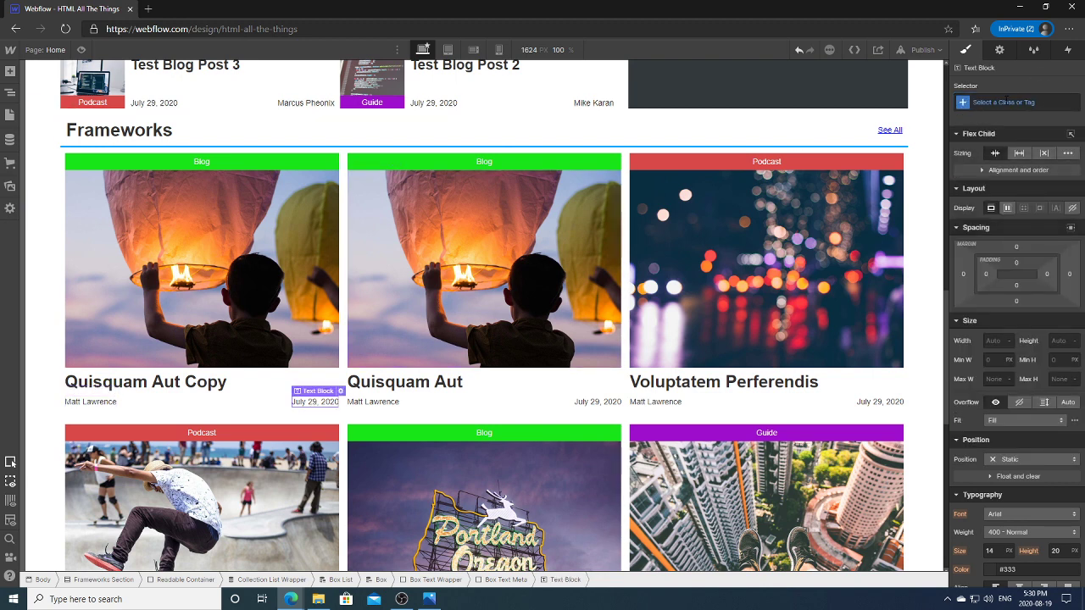
{"action": "left_click", "coordinate": [1006, 100]}
{"action": "type", "text": "Box Date"}
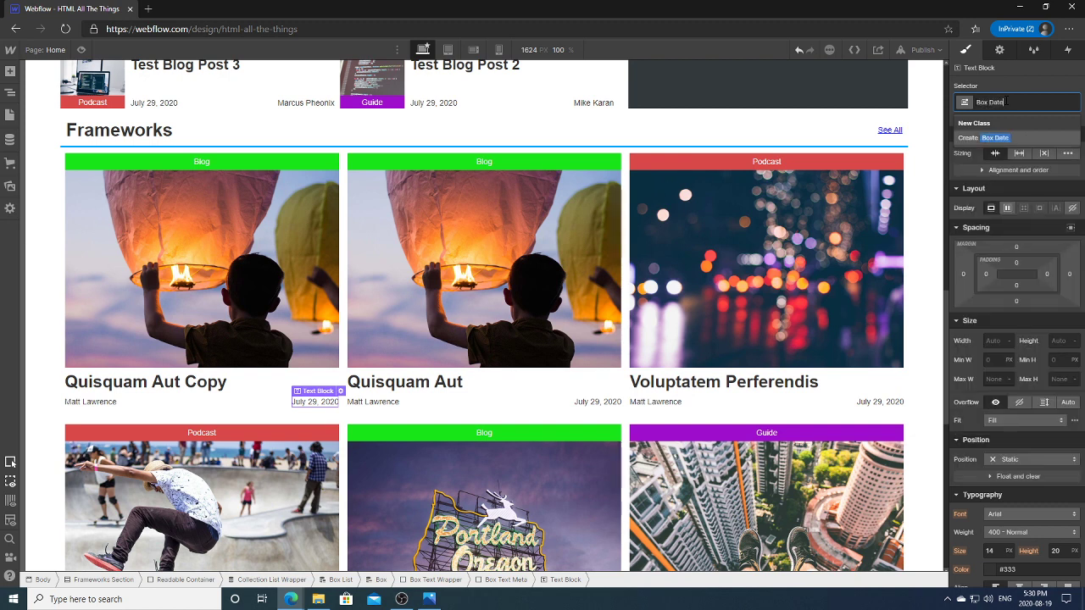
{"action": "key", "text": "Return"}
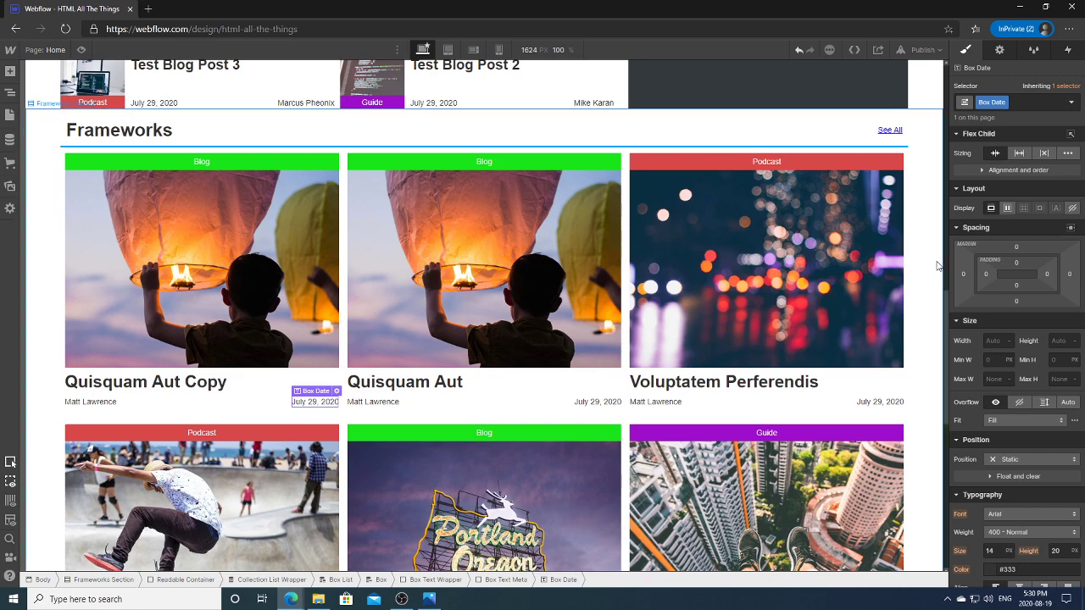
{"action": "scroll", "coordinate": [947, 306], "scroll_direction": "up", "scroll_amount": 10}
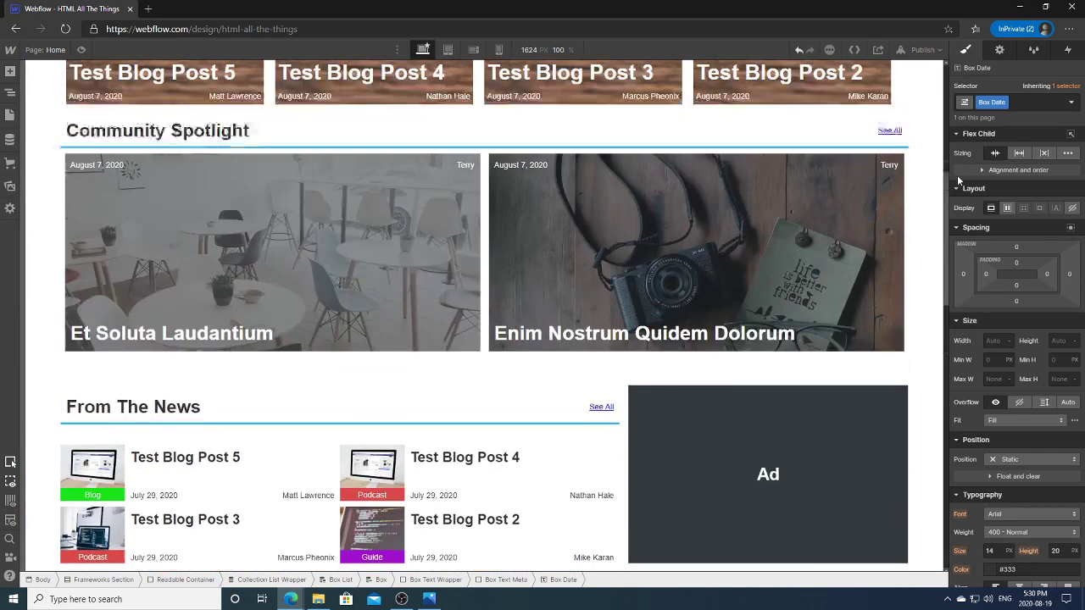
{"action": "scroll", "coordinate": [940, 96], "scroll_direction": "up", "scroll_amount": 1}
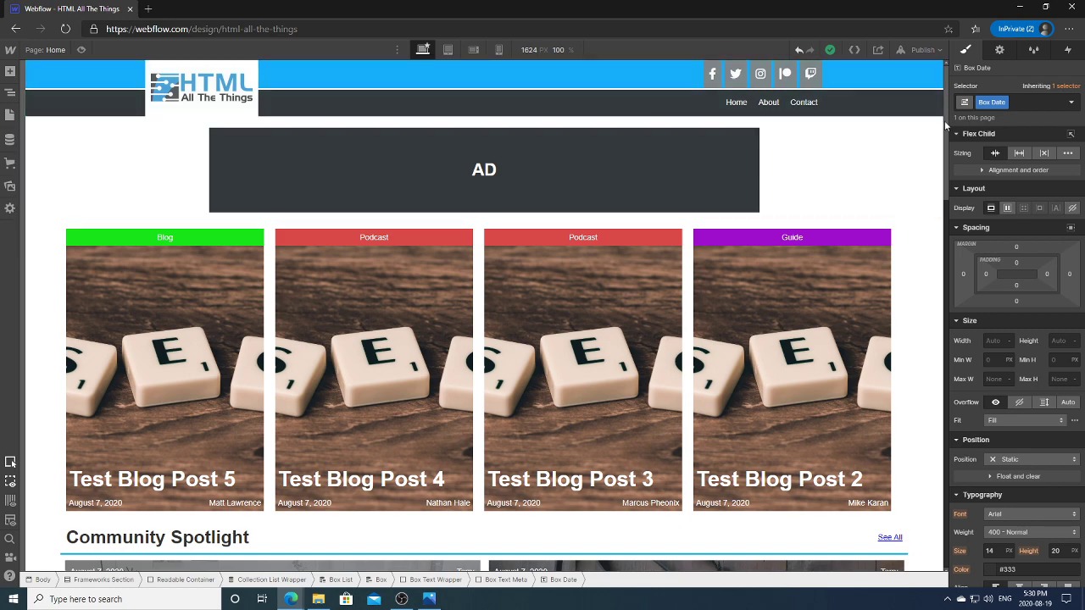
{"action": "left_click_drag", "start_coordinate": [947, 125], "coordinate": [952, 273]}
{"action": "left_click", "coordinate": [740, 462]}
{"action": "left_click", "coordinate": [429, 599]}
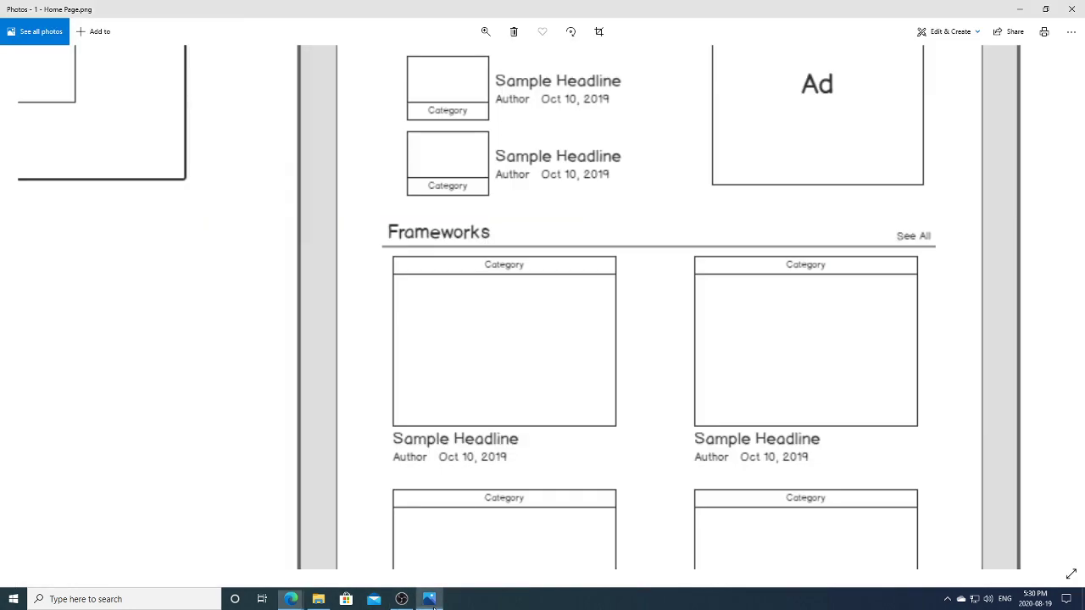
{"action": "scroll", "coordinate": [576, 344], "scroll_direction": "down", "scroll_amount": 3}
{"action": "scroll", "coordinate": [547, 535], "scroll_direction": "up", "scroll_amount": 1}
{"action": "scroll", "coordinate": [548, 535], "scroll_direction": "up", "scroll_amount": 10}
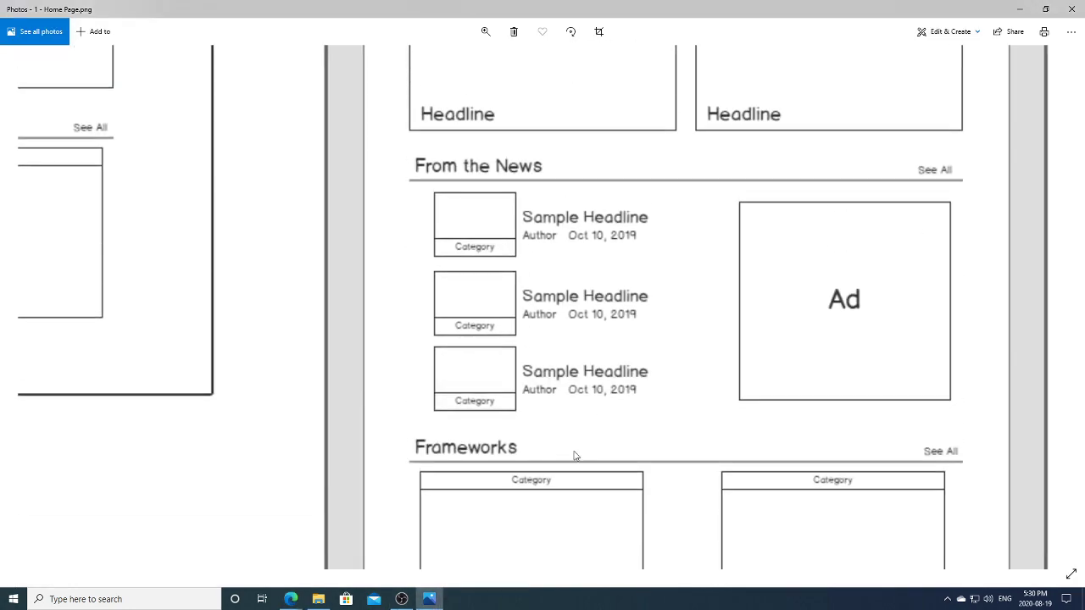
{"action": "scroll", "coordinate": [556, 340], "scroll_direction": "up", "scroll_amount": 3}
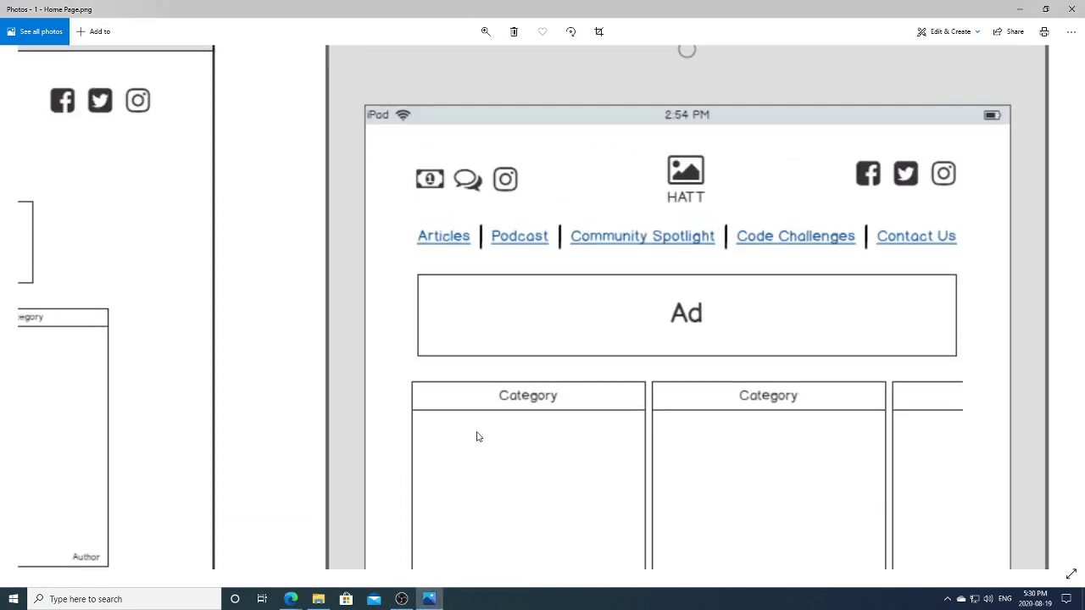
{"action": "left_click", "coordinate": [429, 598]}
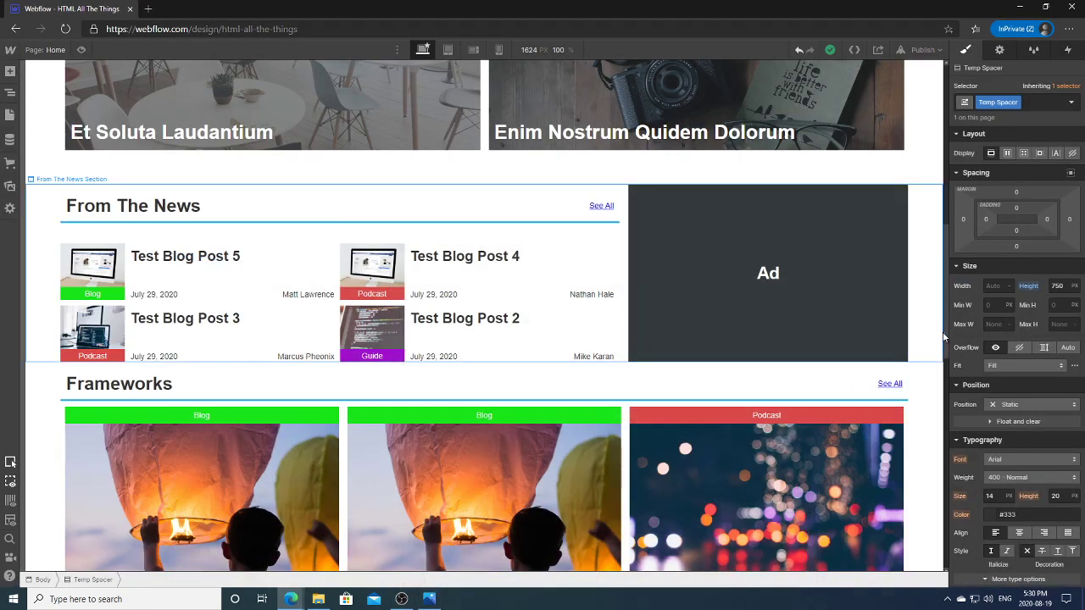
Give the Featured Title headings a 35 px font size and 35 px line height.
{"action": "scroll", "coordinate": [947, 331], "scroll_direction": "up", "scroll_amount": 10}
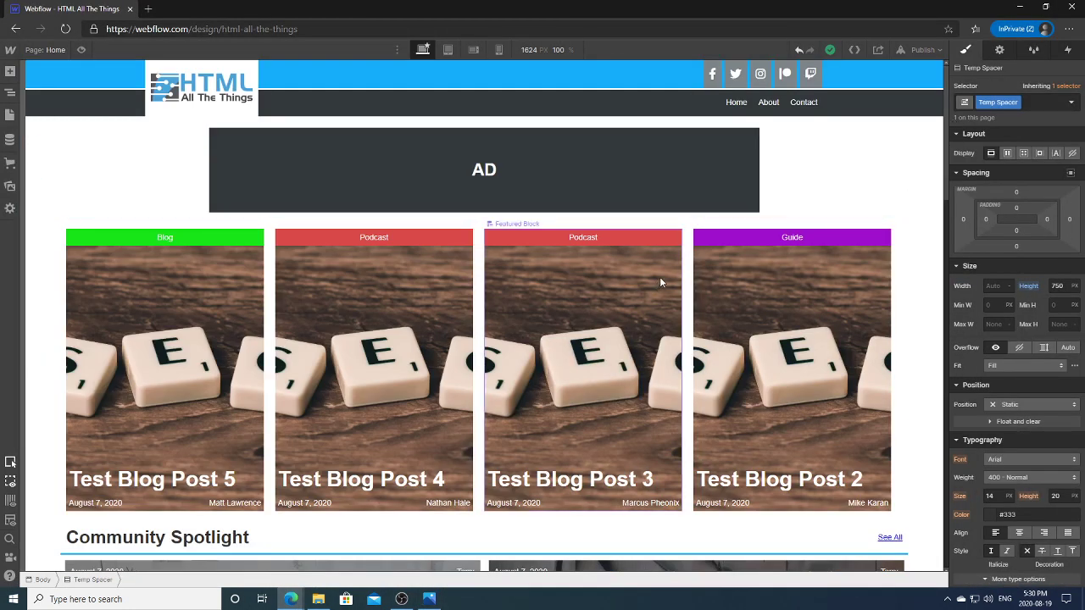
{"action": "left_click", "coordinate": [117, 489]}
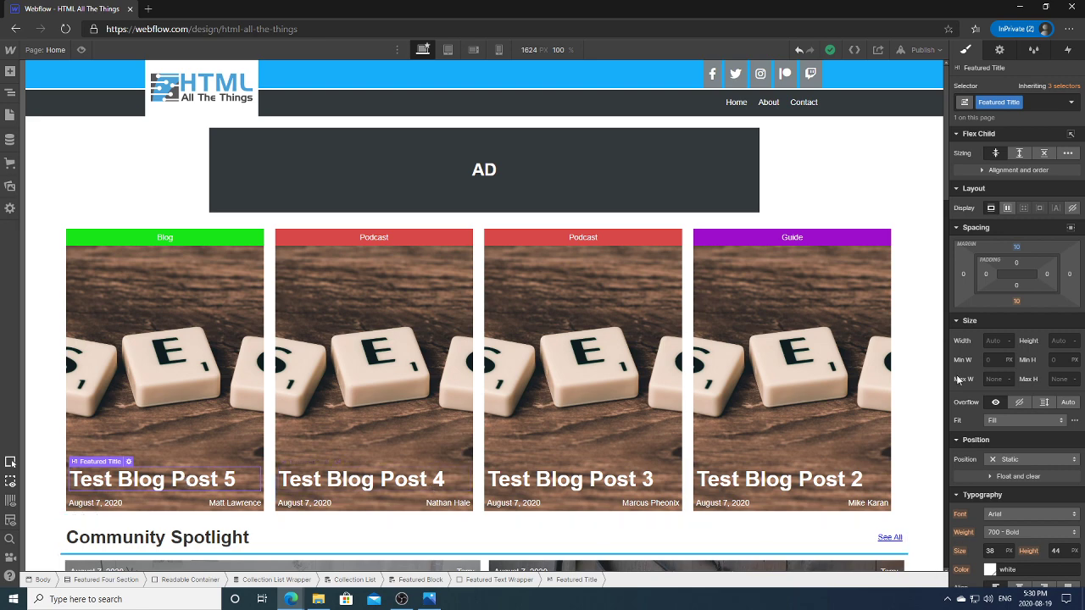
{"action": "scroll", "coordinate": [945, 273], "scroll_direction": "down", "scroll_amount": 5}
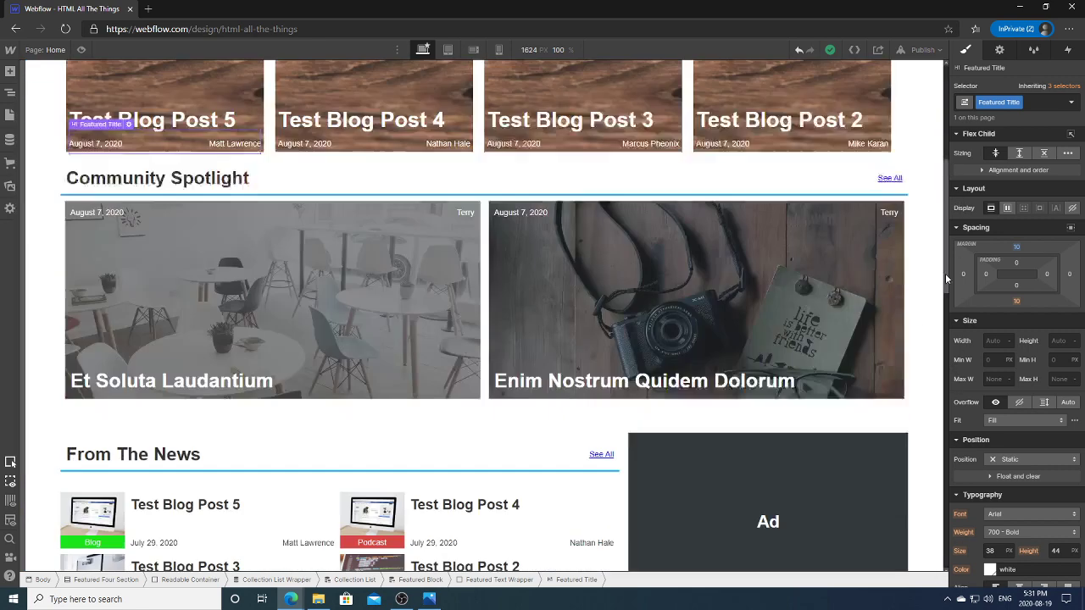
{"action": "left_click", "coordinate": [682, 329]}
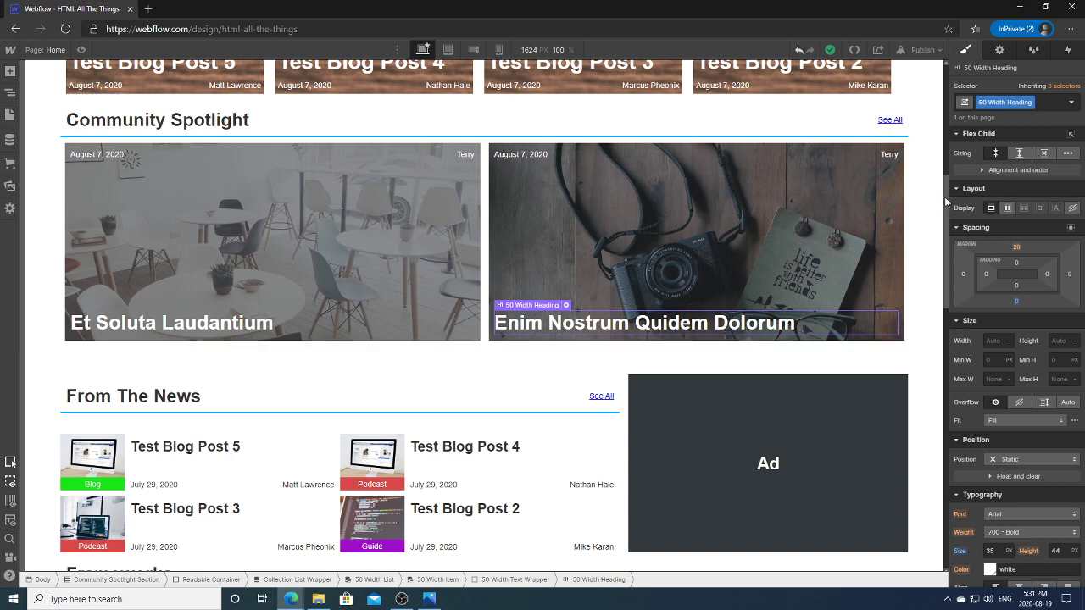
{"action": "scroll", "coordinate": [945, 203], "scroll_direction": "up", "scroll_amount": 1}
{"action": "left_click", "coordinate": [780, 158]}
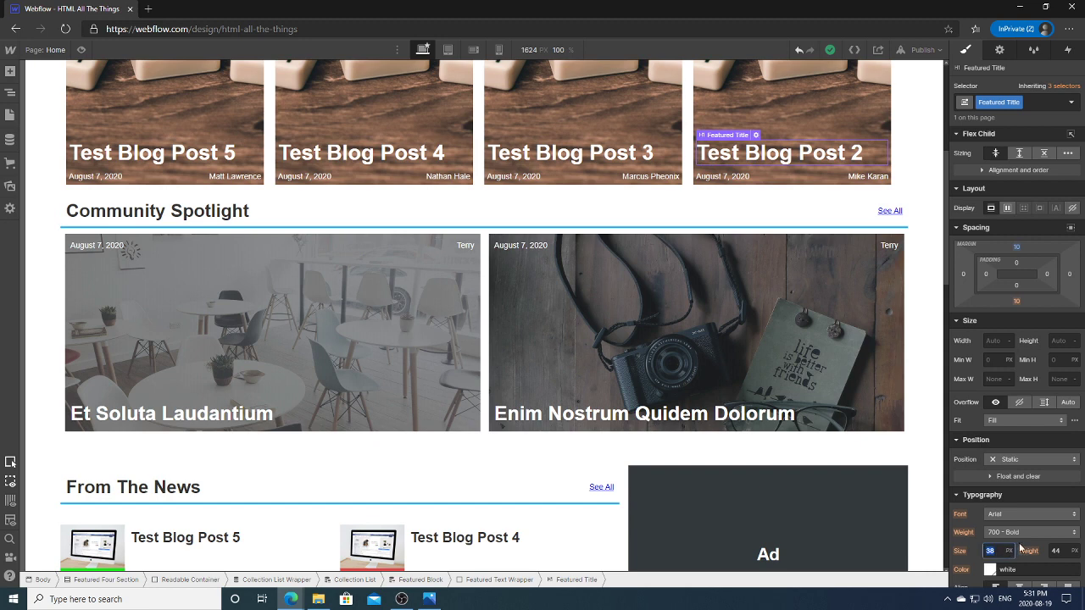
{"action": "key", "text": "Return"}
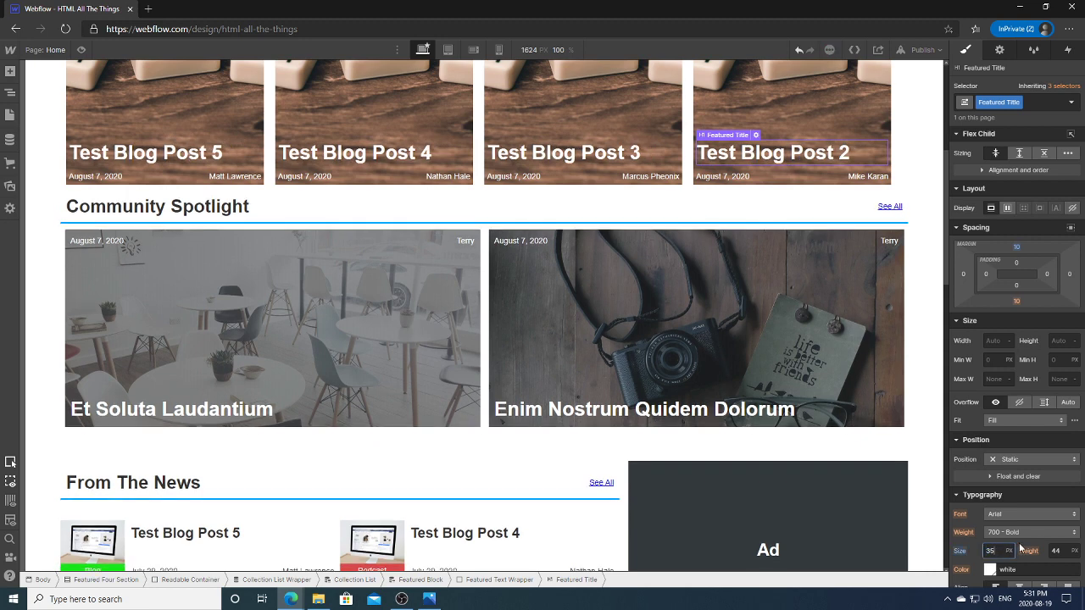
{"action": "key", "text": "Tab"}
{"action": "key", "text": "Return"}
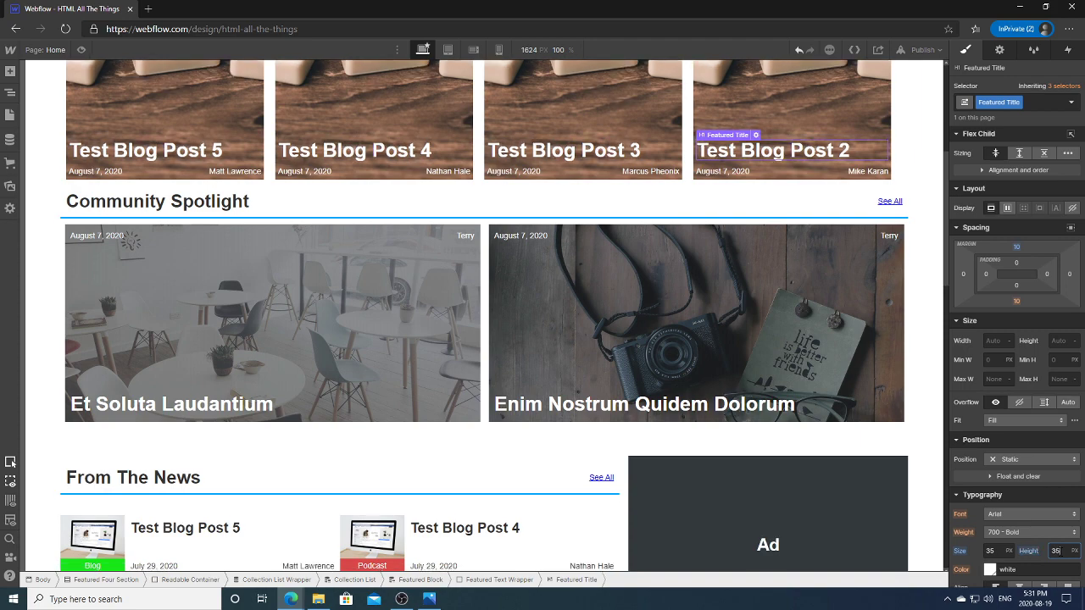
{"action": "scroll", "coordinate": [943, 229], "scroll_direction": "up", "scroll_amount": 3}
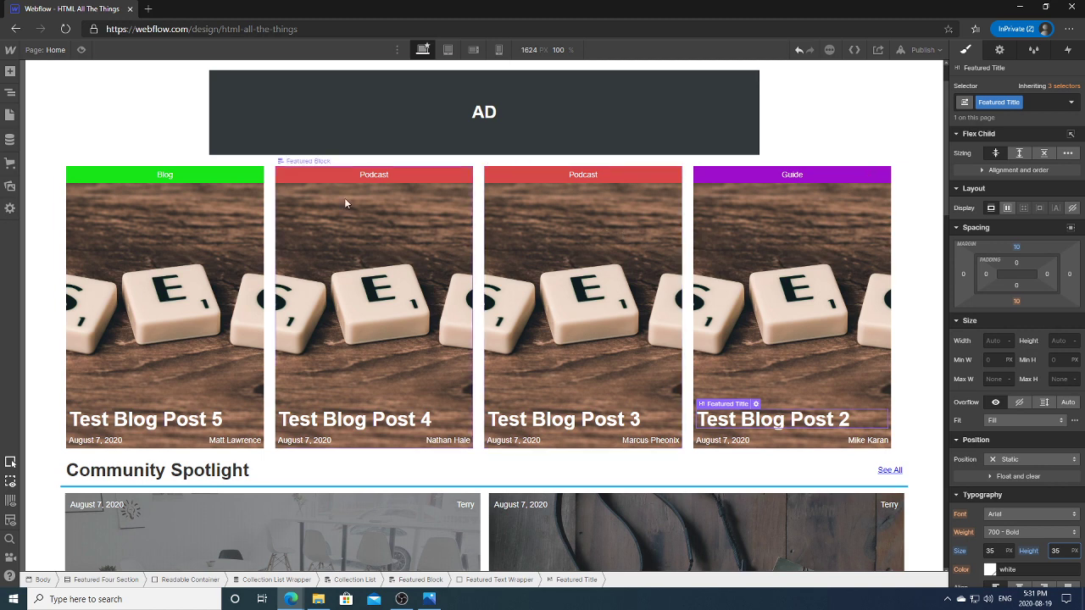
{"action": "left_click", "coordinate": [164, 175]}
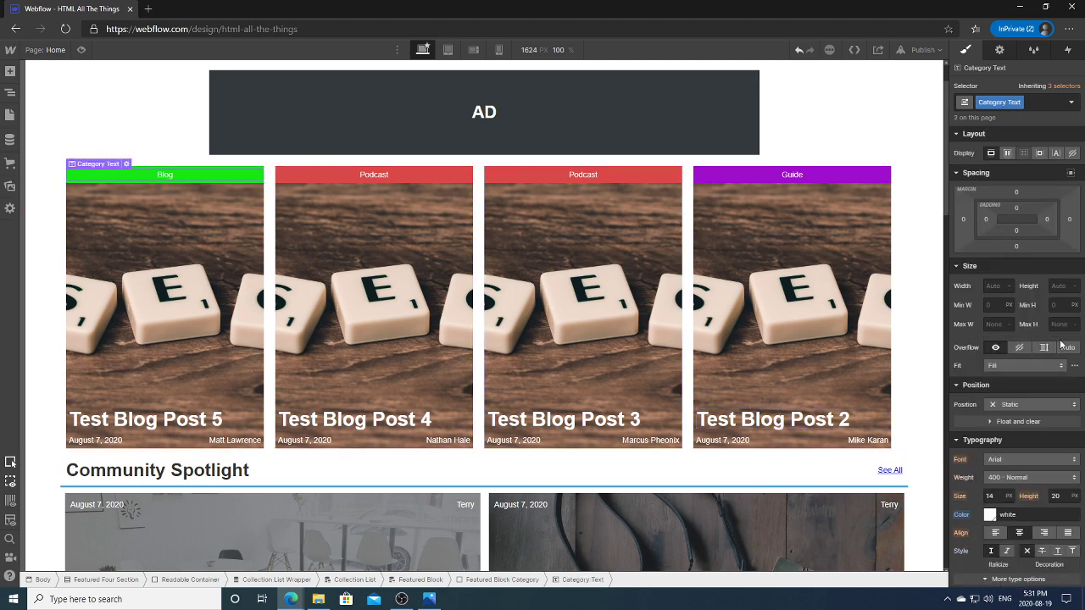
{"action": "scroll", "coordinate": [999, 405], "scroll_direction": "down", "scroll_amount": 1}
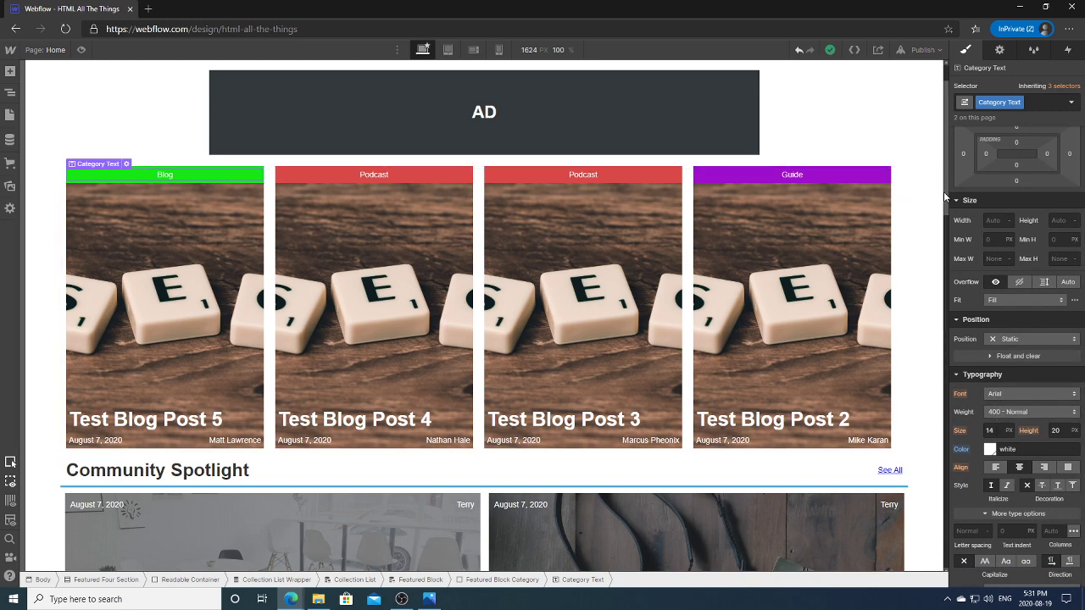
{"action": "scroll", "coordinate": [945, 196], "scroll_direction": "up", "scroll_amount": 1}
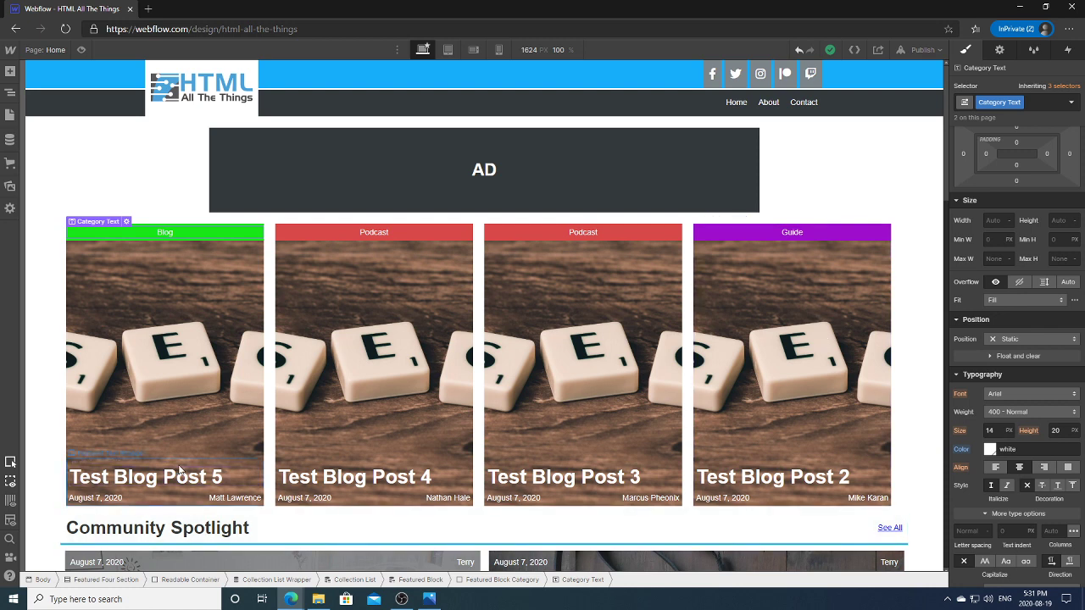
{"action": "left_click", "coordinate": [231, 477]}
{"action": "left_click", "coordinate": [170, 237]}
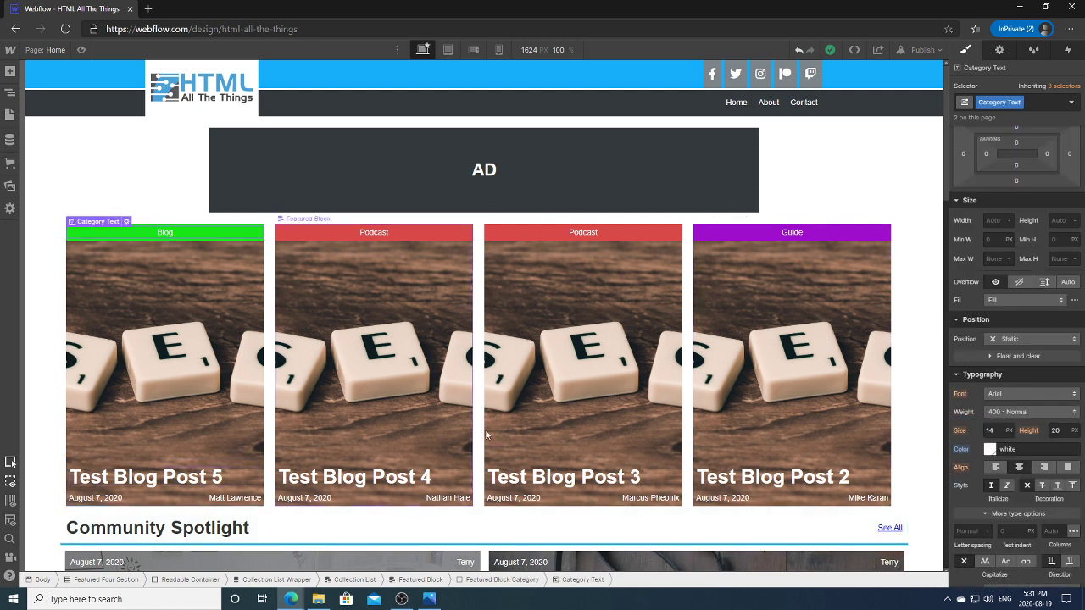
{"action": "scroll", "coordinate": [1017, 339], "scroll_direction": "down", "scroll_amount": 3}
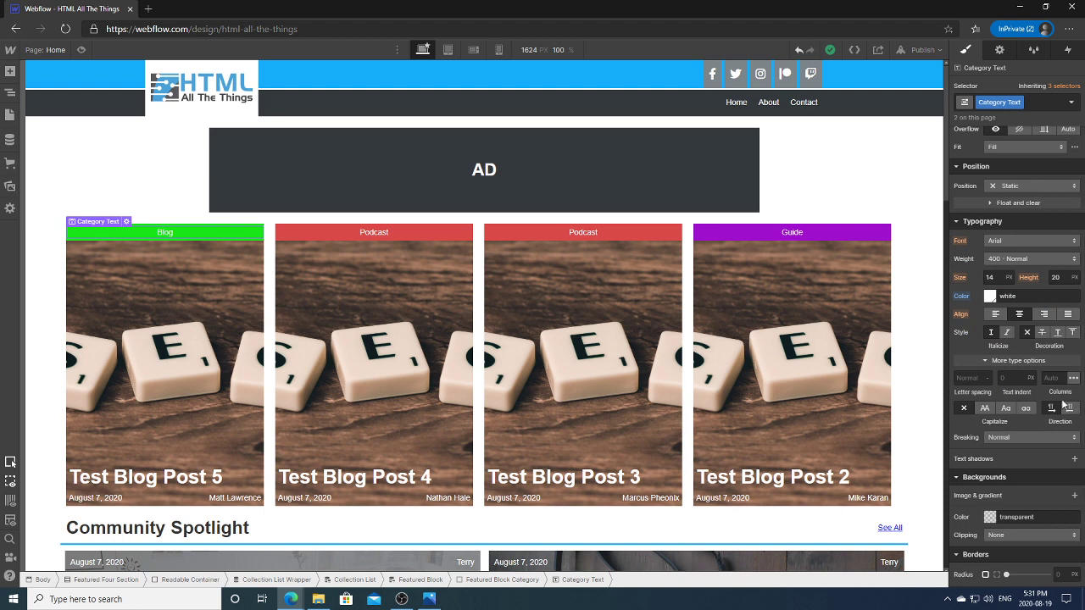
{"action": "left_click", "coordinate": [984, 408]}
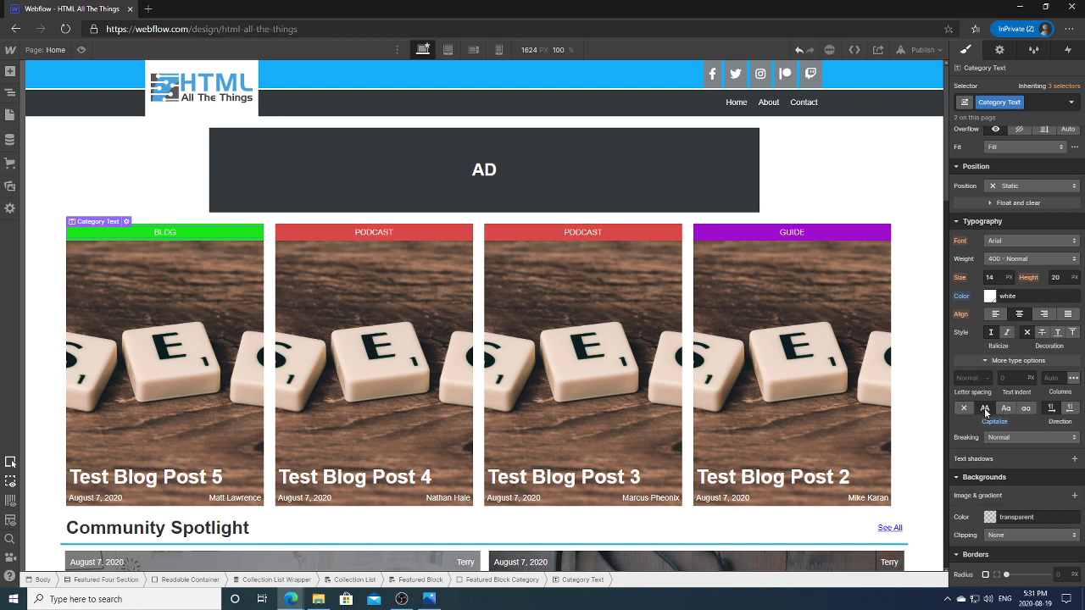
{"action": "left_click", "coordinate": [985, 409]}
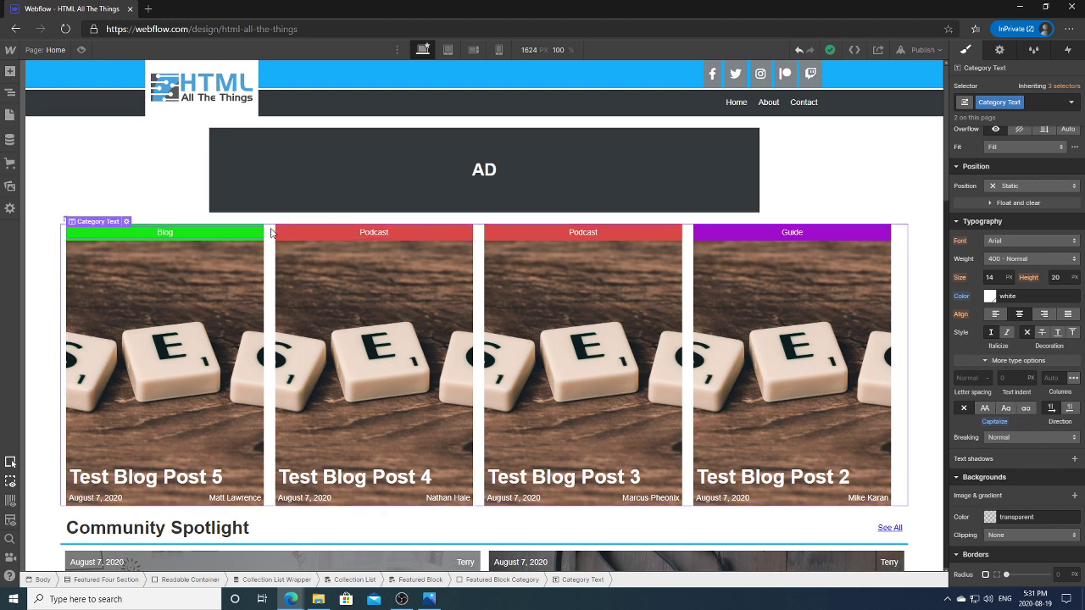
{"action": "left_click", "coordinate": [10, 139]}
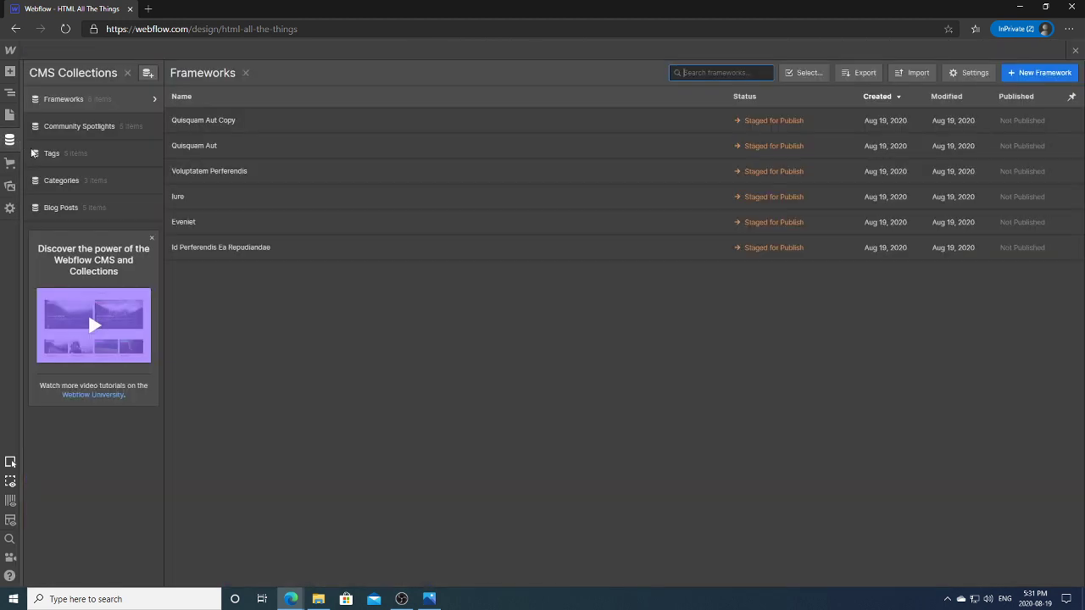
{"action": "left_click", "coordinate": [121, 181]}
{"action": "left_click", "coordinate": [207, 169]}
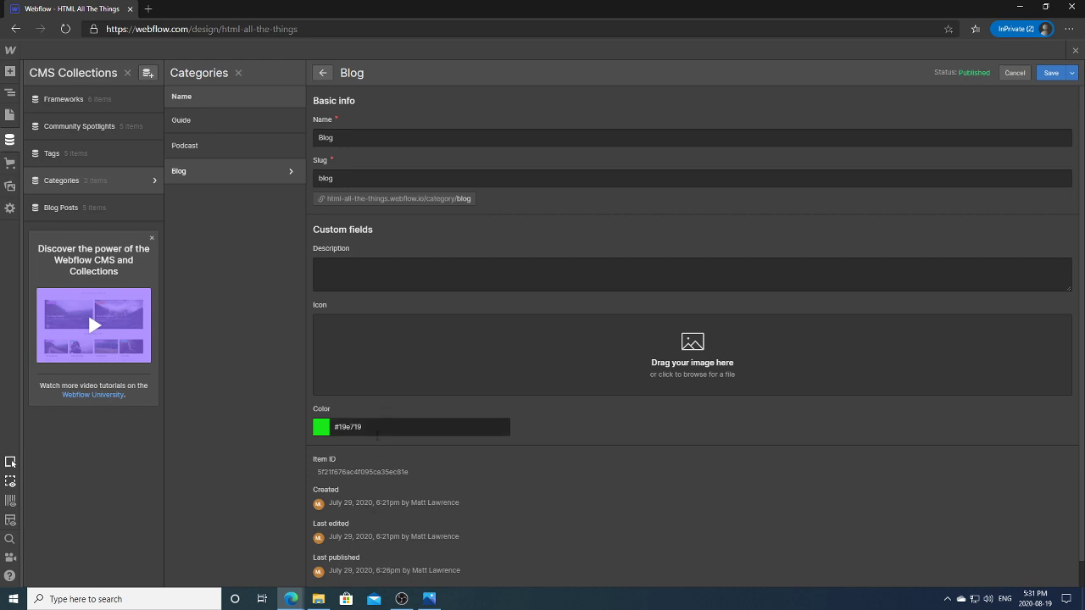
{"action": "left_click", "coordinate": [9, 114]}
{"action": "left_click", "coordinate": [14, 116]}
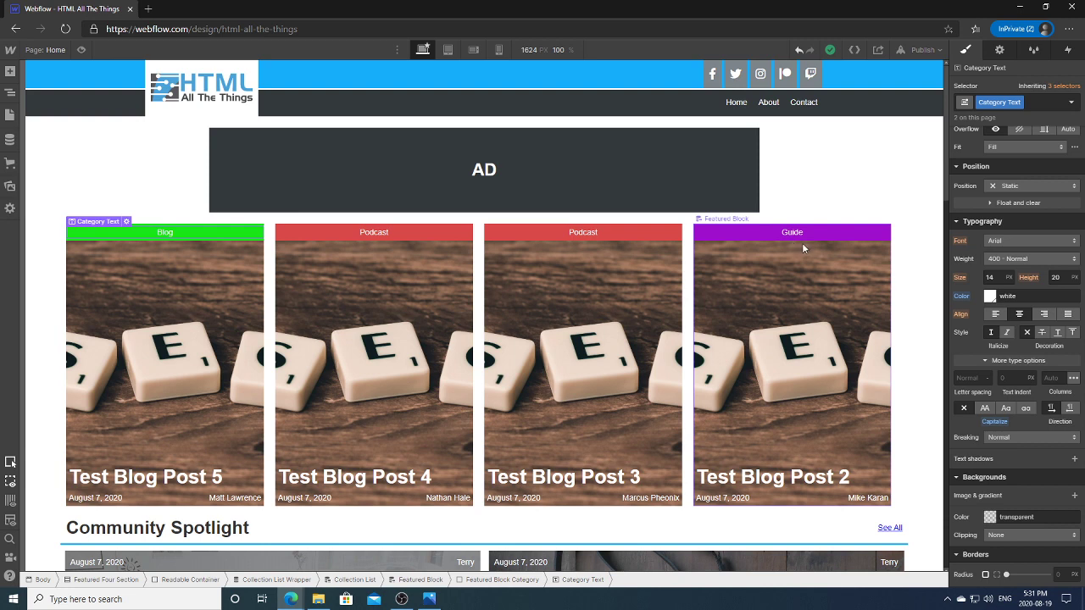
{"action": "scroll", "coordinate": [946, 150], "scroll_direction": "down", "scroll_amount": 1}
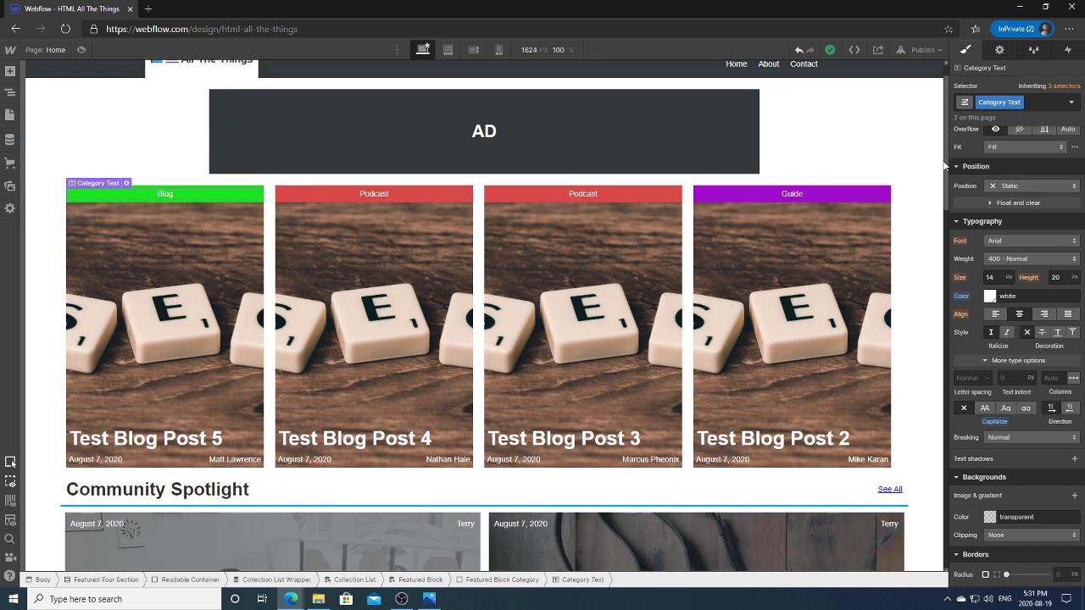
{"action": "scroll", "coordinate": [946, 153], "scroll_direction": "up", "scroll_amount": 1}
{"action": "scroll", "coordinate": [947, 153], "scroll_direction": "up", "scroll_amount": 1}
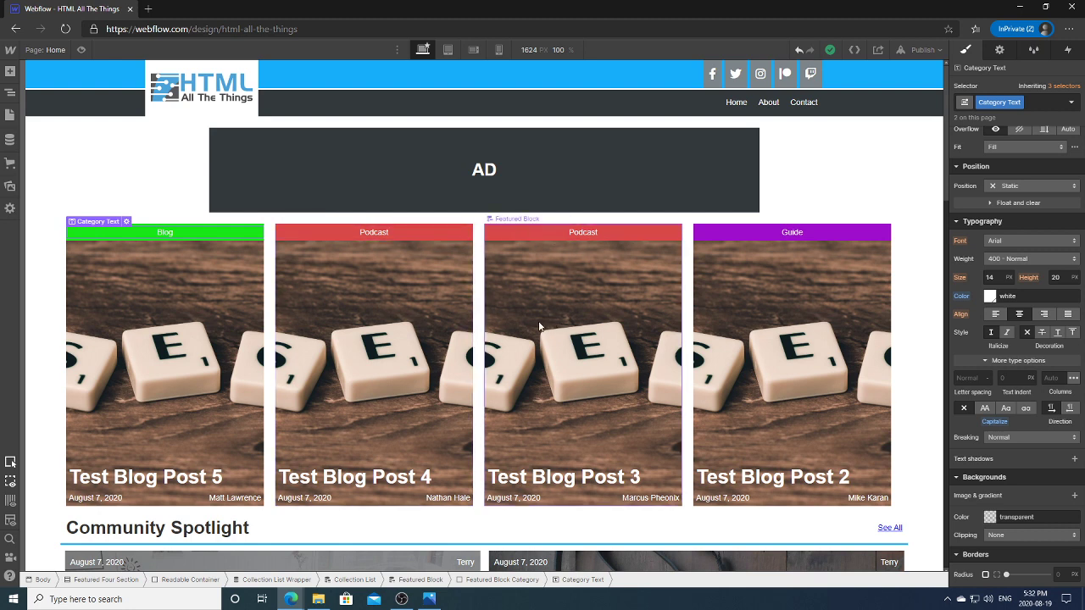
{"action": "left_click", "coordinate": [117, 498]}
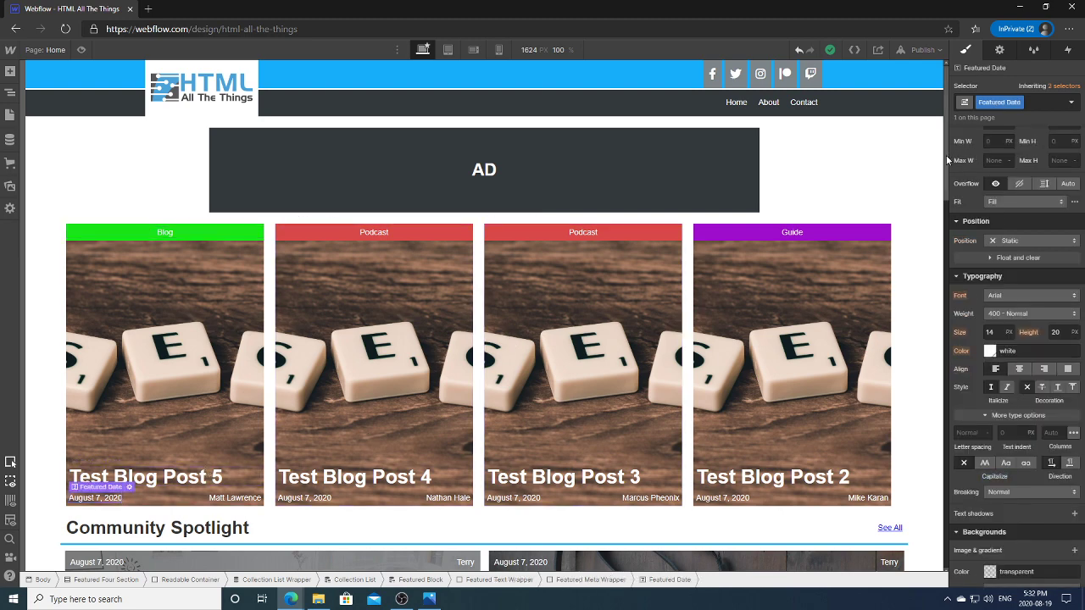
{"action": "scroll", "coordinate": [946, 199], "scroll_direction": "down", "scroll_amount": 2}
{"action": "scroll", "coordinate": [947, 199], "scroll_direction": "down", "scroll_amount": 1}
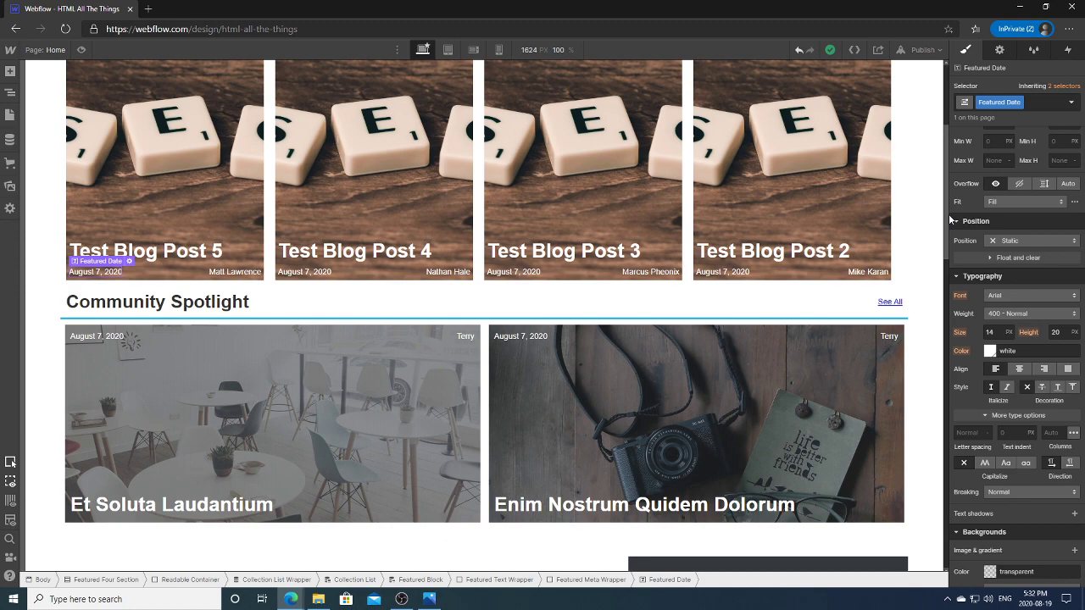
{"action": "left_click_drag", "start_coordinate": [950, 220], "coordinate": [943, 316]}
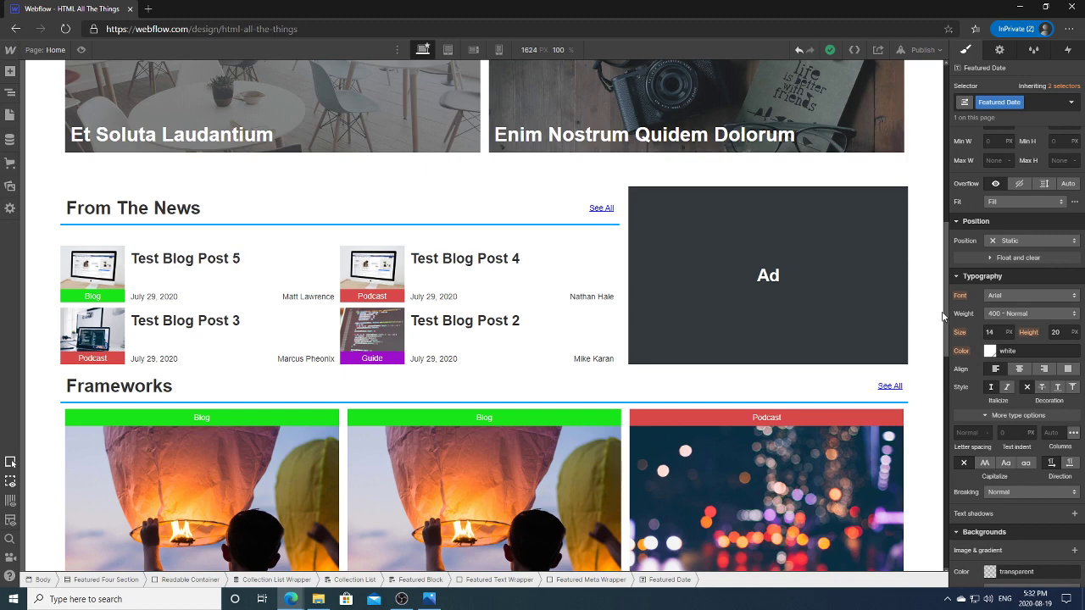
{"action": "left_click", "coordinate": [208, 342]}
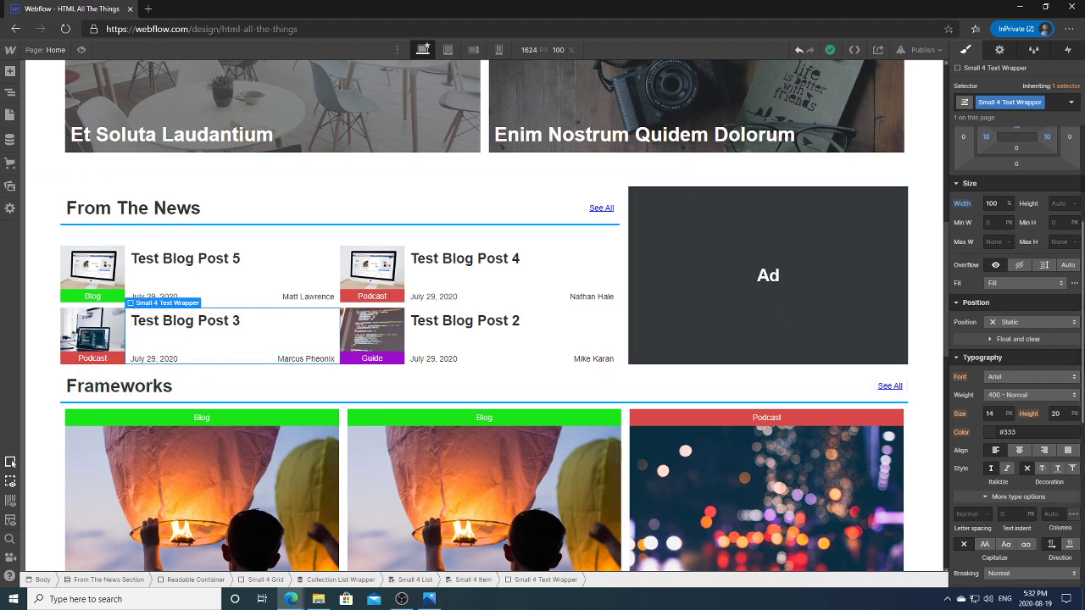
Set the Small 4 Text Wrapper's top and bottom padding to 5.
{"action": "scroll", "coordinate": [1017, 339], "scroll_direction": "up", "scroll_amount": 2}
{"action": "scroll", "coordinate": [1017, 339], "scroll_direction": "up", "scroll_amount": 1}
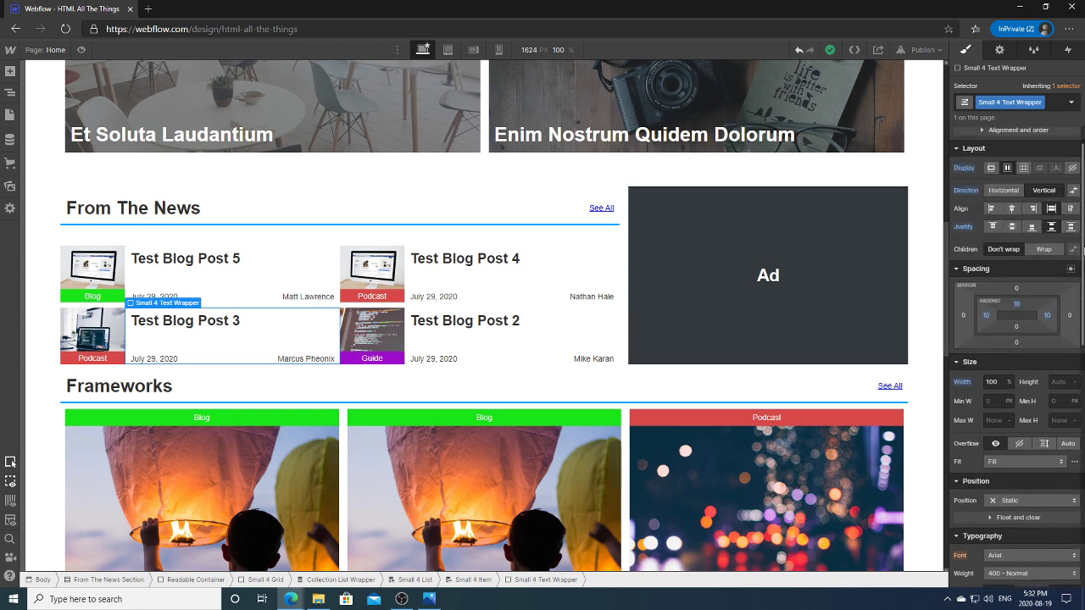
{"action": "left_click", "coordinate": [1012, 226]}
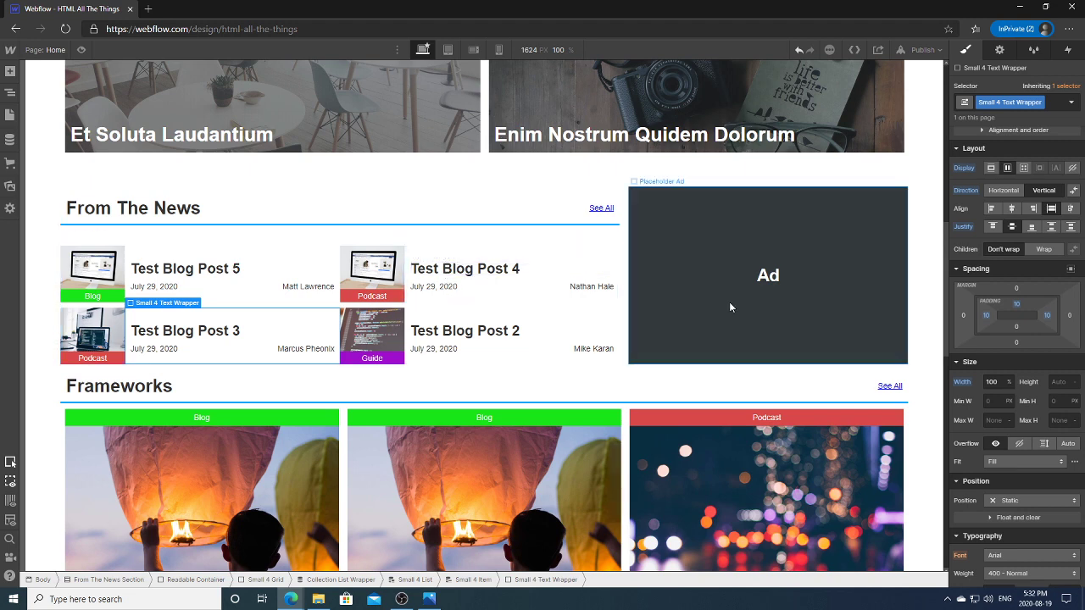
{"action": "left_click", "coordinate": [1017, 303]}
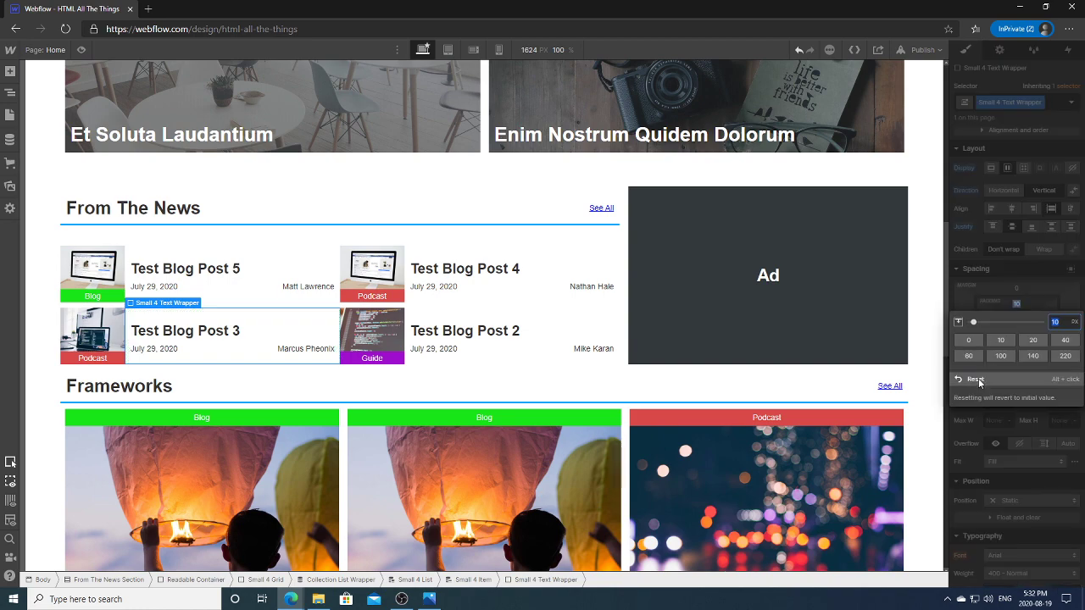
{"action": "left_click", "coordinate": [1027, 303]}
{"action": "left_click", "coordinate": [1017, 306]}
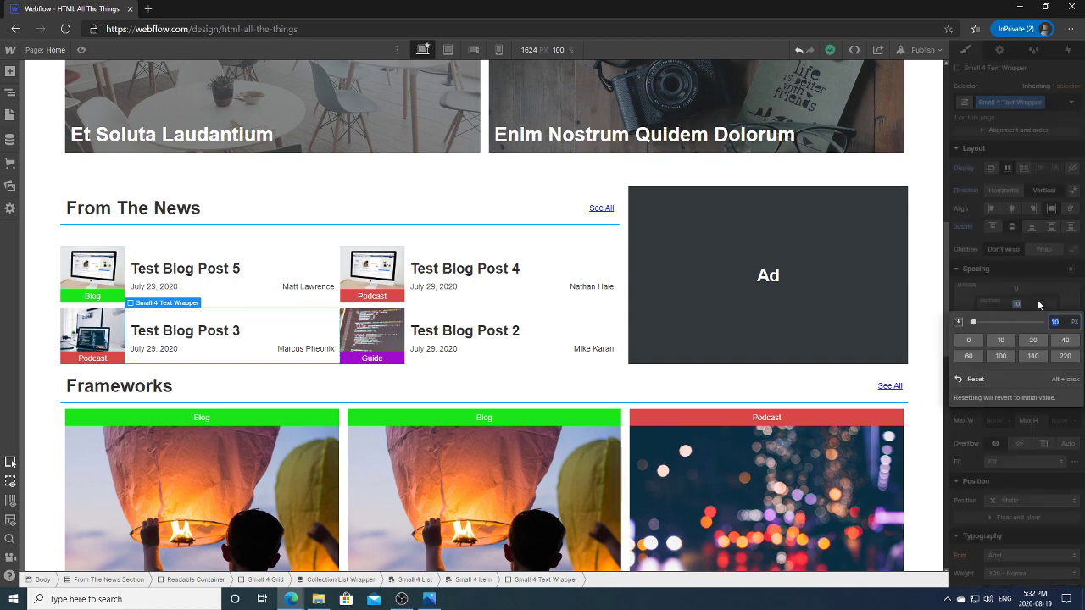
{"action": "type", "text": "5"}
{"action": "key", "text": "Return"}
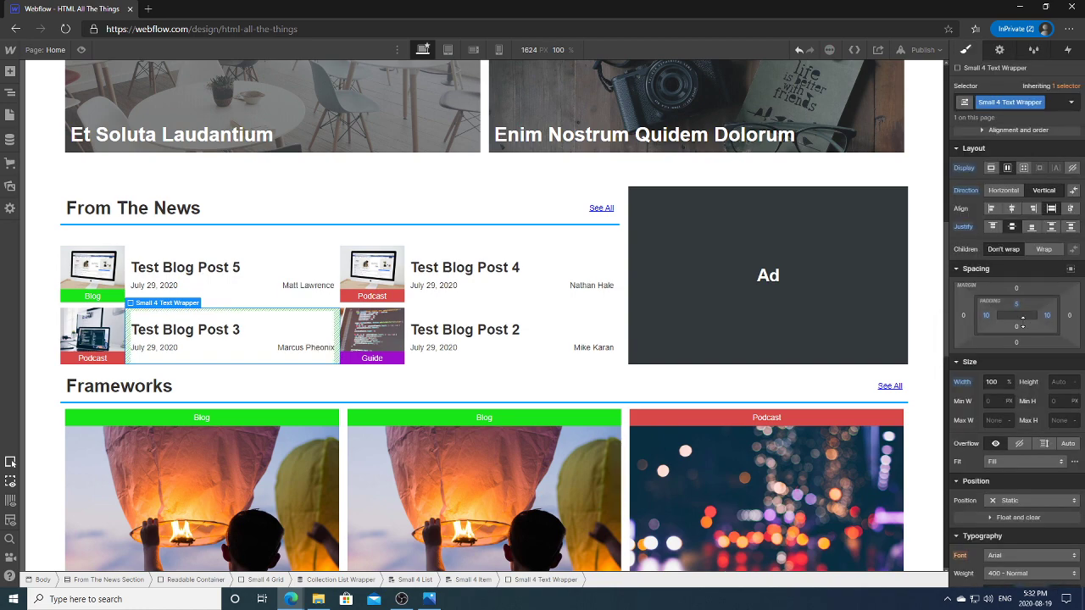
{"action": "left_click", "coordinate": [1017, 327]}
{"action": "type", "text": "5"}
{"action": "key", "text": "Return"}
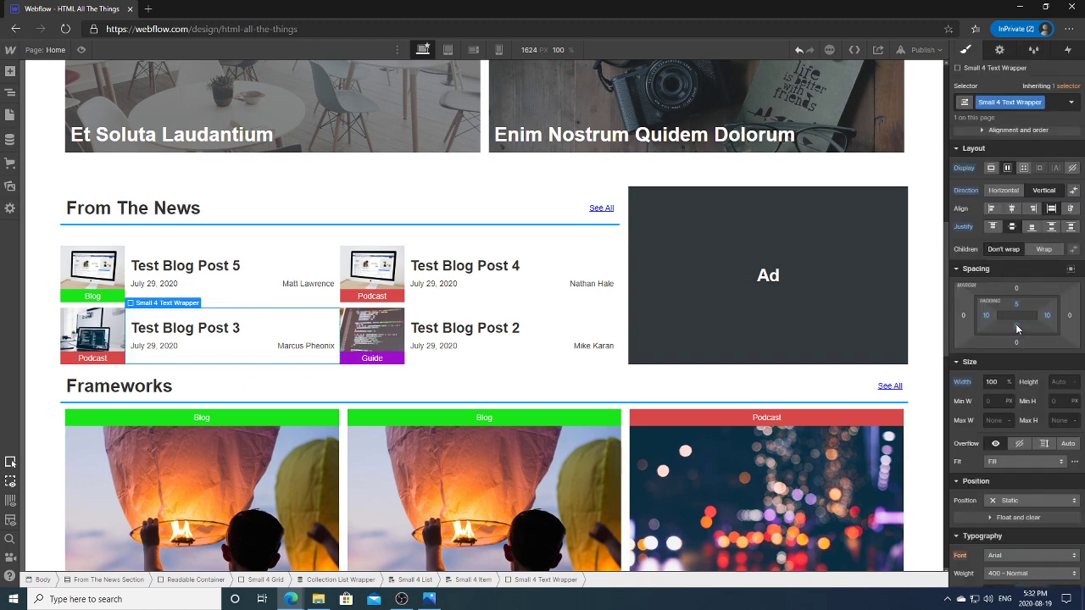
Reset the Meta Wrapper direction to Horizontal at the mobile landscape breakpoint.
{"action": "left_click_drag", "start_coordinate": [943, 254], "coordinate": [907, 275]}
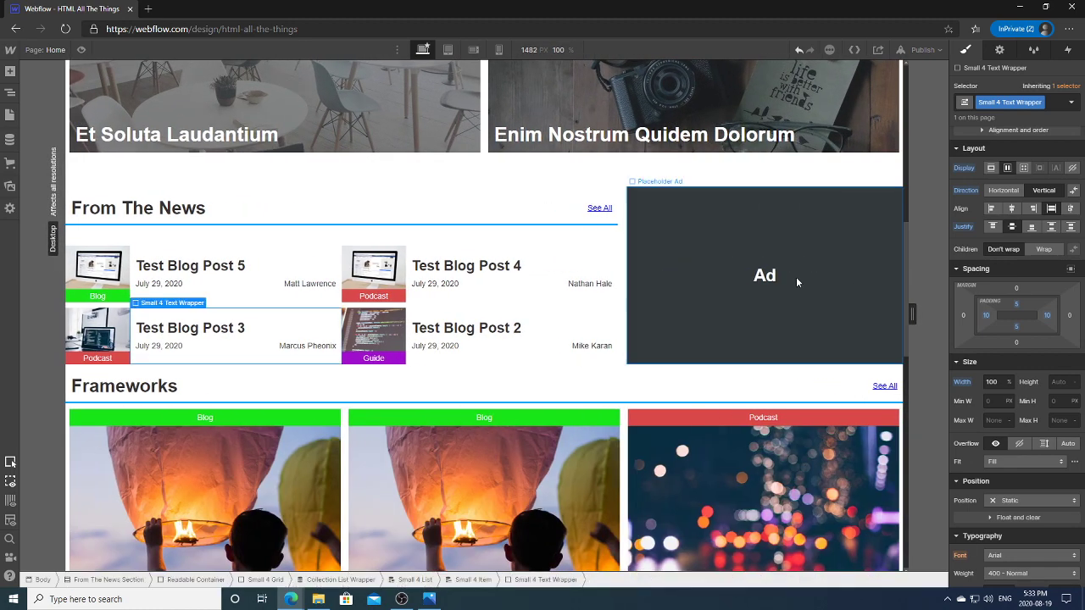
{"action": "left_click", "coordinate": [526, 291]}
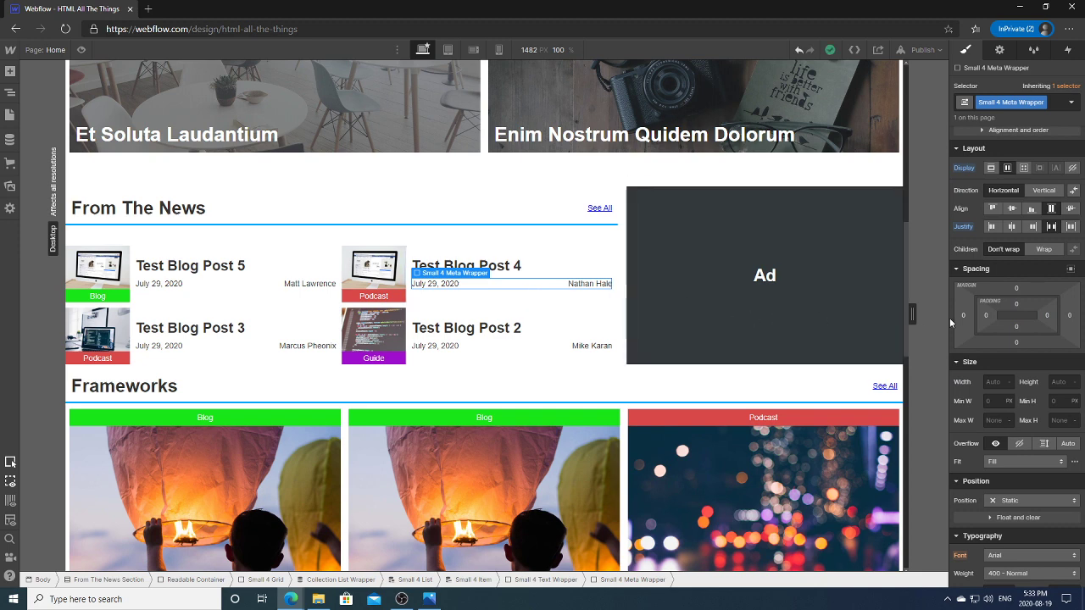
{"action": "left_click", "coordinate": [498, 49]}
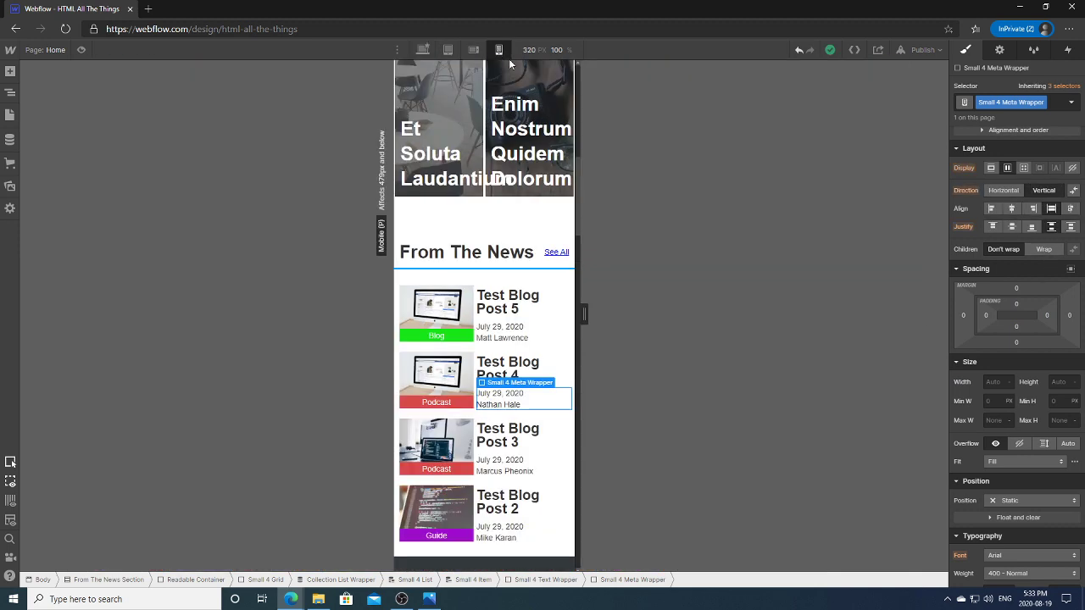
{"action": "left_click", "coordinate": [473, 49]}
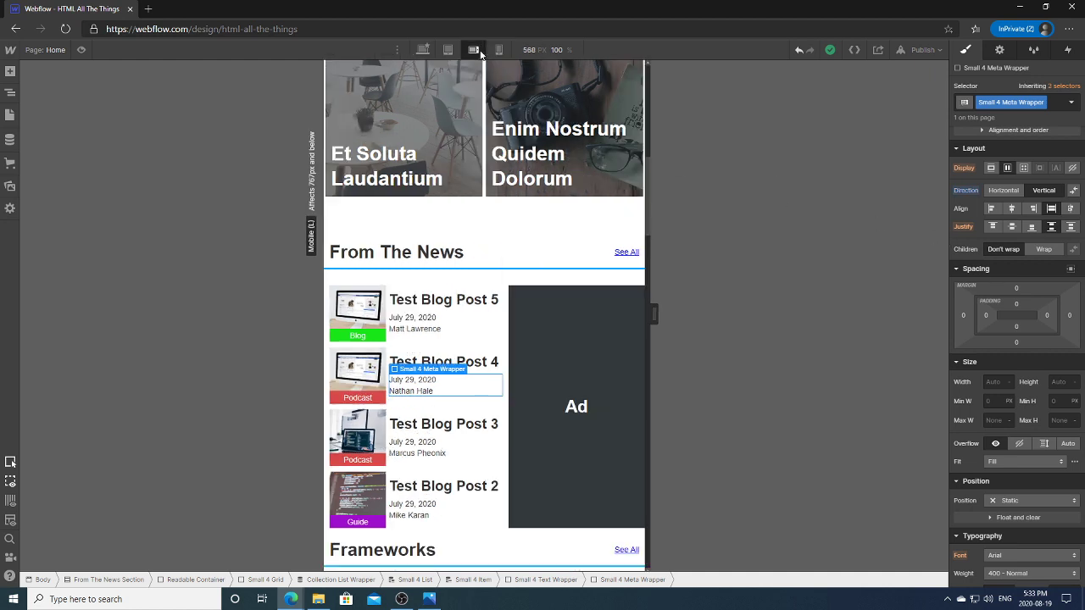
{"action": "left_click", "coordinate": [975, 193]}
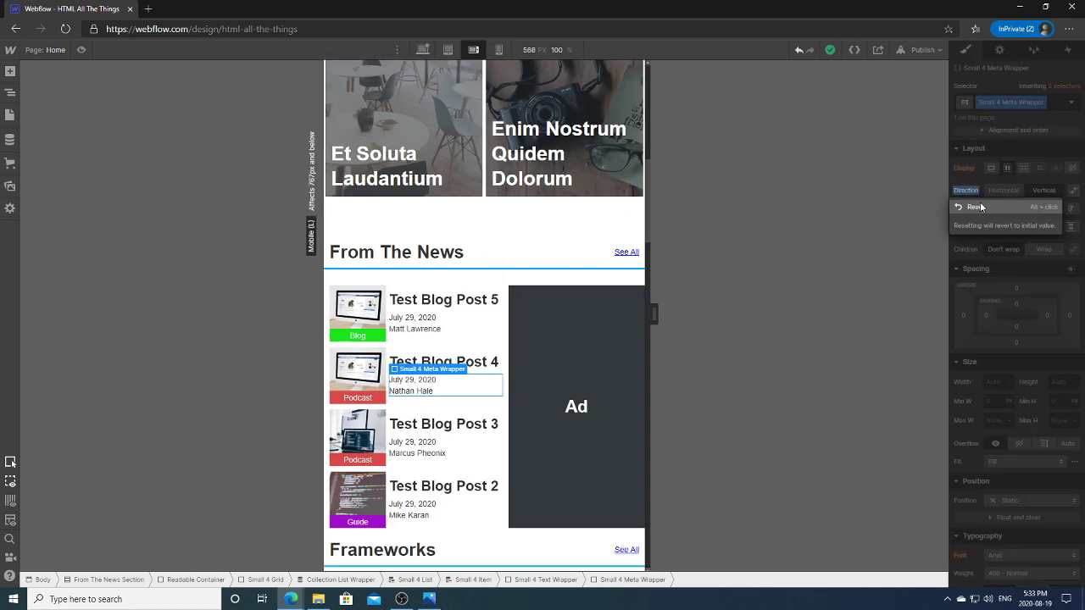
{"action": "left_click", "coordinate": [984, 209]}
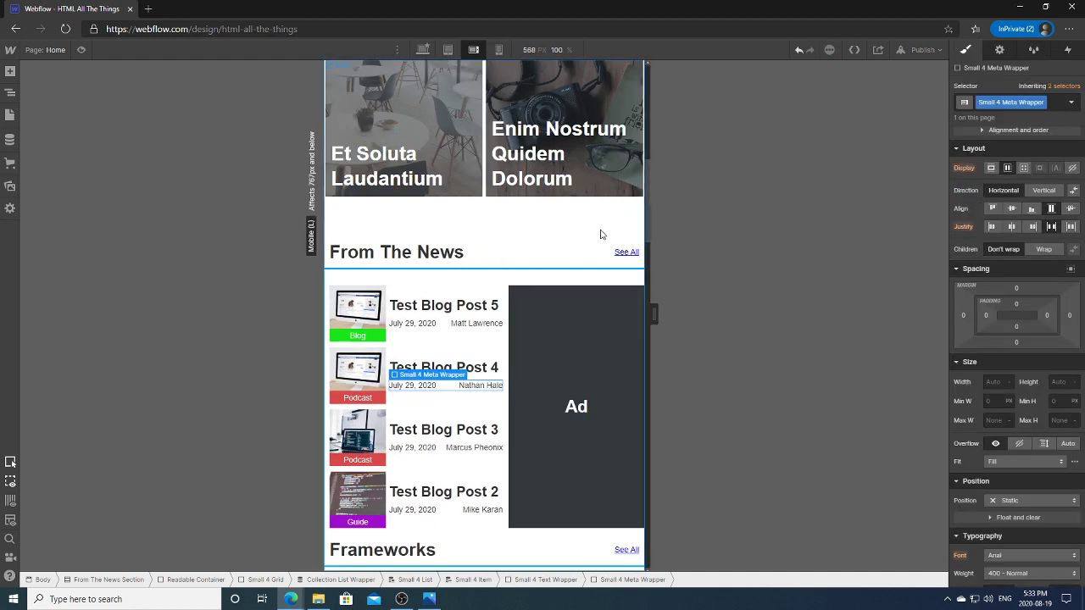
{"action": "left_click", "coordinate": [423, 49]}
Set the Meta Wrapper's children to wrap and check it at tablet and mobile widths.
{"action": "left_click", "coordinate": [1043, 249]}
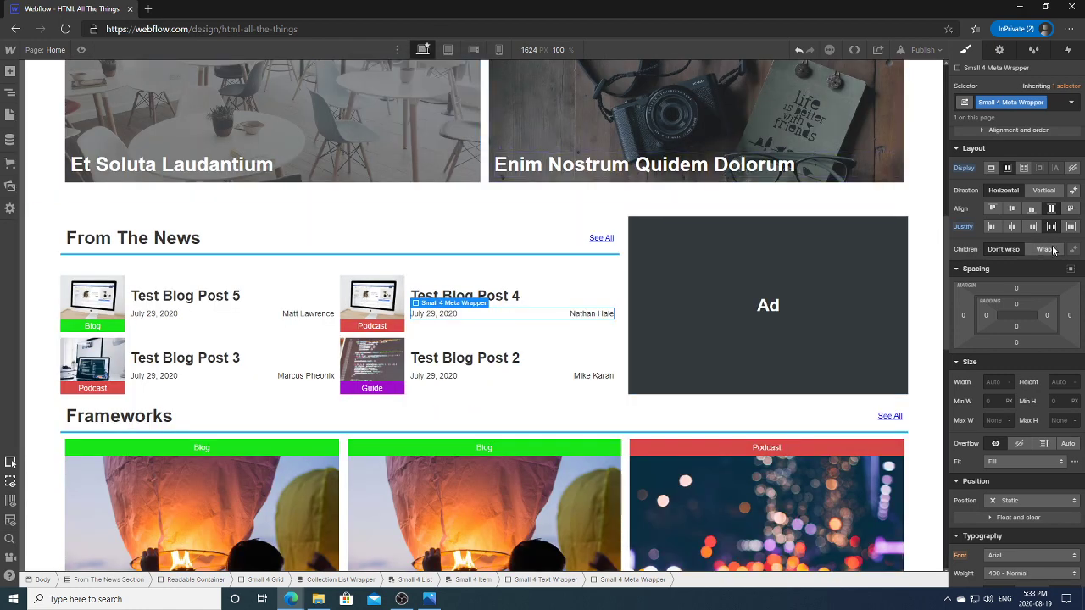
{"action": "left_click", "coordinate": [448, 50]}
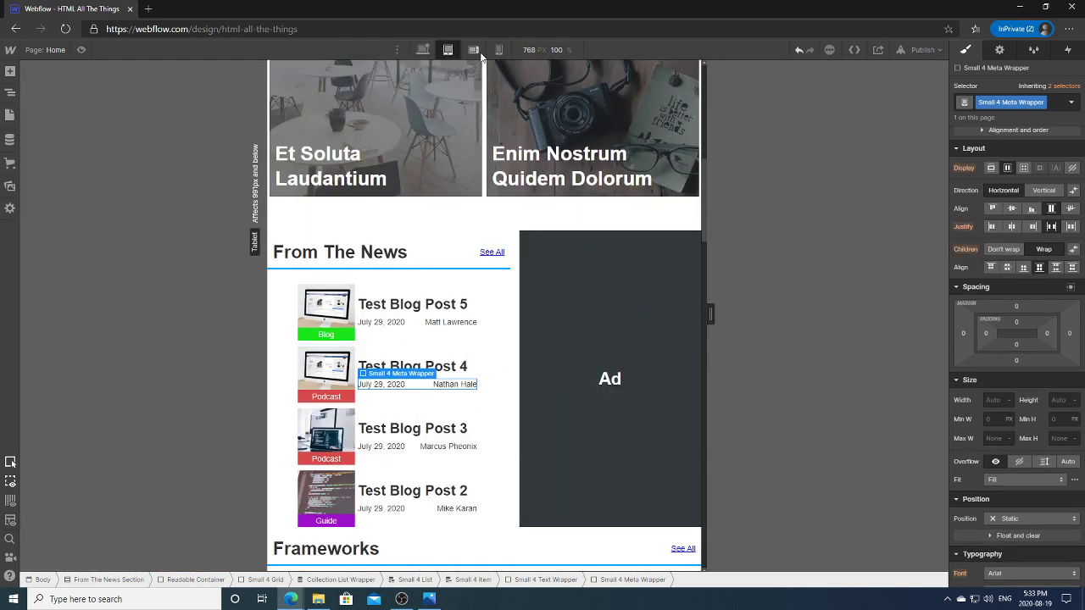
{"action": "left_click", "coordinate": [473, 49]}
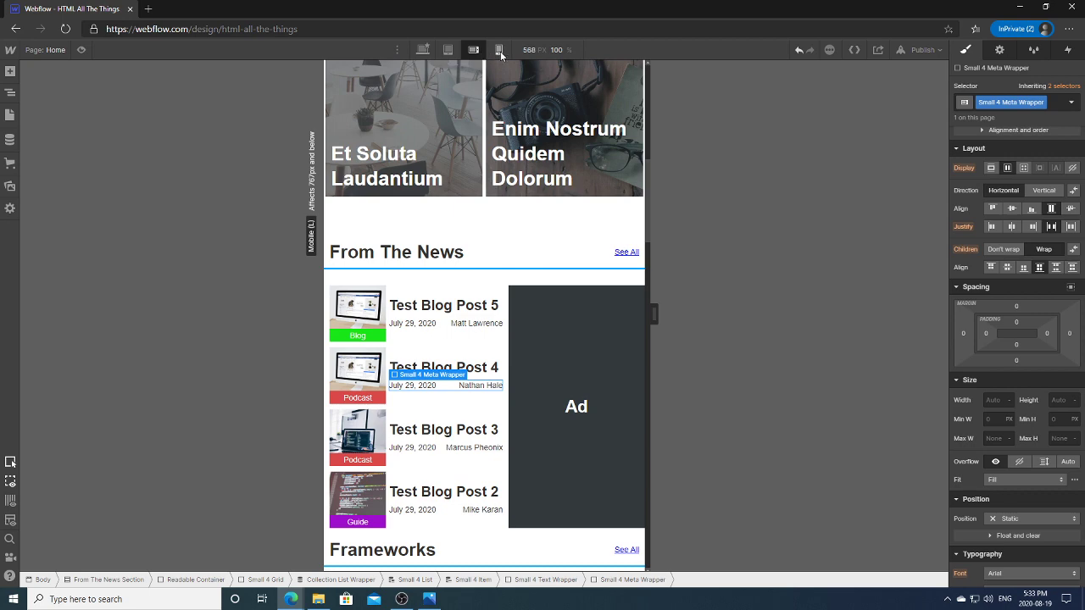
{"action": "left_click", "coordinate": [499, 49]}
{"action": "left_click", "coordinate": [423, 49]}
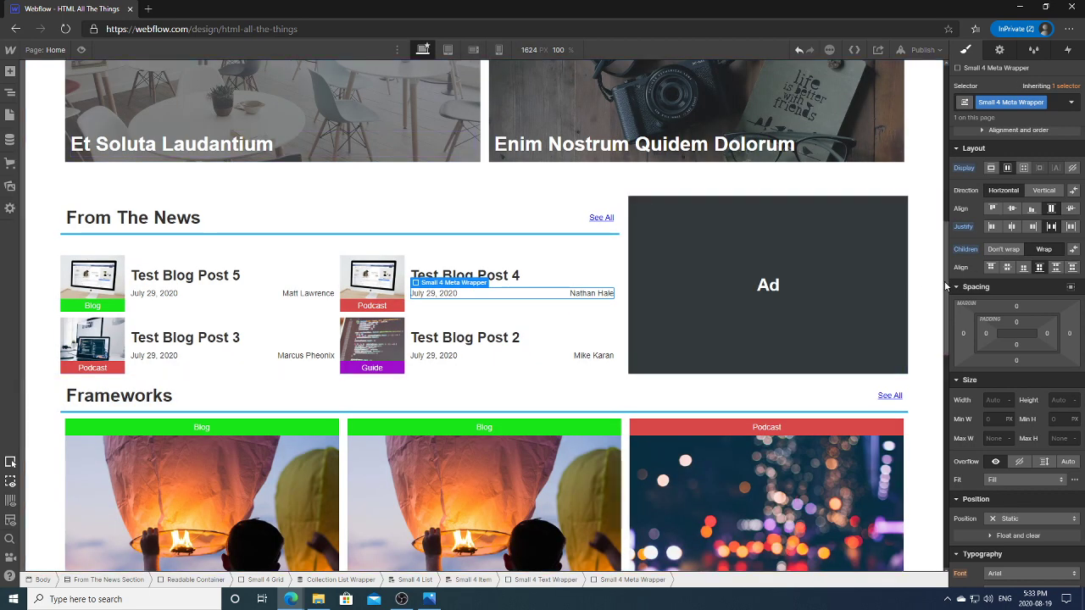
{"action": "left_click_drag", "start_coordinate": [947, 286], "coordinate": [948, 195]}
Inside the Navbar symbol, style the Nav Links at 20 px in the Ubuntu font.
{"action": "left_click", "coordinate": [848, 297]}
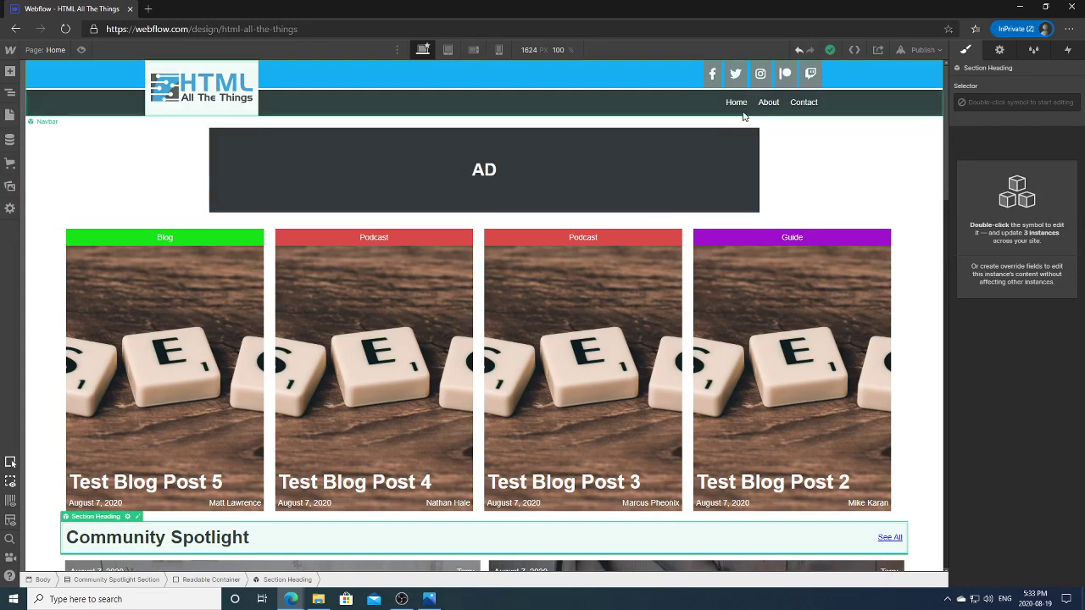
{"action": "double_click", "coordinate": [737, 103]}
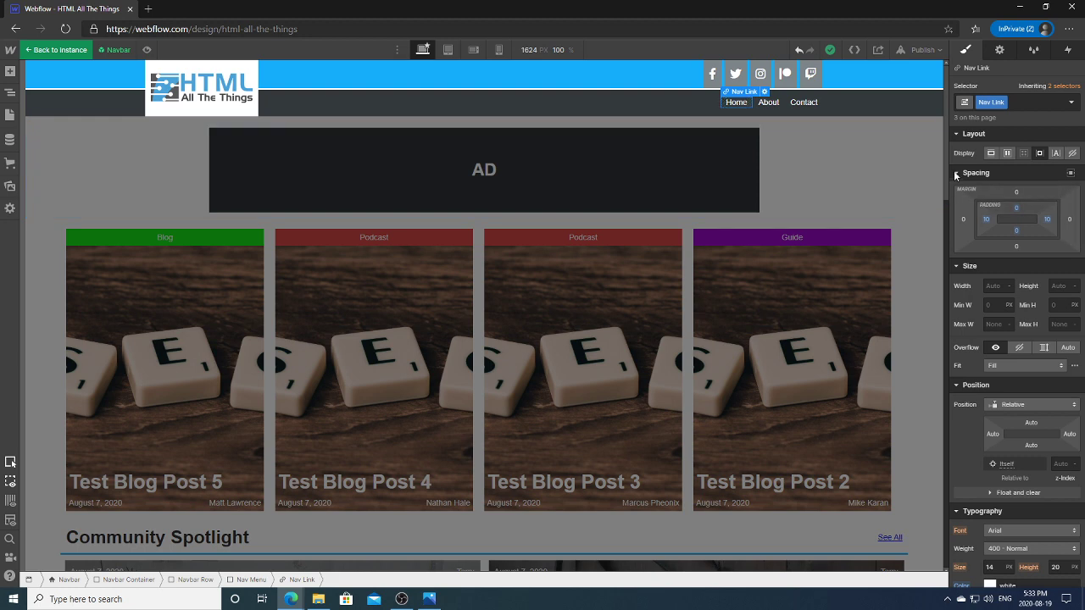
{"action": "scroll", "coordinate": [945, 160], "scroll_direction": "down", "scroll_amount": 2}
{"action": "scroll", "coordinate": [945, 160], "scroll_direction": "up", "scroll_amount": 2}
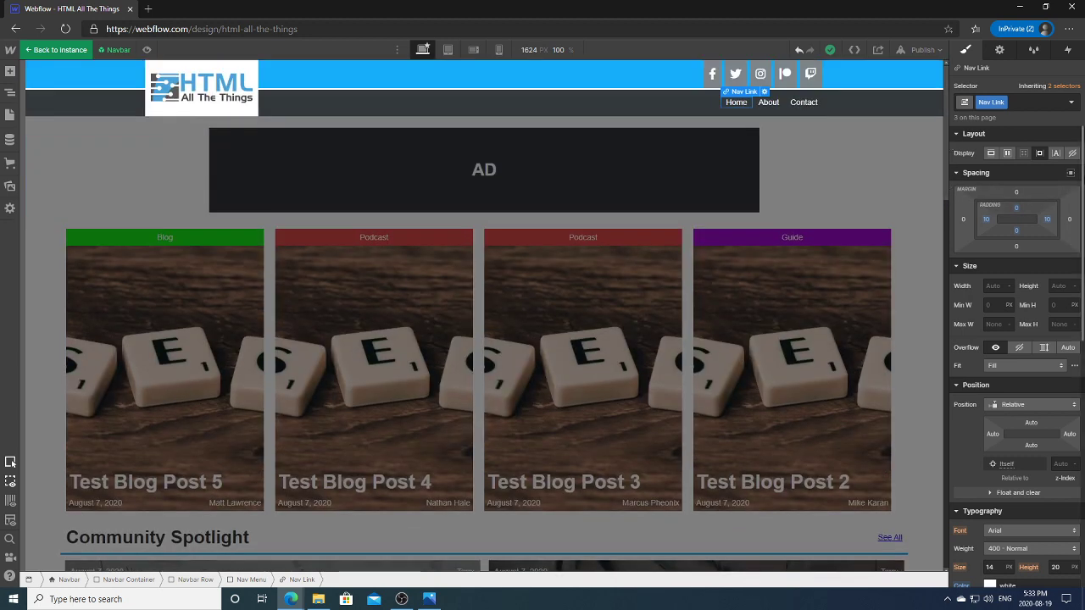
{"action": "scroll", "coordinate": [1018, 356], "scroll_direction": "down", "scroll_amount": 2}
{"action": "left_click", "coordinate": [1005, 384]}
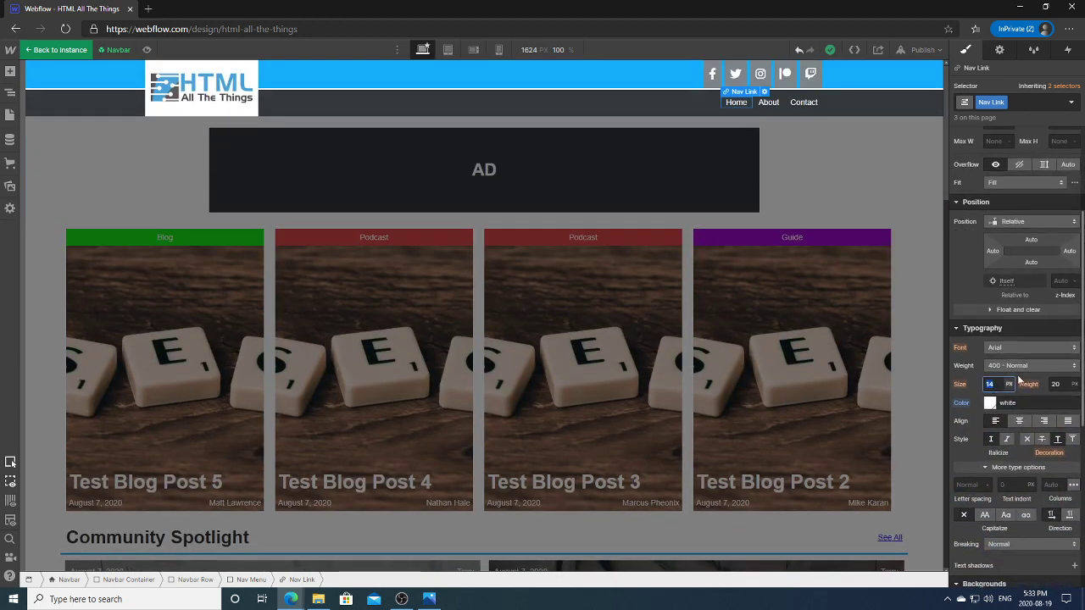
{"action": "type", "text": "24"}
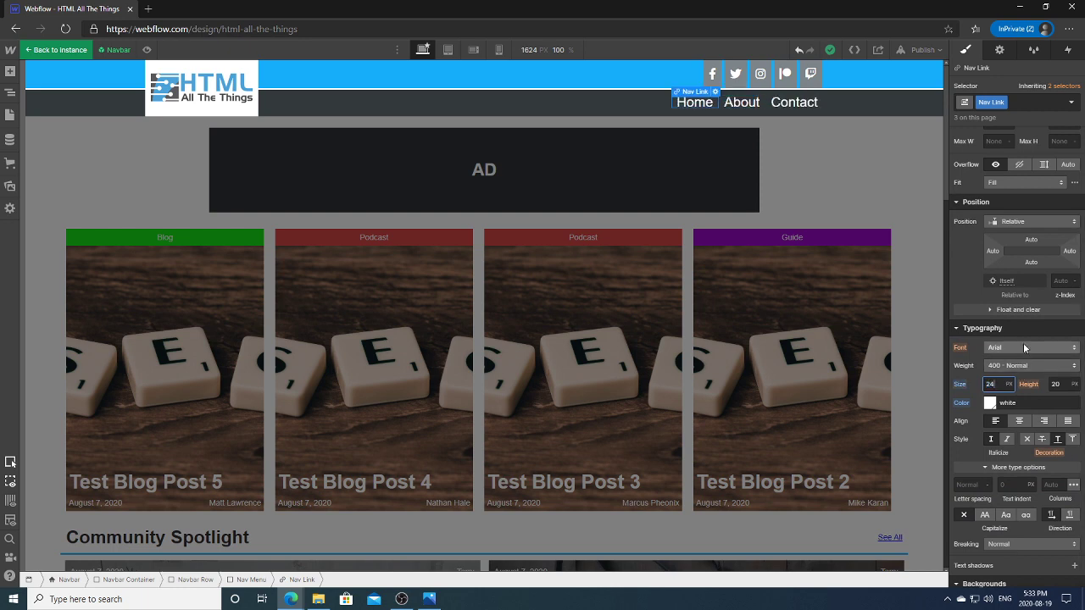
{"action": "key", "text": "BackSpace"}
{"action": "type", "text": "0"}
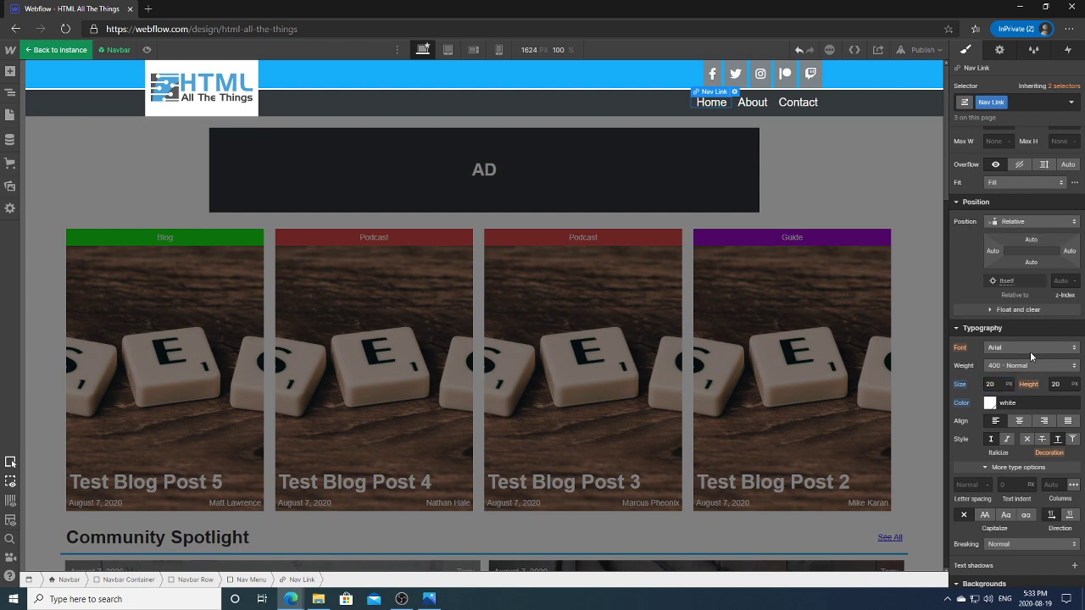
{"action": "left_click", "coordinate": [1030, 349]}
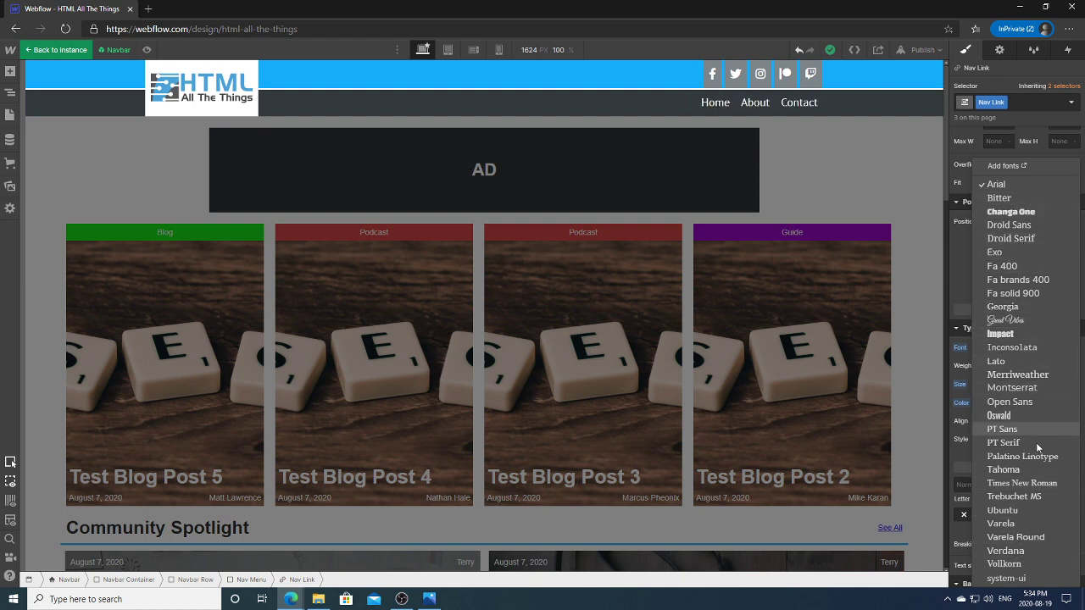
{"action": "left_click", "coordinate": [1004, 511]}
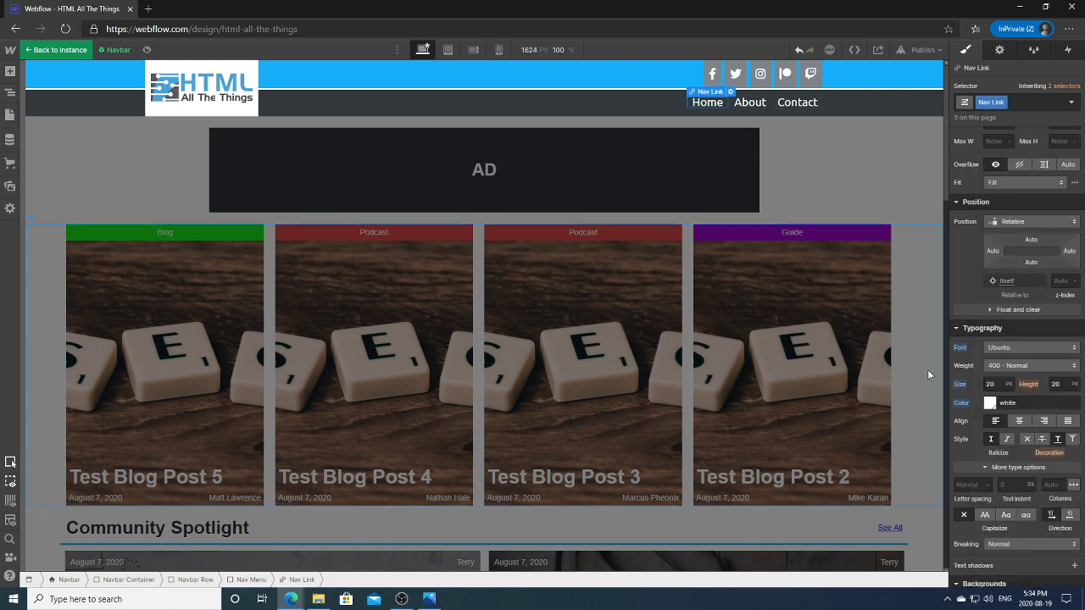
{"action": "double_click", "coordinate": [872, 216]}
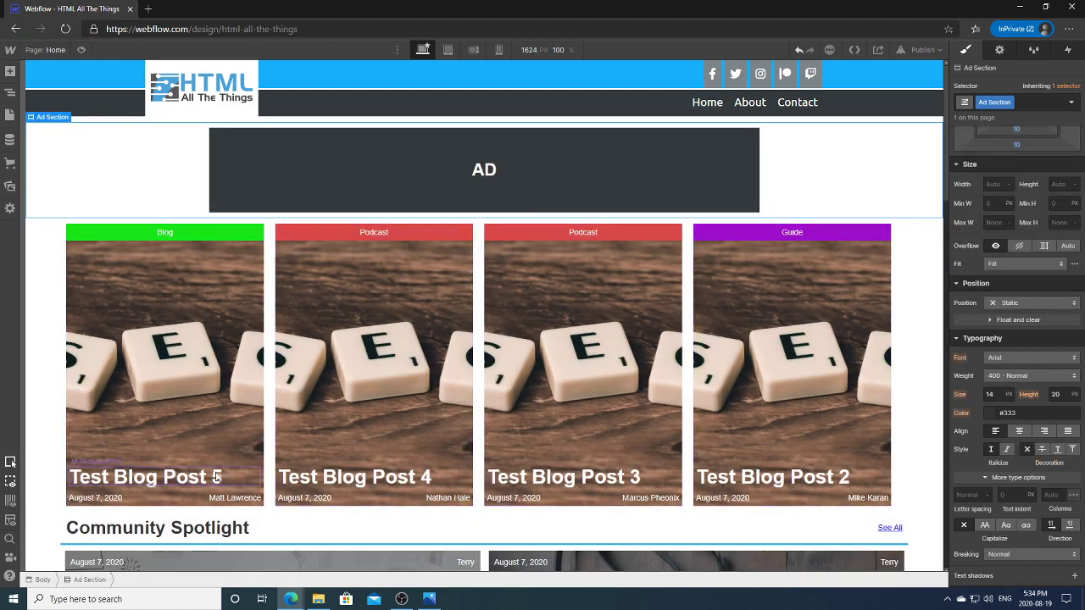
Set the Featured Title font to Ubuntu.
{"action": "left_click", "coordinate": [146, 477]}
{"action": "left_click", "coordinate": [1004, 331]}
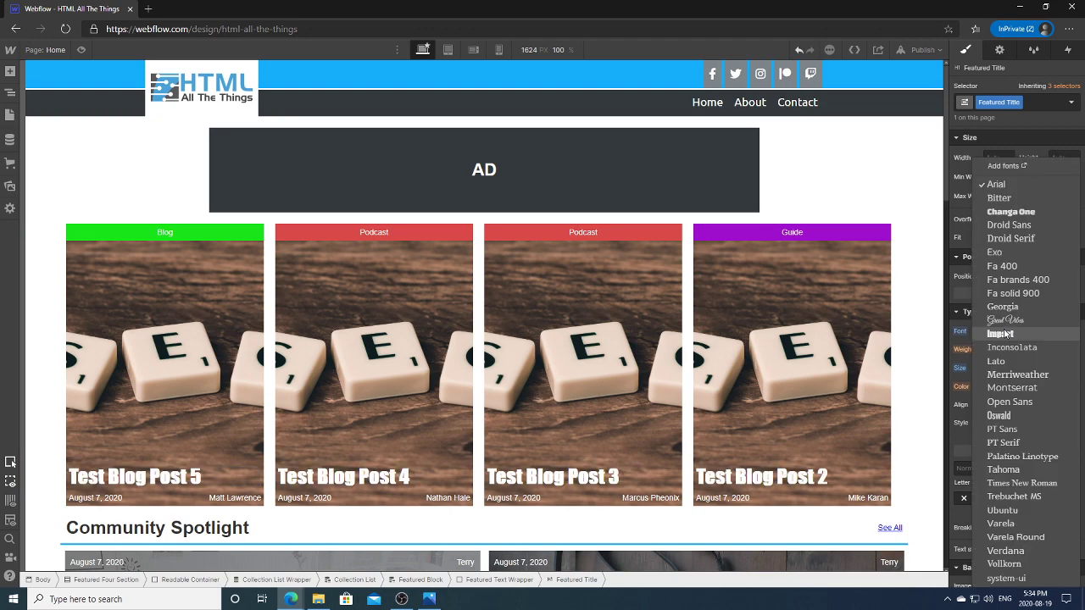
{"action": "left_click", "coordinate": [1005, 511]}
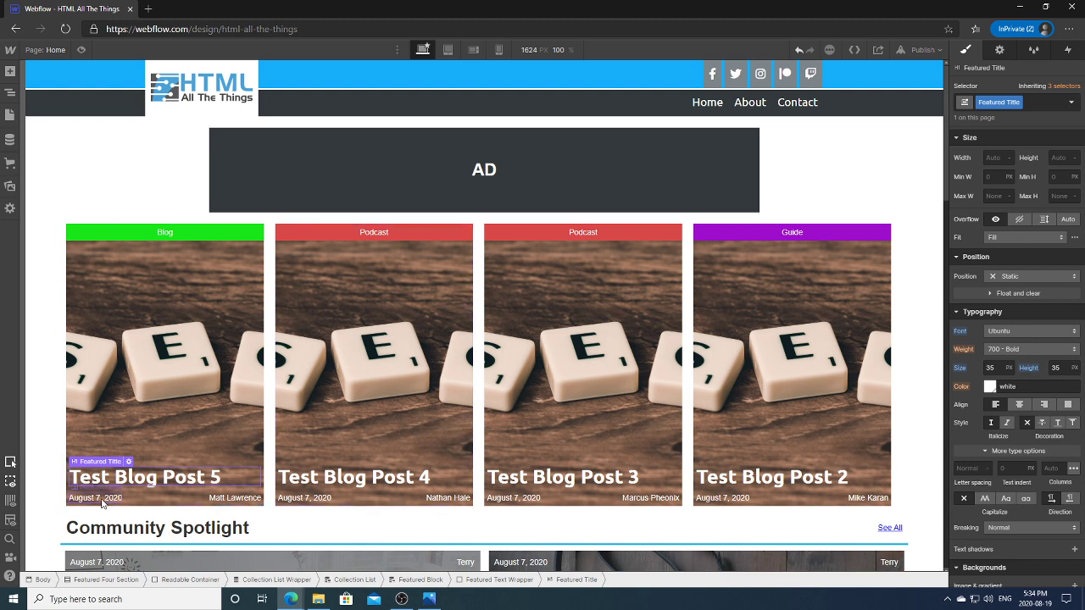
Inspect the featured cards' date, author and category label styles, then open the Featured Date font list.
{"action": "left_click", "coordinate": [210, 498]}
{"action": "left_click", "coordinate": [241, 498]}
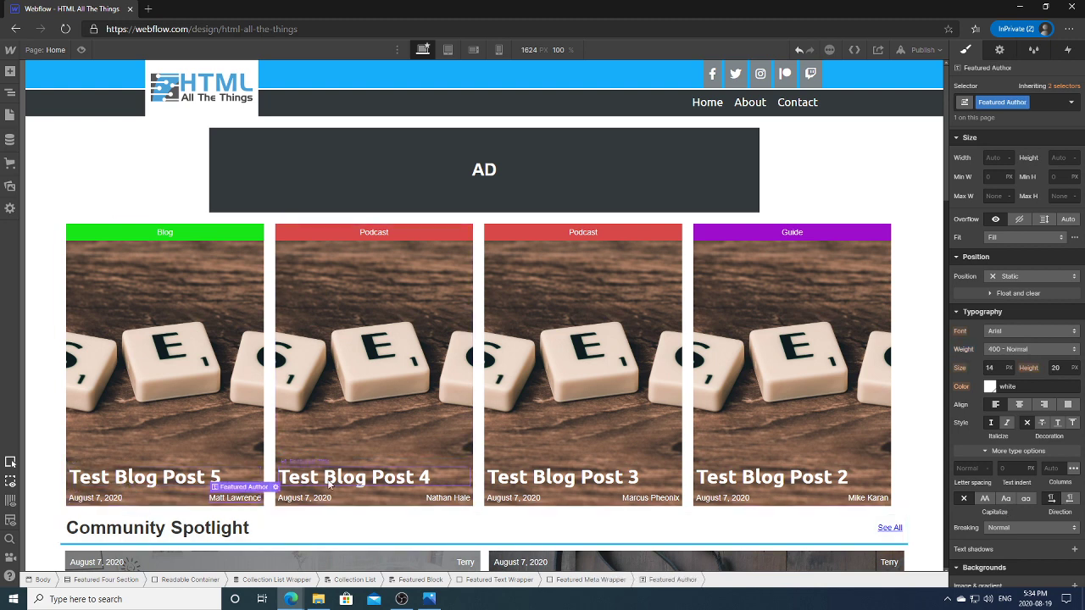
{"action": "left_click", "coordinate": [166, 495]}
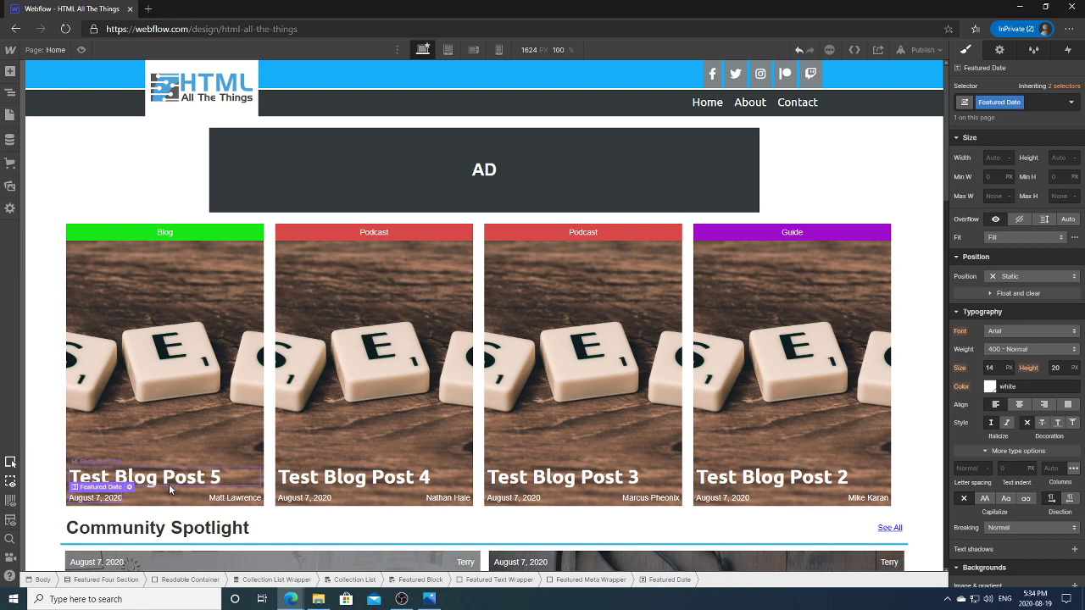
{"action": "left_click", "coordinate": [244, 500]}
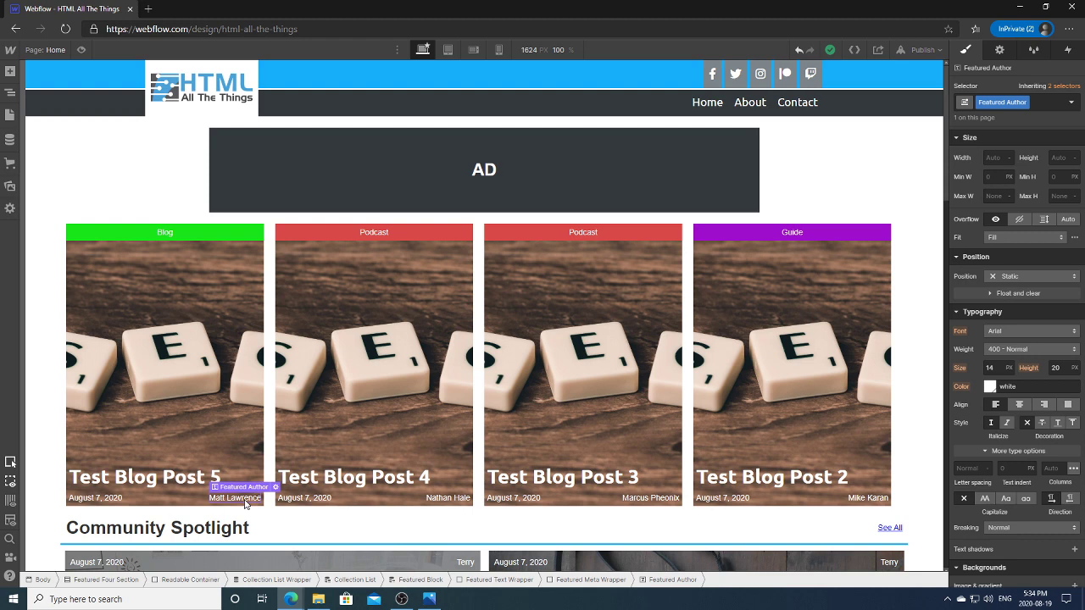
{"action": "left_click", "coordinate": [82, 500]}
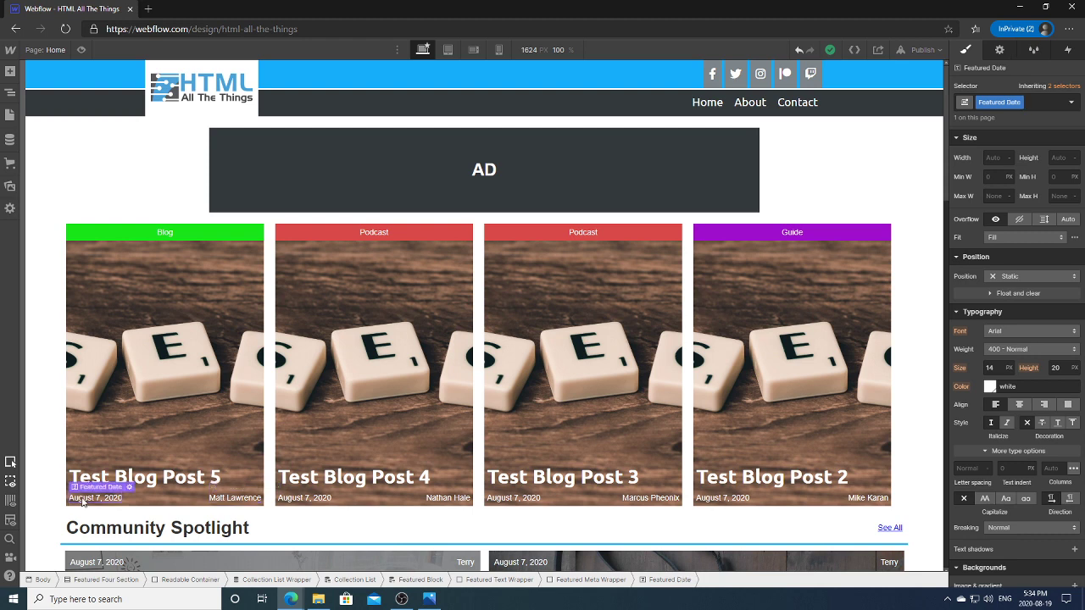
{"action": "left_click", "coordinate": [164, 238]}
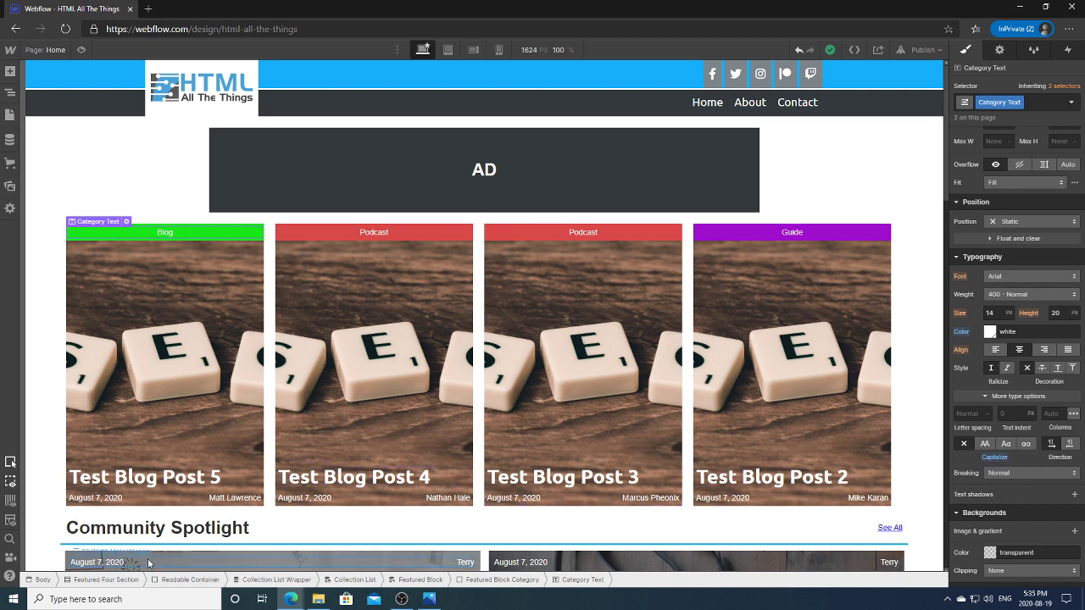
{"action": "left_click", "coordinate": [90, 500]}
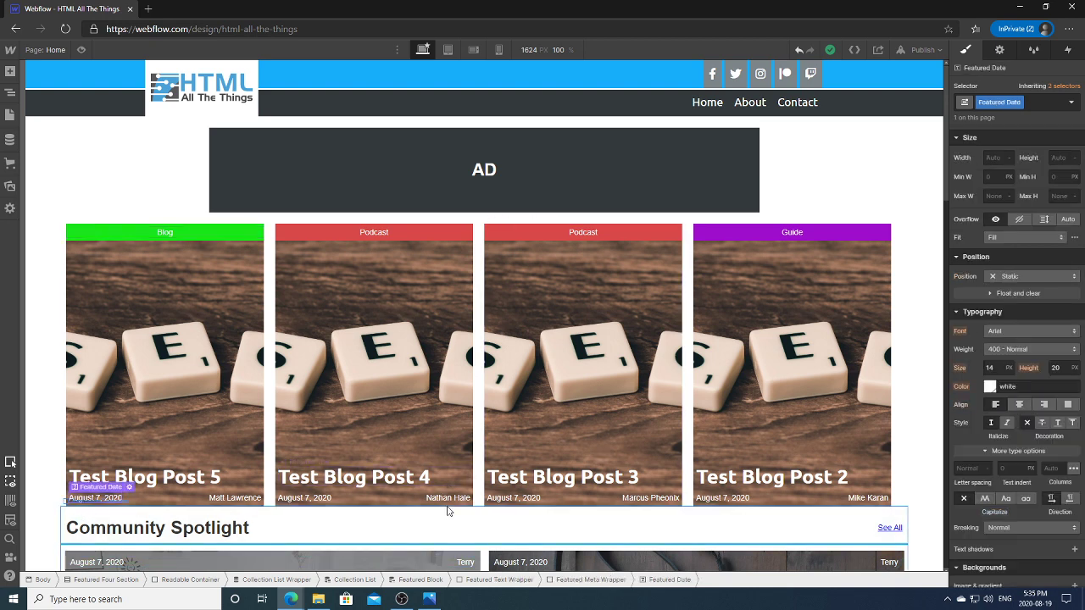
{"action": "left_click", "coordinate": [993, 334]}
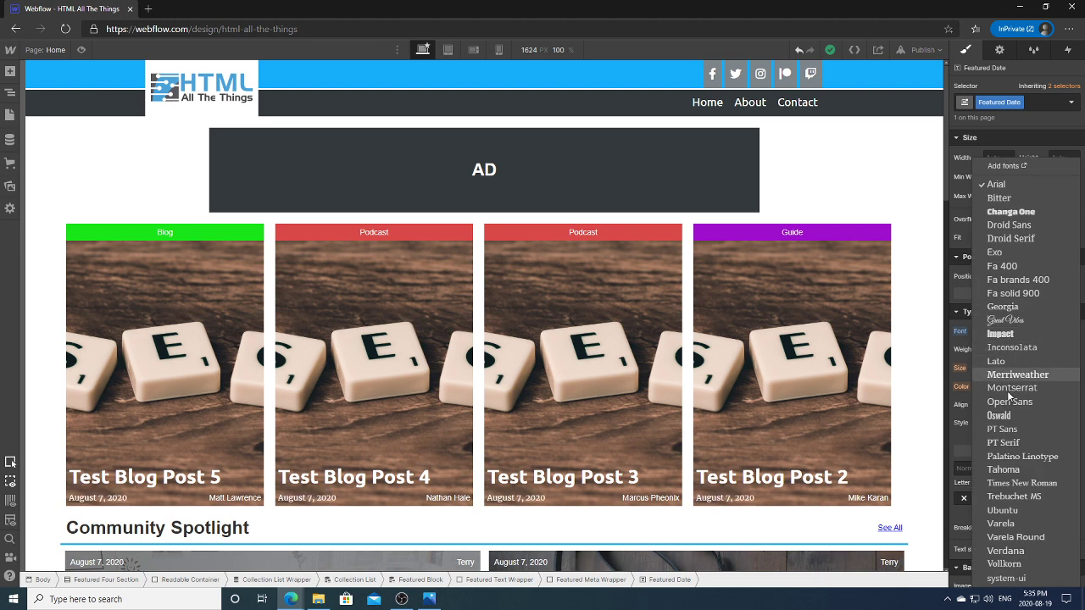
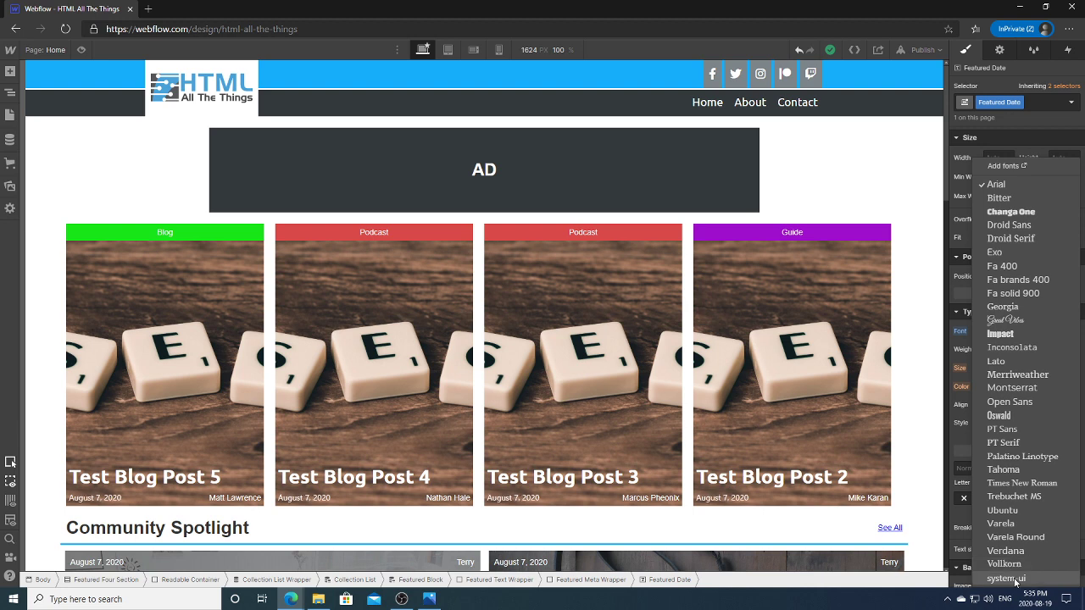
Close the font list, leaving the Featured Date text in Arial.
{"action": "left_click", "coordinate": [969, 219]}
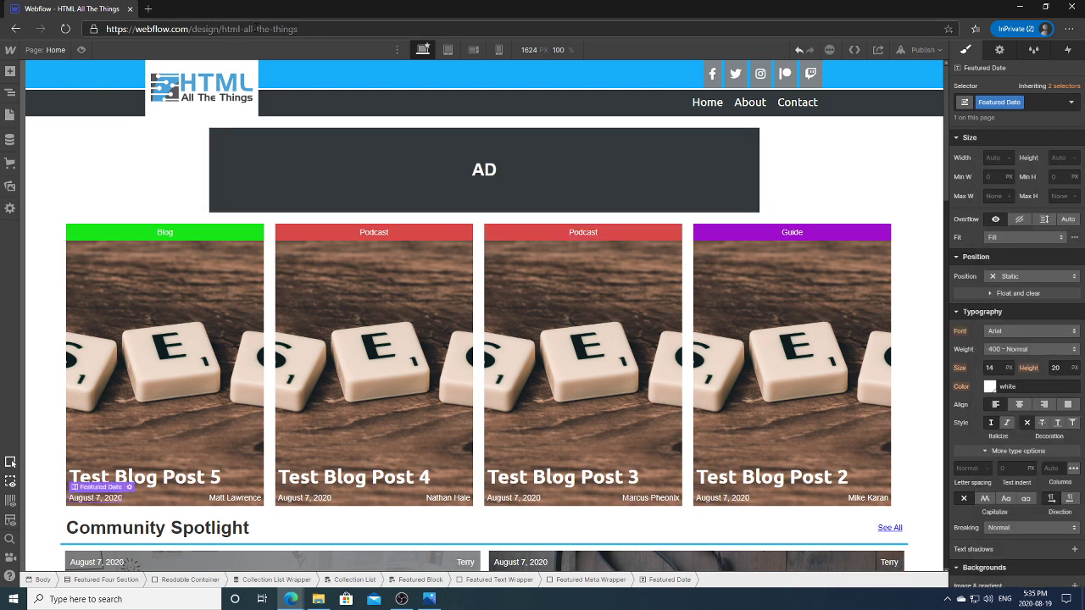
In a new tab, search 'google fonts' on Bing and open the Google Fonts site.
{"action": "left_click", "coordinate": [149, 9]}
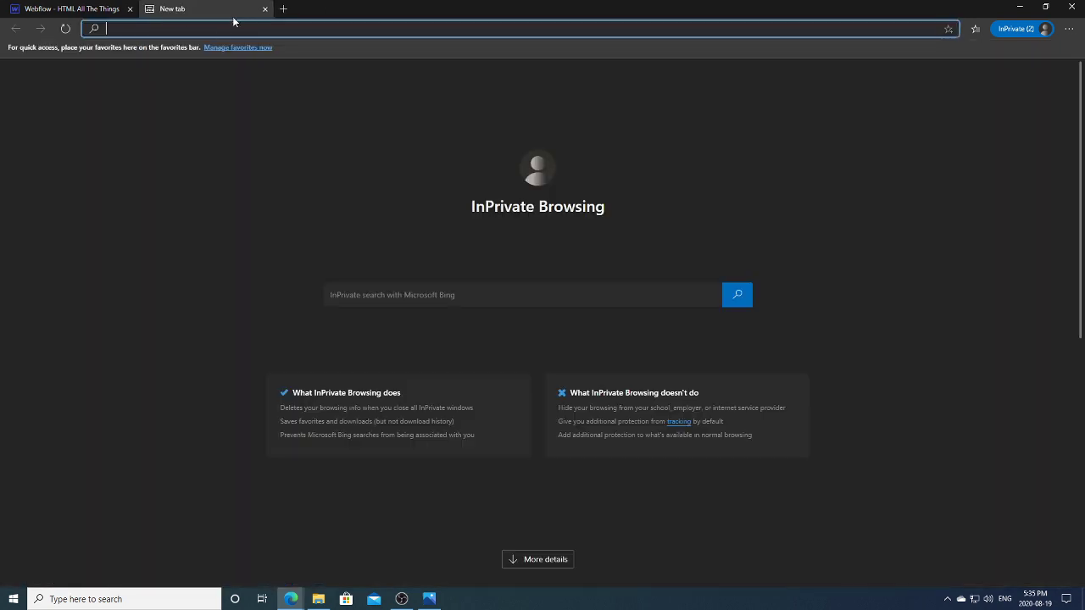
{"action": "type", "text": "google fonts"}
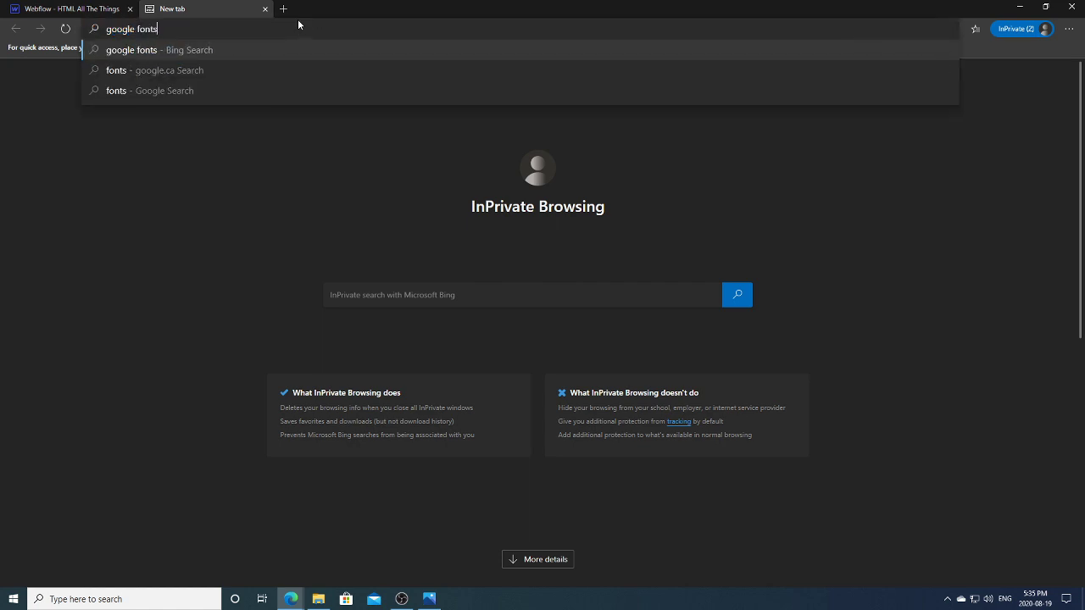
{"action": "key", "text": "Return"}
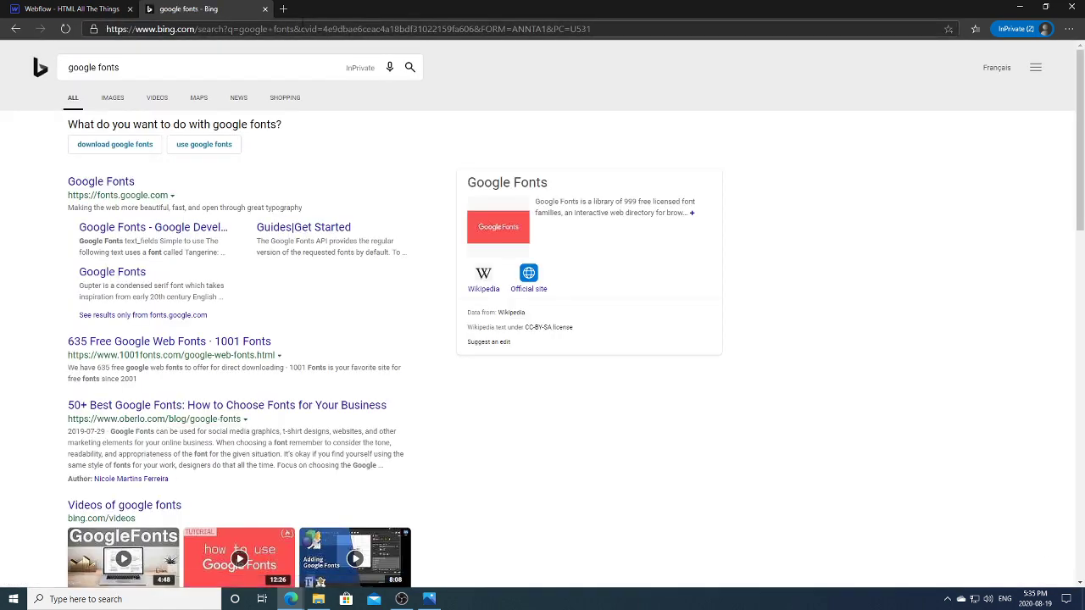
{"action": "left_click", "coordinate": [125, 204]}
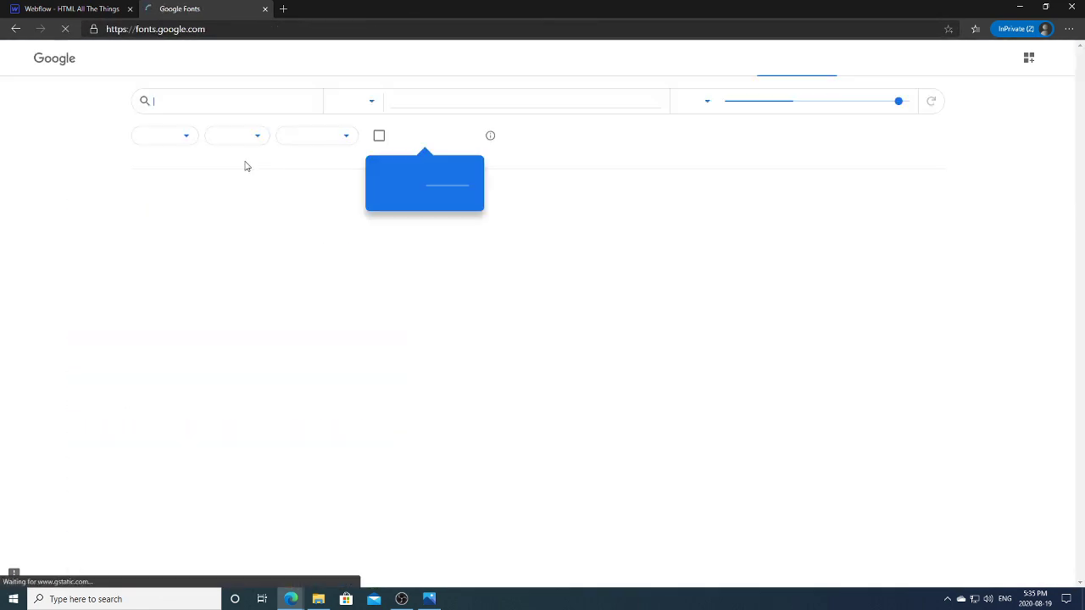
{"action": "left_click", "coordinate": [469, 200]}
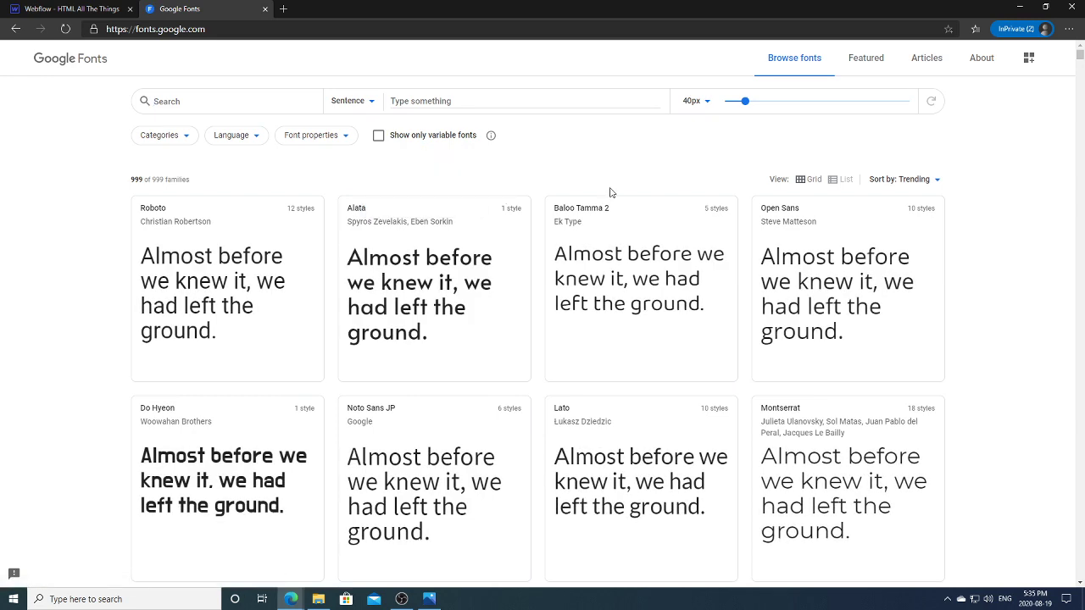
Preview the Roboto specimen page, then return to the browse-fonts catalogue.
{"action": "left_click", "coordinate": [248, 262]}
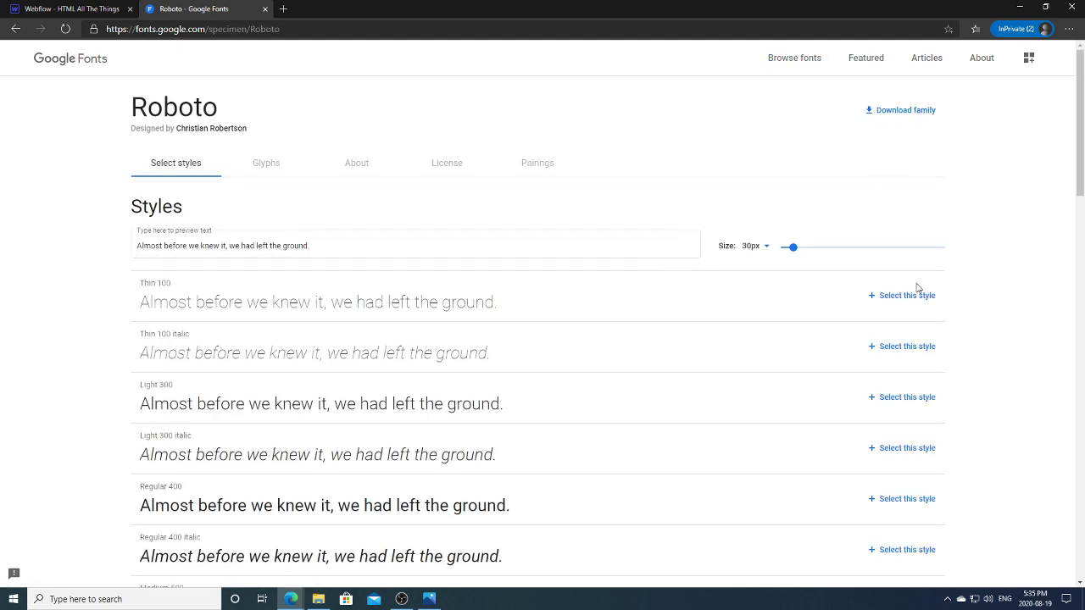
{"action": "mouse_move", "coordinate": [1082, 158]}
{"action": "left_mouse_down"}
{"action": "mouse_move", "coordinate": [1082, 349]}
{"action": "mouse_move", "coordinate": [1081, 154]}
{"action": "left_mouse_up"}
{"action": "left_click", "coordinate": [16, 30]}
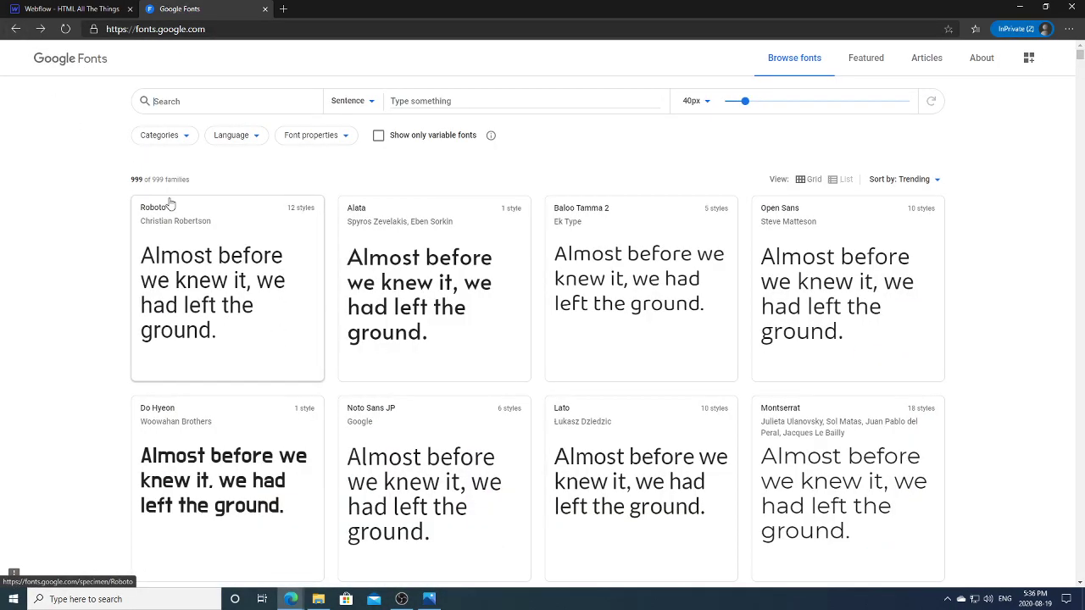
{"action": "left_click", "coordinate": [154, 209]}
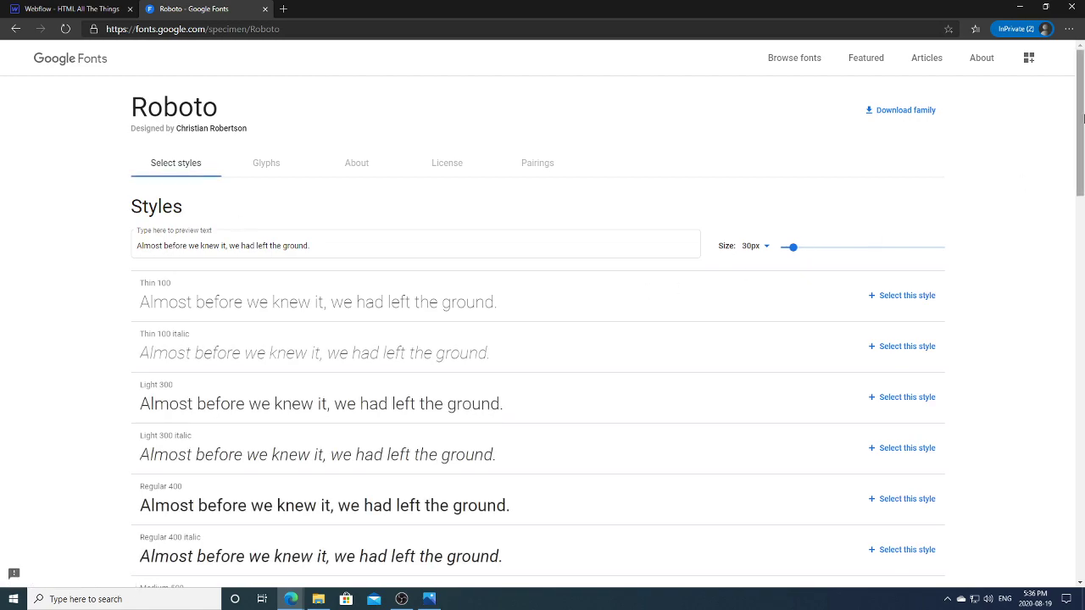
{"action": "left_click_drag", "start_coordinate": [1081, 148], "coordinate": [1082, 123]}
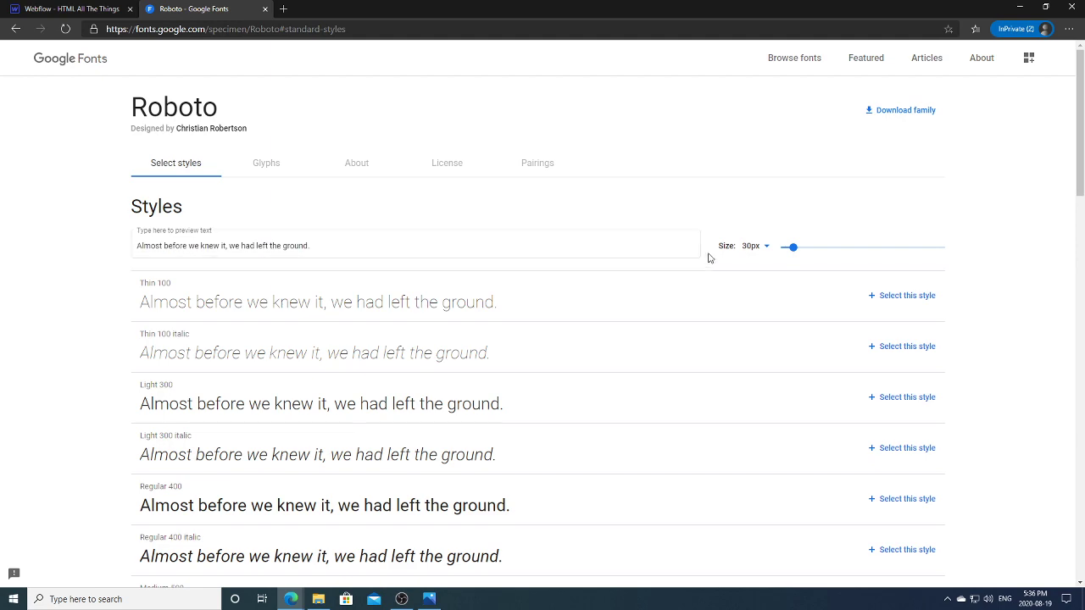
{"action": "left_click", "coordinate": [15, 28]}
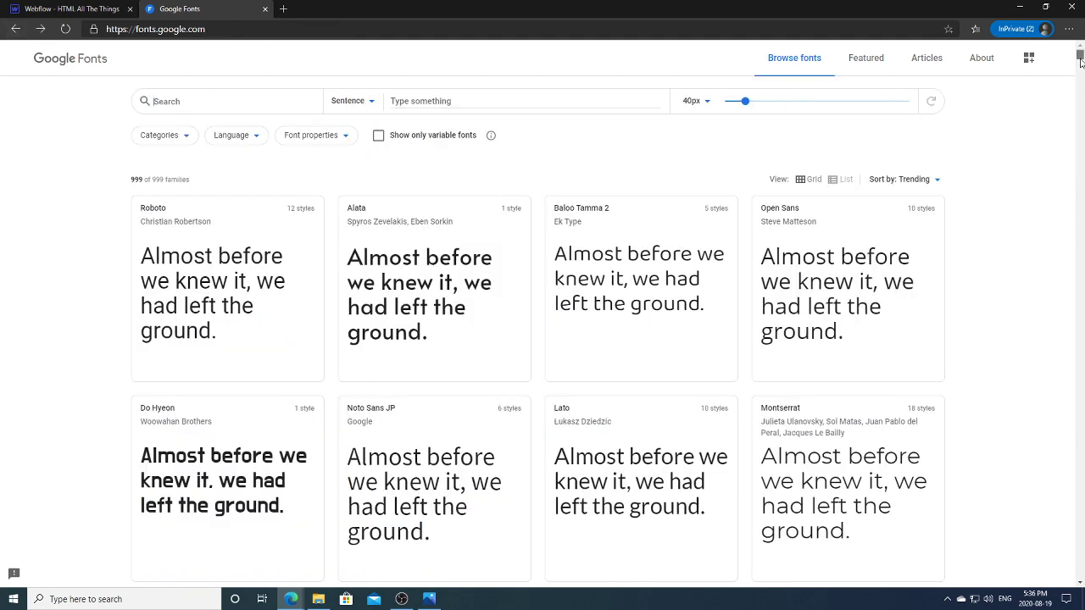
Scroll down the browse-fonts grid and open the Merriweather Sans specimen page.
{"action": "scroll", "coordinate": [1082, 72], "scroll_direction": "down", "scroll_amount": 5}
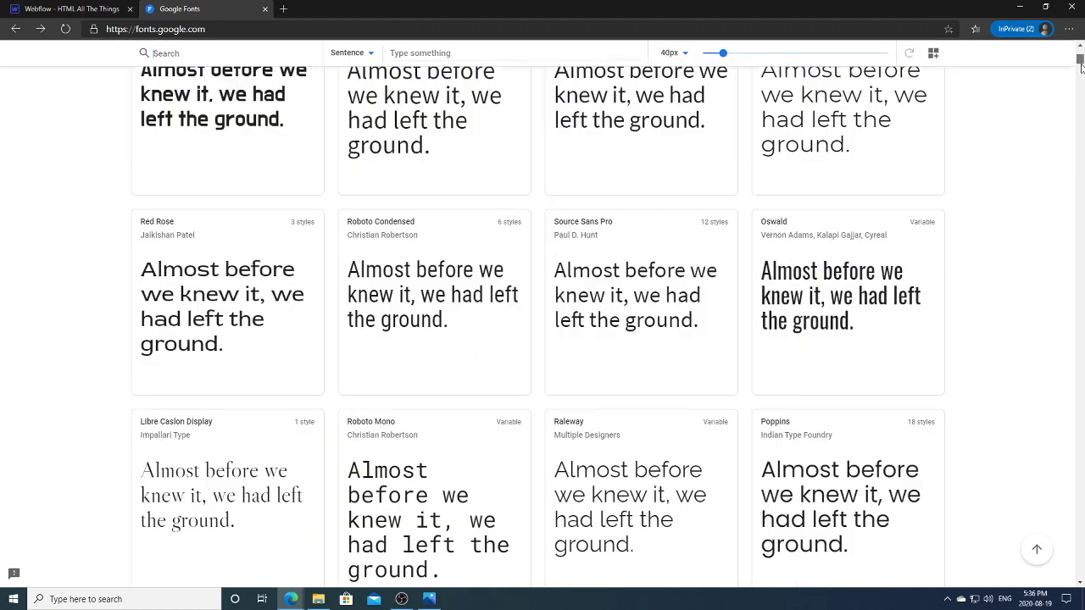
{"action": "left_click_drag", "start_coordinate": [1081, 68], "coordinate": [1082, 78]}
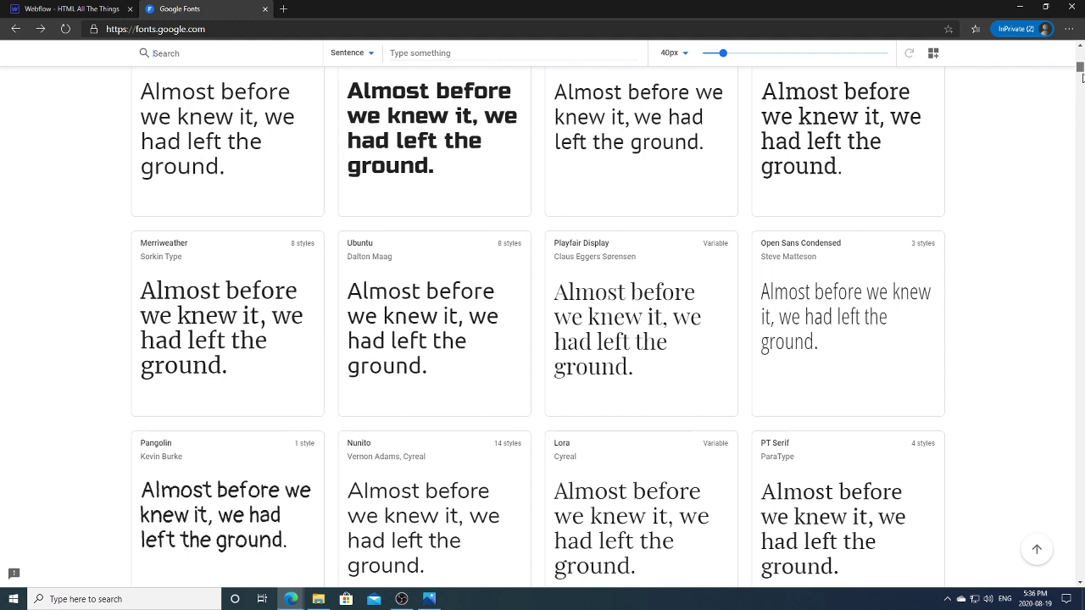
{"action": "left_click_drag", "start_coordinate": [1082, 78], "coordinate": [1082, 85]}
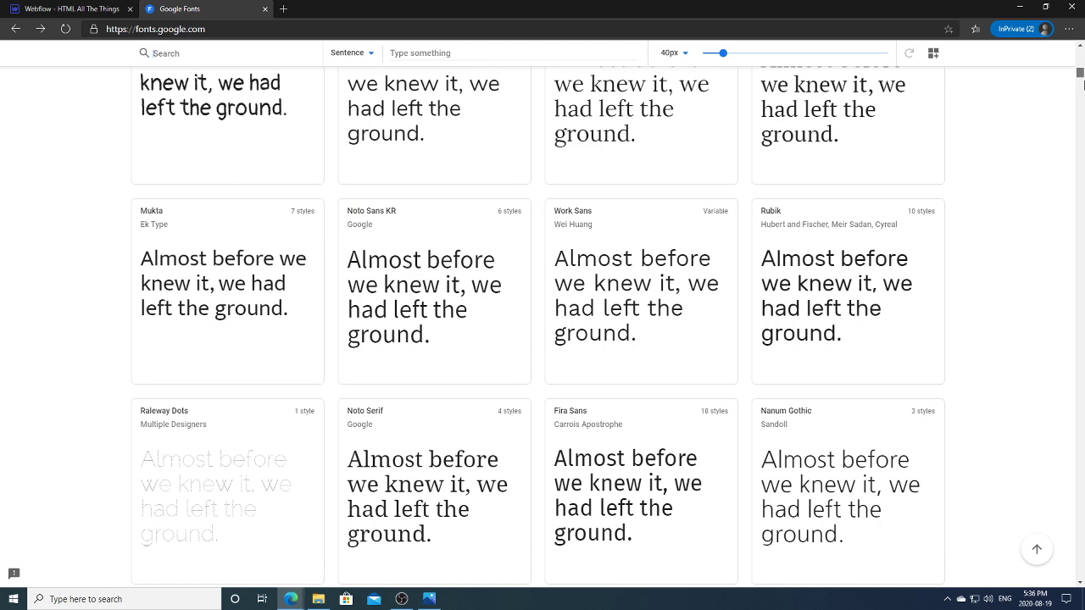
{"action": "left_click_drag", "start_coordinate": [1083, 85], "coordinate": [1083, 88]}
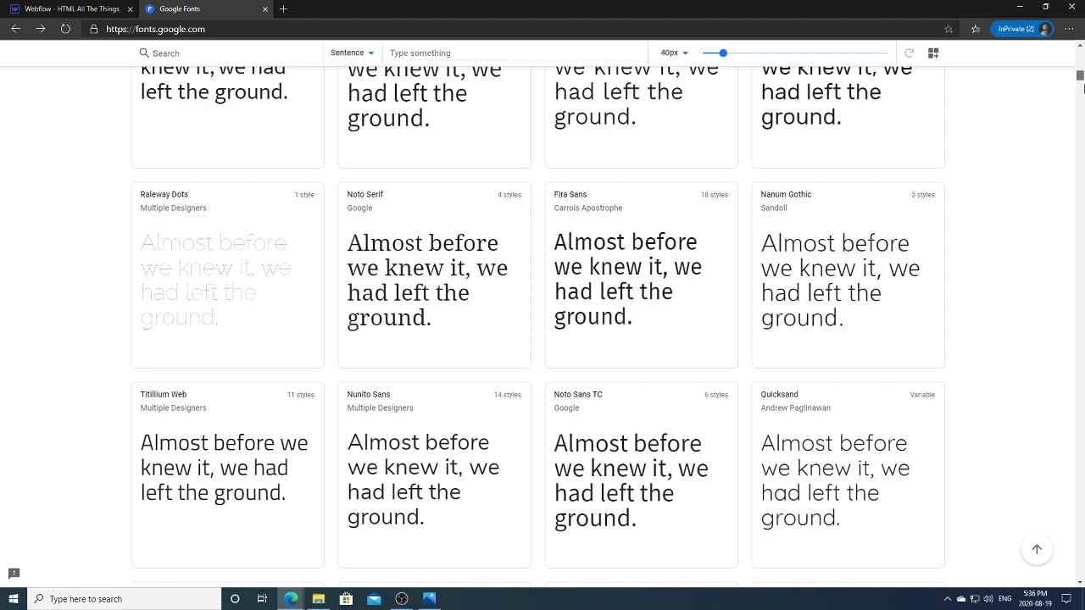
{"action": "left_click_drag", "start_coordinate": [1083, 86], "coordinate": [1082, 90]}
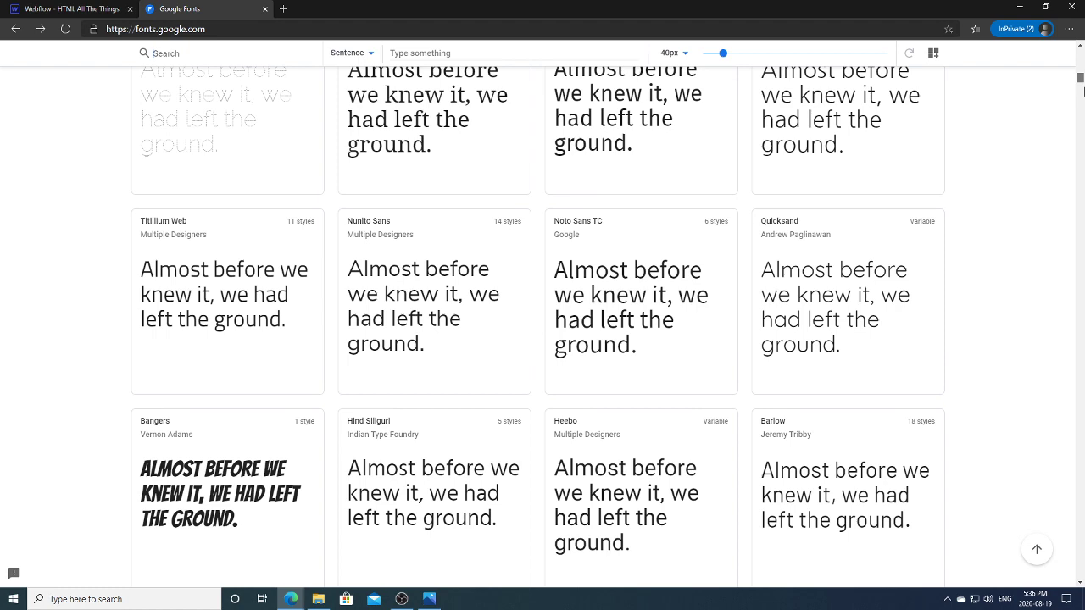
{"action": "scroll", "coordinate": [1083, 92], "scroll_direction": "down", "scroll_amount": 2}
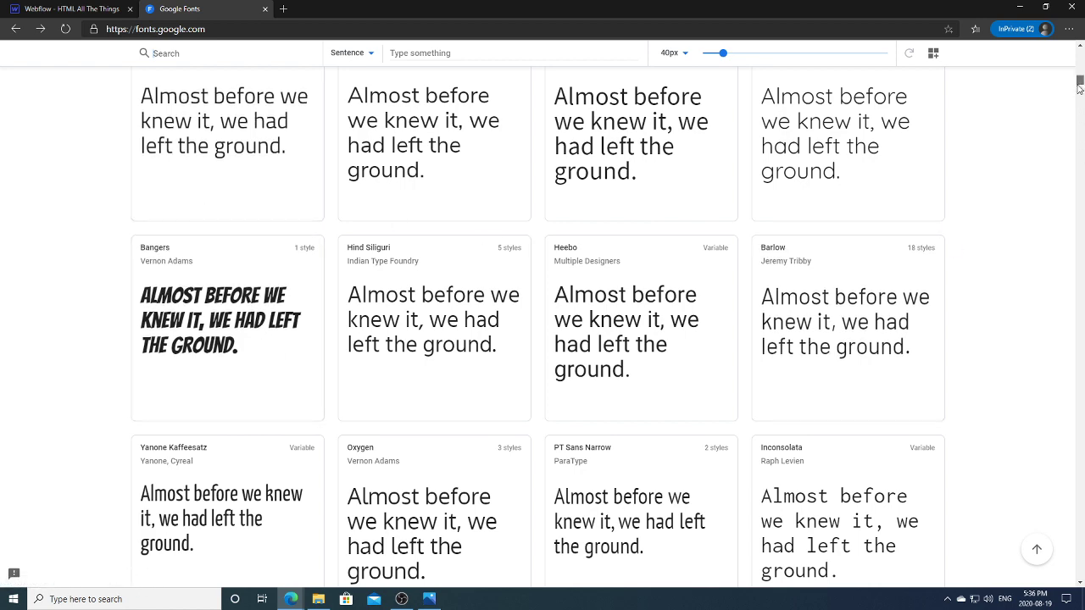
{"action": "left_click_drag", "start_coordinate": [1080, 86], "coordinate": [1079, 94]}
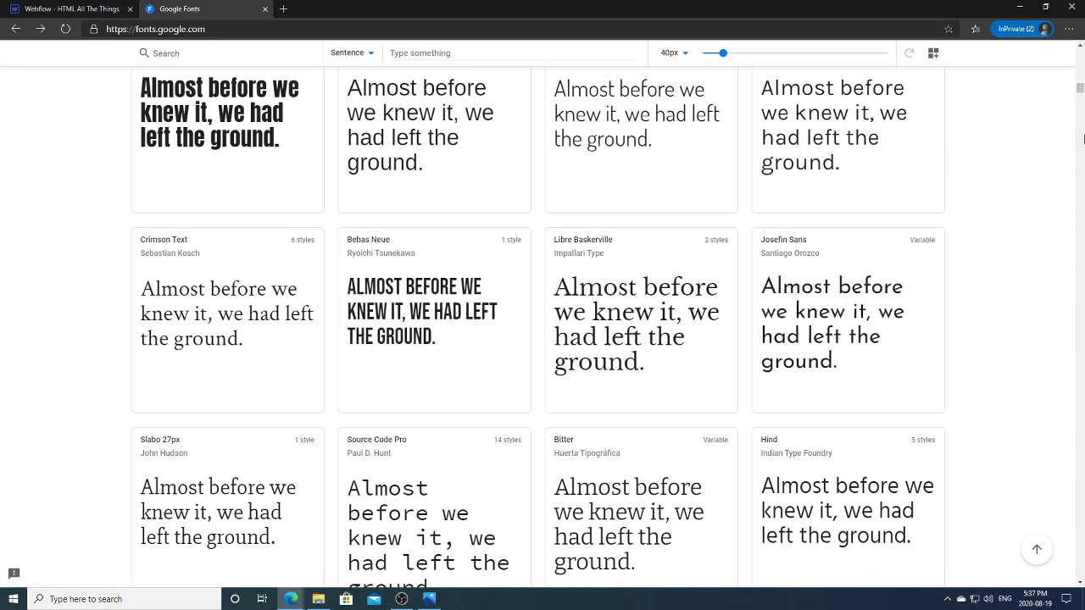
{"action": "left_click_drag", "start_coordinate": [1081, 91], "coordinate": [1080, 105]}
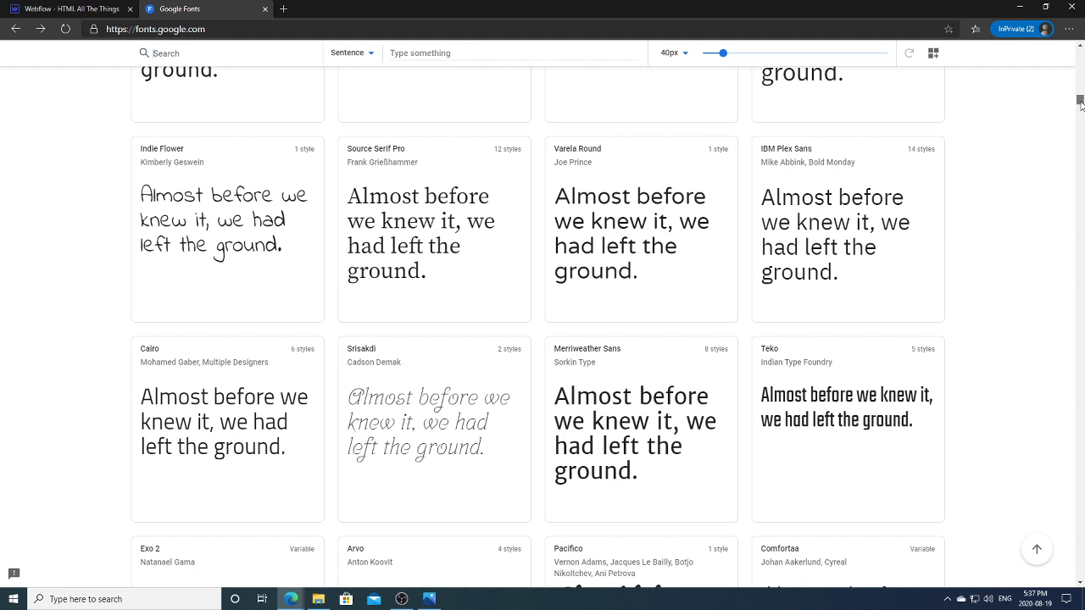
{"action": "left_click", "coordinate": [707, 419]}
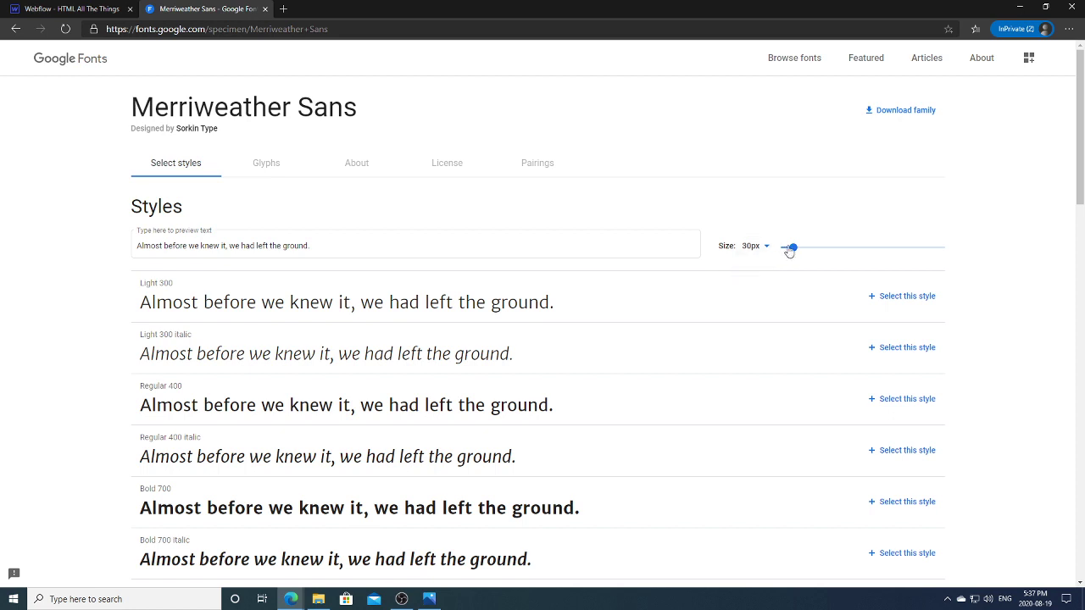
Enlarge the Merriweather Sans style previews to 64px.
{"action": "left_click", "coordinate": [757, 250]}
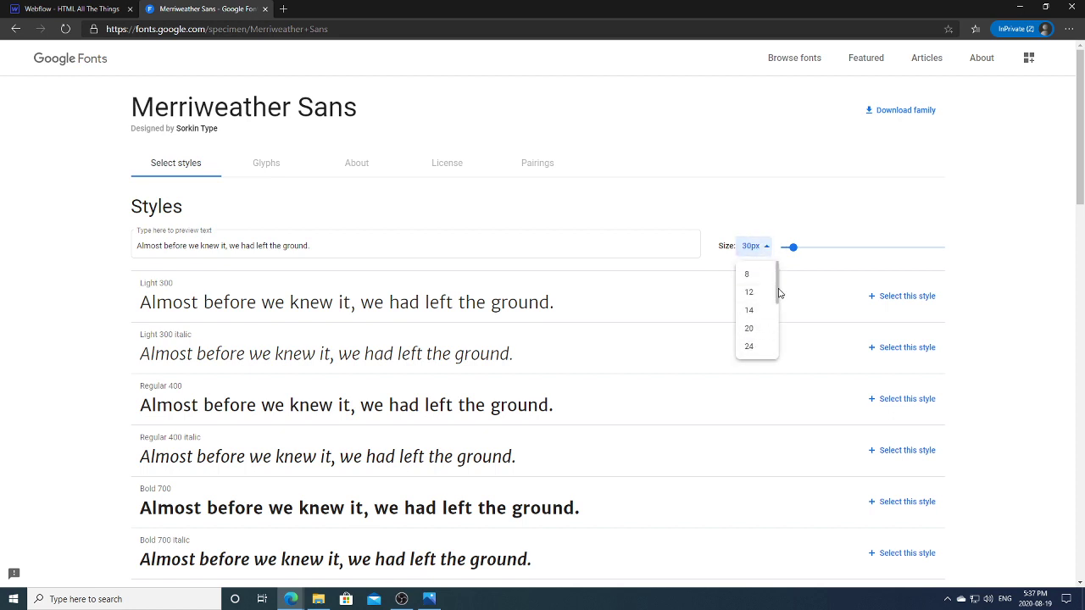
{"action": "scroll", "coordinate": [770, 312], "scroll_direction": "down", "scroll_amount": 2}
{"action": "left_click", "coordinate": [753, 319]}
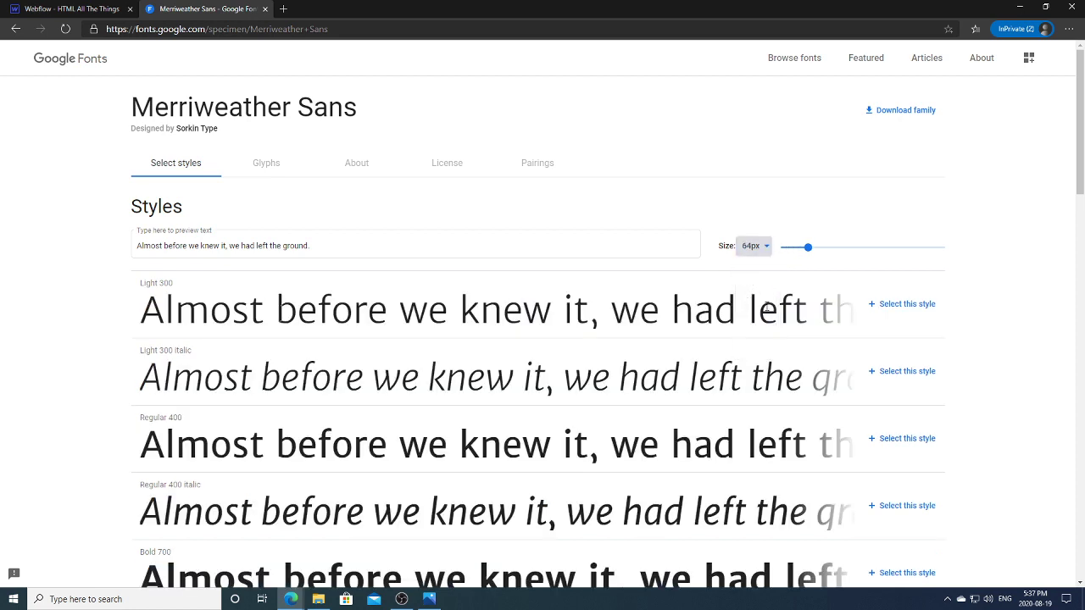
Change the preview text to 'COMMUNITY SPOTLIGHT', then return to the Webflow tab.
{"action": "left_click_drag", "start_coordinate": [330, 245], "coordinate": [156, 229]}
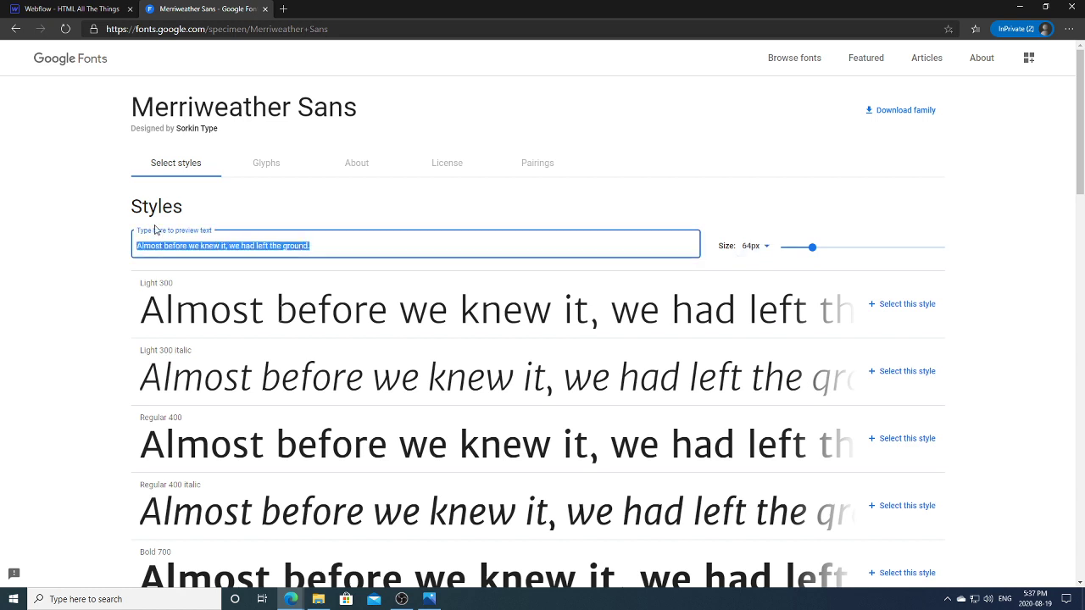
{"action": "type", "text": "Comm"}
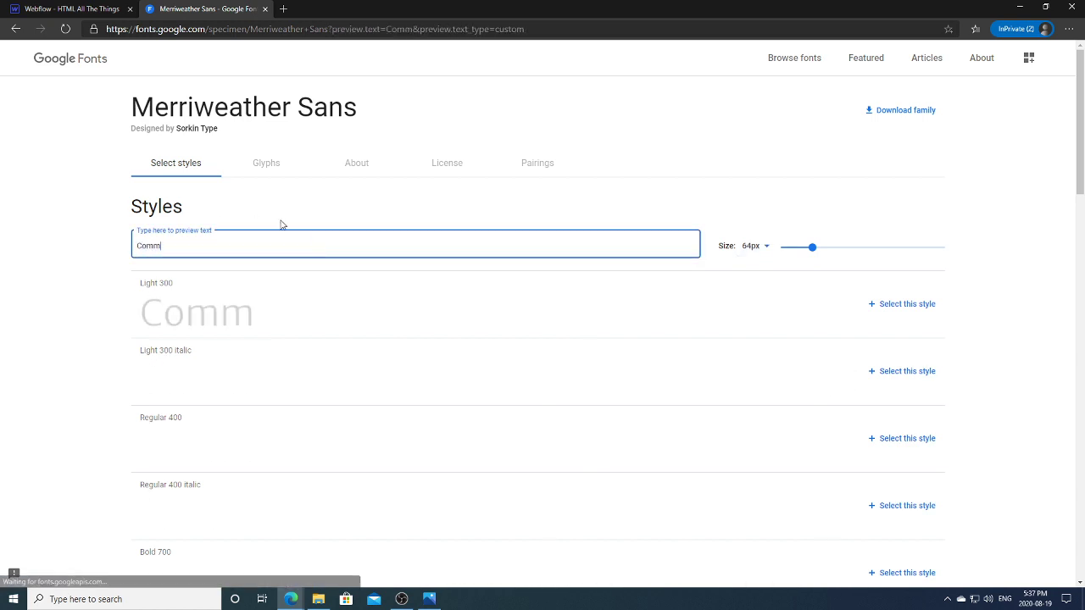
{"action": "type", "text": "unity Spotlight"}
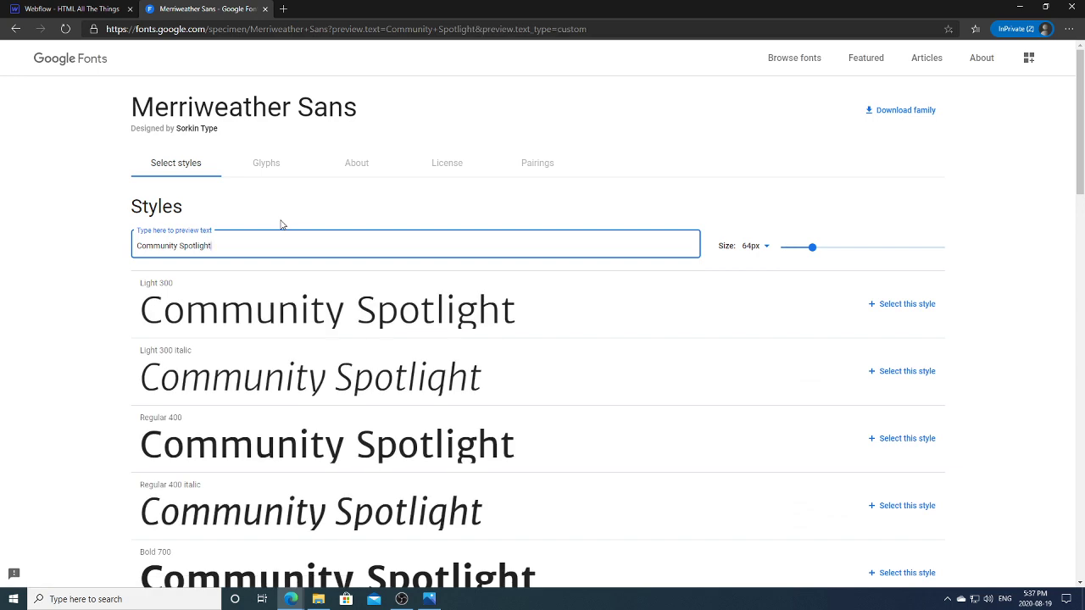
{"action": "key", "text": "ctrl+a"}
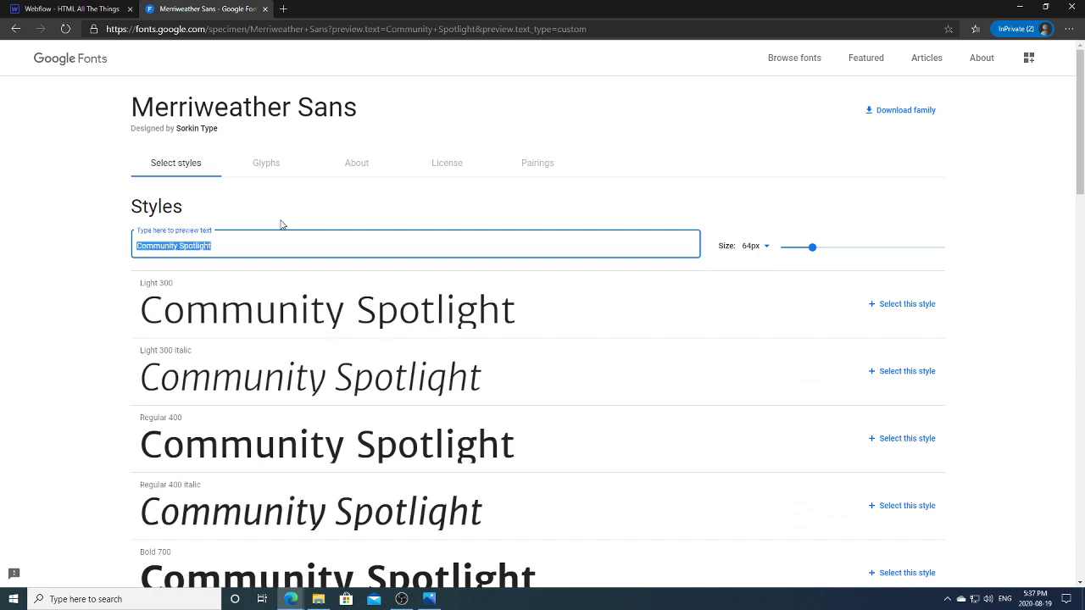
{"action": "type", "text": "COMMUNITY "}
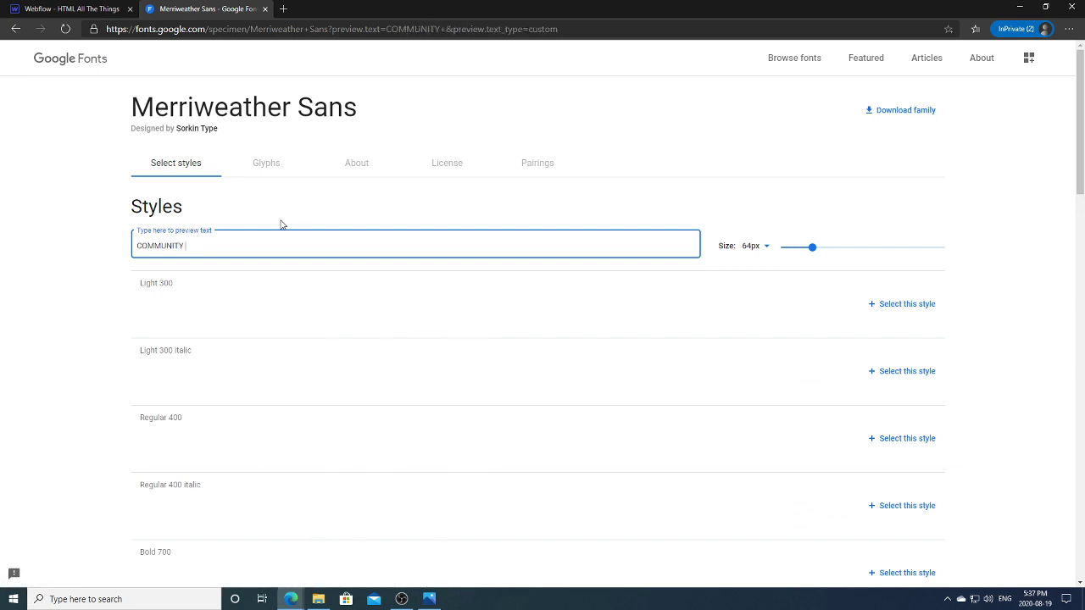
{"action": "type", "text": "SPOTLIGHT"}
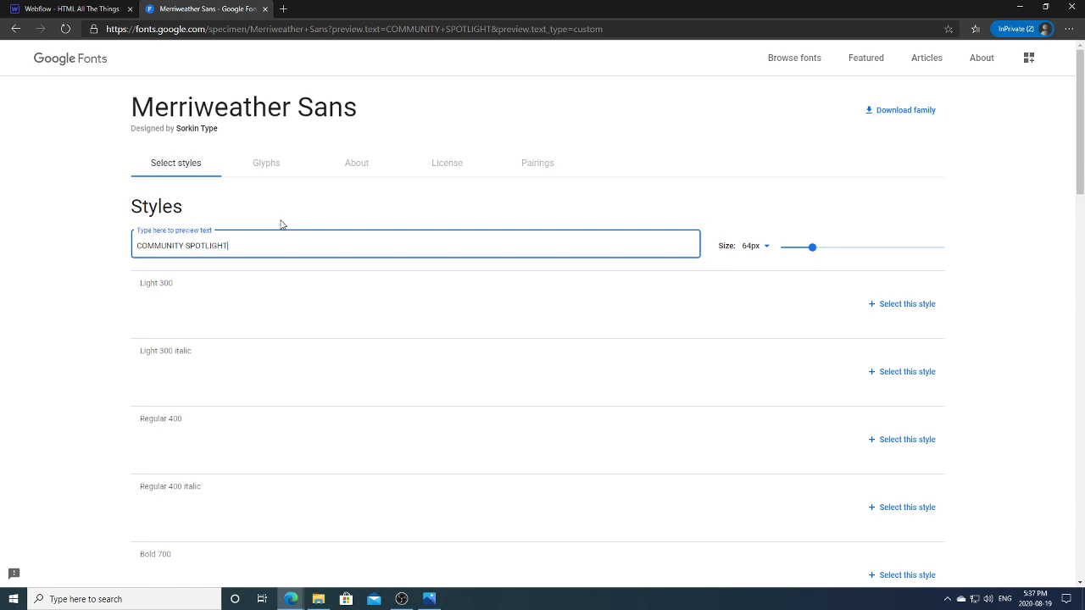
{"action": "left_click", "coordinate": [292, 221]}
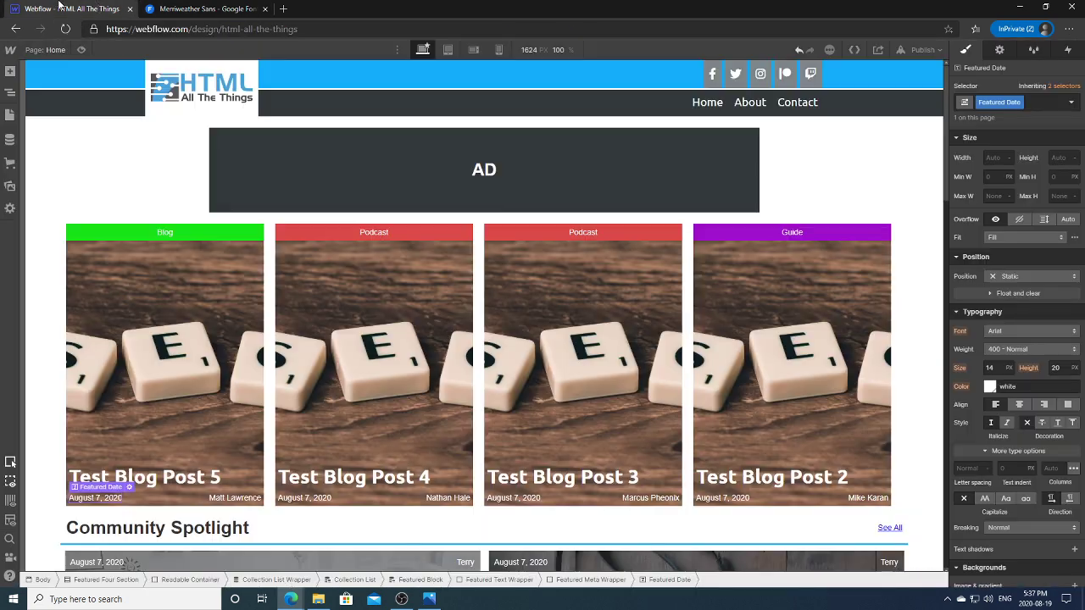
{"action": "left_click", "coordinate": [93, 9]}
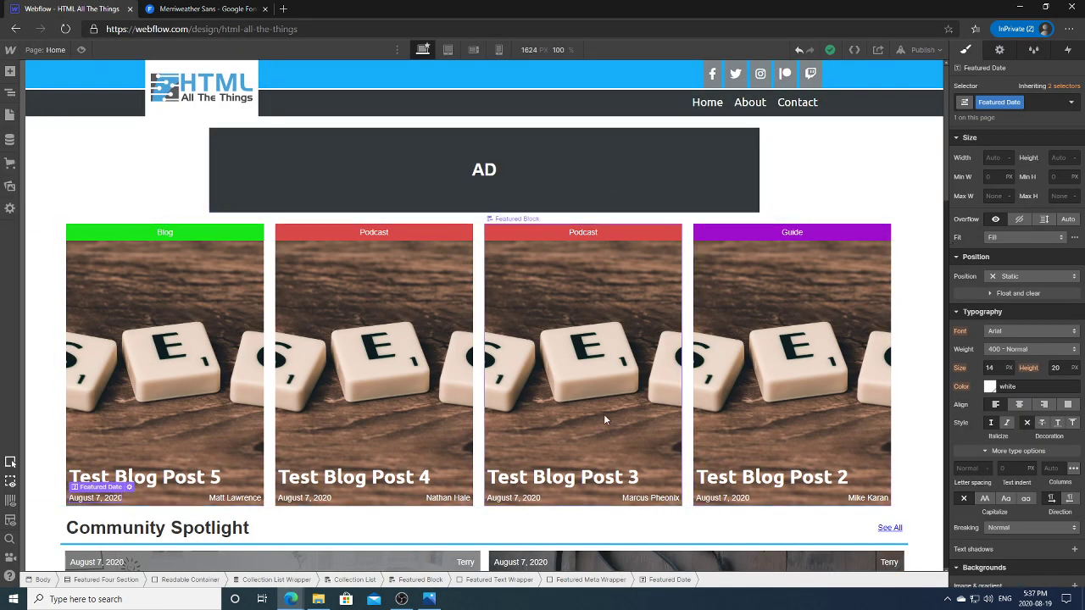
Narrow the design preview to 1024 px, then bring up the Home Page.png wireframe.
{"action": "left_click", "coordinate": [928, 250]}
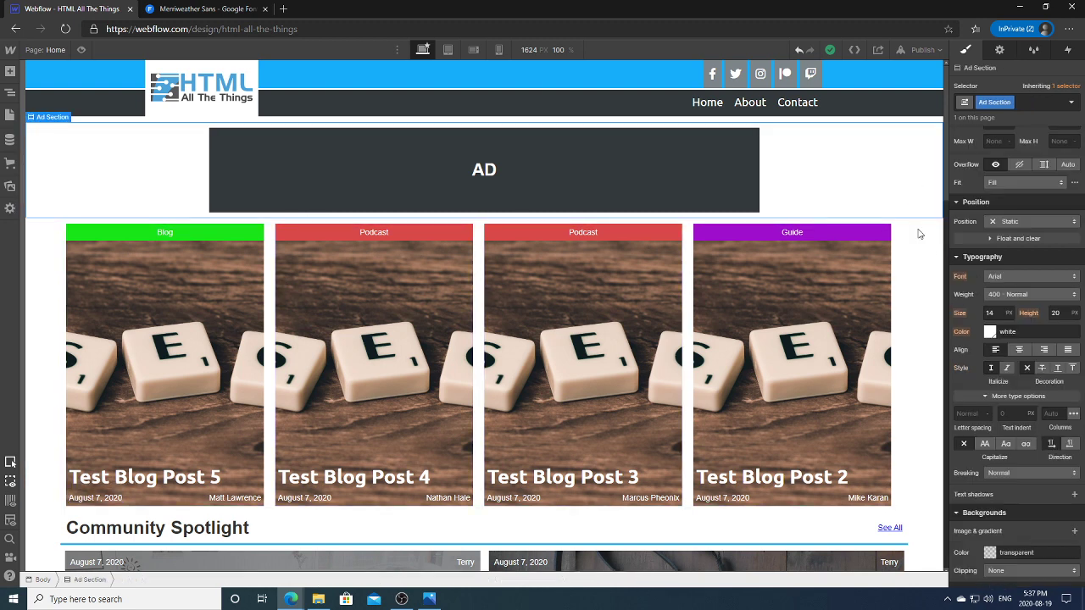
{"action": "left_click", "coordinate": [882, 279]}
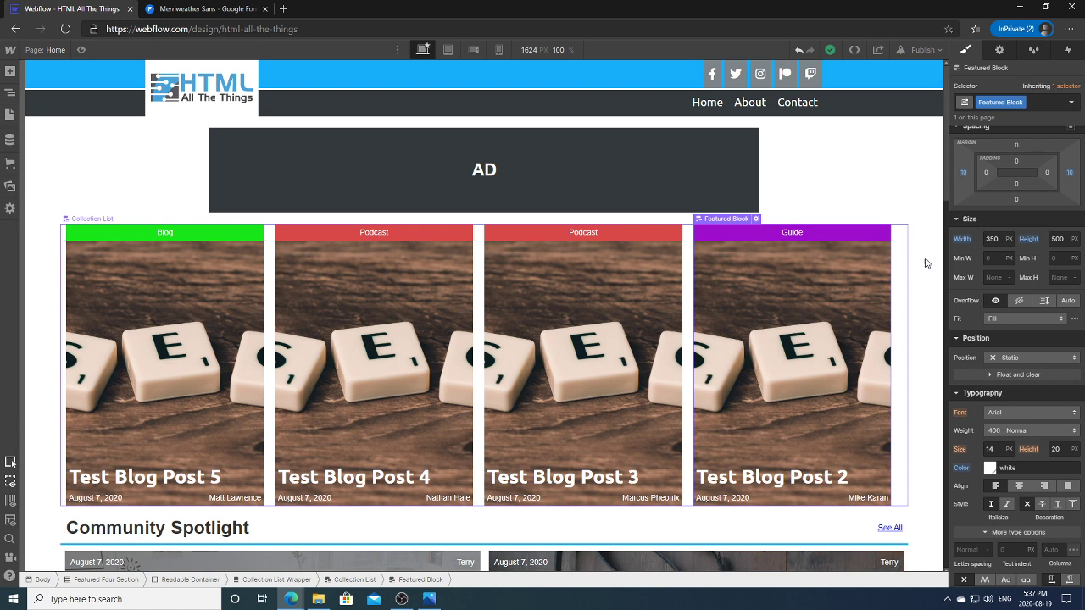
{"action": "left_click_drag", "start_coordinate": [930, 262], "coordinate": [780, 266]}
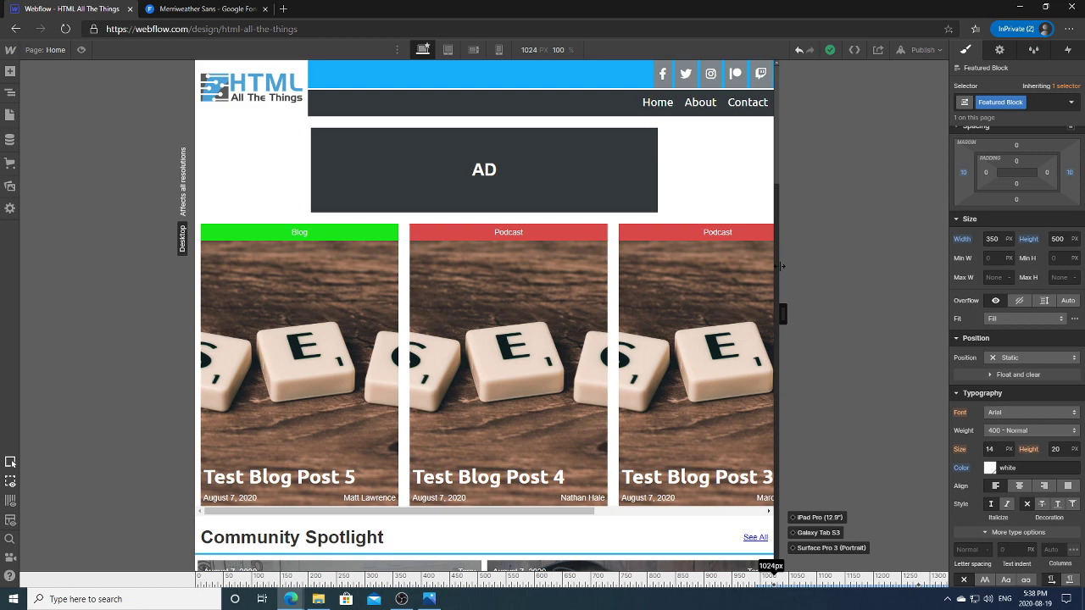
{"action": "left_click_drag", "start_coordinate": [781, 266], "coordinate": [781, 266]}
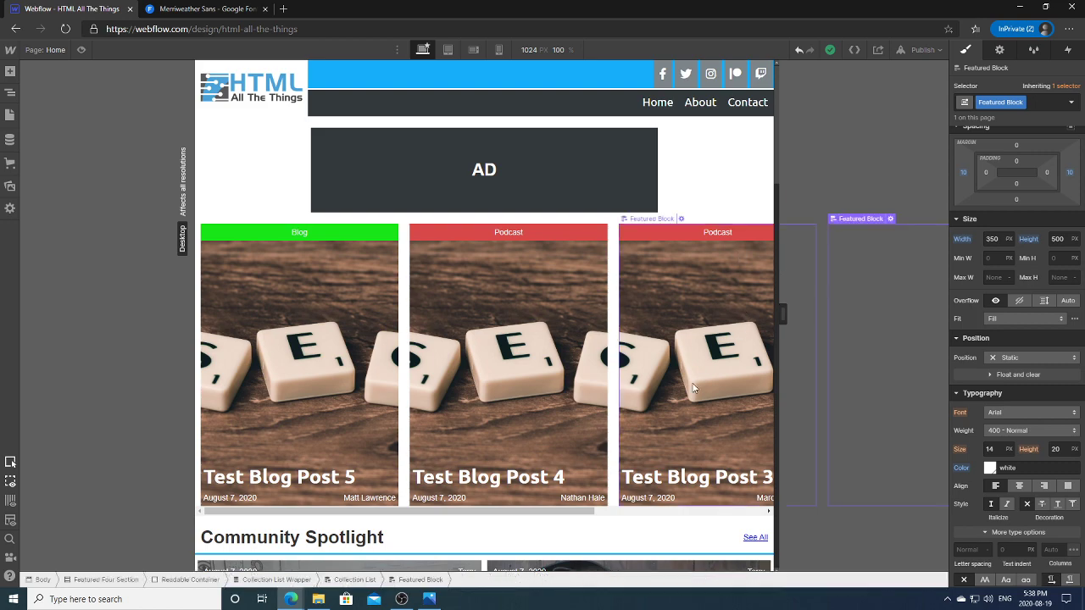
{"action": "left_click", "coordinate": [433, 600]}
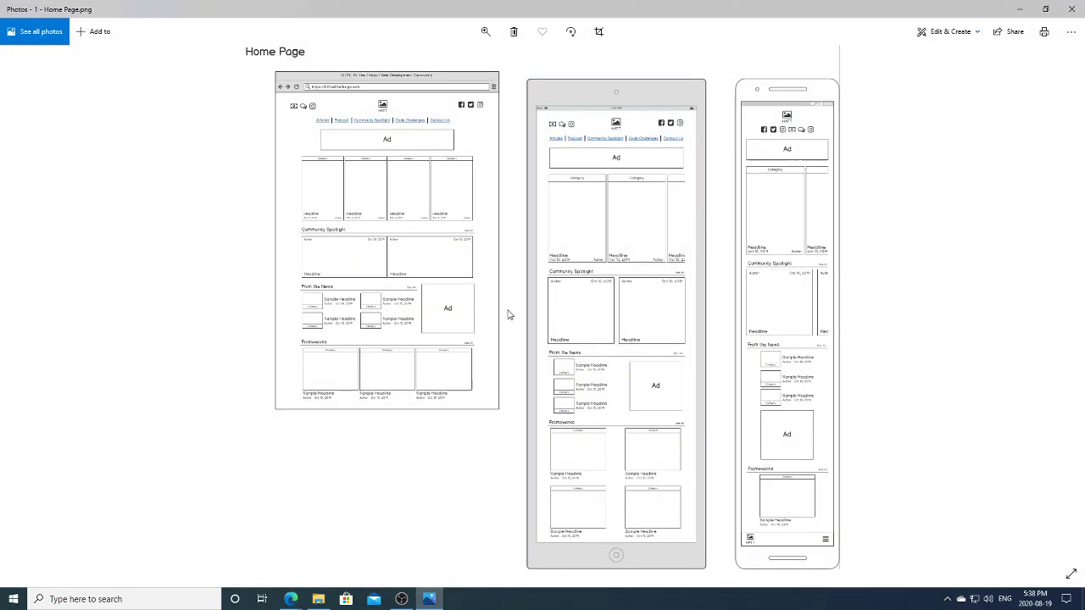
Zoom into the wireframe, pan across the desktop and iPad card layouts, then minimize Photos.
{"action": "left_click", "coordinate": [487, 33]}
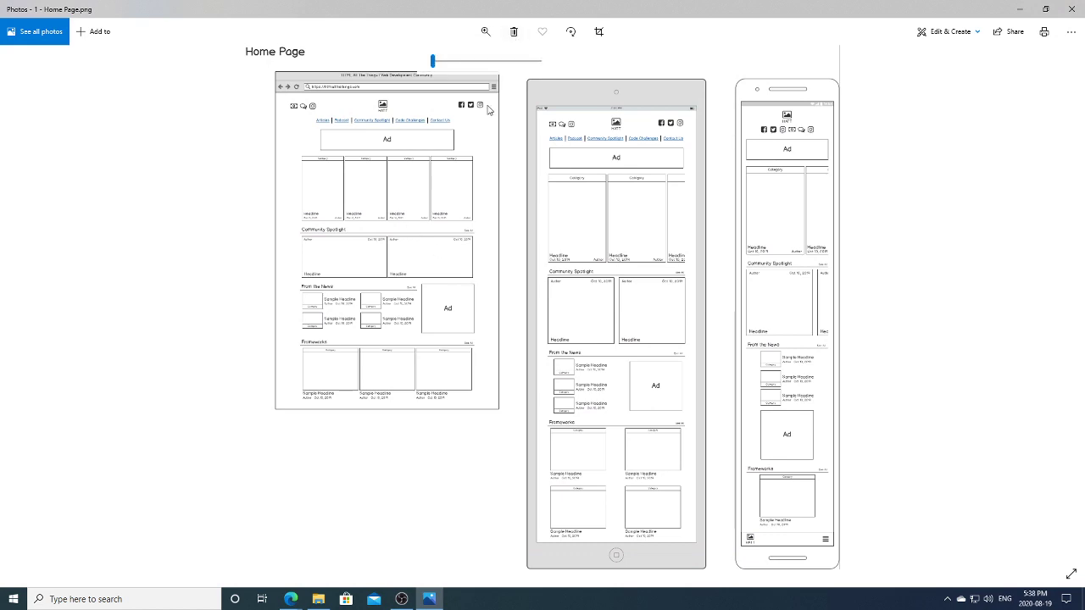
{"action": "left_click_drag", "start_coordinate": [432, 61], "coordinate": [461, 61]}
{"action": "left_click_drag", "start_coordinate": [376, 155], "coordinate": [252, 306]}
{"action": "scroll", "coordinate": [471, 187], "scroll_direction": "down", "scroll_amount": 3}
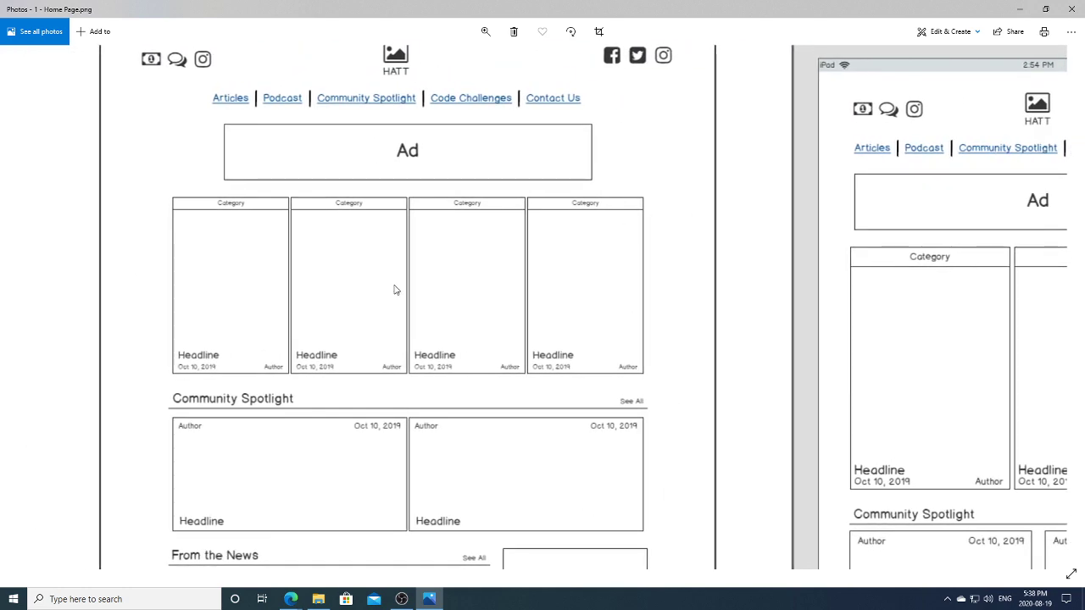
{"action": "scroll", "coordinate": [398, 345], "scroll_direction": "right", "scroll_amount": 5}
{"action": "scroll", "coordinate": [772, 330], "scroll_direction": "down", "scroll_amount": 2}
{"action": "scroll", "coordinate": [772, 330], "scroll_direction": "right", "scroll_amount": 2}
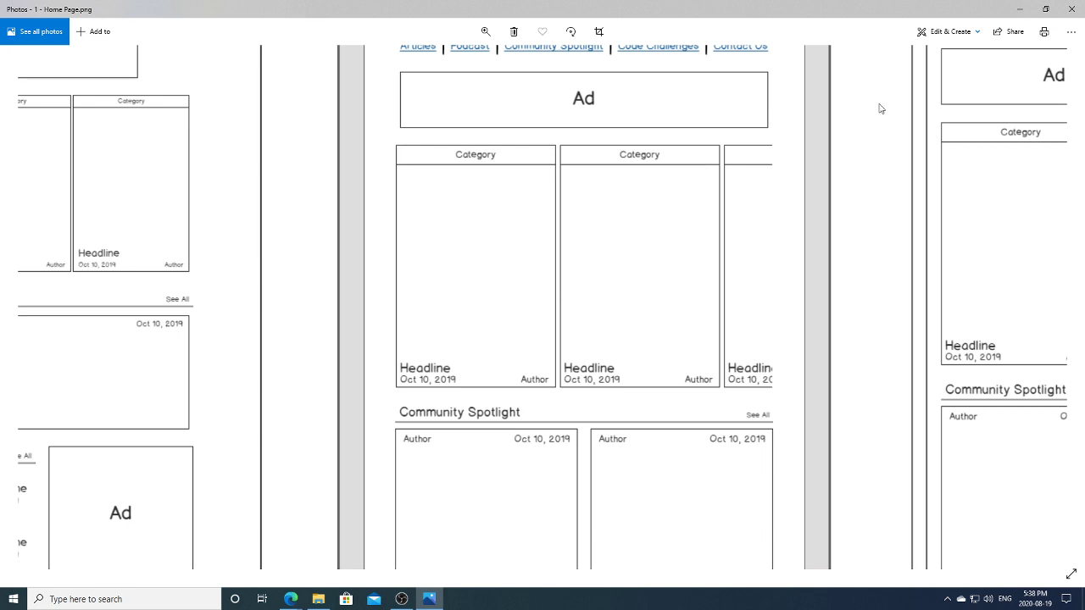
{"action": "left_click", "coordinate": [1018, 8]}
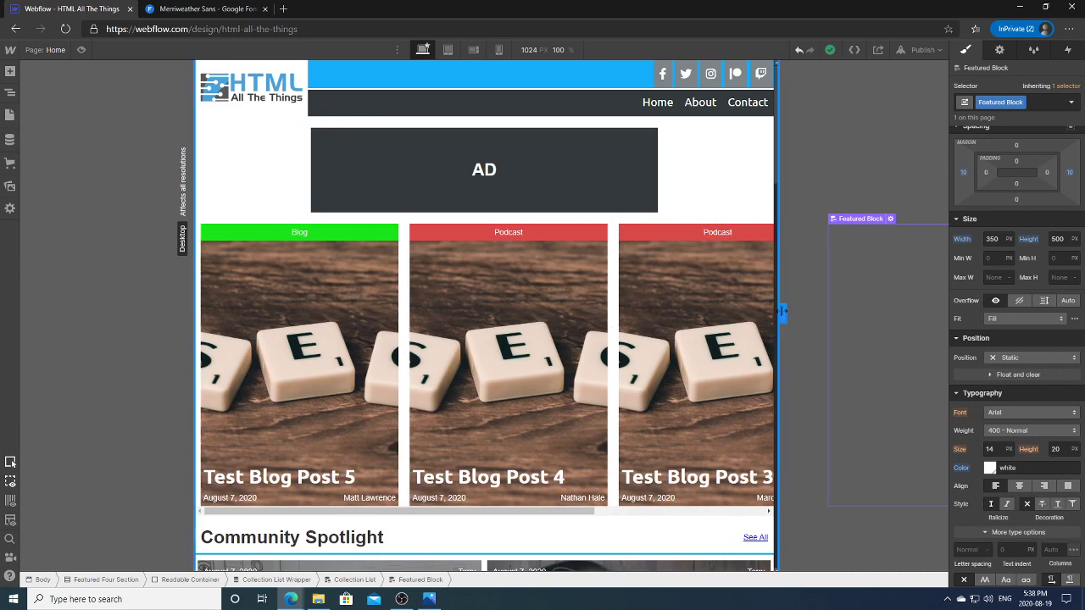
Widen the preview back to full desktop width and collapse Collection List Wrapper in the Navigator.
{"action": "left_click_drag", "start_coordinate": [782, 314], "coordinate": [950, 316]}
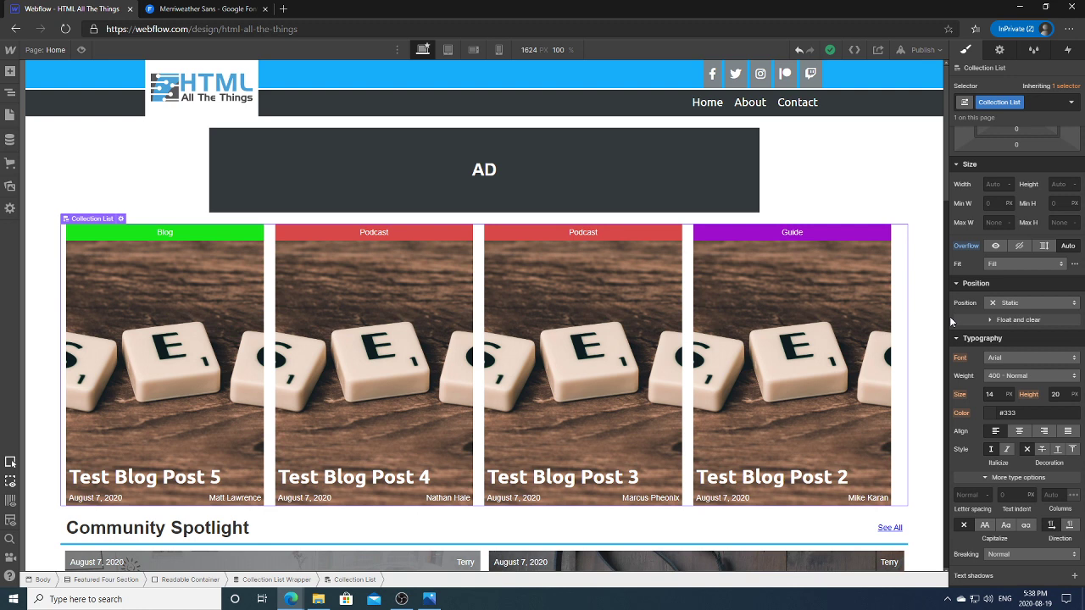
{"action": "left_click", "coordinate": [10, 91]}
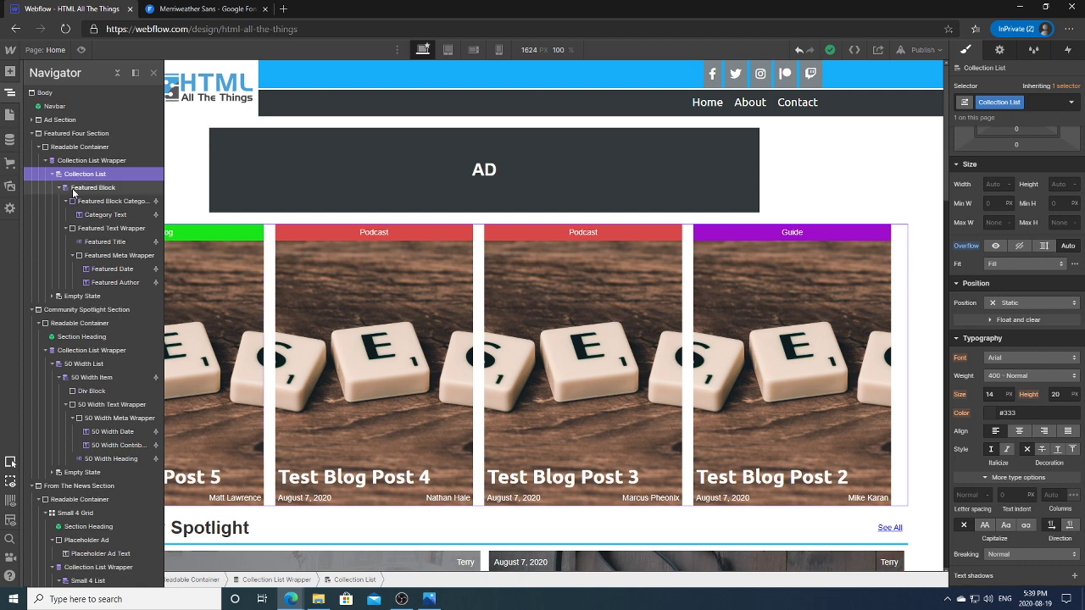
{"action": "left_click", "coordinate": [81, 161]}
{"action": "left_click", "coordinate": [81, 147]}
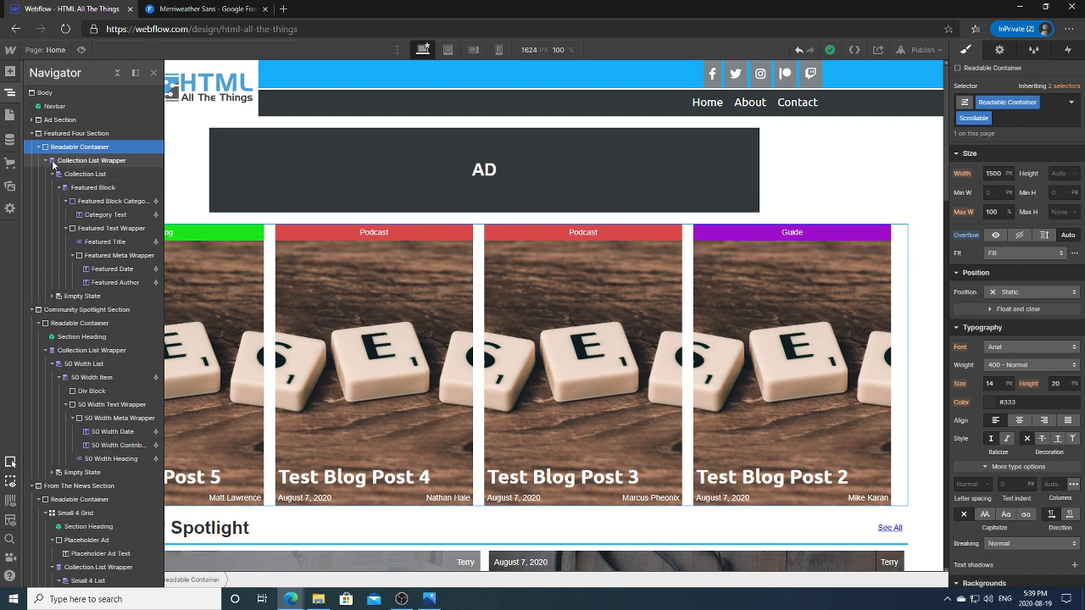
{"action": "left_click", "coordinate": [46, 160]}
Select the Readable Container and bring up the Add elements panel.
{"action": "left_click", "coordinate": [99, 160]}
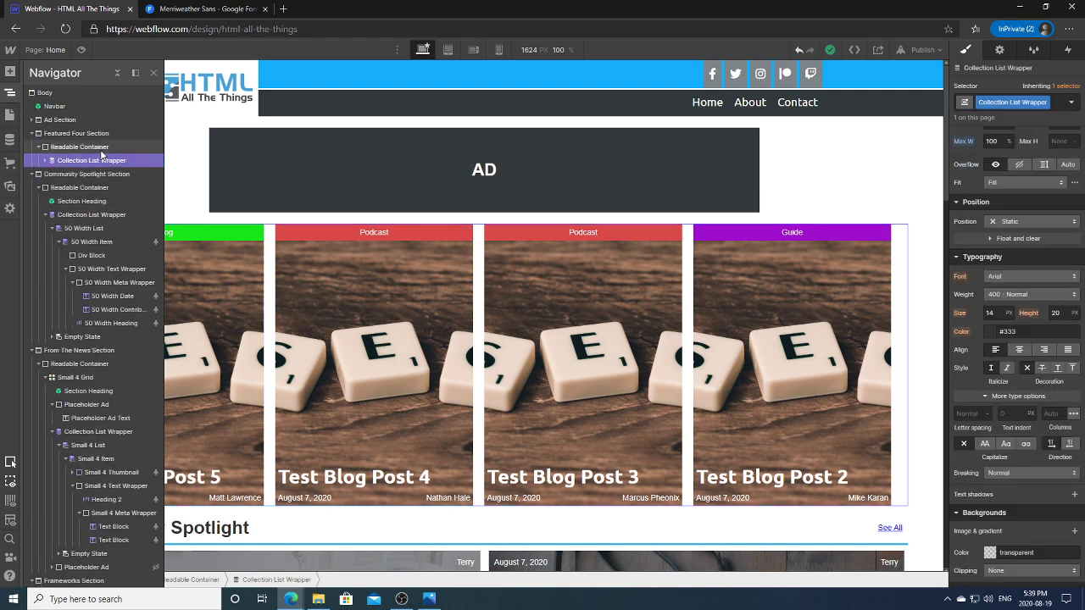
{"action": "left_click", "coordinate": [96, 148]}
{"action": "left_click", "coordinate": [100, 159]}
{"action": "left_click", "coordinate": [97, 150]}
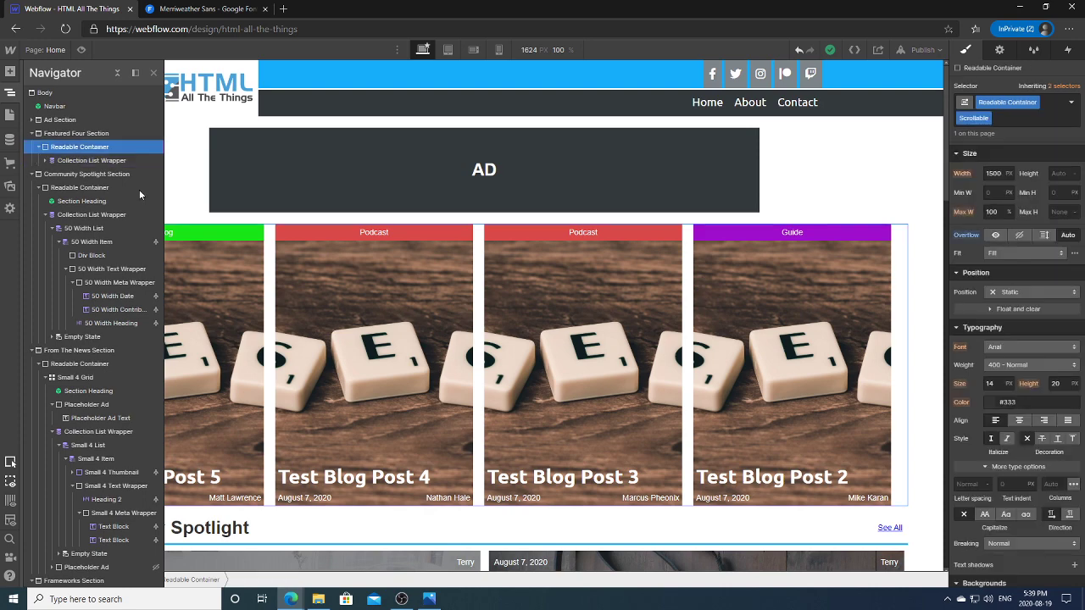
{"action": "left_click", "coordinate": [9, 73]}
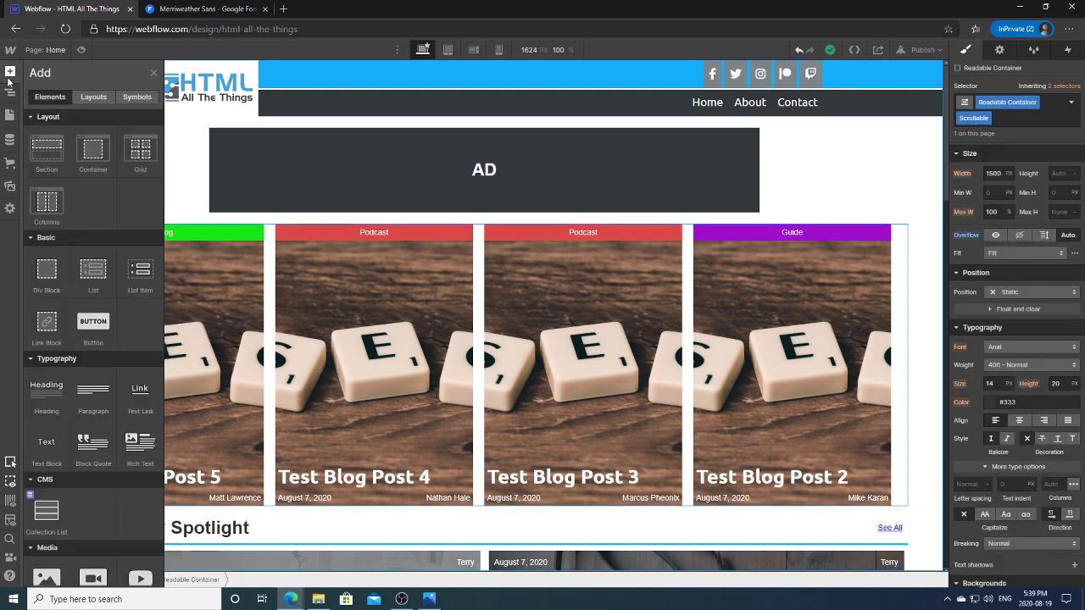
Add a Div Block into the Readable Container and select it below the cards.
{"action": "left_click", "coordinate": [44, 266]}
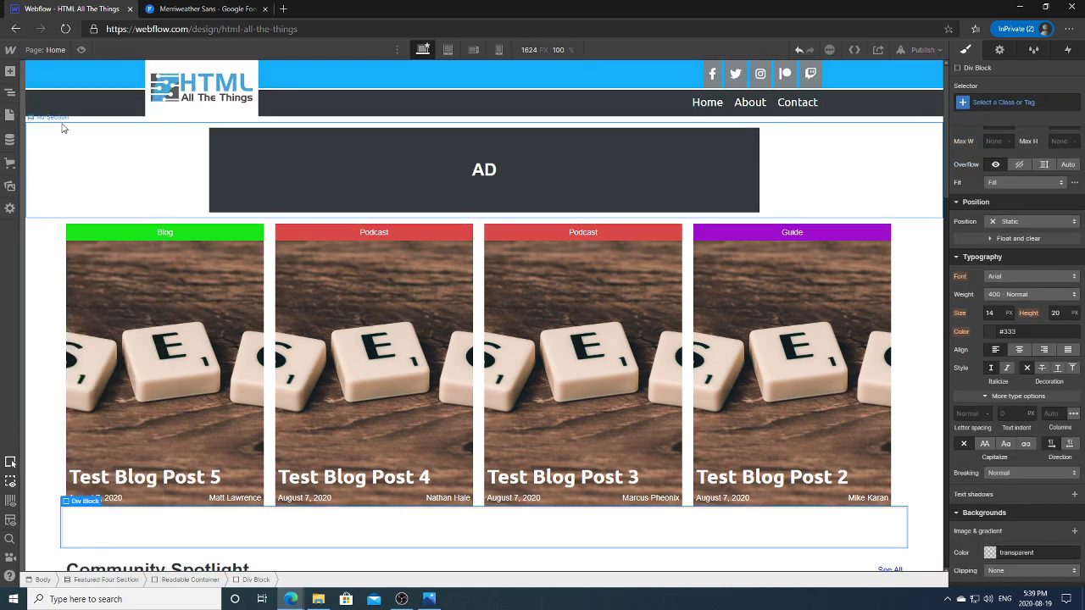
{"action": "left_click", "coordinate": [10, 97]}
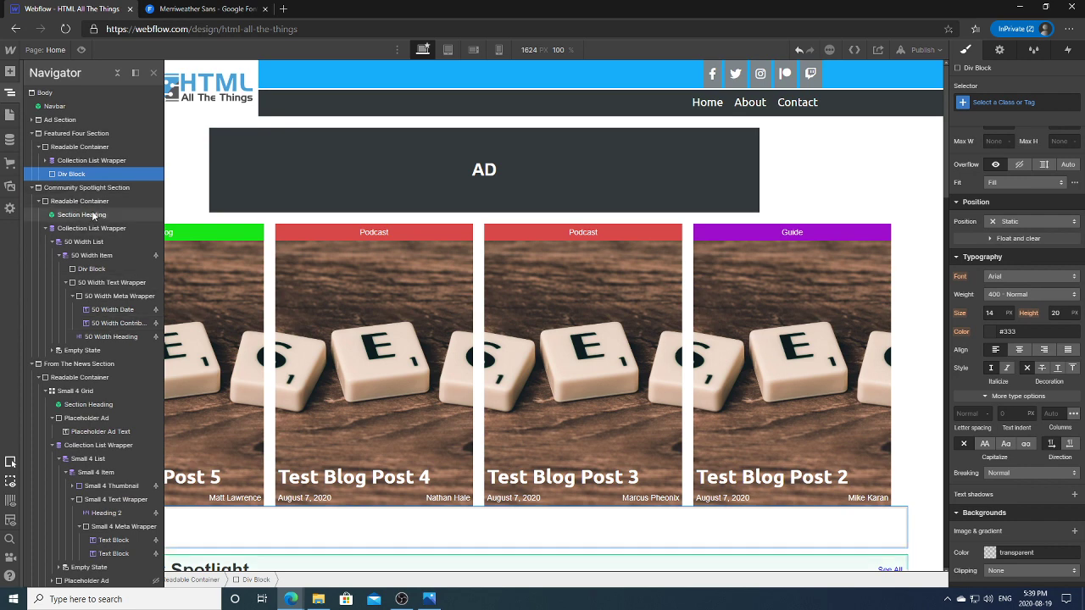
{"action": "left_click", "coordinate": [73, 149]}
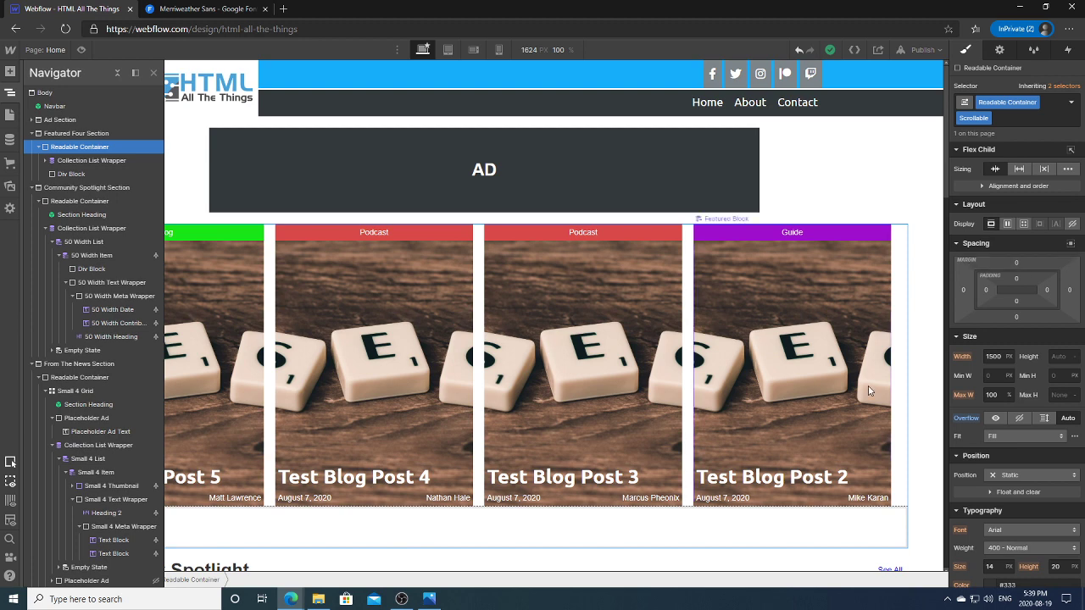
{"action": "left_click", "coordinate": [520, 526]}
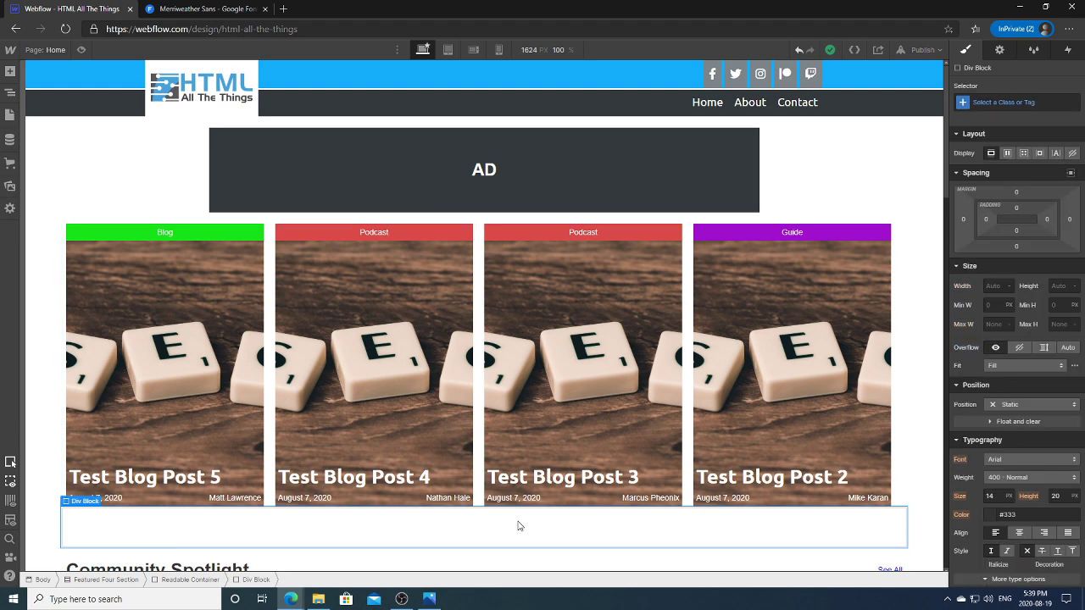
Create the class 'Featured Fade' on the new block.
{"action": "left_click", "coordinate": [1033, 101]}
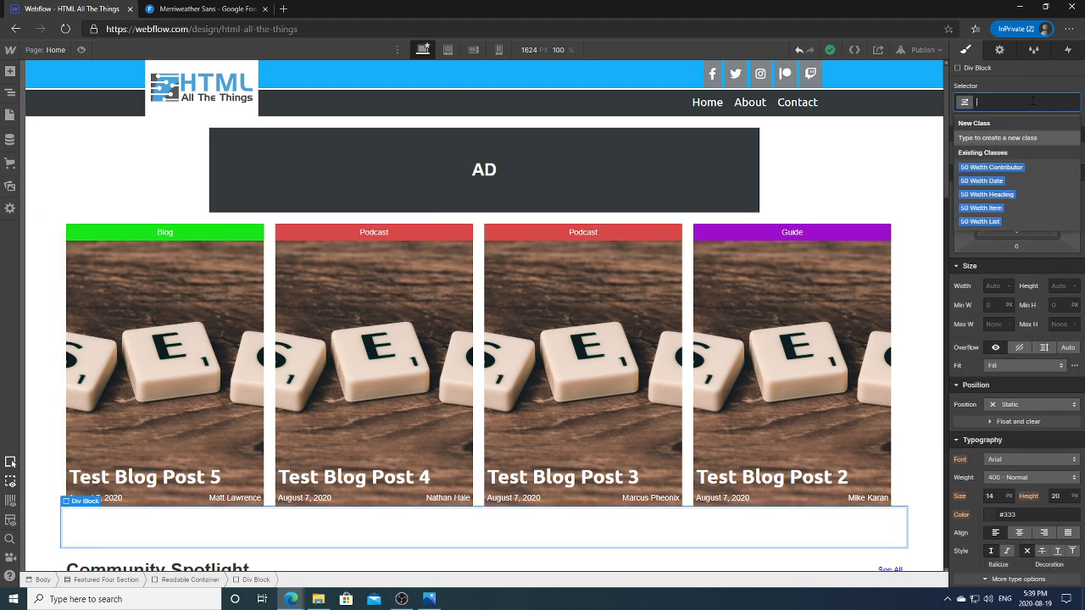
{"action": "type", "text": "Feature"}
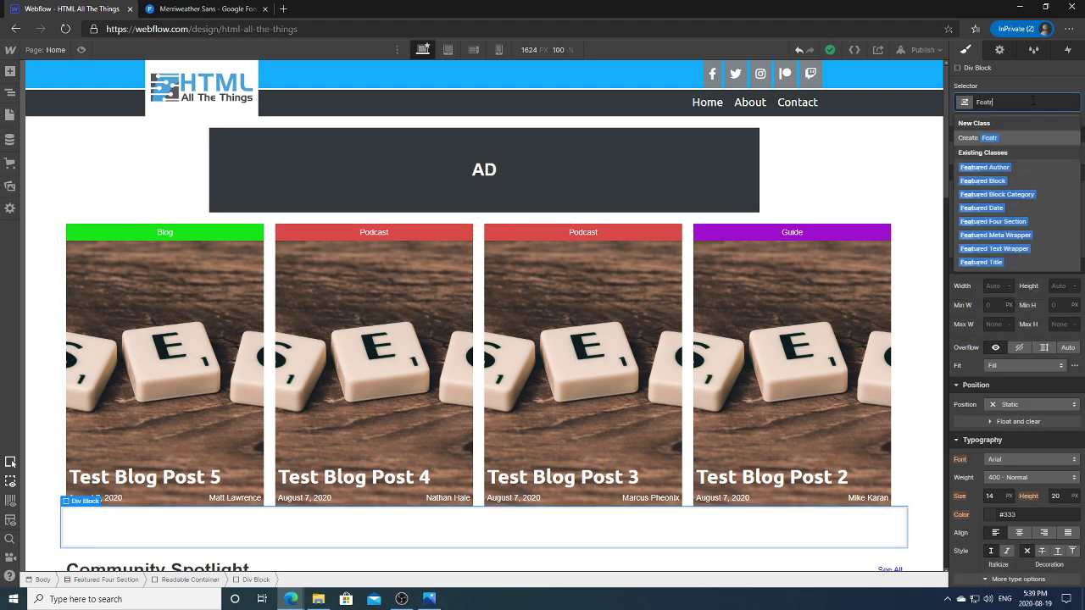
{"action": "type", "text": "d Fade"}
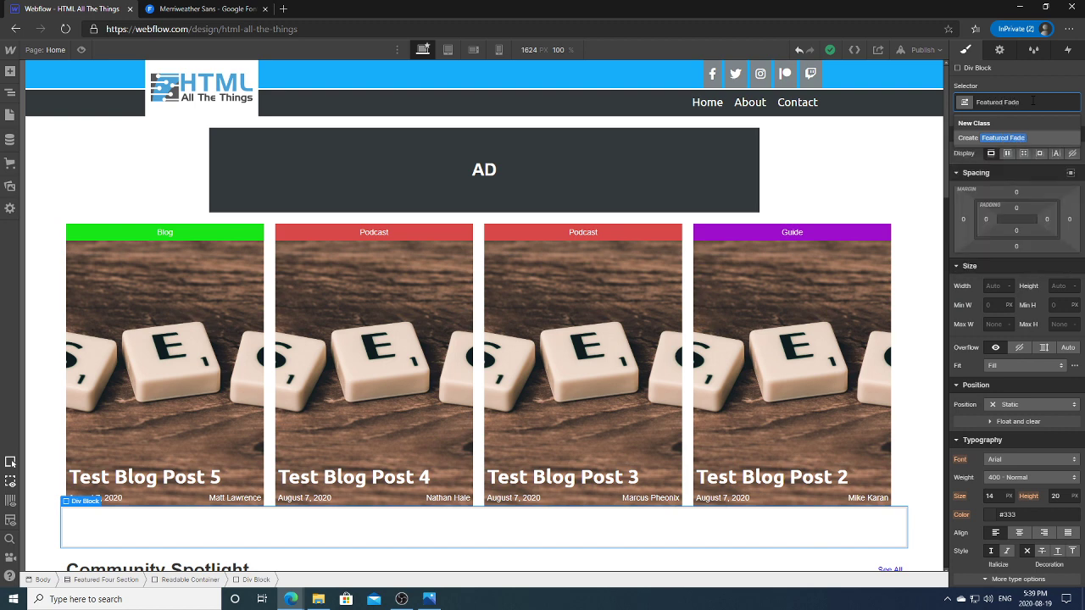
{"action": "key", "text": "Return"}
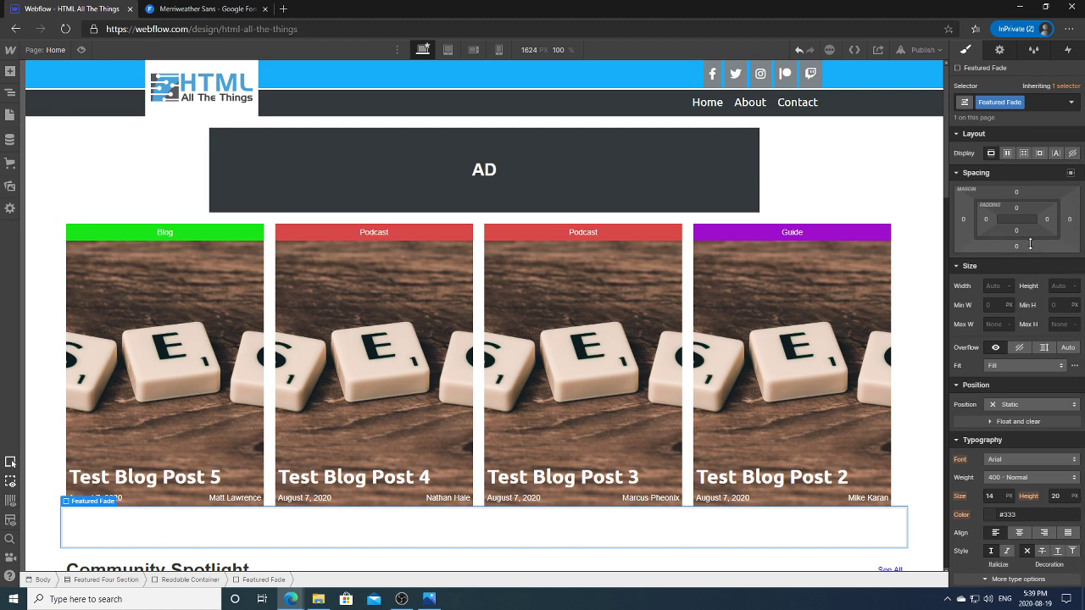
{"action": "scroll", "coordinate": [1017, 356], "scroll_direction": "down", "scroll_amount": 1}
Make Featured Fade absolutely positioned with top and right offsets of 0.
{"action": "left_click", "coordinate": [1030, 323]}
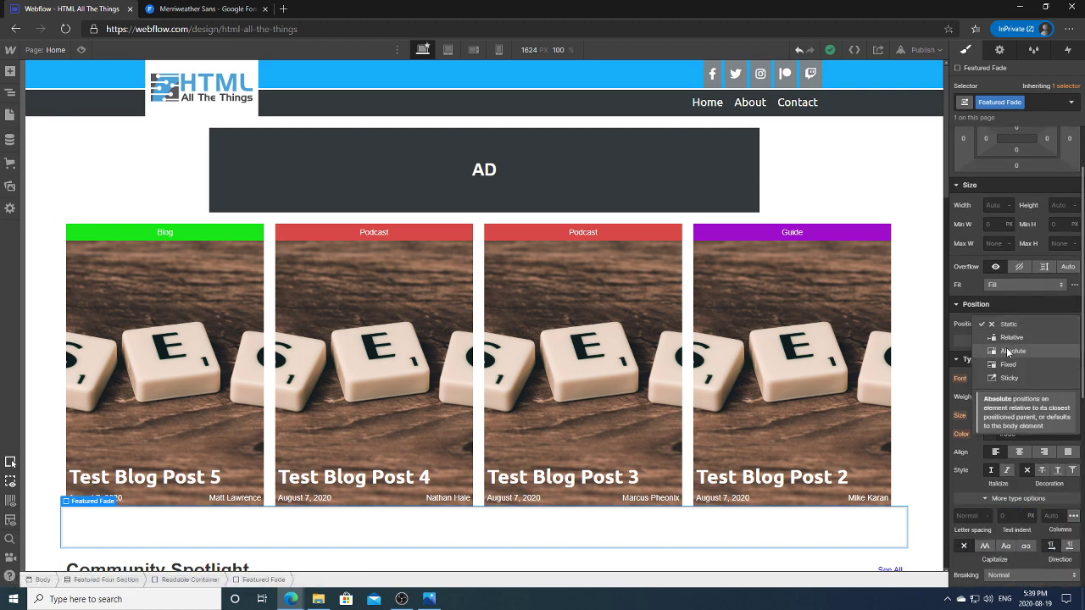
{"action": "left_click", "coordinate": [1007, 348]}
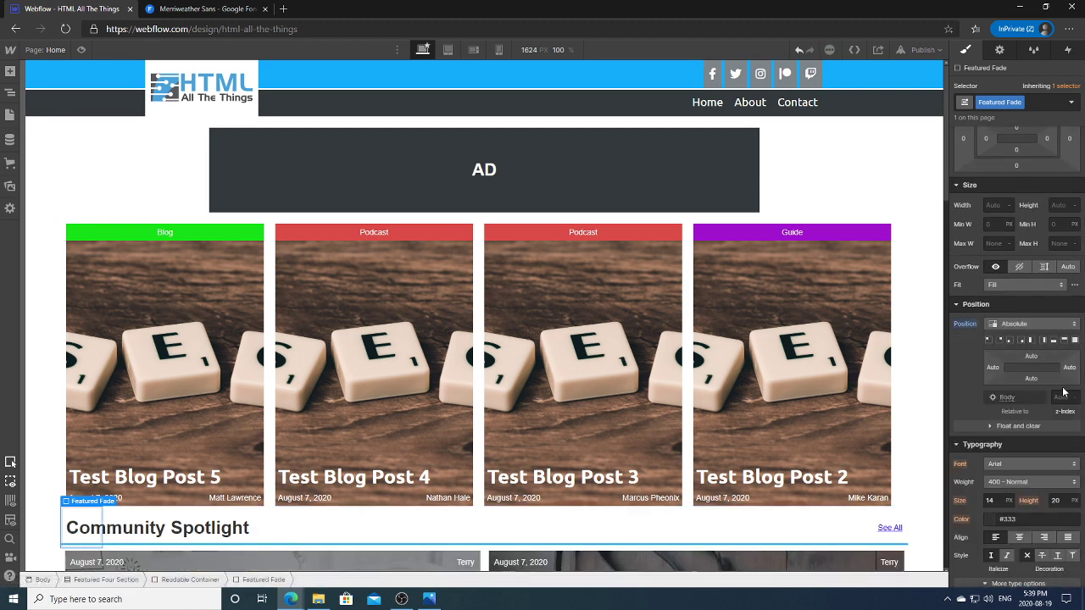
{"action": "scroll", "coordinate": [1014, 254], "scroll_direction": "down", "scroll_amount": 3}
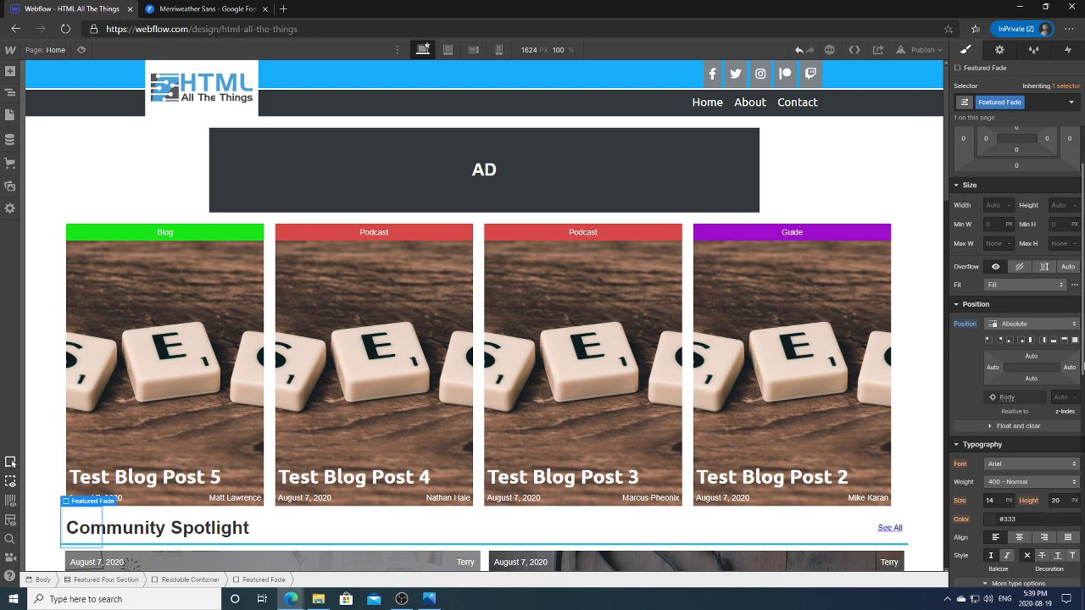
{"action": "scroll", "coordinate": [1018, 356], "scroll_direction": "up", "scroll_amount": 1}
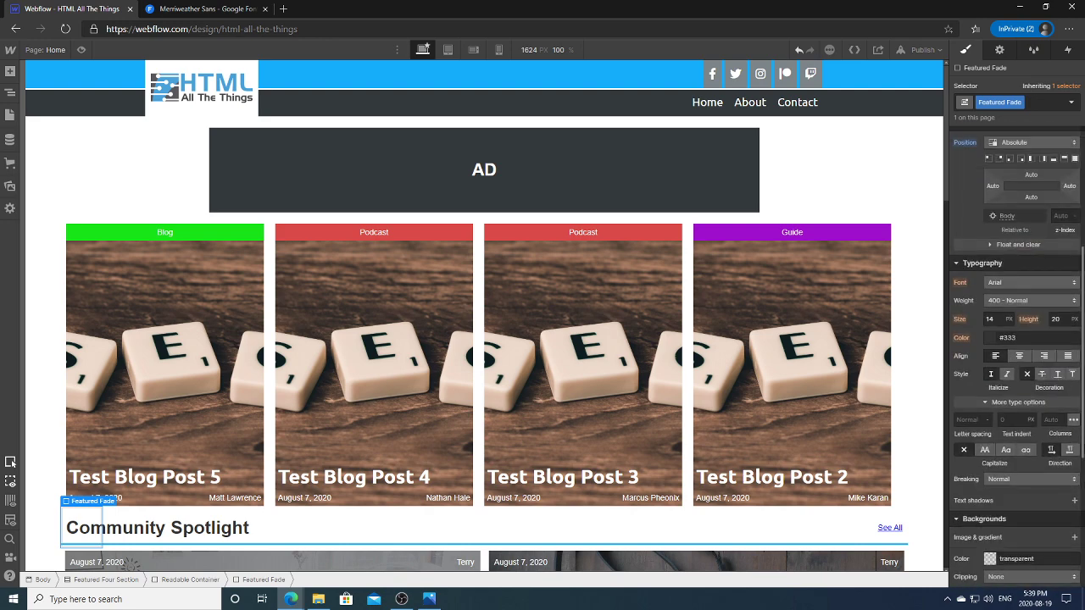
{"action": "scroll", "coordinate": [1030, 268], "scroll_direction": "up", "scroll_amount": 1}
{"action": "left_click", "coordinate": [1029, 268]}
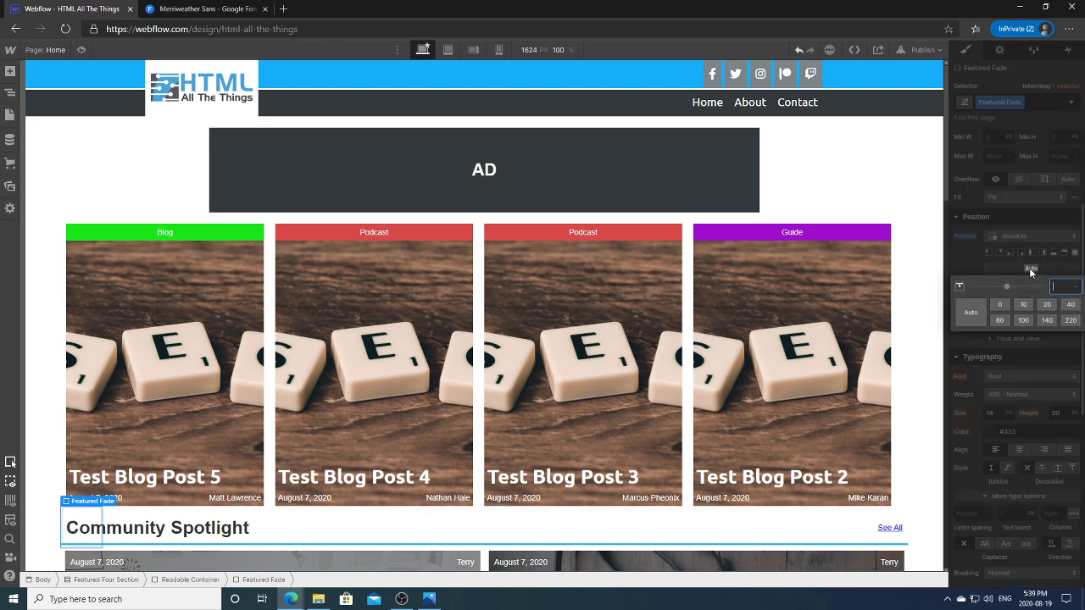
{"action": "type", "text": "0"}
{"action": "key", "text": "Return"}
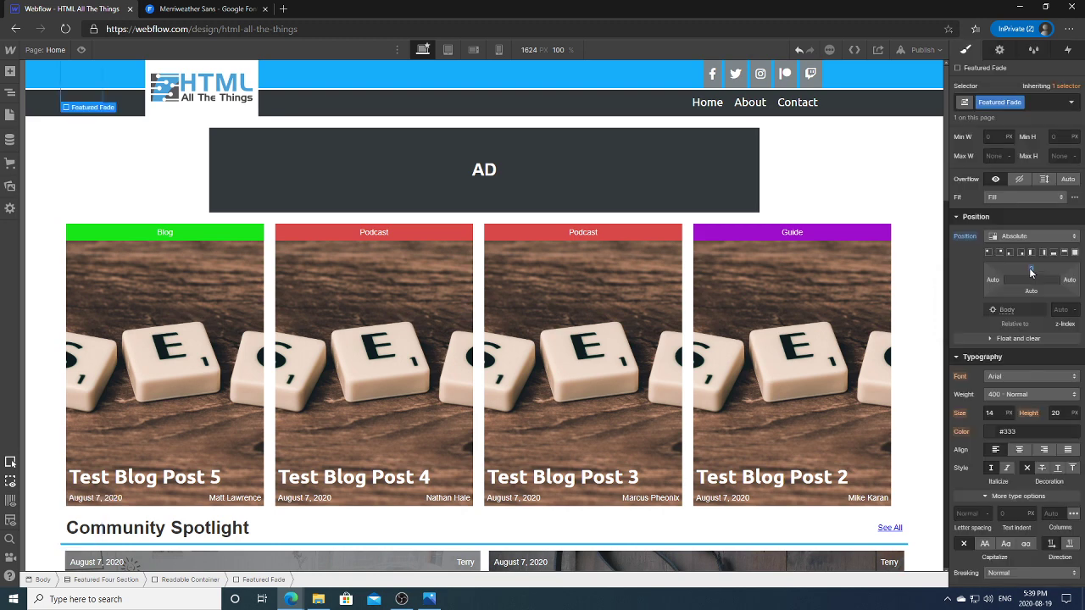
{"action": "left_click", "coordinate": [1070, 279]}
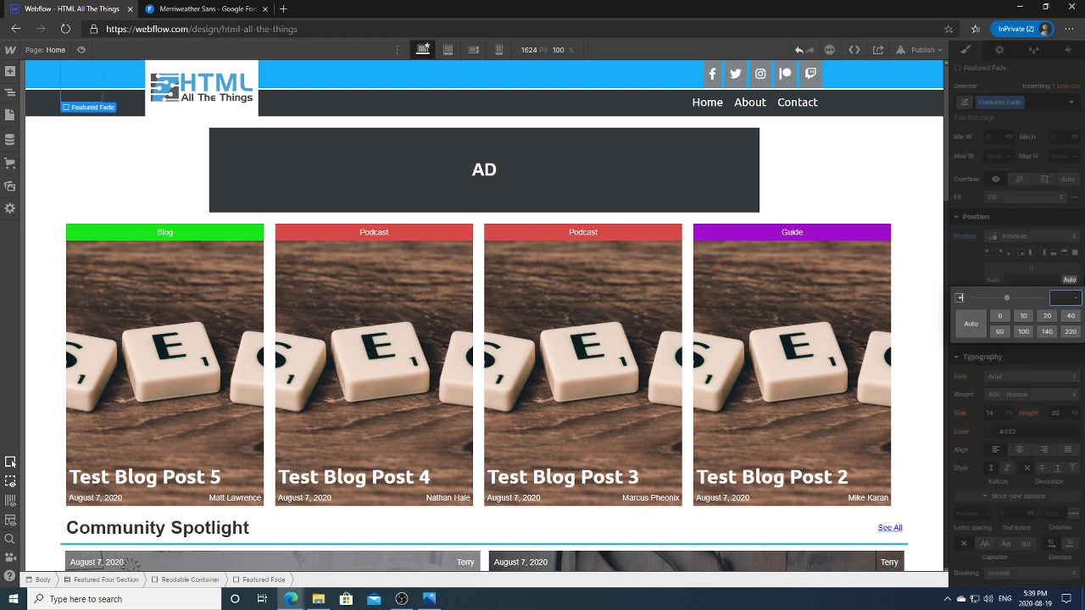
{"action": "key", "text": "Return"}
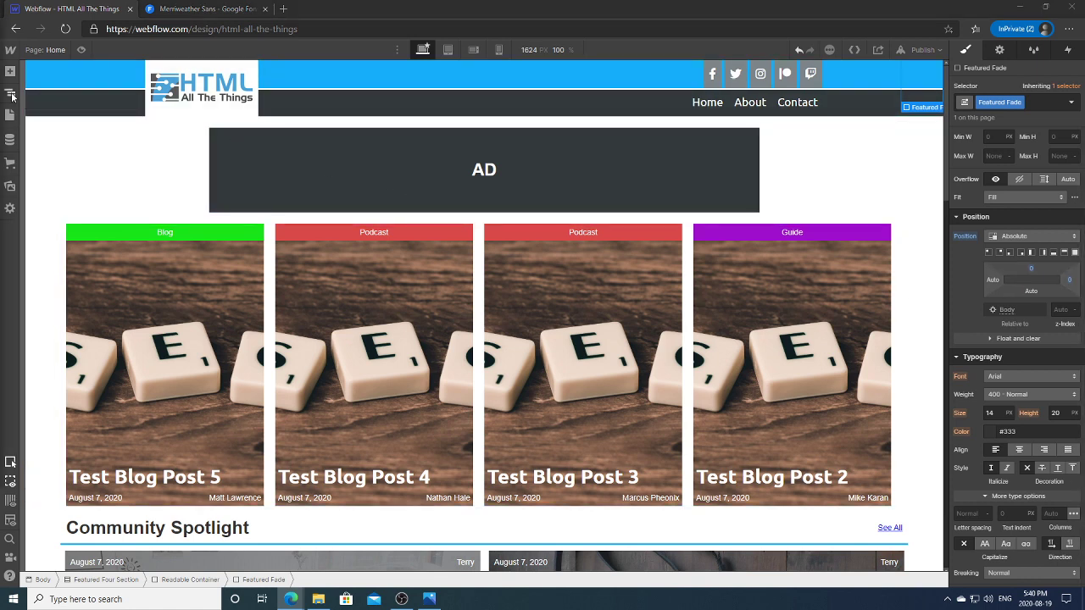
Set the Readable Container's position to Relative, then reselect Featured Fade on the canvas.
{"action": "left_click", "coordinate": [11, 94]}
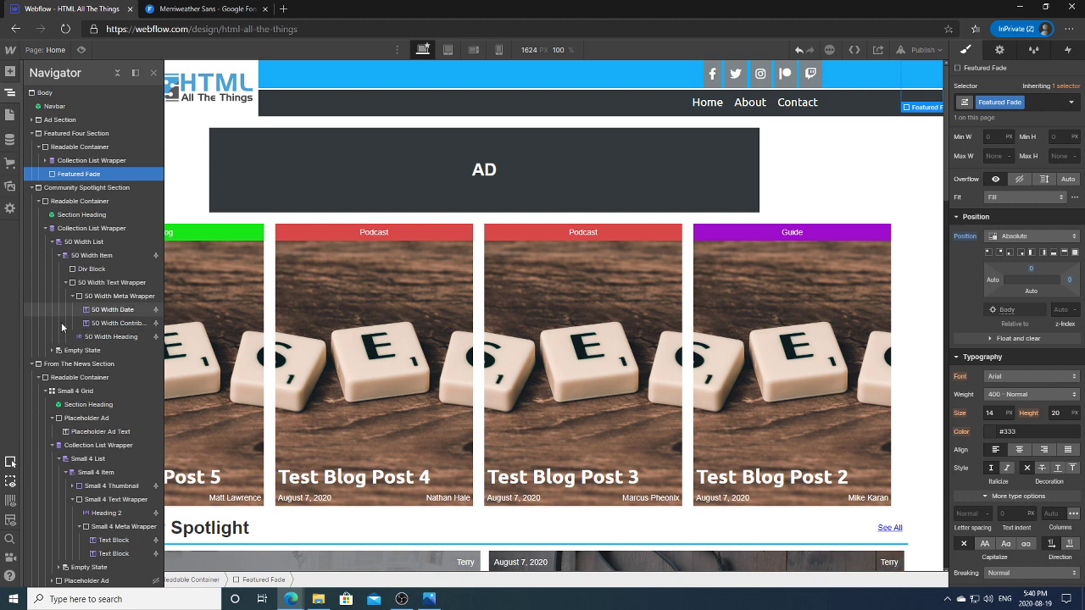
{"action": "left_click", "coordinate": [78, 146]}
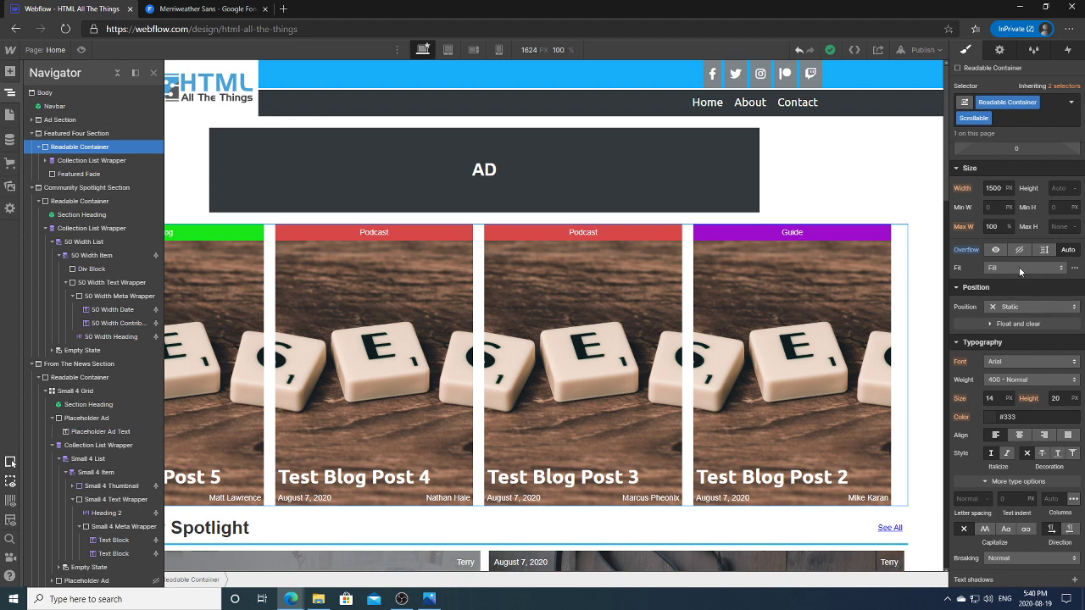
{"action": "left_click", "coordinate": [1009, 307]}
{"action": "left_click", "coordinate": [1011, 324]}
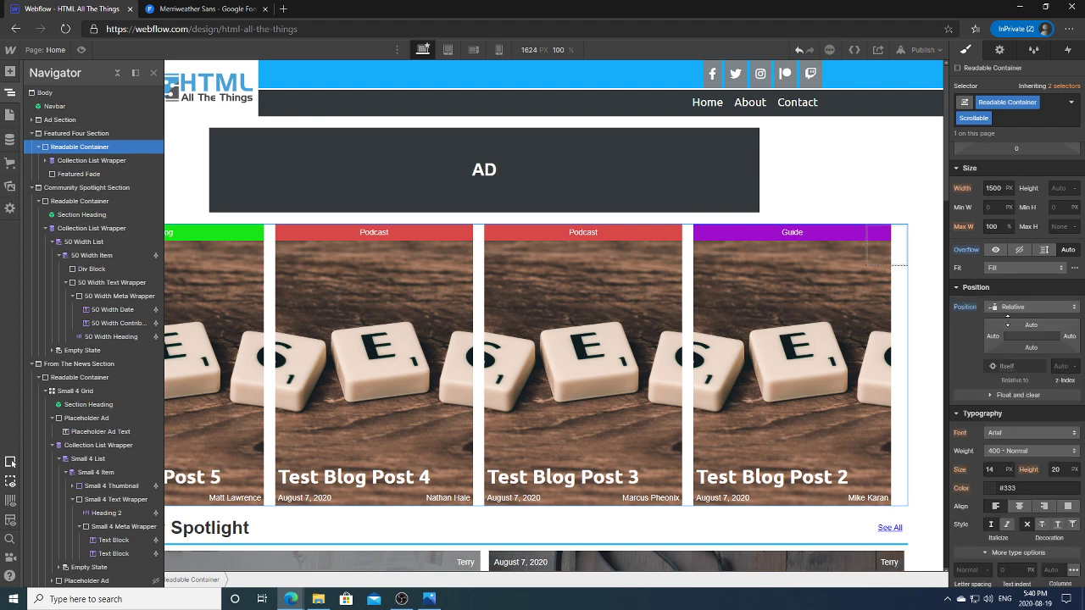
{"action": "left_click", "coordinate": [11, 93]}
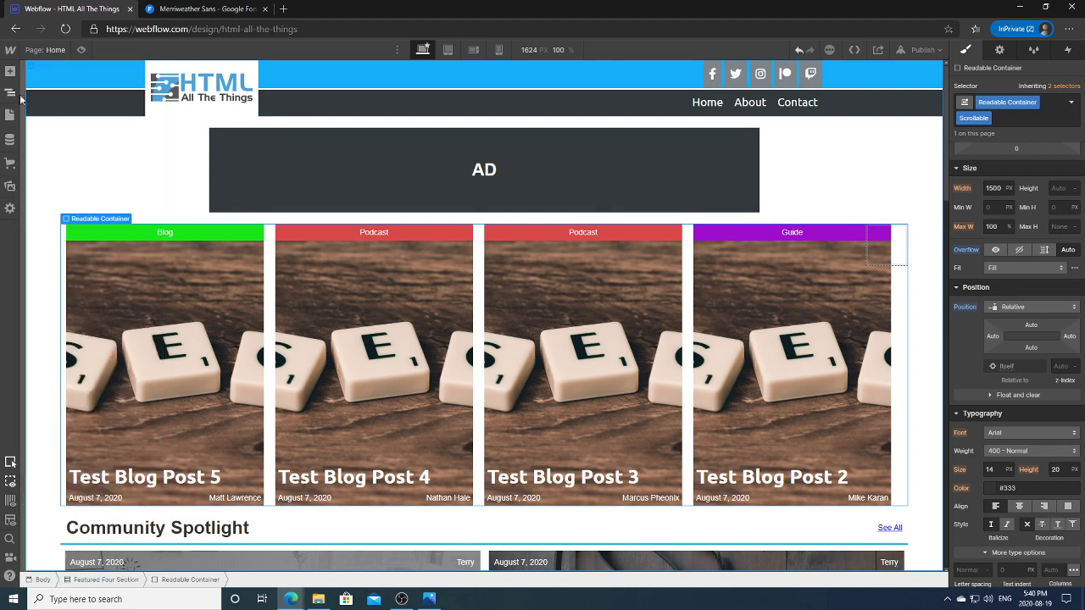
{"action": "left_click", "coordinate": [898, 254]}
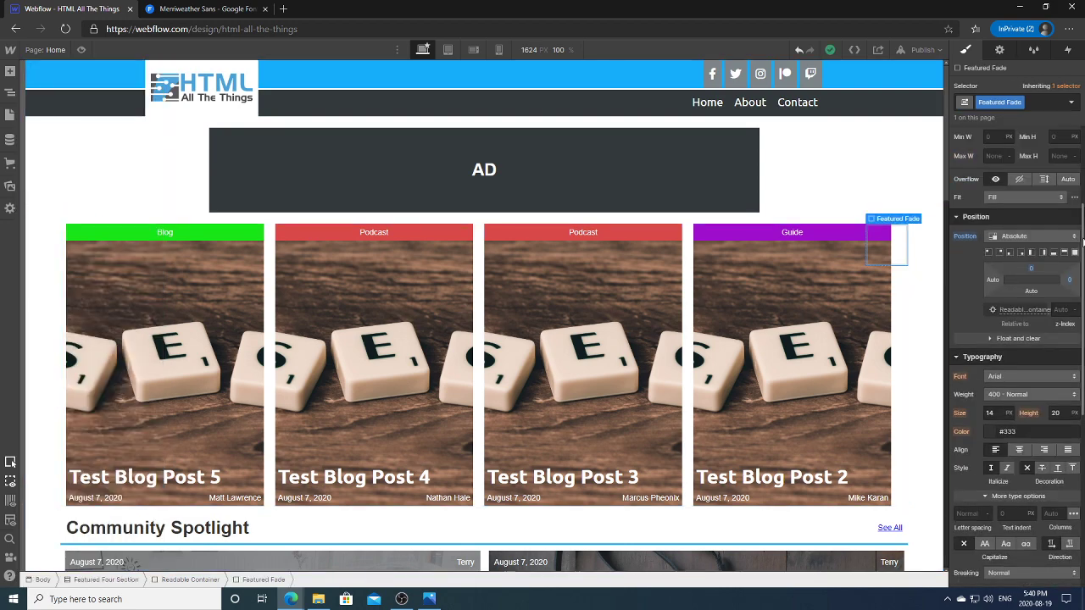
Give Featured Fade a height of 100% and a width of 30 px.
{"action": "scroll", "coordinate": [1017, 339], "scroll_direction": "up", "scroll_amount": 3}
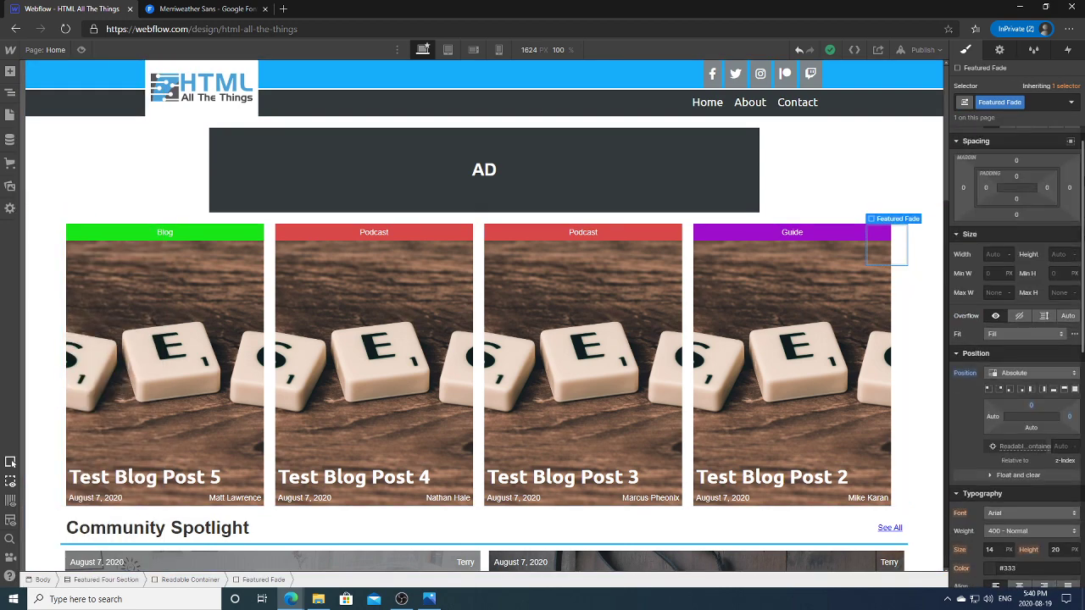
{"action": "left_click", "coordinate": [1059, 255]}
{"action": "type", "text": "10"}
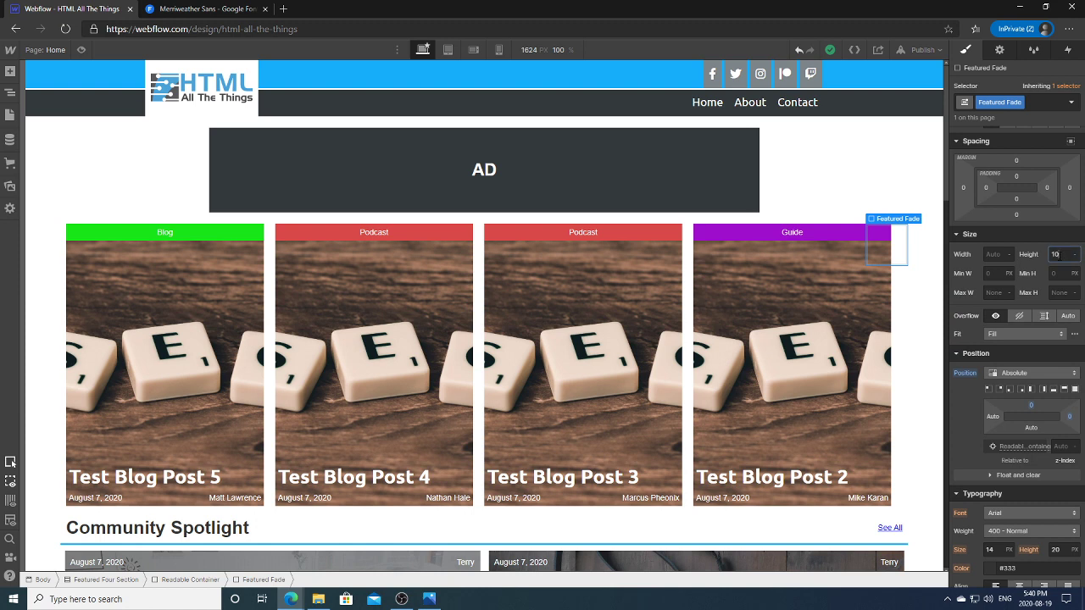
{"action": "type", "text": "0%"}
{"action": "key", "text": "Return"}
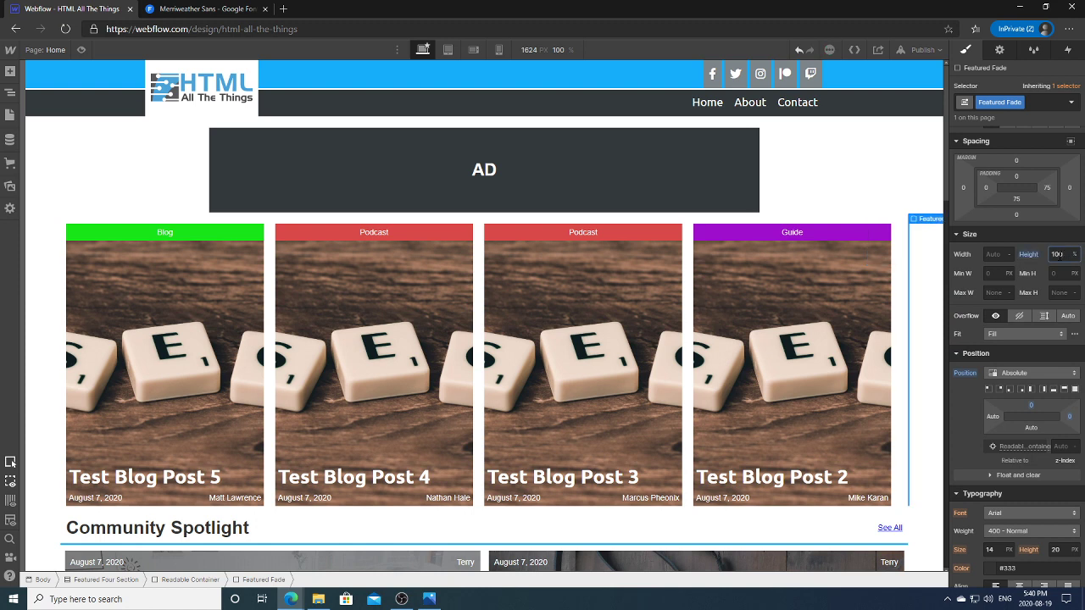
{"action": "left_click", "coordinate": [1001, 254]}
{"action": "type", "text": "25"}
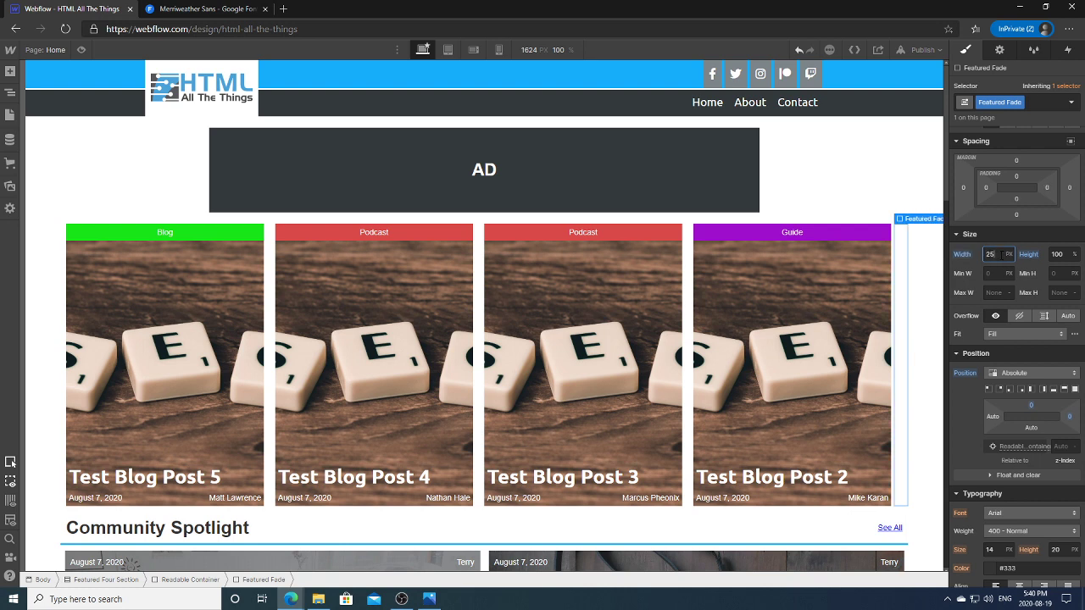
{"action": "key", "text": "BackSpace"}
{"action": "key", "text": "BackSpace"}
{"action": "type", "text": "30"}
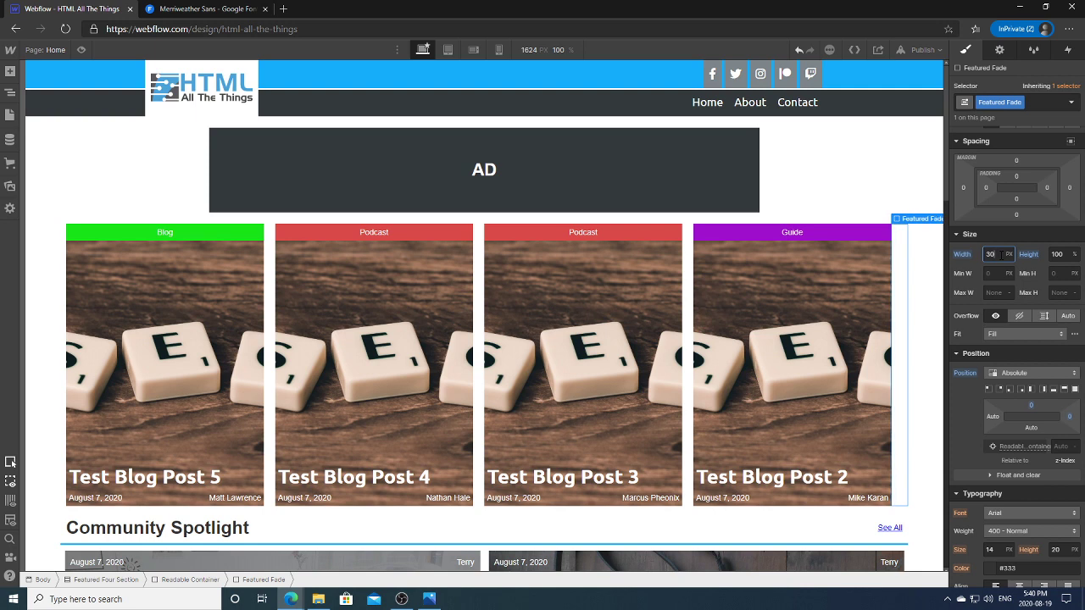
{"action": "scroll", "coordinate": [1001, 254], "scroll_direction": "down", "scroll_amount": 4}
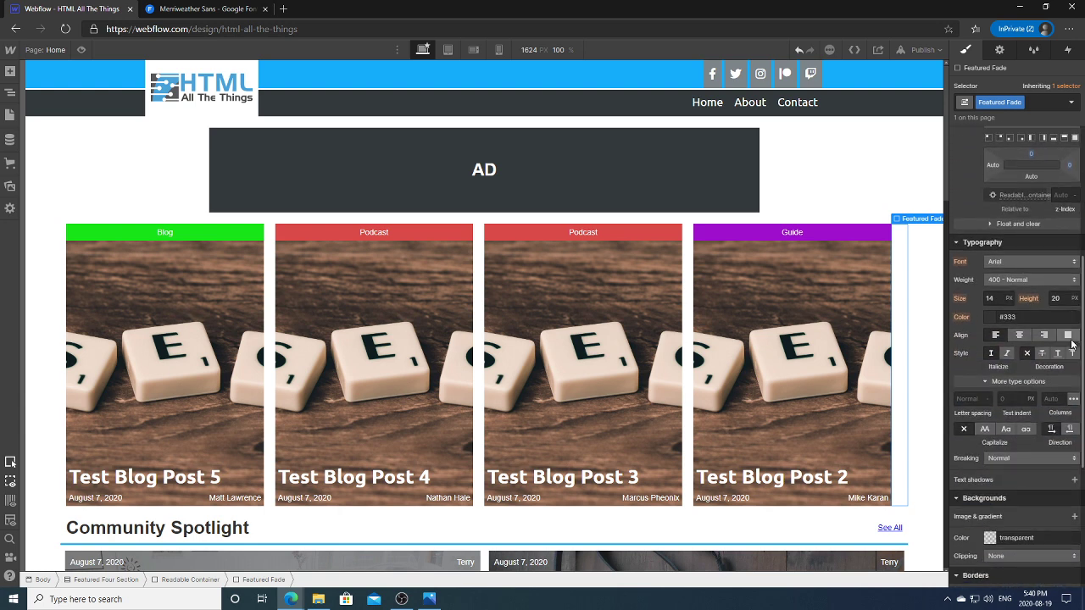
Add a linear gradient background layer to Featured Fade and set its angle to 90°.
{"action": "scroll", "coordinate": [1072, 373], "scroll_direction": "down", "scroll_amount": 2}
{"action": "left_click", "coordinate": [1074, 372]}
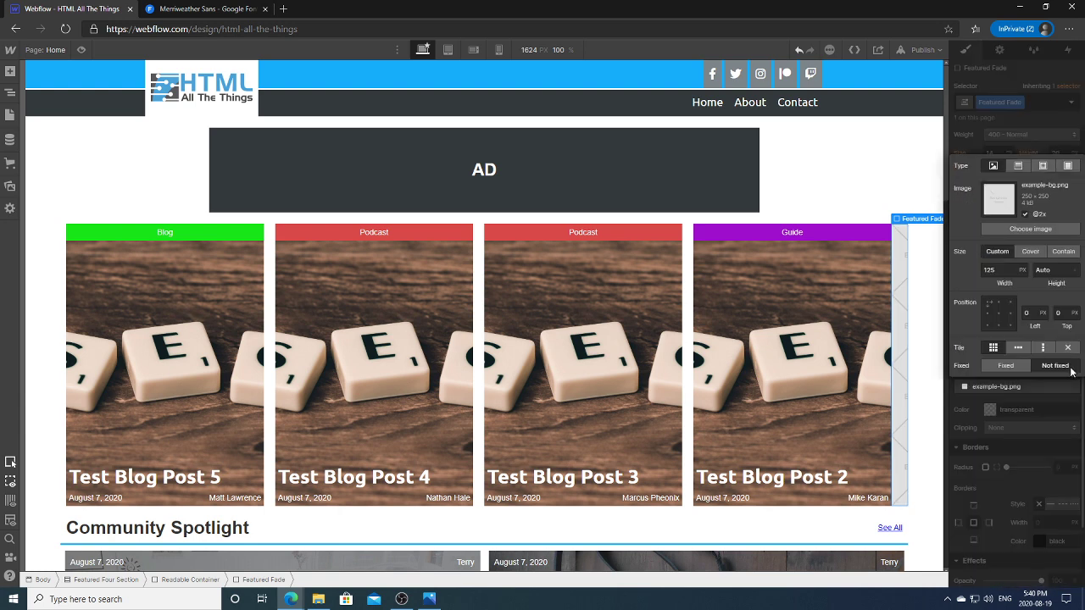
{"action": "left_click", "coordinate": [1019, 165]}
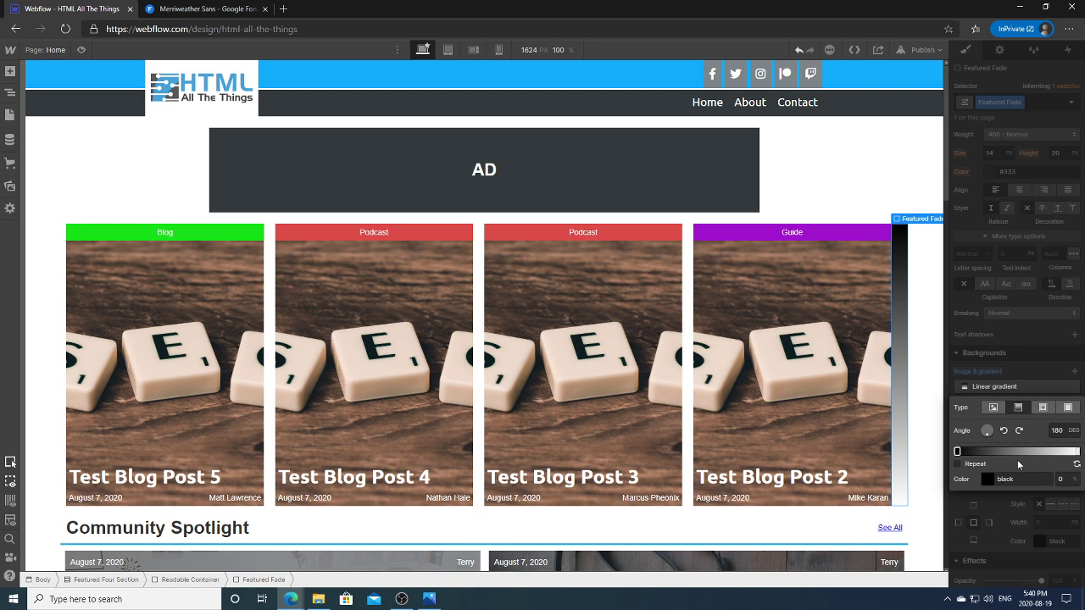
{"action": "left_click", "coordinate": [986, 434]}
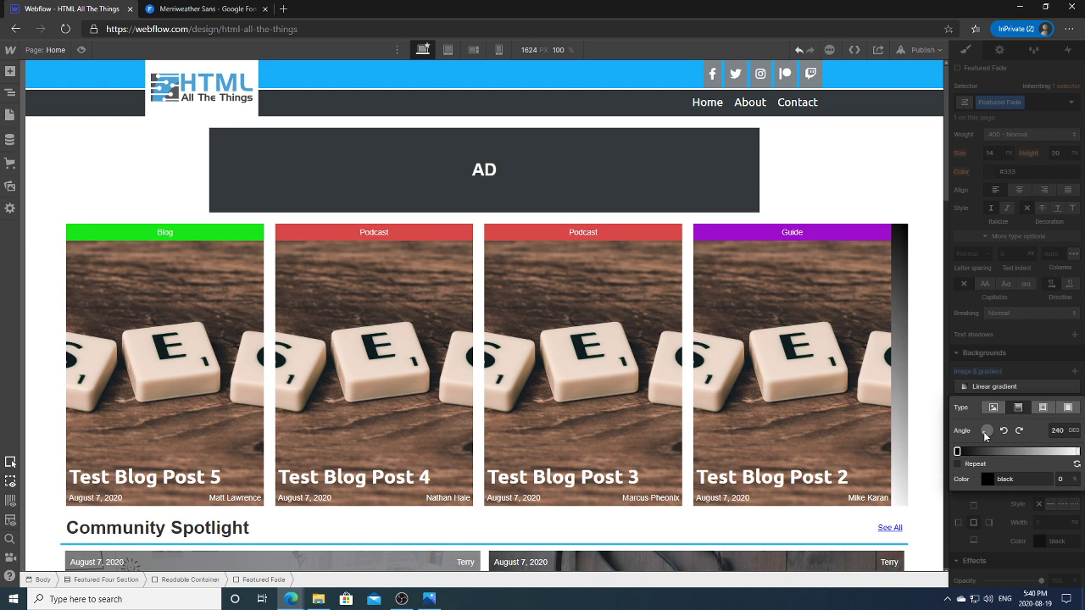
{"action": "left_click_drag", "start_coordinate": [985, 436], "coordinate": [984, 434]}
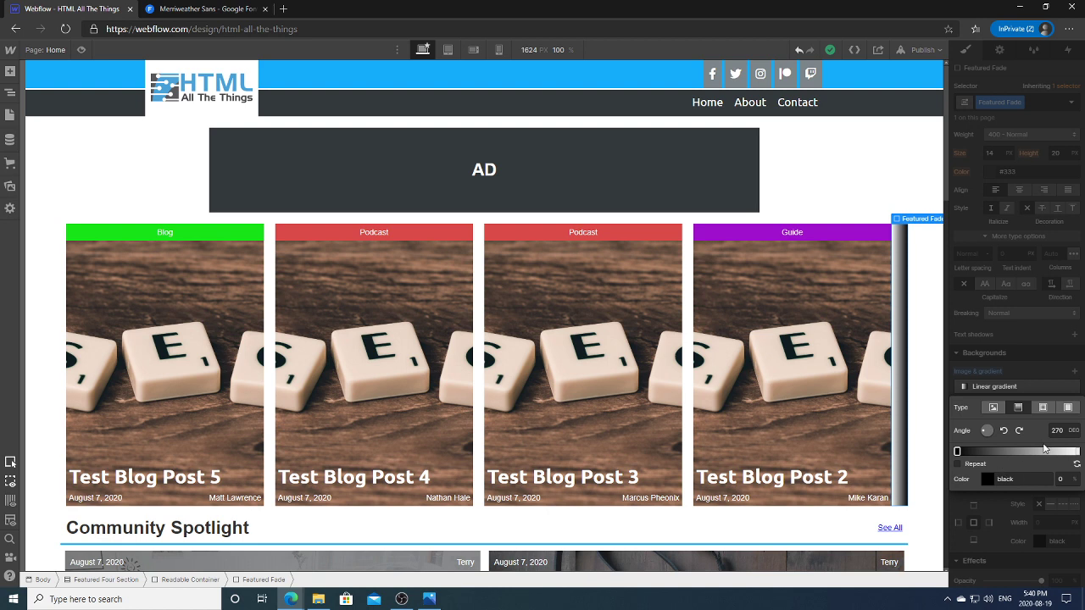
{"action": "left_click_drag", "start_coordinate": [988, 432], "coordinate": [993, 429]}
{"action": "left_click", "coordinate": [1059, 431]}
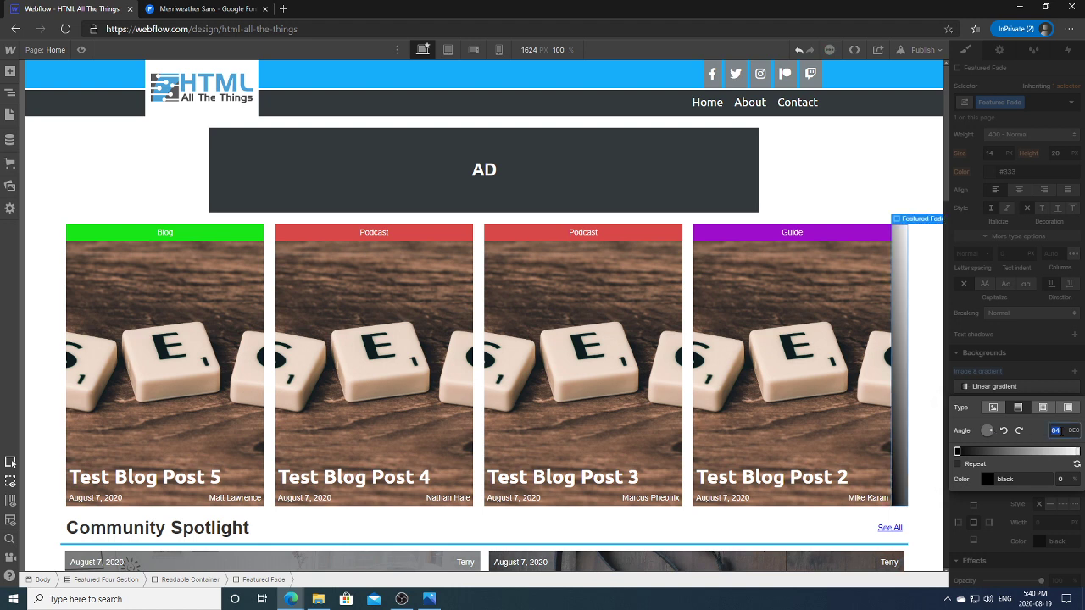
{"action": "type", "text": "90"}
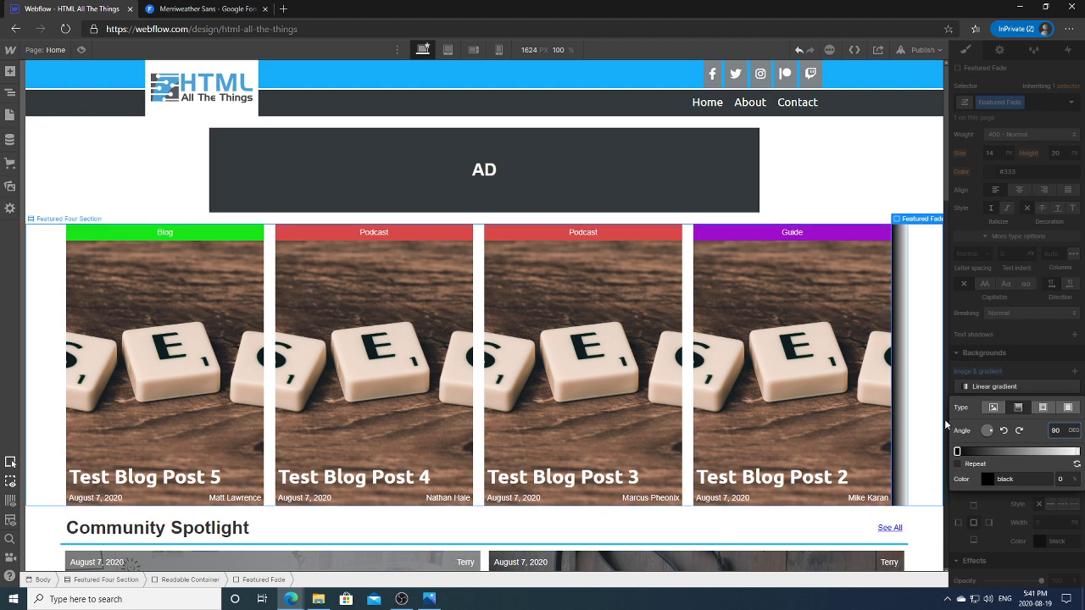
Make the gradient's left colour stop fully transparent with alpha 0.
{"action": "left_click", "coordinate": [1077, 451]}
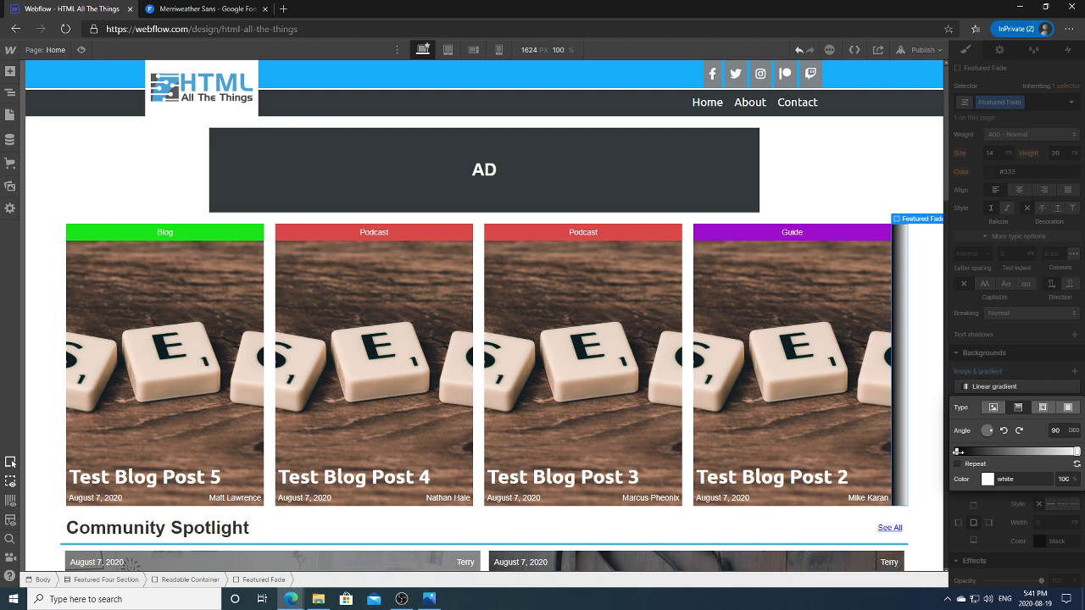
{"action": "left_click", "coordinate": [957, 452]}
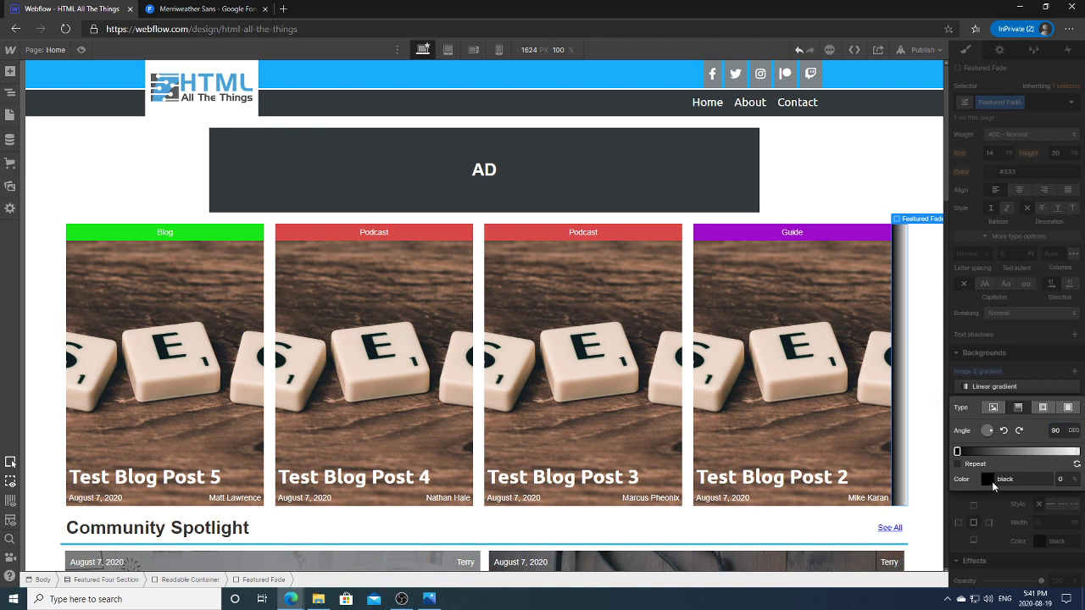
{"action": "left_click", "coordinate": [1076, 451]}
{"action": "left_click", "coordinate": [957, 451]}
{"action": "left_click", "coordinate": [986, 480]}
{"action": "left_click", "coordinate": [1069, 420]}
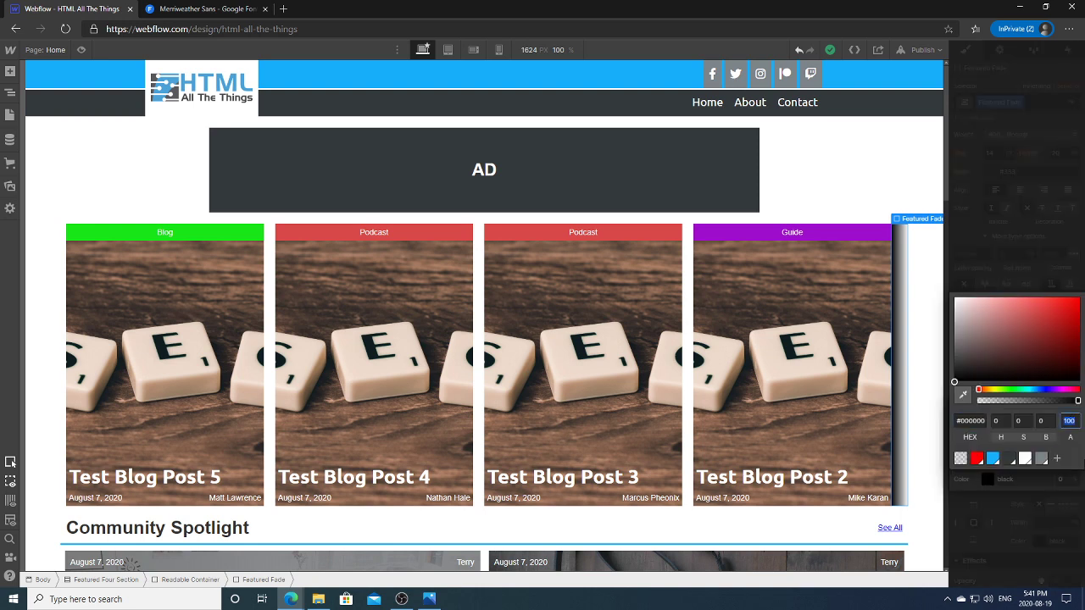
{"action": "type", "text": "0"}
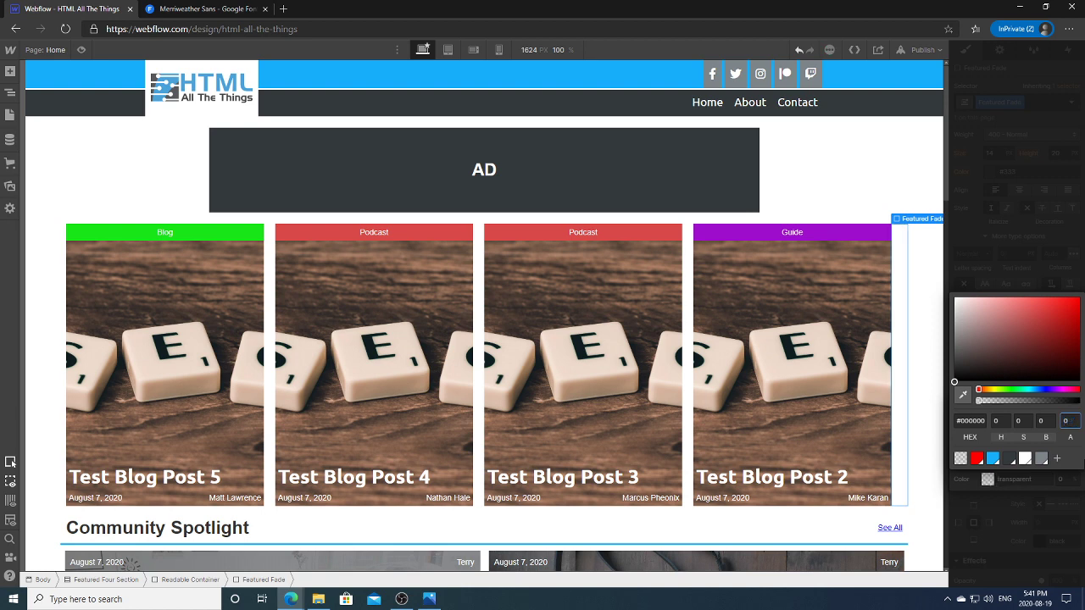
{"action": "left_click", "coordinate": [1022, 493]}
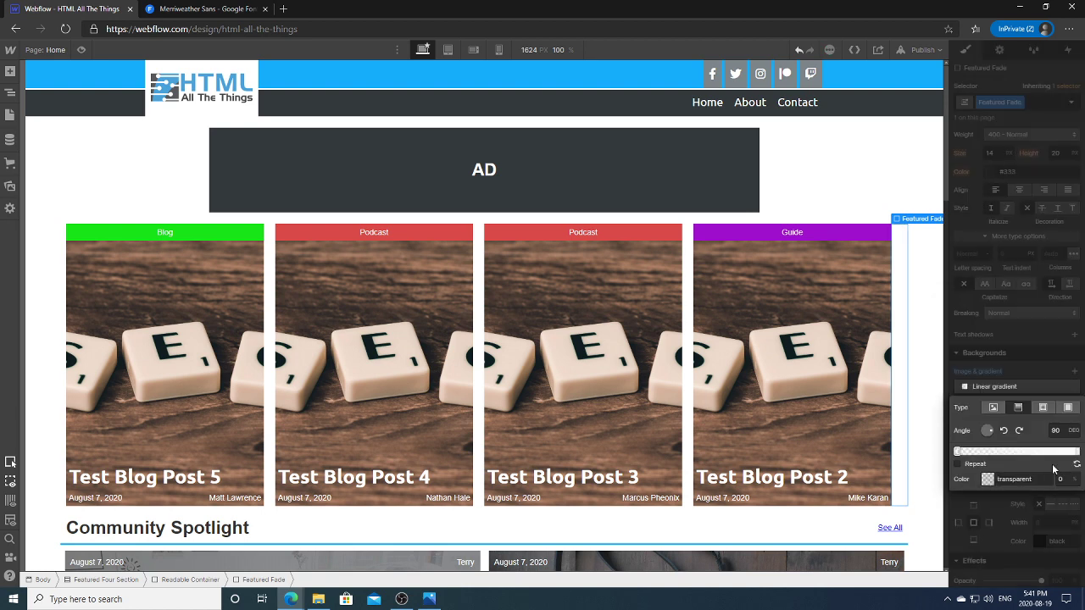
Set the right gradient stop to the HATT Red swatch and narrow the canvas to preview.
{"action": "left_click", "coordinate": [1076, 452]}
{"action": "left_click", "coordinate": [993, 481]}
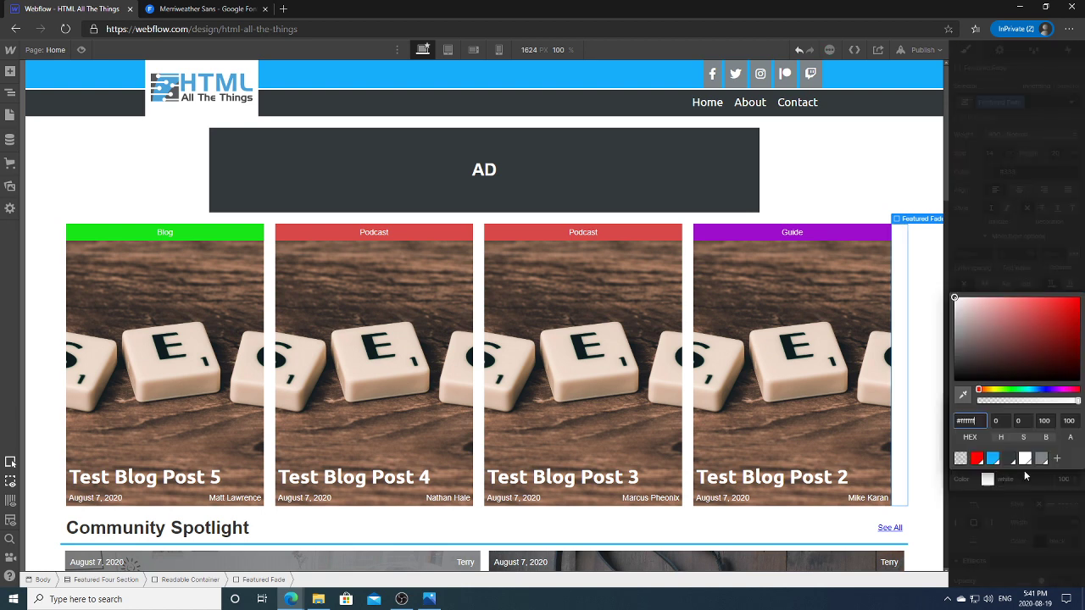
{"action": "left_click", "coordinate": [977, 457]}
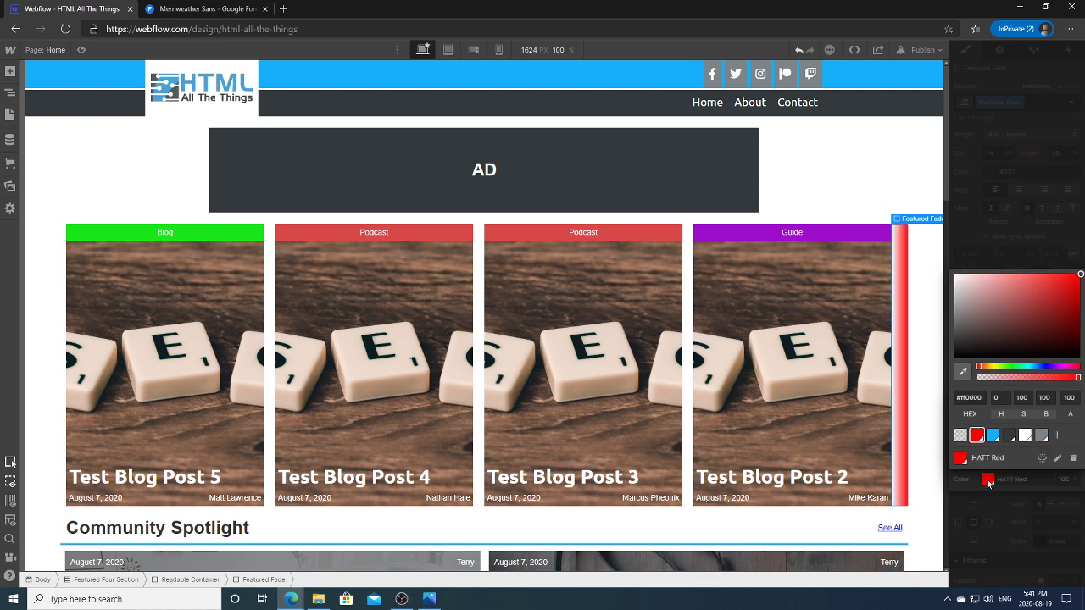
{"action": "left_click", "coordinate": [1001, 486]}
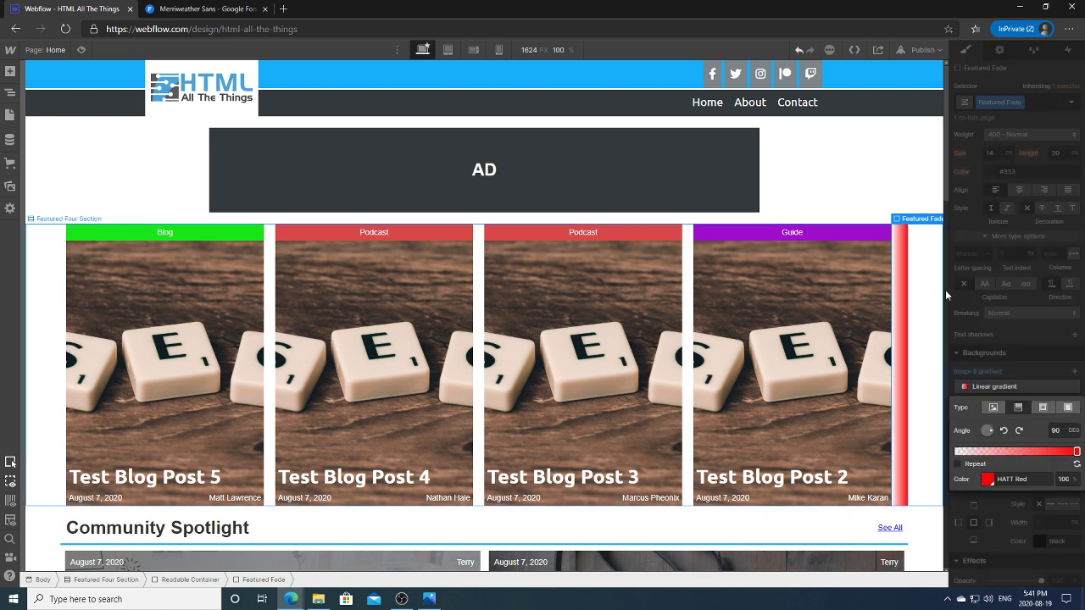
{"action": "left_click_drag", "start_coordinate": [945, 291], "coordinate": [939, 293]}
{"action": "left_click_drag", "start_coordinate": [914, 296], "coordinate": [943, 314]}
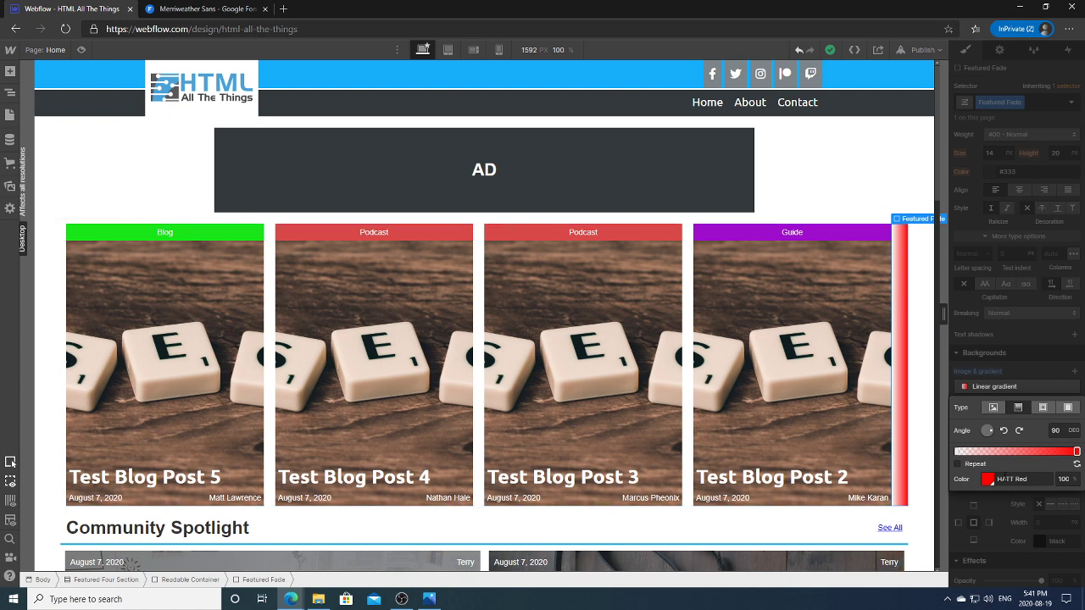
Switch the gradient's right stop from HATT Red to the White swatch.
{"action": "left_click", "coordinate": [988, 480]}
{"action": "left_click", "coordinate": [989, 482]}
{"action": "left_click", "coordinate": [1007, 371]}
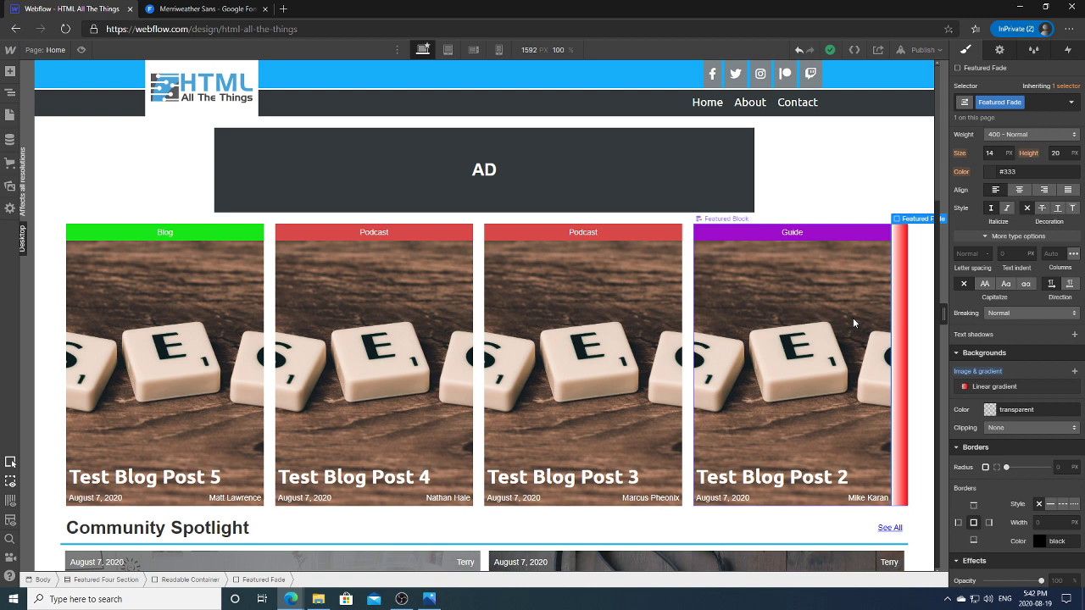
{"action": "left_click", "coordinate": [979, 388]}
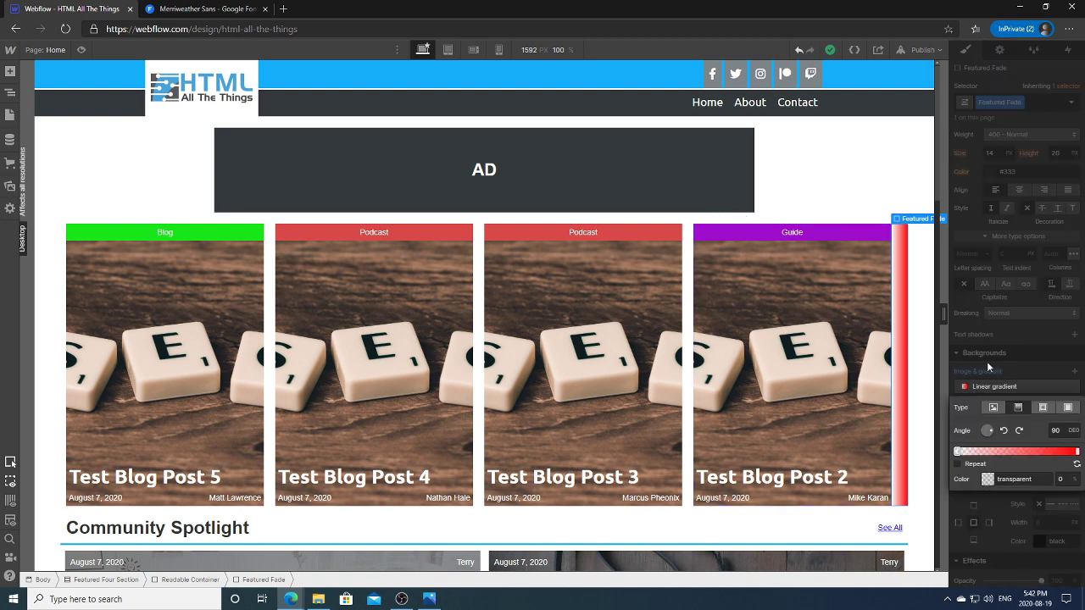
{"action": "left_click", "coordinate": [1076, 451]}
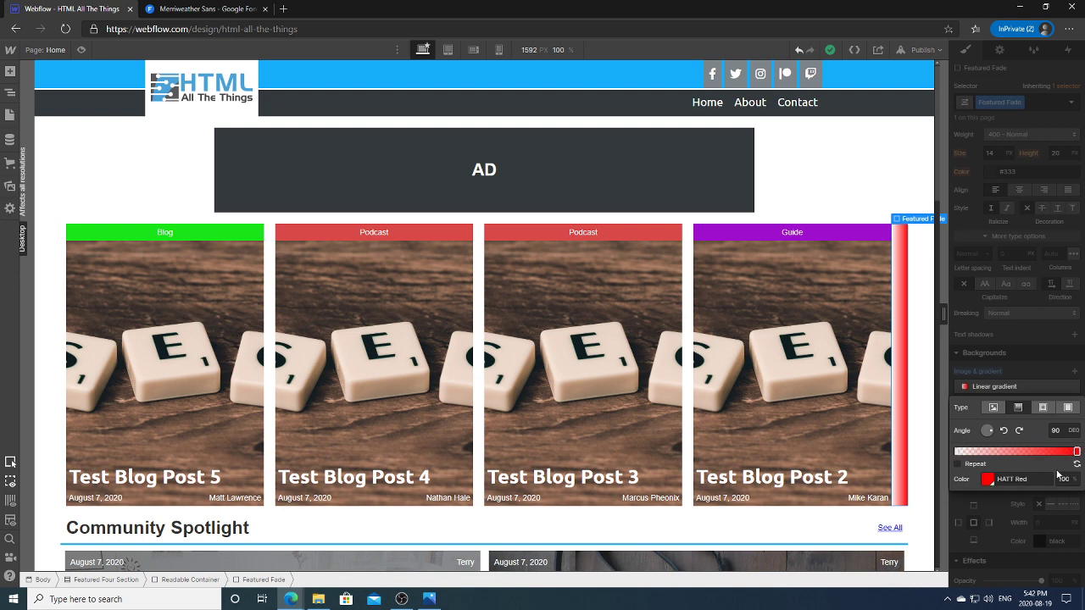
{"action": "left_click", "coordinate": [988, 480]}
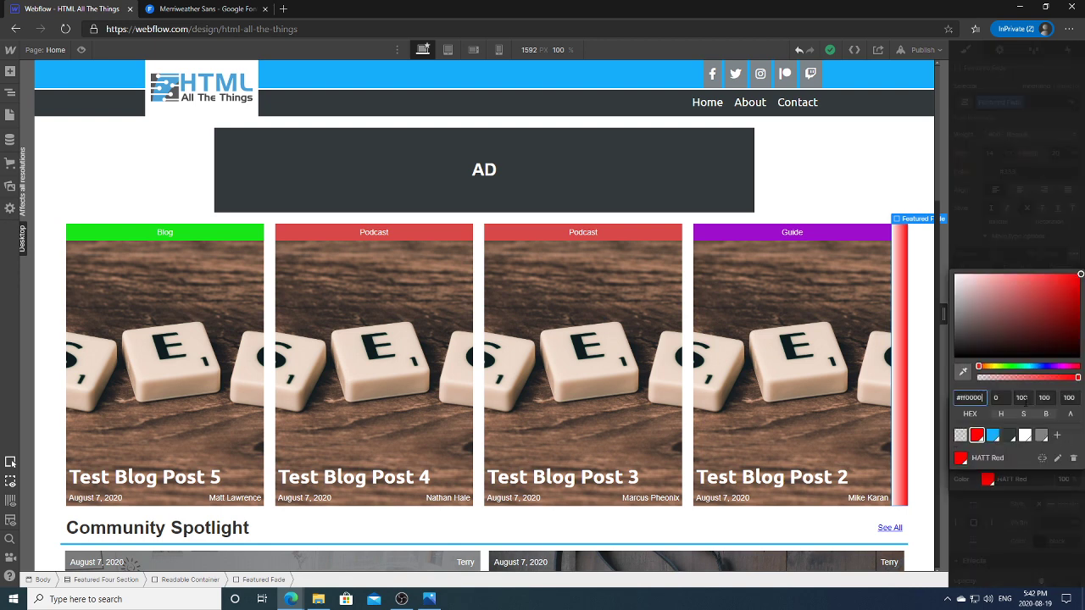
{"action": "left_click", "coordinate": [1025, 435]}
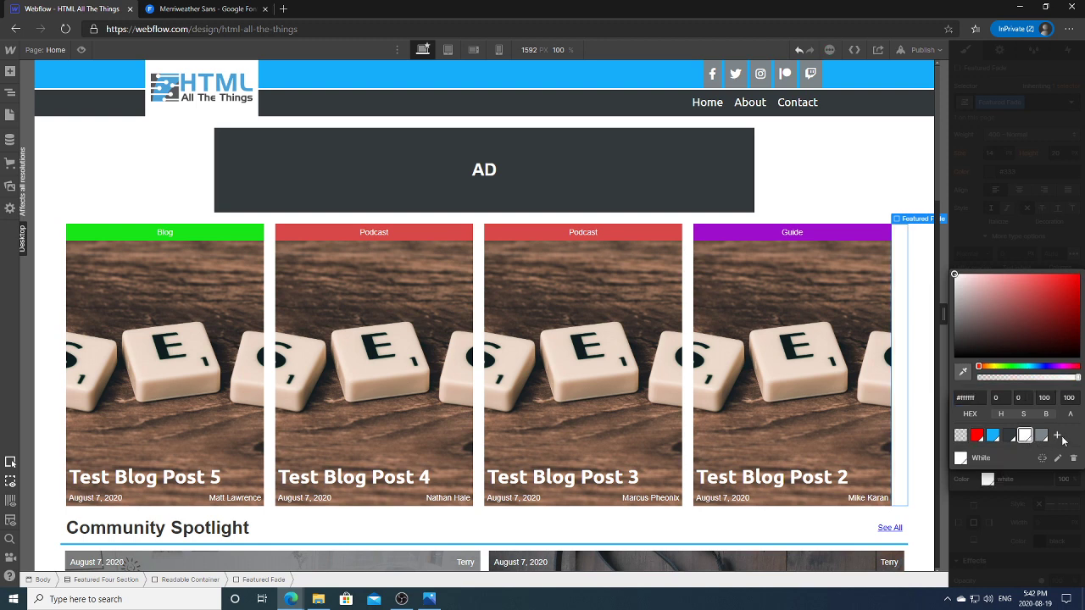
{"action": "left_click_drag", "start_coordinate": [943, 314], "coordinate": [901, 314]}
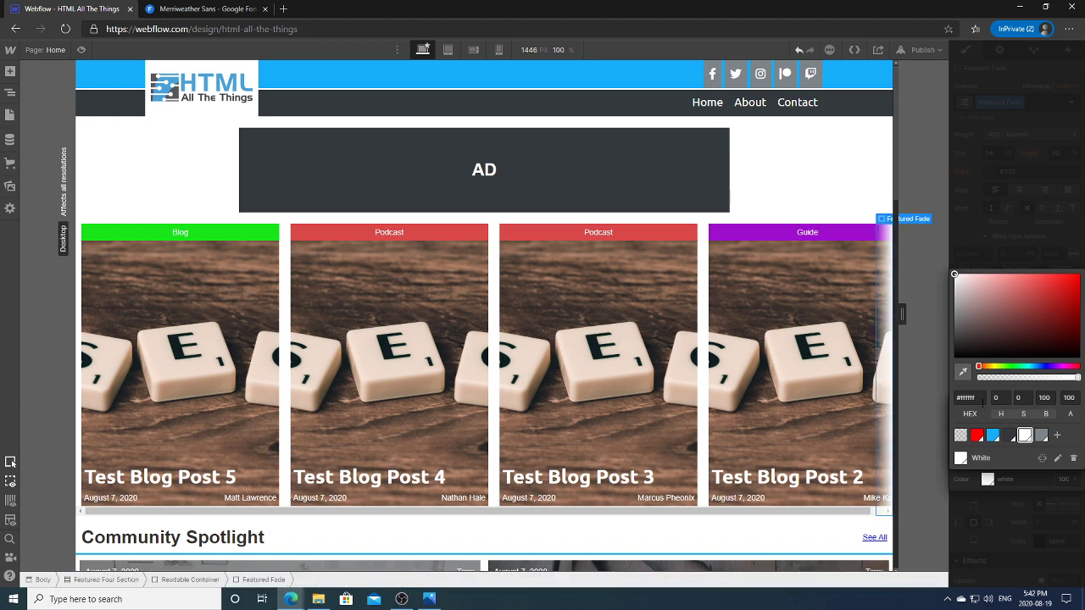
{"action": "left_click", "coordinate": [983, 492]}
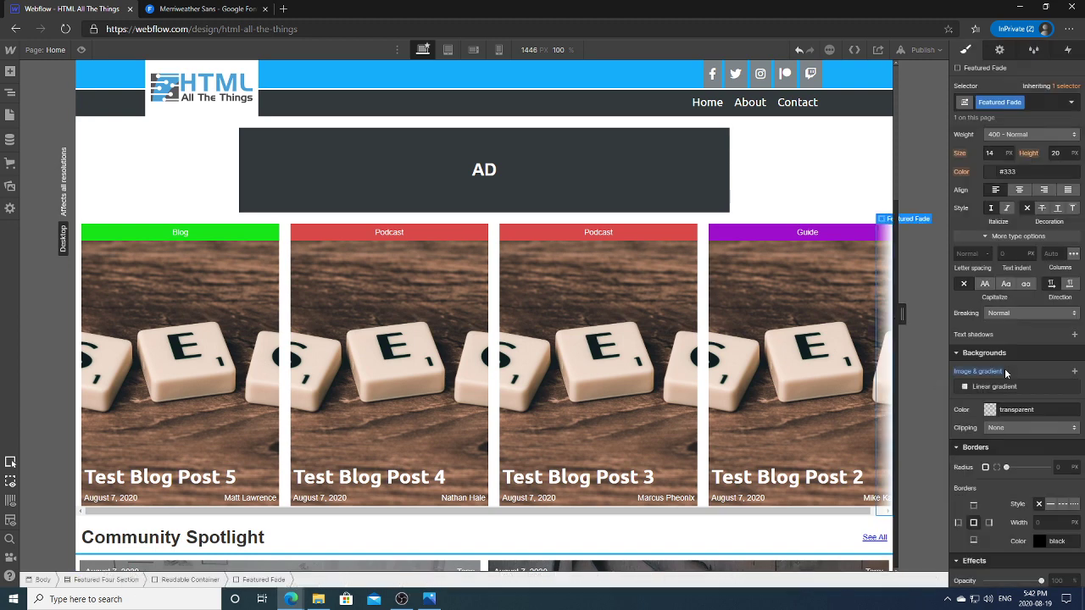
Set the Featured Fade width to 100 px, test canvas widths, and preview the homepage.
{"action": "scroll", "coordinate": [1026, 255], "scroll_direction": "up", "scroll_amount": 4}
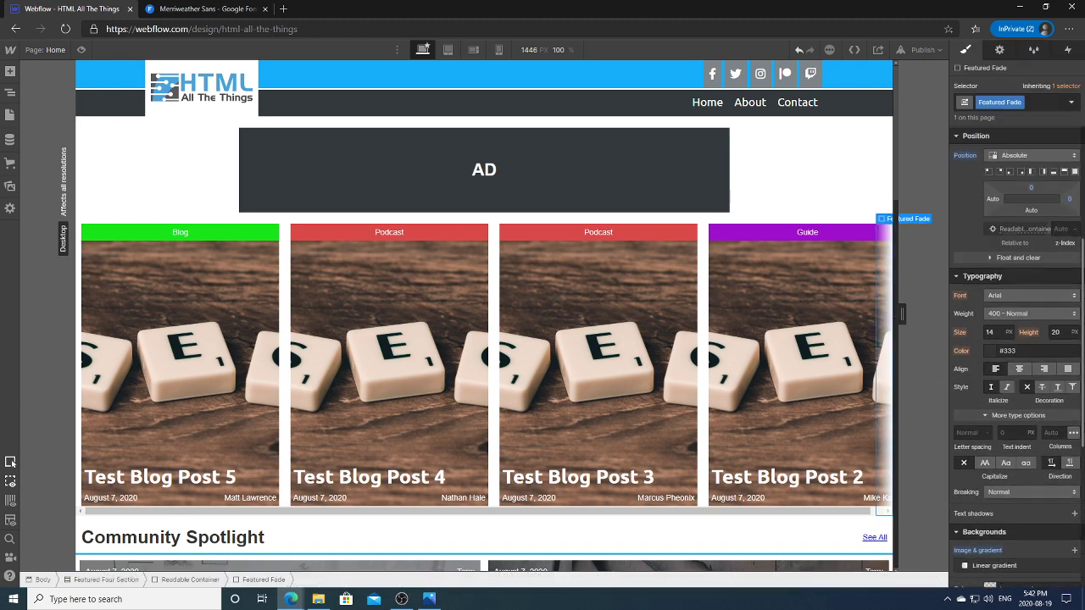
{"action": "left_click", "coordinate": [1016, 144]}
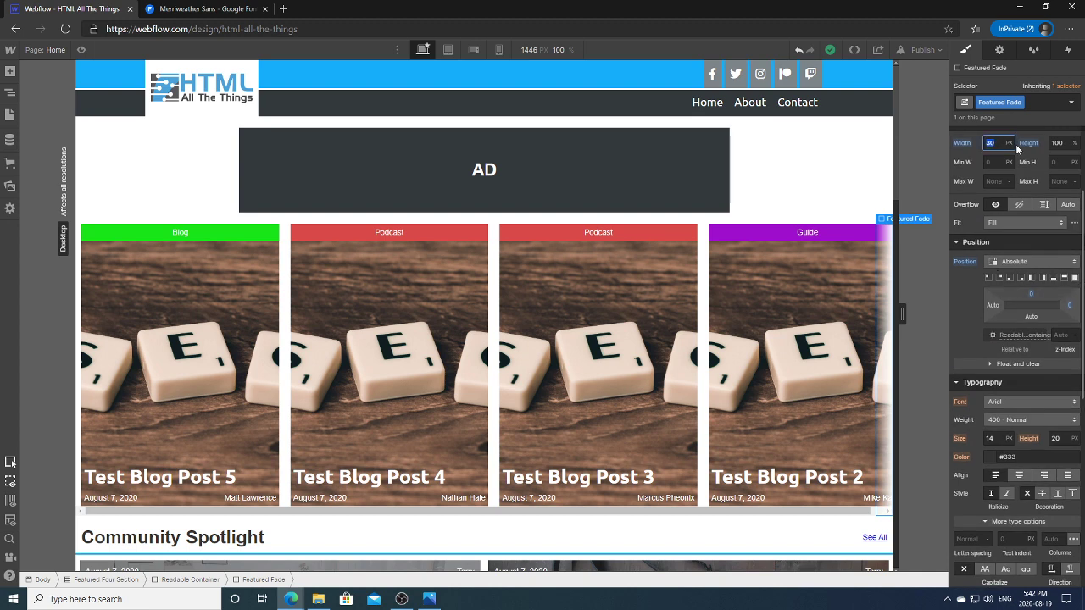
{"action": "type", "text": "100"}
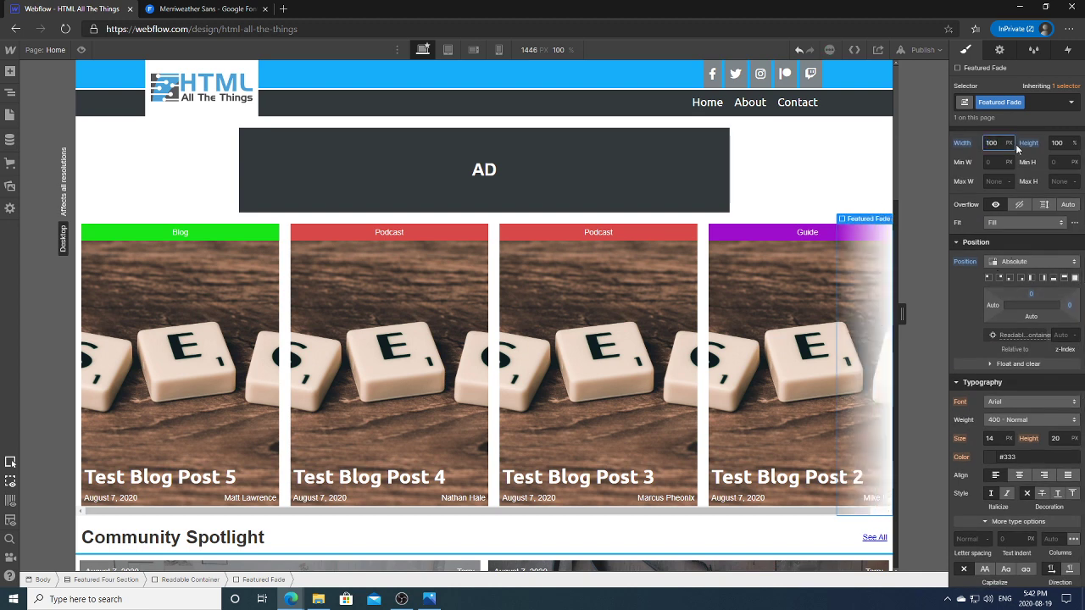
{"action": "left_click_drag", "start_coordinate": [901, 314], "coordinate": [964, 313]}
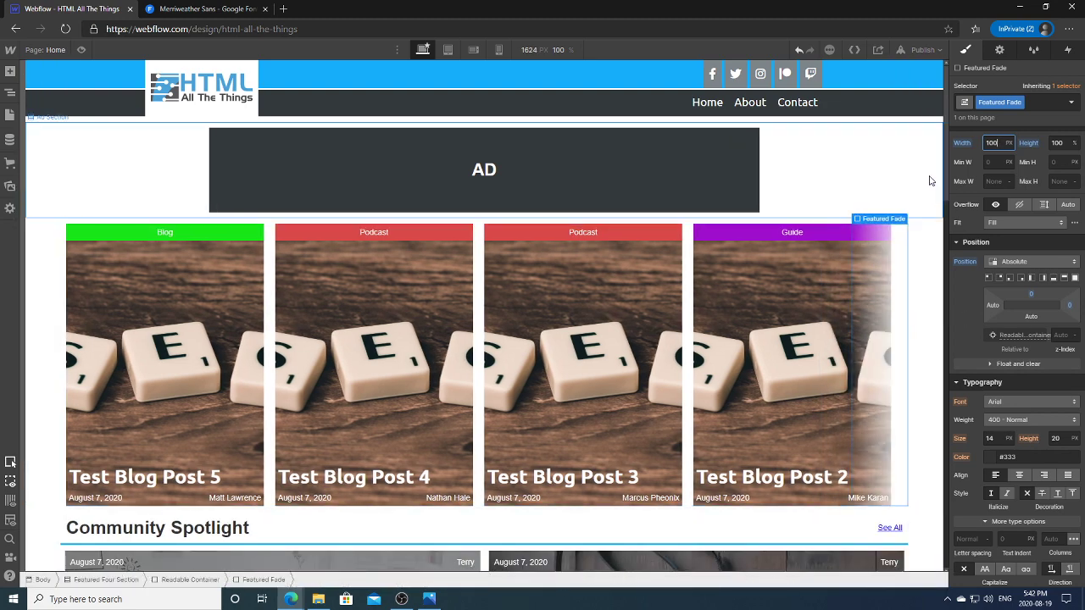
{"action": "mouse_move", "coordinate": [951, 379]}
{"action": "left_mouse_down"}
{"action": "mouse_move", "coordinate": [901, 379]}
{"action": "mouse_move", "coordinate": [937, 379]}
{"action": "left_mouse_up"}
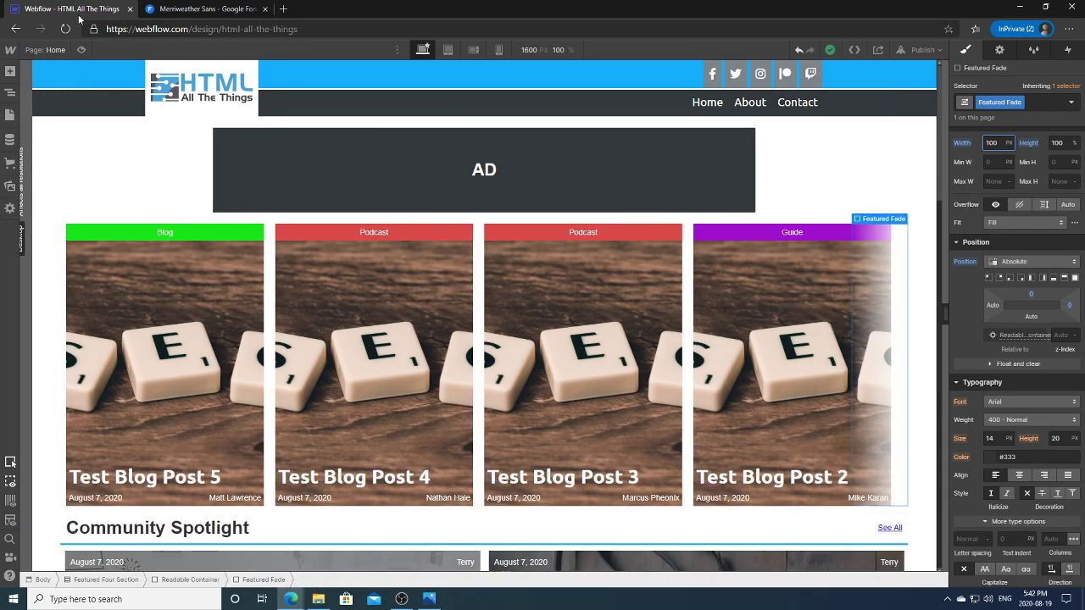
{"action": "left_click", "coordinate": [80, 50]}
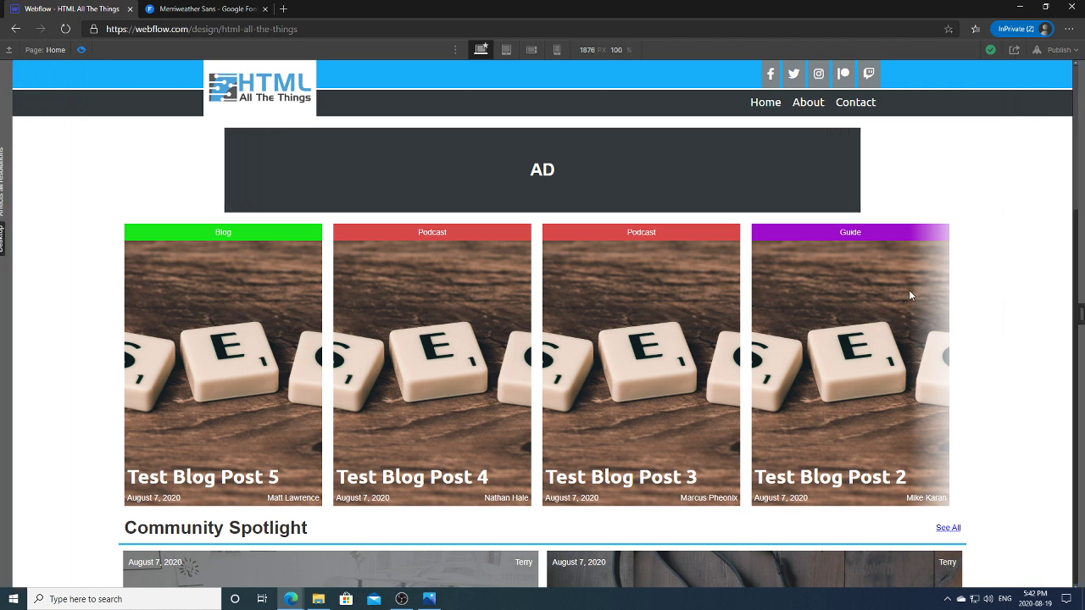
Scroll the preview, narrow it to about 1320 px, then exit preview with Ctrl+Shift+P.
{"action": "scroll", "coordinate": [1075, 310], "scroll_direction": "down", "scroll_amount": 5}
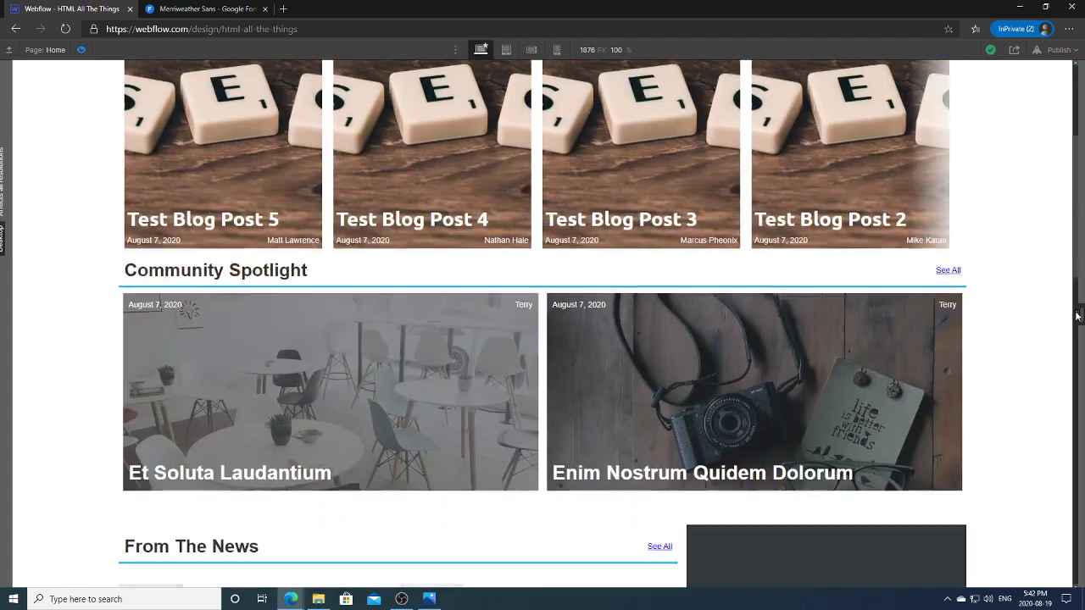
{"action": "scroll", "coordinate": [1075, 310], "scroll_direction": "up", "scroll_amount": 5}
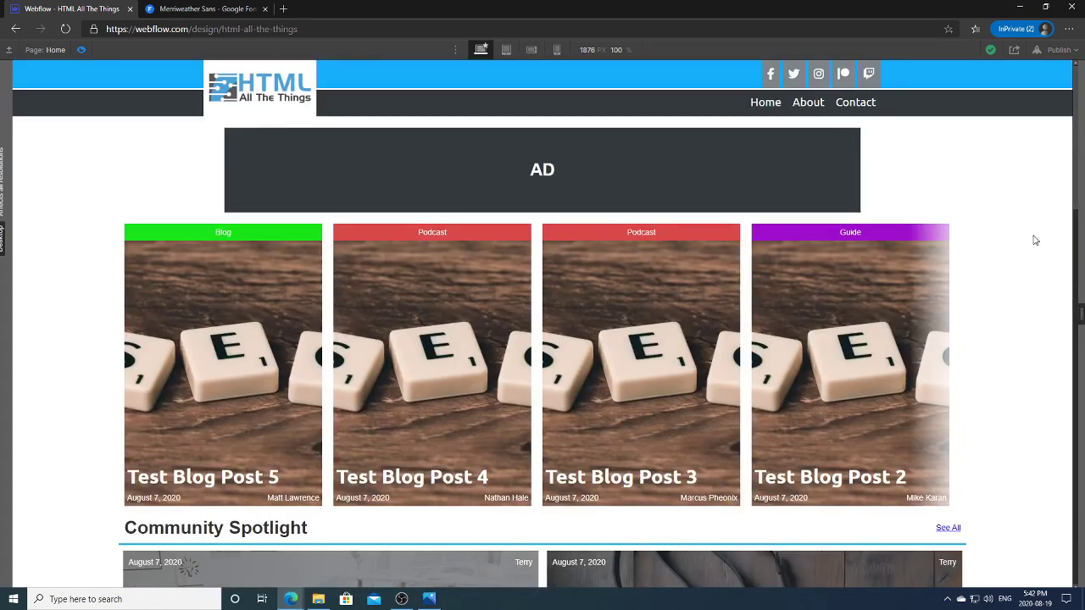
{"action": "left_click_drag", "start_coordinate": [1078, 314], "coordinate": [926, 314]}
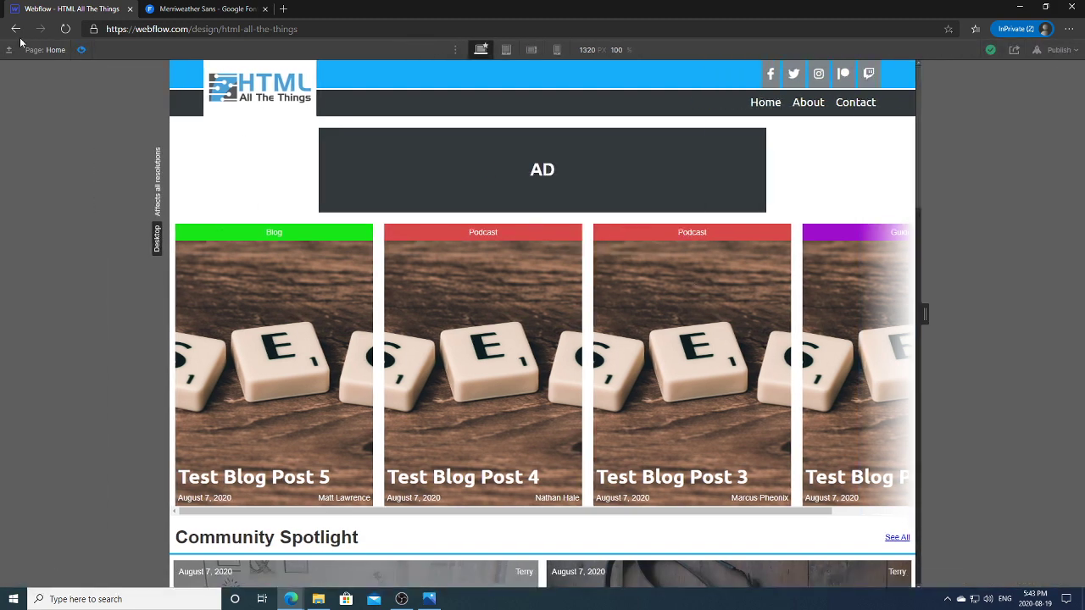
{"action": "key", "text": "ctrl+shift+p"}
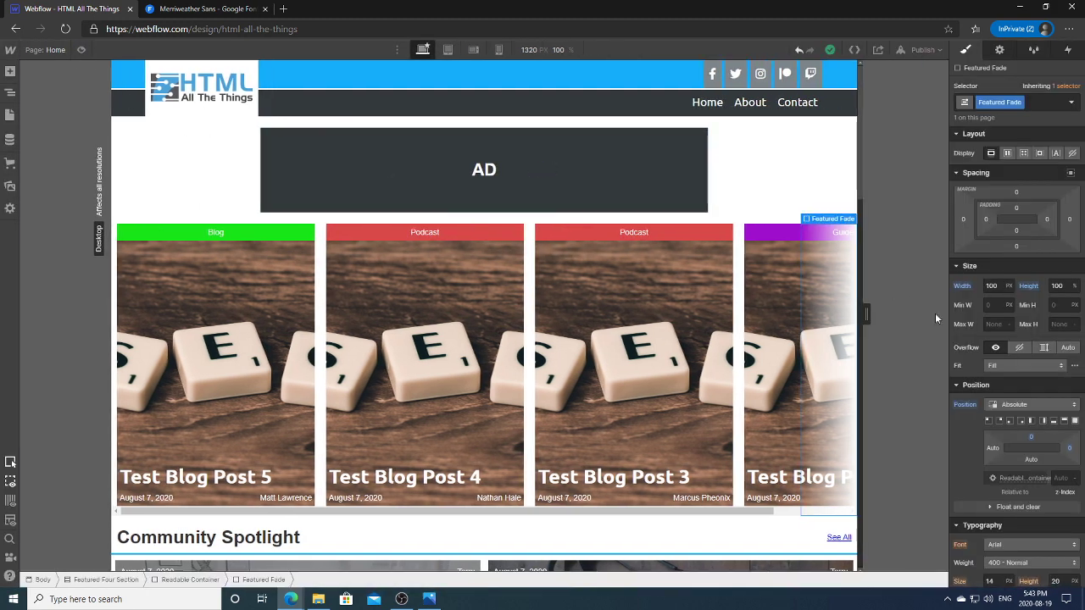
Move a gradient stop and add a new White stop with alpha 75.
{"action": "scroll", "coordinate": [993, 348], "scroll_direction": "down", "scroll_amount": 5}
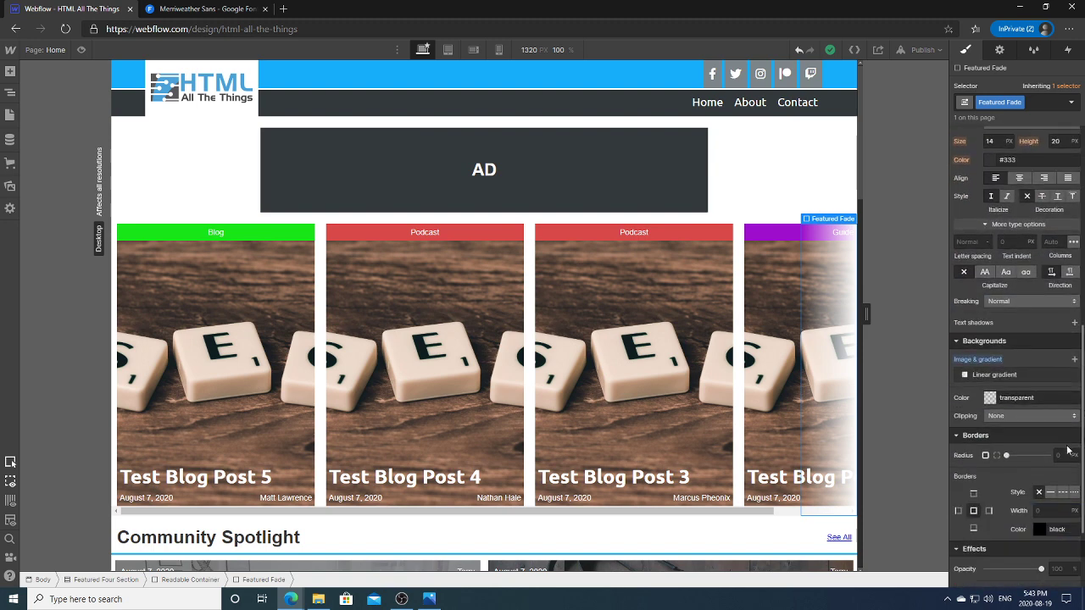
{"action": "left_click", "coordinate": [995, 378]}
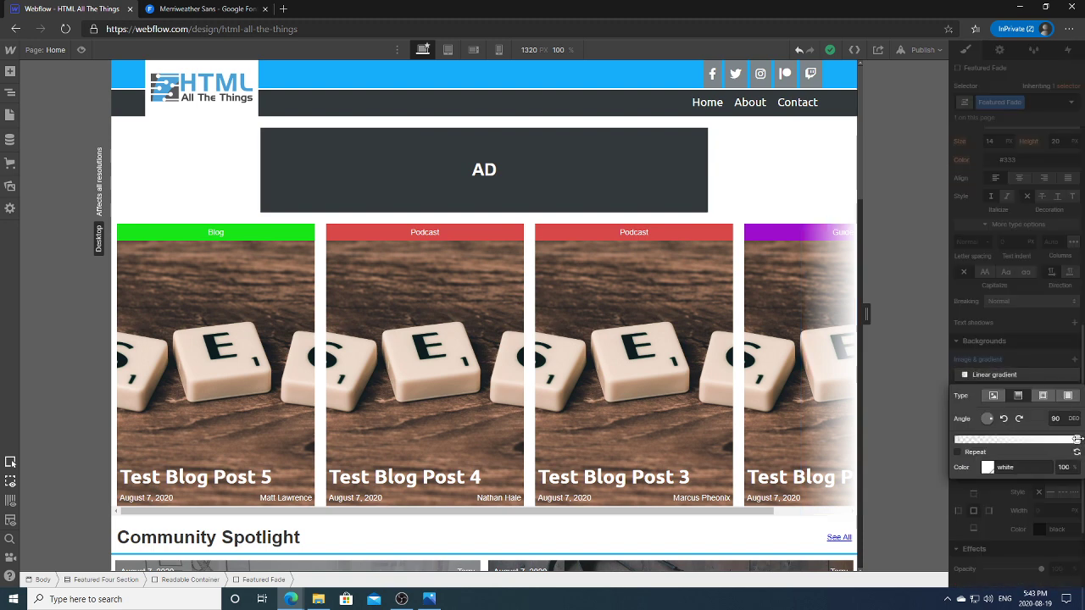
{"action": "mouse_move", "coordinate": [1061, 439]}
{"action": "left_mouse_down"}
{"action": "mouse_move", "coordinate": [1033, 439]}
{"action": "mouse_move", "coordinate": [1077, 439]}
{"action": "left_mouse_up"}
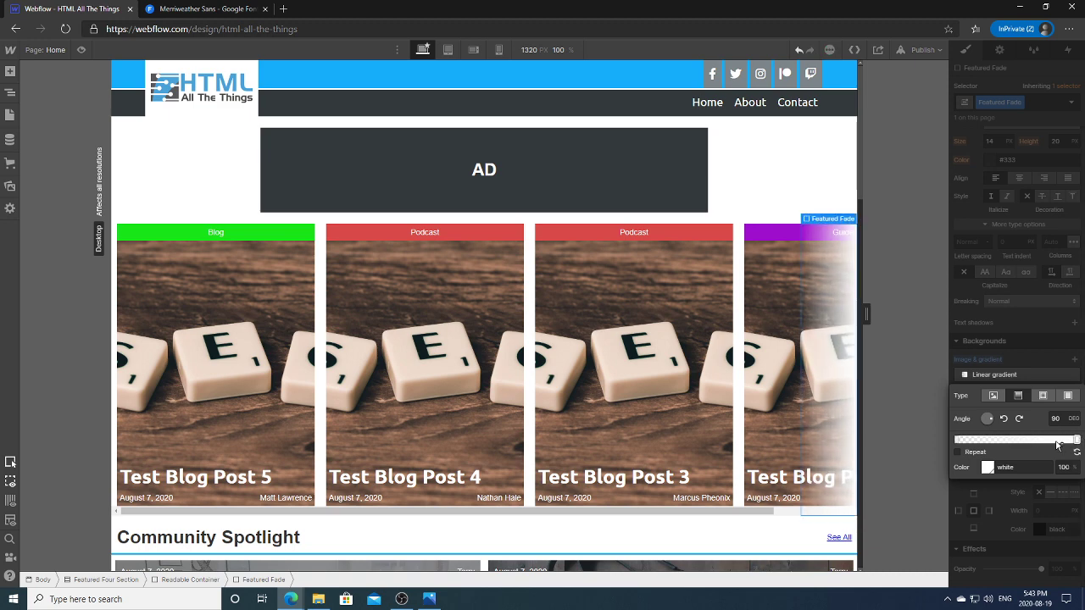
{"action": "left_click", "coordinate": [1021, 440]}
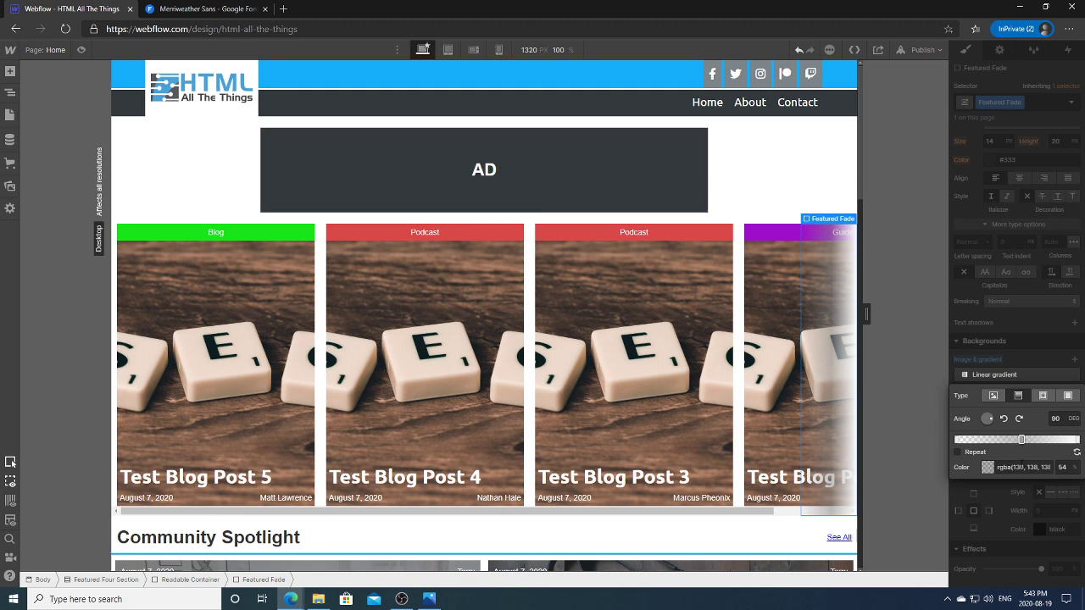
{"action": "left_click", "coordinate": [988, 467]}
{"action": "left_click", "coordinate": [1028, 452]}
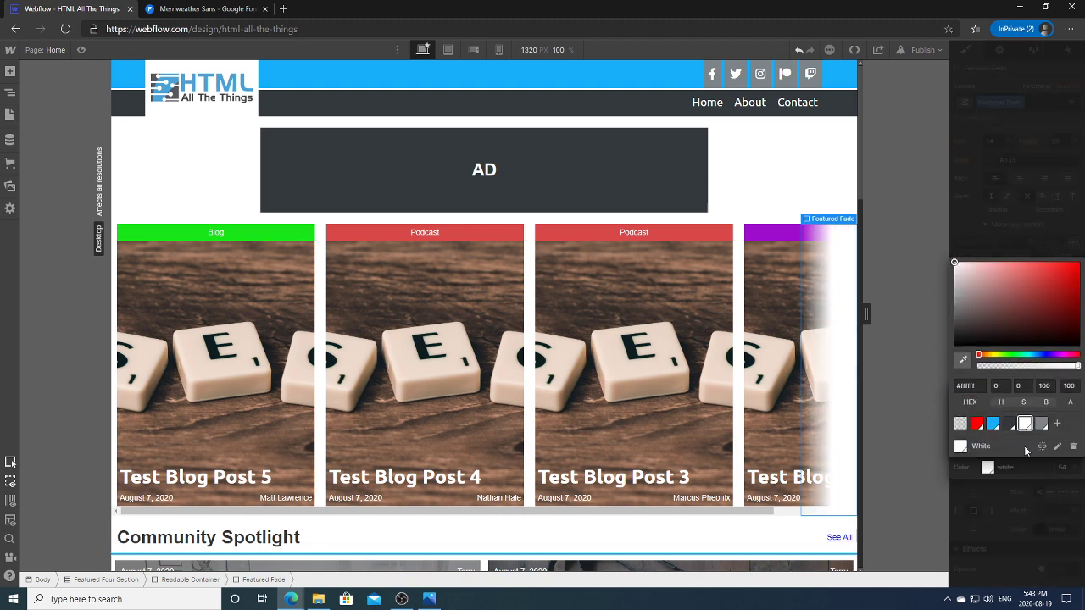
{"action": "left_click", "coordinate": [1067, 386]}
{"action": "type", "text": "50"}
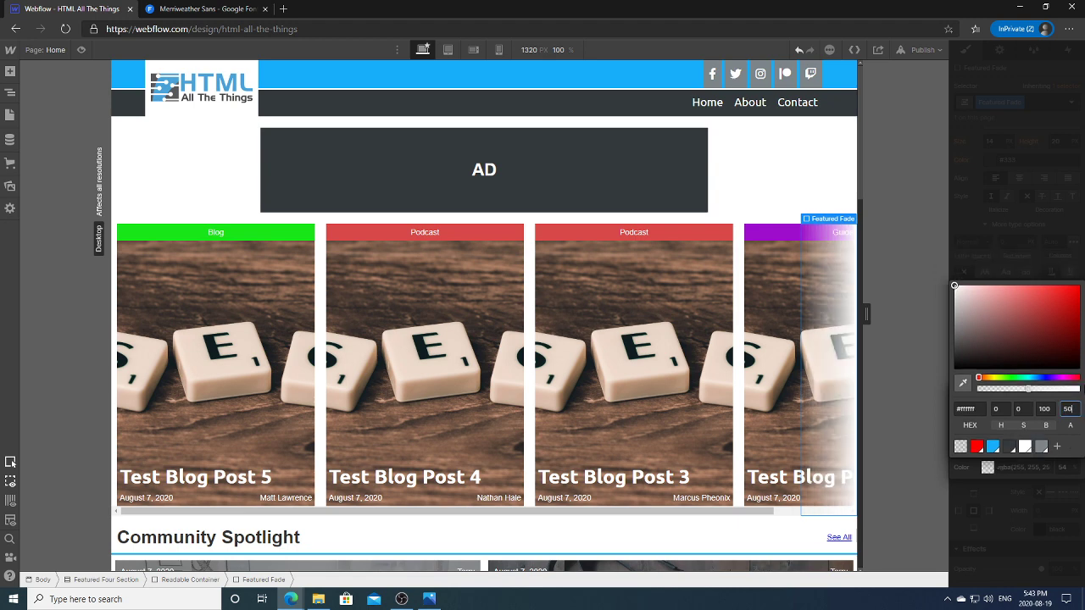
{"action": "key", "text": "BackSpace"}
{"action": "key", "text": "BackSpace"}
{"action": "type", "text": "75"}
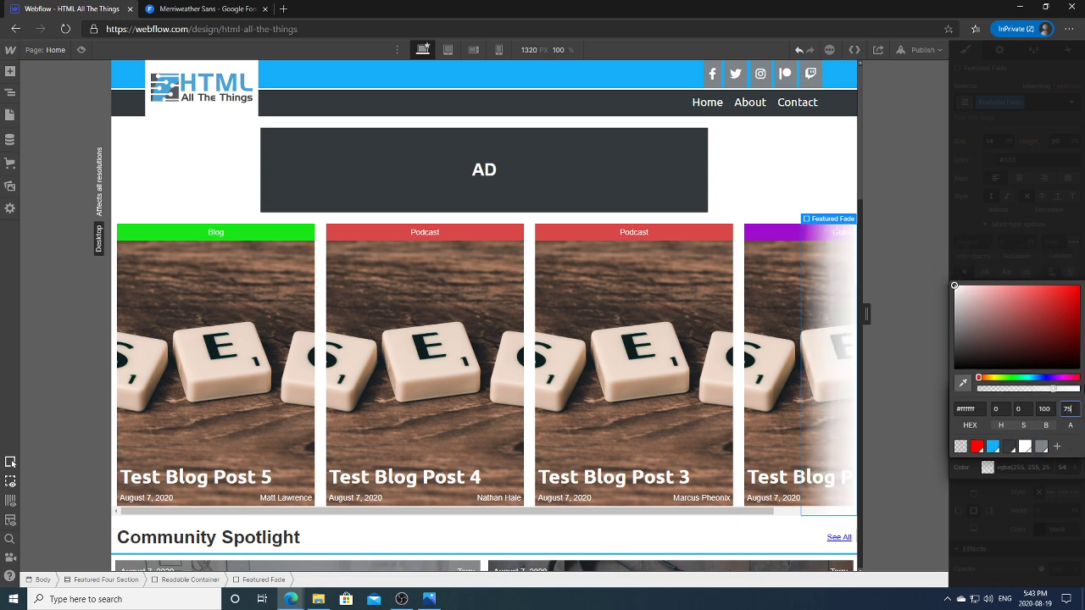
{"action": "left_click", "coordinate": [881, 371]}
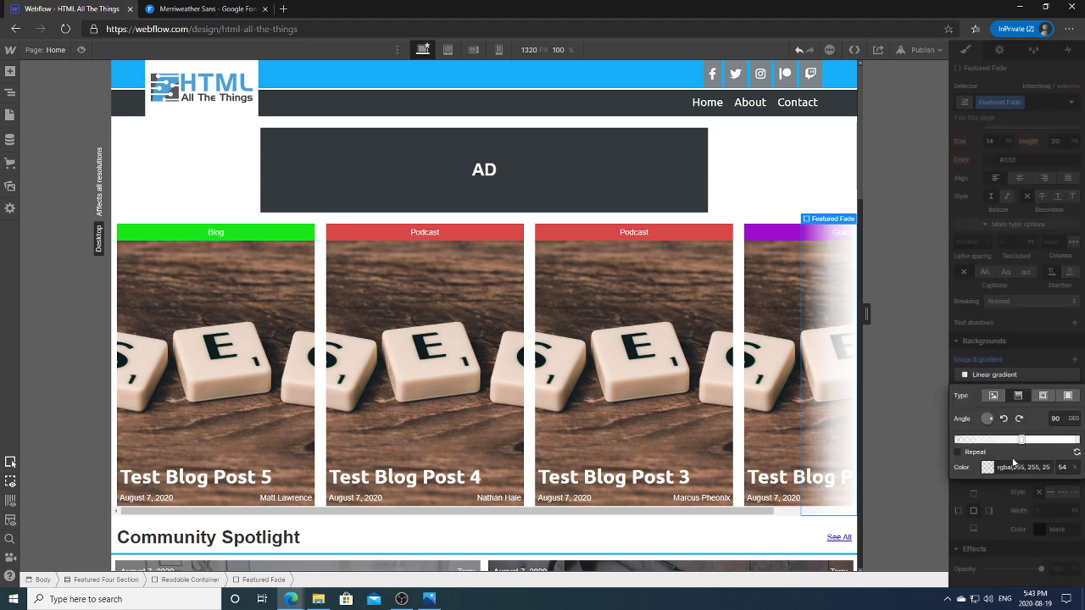
Shift the new stop, add another gradient stop, and widen the canvas to show four cards.
{"action": "left_click_drag", "start_coordinate": [867, 314], "coordinate": [848, 314]}
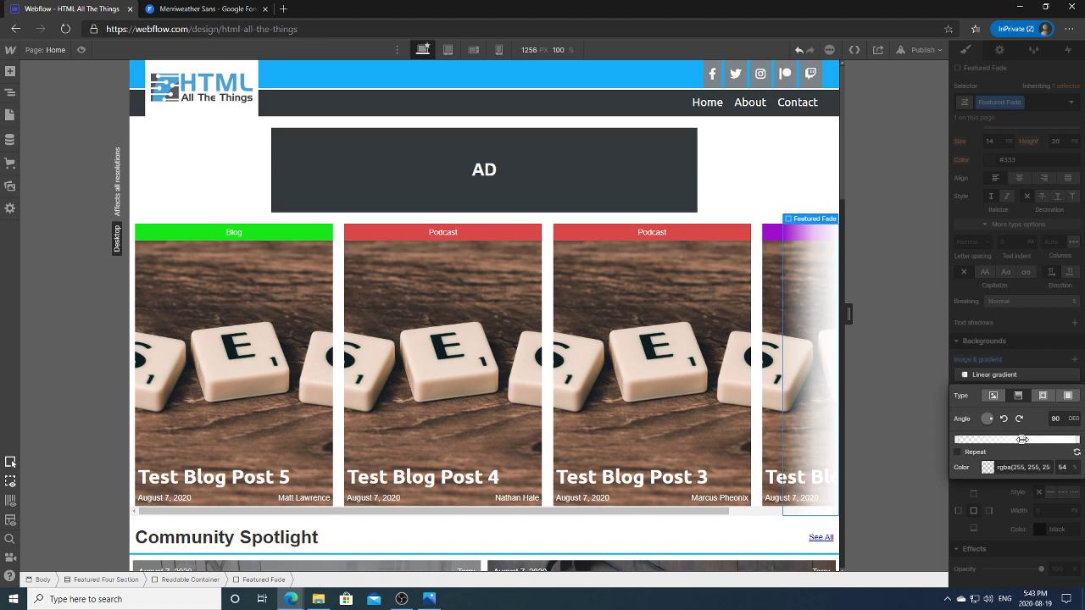
{"action": "left_click_drag", "start_coordinate": [1021, 439], "coordinate": [1046, 440]}
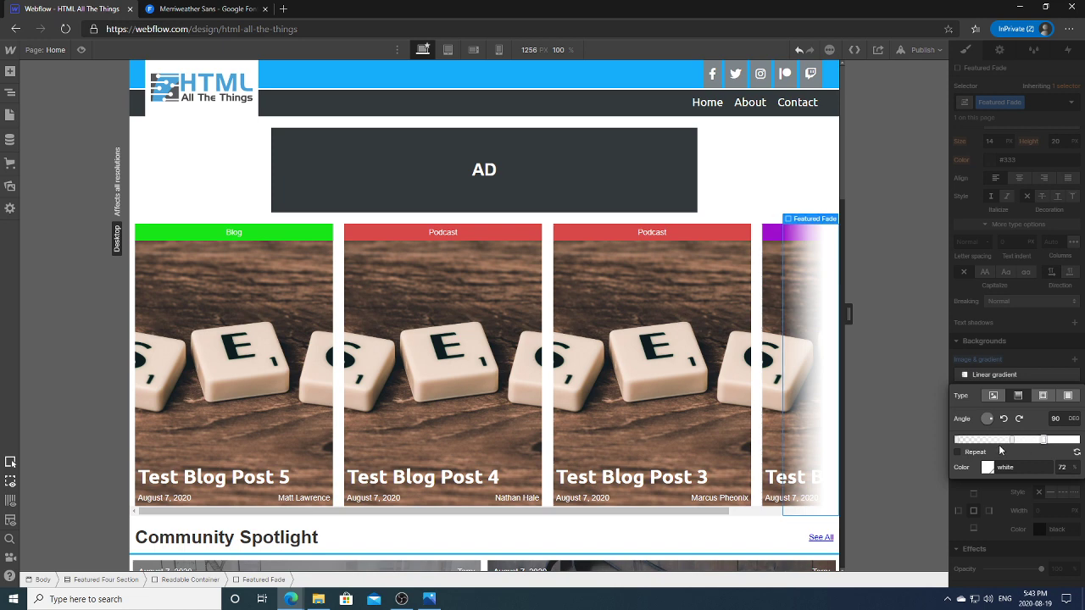
{"action": "left_click", "coordinate": [1009, 439]}
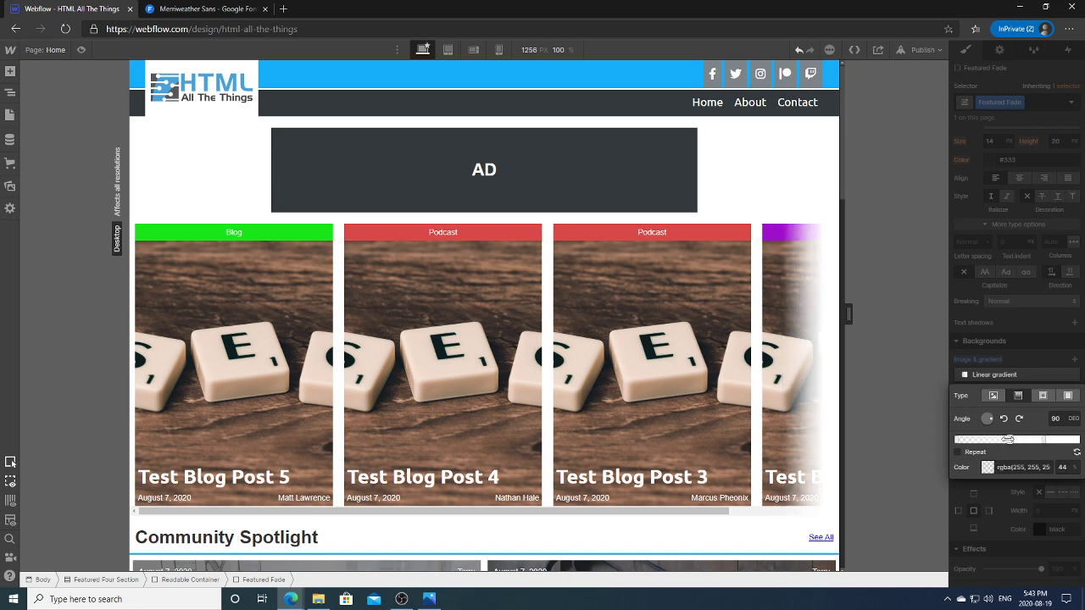
{"action": "left_click_drag", "start_coordinate": [848, 314], "coordinate": [975, 301]}
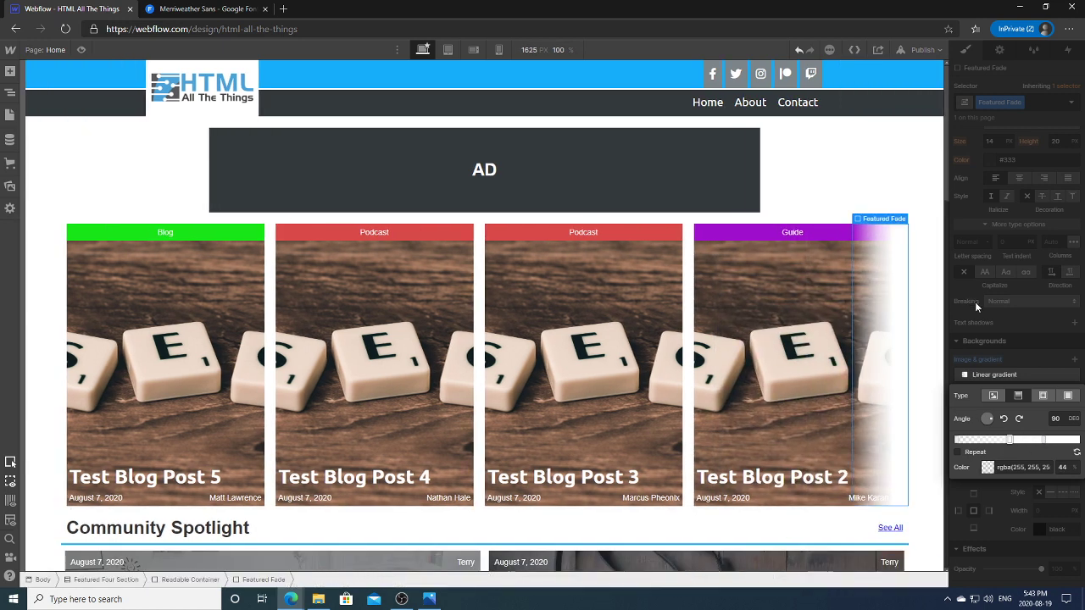
Set the Featured Fade width to 30 px and check the cards at narrower and wider canvas sizes.
{"action": "left_click", "coordinate": [1053, 267]}
{"action": "scroll", "coordinate": [1065, 244], "scroll_direction": "up", "scroll_amount": 4}
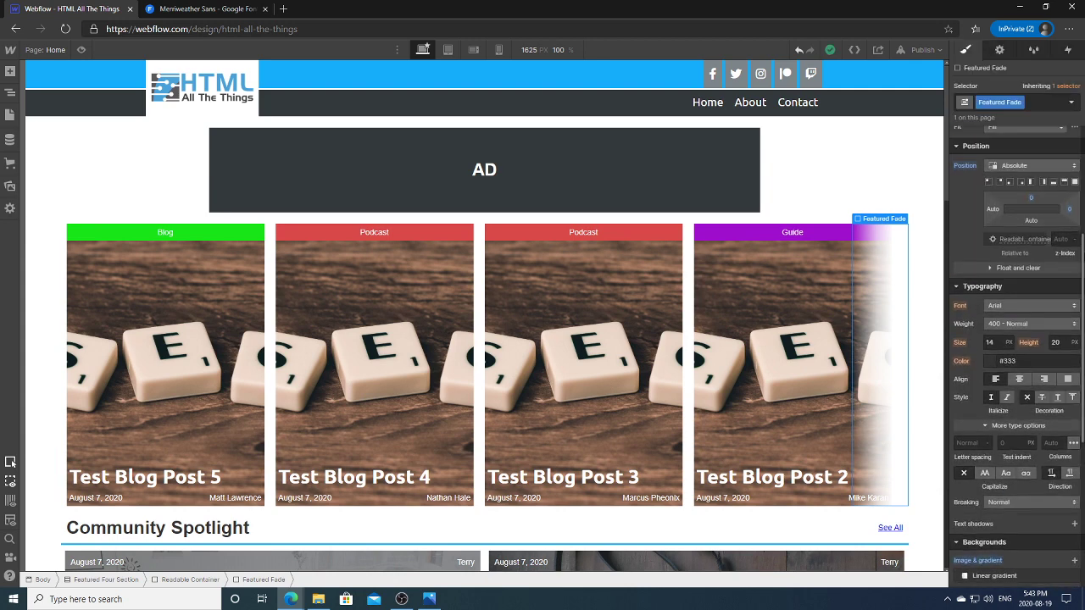
{"action": "left_click", "coordinate": [990, 181]}
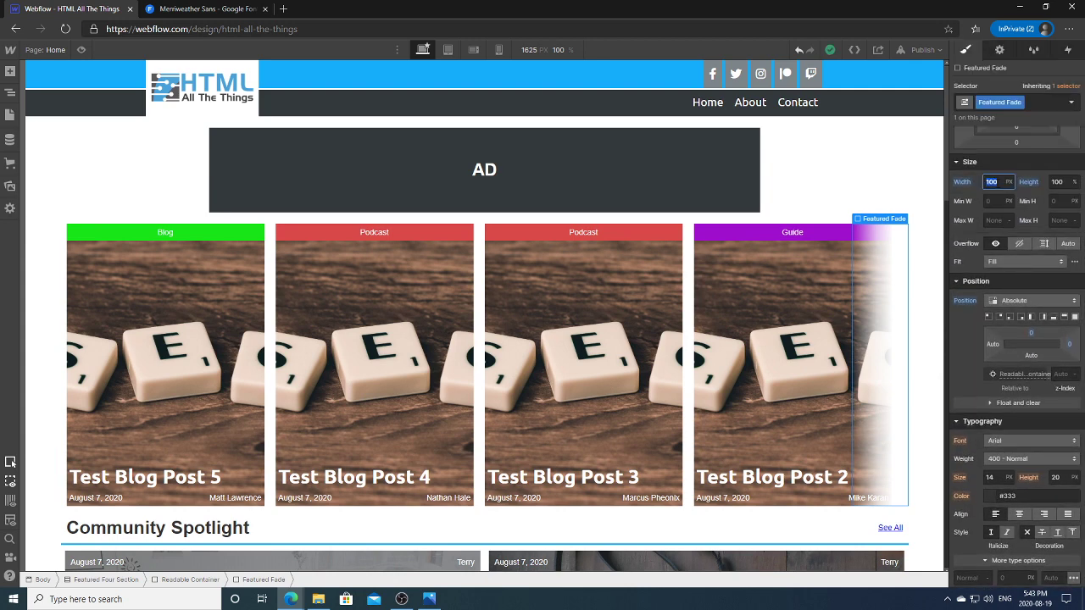
{"action": "type", "text": "30"}
{"action": "key", "text": "Return"}
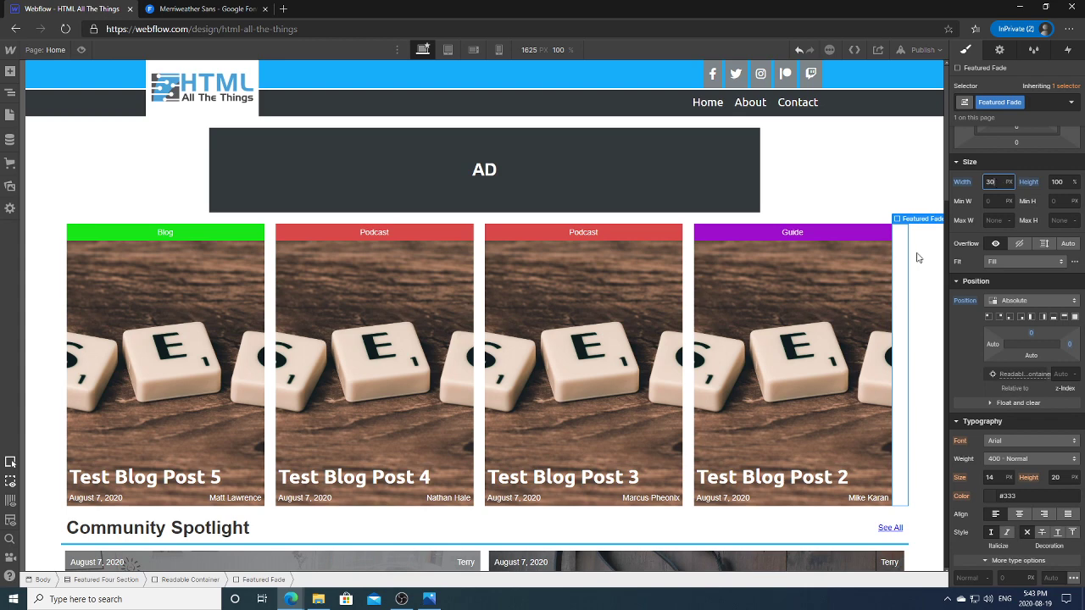
{"action": "left_click_drag", "start_coordinate": [946, 298], "coordinate": [766, 296]}
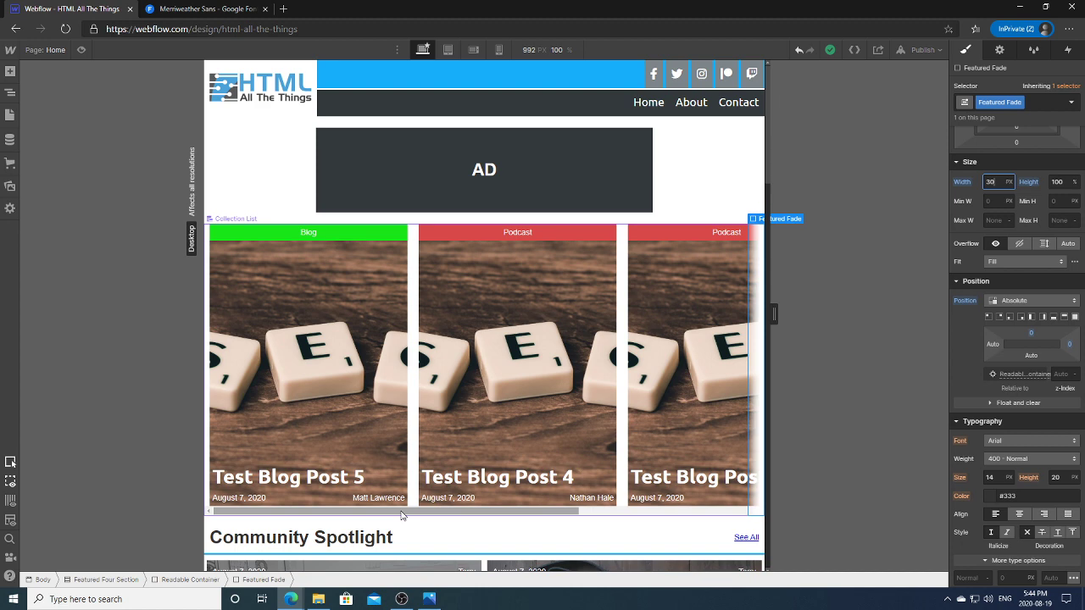
{"action": "left_click_drag", "start_coordinate": [773, 314], "coordinate": [952, 315]}
Retest the card layout at different widths, then select and delete the Featured Fade overlay.
{"action": "scroll", "coordinate": [949, 198], "scroll_direction": "down", "scroll_amount": 1}
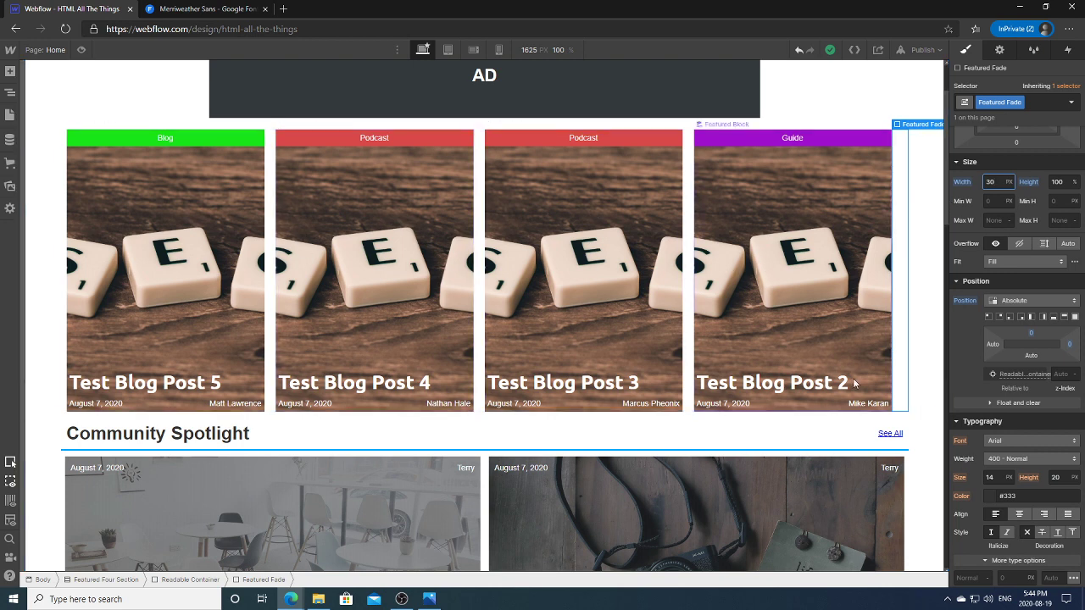
{"action": "left_click", "coordinate": [911, 418]}
{"action": "left_click", "coordinate": [900, 390]}
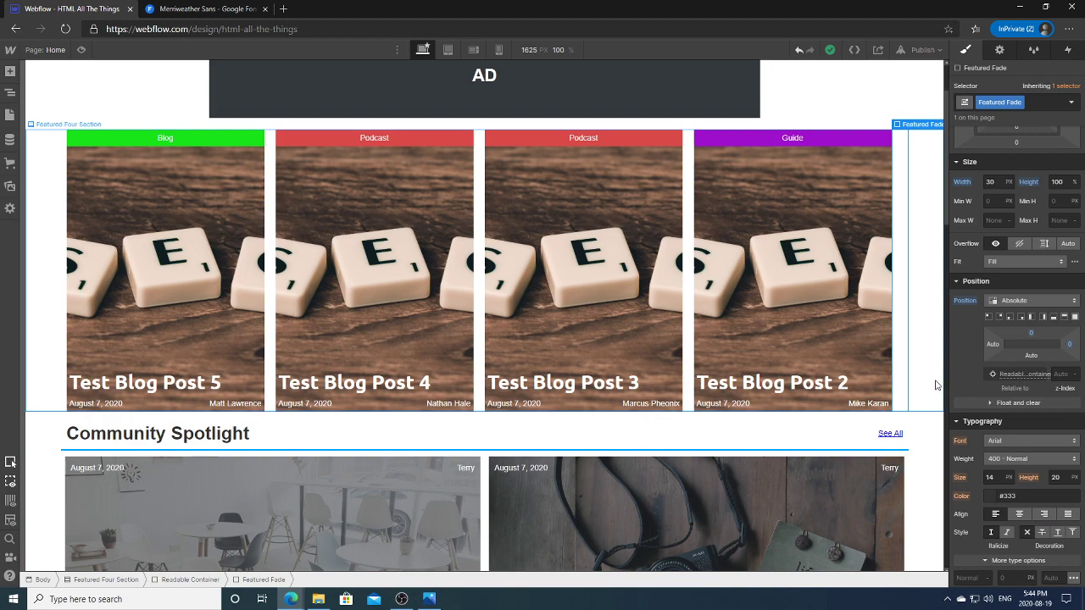
{"action": "left_click_drag", "start_coordinate": [941, 331], "coordinate": [807, 337]}
{"action": "left_click_drag", "start_coordinate": [472, 421], "coordinate": [447, 424]}
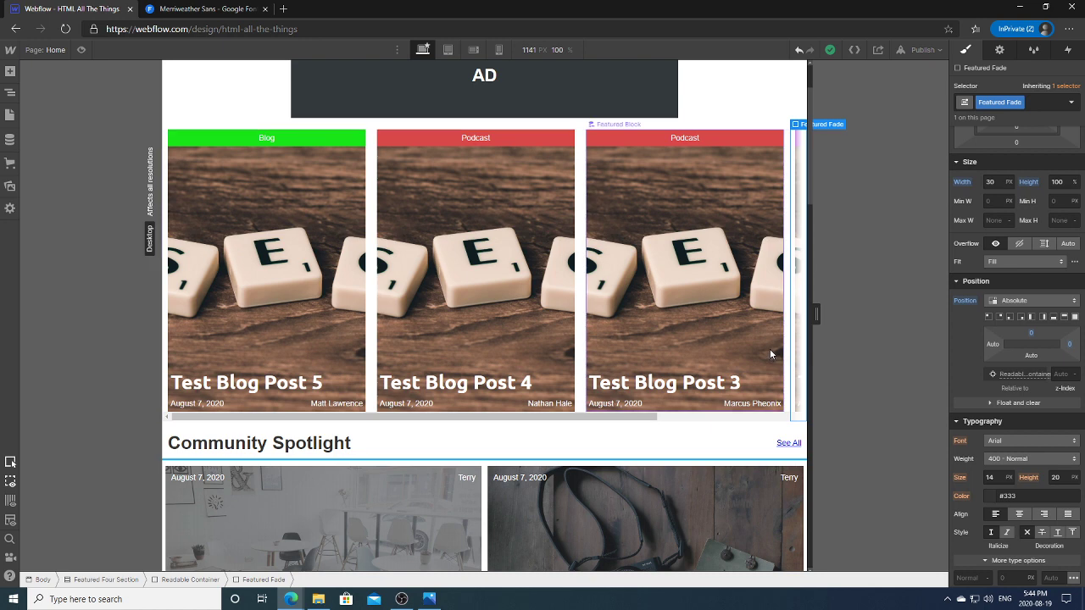
{"action": "left_click_drag", "start_coordinate": [816, 314], "coordinate": [968, 312]}
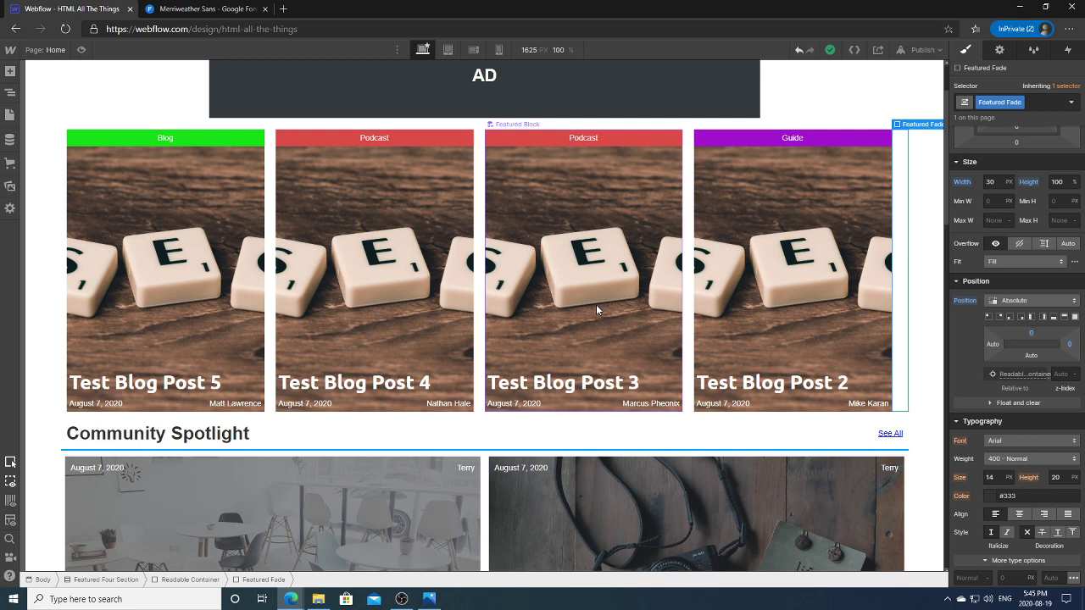
{"action": "left_click", "coordinate": [932, 282]}
{"action": "left_click", "coordinate": [926, 280]}
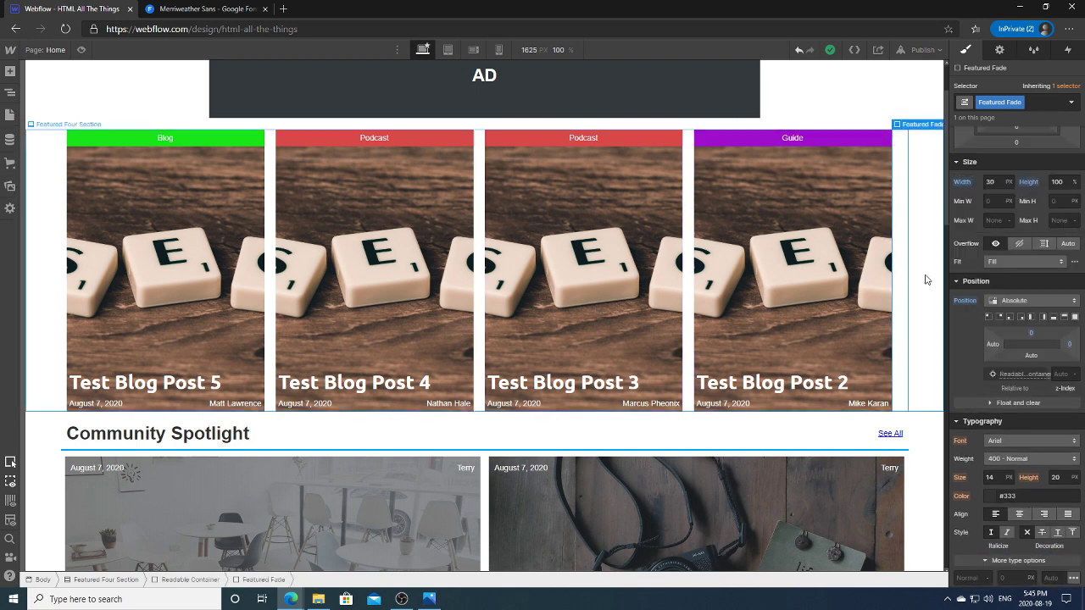
{"action": "key", "text": "Delete"}
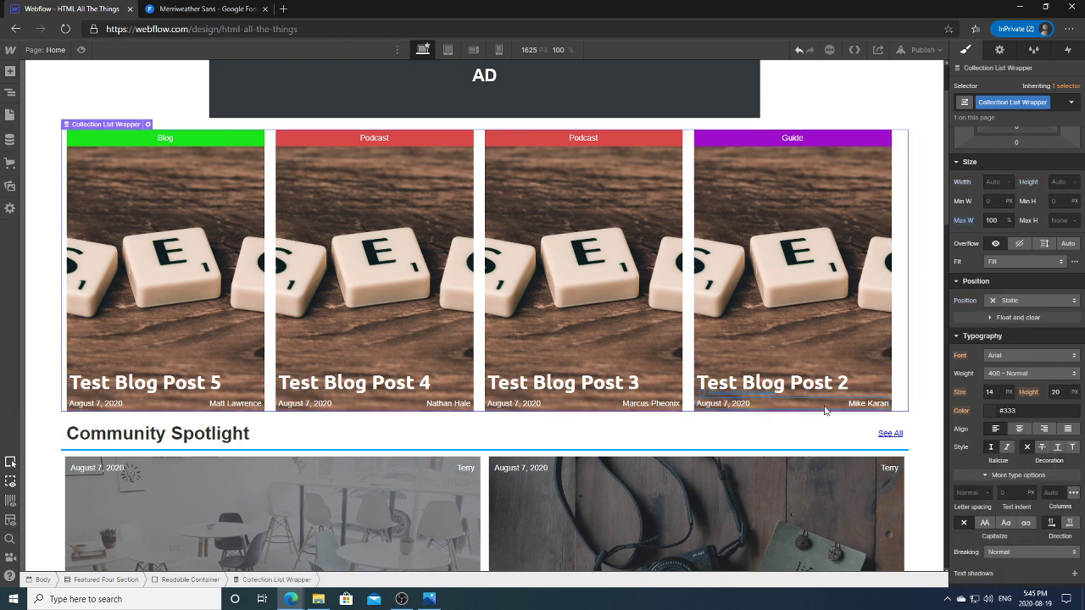
Reset the featured section's Readable Container position to Static.
{"action": "left_click", "coordinate": [11, 93]}
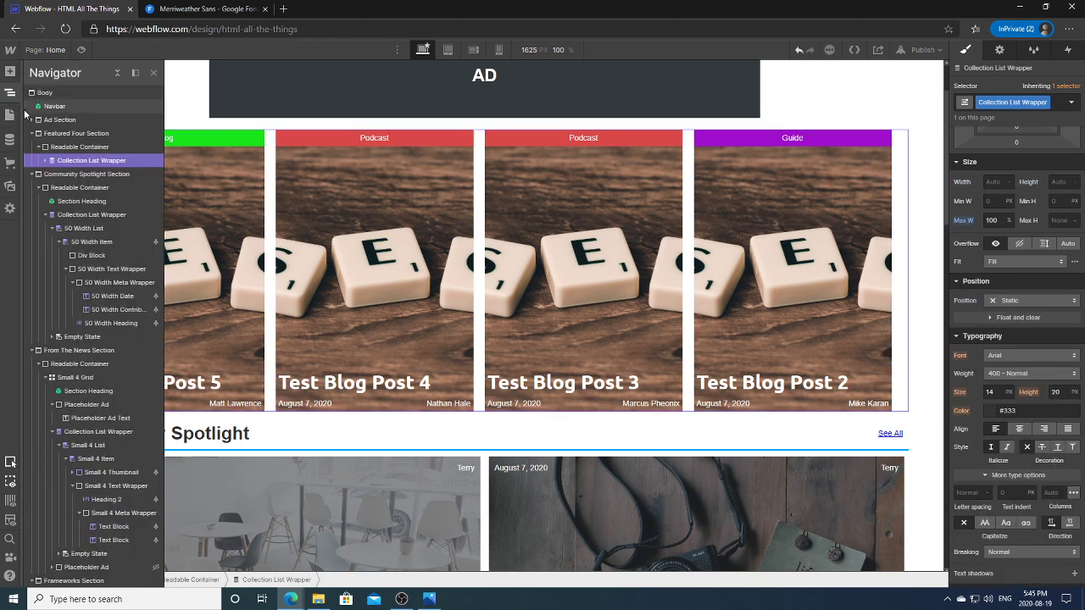
{"action": "left_click", "coordinate": [10, 93]}
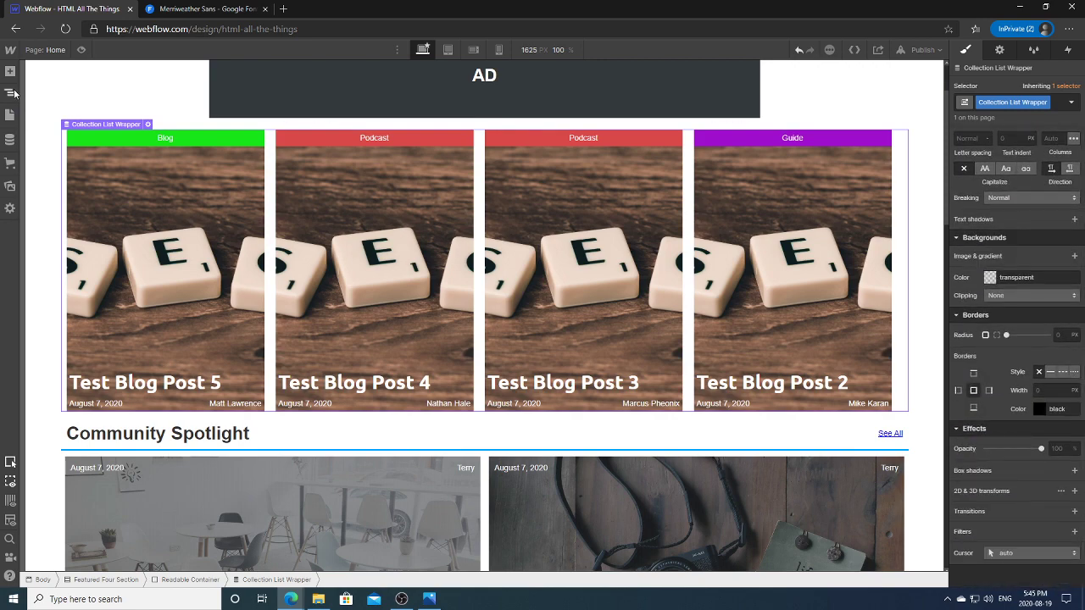
{"action": "left_click", "coordinate": [11, 93]}
{"action": "left_click", "coordinate": [80, 147]}
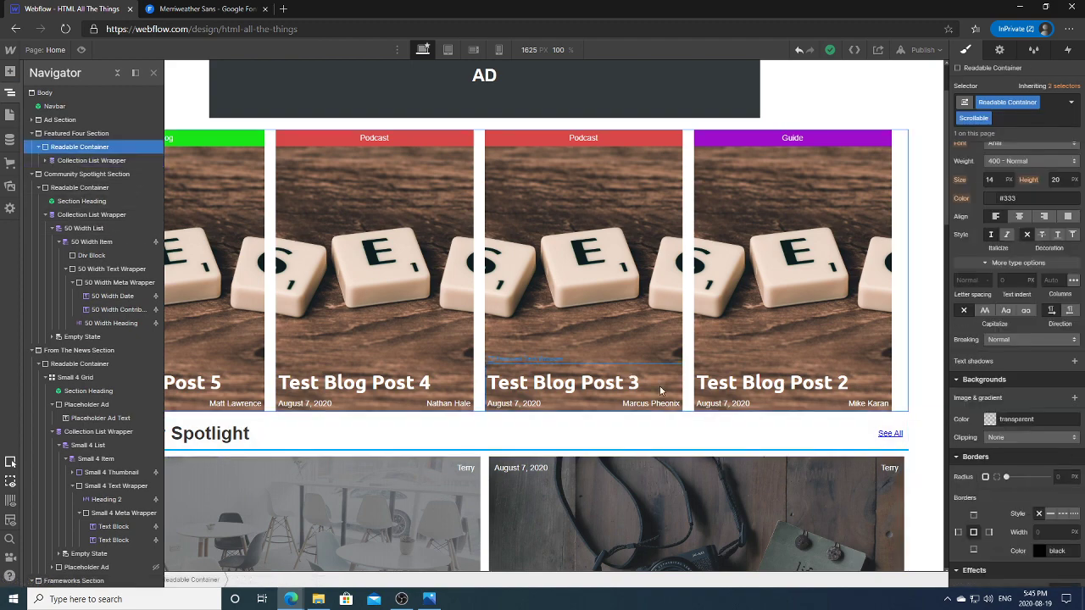
{"action": "scroll", "coordinate": [1017, 339], "scroll_direction": "up", "scroll_amount": 3}
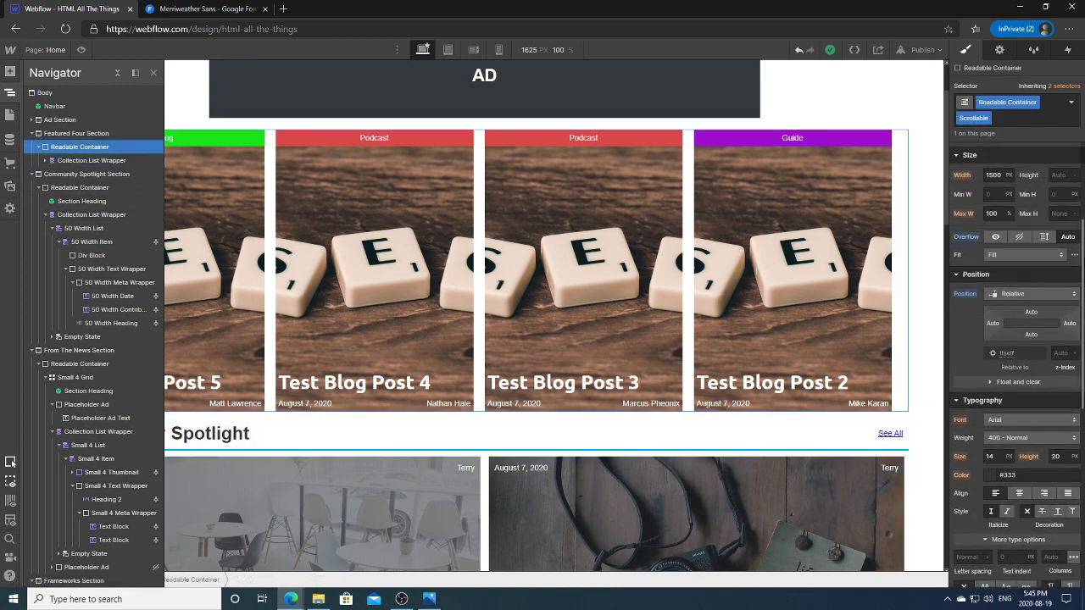
{"action": "left_click", "coordinate": [968, 295]}
{"action": "left_click", "coordinate": [986, 314]}
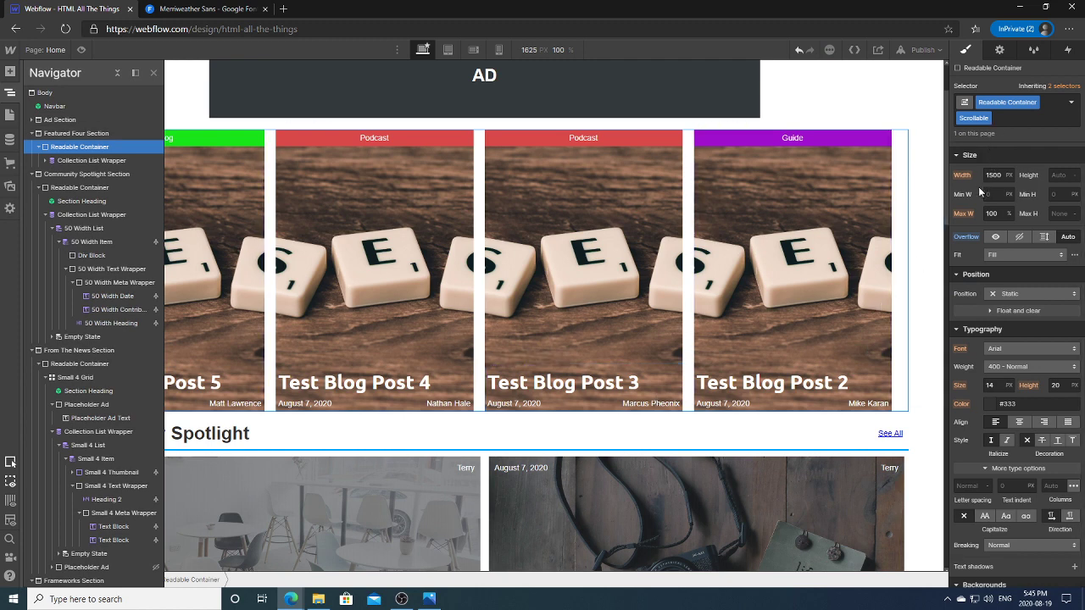
Inspect the Featured Block, its Category and Meta Wrapper elements in the Navigator.
{"action": "left_click", "coordinate": [44, 161]}
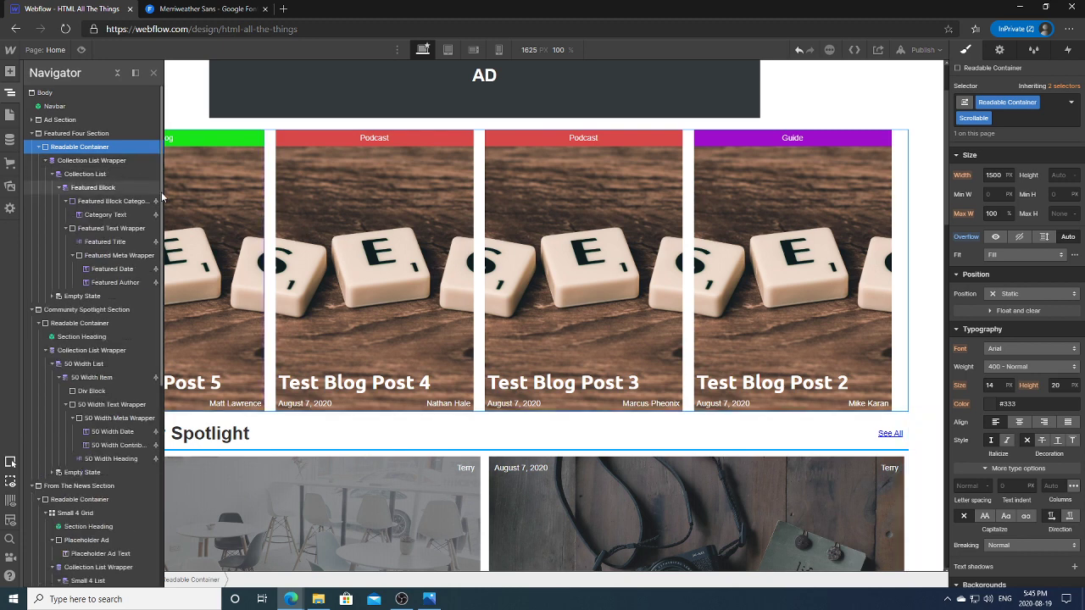
{"action": "left_click", "coordinate": [93, 188]}
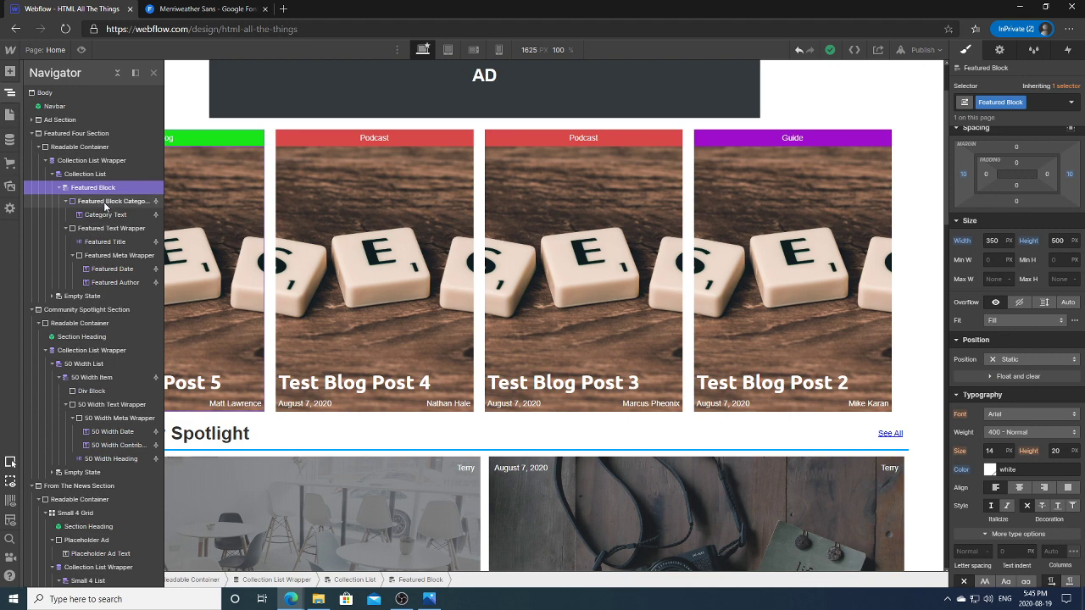
{"action": "left_click", "coordinate": [104, 204]}
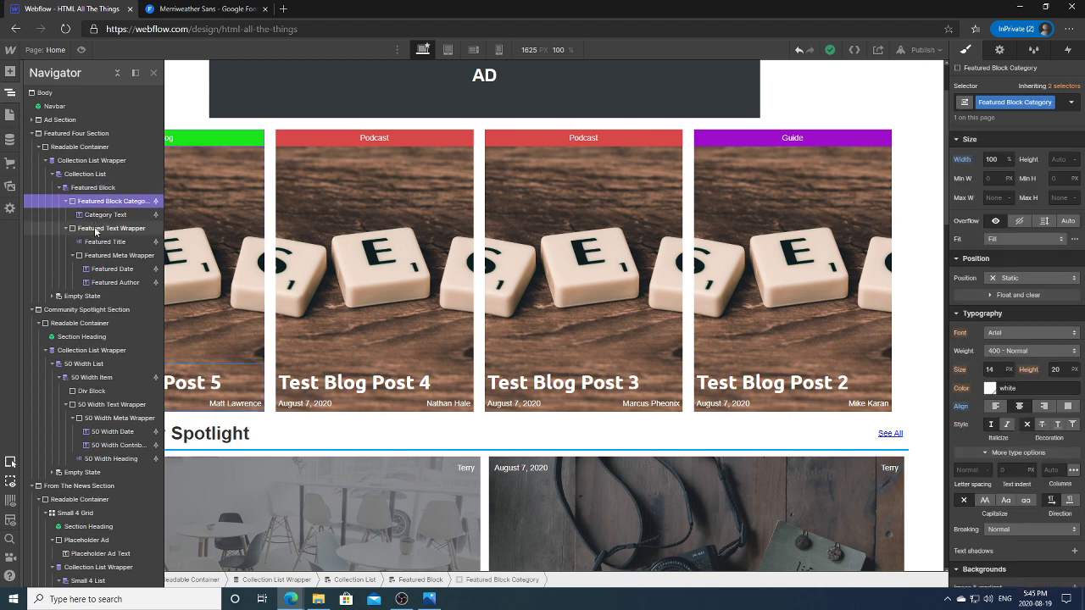
{"action": "left_click", "coordinate": [125, 258]}
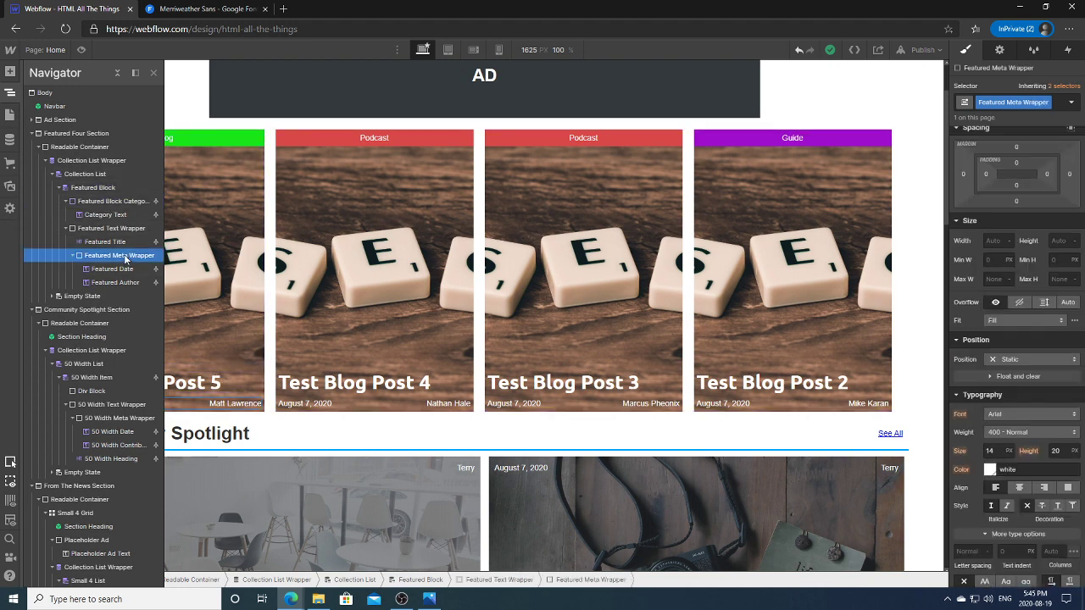
{"action": "left_click", "coordinate": [10, 93]}
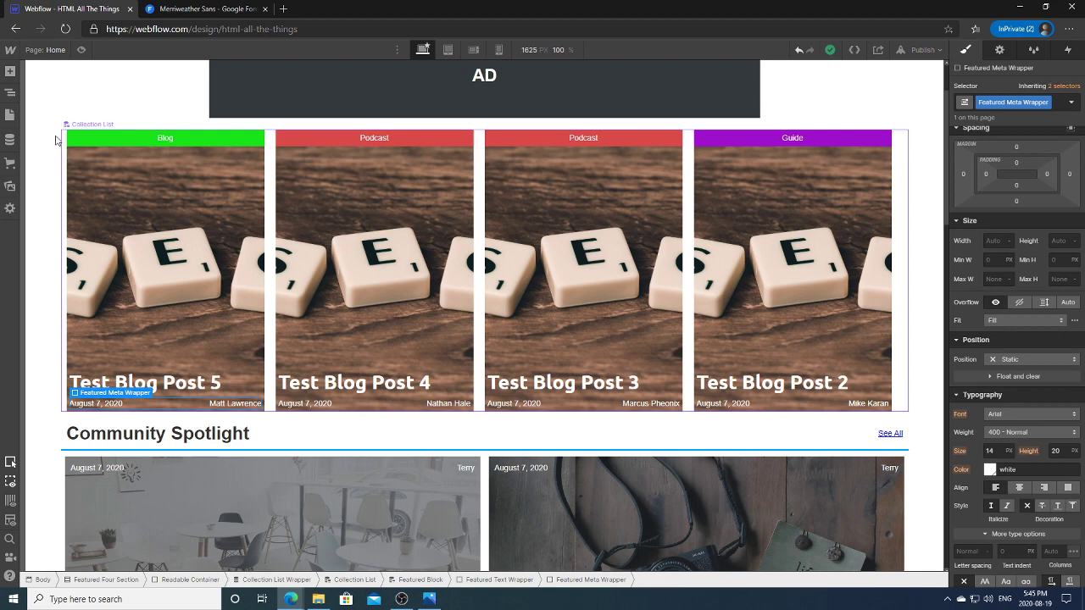
{"action": "left_click", "coordinate": [10, 93]}
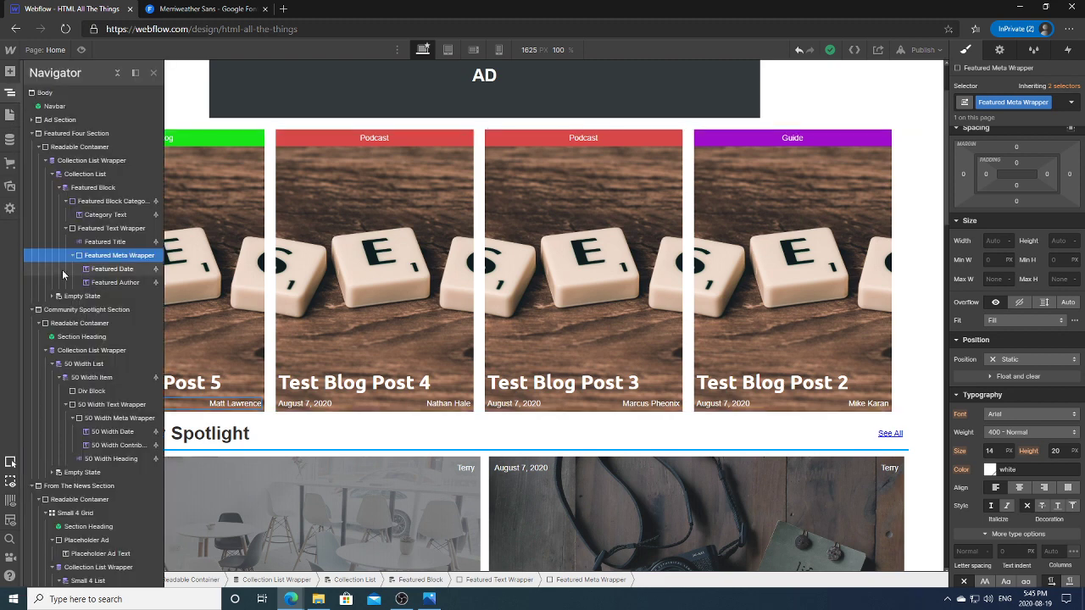
{"action": "left_click", "coordinate": [103, 189]}
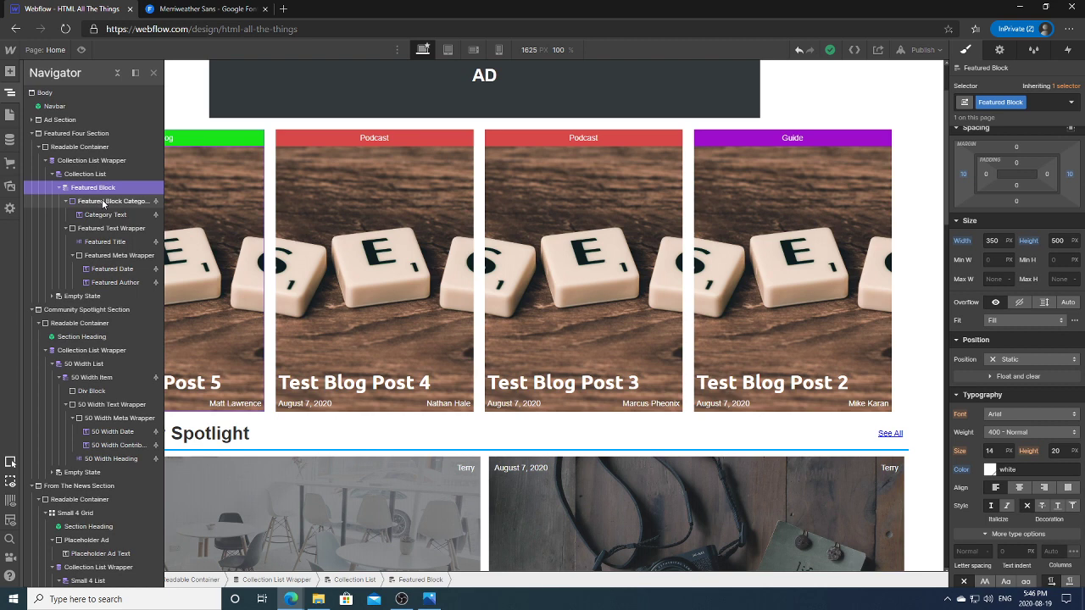
{"action": "left_click", "coordinate": [10, 91]}
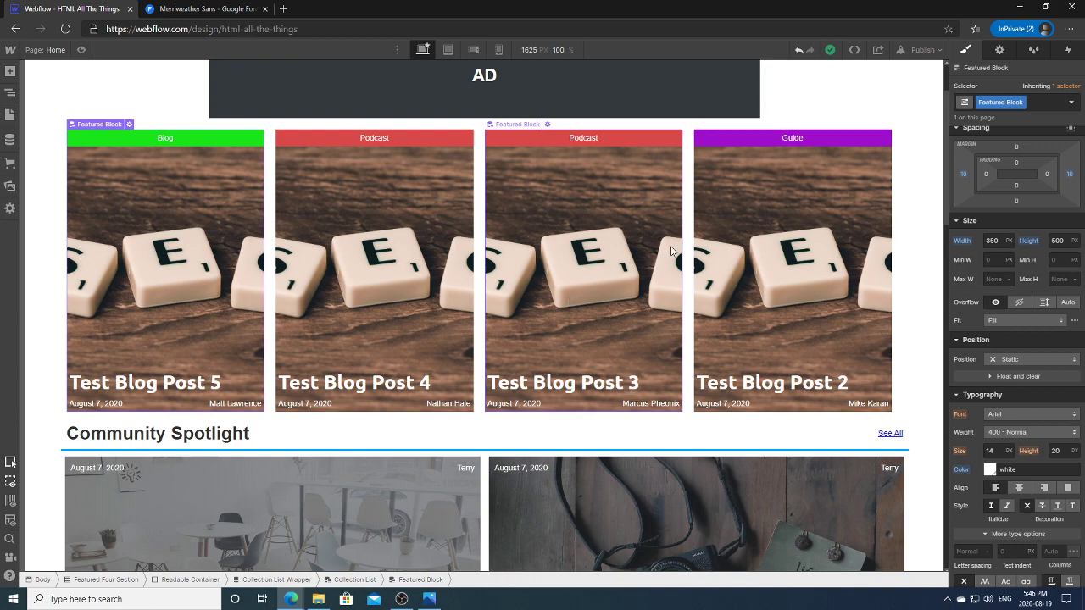
Search 'the verge' from the second browser tab and open The Verge's website.
{"action": "left_click", "coordinate": [203, 8]}
{"action": "left_click", "coordinate": [261, 32]}
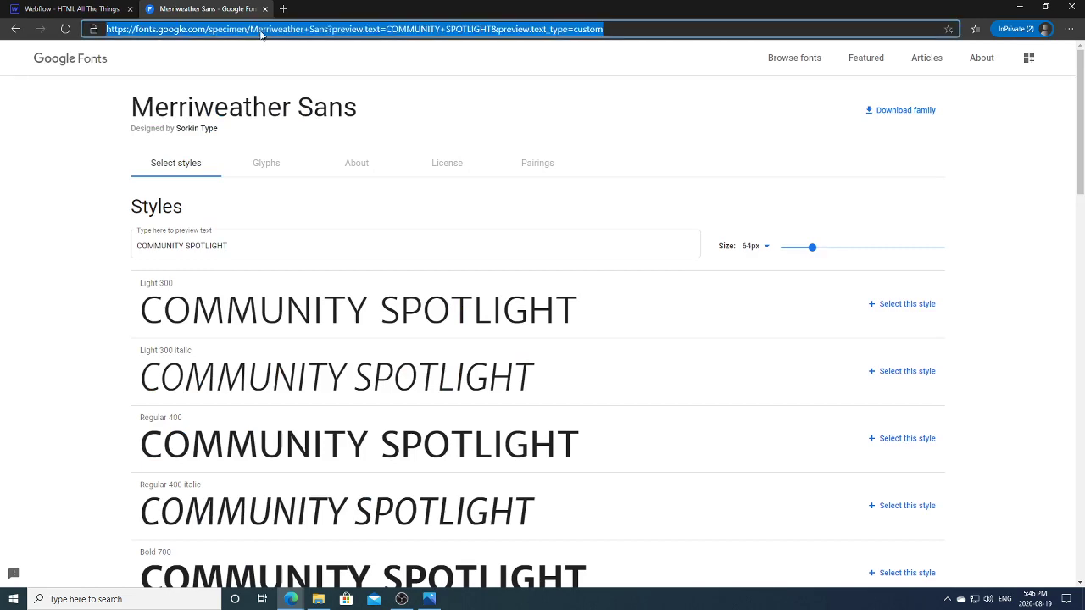
{"action": "type", "text": "the verge"}
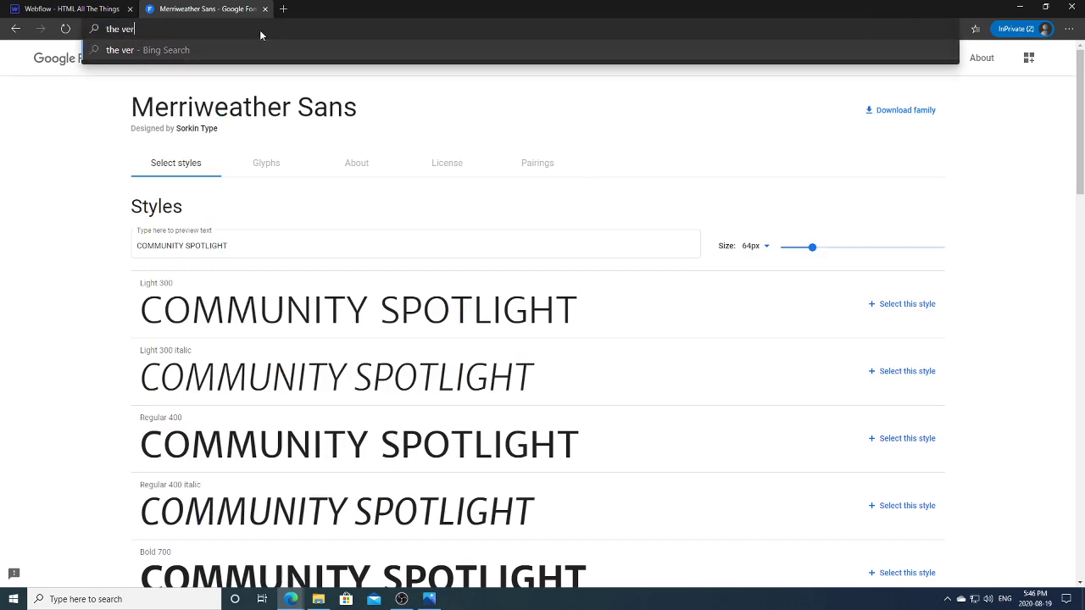
{"action": "key", "text": "Return"}
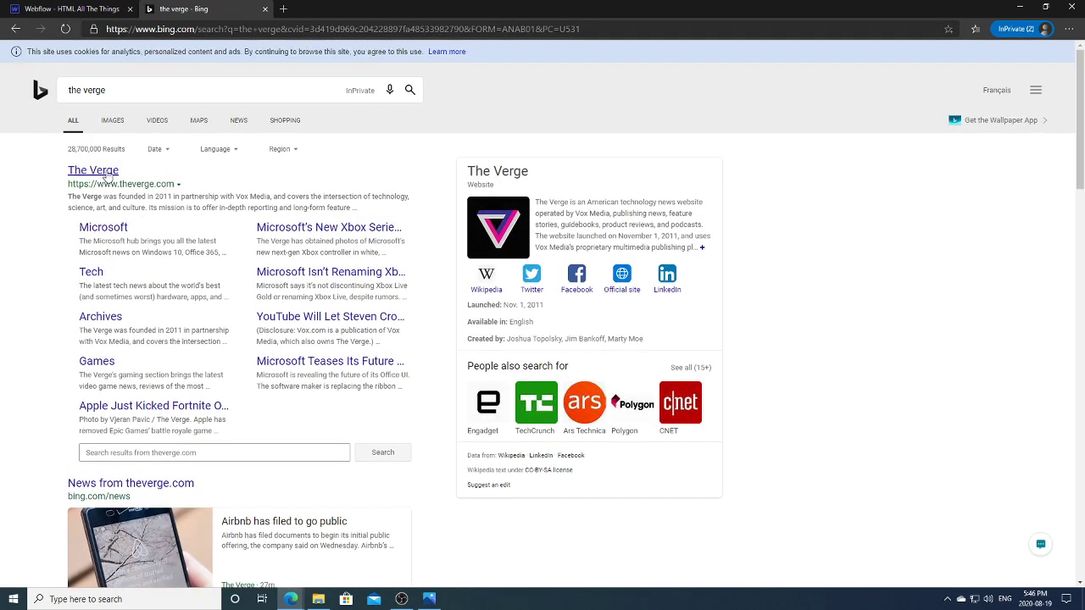
{"action": "left_click", "coordinate": [115, 169]}
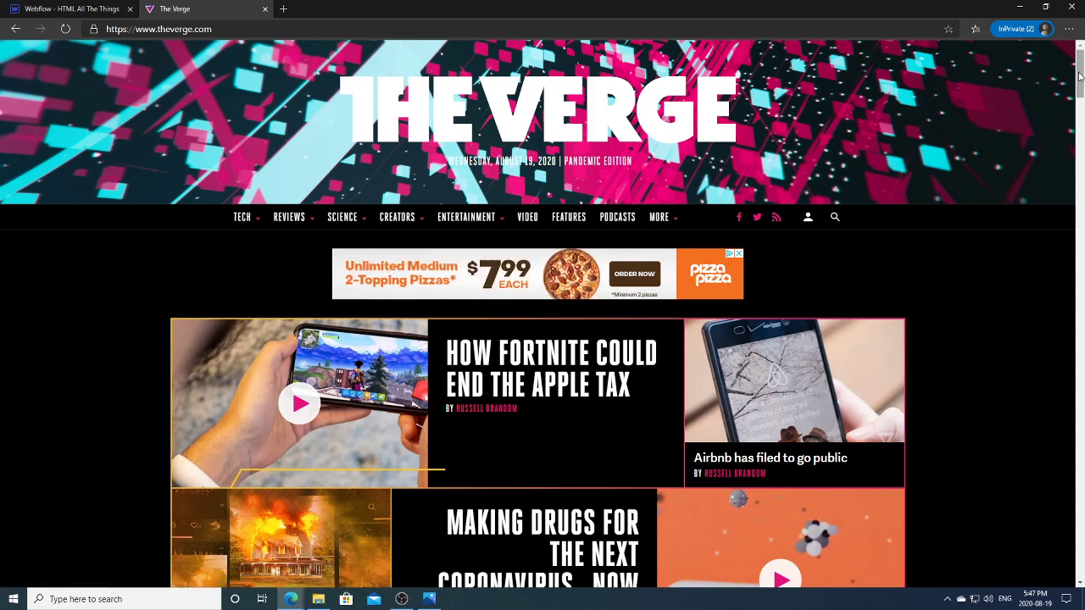
Scroll up and down The Verge's featured story grid, then open a new blank tab.
{"action": "left_click_drag", "start_coordinate": [1079, 76], "coordinate": [1081, 103]}
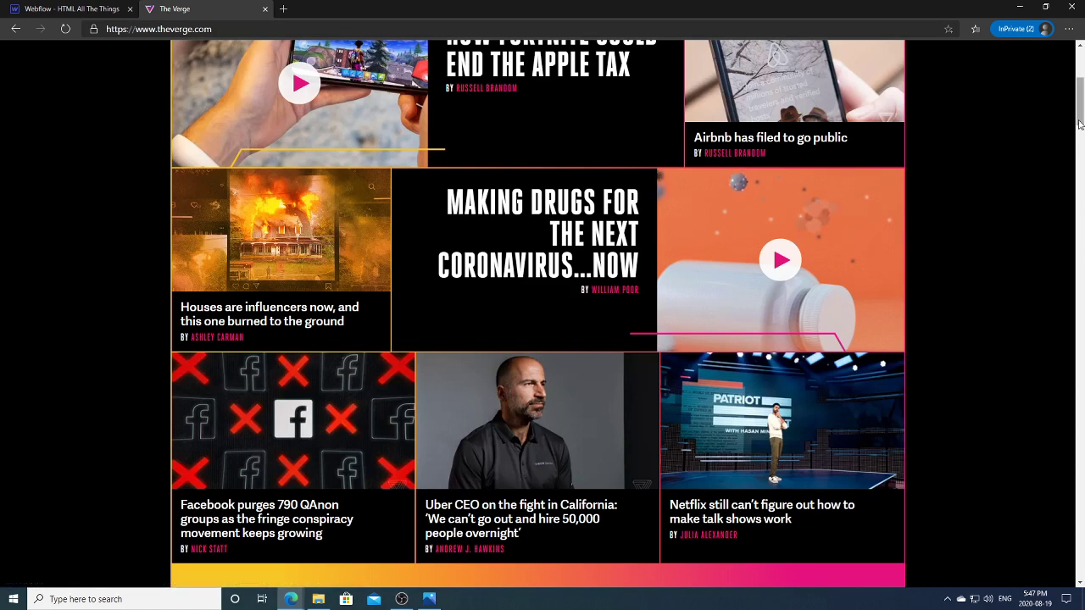
{"action": "left_click_drag", "start_coordinate": [1080, 127], "coordinate": [1080, 100]}
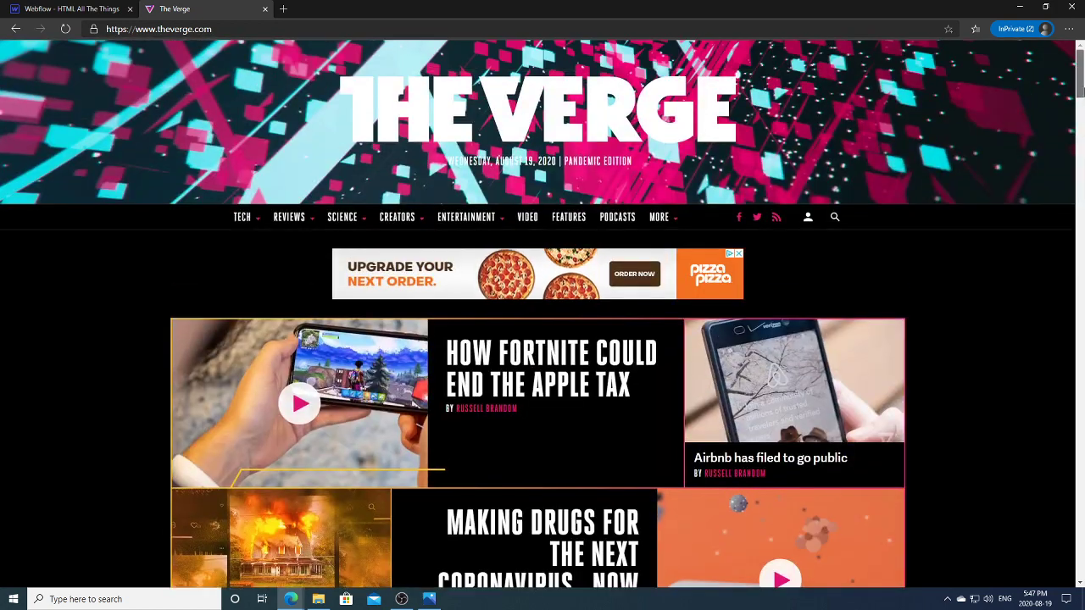
{"action": "scroll", "coordinate": [1081, 100], "scroll_direction": "down", "scroll_amount": 1}
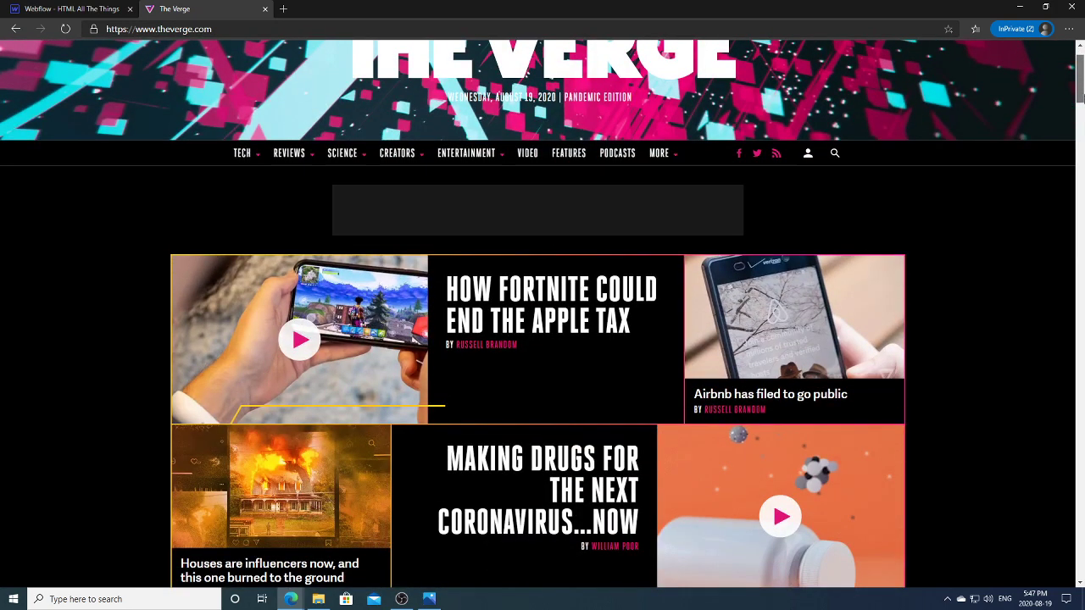
{"action": "left_click_drag", "start_coordinate": [1080, 100], "coordinate": [1079, 119]}
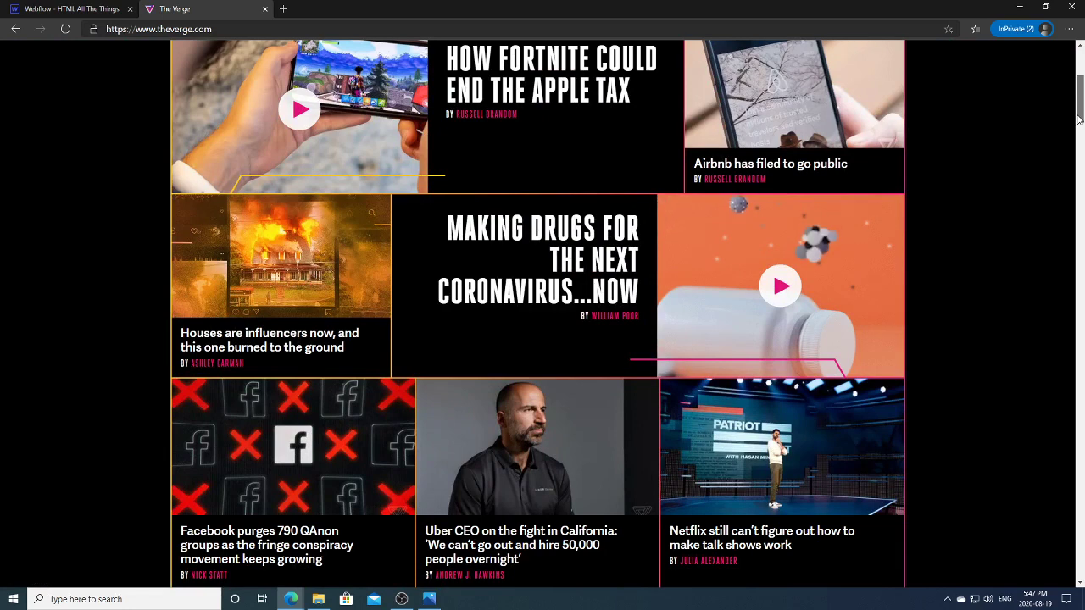
{"action": "mouse_move", "coordinate": [1080, 119]}
{"action": "left_mouse_down"}
{"action": "mouse_move", "coordinate": [1080, 146]}
{"action": "mouse_move", "coordinate": [1080, 101]}
{"action": "left_mouse_up"}
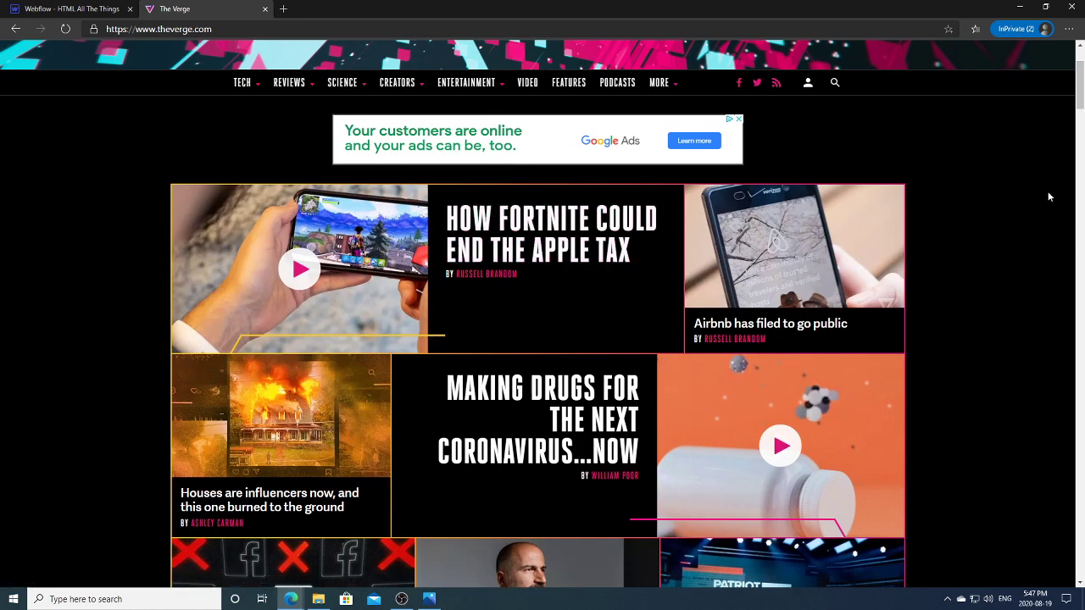
{"action": "left_click_drag", "start_coordinate": [1080, 95], "coordinate": [1080, 123]}
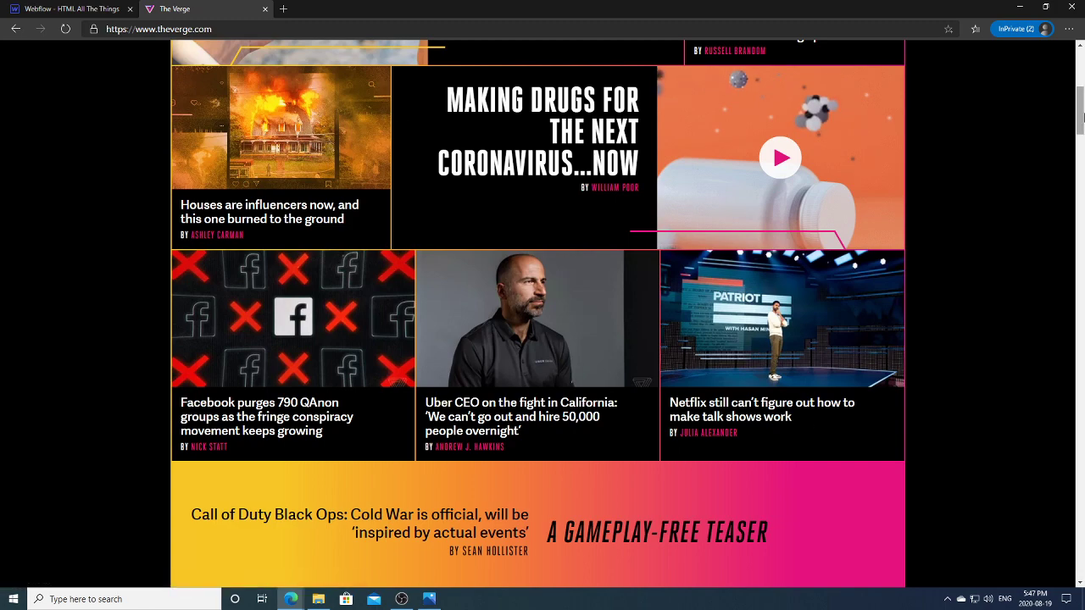
{"action": "left_click_drag", "start_coordinate": [1083, 117], "coordinate": [1081, 88]}
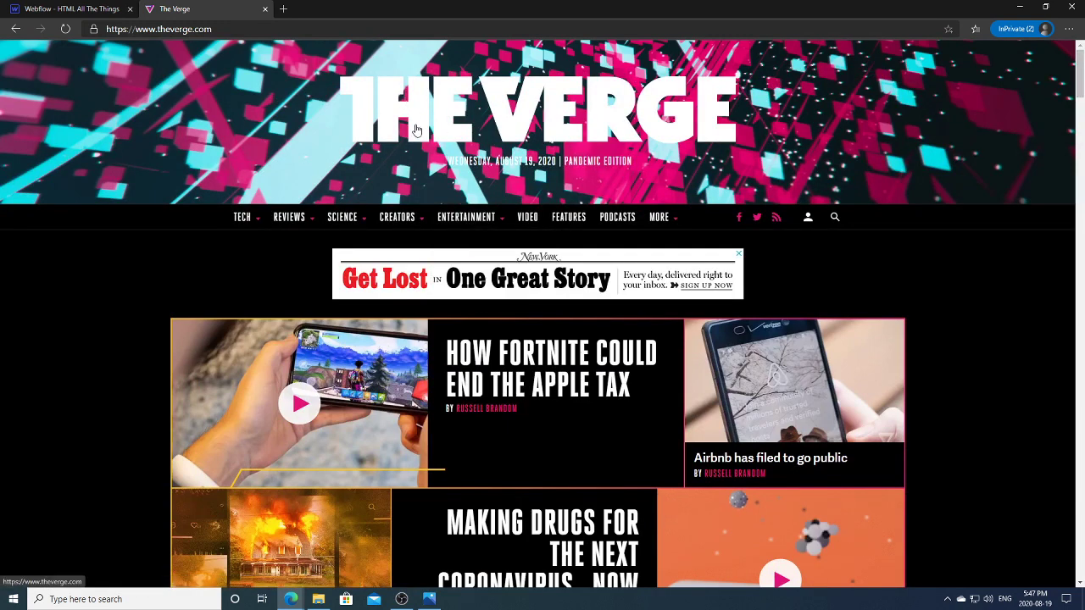
{"action": "left_click", "coordinate": [284, 8]}
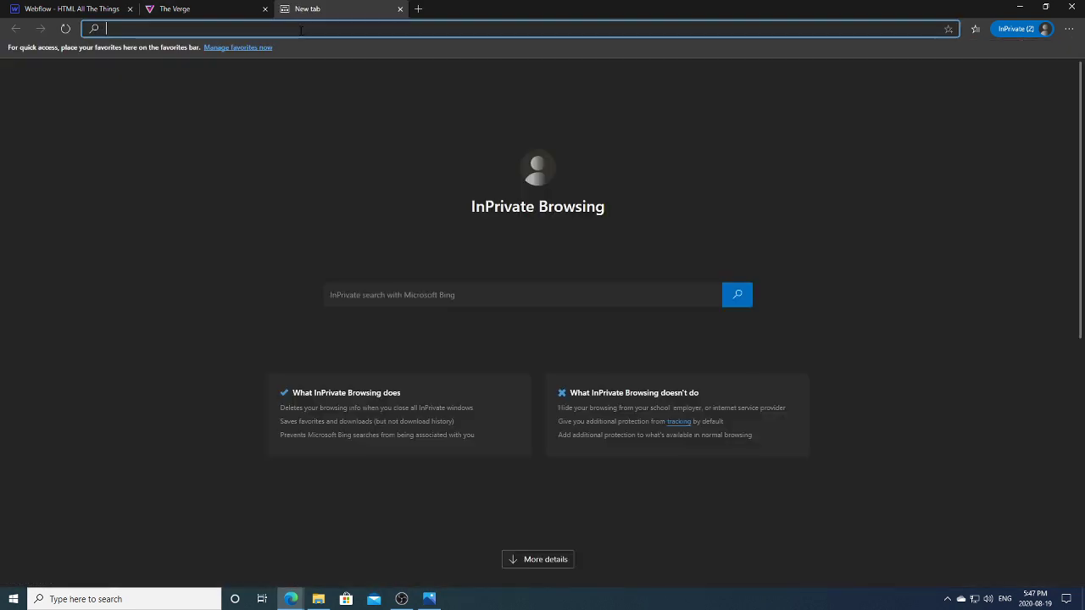
Search 'engadget', open the Engadget homepage, and scroll through its latest stories.
{"action": "type", "text": "engadget"}
{"action": "key", "text": "Return"}
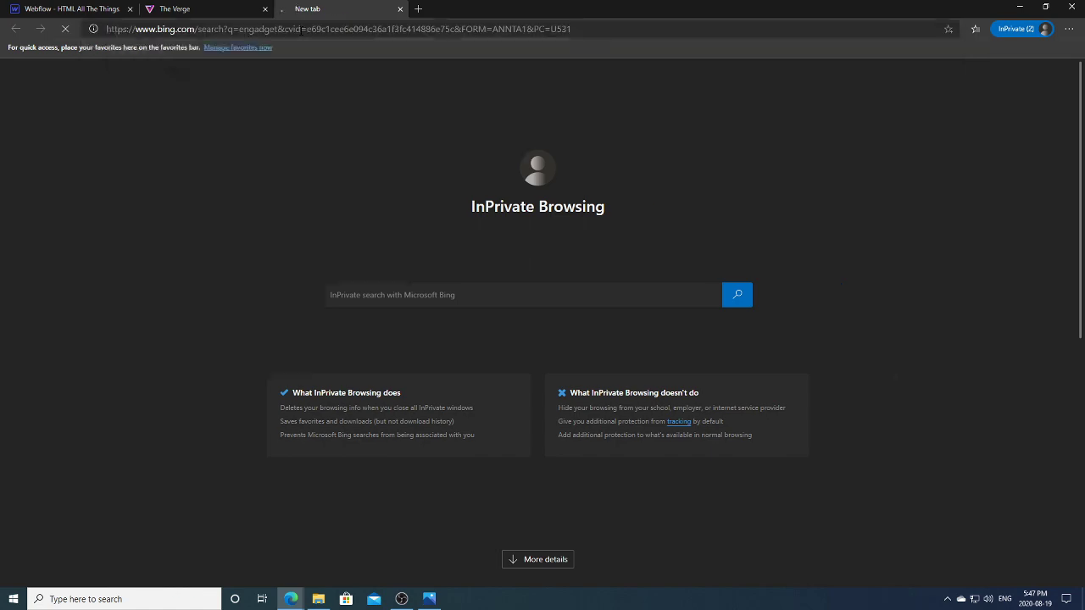
{"action": "left_click", "coordinate": [94, 172]}
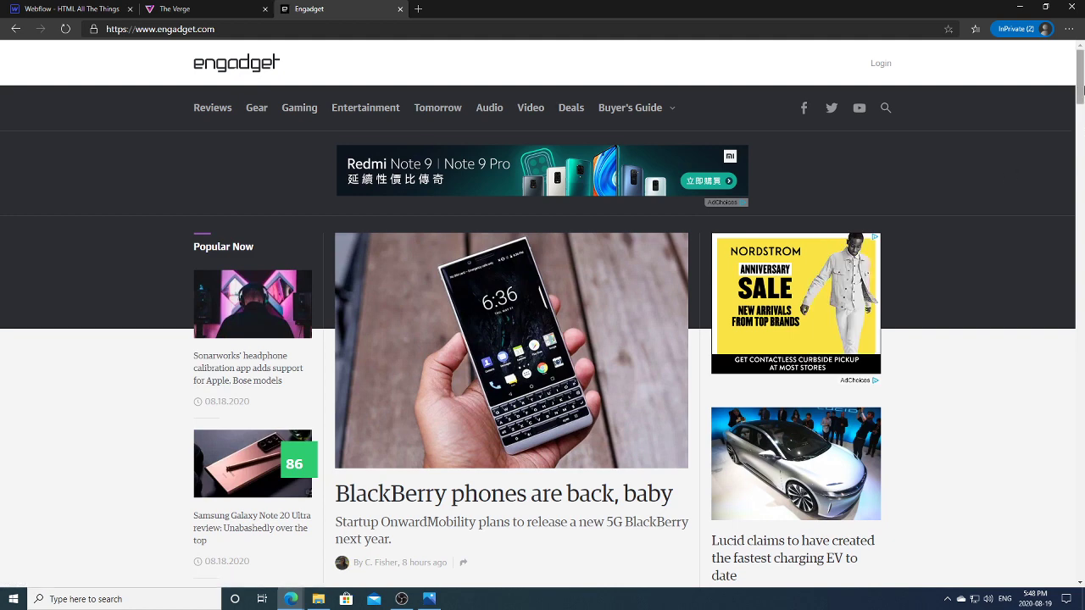
{"action": "scroll", "coordinate": [1081, 91], "scroll_direction": "down", "scroll_amount": 1}
{"action": "left_click_drag", "start_coordinate": [1081, 92], "coordinate": [1081, 100]}
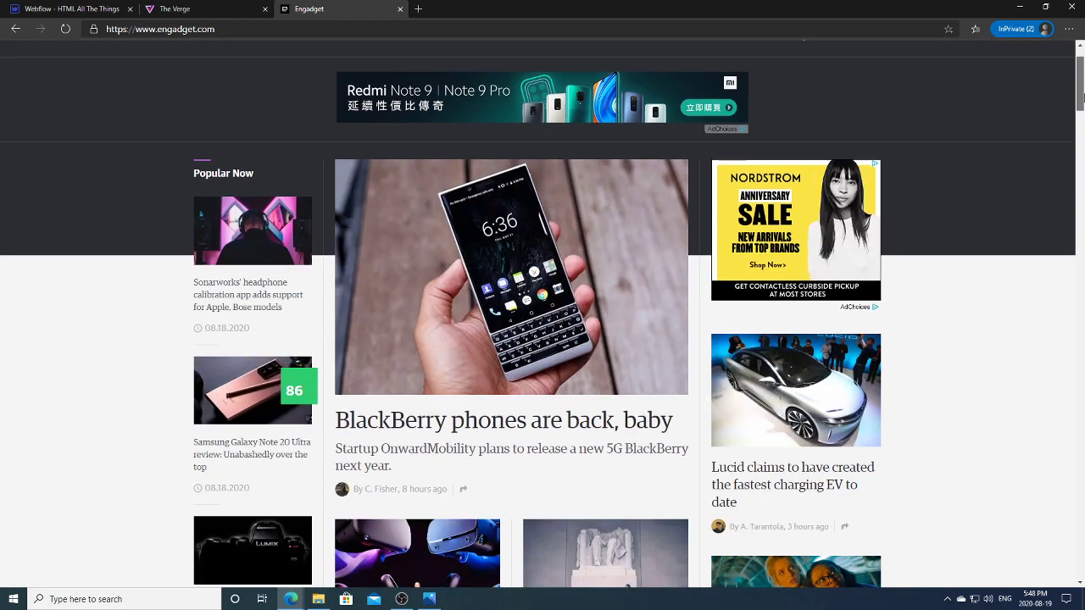
{"action": "left_click_drag", "start_coordinate": [1082, 97], "coordinate": [1082, 110]}
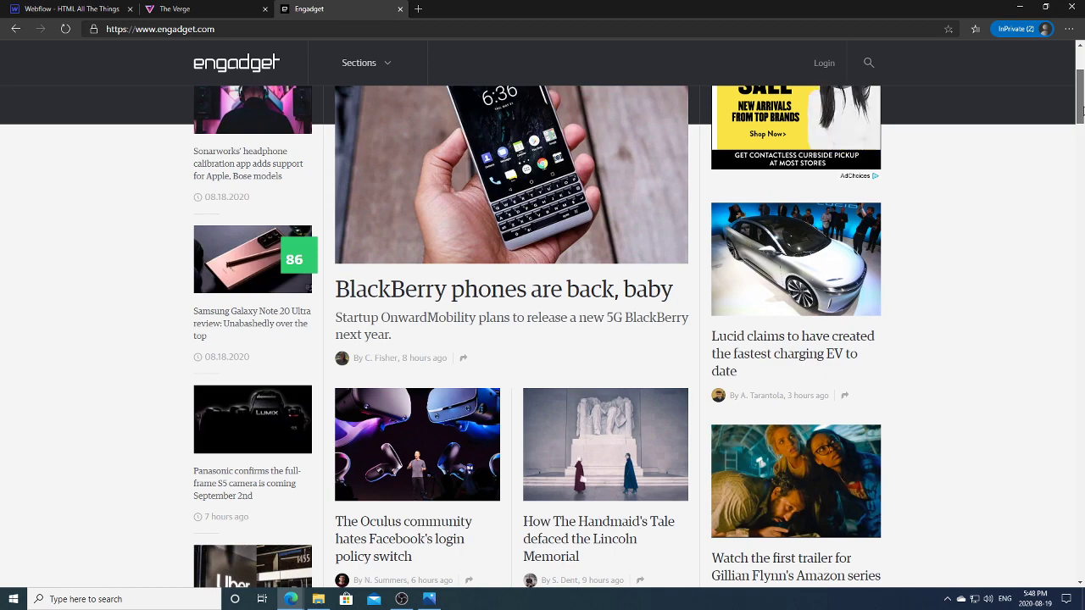
{"action": "scroll", "coordinate": [1082, 110], "scroll_direction": "down", "scroll_amount": 2}
{"action": "scroll", "coordinate": [1066, 97], "scroll_direction": "up", "scroll_amount": 5}
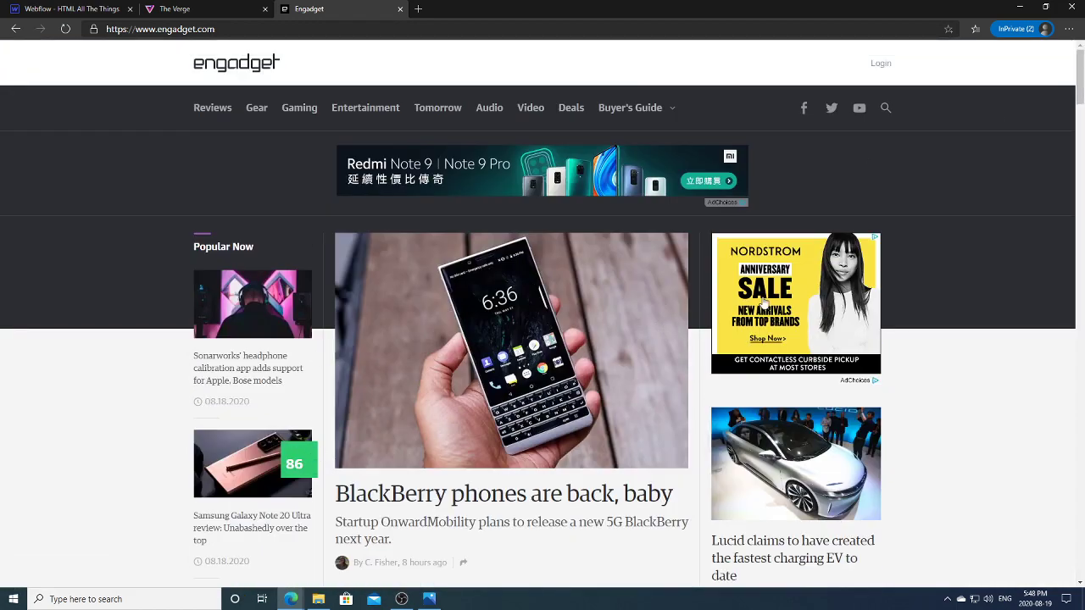
{"action": "scroll", "coordinate": [1081, 78], "scroll_direction": "down", "scroll_amount": 2}
{"action": "scroll", "coordinate": [1081, 78], "scroll_direction": "up", "scroll_amount": 2}
Compare Engadget against The Verge tab, scroll Engadget further, then open a new private tab.
{"action": "left_click", "coordinate": [221, 12]}
{"action": "left_click", "coordinate": [350, 10]}
{"action": "left_click", "coordinate": [212, 6]}
{"action": "left_click", "coordinate": [322, 9]}
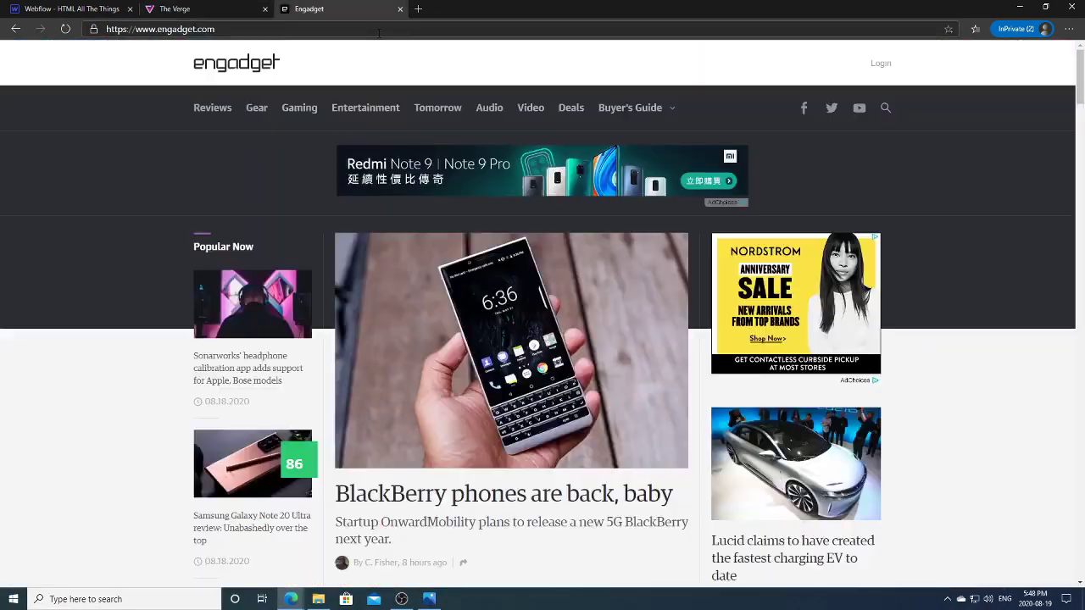
{"action": "left_click_drag", "start_coordinate": [1083, 75], "coordinate": [1084, 81]}
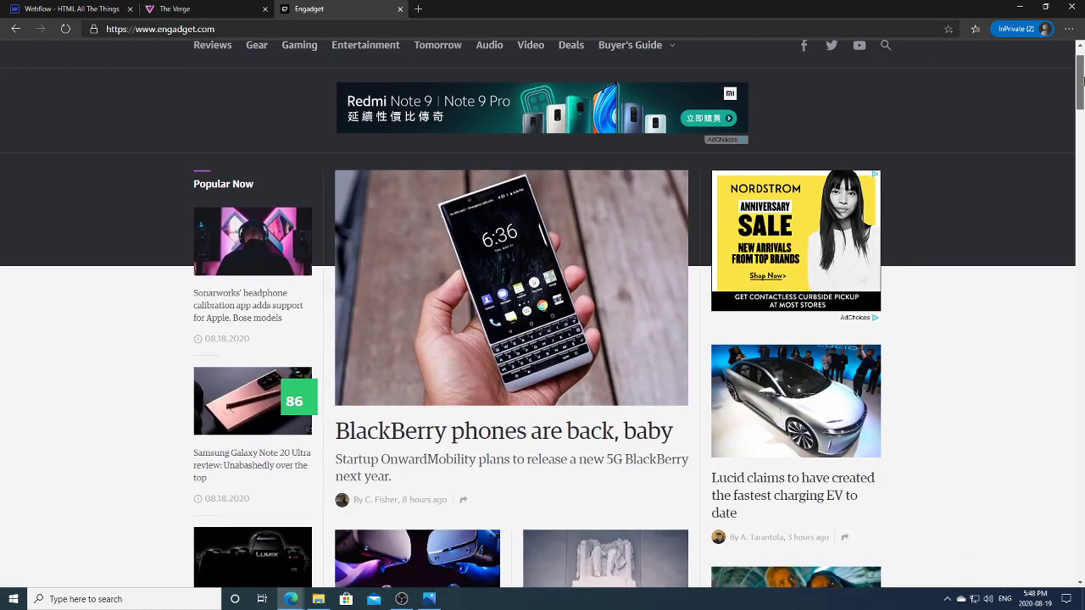
{"action": "left_click_drag", "start_coordinate": [1082, 78], "coordinate": [1082, 116]}
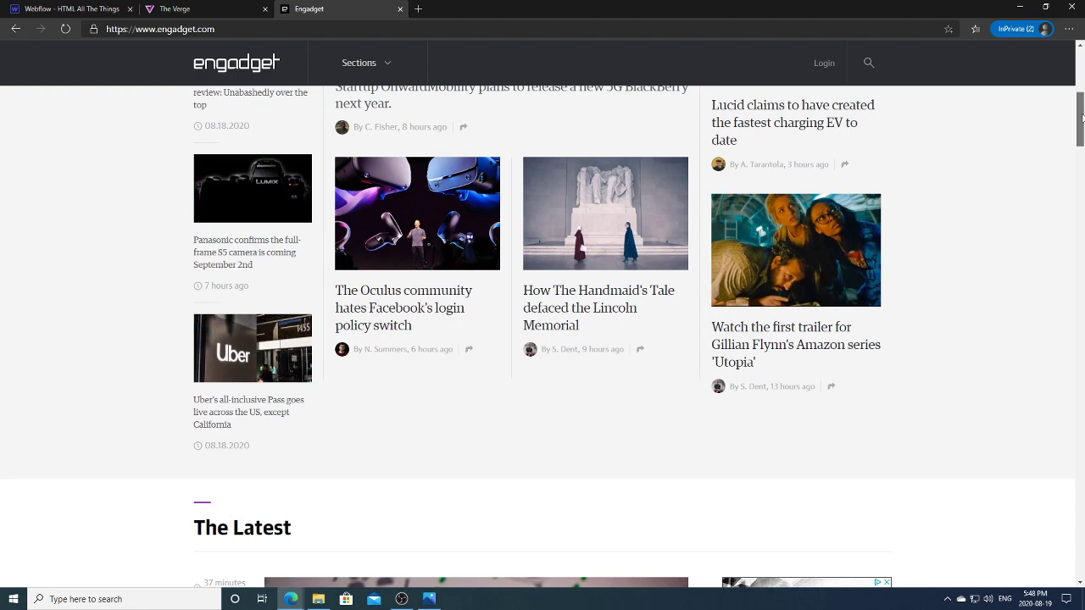
{"action": "left_click_drag", "start_coordinate": [1082, 117], "coordinate": [1082, 163]}
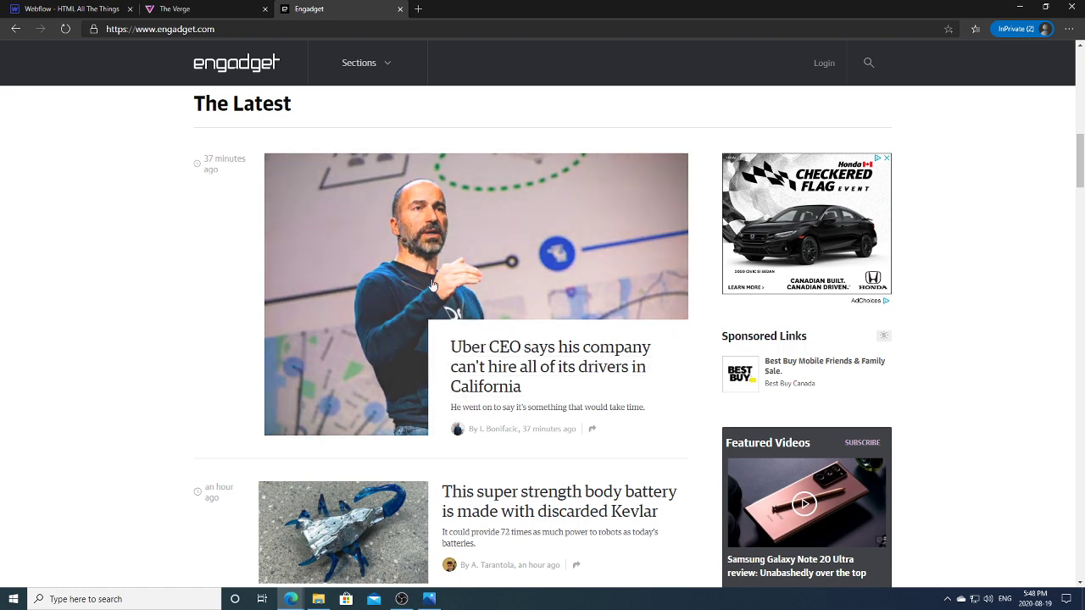
{"action": "left_click_drag", "start_coordinate": [1082, 165], "coordinate": [1079, 73]}
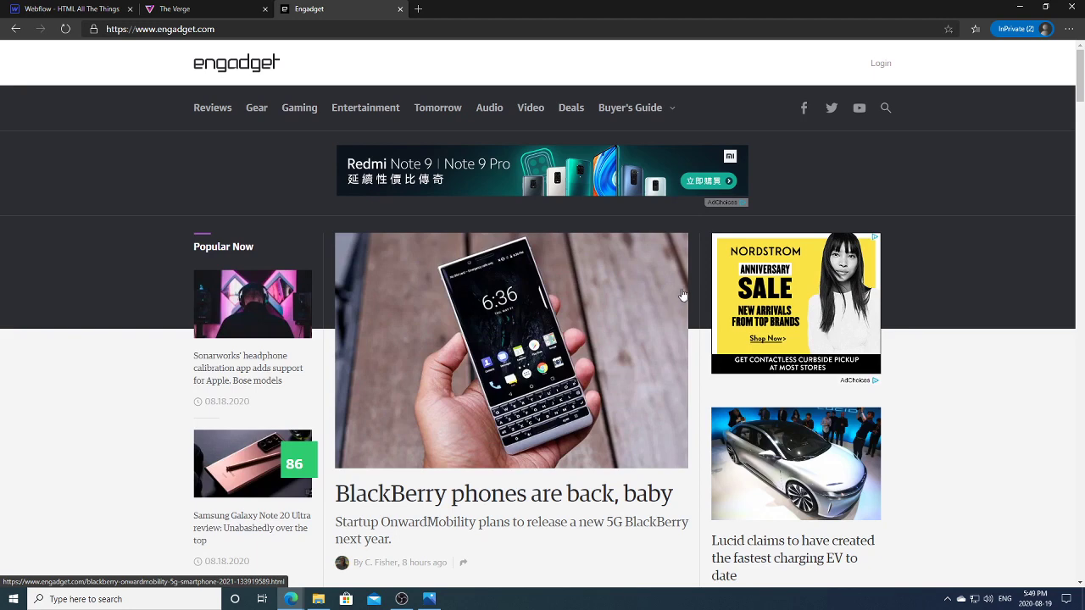
{"action": "left_click", "coordinate": [418, 9]}
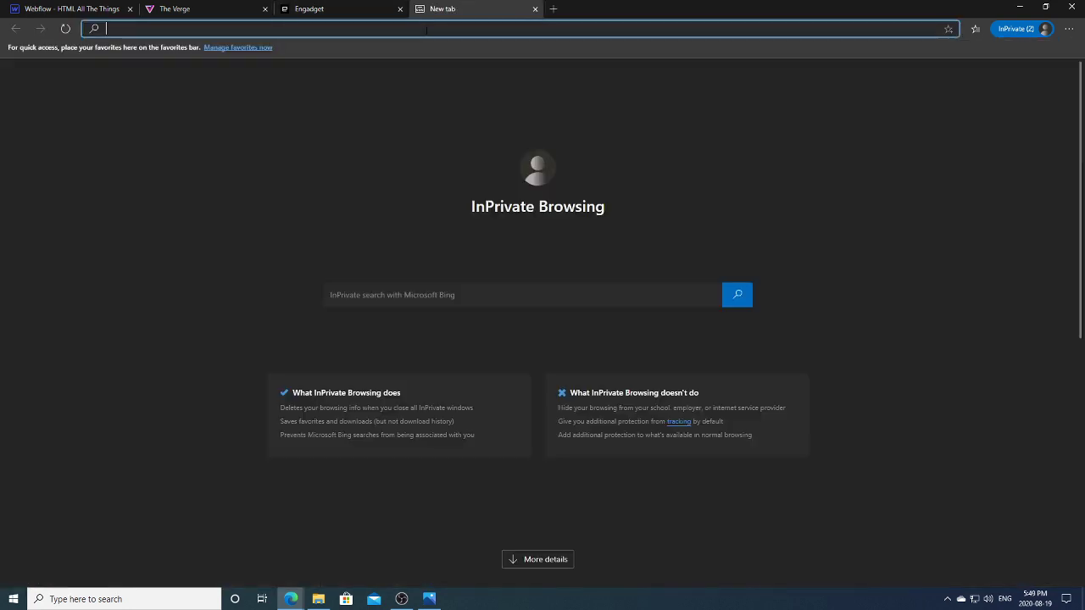
Search 'android central' in Edge and open the Android Central homepage.
{"action": "type", "text": "android central"}
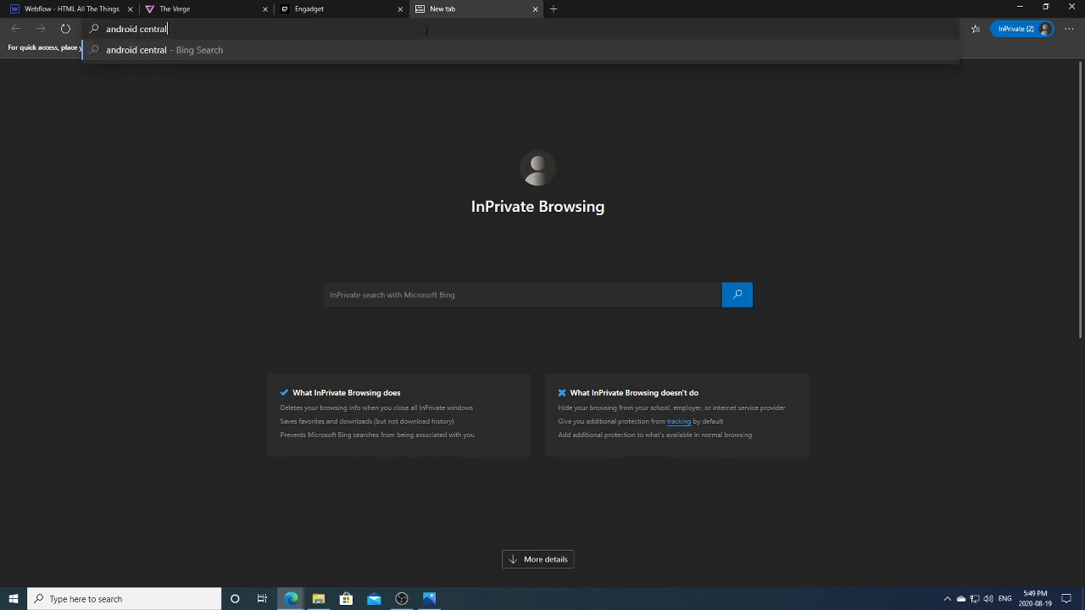
{"action": "key", "text": "Return"}
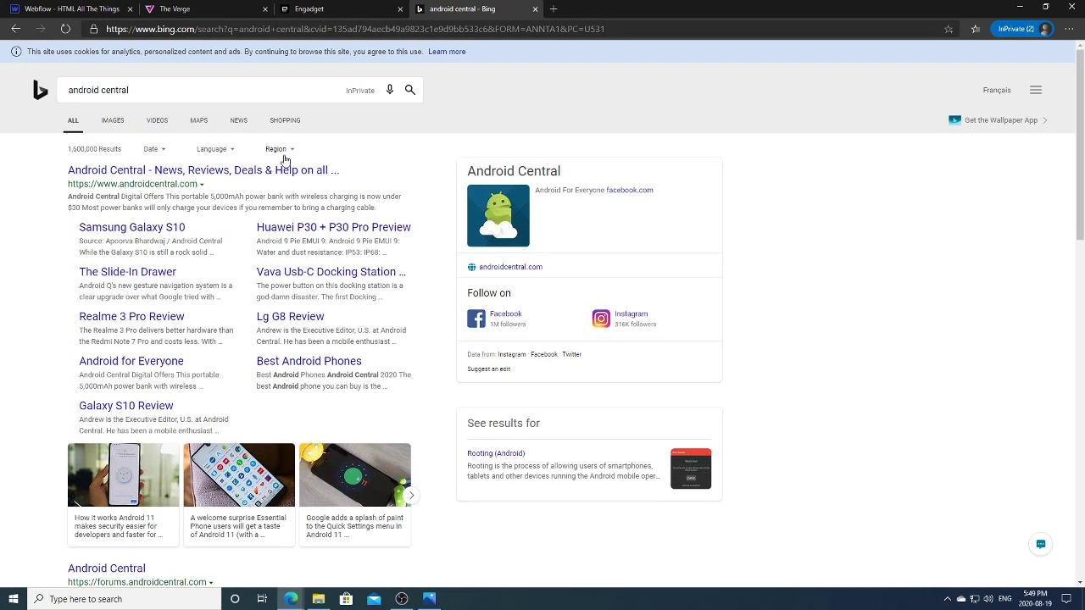
{"action": "left_click", "coordinate": [278, 171]}
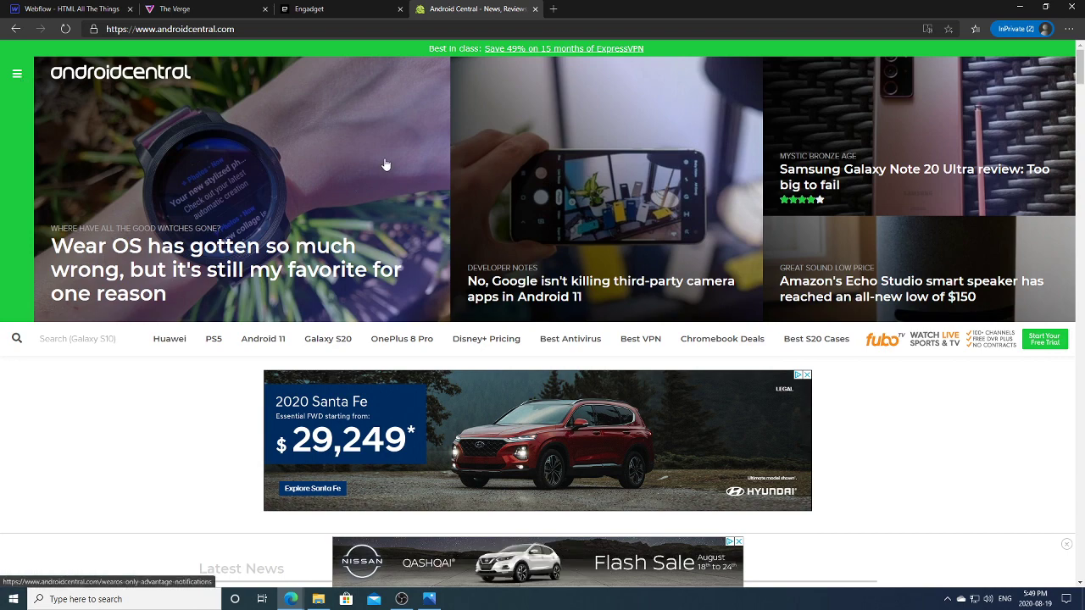
{"action": "left_click", "coordinate": [17, 76]}
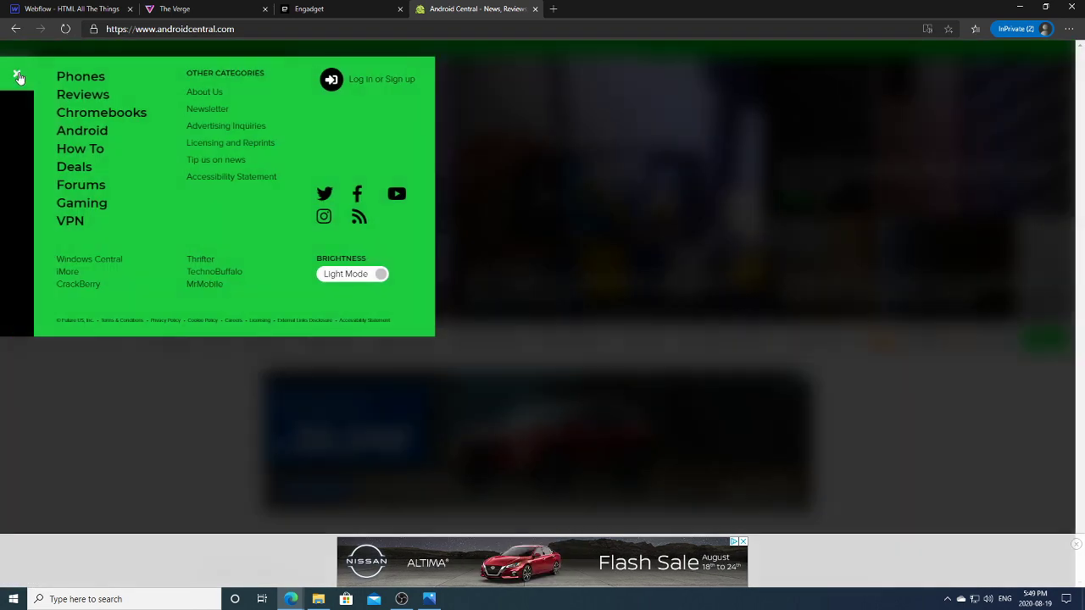
{"action": "left_click", "coordinate": [18, 77]}
{"action": "left_click", "coordinate": [18, 77]}
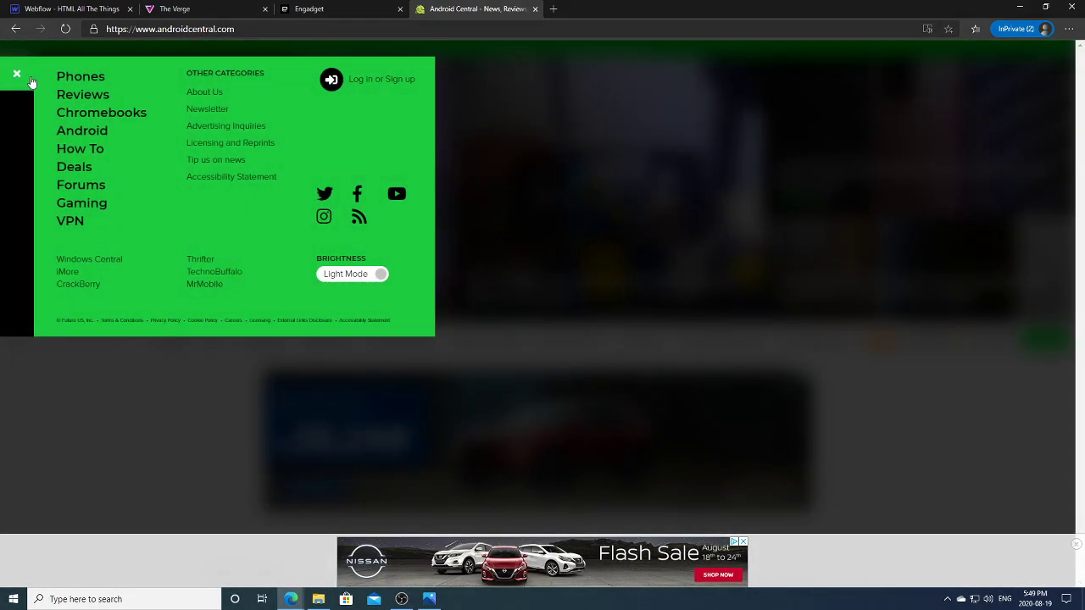
{"action": "left_click", "coordinate": [15, 76]}
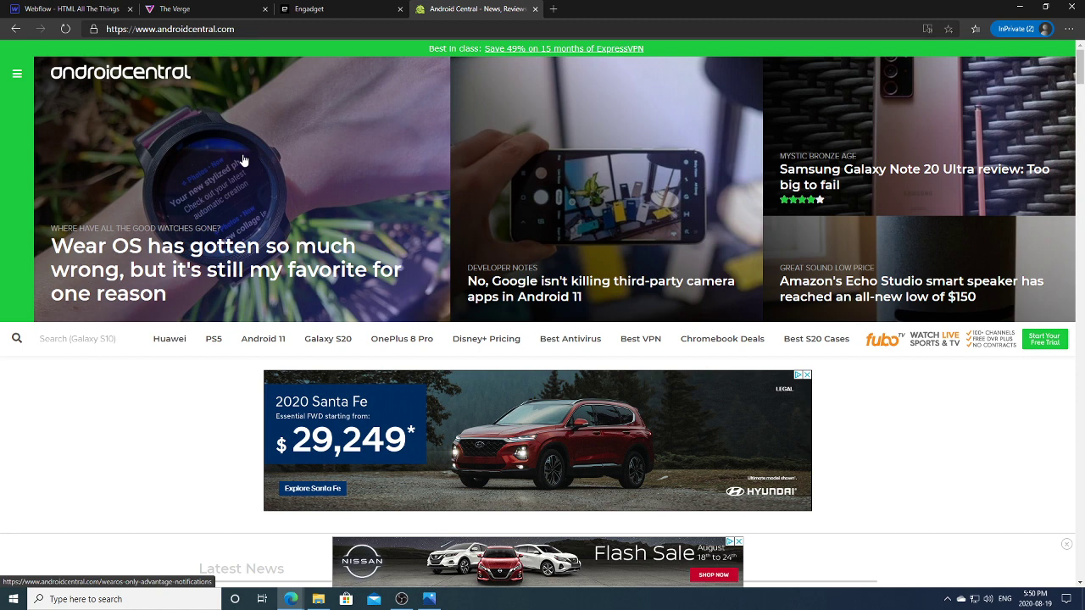
Review the Webflow homepage's featured cards, Community Spotlight, From The News and Frameworks, then go to Android Central.
{"action": "left_click", "coordinate": [74, 8]}
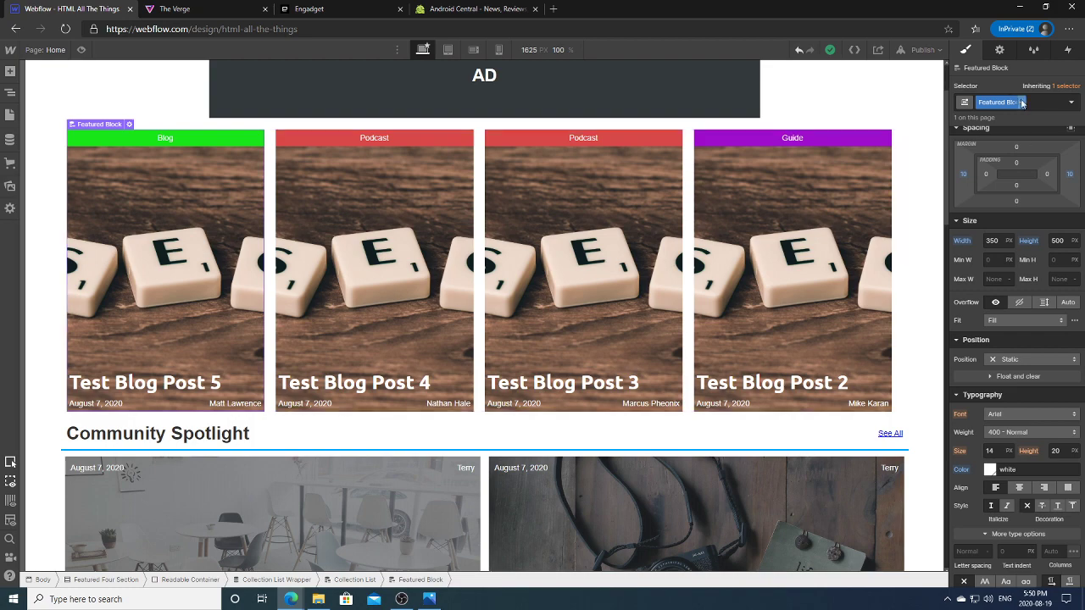
{"action": "scroll", "coordinate": [730, 377], "scroll_direction": "down", "scroll_amount": 3}
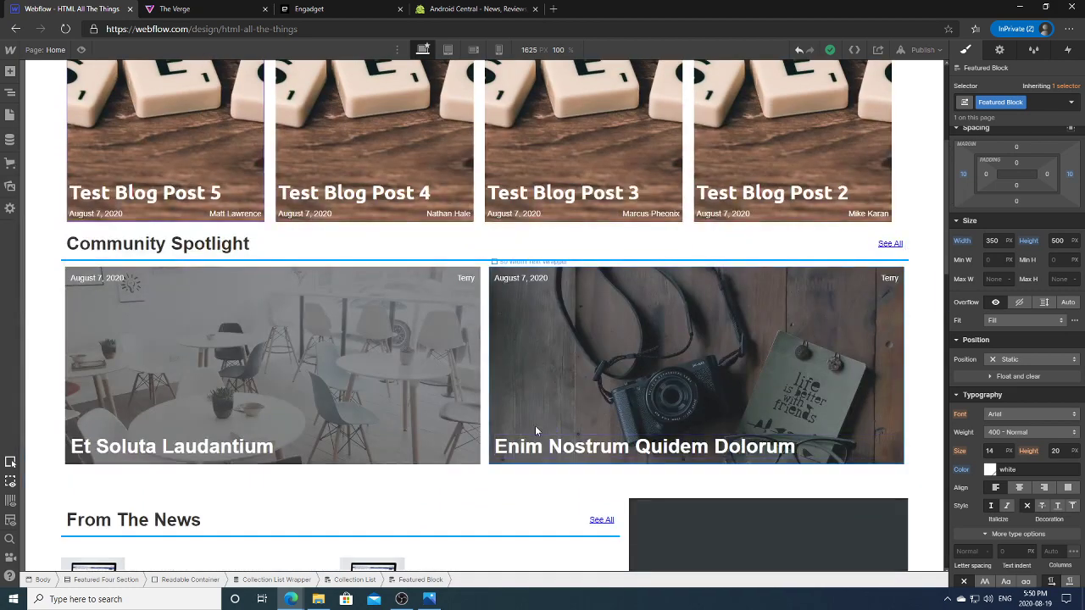
{"action": "scroll", "coordinate": [948, 161], "scroll_direction": "down", "scroll_amount": 3}
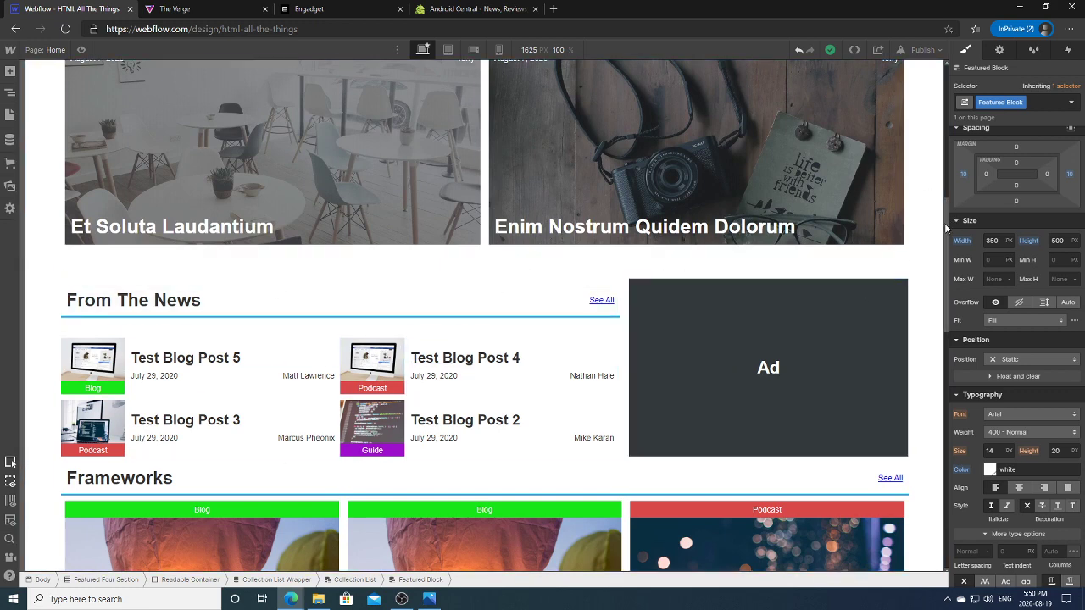
{"action": "left_click_drag", "start_coordinate": [946, 229], "coordinate": [946, 238]}
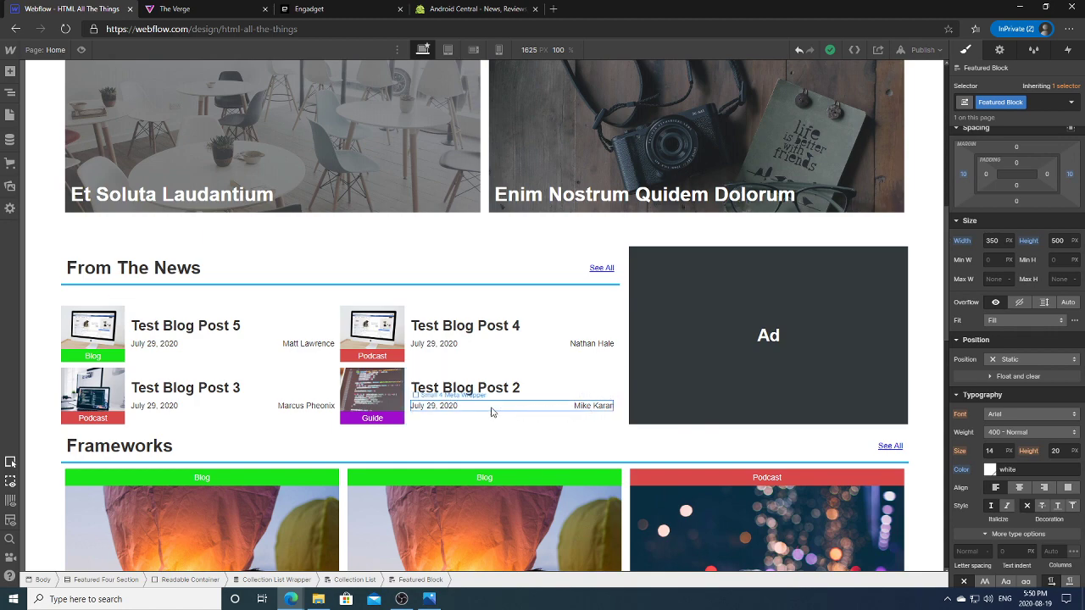
{"action": "left_click_drag", "start_coordinate": [946, 244], "coordinate": [958, 302]}
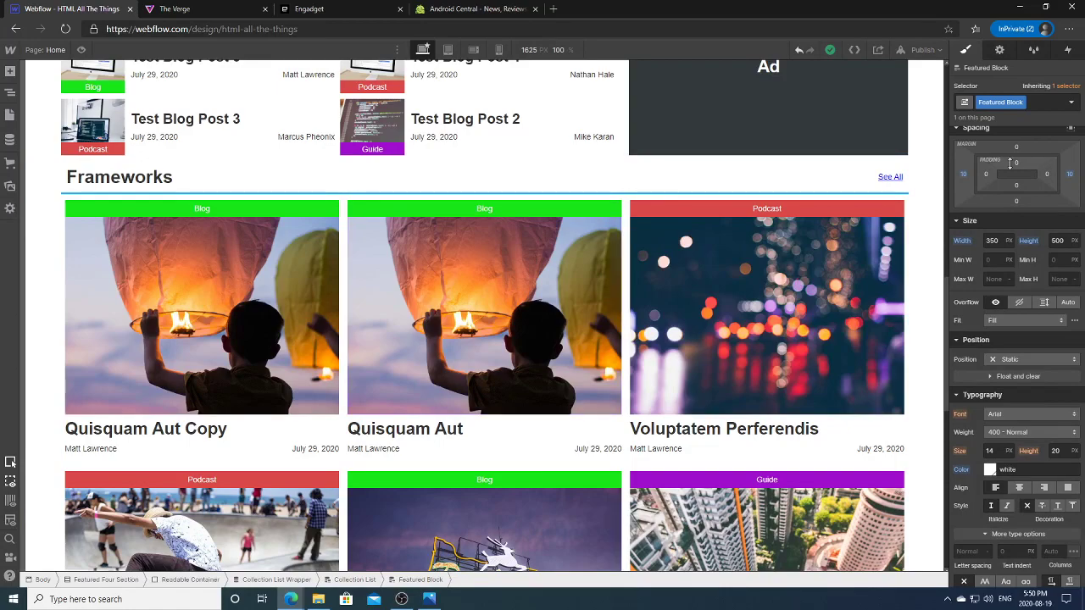
{"action": "left_click_drag", "start_coordinate": [949, 297], "coordinate": [933, 186]}
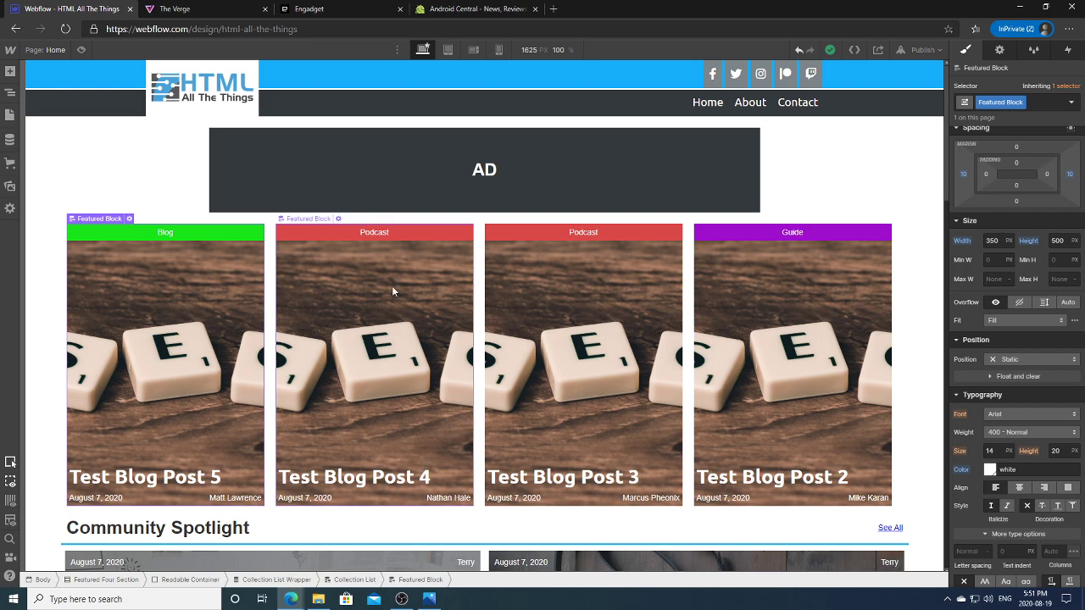
{"action": "left_click", "coordinate": [480, 12]}
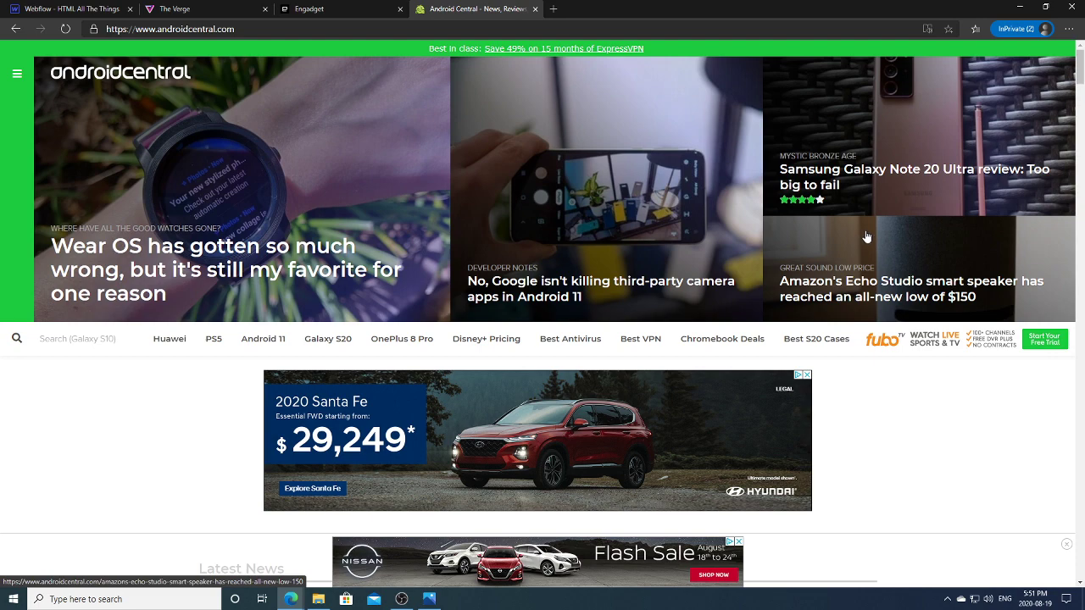
Leave Android Central and return to the Webflow homepage design with Ctrl+Tab.
{"action": "key", "text": "ctrl+Tab"}
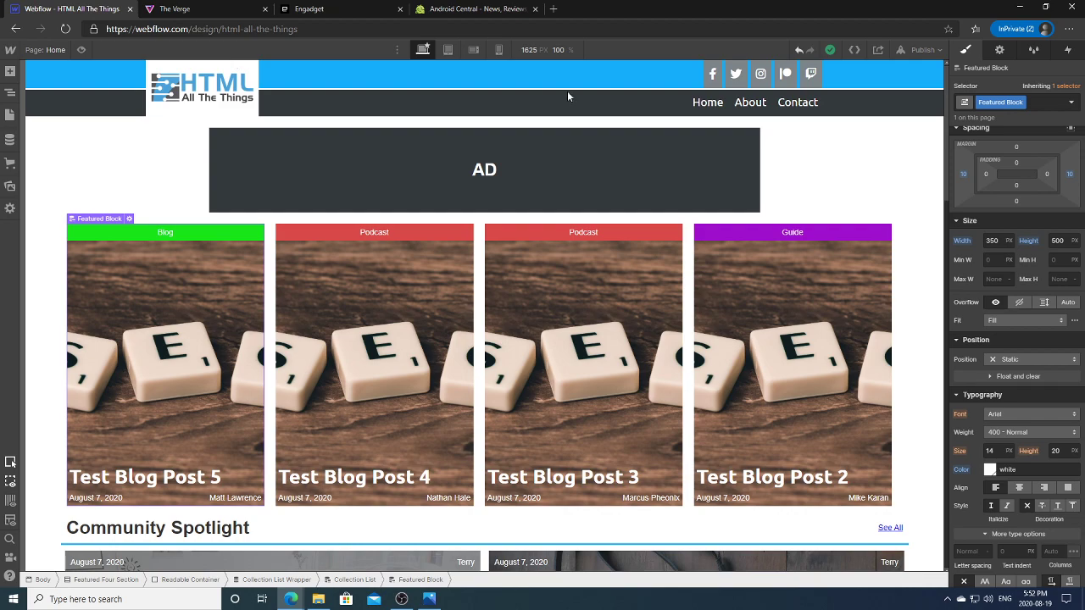
{"action": "scroll", "coordinate": [931, 204], "scroll_direction": "down", "scroll_amount": 1}
{"action": "scroll", "coordinate": [924, 305], "scroll_direction": "down", "scroll_amount": 6}
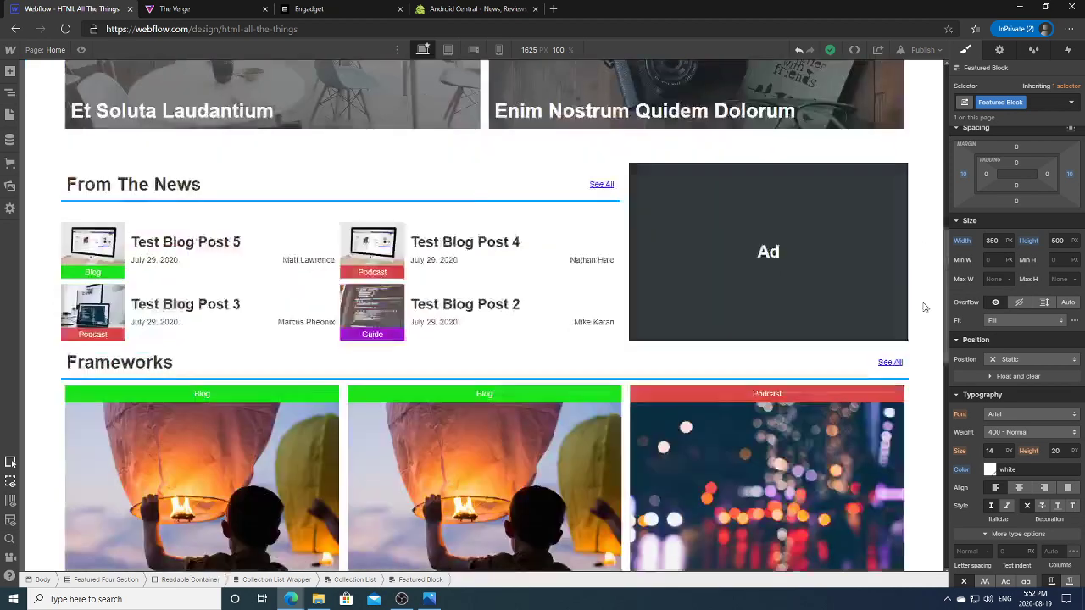
{"action": "scroll", "coordinate": [931, 373], "scroll_direction": "down", "scroll_amount": 3}
{"action": "scroll", "coordinate": [917, 288], "scroll_direction": "up", "scroll_amount": 3}
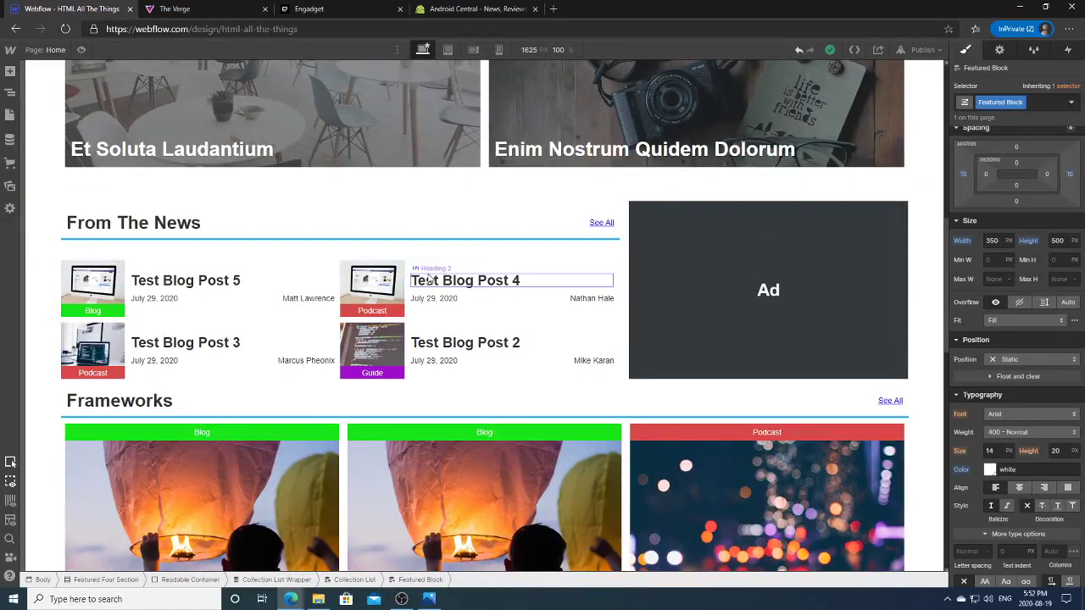
{"action": "left_click", "coordinate": [448, 50]}
{"action": "left_click", "coordinate": [422, 49]}
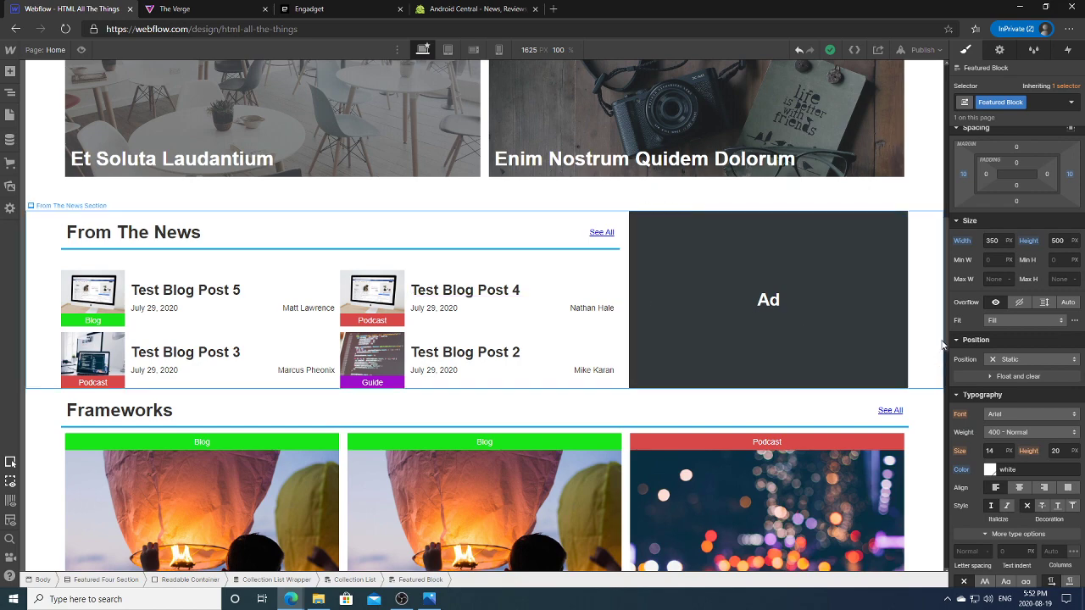
{"action": "left_click_drag", "start_coordinate": [947, 341], "coordinate": [927, 134]}
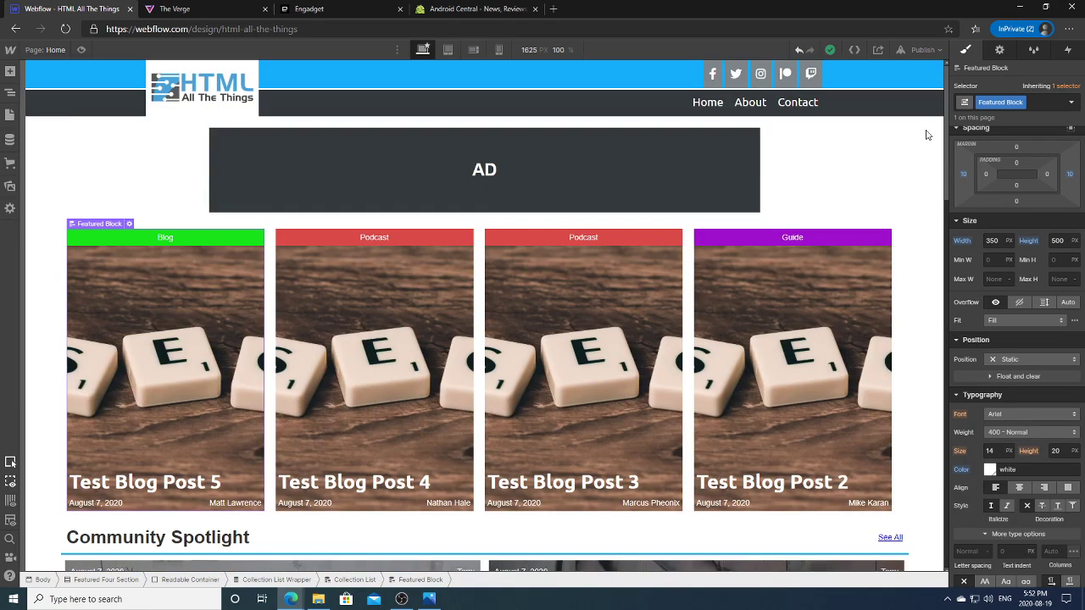
{"action": "left_click", "coordinate": [912, 369]}
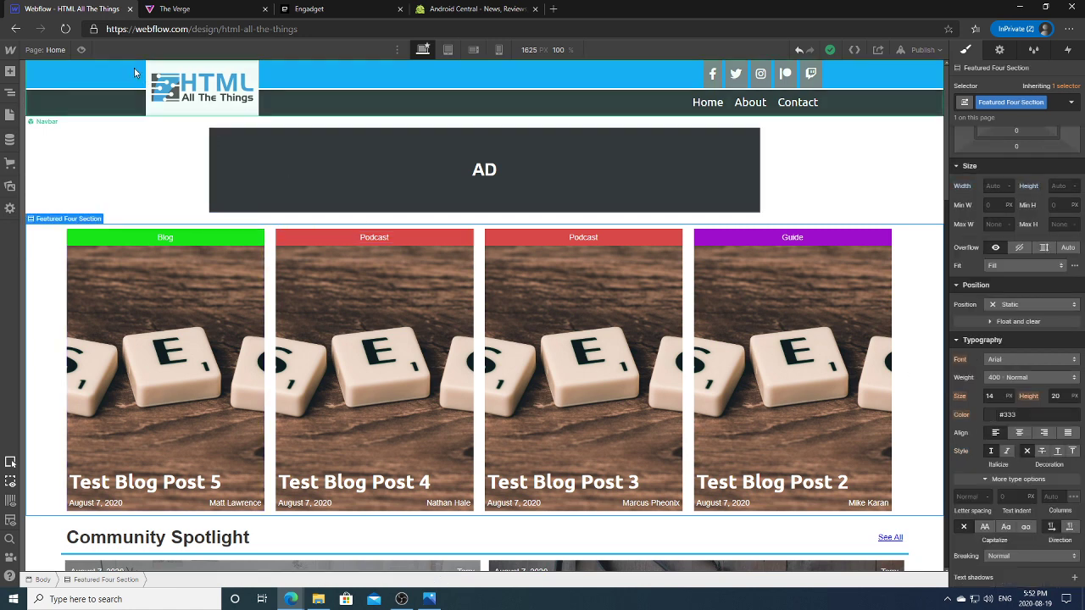
Place Featured Four Section above Ad Section, then select Placeholder Ad and preview at 1175 px width.
{"action": "left_click", "coordinate": [11, 93]}
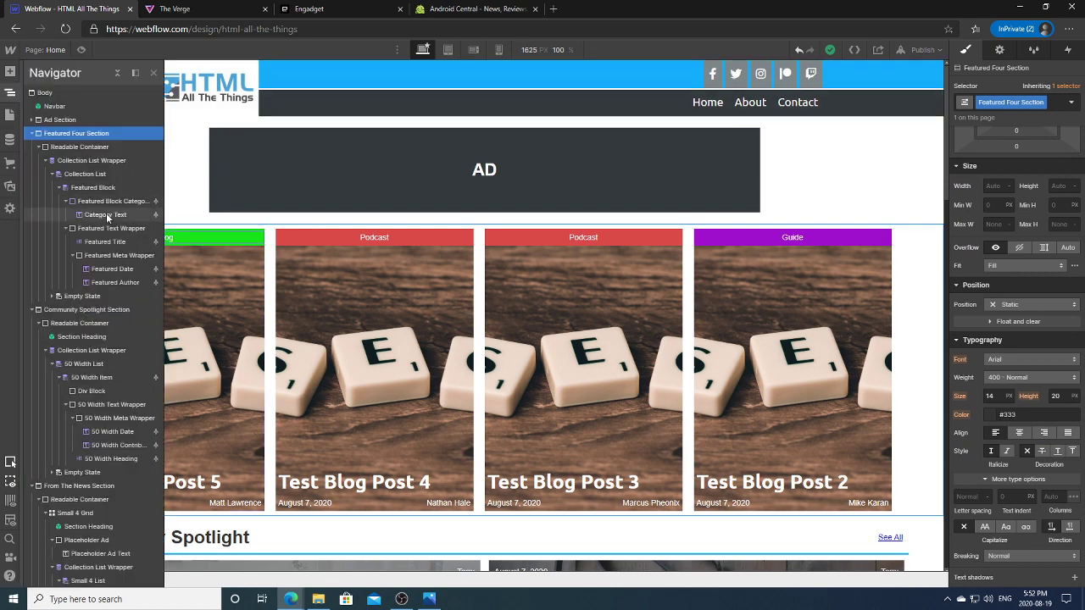
{"action": "left_click_drag", "start_coordinate": [46, 138], "coordinate": [60, 126]}
{"action": "left_click", "coordinate": [10, 93]}
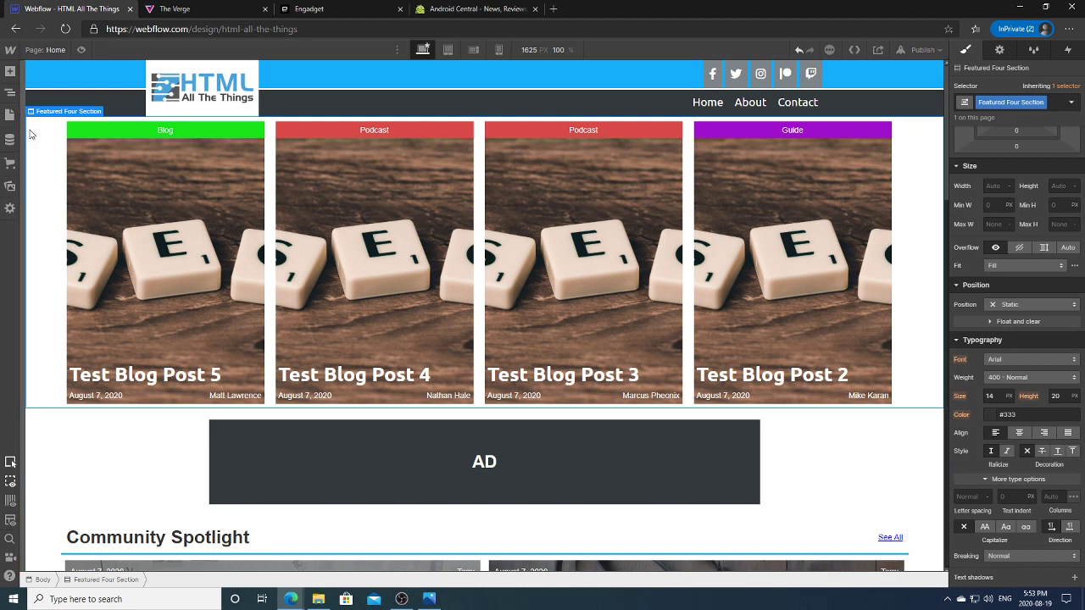
{"action": "left_click", "coordinate": [636, 475]}
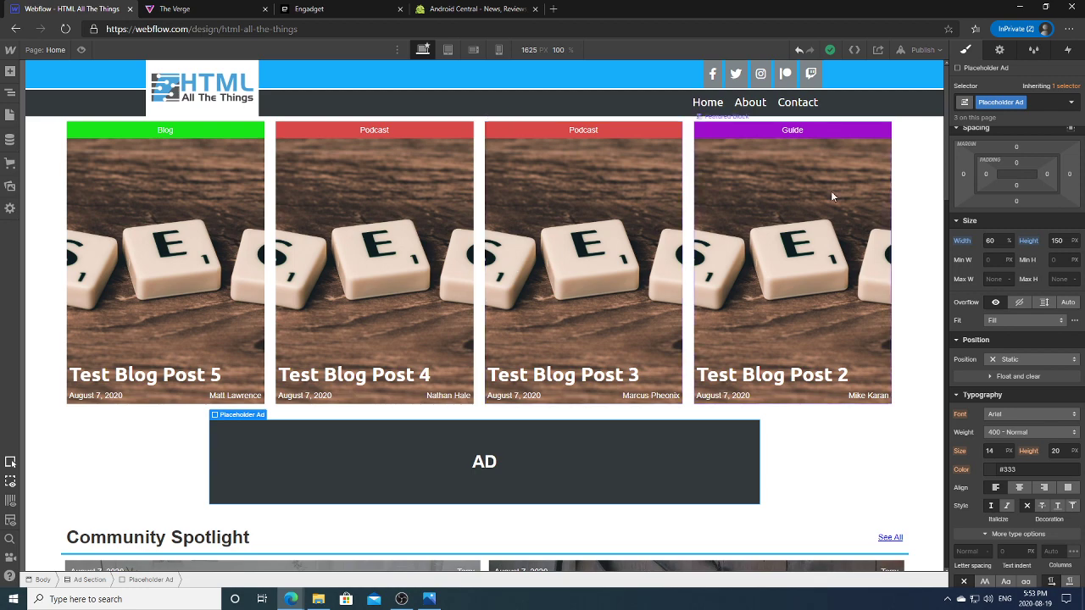
{"action": "mouse_move", "coordinate": [948, 260]}
{"action": "left_mouse_down"}
{"action": "mouse_move", "coordinate": [787, 259]}
{"action": "mouse_move", "coordinate": [935, 263]}
{"action": "left_mouse_up"}
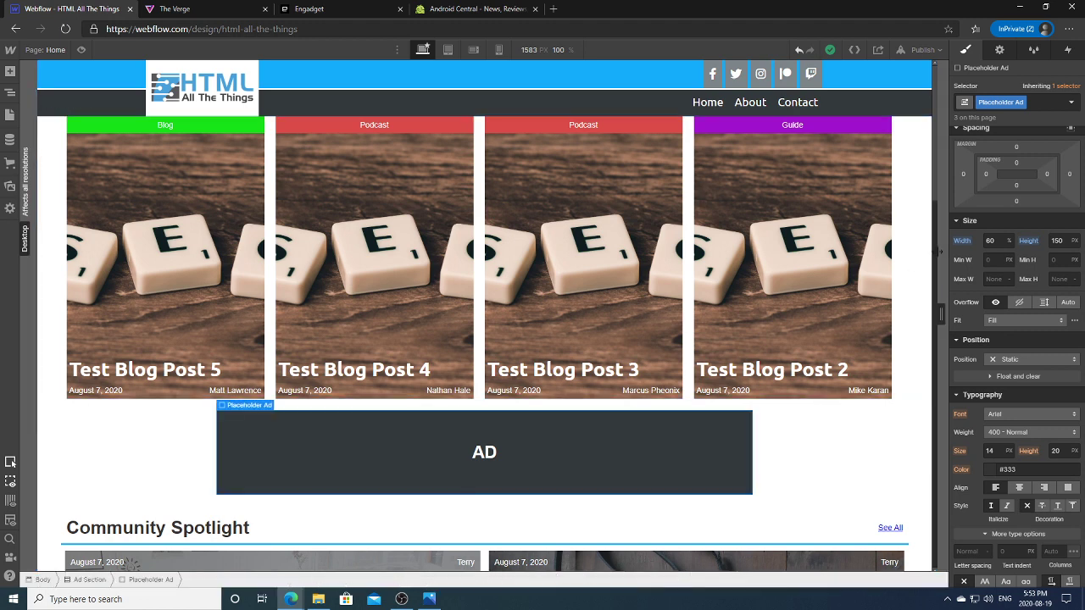
Widen the canvas back to 1625 px, then switch to the Android Central tab.
{"action": "left_click_drag", "start_coordinate": [941, 315], "coordinate": [950, 315]}
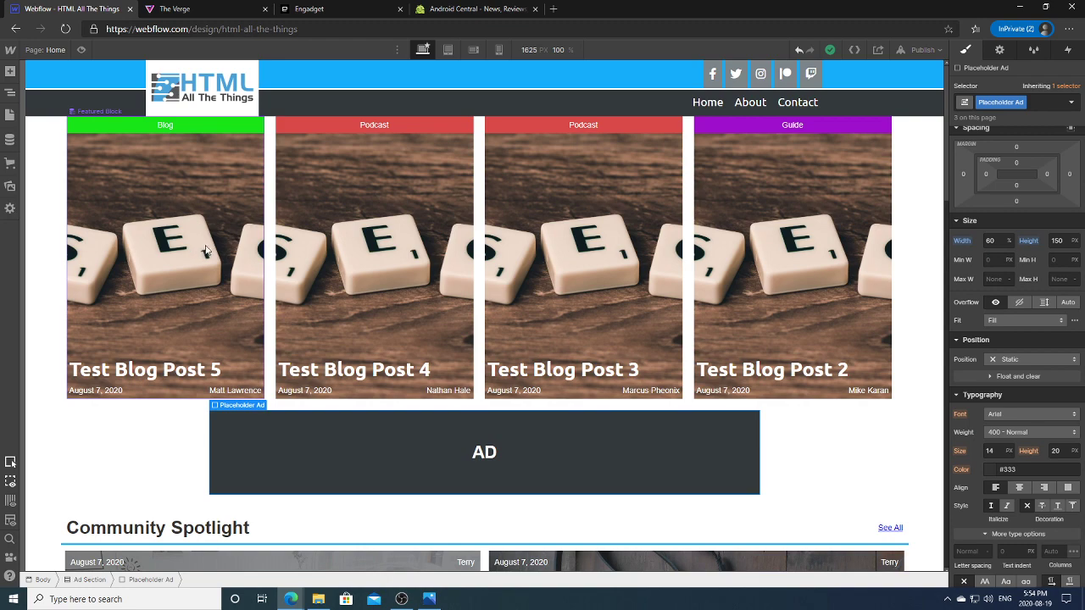
{"action": "left_click", "coordinate": [433, 7]}
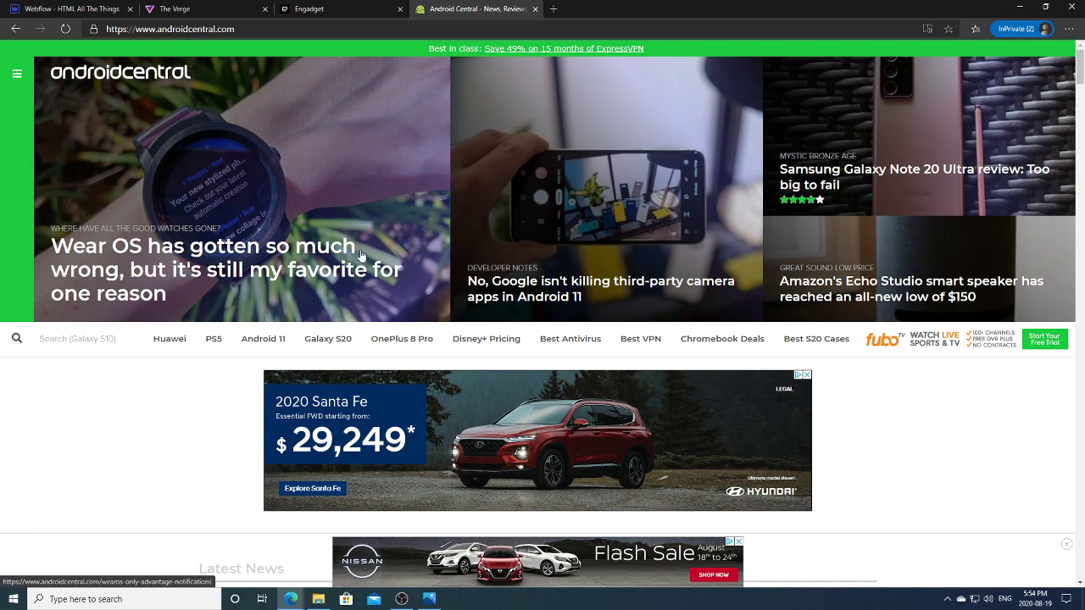
Open IGN's homepage in a new private tab by entering ign.
{"action": "left_click", "coordinate": [291, 7]}
{"action": "left_click", "coordinate": [474, 8]}
{"action": "left_click", "coordinate": [553, 9]}
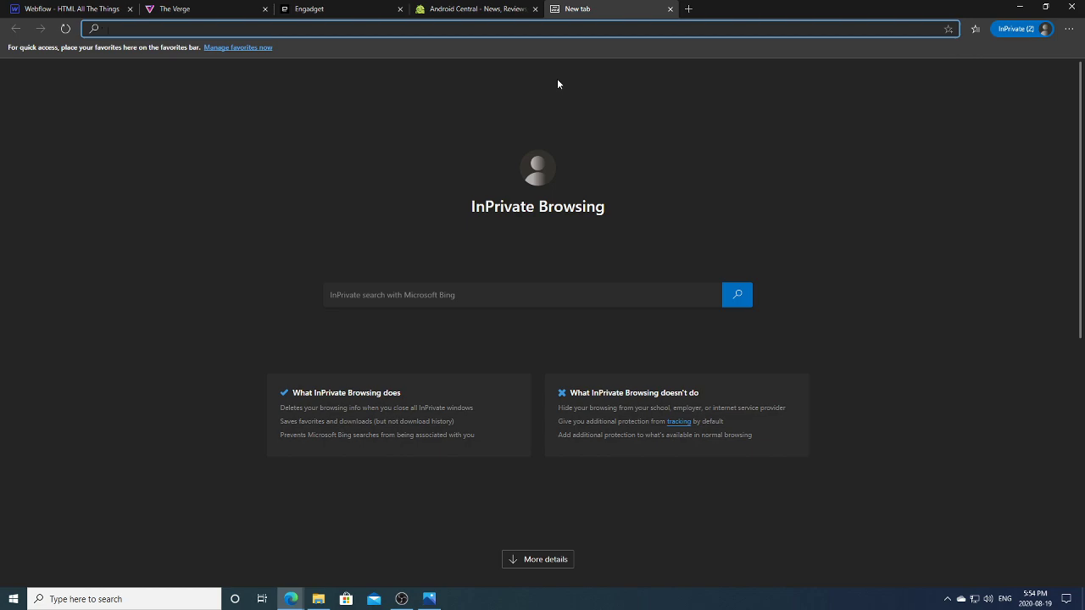
{"action": "type", "text": "ign."}
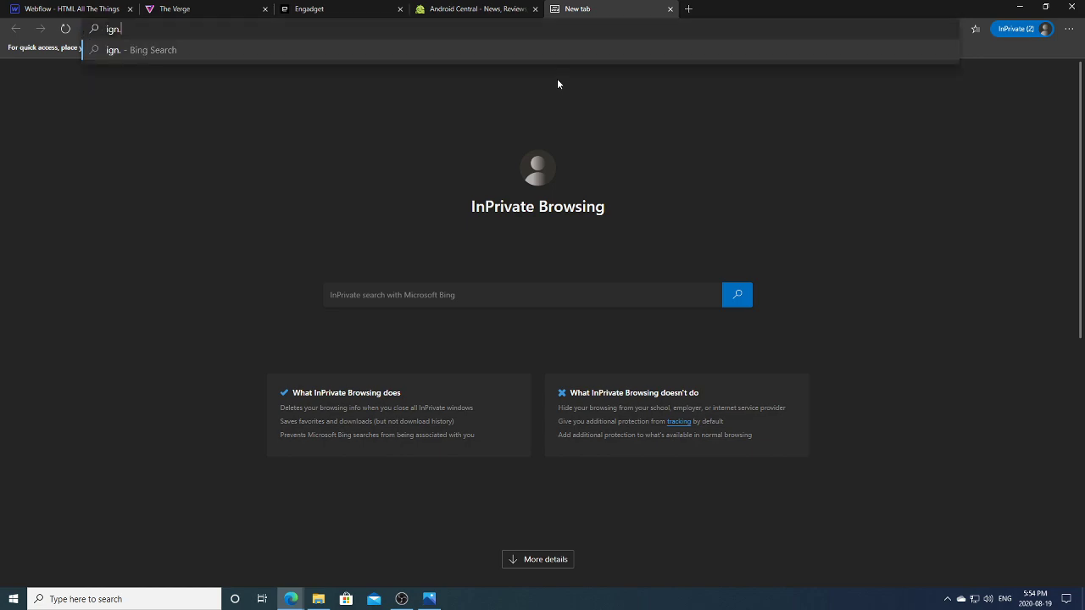
{"action": "key", "text": "ctrl+Return"}
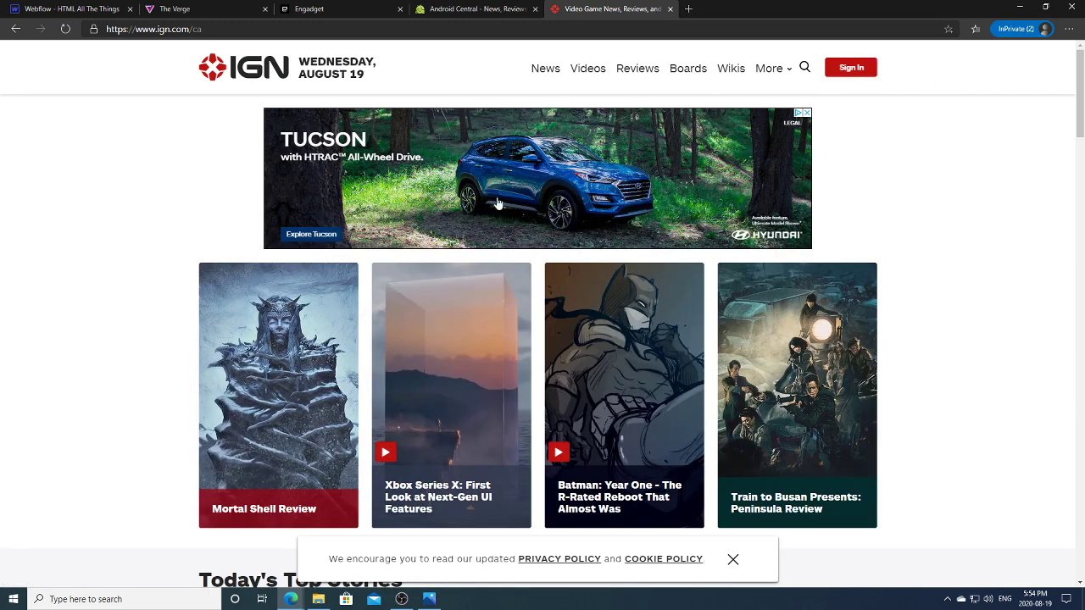
Scroll down the IGN homepage to look through its stories.
{"action": "scroll", "coordinate": [1082, 91], "scroll_direction": "down", "scroll_amount": 1}
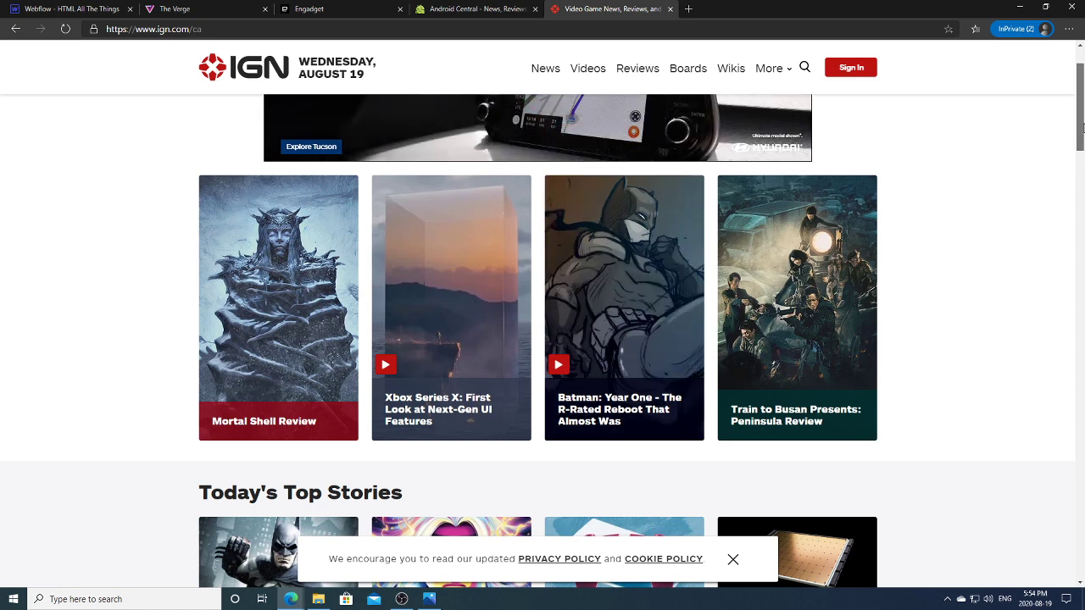
{"action": "scroll", "coordinate": [890, 150], "scroll_direction": "up", "scroll_amount": 1}
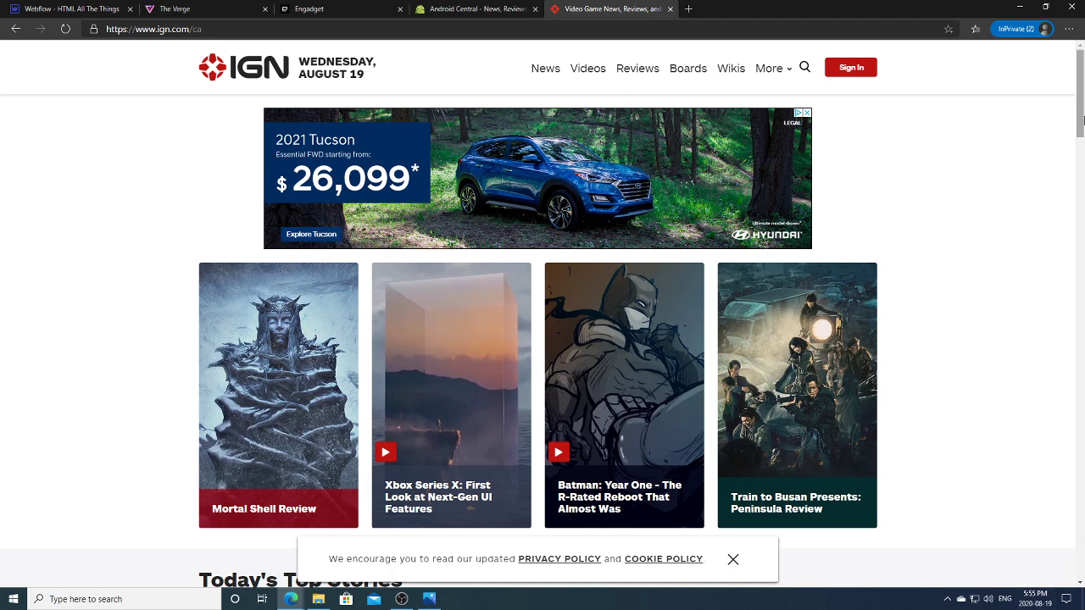
{"action": "scroll", "coordinate": [1083, 131], "scroll_direction": "down", "scroll_amount": 1}
{"action": "left_click_drag", "start_coordinate": [1083, 125], "coordinate": [1083, 165]}
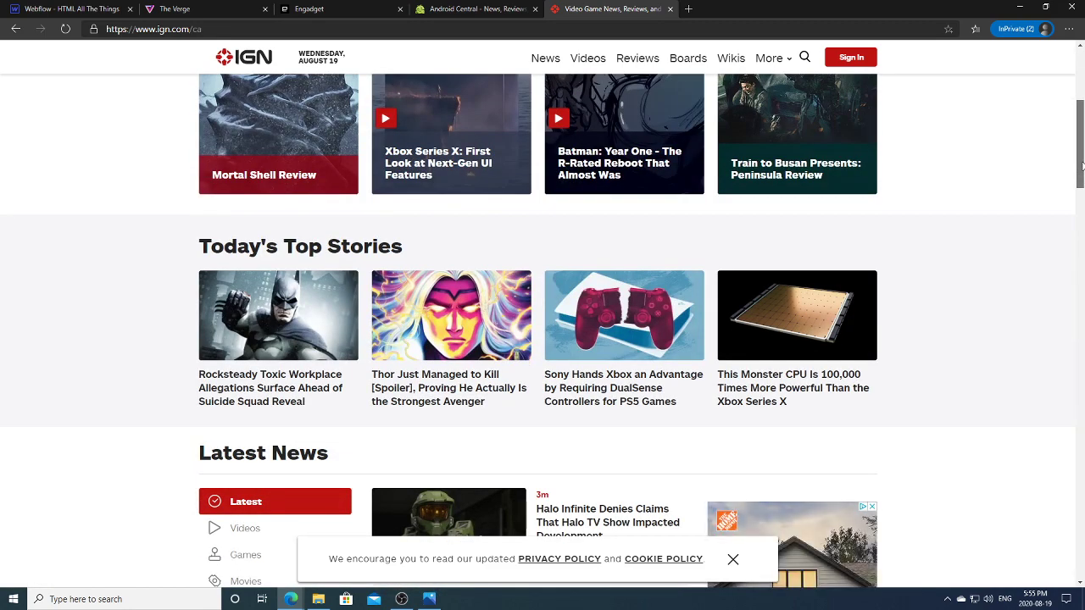
{"action": "left_click_drag", "start_coordinate": [1082, 165], "coordinate": [1081, 222]}
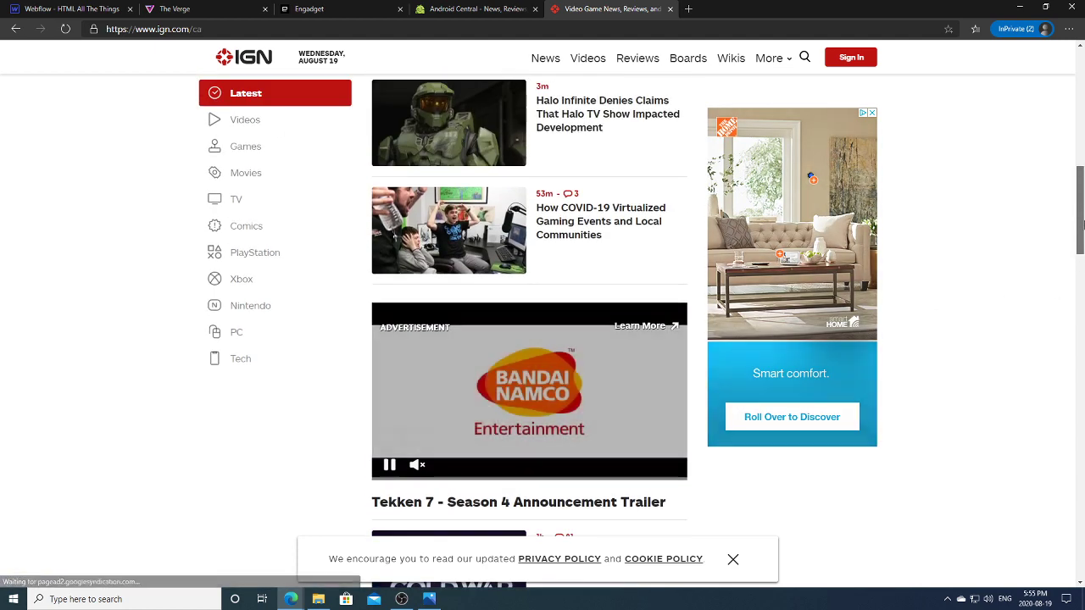
{"action": "scroll", "coordinate": [913, 281], "scroll_direction": "down", "scroll_amount": 2}
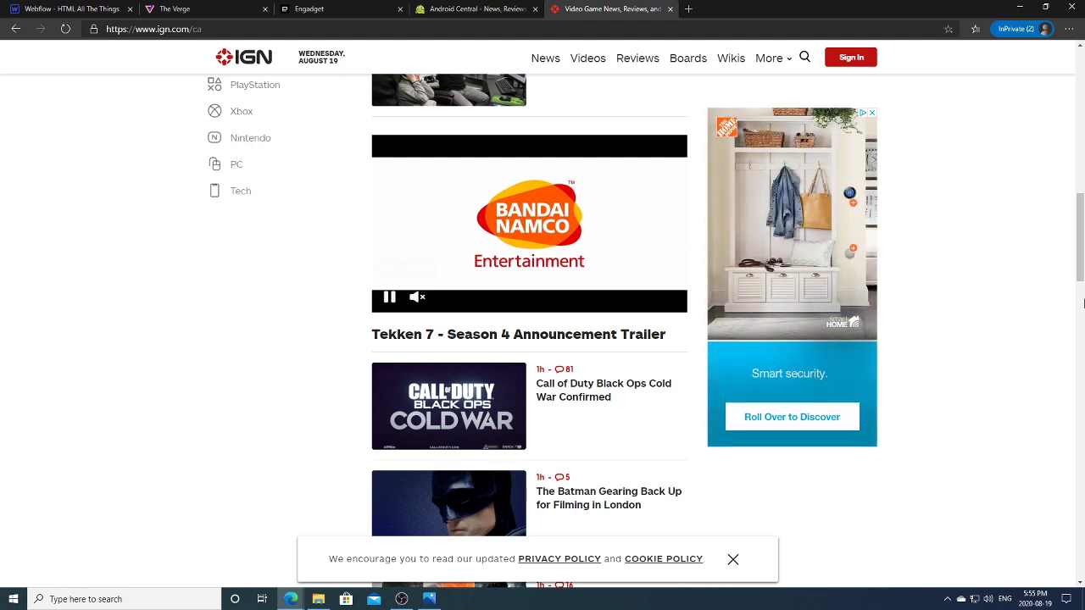
{"action": "scroll", "coordinate": [1082, 322], "scroll_direction": "down", "scroll_amount": 10}
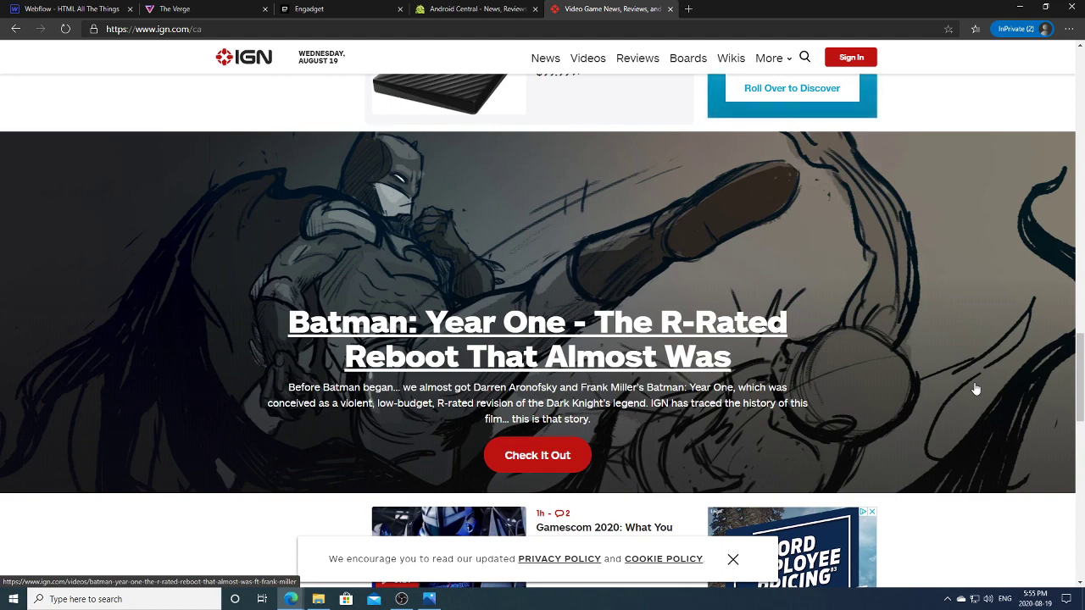
{"action": "left_click_drag", "start_coordinate": [1081, 348], "coordinate": [1081, 411]}
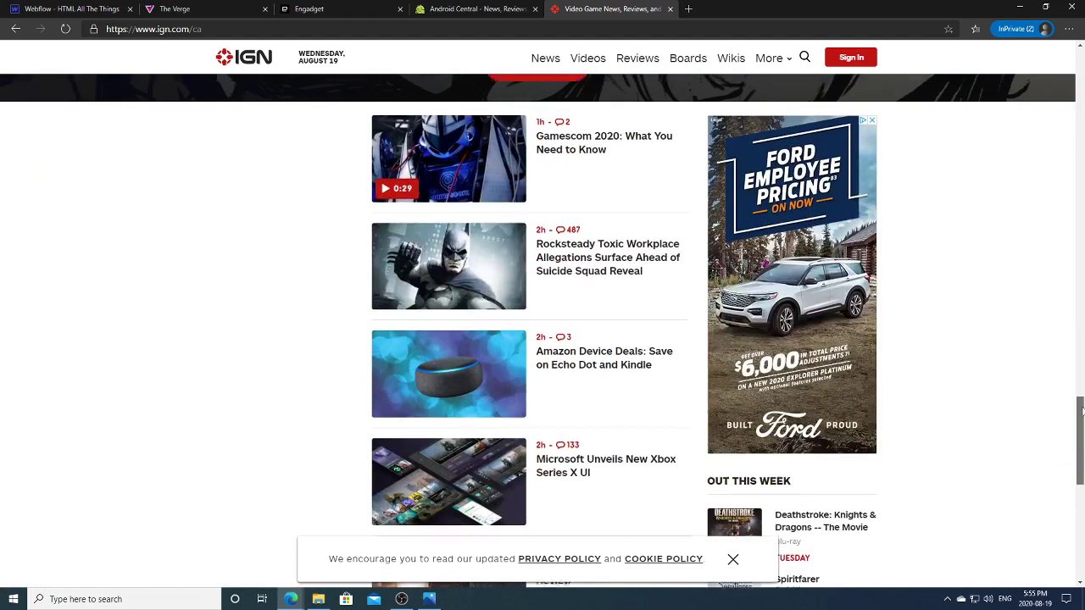
{"action": "scroll", "coordinate": [852, 347], "scroll_direction": "down", "scroll_amount": 3}
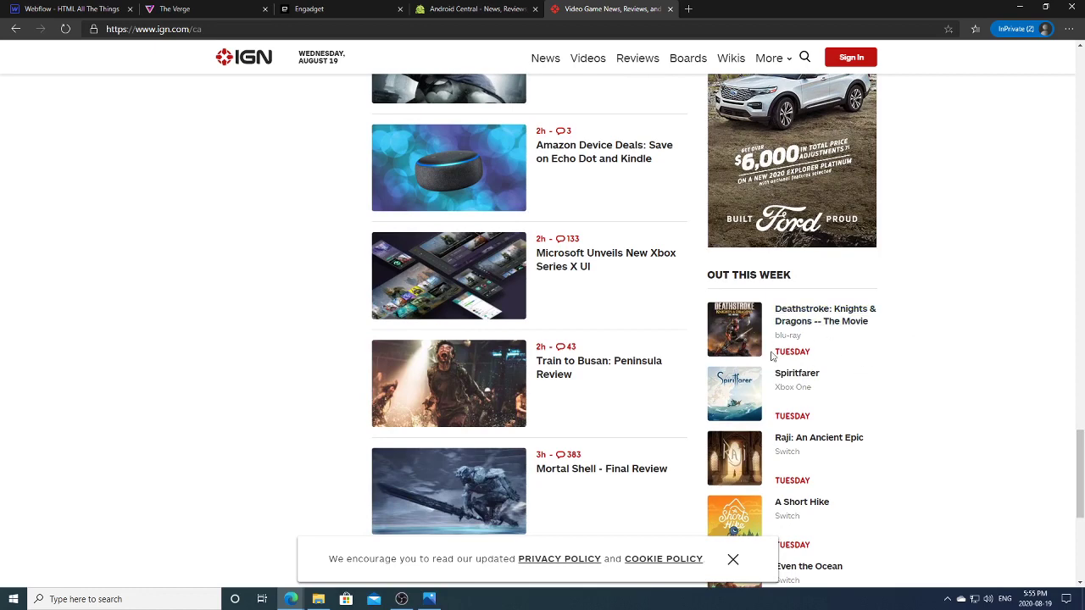
{"action": "left_click_drag", "start_coordinate": [1081, 465], "coordinate": [1079, 525]}
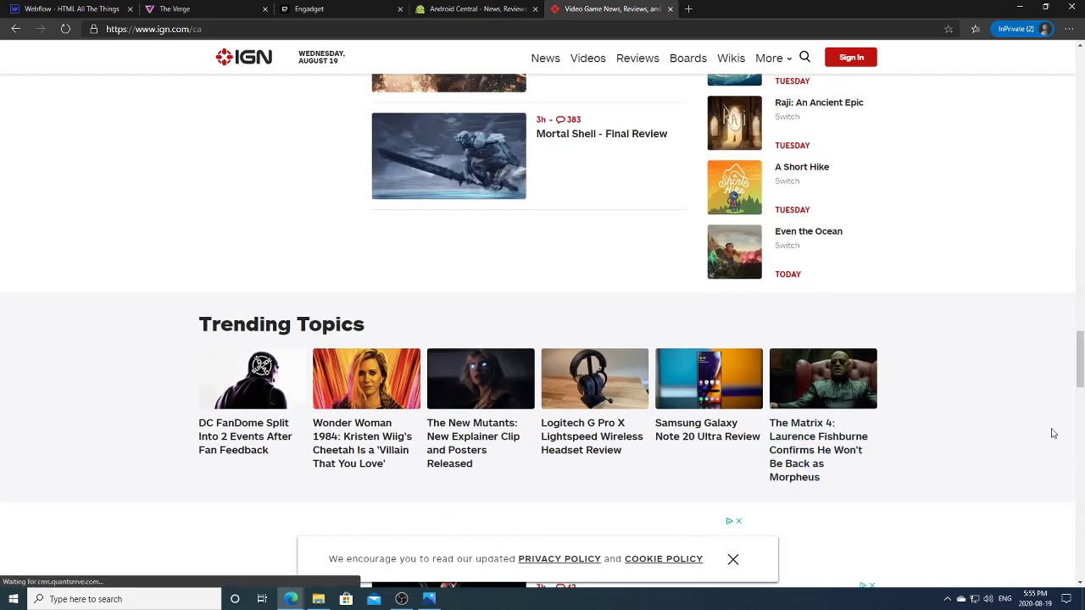
{"action": "left_click_drag", "start_coordinate": [1080, 368], "coordinate": [1081, 85]}
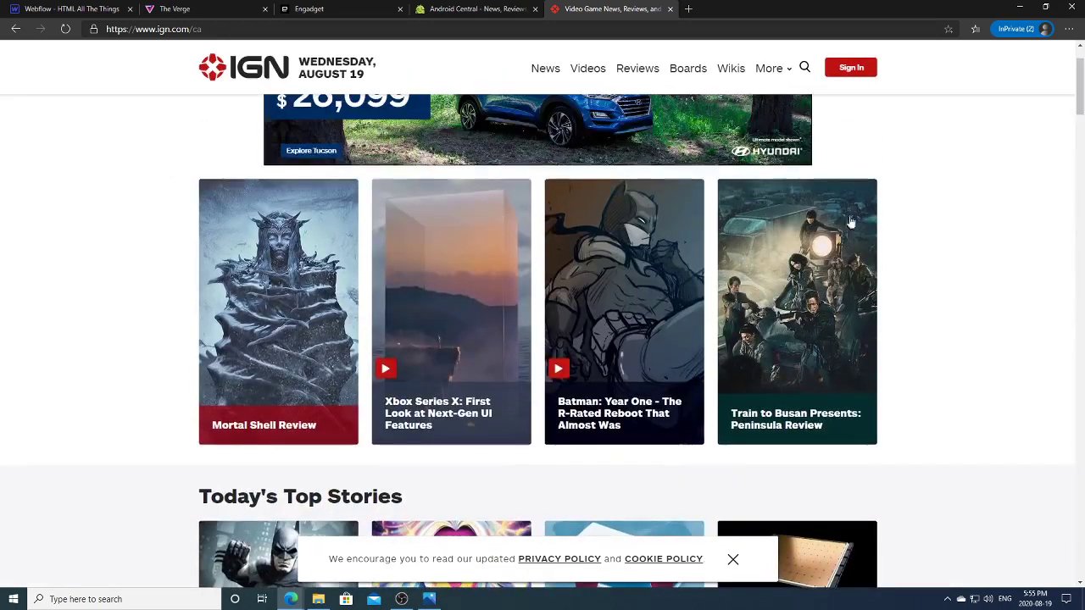
Search for gamespot in a new tab and open the GameSpot result.
{"action": "left_click", "coordinate": [688, 9]}
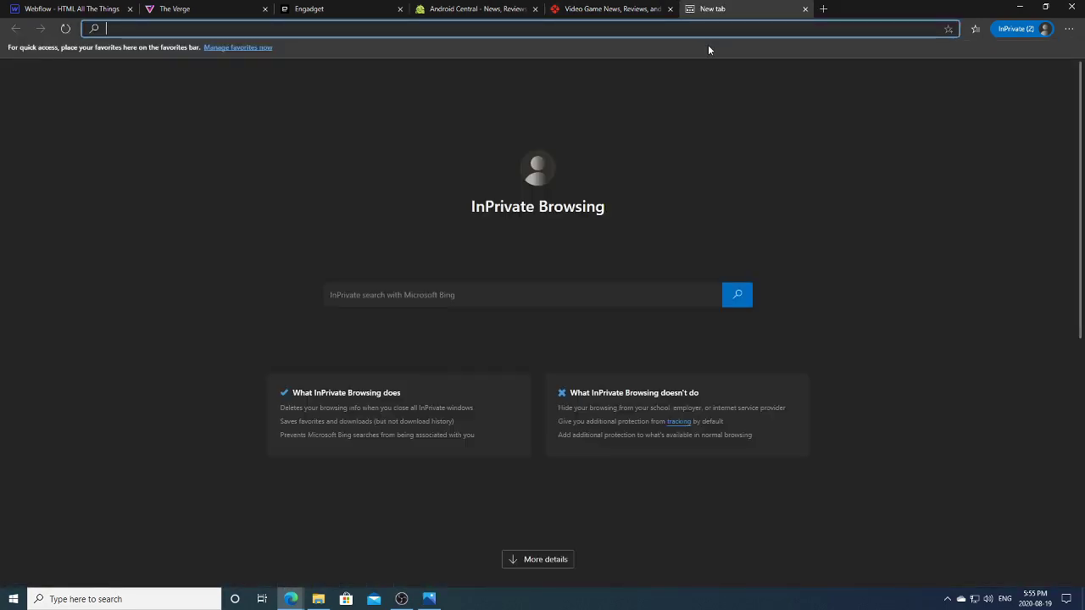
{"action": "type", "text": "gamespot"}
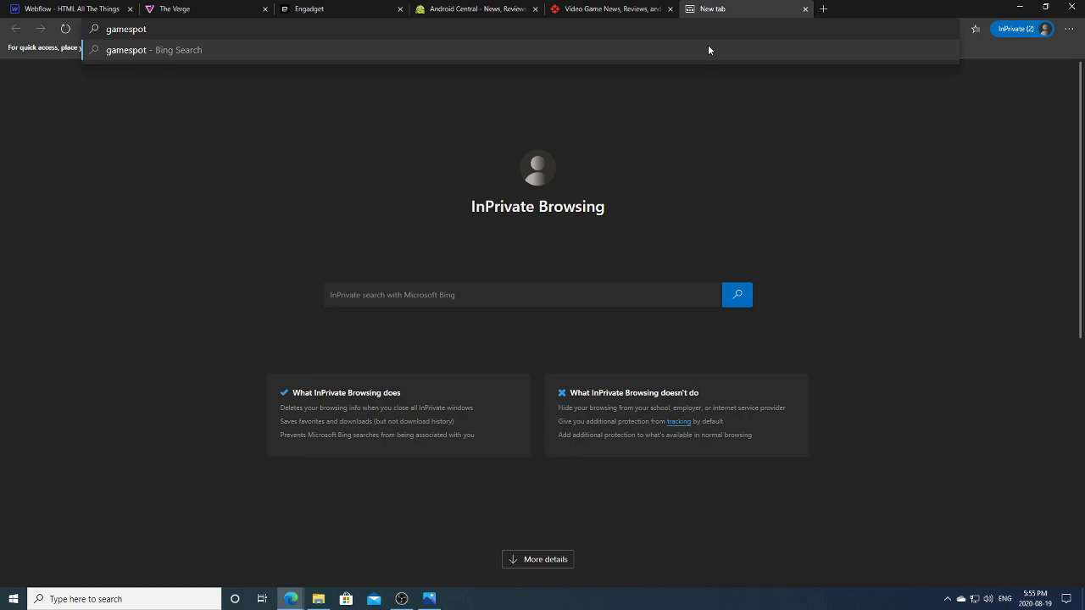
{"action": "key", "text": "Return"}
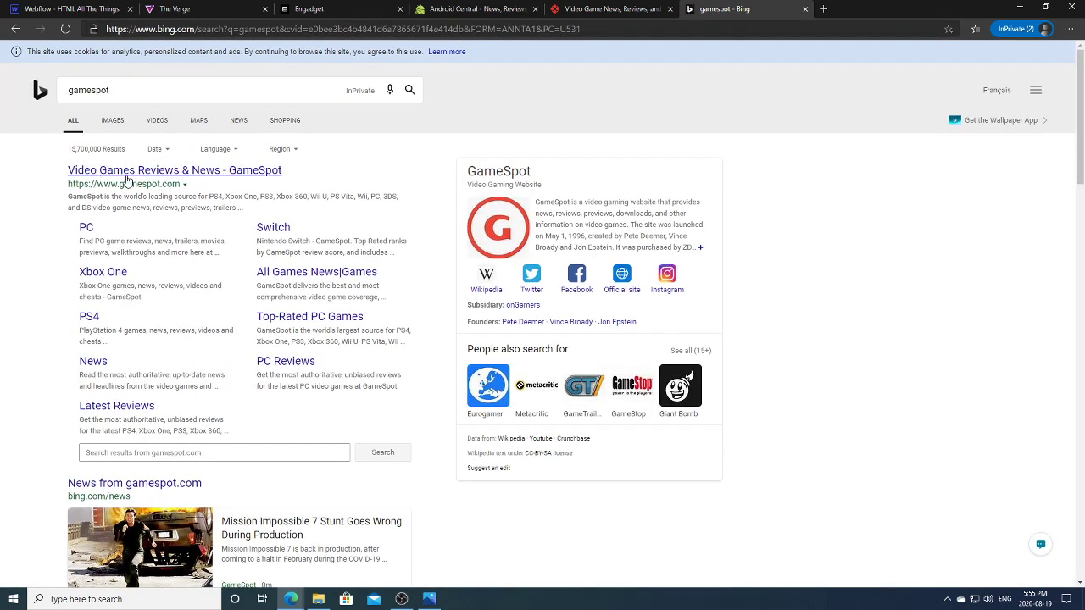
{"action": "left_click", "coordinate": [127, 172]}
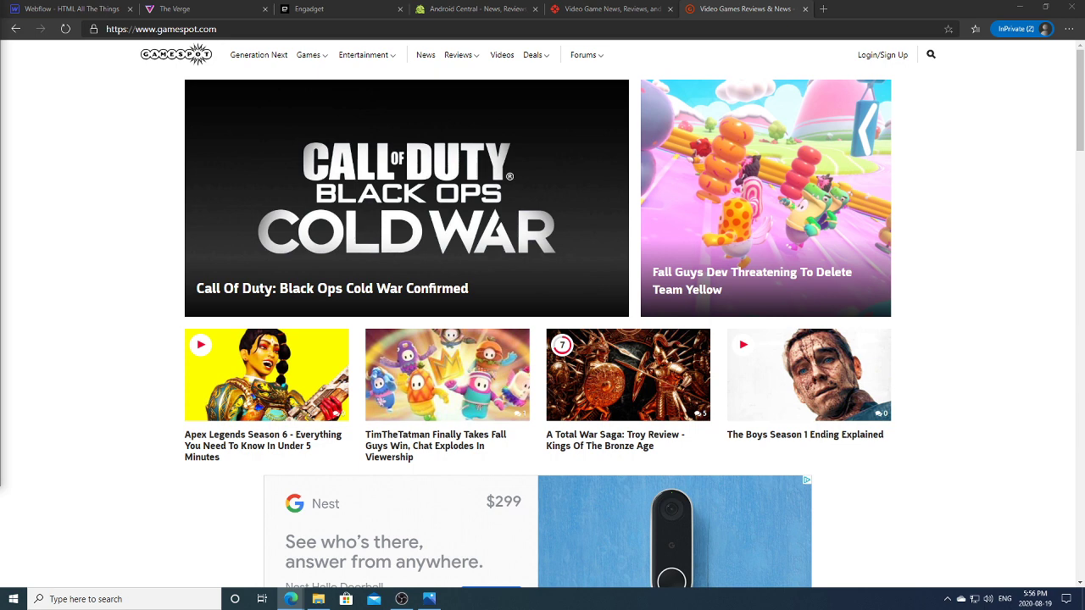
{"action": "left_click", "coordinate": [824, 9]}
{"action": "type", "text": "https://colorlib.com/wp/cat/blog/"}
{"action": "key", "text": "Return"}
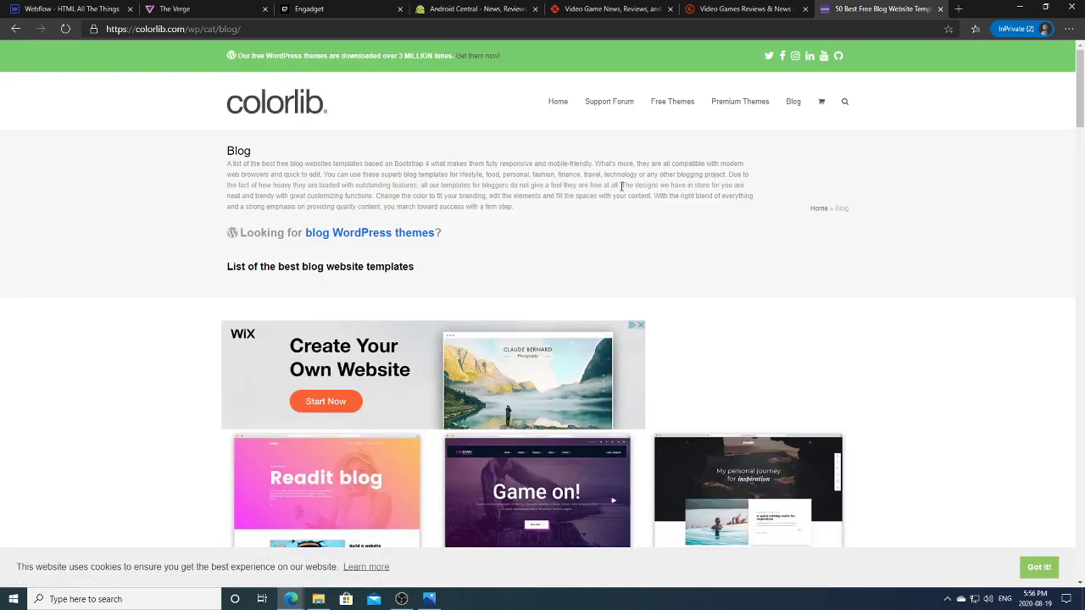
Scroll Colorlib's best blog templates list and open the FoodeiBlog template.
{"action": "scroll", "coordinate": [1084, 155], "scroll_direction": "down", "scroll_amount": 2}
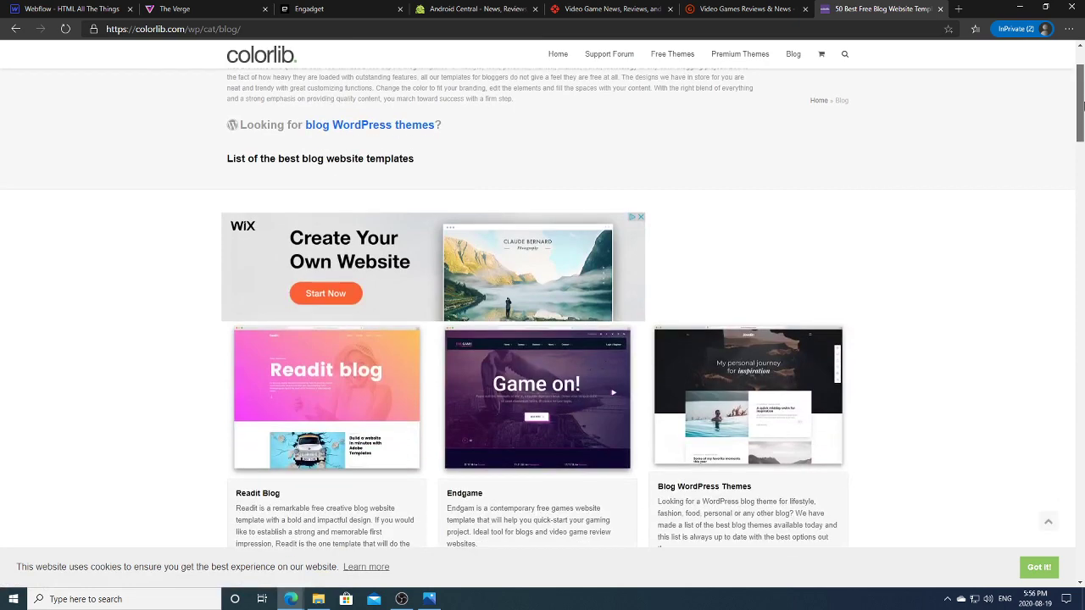
{"action": "left_click_drag", "start_coordinate": [1082, 106], "coordinate": [1083, 150]}
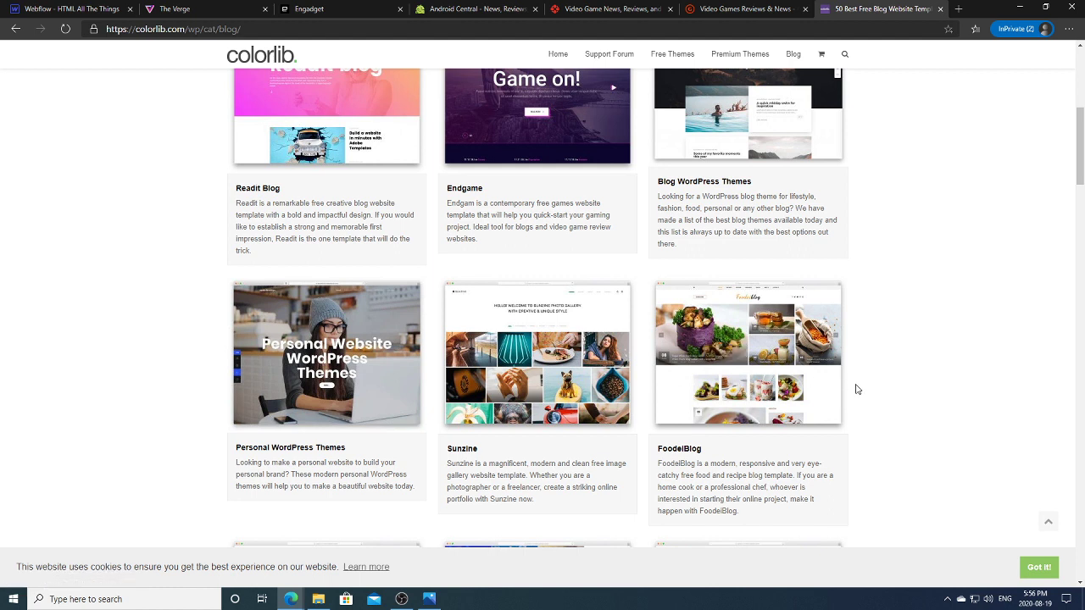
{"action": "left_click", "coordinate": [762, 331]}
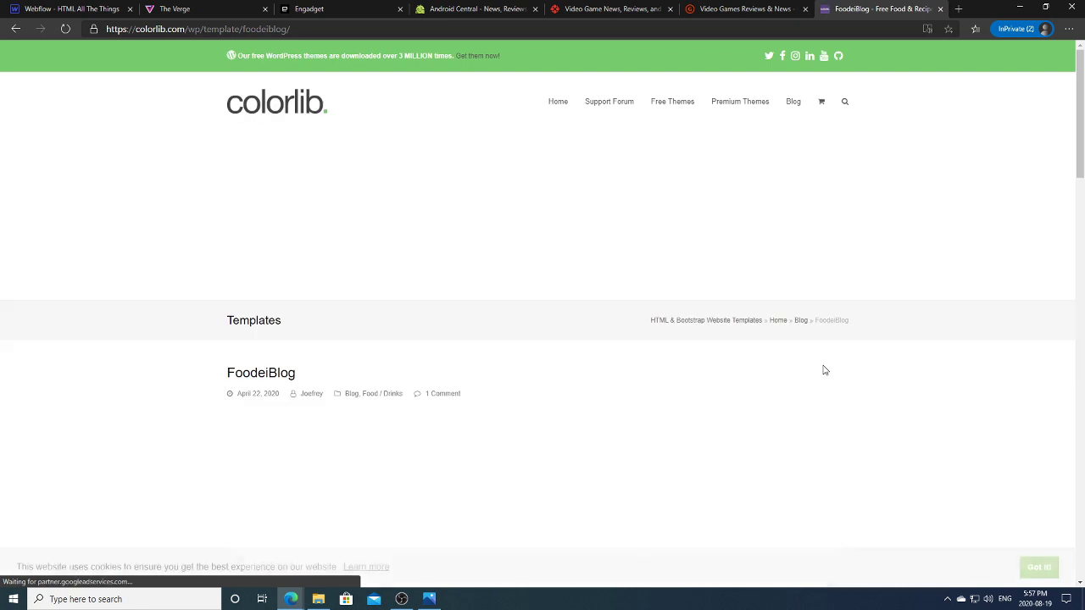
{"action": "scroll", "coordinate": [427, 254], "scroll_direction": "down", "scroll_amount": 4}
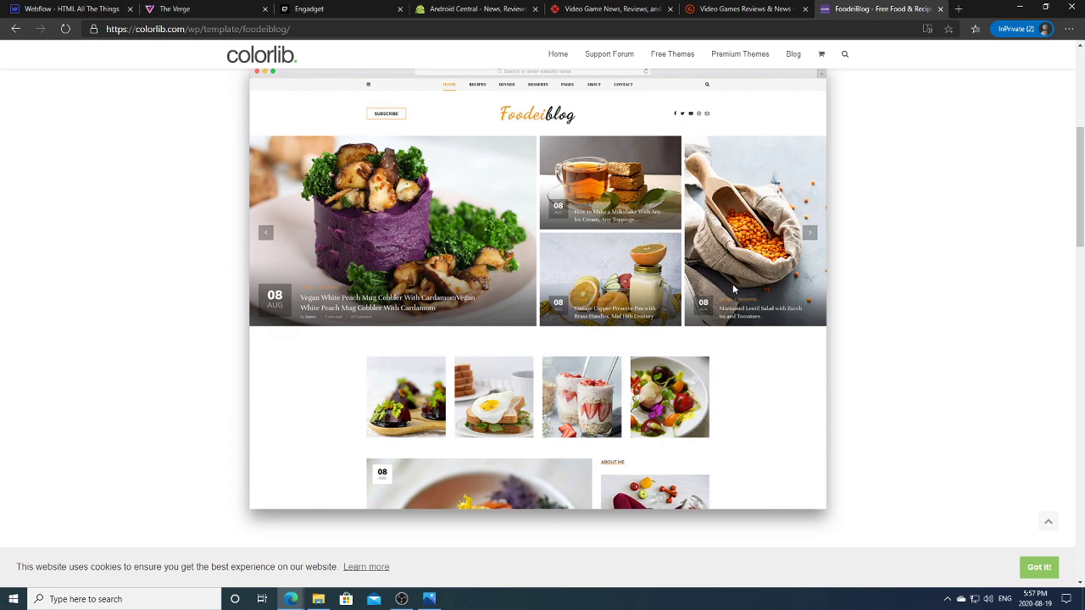
{"action": "scroll", "coordinate": [812, 228], "scroll_direction": "up", "scroll_amount": 6}
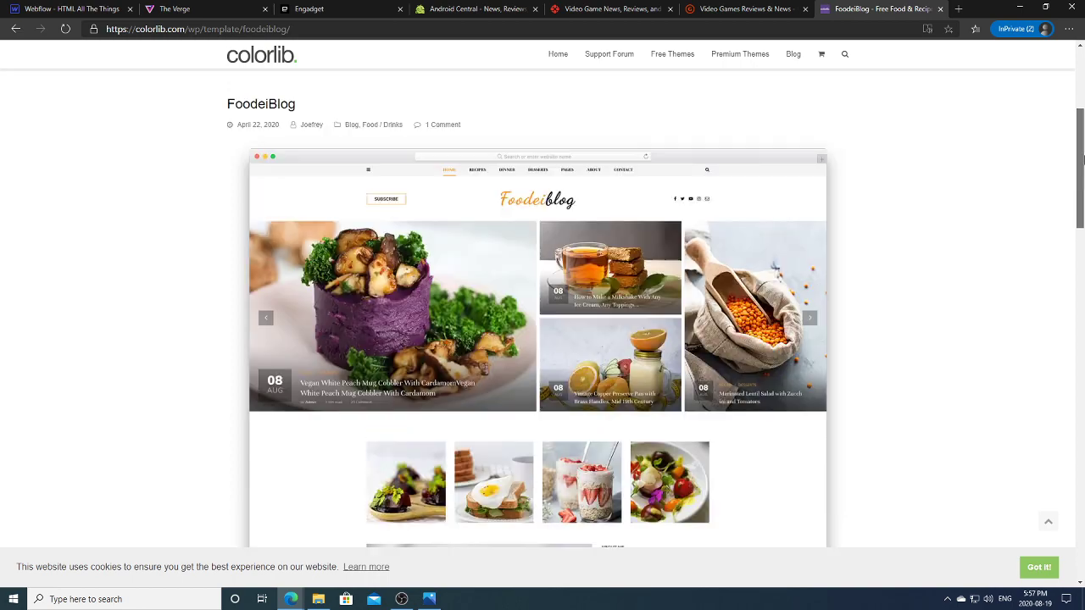
{"action": "scroll", "coordinate": [812, 228], "scroll_direction": "down", "scroll_amount": 6}
{"action": "left_click_drag", "start_coordinate": [1083, 182], "coordinate": [1082, 256]}
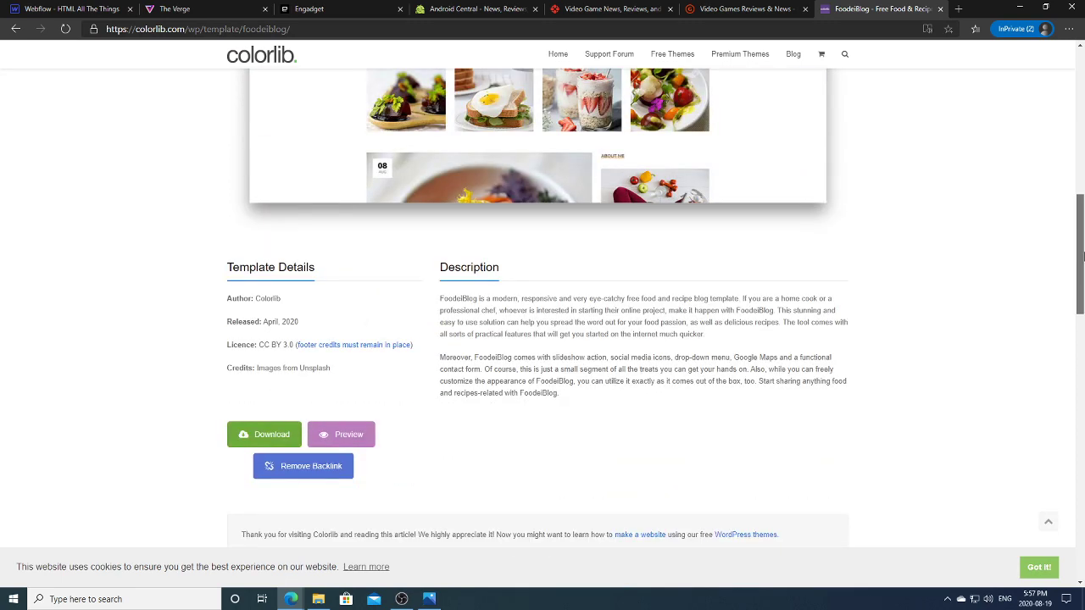
Open the FoodeiBlog live demo and switch it to tablet width.
{"action": "left_click", "coordinate": [363, 437]}
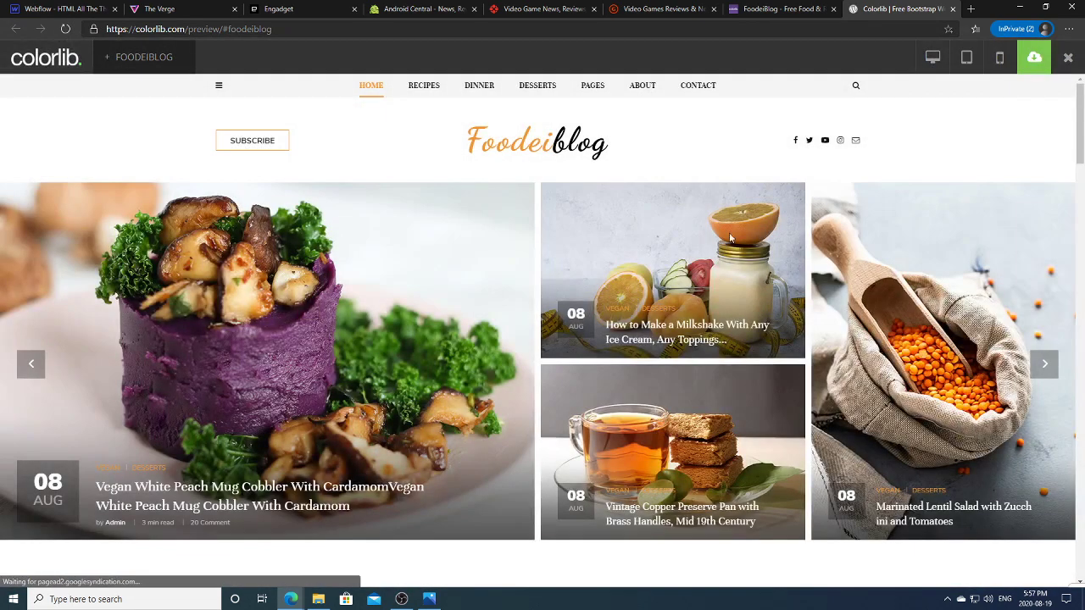
{"action": "scroll", "coordinate": [1081, 132], "scroll_direction": "down", "scroll_amount": 1}
{"action": "scroll", "coordinate": [1082, 131], "scroll_direction": "up", "scroll_amount": 1}
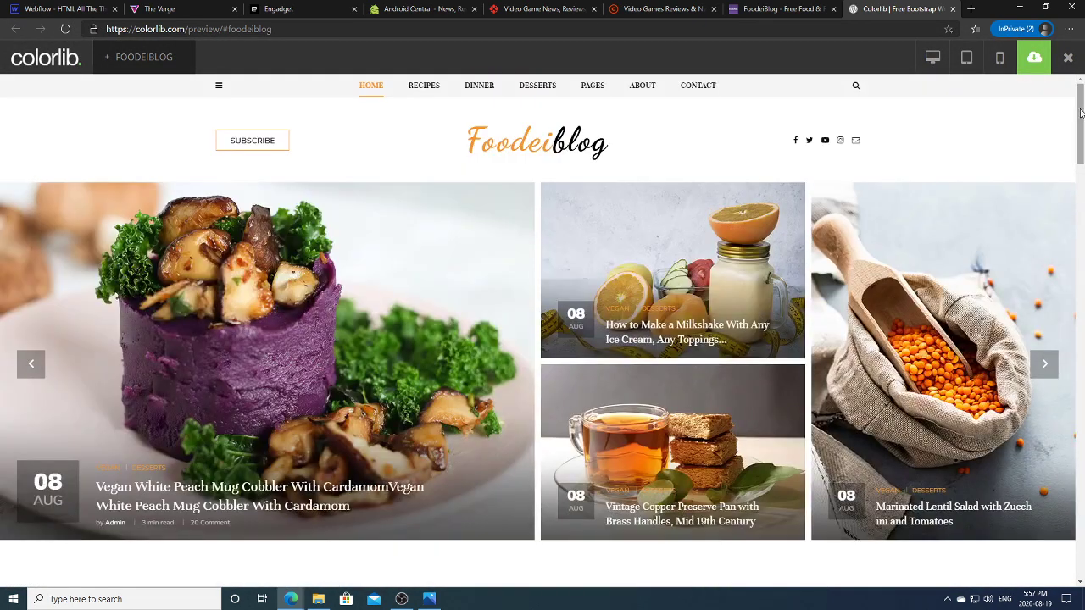
{"action": "left_click", "coordinate": [966, 57]}
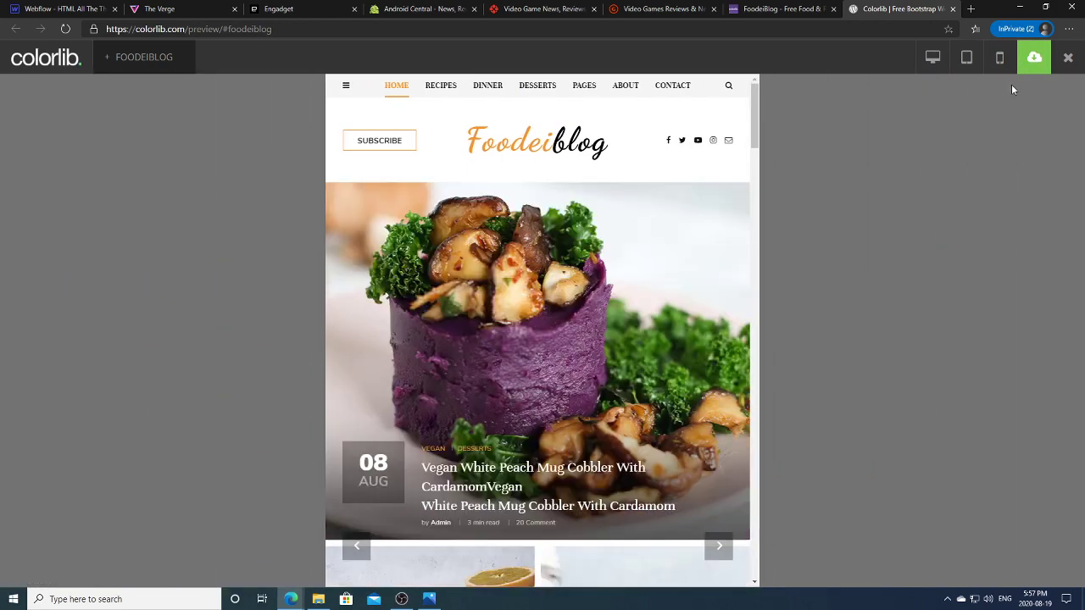
{"action": "left_click_drag", "start_coordinate": [755, 128], "coordinate": [770, 200]}
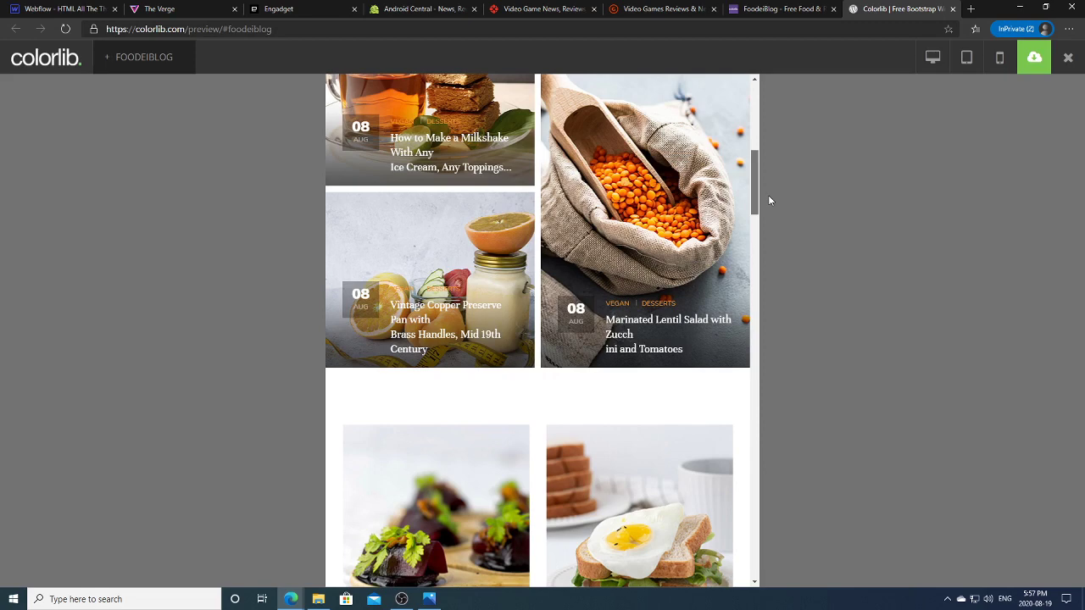
{"action": "left_click_drag", "start_coordinate": [770, 200], "coordinate": [766, 158]}
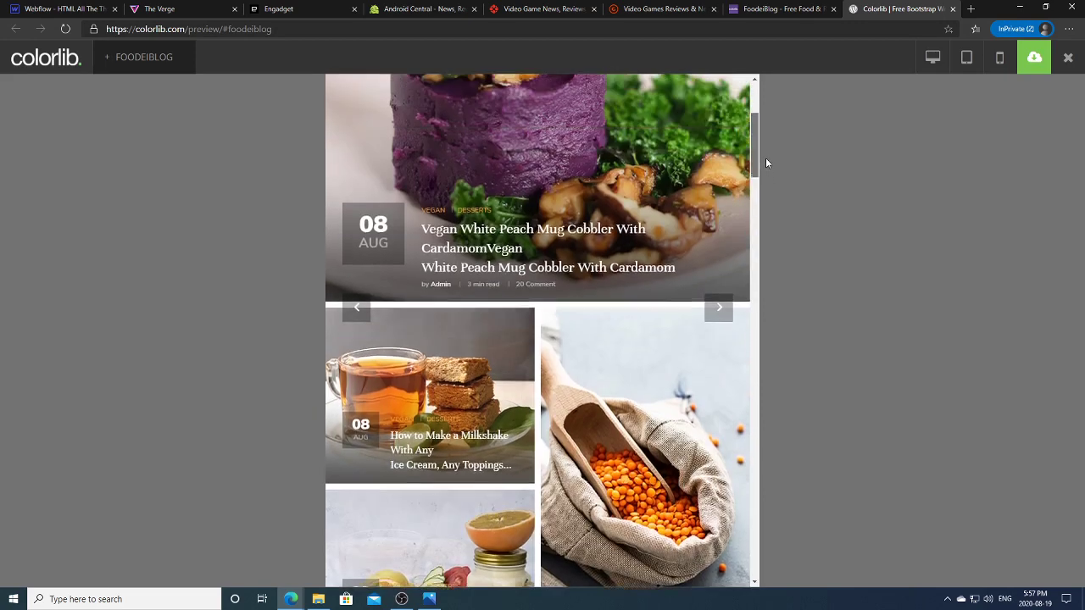
Cycle the featured post slider forward and back several slides.
{"action": "left_click", "coordinate": [719, 316]}
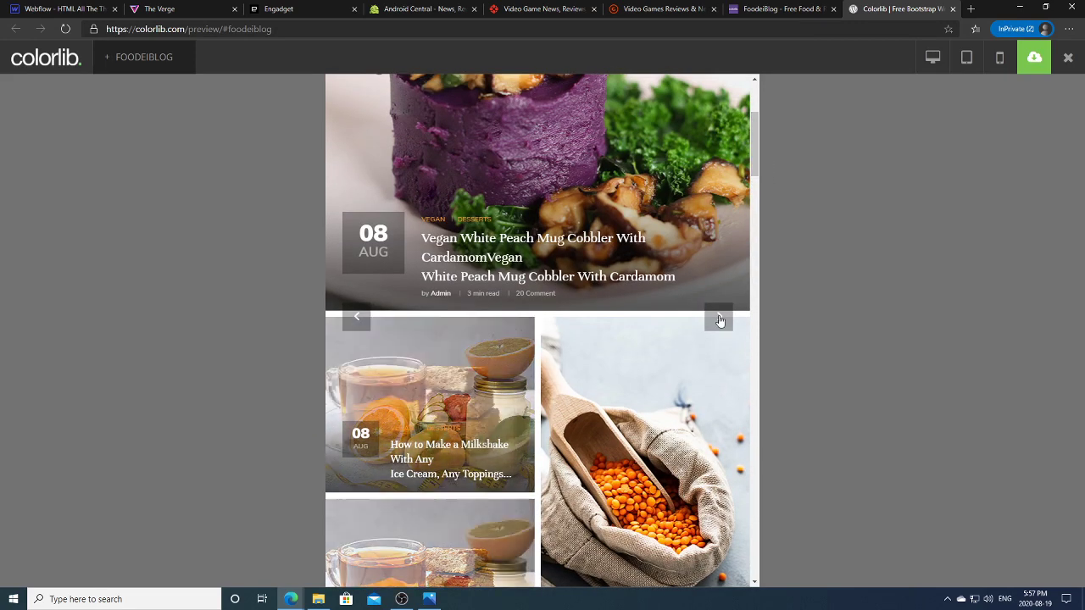
{"action": "left_click", "coordinate": [355, 320]}
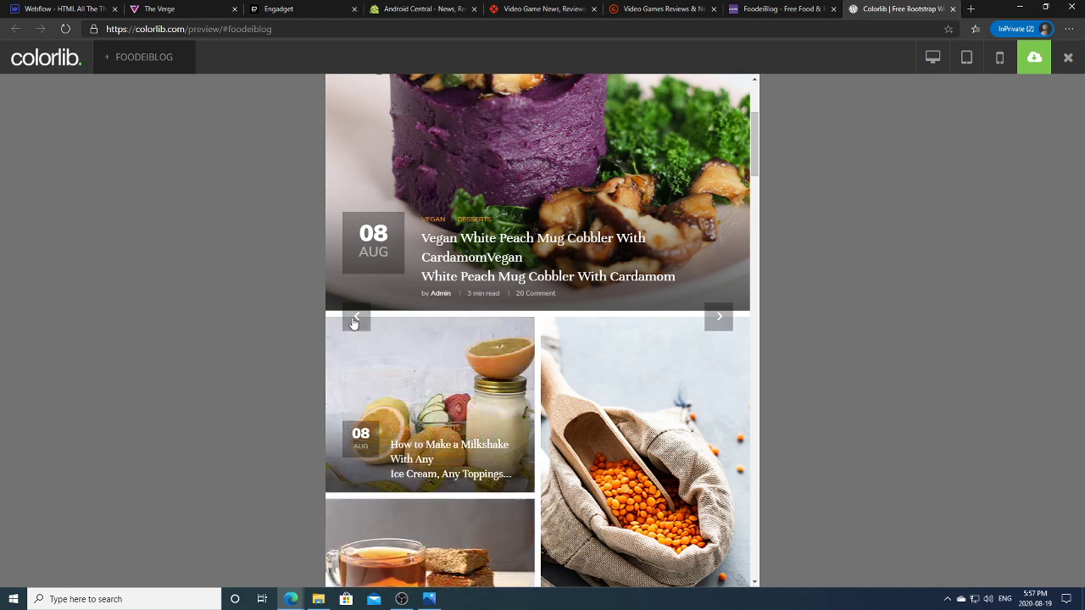
{"action": "left_click", "coordinate": [355, 321]}
{"action": "left_click", "coordinate": [355, 320]}
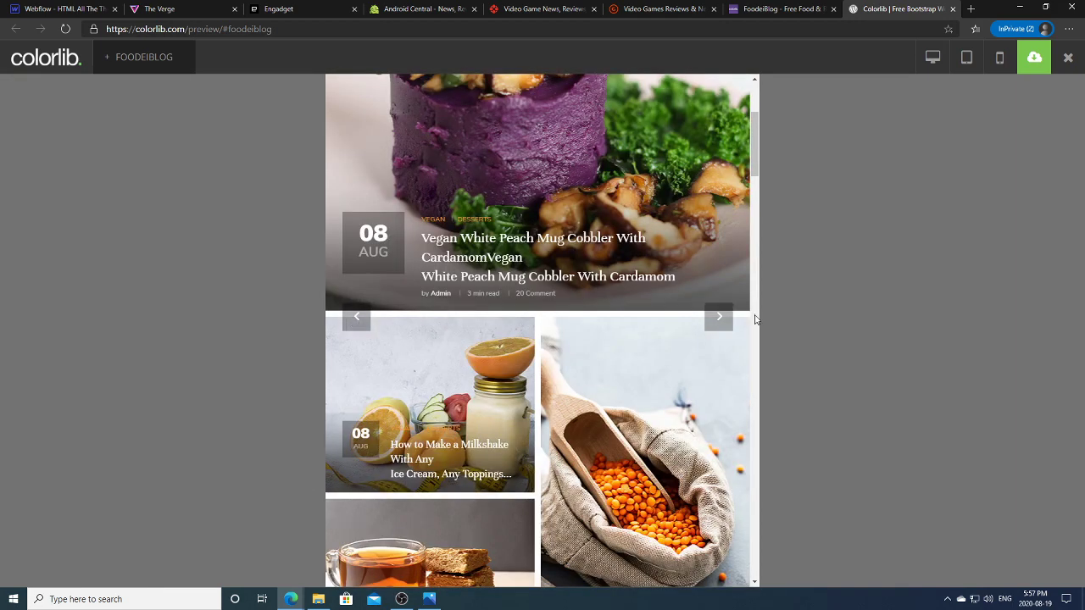
{"action": "left_click", "coordinate": [720, 319]}
{"action": "left_click", "coordinate": [359, 320]}
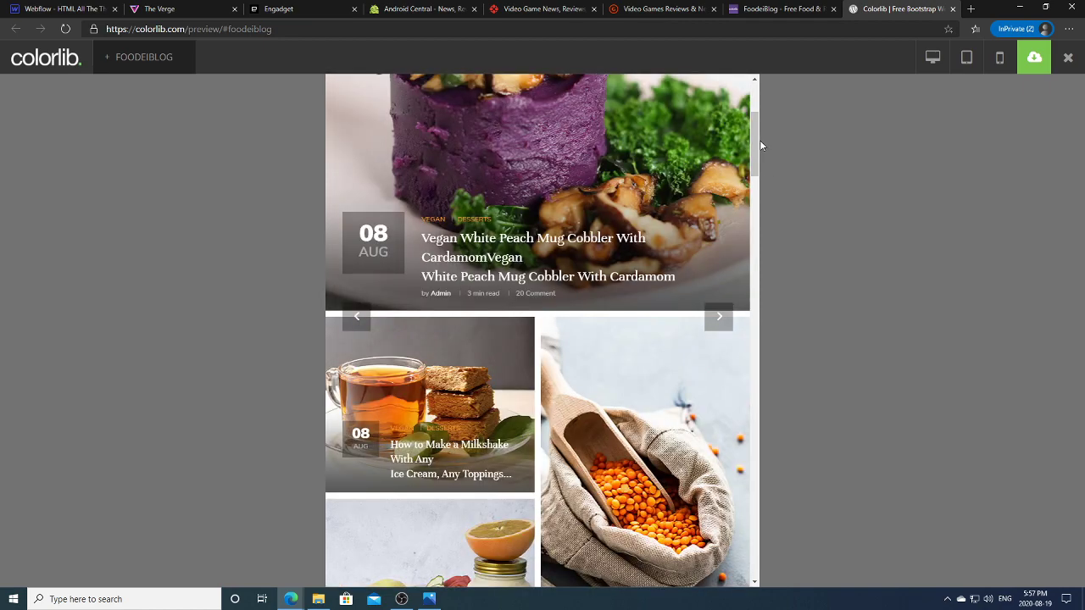
At desktop width, step the slider back and forward, then return to tablet width.
{"action": "left_click", "coordinate": [933, 57]}
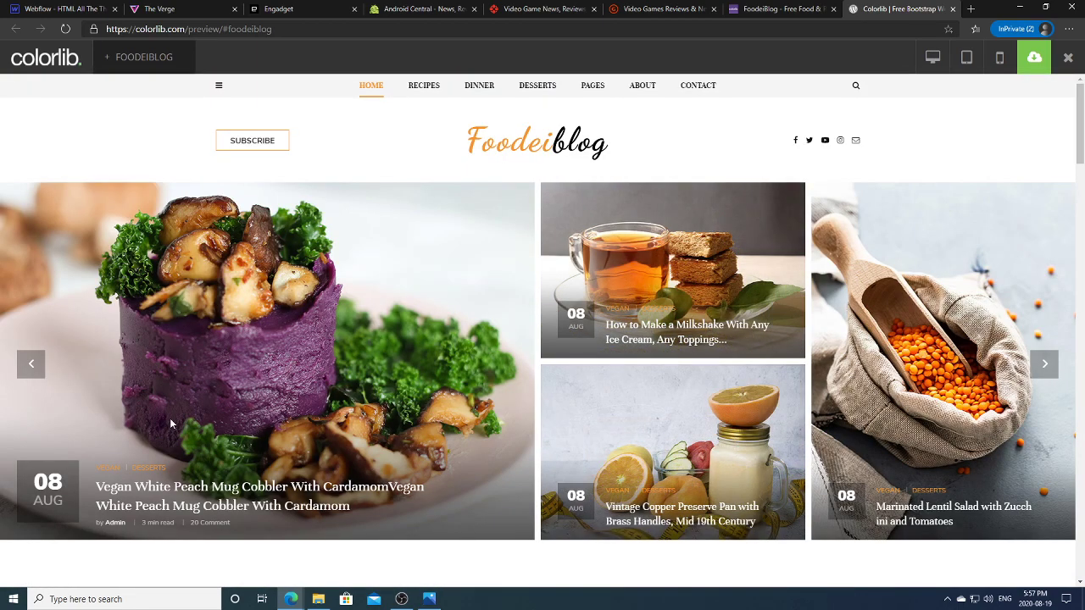
{"action": "left_click", "coordinate": [39, 373]}
{"action": "left_click", "coordinate": [1045, 364]}
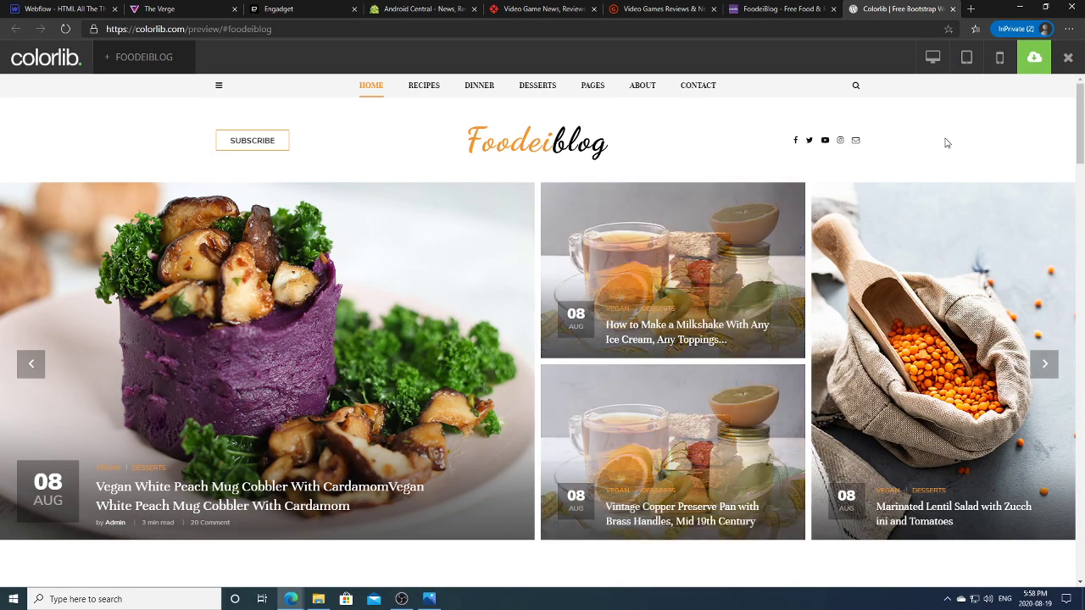
{"action": "left_click", "coordinate": [966, 57]}
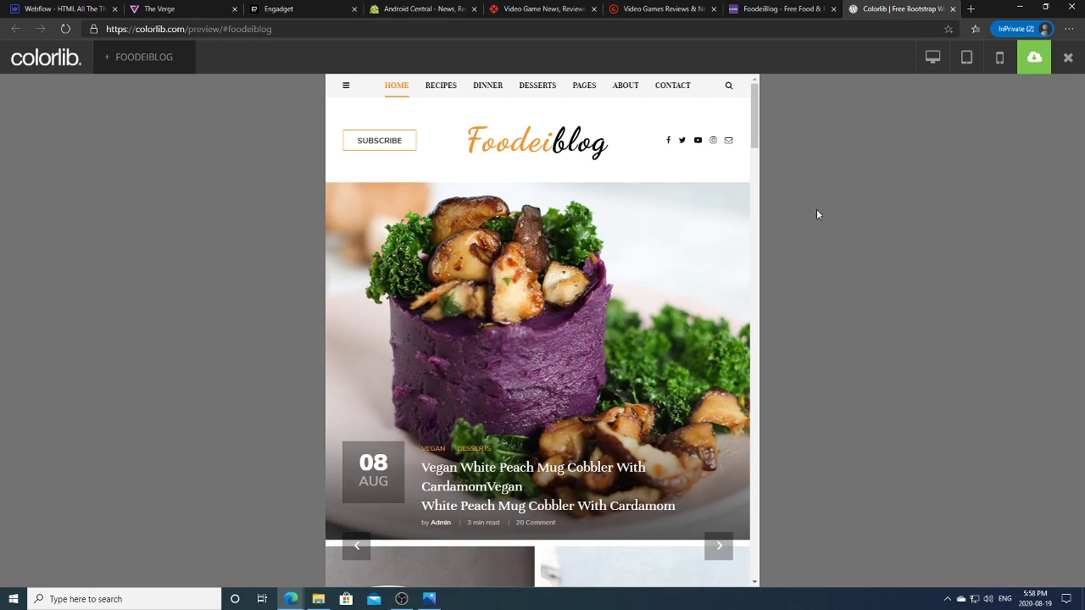
Show the FoodeiBlog demo at full desktop width and scroll back to the top.
{"action": "mouse_move", "coordinate": [754, 119]}
{"action": "left_mouse_down"}
{"action": "mouse_move", "coordinate": [753, 180]}
{"action": "mouse_move", "coordinate": [766, 123]}
{"action": "left_mouse_up"}
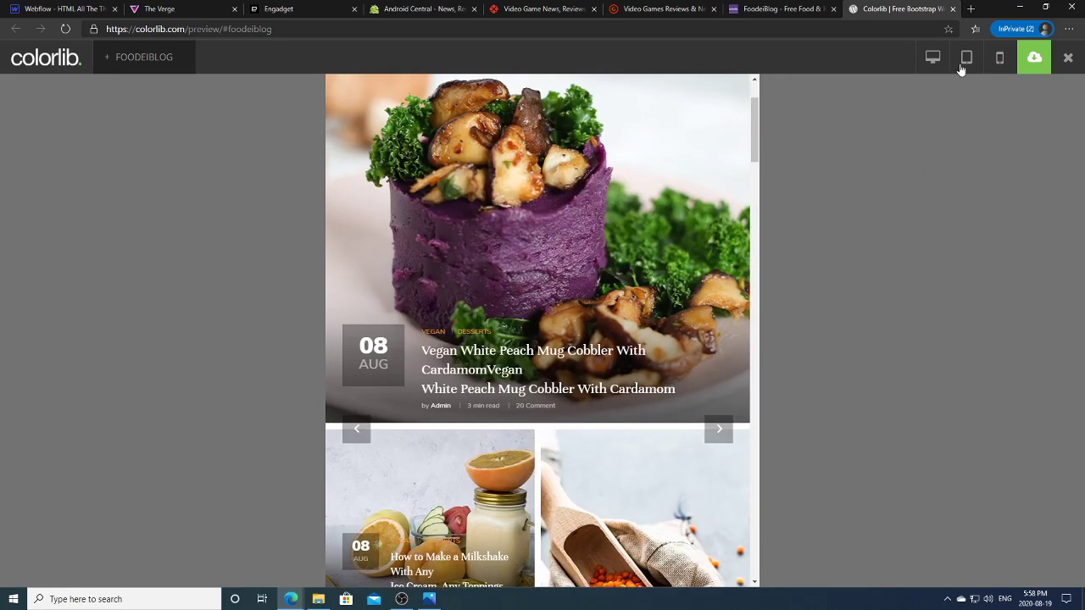
{"action": "left_click", "coordinate": [933, 57]}
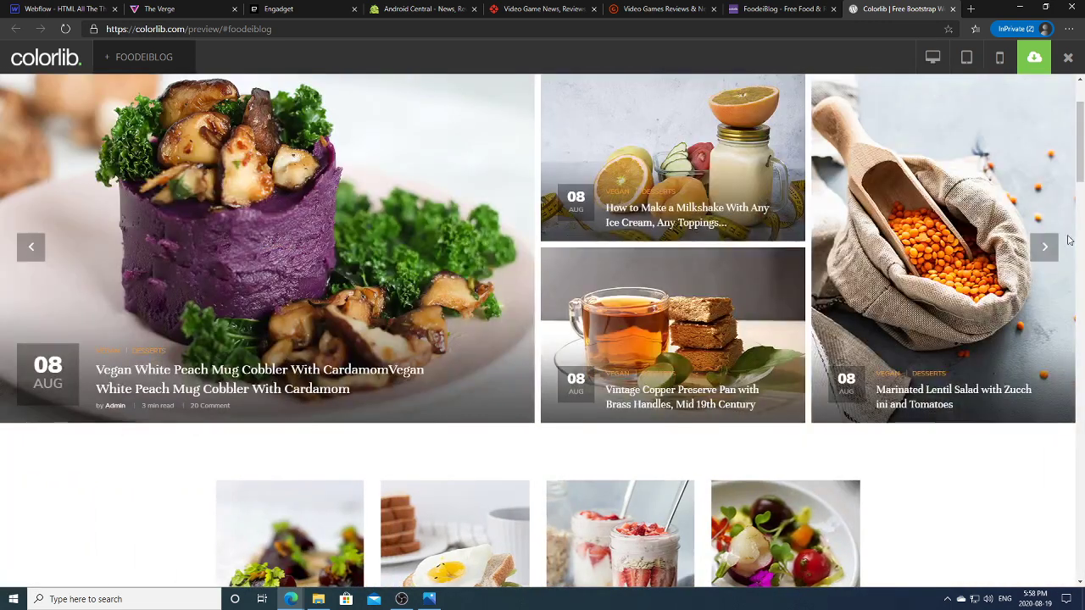
{"action": "scroll", "coordinate": [462, 337], "scroll_direction": "up", "scroll_amount": 1}
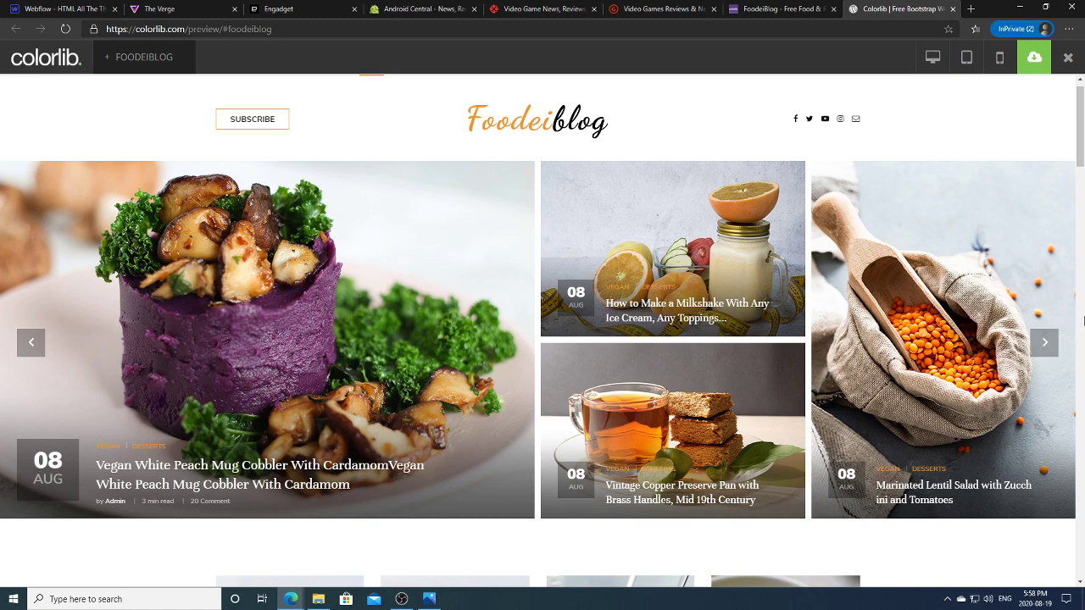
Preview the template at phone width, then return to the Webflow homepage design.
{"action": "left_click", "coordinate": [1000, 57]}
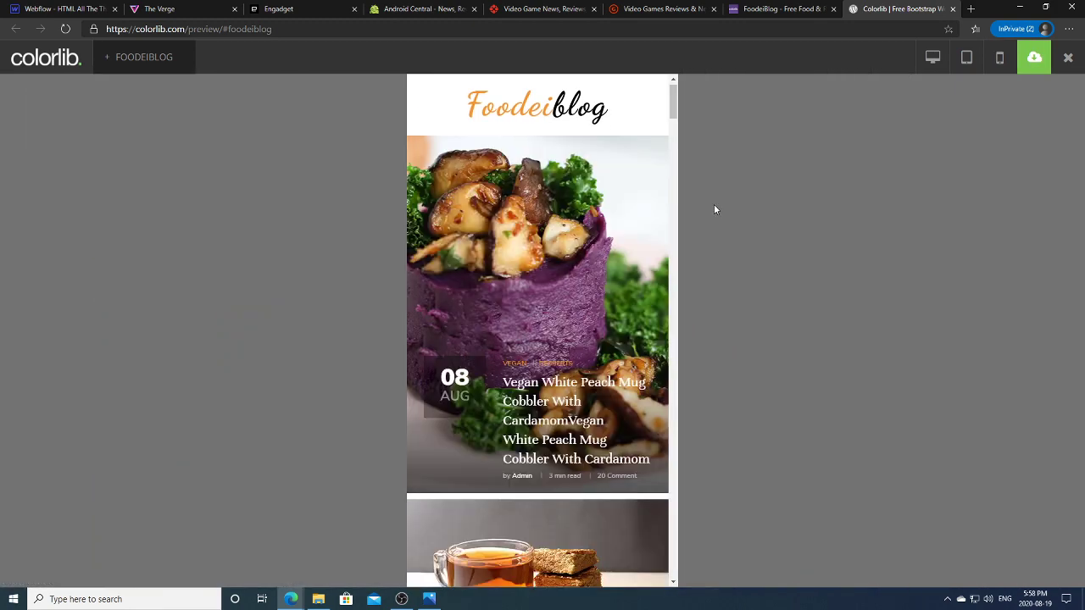
{"action": "mouse_move", "coordinate": [674, 104]}
{"action": "left_mouse_down"}
{"action": "mouse_move", "coordinate": [673, 150]}
{"action": "mouse_move", "coordinate": [680, 100]}
{"action": "left_mouse_up"}
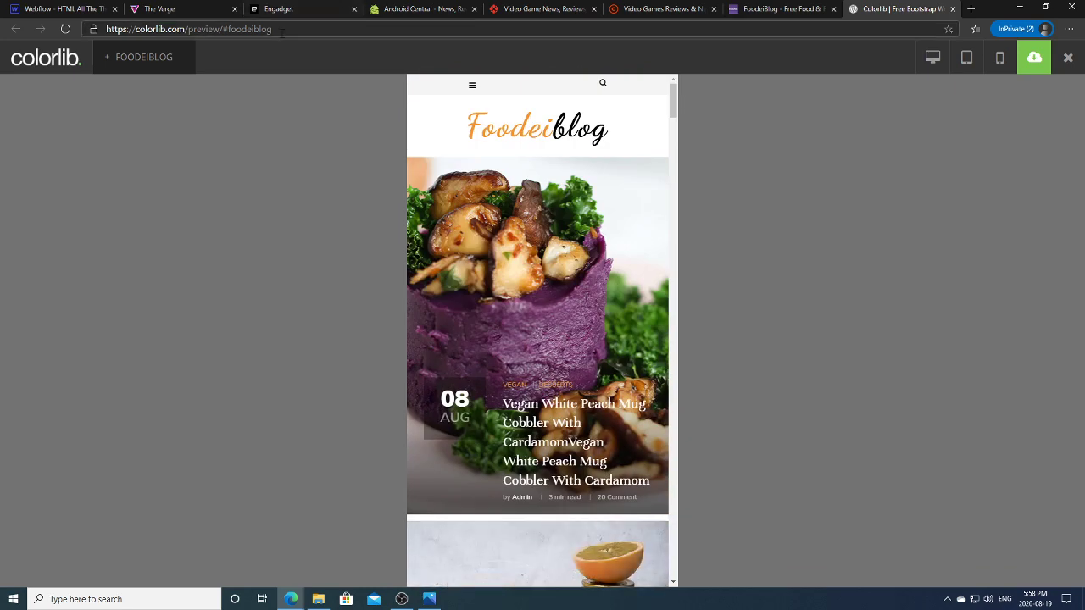
{"action": "left_click", "coordinate": [63, 9]}
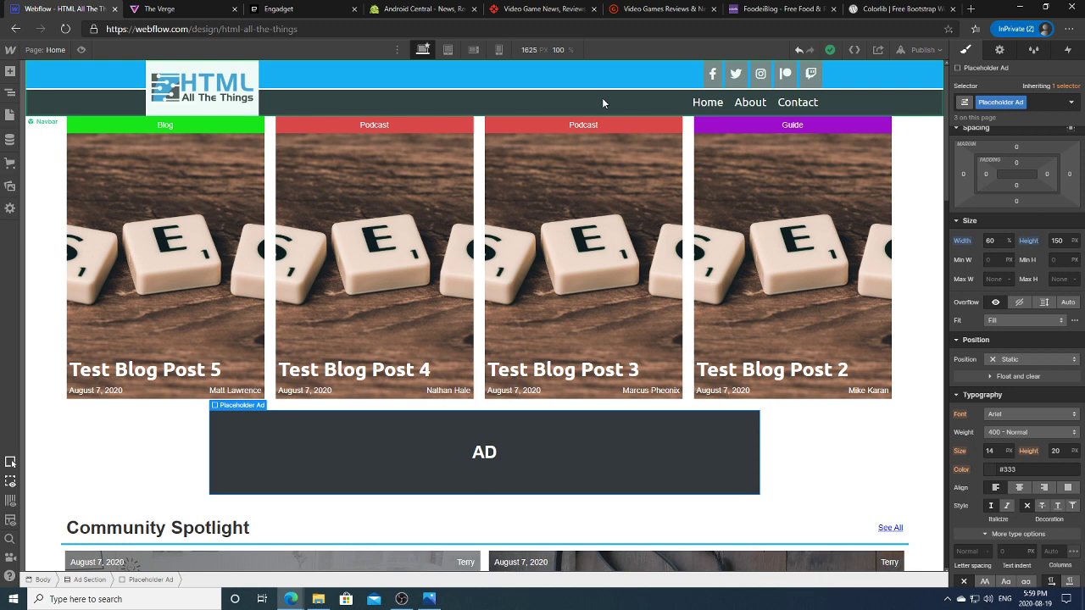
Select the Ad Section and Featured Four Section on the canvas, then return to the FoodeiBlog page.
{"action": "left_click", "coordinate": [862, 451]}
{"action": "left_click", "coordinate": [931, 388]}
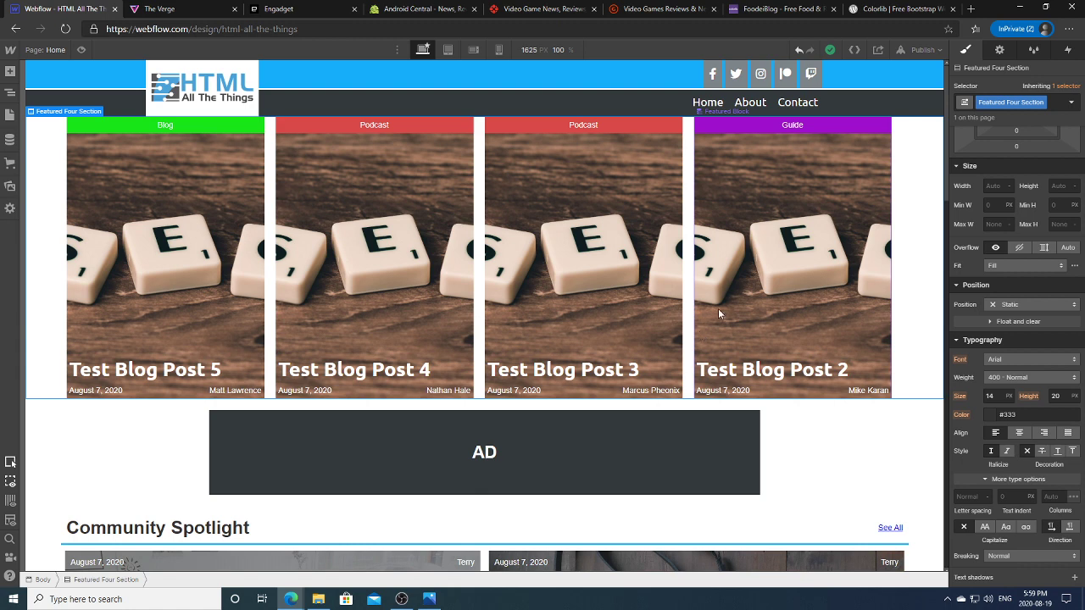
{"action": "left_click", "coordinate": [780, 8]}
{"action": "mouse_move", "coordinate": [789, 53]}
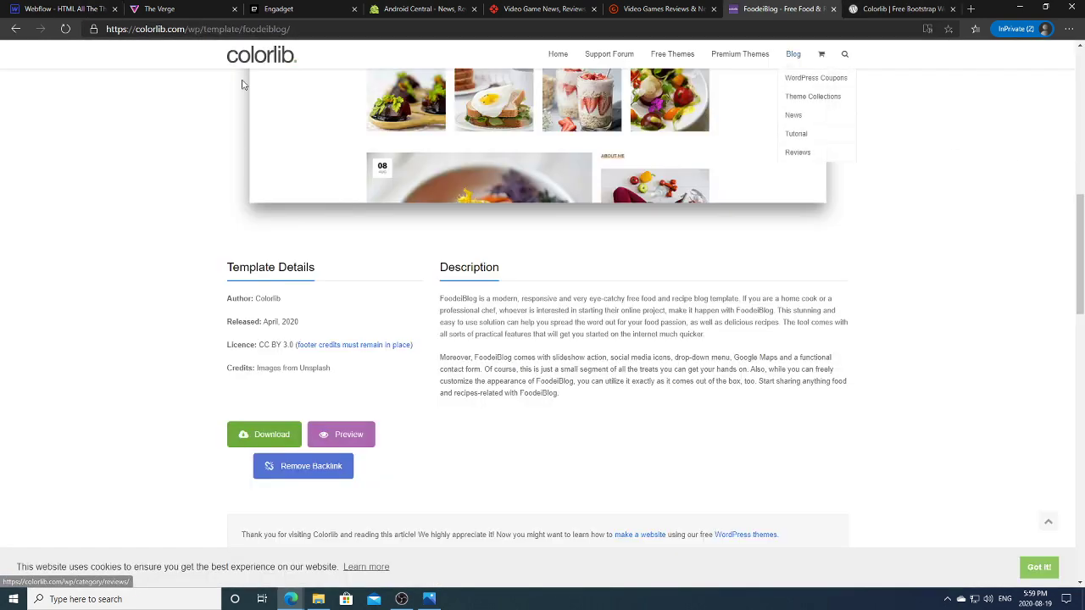
Return to the free blog templates list and open the Ionize fashion blogger template page.
{"action": "left_click", "coordinate": [15, 29]}
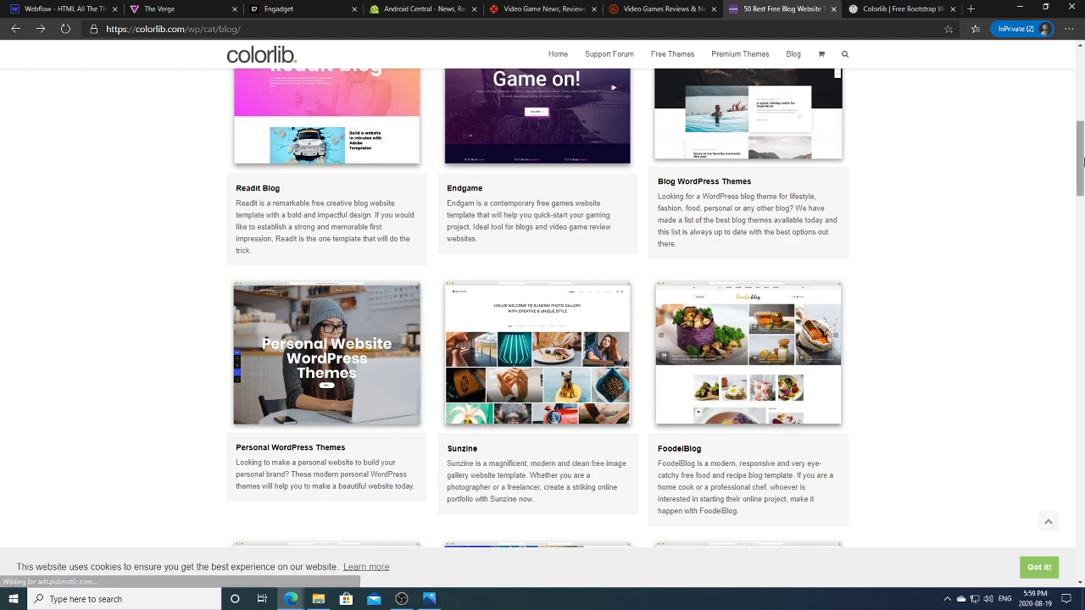
{"action": "left_click_drag", "start_coordinate": [1082, 161], "coordinate": [1082, 201]}
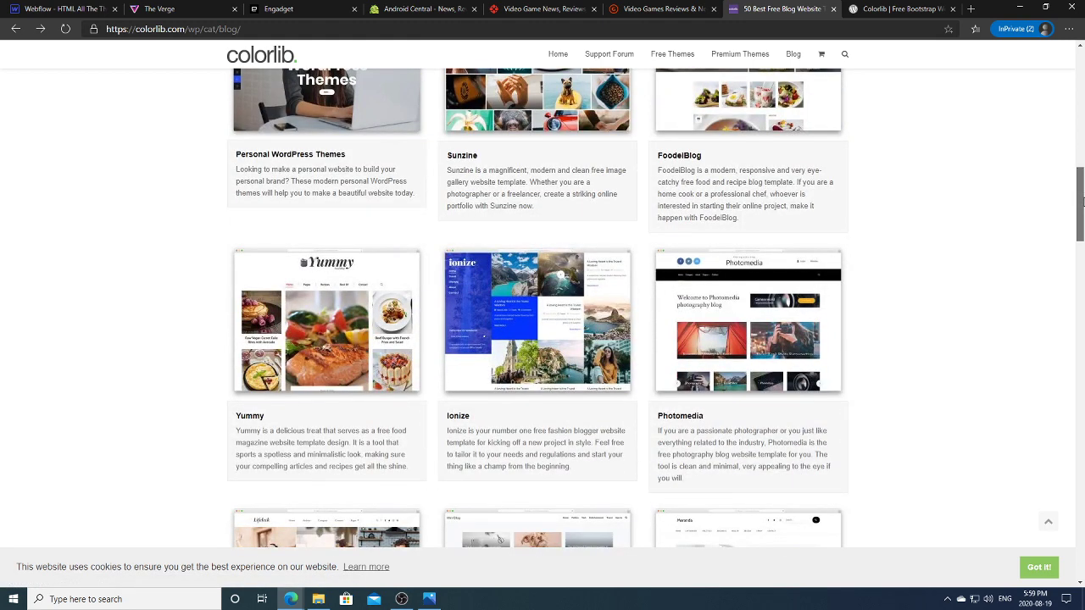
{"action": "left_click_drag", "start_coordinate": [1082, 201], "coordinate": [1082, 203]}
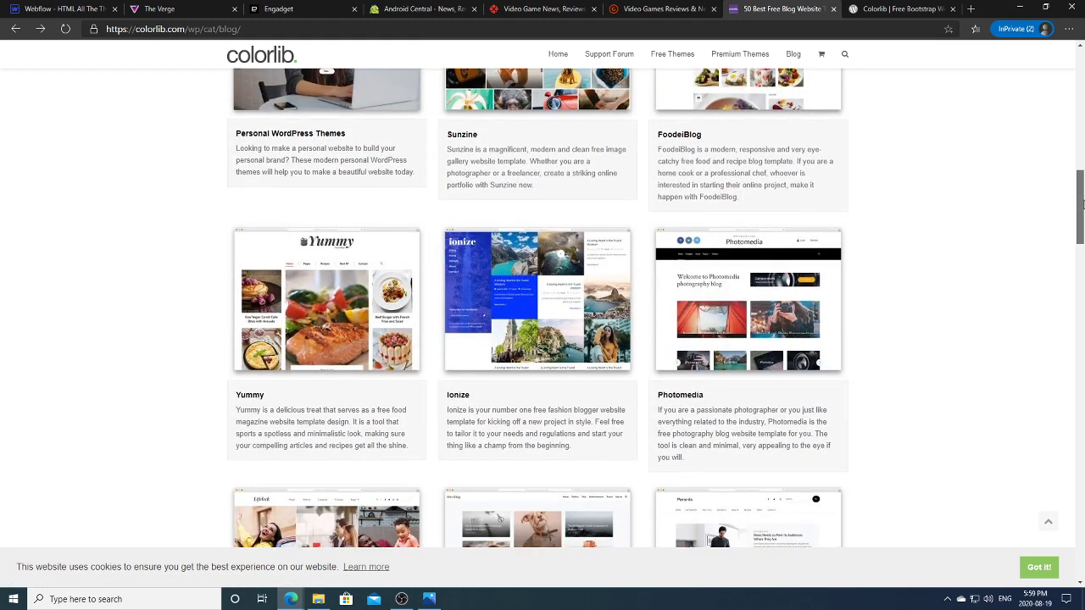
{"action": "left_click", "coordinate": [617, 324]}
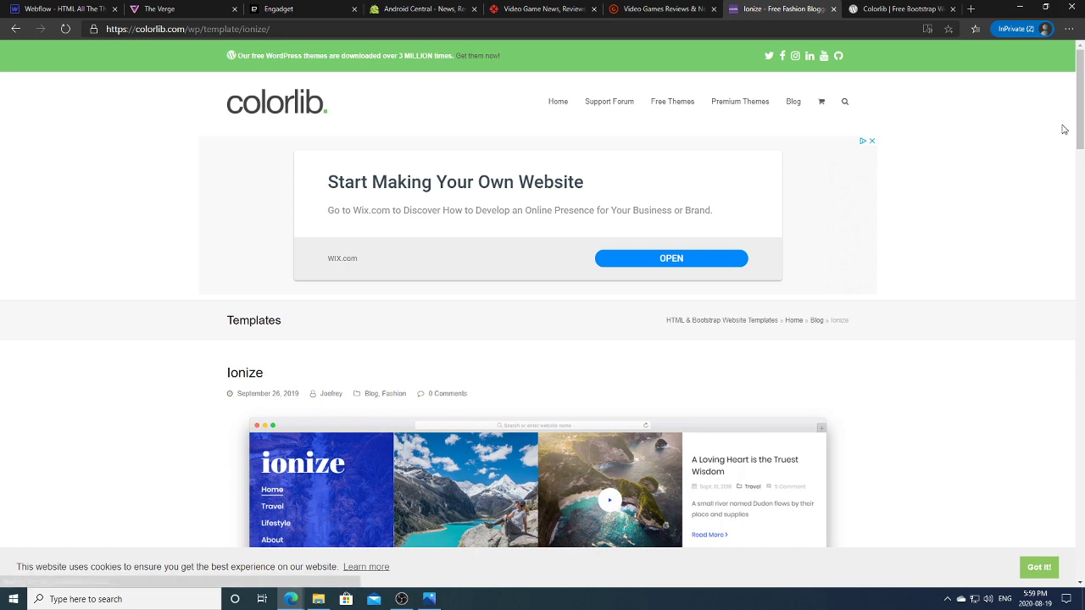
{"action": "left_click_drag", "start_coordinate": [1082, 108], "coordinate": [1082, 162]}
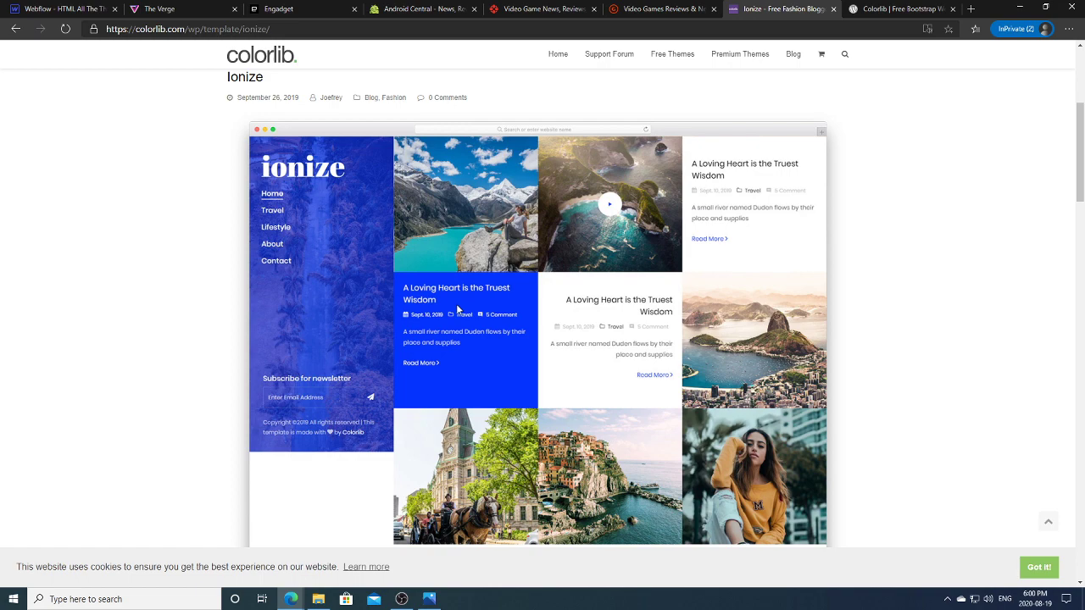
{"action": "left_click_drag", "start_coordinate": [1081, 143], "coordinate": [1081, 289]}
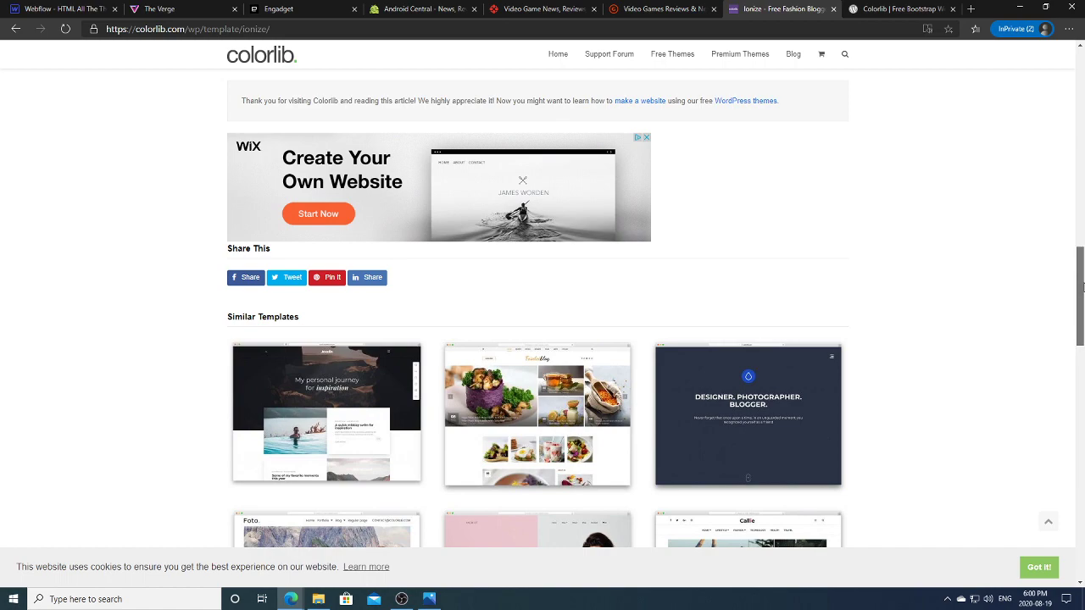
{"action": "left_click_drag", "start_coordinate": [1082, 288], "coordinate": [1073, 196]}
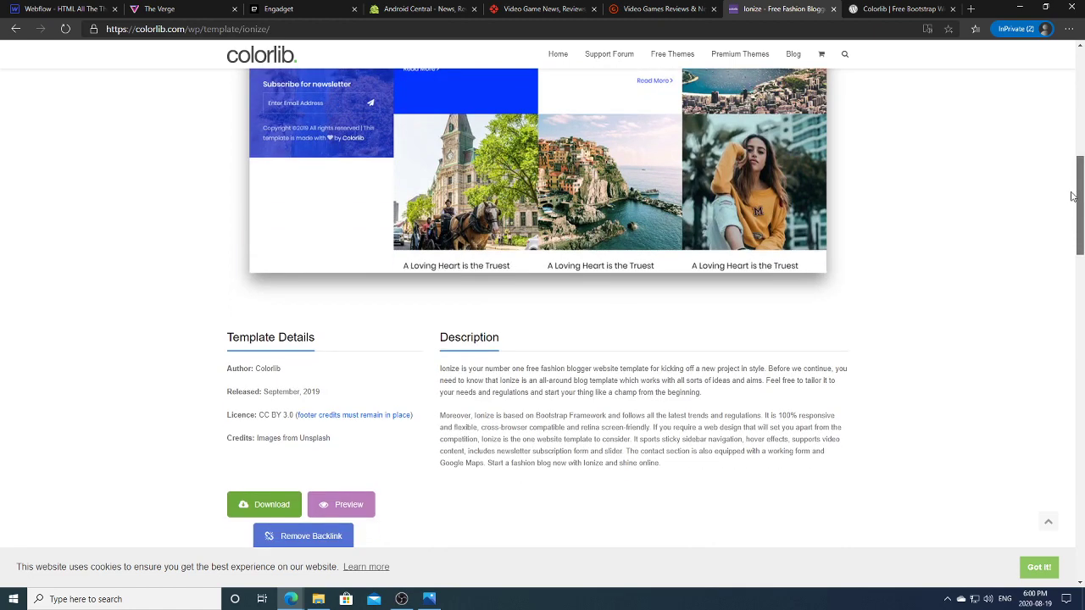
{"action": "left_click_drag", "start_coordinate": [1072, 197], "coordinate": [1077, 152]}
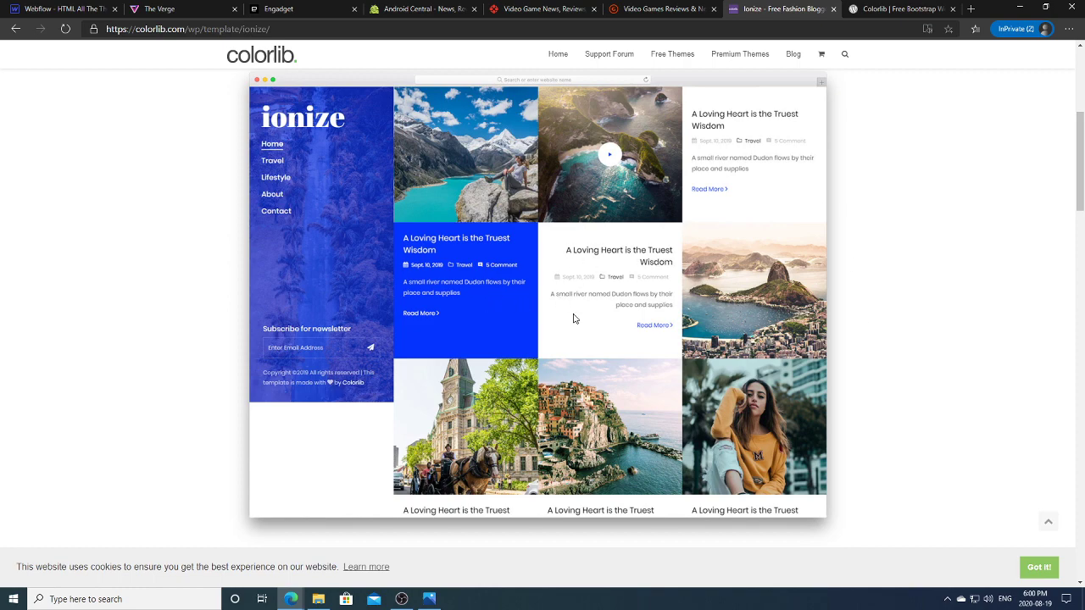
{"action": "left_click_drag", "start_coordinate": [1081, 178], "coordinate": [1081, 117]}
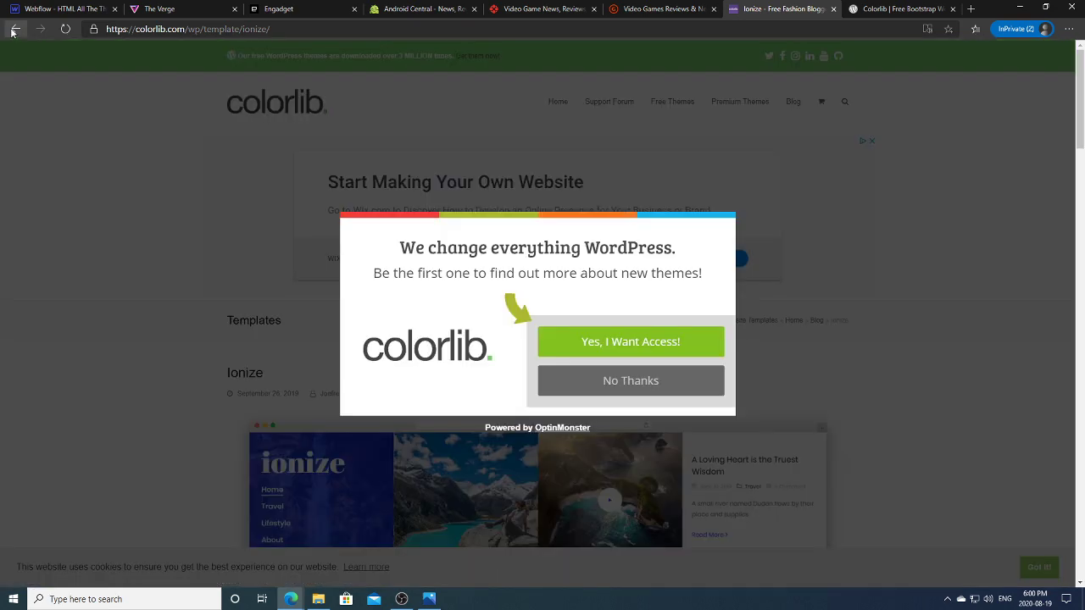
Return to the blog templates list, open the Yummy template page and launch its live preview.
{"action": "left_click", "coordinate": [15, 28]}
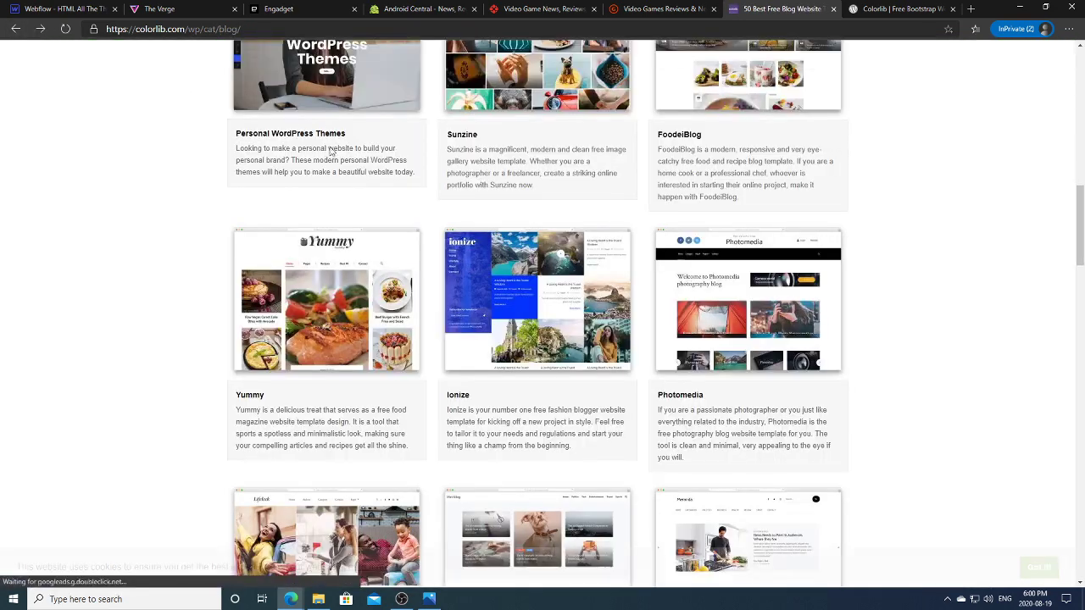
{"action": "left_click_drag", "start_coordinate": [1080, 212], "coordinate": [1080, 220]}
{"action": "left_click", "coordinate": [362, 210]}
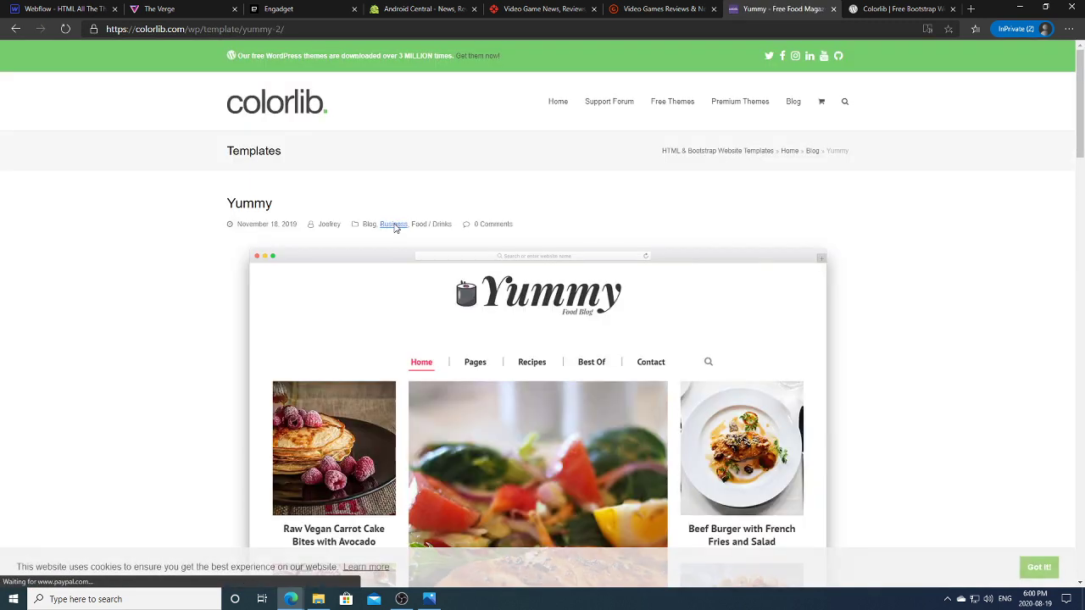
{"action": "left_click_drag", "start_coordinate": [1078, 155], "coordinate": [1082, 170]}
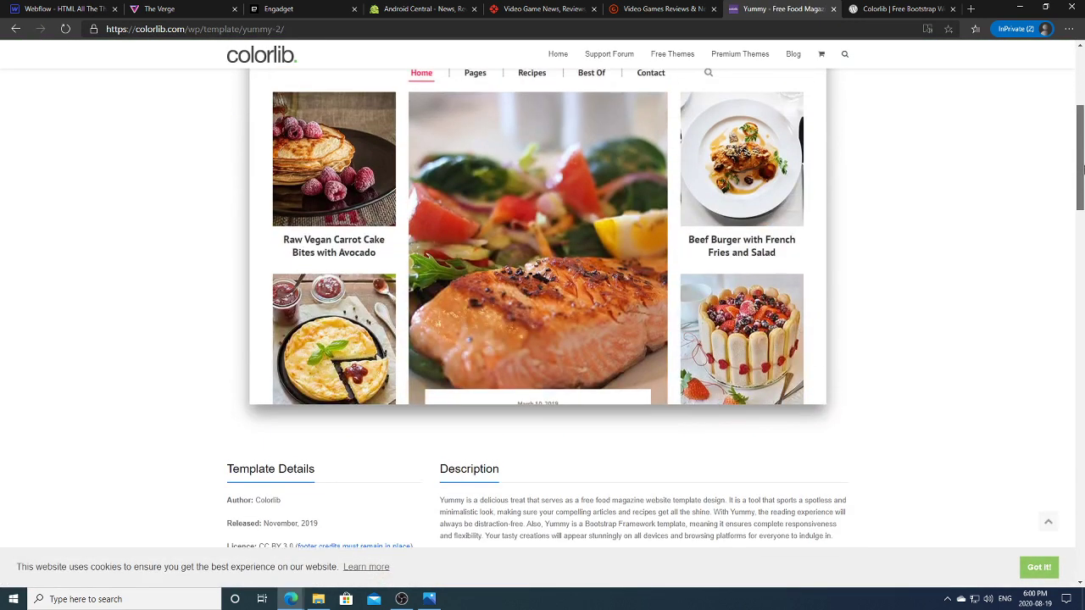
{"action": "scroll", "coordinate": [311, 332], "scroll_direction": "down", "scroll_amount": 3}
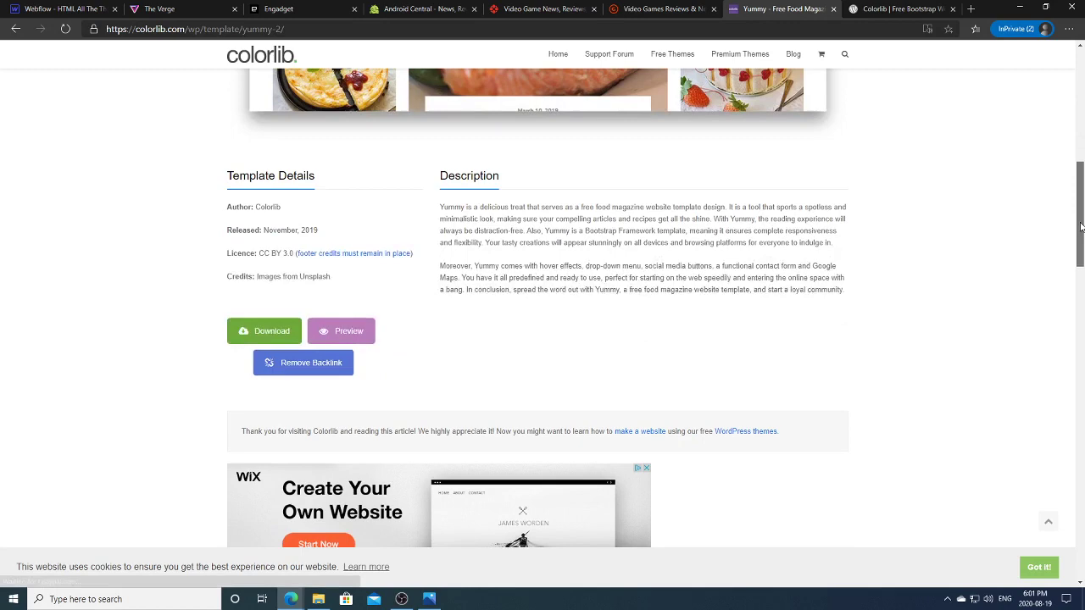
{"action": "left_click", "coordinate": [311, 332]}
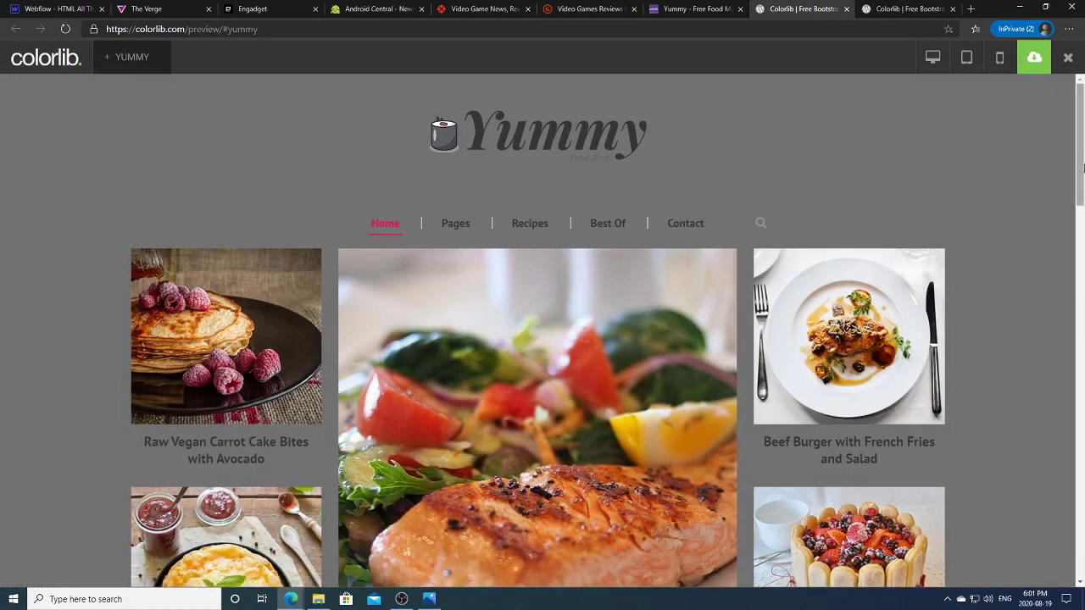
Scroll through the Yummy preview, briefly highlighting the Beef Burger with French Fries heading.
{"action": "left_click_drag", "start_coordinate": [1084, 170], "coordinate": [1083, 206]}
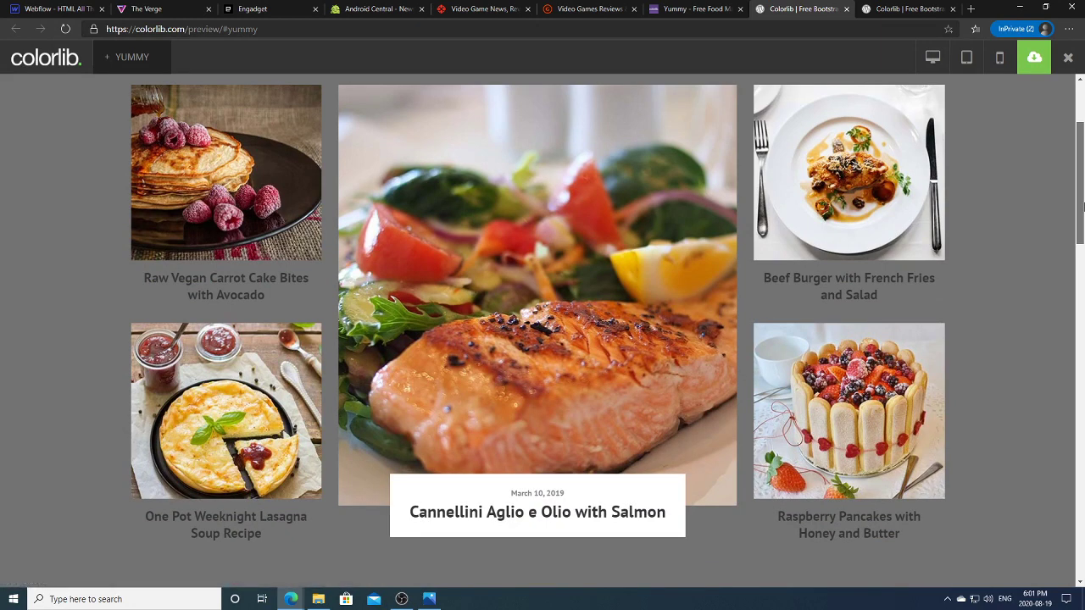
{"action": "left_click_drag", "start_coordinate": [1082, 206], "coordinate": [1083, 203]}
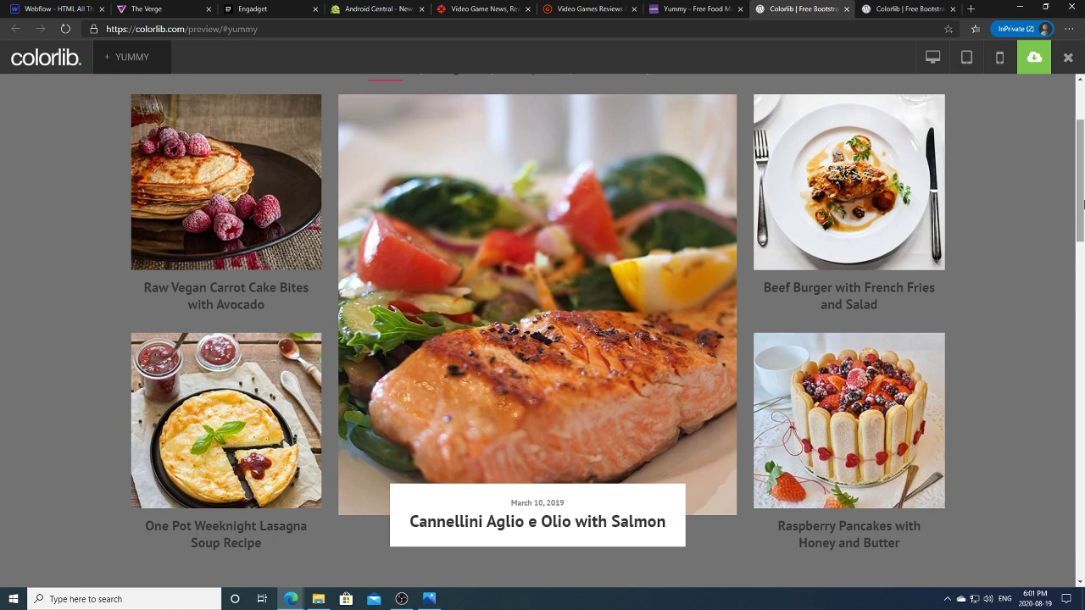
{"action": "left_click_drag", "start_coordinate": [908, 322], "coordinate": [925, 273]}
{"action": "left_click", "coordinate": [842, 245]}
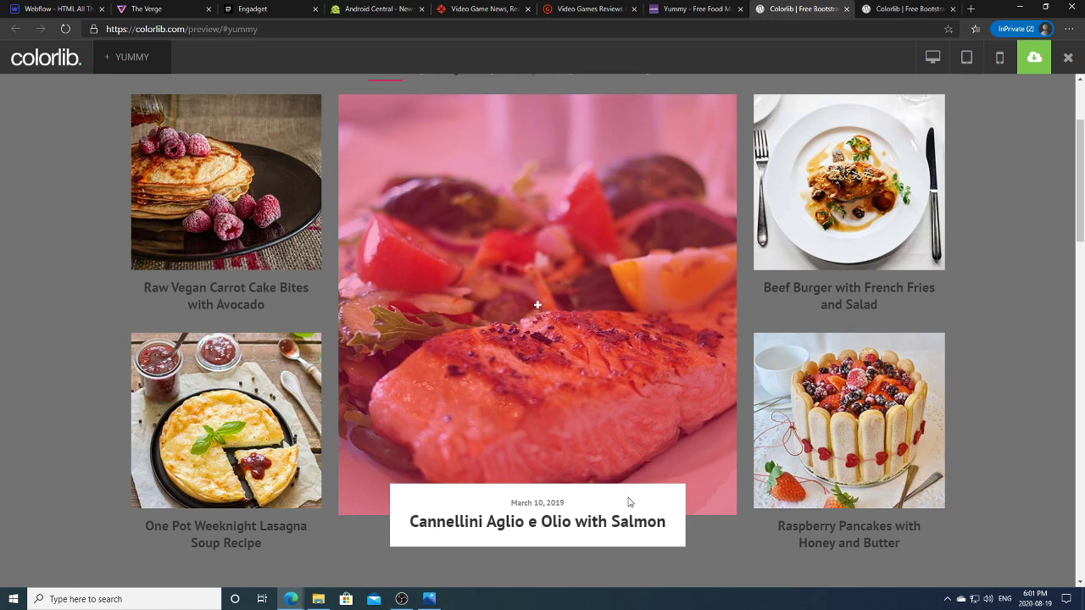
{"action": "left_click_drag", "start_coordinate": [1081, 184], "coordinate": [1082, 268]}
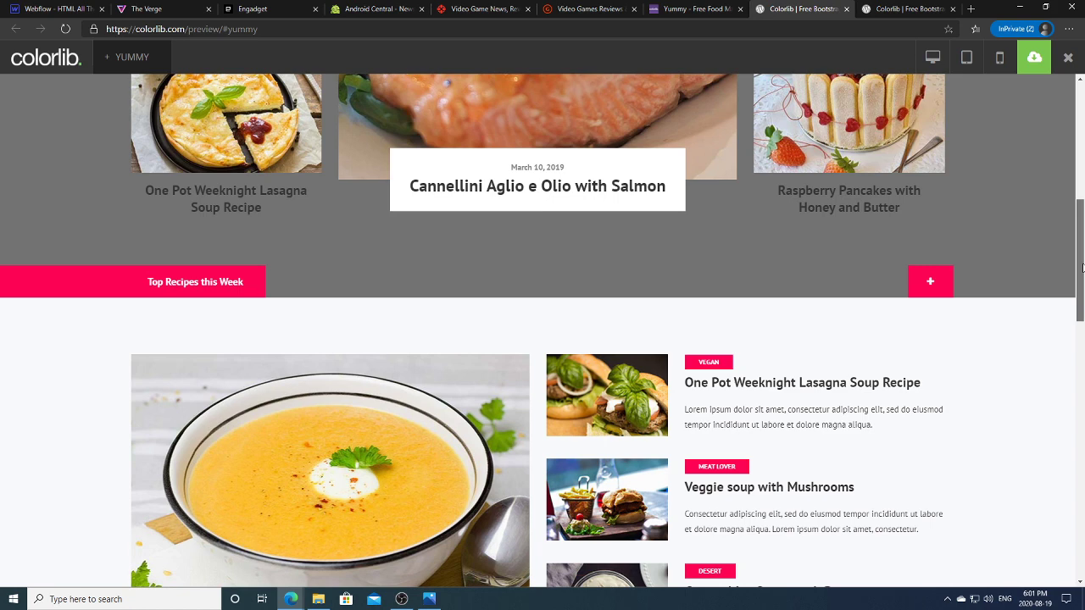
{"action": "scroll", "coordinate": [1083, 271], "scroll_direction": "down", "scroll_amount": 1}
{"action": "left_click_drag", "start_coordinate": [751, 313], "coordinate": [694, 312]}
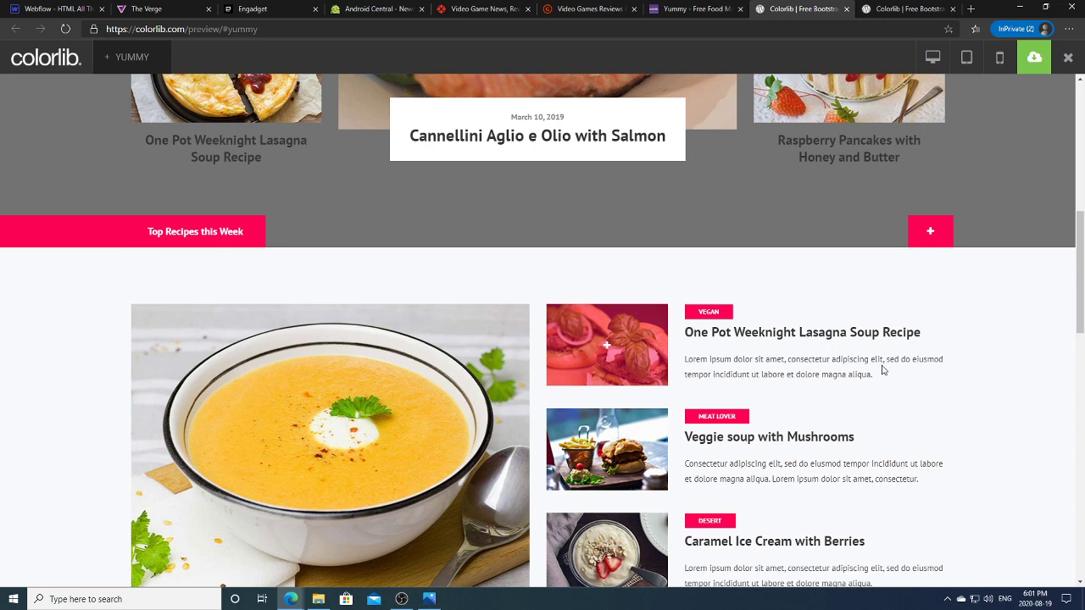
Glance at the Webflow homepage design and the FoodeiBlog preview, then come back to the Yummy preview.
{"action": "left_click", "coordinate": [53, 9]}
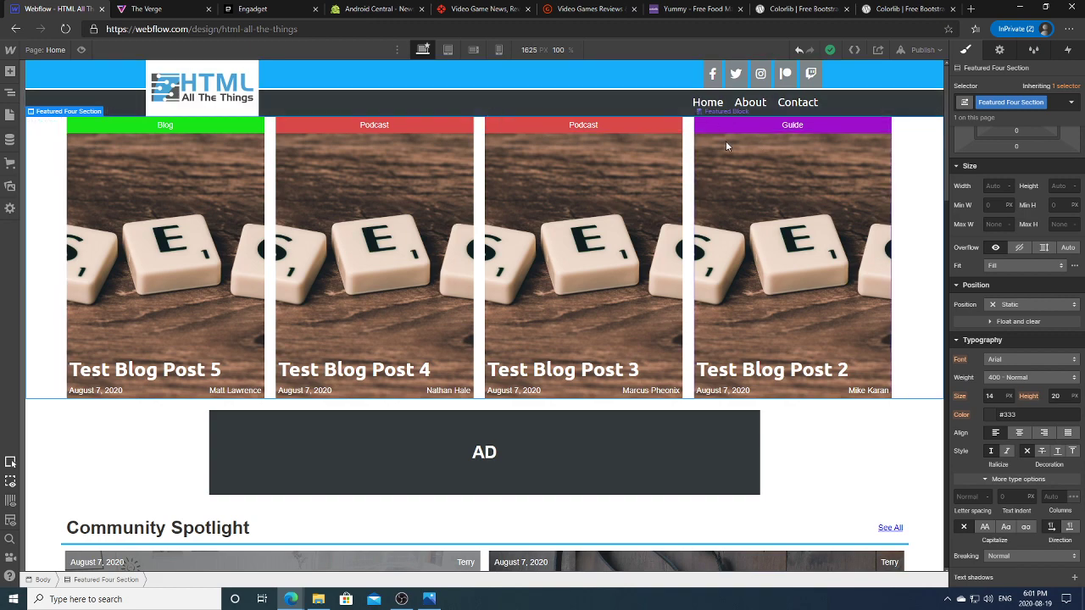
{"action": "left_click", "coordinate": [892, 8]}
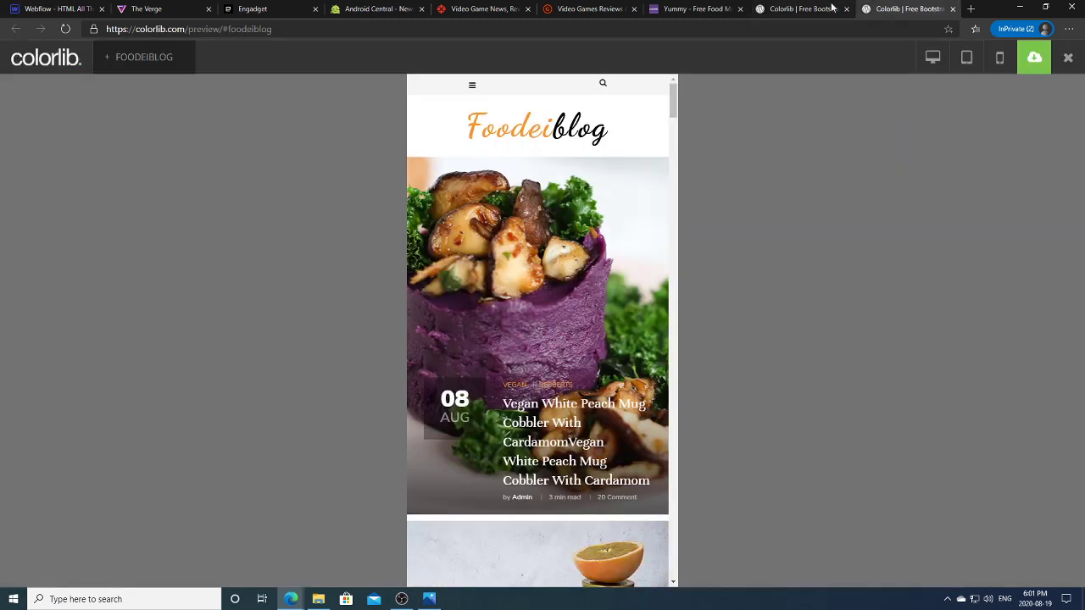
{"action": "left_click", "coordinate": [835, 8]}
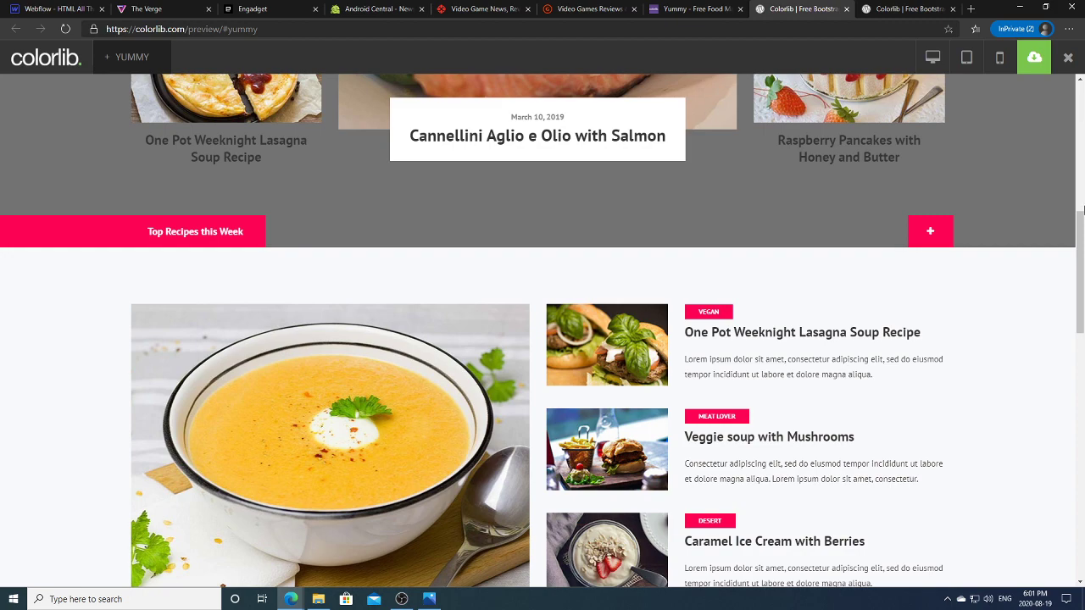
{"action": "left_click_drag", "start_coordinate": [1081, 222], "coordinate": [1081, 405]}
Try the Most popular, Vegetarian, Meat Lover and Gluten Free recipe filters, then return to the Yummy details page.
{"action": "left_click", "coordinate": [496, 204]}
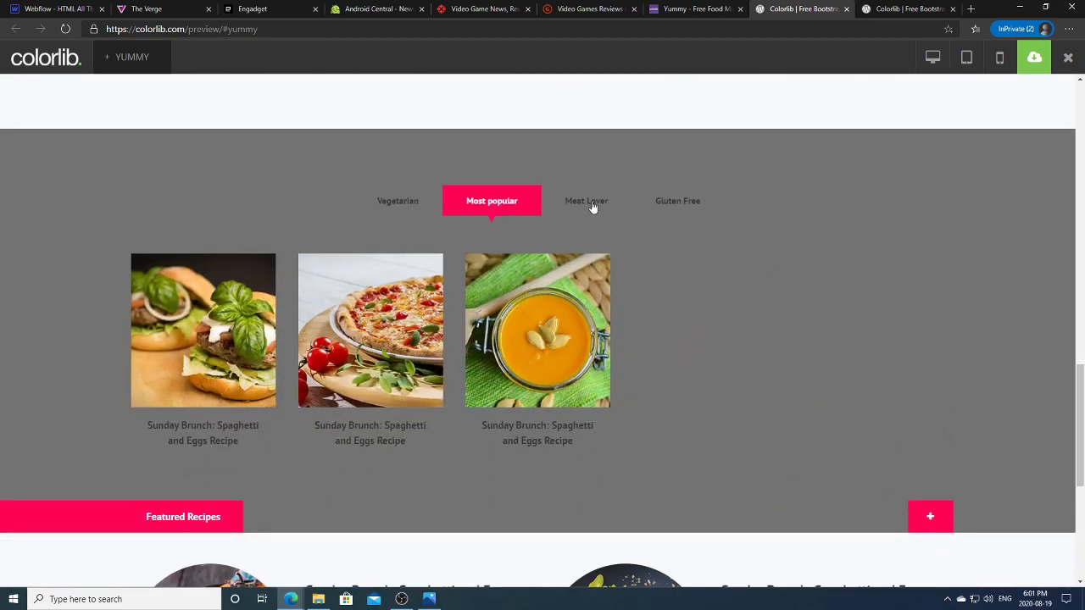
{"action": "left_click", "coordinate": [400, 204]}
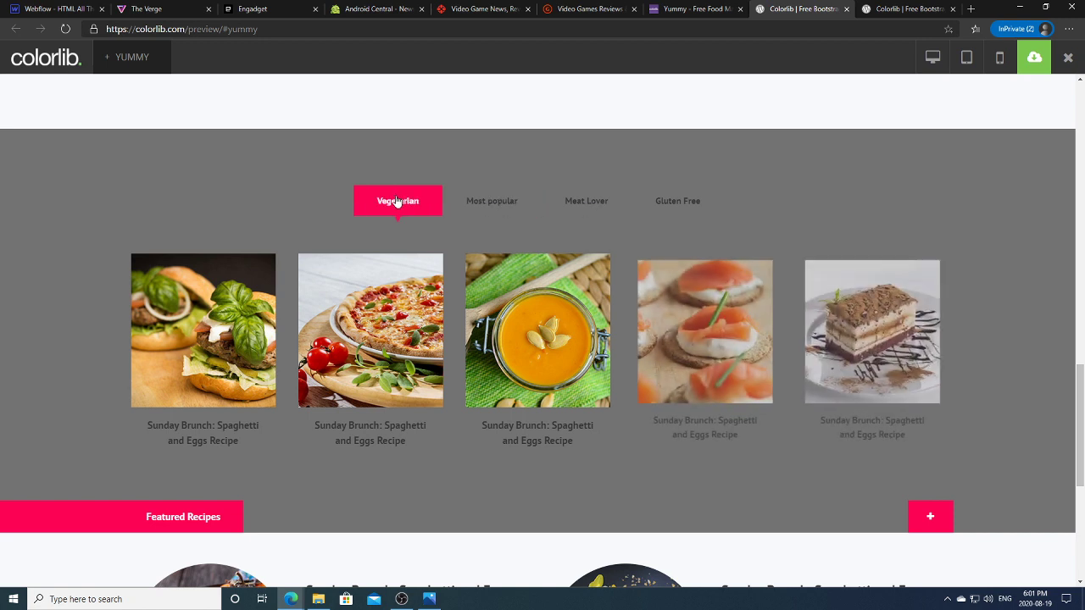
{"action": "left_click", "coordinate": [470, 206]}
{"action": "left_click", "coordinate": [559, 205]}
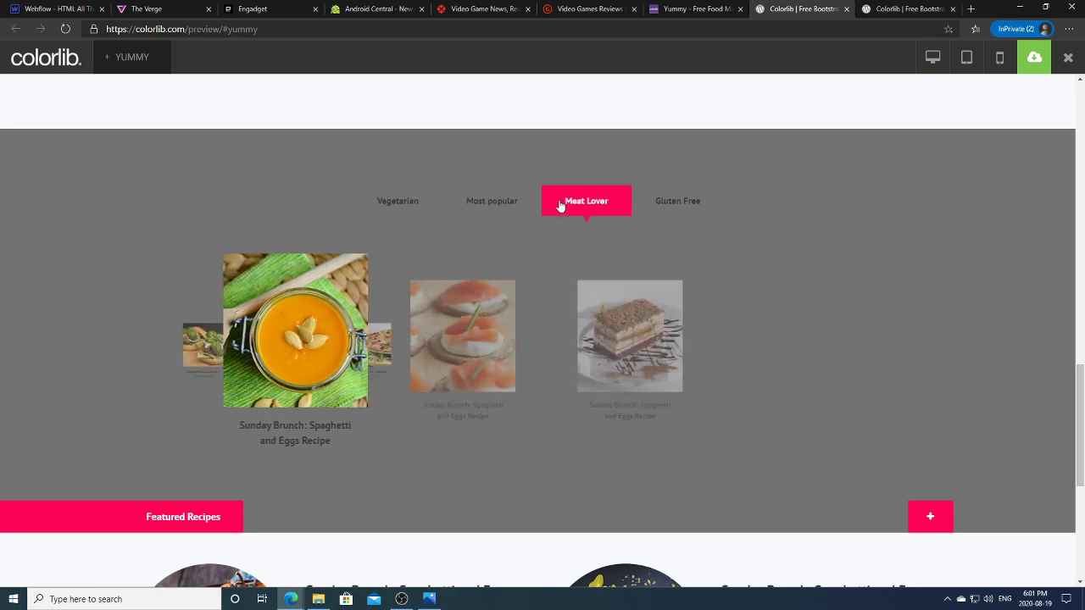
{"action": "left_click", "coordinate": [674, 208]}
{"action": "left_click", "coordinate": [494, 206]}
{"action": "left_click", "coordinate": [434, 207]}
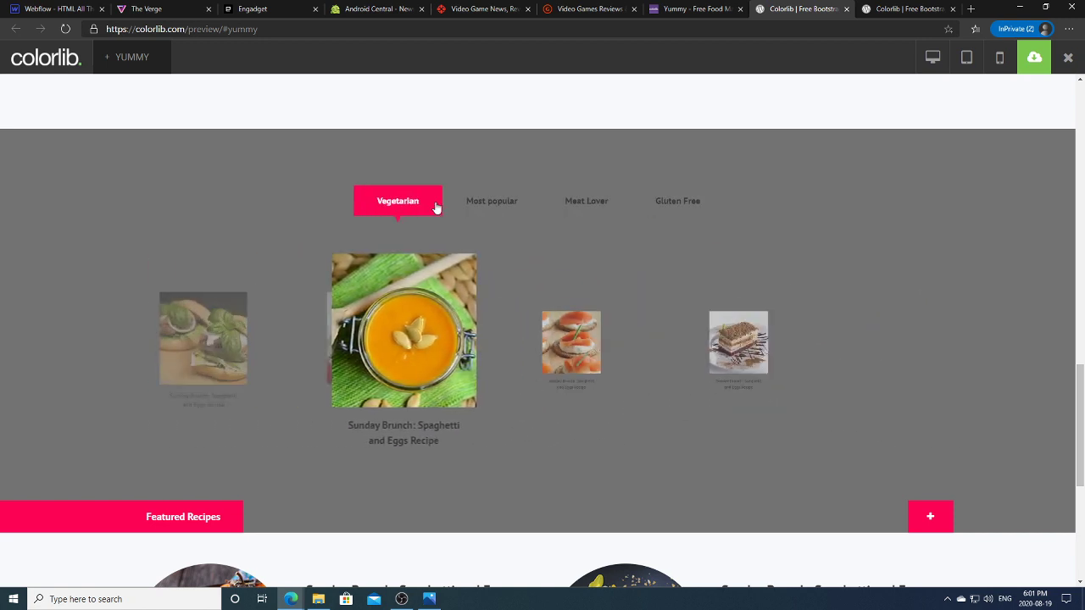
{"action": "left_click_drag", "start_coordinate": [1081, 376], "coordinate": [1083, 176]}
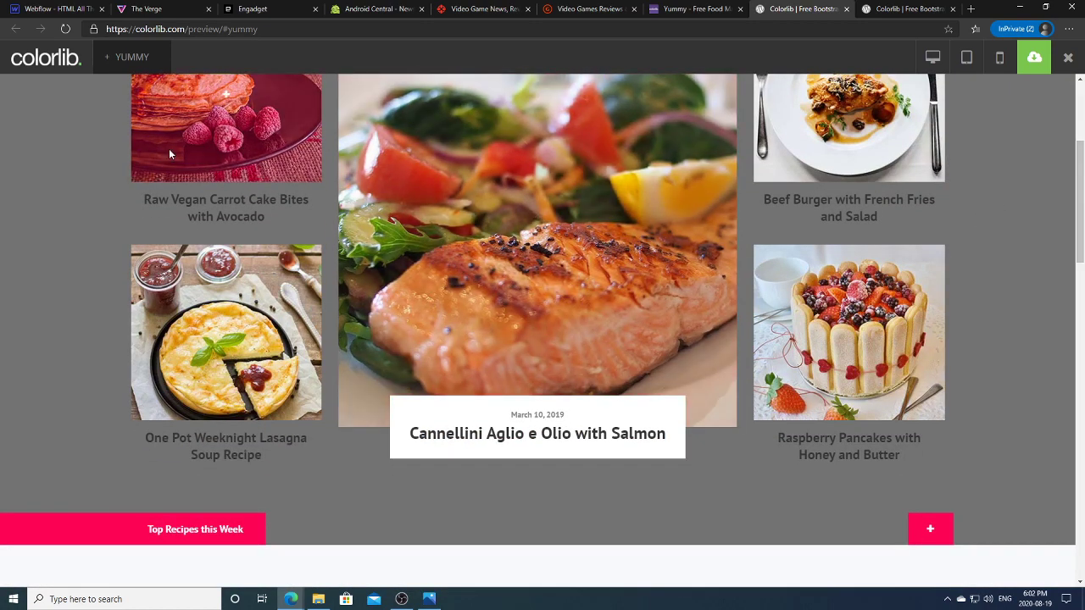
{"action": "left_click", "coordinate": [681, 9]}
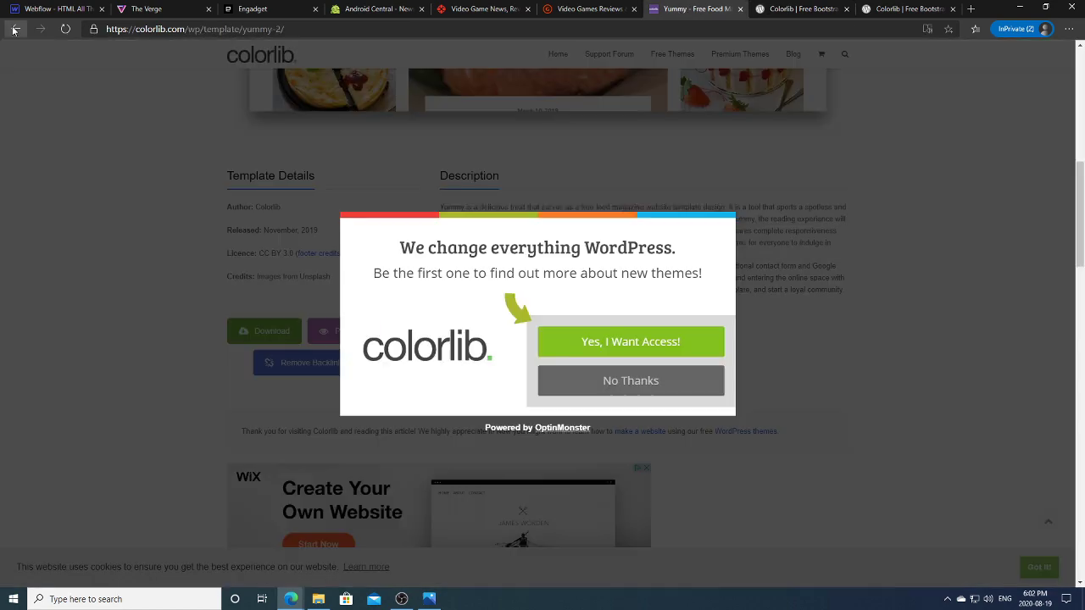
Go back to the blog templates list and look over the Photomedia template page.
{"action": "left_click", "coordinate": [15, 28]}
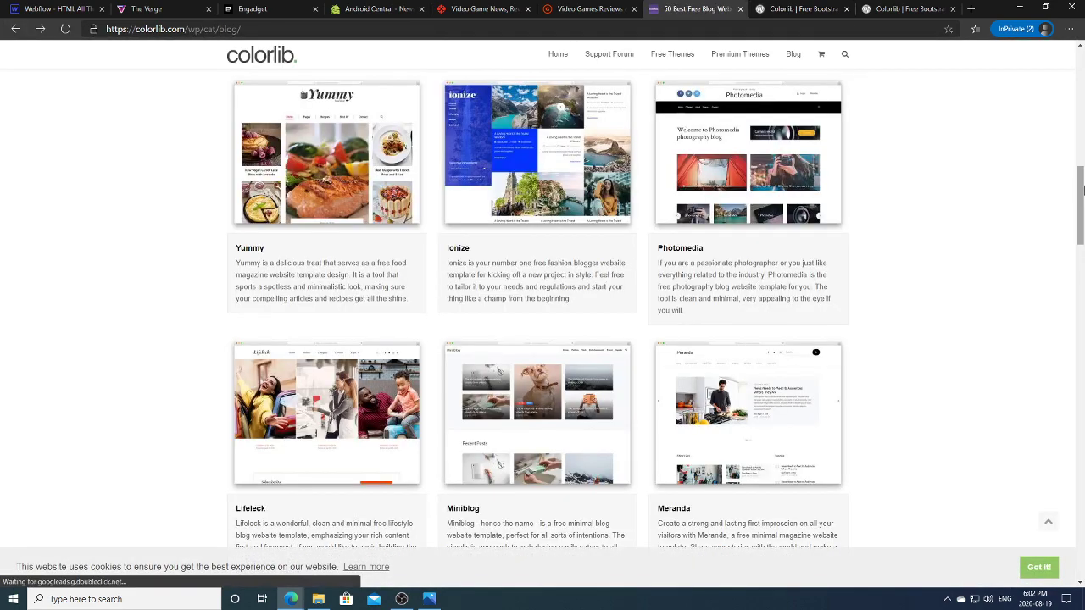
{"action": "left_click", "coordinate": [766, 173]}
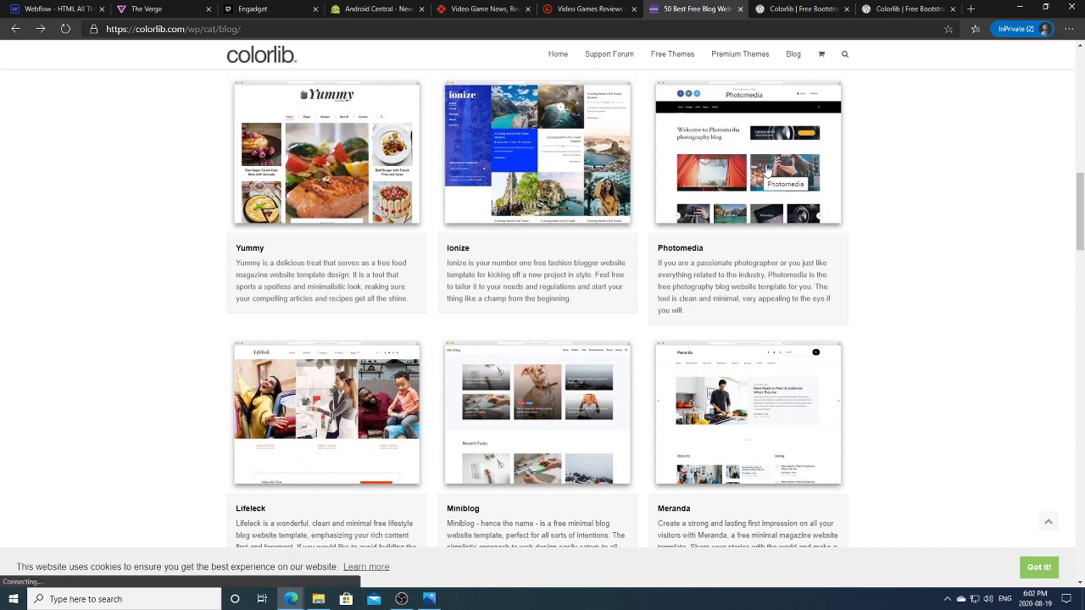
{"action": "scroll", "coordinate": [661, 255], "scroll_direction": "down", "scroll_amount": 2}
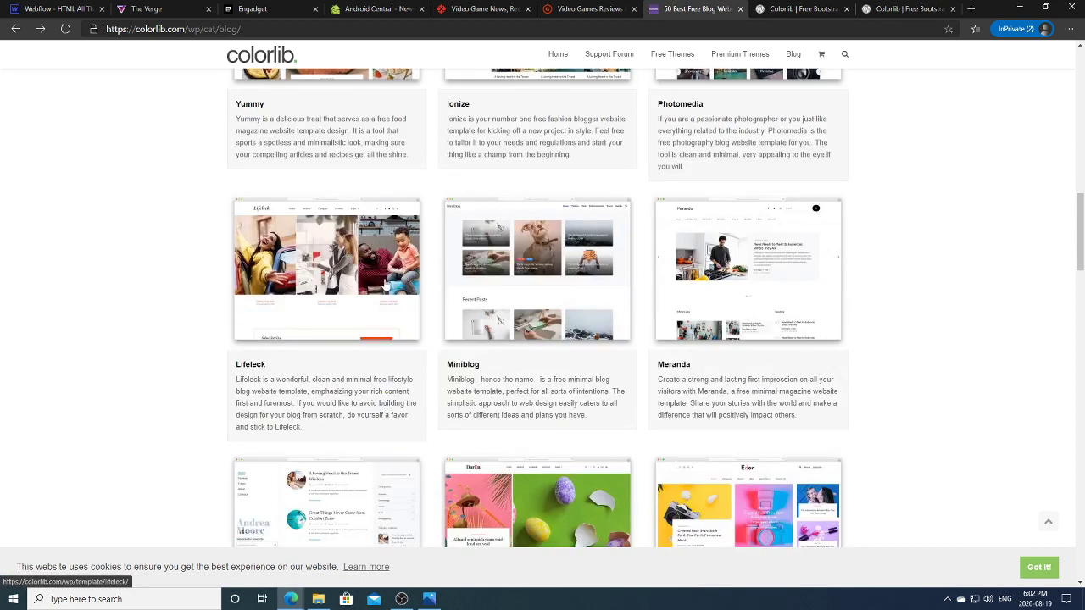
{"action": "left_click_drag", "start_coordinate": [1081, 254], "coordinate": [1082, 316]}
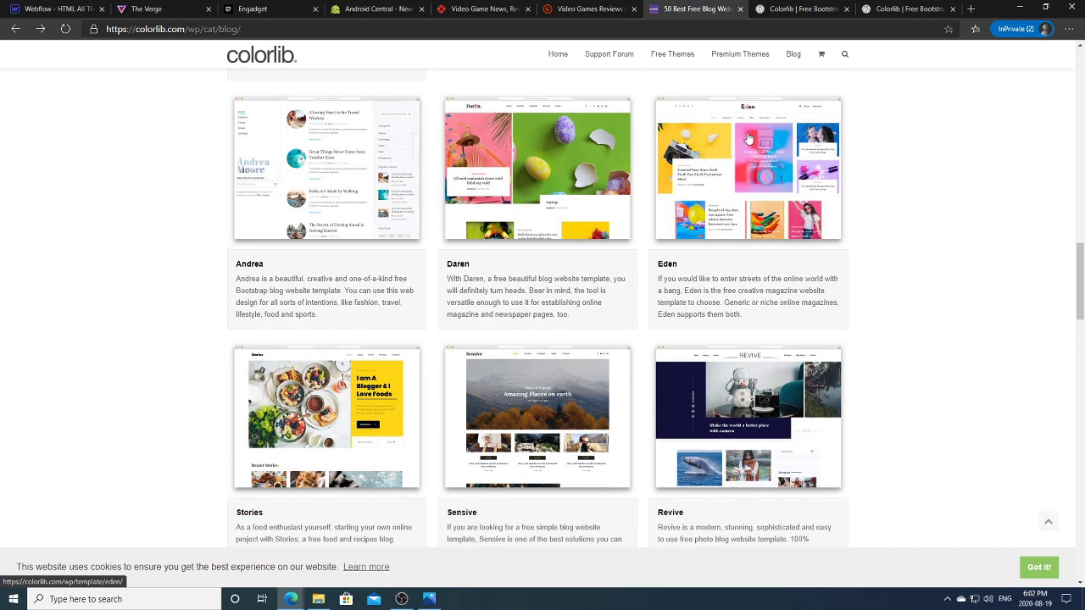
Open the Eden template page, scroll through it, and return to the blog templates list.
{"action": "left_click", "coordinate": [736, 173]}
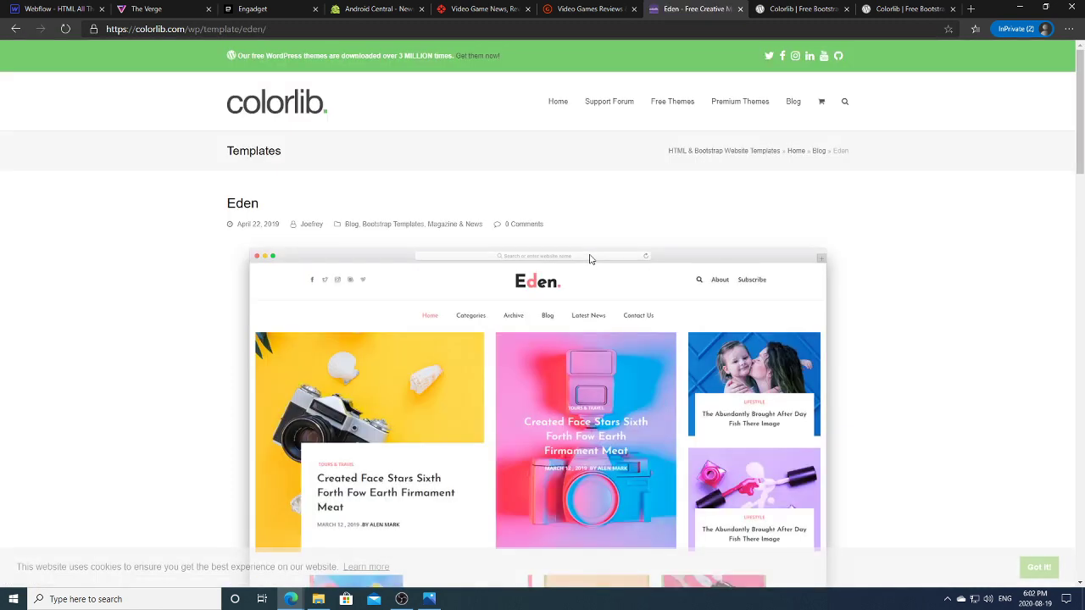
{"action": "scroll", "coordinate": [381, 448], "scroll_direction": "down", "scroll_amount": 2}
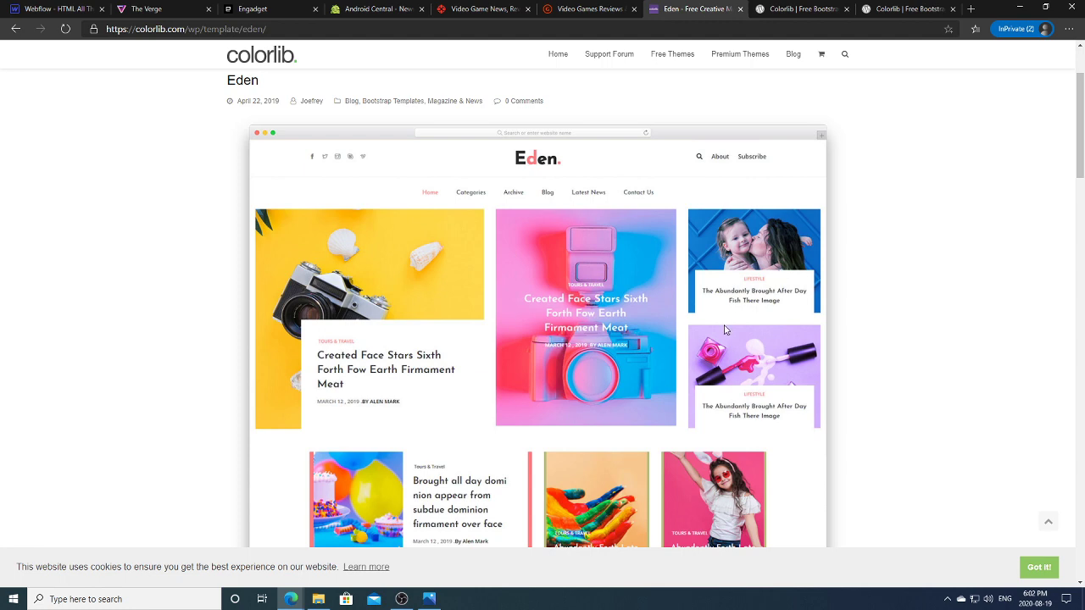
{"action": "left_click_drag", "start_coordinate": [1081, 153], "coordinate": [1082, 276]}
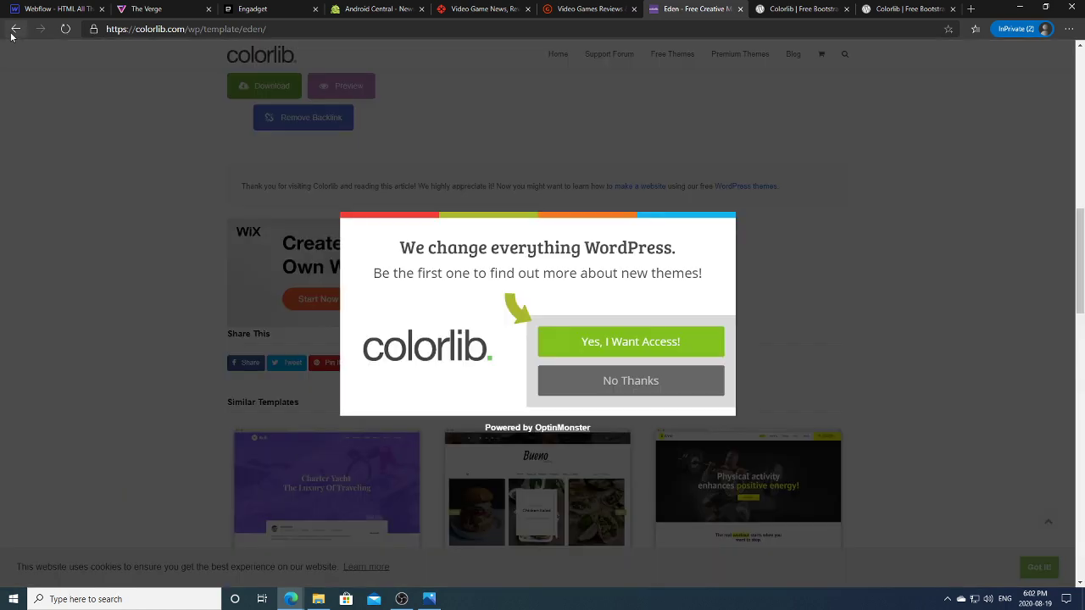
{"action": "left_click", "coordinate": [15, 28]}
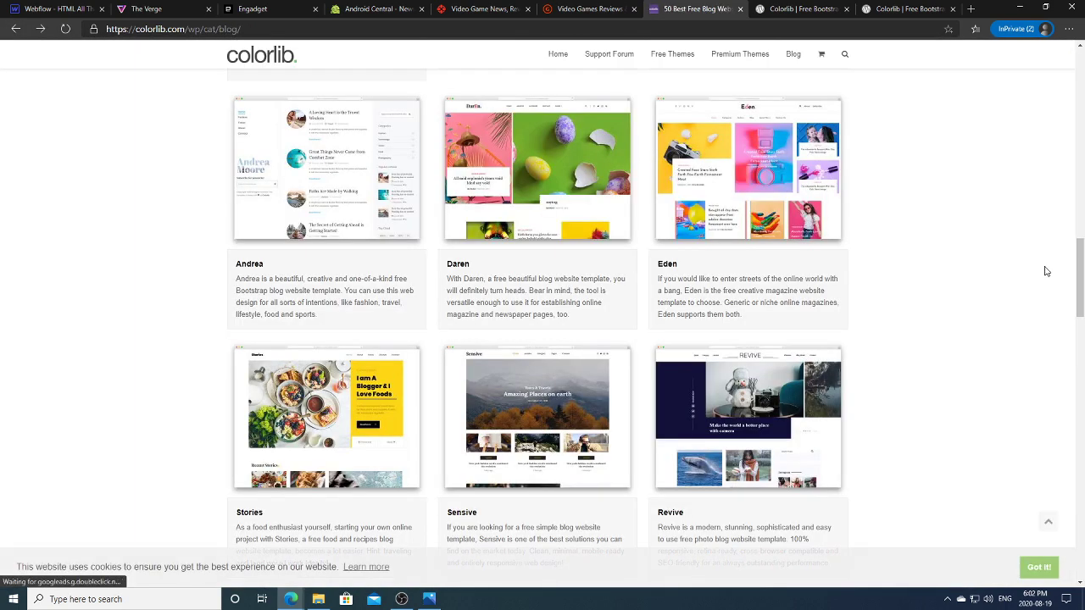
Open the VideoMag video magazine template from the blog list, then return and scroll up to Yummy.
{"action": "left_click_drag", "start_coordinate": [1081, 284], "coordinate": [1080, 326]}
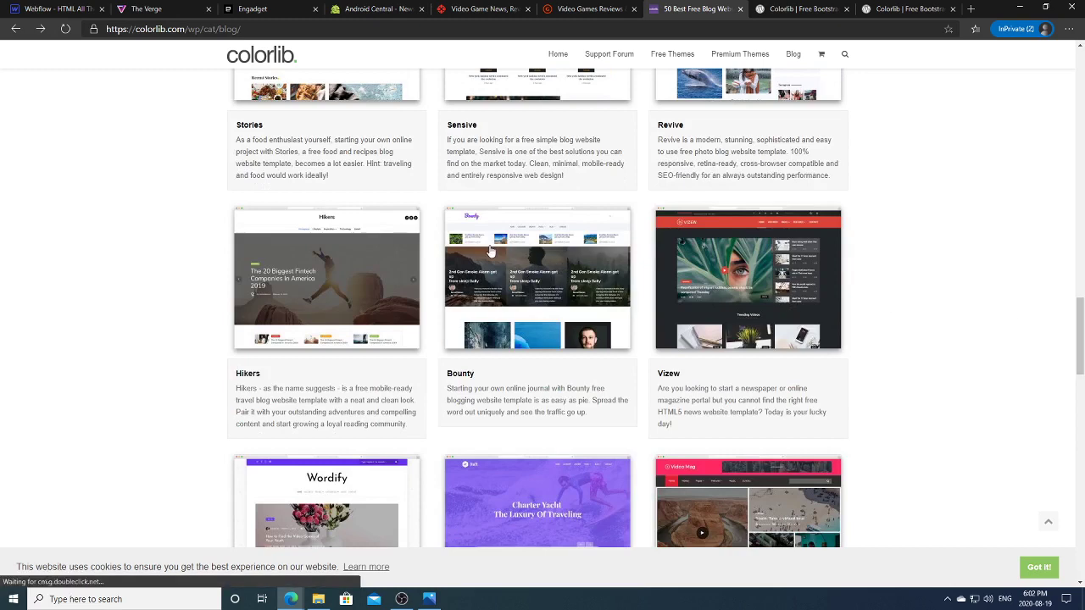
{"action": "left_click_drag", "start_coordinate": [1081, 351], "coordinate": [1081, 346]}
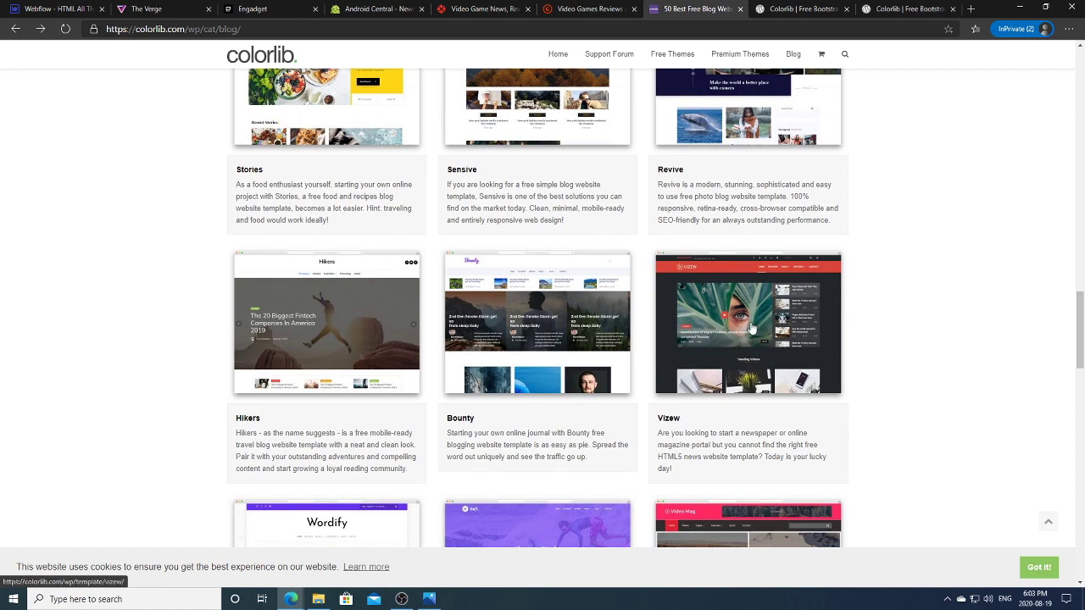
{"action": "left_click_drag", "start_coordinate": [1075, 321], "coordinate": [1082, 356]}
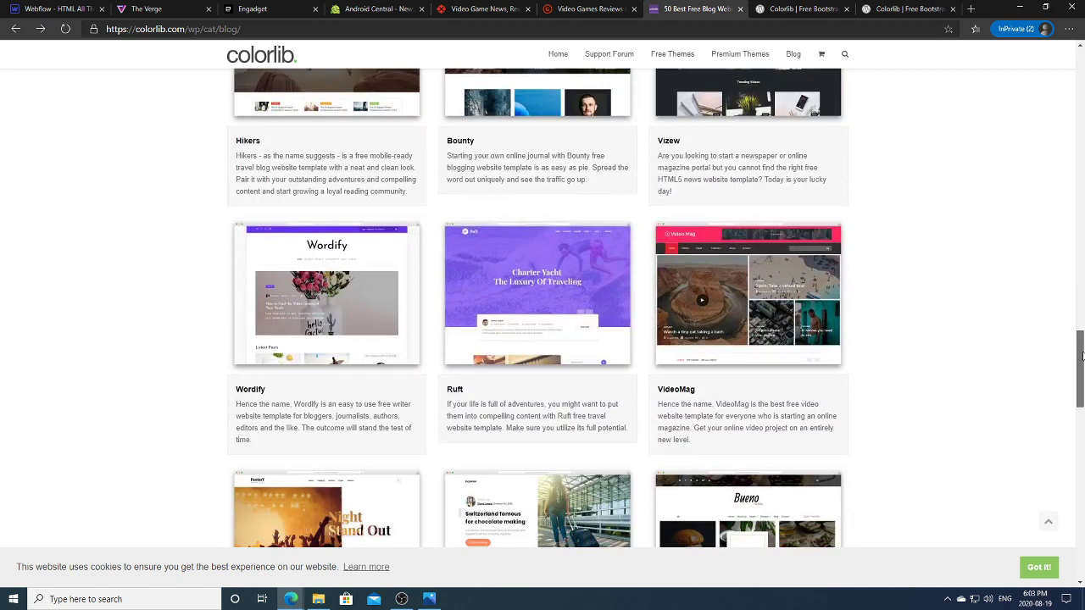
{"action": "left_click", "coordinate": [773, 280]}
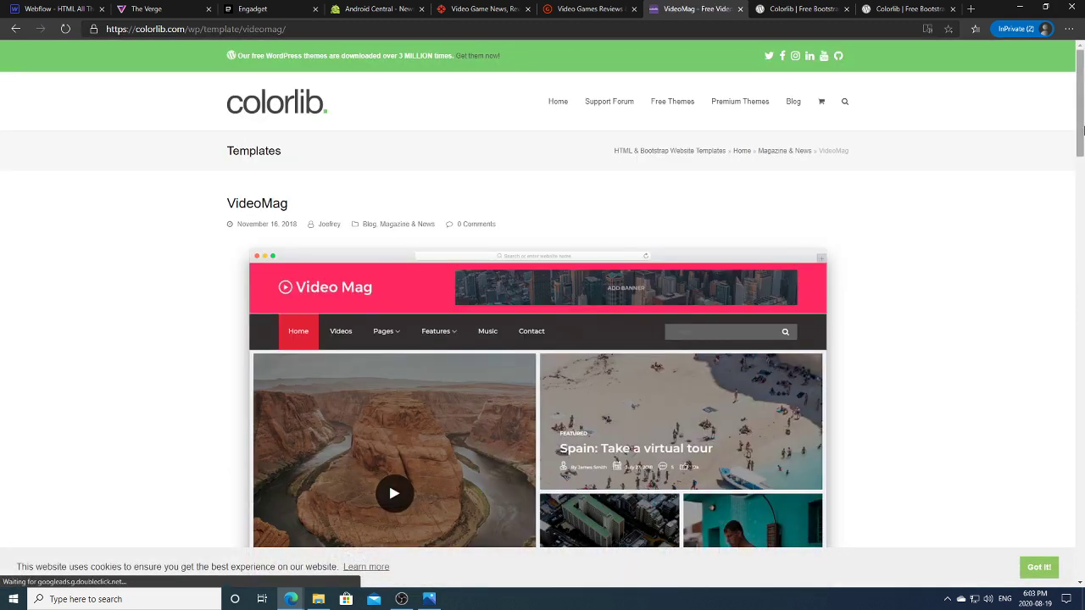
{"action": "scroll", "coordinate": [492, 214], "scroll_direction": "down", "scroll_amount": 3}
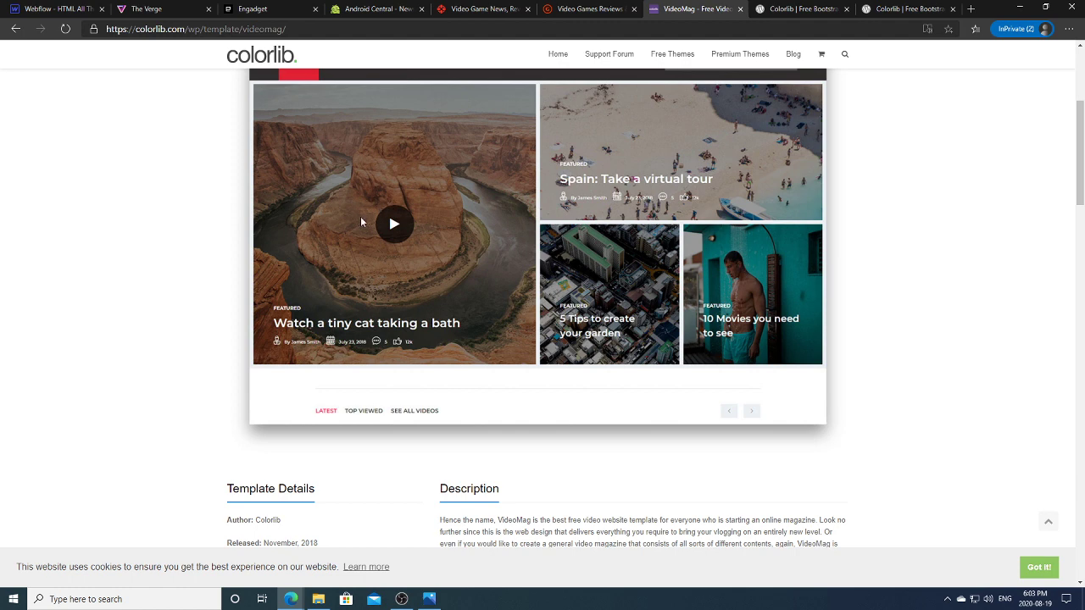
{"action": "left_click", "coordinate": [15, 28]}
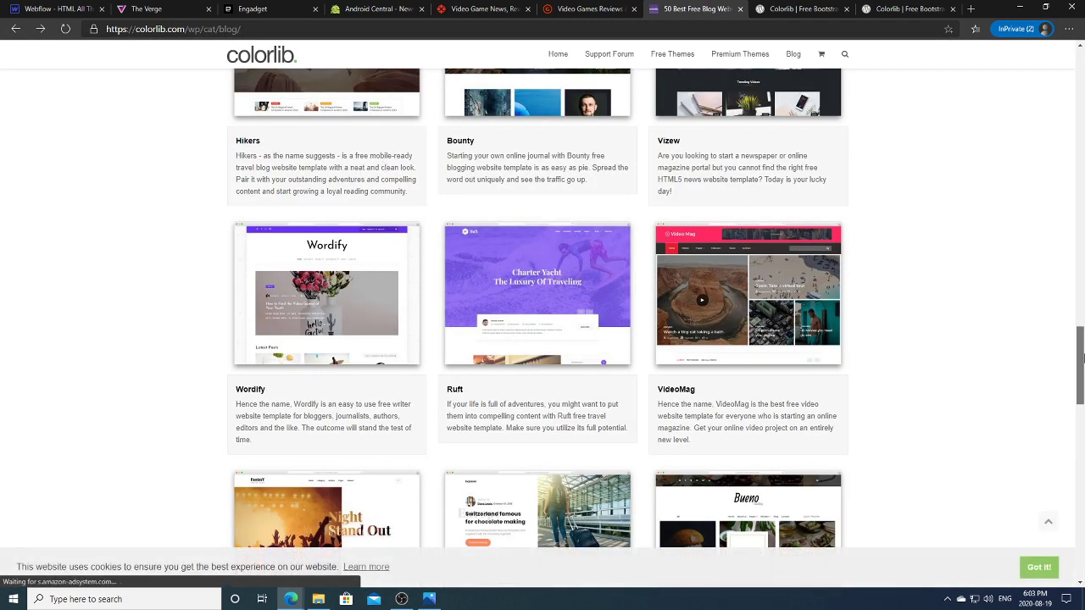
{"action": "left_click_drag", "start_coordinate": [1082, 359], "coordinate": [1044, 184]}
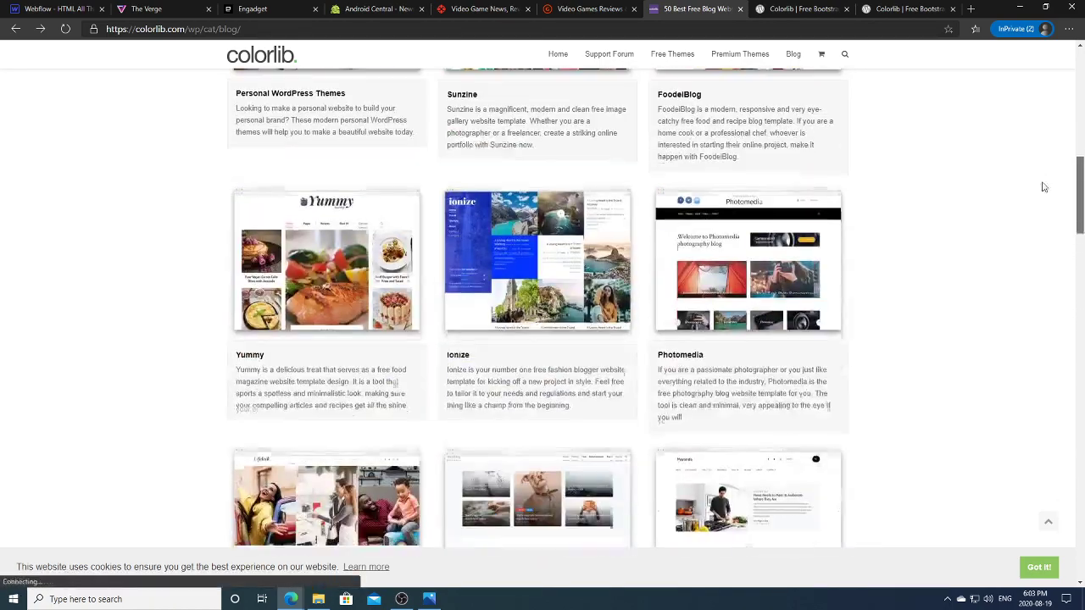
Open the Yummy template page and launch its live preview.
{"action": "left_click", "coordinate": [354, 292]}
{"action": "left_click_drag", "start_coordinate": [1082, 140], "coordinate": [1082, 179]}
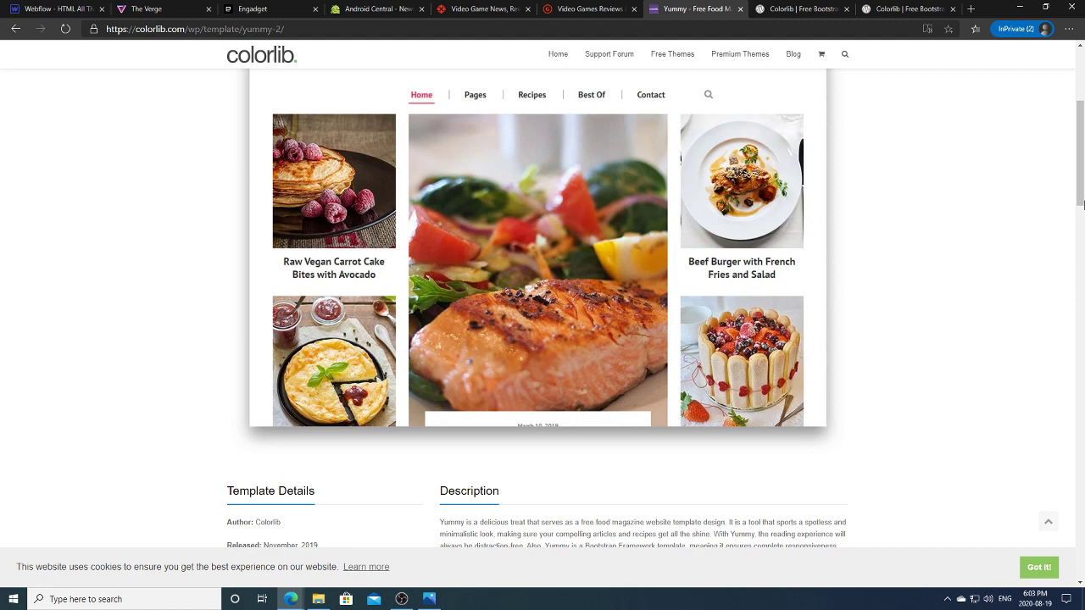
{"action": "scroll", "coordinate": [377, 456], "scroll_direction": "down", "scroll_amount": 2}
{"action": "left_click", "coordinate": [343, 514]}
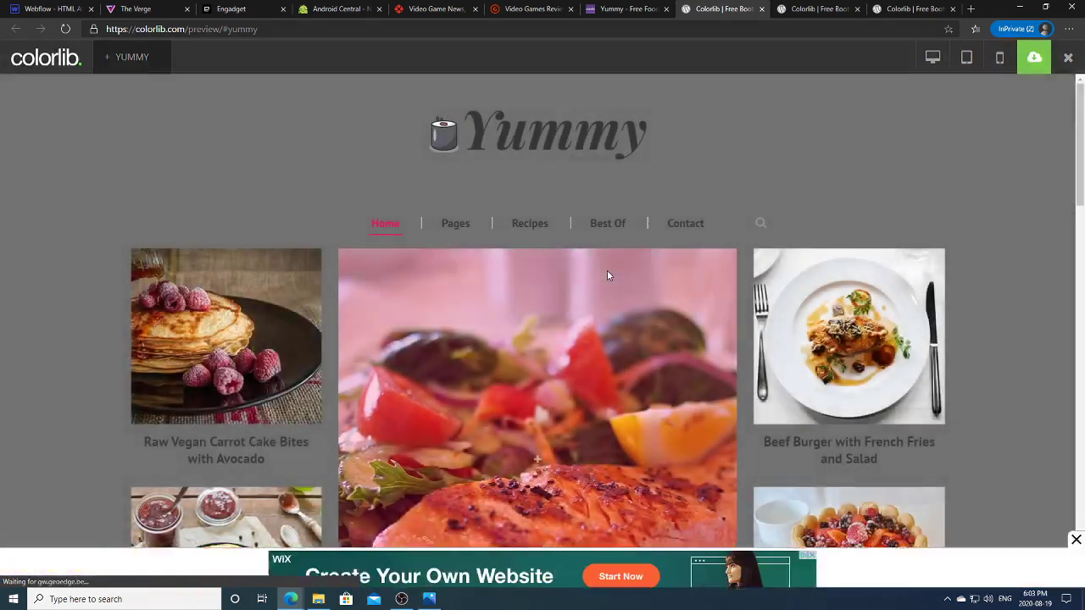
{"action": "left_click_drag", "start_coordinate": [1082, 157], "coordinate": [1083, 195]}
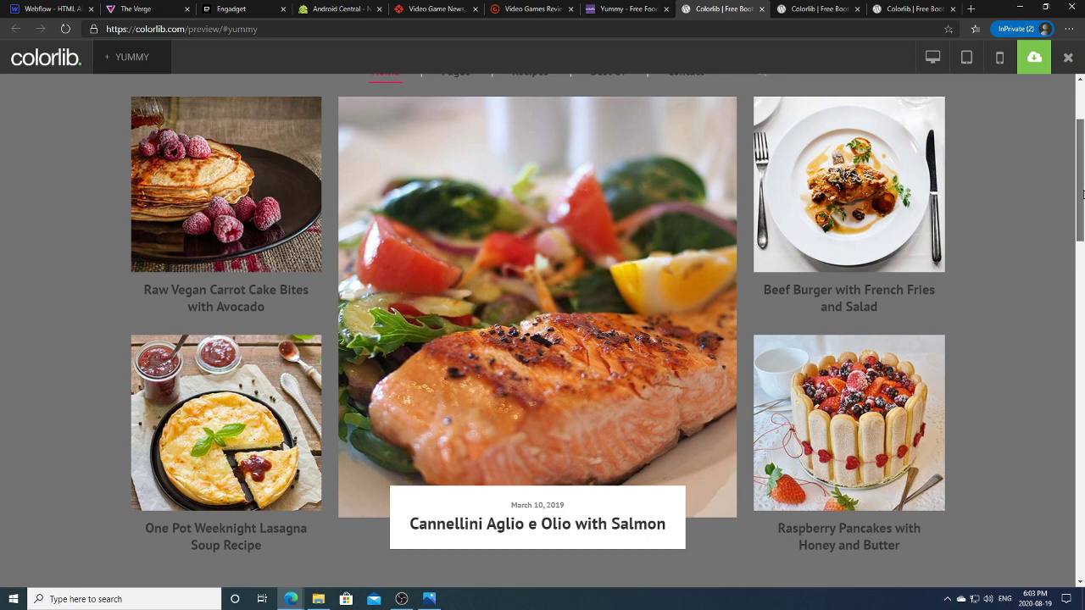
{"action": "left_click_drag", "start_coordinate": [1082, 195], "coordinate": [1082, 166]}
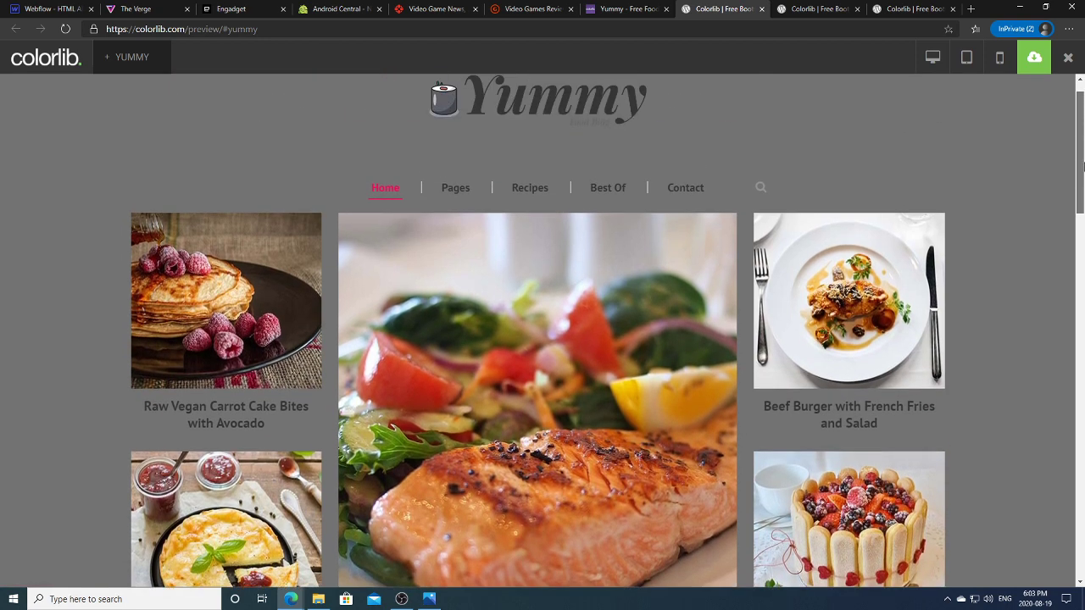
Check the Yummy preview's Pages section, then detach the preview tab into its own window.
{"action": "left_click", "coordinate": [462, 189]}
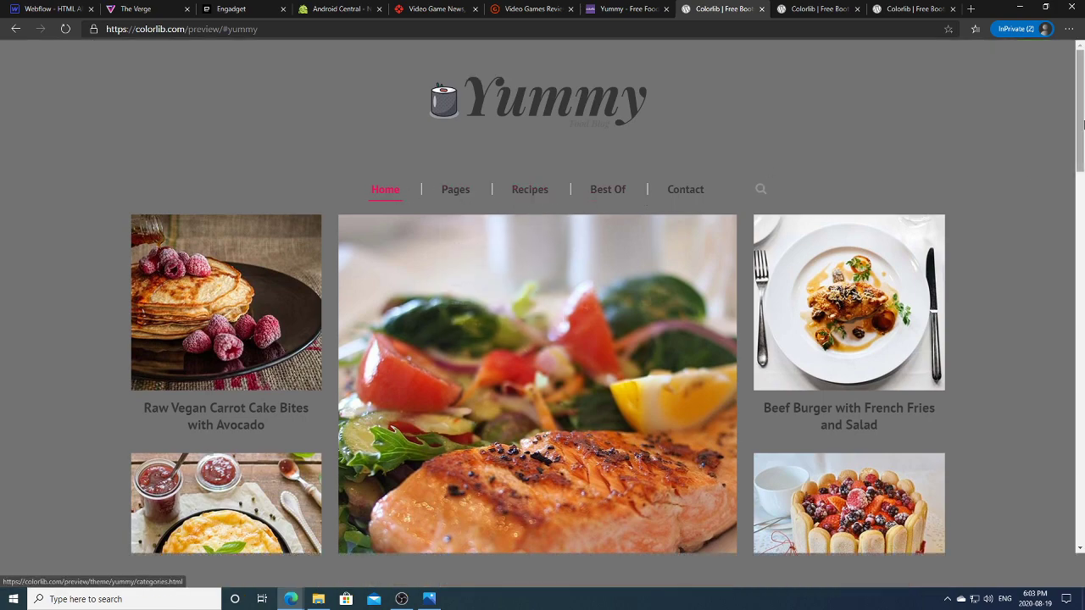
{"action": "mouse_move", "coordinate": [1081, 136]}
{"action": "left_mouse_down"}
{"action": "mouse_move", "coordinate": [1081, 190]}
{"action": "mouse_move", "coordinate": [1081, 133]}
{"action": "left_mouse_up"}
{"action": "scroll", "coordinate": [696, 161], "scroll_direction": "down", "scroll_amount": 6}
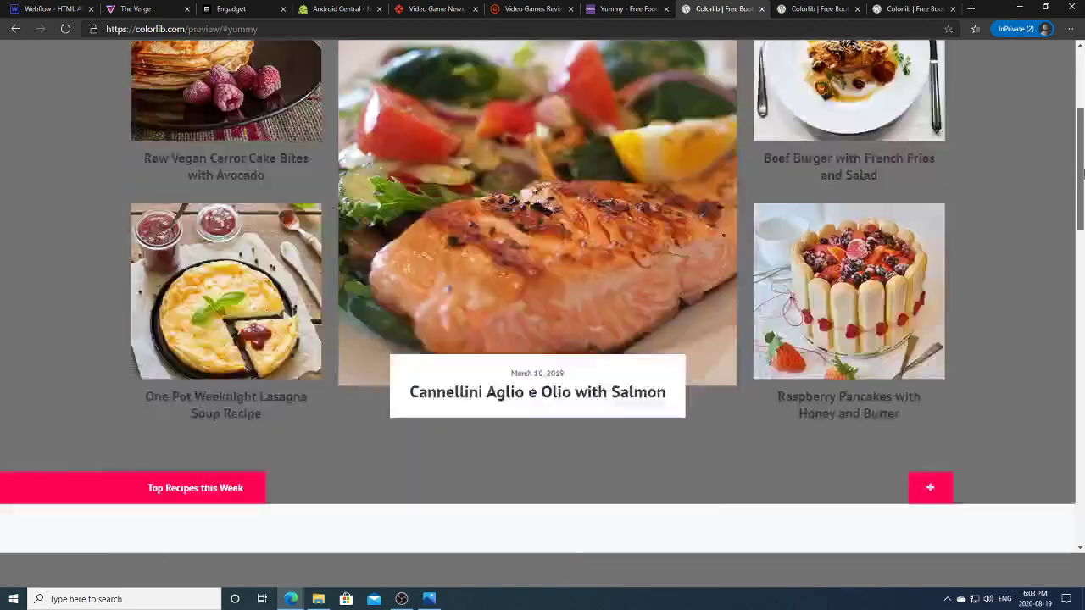
{"action": "scroll", "coordinate": [593, 178], "scroll_direction": "up", "scroll_amount": 6}
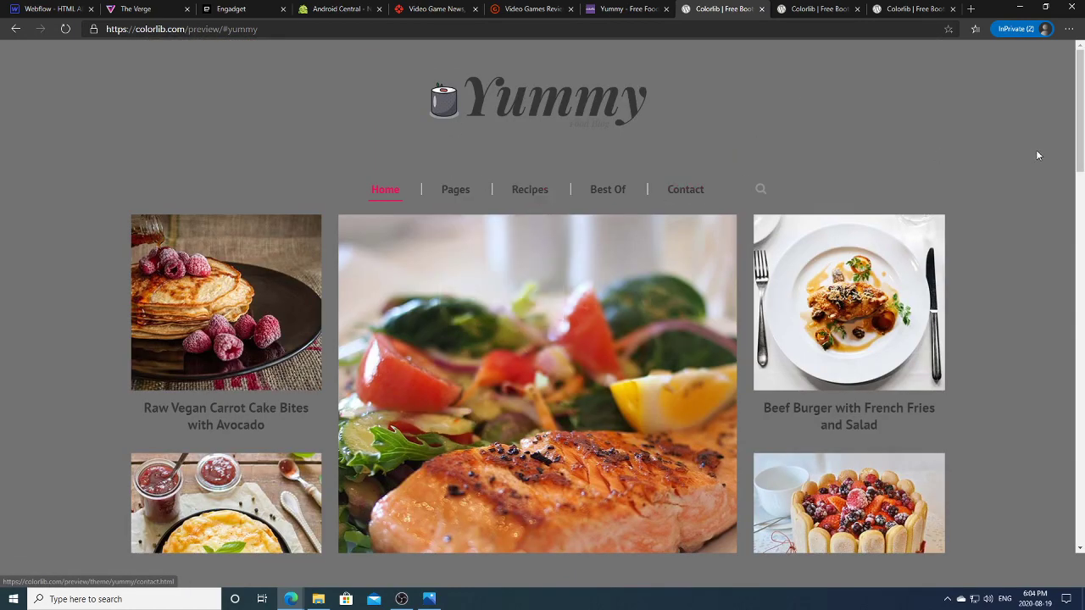
{"action": "left_click_drag", "start_coordinate": [725, 12], "coordinate": [659, 142]}
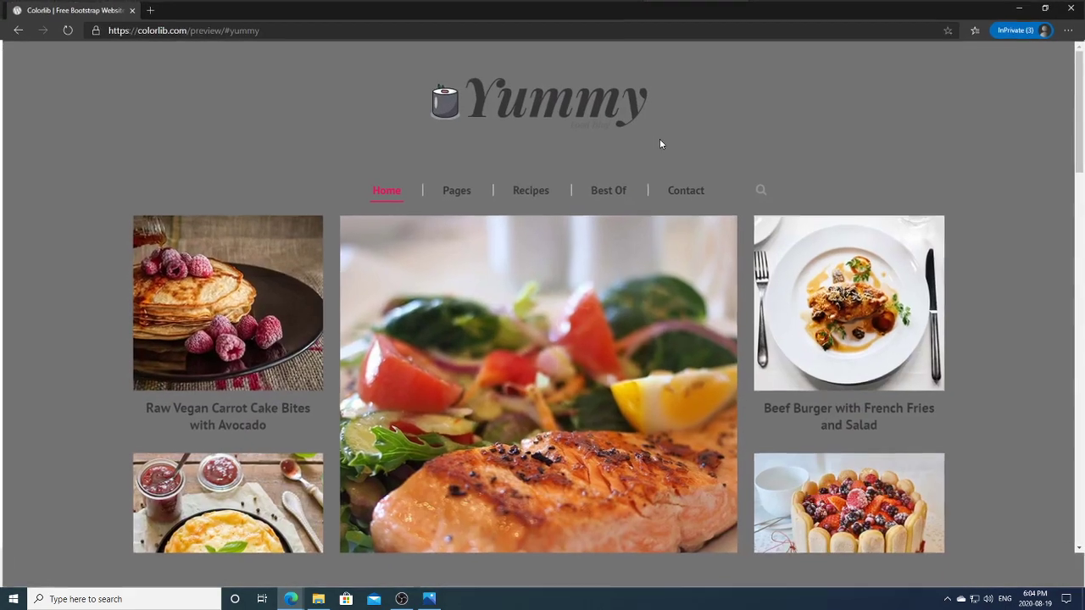
Restore the Yummy preview window to a smaller size, resize its edges, and dismiss the Wix ad.
{"action": "left_click_drag", "start_coordinate": [857, 7], "coordinate": [646, 73]}
{"action": "left_click_drag", "start_coordinate": [850, 219], "coordinate": [765, 226]}
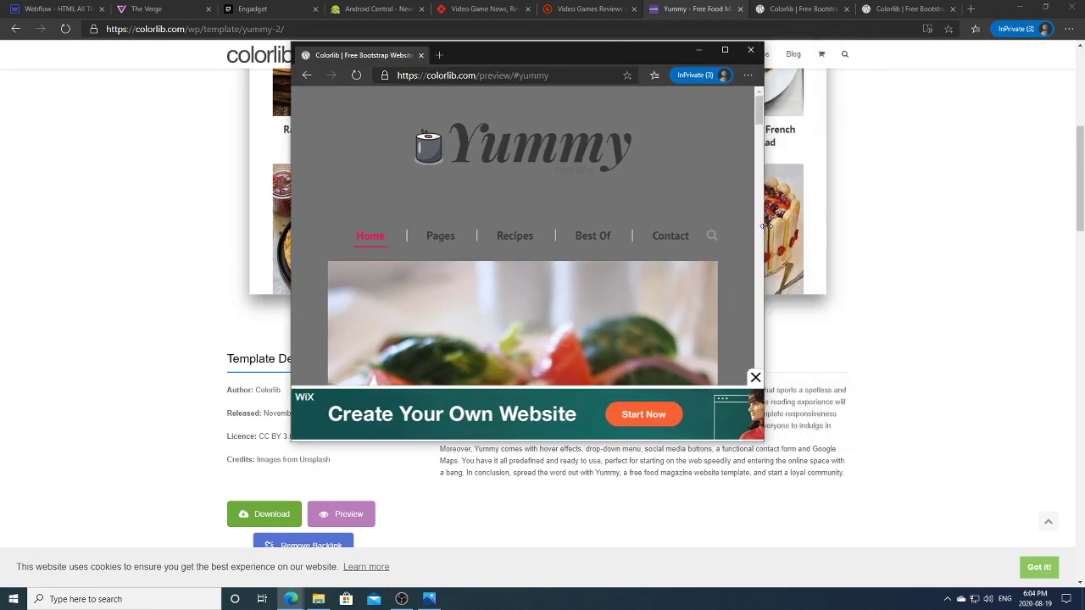
{"action": "left_click_drag", "start_coordinate": [764, 442], "coordinate": [832, 526]}
{"action": "left_click", "coordinate": [823, 462]}
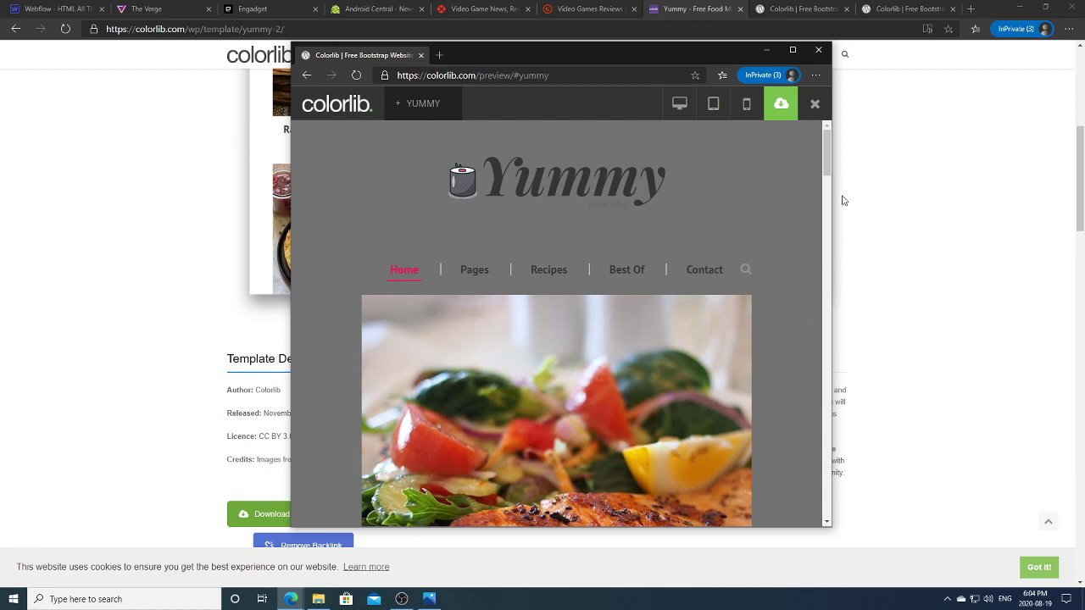
{"action": "mouse_move", "coordinate": [821, 161]}
{"action": "left_mouse_down"}
{"action": "mouse_move", "coordinate": [833, 250]}
{"action": "mouse_move", "coordinate": [831, 146]}
{"action": "mouse_move", "coordinate": [831, 169]}
{"action": "left_mouse_up"}
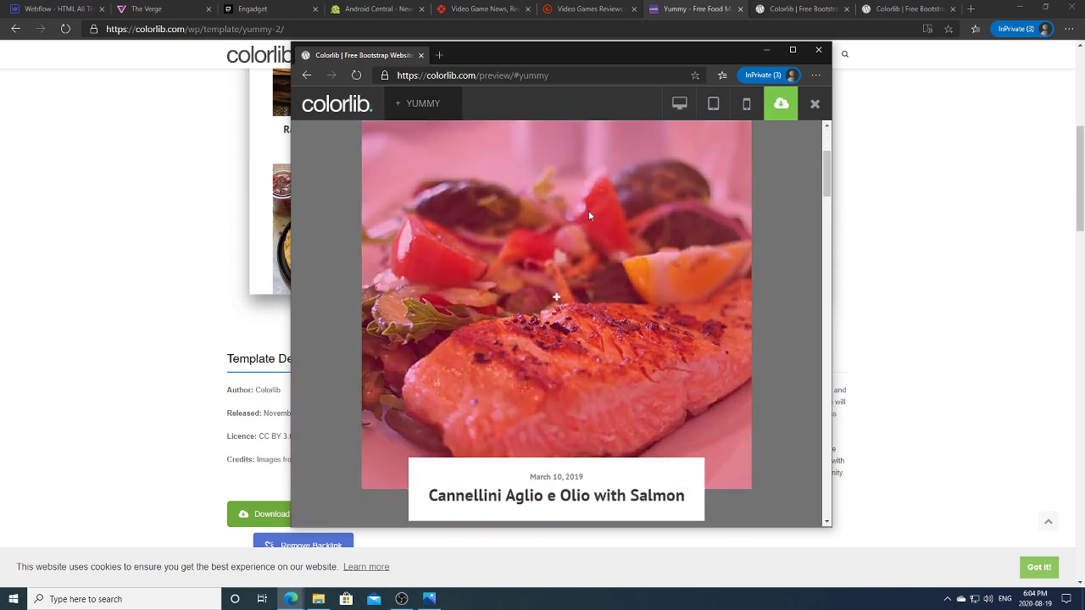
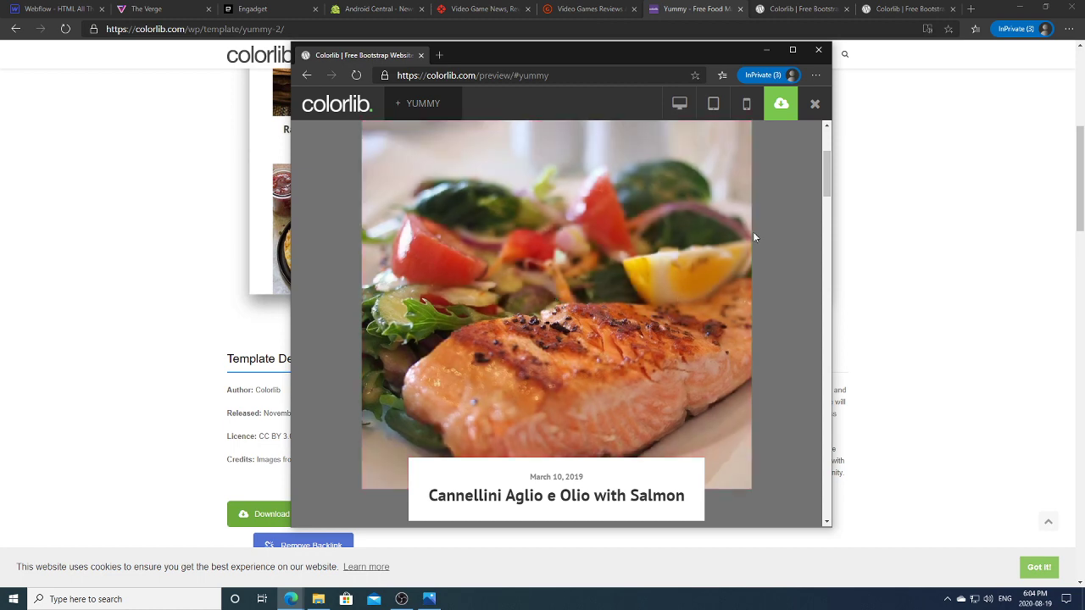
Bring the Yummy template details page forward and scroll through its recipe sections.
{"action": "left_click", "coordinate": [928, 245]}
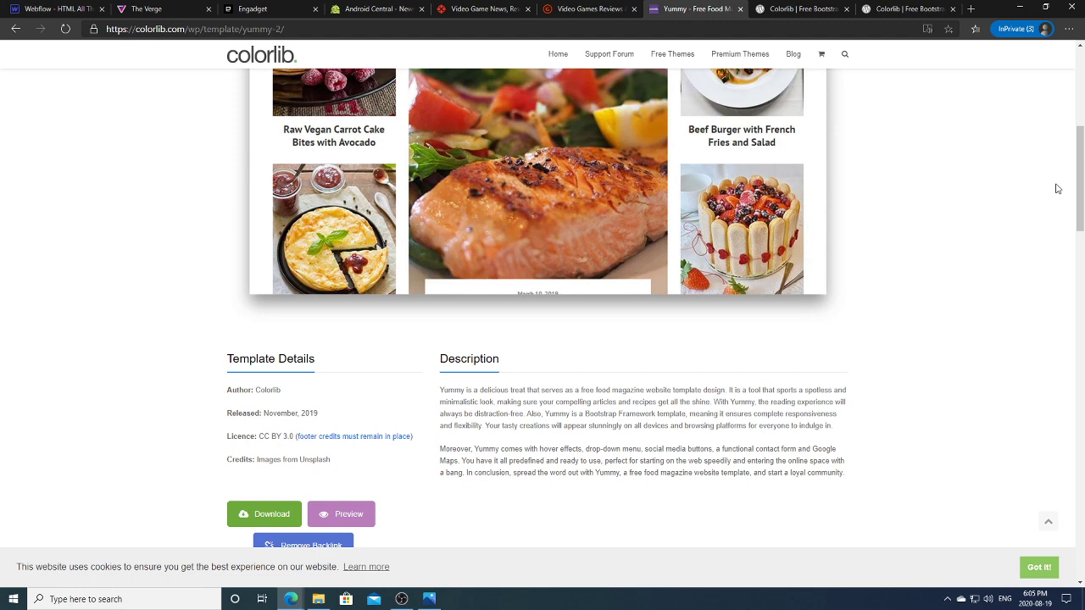
{"action": "left_click_drag", "start_coordinate": [1080, 176], "coordinate": [1080, 342]}
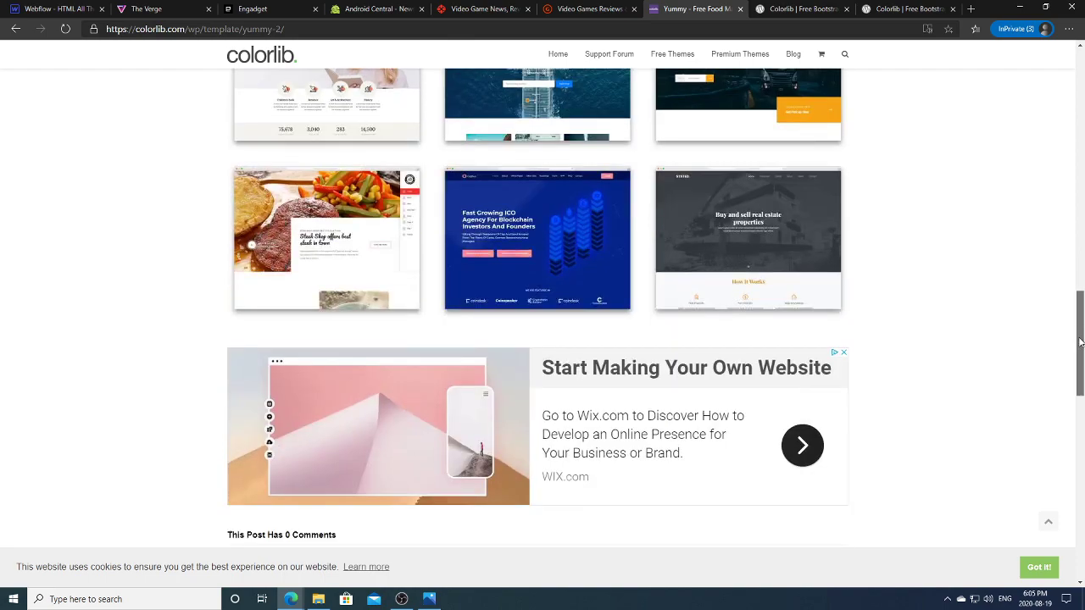
{"action": "left_click_drag", "start_coordinate": [1081, 342], "coordinate": [1067, 91]}
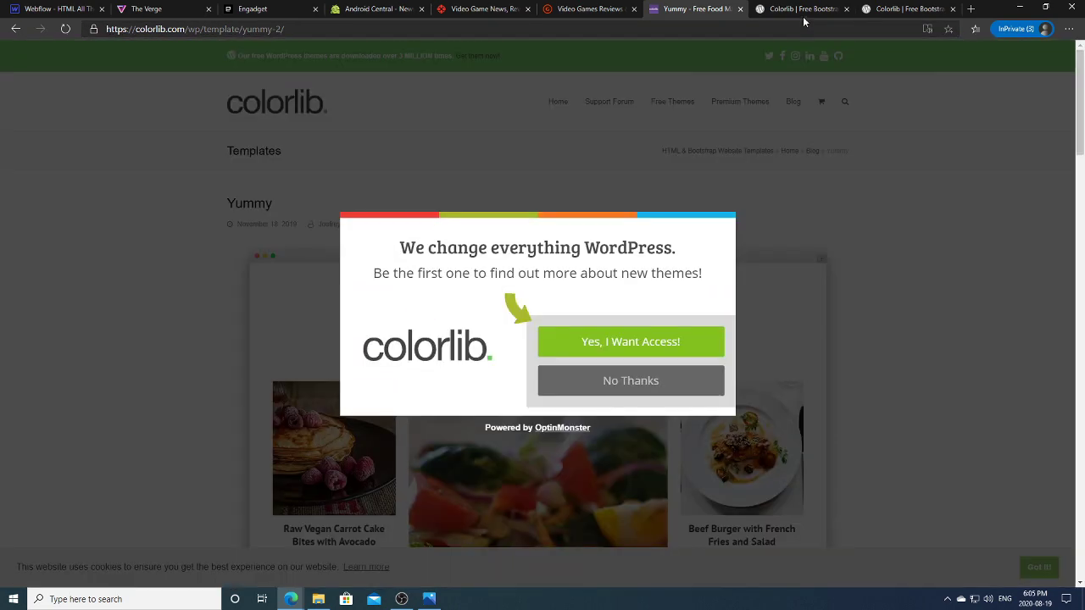
Glance at the Yummy live preview, then switch to the Foodeiblog template preview.
{"action": "left_click", "coordinate": [804, 15]}
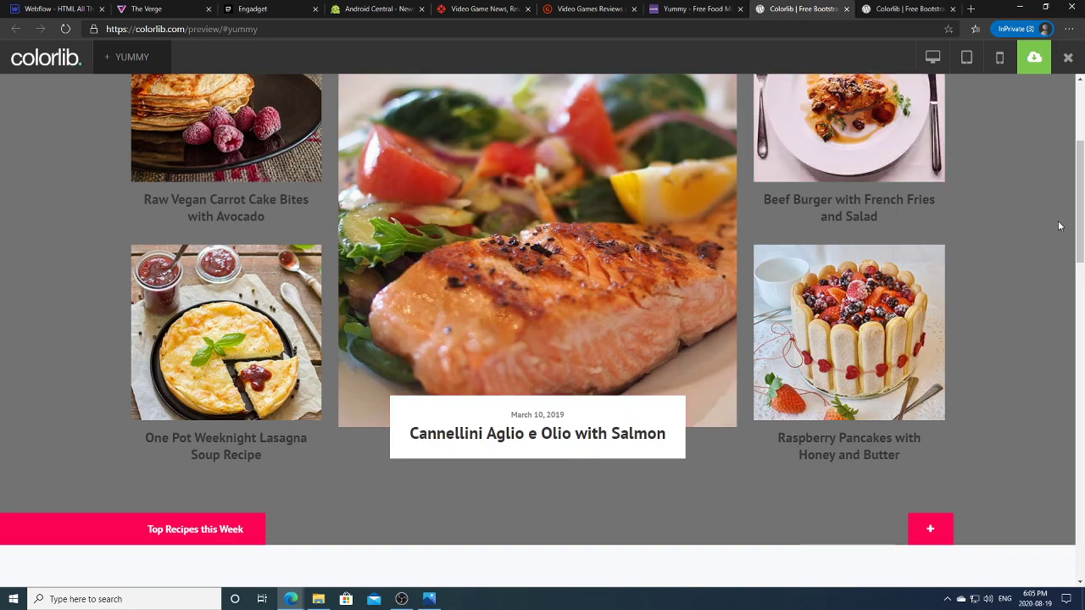
{"action": "left_click_drag", "start_coordinate": [1082, 202], "coordinate": [1083, 140]}
{"action": "left_click", "coordinate": [941, 8]}
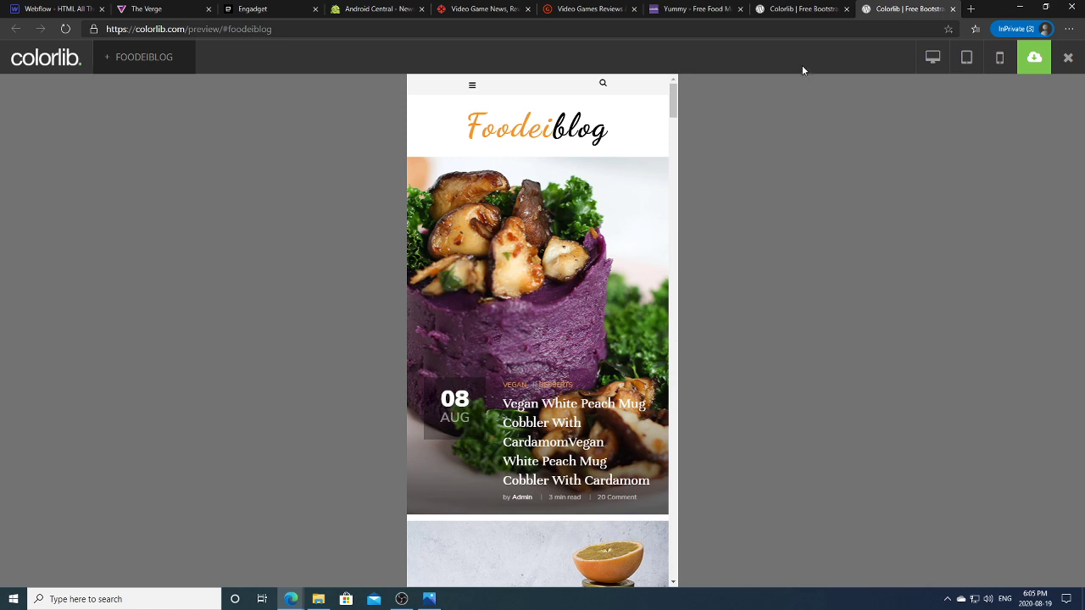
Show the Foodeiblog preview at desktop width, scroll its post grid and highlight the gifts post excerpt.
{"action": "left_click", "coordinate": [935, 61]}
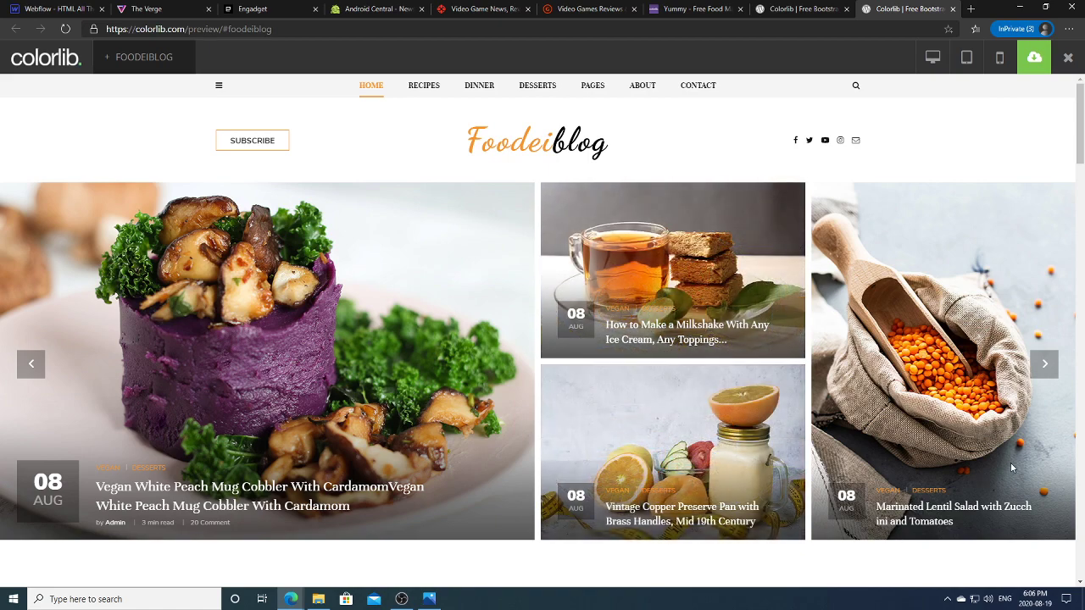
{"action": "left_click_drag", "start_coordinate": [1080, 149], "coordinate": [1080, 364]}
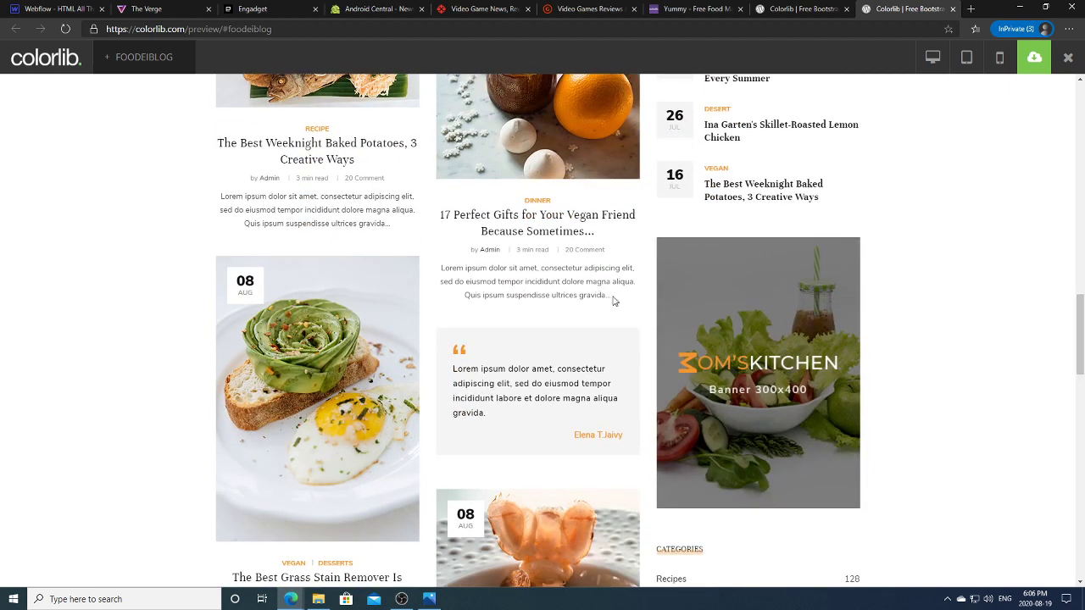
{"action": "left_click_drag", "start_coordinate": [613, 298], "coordinate": [429, 267]}
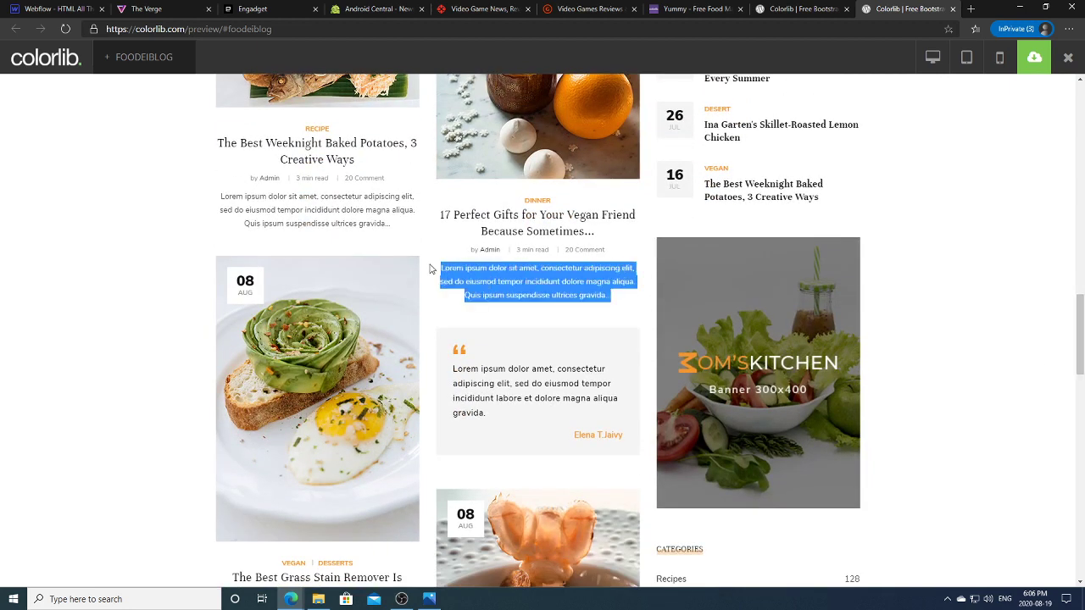
Reselect the end of the excerpt, then go back to the Webflow homepage design.
{"action": "left_click", "coordinate": [529, 314]}
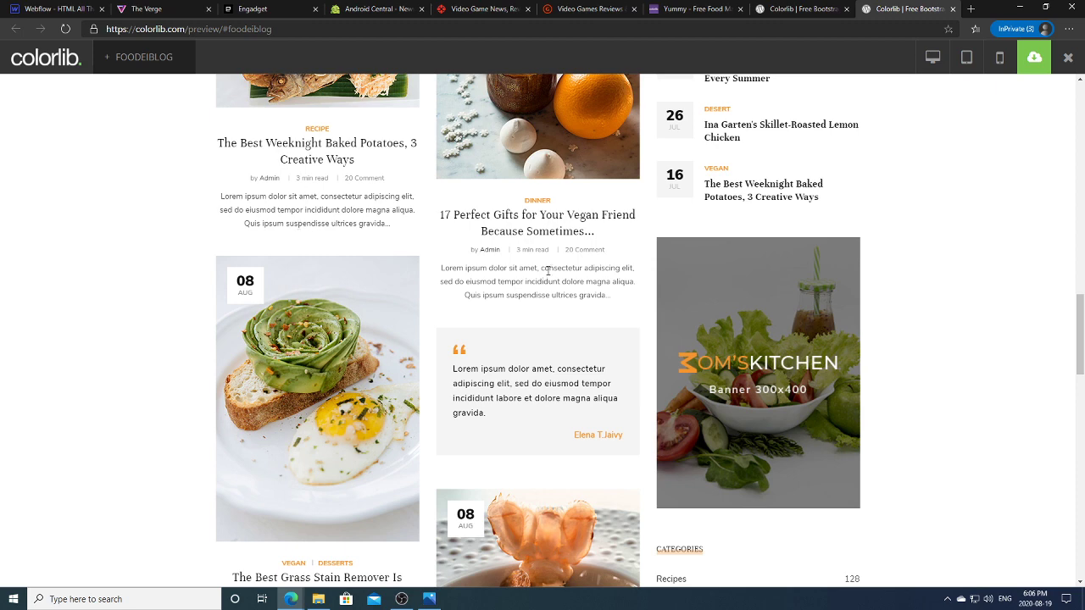
{"action": "left_click_drag", "start_coordinate": [604, 294], "coordinate": [622, 299]}
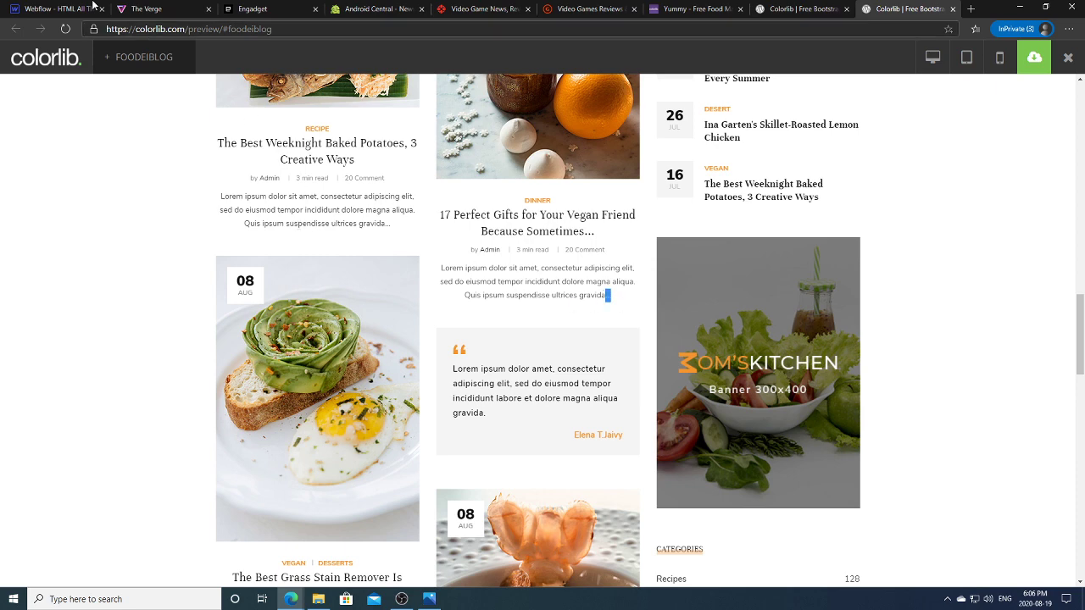
{"action": "left_click", "coordinate": [93, 7]}
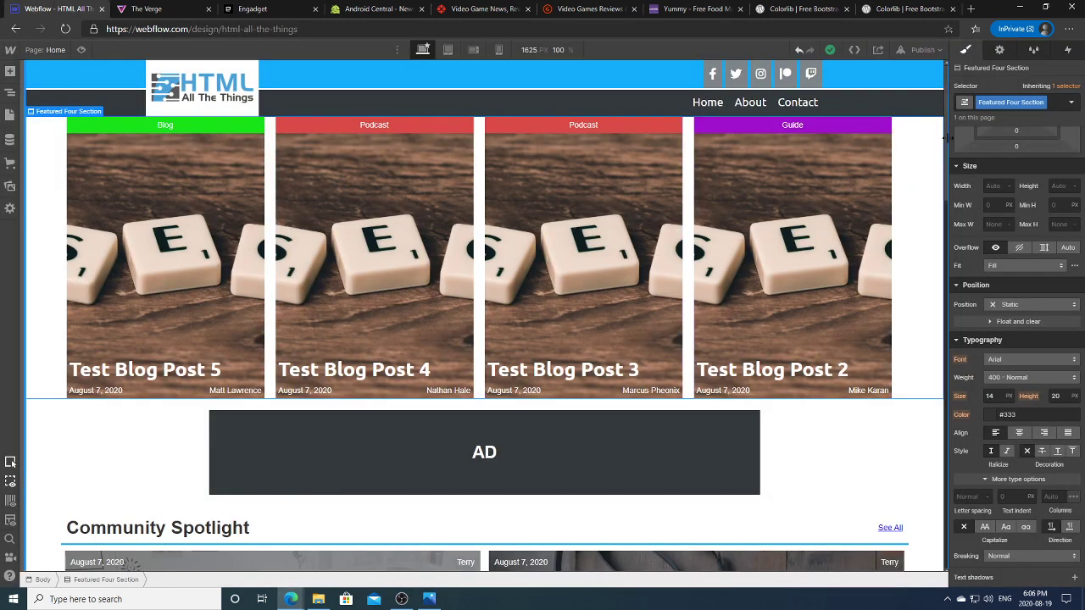
{"action": "left_click_drag", "start_coordinate": [948, 138], "coordinate": [943, 337]}
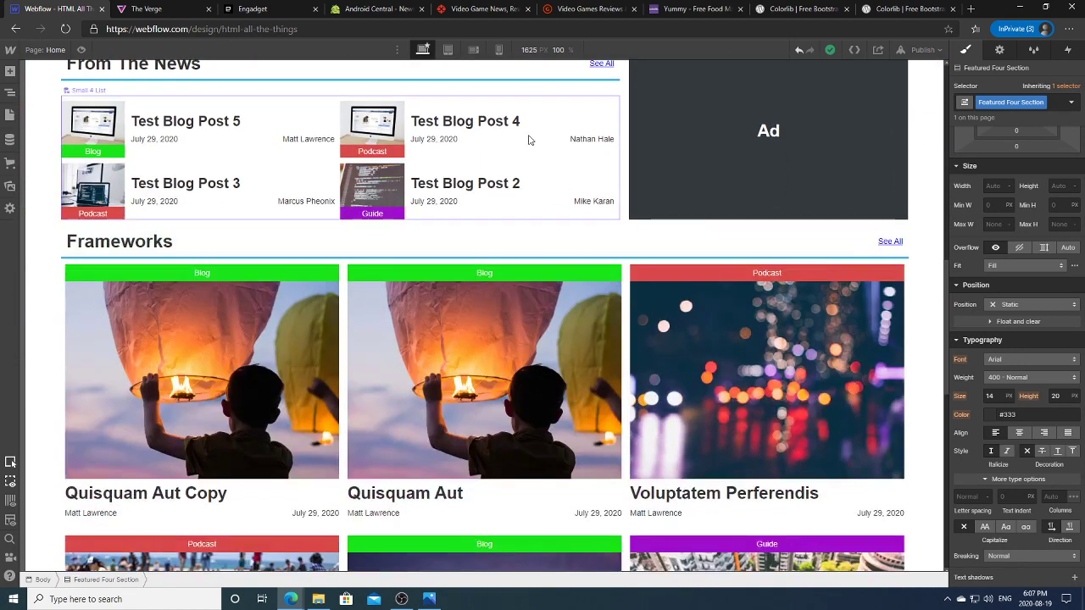
{"action": "scroll", "coordinate": [604, 359], "scroll_direction": "down", "scroll_amount": 2}
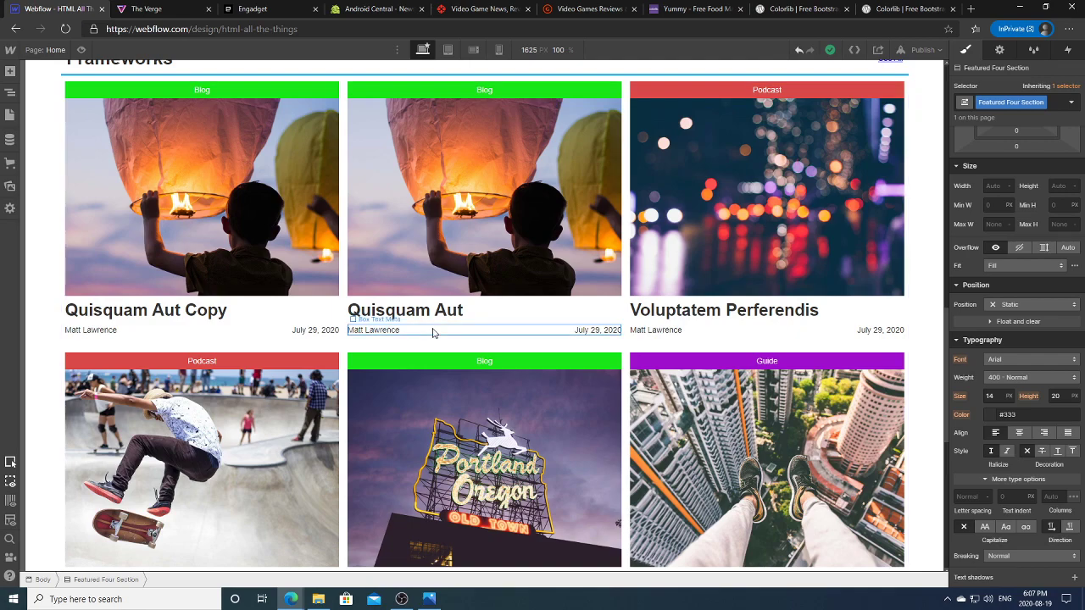
{"action": "left_click_drag", "start_coordinate": [951, 336], "coordinate": [944, 105]}
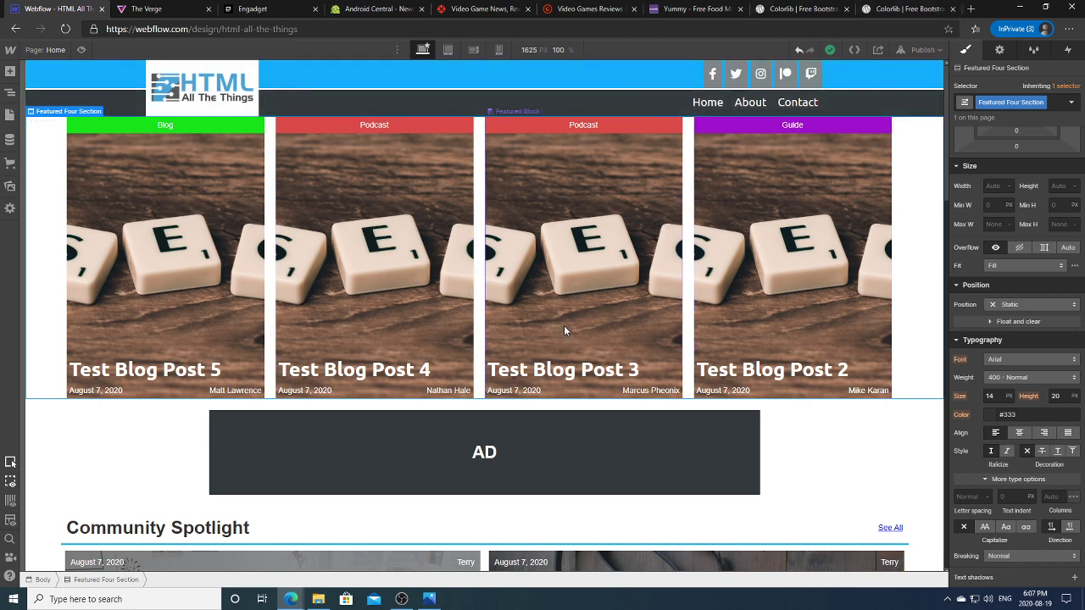
{"action": "left_click_drag", "start_coordinate": [947, 138], "coordinate": [946, 221]}
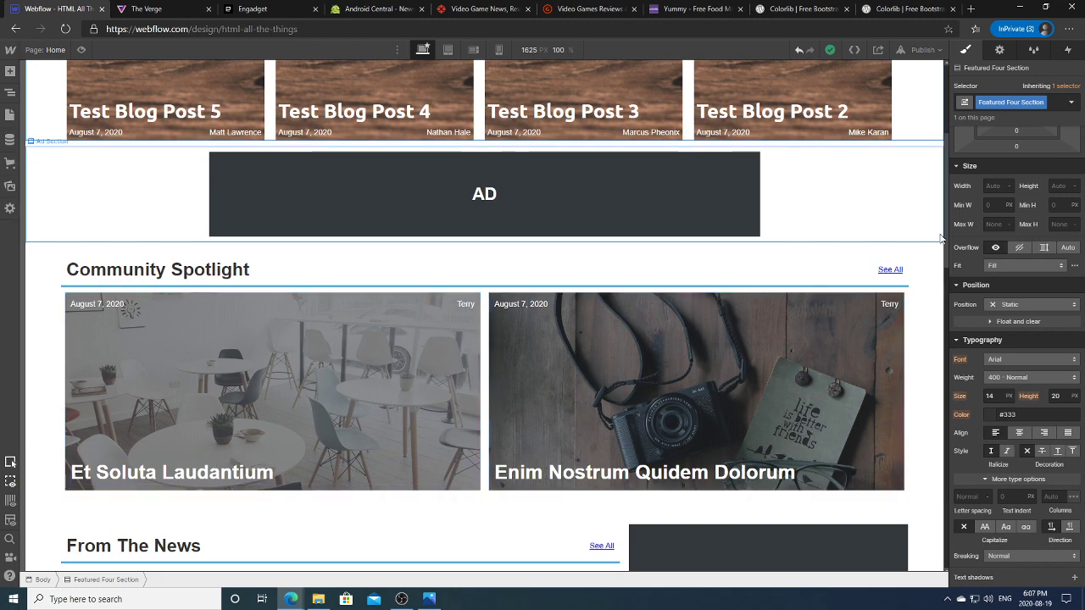
{"action": "scroll", "coordinate": [908, 399], "scroll_direction": "down", "scroll_amount": 3}
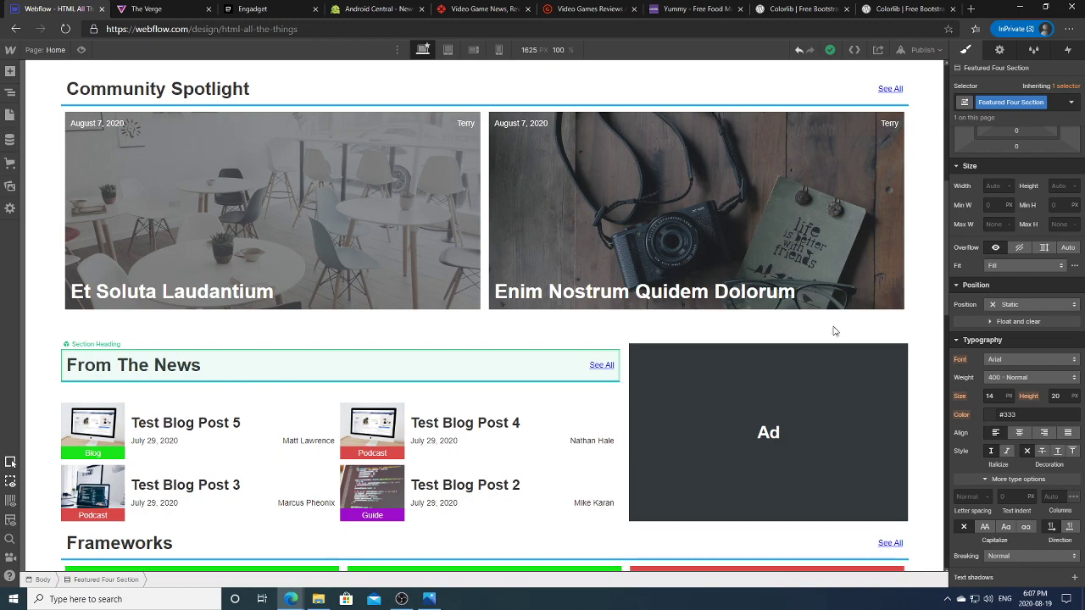
{"action": "left_click_drag", "start_coordinate": [947, 290], "coordinate": [945, 147]}
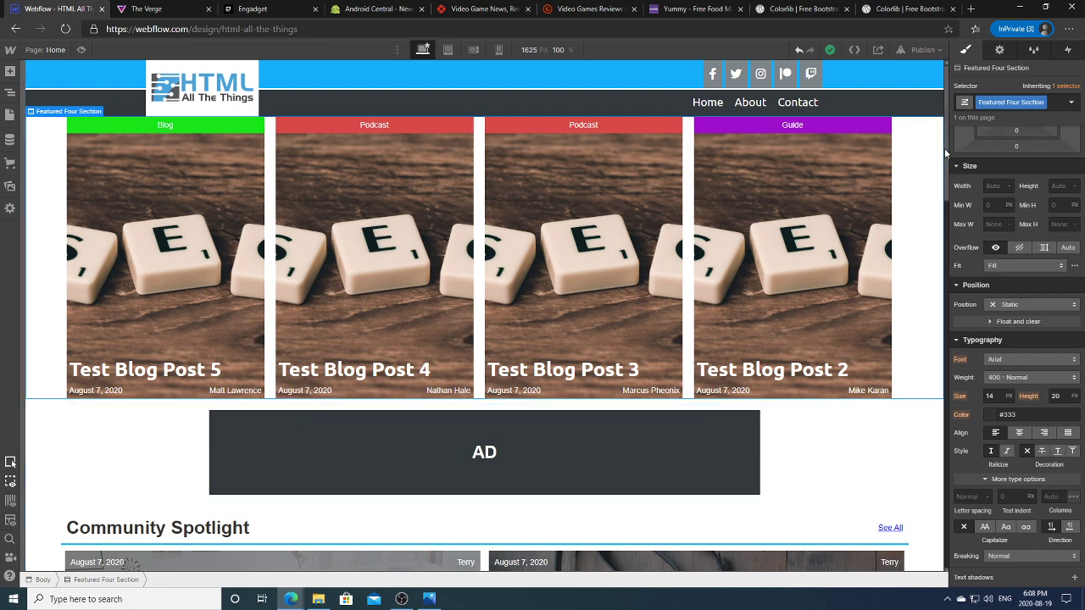
{"action": "left_click_drag", "start_coordinate": [944, 148], "coordinate": [944, 182]}
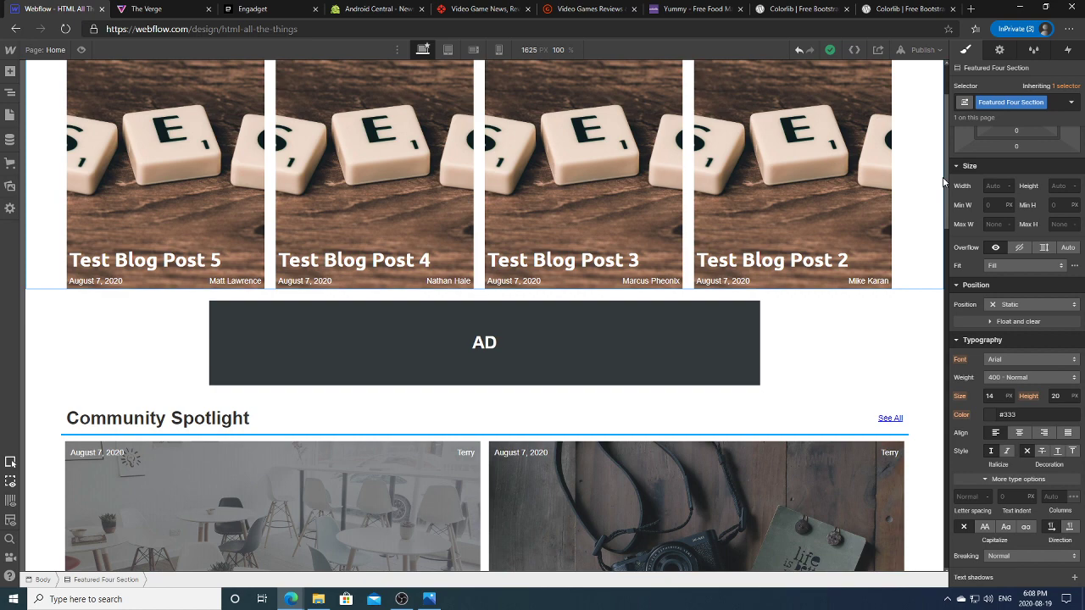
{"action": "left_click_drag", "start_coordinate": [945, 182], "coordinate": [944, 116]}
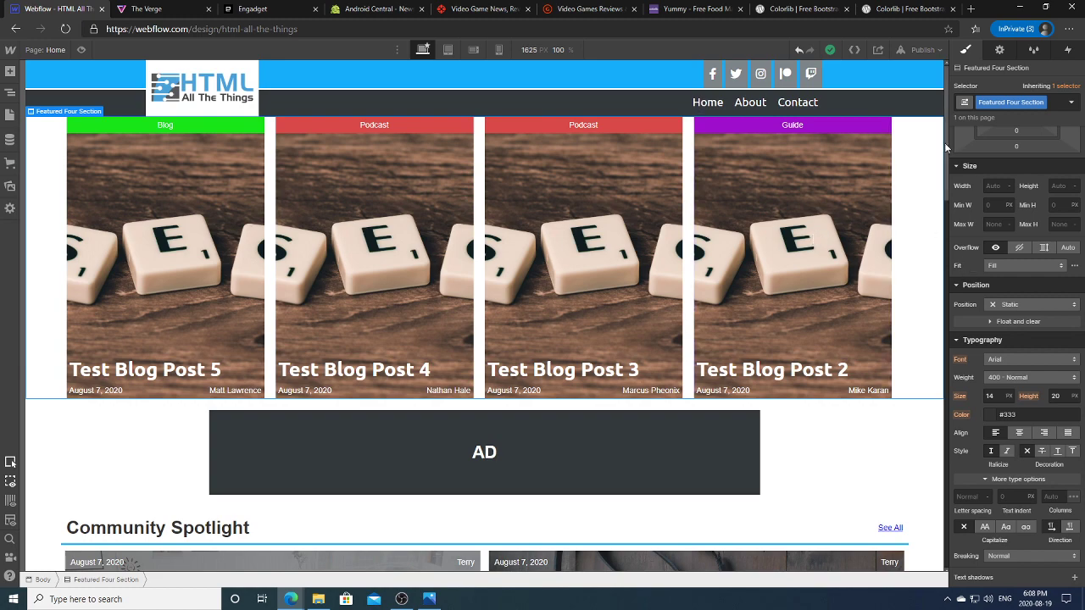
{"action": "left_click_drag", "start_coordinate": [948, 136], "coordinate": [939, 310]}
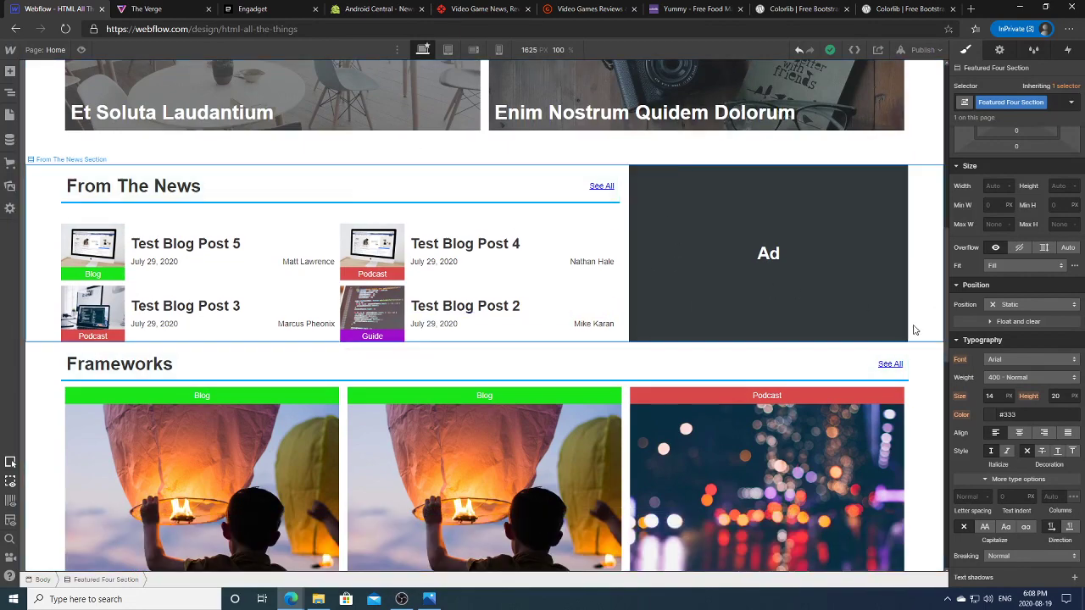
{"action": "left_click_drag", "start_coordinate": [947, 310], "coordinate": [953, 427]}
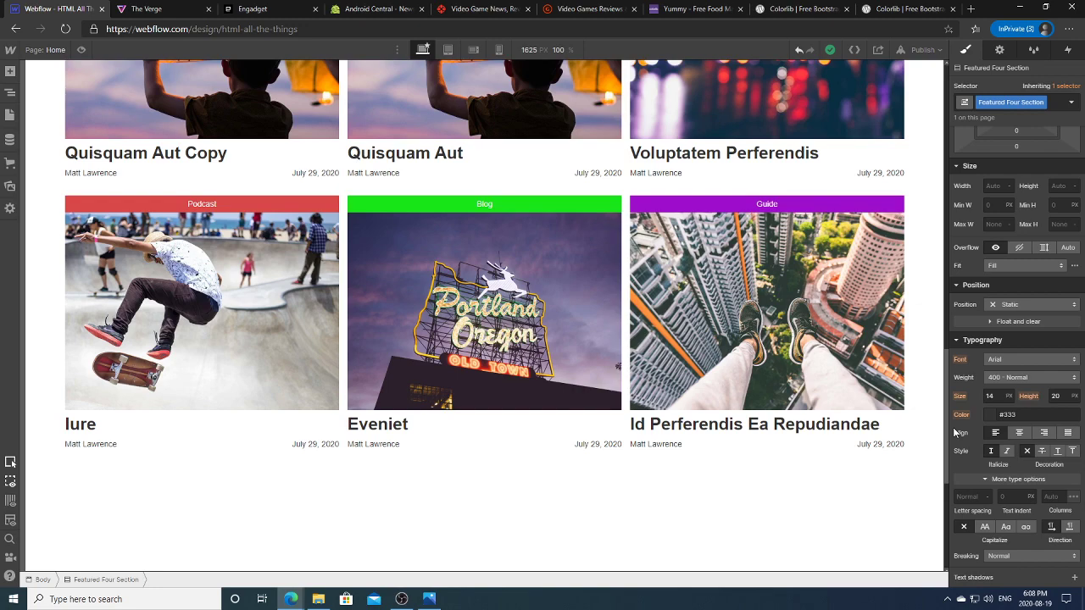
{"action": "left_click_drag", "start_coordinate": [954, 432], "coordinate": [955, 383]}
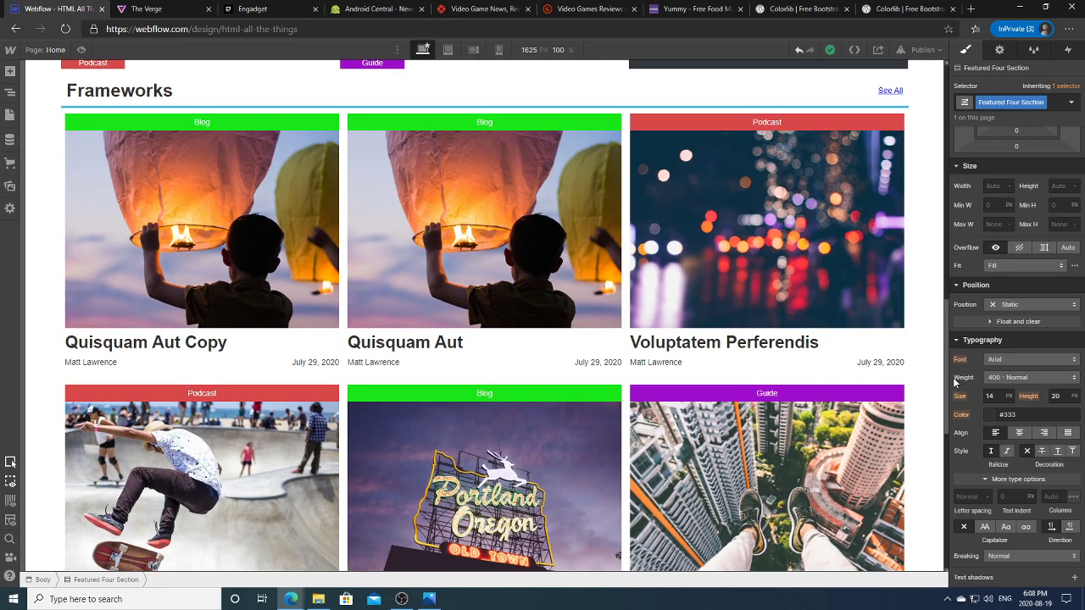
{"action": "left_click_drag", "start_coordinate": [955, 384], "coordinate": [944, 139]}
{"action": "scroll", "coordinate": [674, 363], "scroll_direction": "down", "scroll_amount": 4}
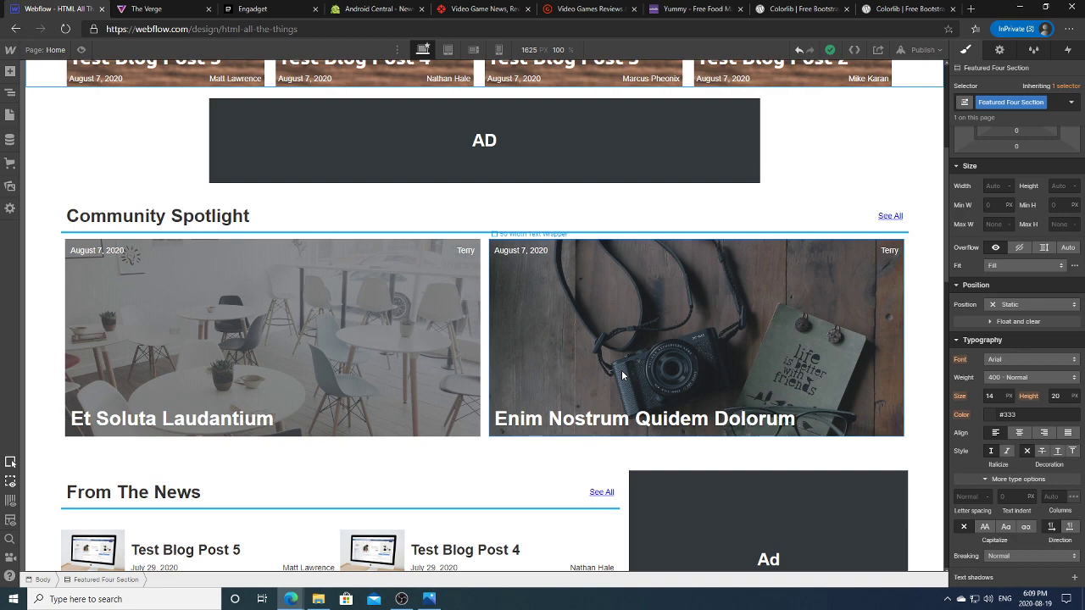
{"action": "left_click_drag", "start_coordinate": [944, 237], "coordinate": [919, 160]}
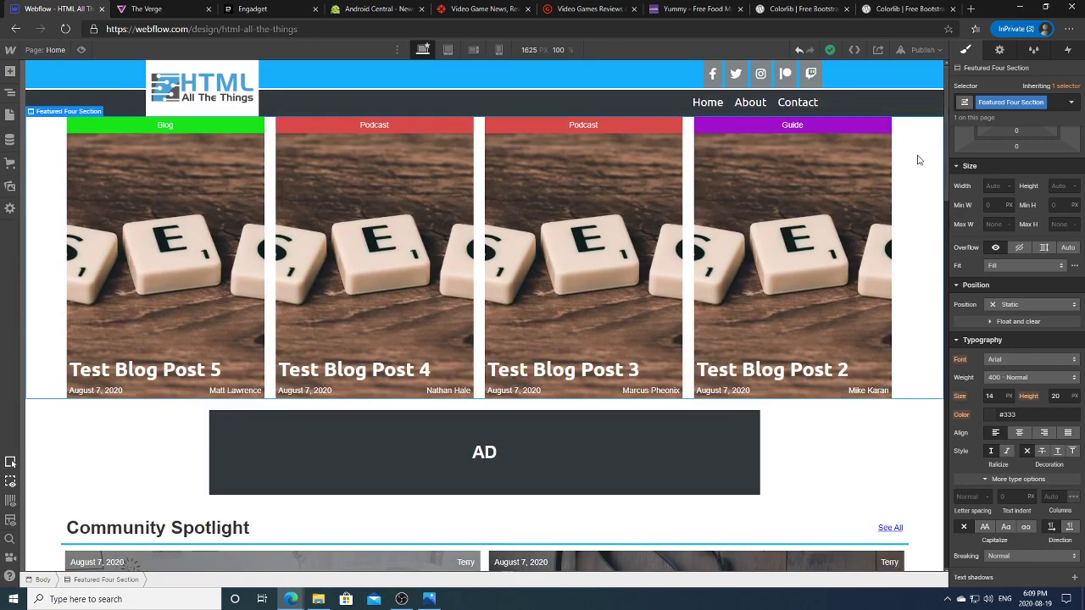